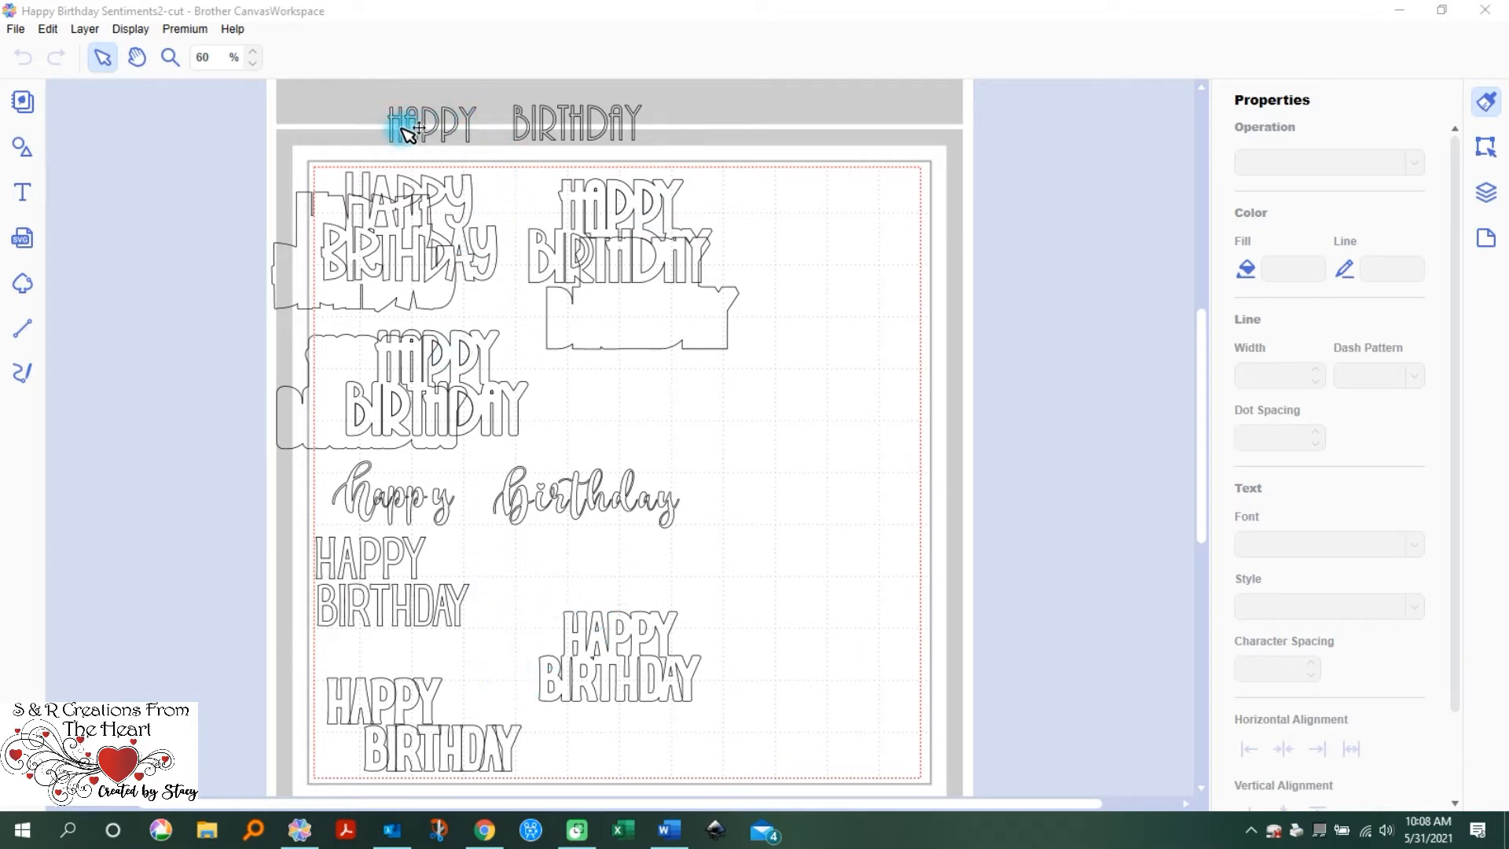
# Step: Review the offset line options for the HAPPY text above the mat, previewing the Bevel corner type without applying an offset
pyautogui.click(454, 127)
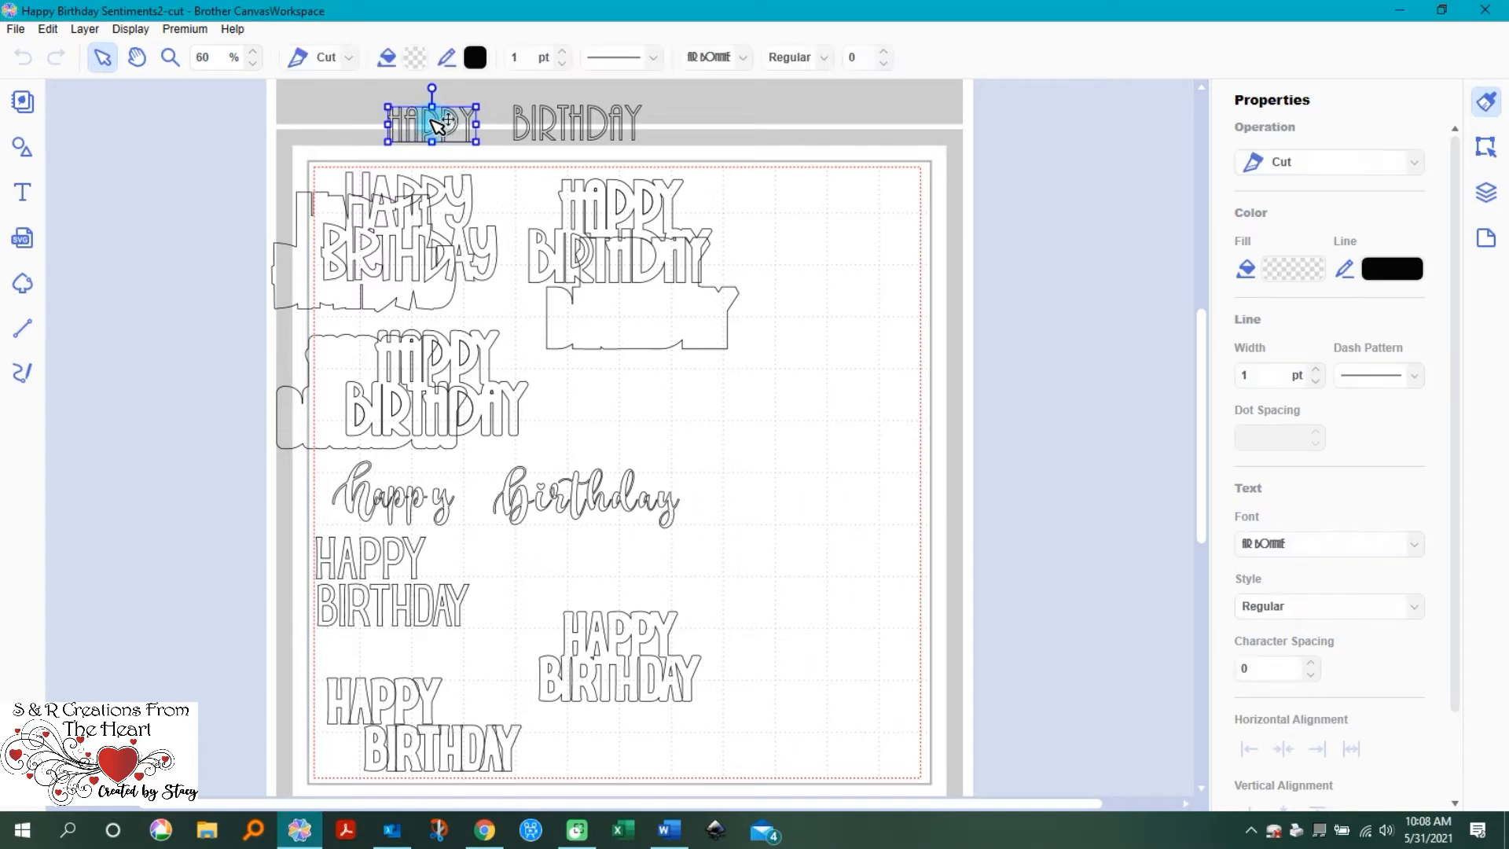
pyautogui.click(578, 123)
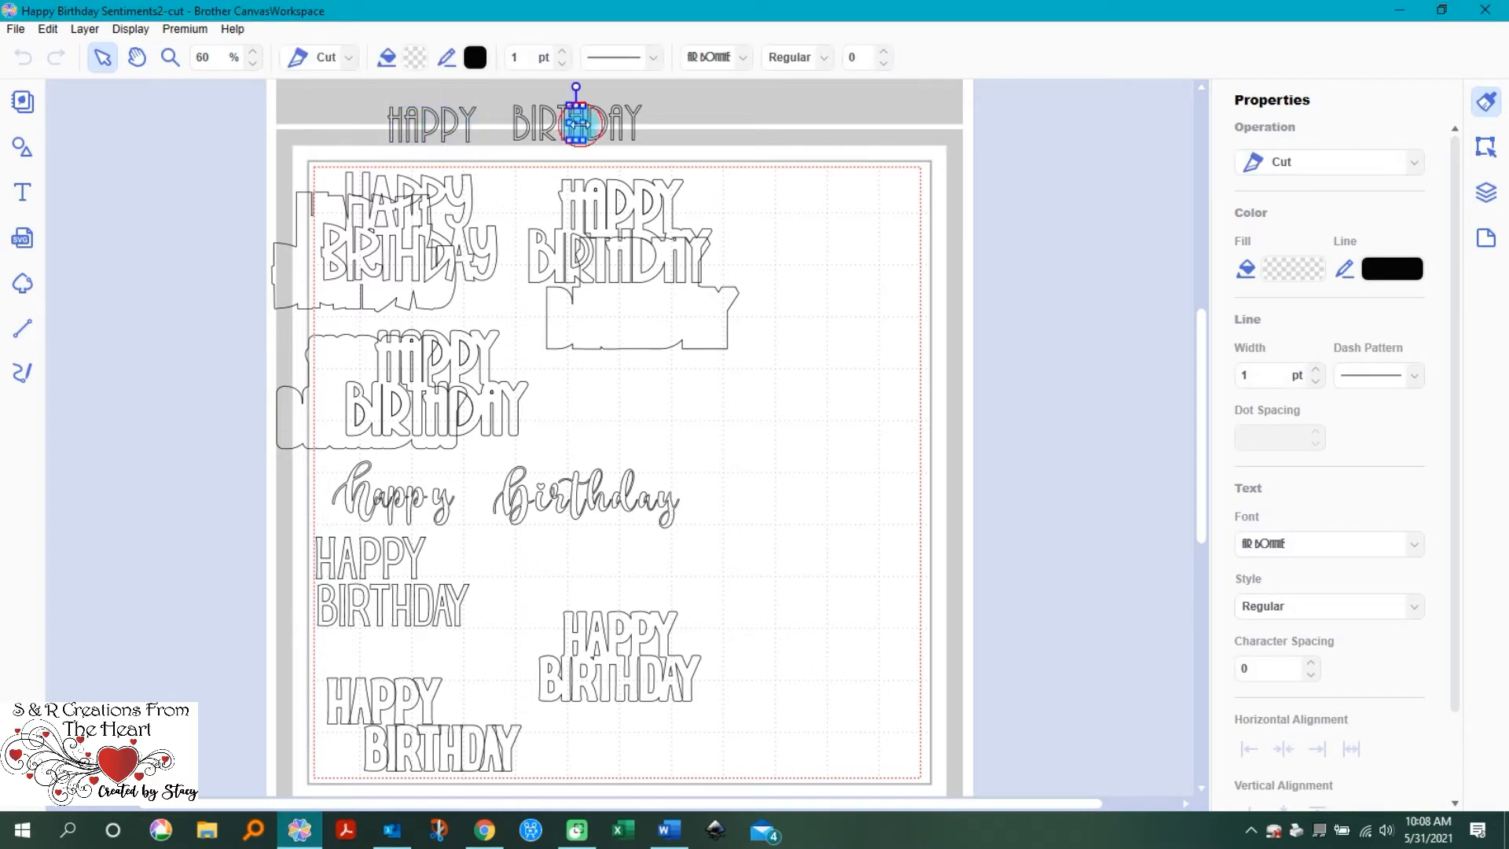
pyautogui.click(444, 126)
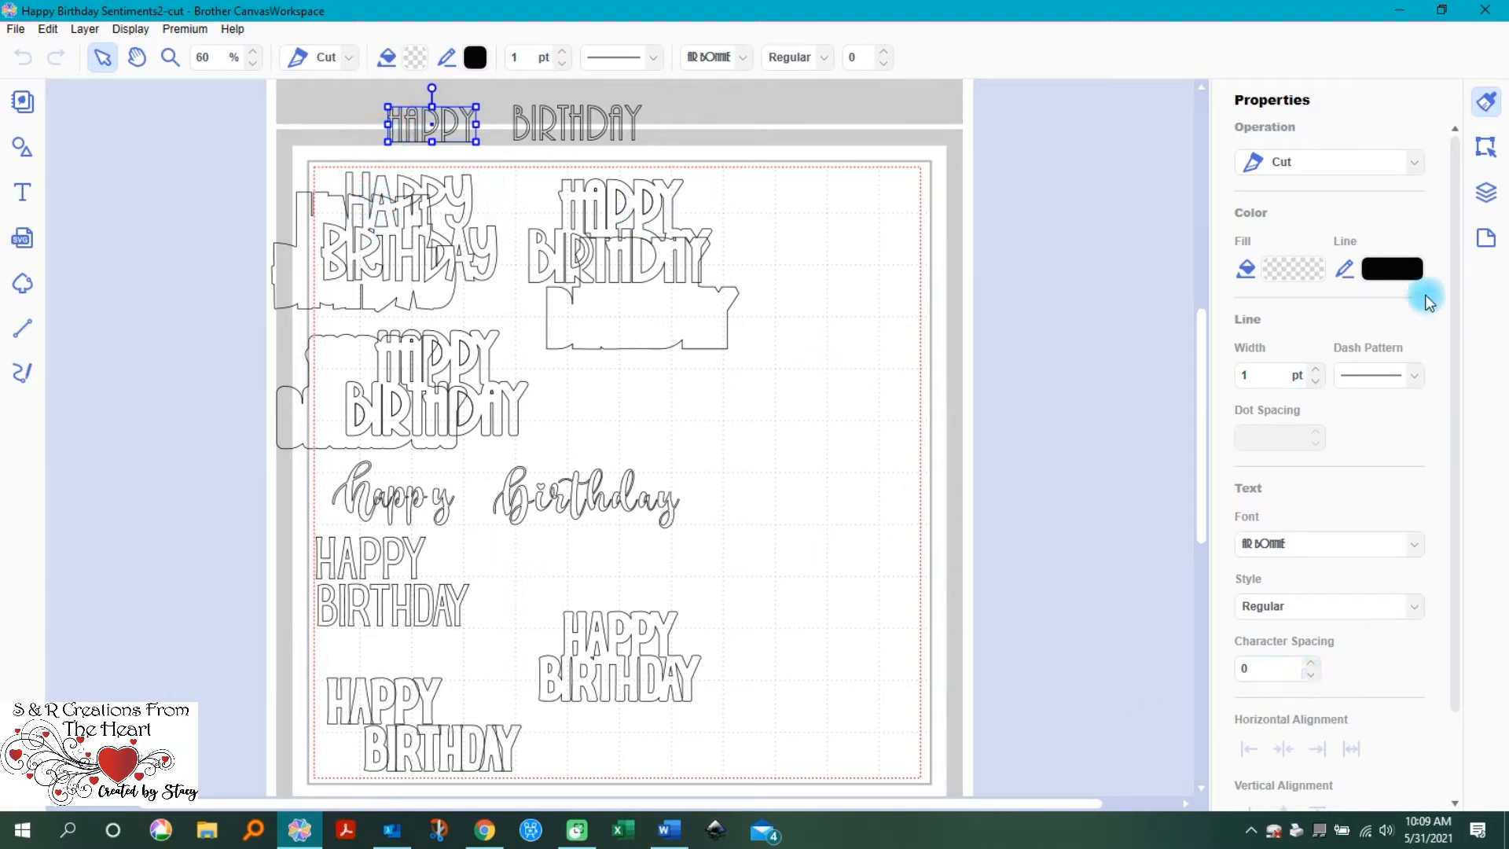
pyautogui.click(1488, 149)
pyautogui.scroll(-5, 1367, 364)
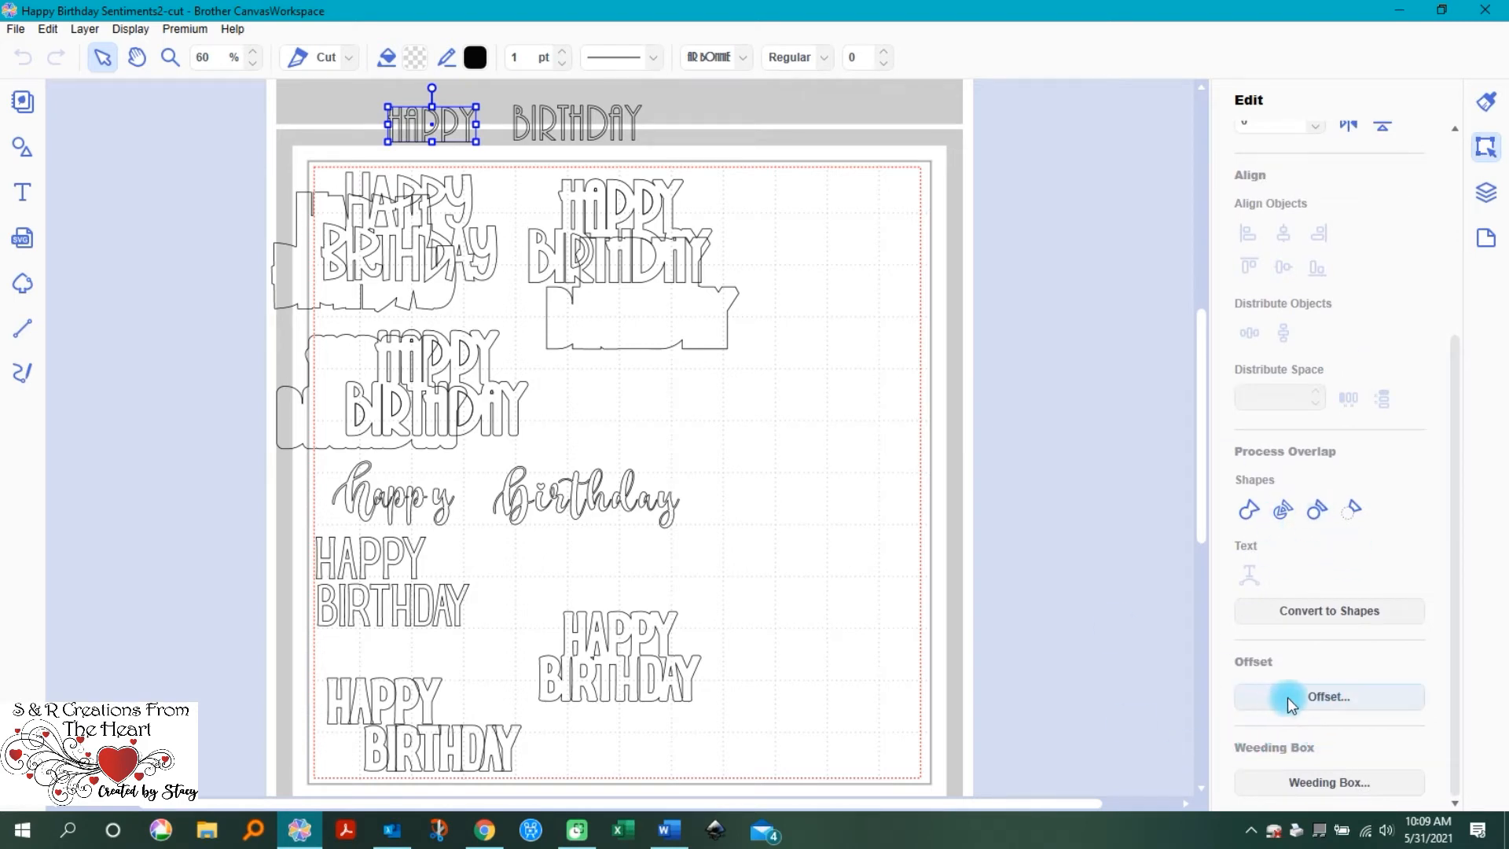
pyautogui.click(1350, 707)
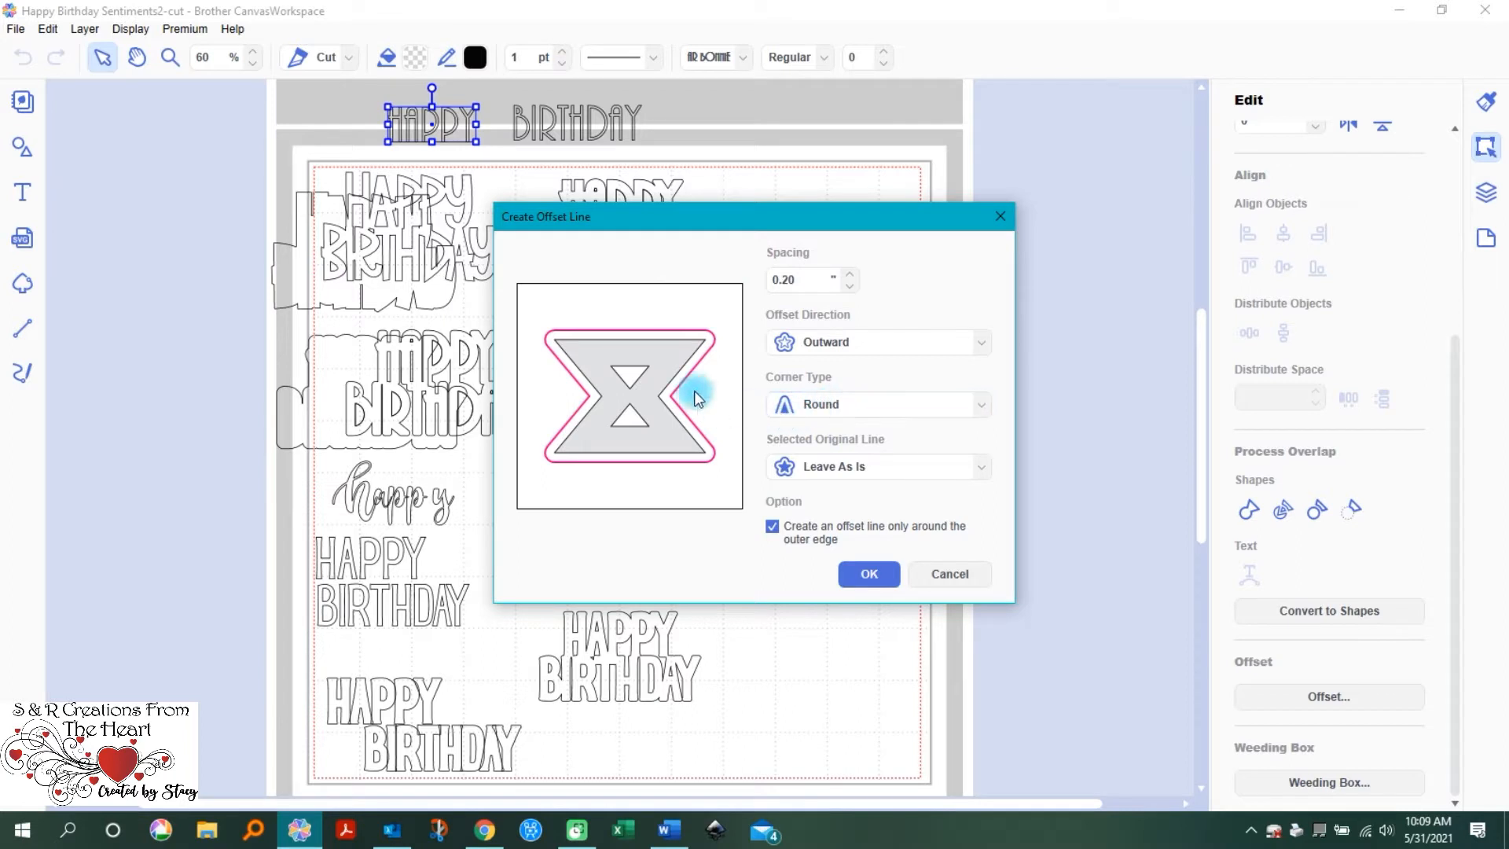
pyautogui.click(823, 404)
pyautogui.click(824, 452)
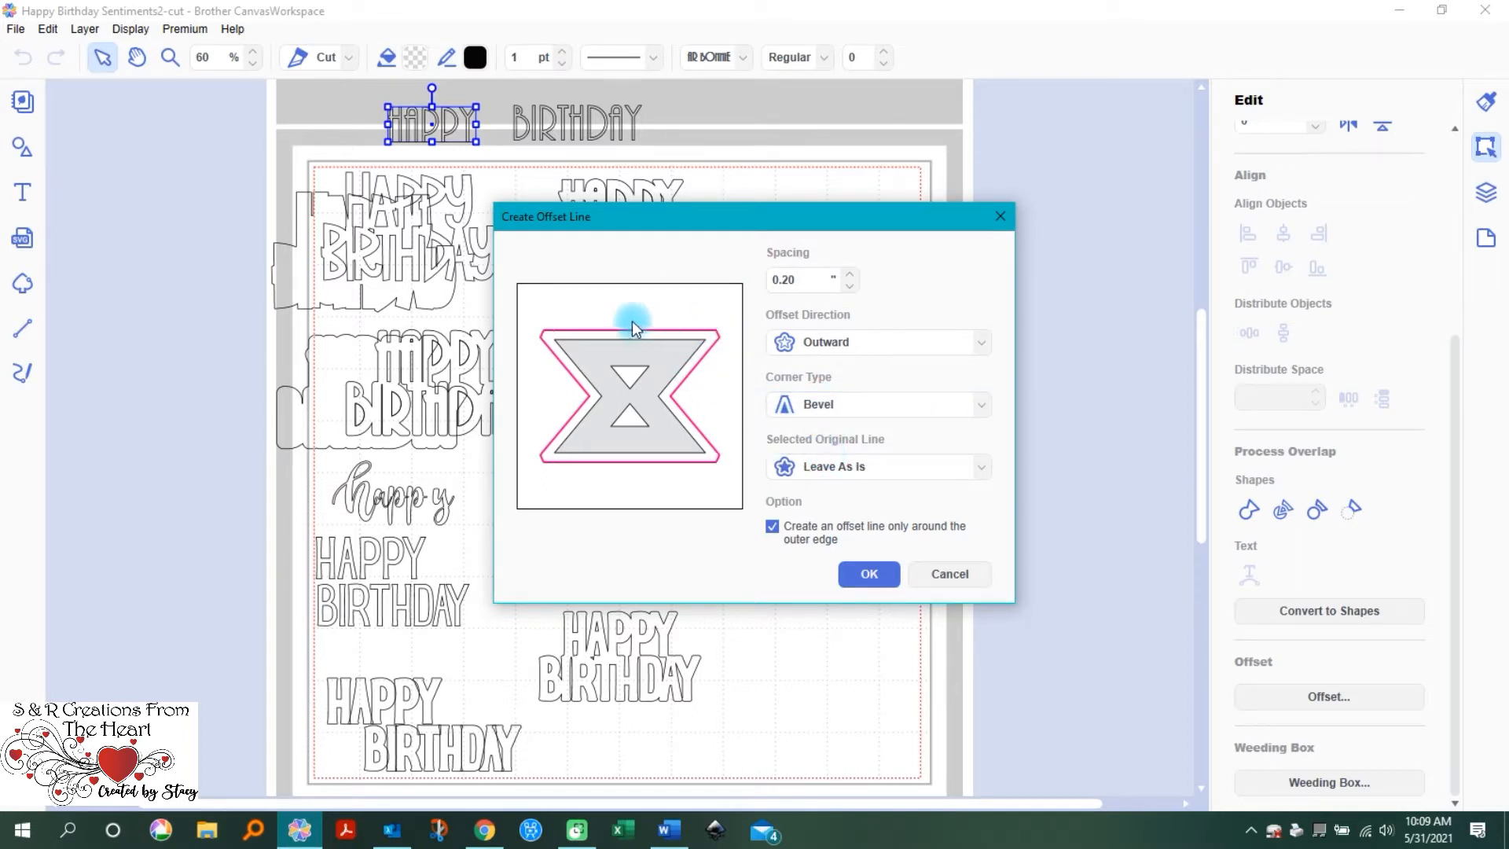
pyautogui.click(957, 575)
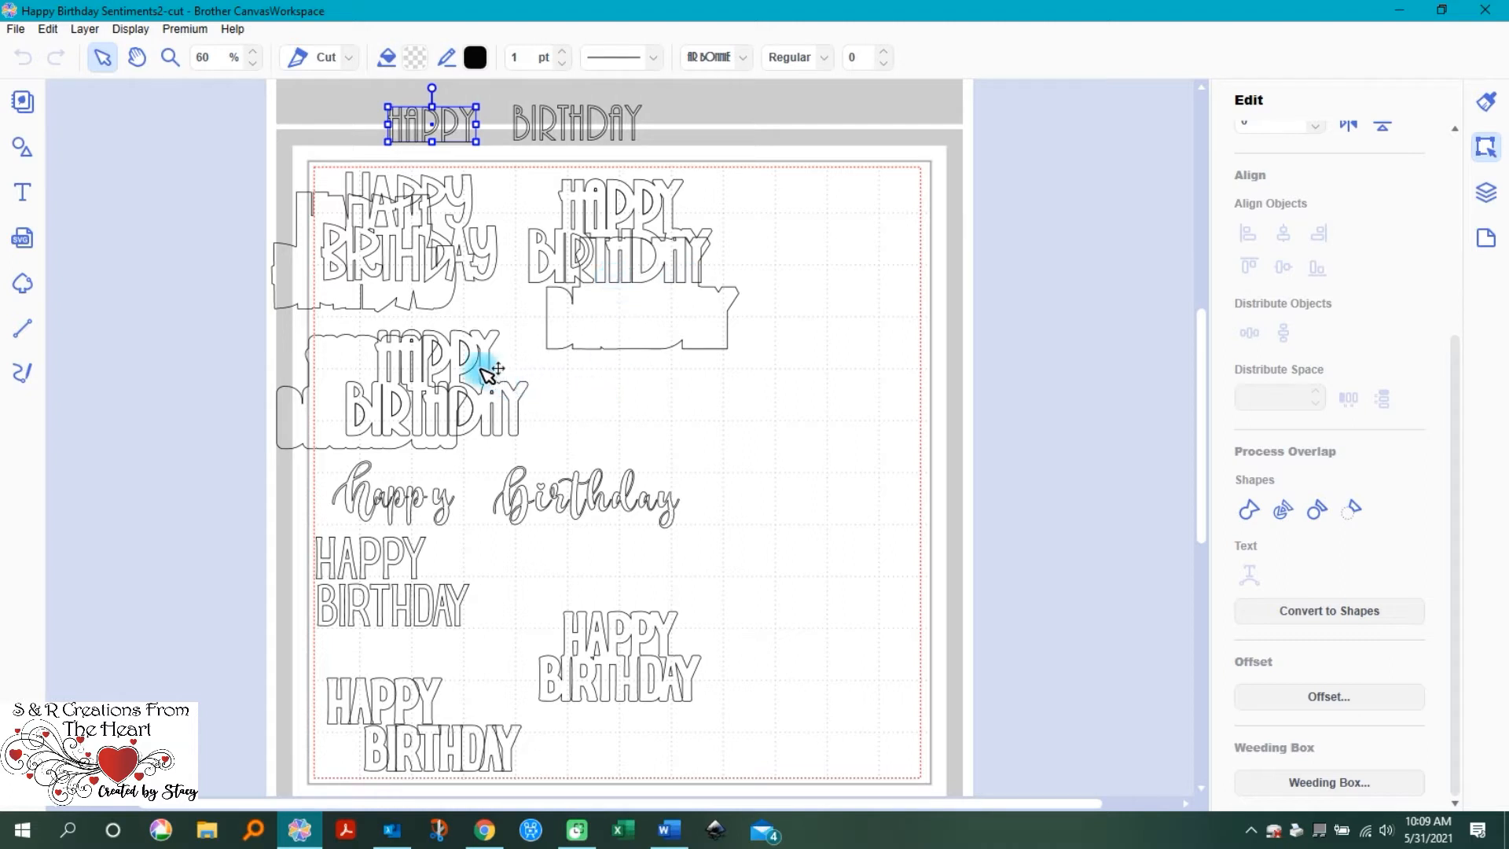
# Step: Move the backing outlines off the rounded-corner HAPPY BIRTHDAY and the sharp-cornered one beside the top sentiment, into clear space beside each
pyautogui.moveTo(356, 374); pyautogui.dragTo(234, 376)
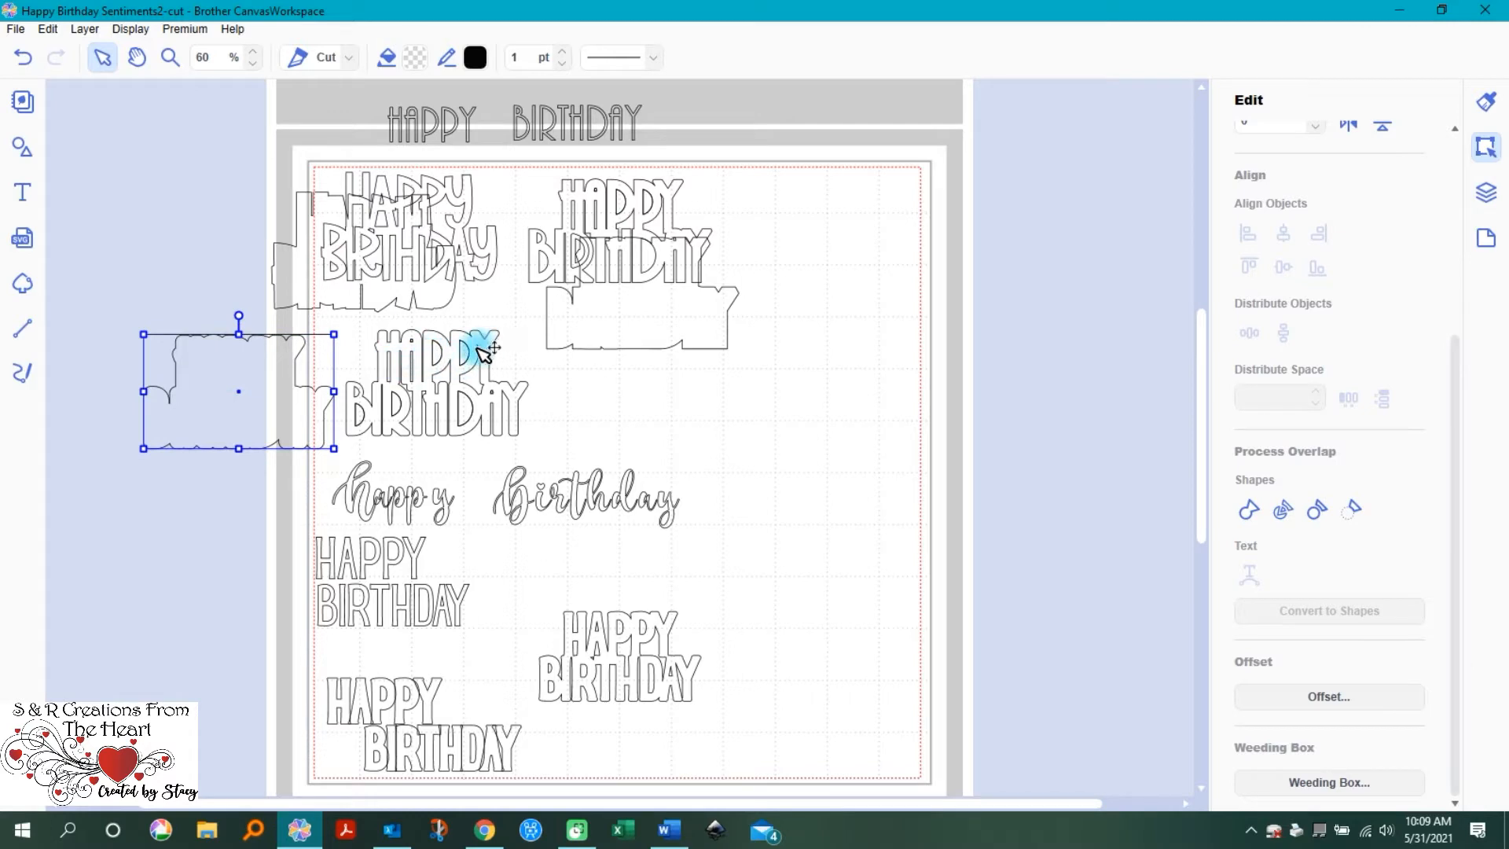
pyautogui.click(252, 52)
pyautogui.click(169, 59)
pyautogui.click(606, 165)
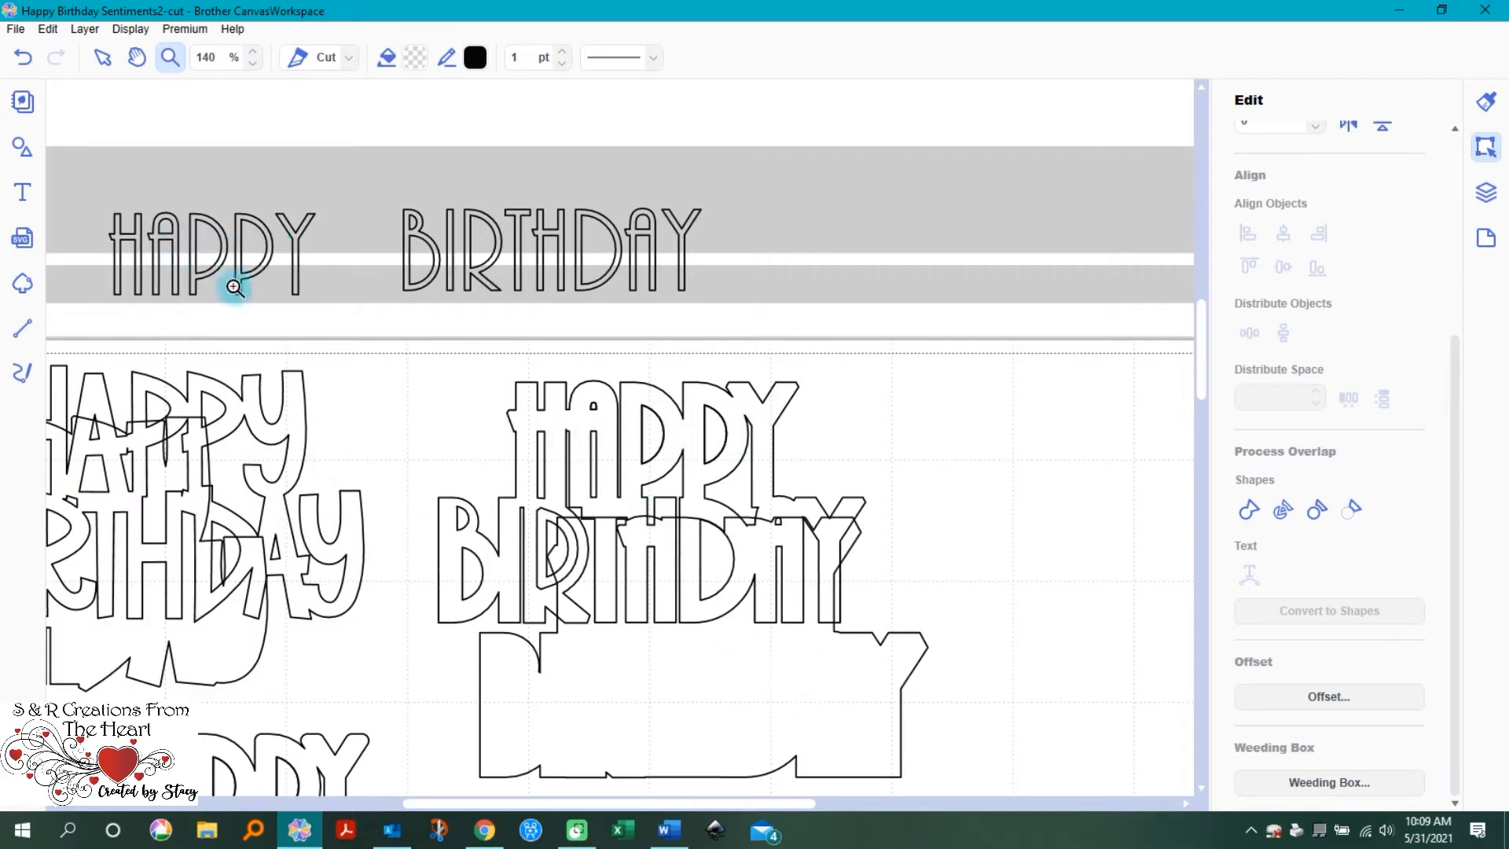
pyautogui.click(102, 57)
pyautogui.moveTo(616, 757); pyautogui.dragTo(1067, 561)
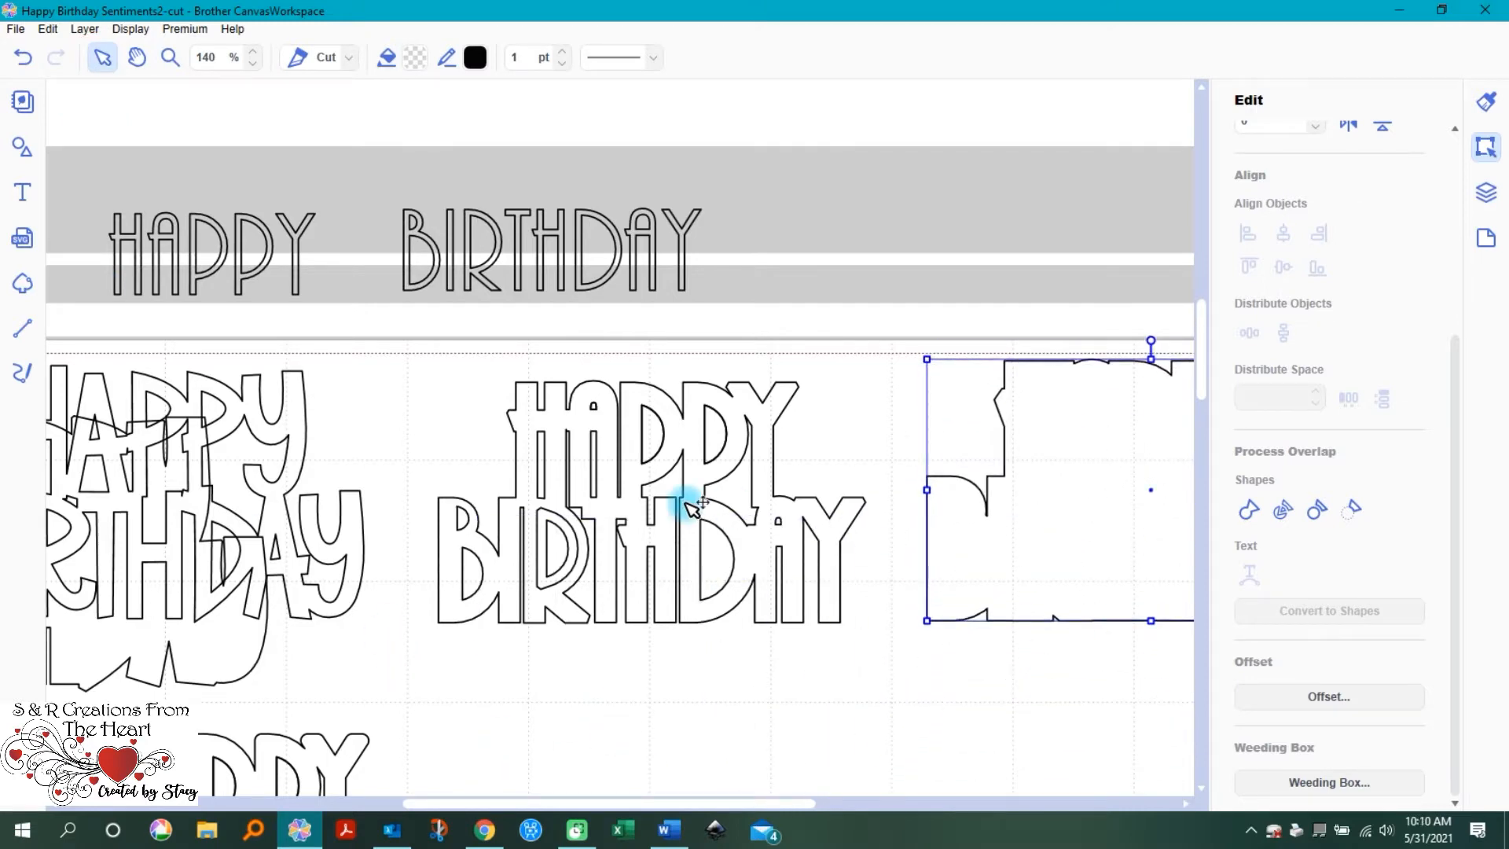
# Step: Compare the corner shapes and letter joins of the three welded HAPPY BIRTHDAY sentiments in the upper part of the mat
pyautogui.scroll(-5, 708, 534)
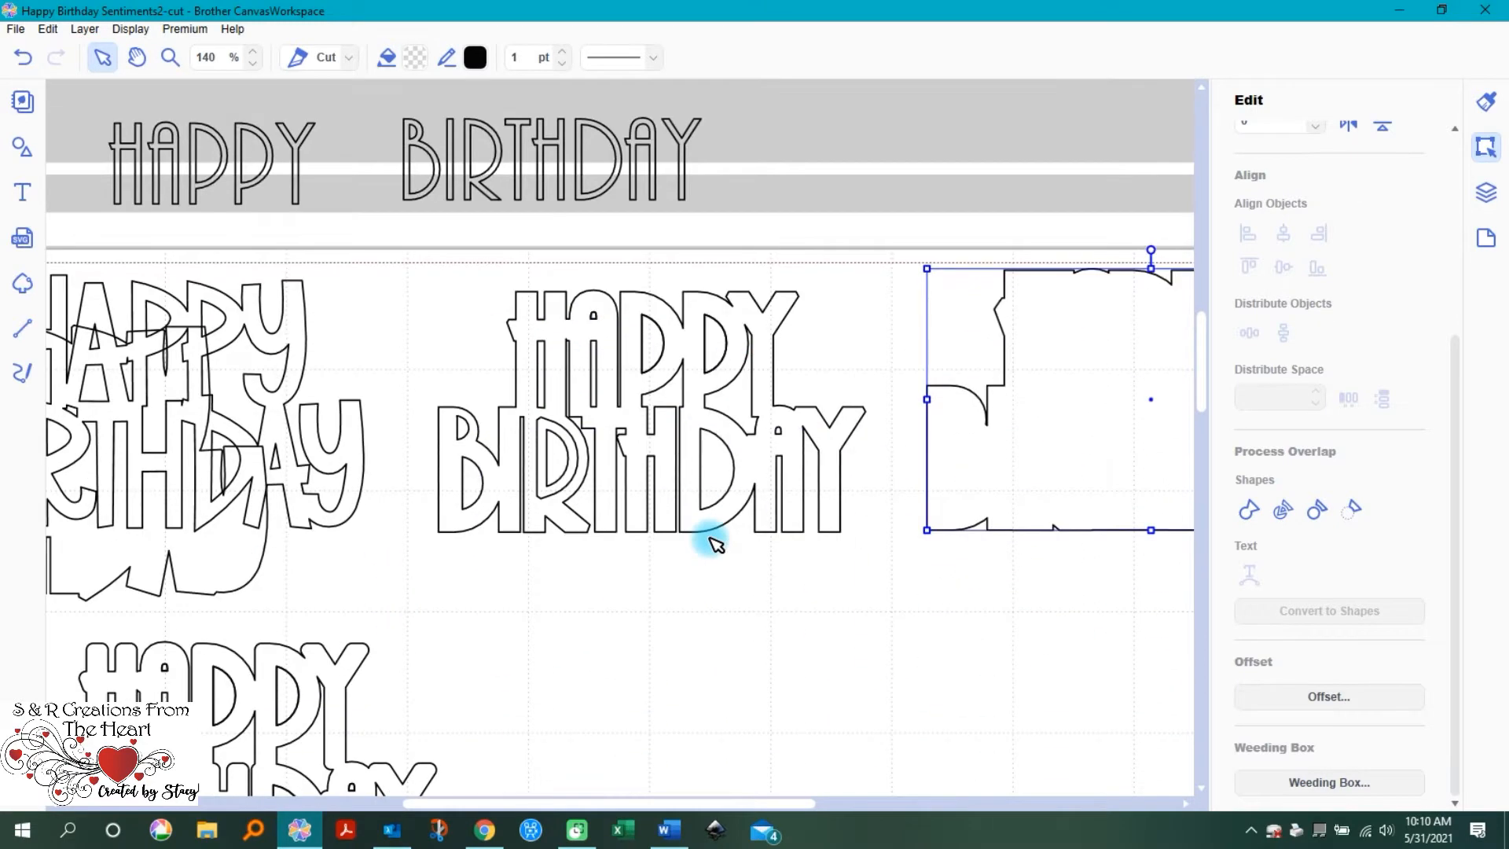
pyautogui.click(573, 357)
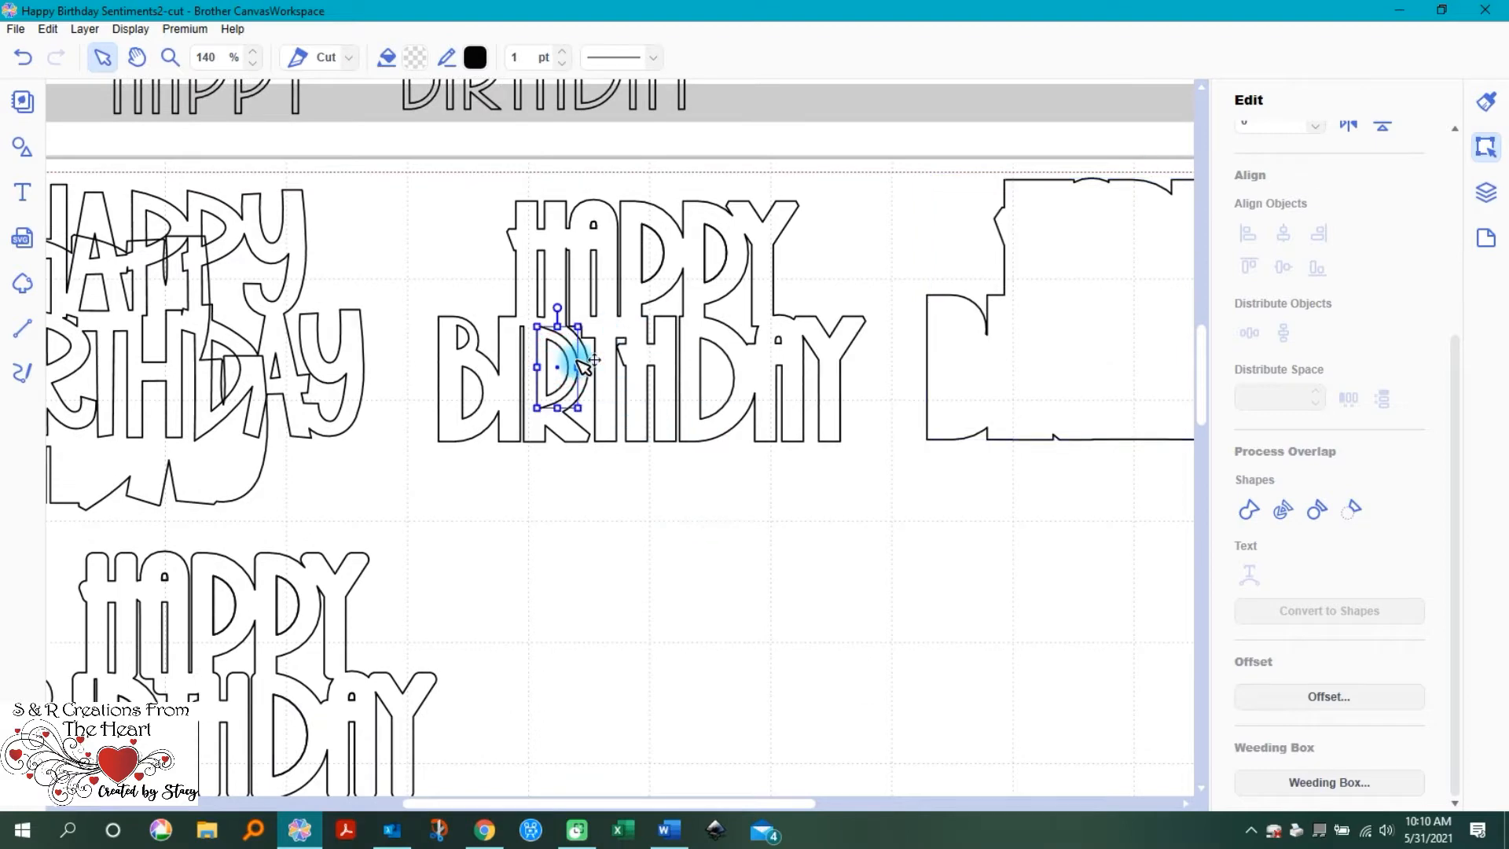
pyautogui.click(857, 381)
pyautogui.scroll(-7, 597, 503)
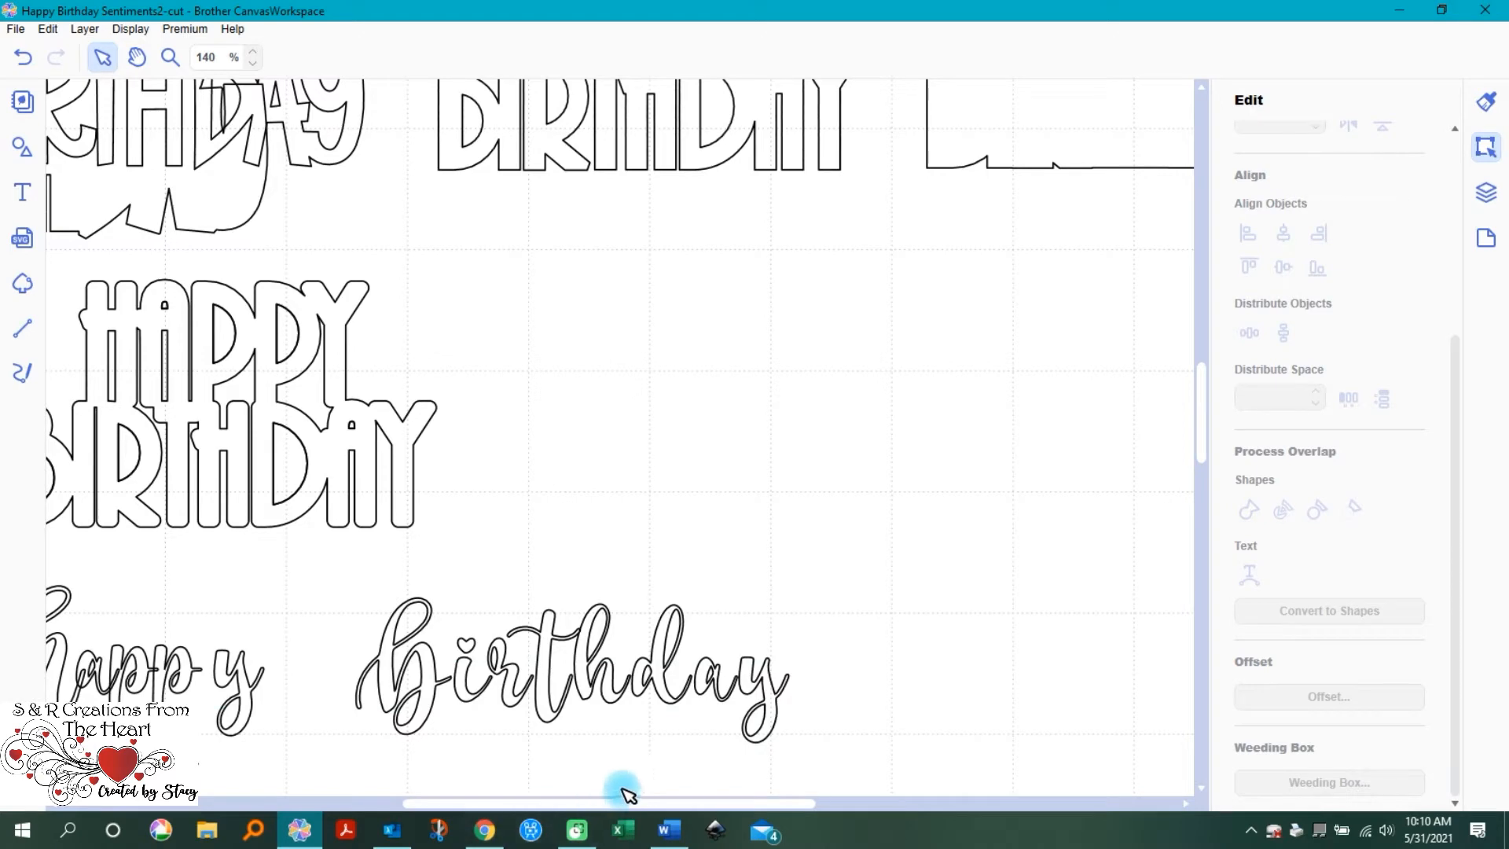
pyautogui.moveTo(629, 806); pyautogui.dragTo(503, 803)
pyautogui.click(475, 294)
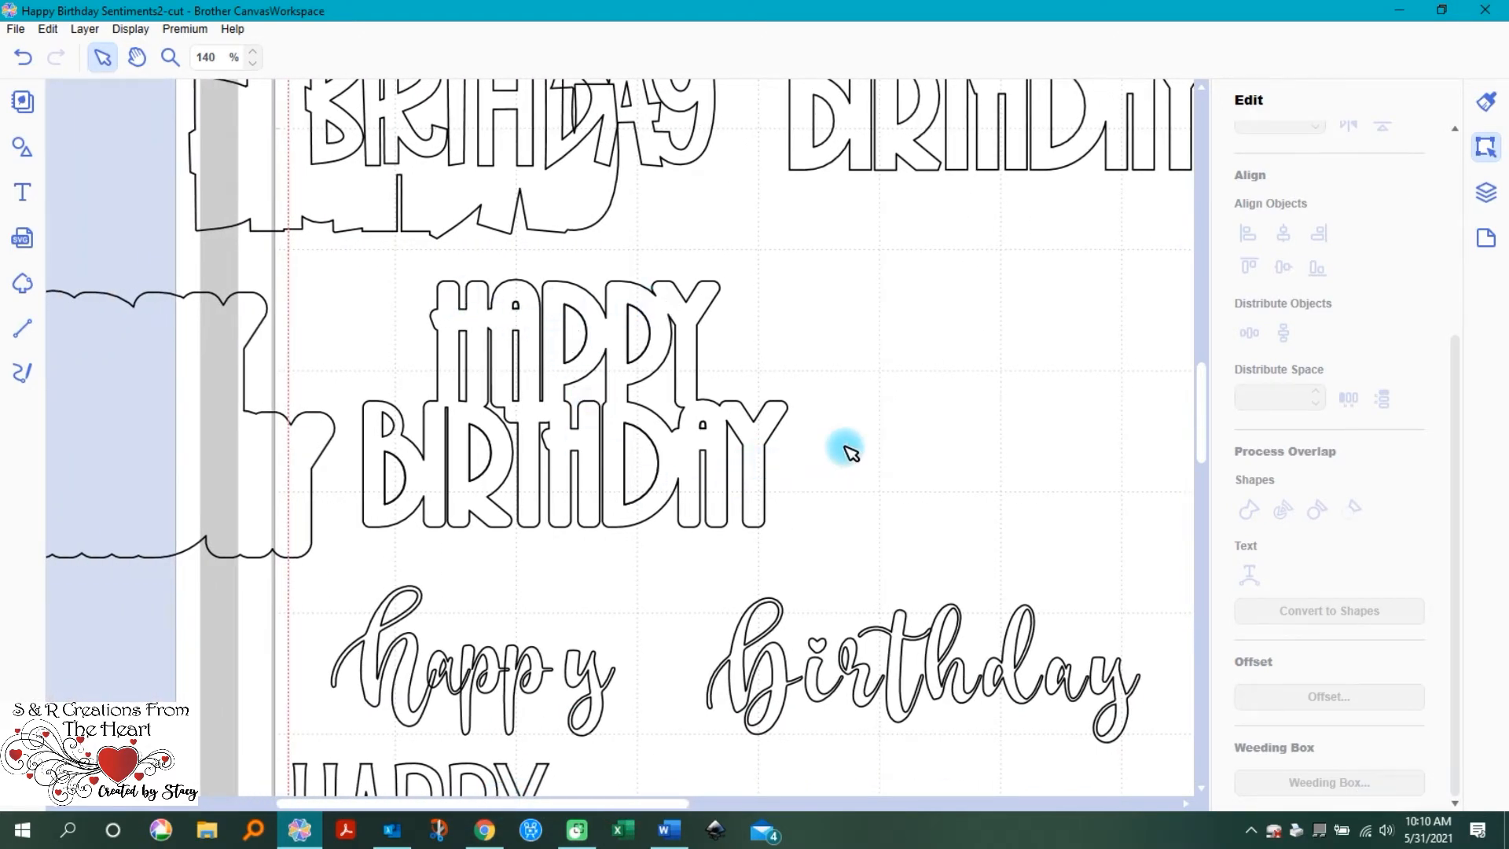
pyautogui.scroll(3, 845, 450)
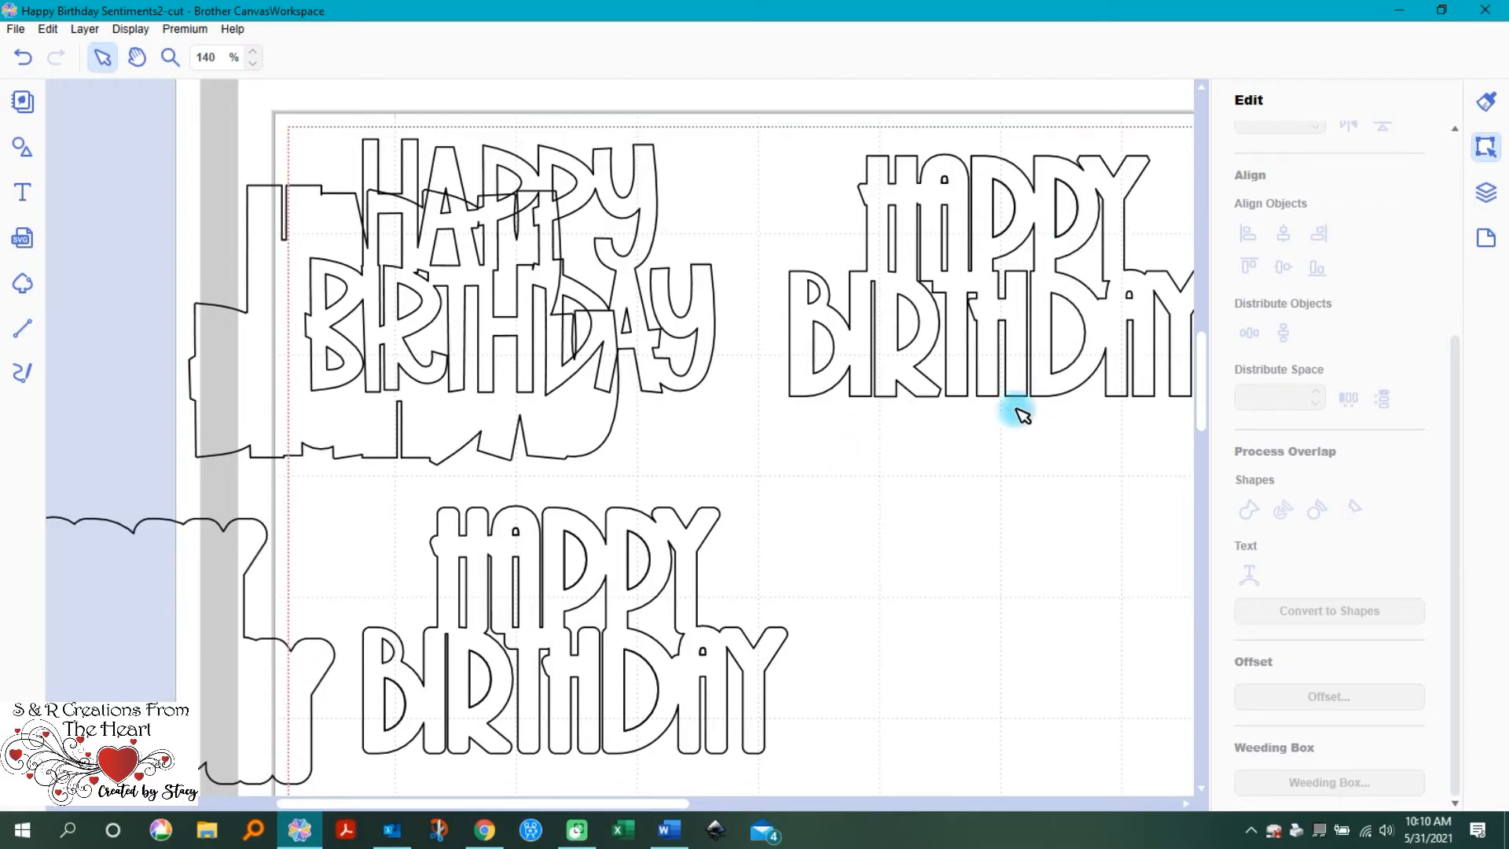
pyautogui.scroll(-1, 939, 558)
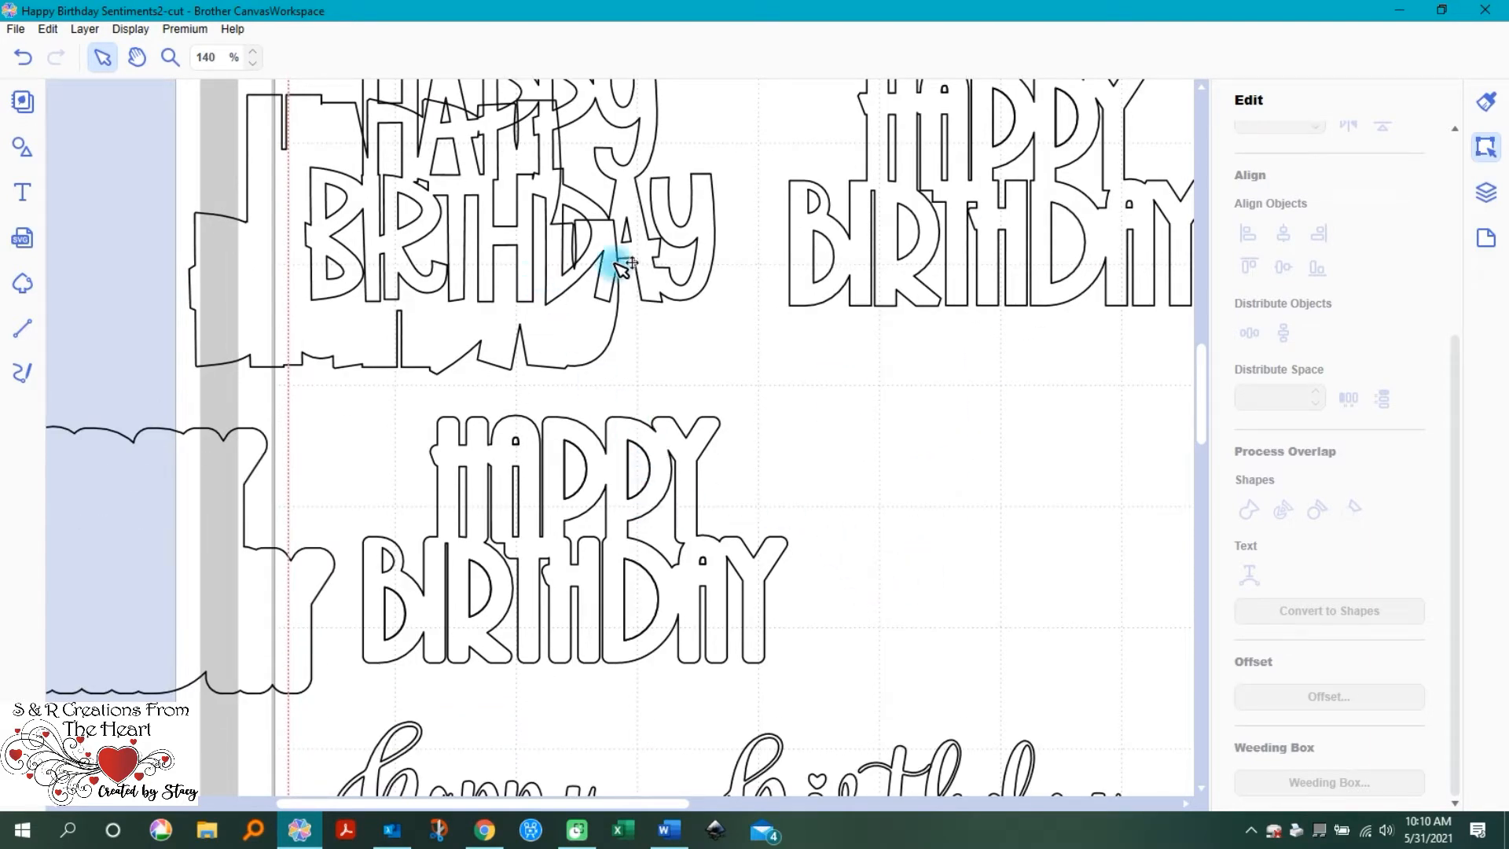
pyautogui.scroll(1, 623, 168)
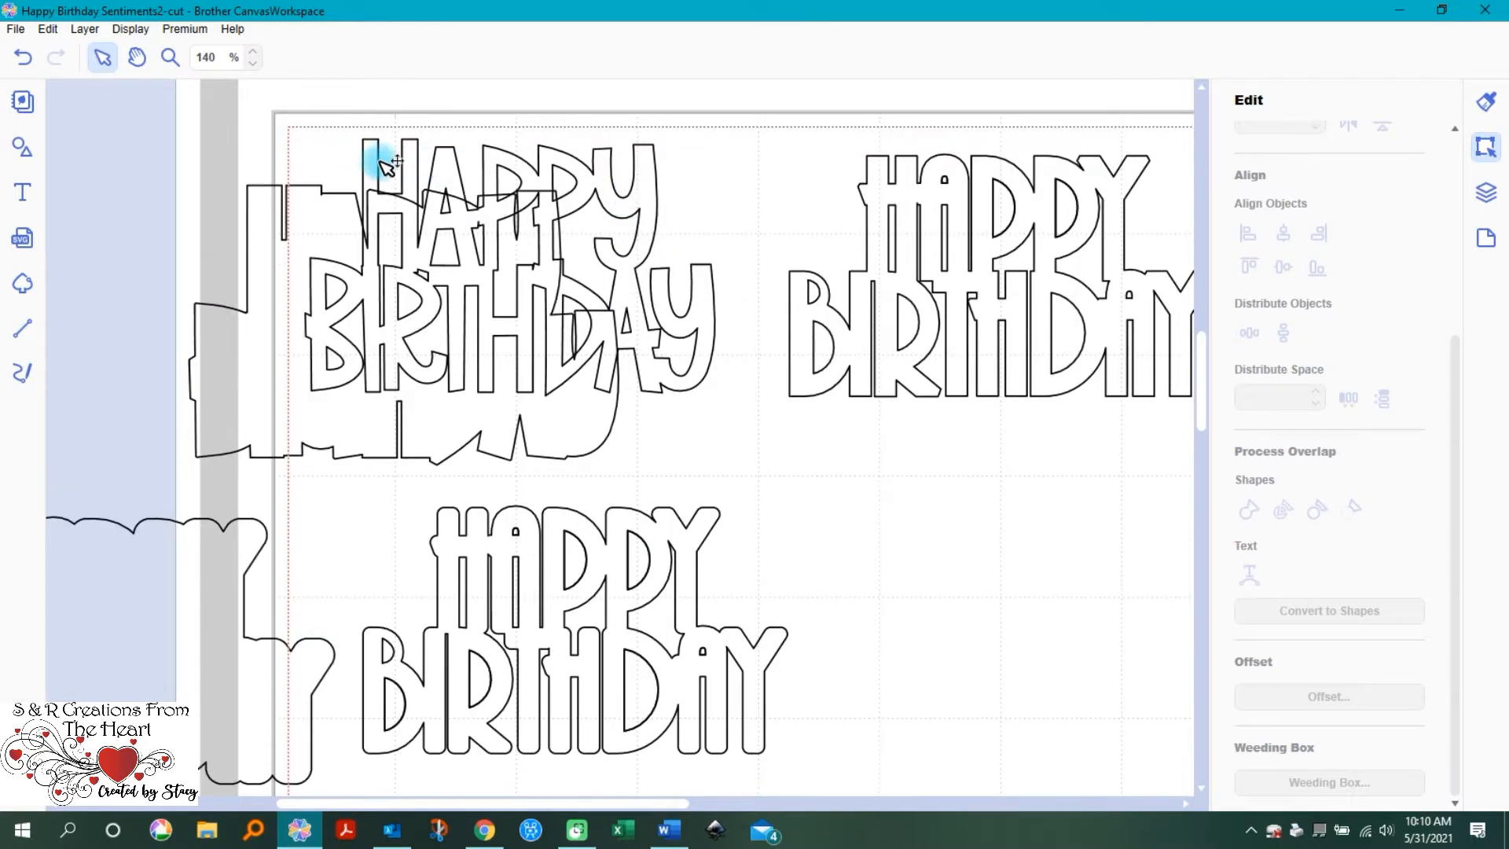
pyautogui.scroll(-2, 762, 456)
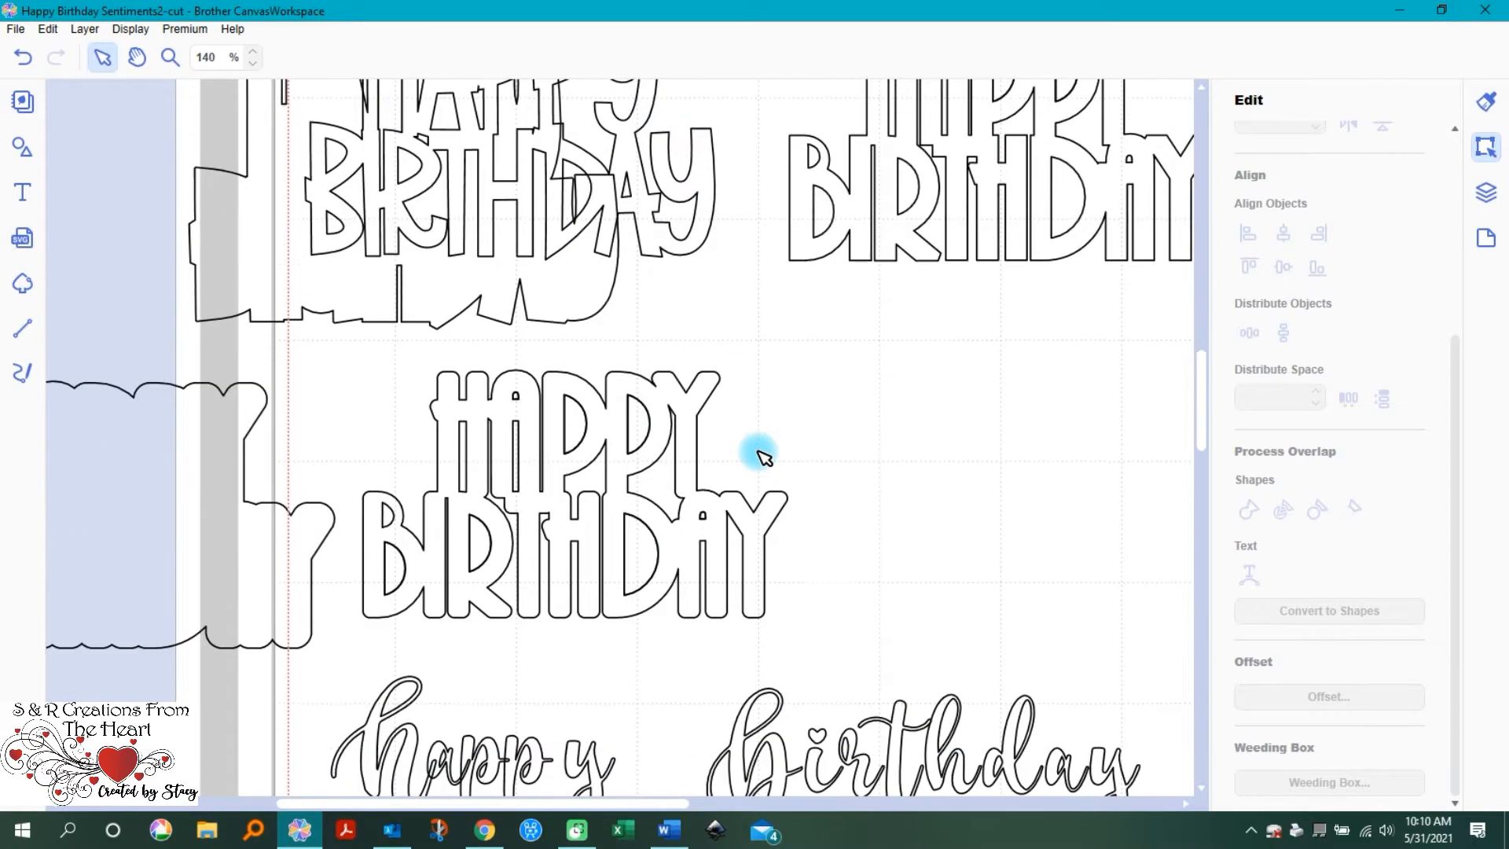
pyautogui.scroll(-2, 762, 456)
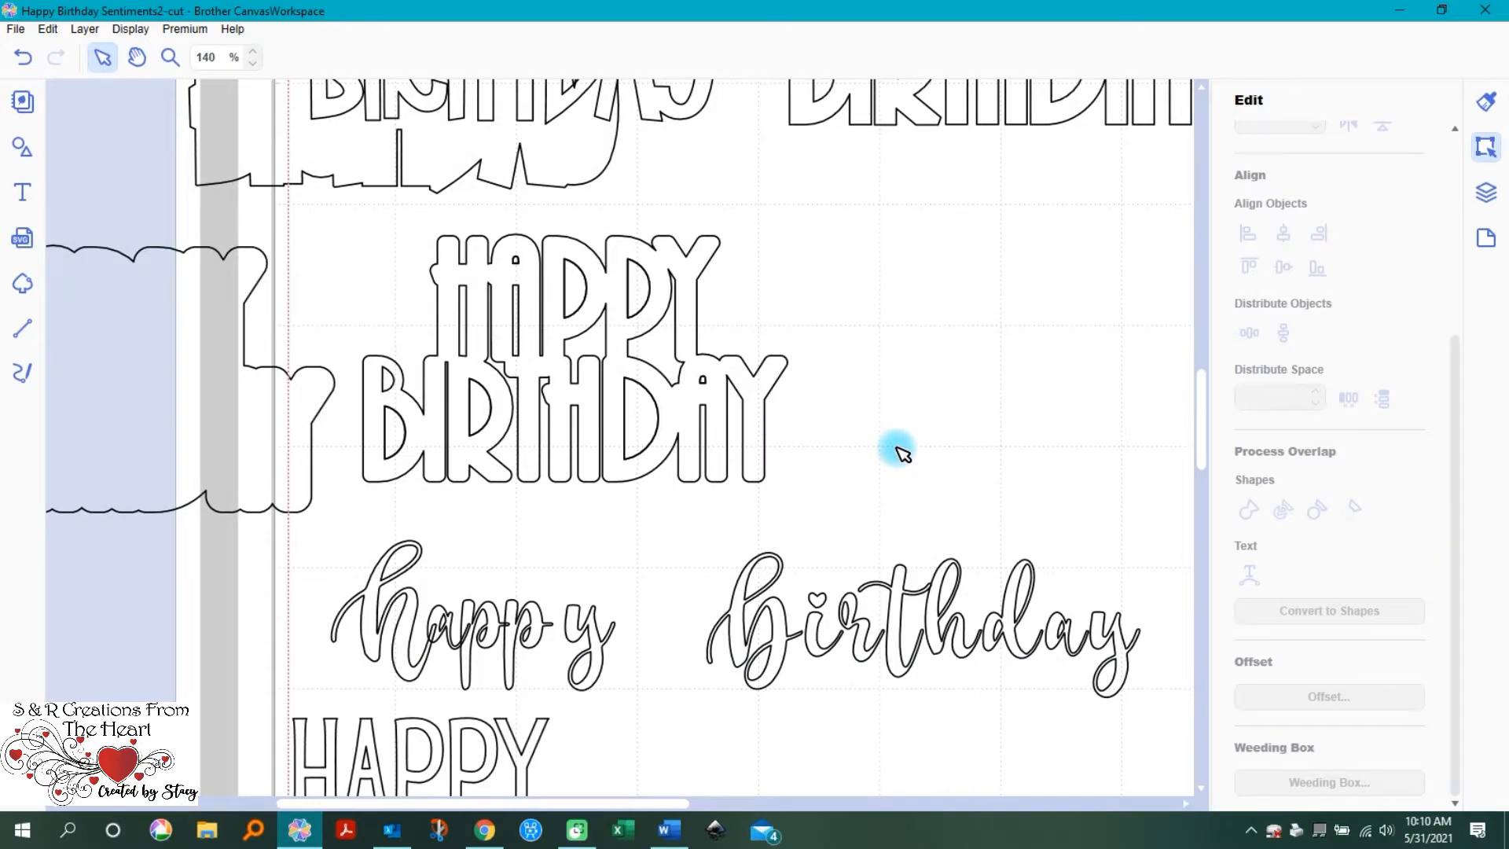
pyautogui.scroll(-1, 912, 488)
pyautogui.scroll(3, 918, 413)
pyautogui.scroll(3, 918, 413)
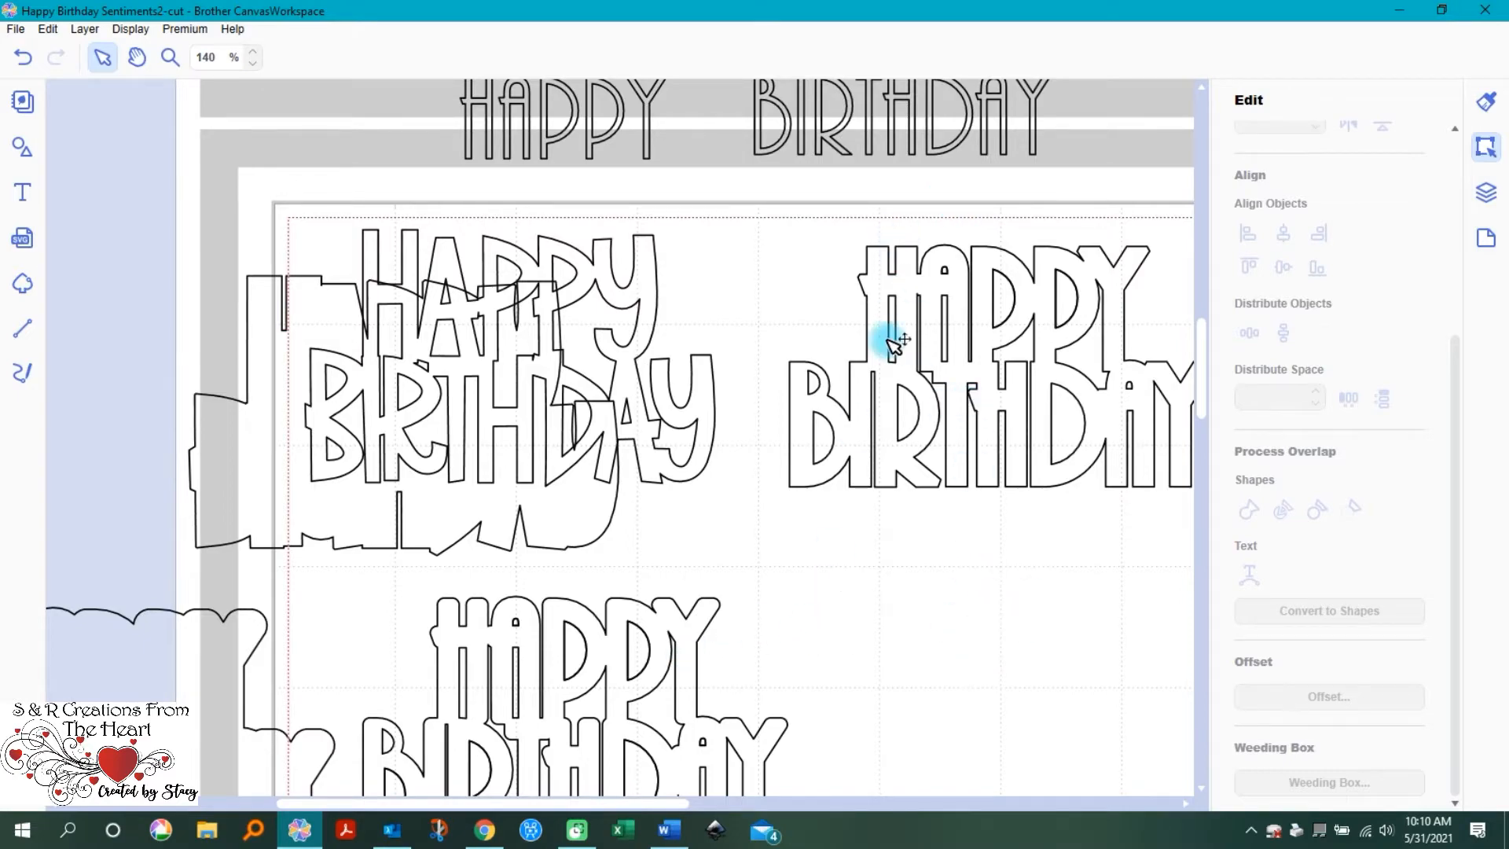
# Step: Examine the script sentiment and check the individual letters of the thin HAPPY BIRTHDAY below it
pyautogui.scroll(-3, 884, 480)
pyautogui.scroll(-3, 886, 483)
pyautogui.scroll(-4, 884, 481)
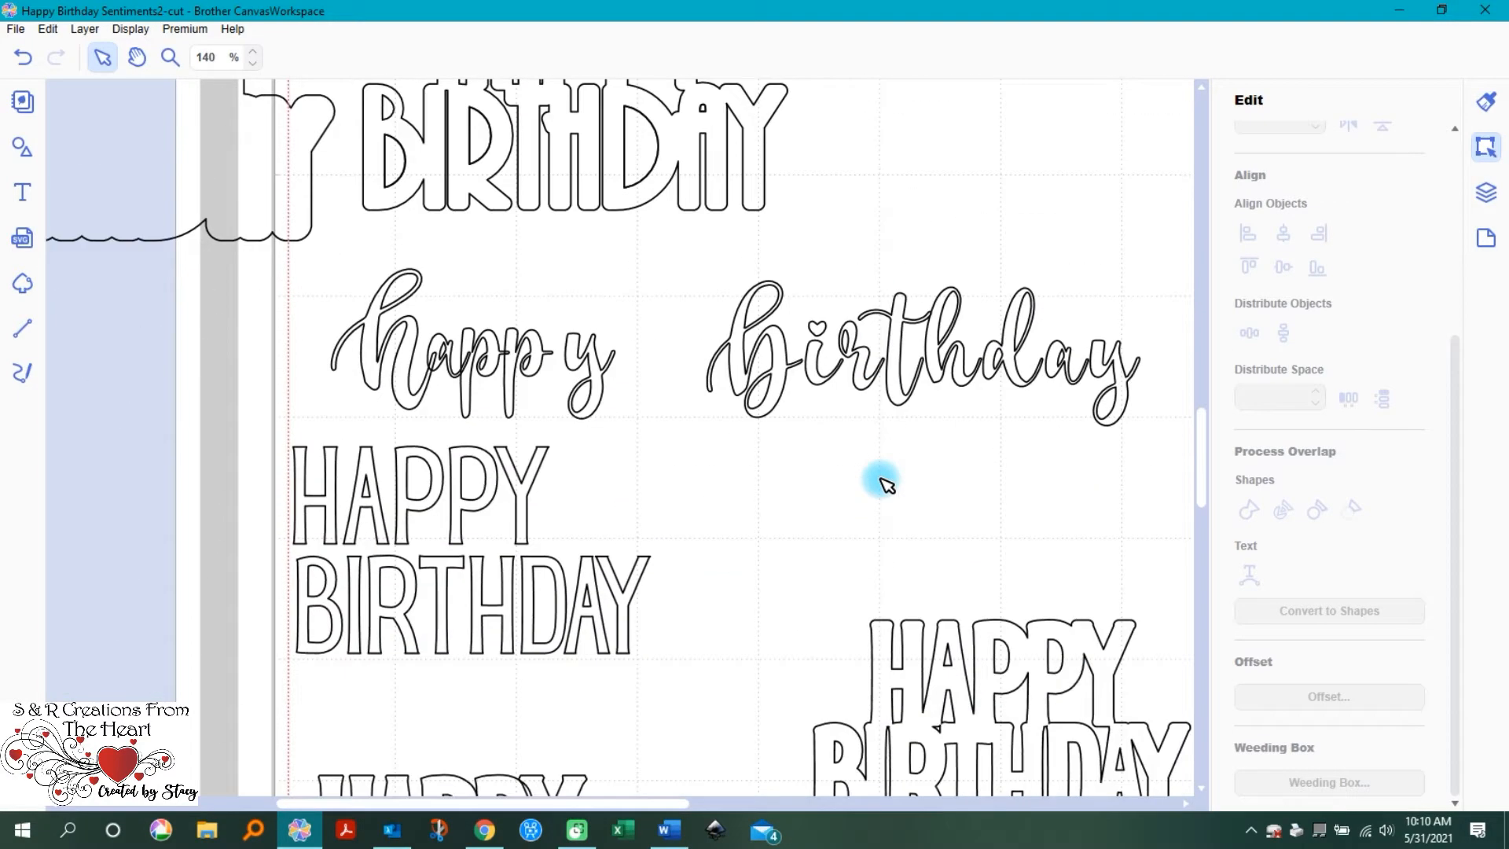
pyautogui.scroll(1, 859, 339)
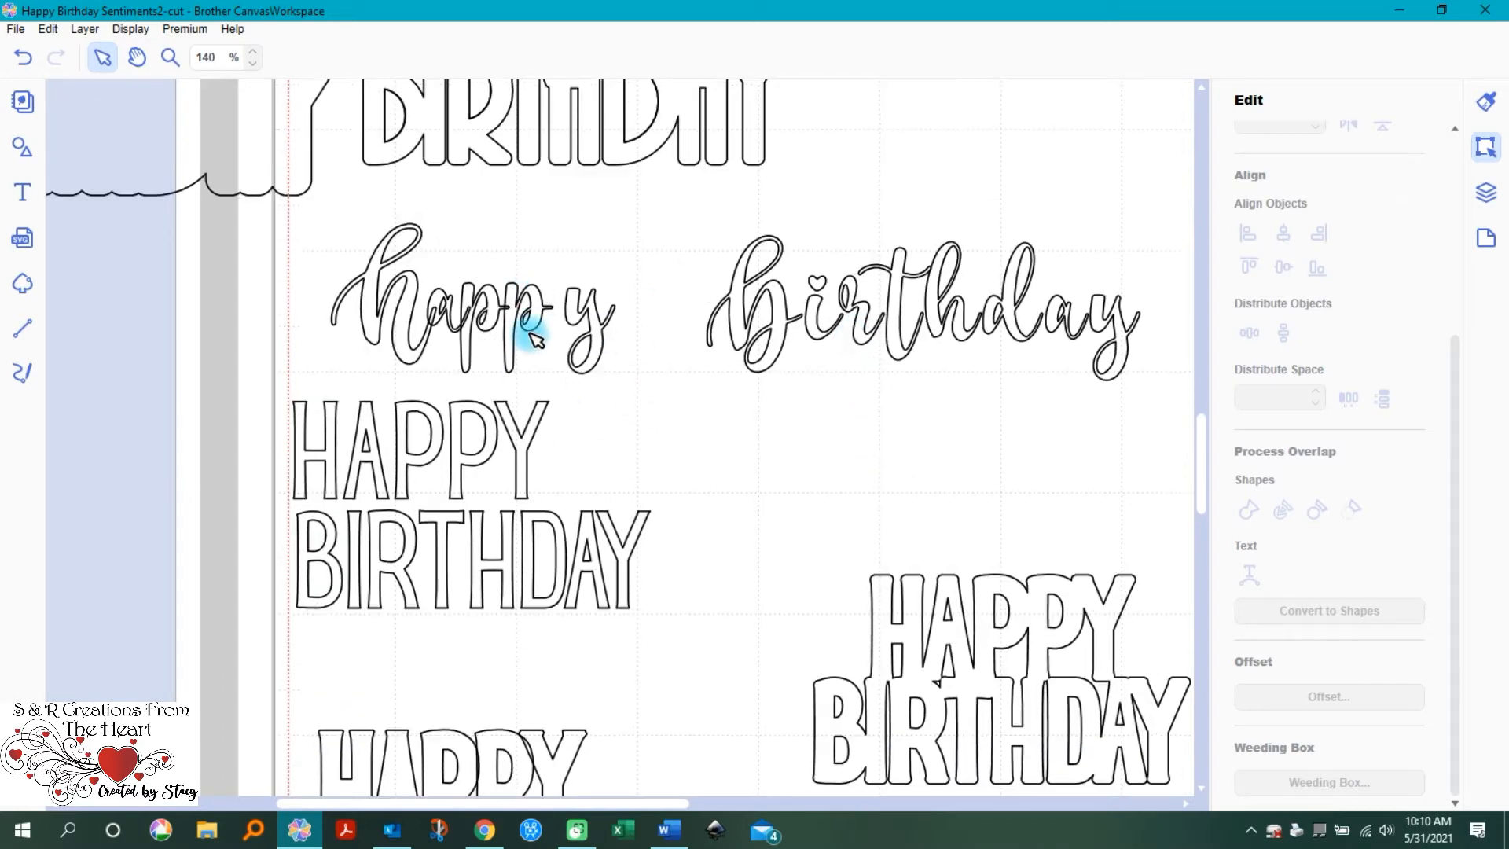
pyautogui.scroll(-4, 575, 490)
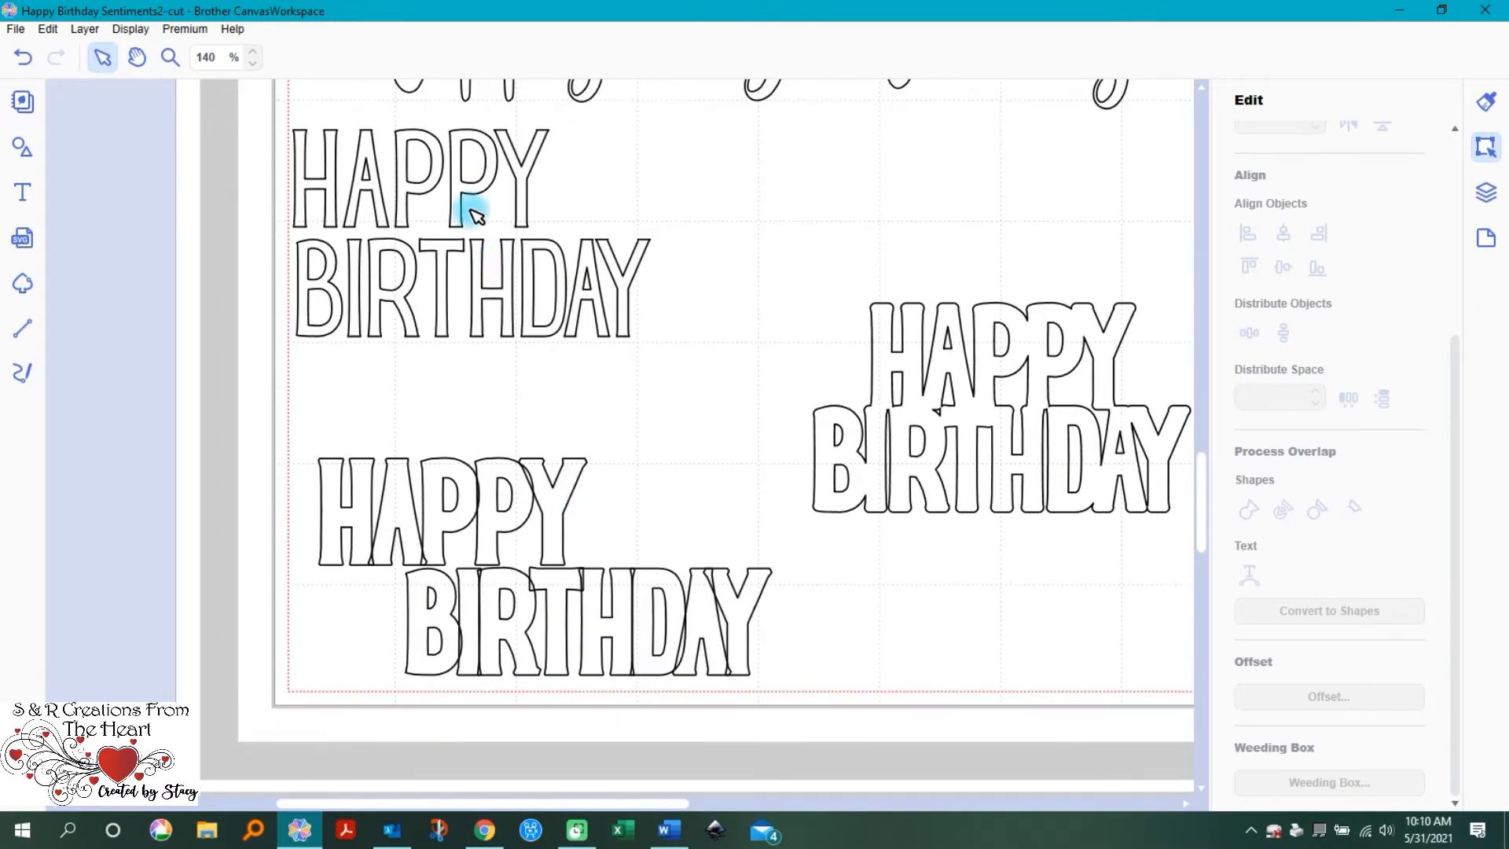
pyautogui.click(364, 172)
pyautogui.click(417, 185)
pyautogui.click(483, 184)
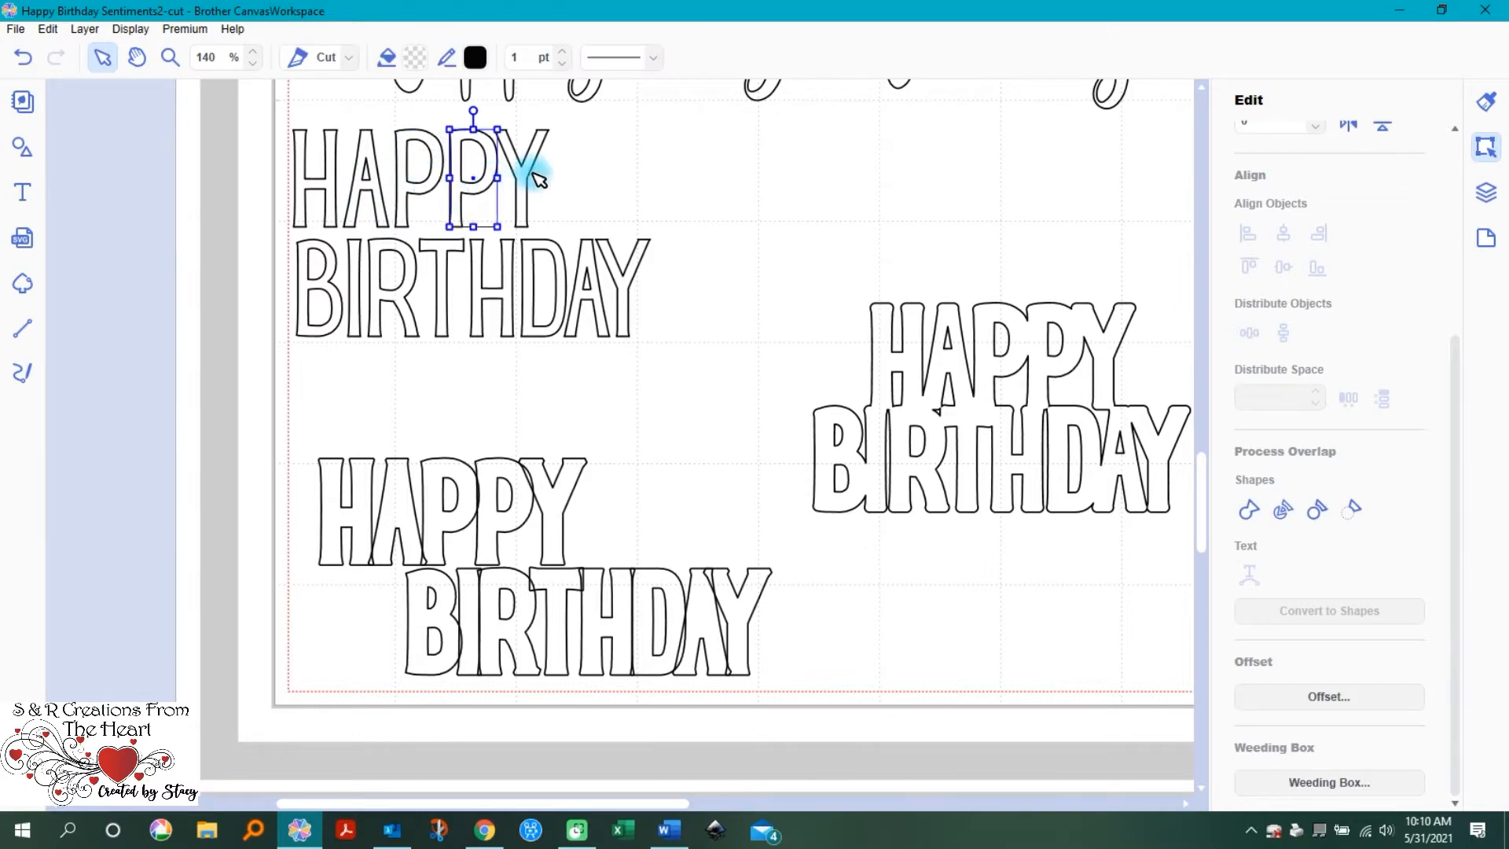
pyautogui.click(542, 287)
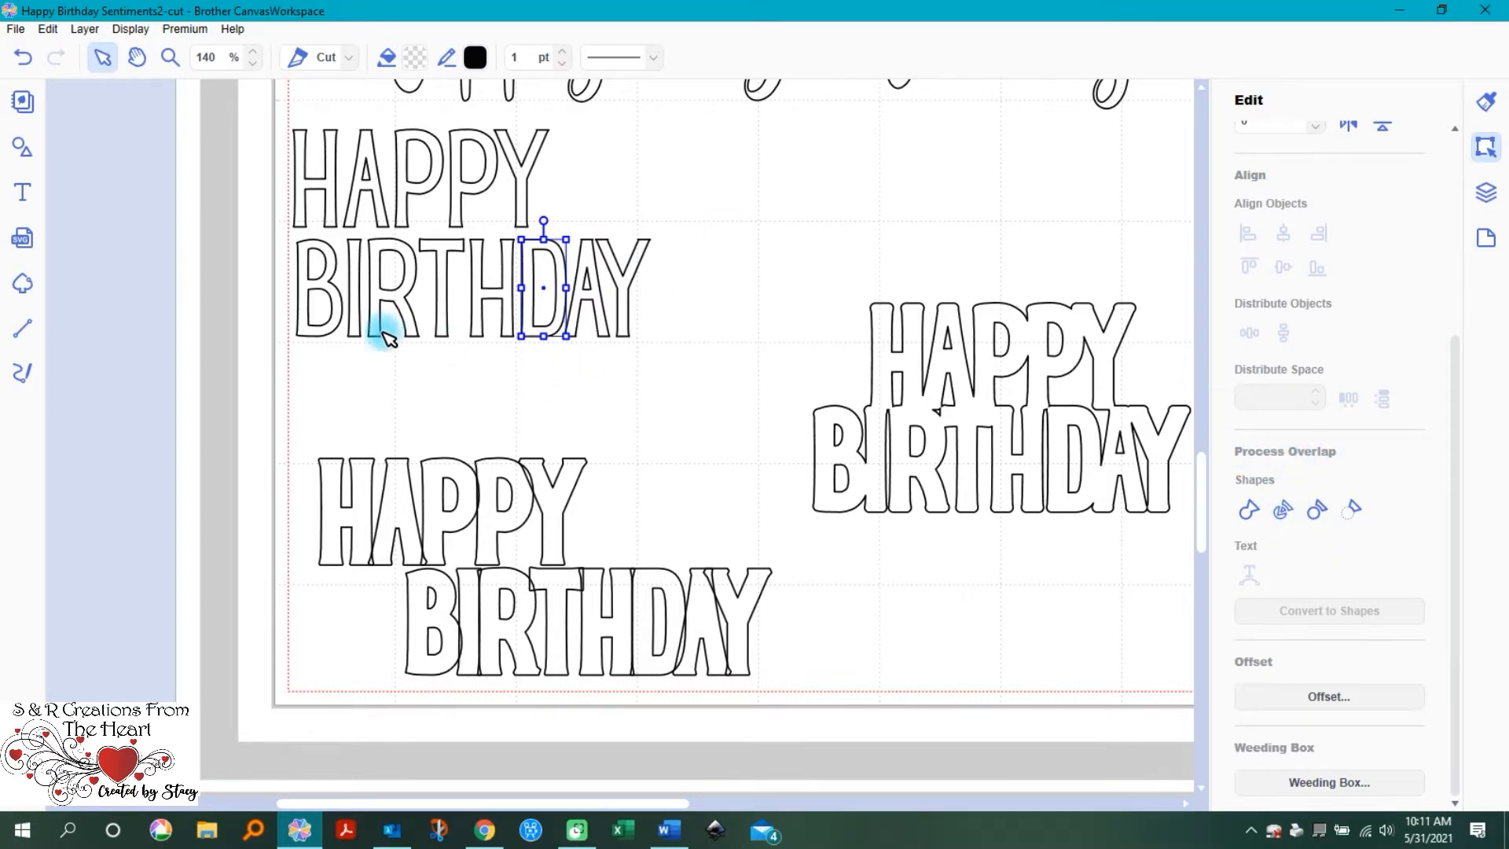
pyautogui.scroll(1, 318, 224)
pyautogui.scroll(1, 318, 224)
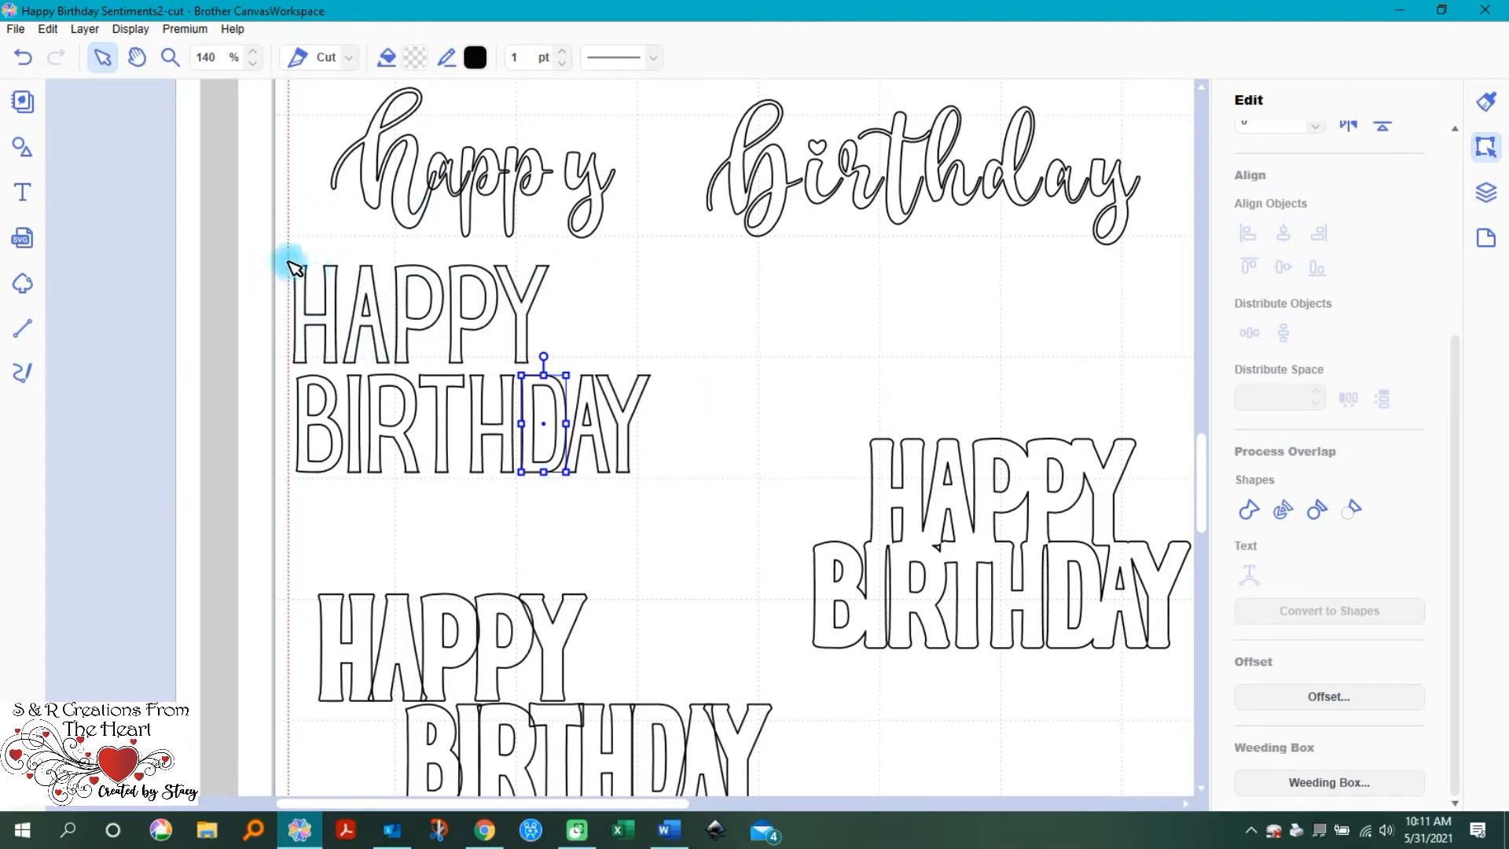
pyautogui.scroll(-3, 676, 507)
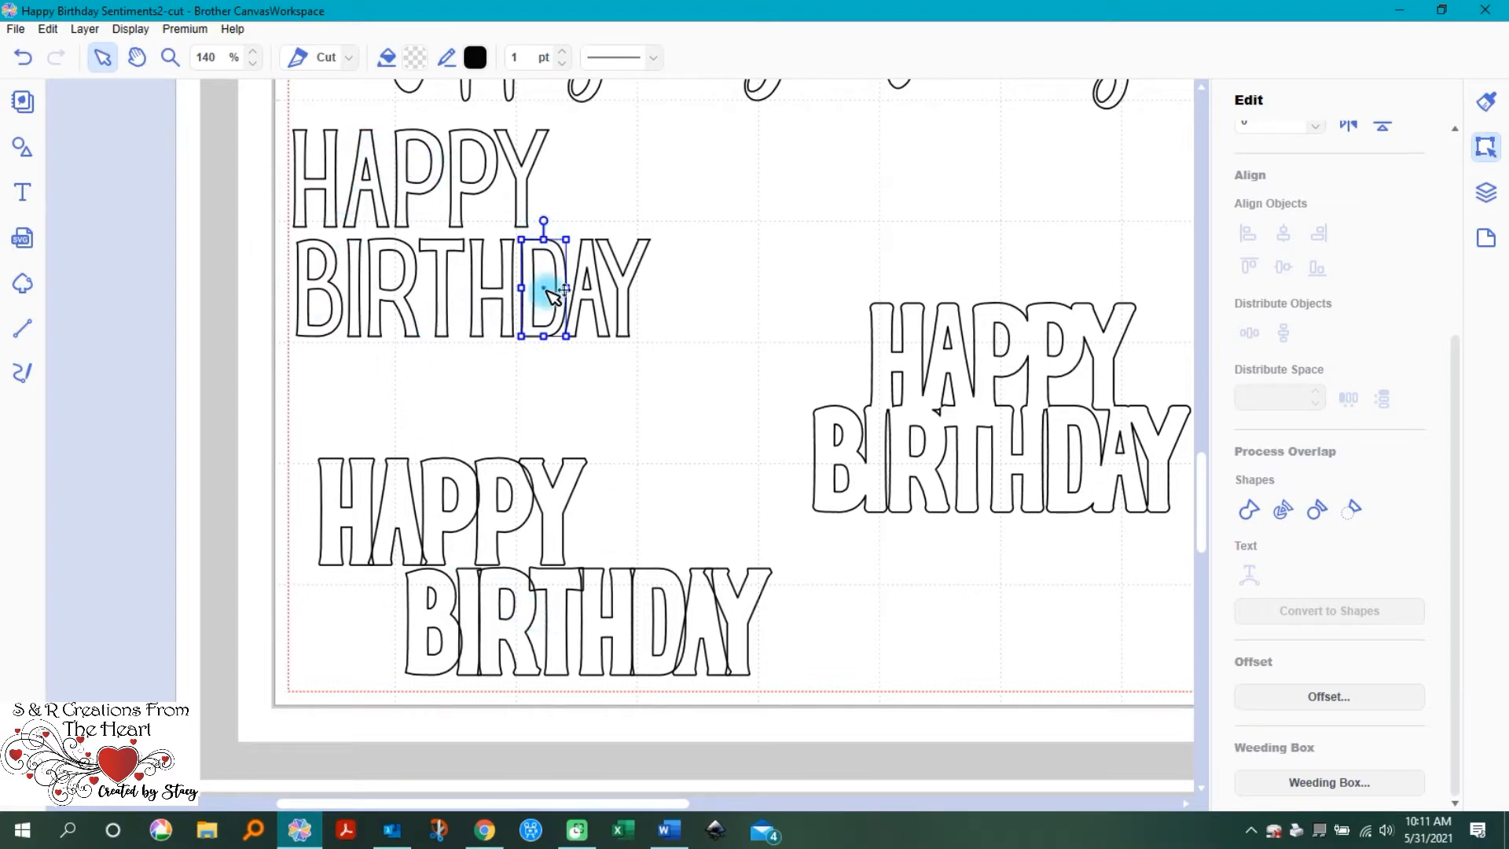
# Step: Check the individual letter outlines in HAPPY of the staggered, overlapping HAPPY BIRTHDAY near the mat's lower edge
pyautogui.click(534, 501)
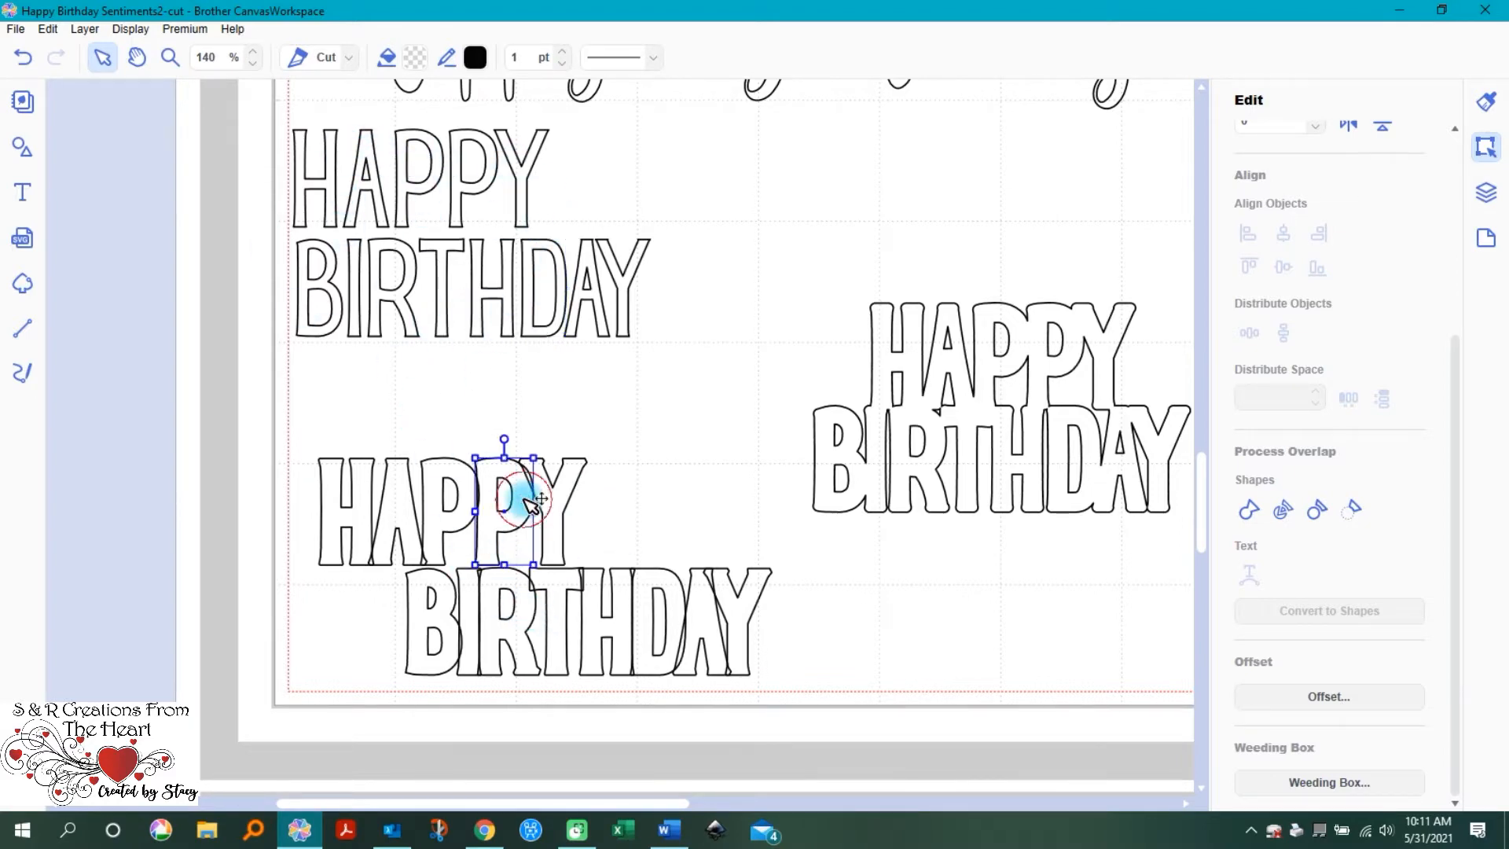
pyautogui.click(408, 500)
pyautogui.click(347, 503)
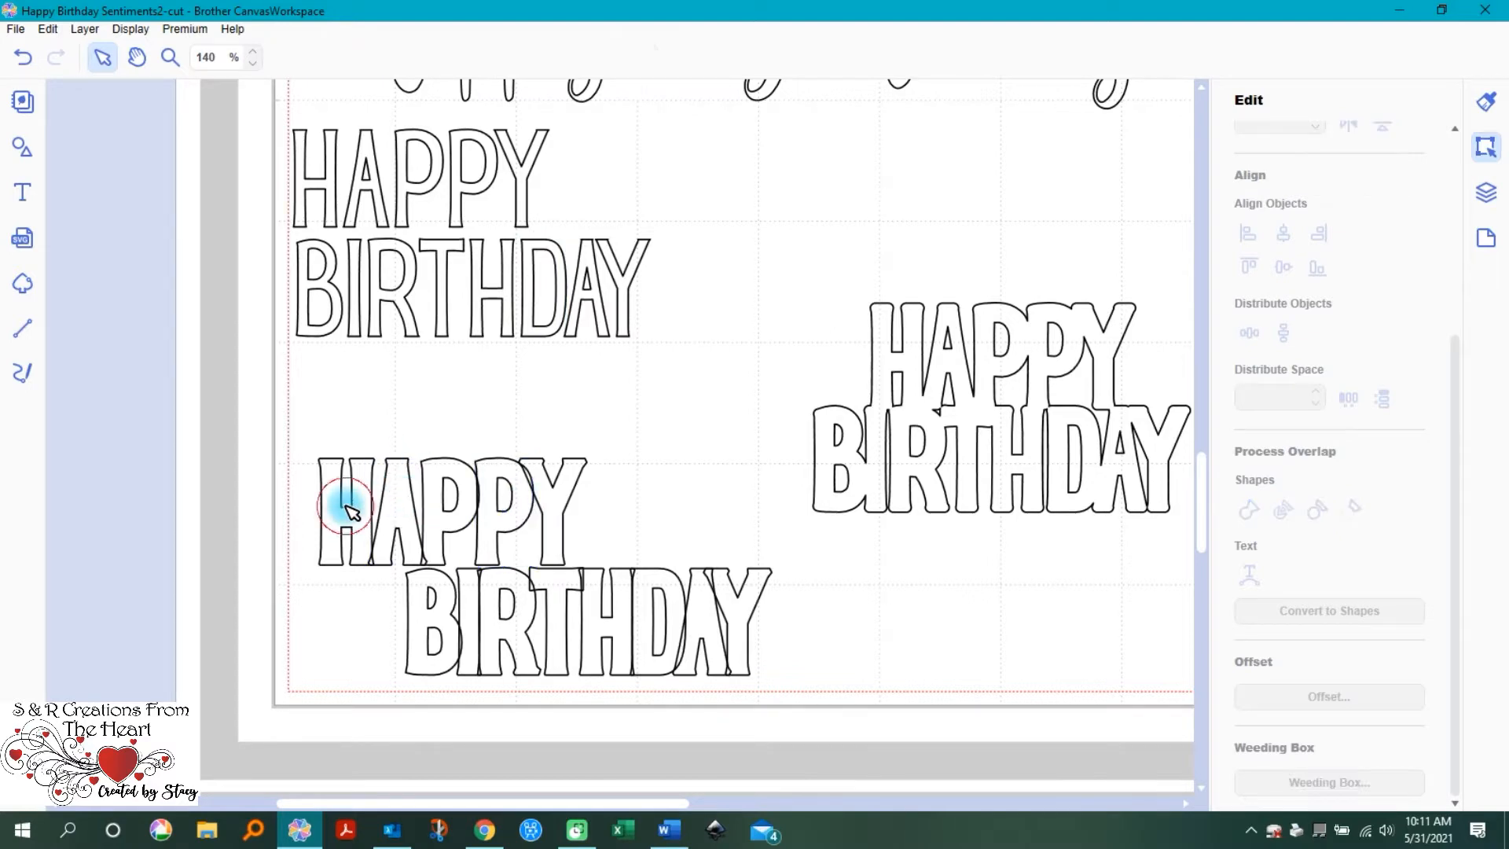
pyautogui.click(548, 506)
pyautogui.click(343, 511)
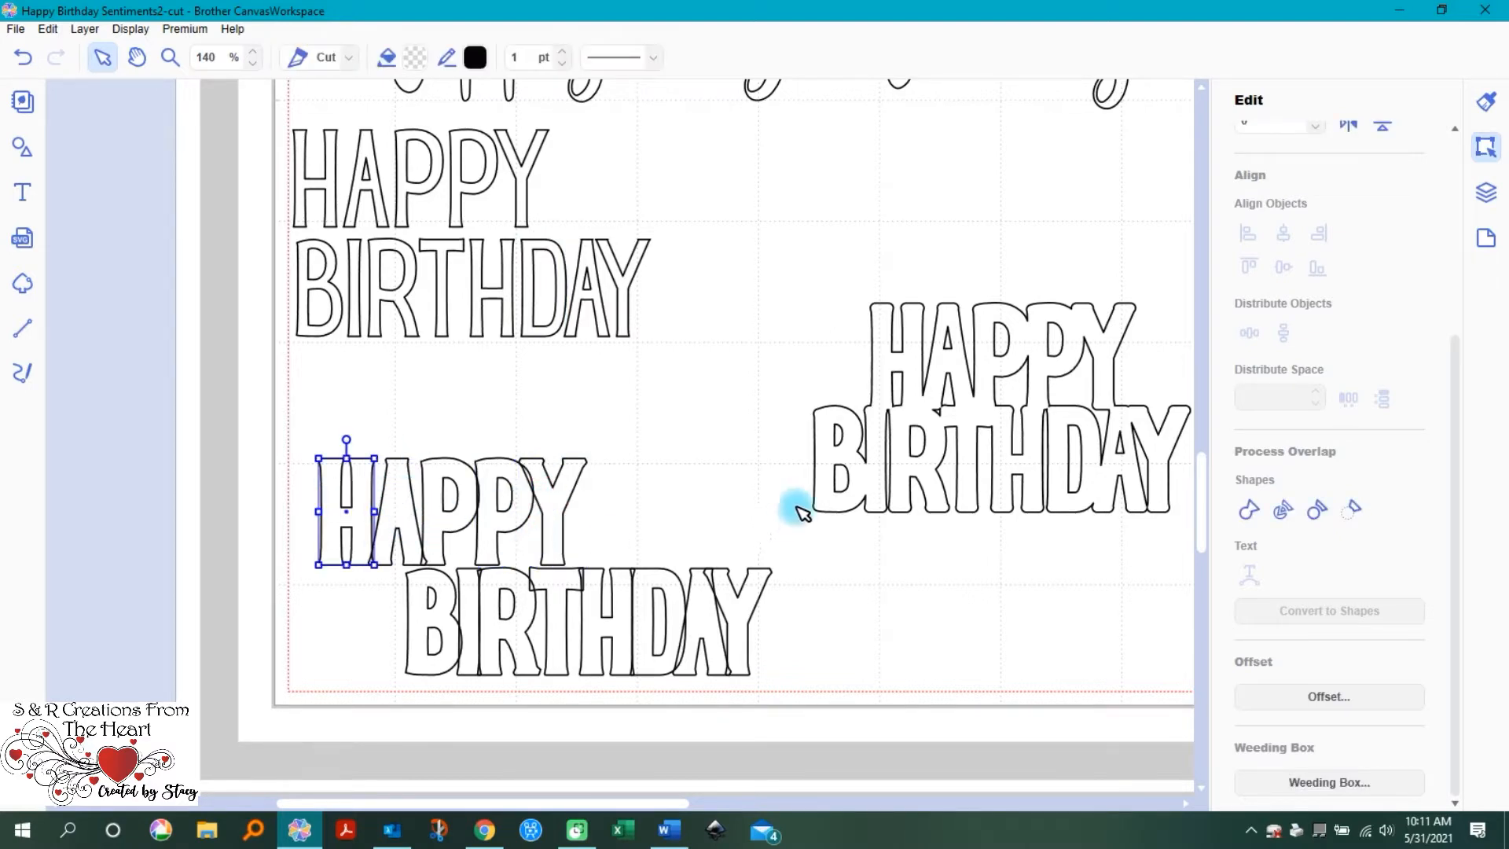
# Step: Inspect the script "happy" letters and view the font and character spacing properties of the script "birthday" text
pyautogui.scroll(5, 714, 610)
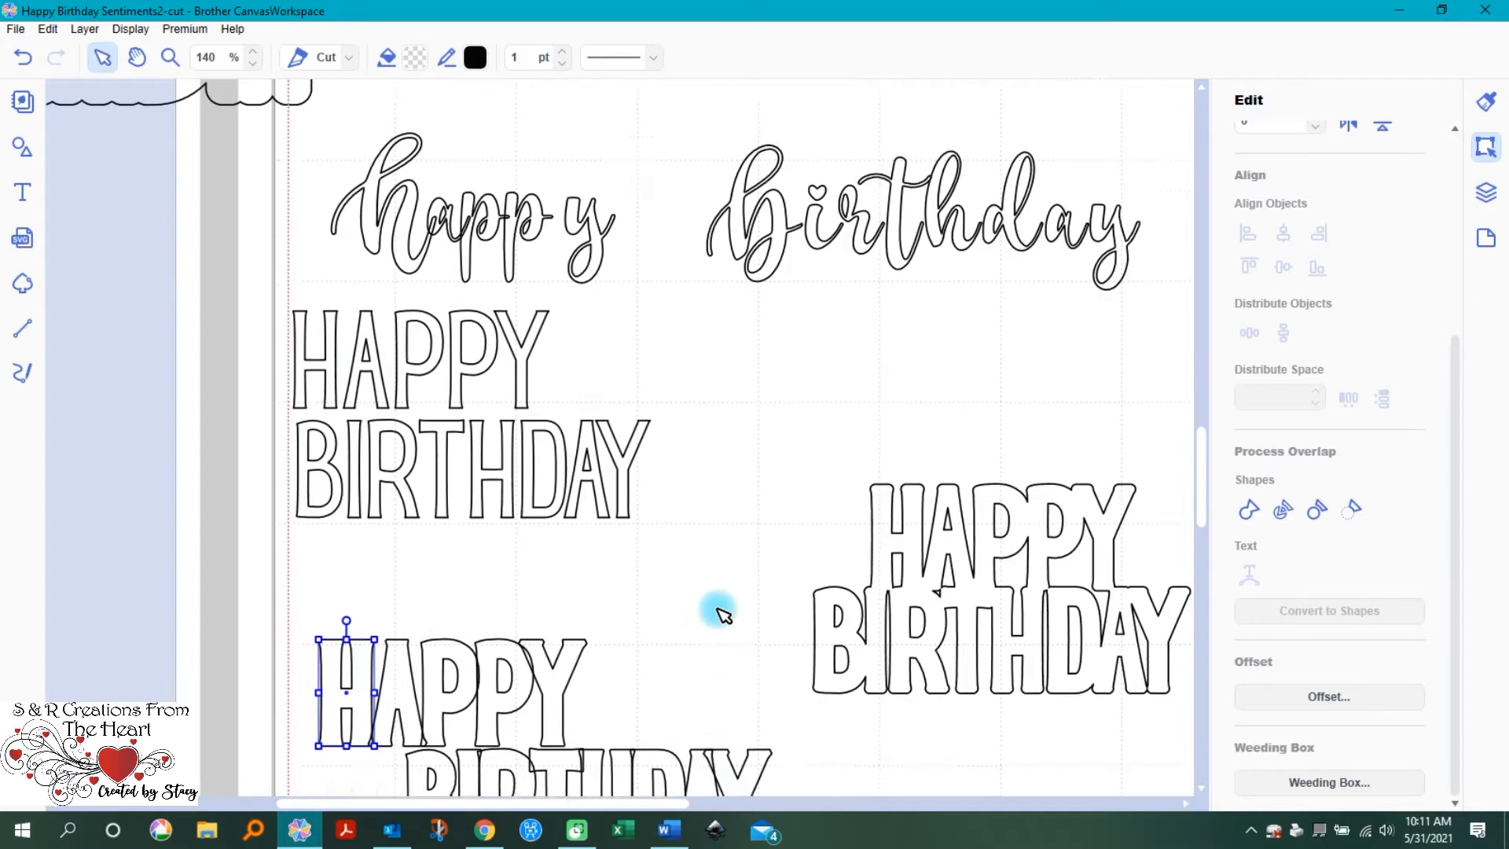
pyautogui.click(489, 412)
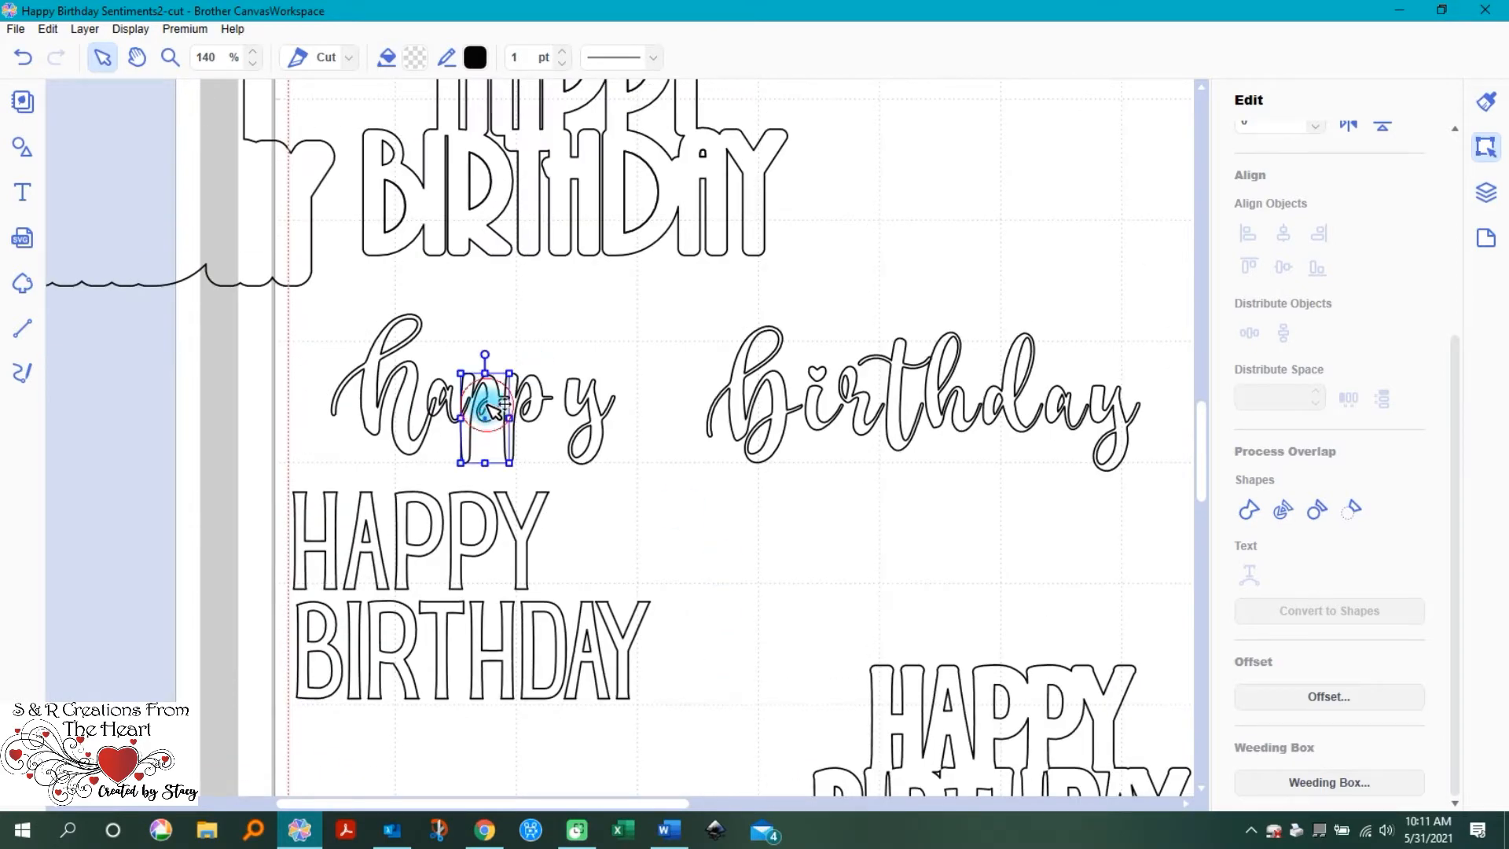
pyautogui.click(739, 401)
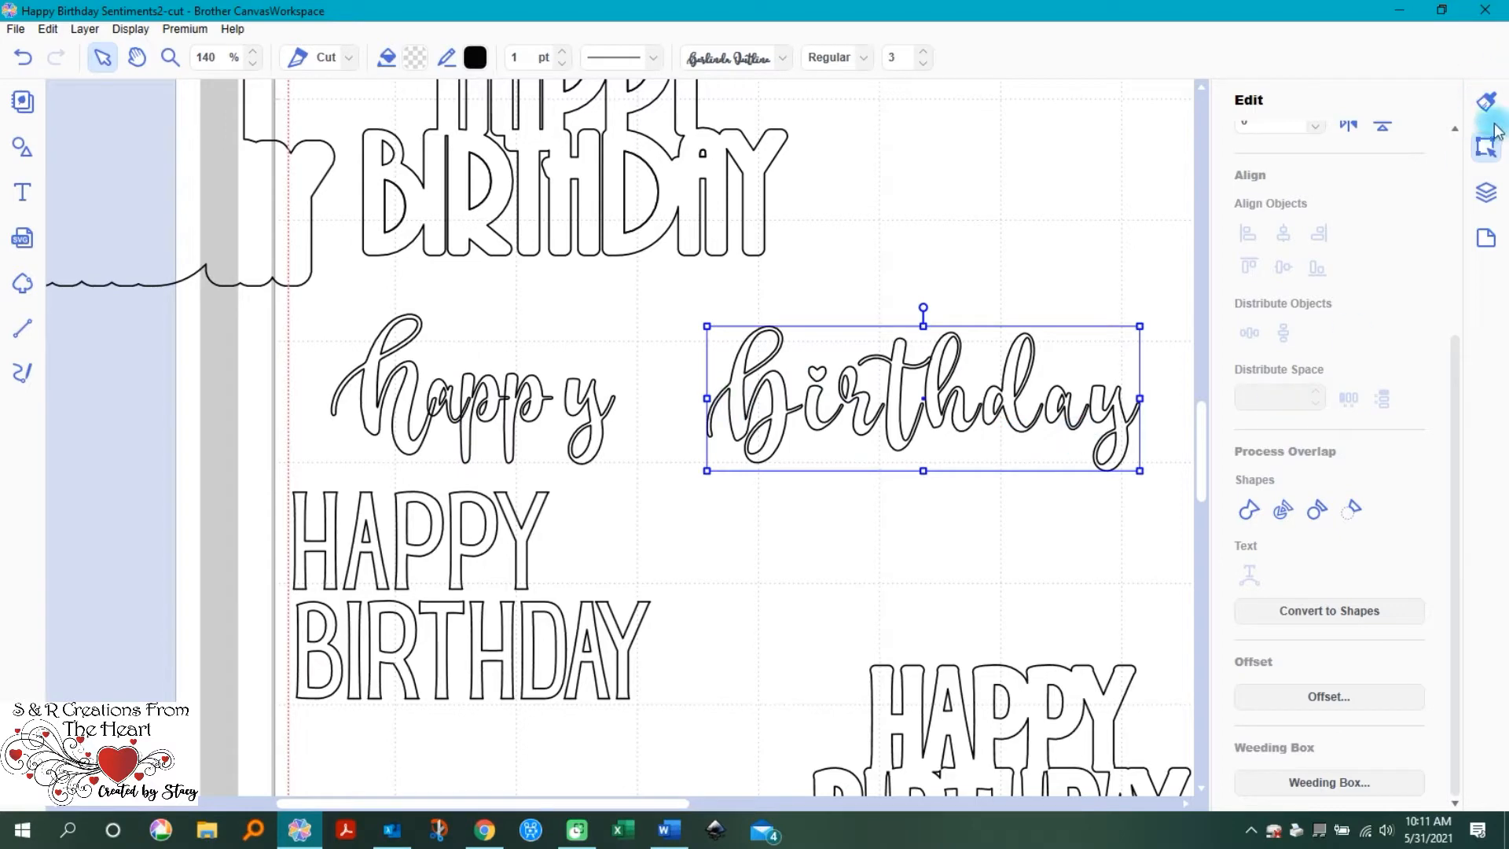
pyautogui.click(1490, 101)
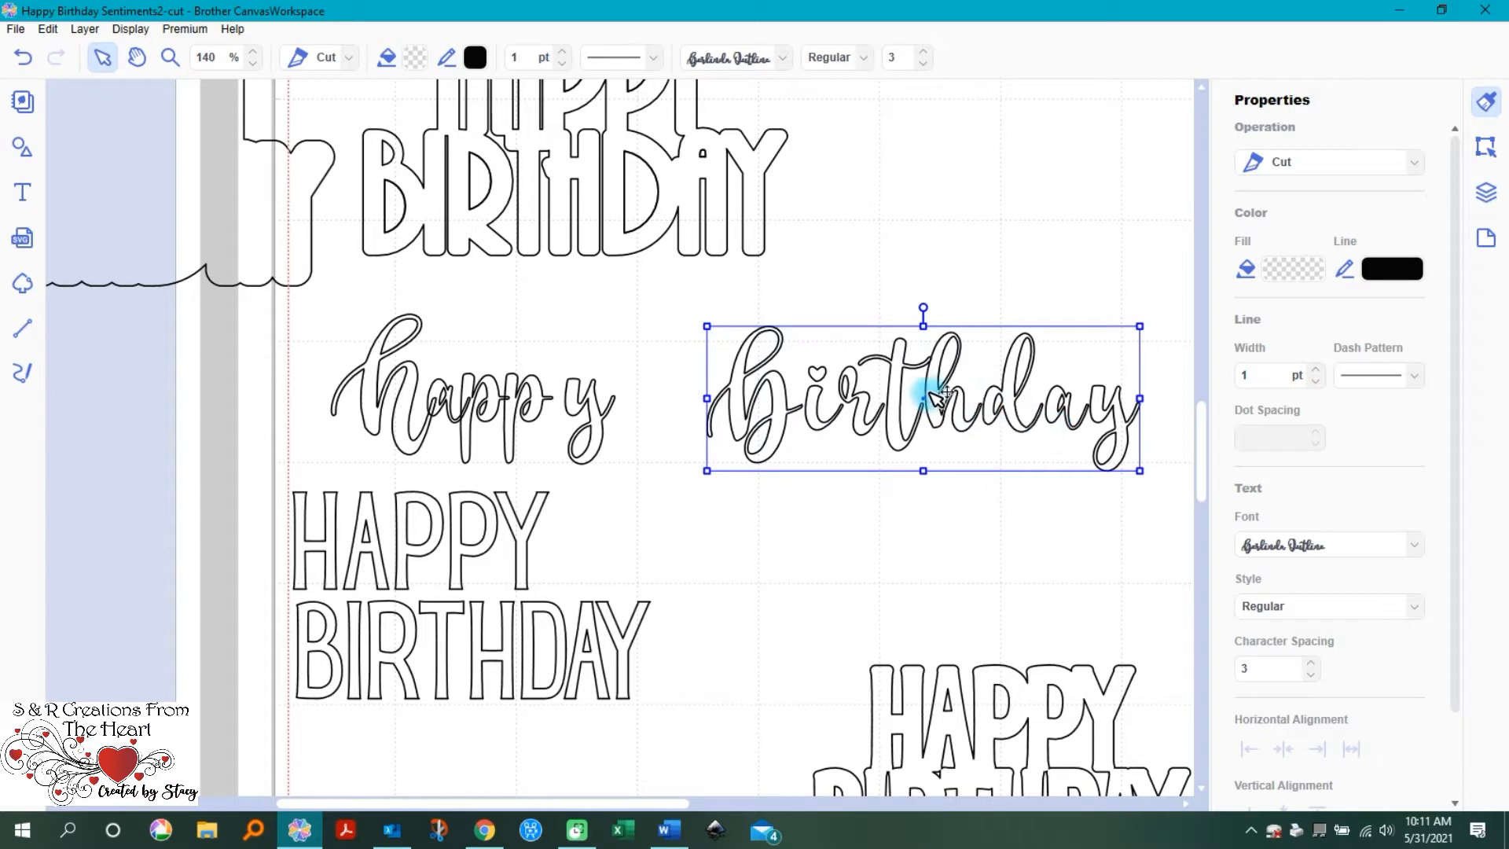
pyautogui.scroll(-1, 1366, 607)
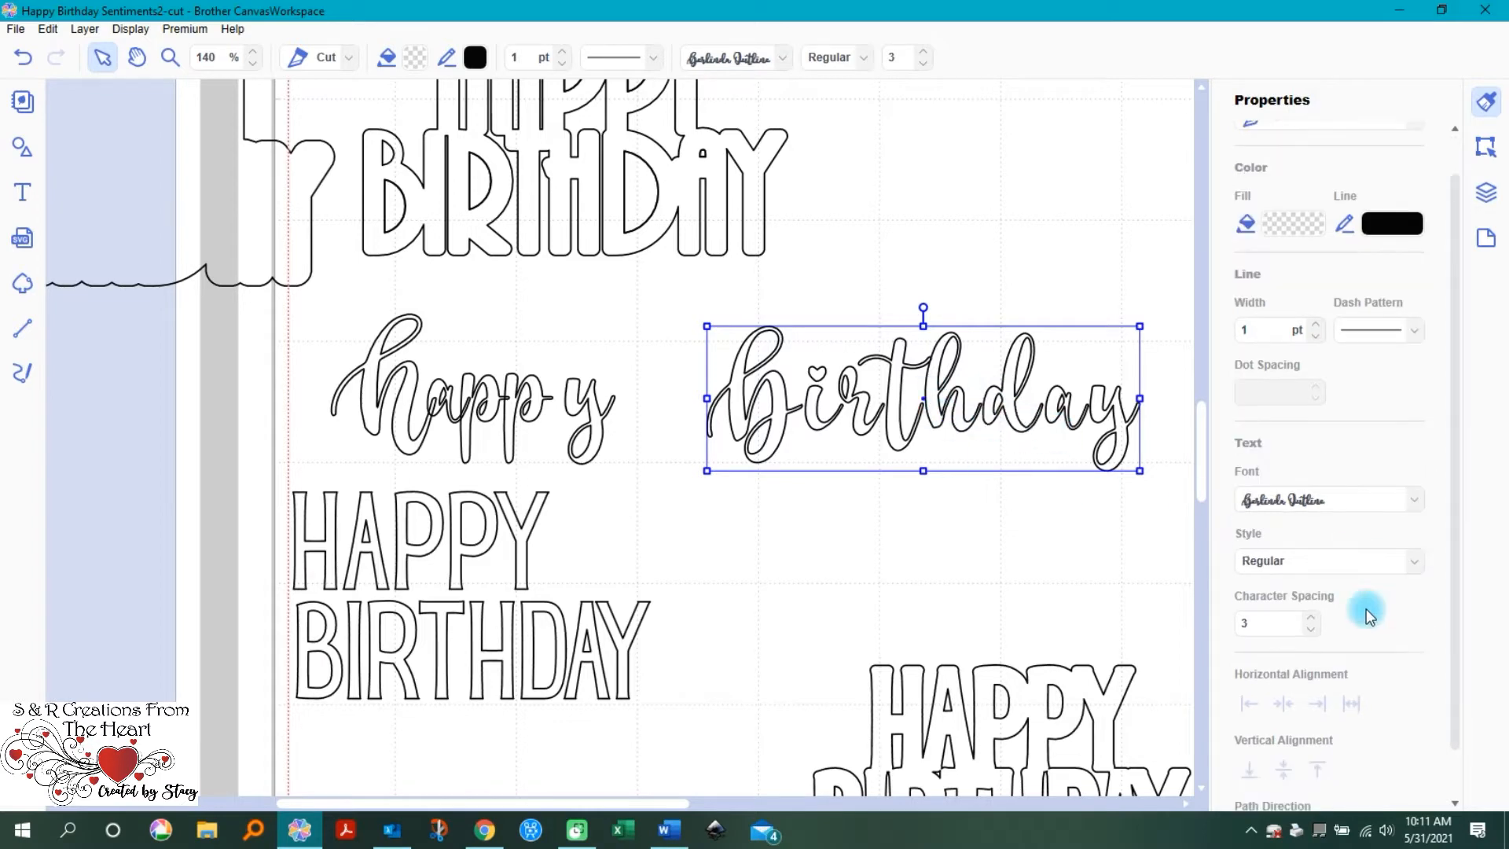
# Step: Set the character spacing of the script "birthday" text to 0
pyautogui.click(1259, 622)
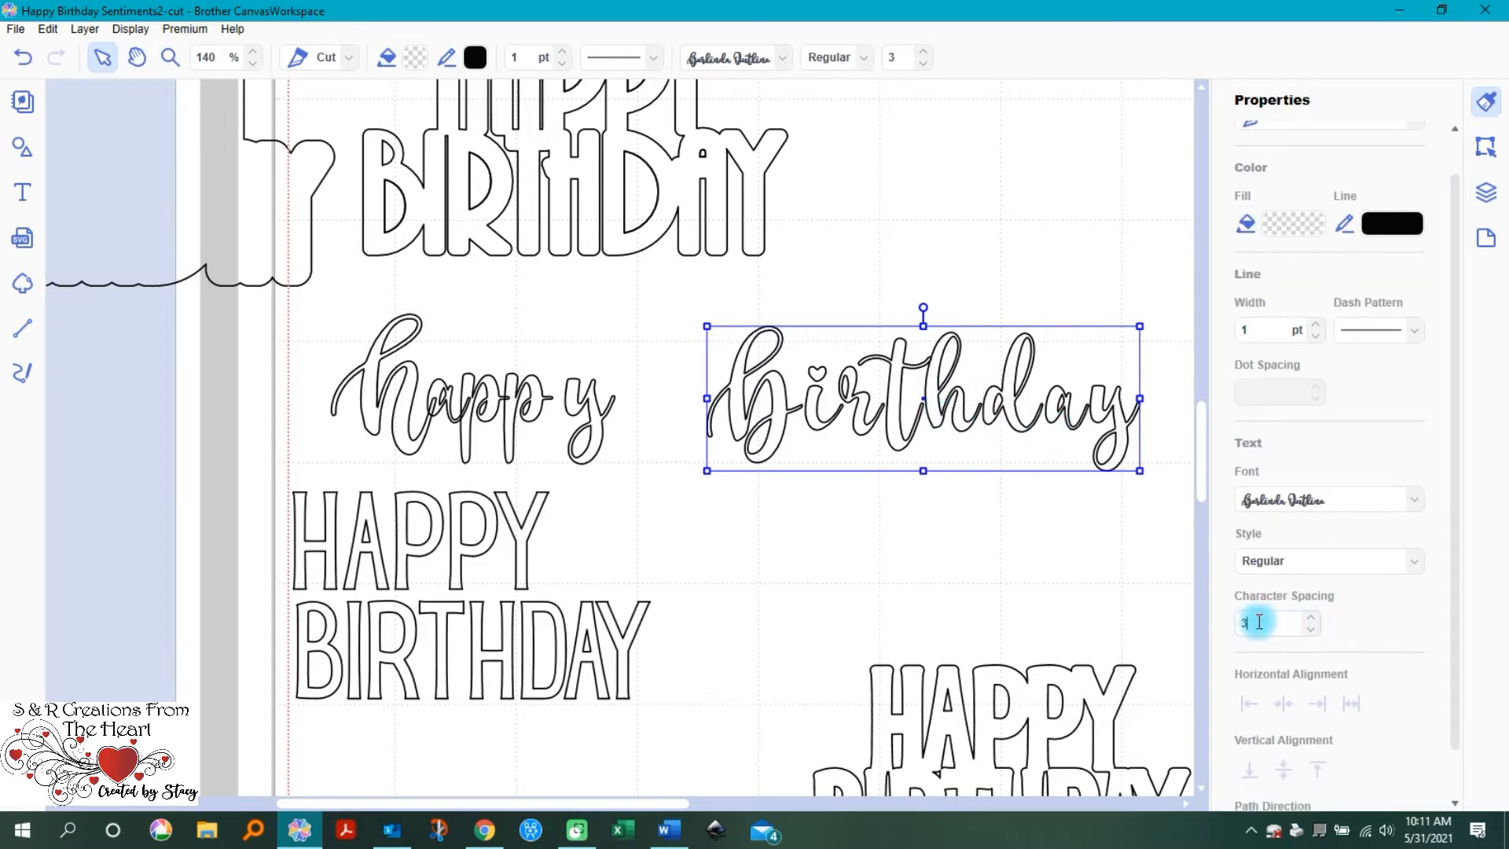
pyautogui.write('0')
pyautogui.press('Return')
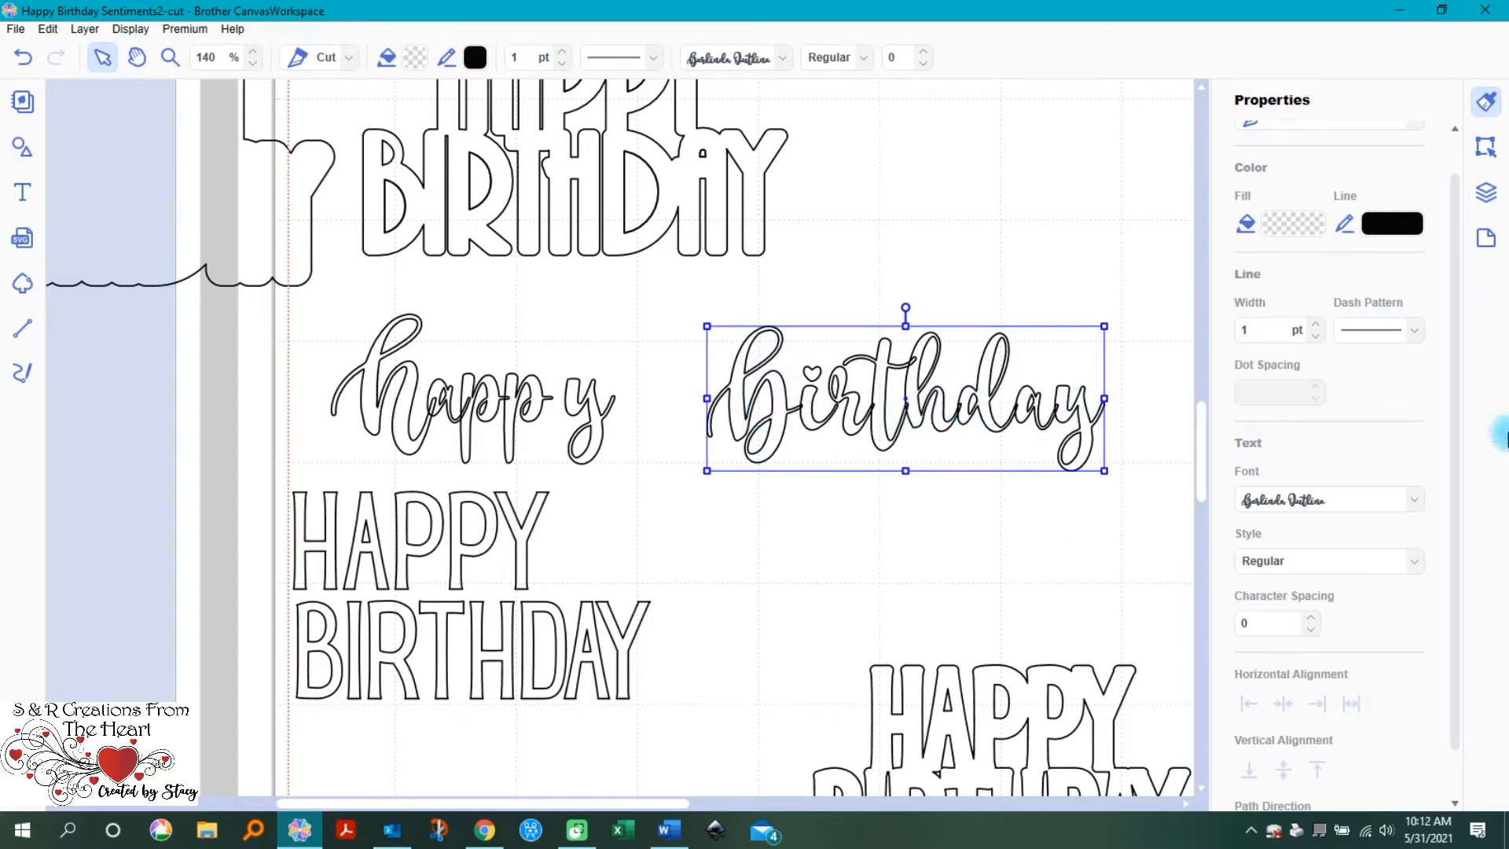
# Step: Try dividing the tightly spaced script "birthday" into separate letter shapes, and undo the division
pyautogui.click(1487, 147)
pyautogui.scroll(-6, 1310, 493)
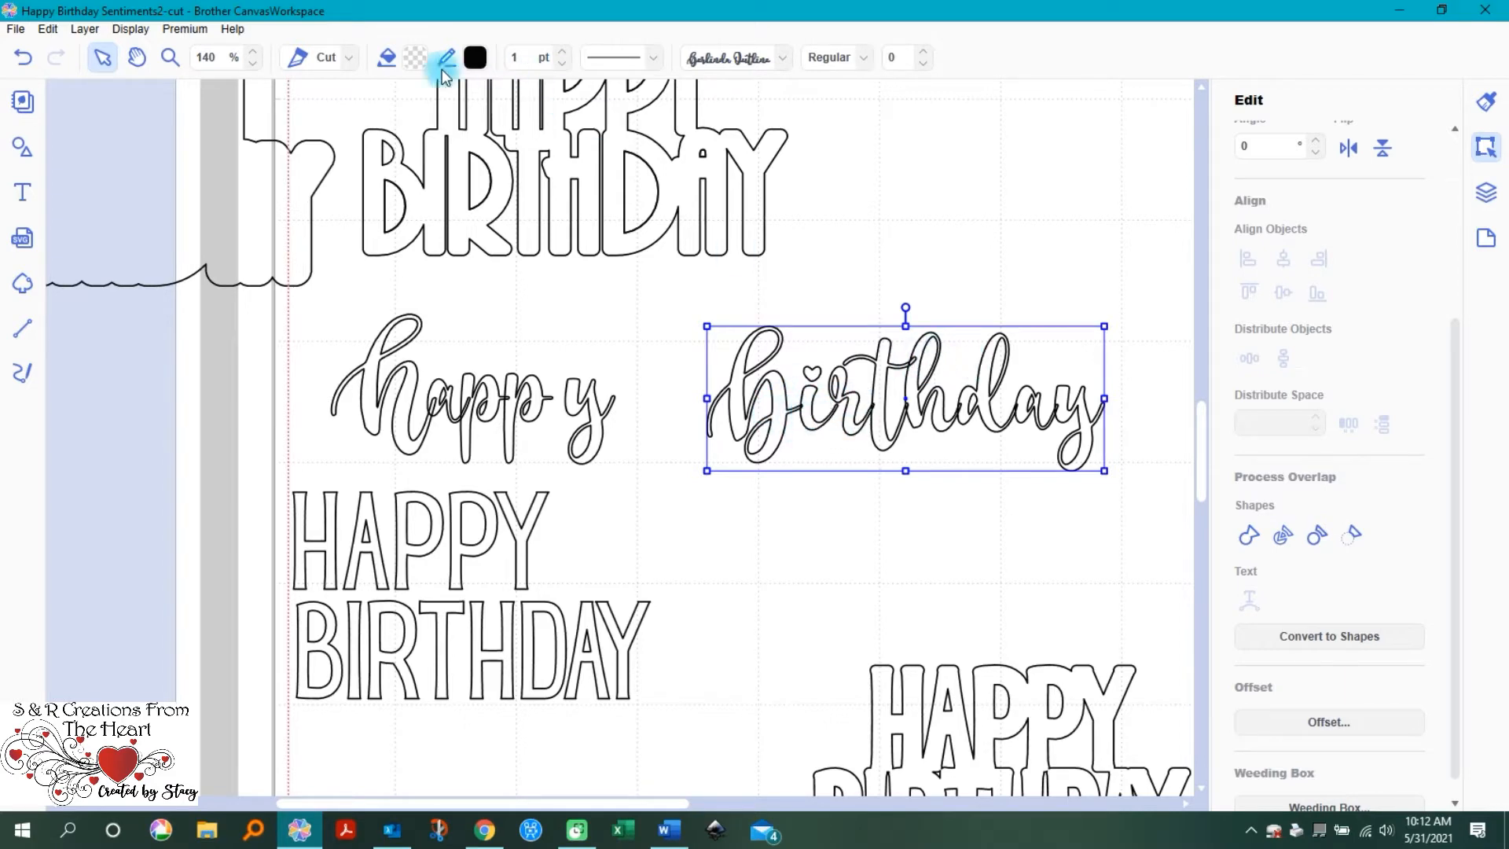
pyautogui.click(172, 60)
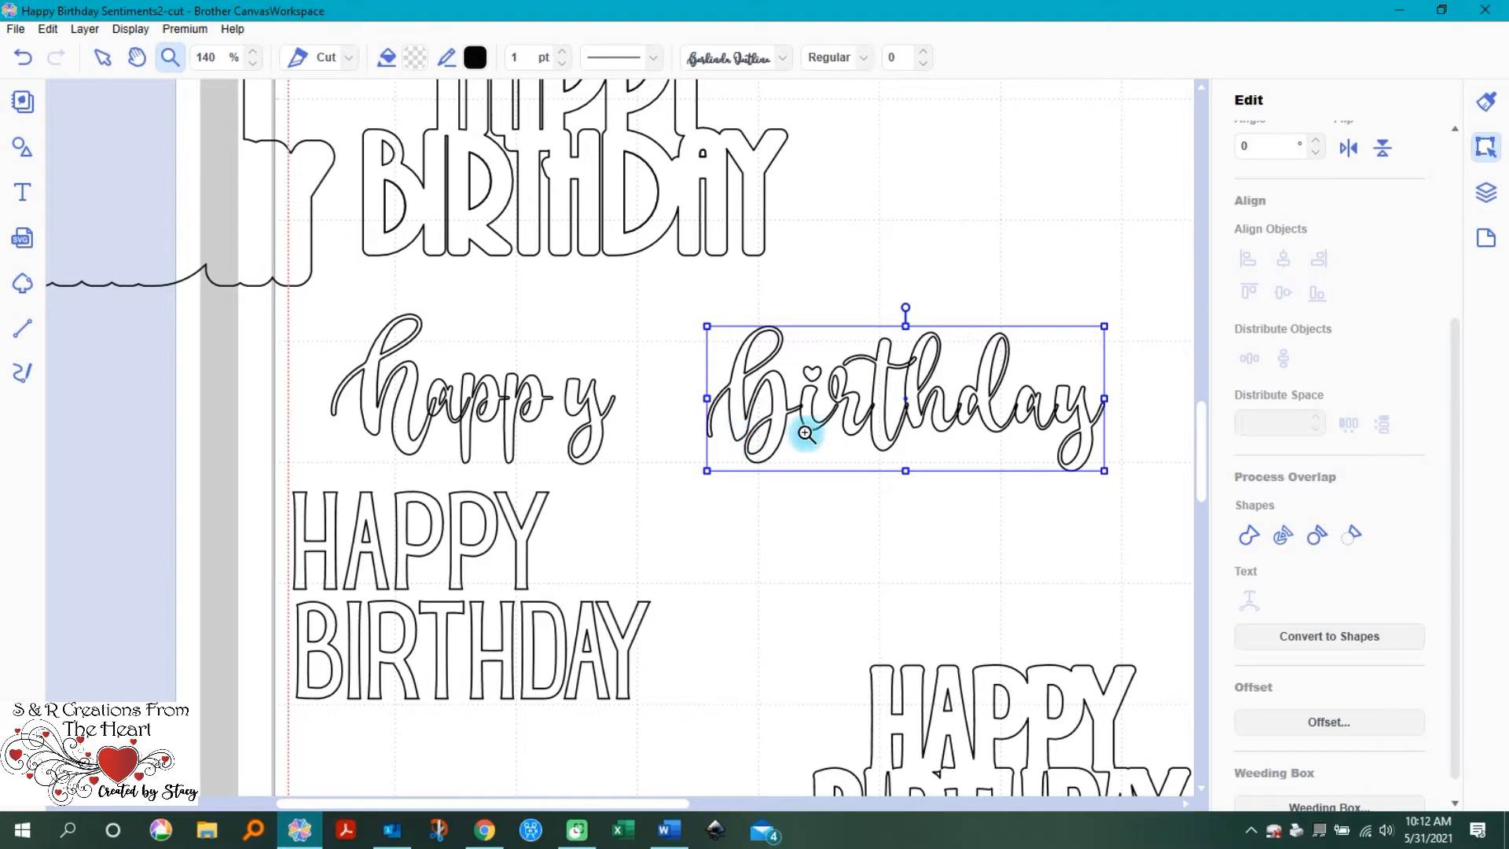
pyautogui.click(797, 412)
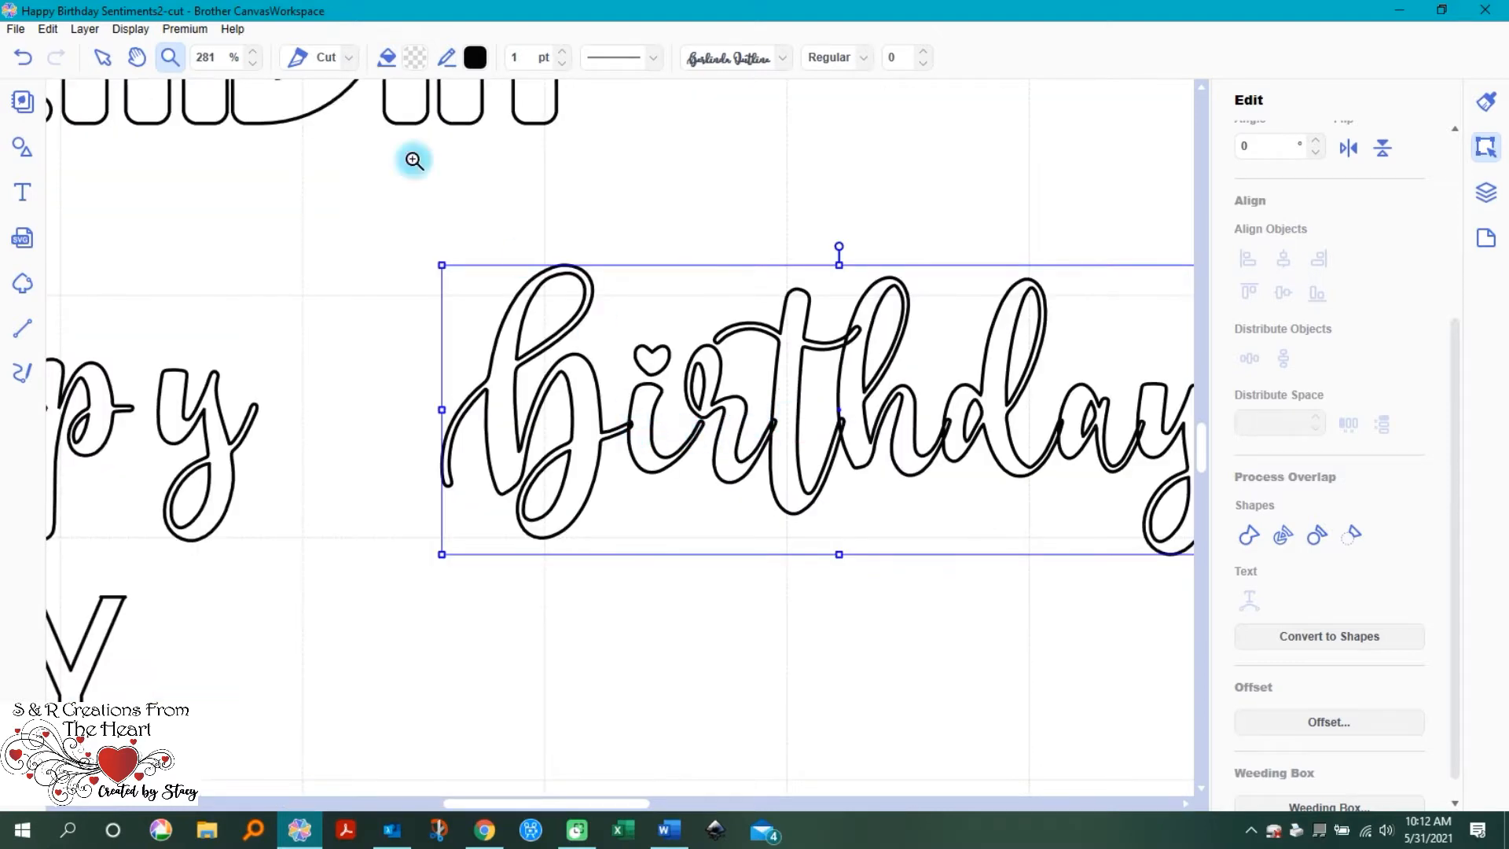
pyautogui.click(97, 59)
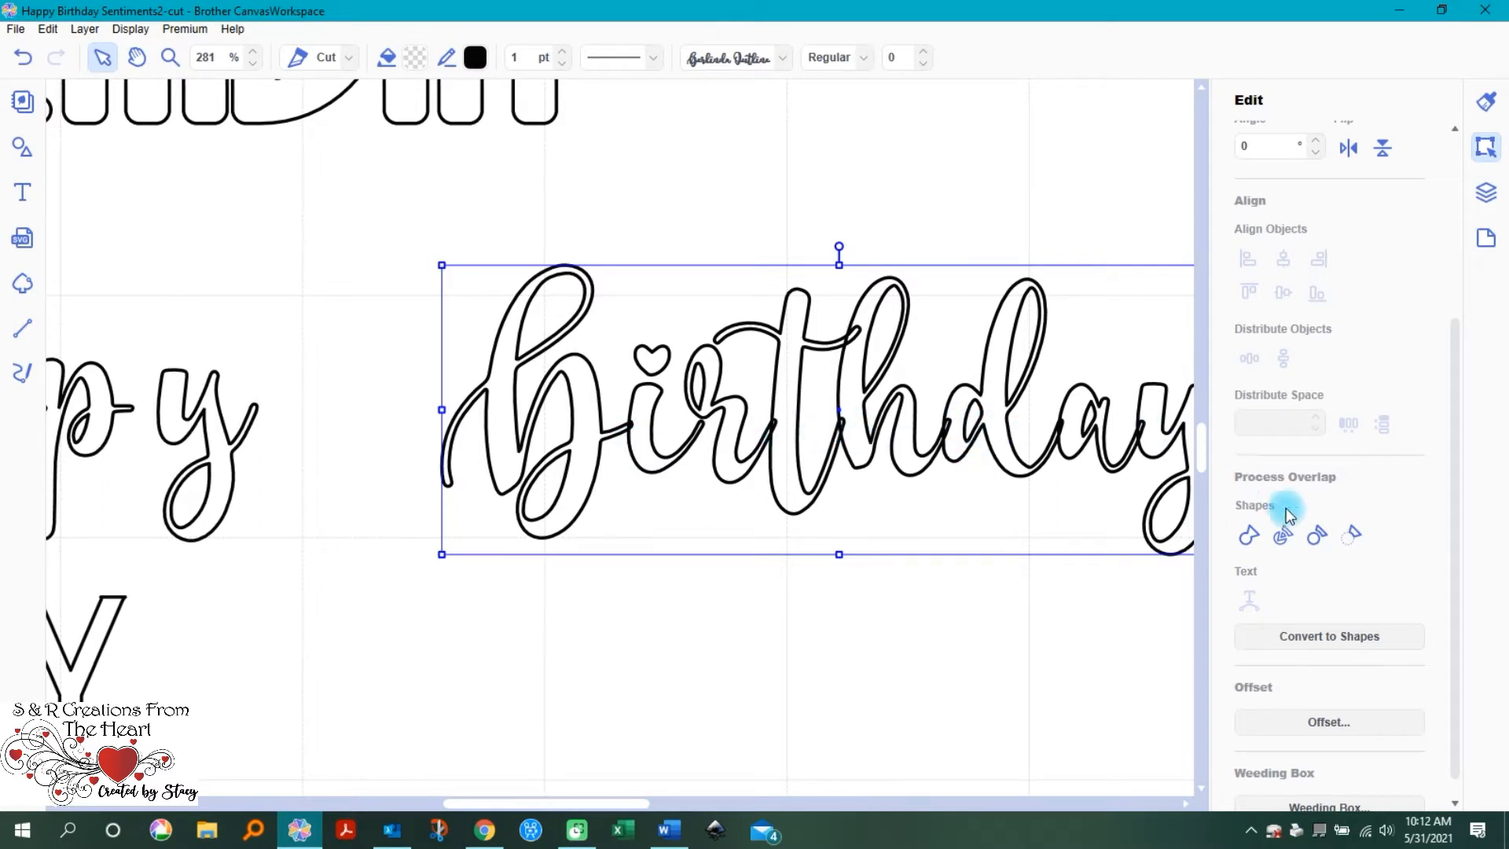
pyautogui.click(1284, 537)
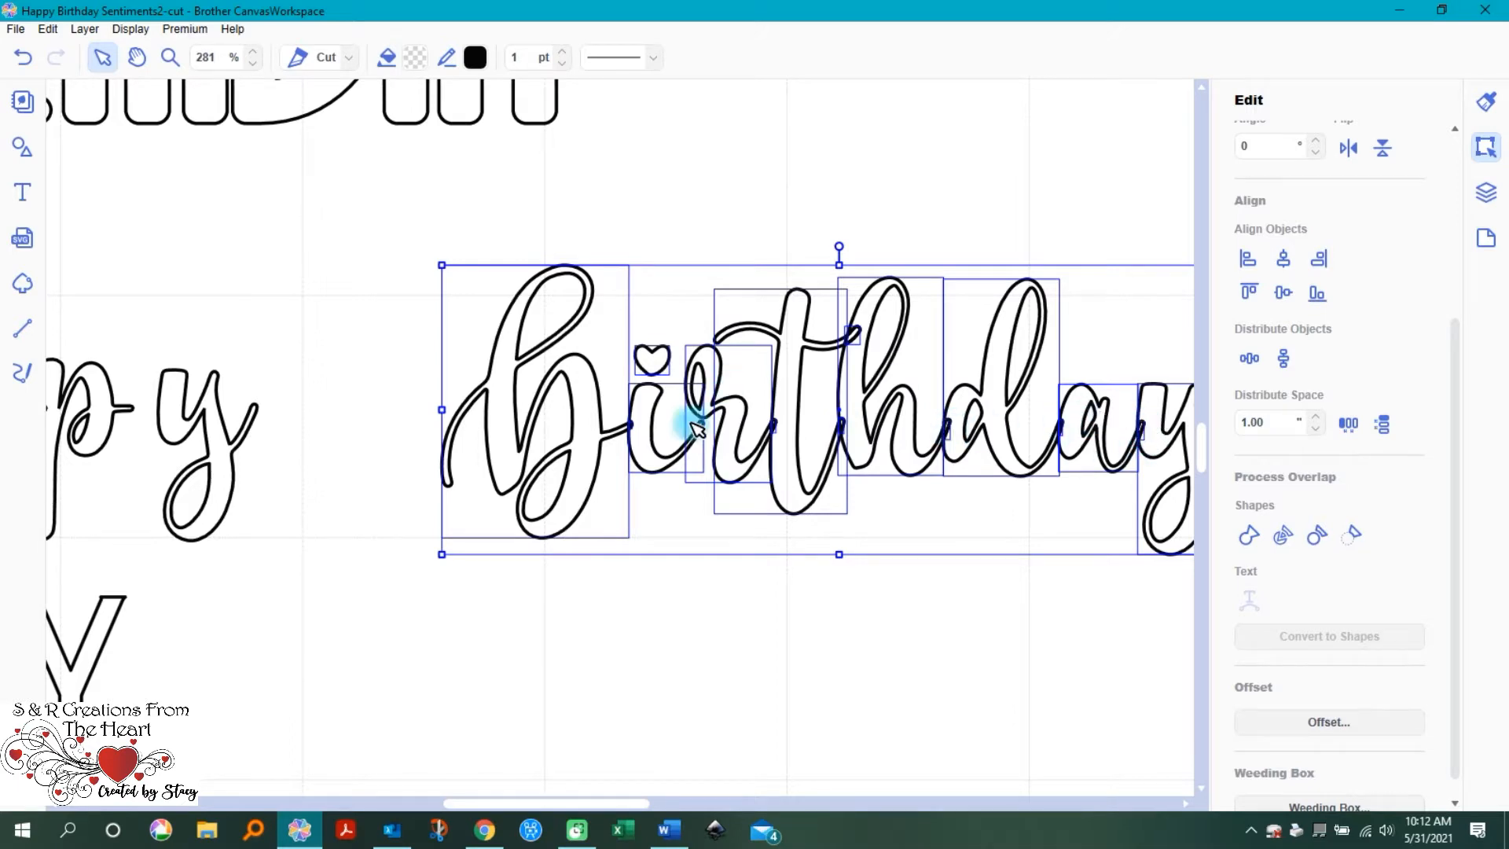
pyautogui.click(21, 61)
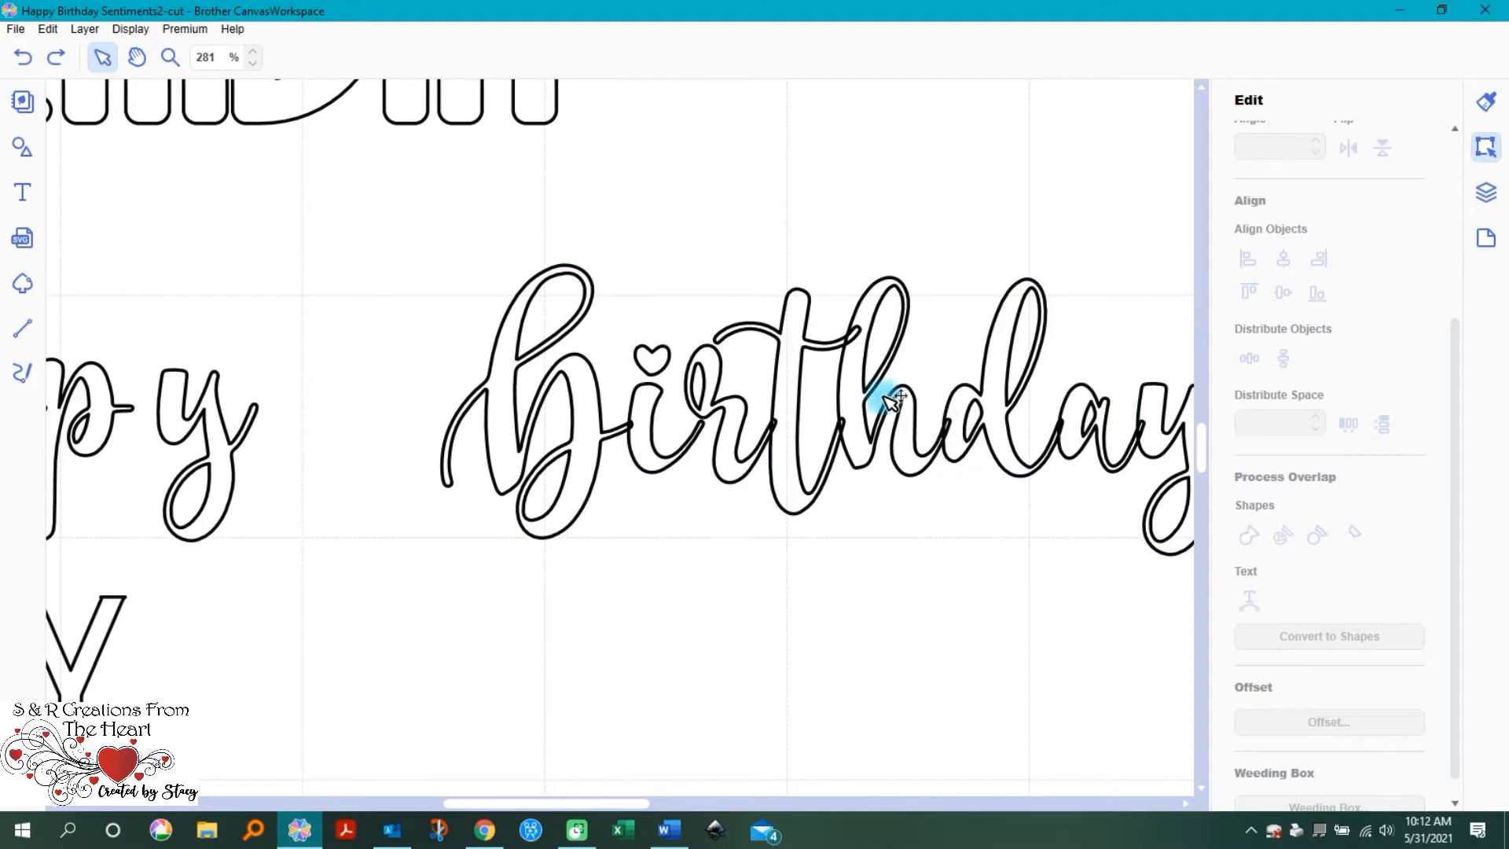
# Step: Select the script "birthday" text again and increase its character spacing to 5
pyautogui.click(588, 394)
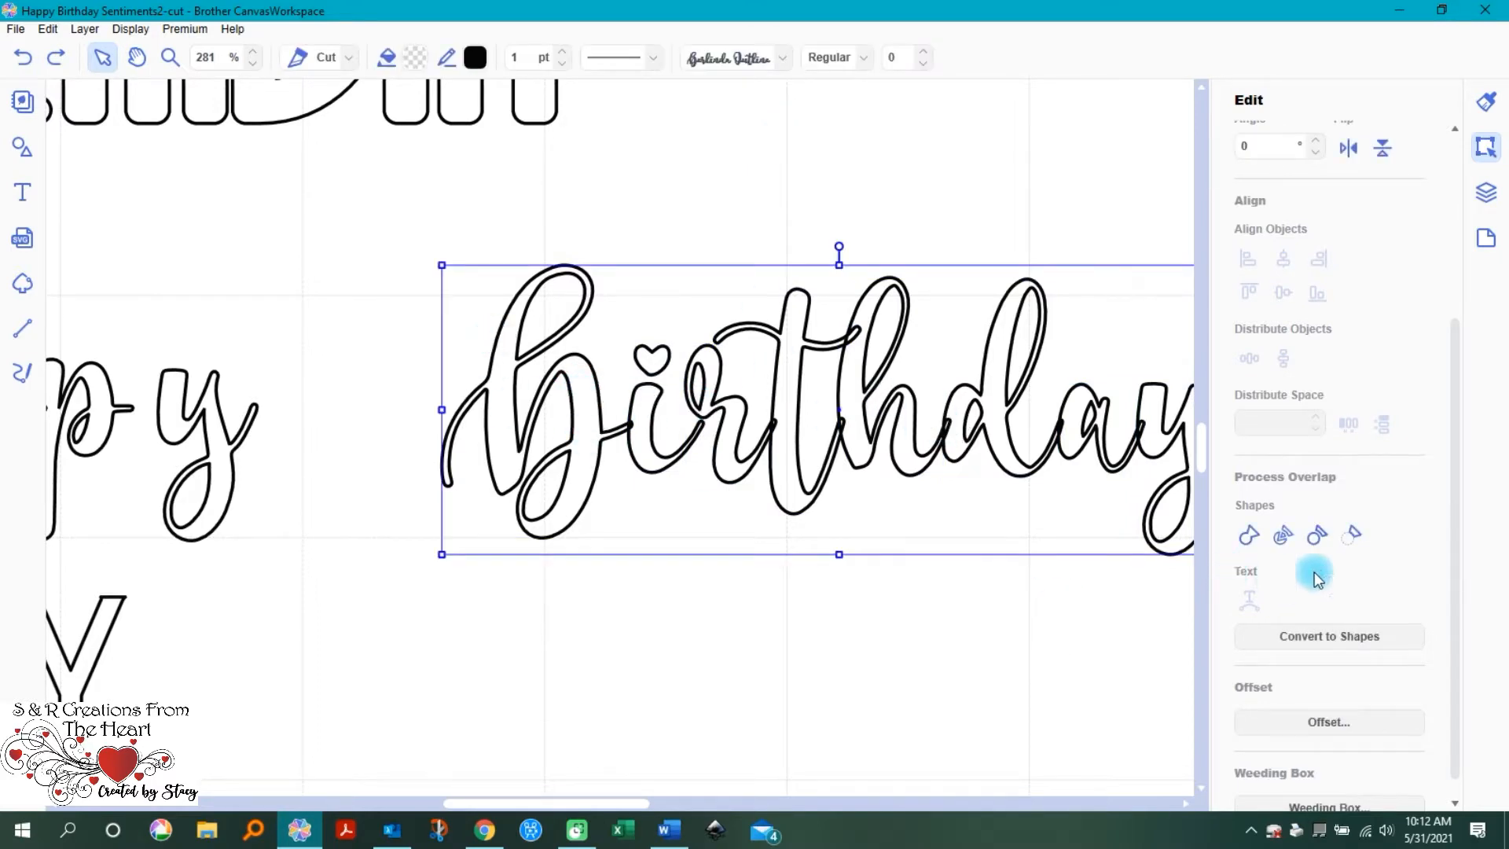
pyautogui.click(1494, 105)
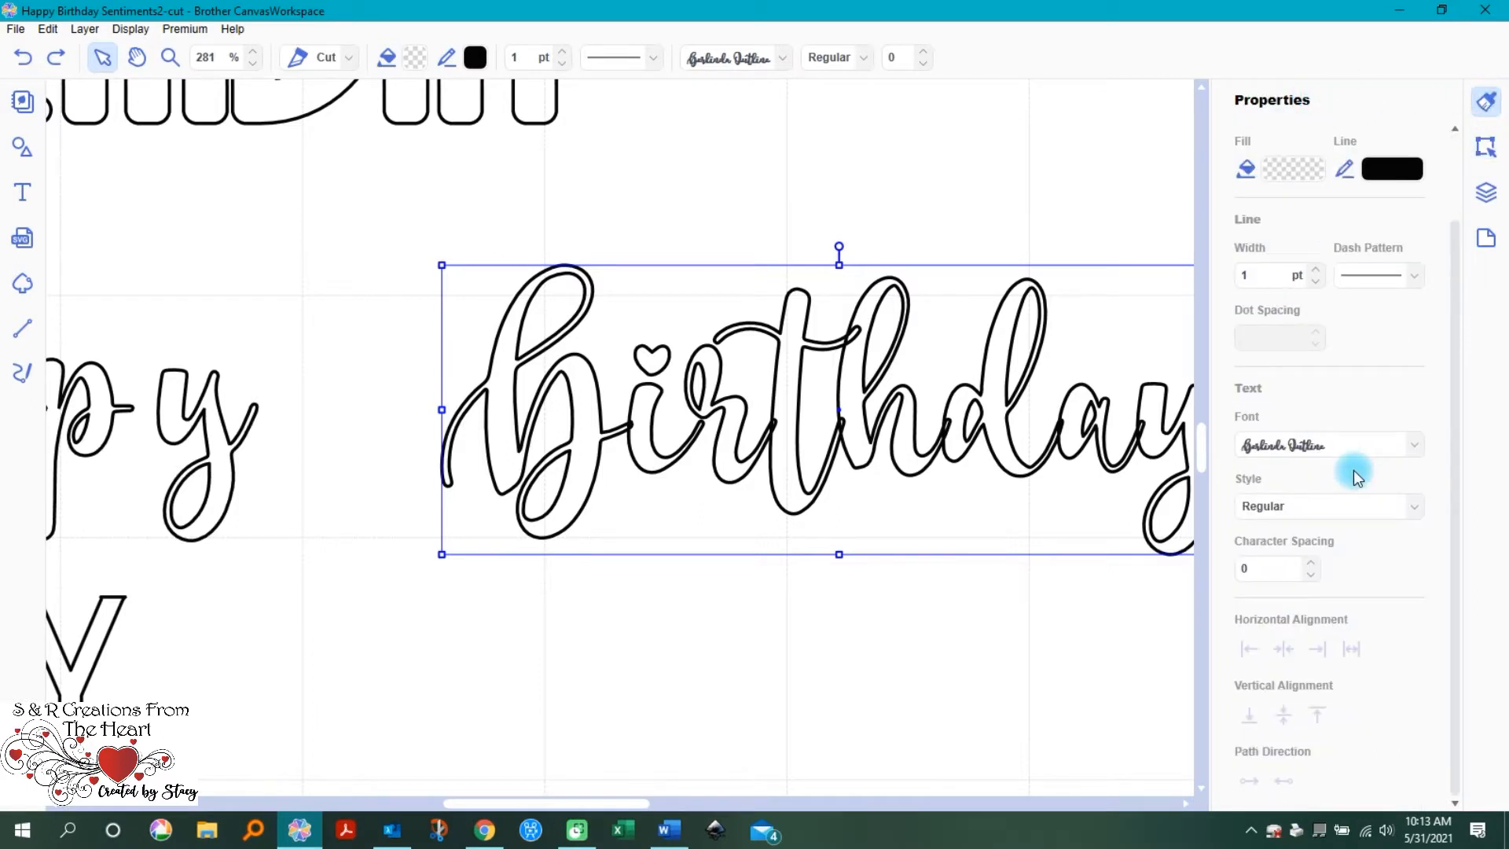
pyautogui.click(1312, 562)
pyautogui.click(1312, 562)
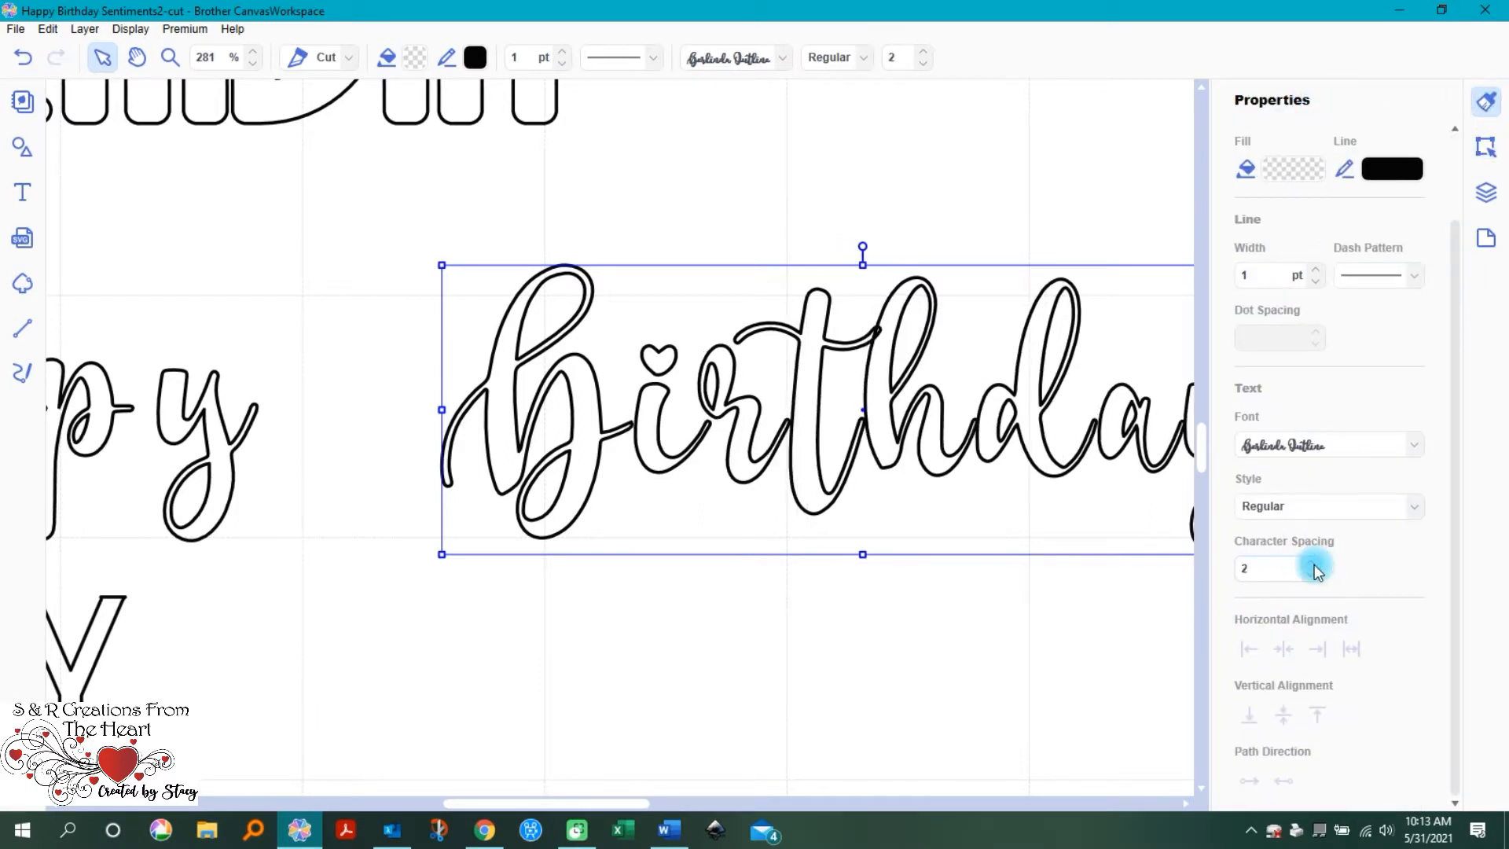
pyautogui.click(1315, 563)
pyautogui.click(1315, 563)
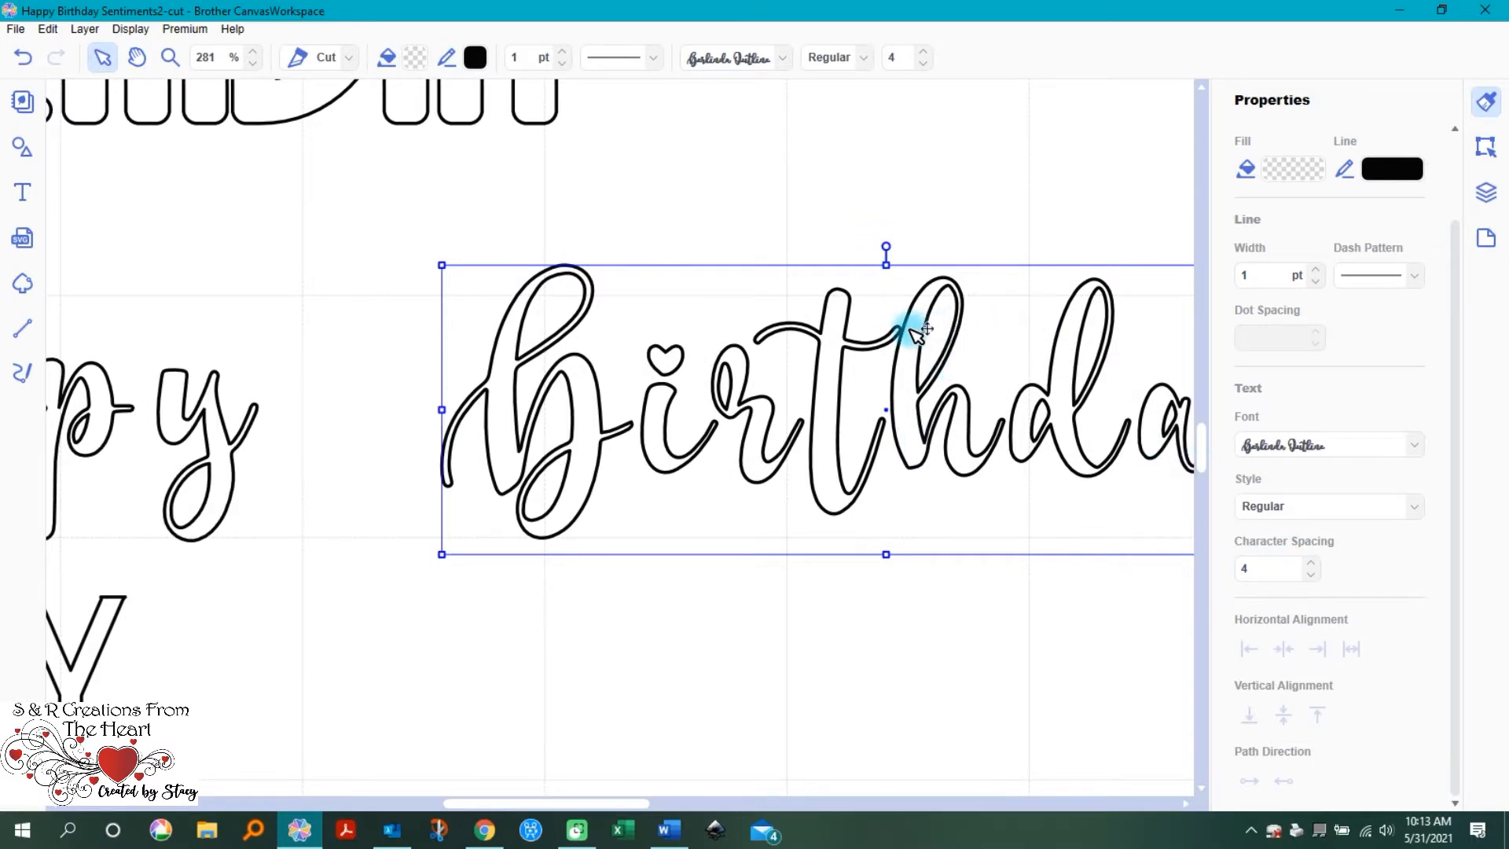
pyautogui.click(1314, 563)
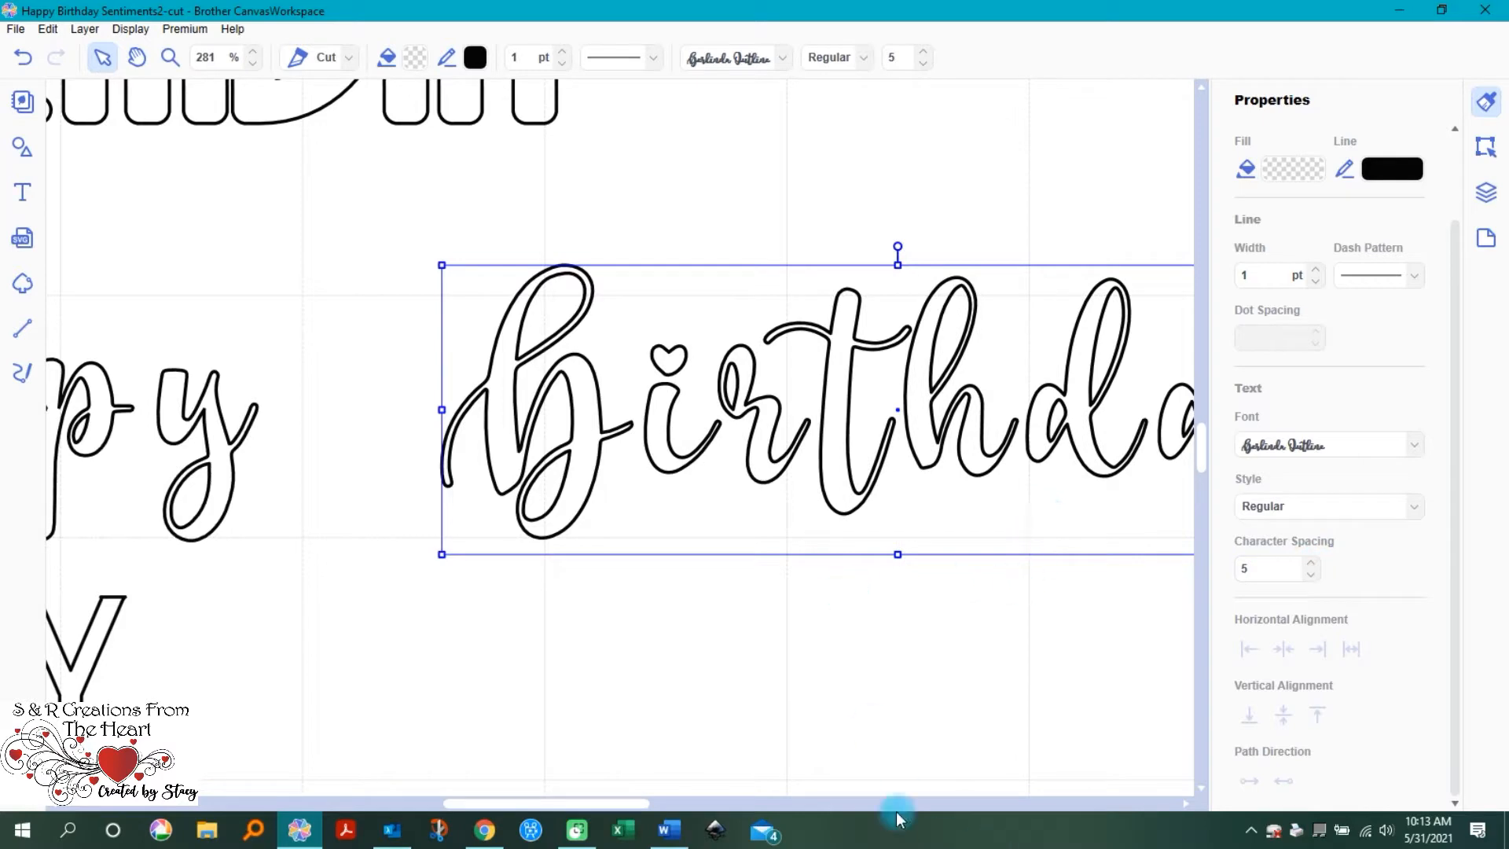
# Step: Divide the widely spaced script "birthday" into individual letter shapes and deselect them
pyautogui.moveTo(633, 810); pyautogui.dragTo(666, 807)
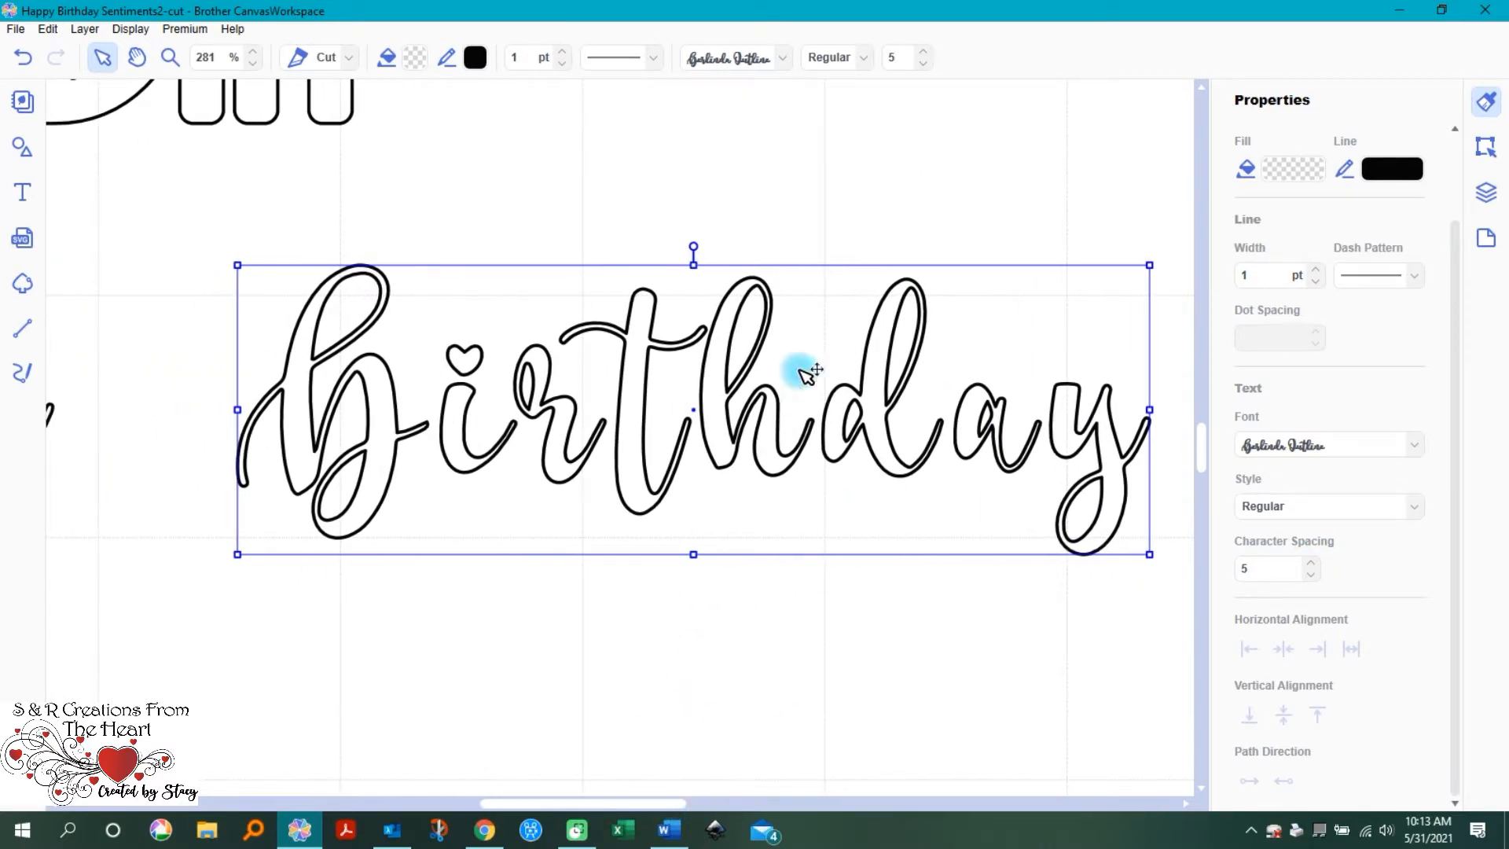
pyautogui.click(1485, 145)
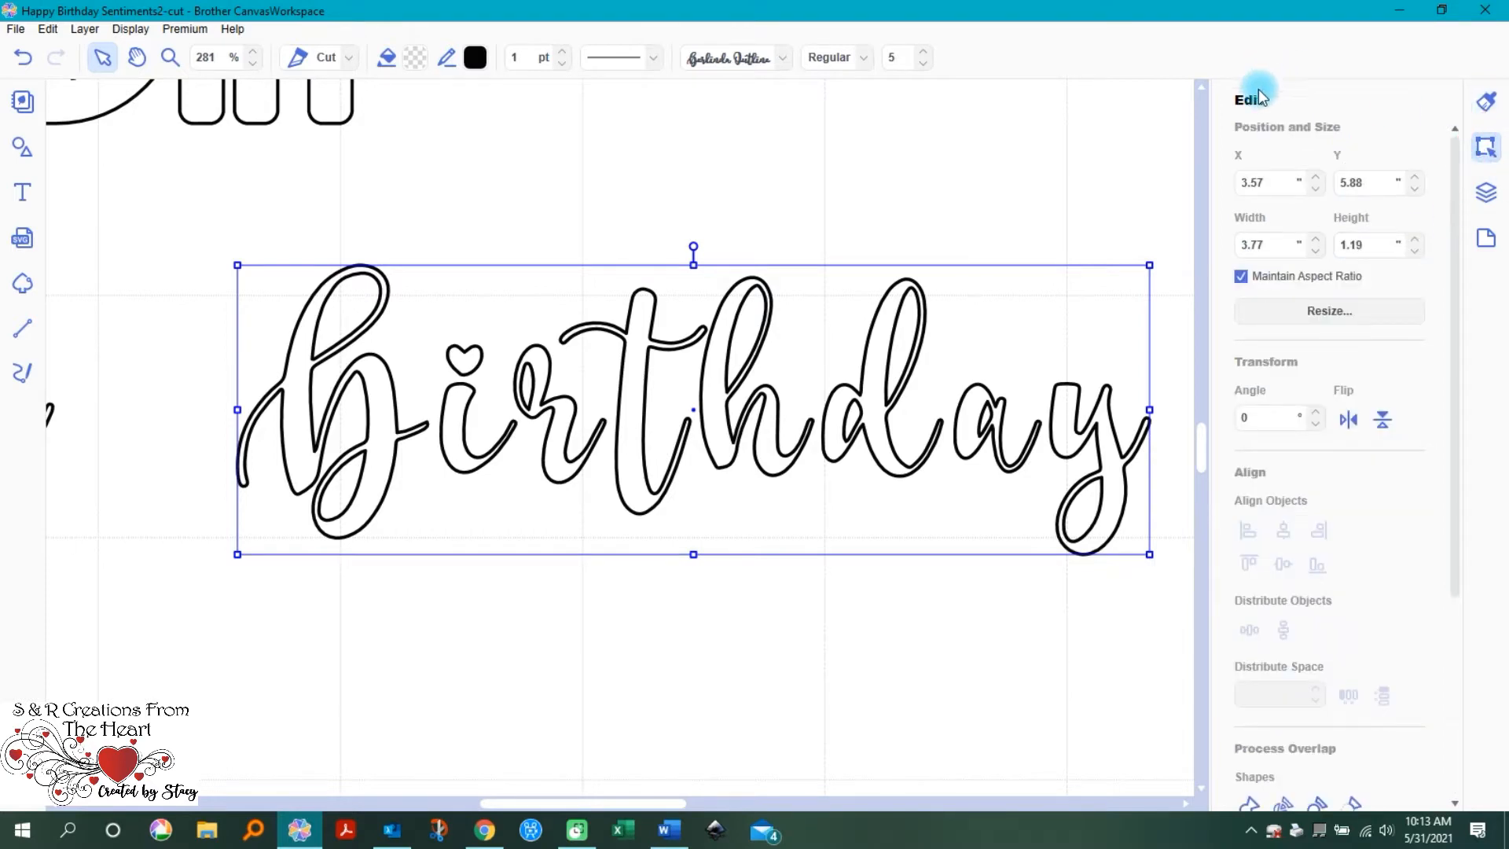
pyautogui.scroll(-5, 1324, 522)
pyautogui.click(1284, 539)
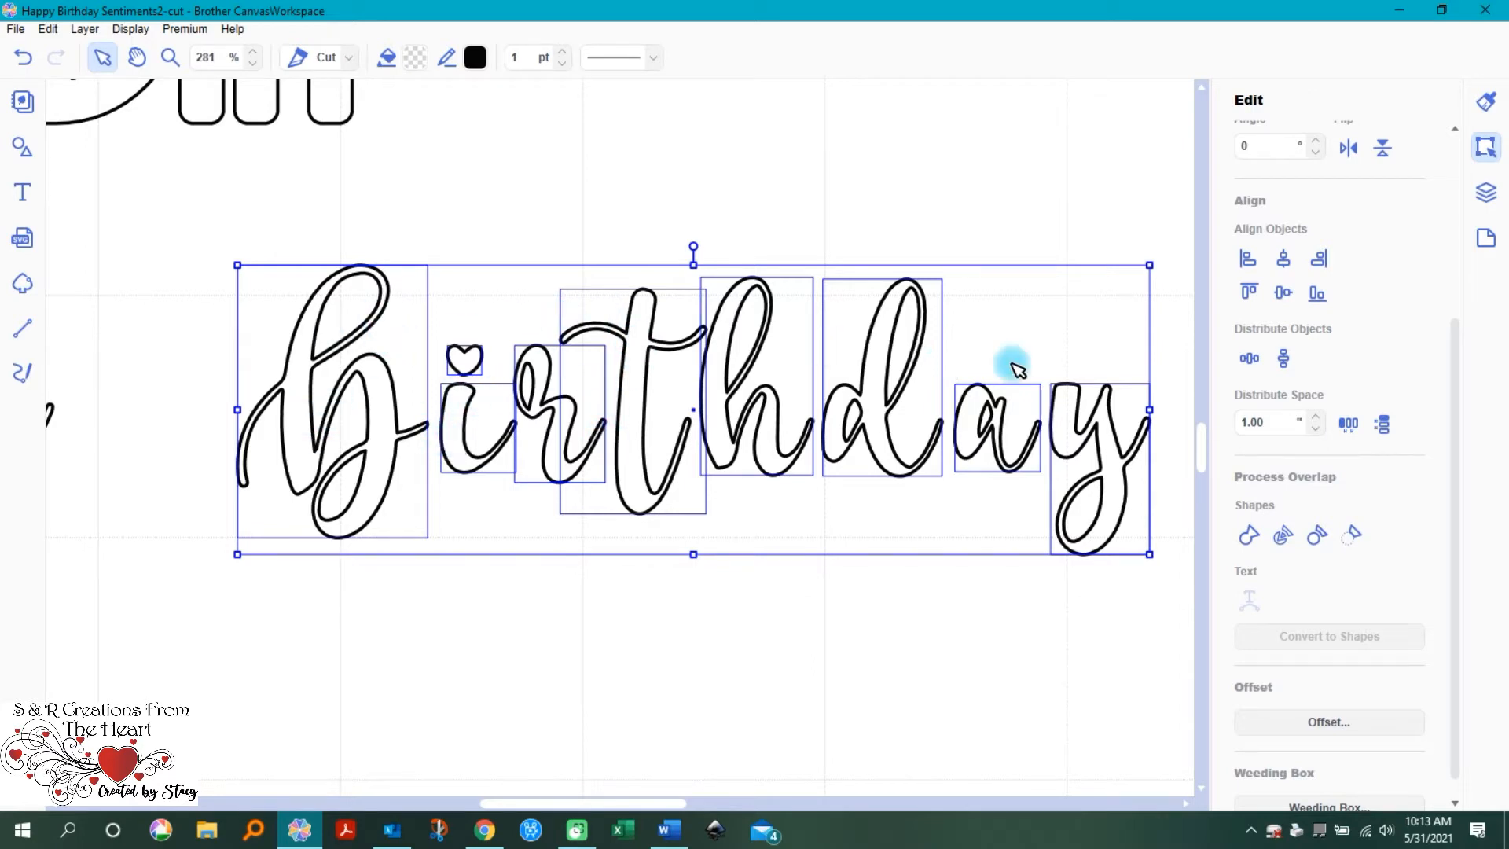
pyautogui.click(882, 609)
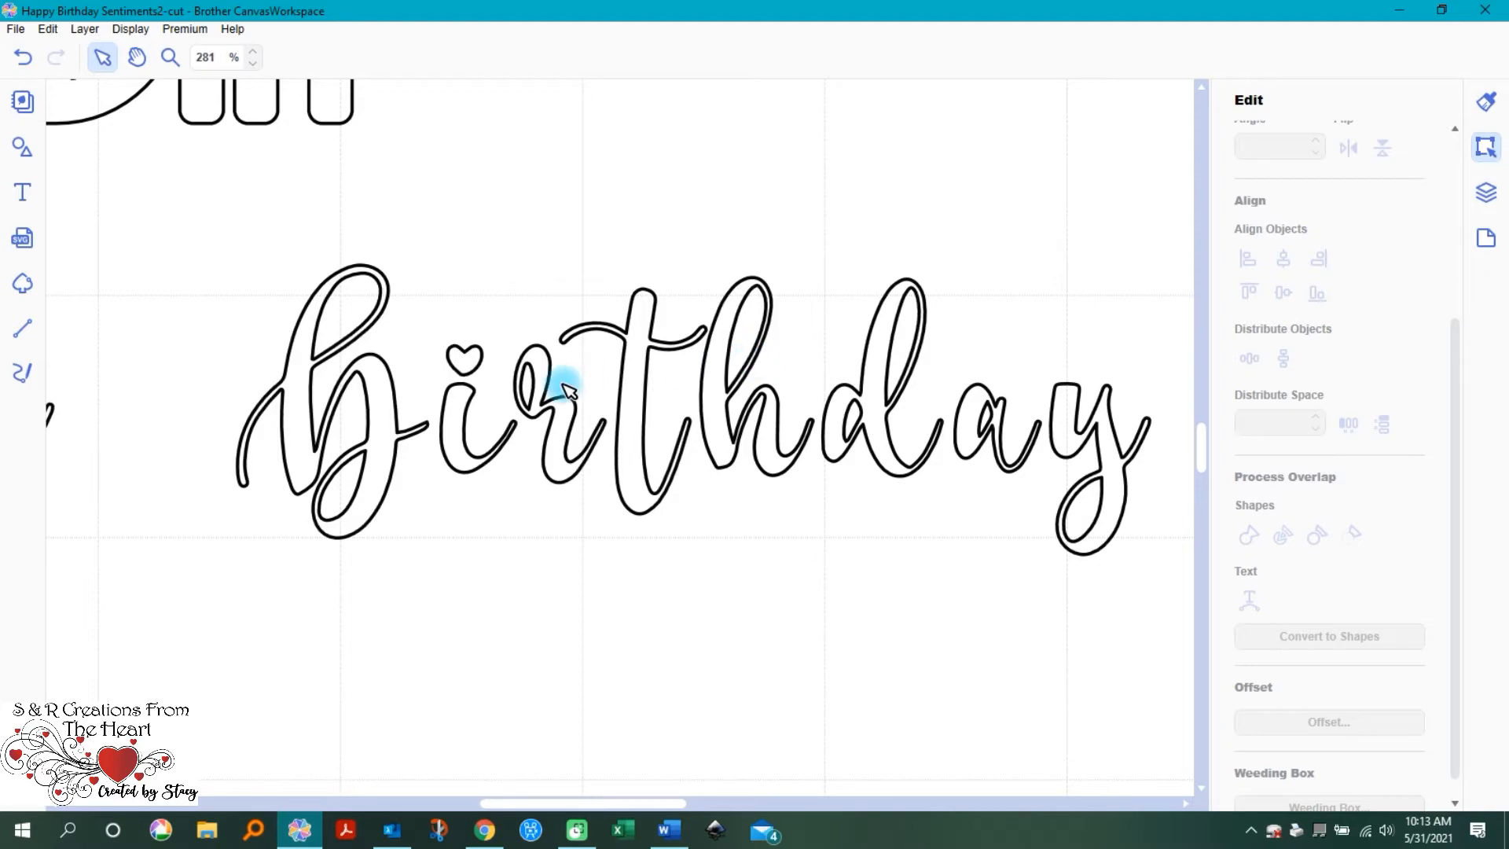
# Step: Select the letter t of the divided script "birthday" and check its text properties
pyautogui.click(643, 354)
pyautogui.click(1486, 100)
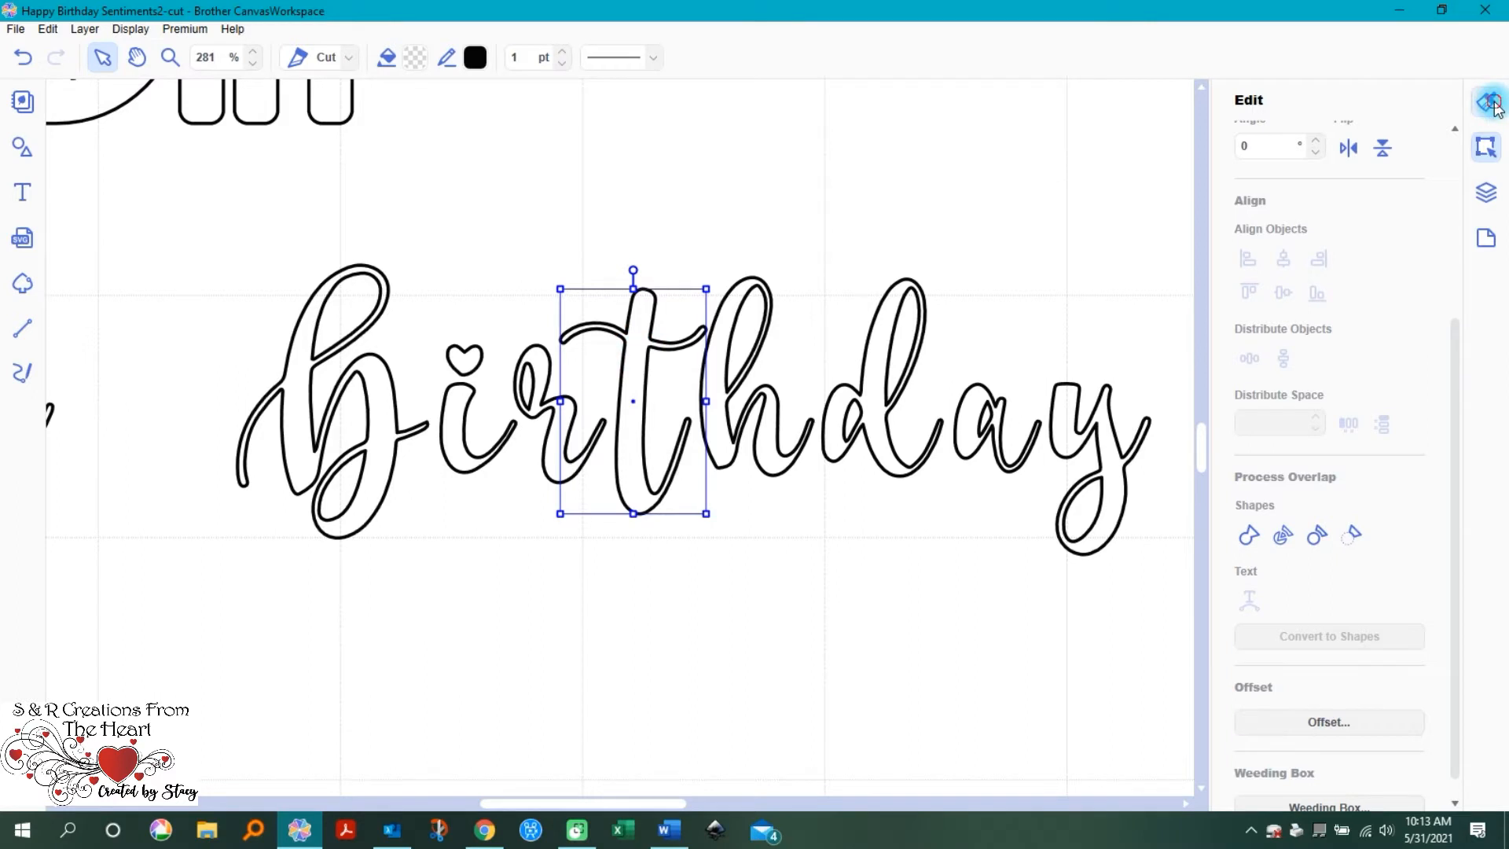
pyautogui.scroll(-2, 1300, 425)
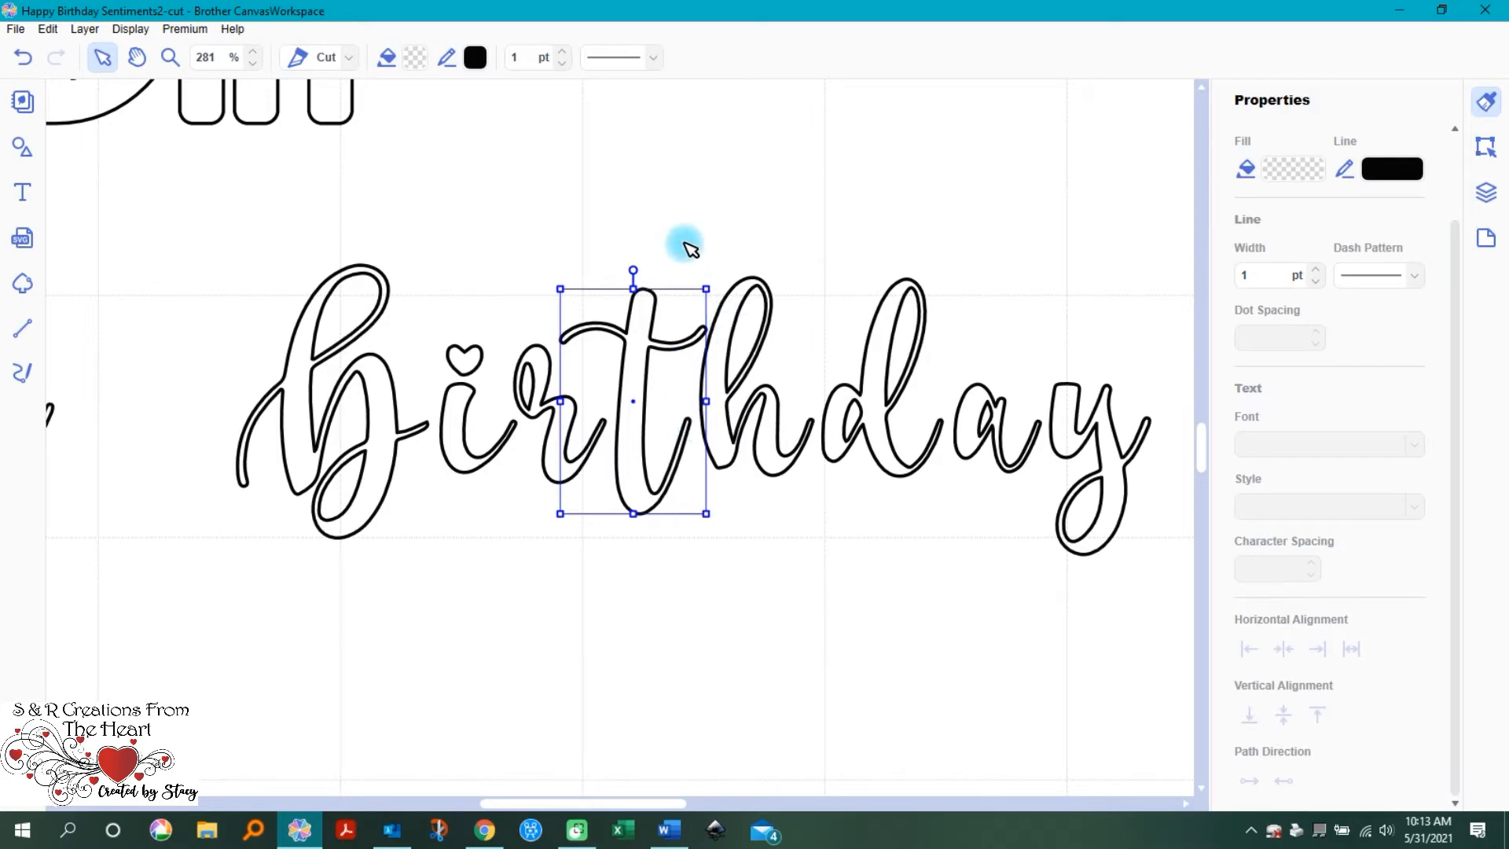
# Step: Switch to the Word document Welding two words.docx and review the notes on offsetting, dividing and welding letters and the font list
pyautogui.click(671, 831)
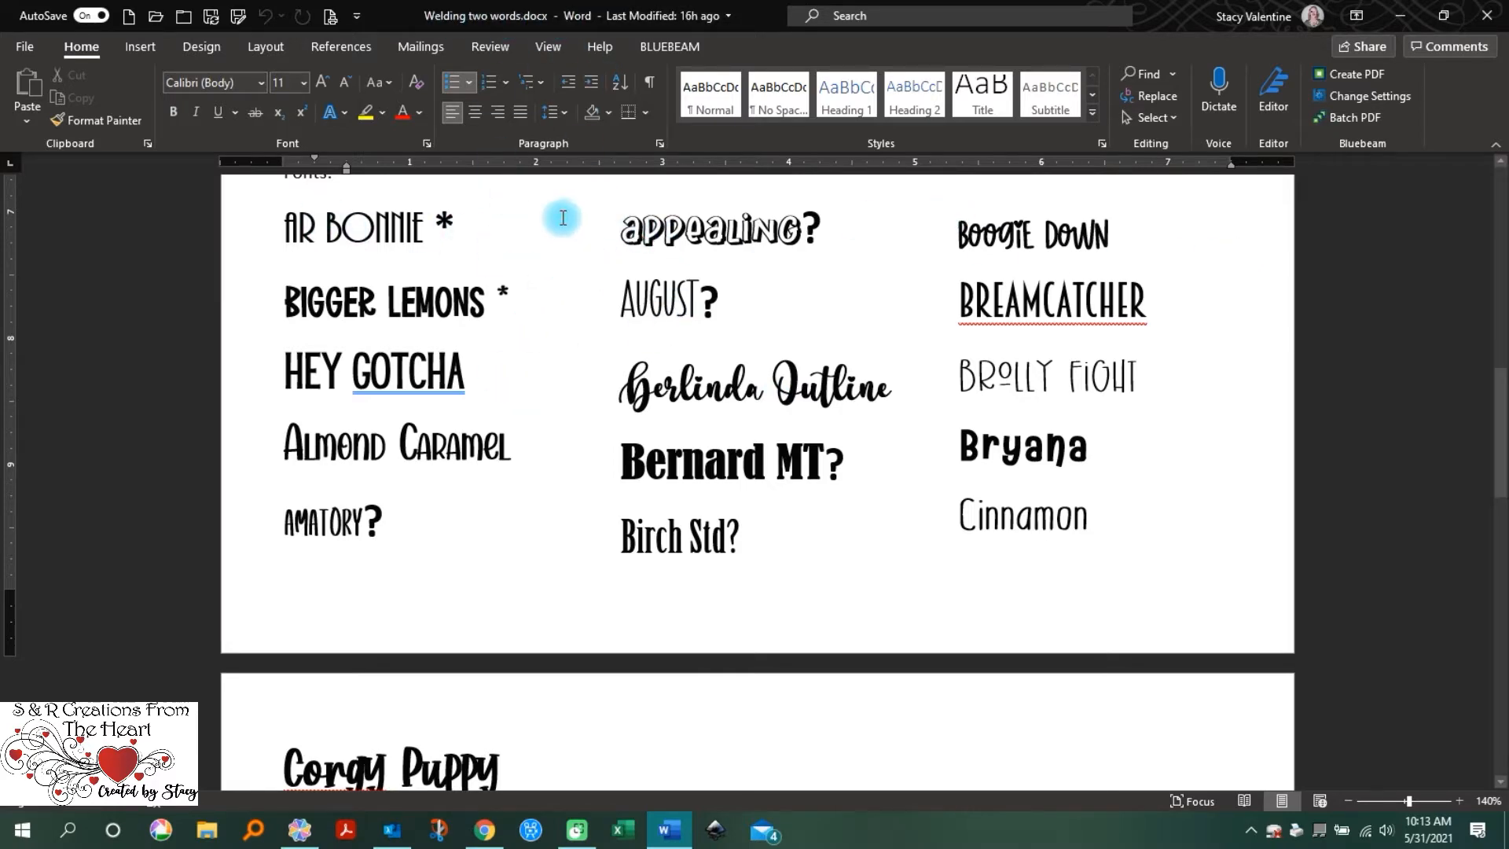
pyautogui.scroll(8, 596, 380)
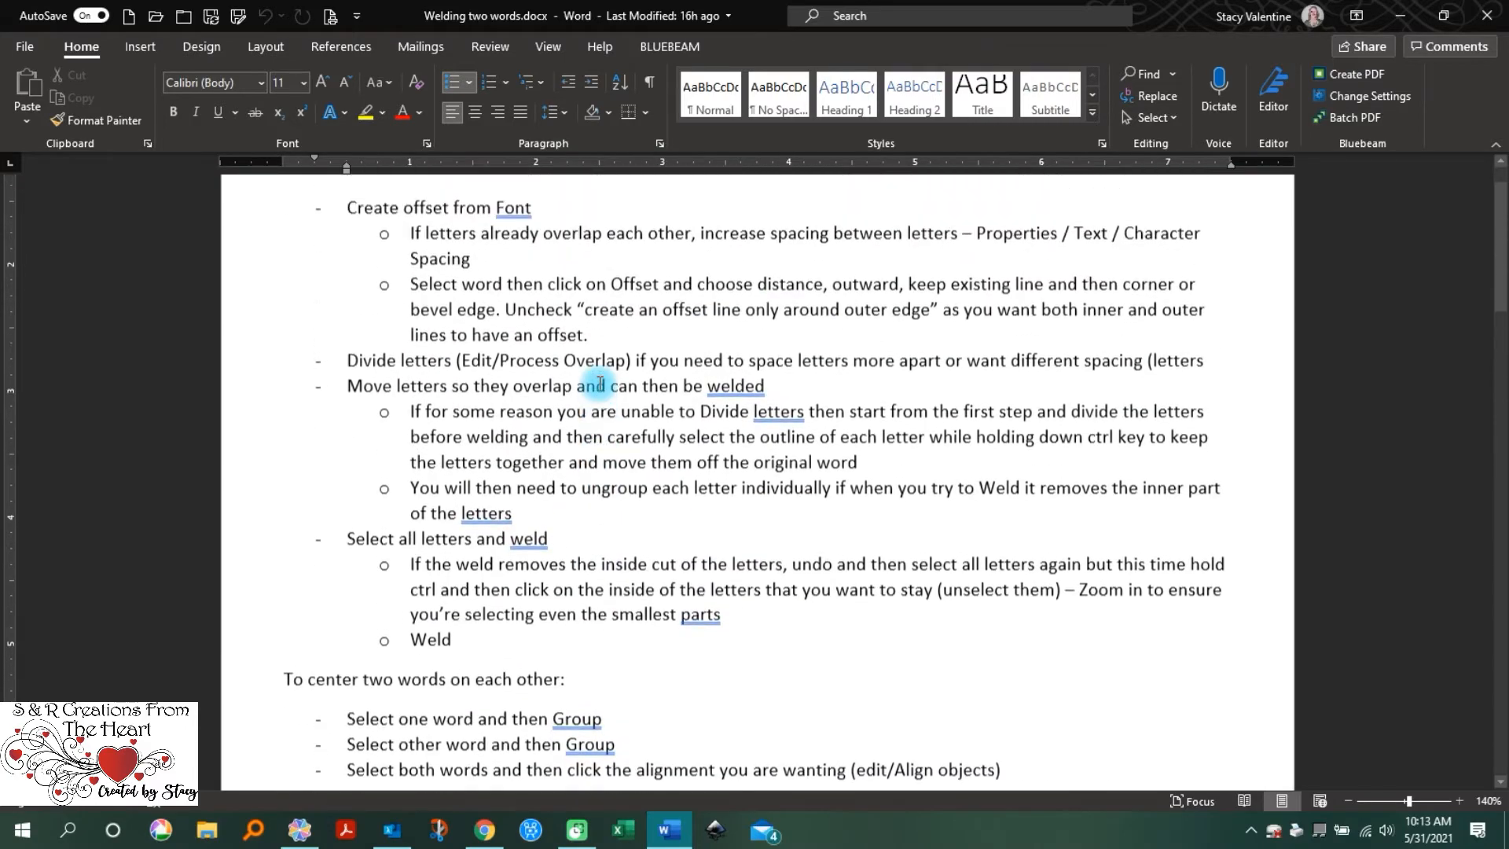
pyautogui.scroll(-8, 598, 385)
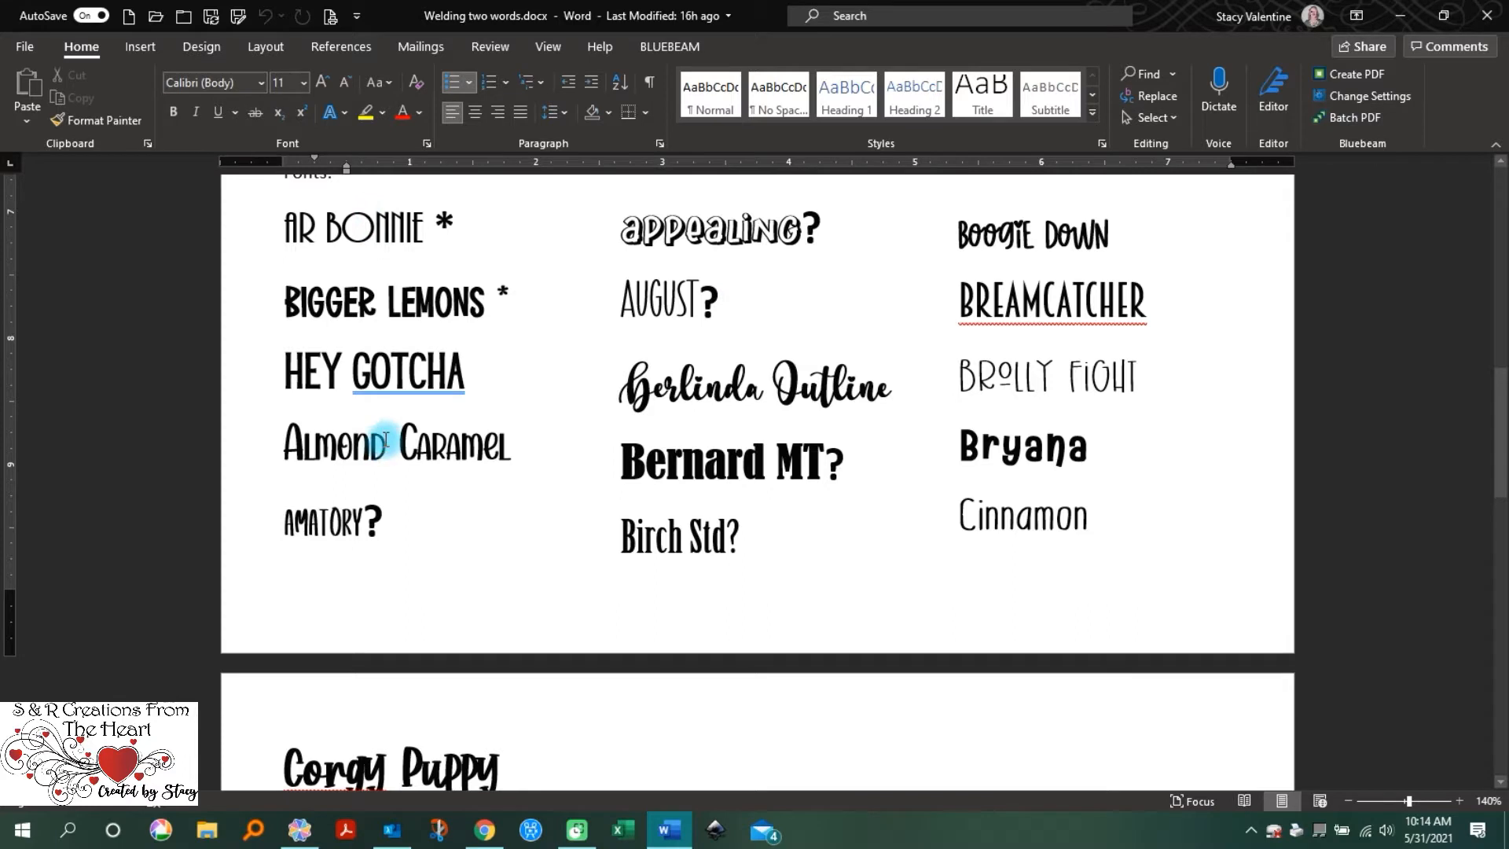
# Step: Select the Almond Caramel sample in the font list and check which font it uses
pyautogui.moveTo(279, 445); pyautogui.dragTo(453, 440)
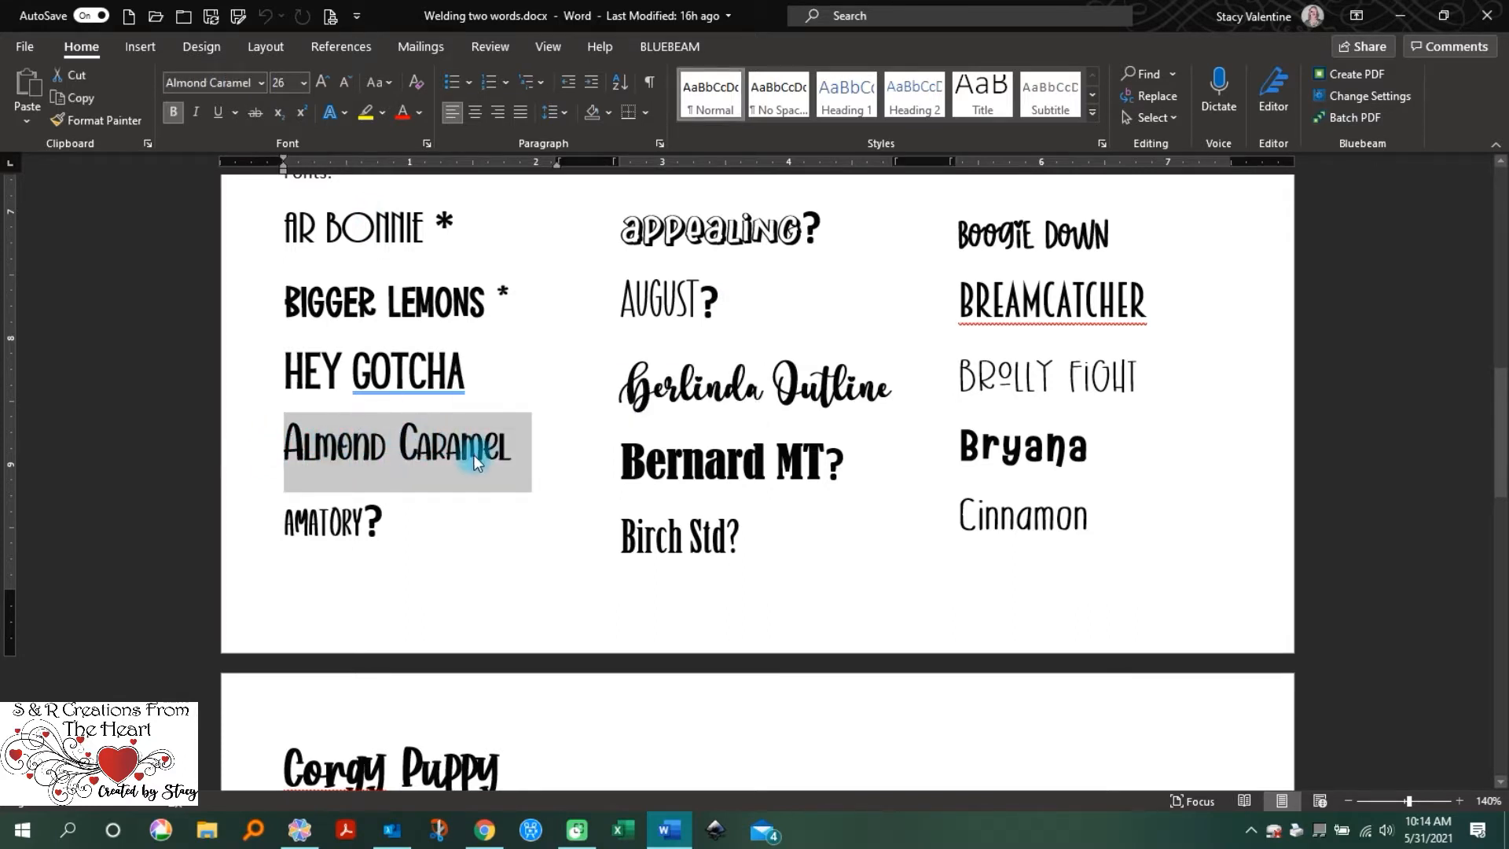
pyautogui.rightClick(459, 443)
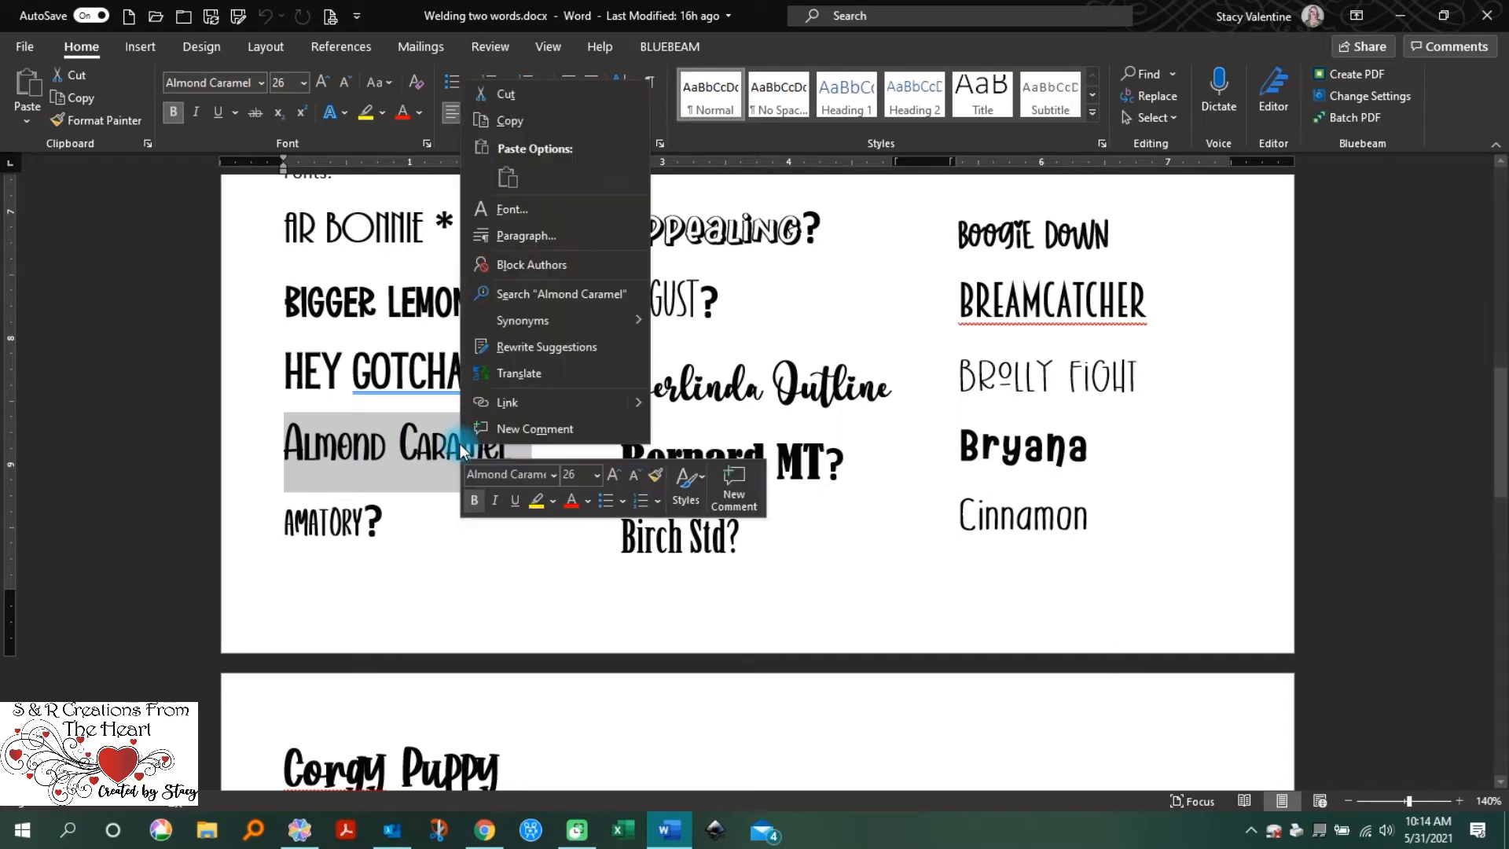
pyautogui.click(489, 473)
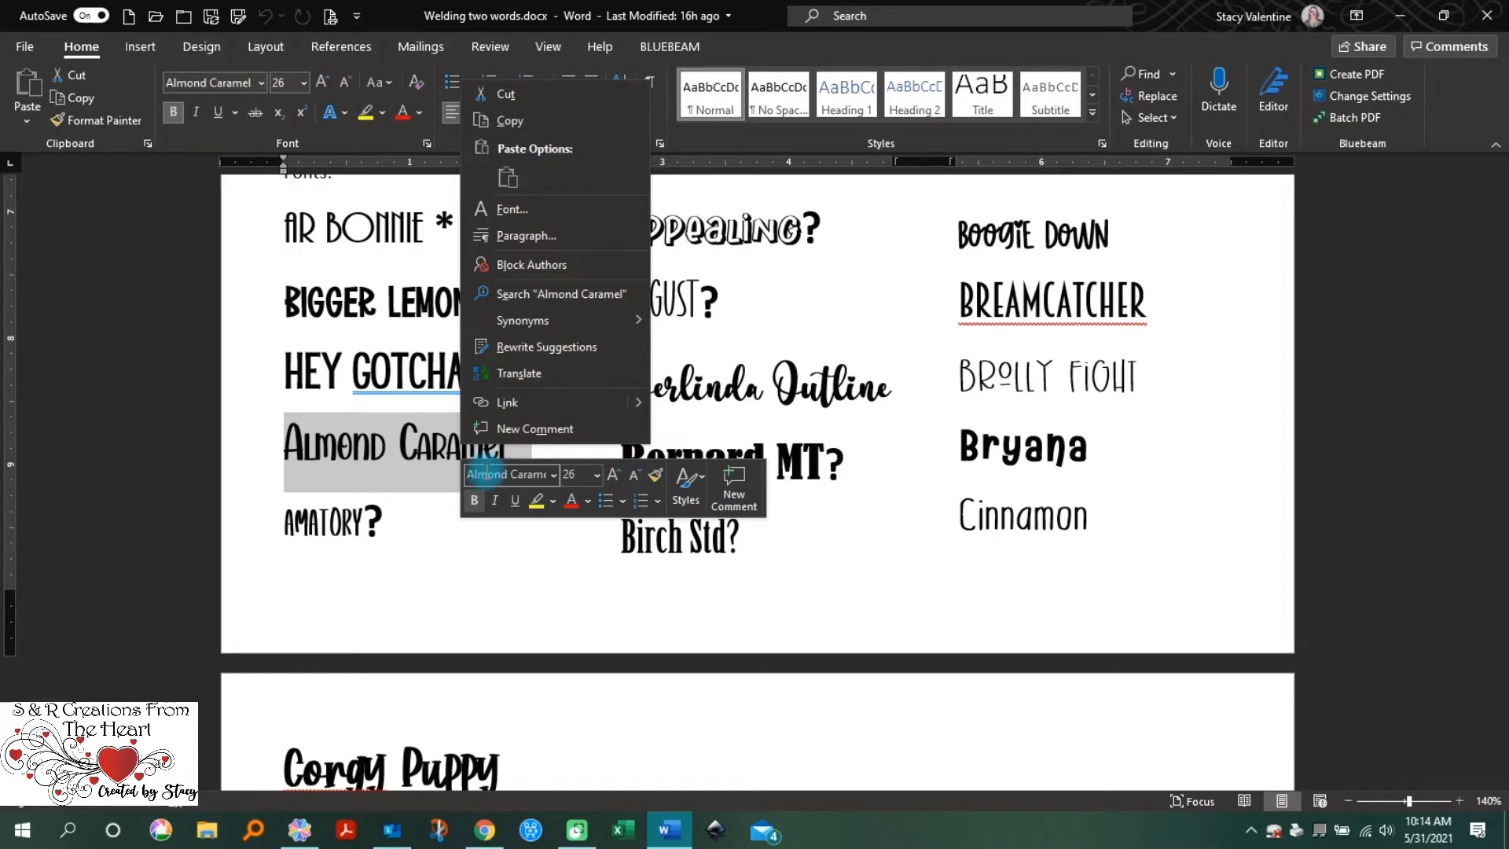
pyautogui.press('Escape')
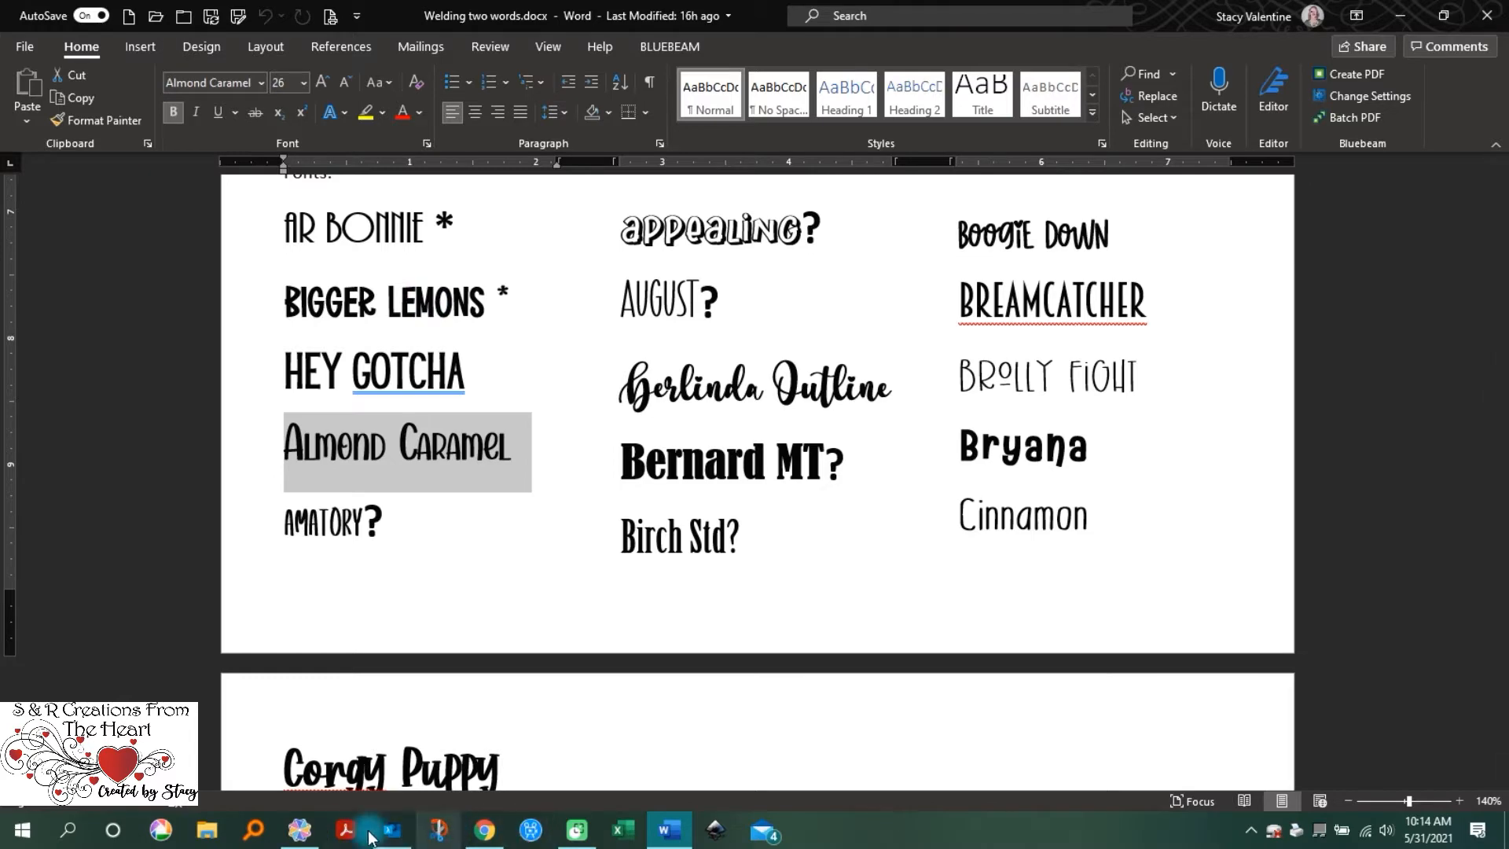
# Step: Switch back to Brother CanvasWorkspace and move the jagged backing outline off the topmost HAPPY BIRTHDAY, past the mat's left edge
pyautogui.click(299, 830)
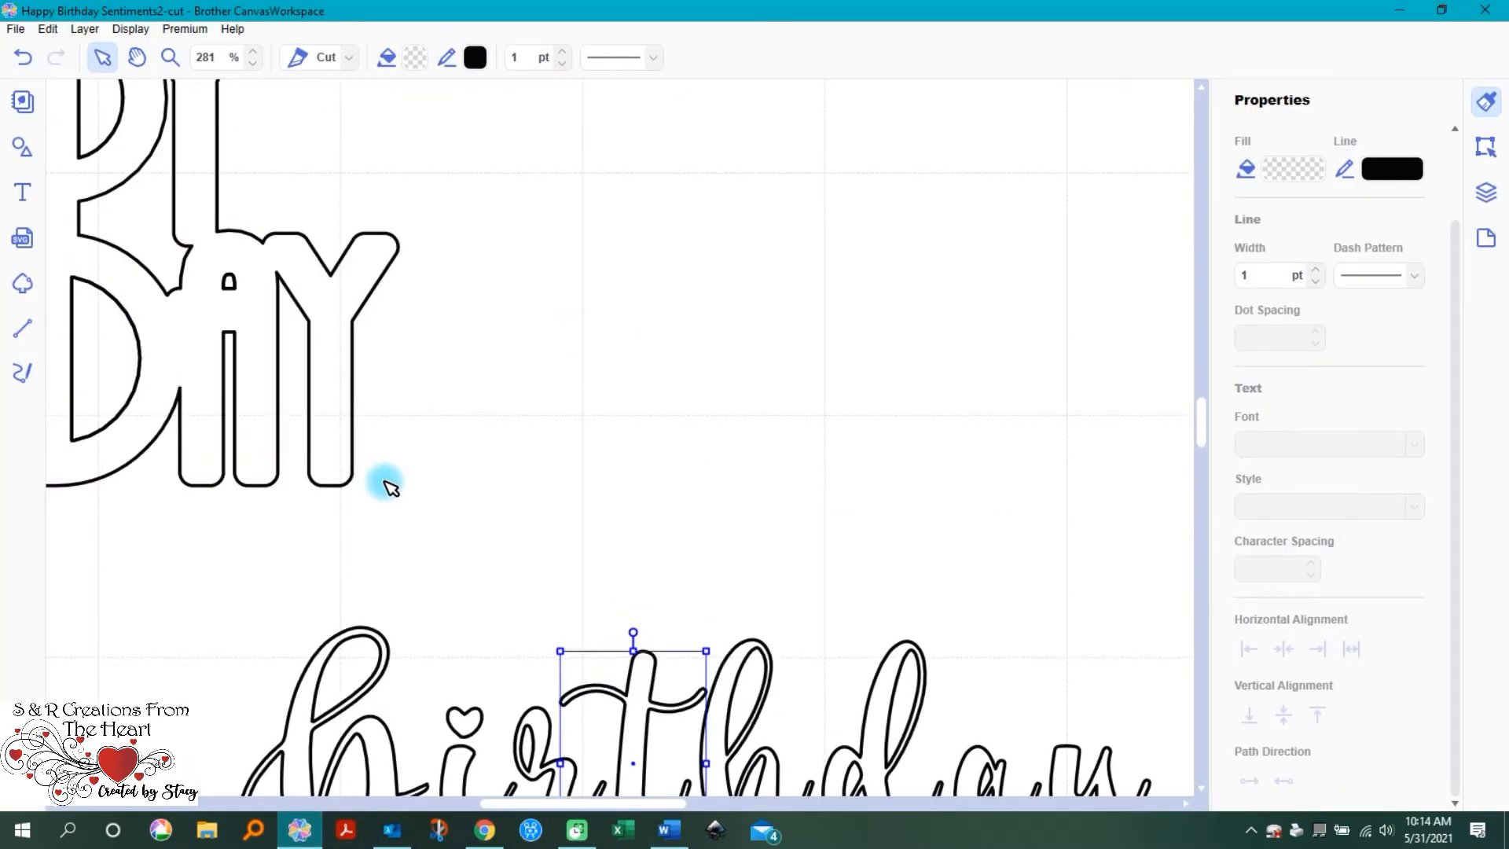
pyautogui.scroll(3, 391, 488)
pyautogui.moveTo(675, 806); pyautogui.dragTo(448, 809)
pyautogui.scroll(7, 908, 385)
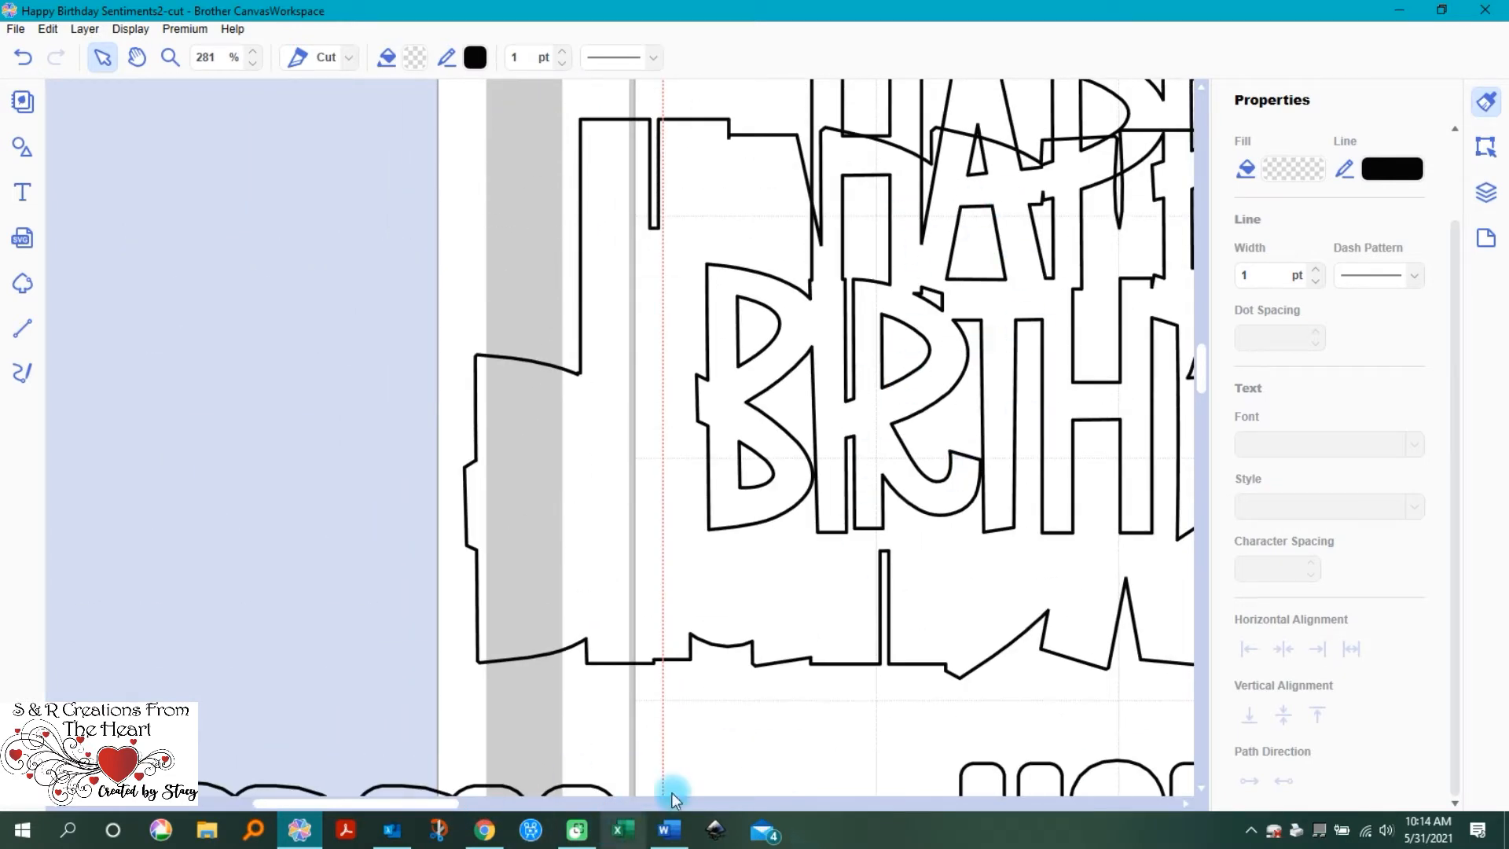
pyautogui.click(253, 64)
pyautogui.click(251, 65)
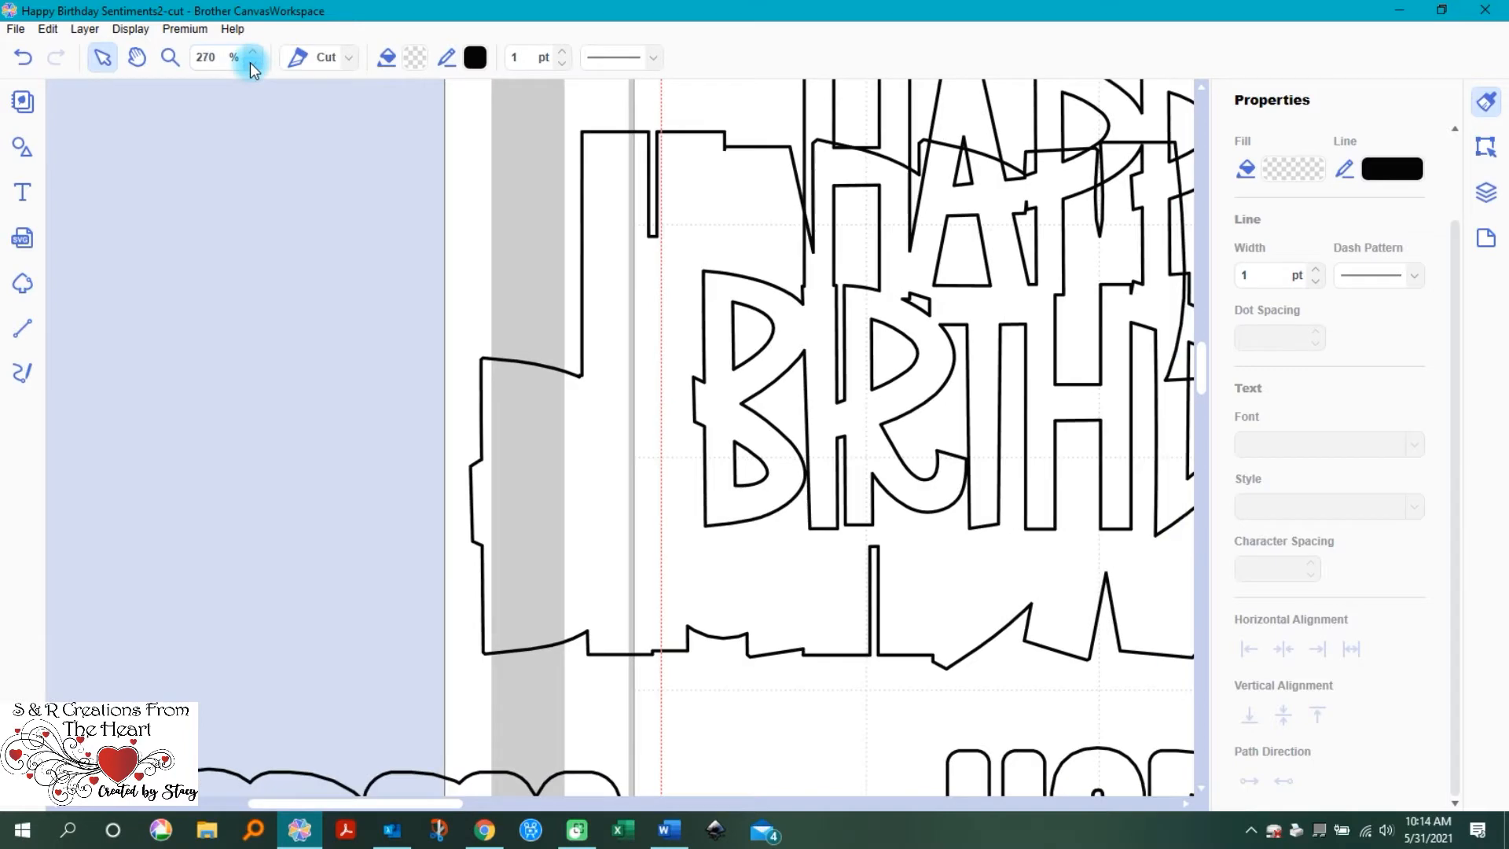
pyautogui.click(251, 65)
pyautogui.click(252, 64)
pyautogui.click(251, 64)
pyautogui.click(251, 64)
pyautogui.click(252, 65)
pyautogui.click(252, 64)
pyautogui.click(252, 64)
pyautogui.moveTo(680, 378); pyautogui.dragTo(134, 330)
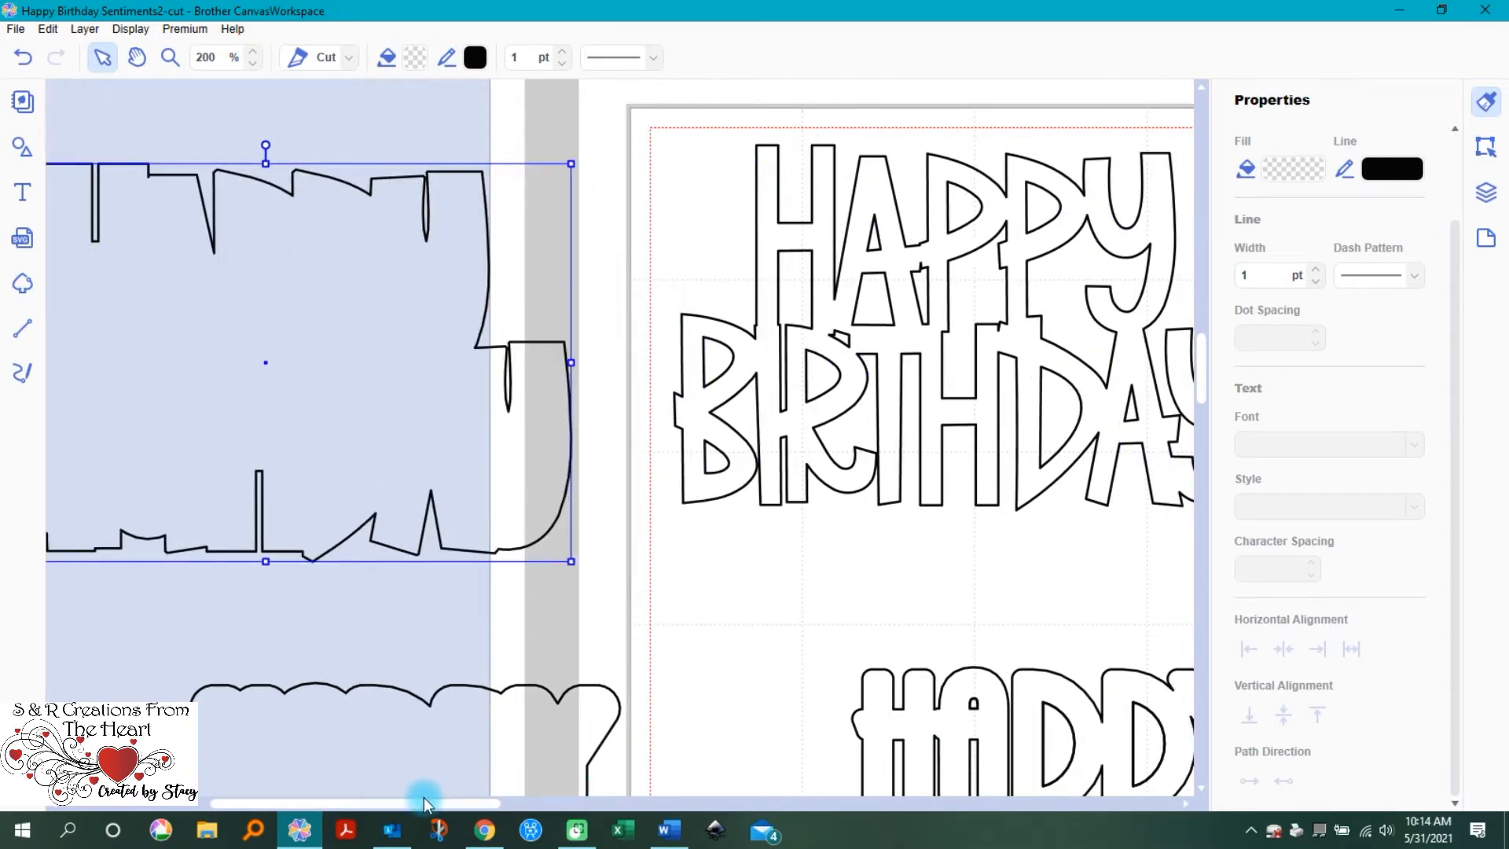
# Step: Inspect the letters of the topmost HAPPY BIRTHDAY and the sentiments below it, down to the script "happy"
pyautogui.moveTo(423, 803); pyautogui.dragTo(487, 806)
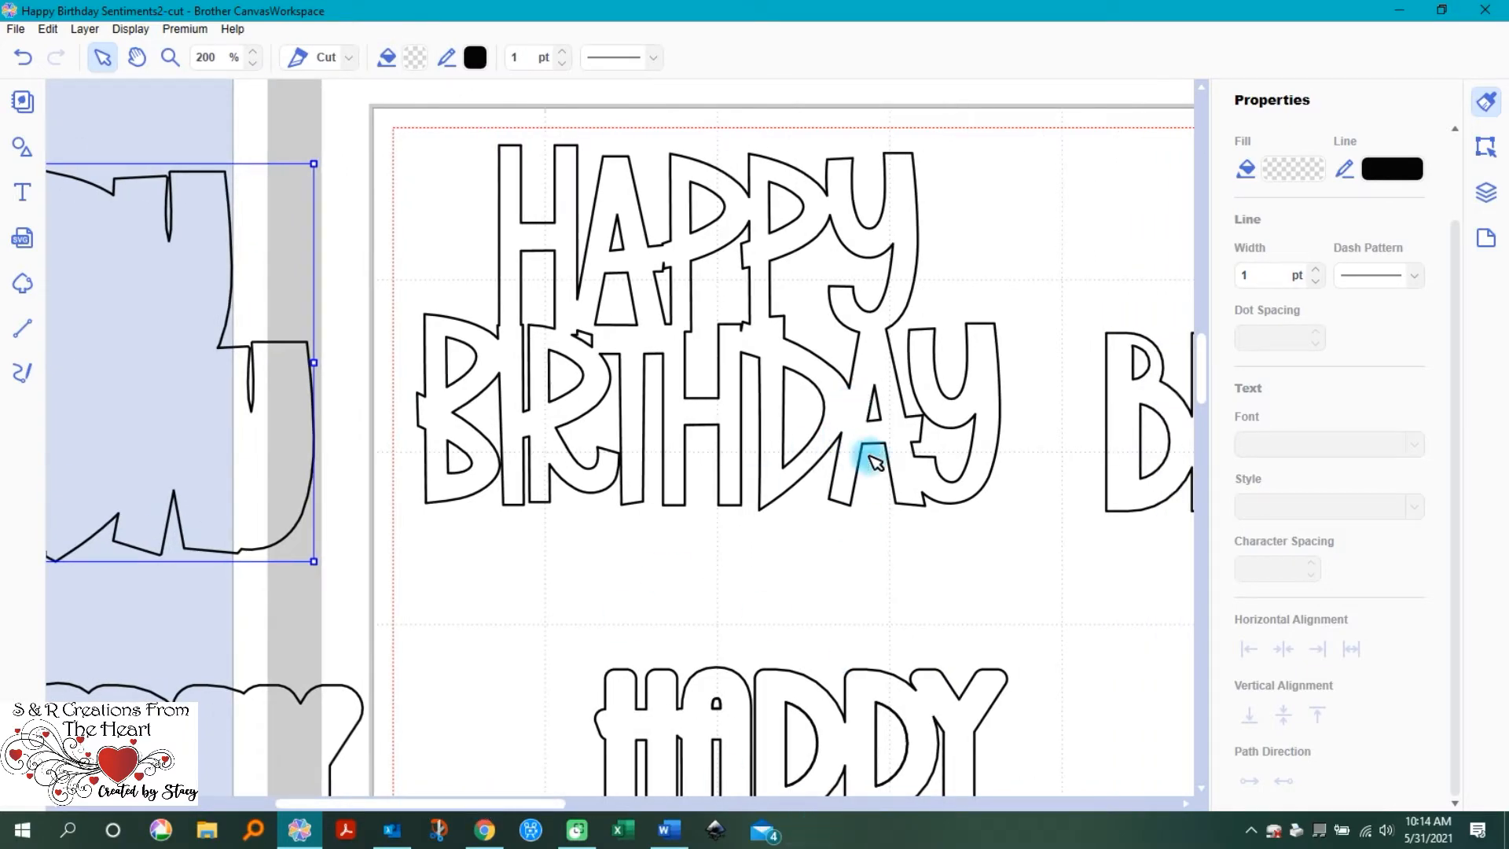
pyautogui.scroll(5, 869, 448)
pyautogui.scroll(-8, 1014, 511)
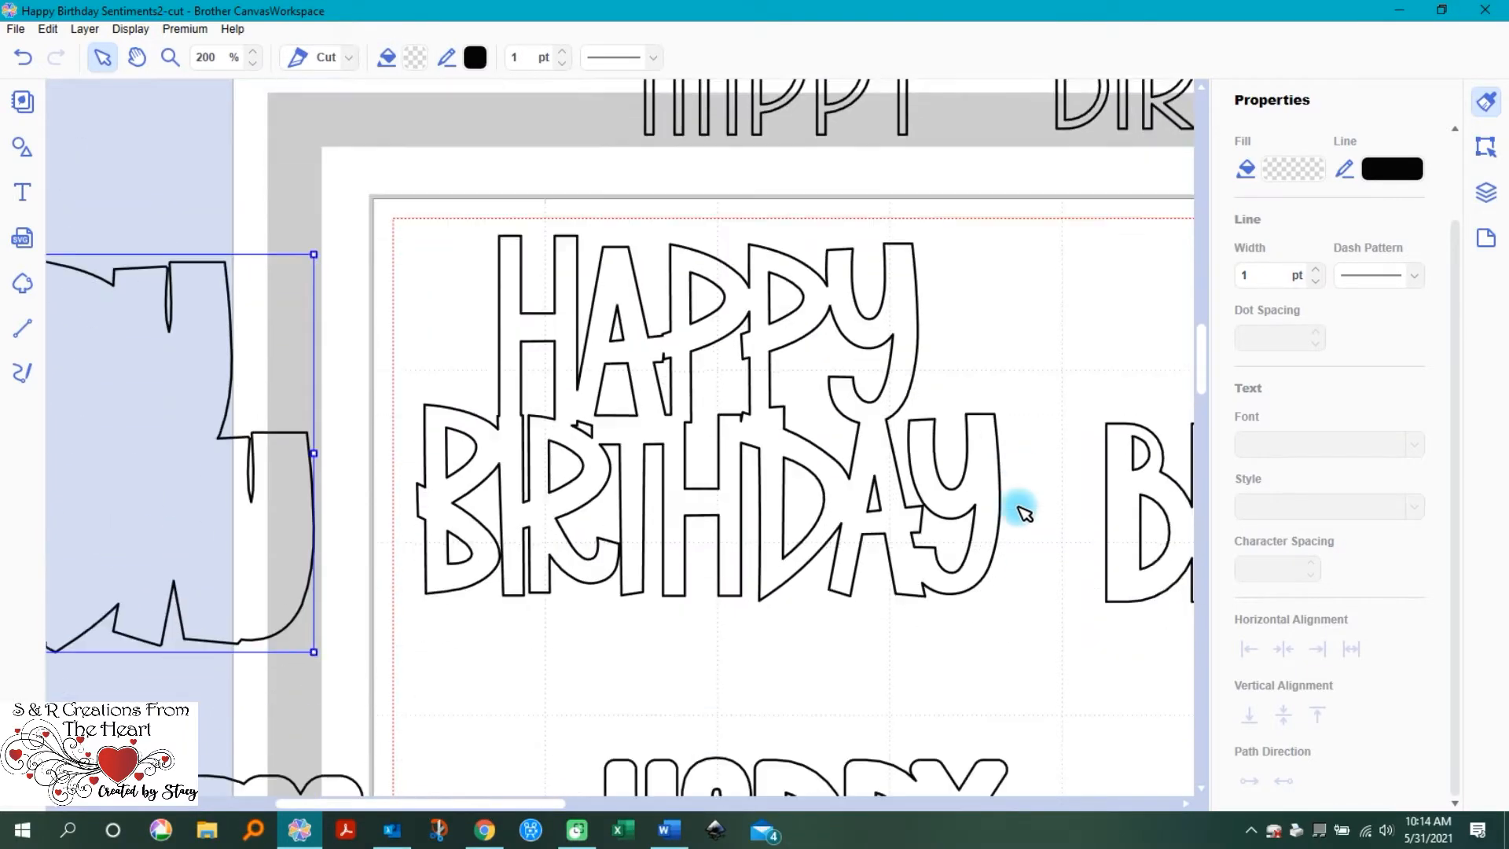
pyautogui.scroll(-6, 759, 566)
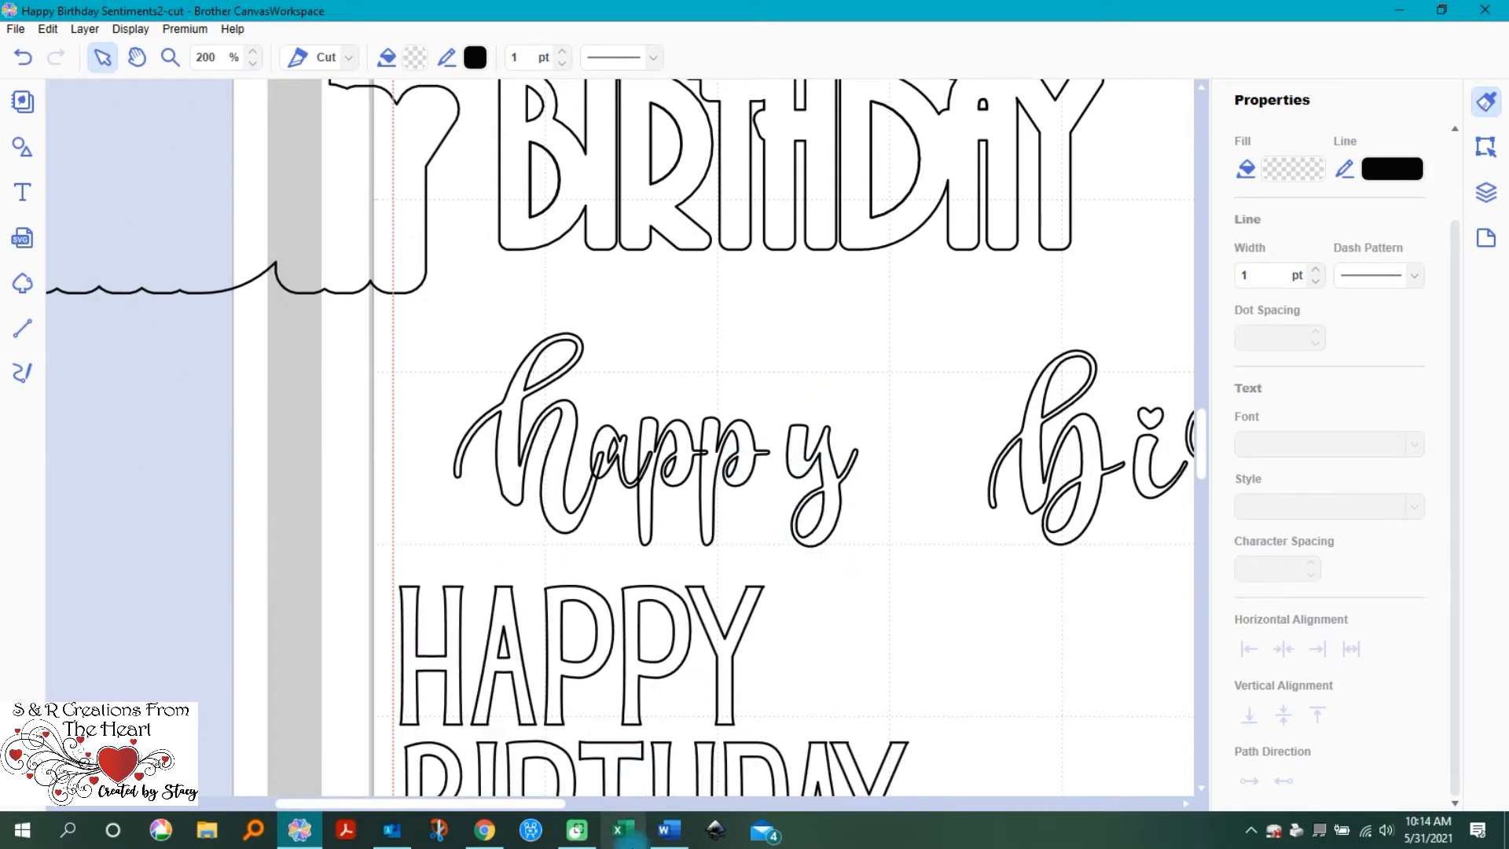
# Step: Check the font list in the Word document again, then return to CanvasWorkspace and the script sentiment
pyautogui.click(669, 830)
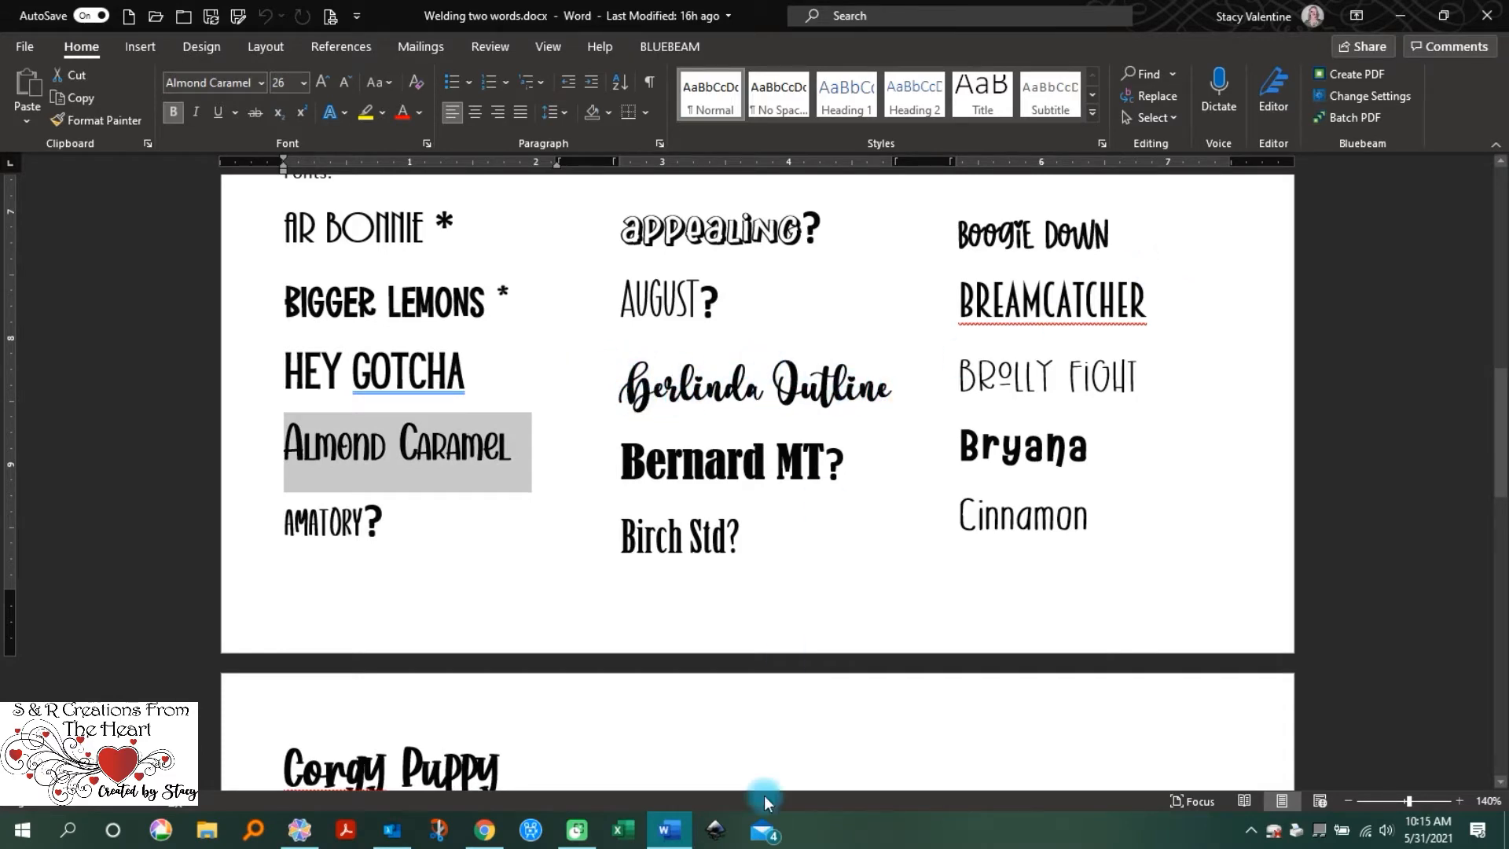
pyautogui.click(658, 845)
pyautogui.scroll(-5, 995, 529)
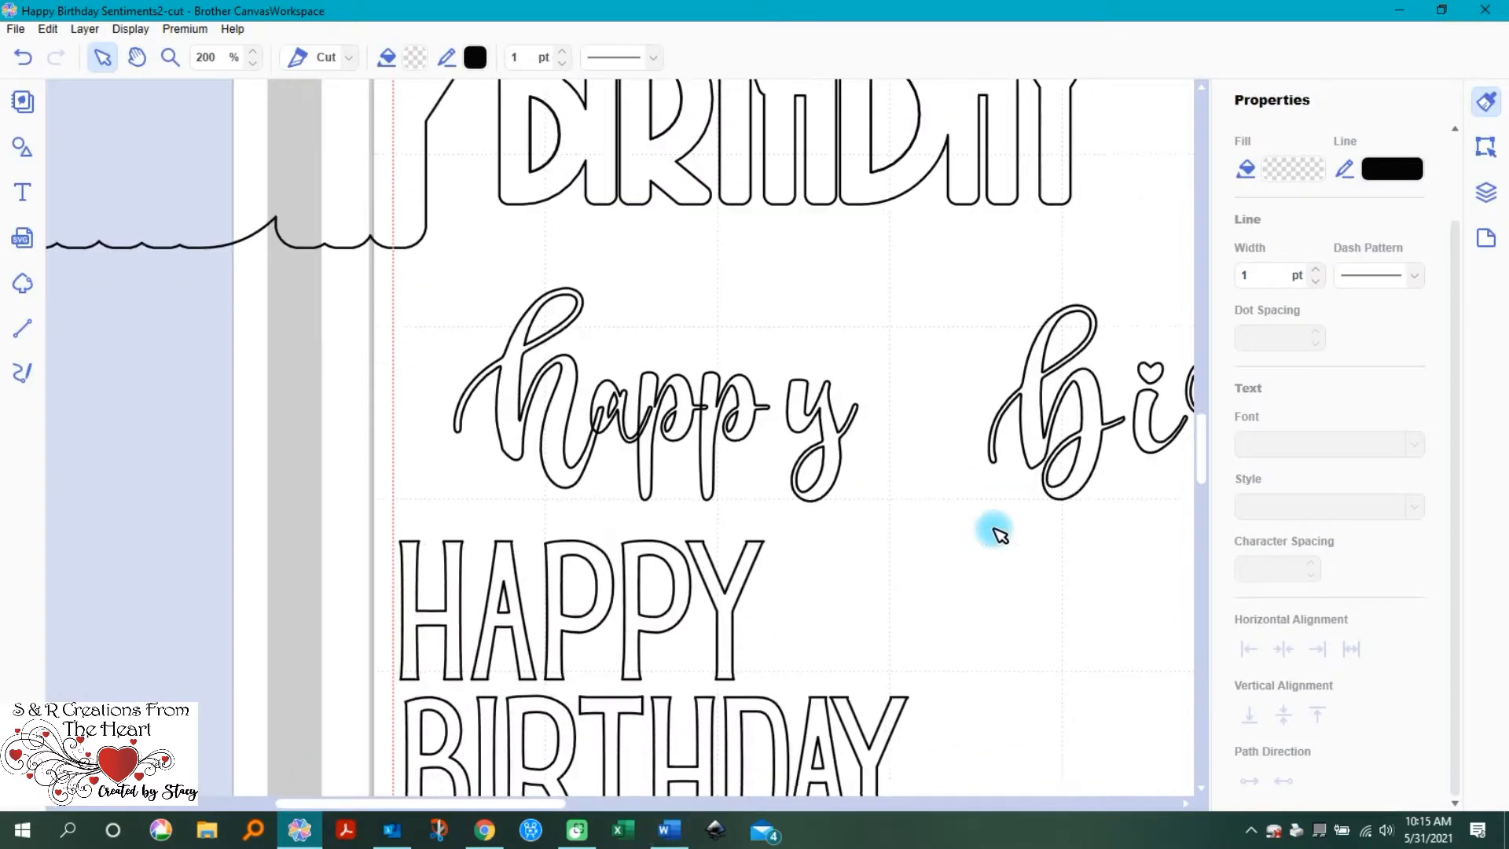
# Step: Look at the next HAPPY BIRTHDAY sentiment, check the font list in the Word document, and return to CanvasWorkspace
pyautogui.scroll(-3, 995, 530)
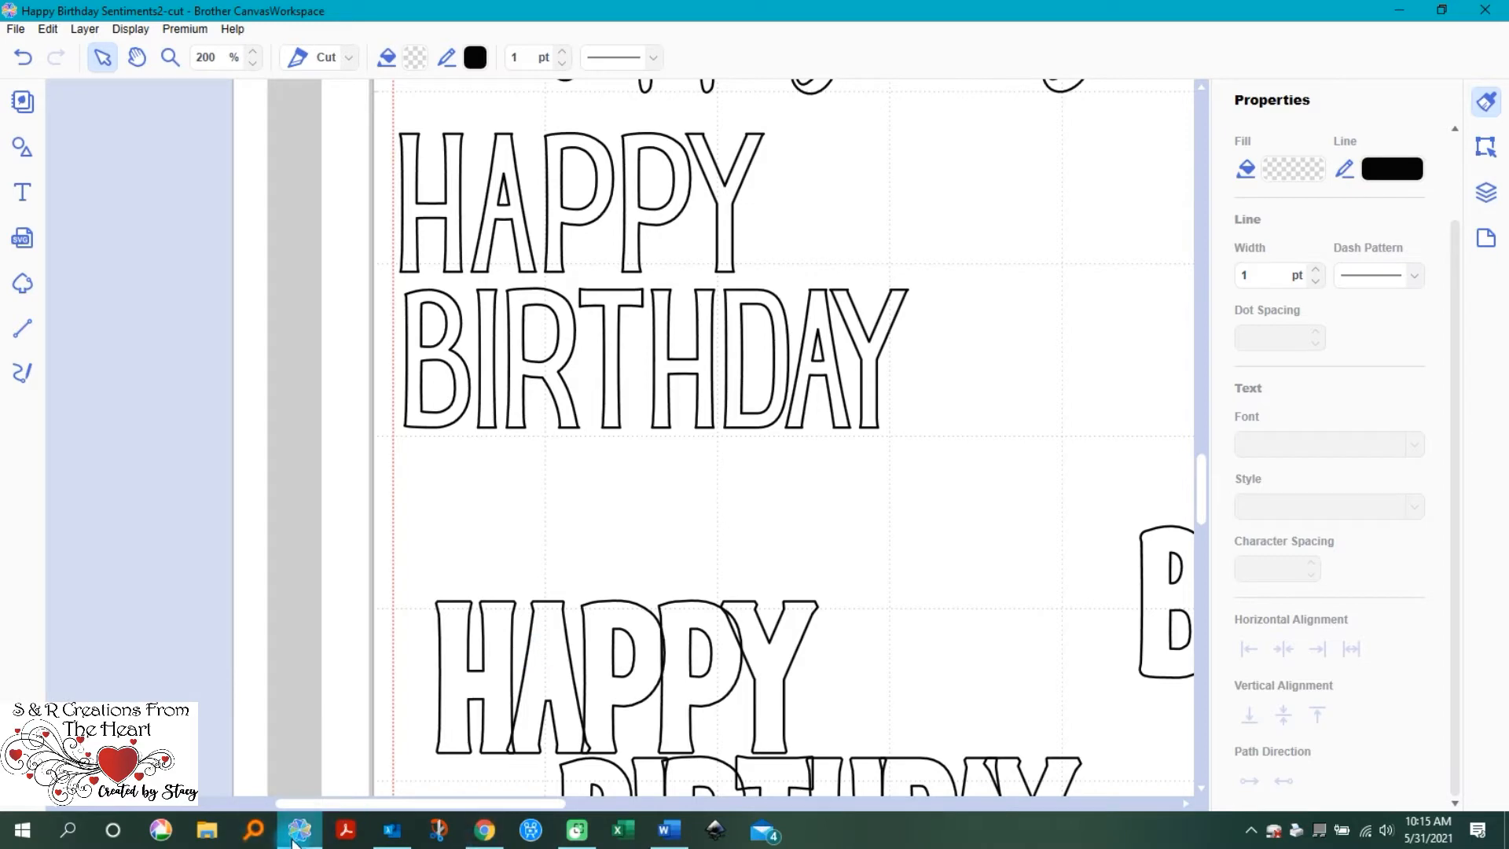
pyautogui.click(669, 830)
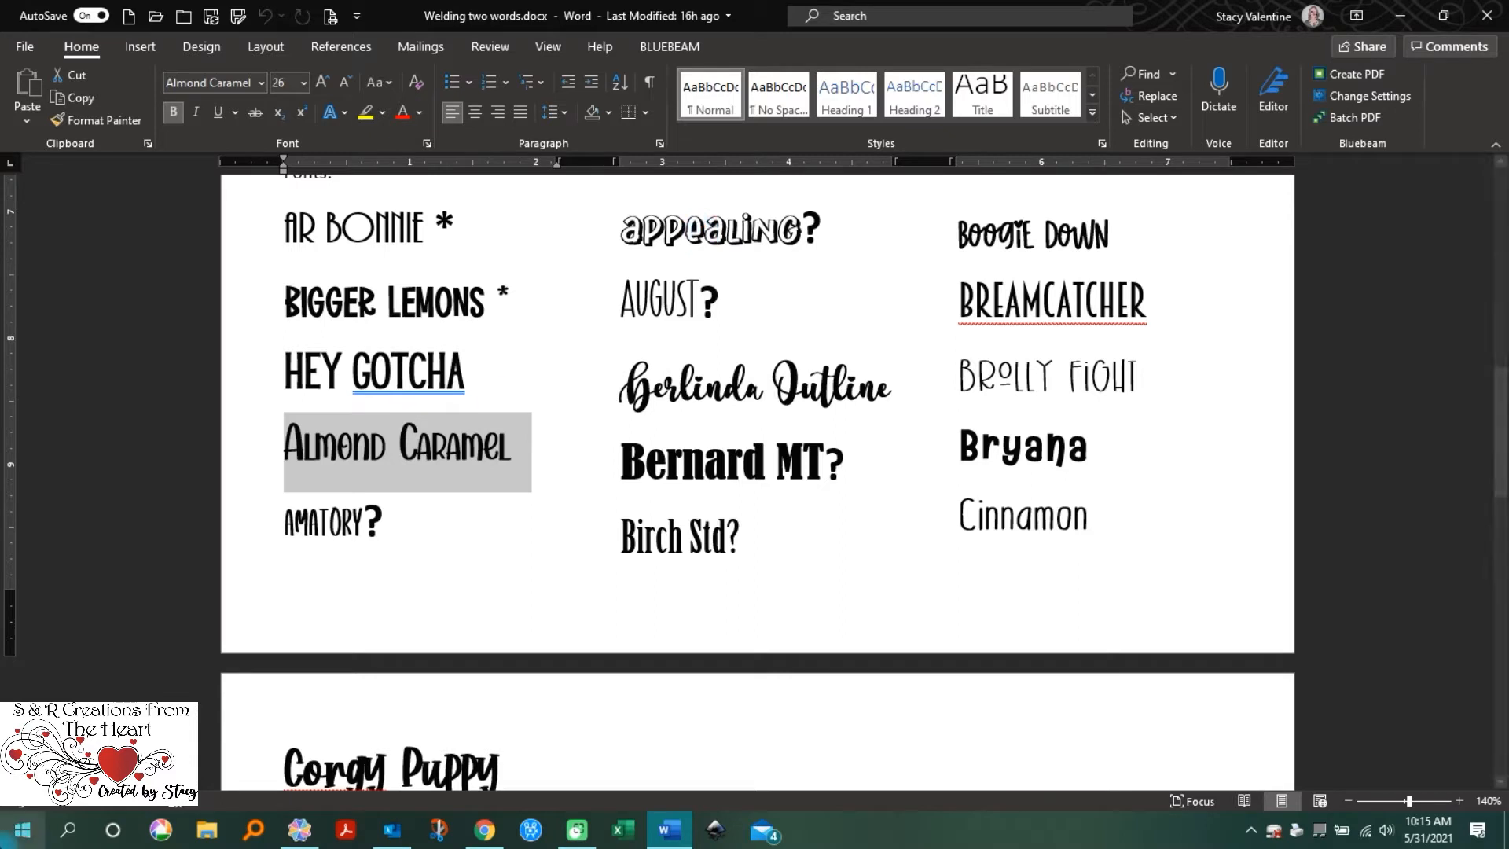
pyautogui.click(303, 835)
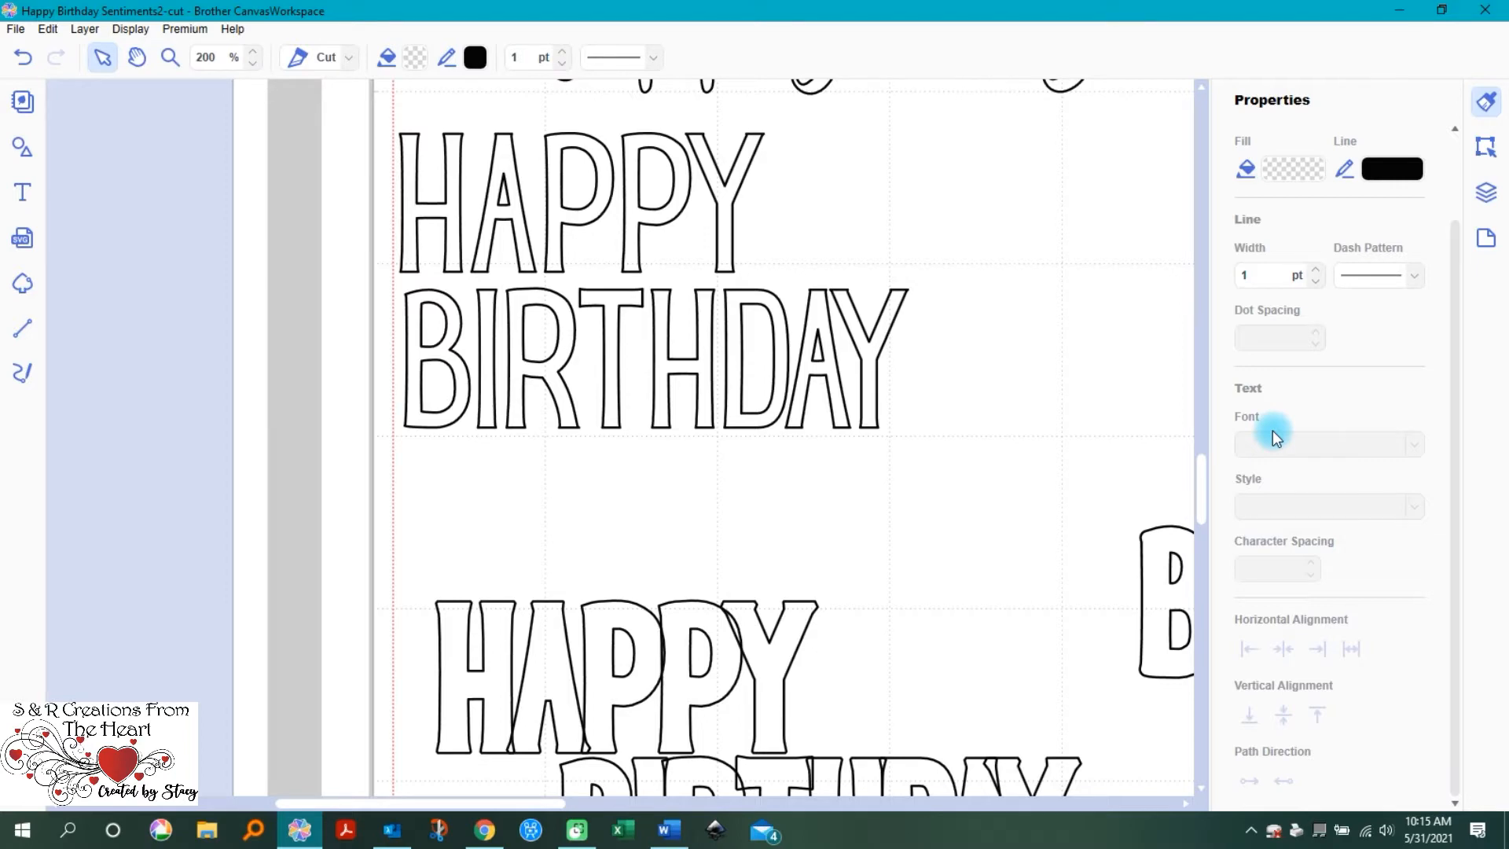
# Step: Add the text "happy" in Antique Oakland and place it between the two HAPPY BIRTHDAY sentiments
pyautogui.click(25, 195)
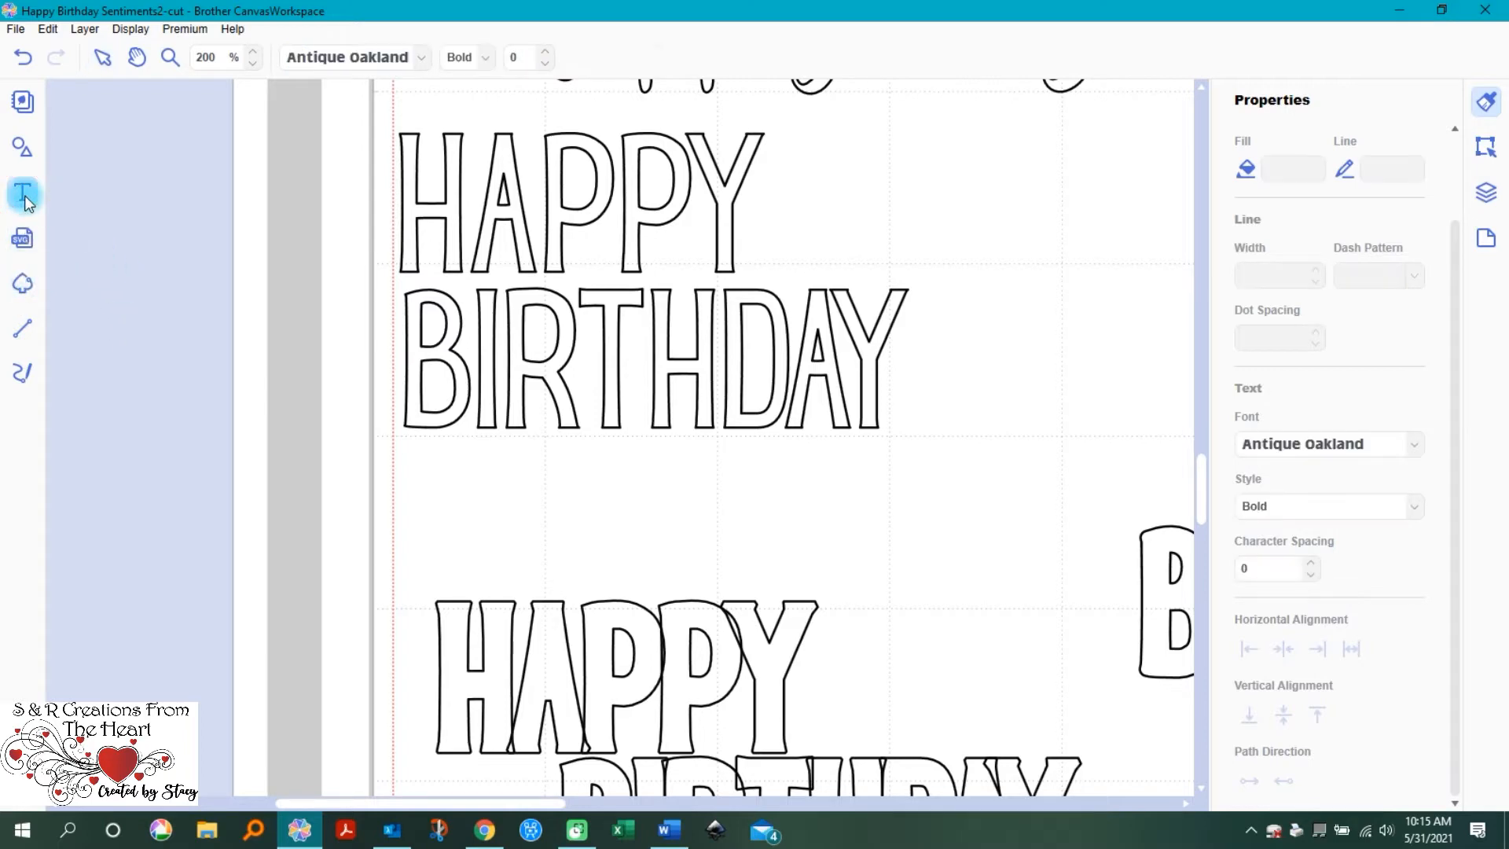
pyautogui.click(517, 495)
pyautogui.press('Escape')
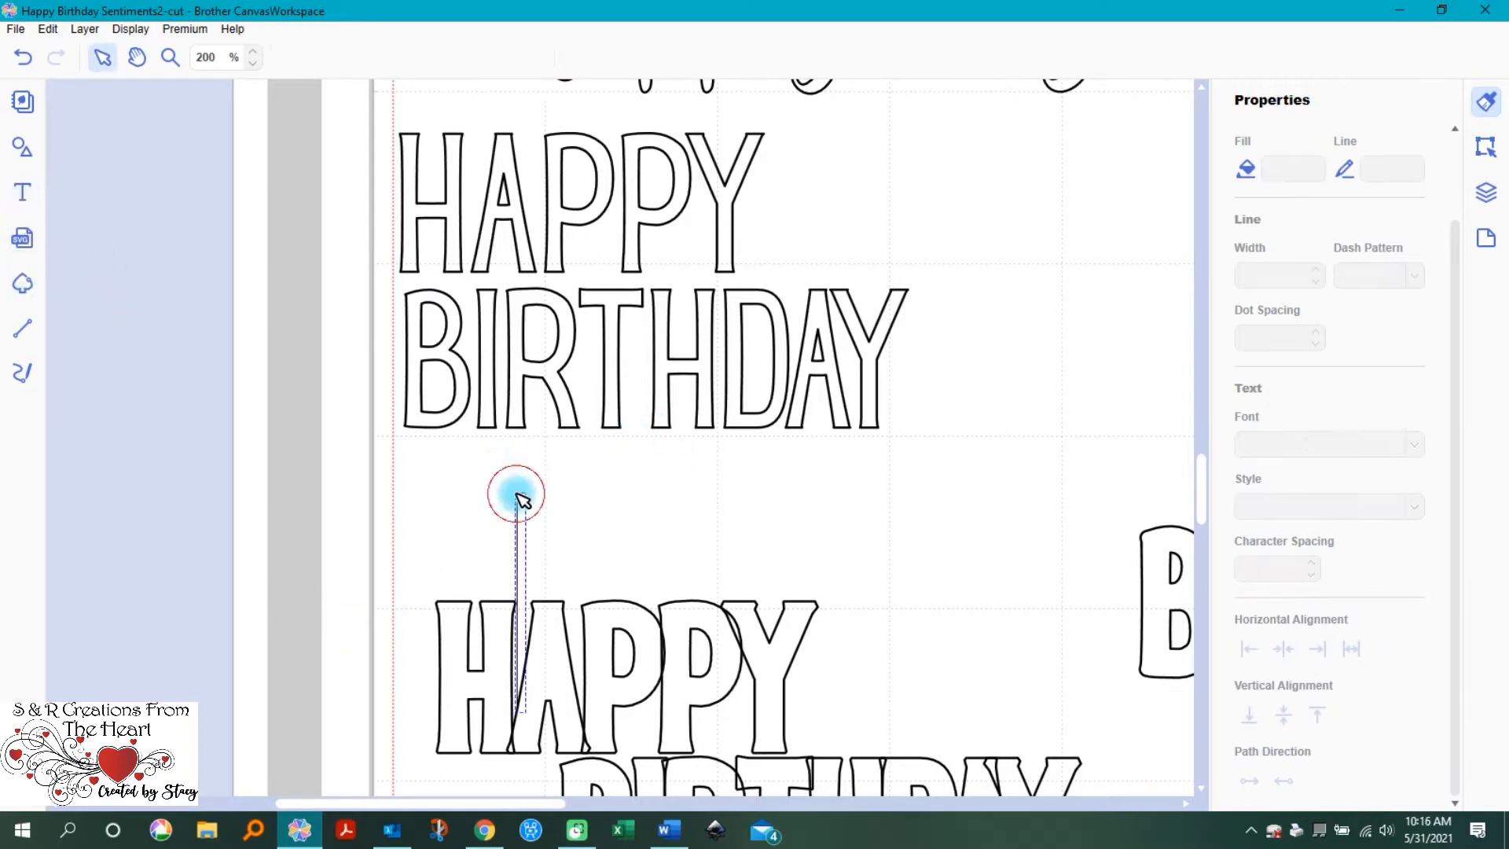
pyautogui.write('happy')
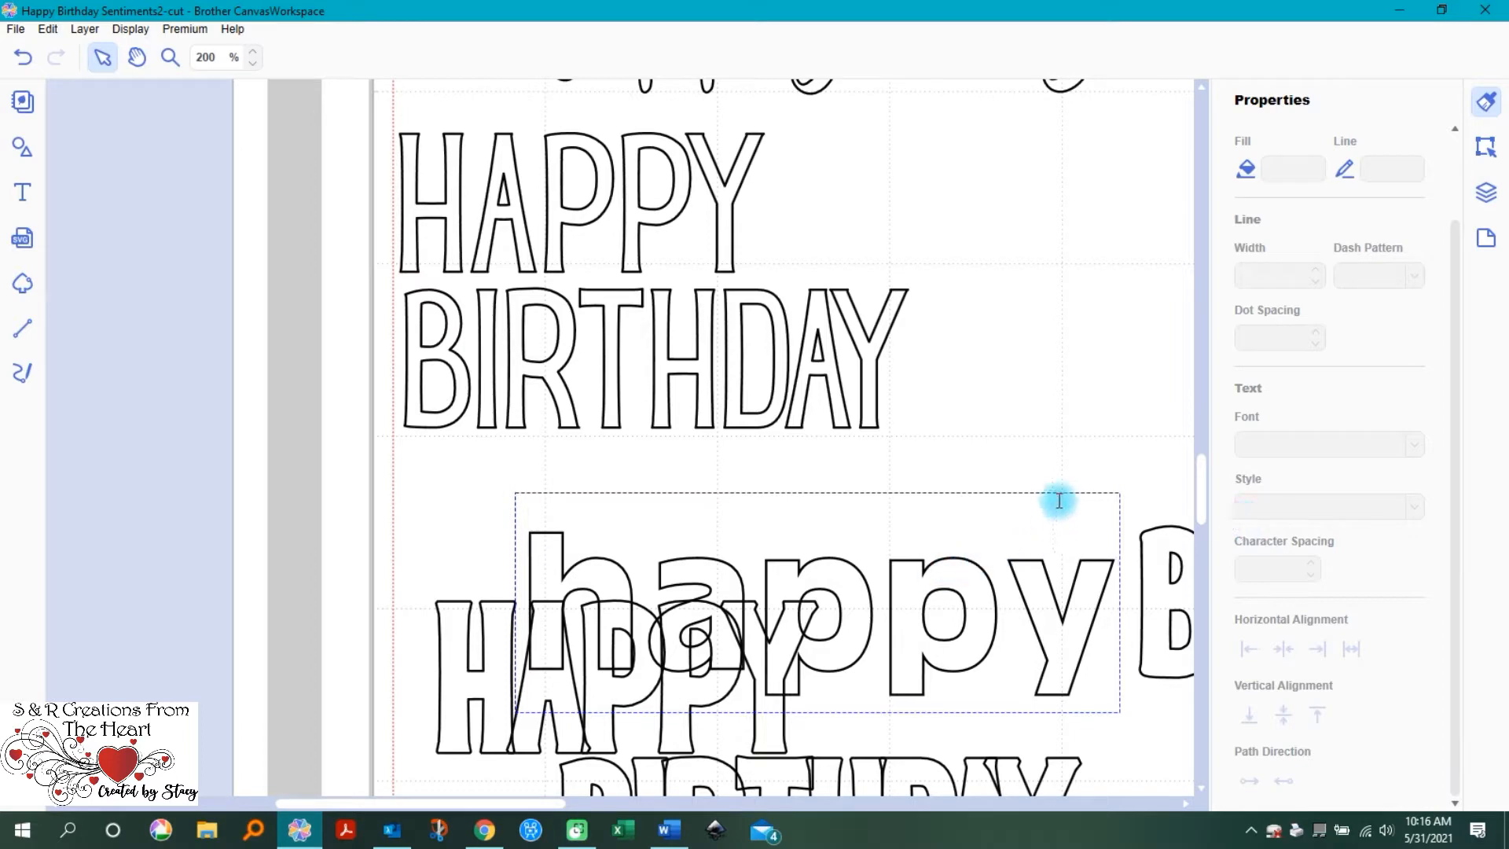
pyautogui.click(1097, 362)
pyautogui.moveTo(983, 591); pyautogui.dragTo(805, 494)
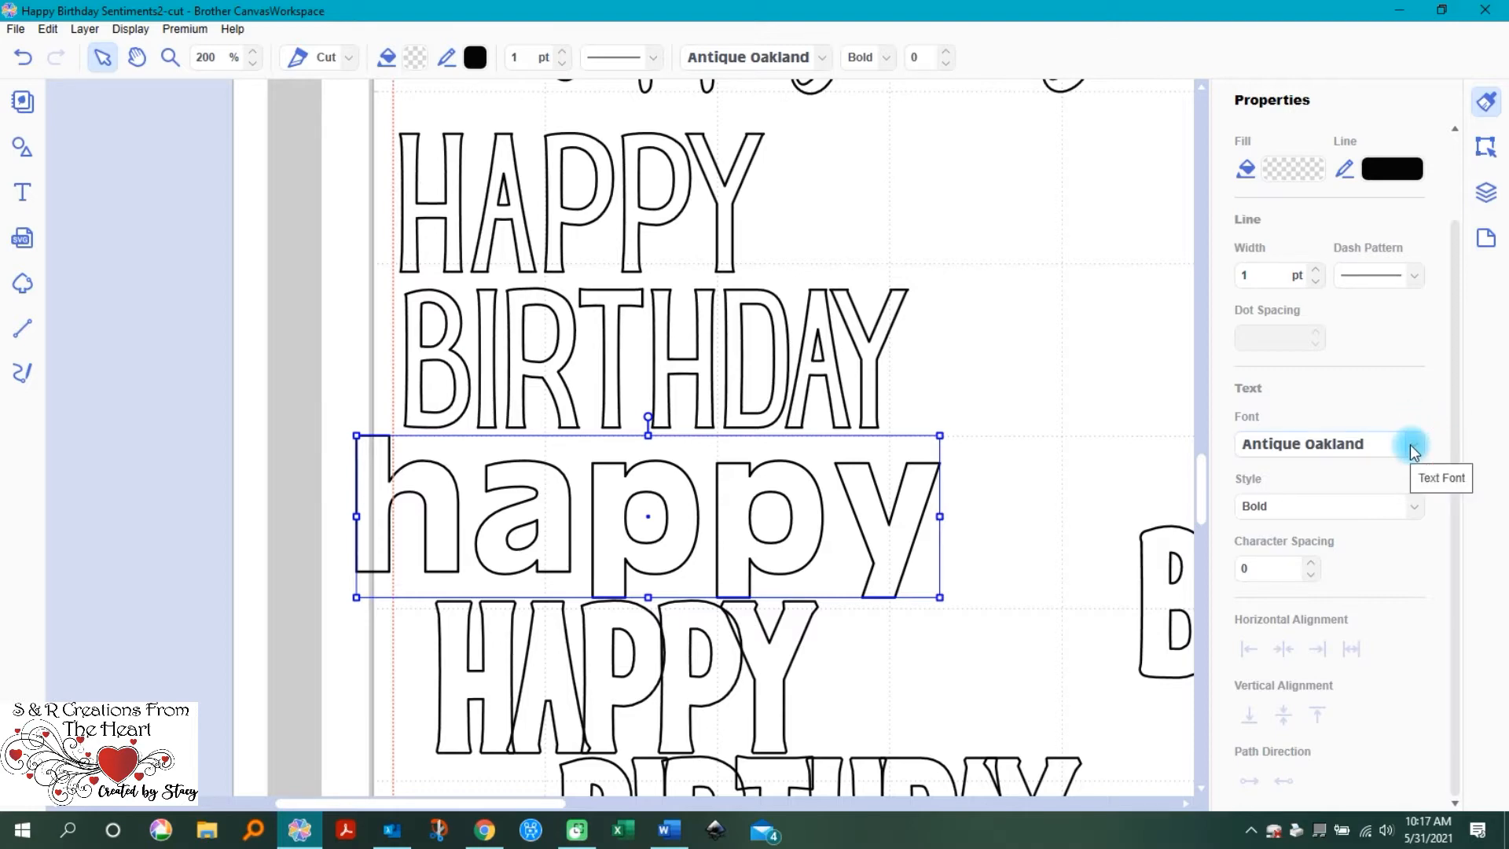
# Step: Browse the fonts available for the new "happy" text down to those starting with Al, without choosing one
pyautogui.click(1412, 446)
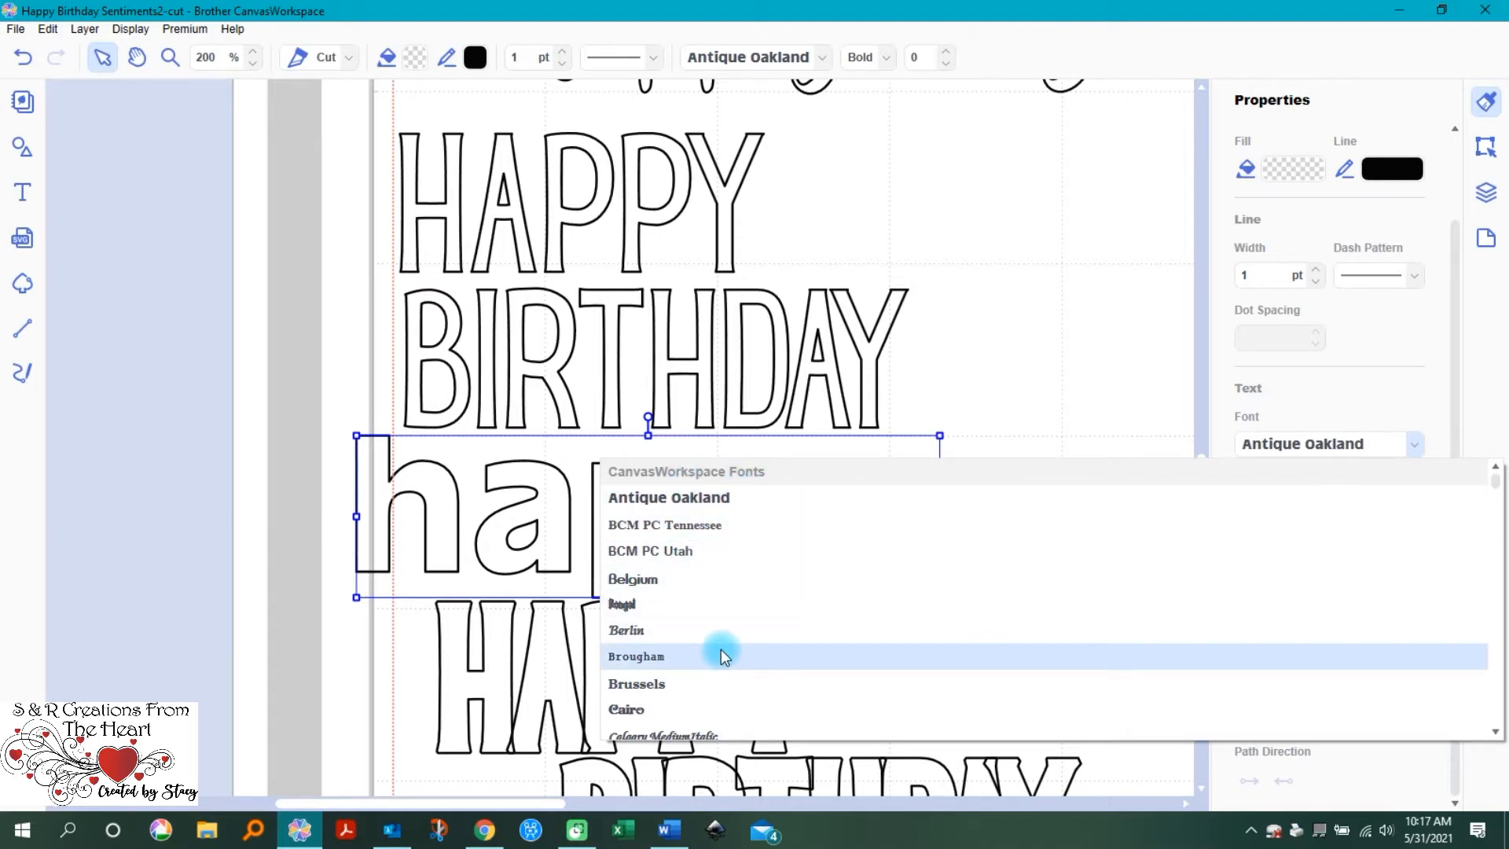
pyautogui.scroll(-10, 720, 650)
pyautogui.scroll(-4, 720, 649)
pyautogui.scroll(3, 721, 649)
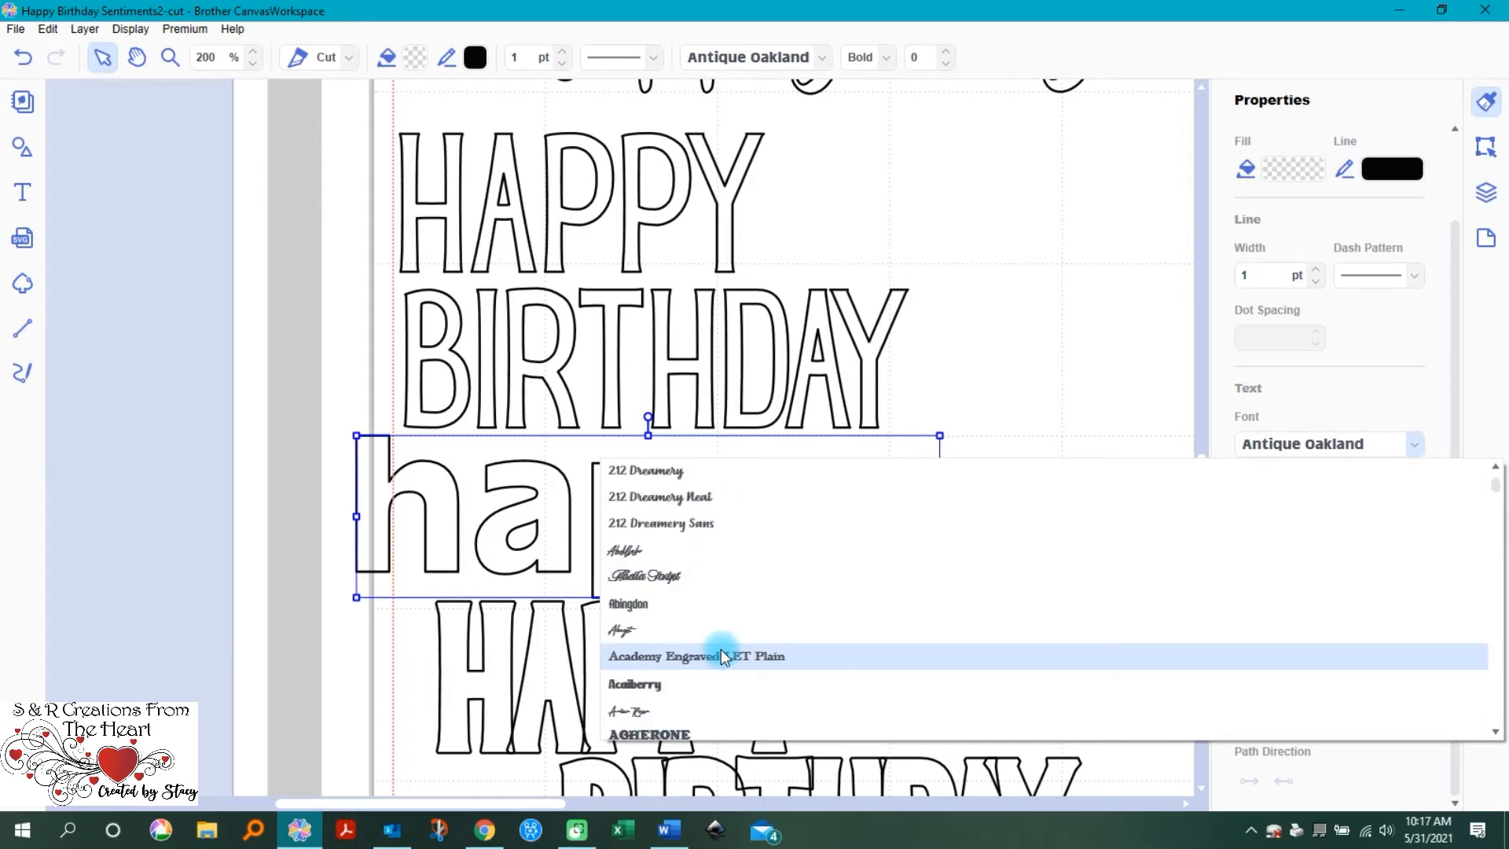
pyautogui.scroll(1, 720, 649)
pyautogui.scroll(1, 720, 649)
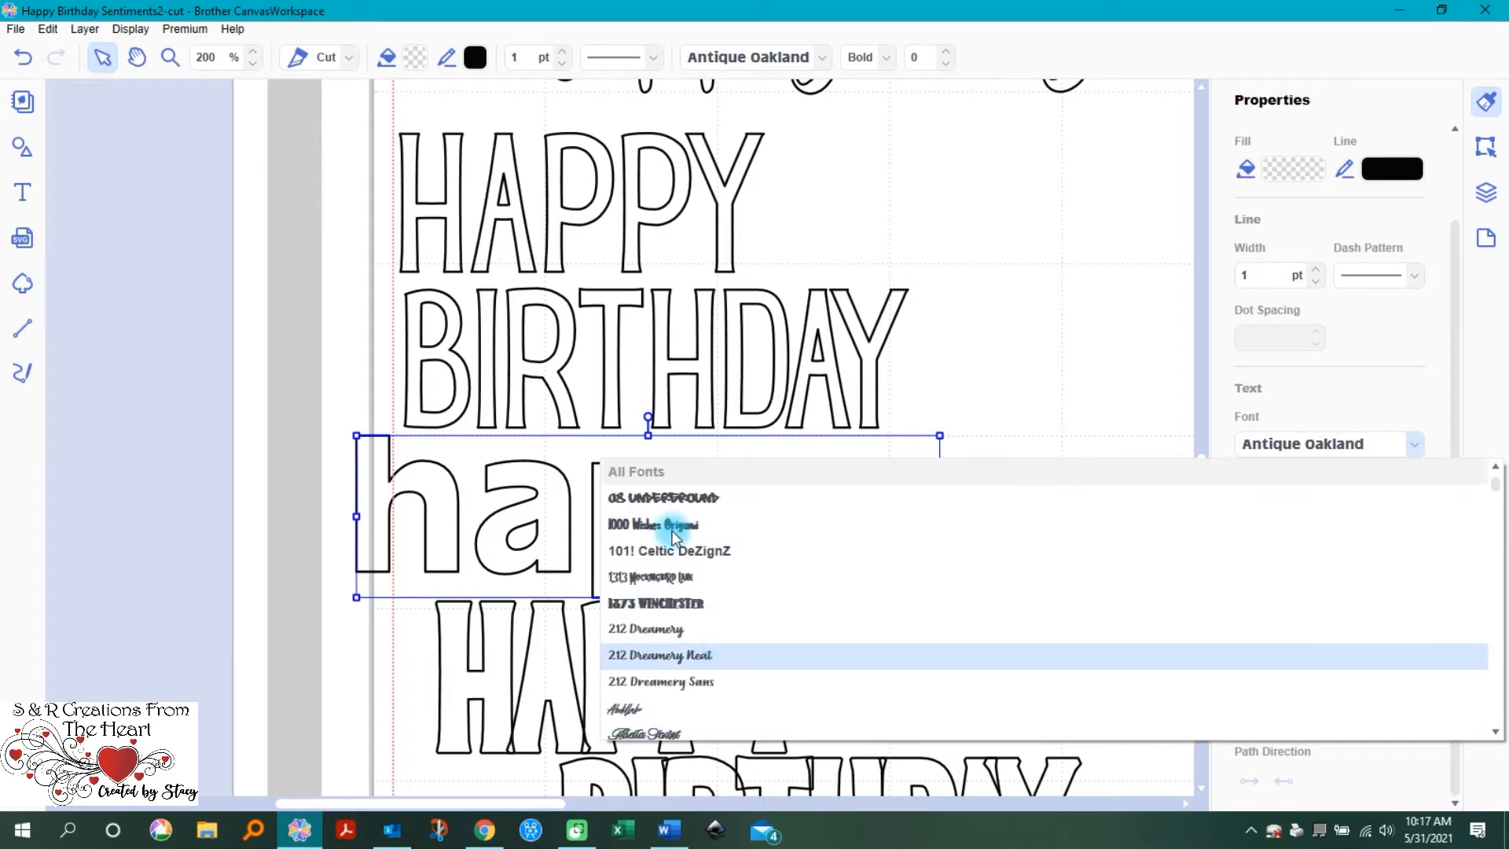
pyautogui.scroll(1, 707, 543)
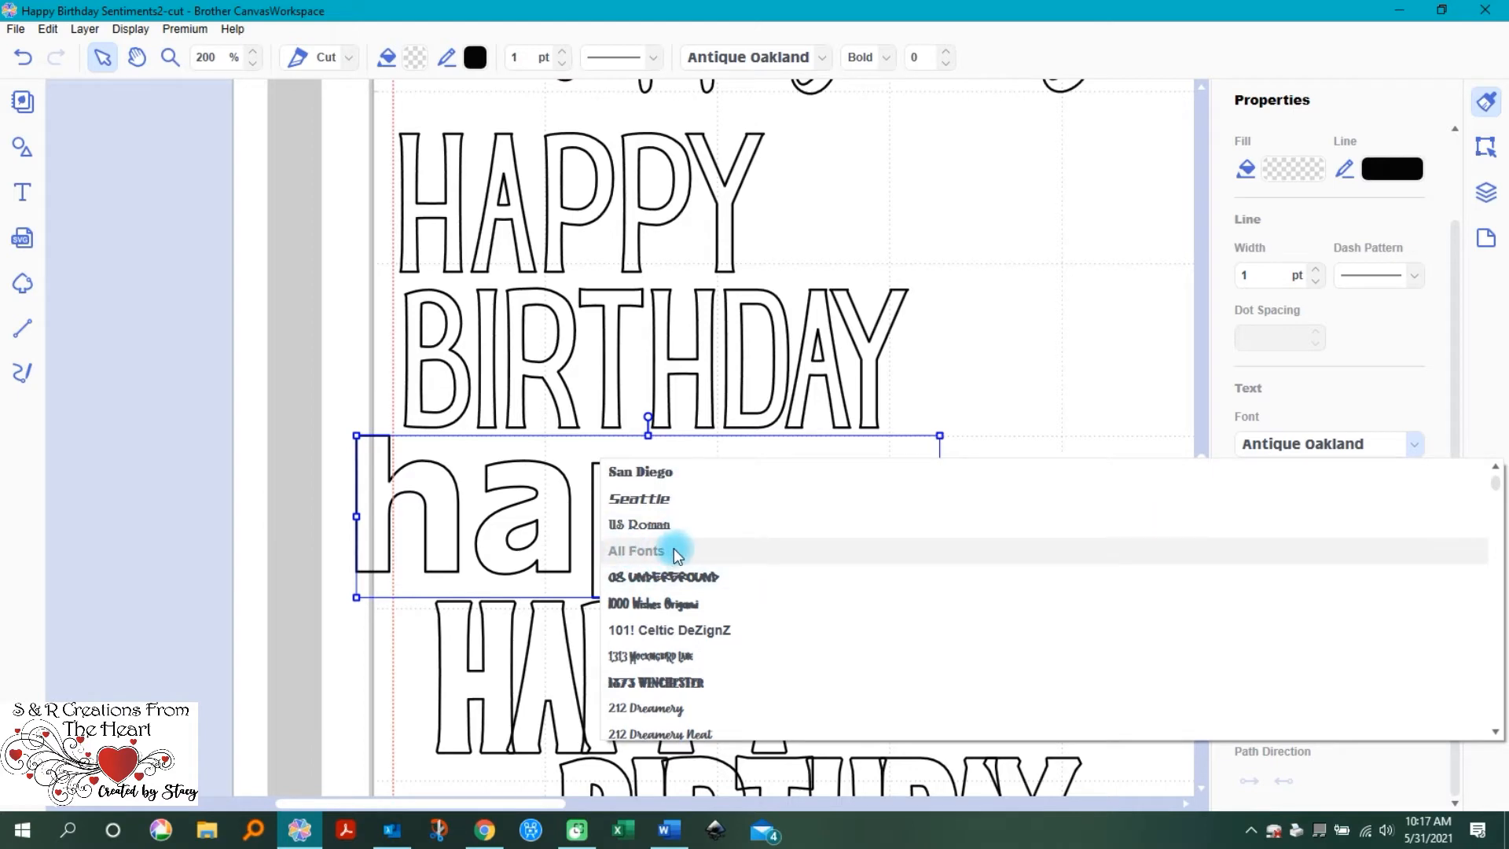
pyautogui.scroll(-5, 720, 601)
pyautogui.scroll(-6, 722, 603)
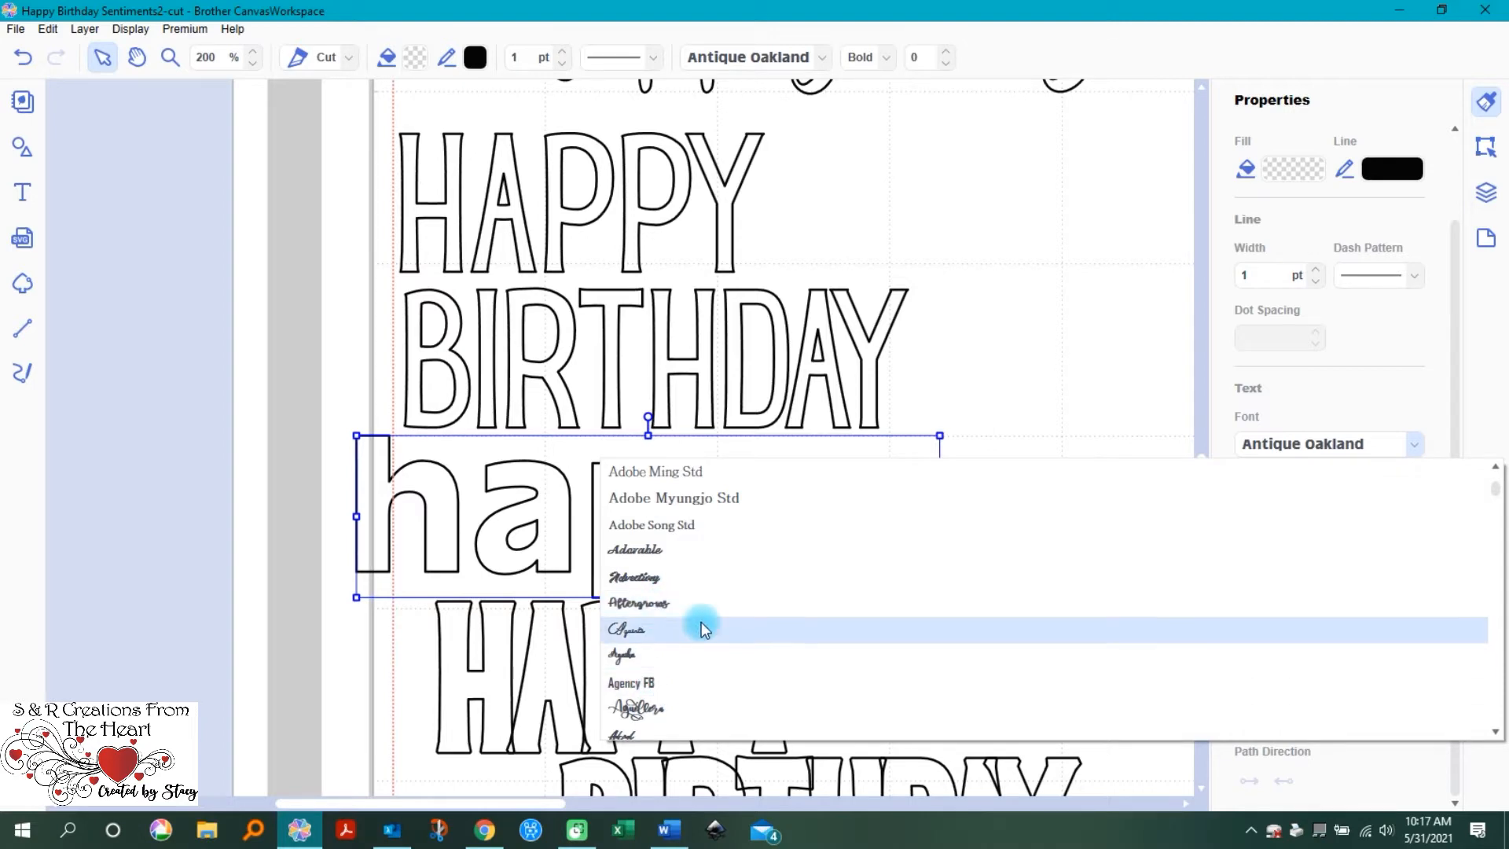
pyautogui.scroll(-5, 696, 607)
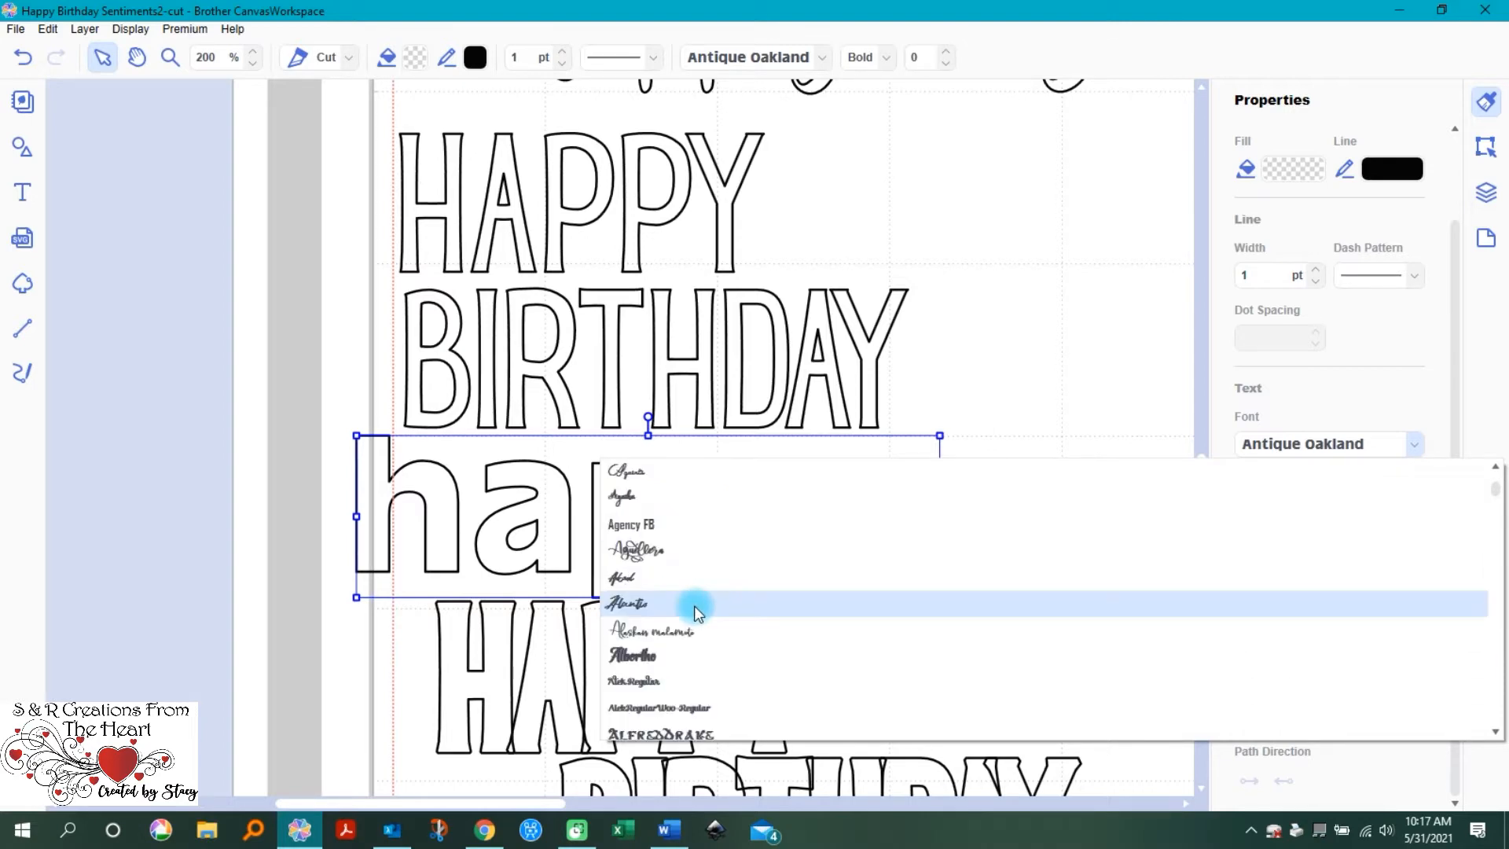
pyautogui.scroll(-1, 742, 605)
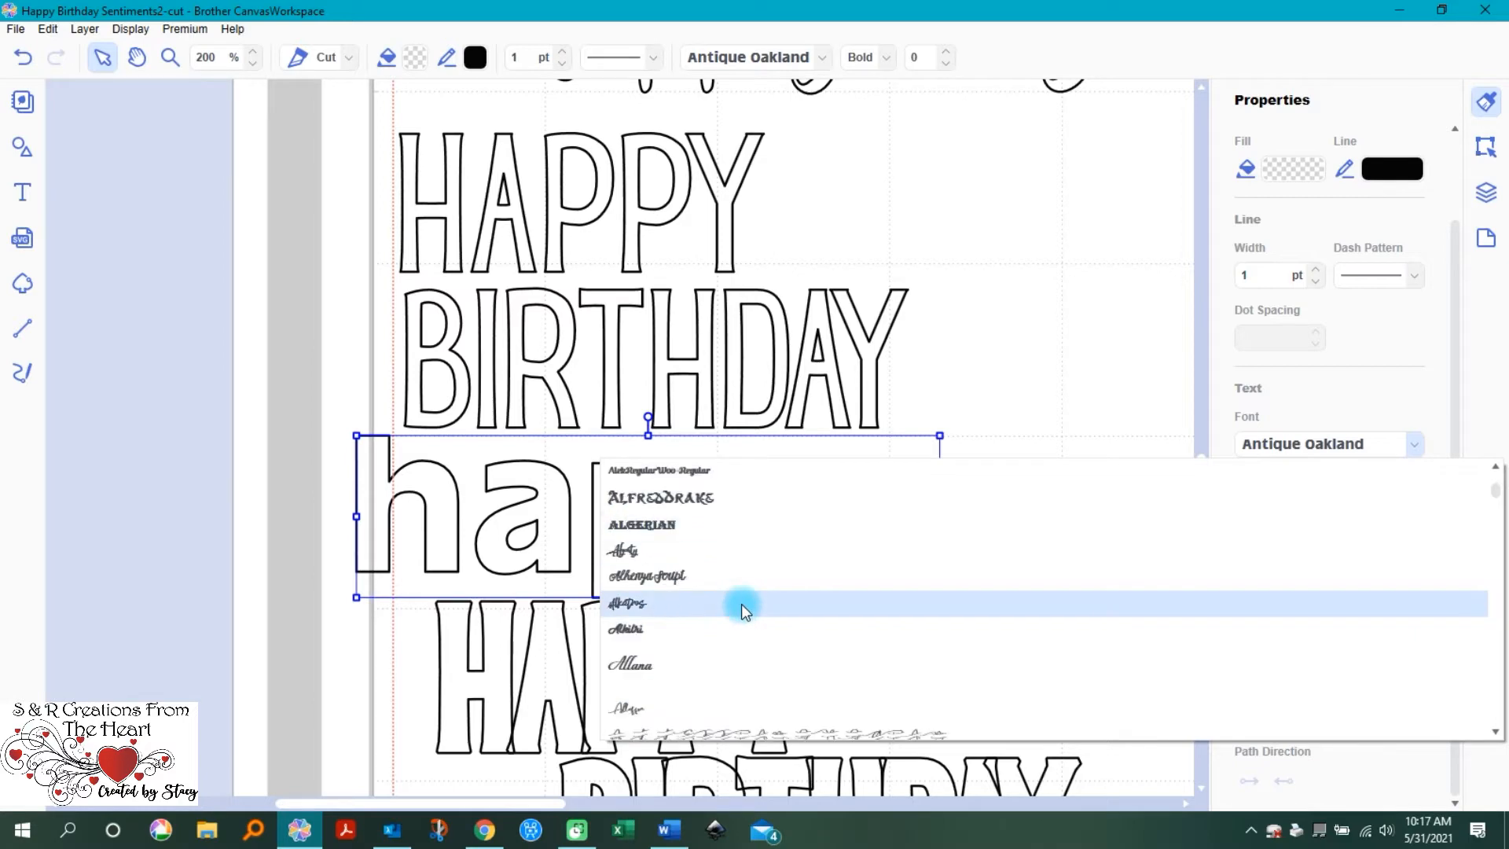
pyautogui.scroll(-2, 719, 606)
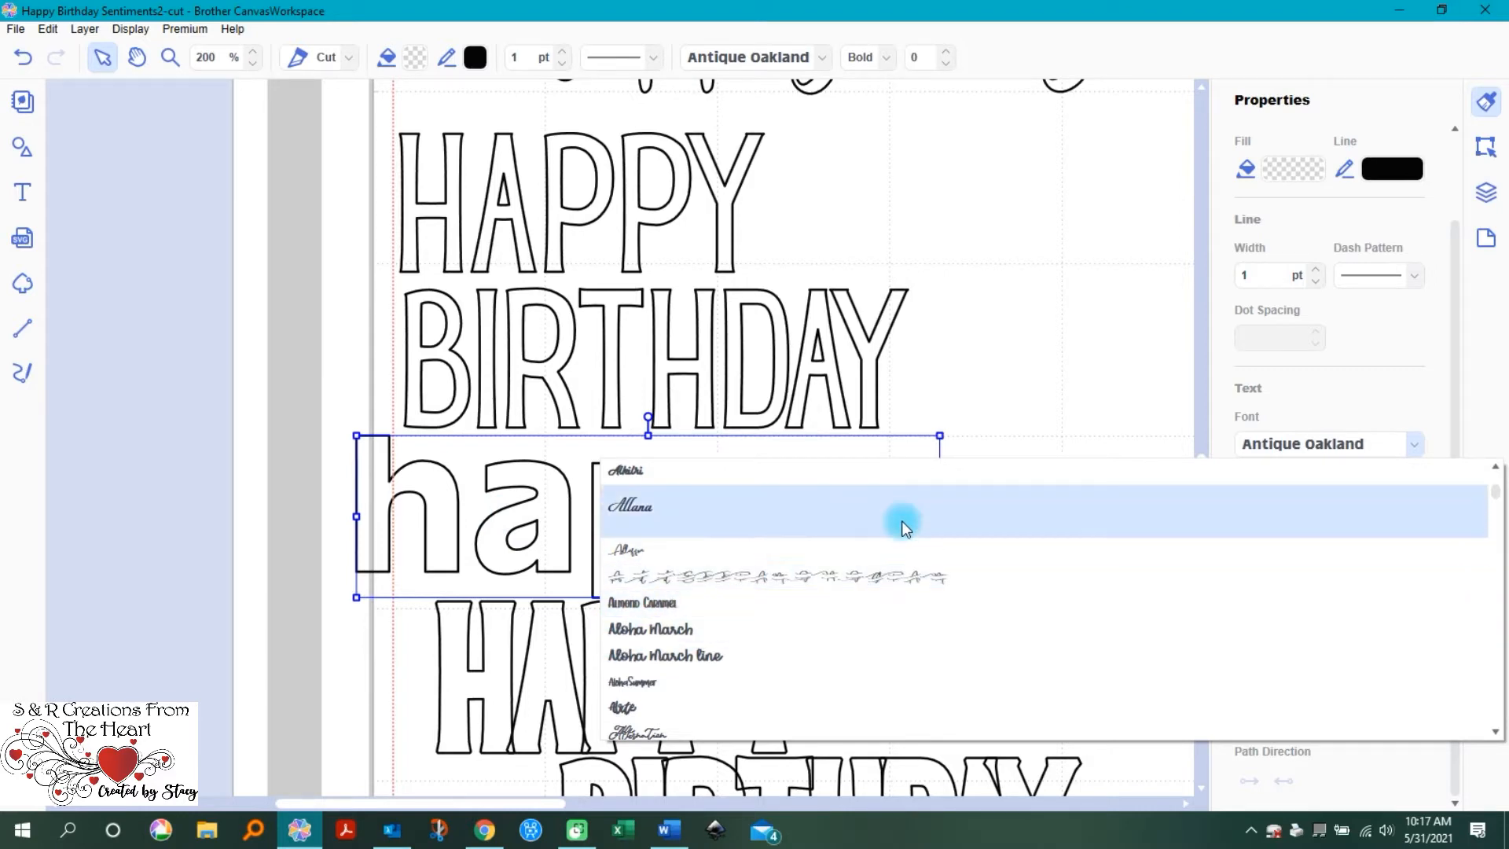
pyautogui.click(418, 475)
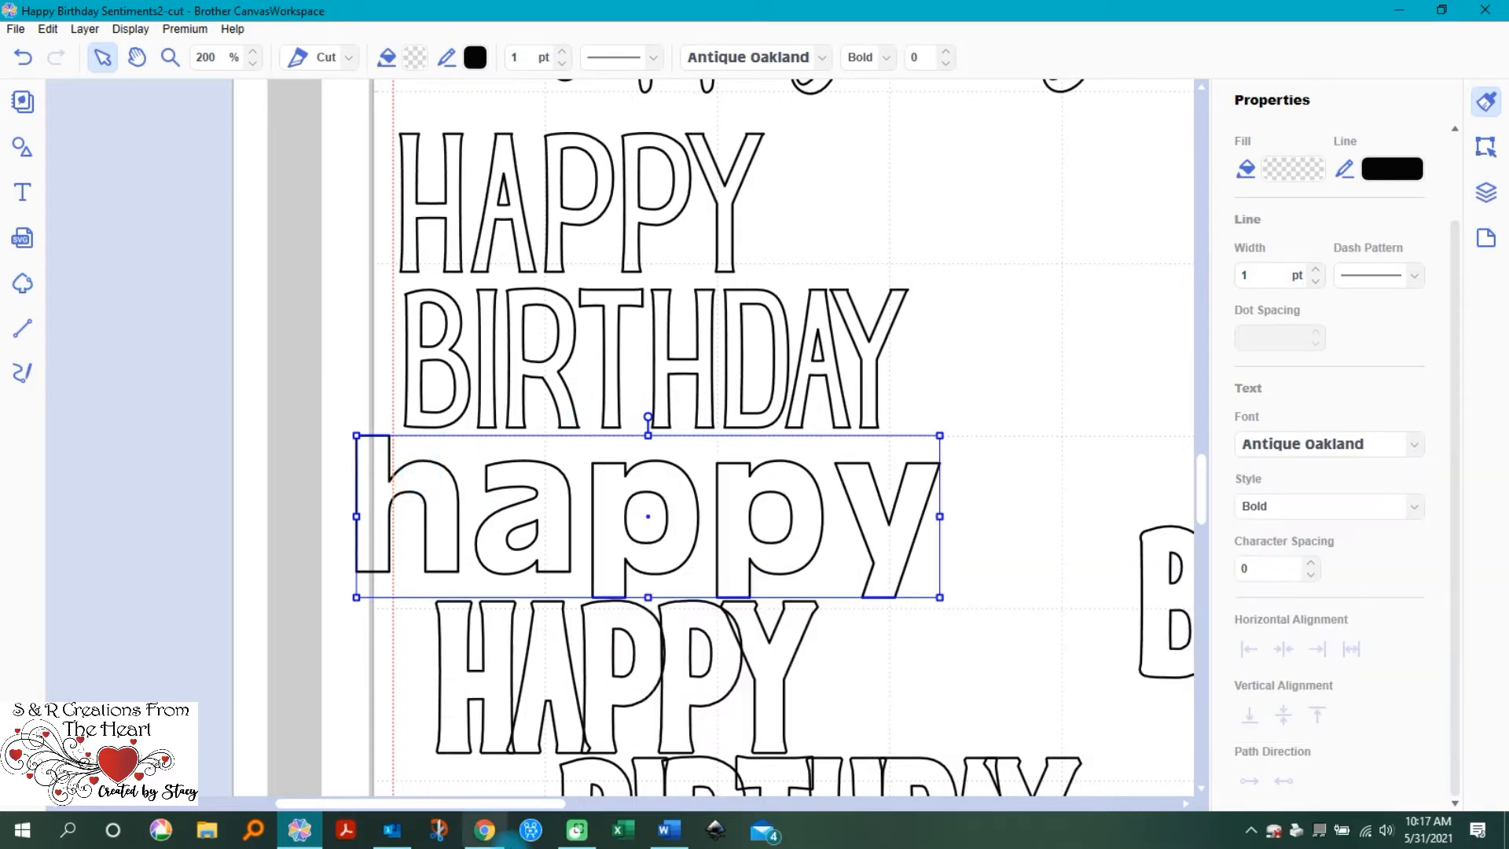
# Step: Find the built-in Windows Character Map app and open it
pyautogui.click(371, 805)
pyautogui.moveTo(388, 843)
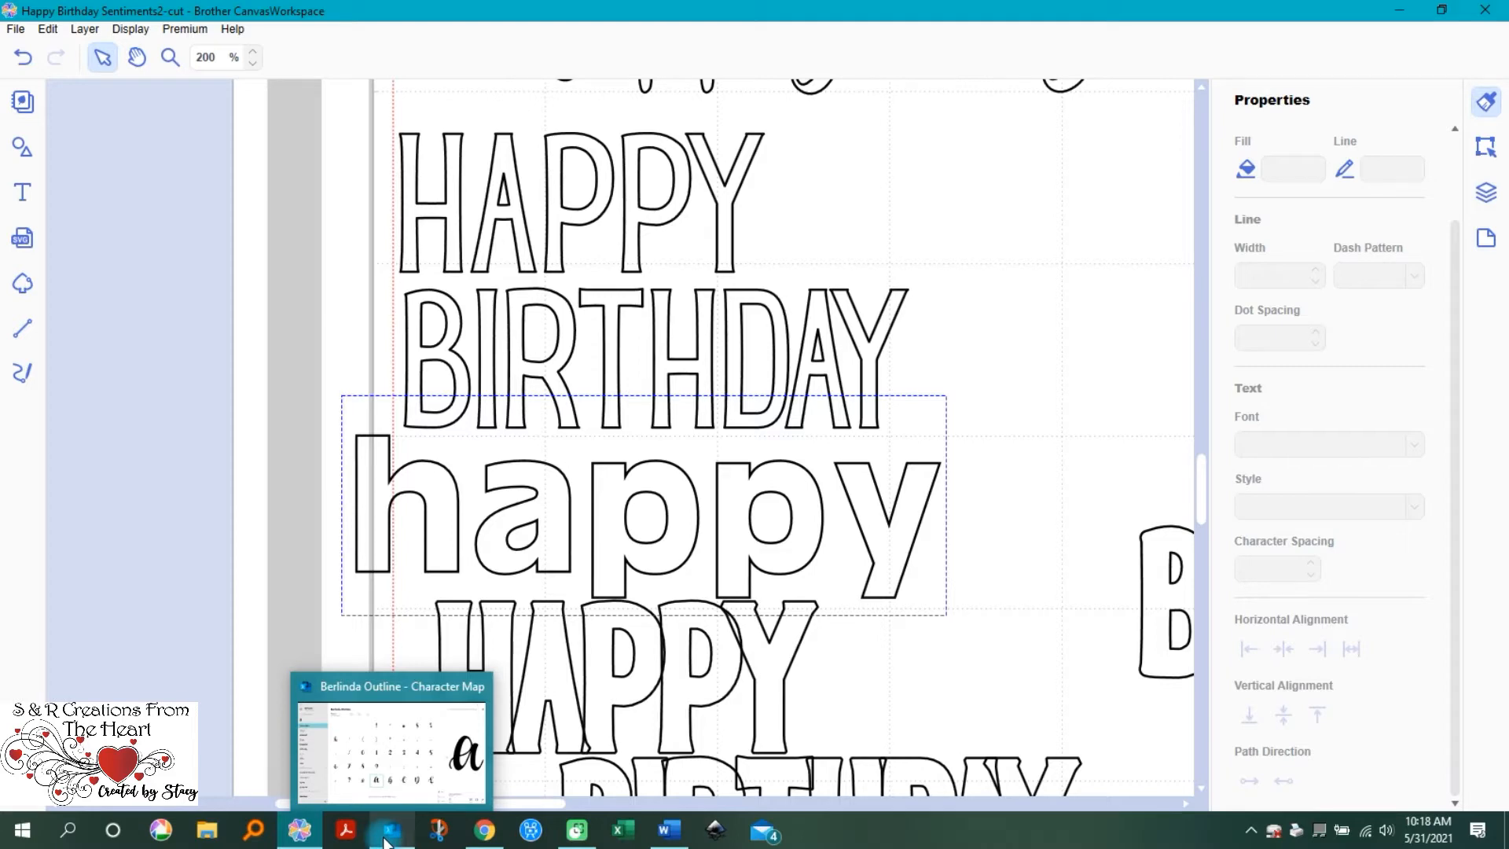
pyautogui.click(17, 834)
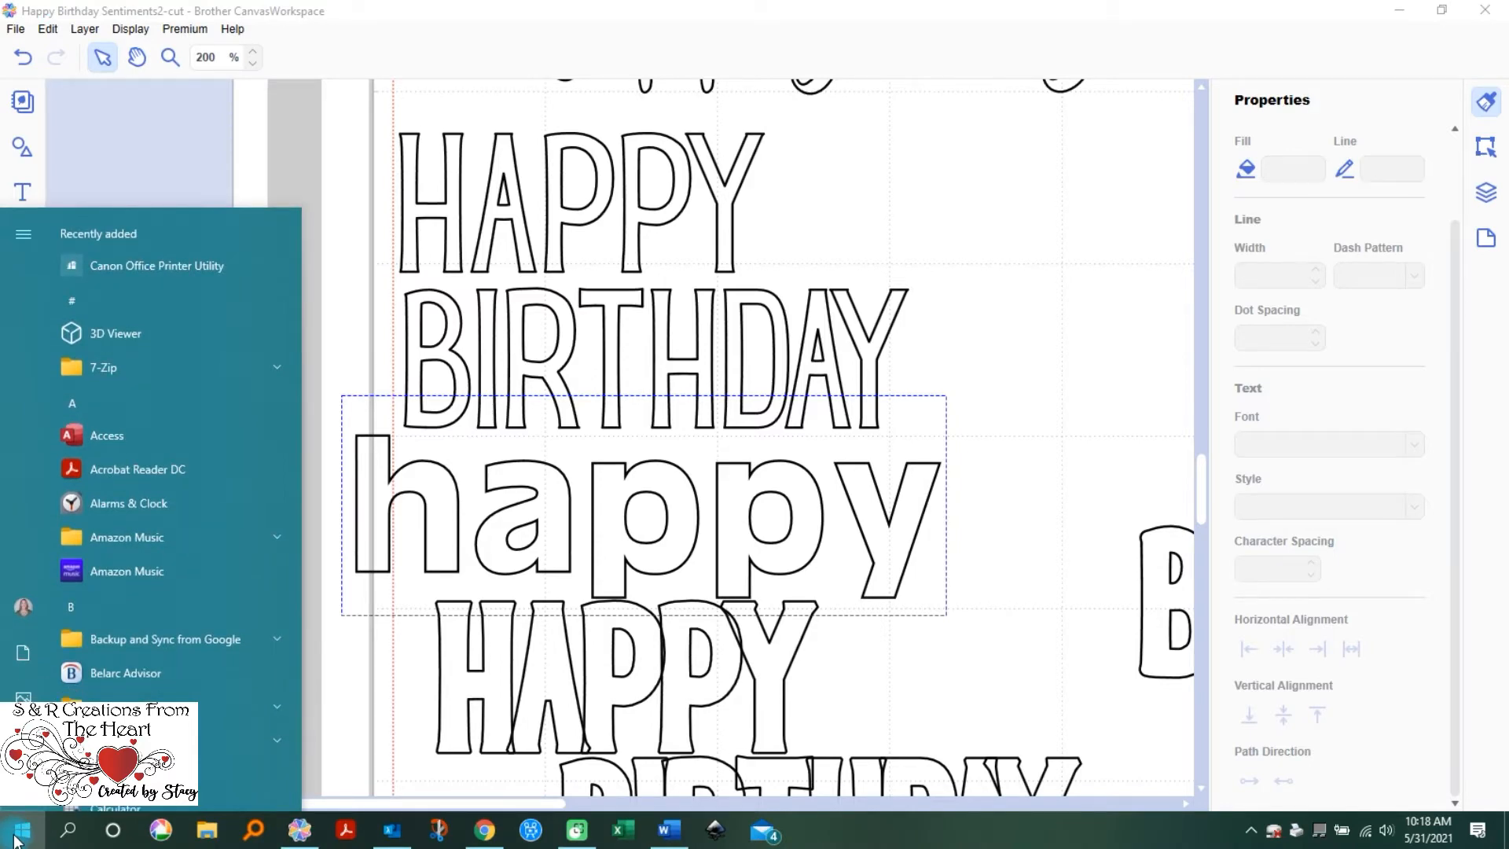
pyautogui.write('charac')
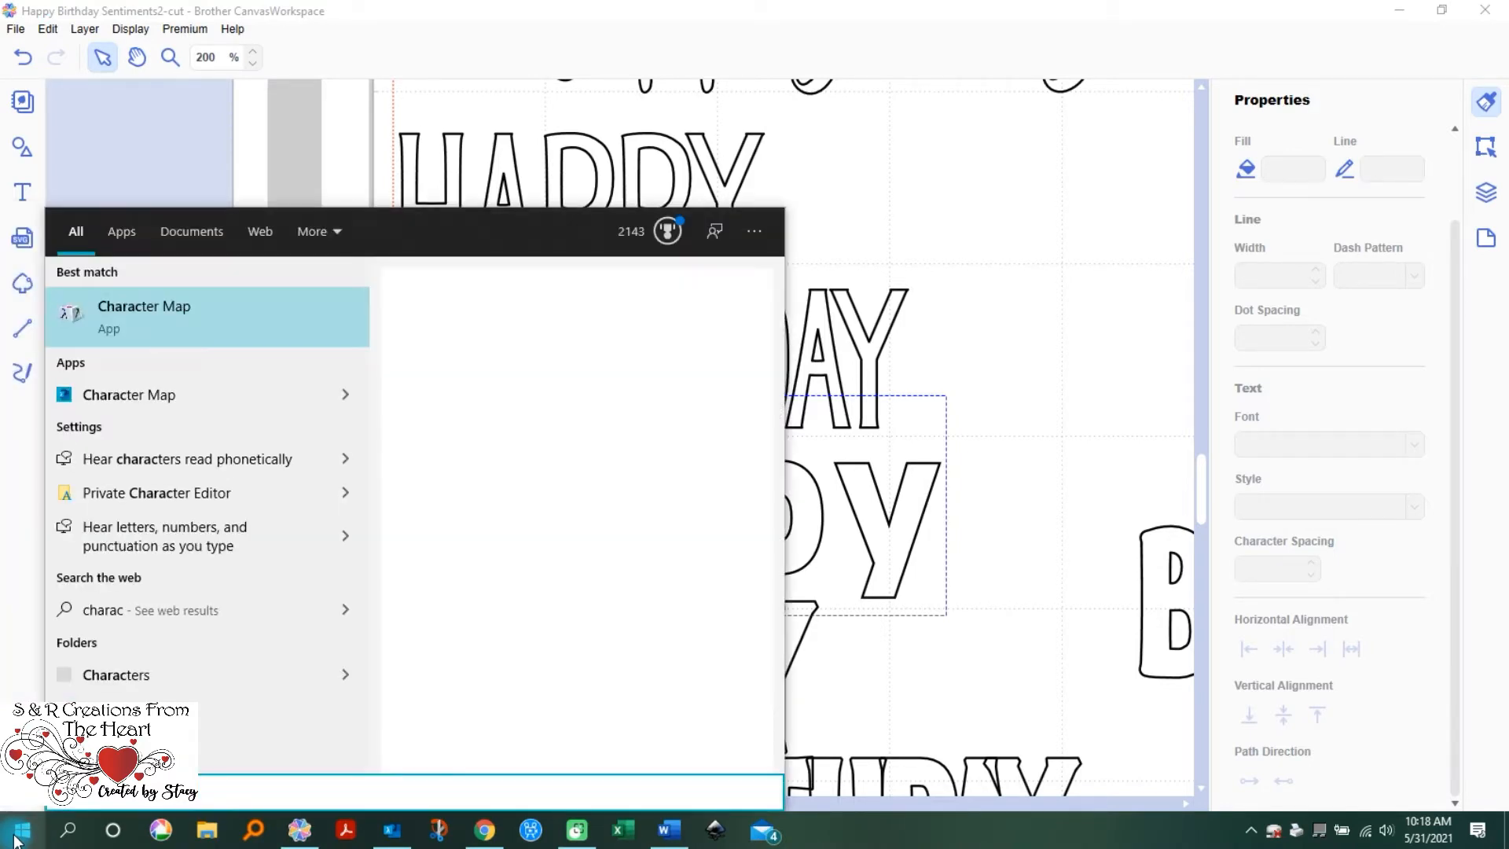
pyautogui.write('y')
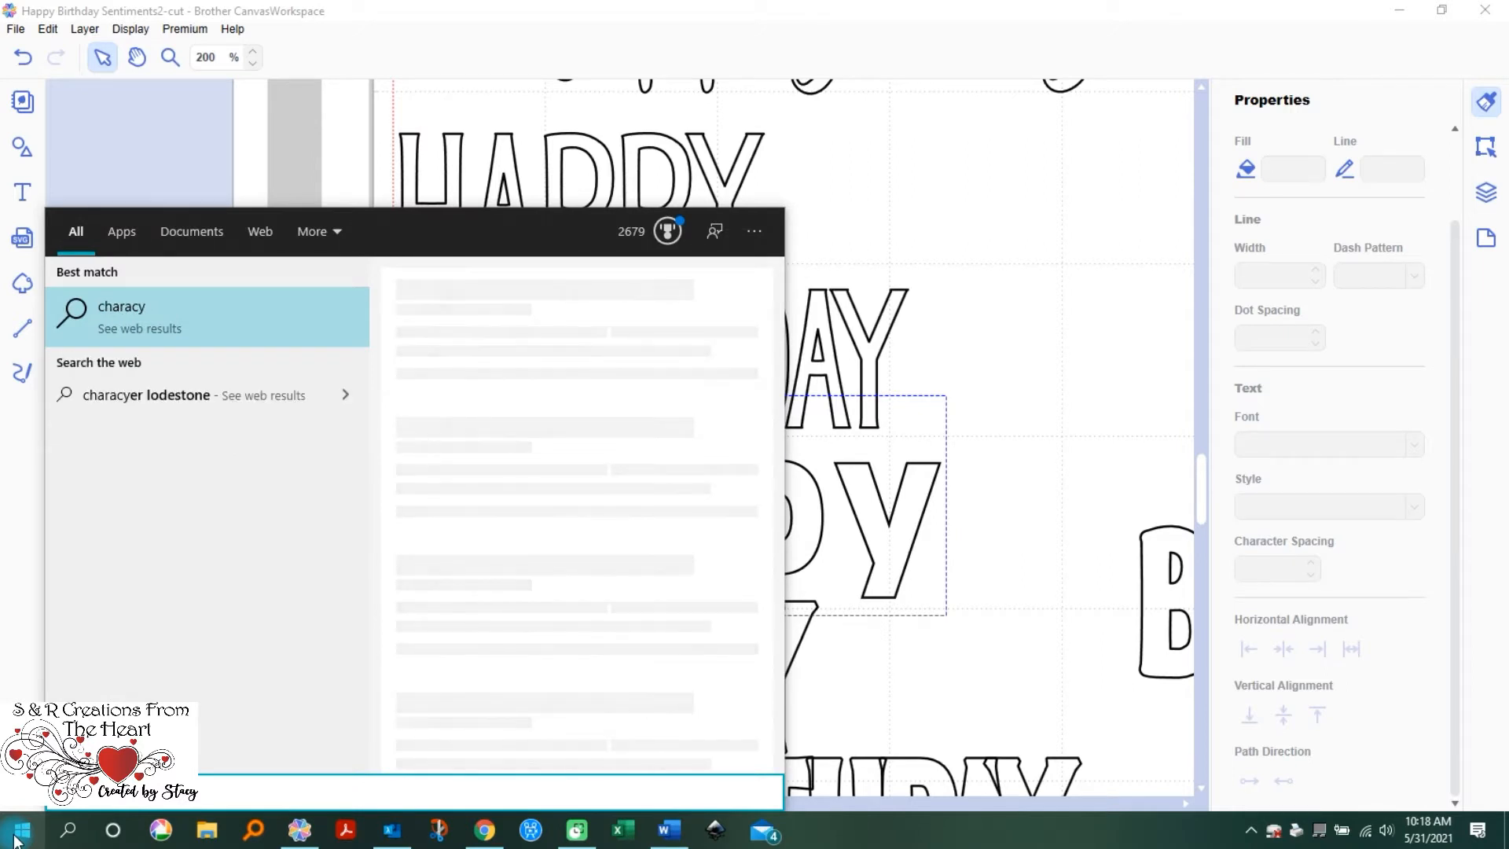
pyautogui.press('BackSpace')
pyautogui.write('t')
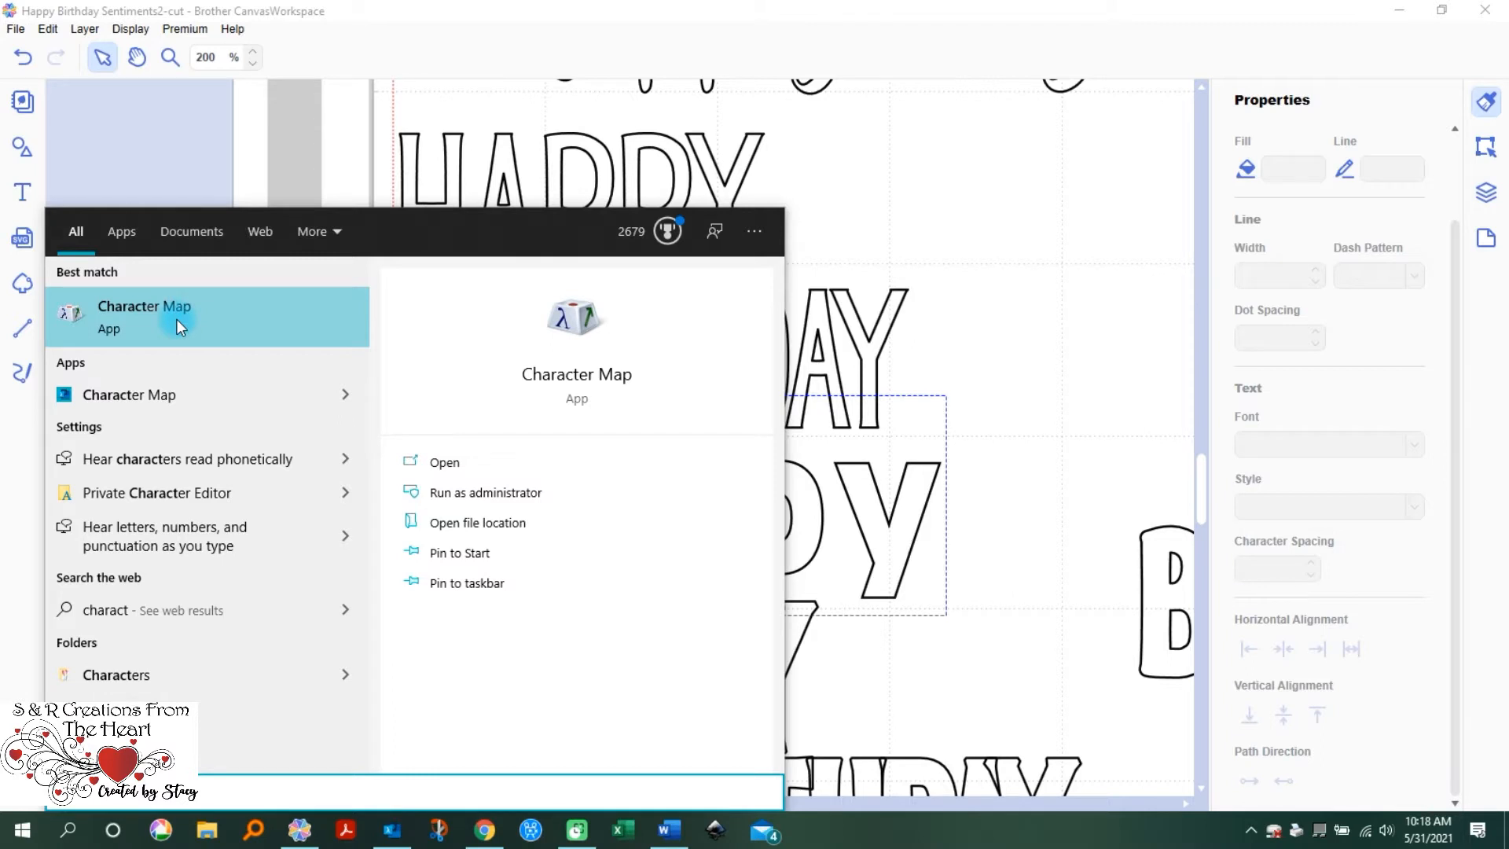
pyautogui.click(148, 314)
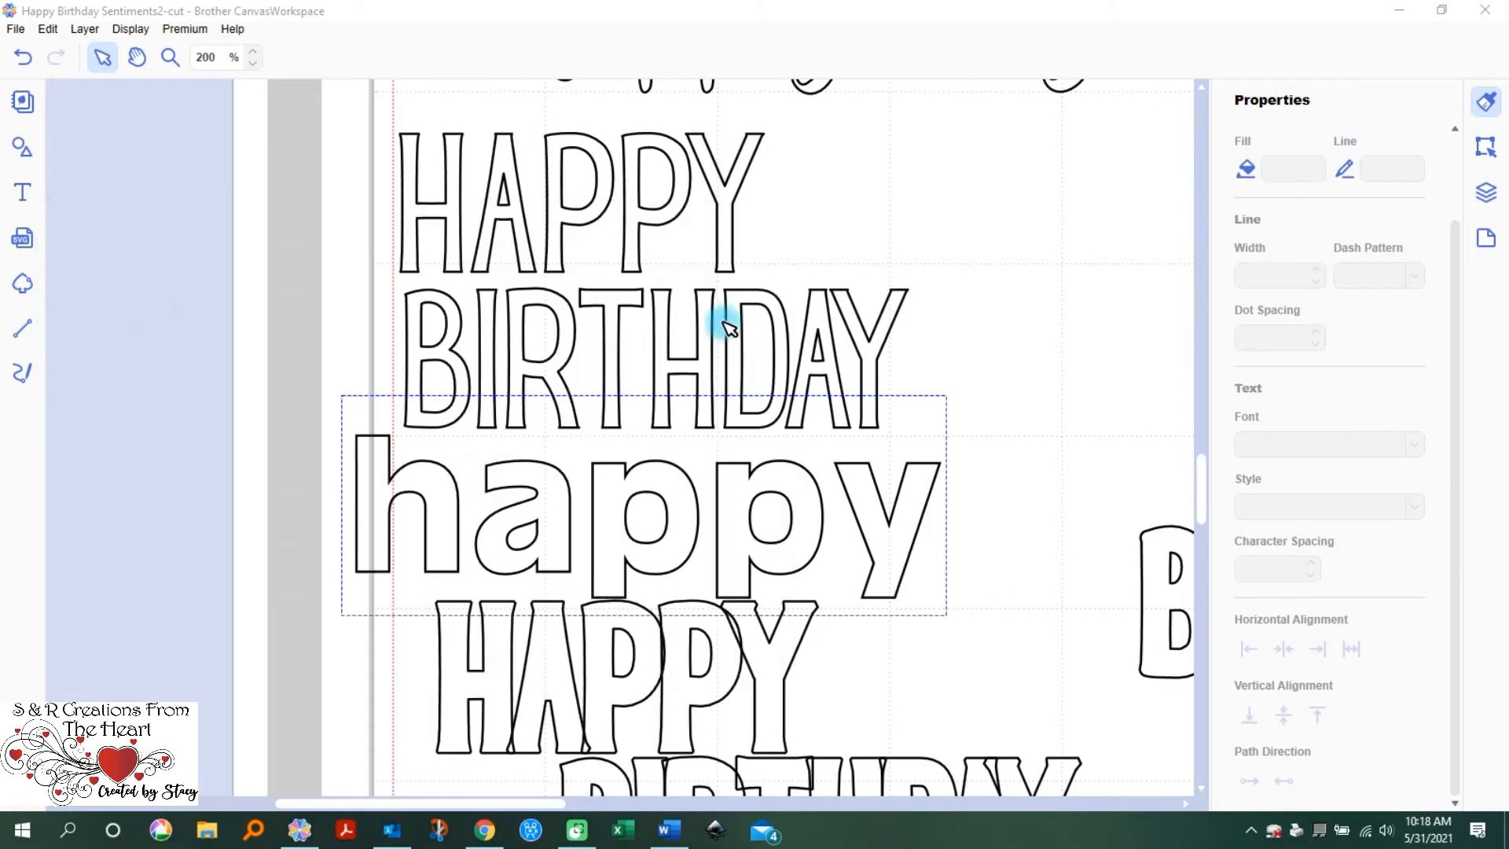
# Step: Examine the characters of the August Flower and Bajhera fonts in Character Map, and close the app
pyautogui.click(505, 101)
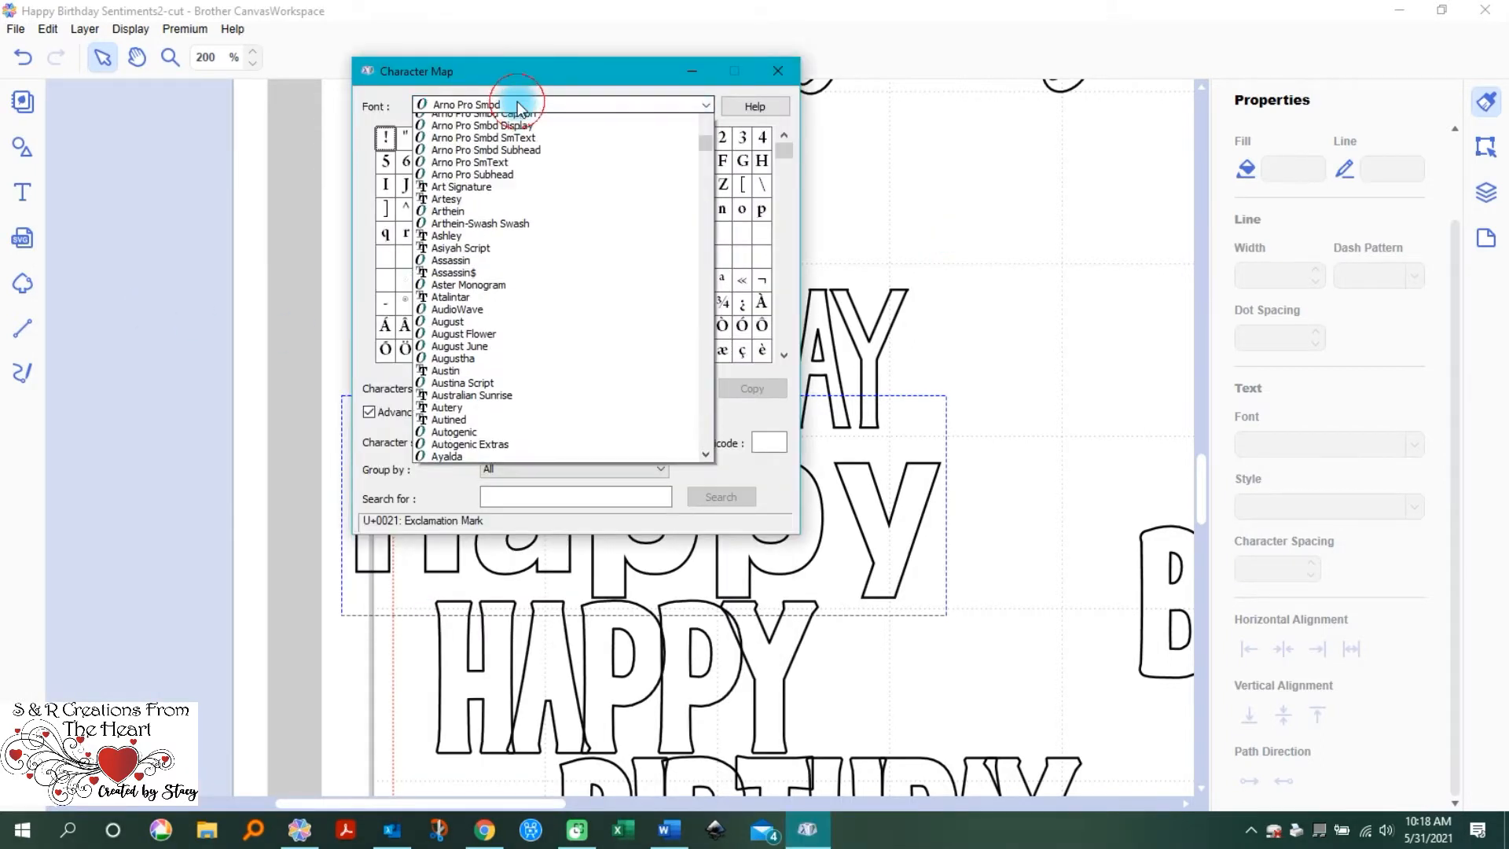
pyautogui.scroll(-1, 450, 402)
pyautogui.scroll(-3, 449, 400)
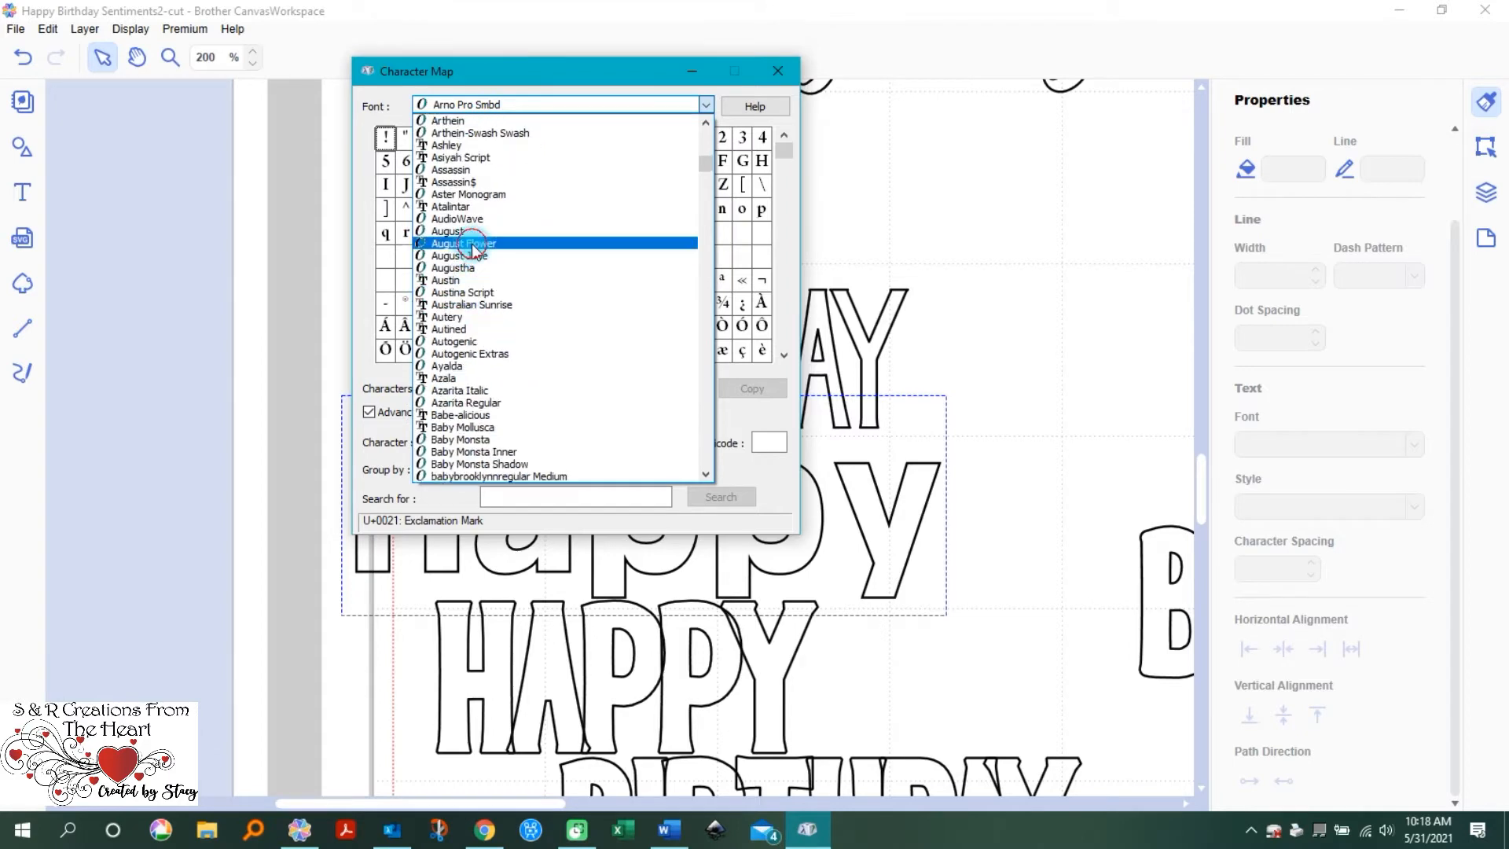
pyautogui.click(470, 243)
pyautogui.click(557, 109)
pyautogui.scroll(-5, 499, 393)
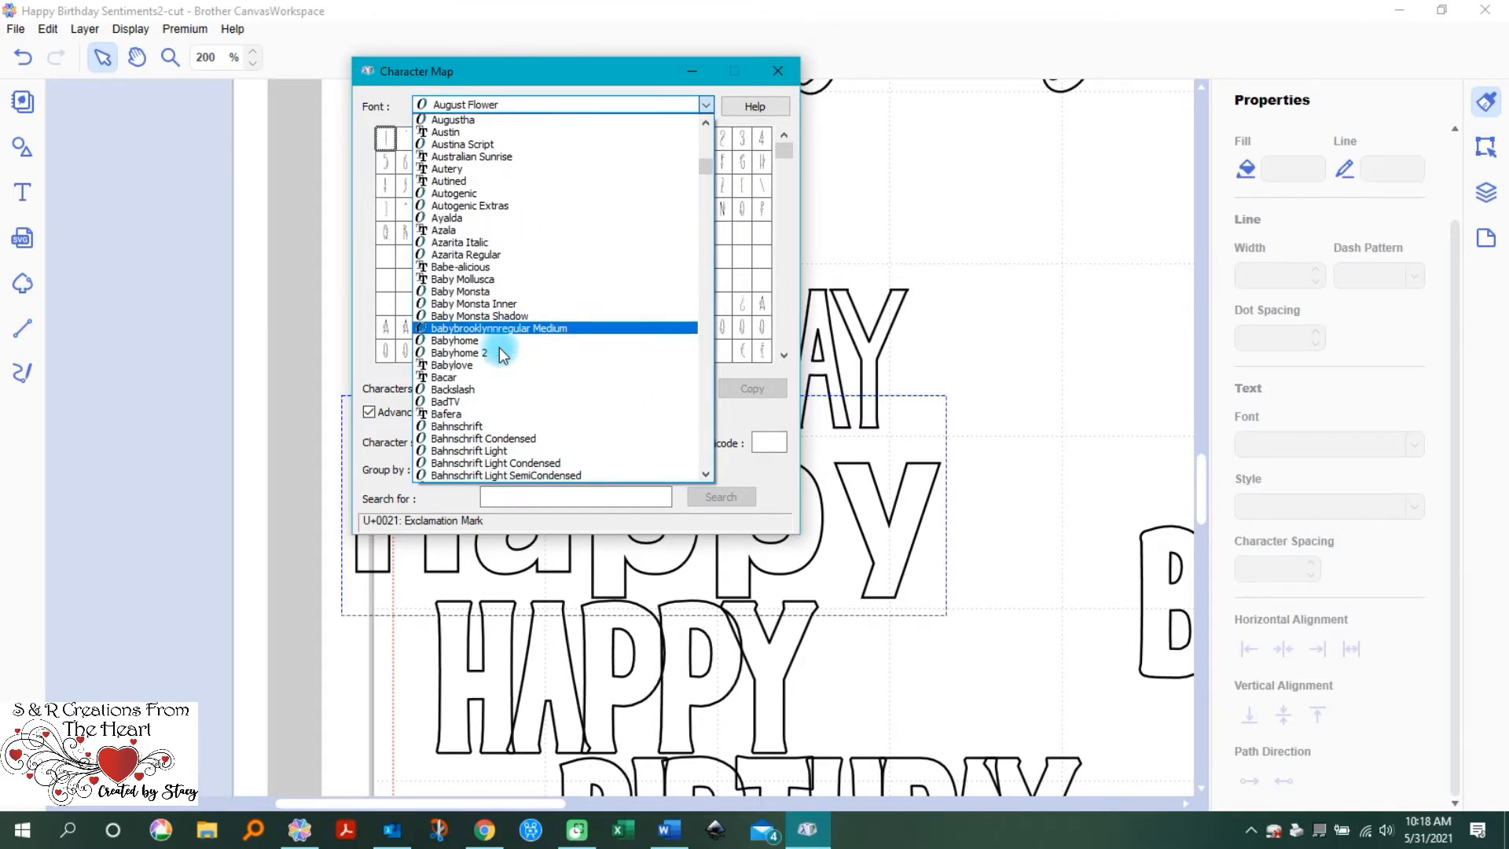
pyautogui.click(492, 344)
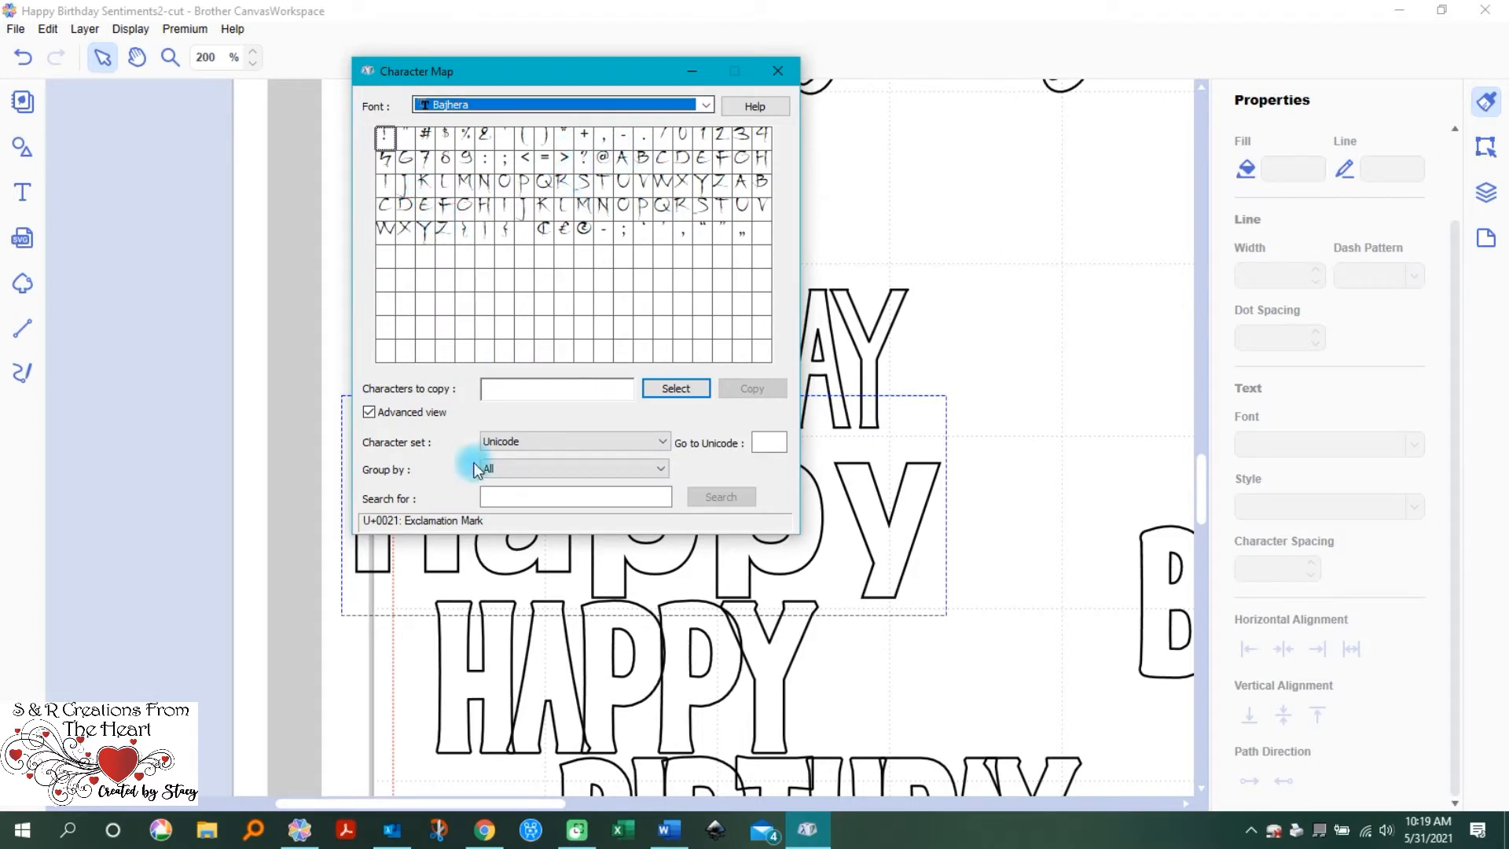
pyautogui.click(496, 391)
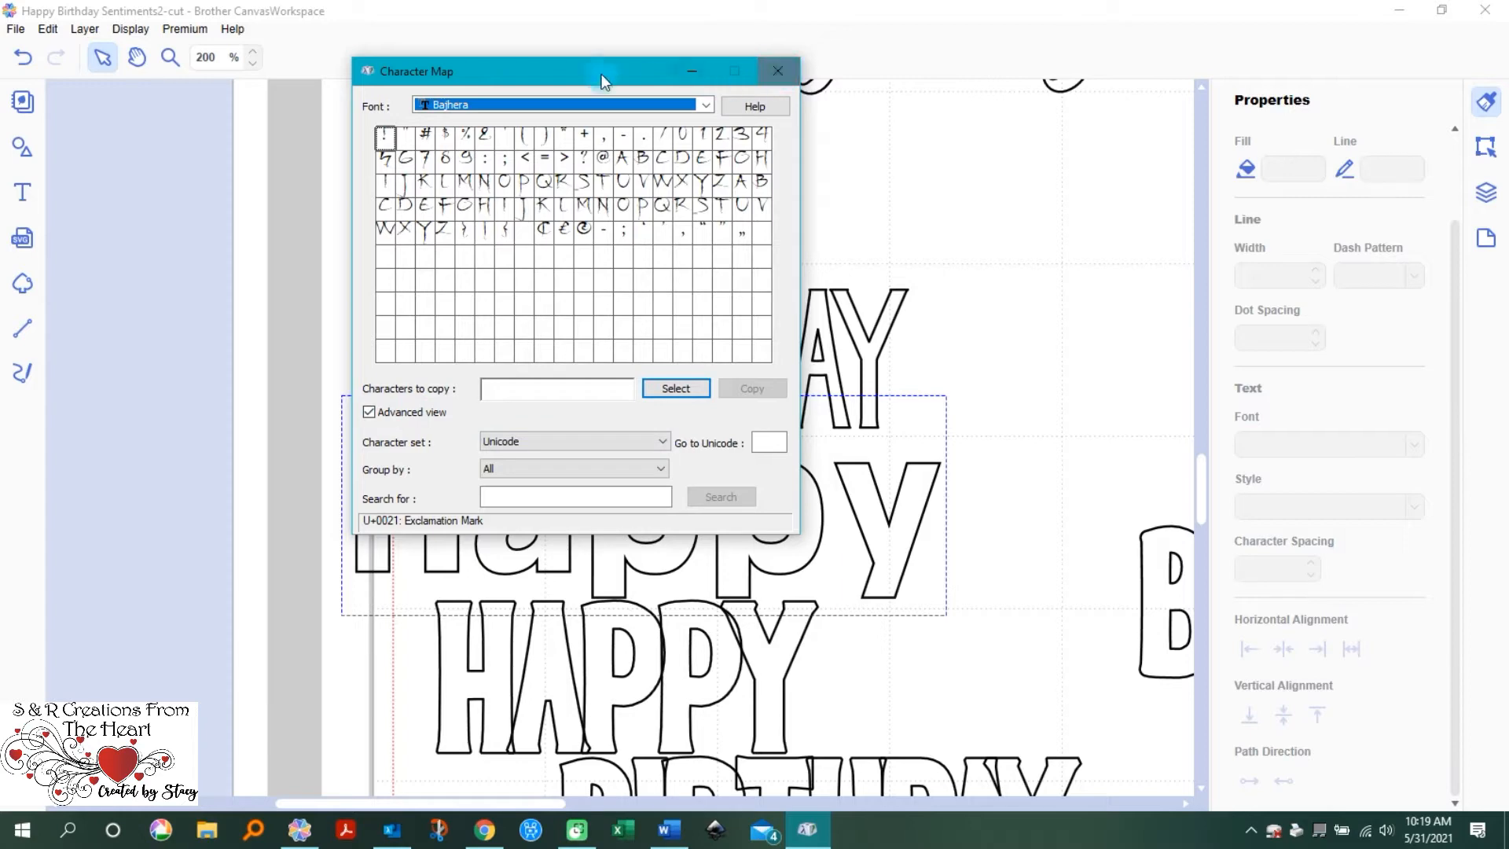
pyautogui.click(365, 66)
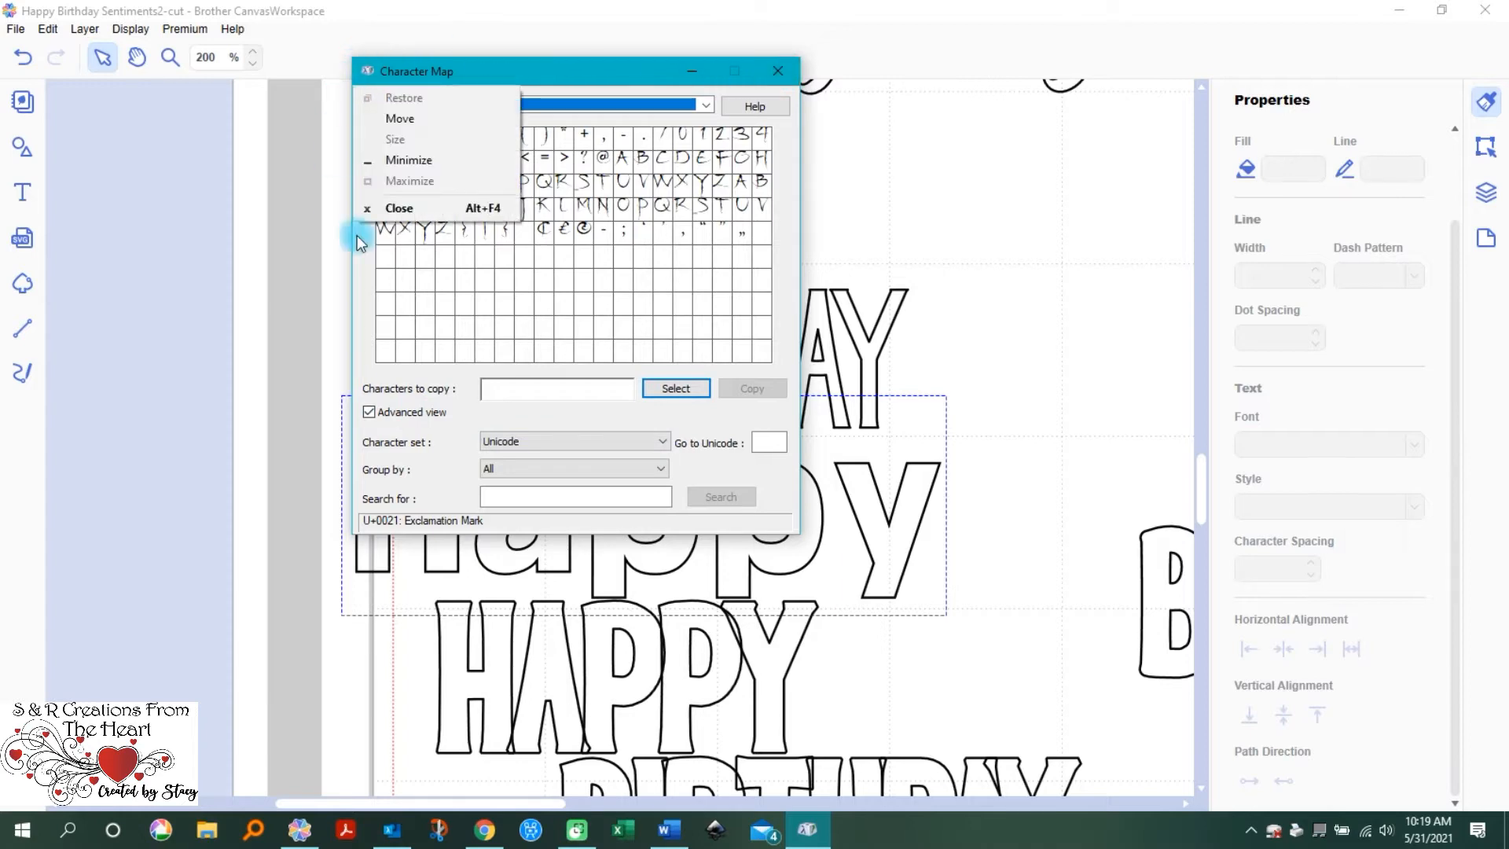
pyautogui.click(541, 64)
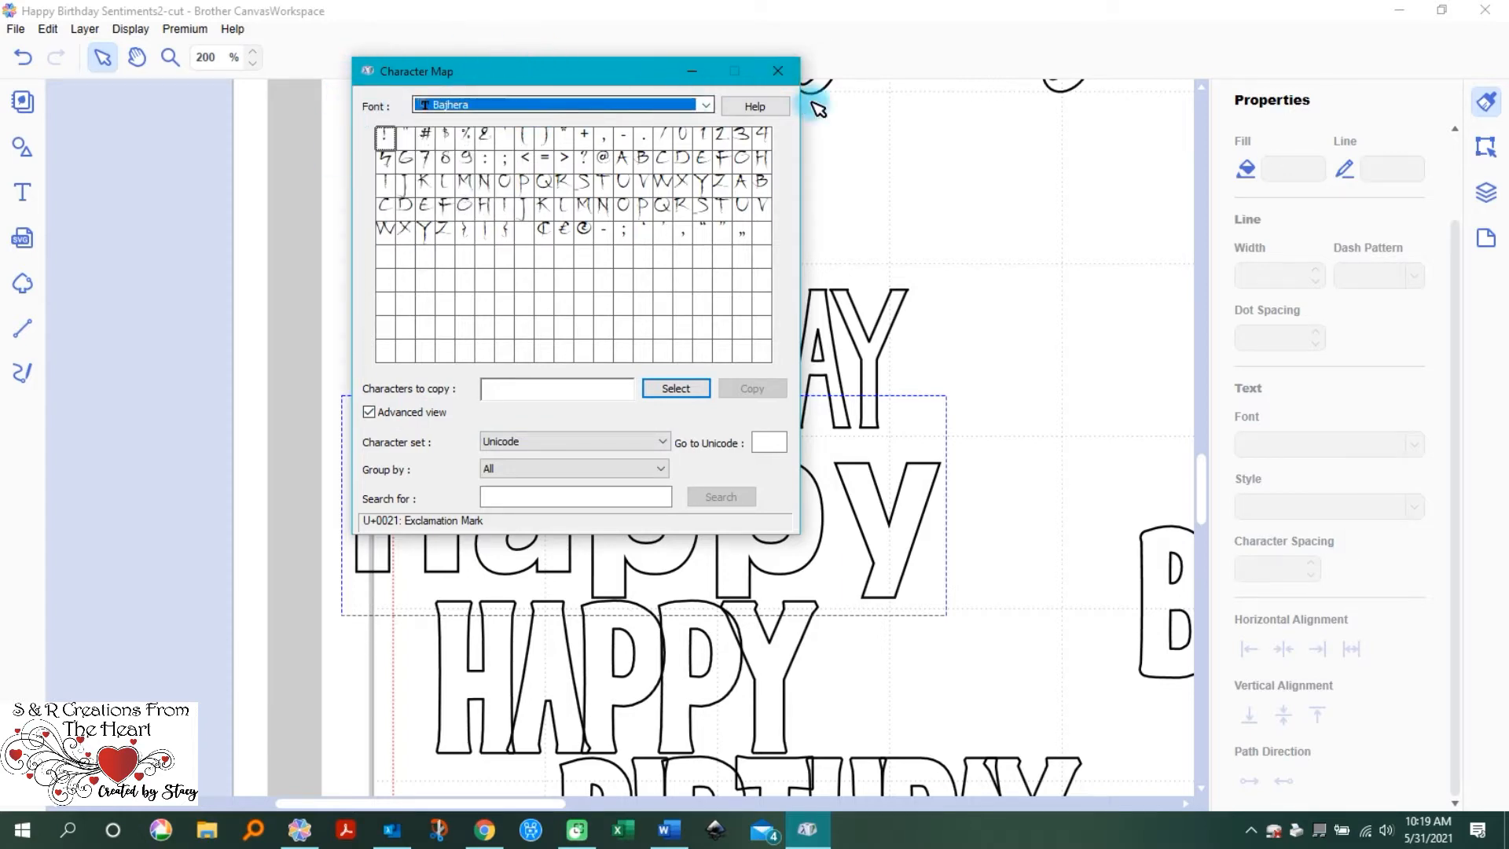
pyautogui.click(778, 71)
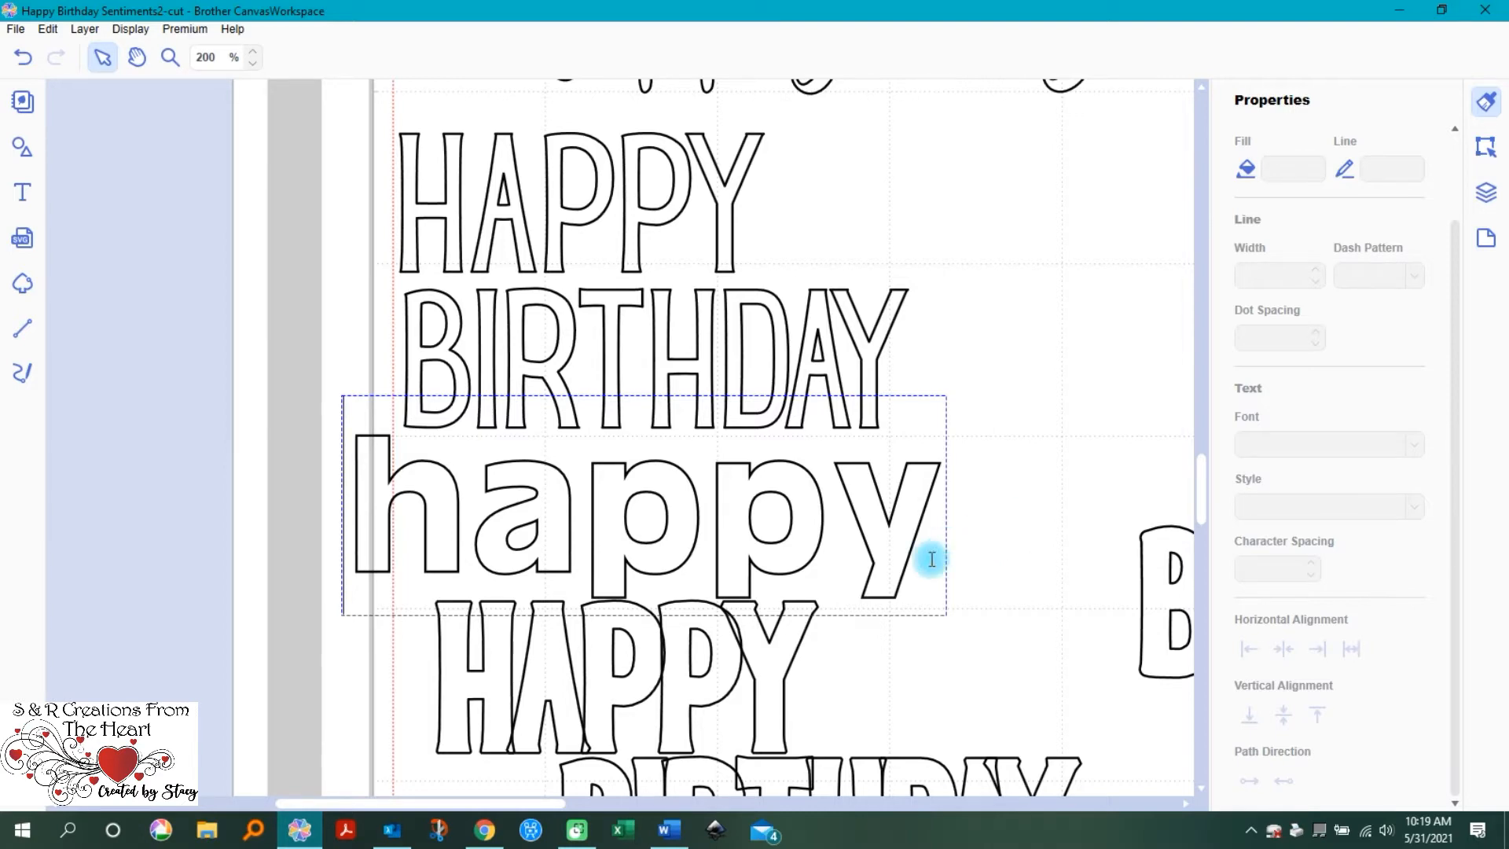
# Step: Switch to Chrome, search the web for "character map" and locate the Character Map UWP result from the Microsoft Store
pyautogui.click(485, 830)
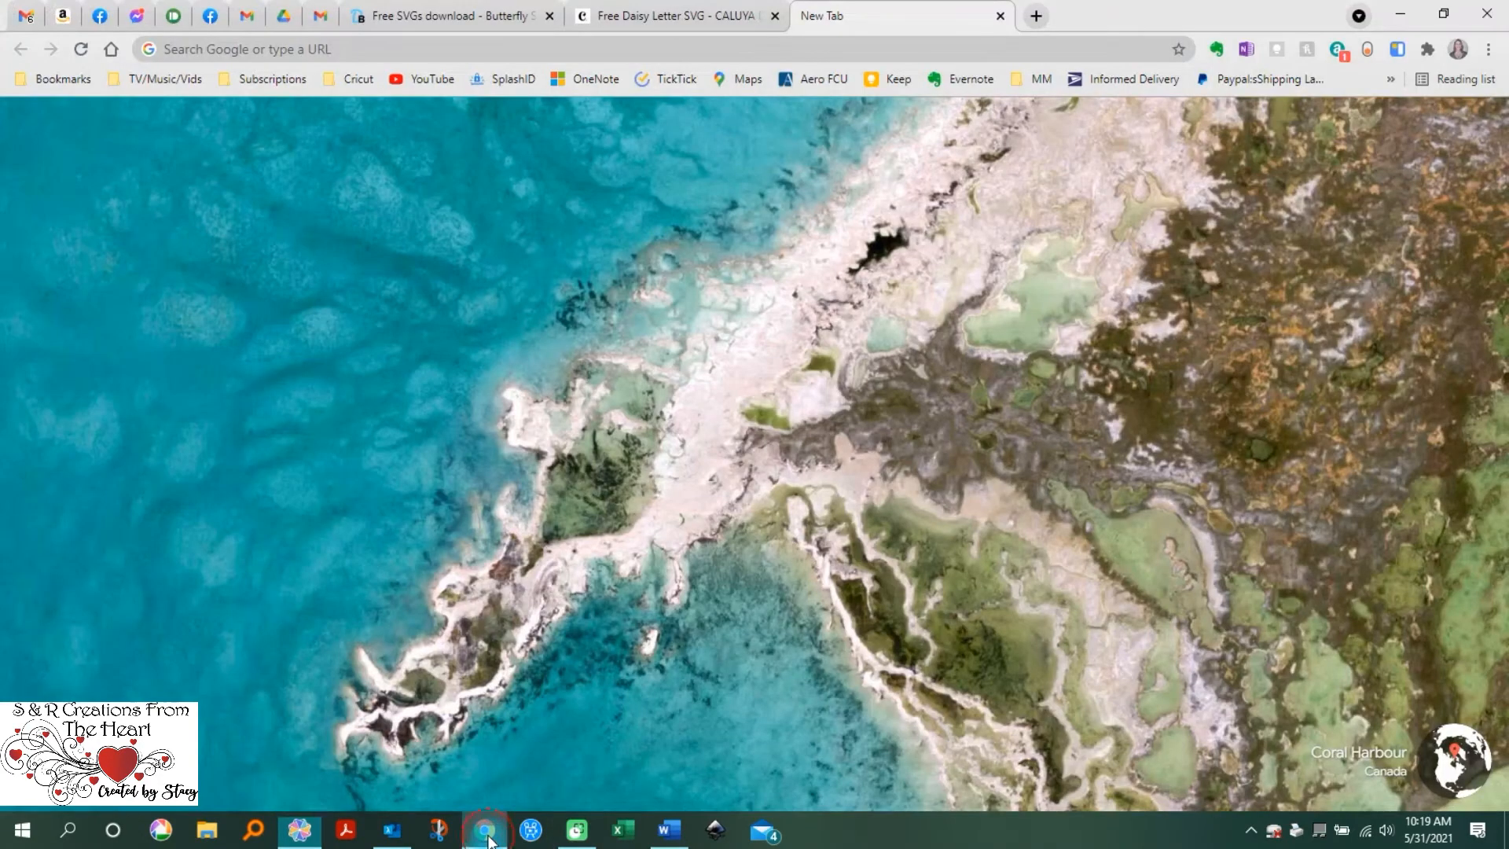
pyautogui.click(826, 50)
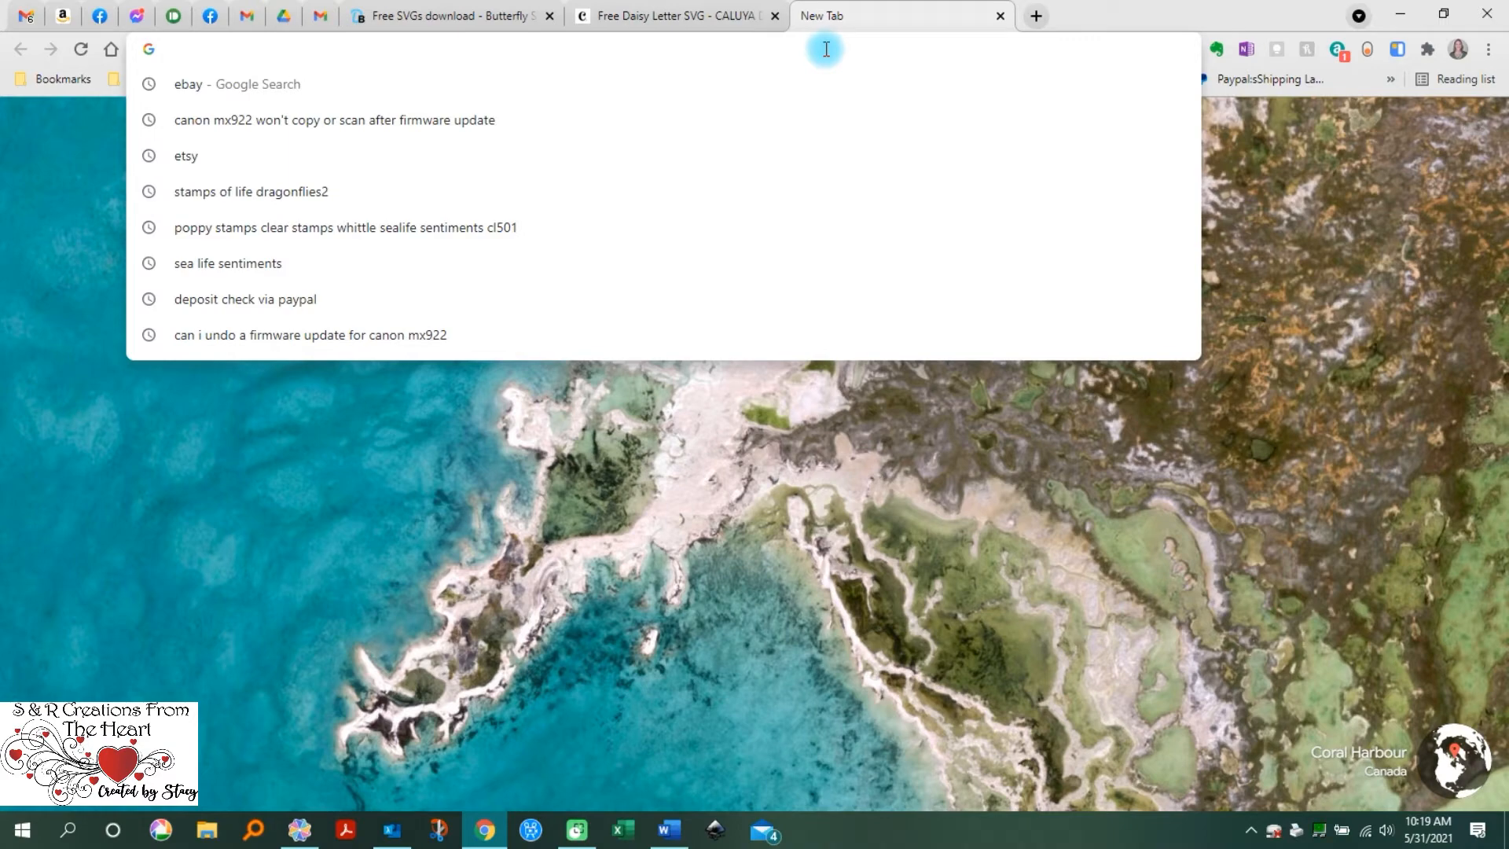
pyautogui.write('character map')
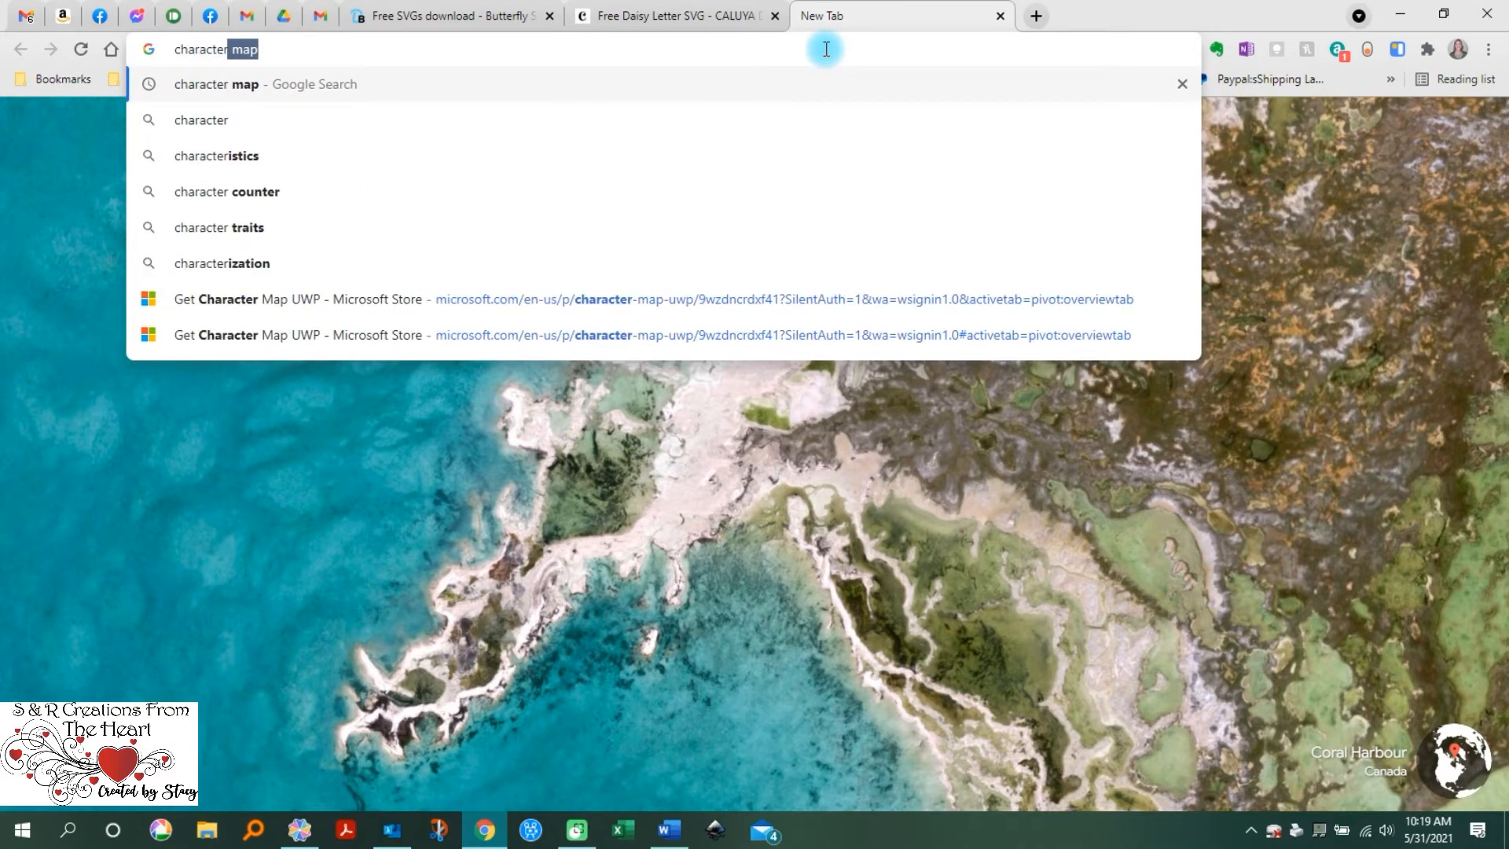
pyautogui.press('Return')
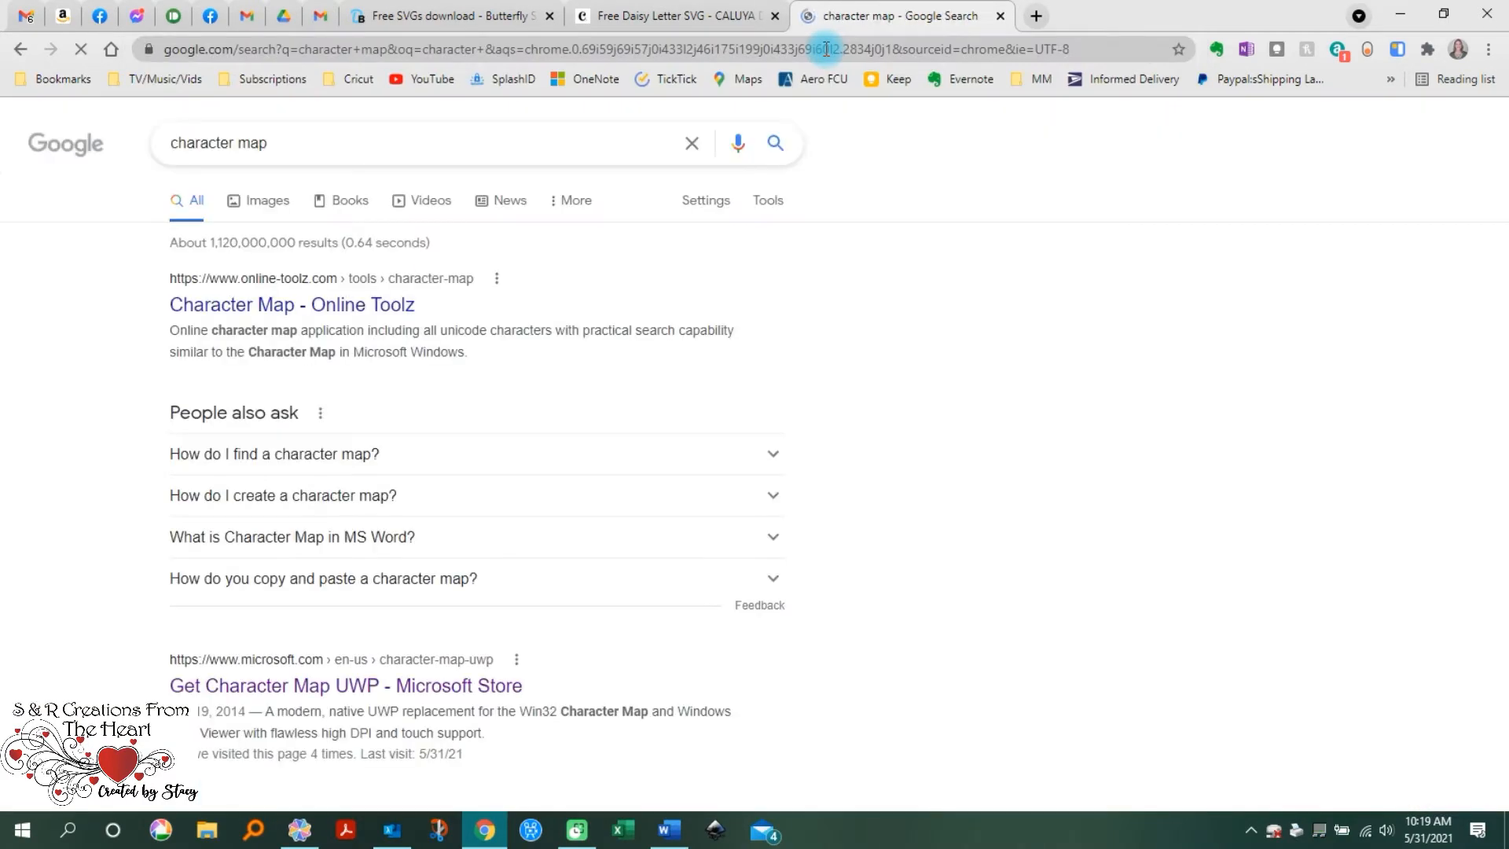
pyautogui.scroll(-1, 471, 354)
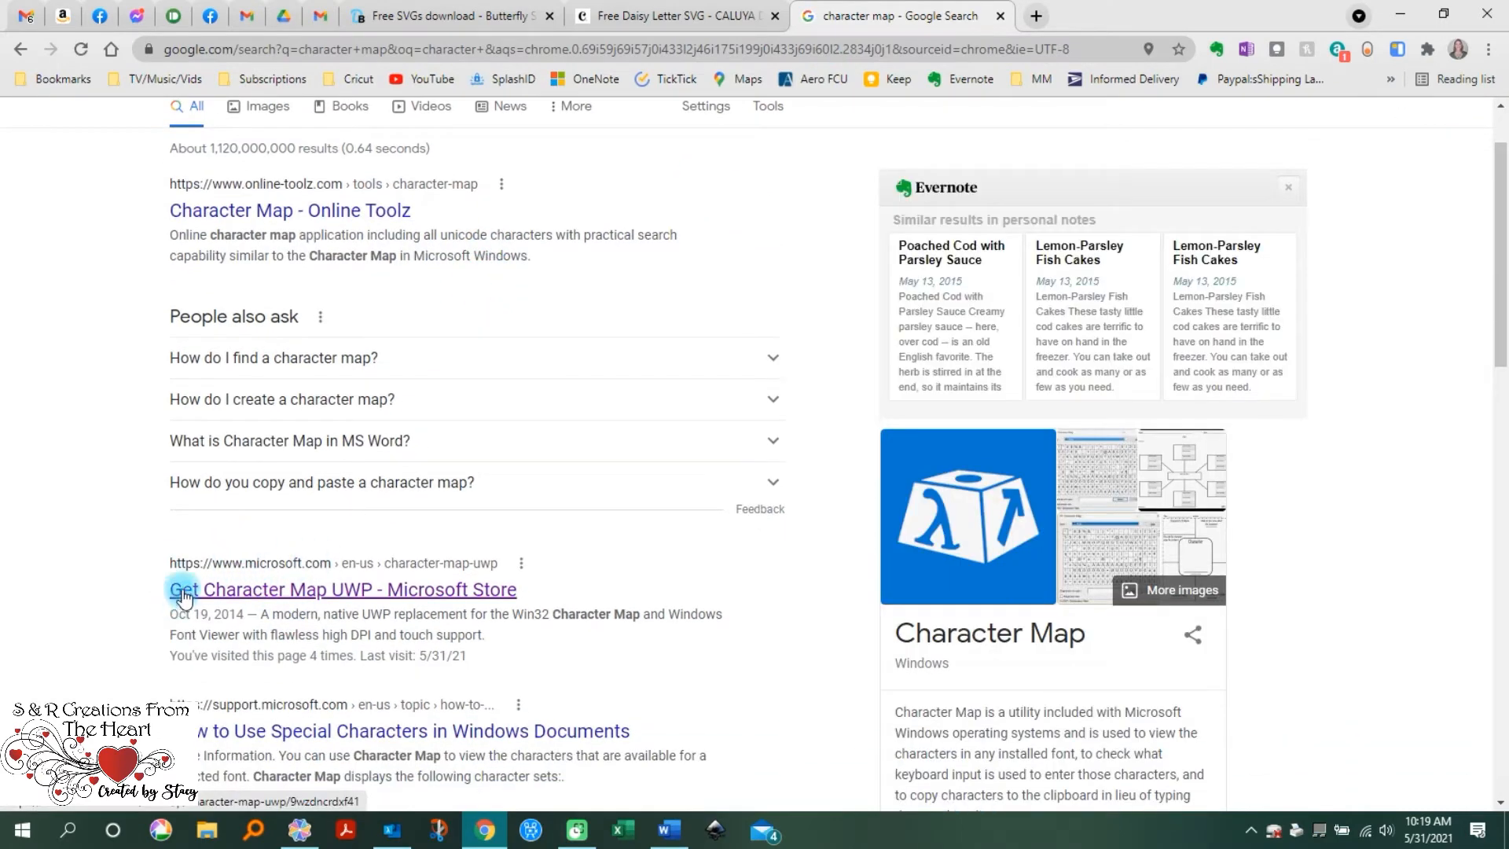
# Step: Open the Character Map UWP page in the Microsoft Store, review its description, and minimize the browser
pyautogui.click(442, 596)
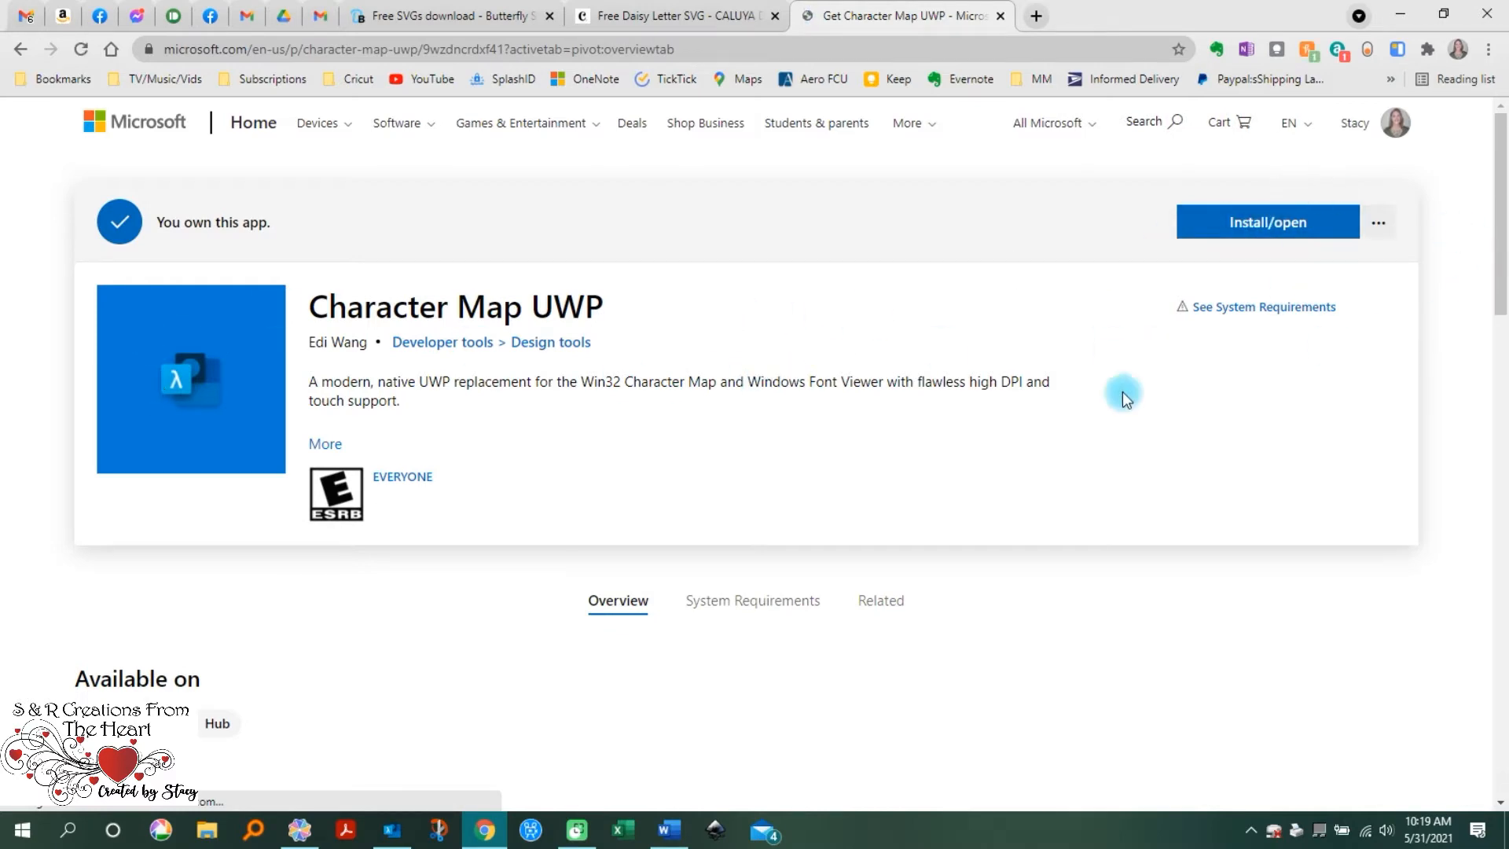
pyautogui.scroll(-3, 1064, 505)
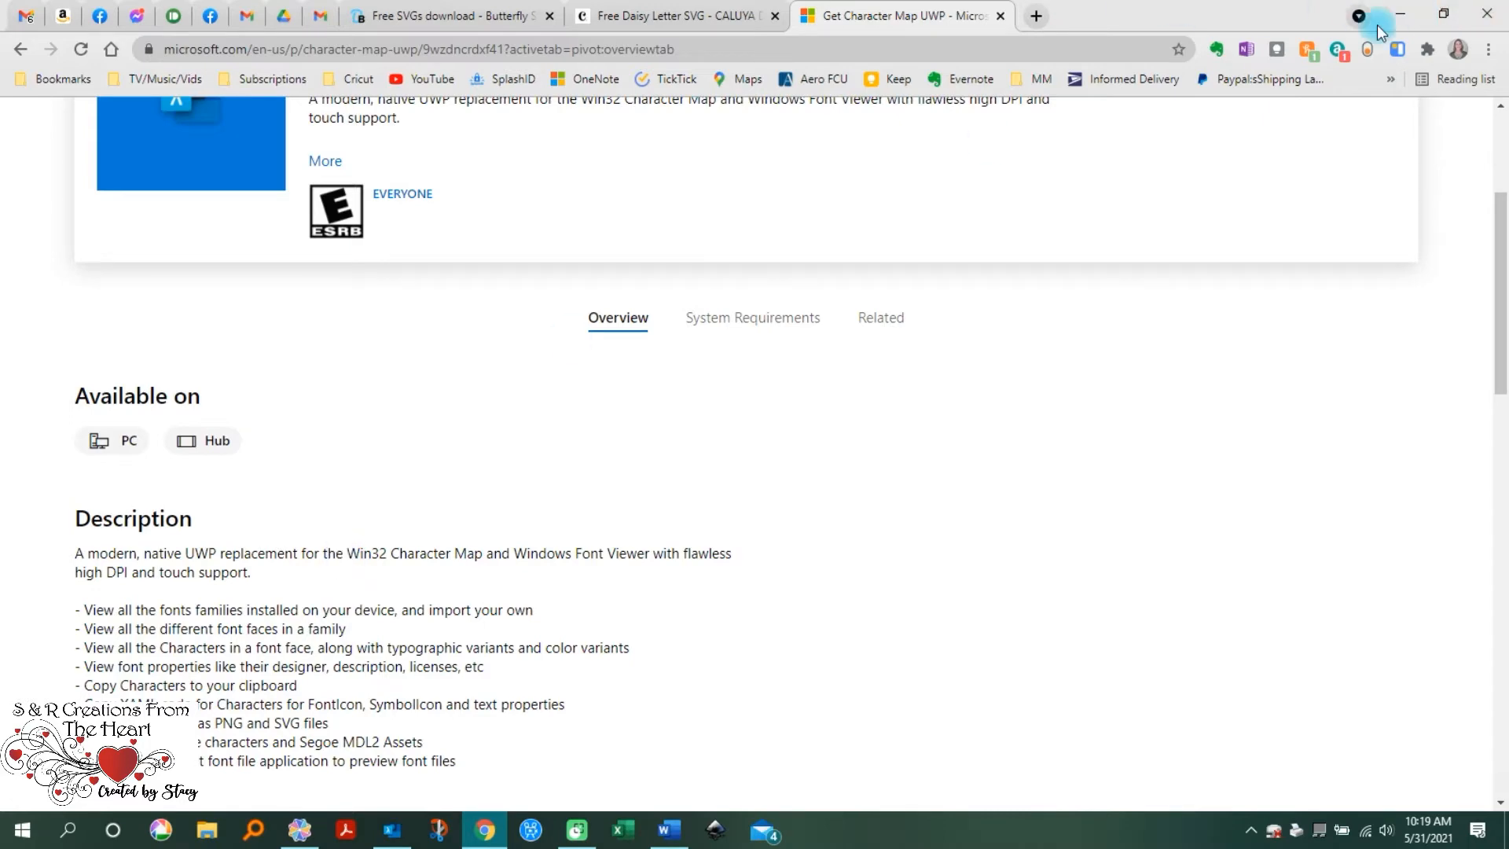
pyautogui.click(1400, 14)
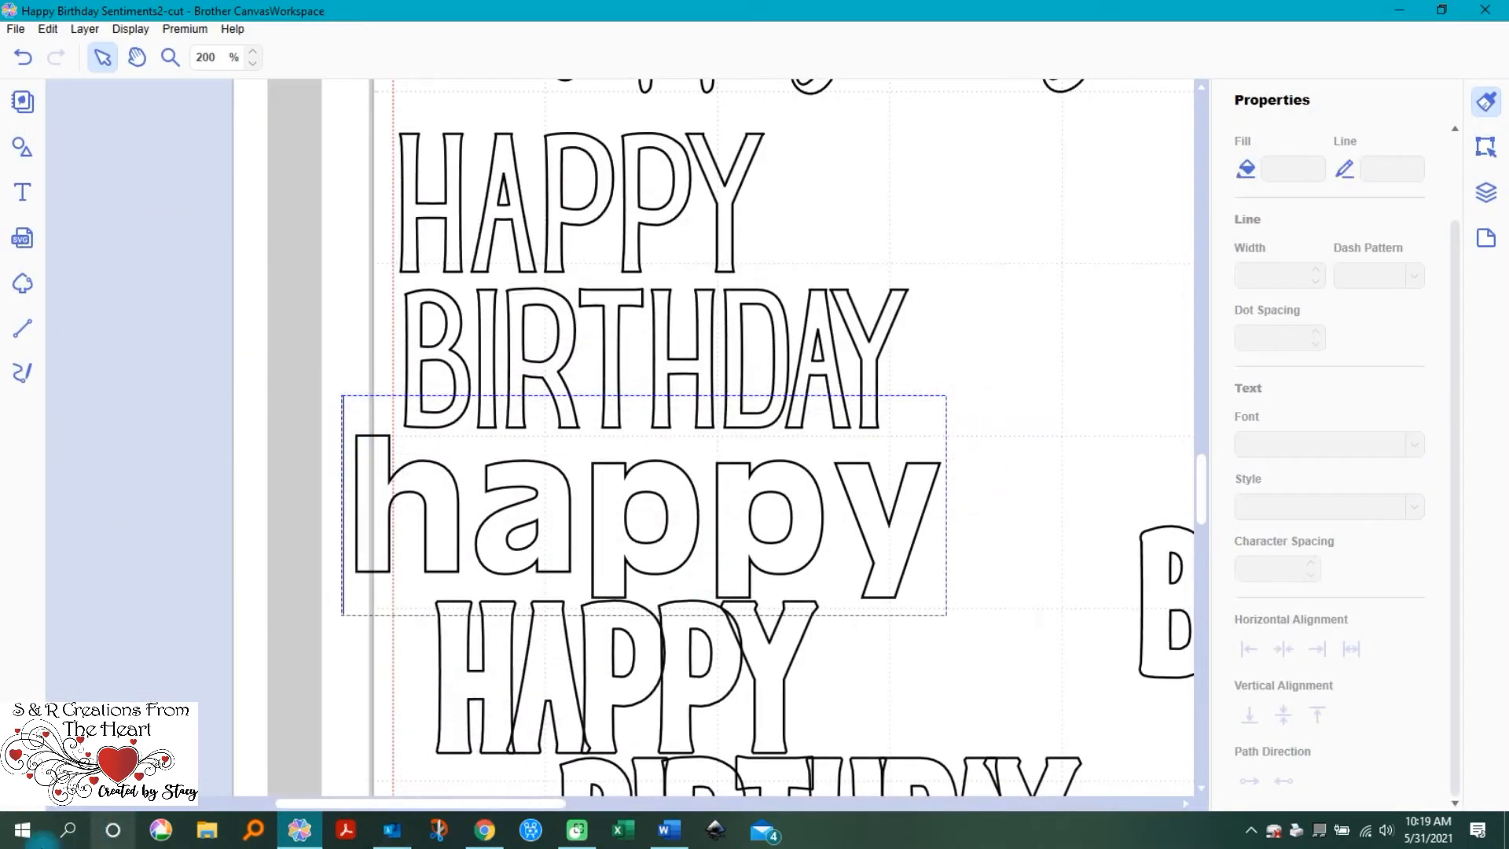
# Step: Search the installed apps for "cha", show the options of the second Character Map app, and close the search
pyautogui.click(19, 838)
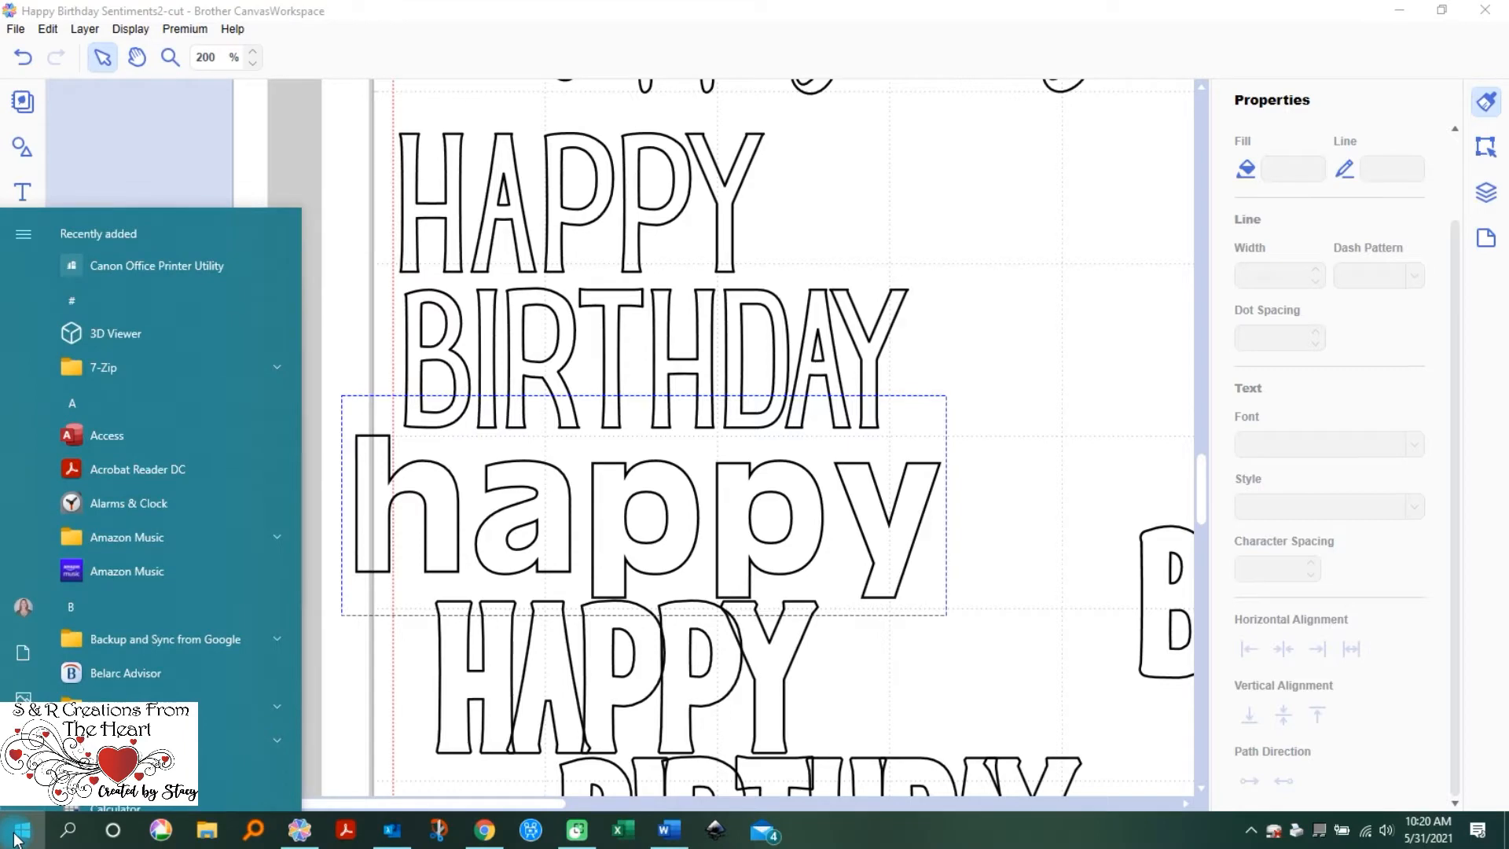
pyautogui.write('cha')
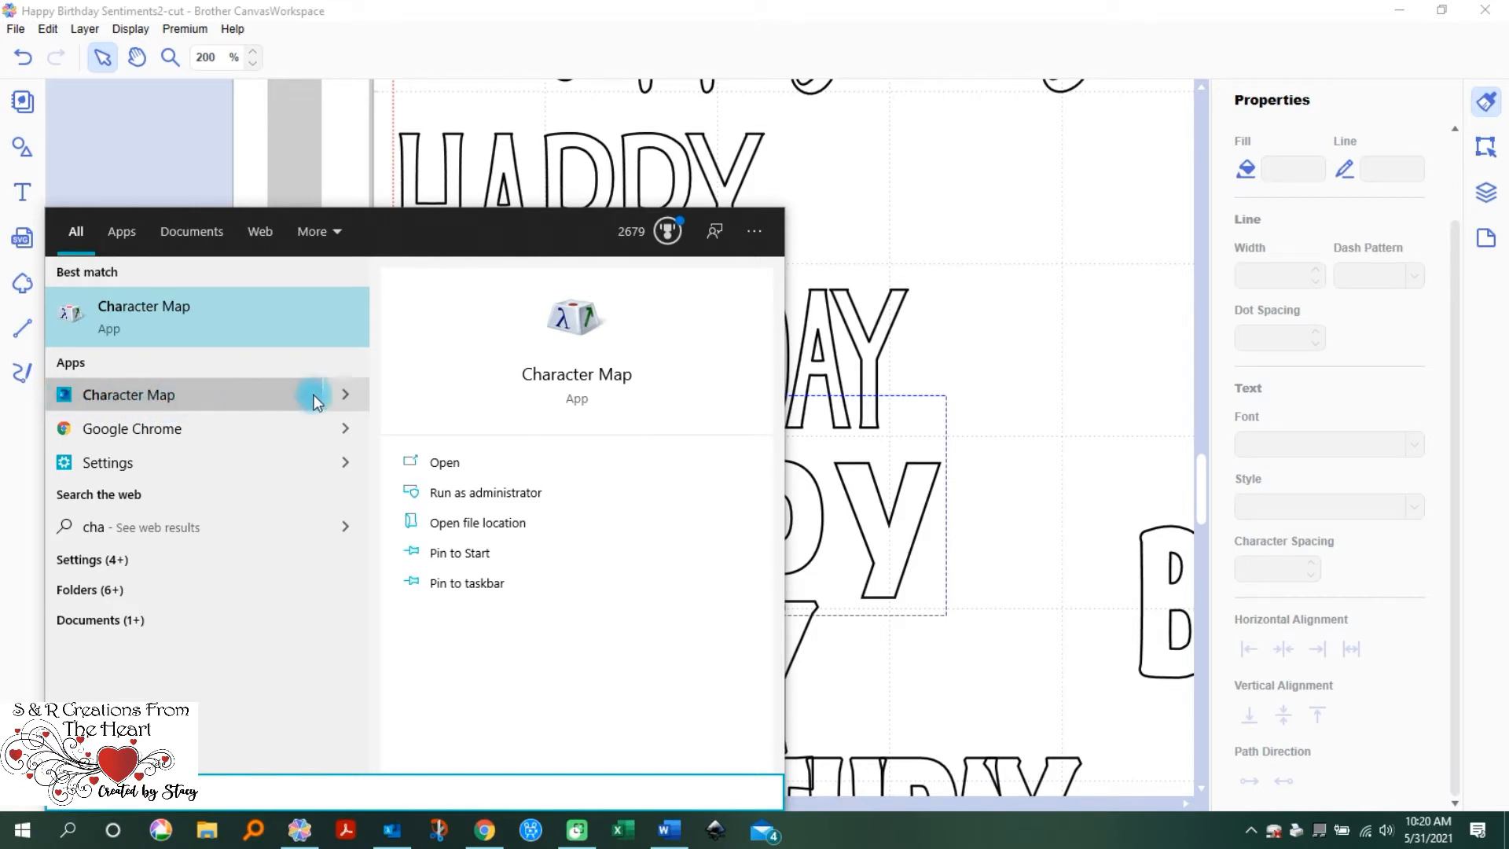
pyautogui.rightClick(139, 396)
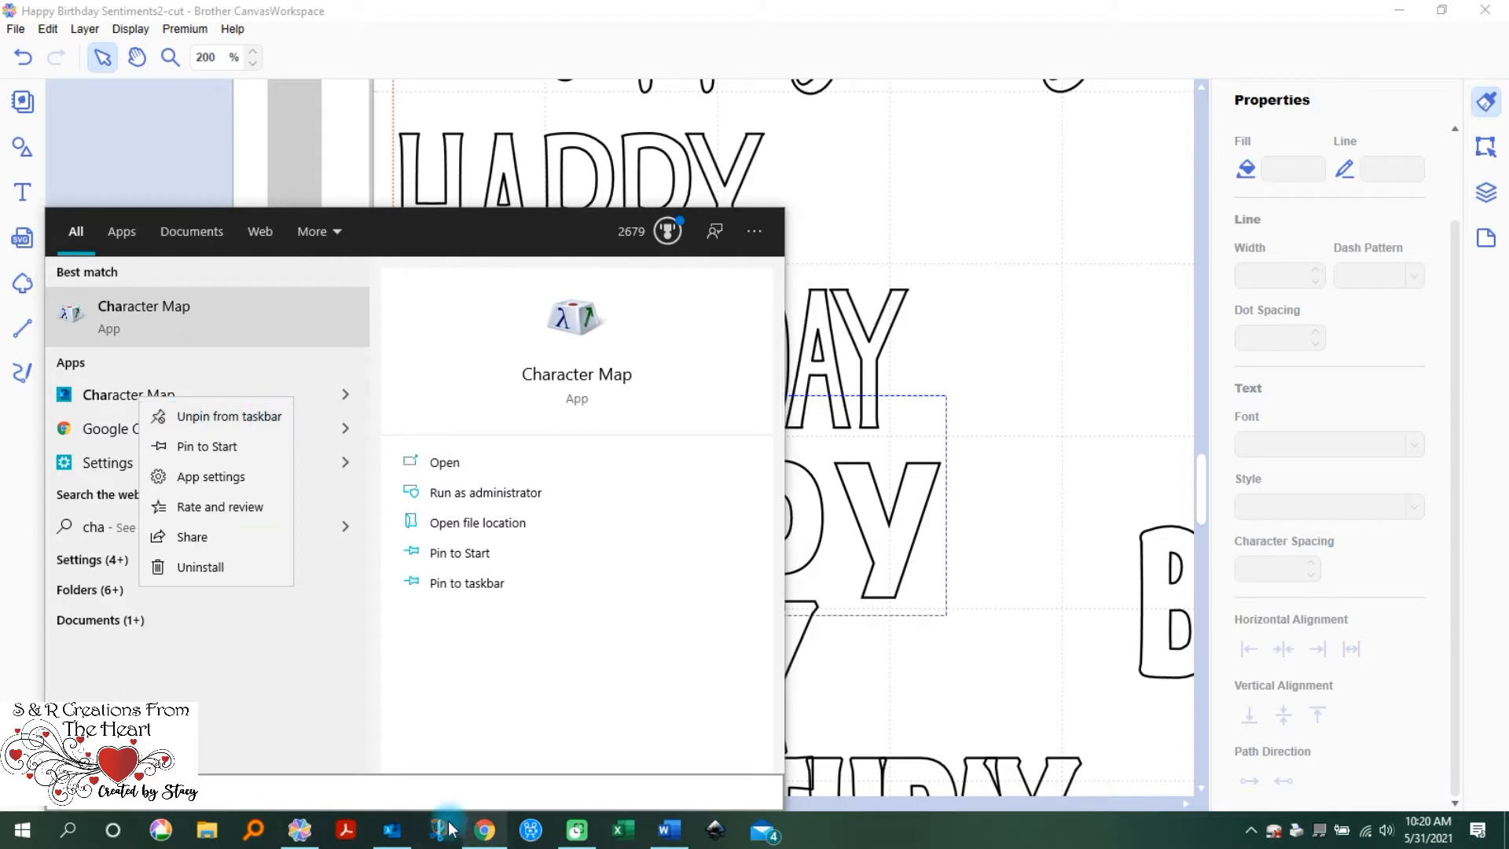
pyautogui.press('Escape')
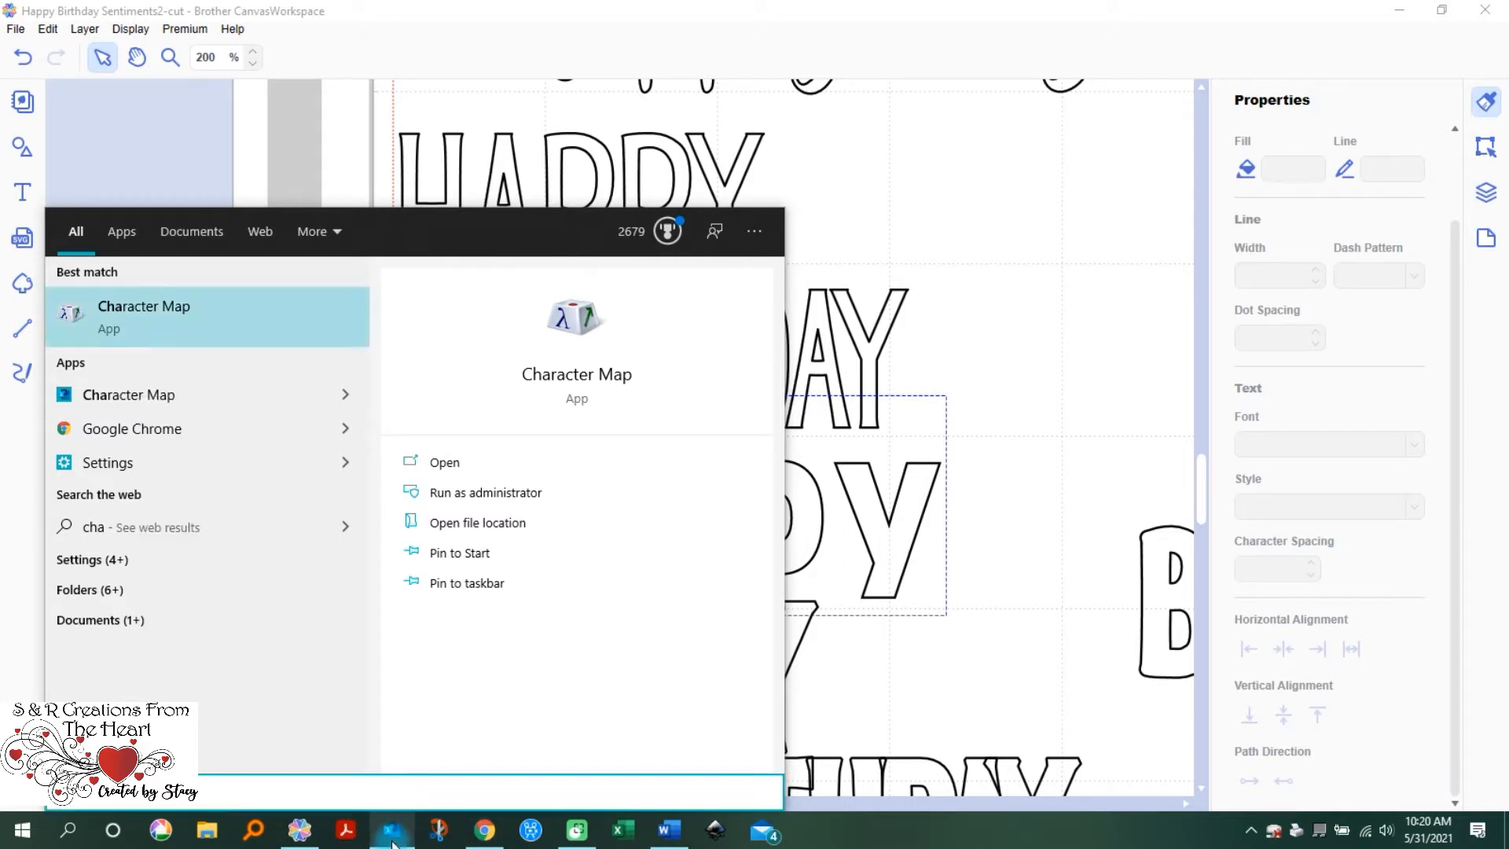
pyautogui.click(351, 111)
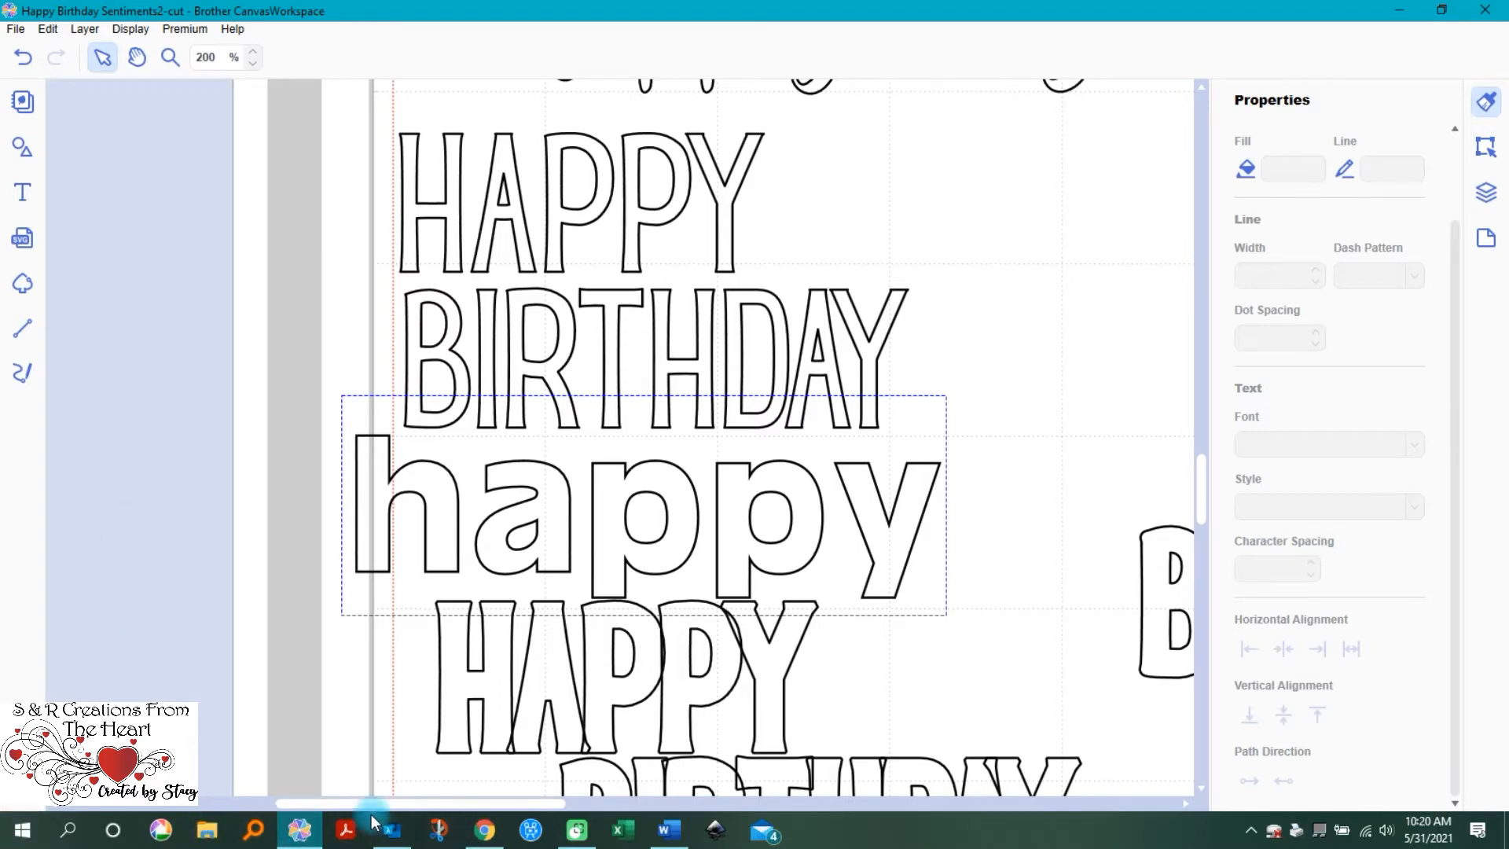
# Step: Switch to the Character Map UWP app, check the font names listed in the Word document, and search the font families for "ar bonn"
pyautogui.moveTo(393, 843)
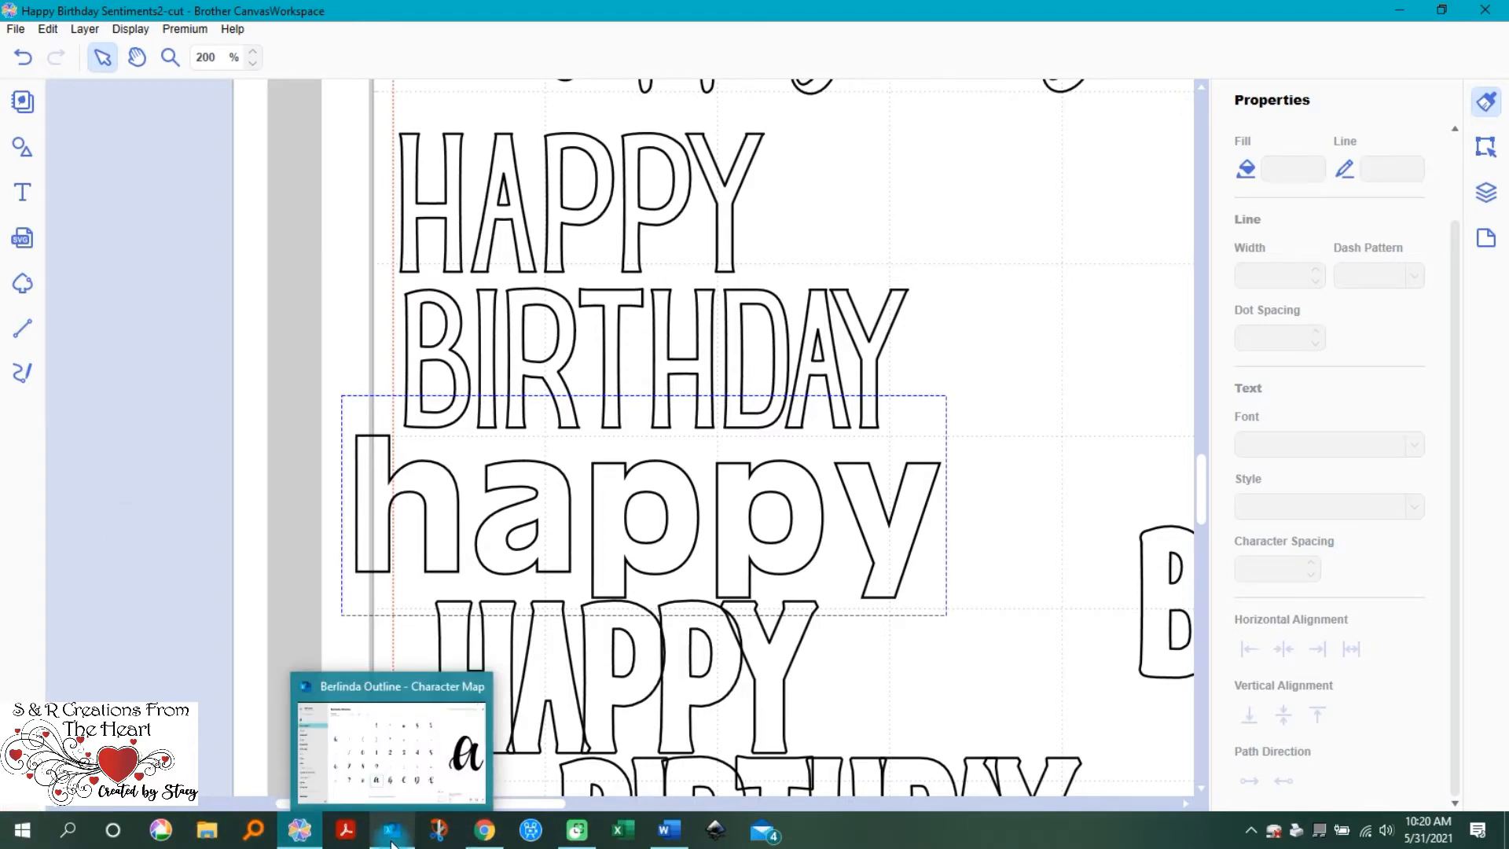
pyautogui.click(393, 842)
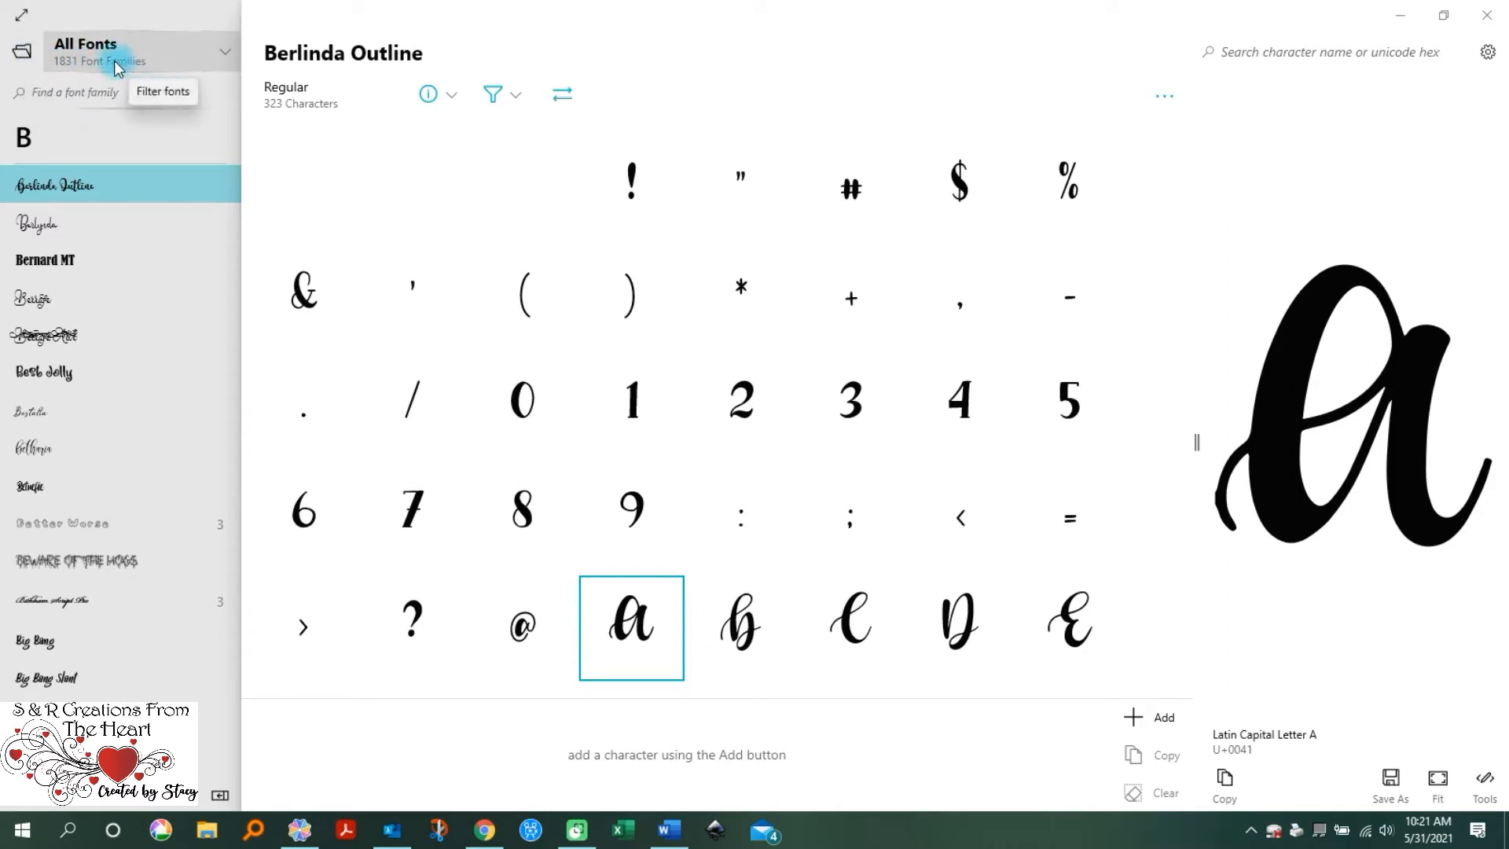
pyautogui.click(56, 92)
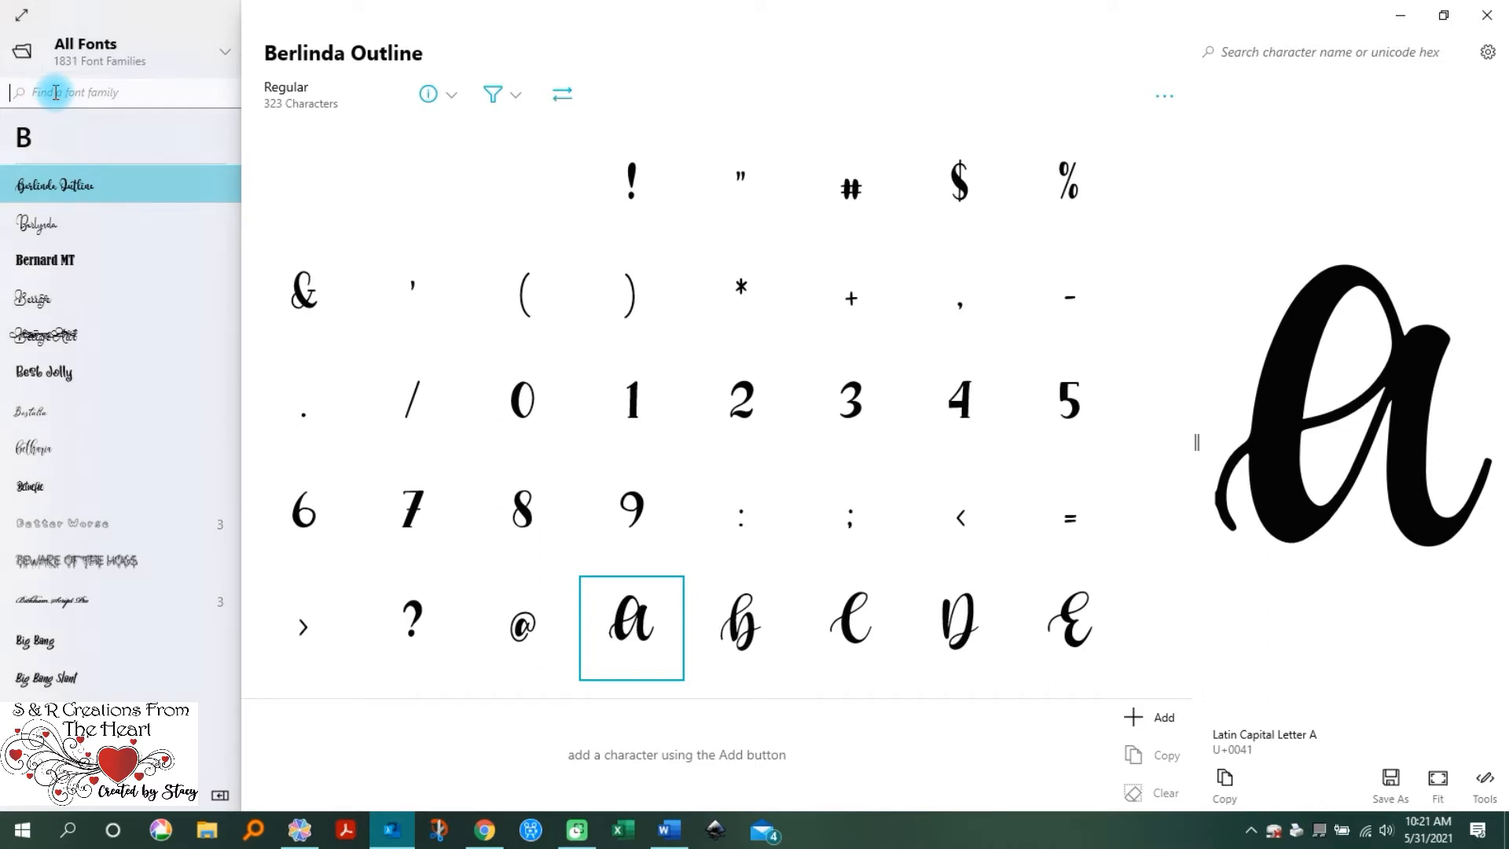
pyautogui.click(667, 831)
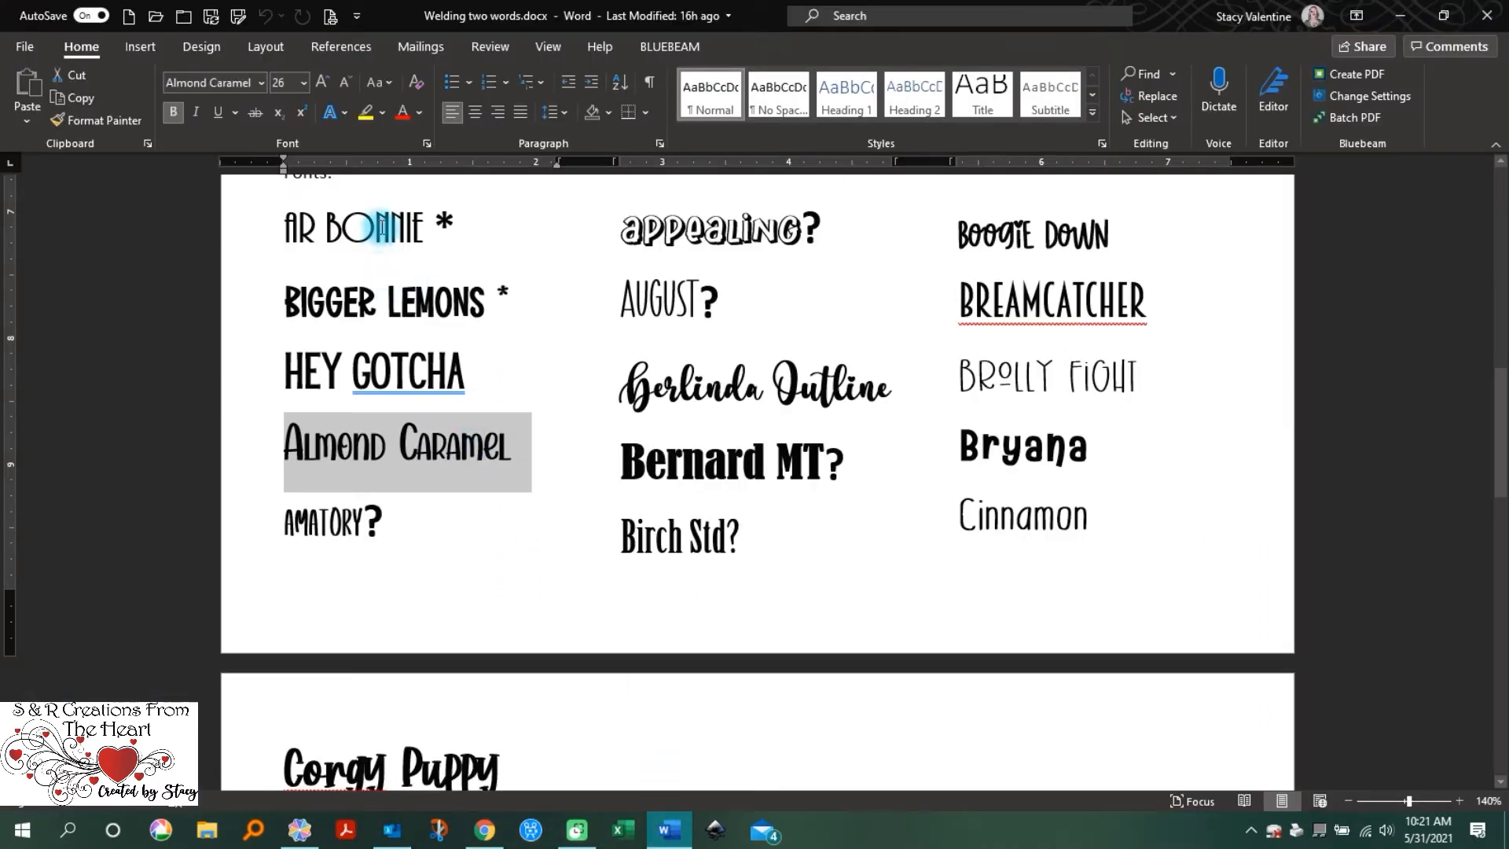
pyautogui.click(401, 835)
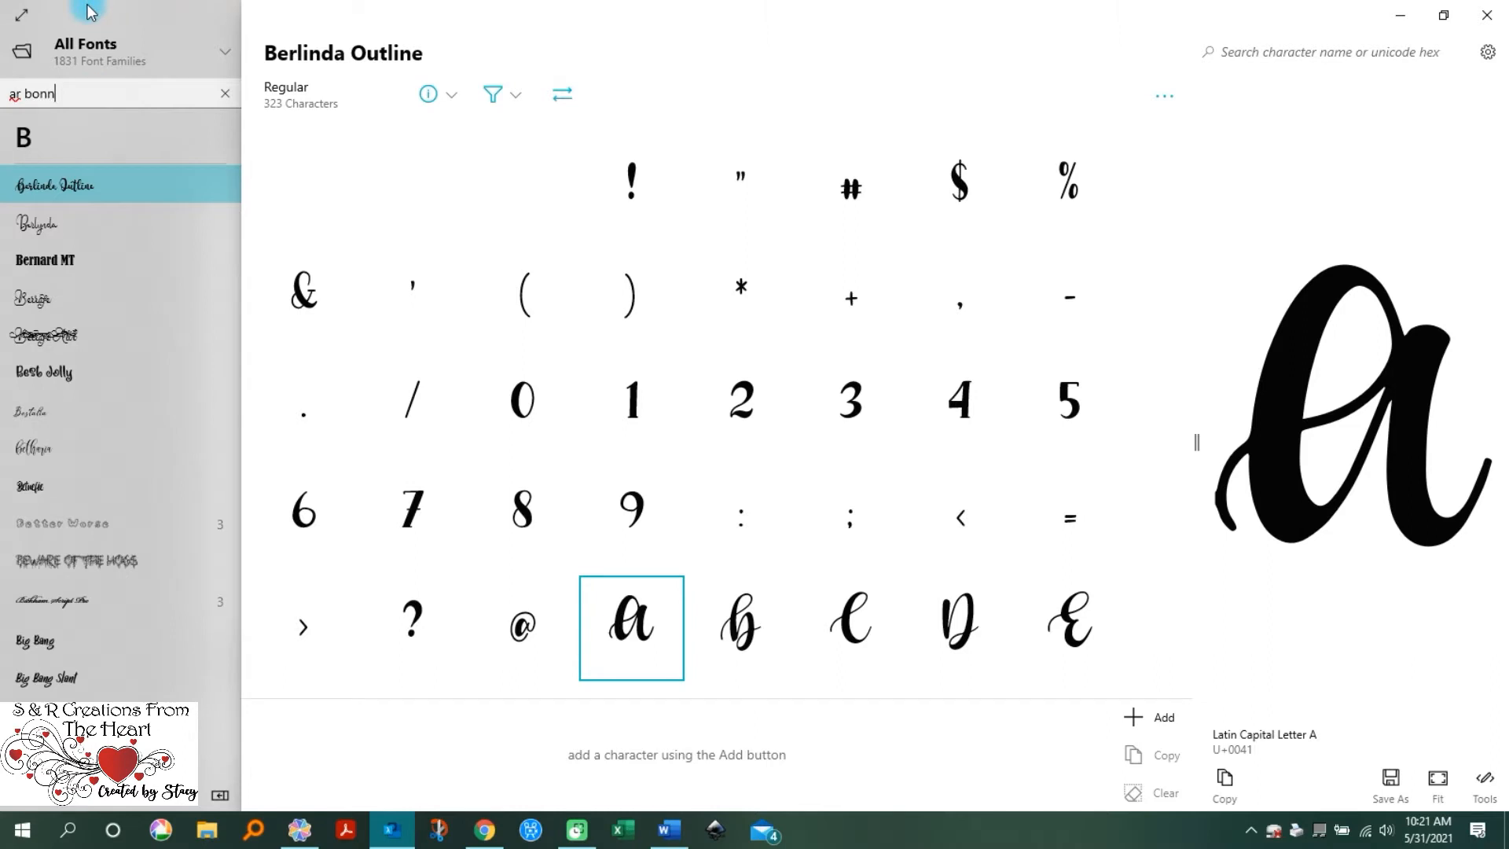
pyautogui.press('Return')
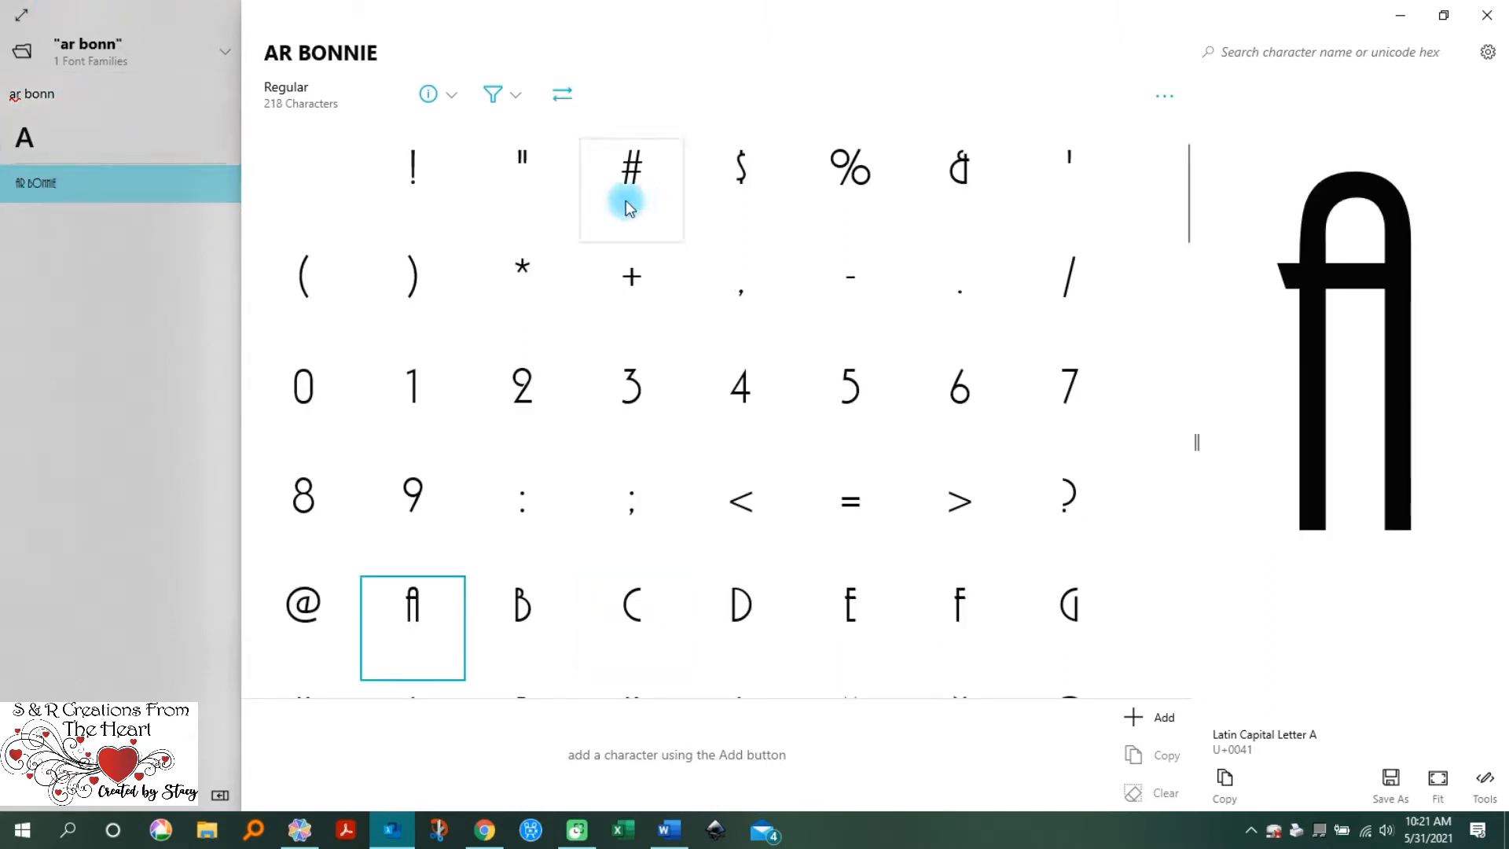
# Step: Examine the full character set of the AR BONNIE font for extra or alternate characters
pyautogui.scroll(-3, 845, 346)
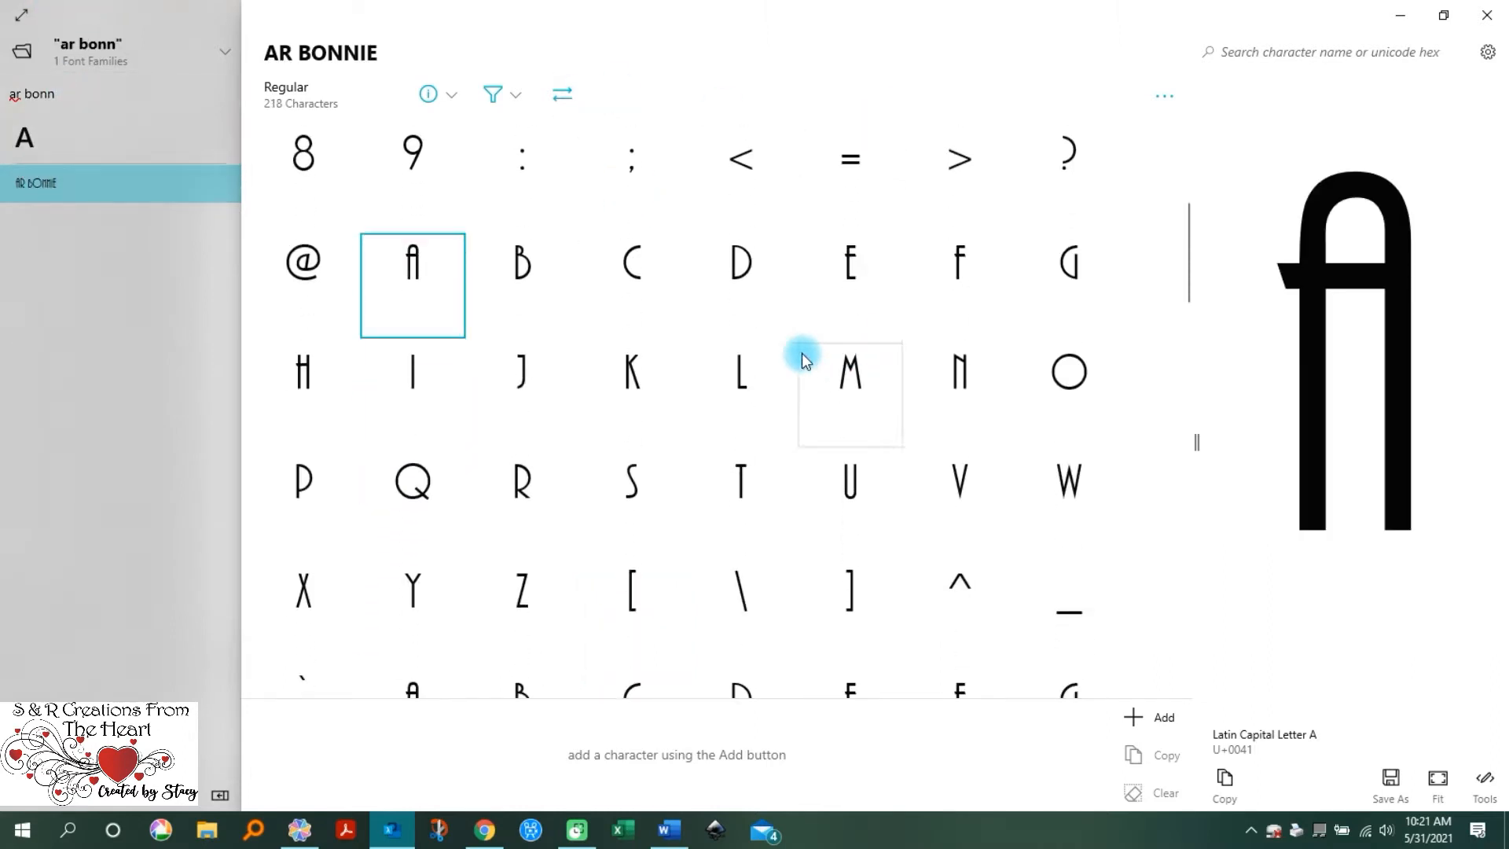
pyautogui.scroll(-13, 775, 358)
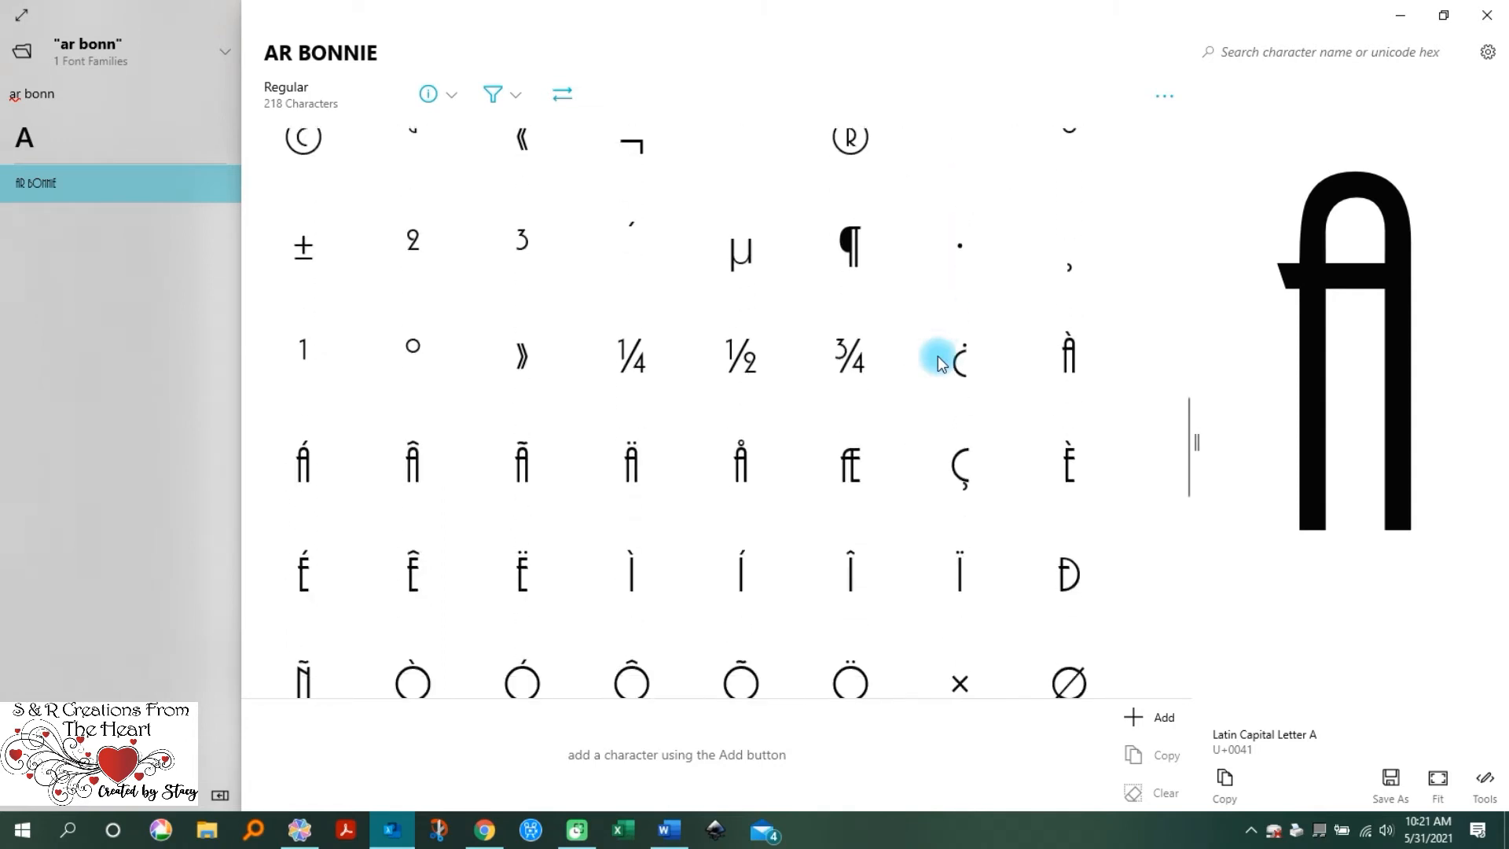
pyautogui.scroll(-7, 941, 361)
pyautogui.scroll(6, 941, 362)
pyautogui.scroll(18, 941, 361)
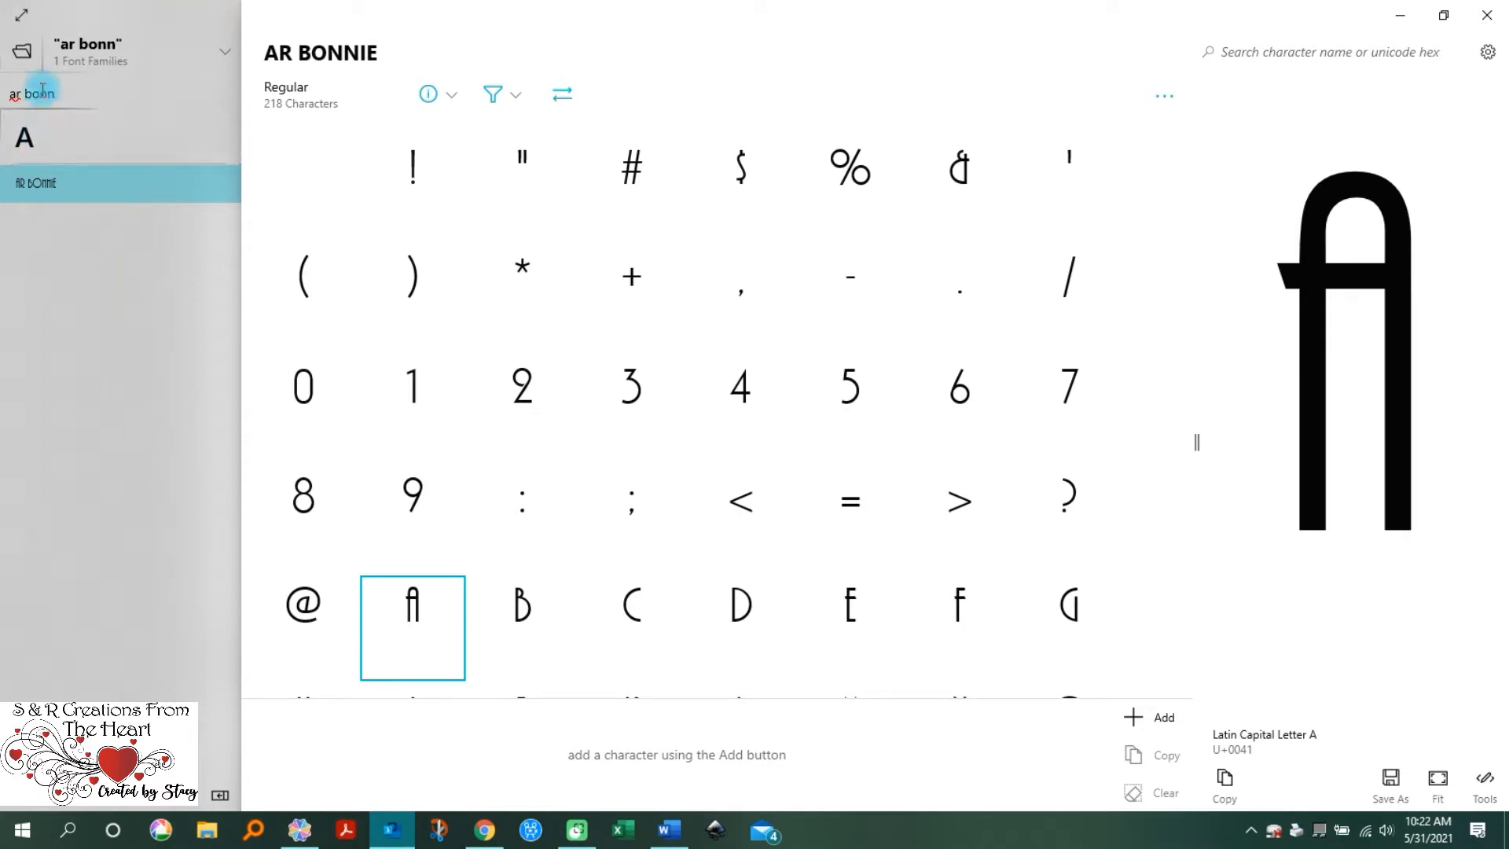
# Step: Clear the font family search and examine the full character set of the AR BERKLEY font
pyautogui.moveTo(94, 93); pyautogui.dragTo(9, 97)
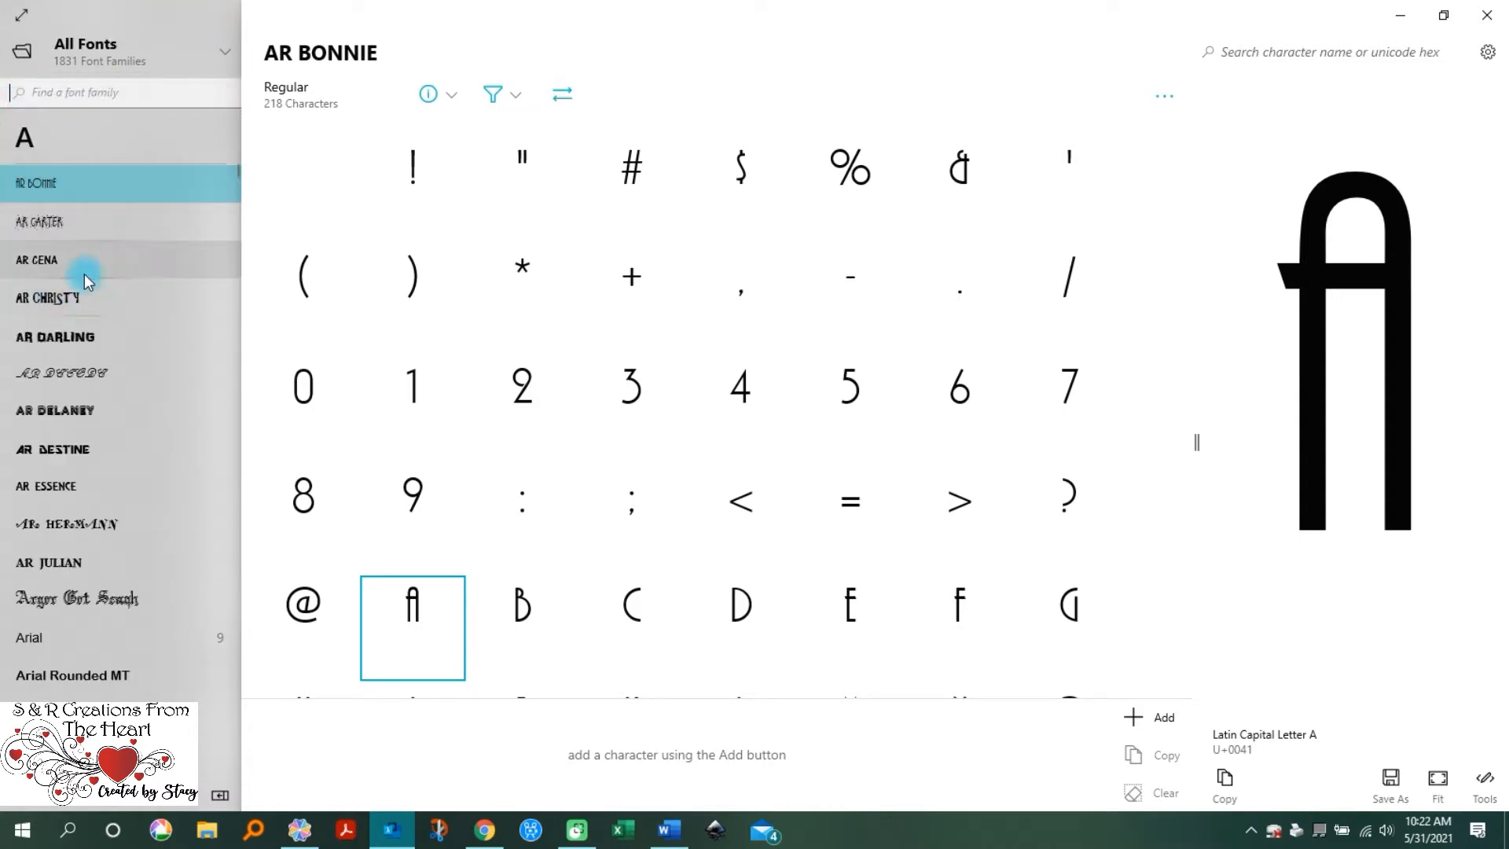
pyautogui.scroll(5, 85, 283)
pyautogui.scroll(-6, 75, 291)
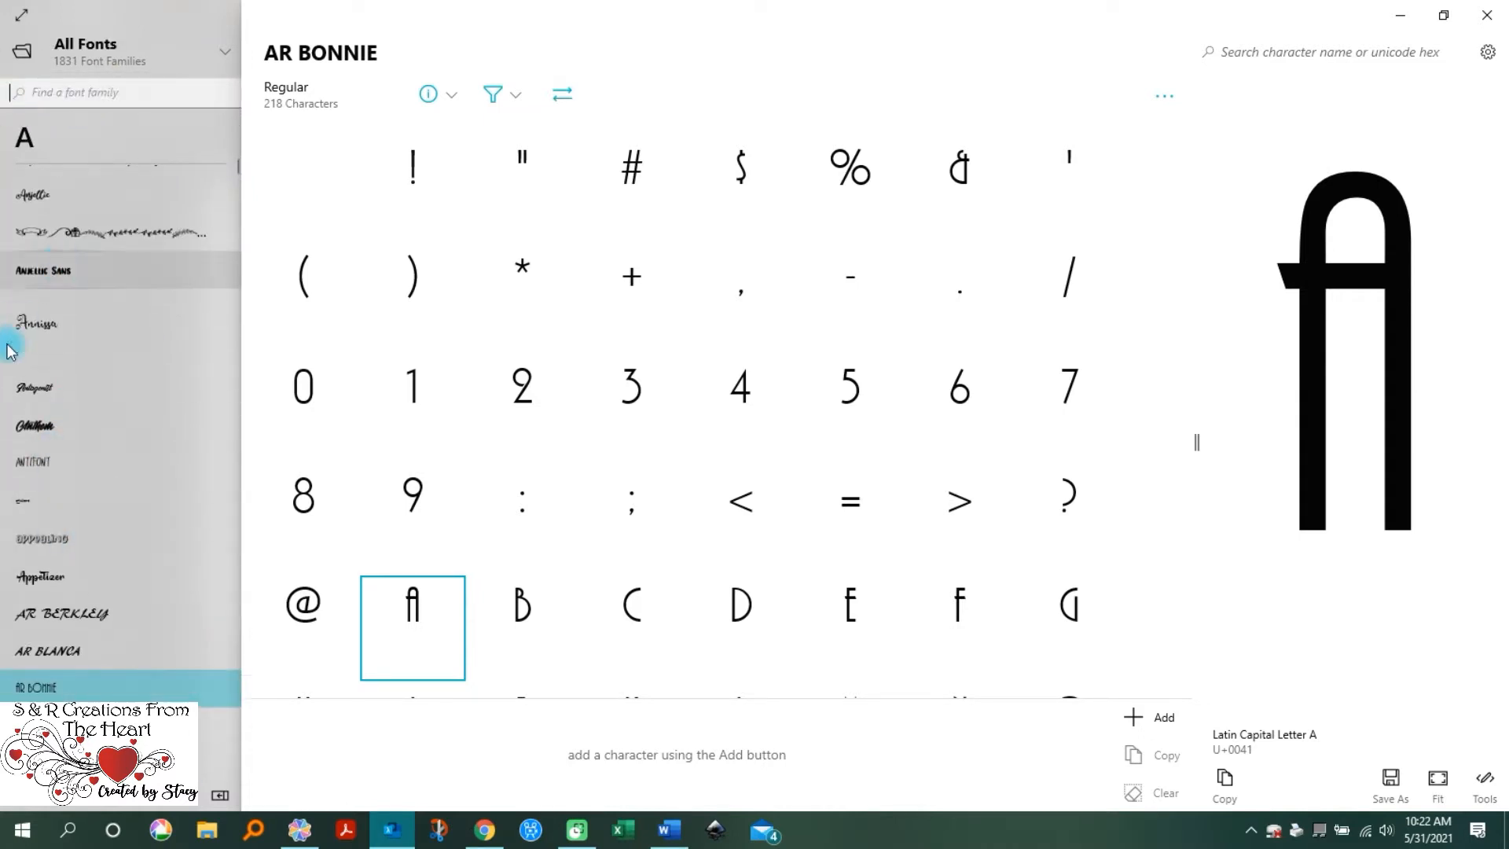
pyautogui.click(123, 520)
pyautogui.scroll(-9, 684, 394)
pyautogui.scroll(-15, 684, 393)
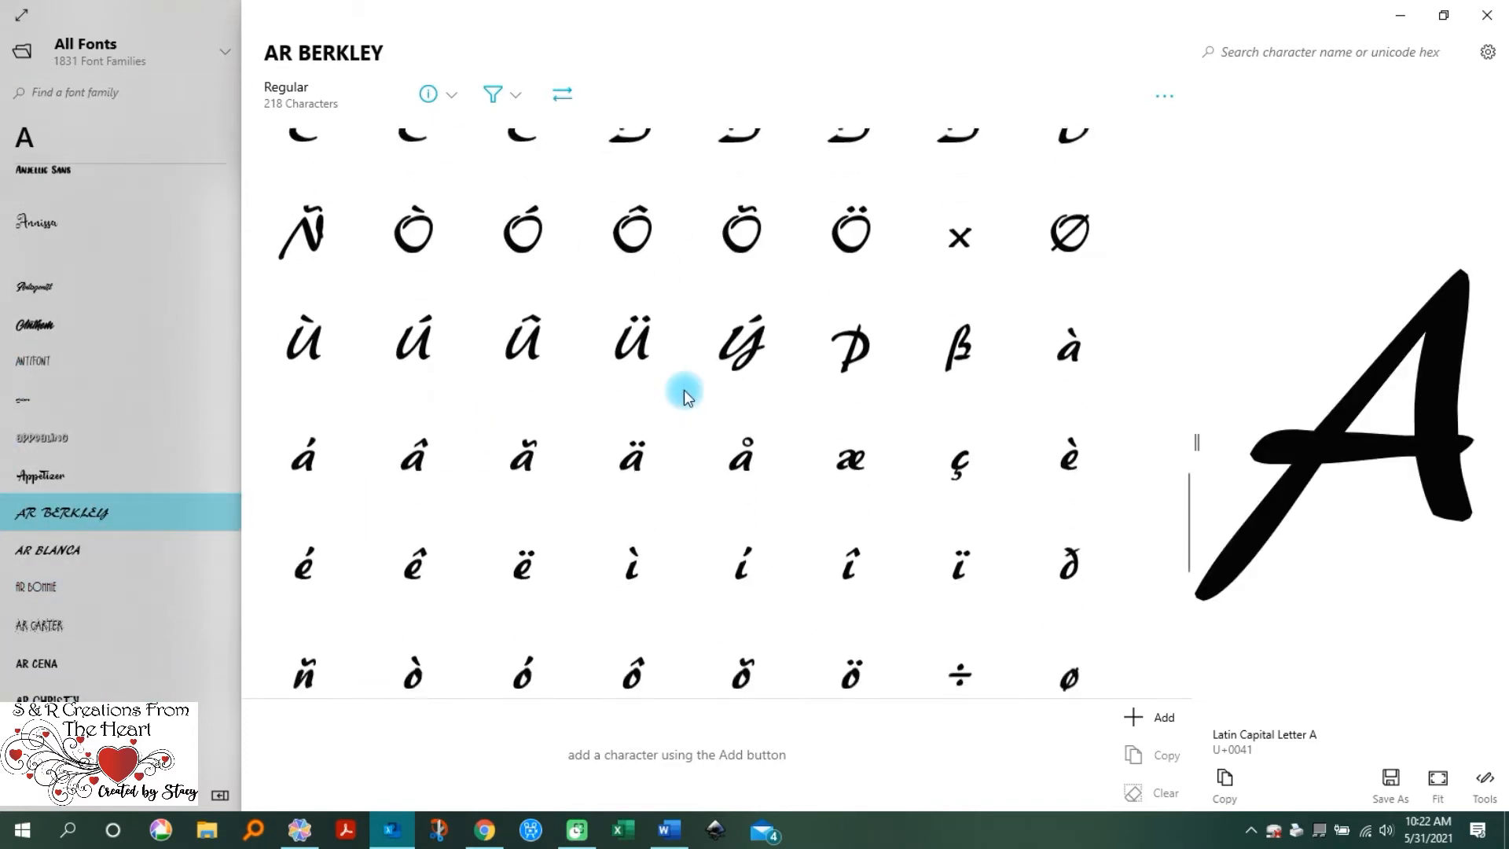
pyautogui.scroll(15, 684, 390)
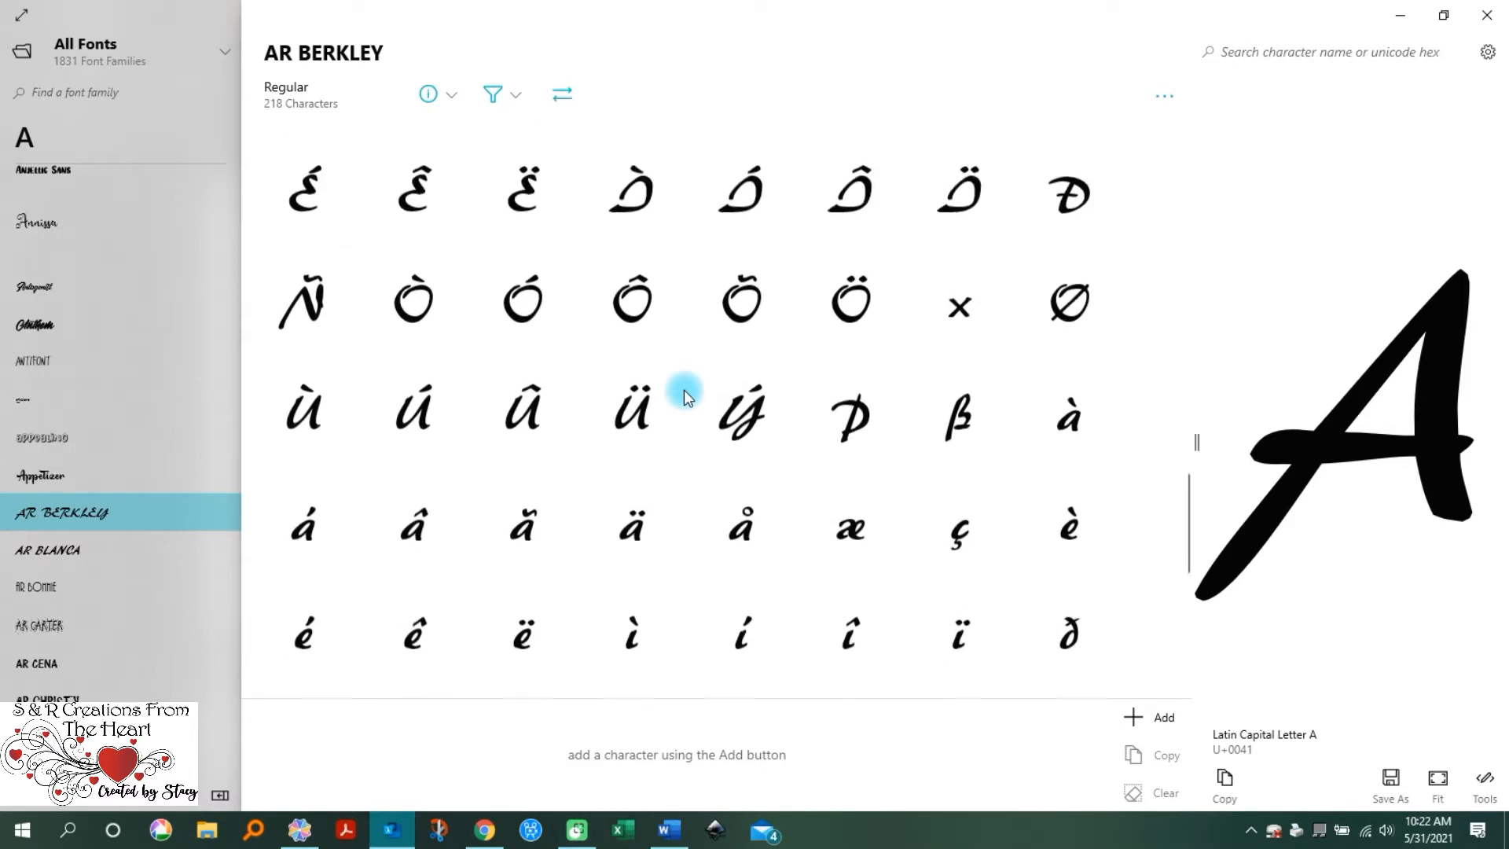
pyautogui.scroll(8, 684, 390)
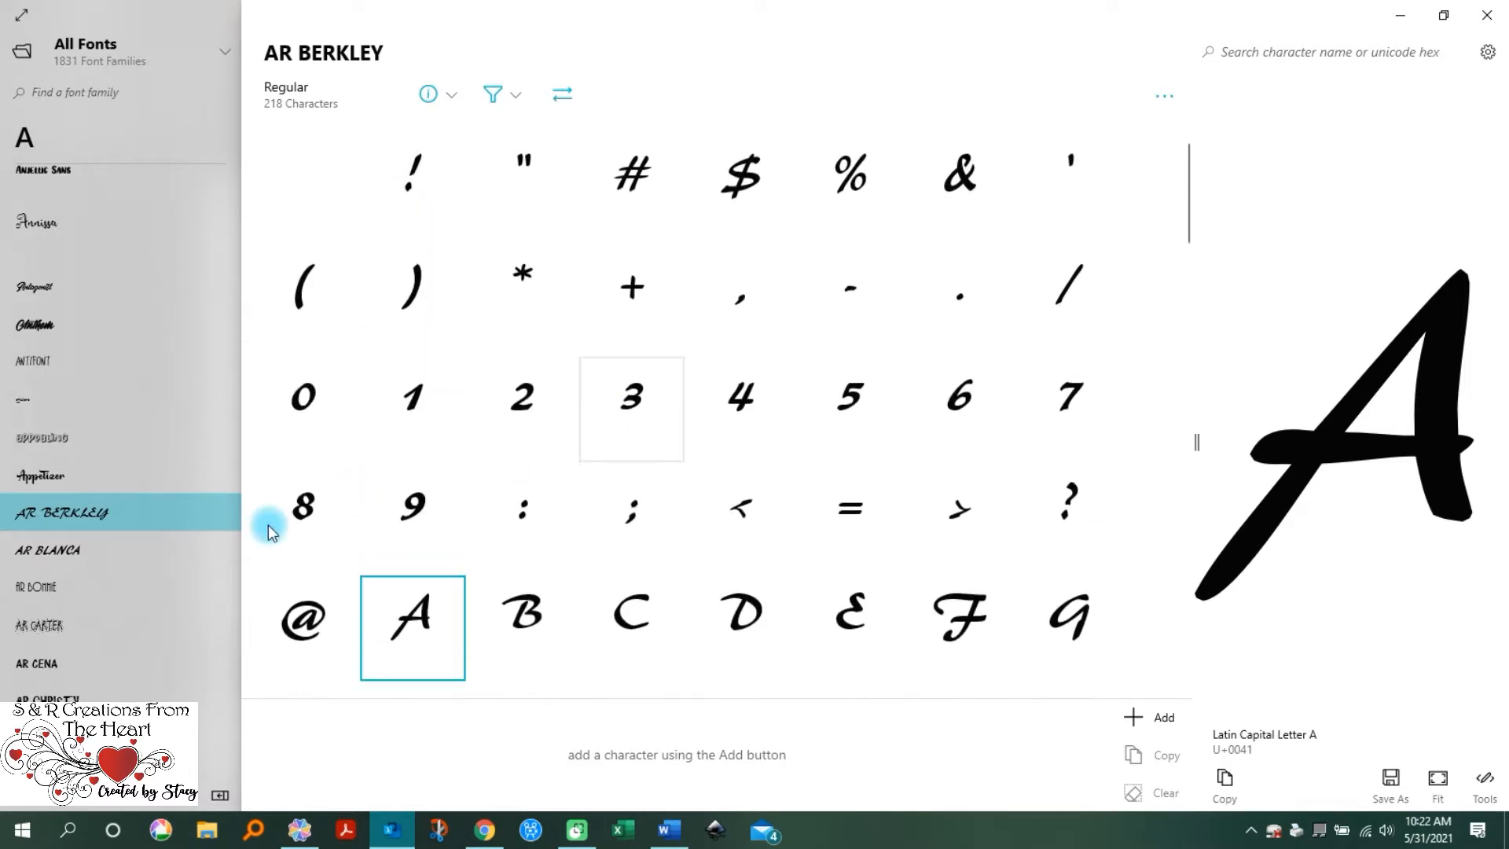
# Step: Examine the Appetizer font's letters, ligatures and swash alternates, and preview the y with the long leading tail
pyautogui.click(43, 476)
pyautogui.scroll(-3, 782, 489)
pyautogui.scroll(-8, 785, 489)
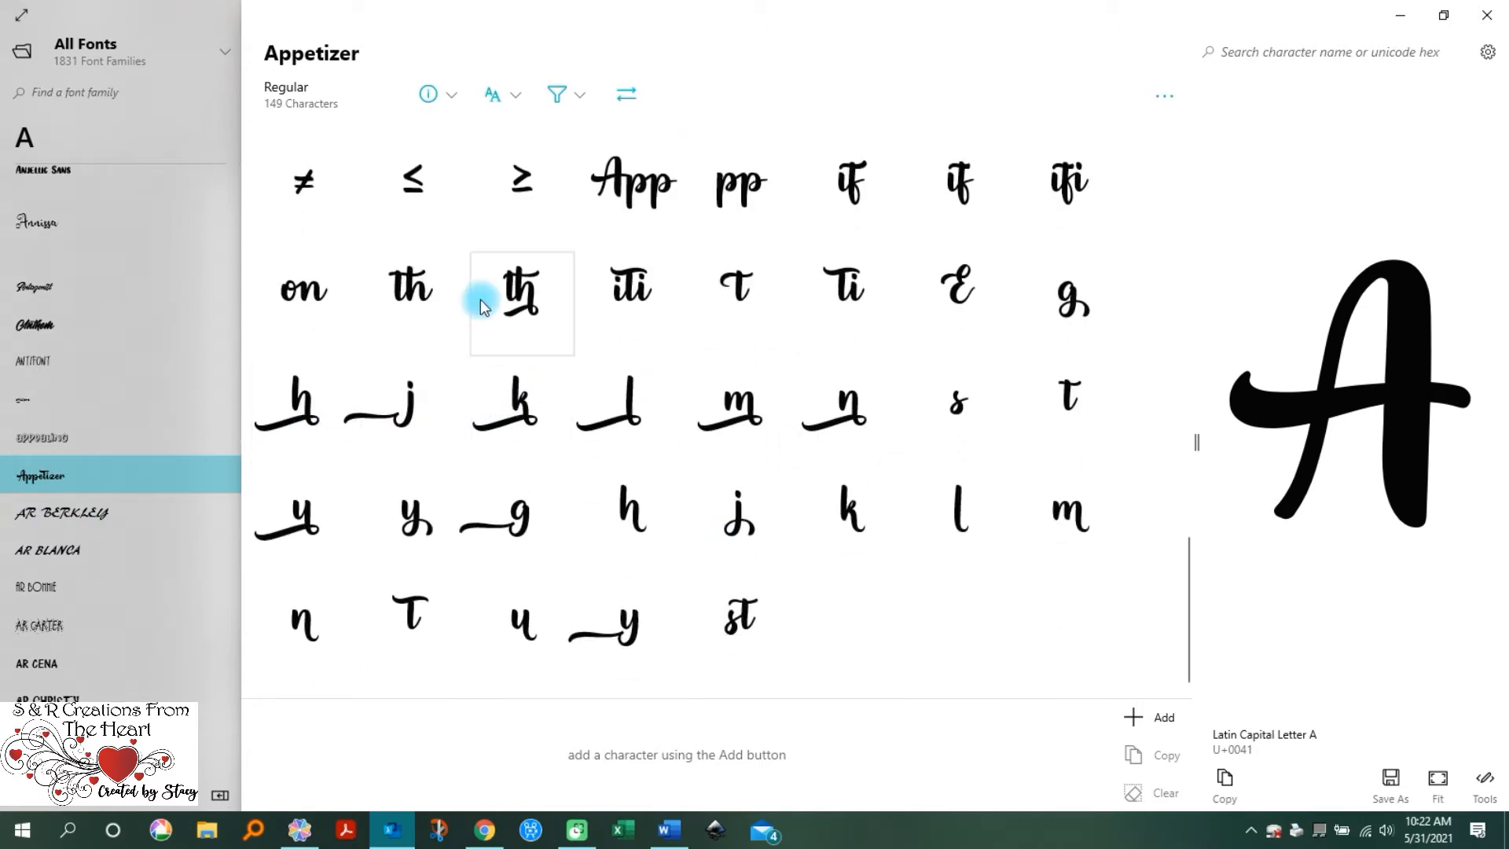
pyautogui.scroll(3, 682, 365)
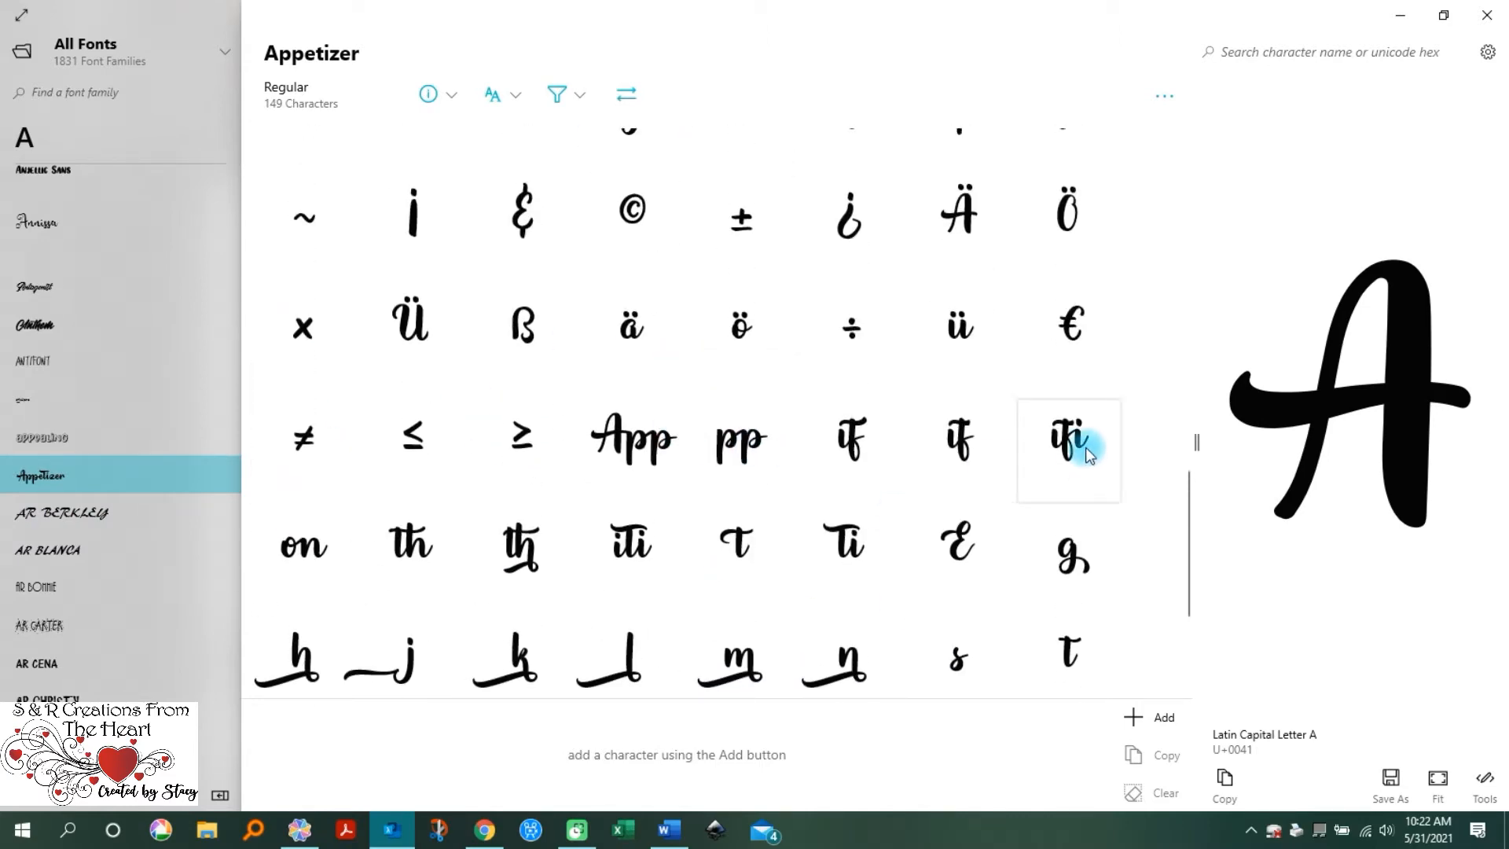
pyautogui.scroll(-3, 1089, 455)
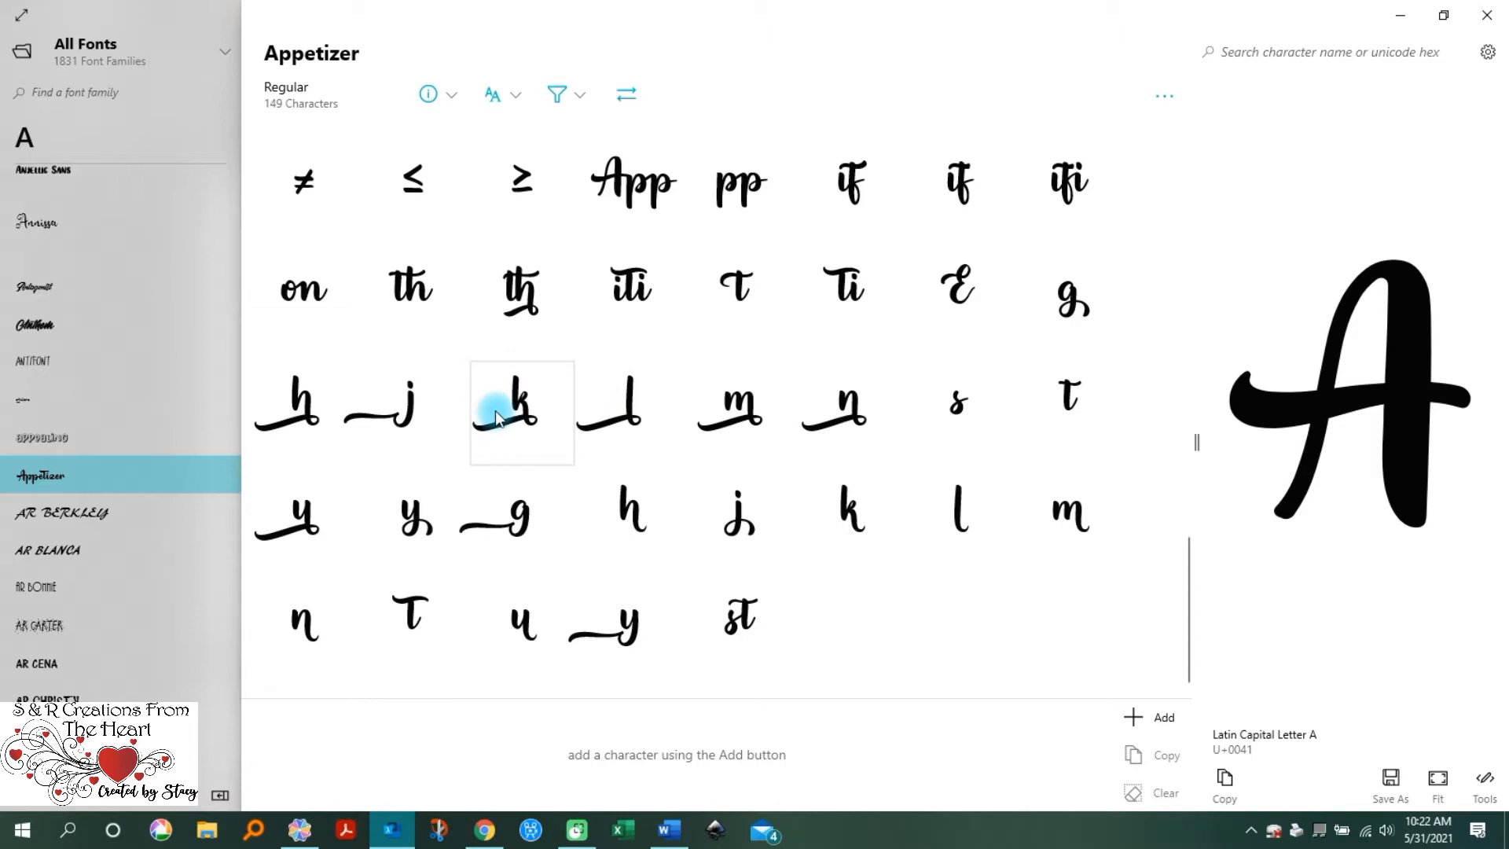
pyautogui.scroll(15, 505, 401)
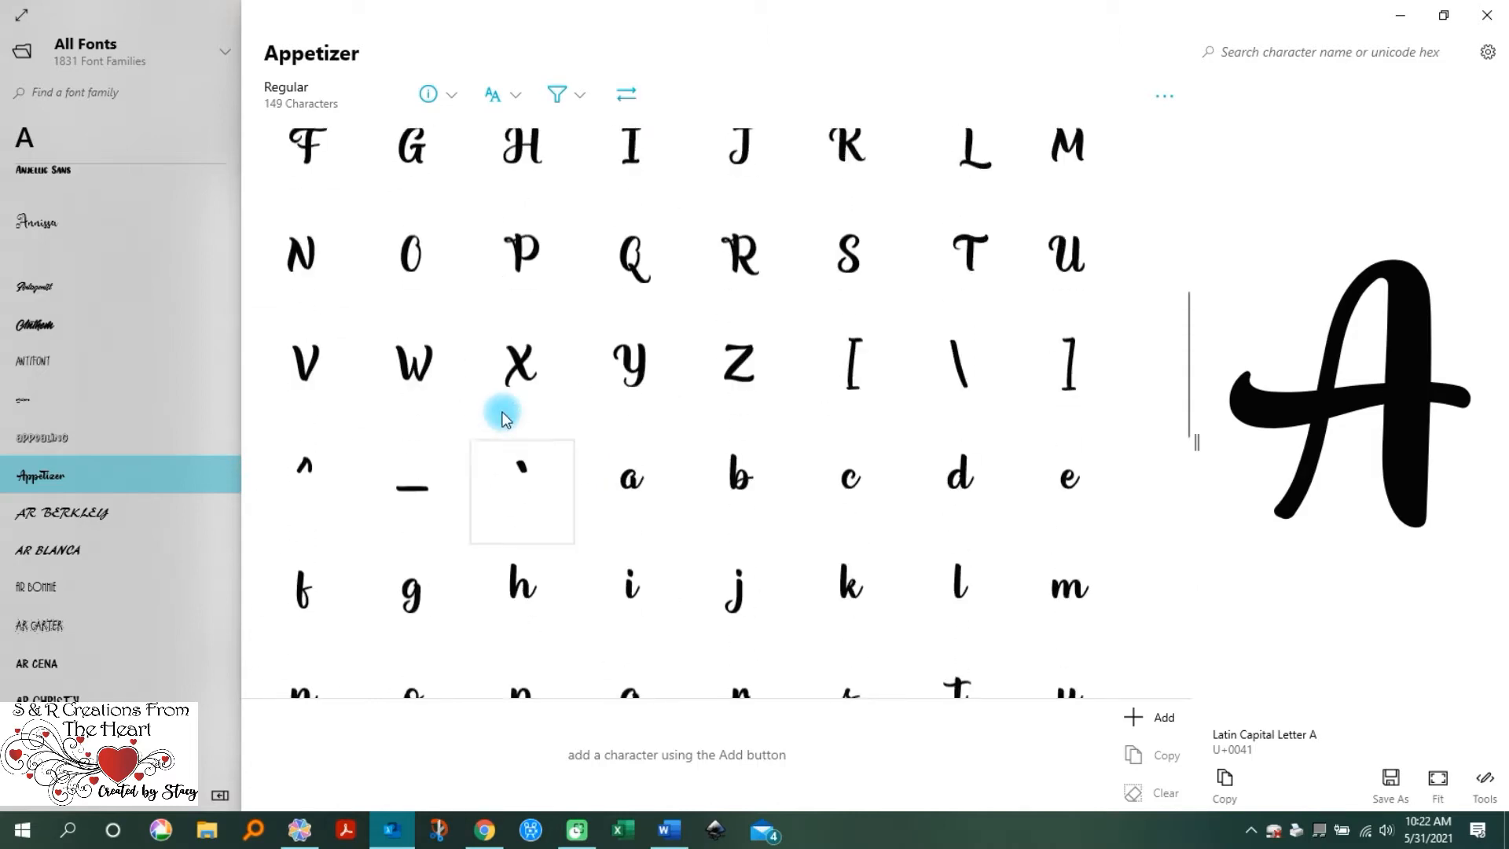
pyautogui.scroll(-2, 505, 416)
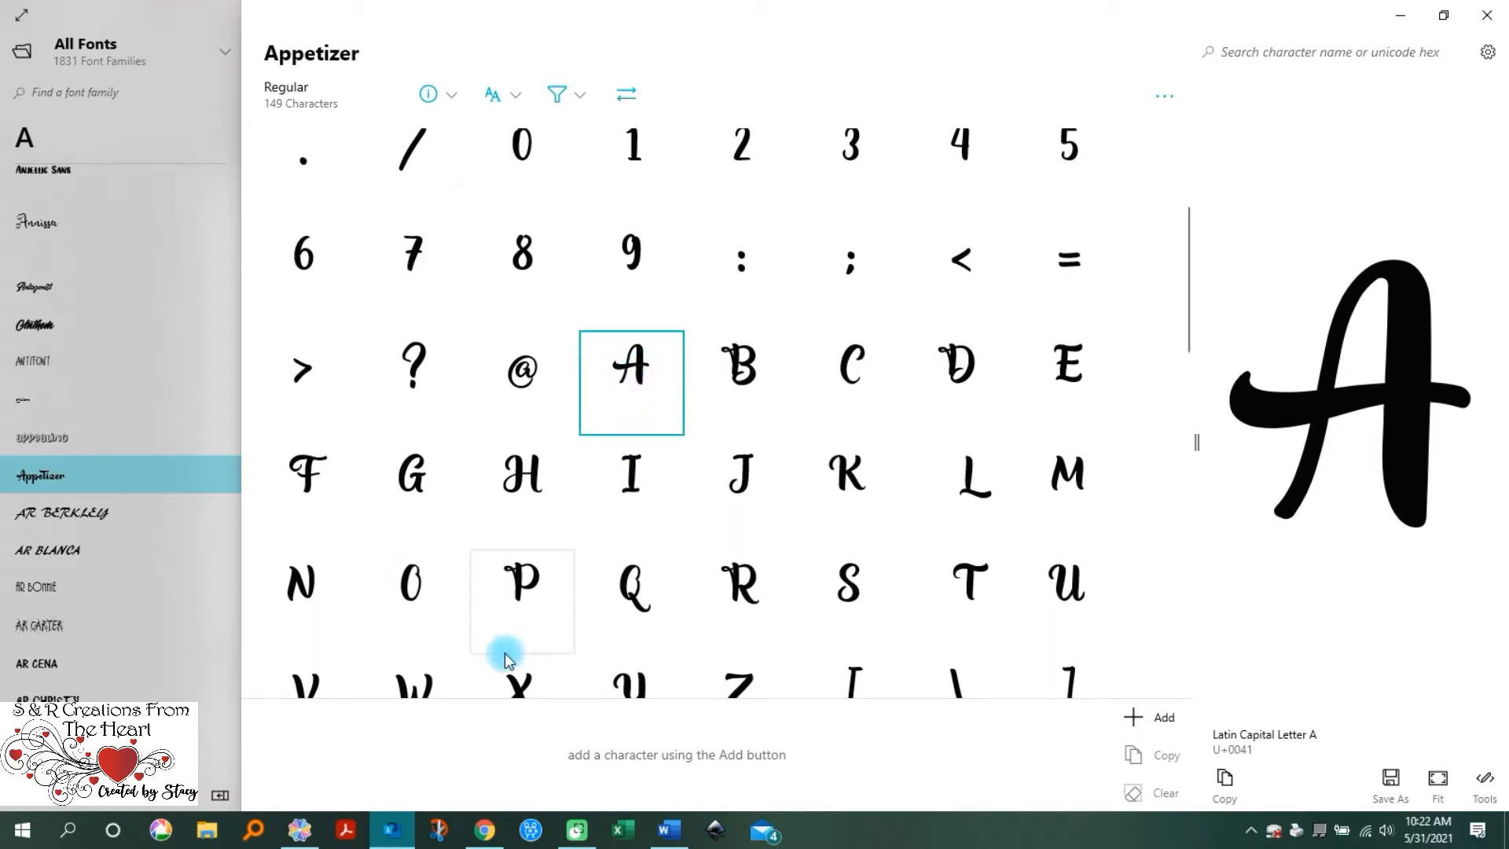
pyautogui.scroll(-10, 666, 388)
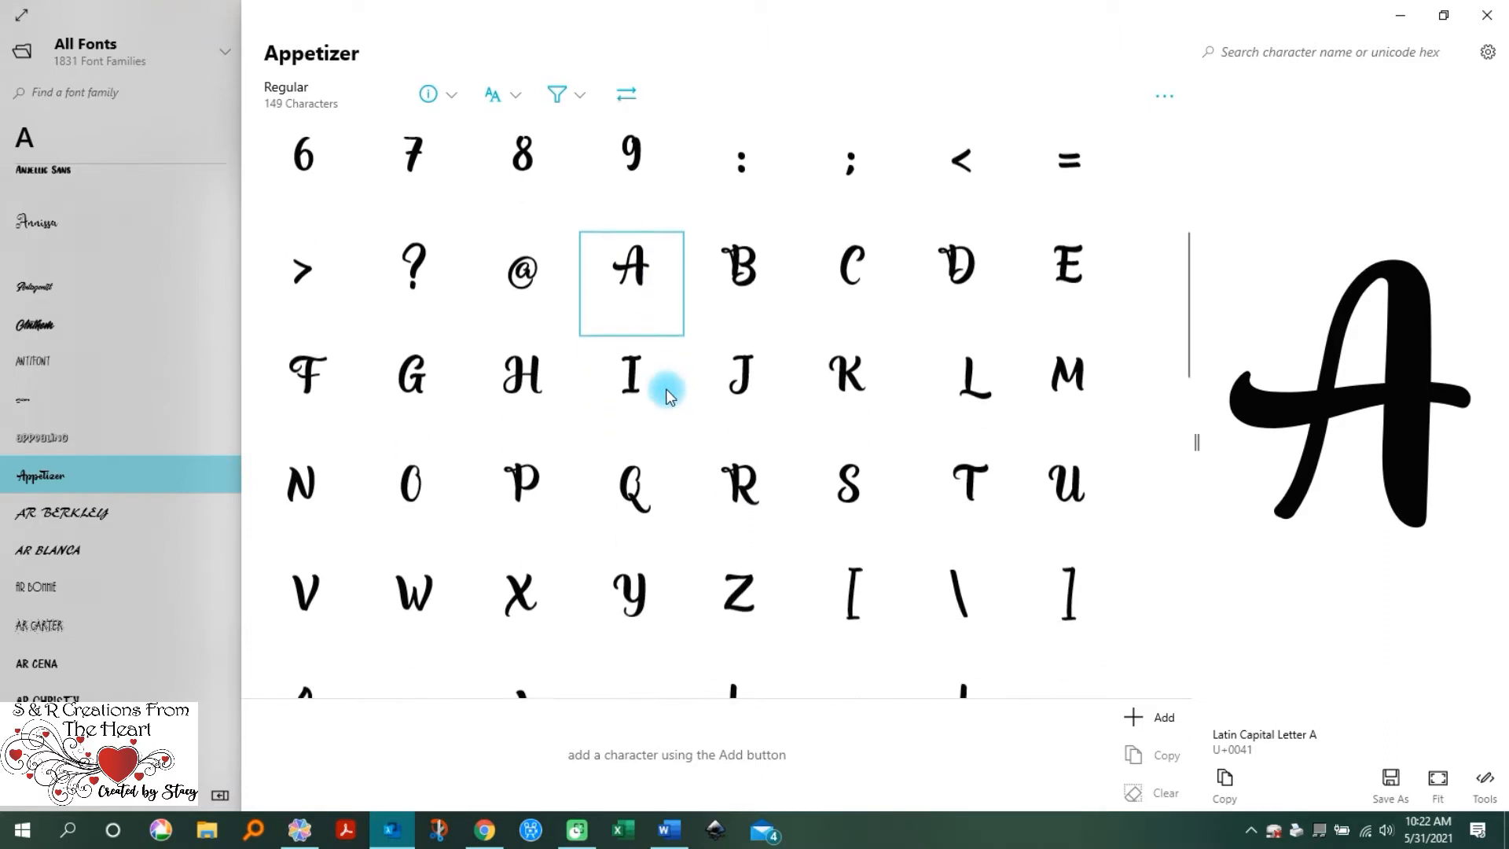
pyautogui.scroll(-3, 667, 388)
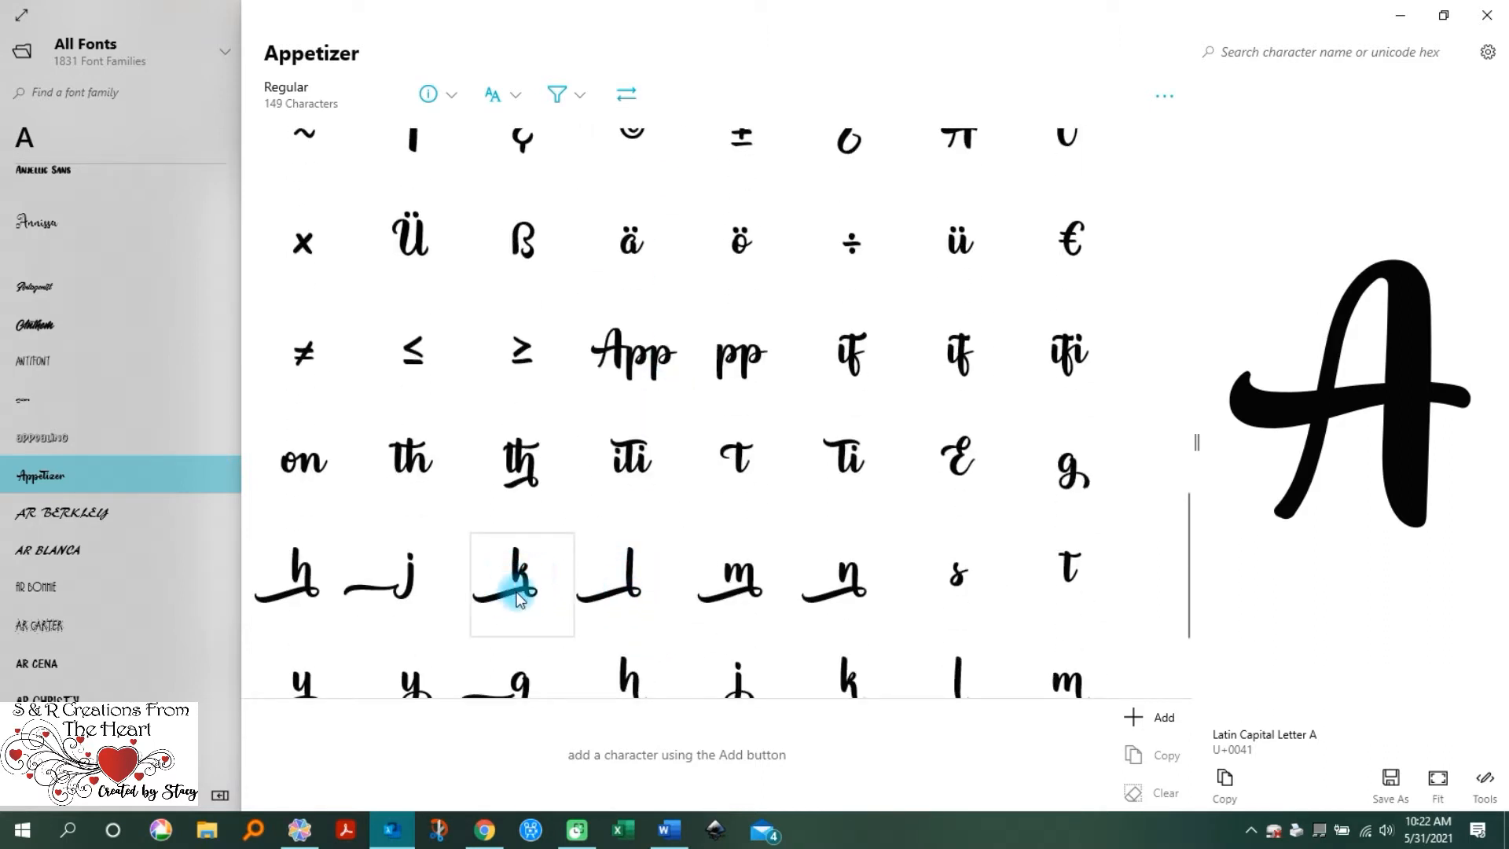
pyautogui.scroll(-2, 933, 621)
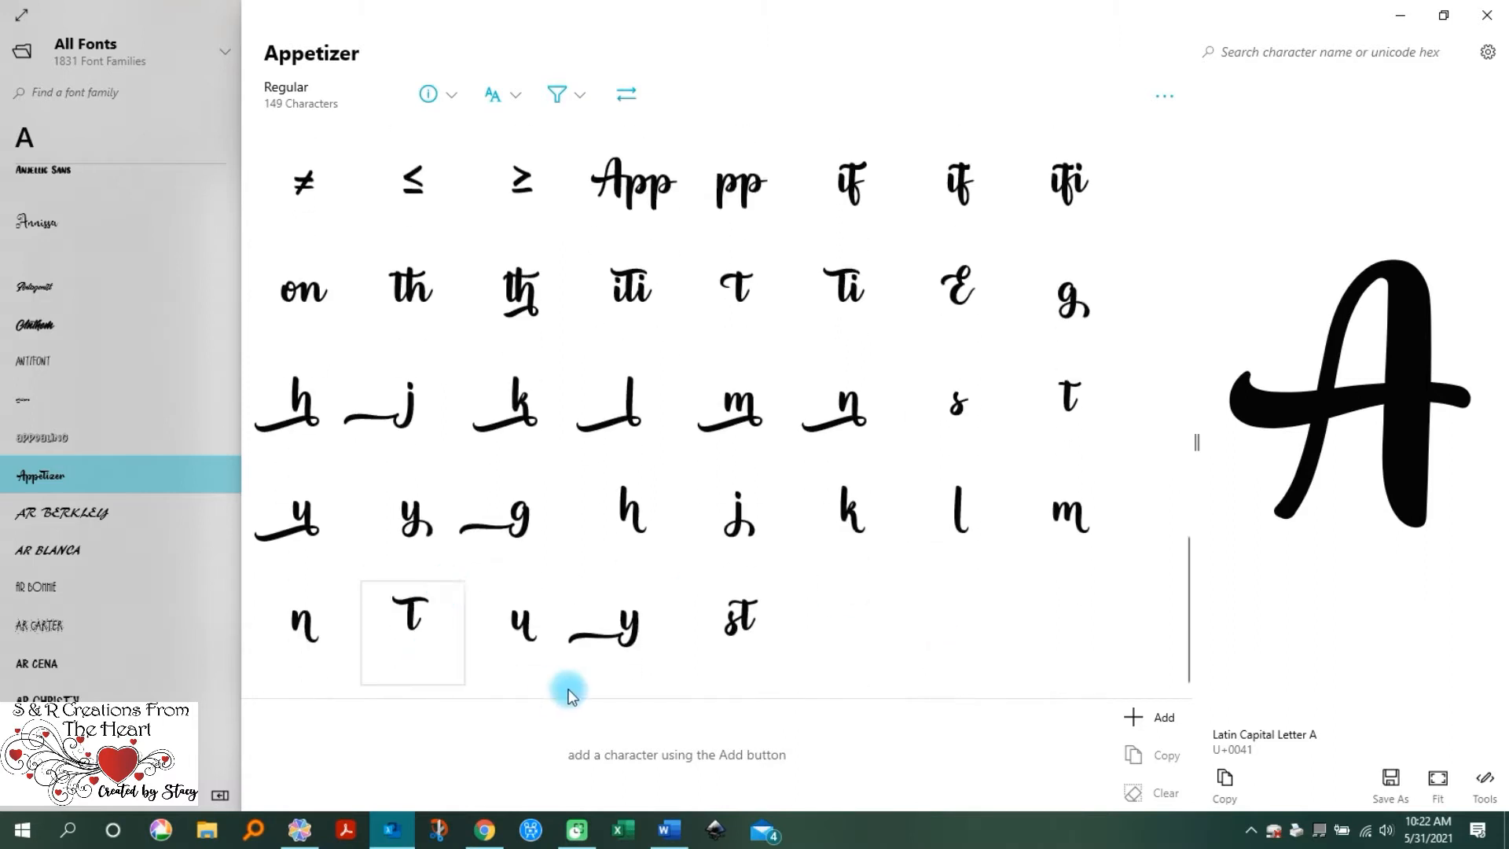
pyautogui.click(619, 624)
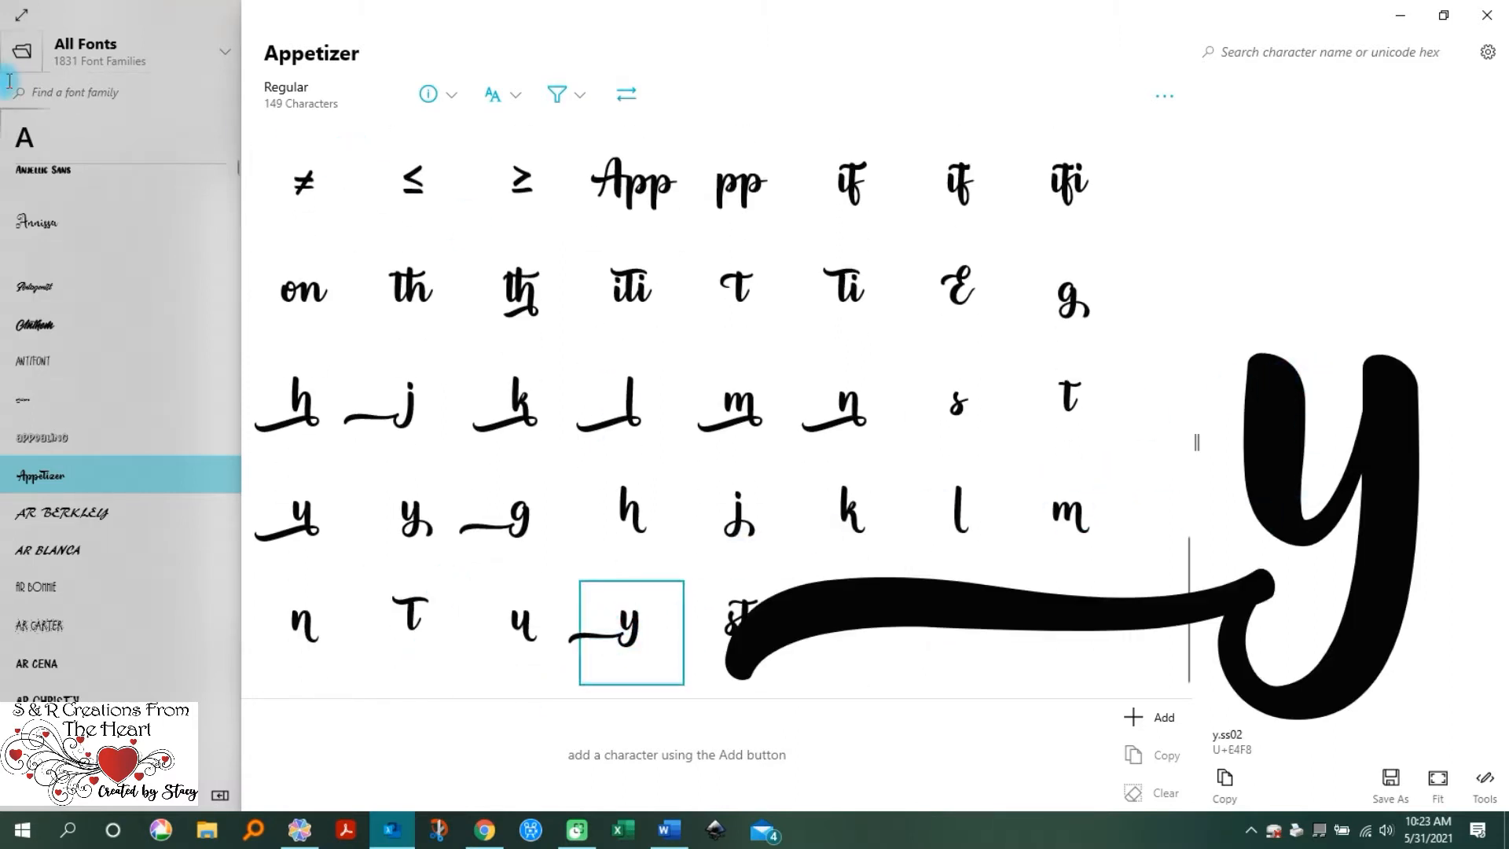
# Step: Search the font families for "berlinda" and examine the full character set of Berlinda Outline for alternate letters
pyautogui.click(49, 91)
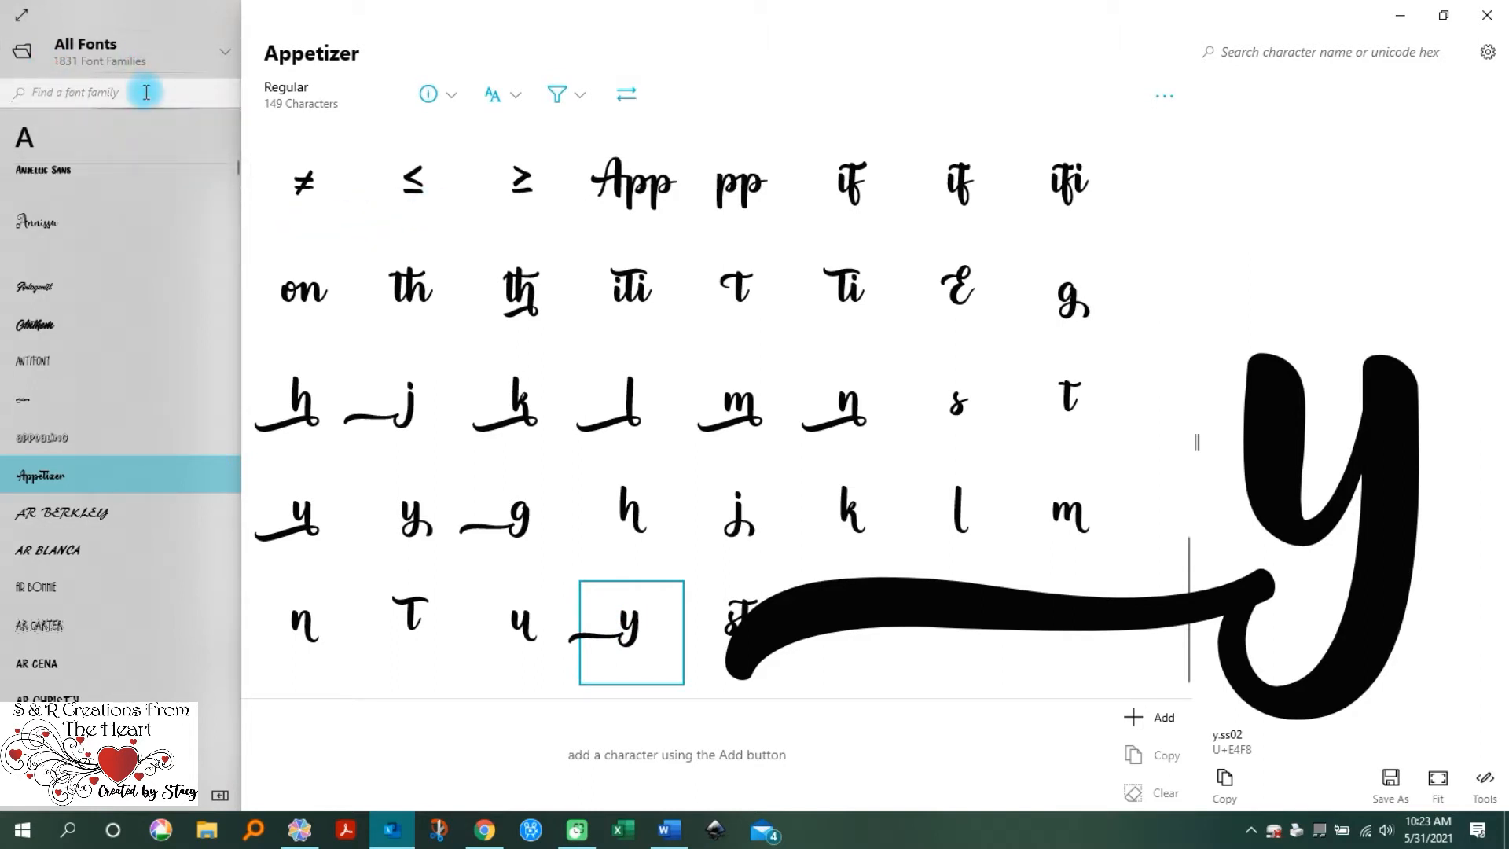
pyautogui.write('berlinda')
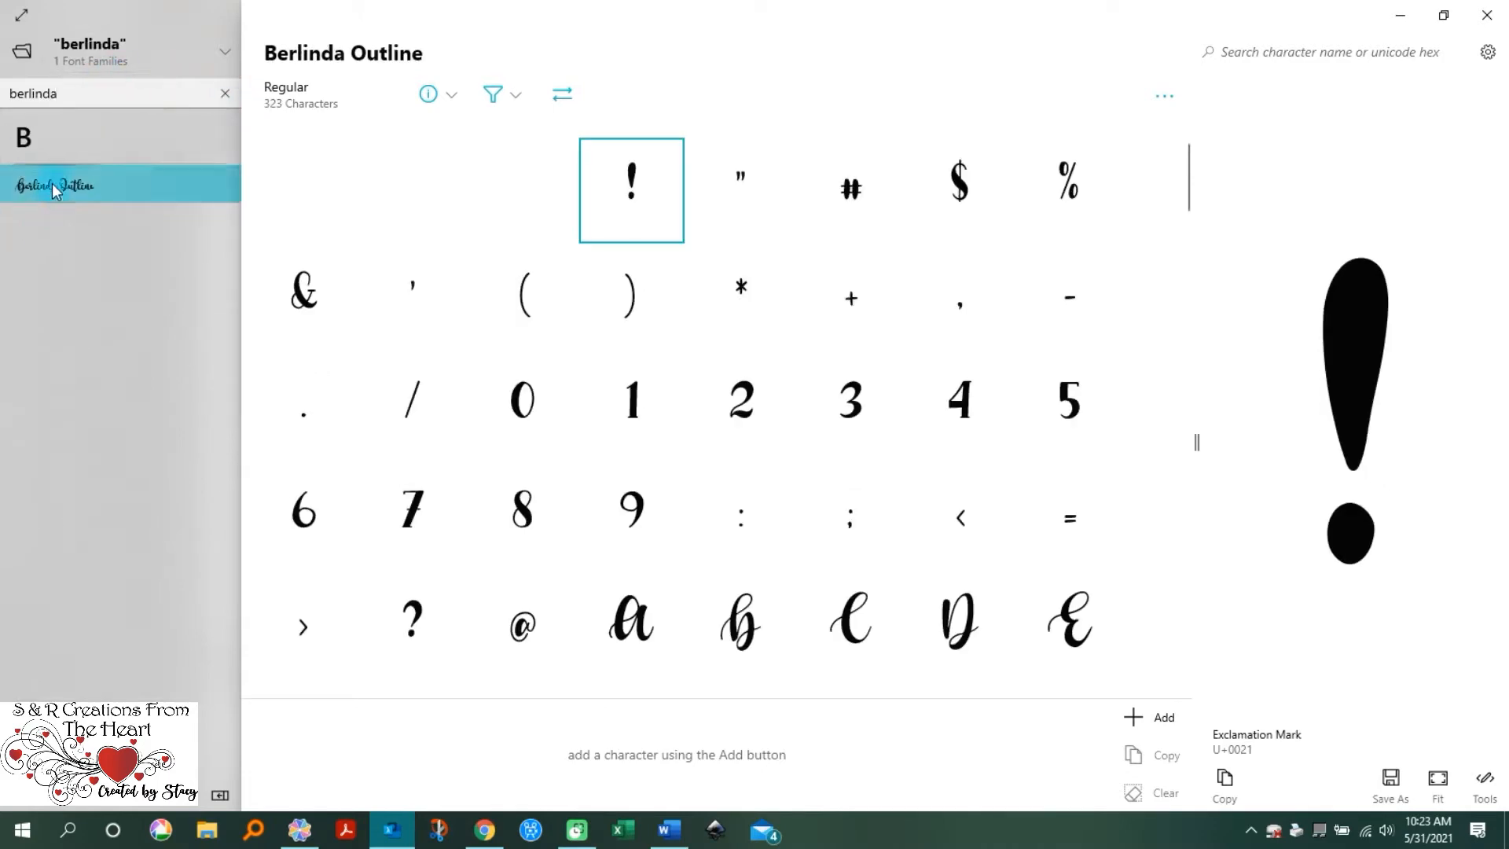
pyautogui.scroll(-15, 798, 482)
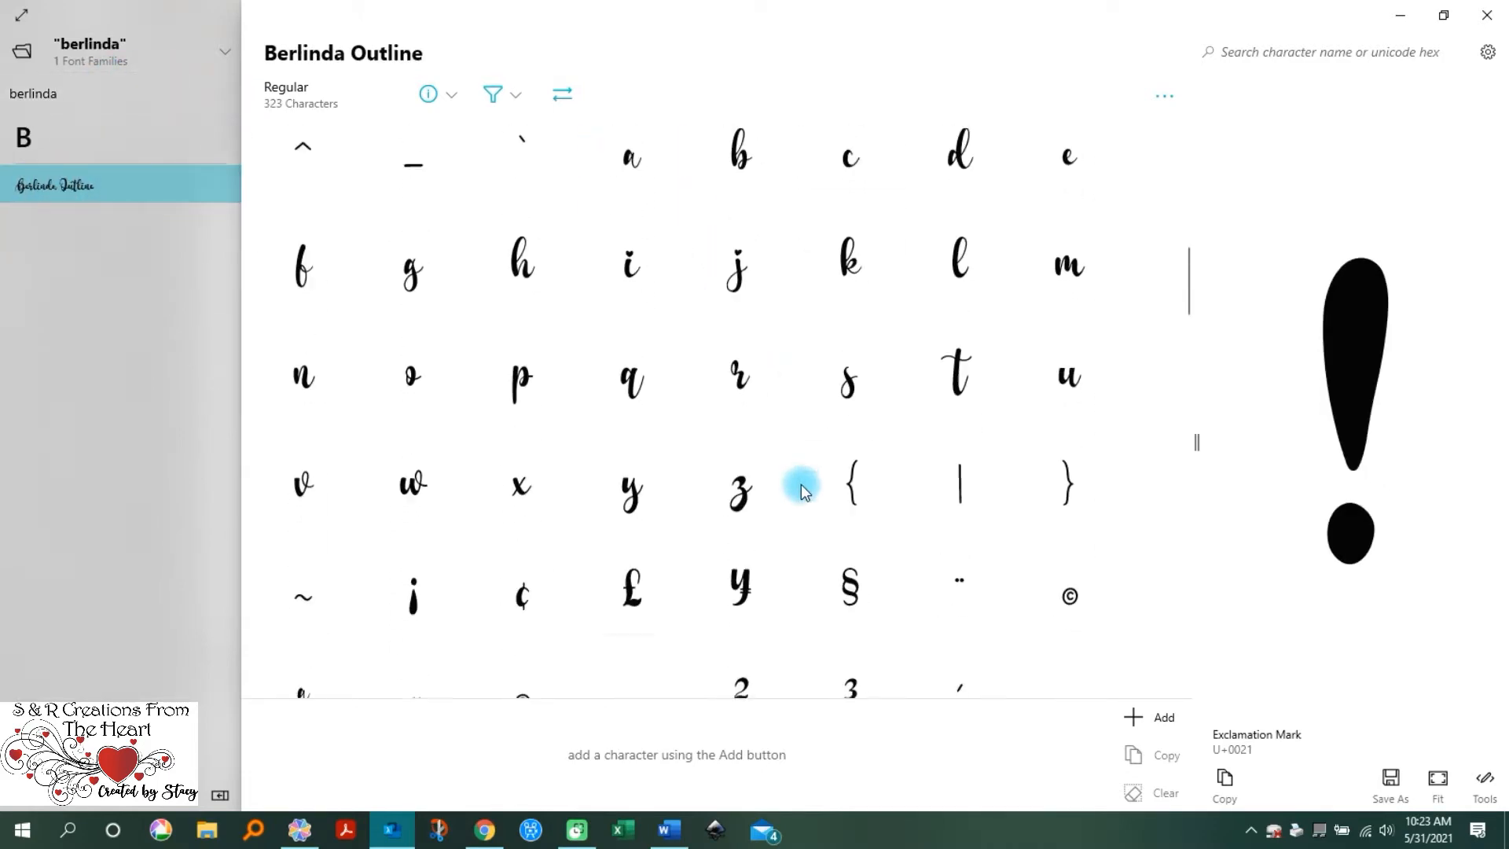
pyautogui.scroll(-15, 802, 486)
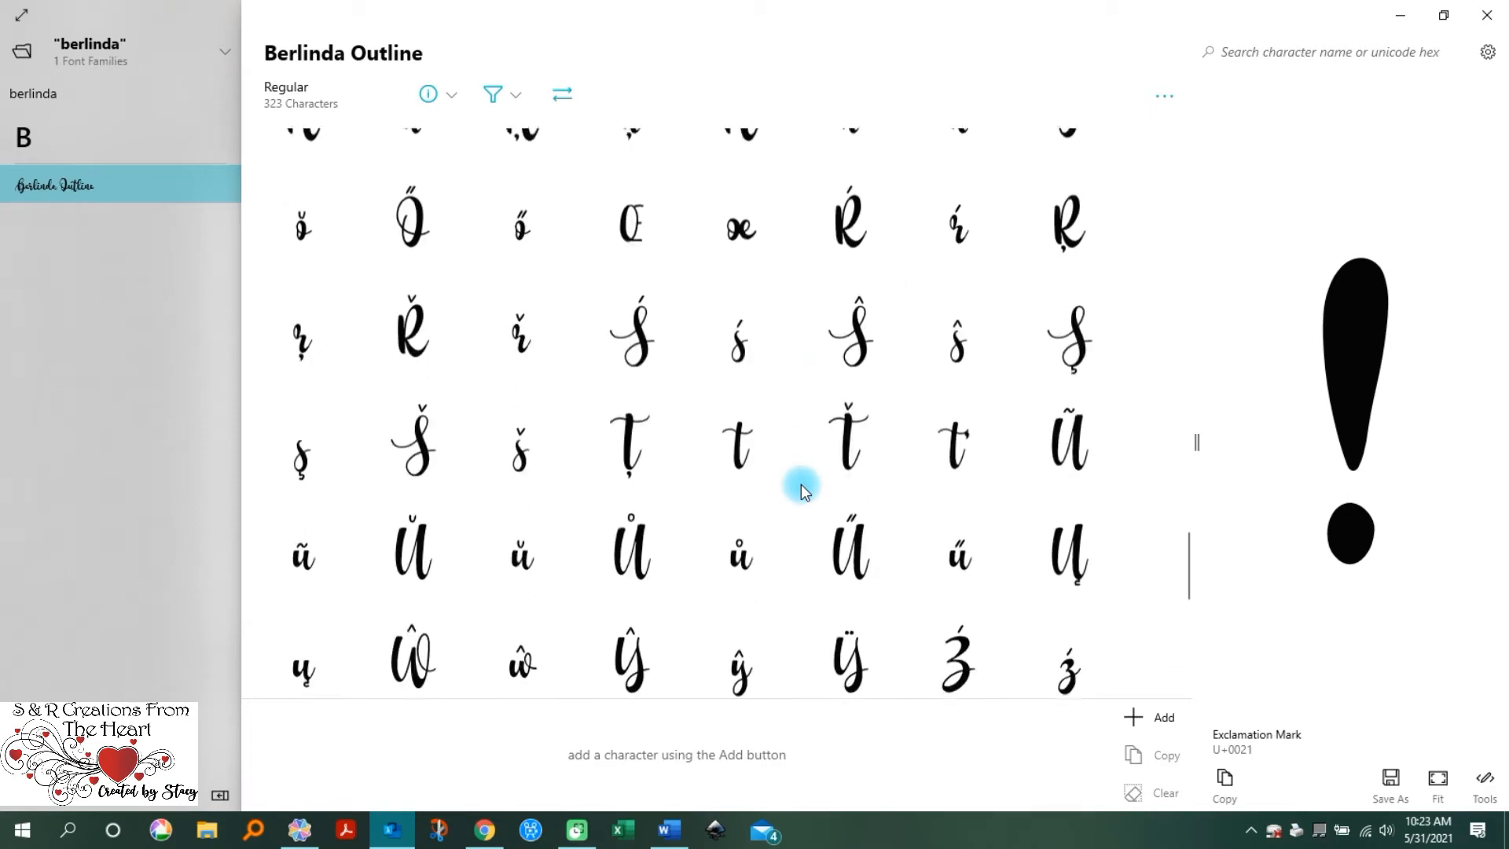
pyautogui.scroll(10, 803, 489)
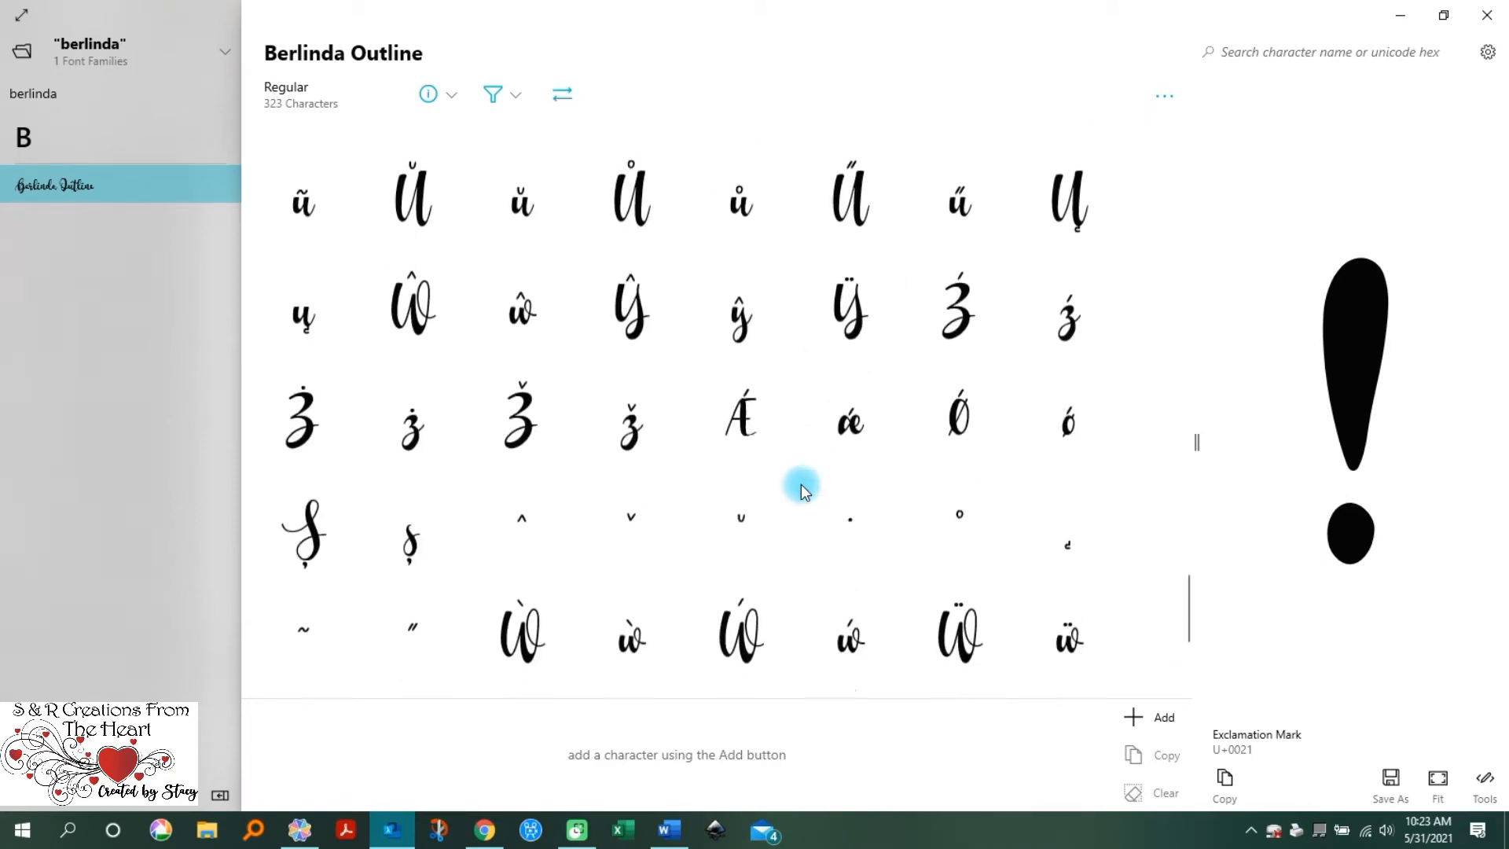
pyautogui.scroll(12, 777, 343)
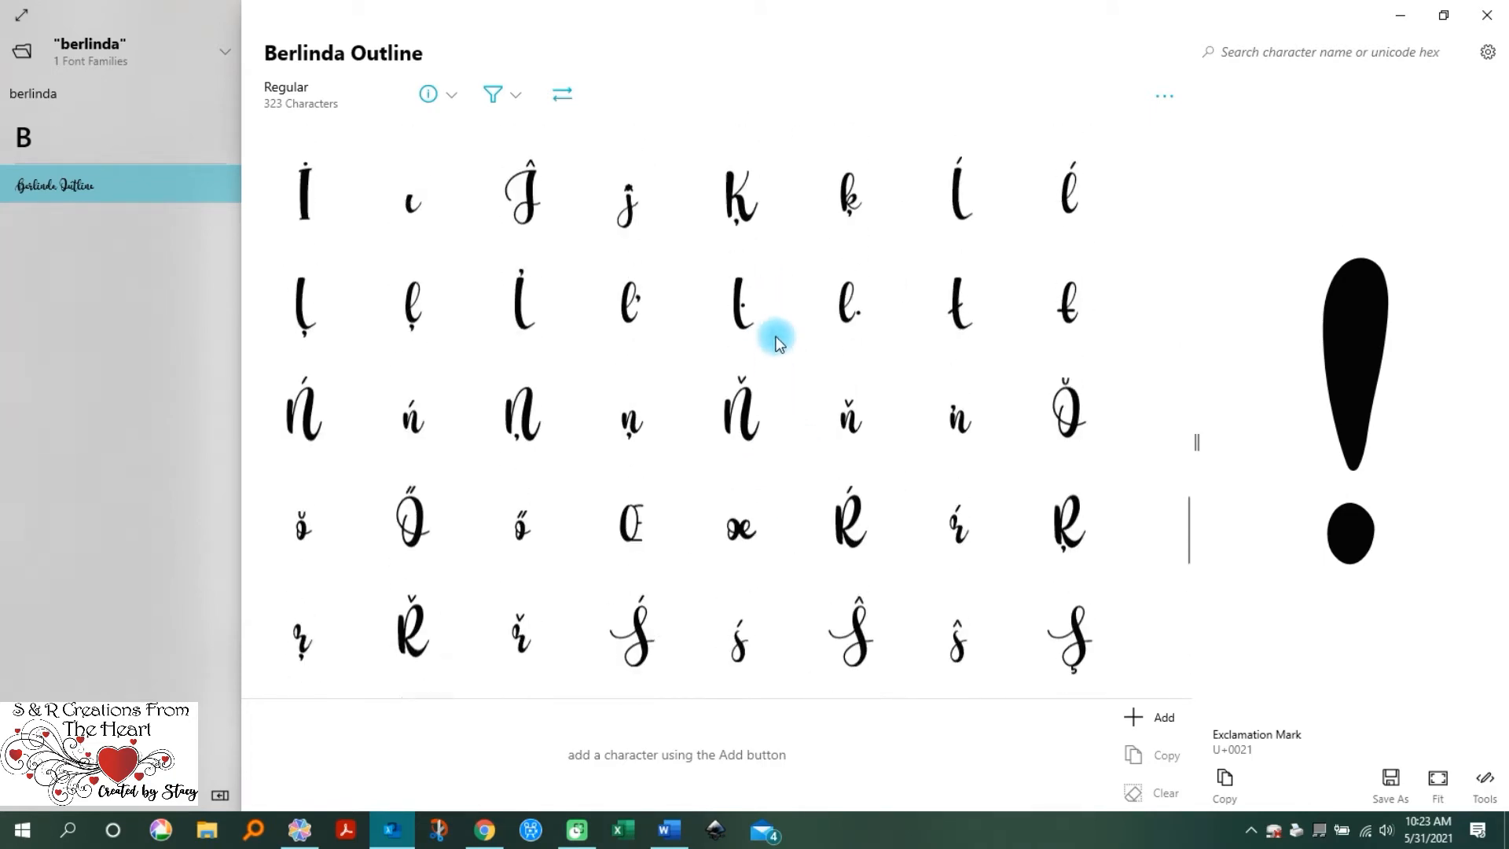
pyautogui.scroll(10, 777, 343)
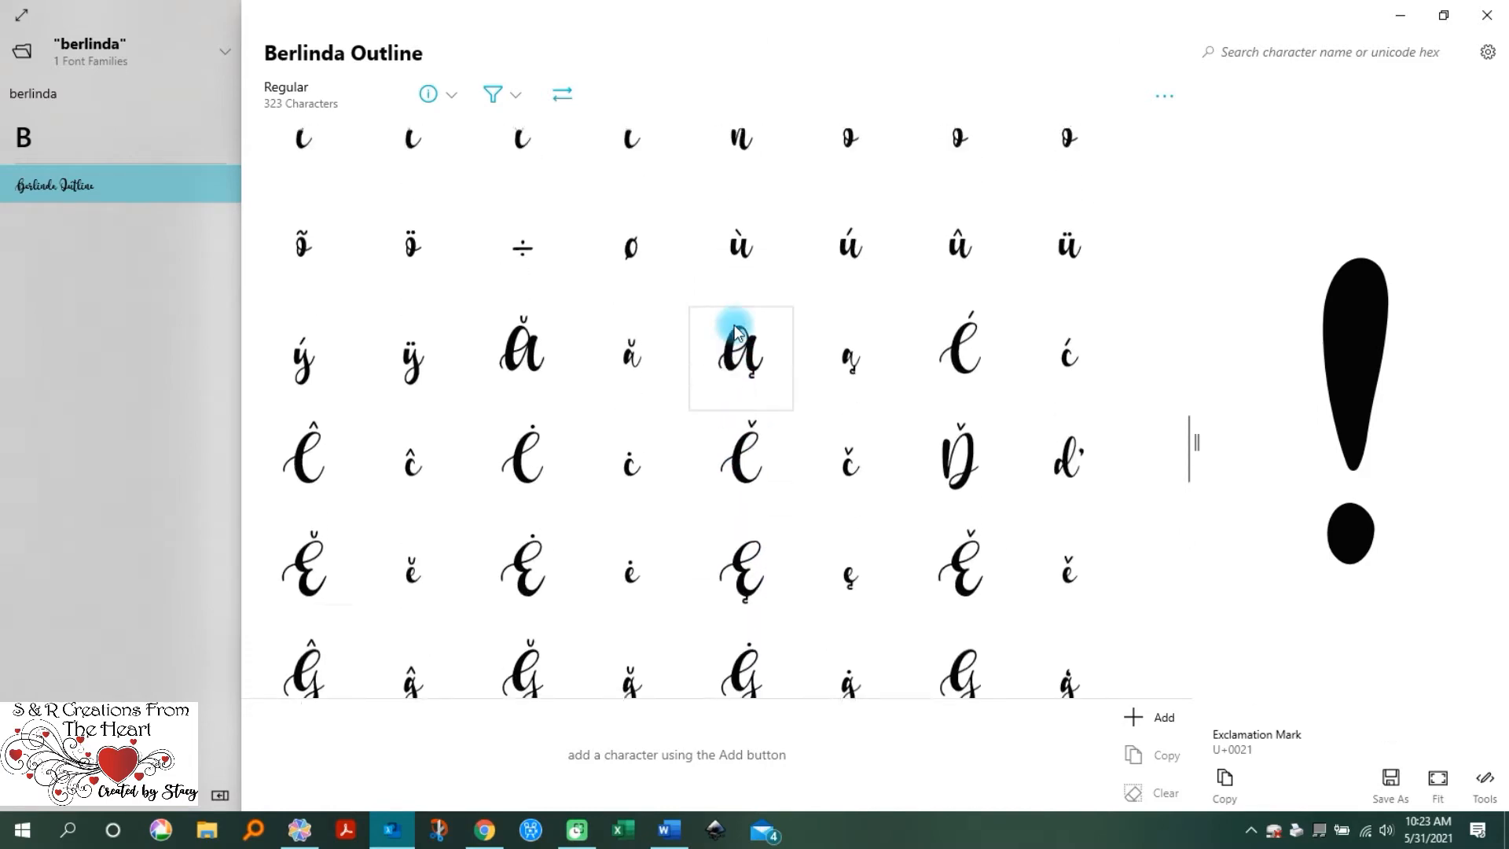
pyautogui.scroll(3, 738, 330)
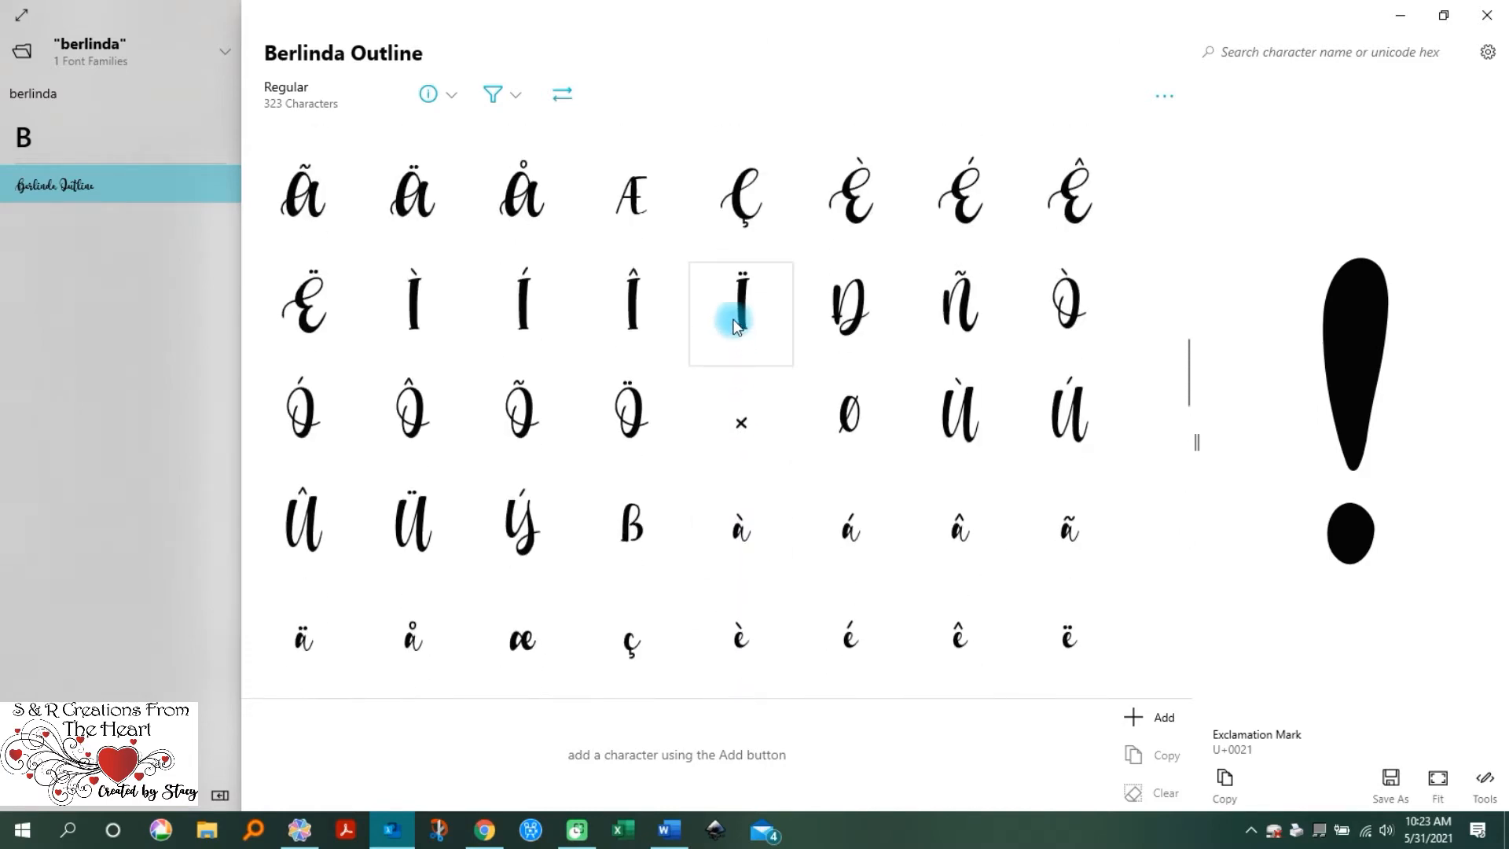
pyautogui.scroll(15, 737, 325)
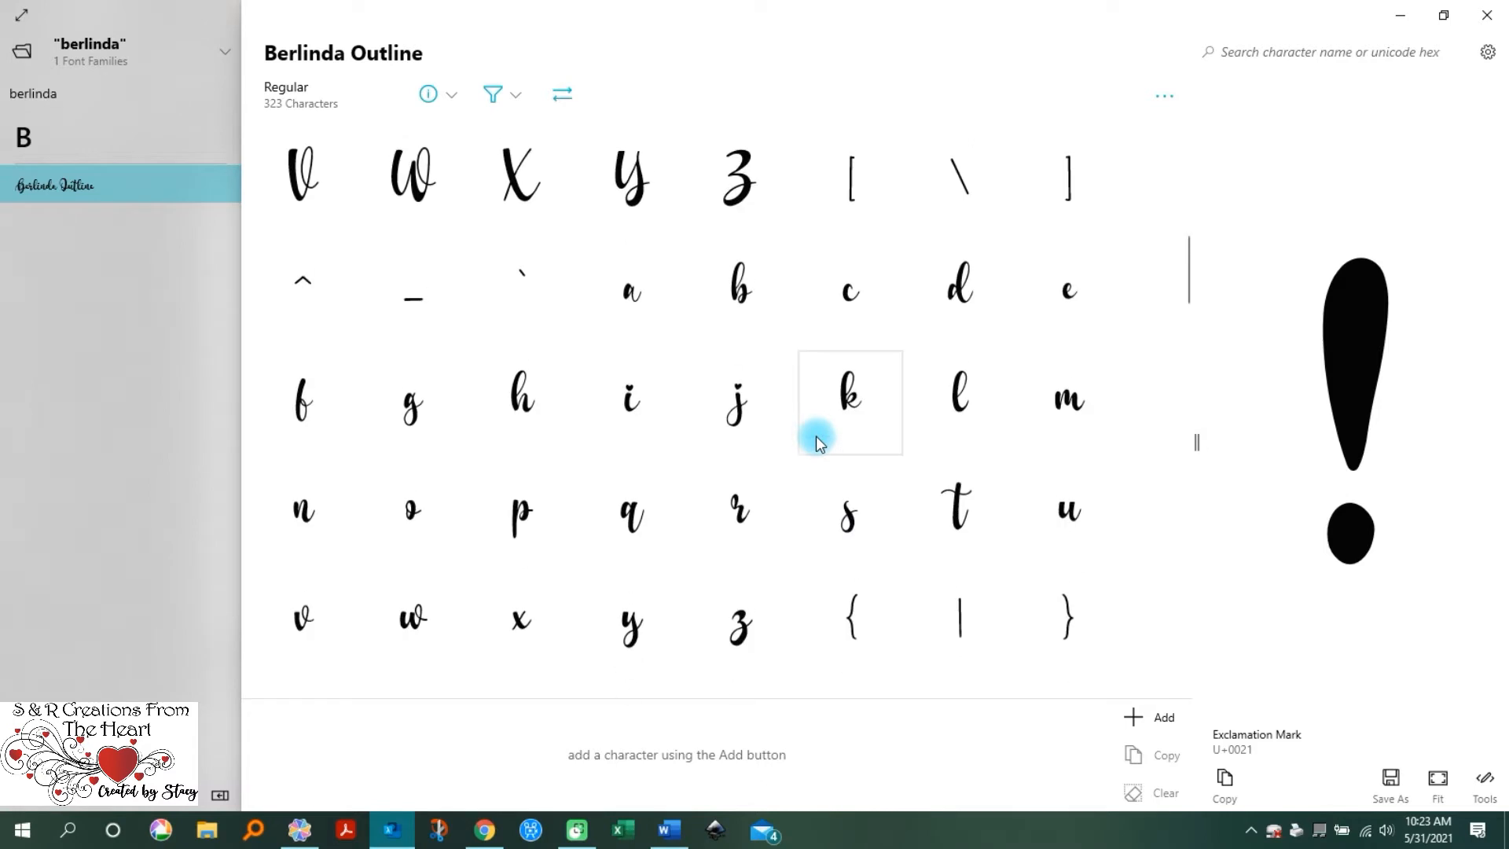
pyautogui.scroll(7, 810, 437)
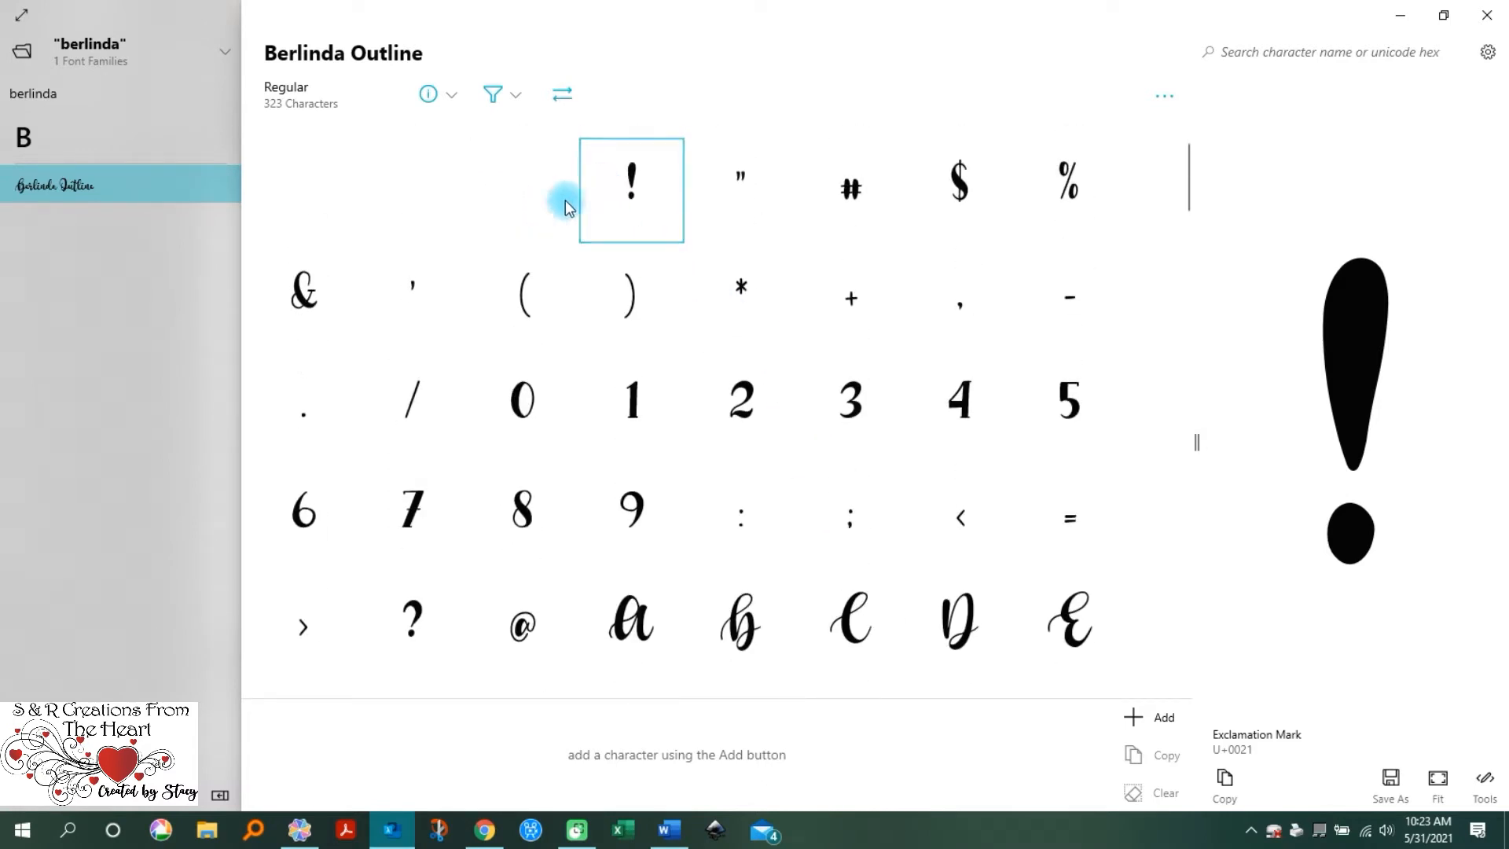
pyautogui.scroll(-7, 739, 417)
pyautogui.scroll(7, 762, 396)
pyautogui.scroll(-5, 762, 396)
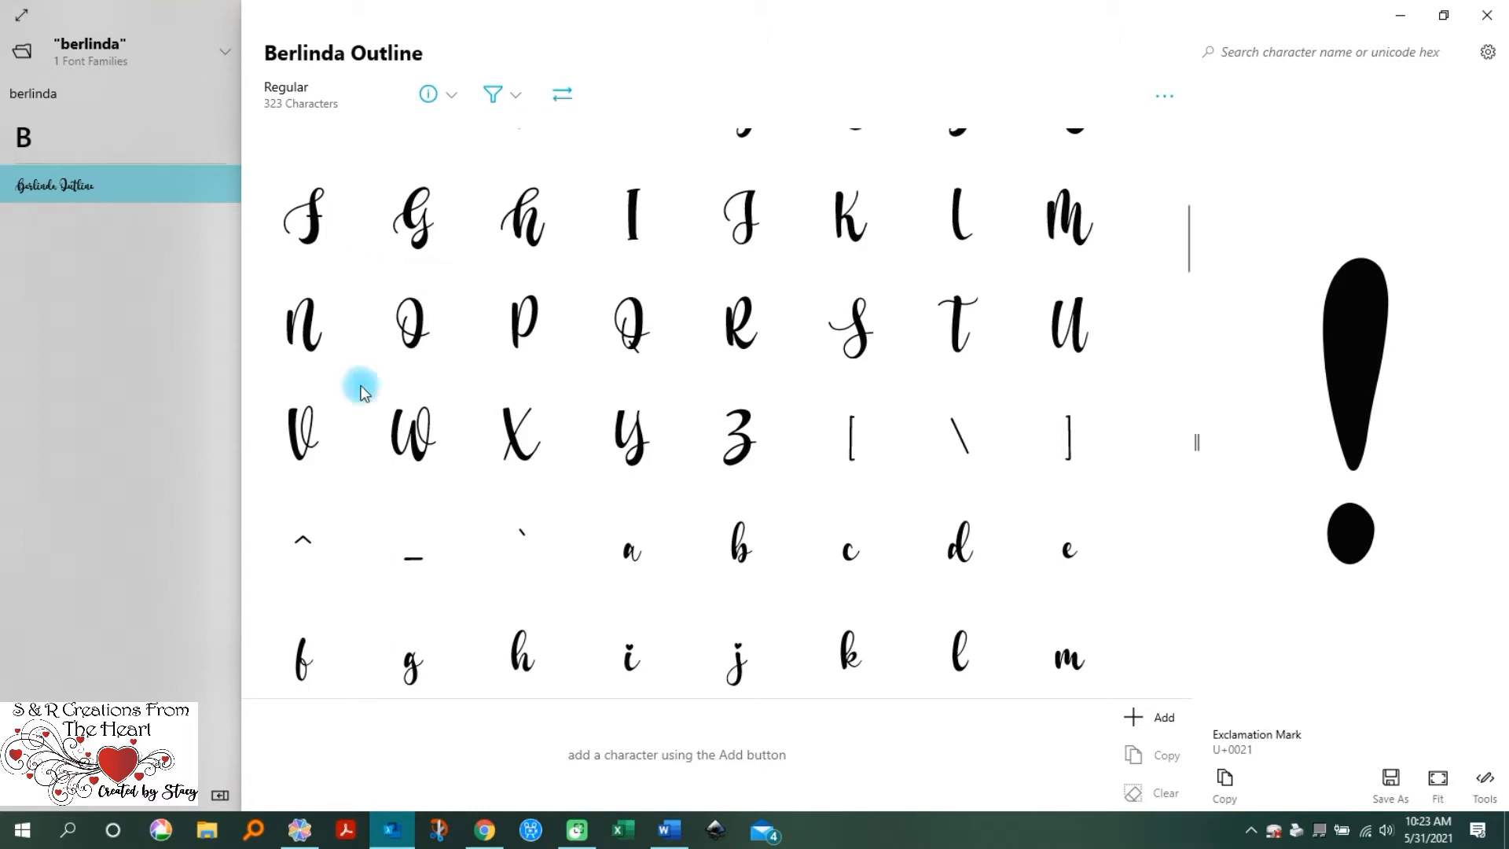
pyautogui.scroll(-10, 679, 318)
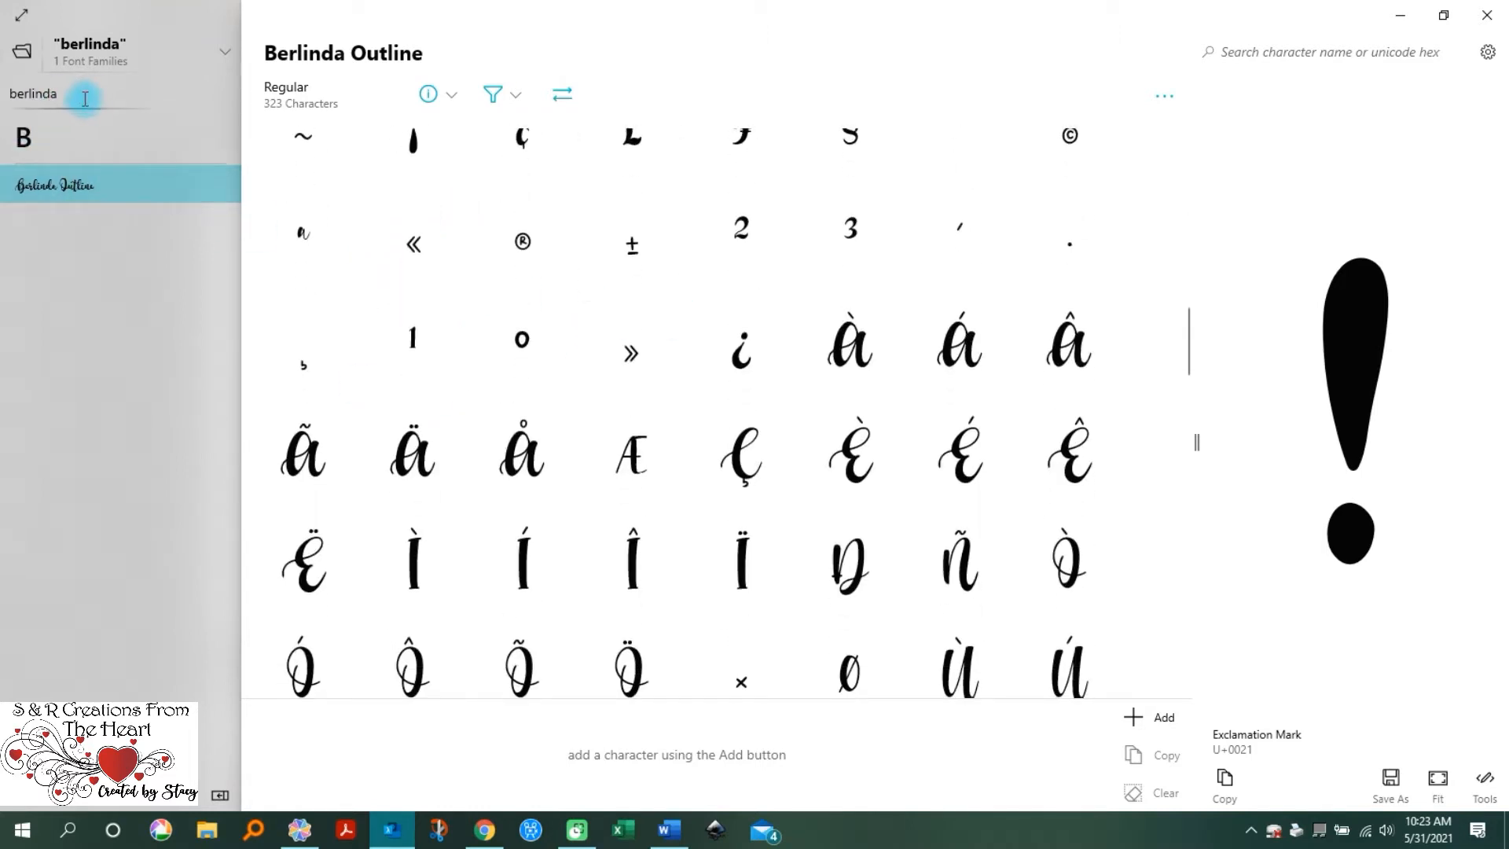
# Step: Clear the font search, examine the Berlynda font's ligatures and swash alternates, and preview the u.ss01 glyph with the sweeping tail
pyautogui.click(52, 96)
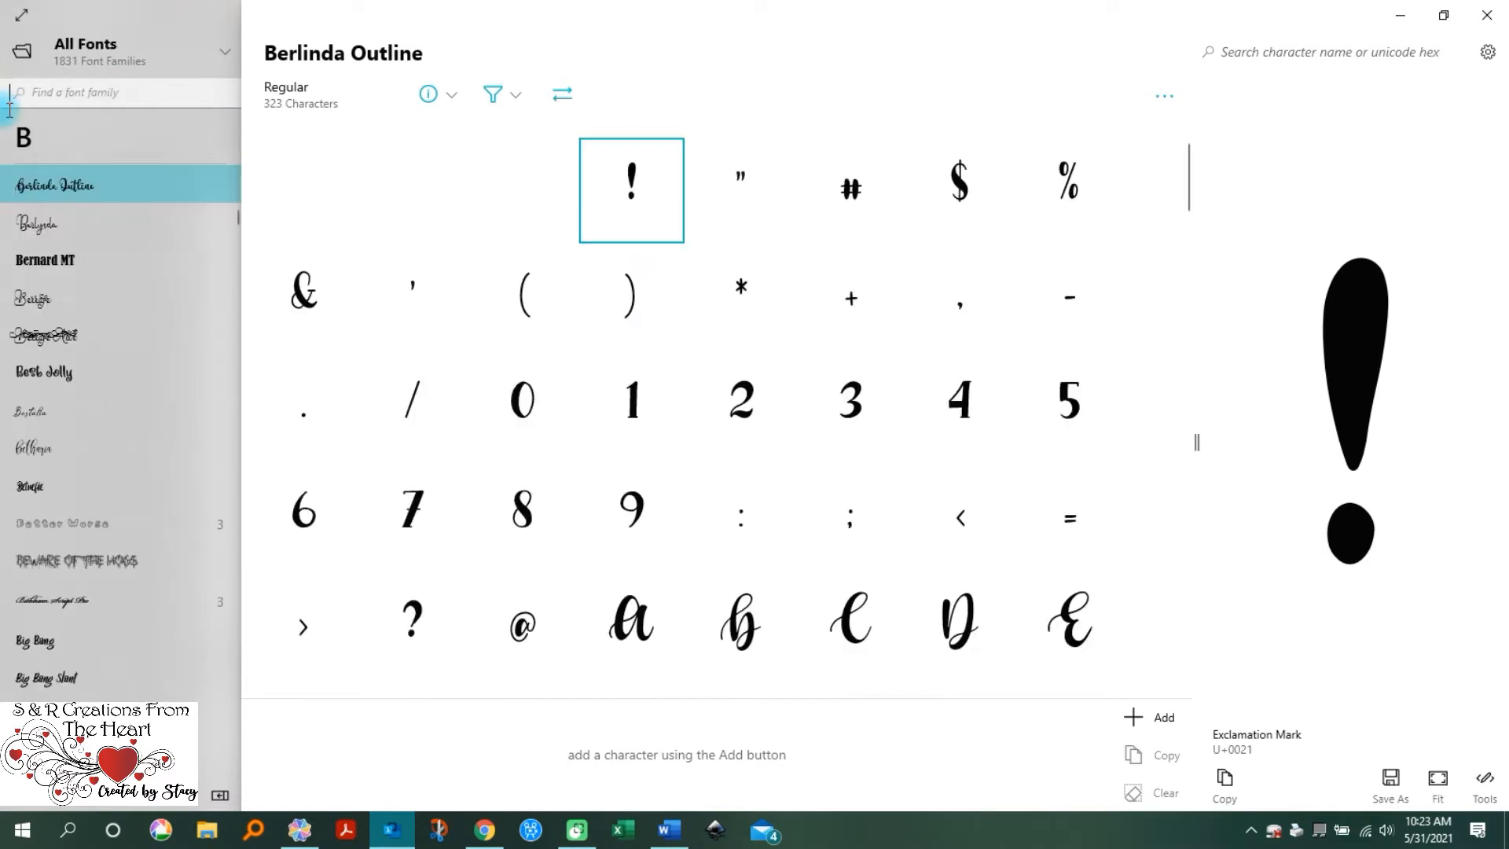
pyautogui.click(49, 223)
pyautogui.scroll(-5, 717, 381)
pyautogui.scroll(-15, 724, 387)
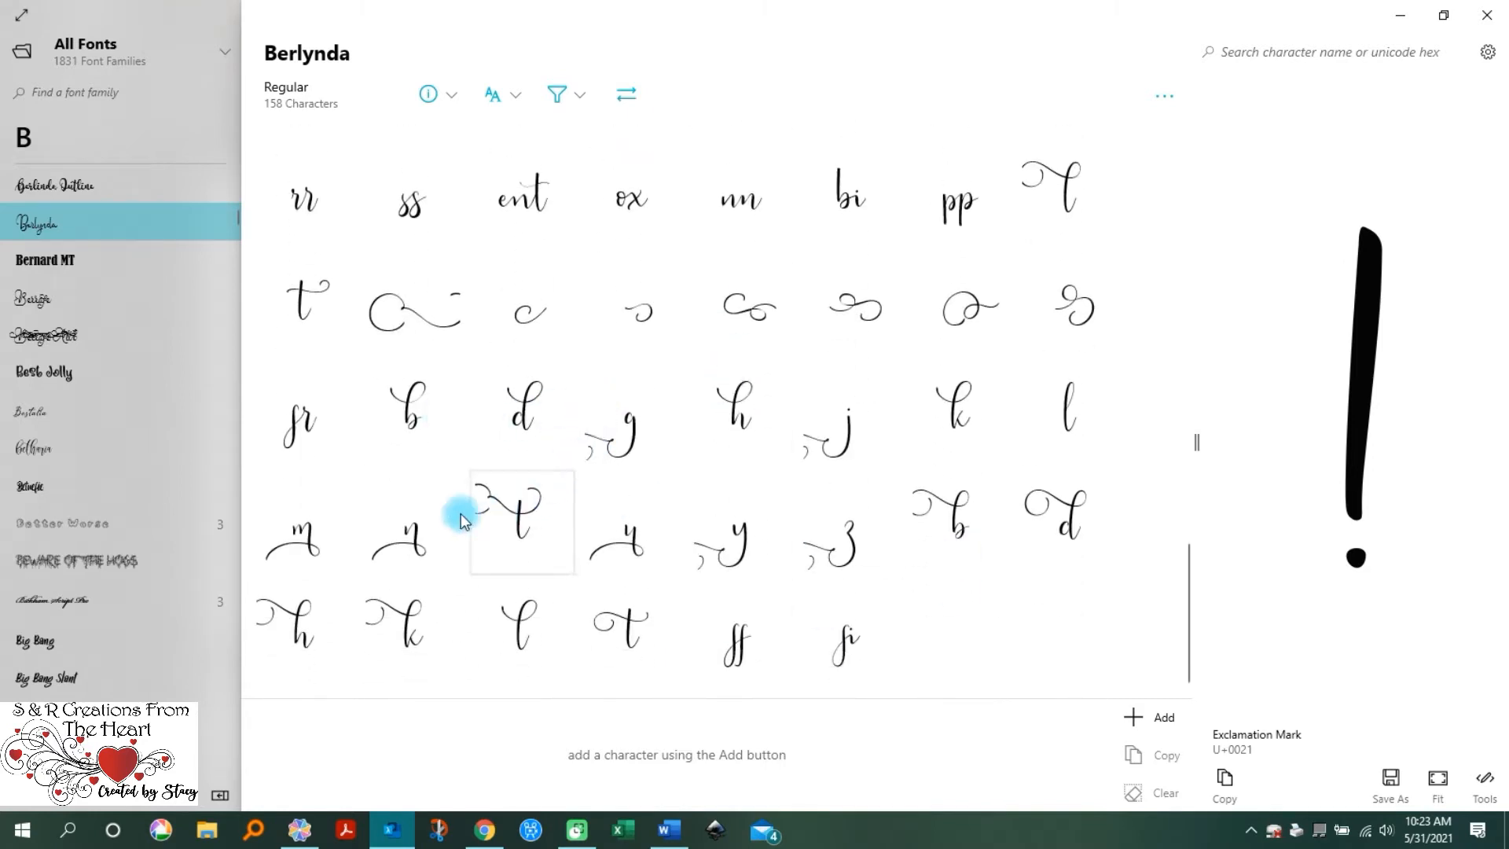
pyautogui.click(623, 537)
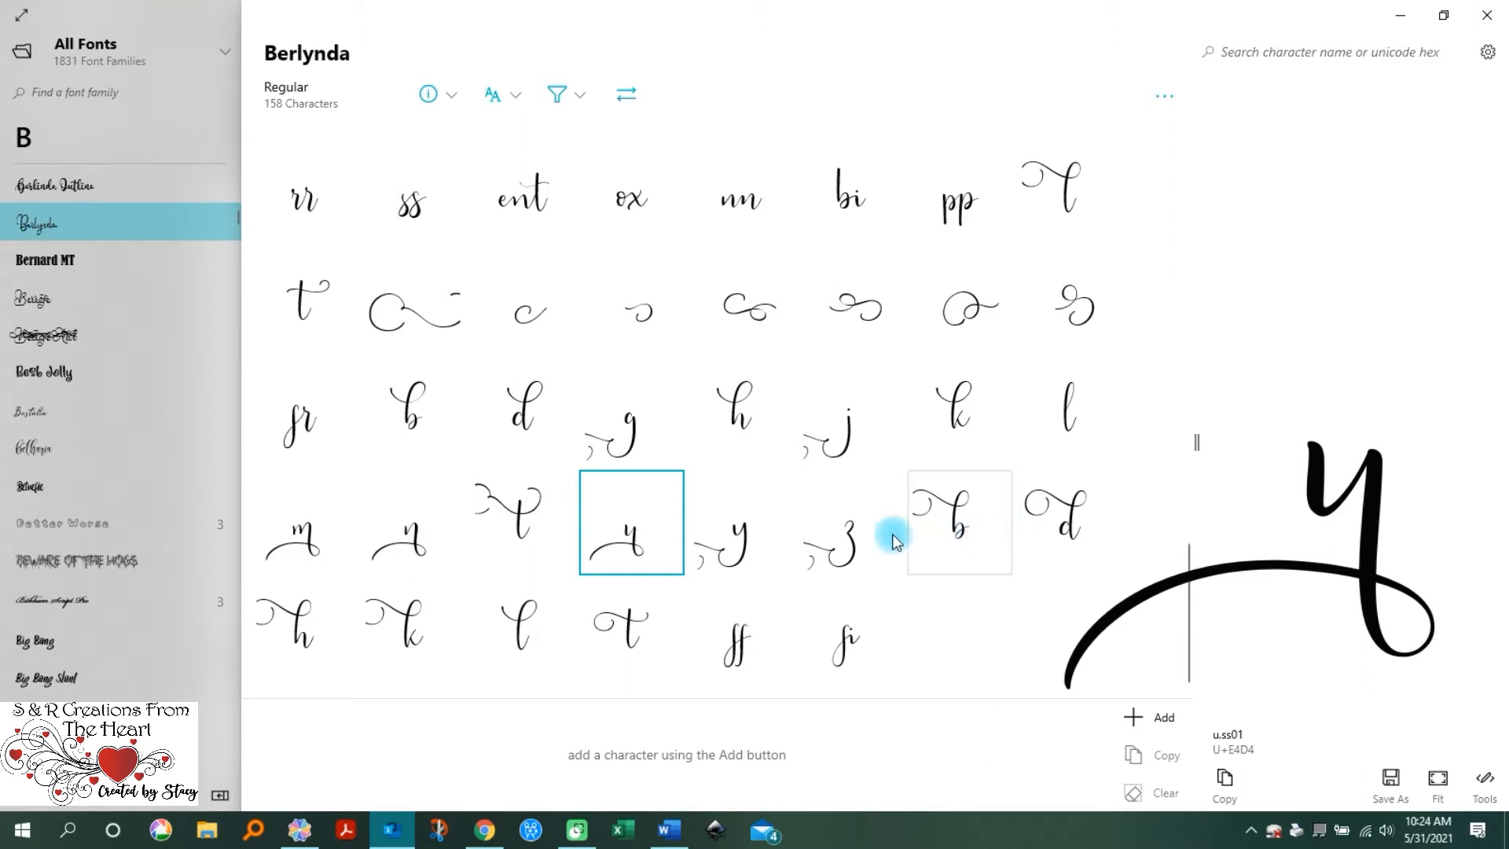
# Step: Examine the Best Jolly font's full character set for extra or alternate glyphs
pyautogui.click(91, 384)
pyautogui.scroll(-10, 795, 380)
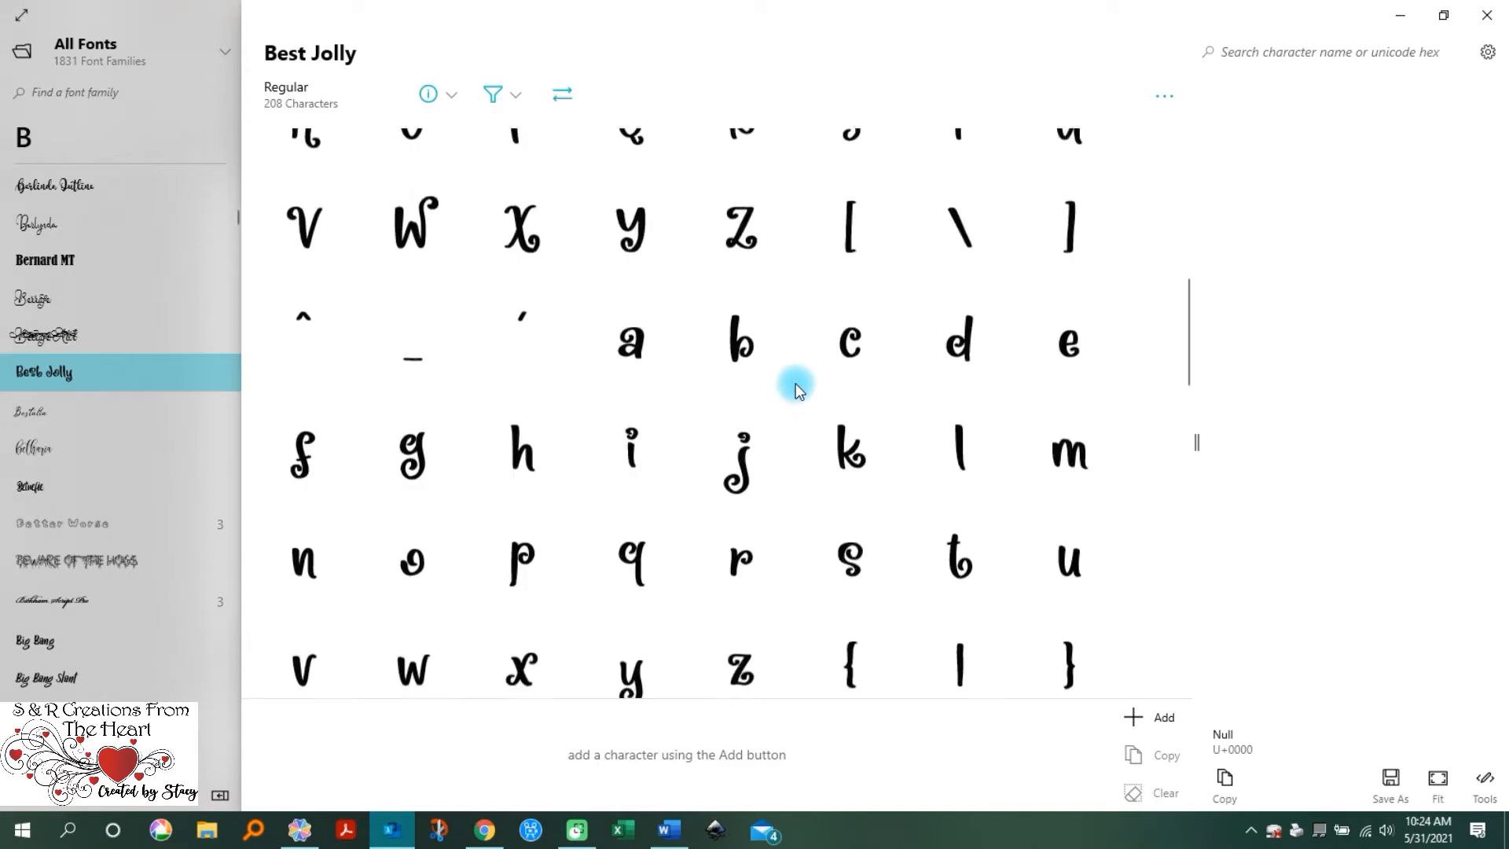
pyautogui.scroll(-15, 795, 384)
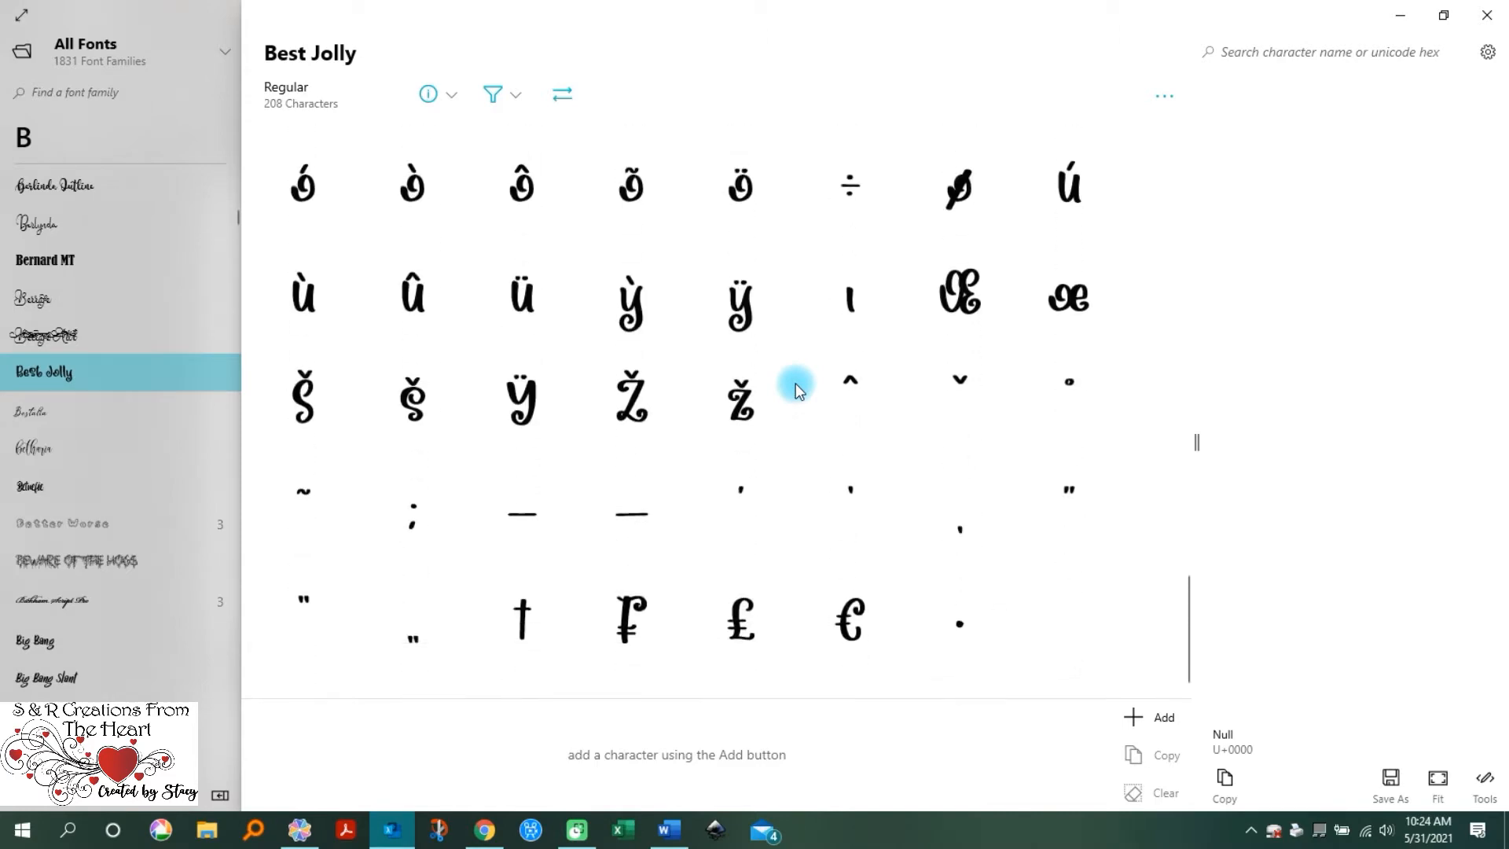
pyautogui.scroll(5, 796, 384)
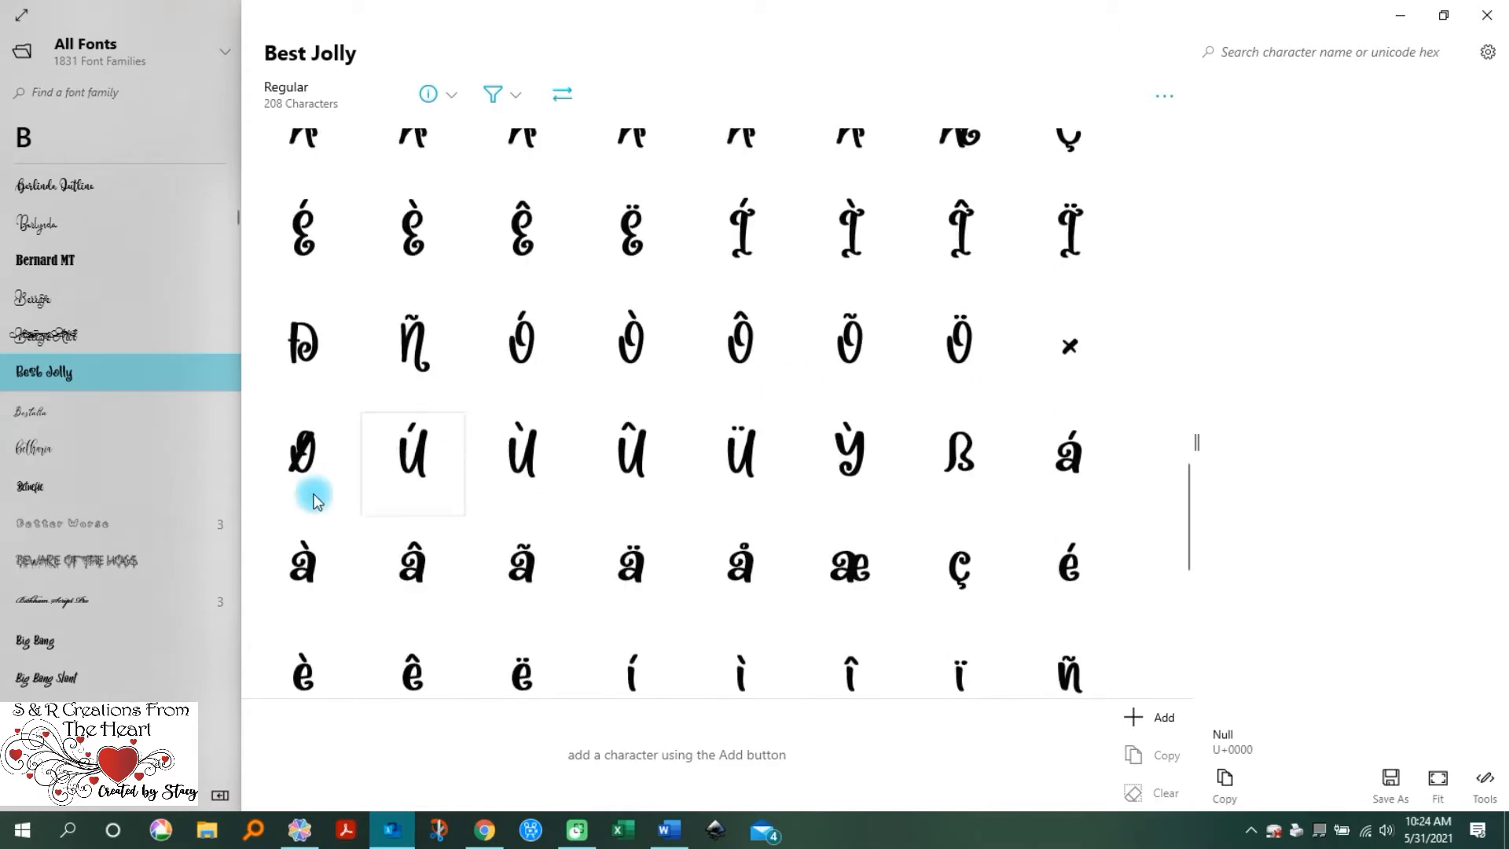
# Step: Examine the uppercase and lowercase letters of the Betnefie font
pyautogui.click(35, 486)
pyautogui.scroll(-10, 758, 348)
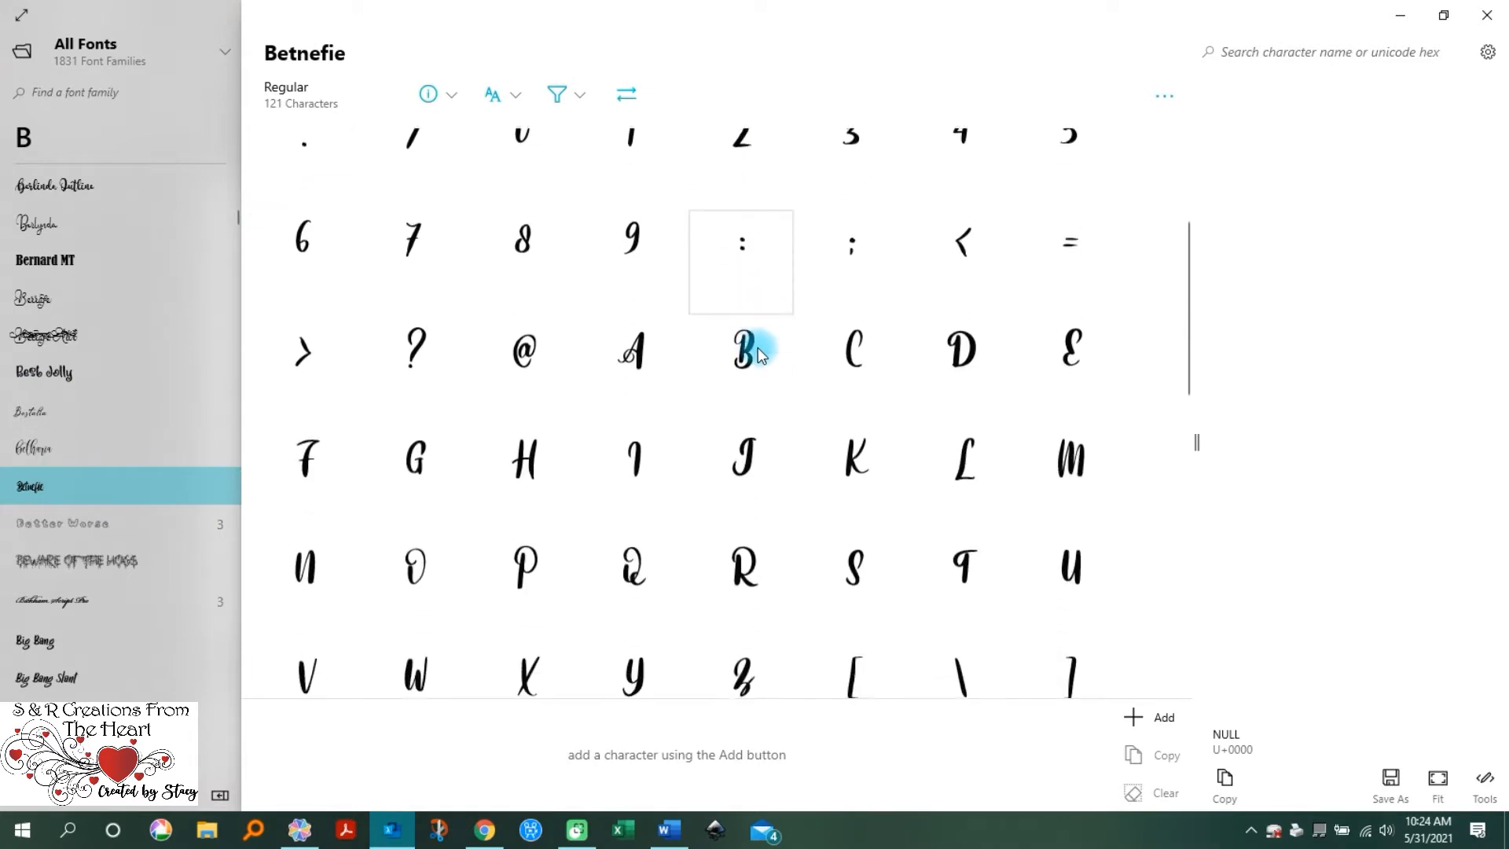
pyautogui.scroll(3, 758, 348)
pyautogui.scroll(2, 758, 348)
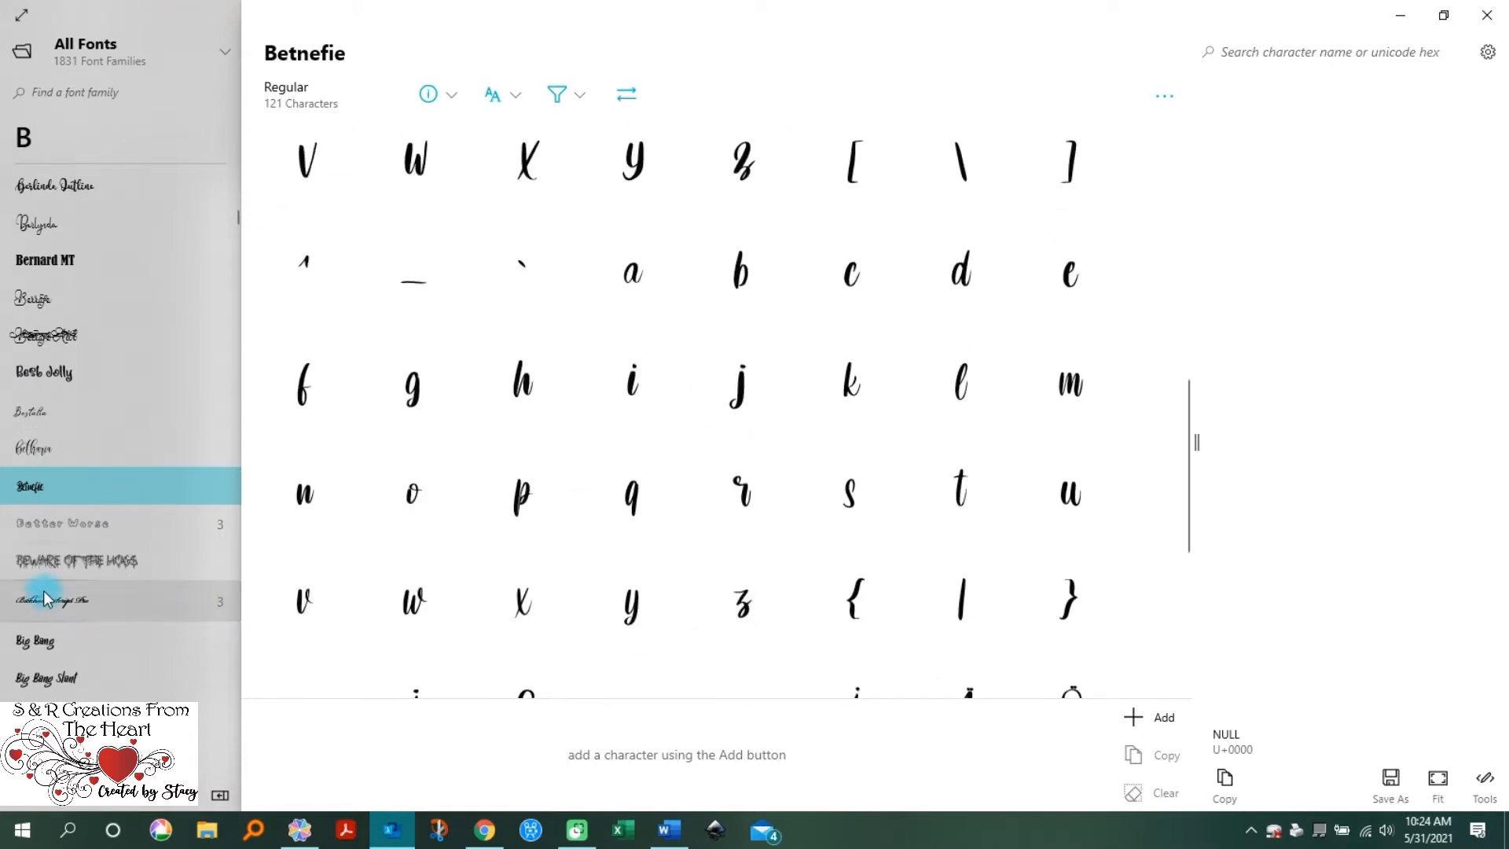
# Step: Examine the Bickham Script Pro character set down to its decorative uppercase alternates
pyautogui.click(56, 602)
pyautogui.scroll(-3, 654, 499)
pyautogui.scroll(-15, 655, 500)
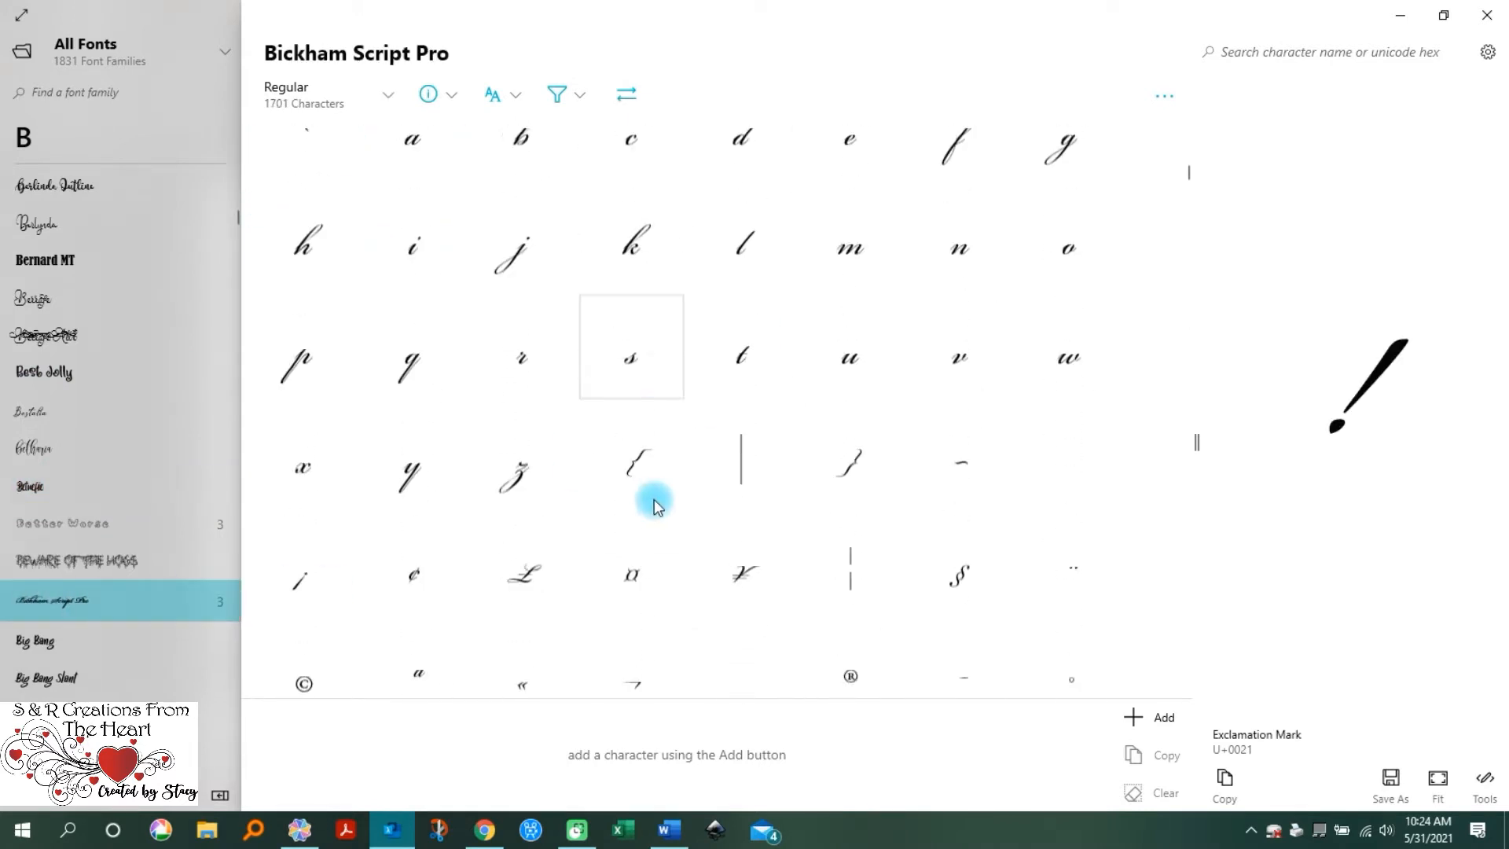
pyautogui.scroll(-15, 654, 498)
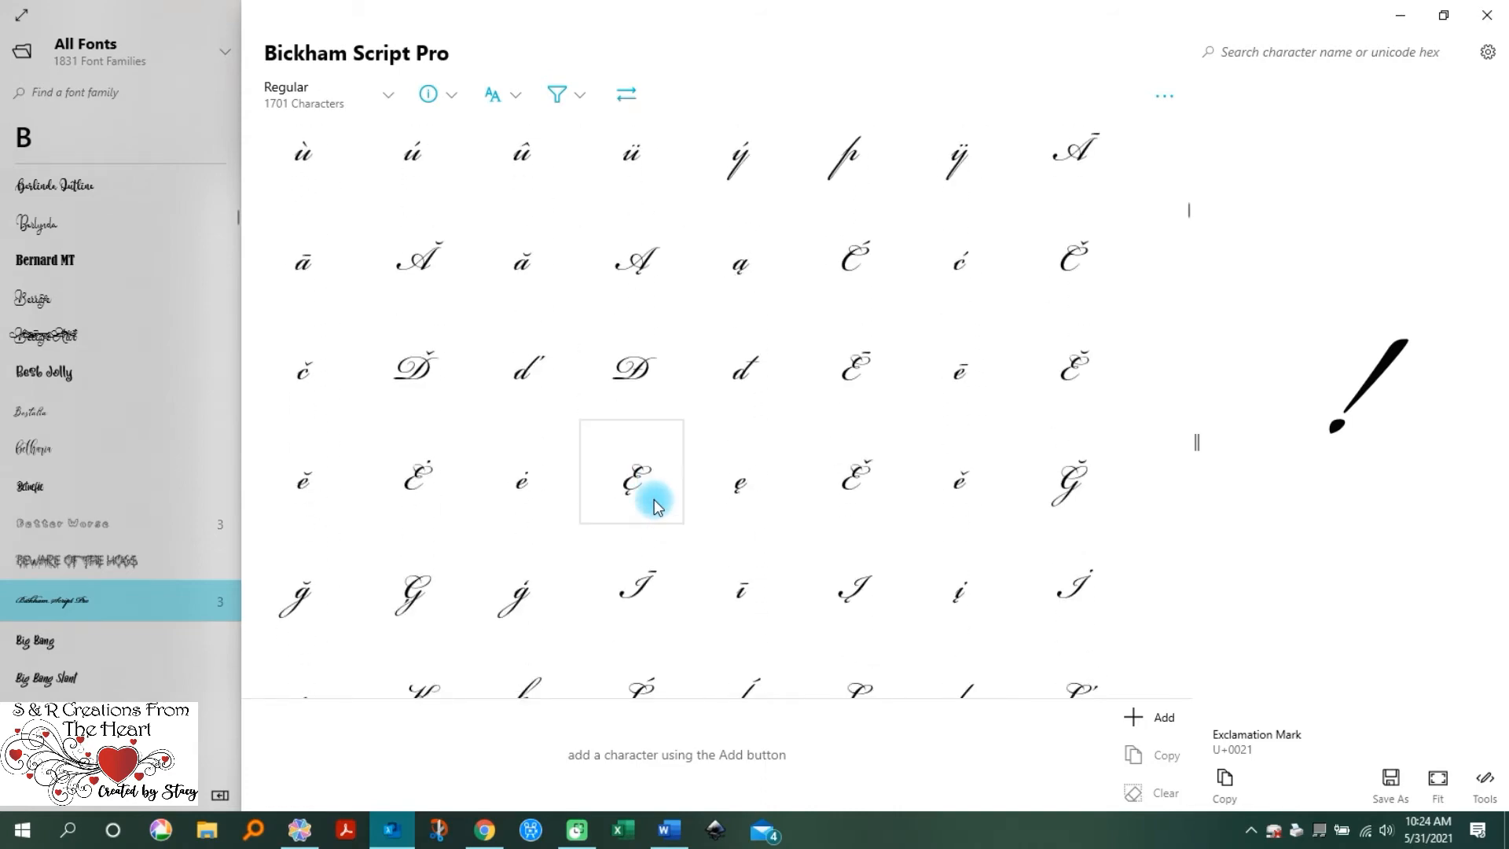
pyautogui.scroll(-15, 654, 498)
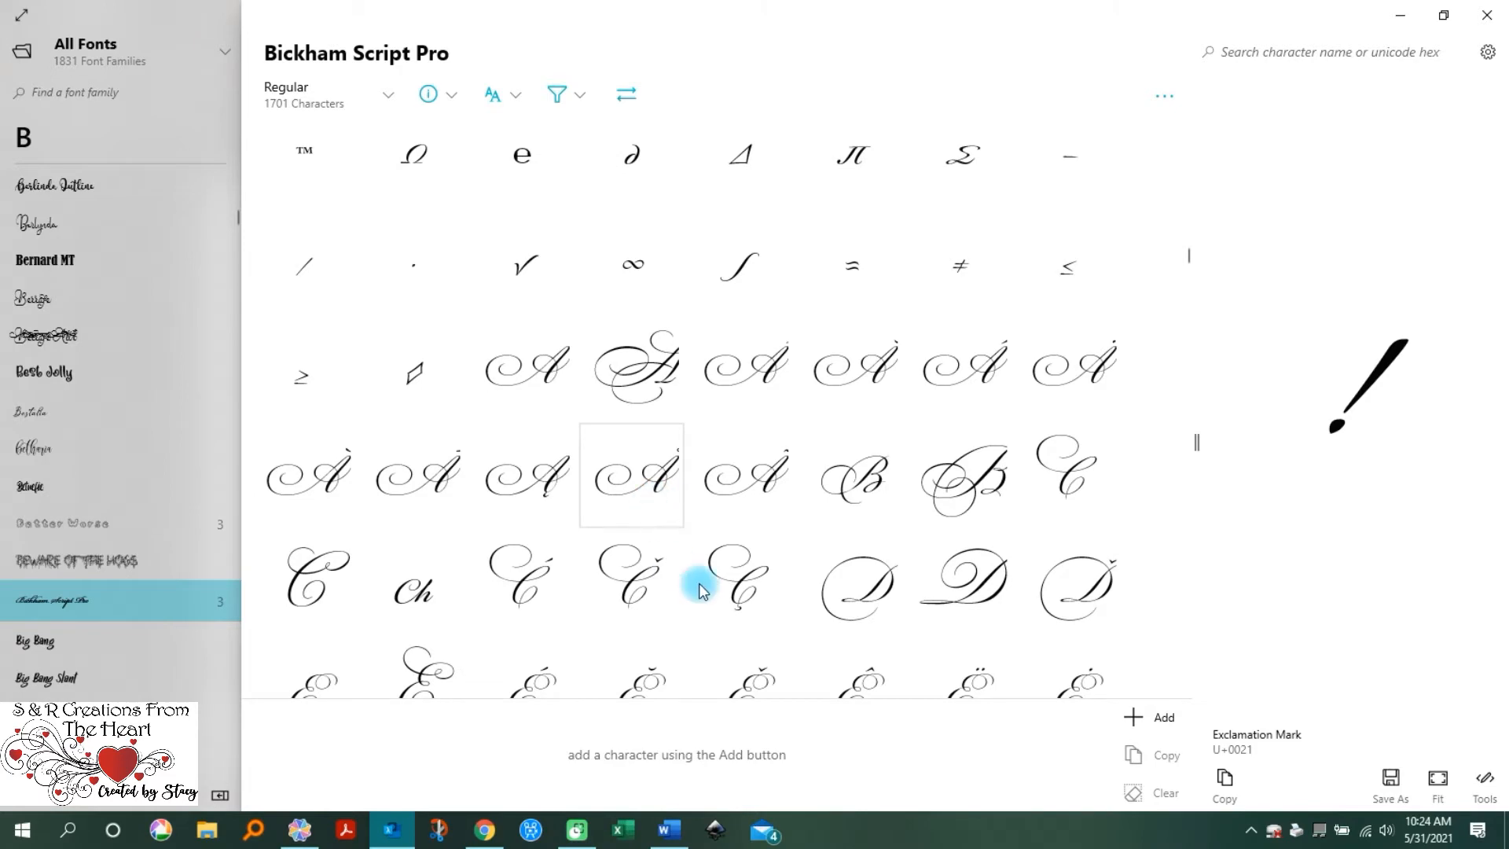
pyautogui.scroll(-5, 822, 496)
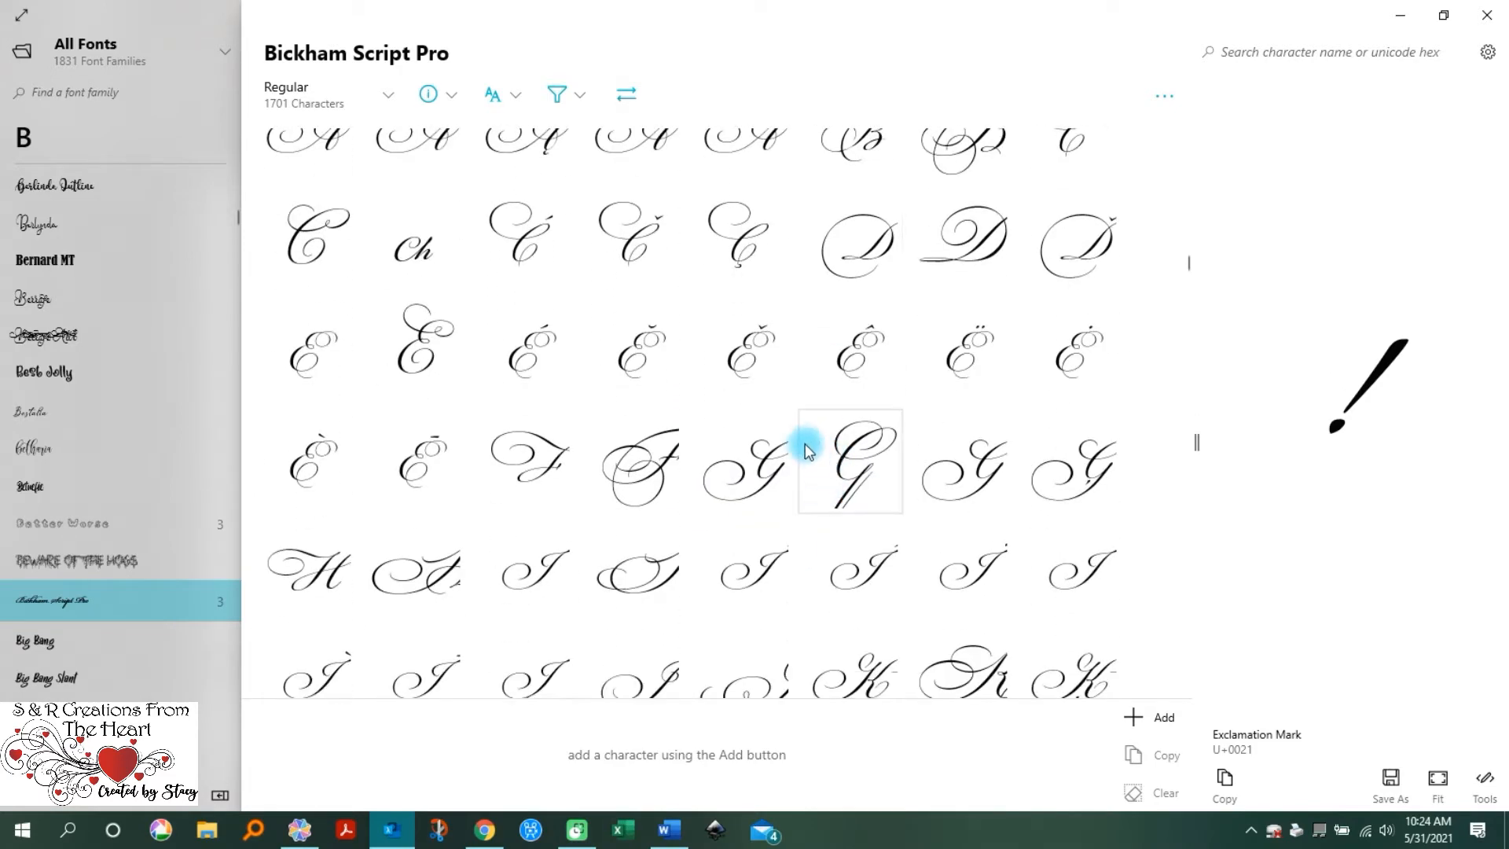
pyautogui.scroll(2, 809, 448)
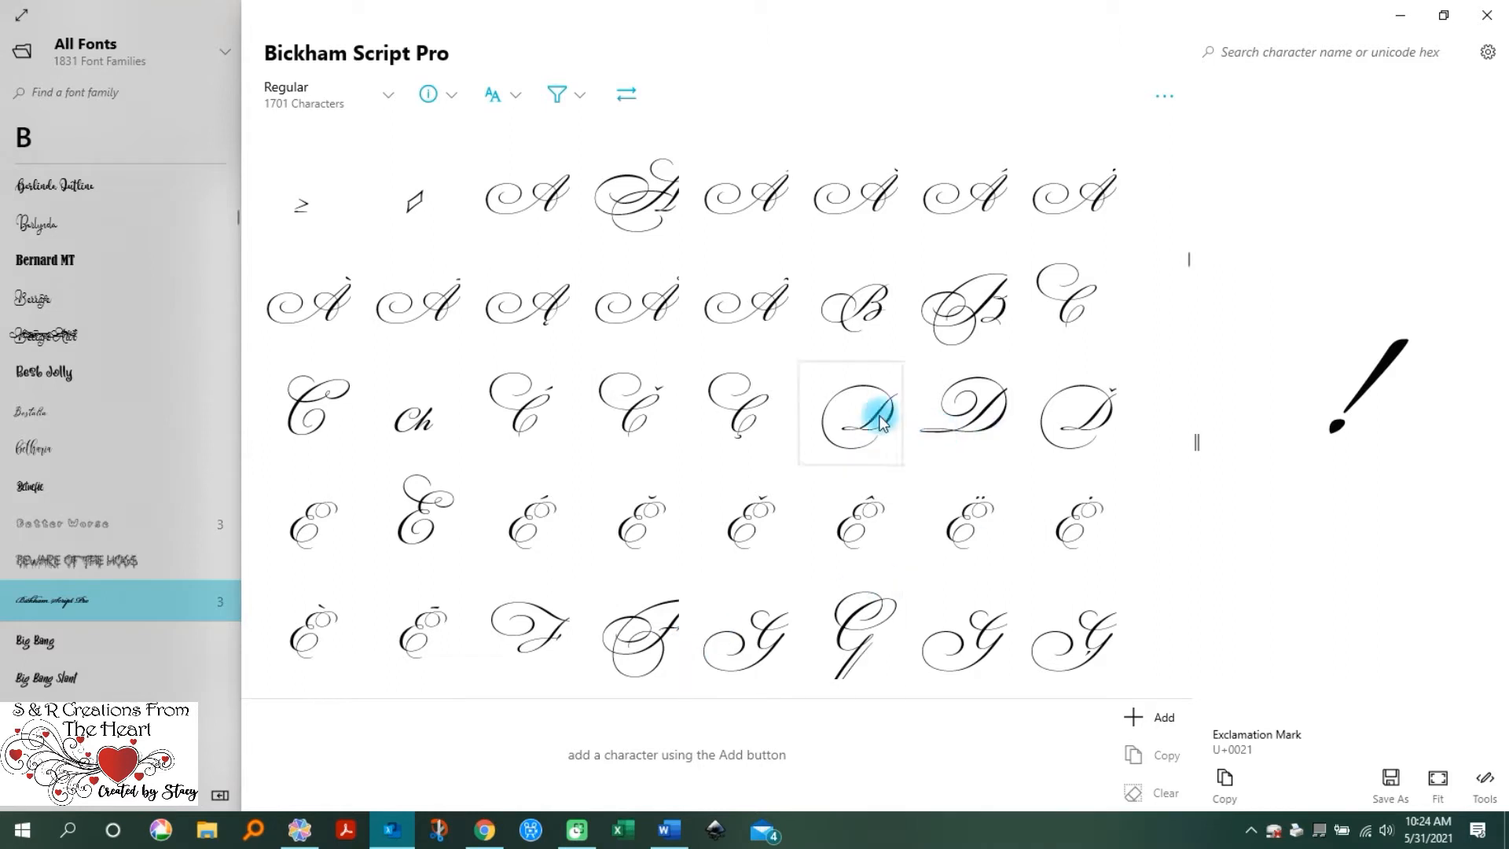
# Step: Preview the three swash alternates of the capital D and the capital E with the large top loop
pyautogui.click(858, 409)
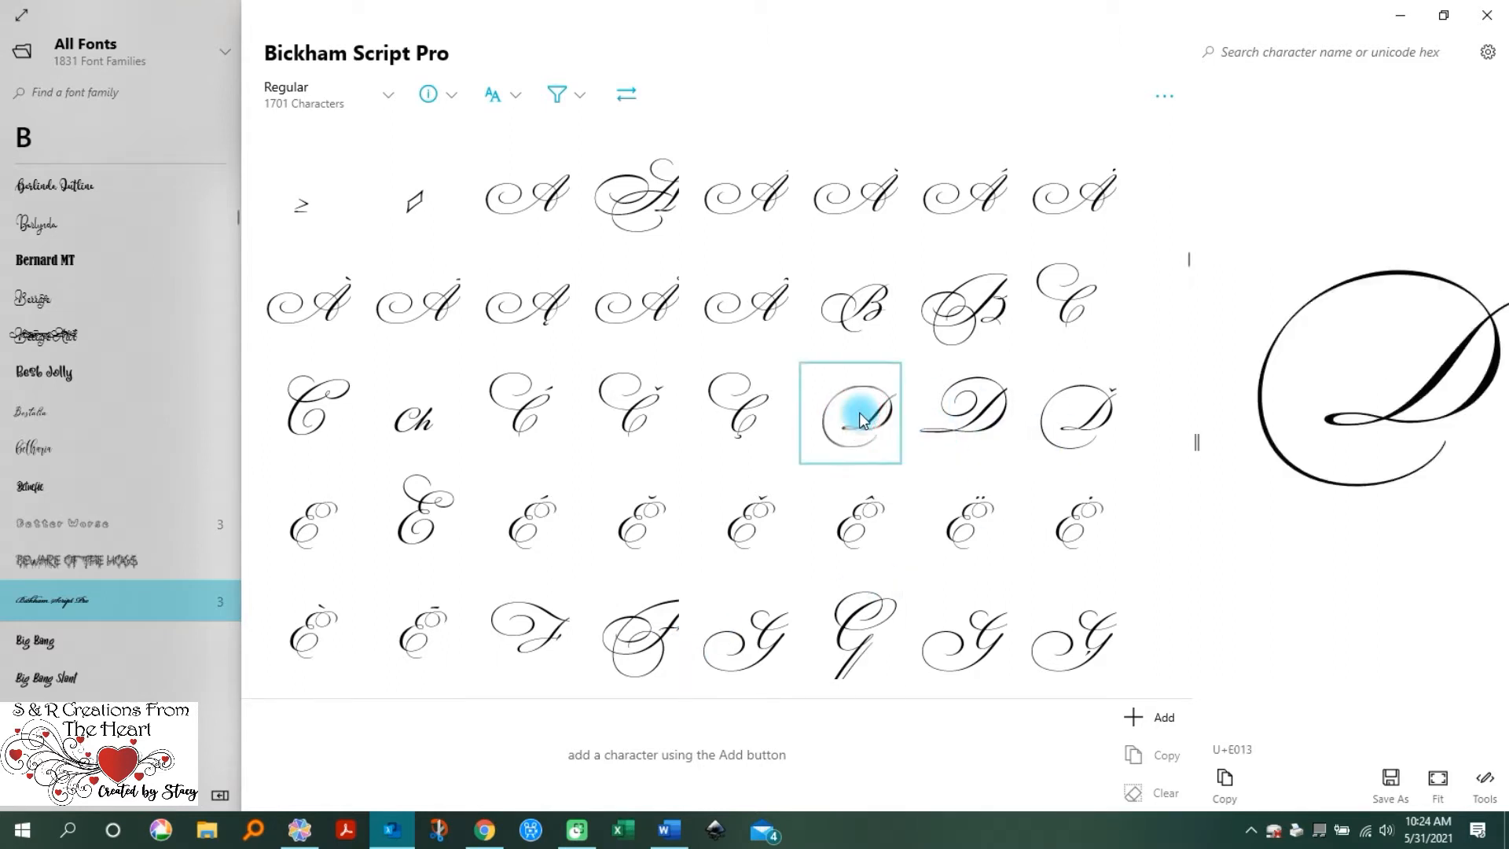
pyautogui.click(979, 416)
pyautogui.click(1089, 415)
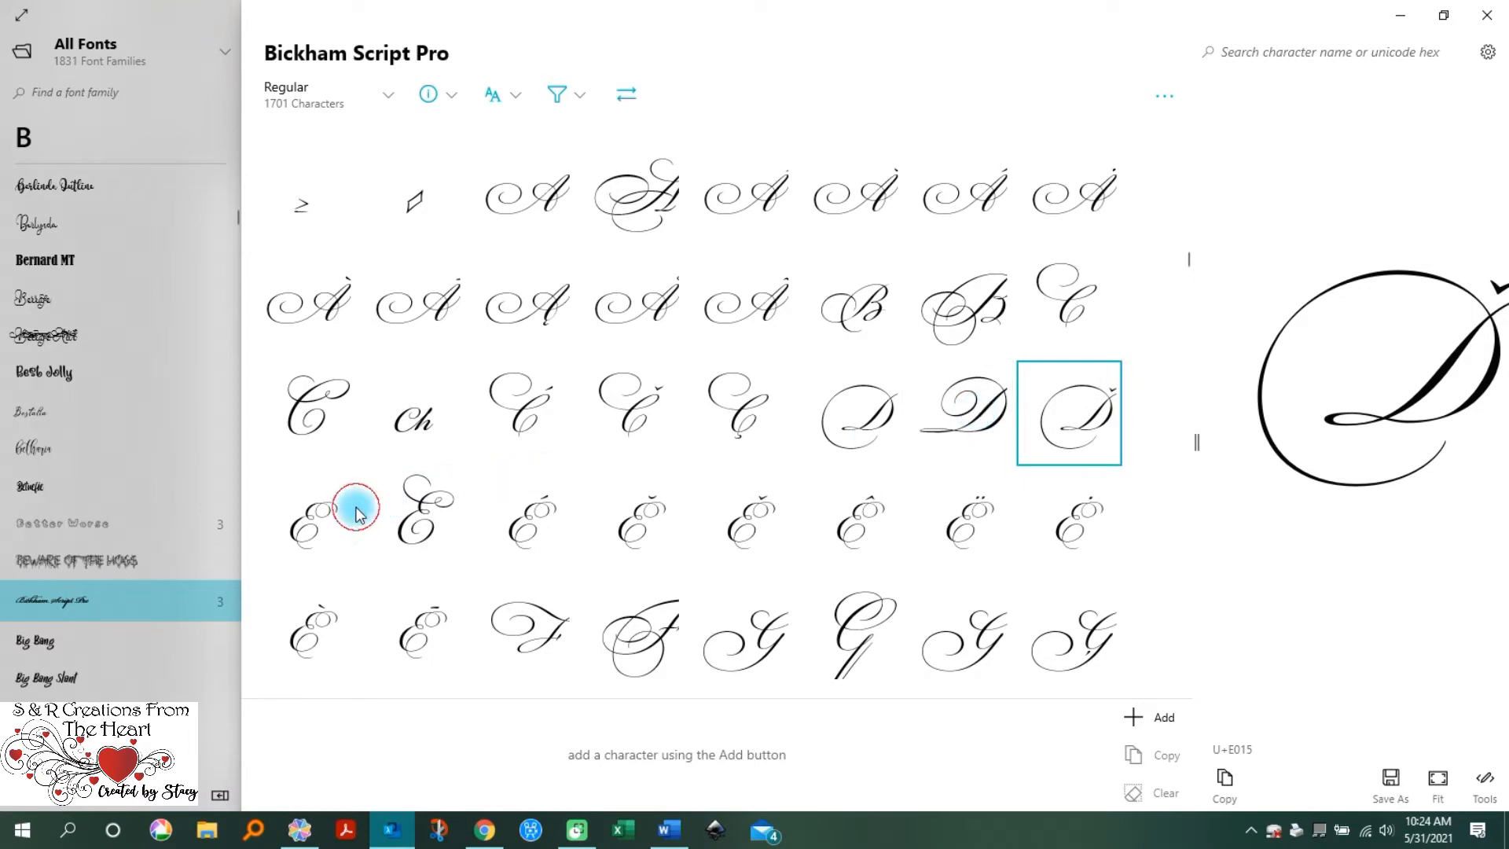
pyautogui.click(424, 511)
# Step: Examine the remaining uppercase swashes and preview the lowercase a with the low trailing tail (U+E083)
pyautogui.scroll(-5, 734, 546)
pyautogui.scroll(-10, 925, 503)
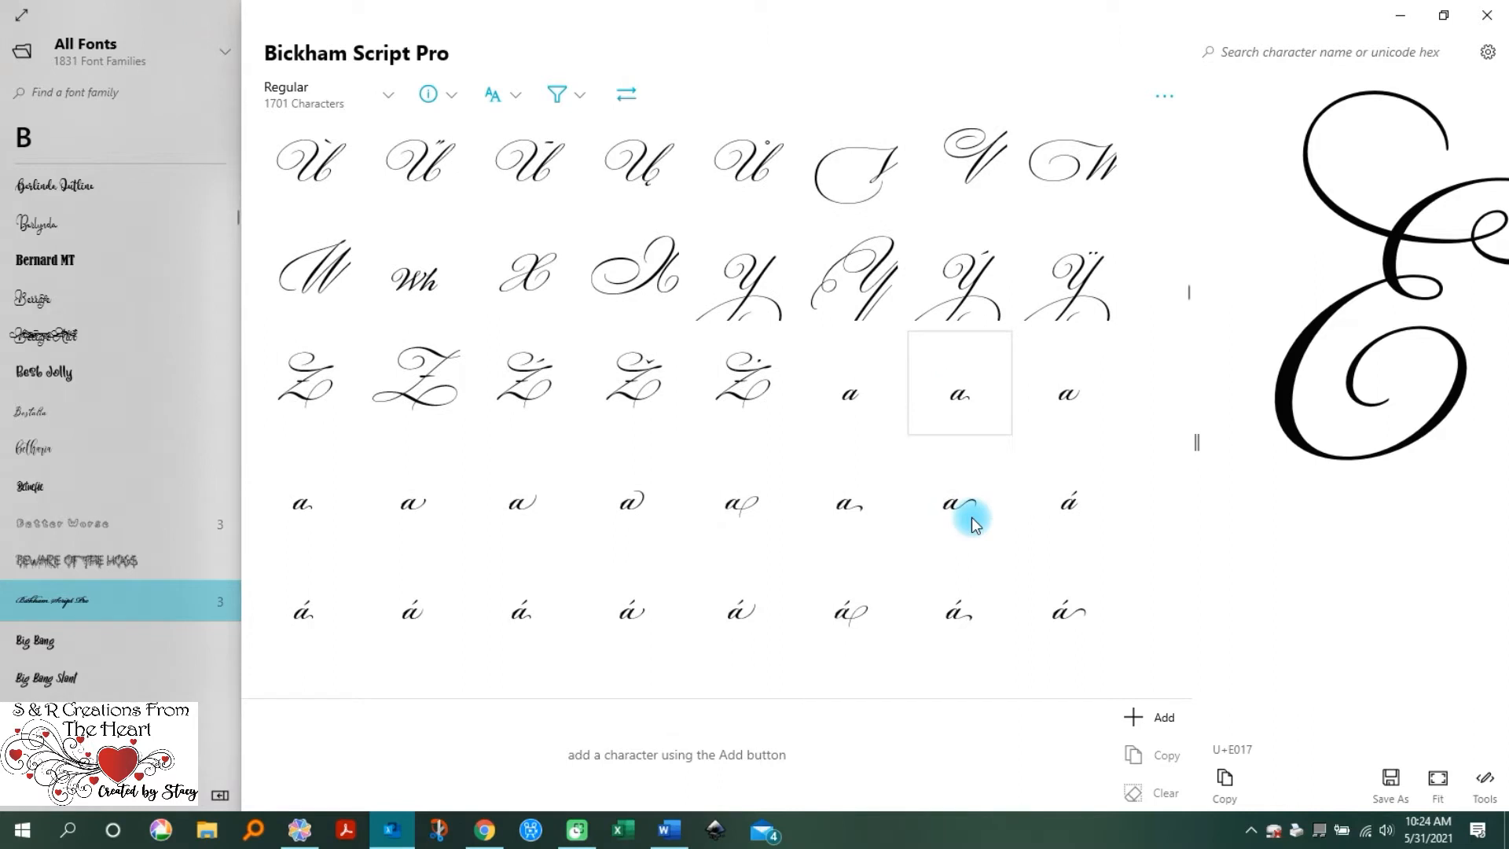
pyautogui.click(854, 504)
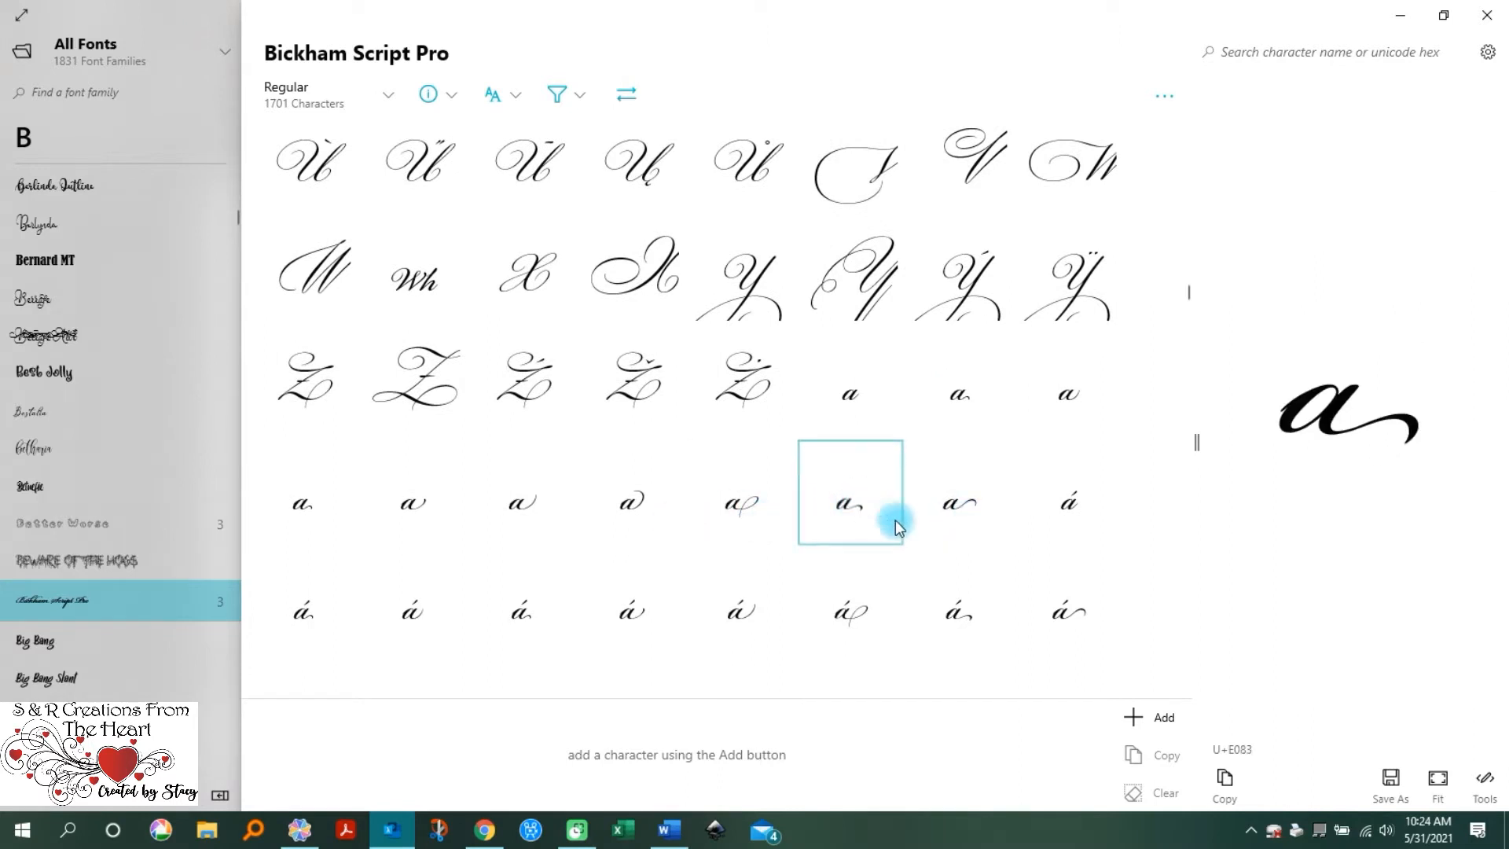
# Step: Review the copy, add-to-selection, PNG and SVG save options for the low-tailed lowercase a, then dismiss them
pyautogui.scroll(-3, 970, 514)
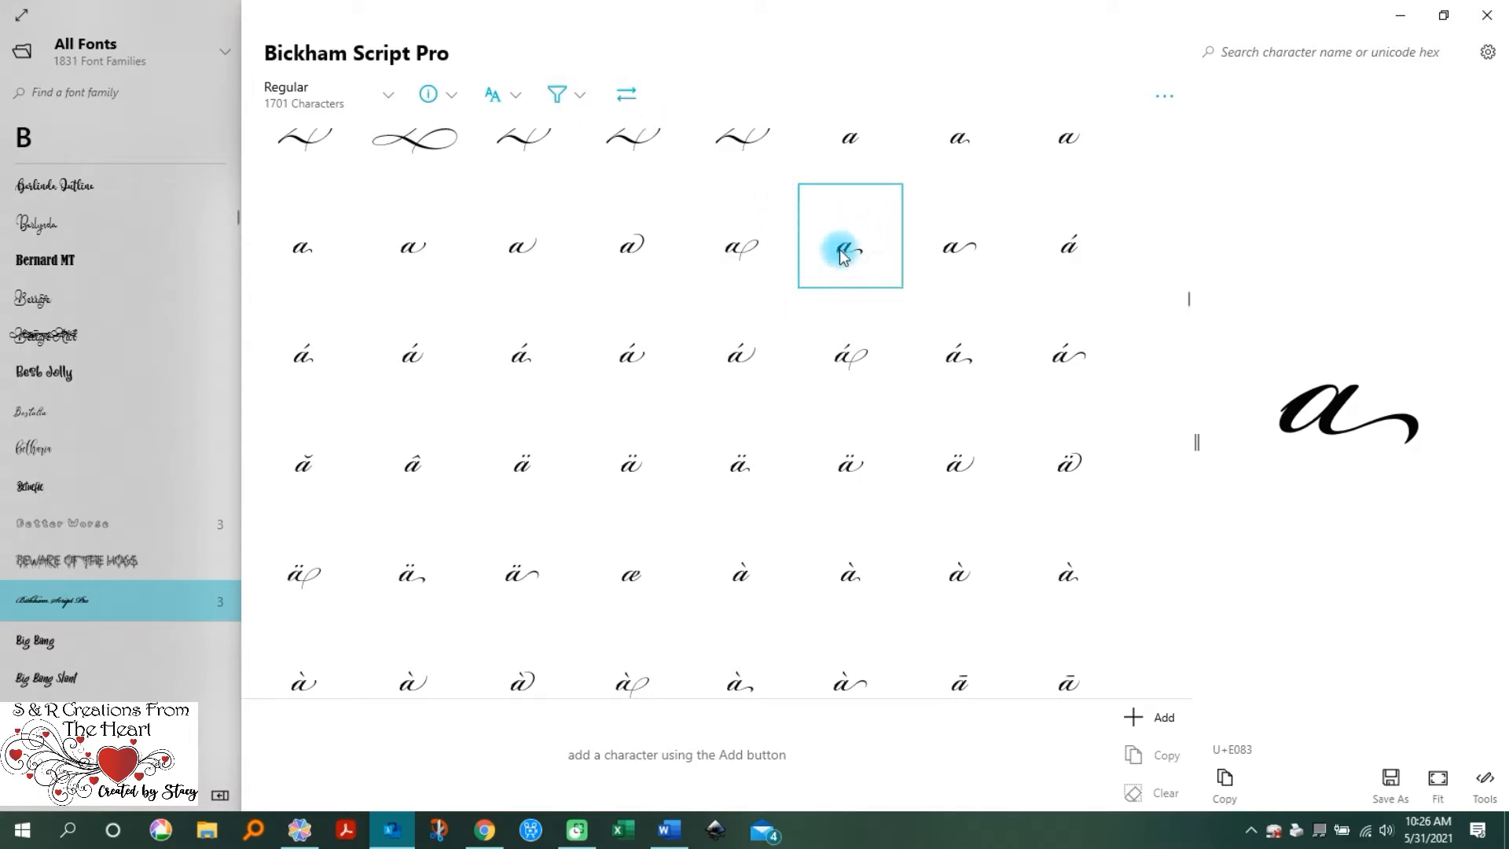
pyautogui.rightClick(843, 252)
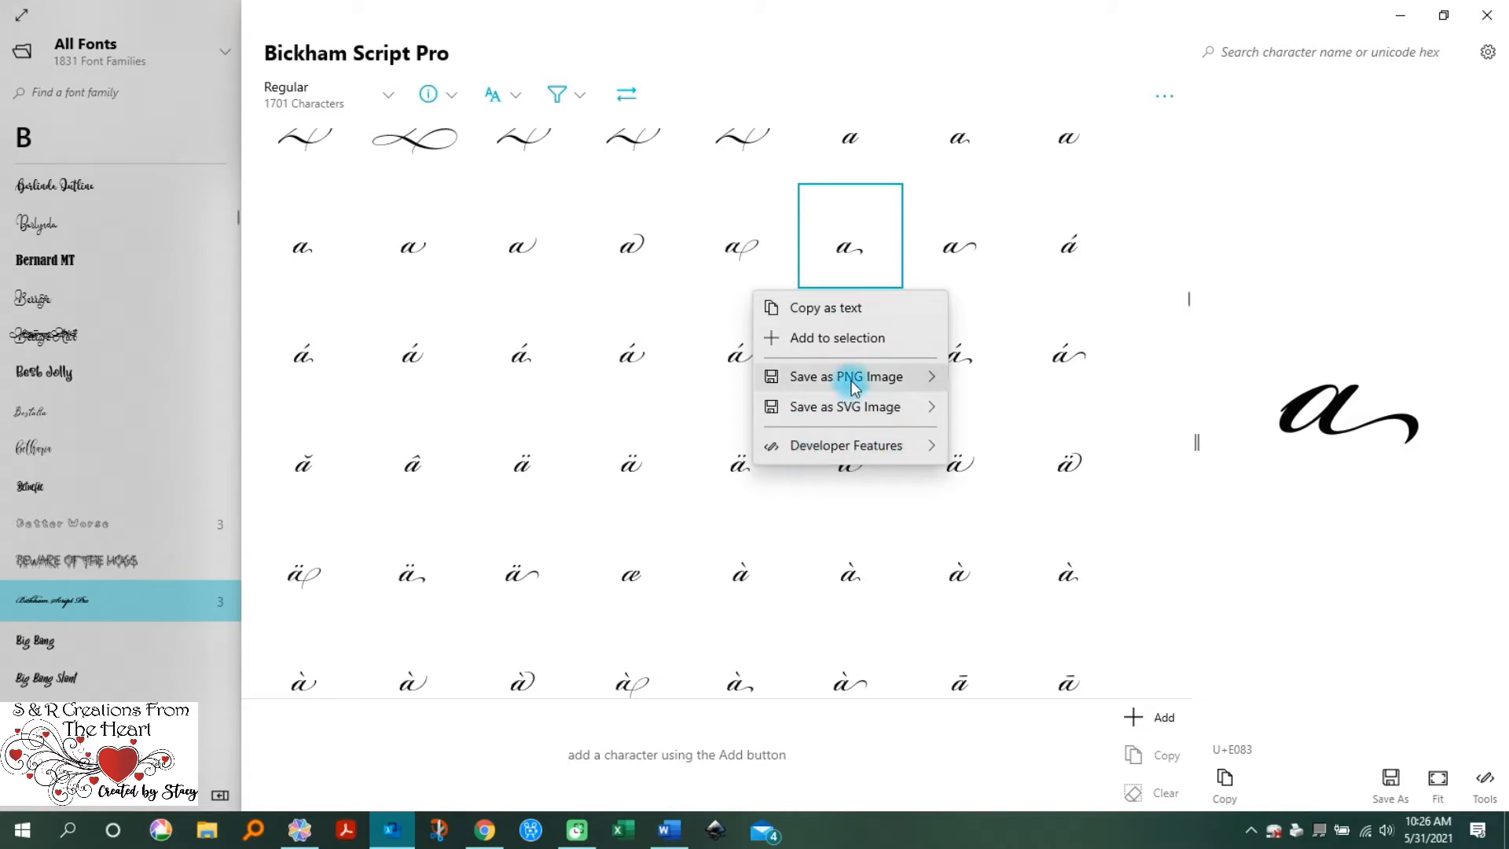
pyautogui.moveTo(849, 381)
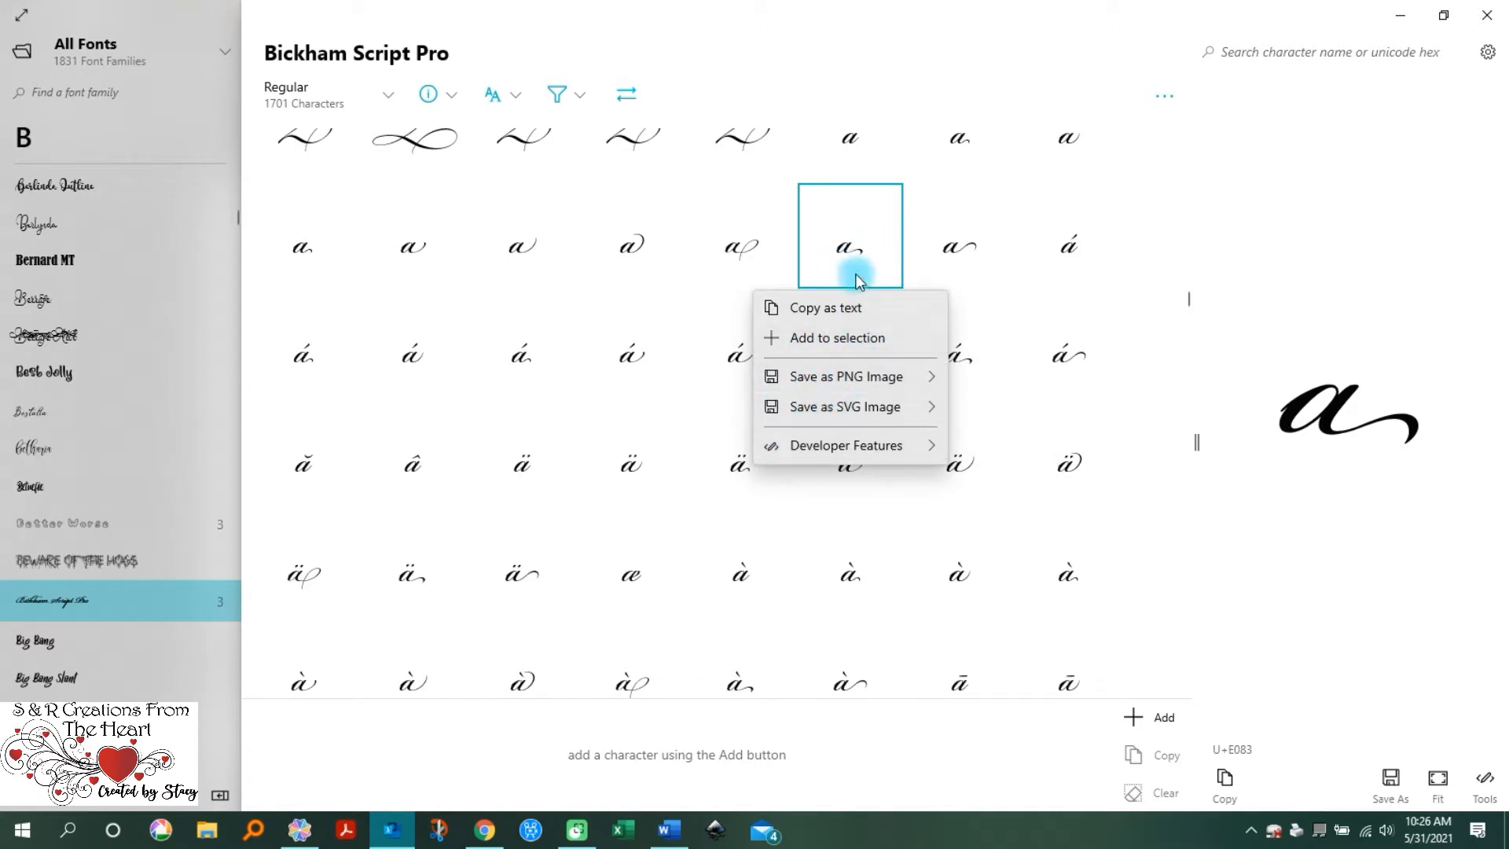
pyautogui.click(852, 35)
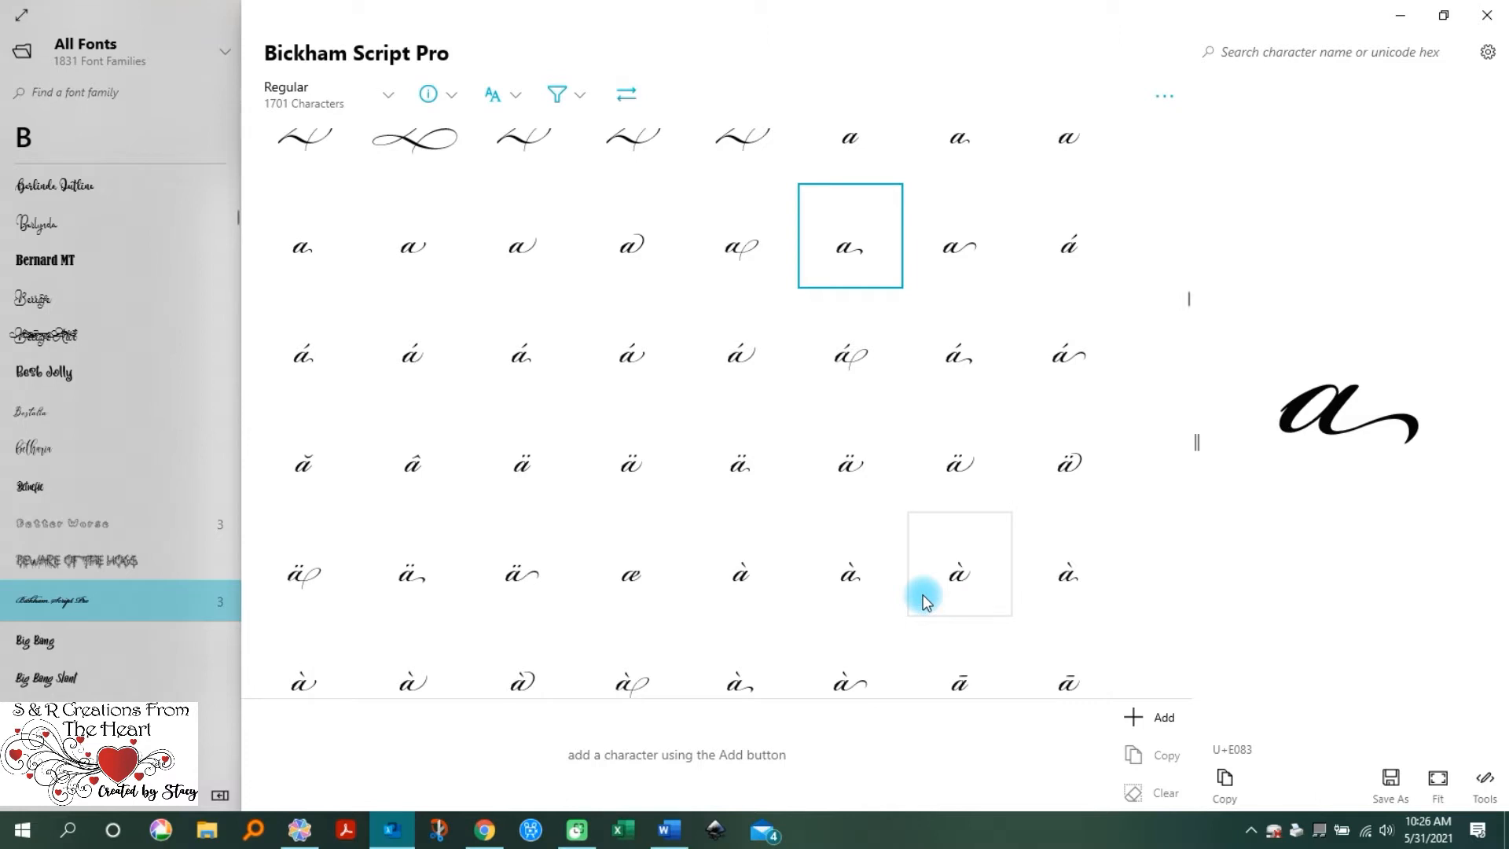
# Step: Compare the low-tailed lowercase a with the adjacent alternate that has a raised trailing tail (U+E084)
pyautogui.click(841, 250)
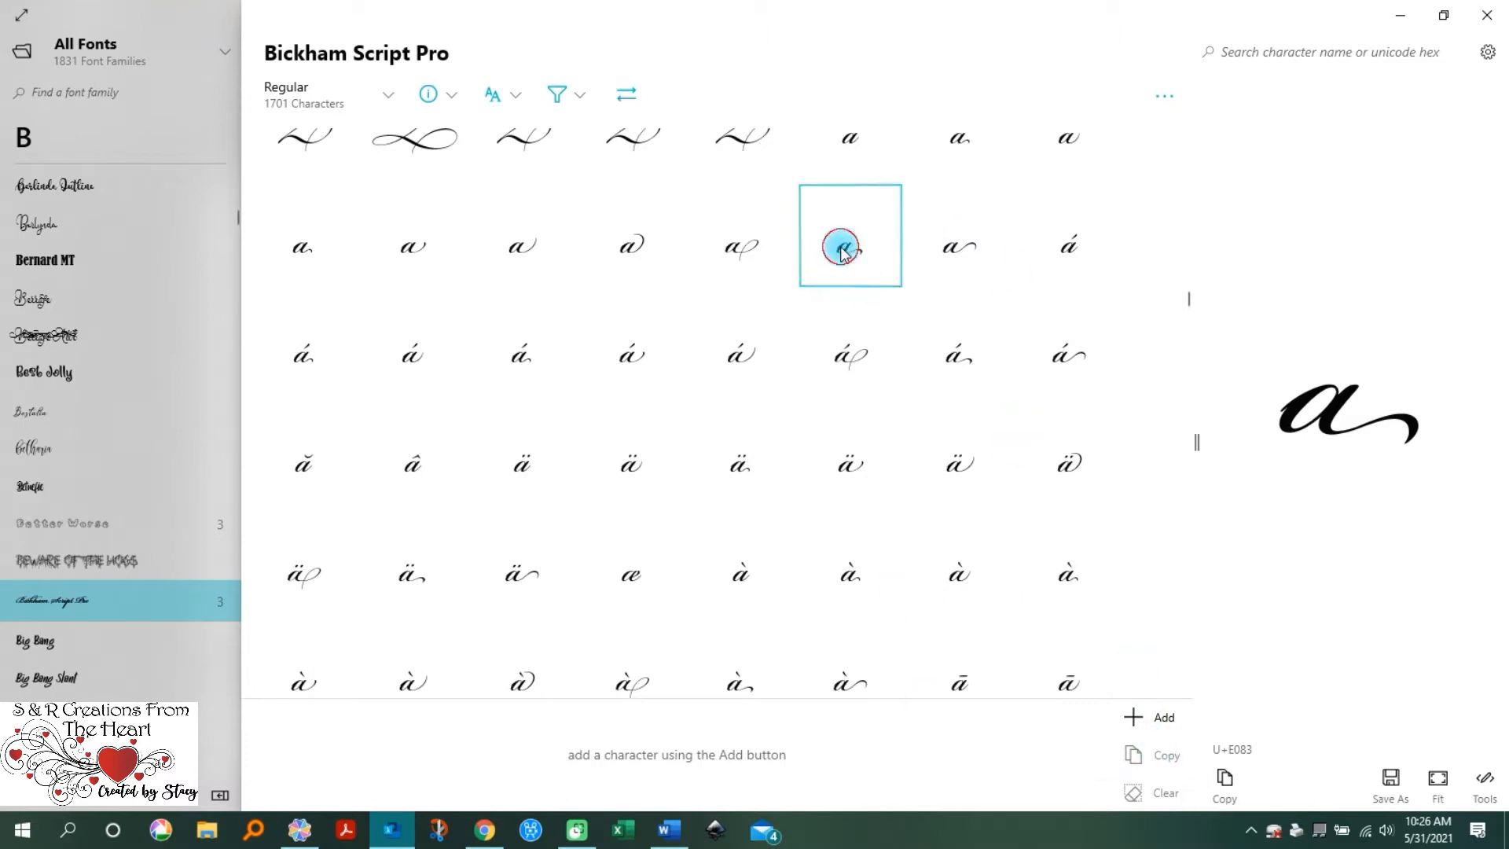
pyautogui.click(955, 253)
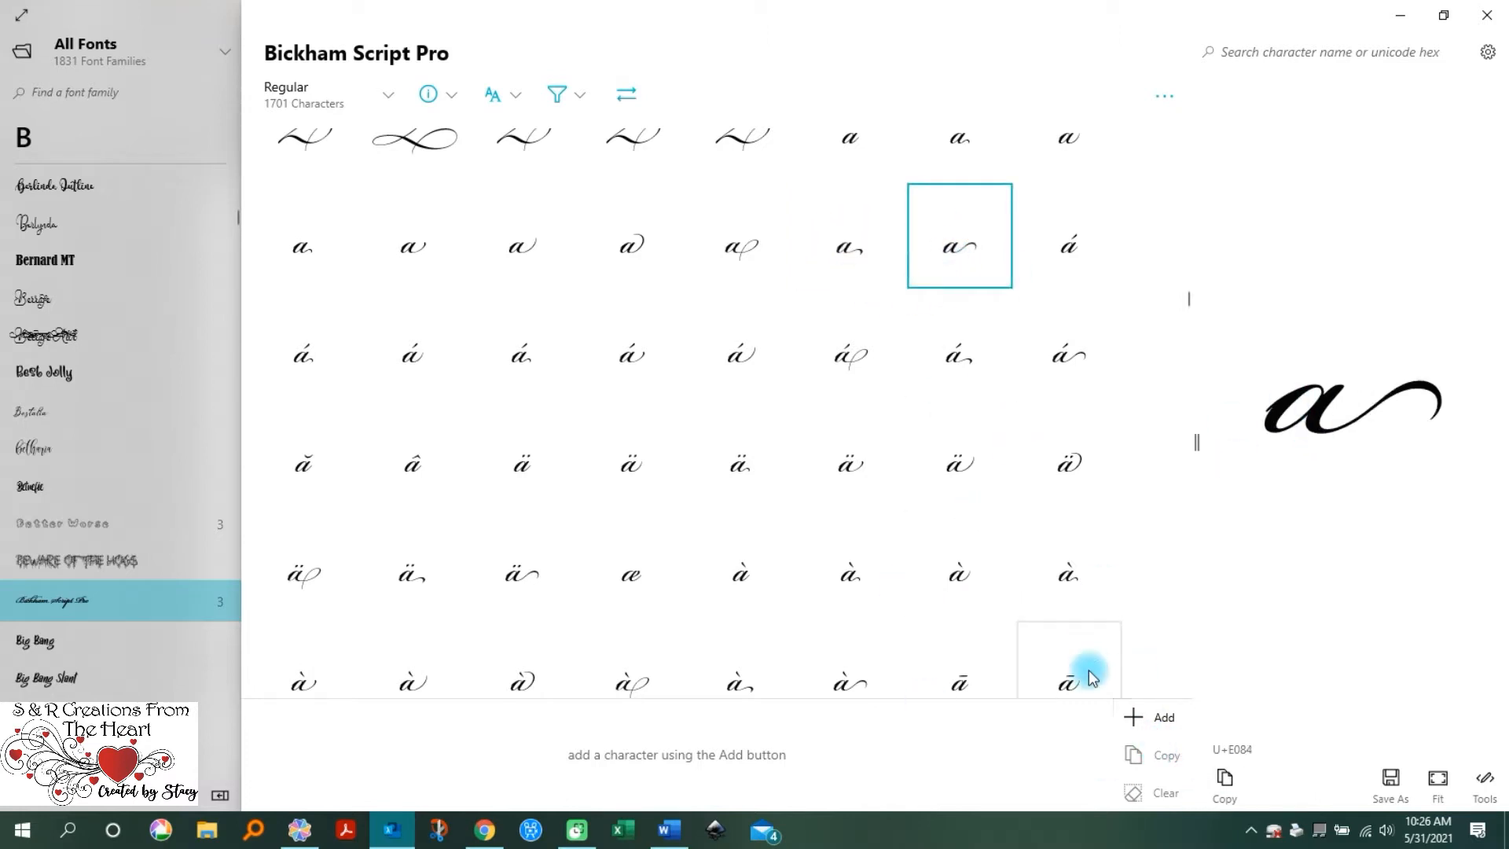
# Step: Add the lowercase a with the raised trailing tail (U+E084) to the character selection and copy the selection
pyautogui.scroll(-3, 1092, 678)
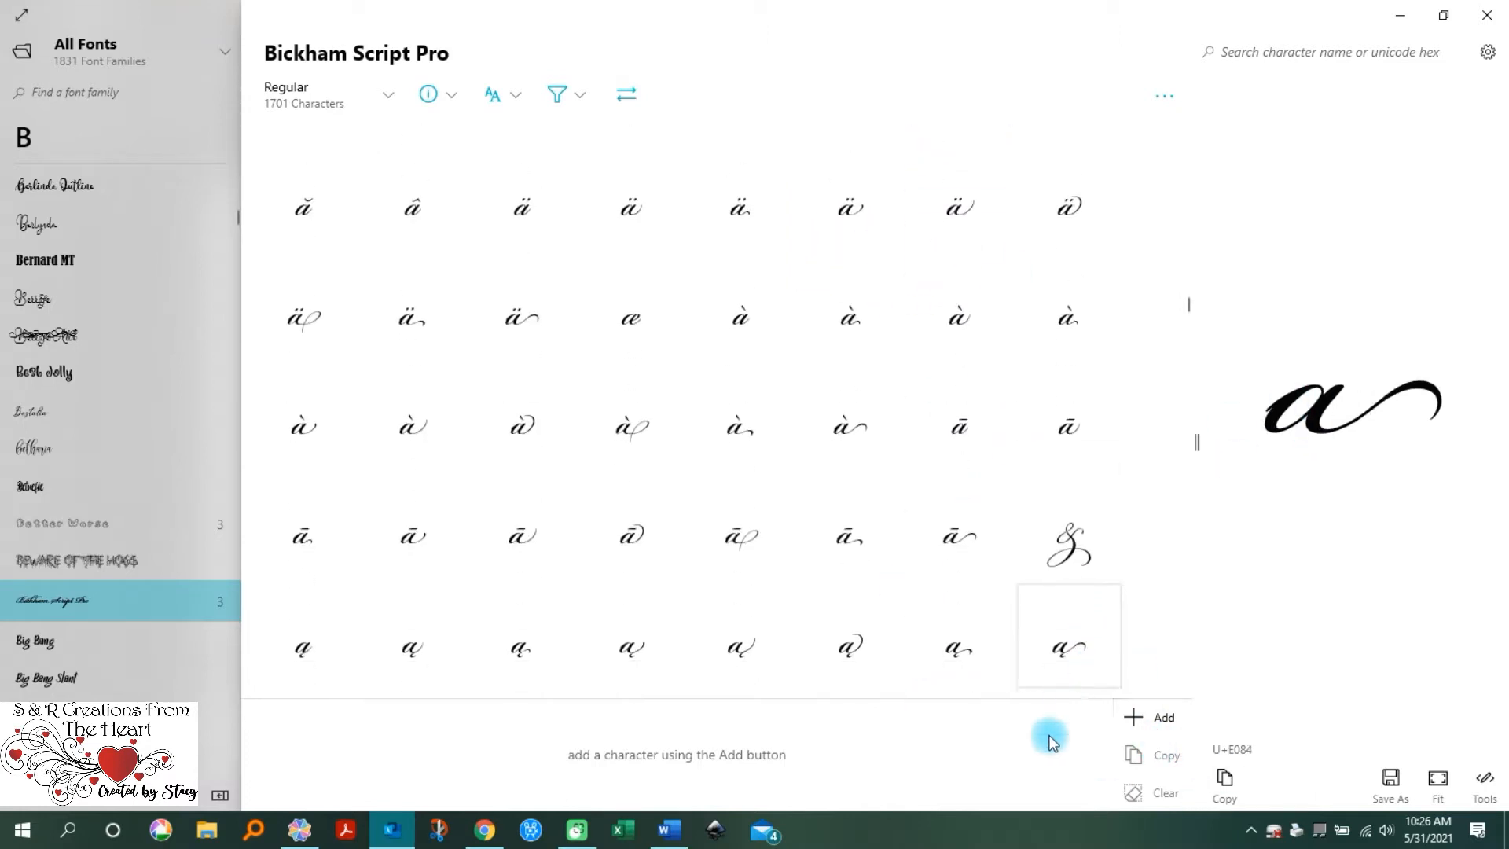
pyautogui.click(1154, 719)
pyautogui.click(267, 774)
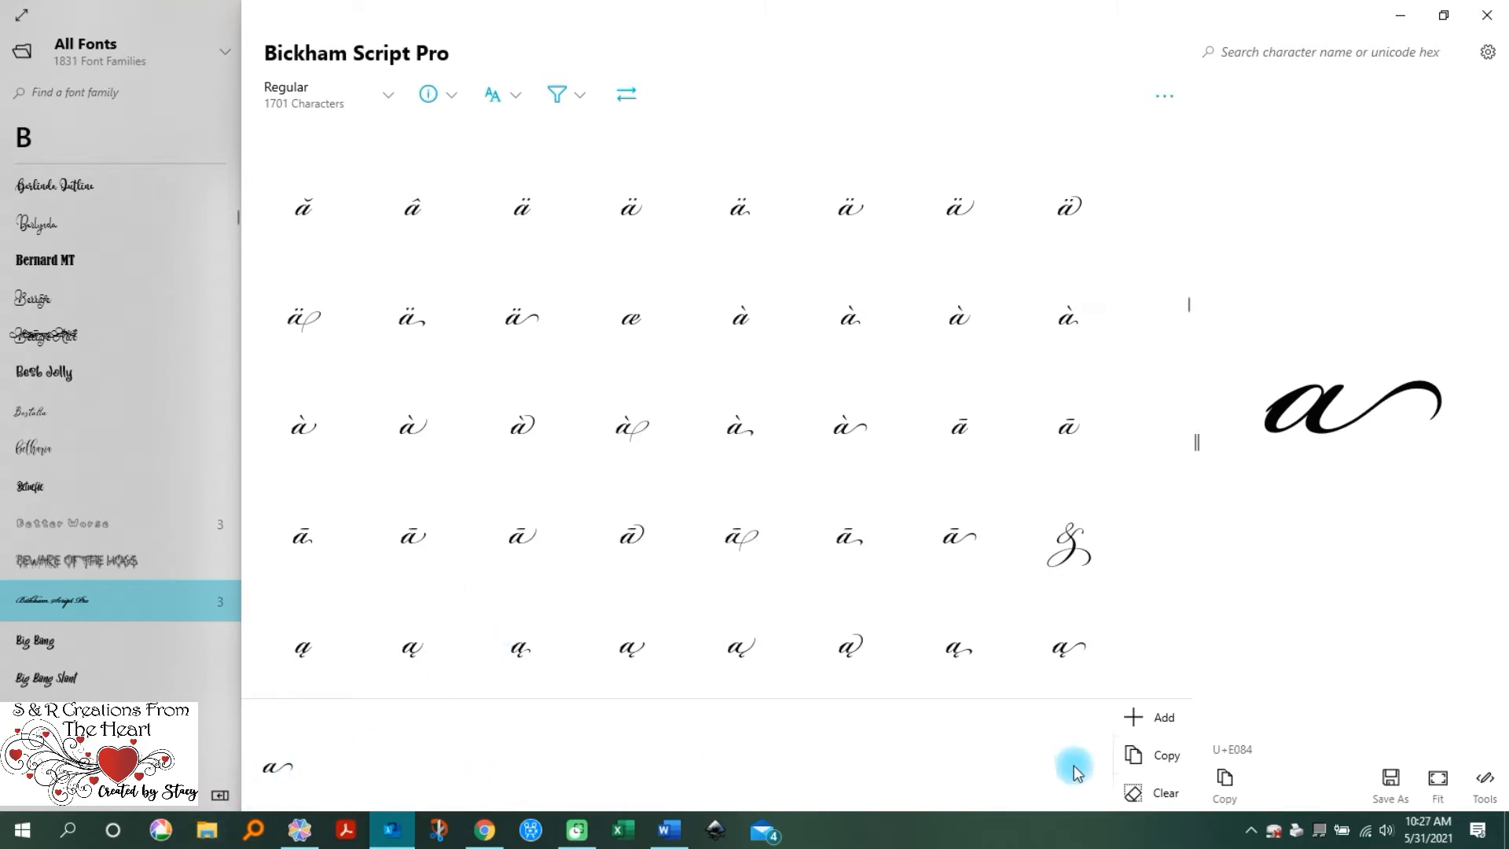
pyautogui.click(1169, 759)
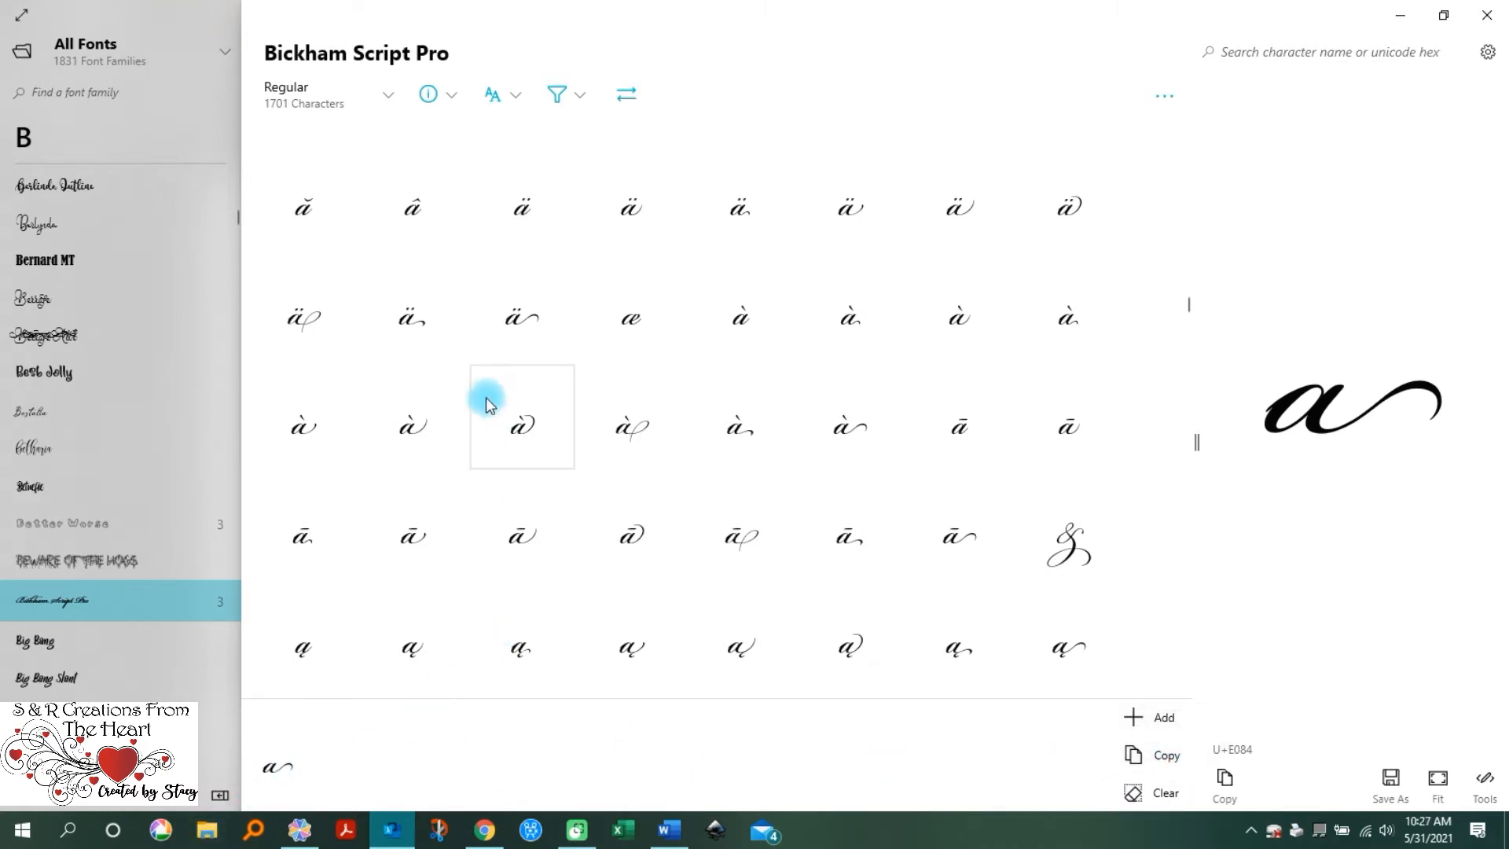
pyautogui.click(1151, 756)
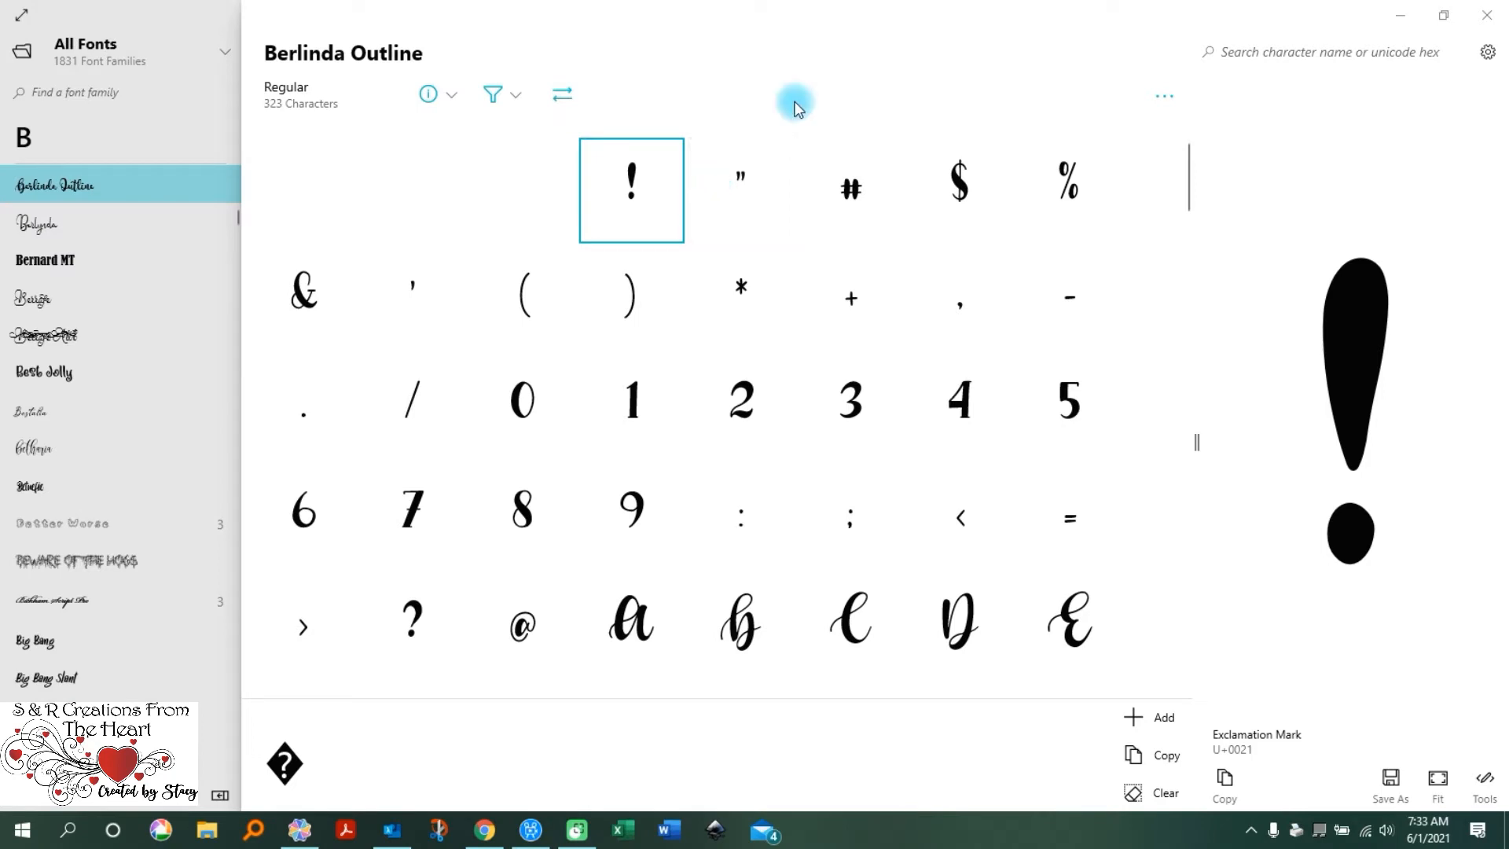
# Step: Review Berlinda Outline's uppercase and lowercase characters, and compare the character grid with the Type Ramp view of sample sentences
pyautogui.scroll(-5, 925, 430)
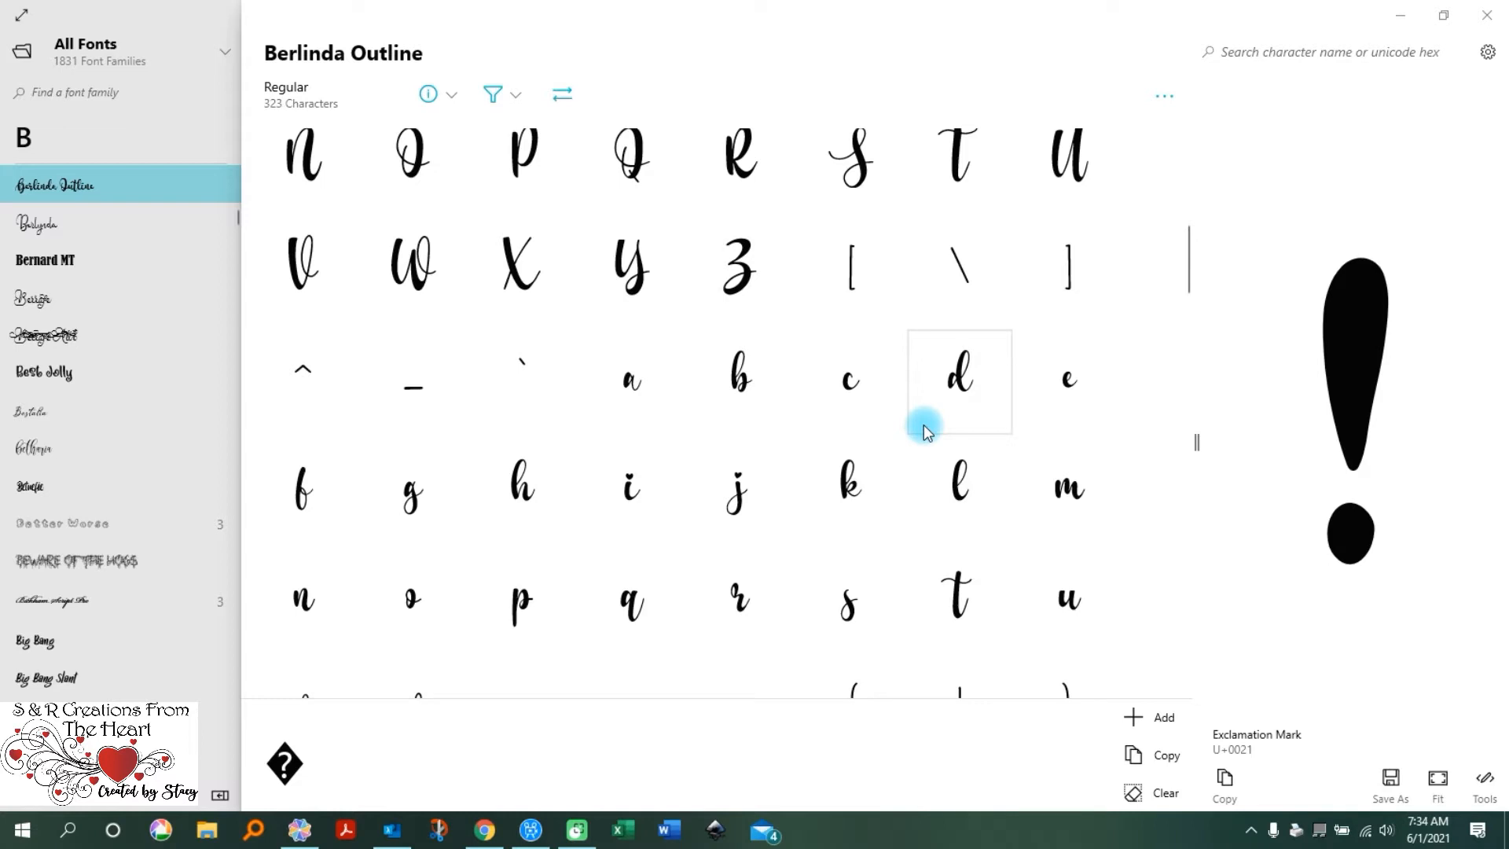
pyautogui.scroll(2, 745, 318)
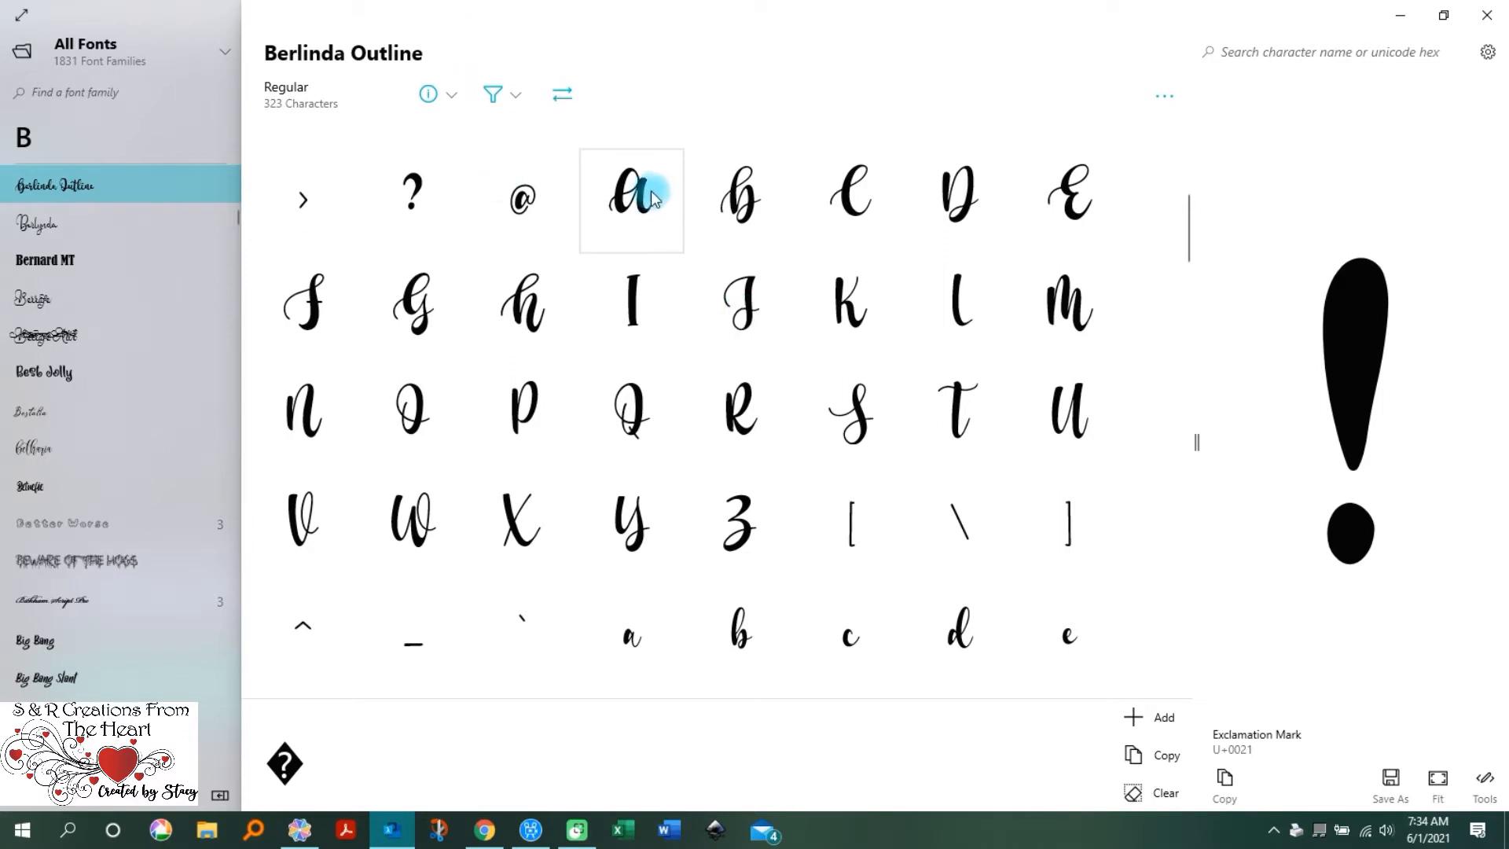
pyautogui.click(562, 94)
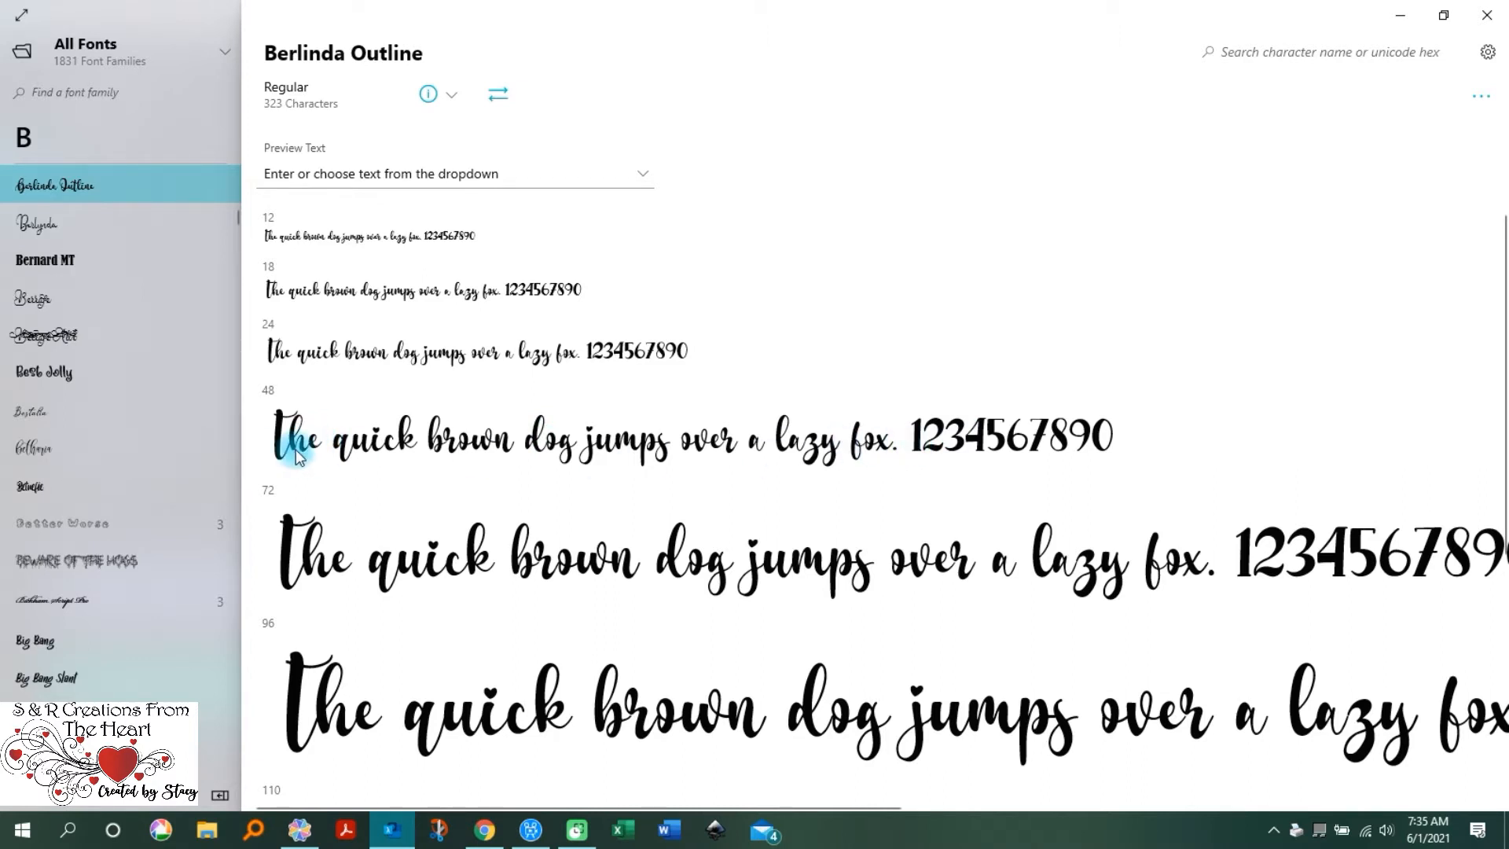
pyautogui.click(387, 174)
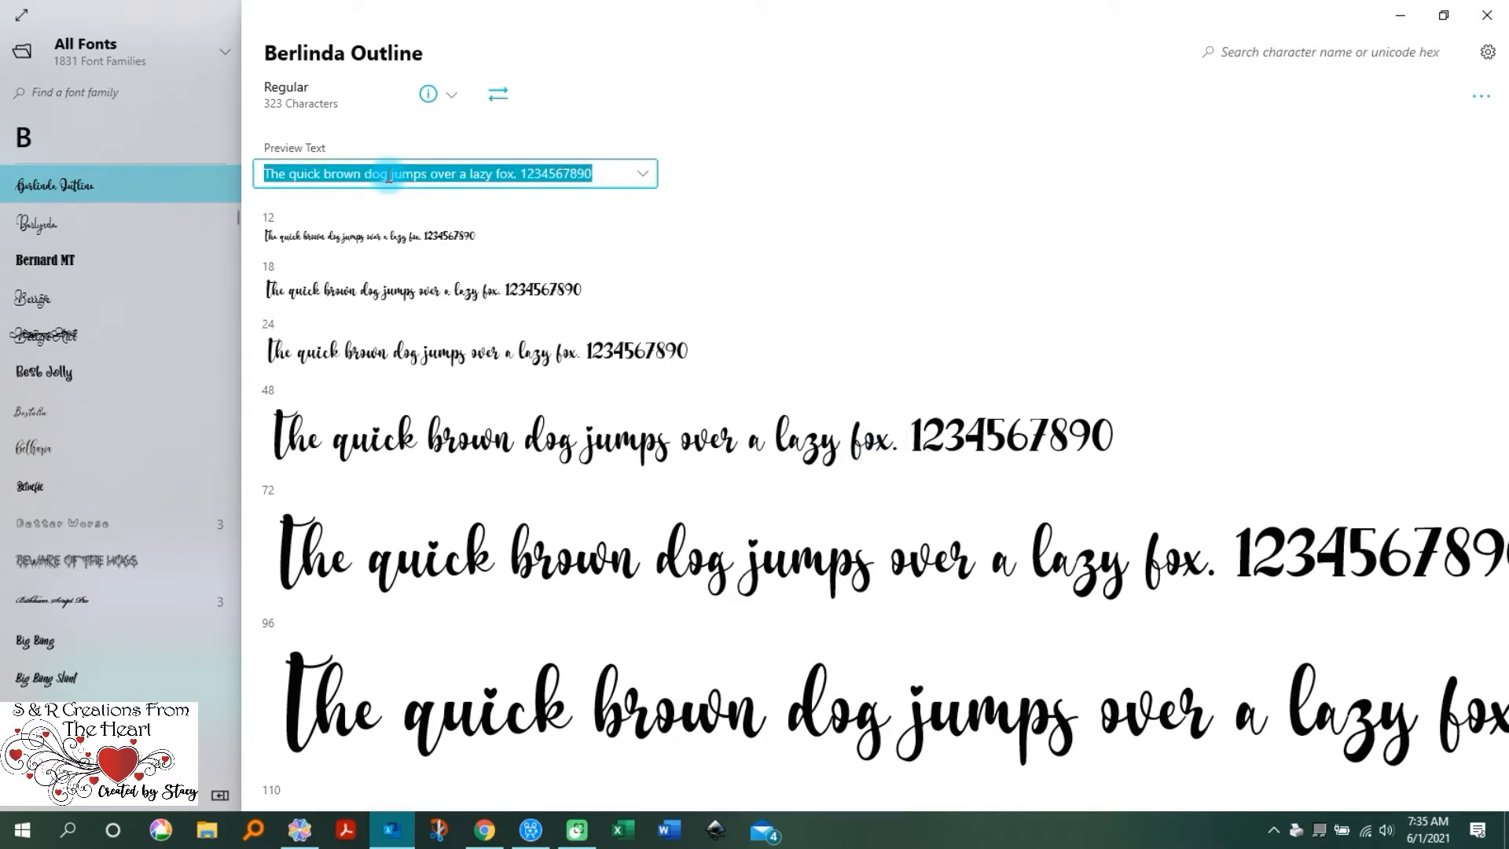
pyautogui.click(498, 94)
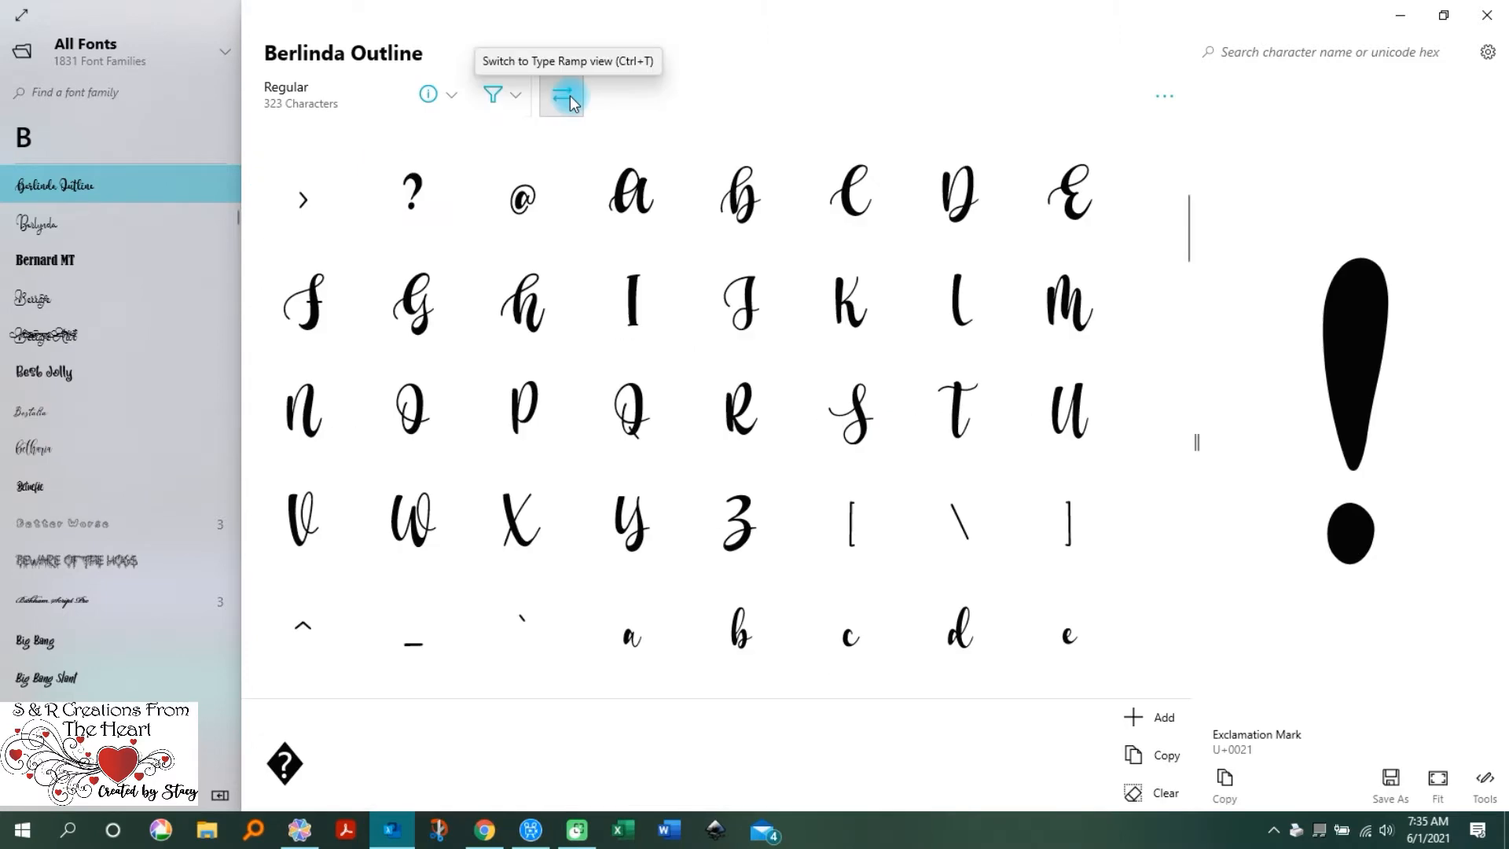
pyautogui.click(569, 96)
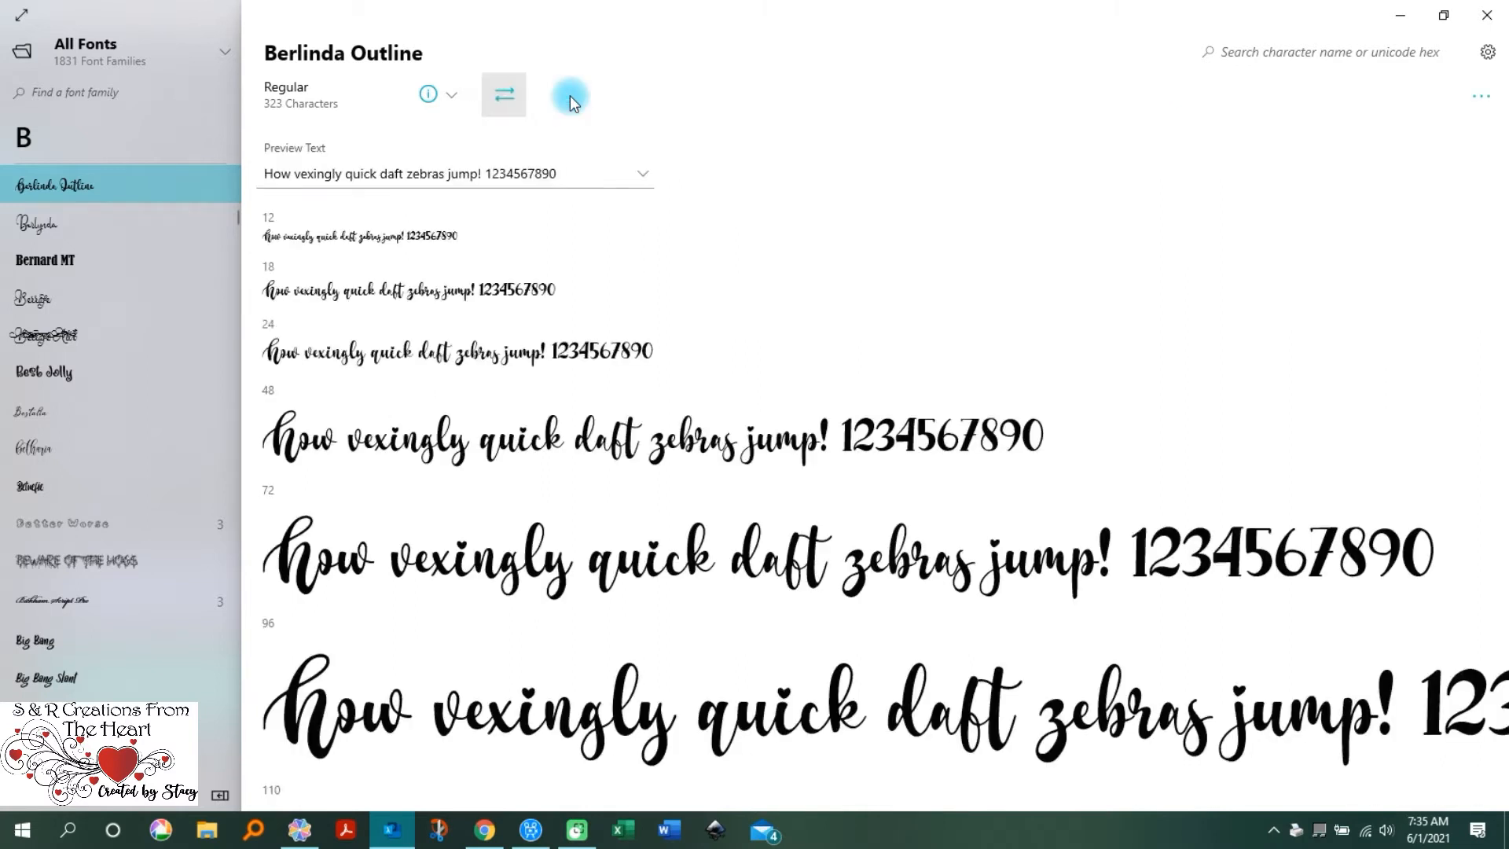
# Step: Set the preview text to "Happy Birthday" and review it in Berlinda Outline up to size 134
pyautogui.click(440, 175)
pyautogui.write('Happy Birthday')
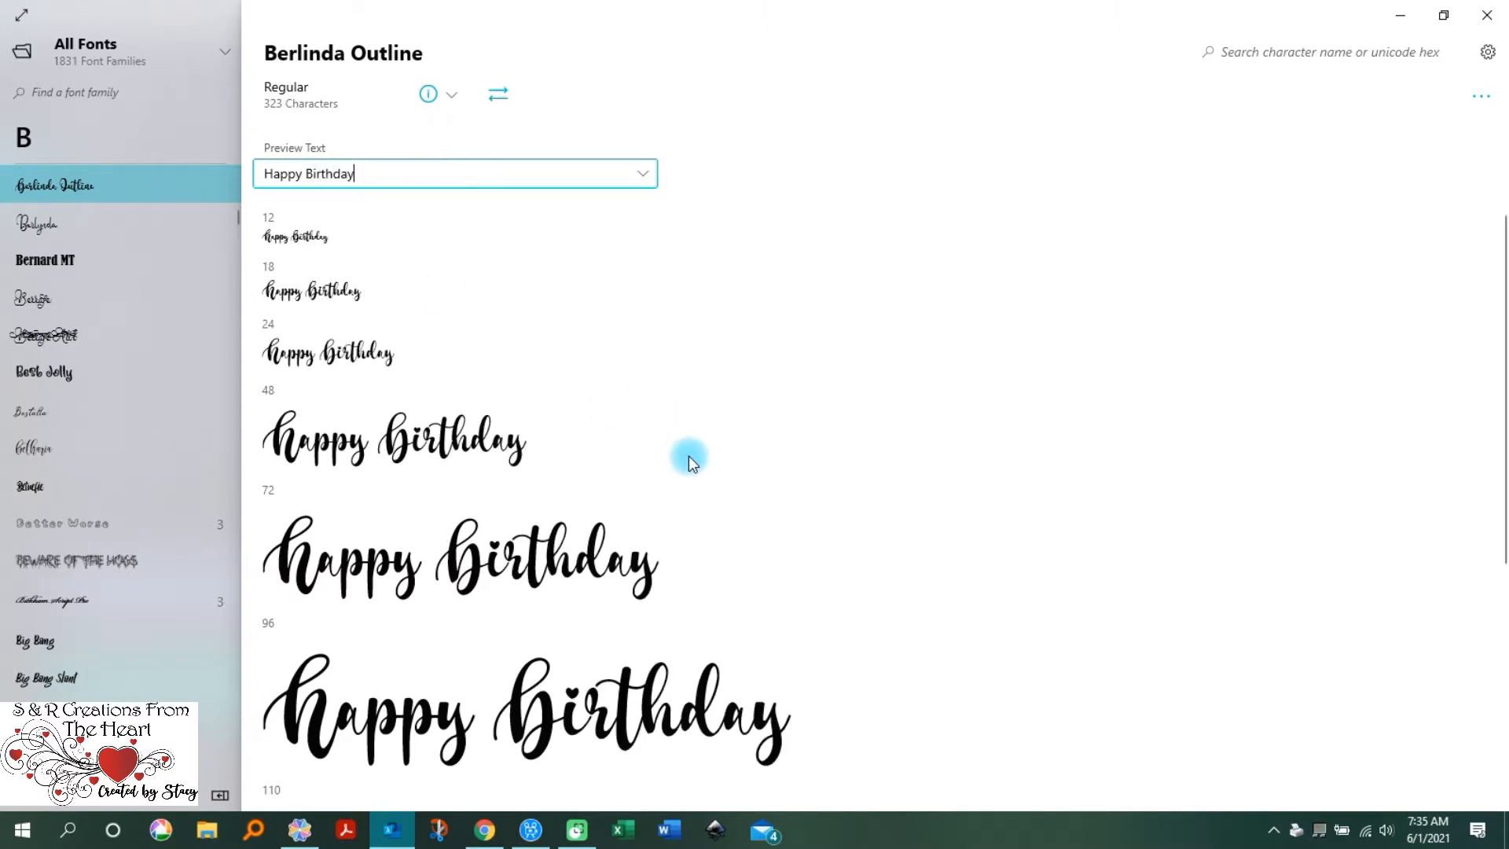
pyautogui.scroll(-5, 731, 423)
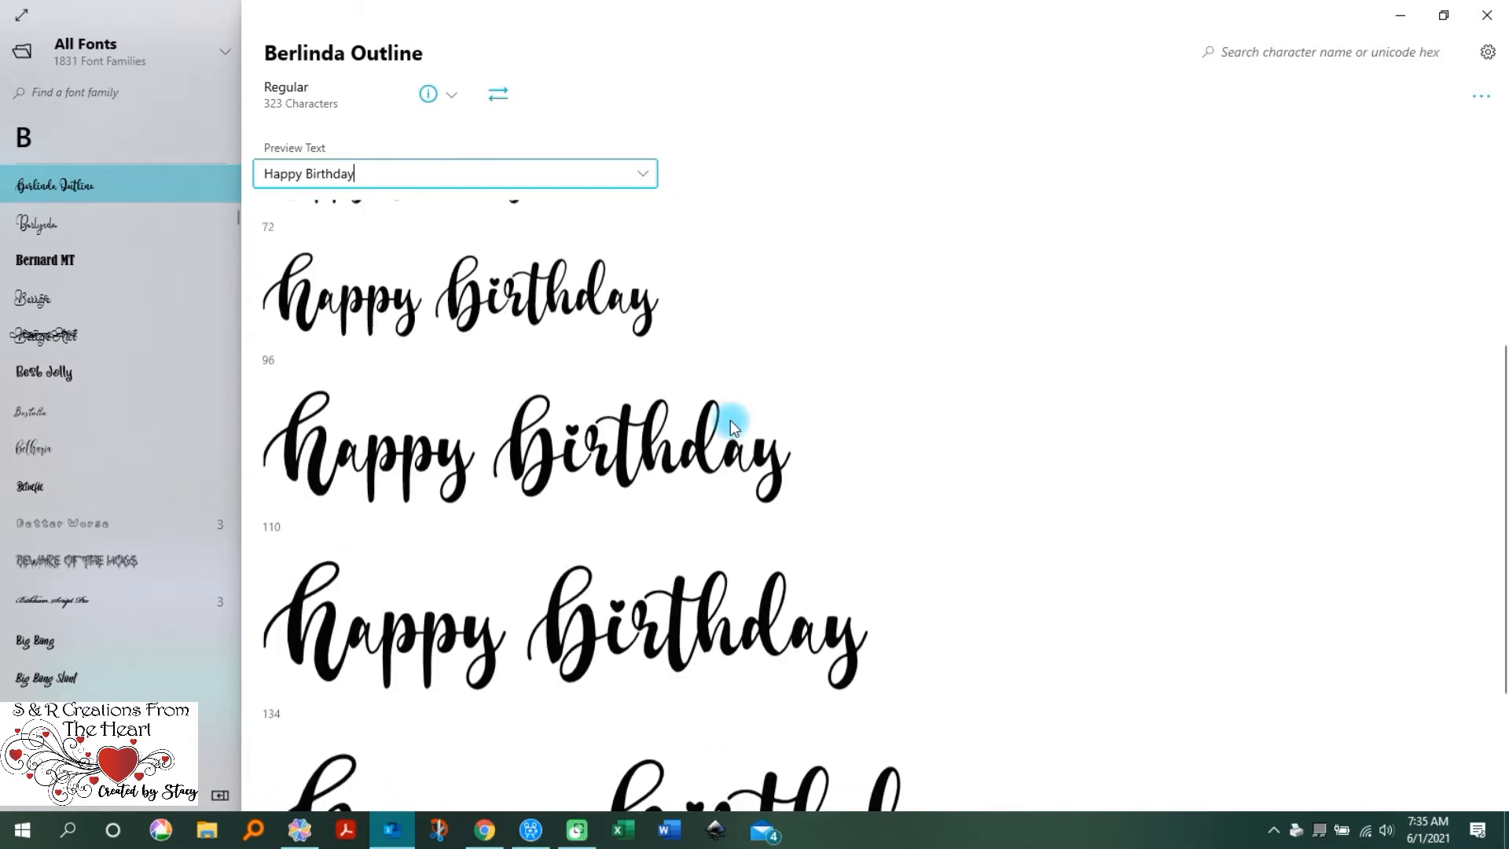
# Step: Preview Happy Birthday in the fonts from Better Worse and Beware of the Hogs through Bickham Script Pro, Big Bang and Big Pixel Icon
pyautogui.click(39, 523)
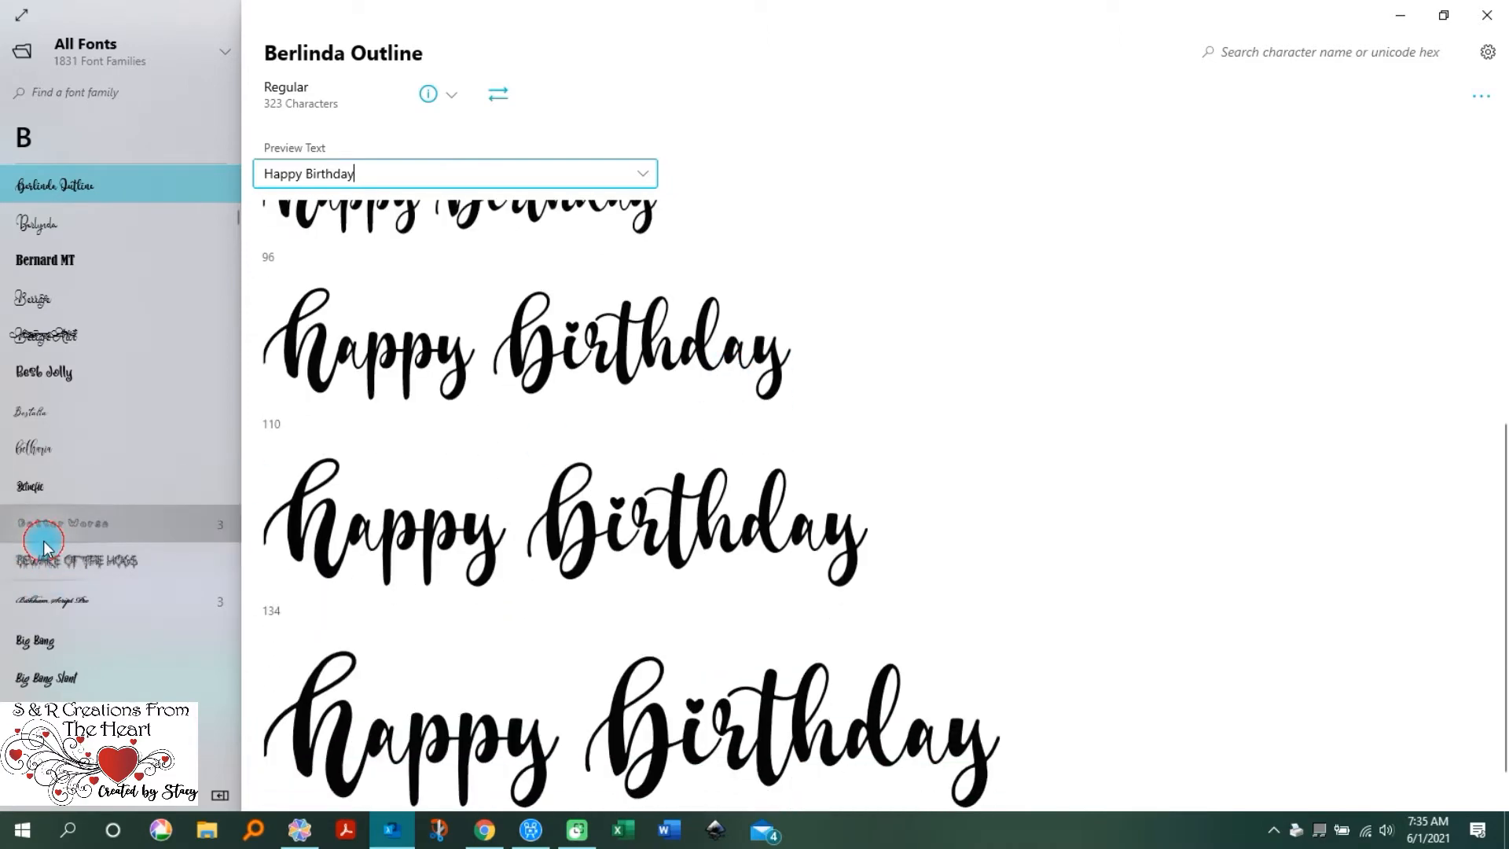
pyautogui.press('Down')
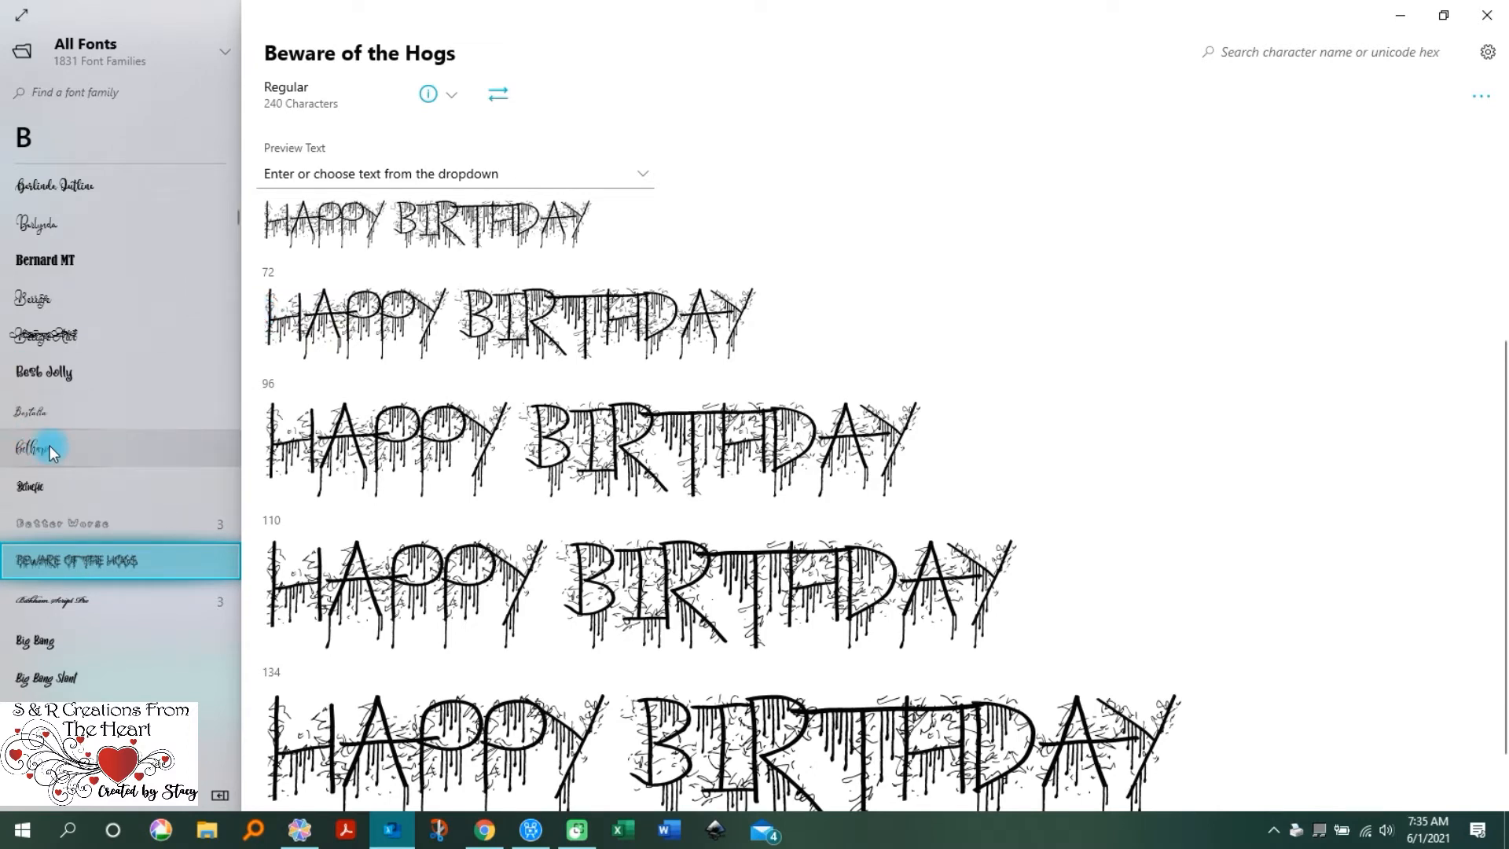
pyautogui.click(40, 592)
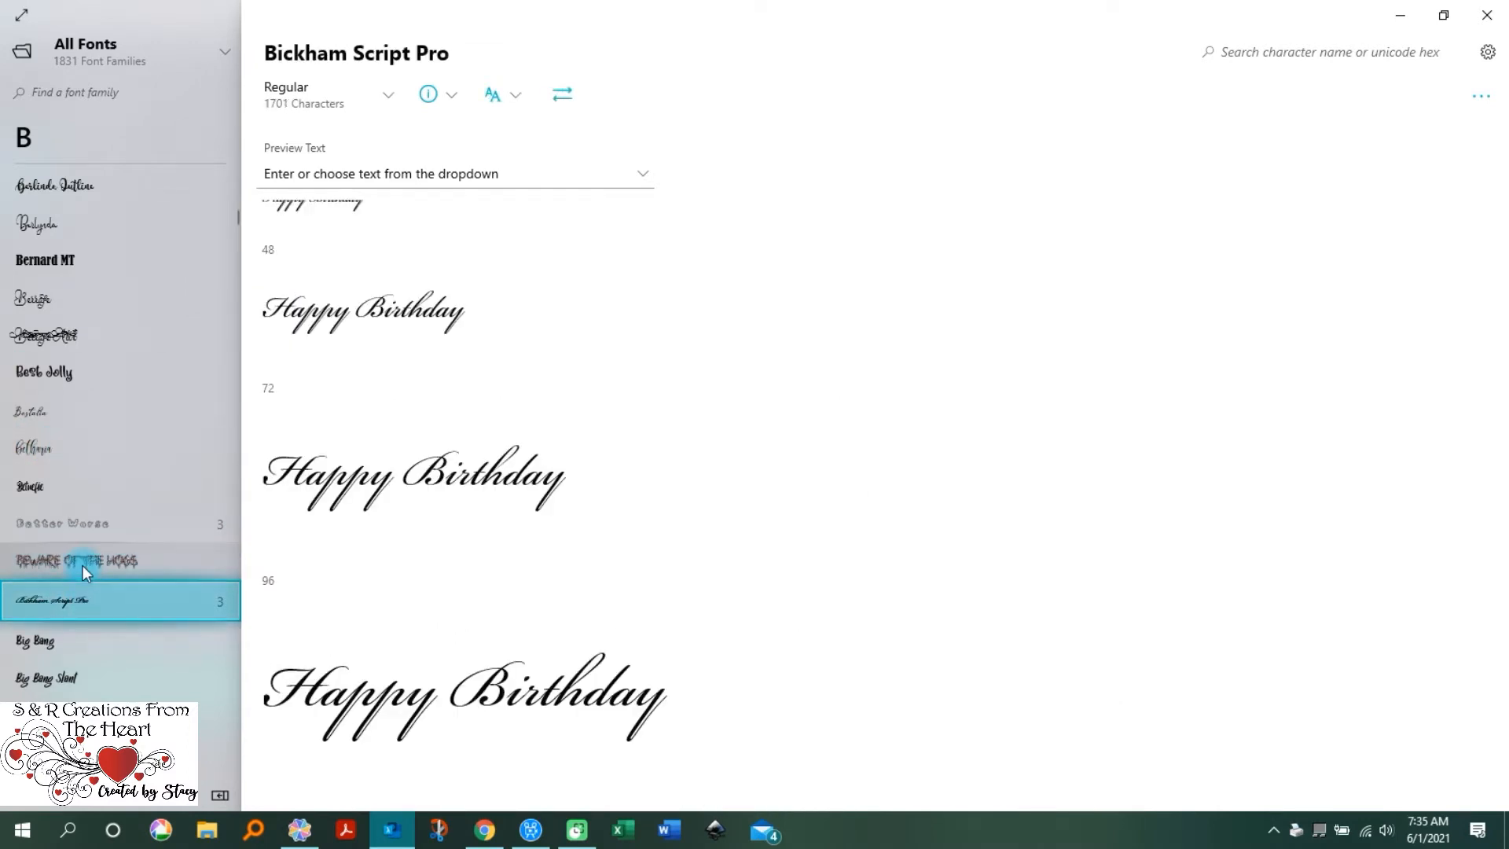
pyautogui.press('Down')
pyautogui.press('Down')
pyautogui.press('Down')
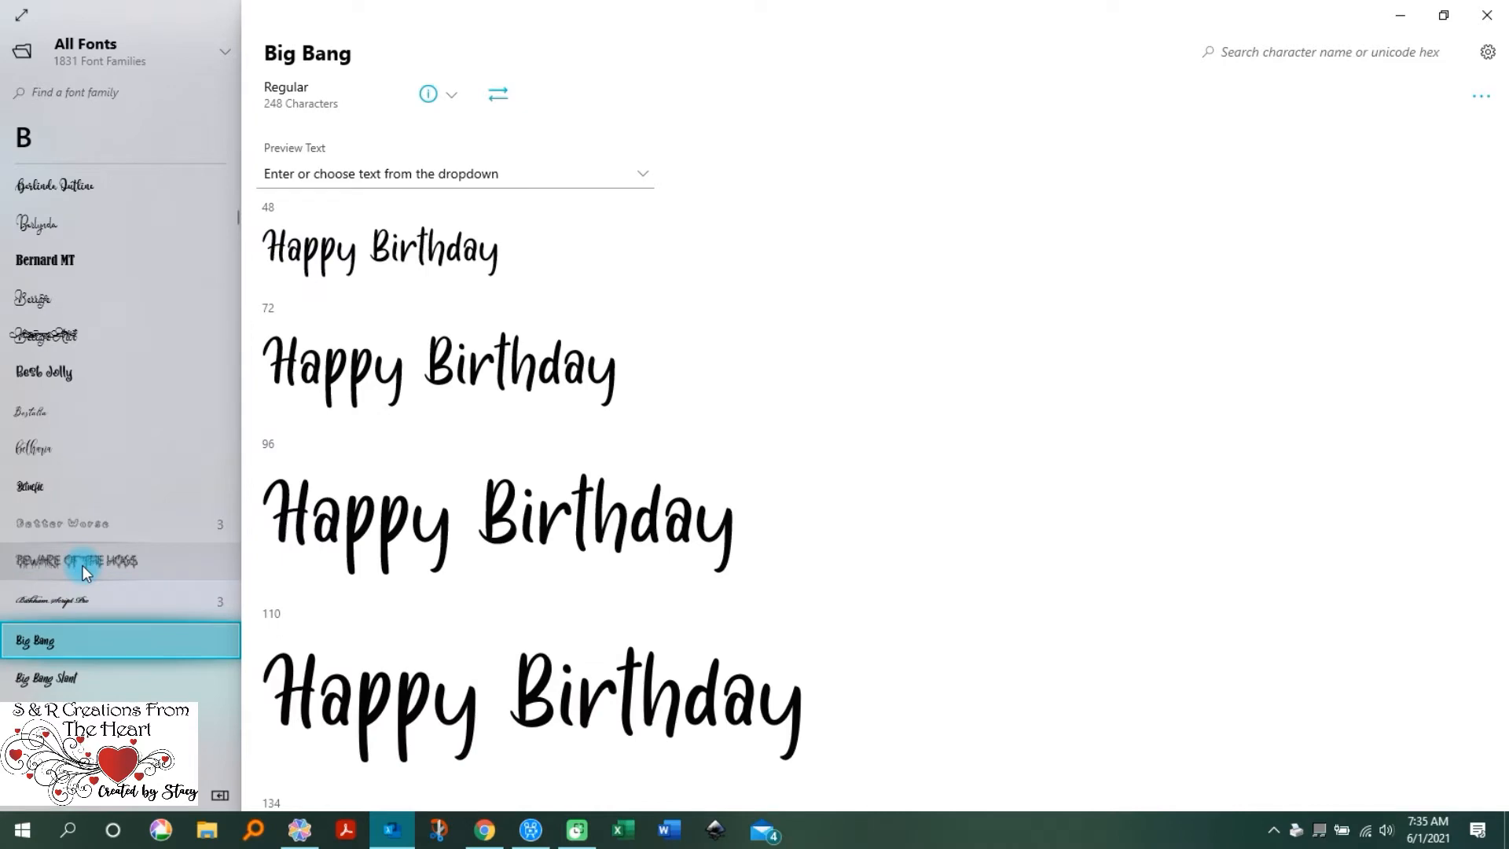
pyautogui.press('Down')
pyautogui.press('Down')
pyautogui.press('Down')
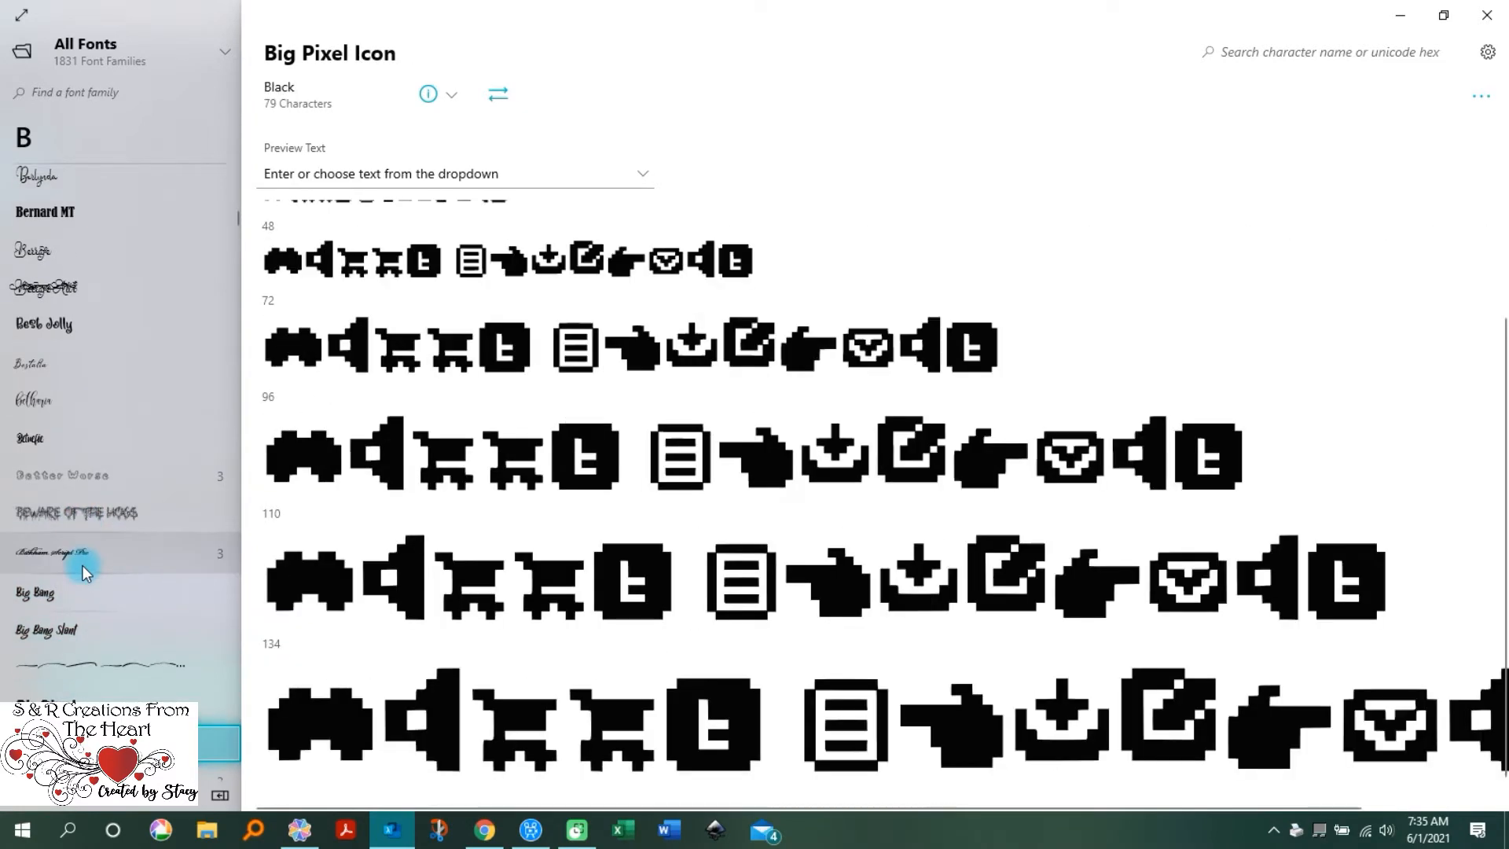
# Step: Continue previewing Happy Birthday in the following font families, including Bigger Lemons and Biker from Hell
pyautogui.press('Down')
pyautogui.press('Down')
pyautogui.press('Down')
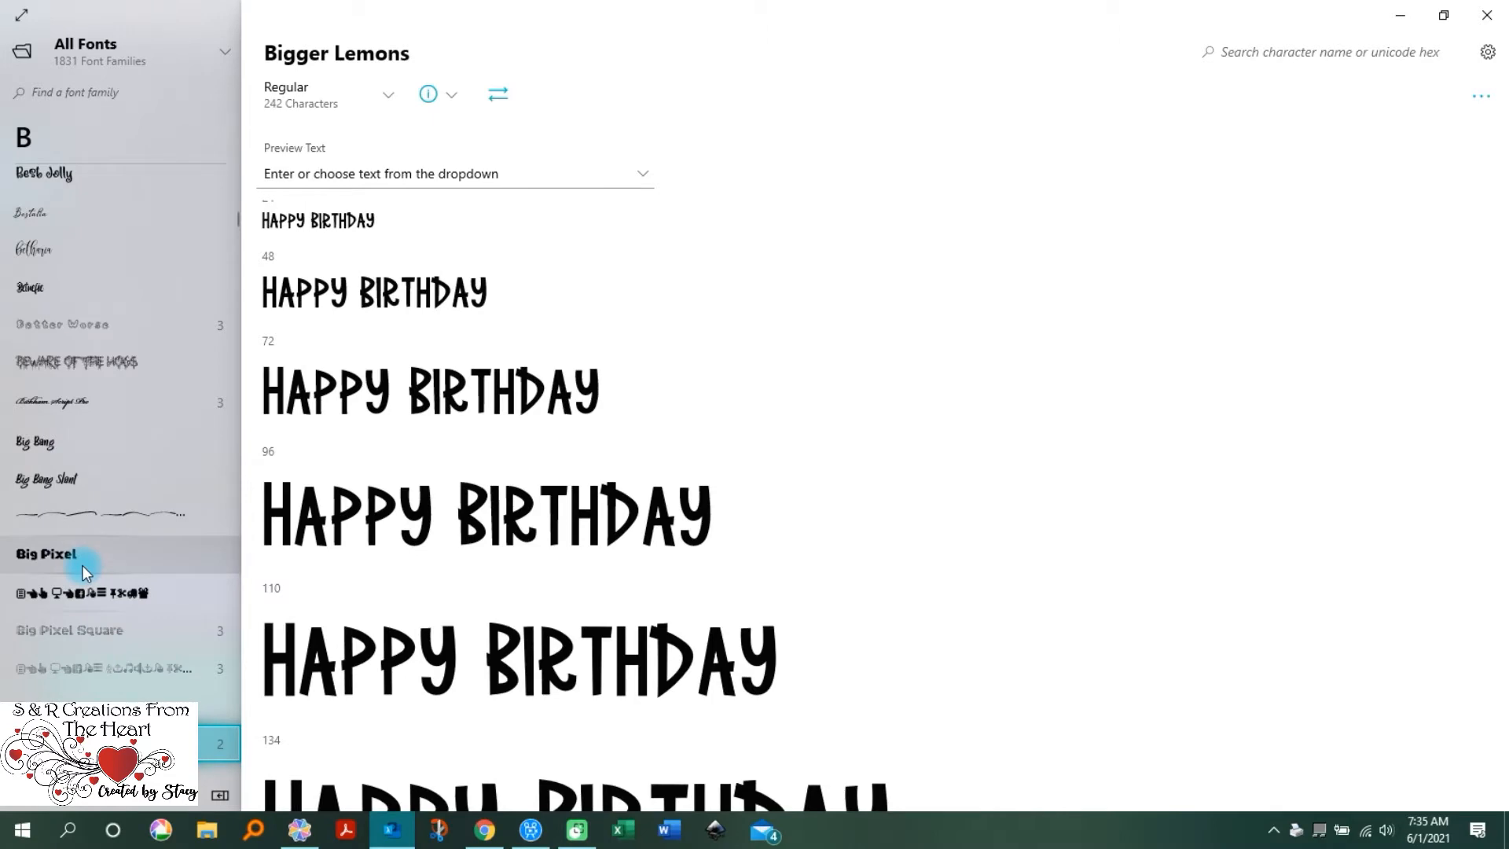
pyautogui.press('Down')
pyautogui.press('Down')
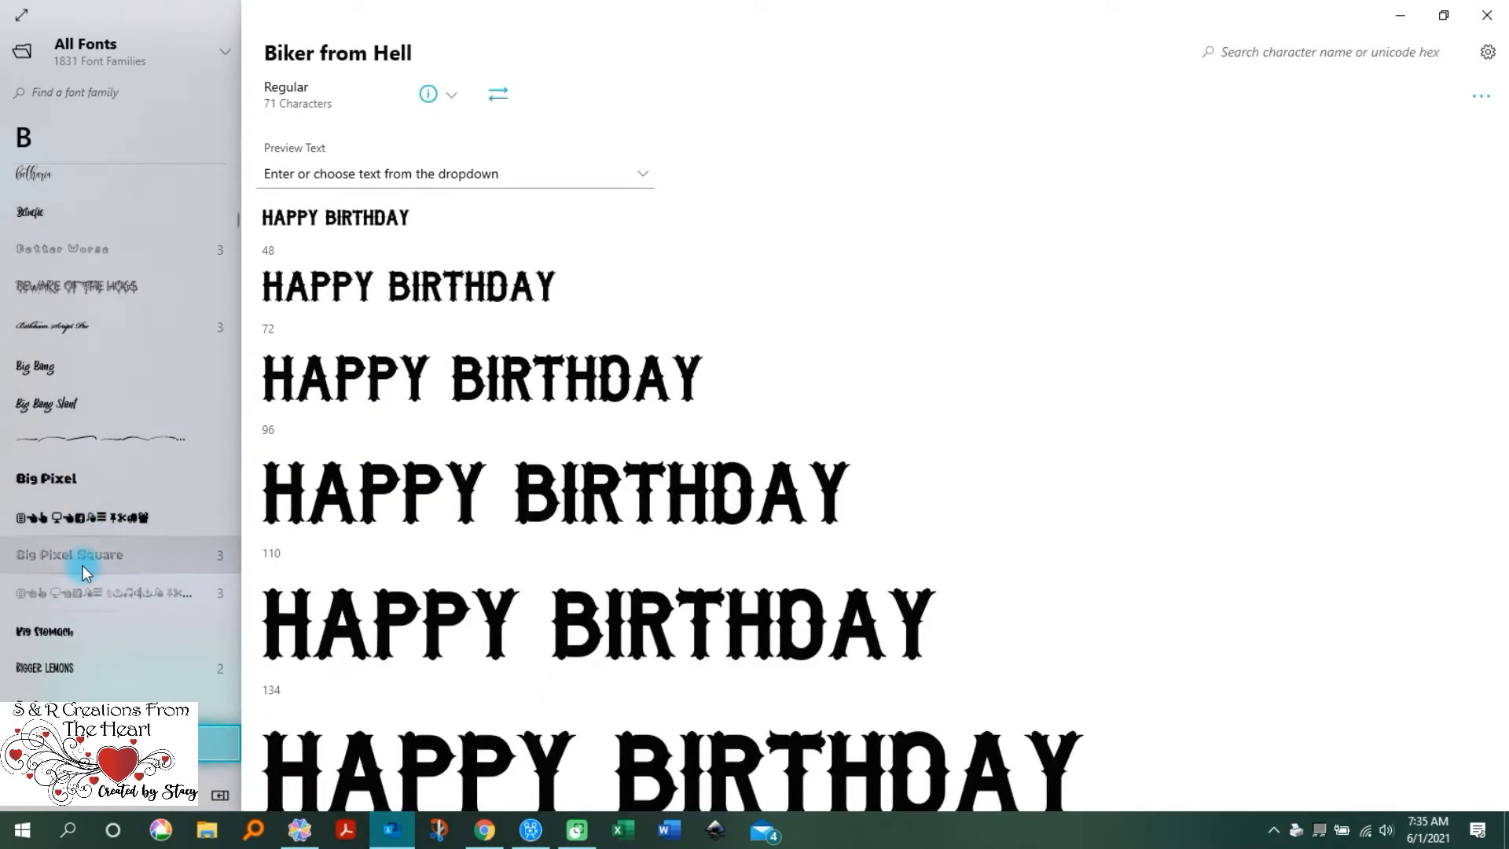
pyautogui.press('Down')
pyautogui.press('Down')
pyautogui.press('Down')
pyautogui.press('Down')
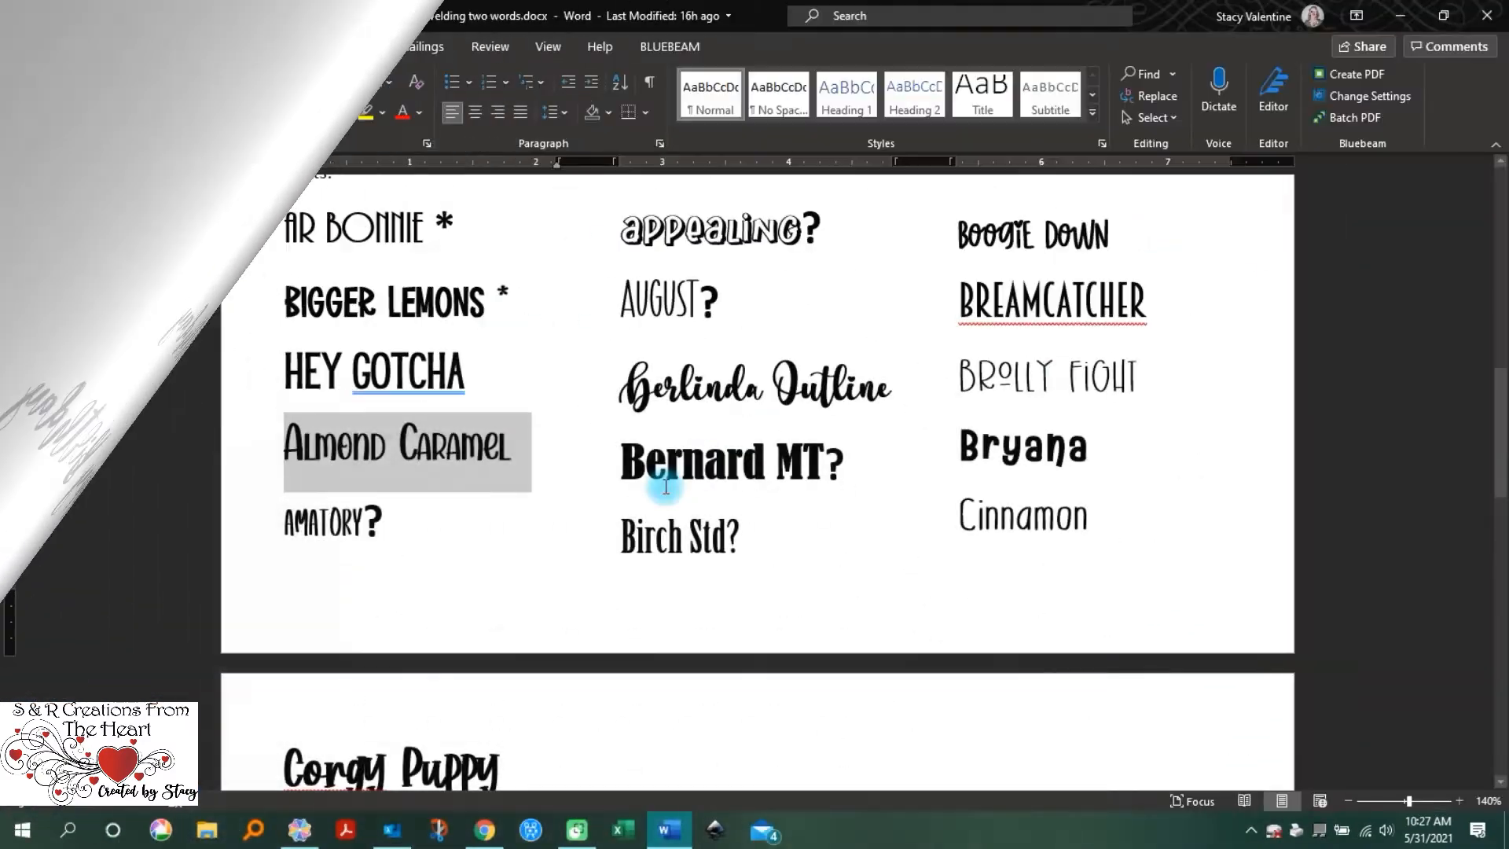
# Step: Switch to Brother CanvasWorkspace and examine the welded block-letter Happy Birthday at the start of the mat
pyautogui.click(300, 830)
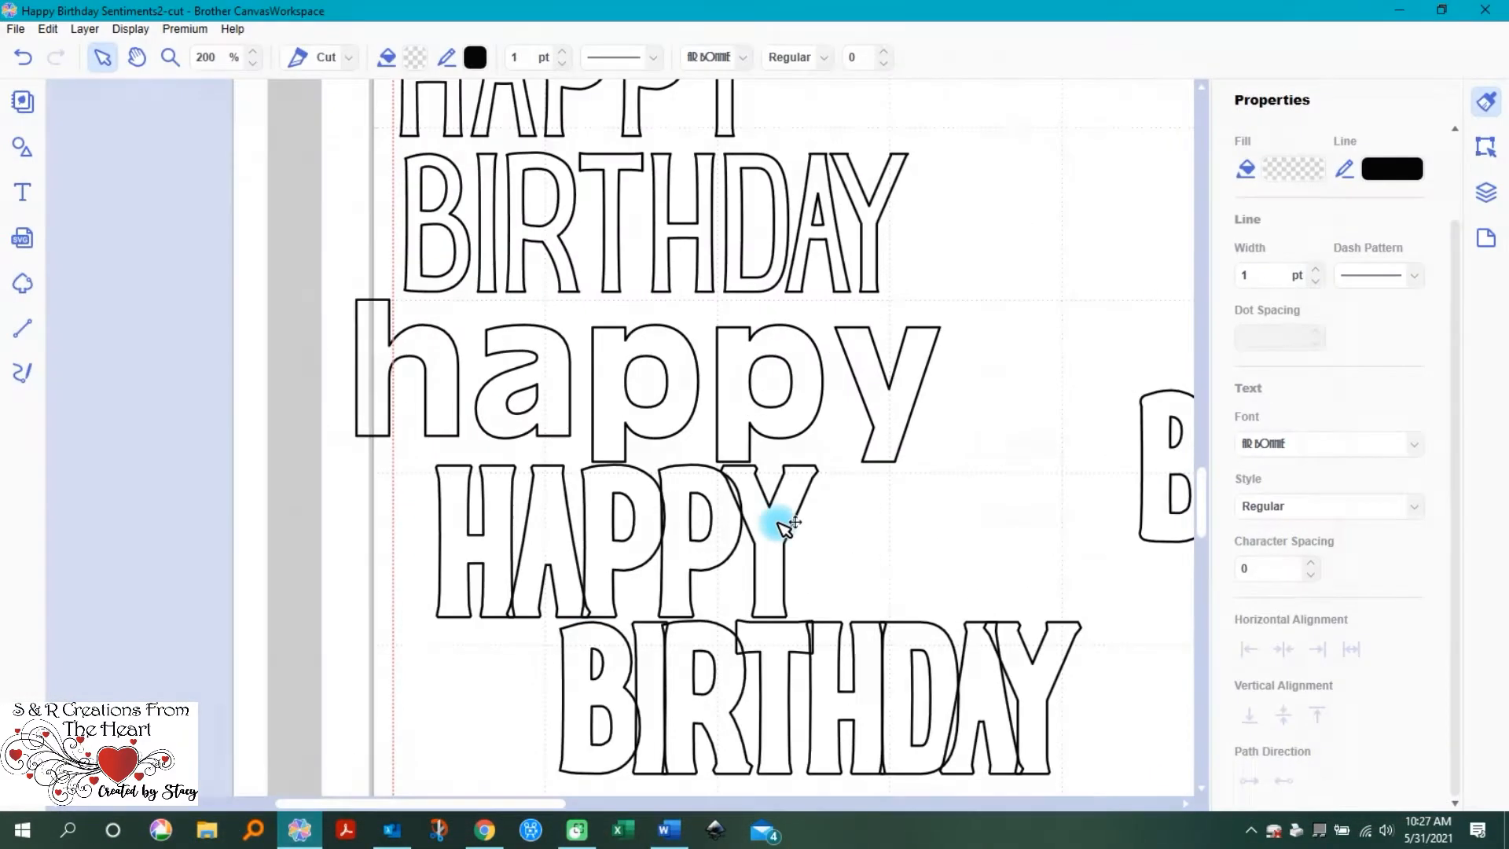
pyautogui.scroll(10, 1011, 540)
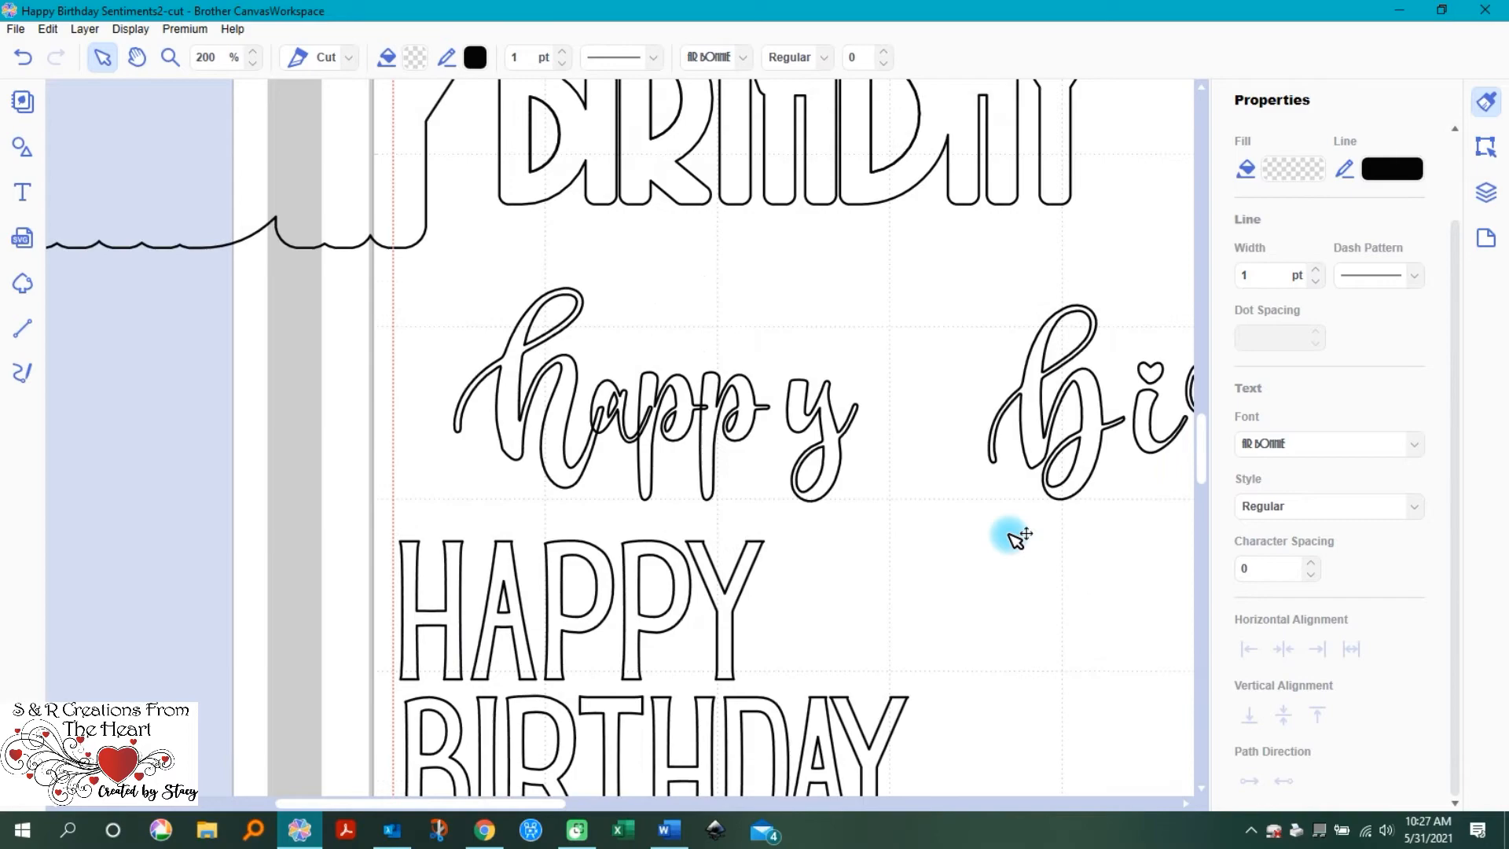
pyautogui.scroll(10, 1011, 536)
pyautogui.scroll(13, 843, 419)
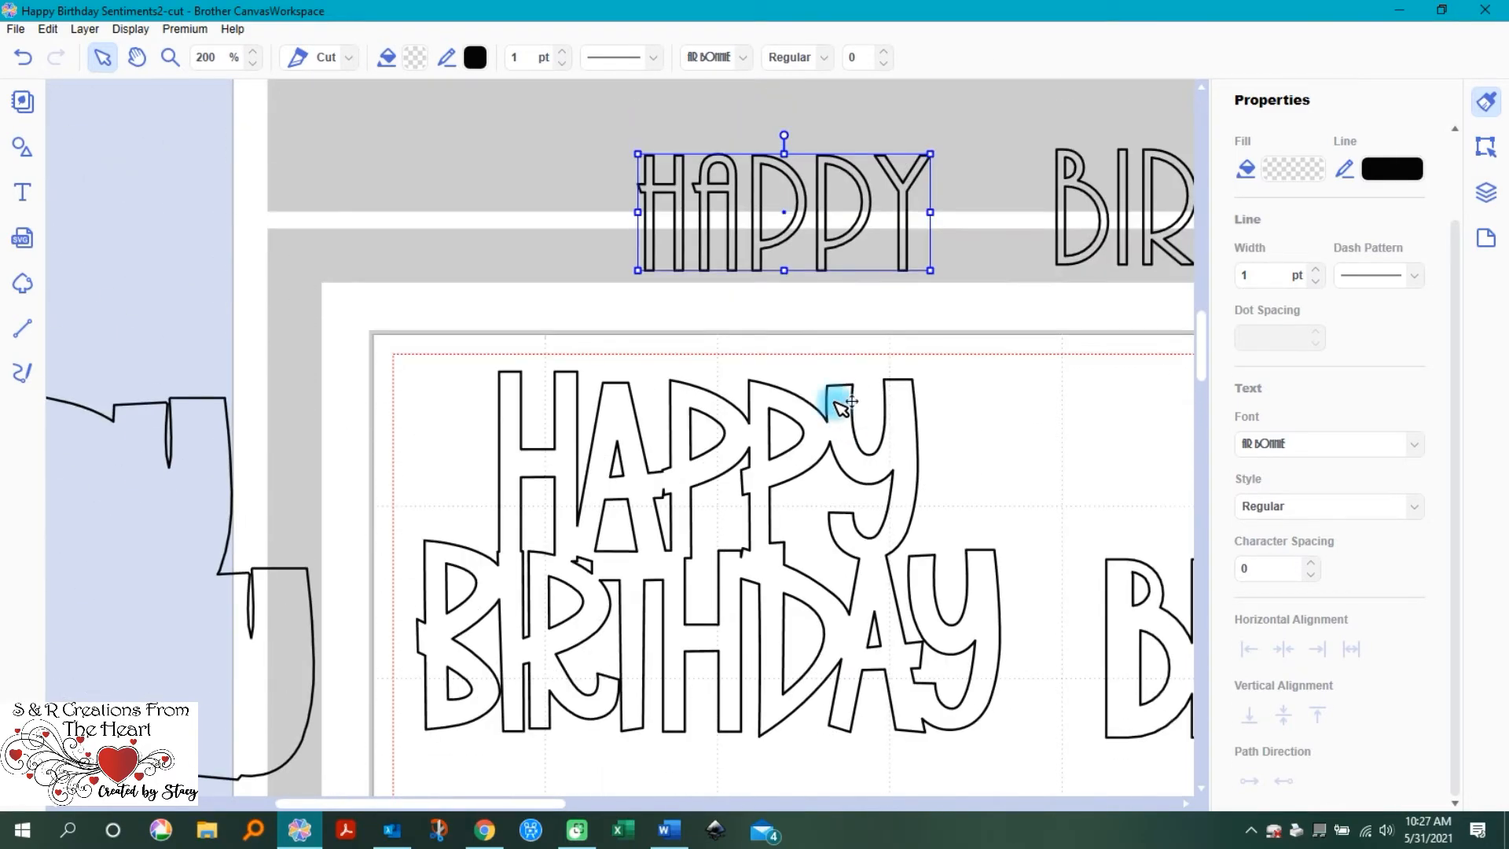
pyautogui.scroll(-1, 1009, 470)
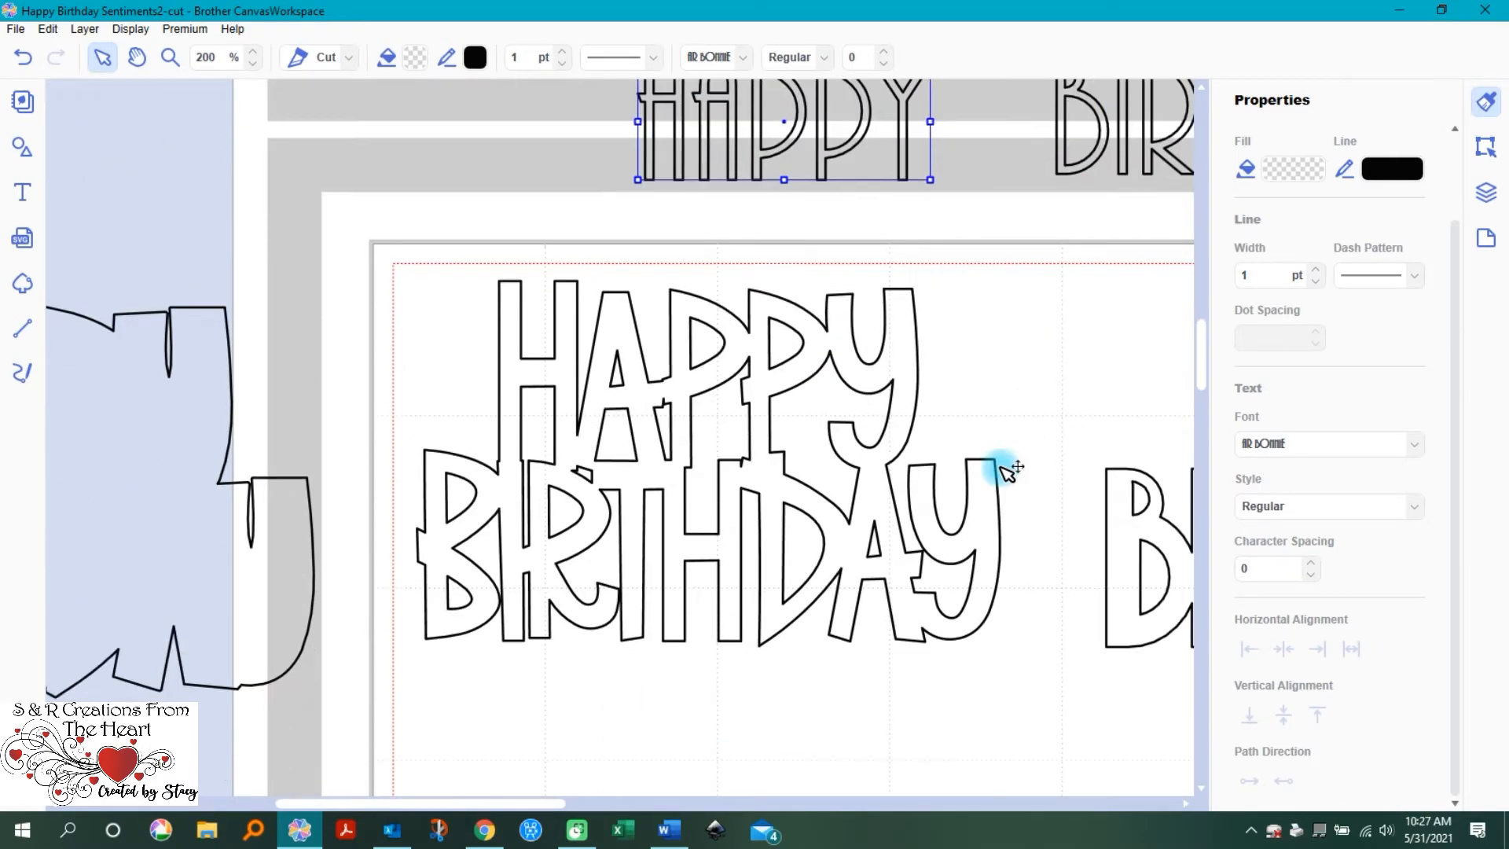
pyautogui.scroll(2, 995, 229)
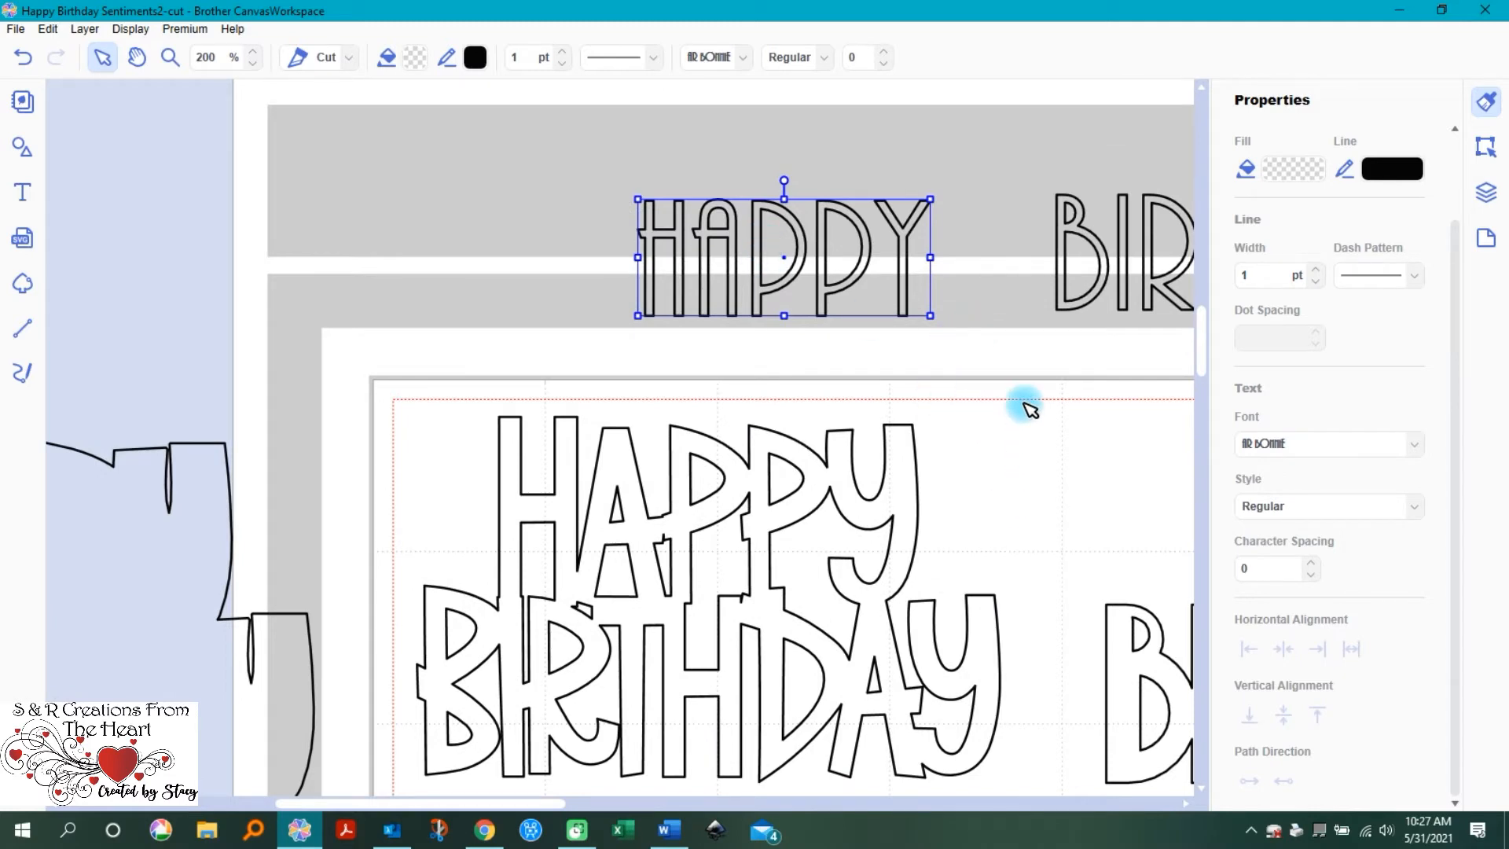
# Step: Examine the script-style happy birthday, checking the second p of happy and the b of birthday as separate letters
pyautogui.scroll(-2, 1027, 407)
pyautogui.scroll(-2, 1028, 408)
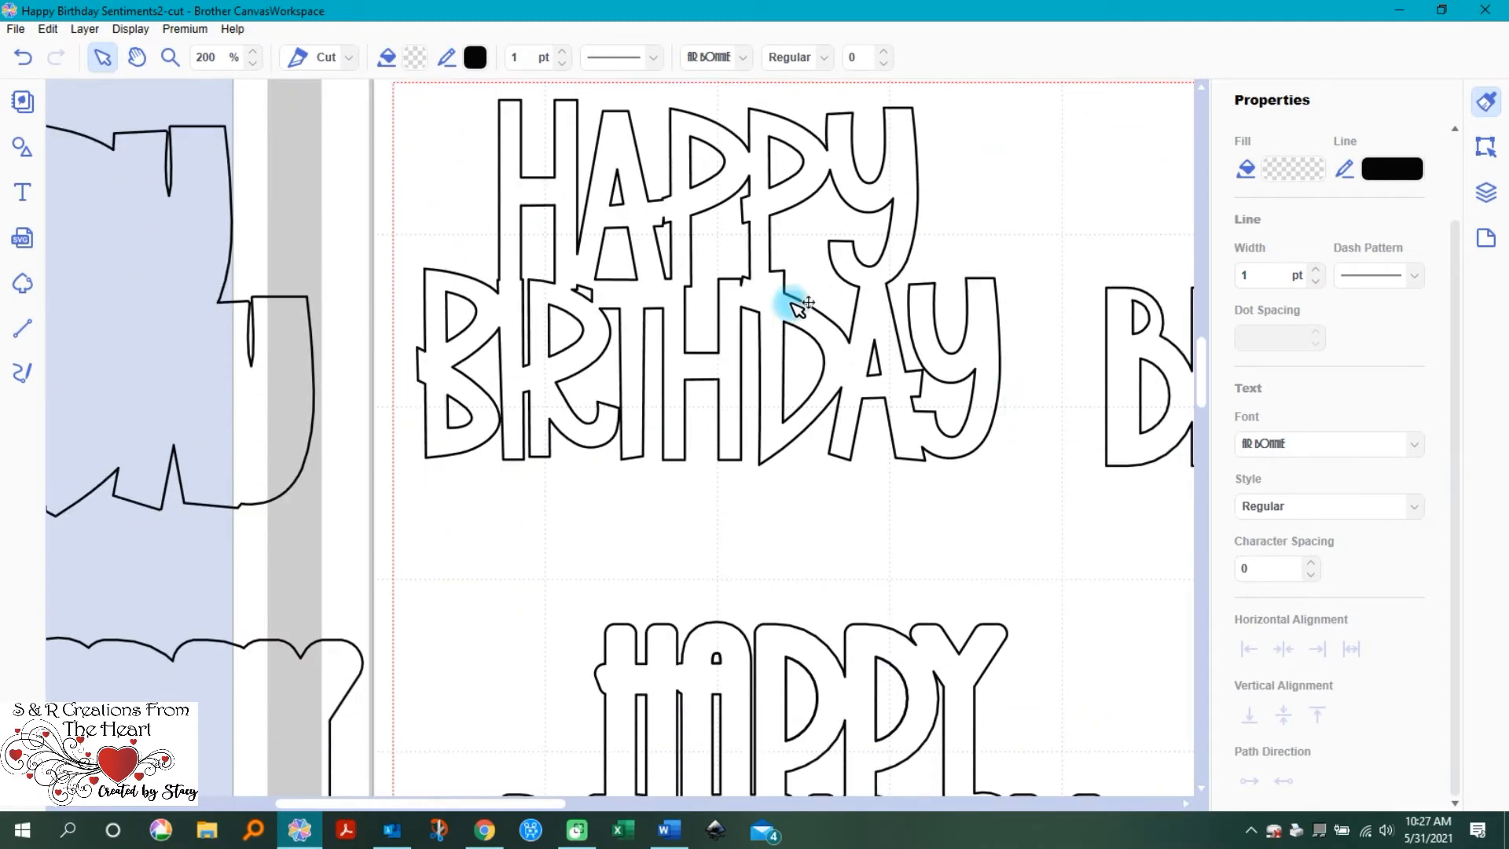
pyautogui.scroll(-3, 794, 301)
pyautogui.scroll(-9, 794, 301)
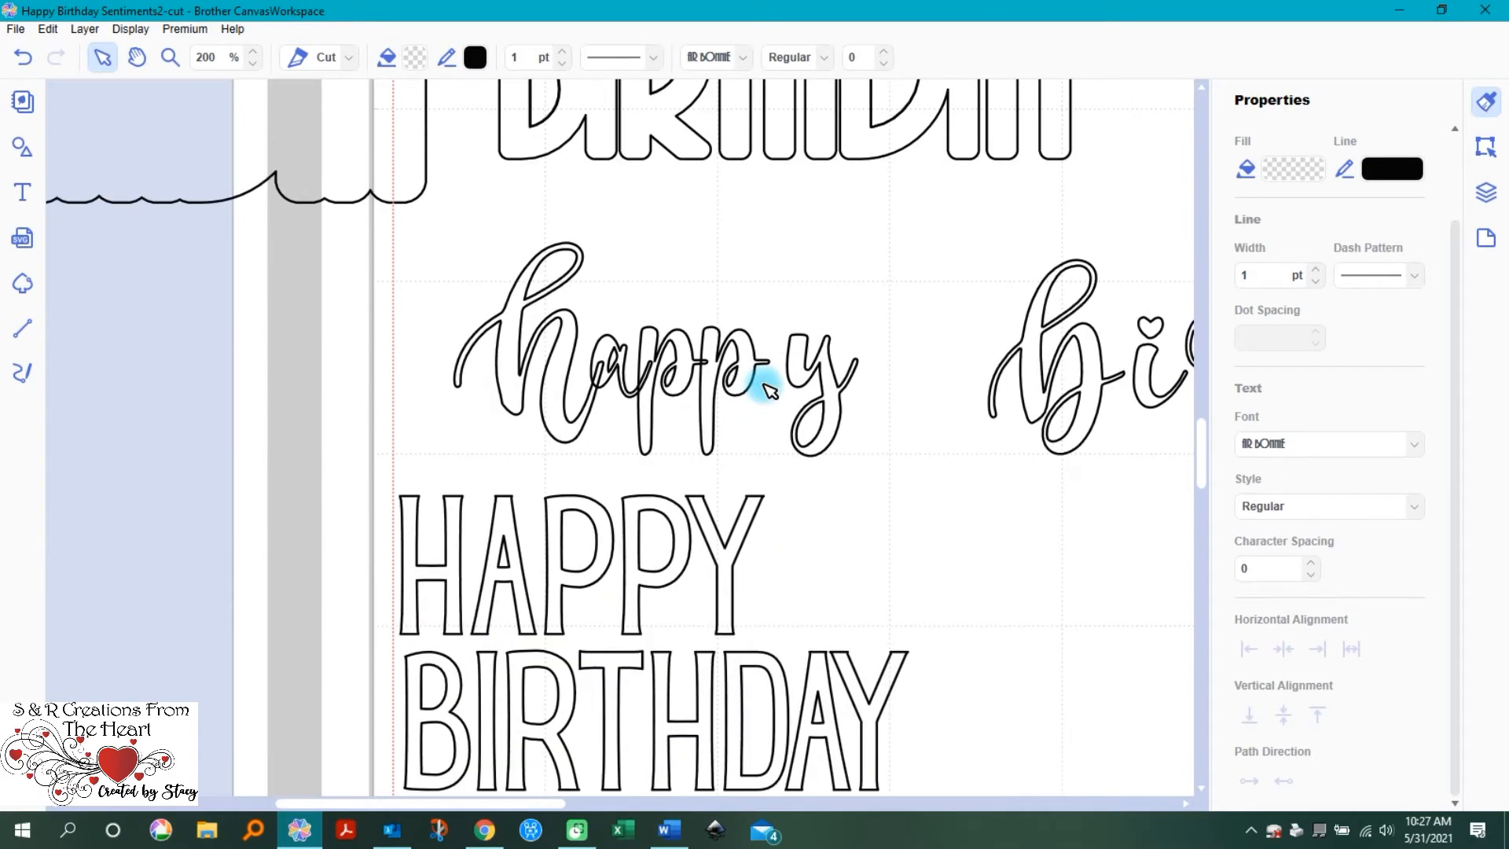
pyautogui.scroll(1, 770, 389)
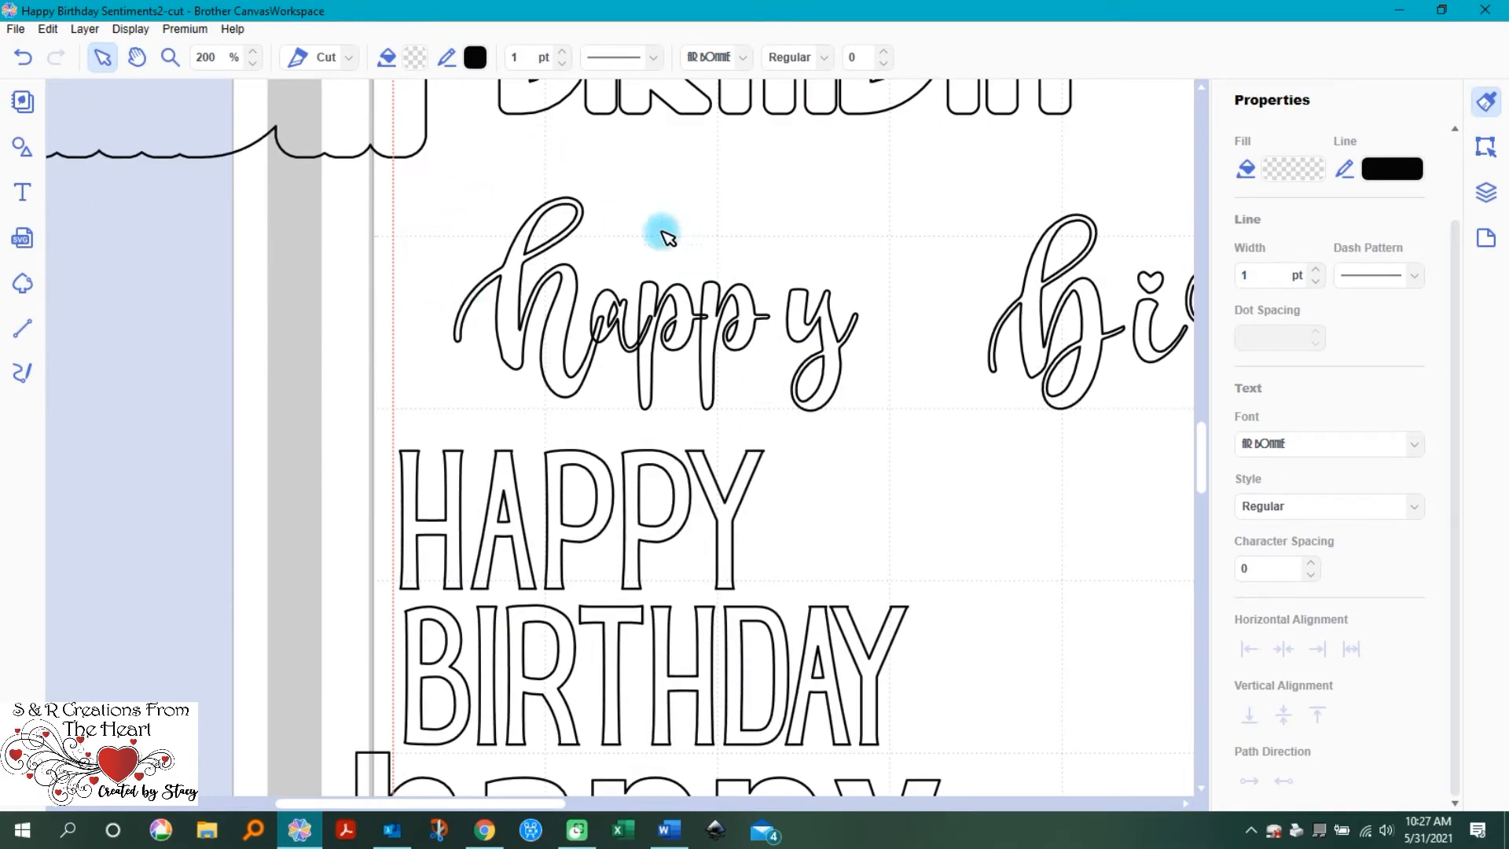
pyautogui.click(758, 330)
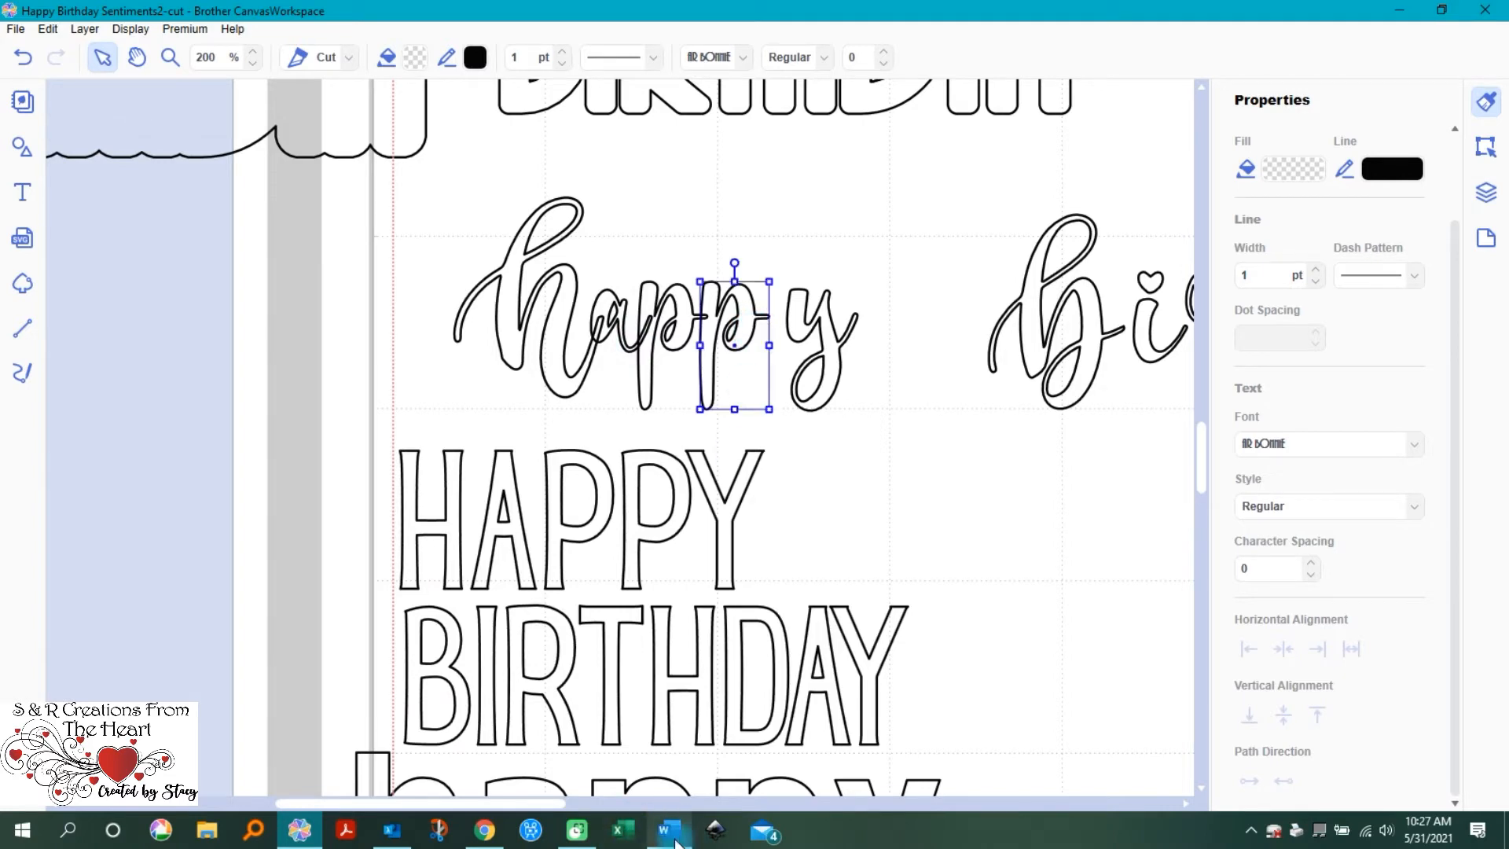
pyautogui.click(1083, 326)
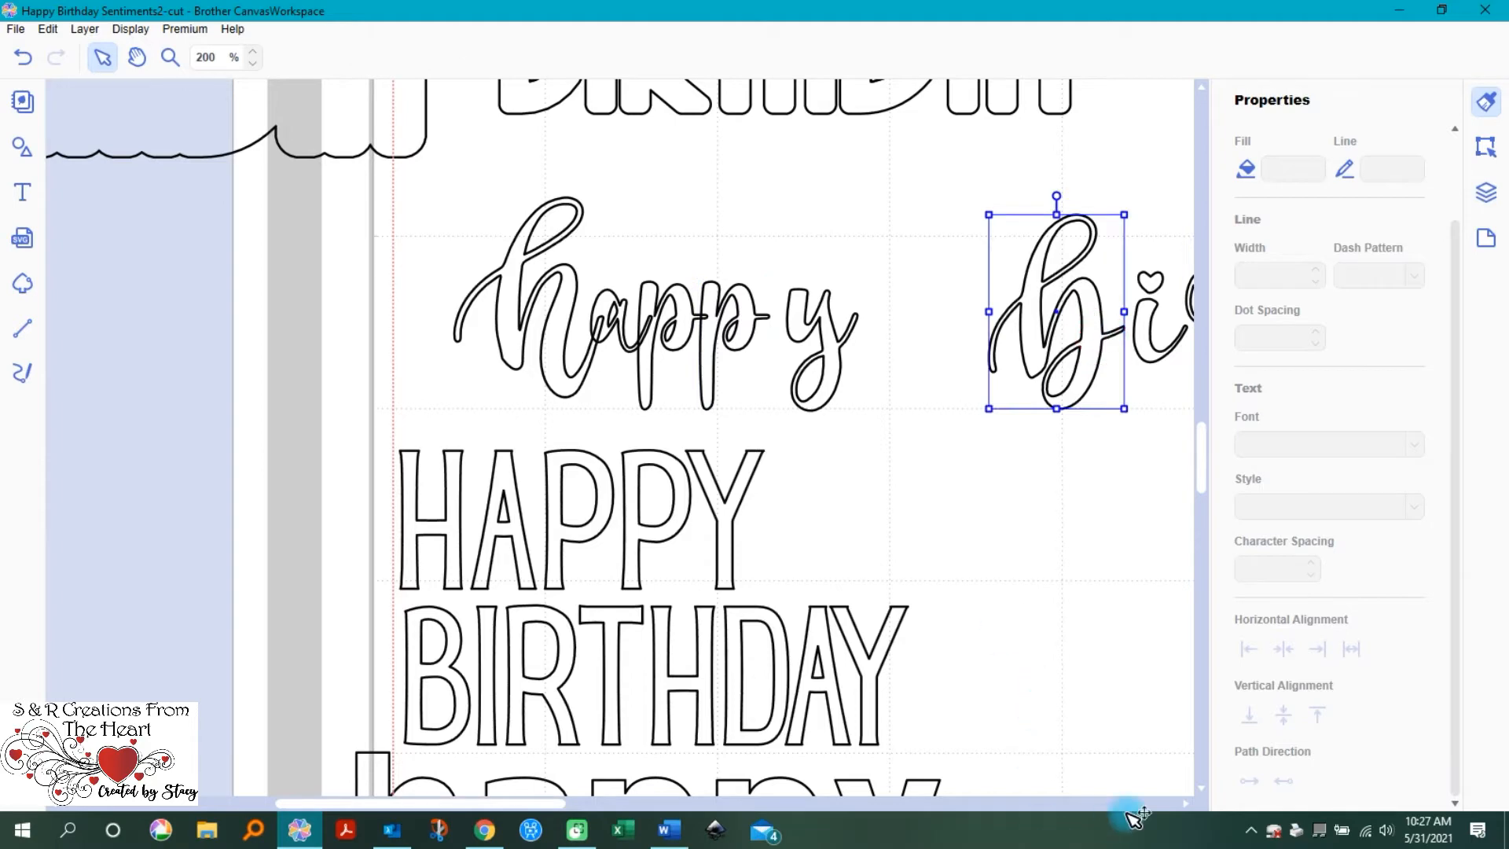
# Step: Examine the whole script word birthday with the Process Overlap options, check the body of the i, and clear the selection
pyautogui.moveTo(483, 803); pyautogui.dragTo(588, 800)
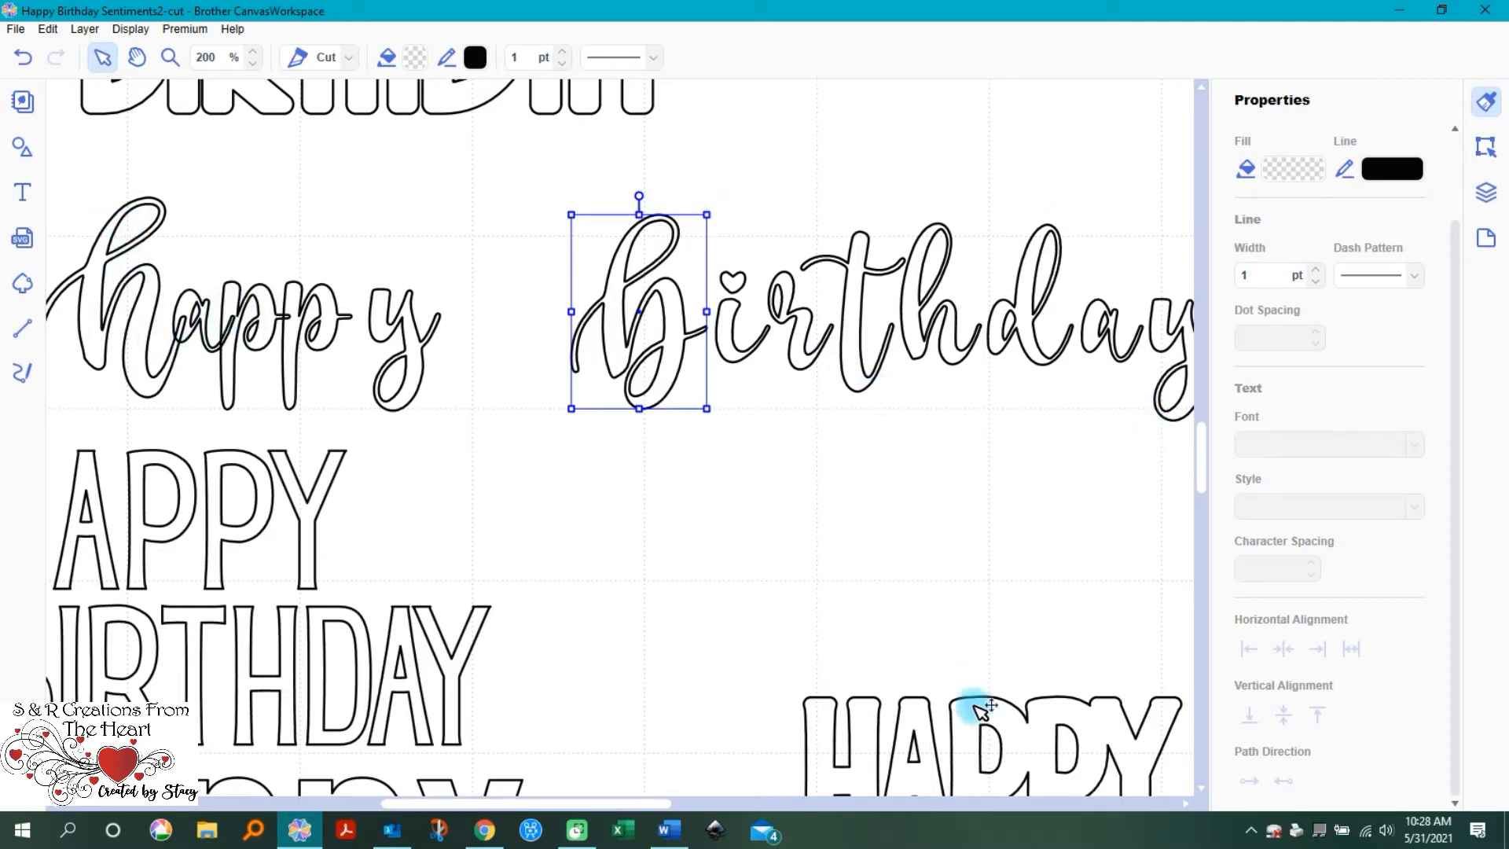
pyautogui.moveTo(640, 803); pyautogui.dragTo(691, 803)
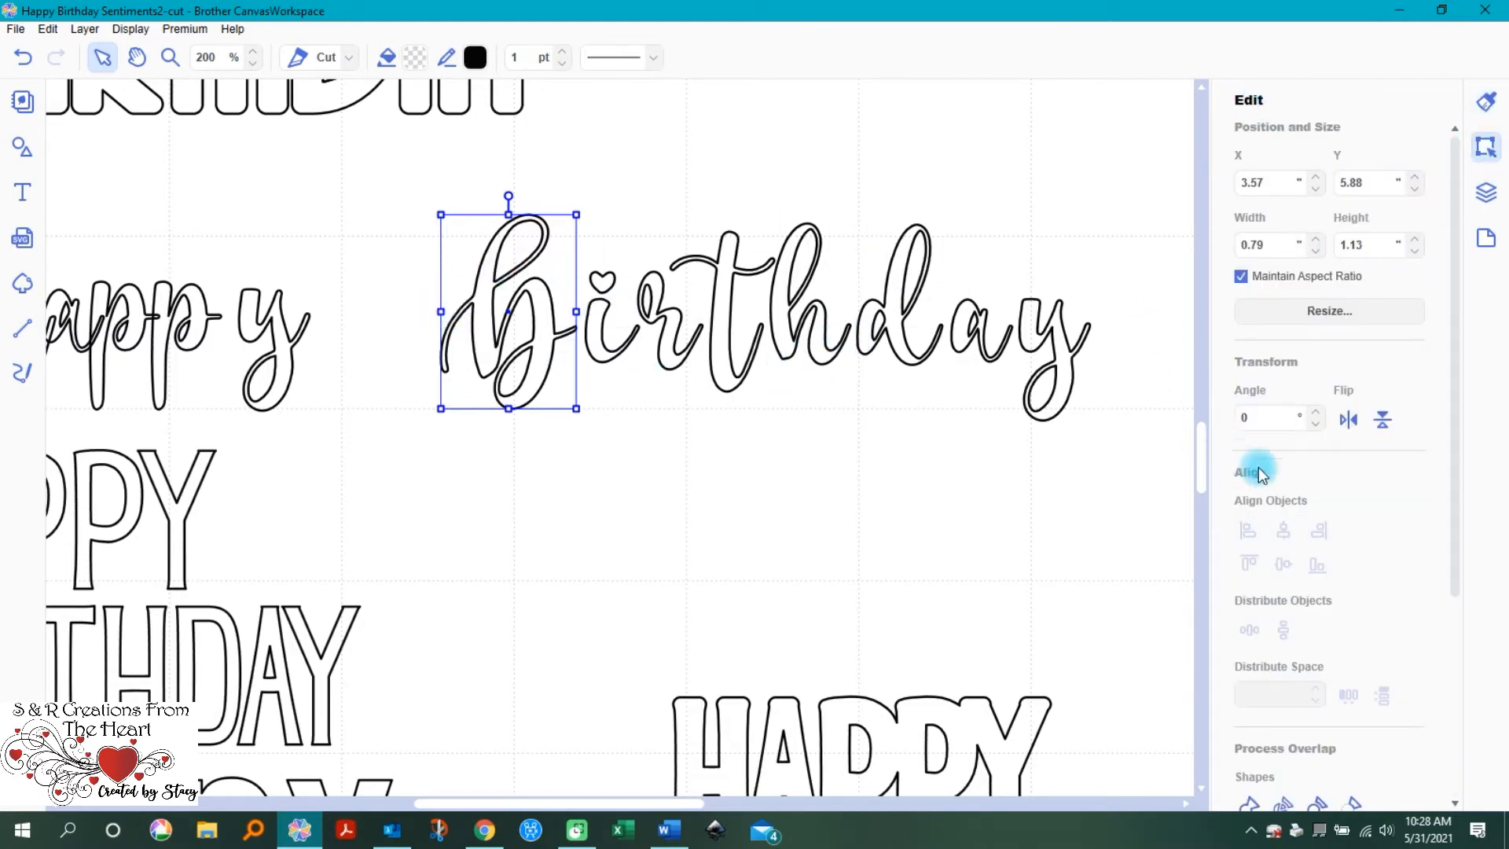
pyautogui.scroll(-3, 1253, 472)
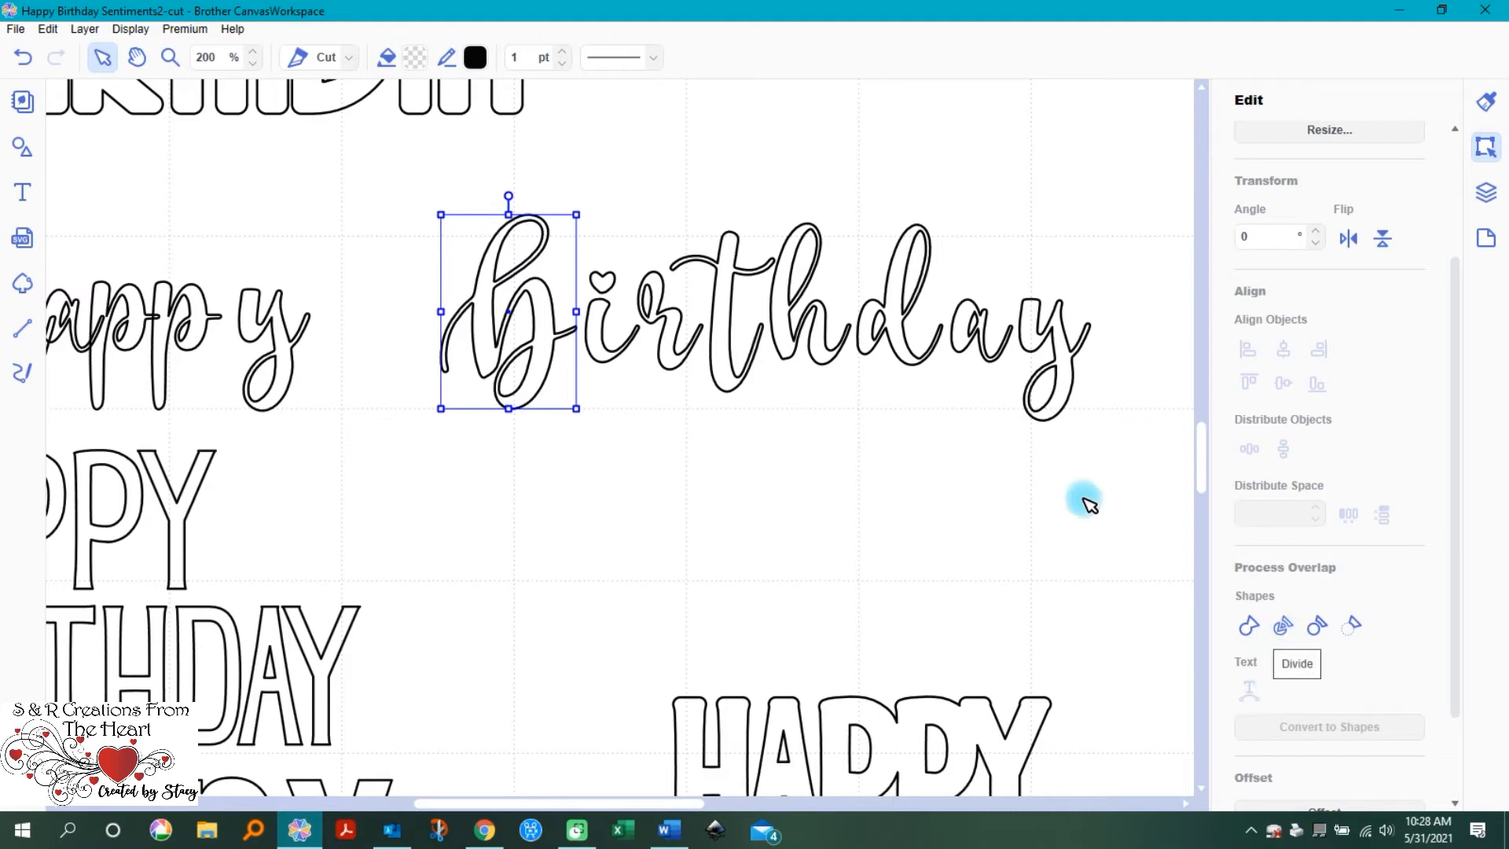
pyautogui.click(598, 330)
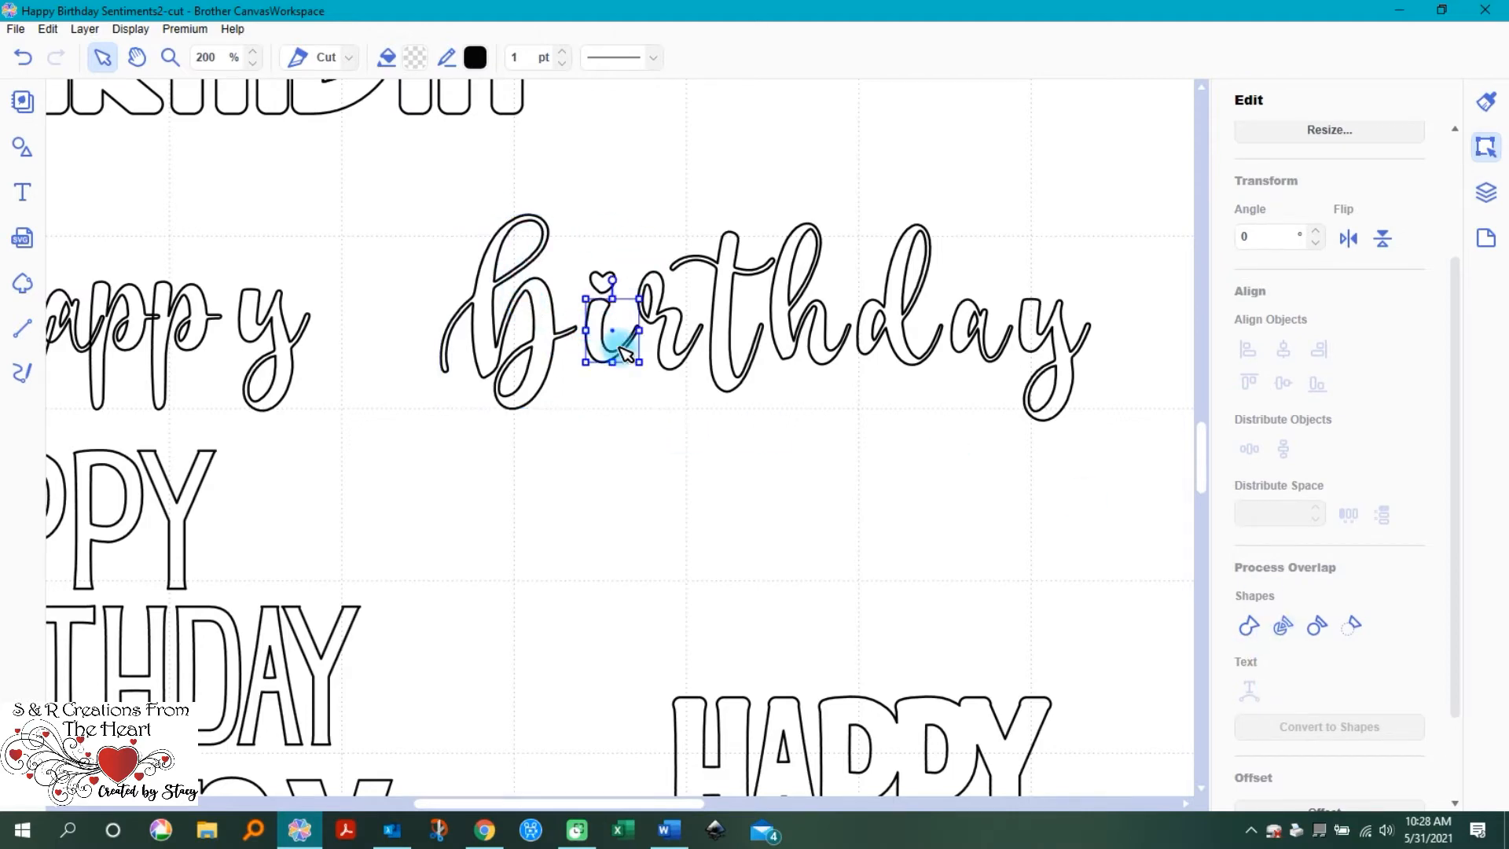
pyautogui.click(905, 494)
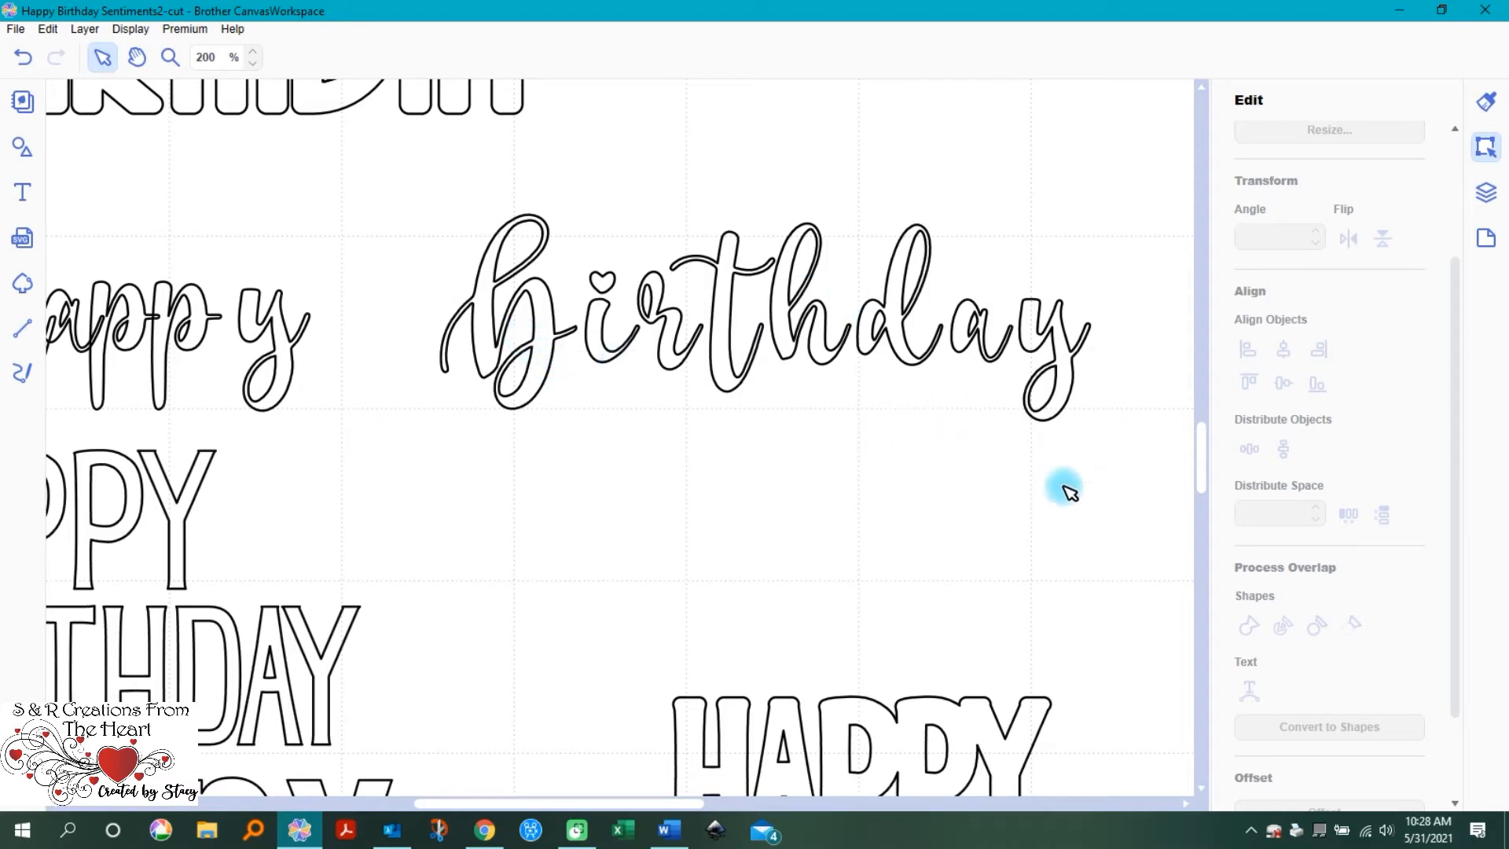
# Step: Compare the script birthday's separate b with the welded block-letter Happy Birthday at the start of the mat, and check the i's body
pyautogui.click(535, 323)
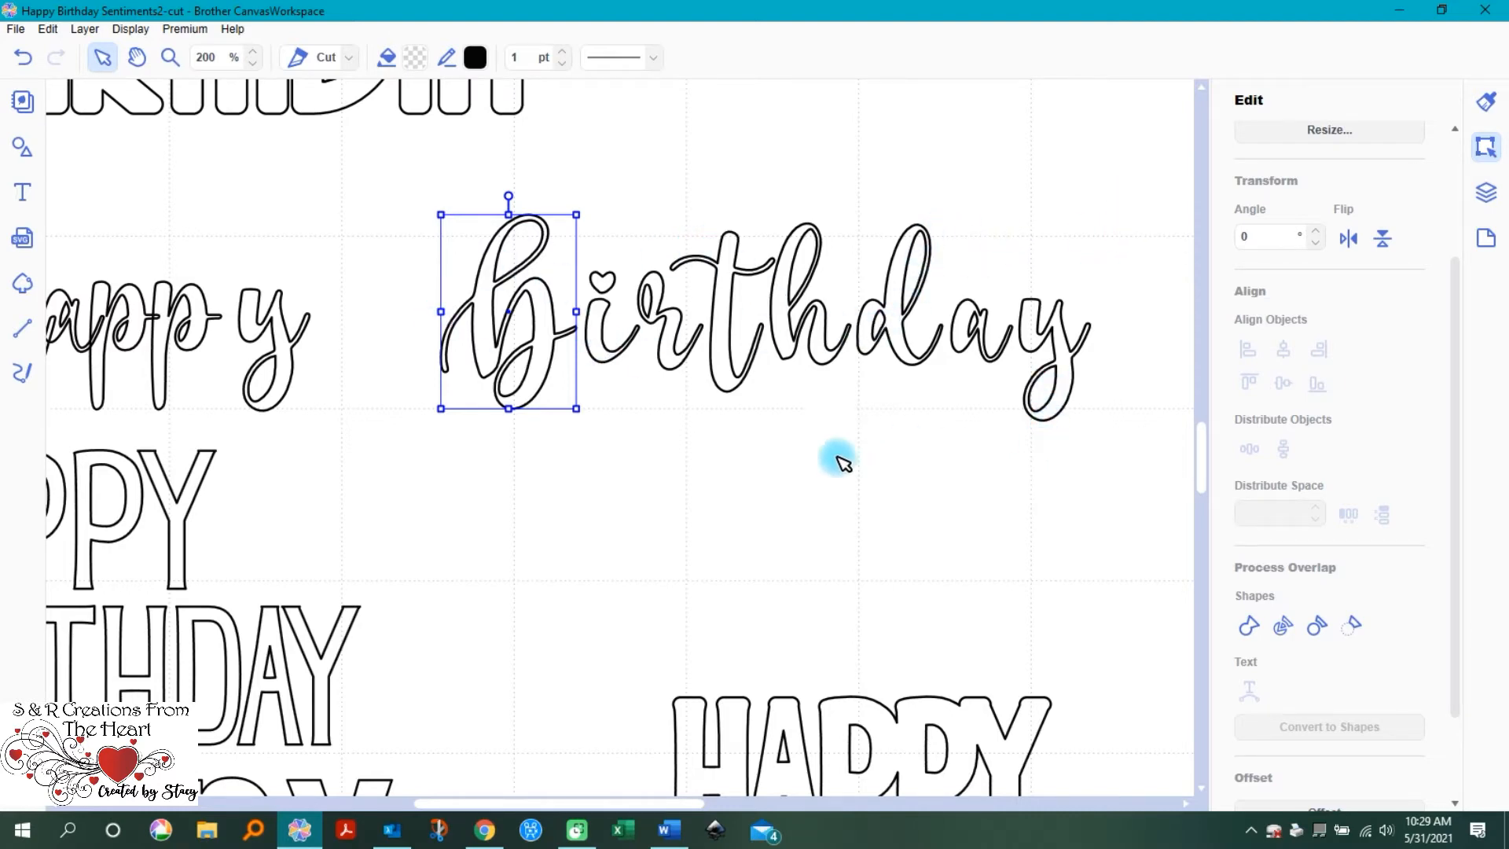
pyautogui.scroll(4, 822, 489)
pyautogui.scroll(6, 822, 489)
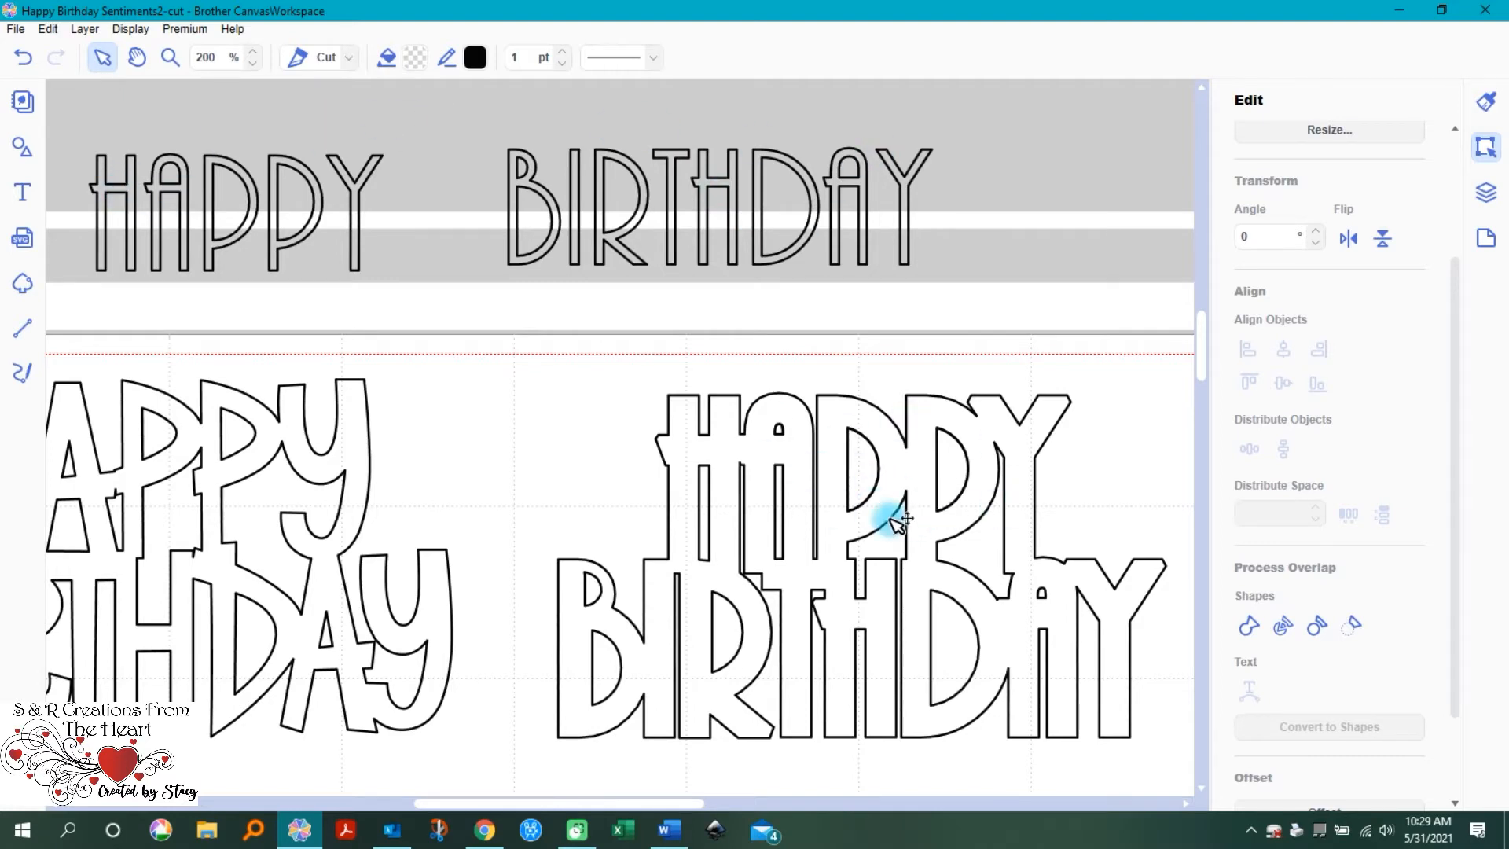
pyautogui.scroll(-2, 995, 489)
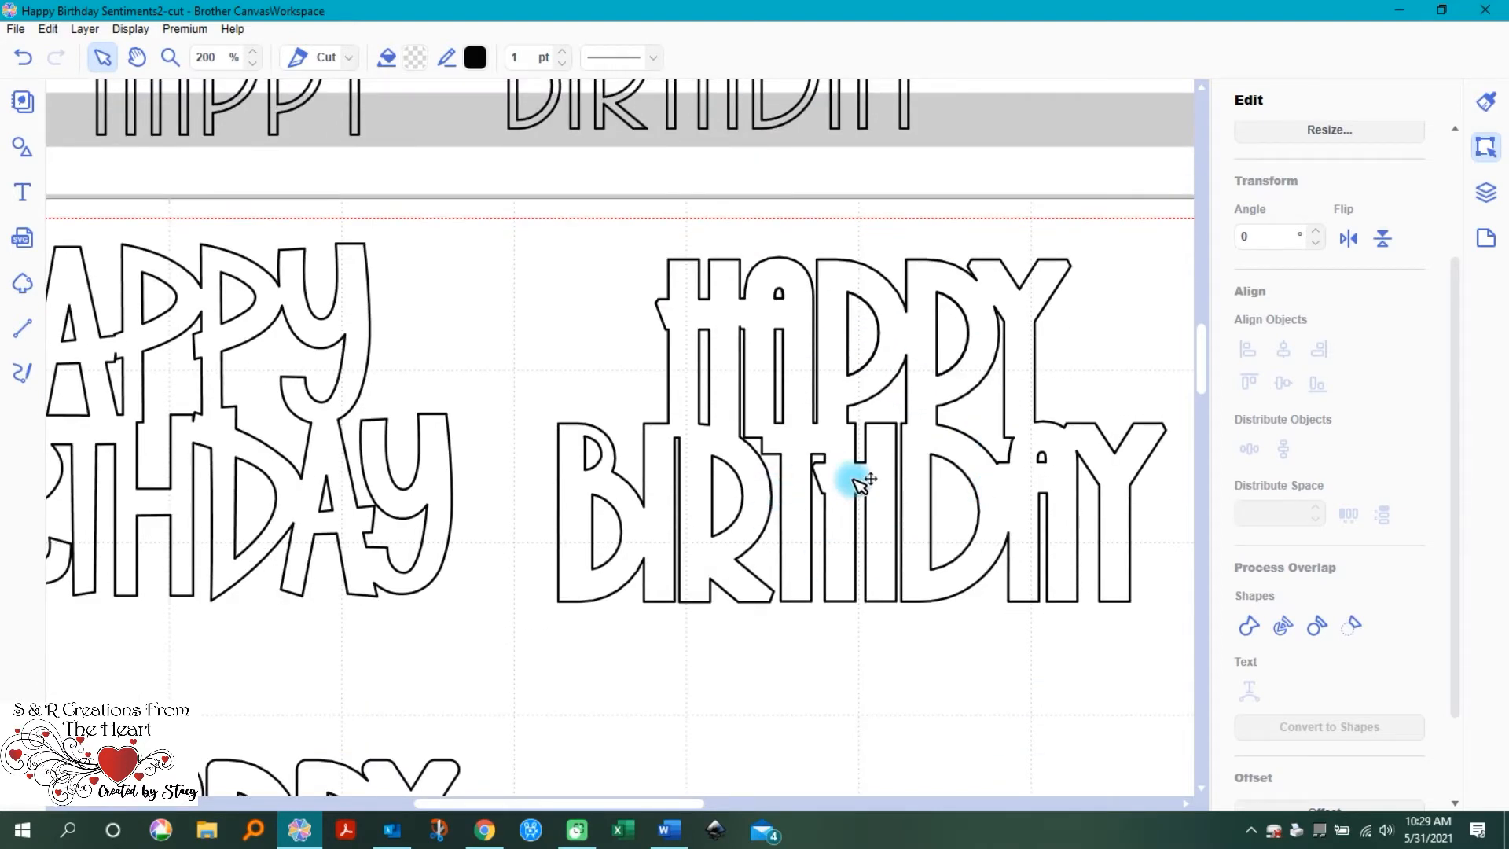
pyautogui.scroll(-12, 857, 482)
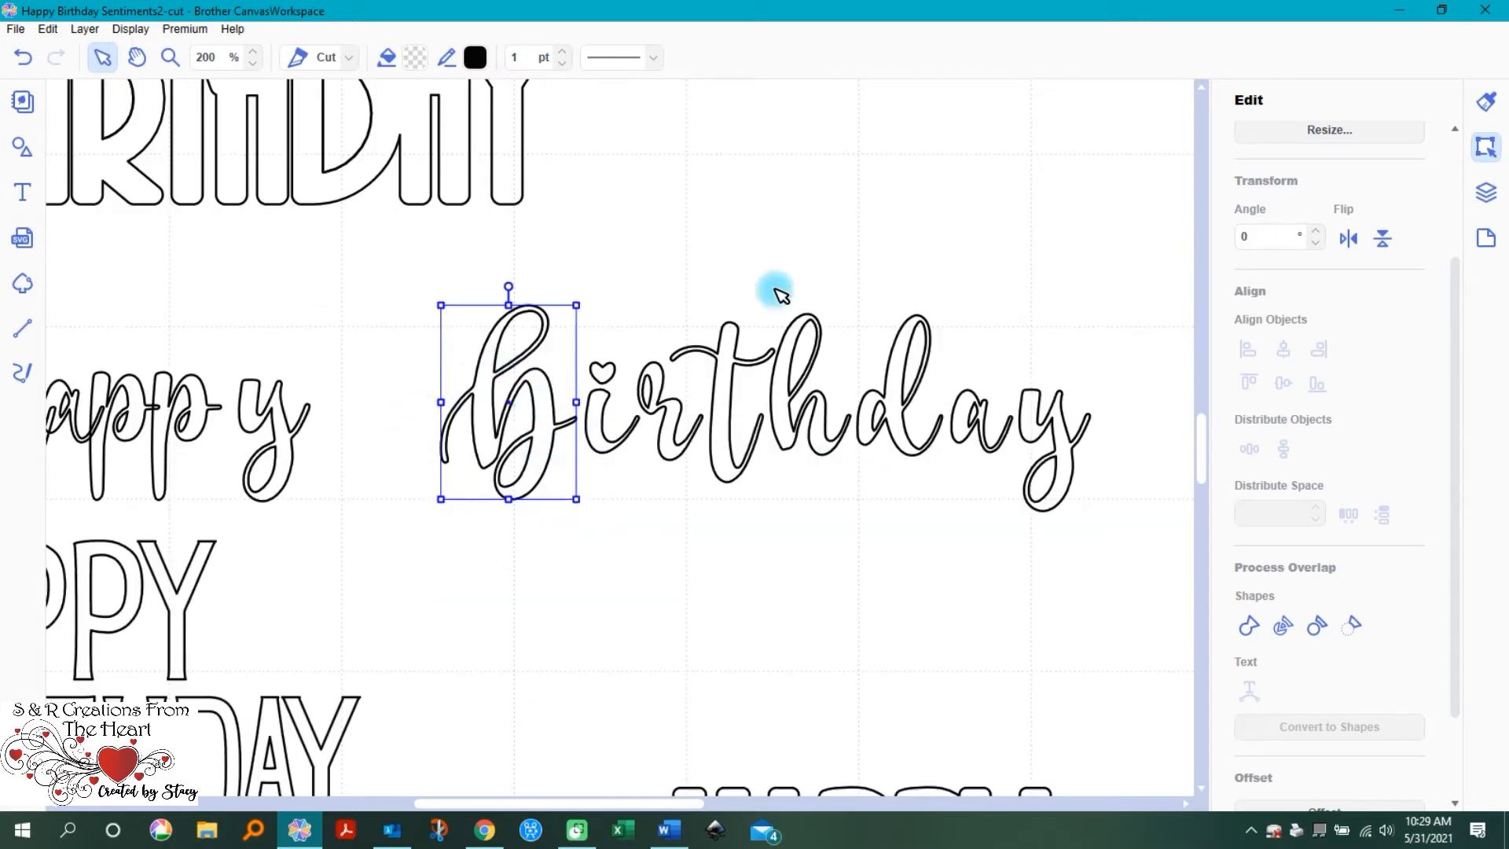
pyautogui.scroll(-1, 1073, 366)
pyautogui.scroll(1, 1022, 376)
pyautogui.click(762, 222)
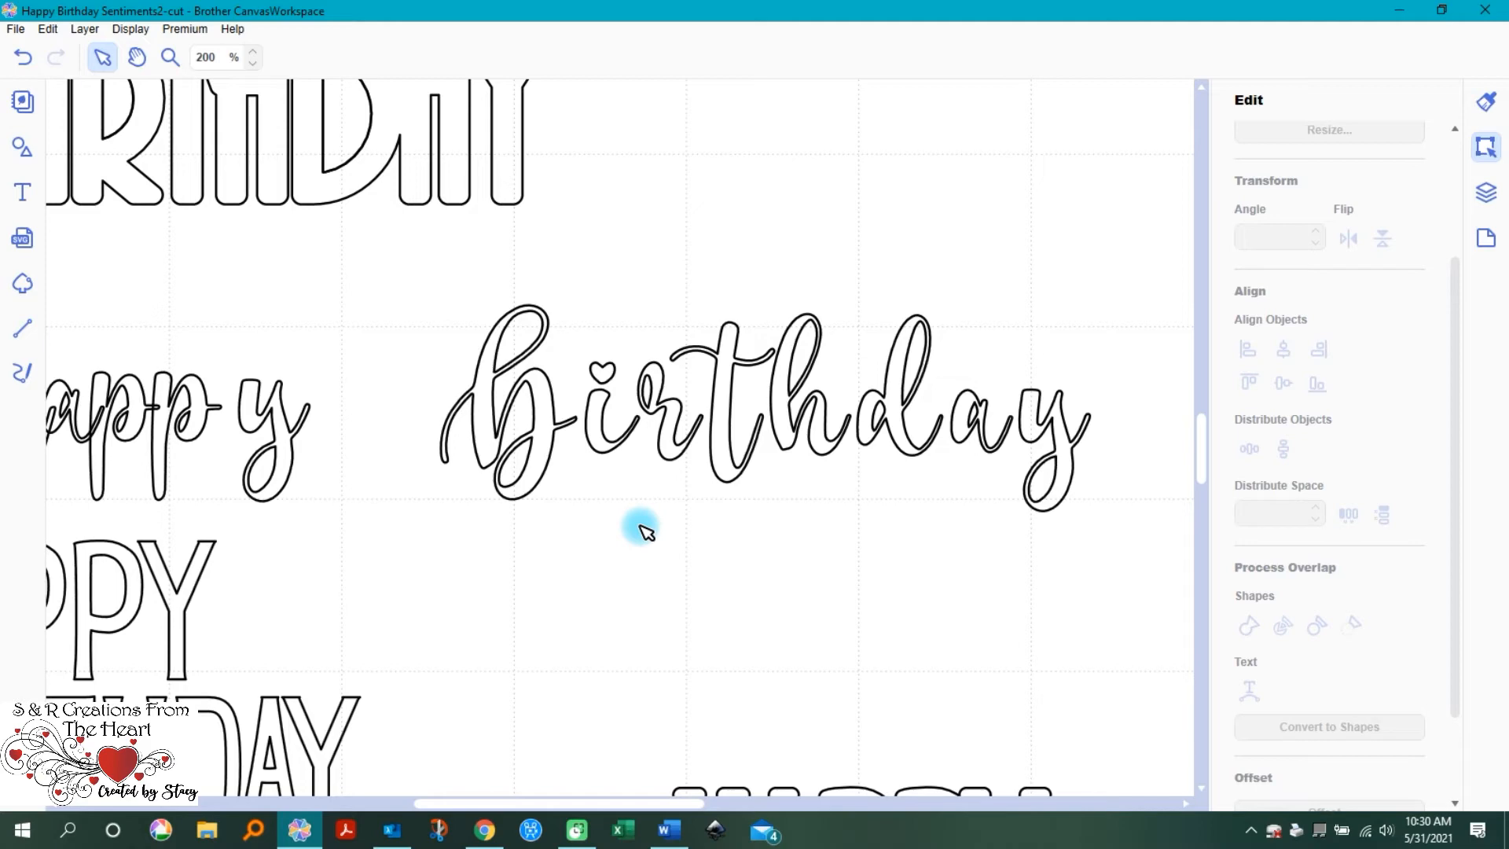
pyautogui.click(604, 371)
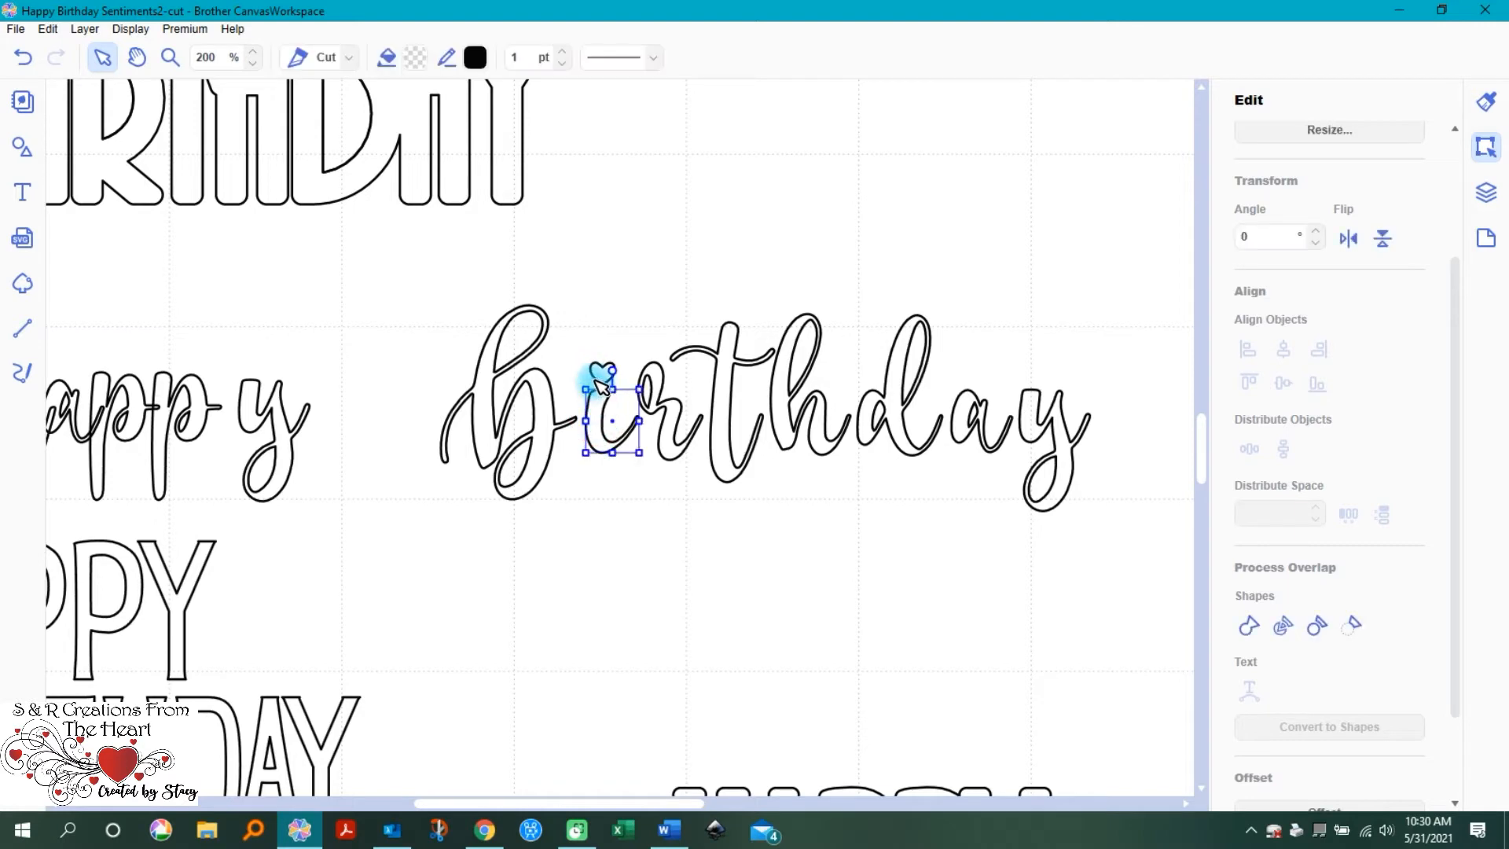
pyautogui.click(628, 289)
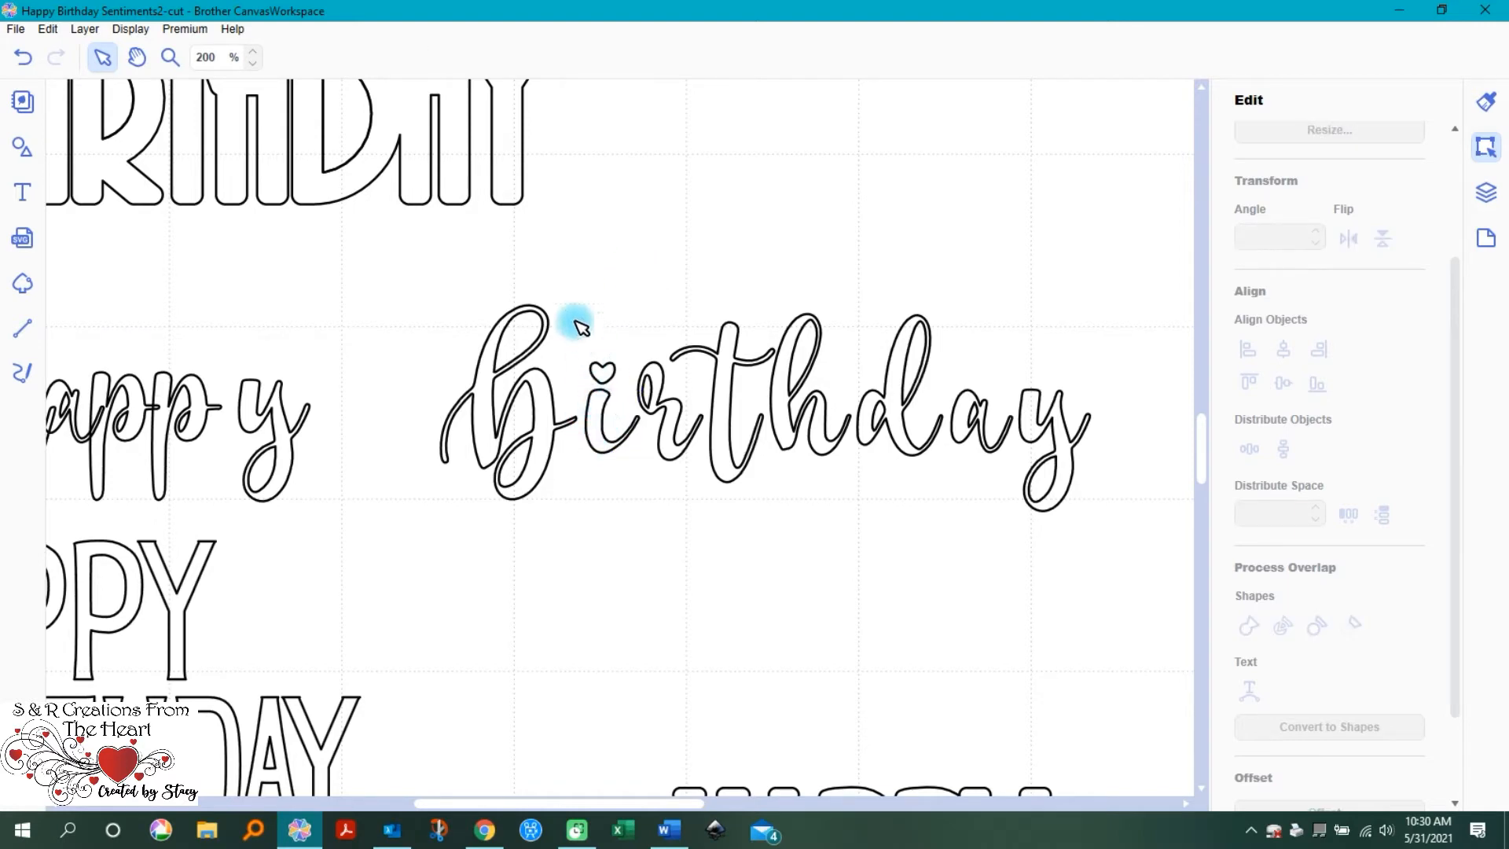
# Step: Nudge the letters irthday of the script birthday left together until the i overlaps the b's connecting stroke, then clear the selection
pyautogui.moveTo(580, 305); pyautogui.dragTo(803, 524)
pyautogui.moveTo(921, 531); pyautogui.dragTo(1100, 523)
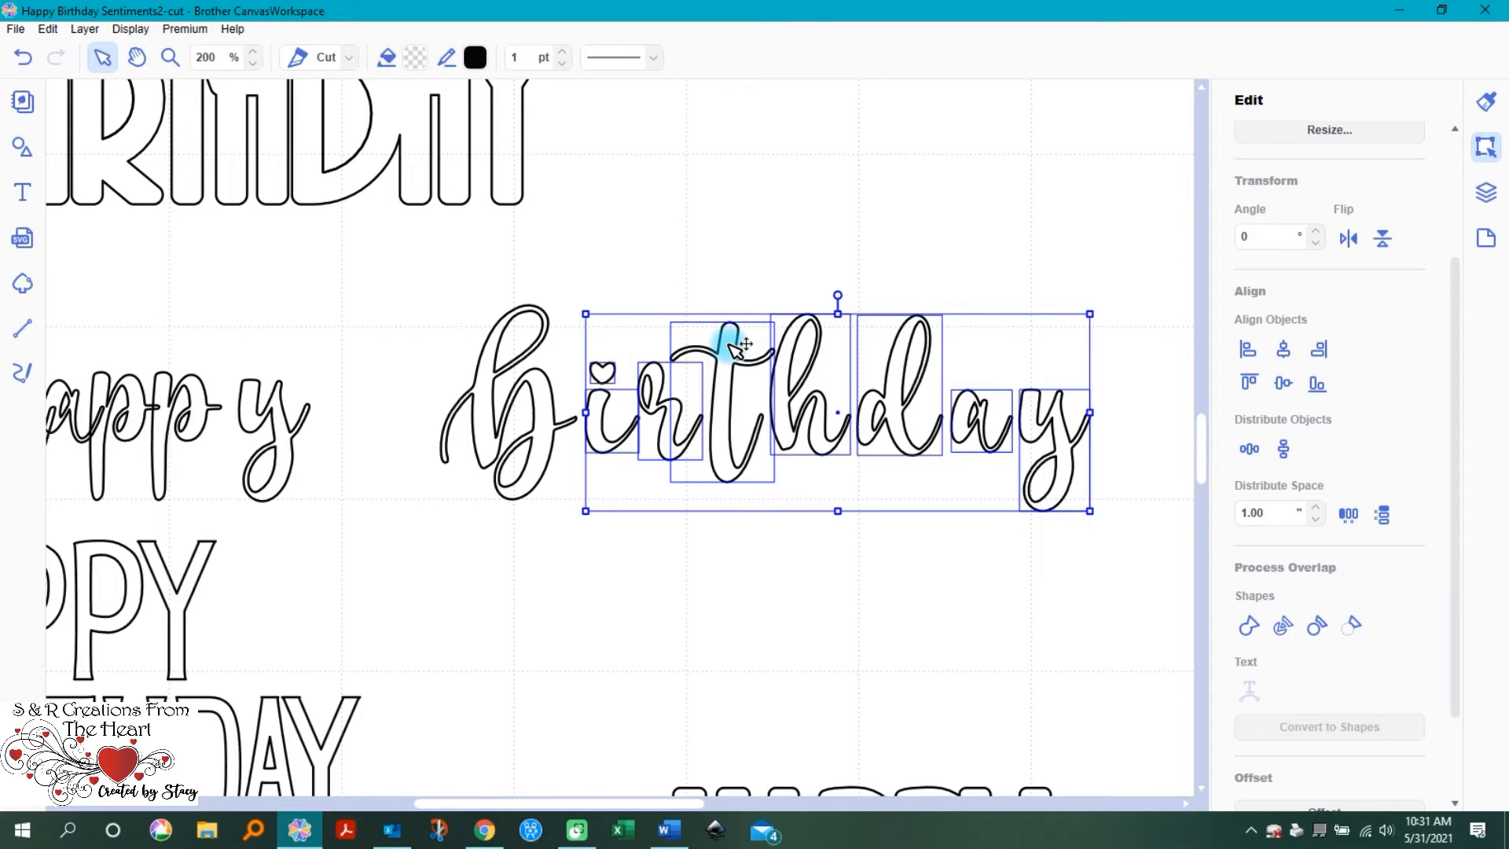
pyautogui.press('Left')
pyautogui.press('Left')
pyautogui.press('Left')
pyautogui.press('Left')
pyautogui.press('Left')
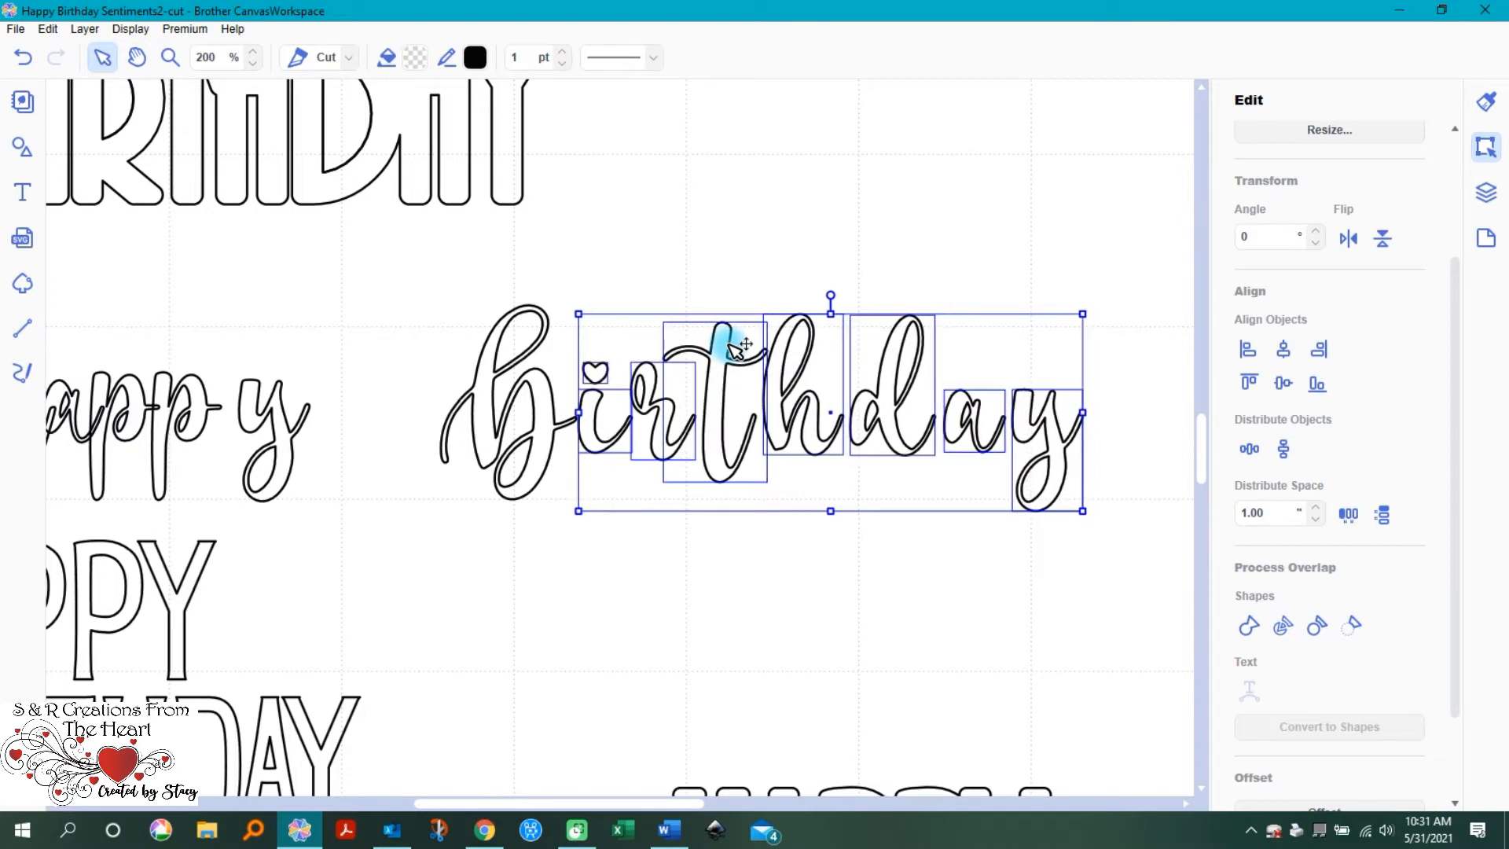
pyautogui.press('Left')
pyautogui.press('Left')
pyautogui.press('Left')
pyautogui.press('Left')
pyautogui.press('Left')
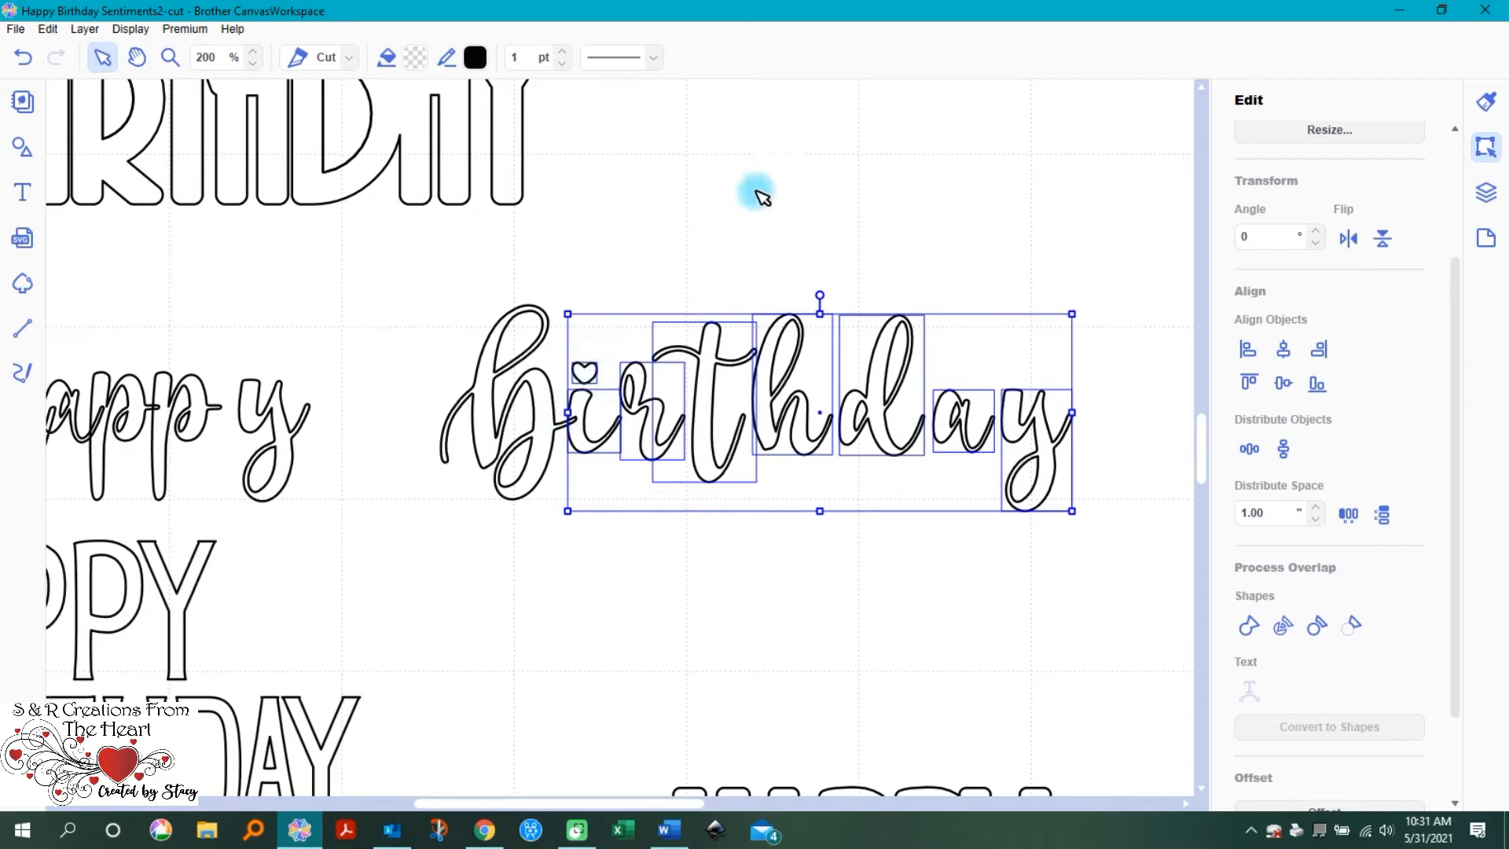
pyautogui.press('Left')
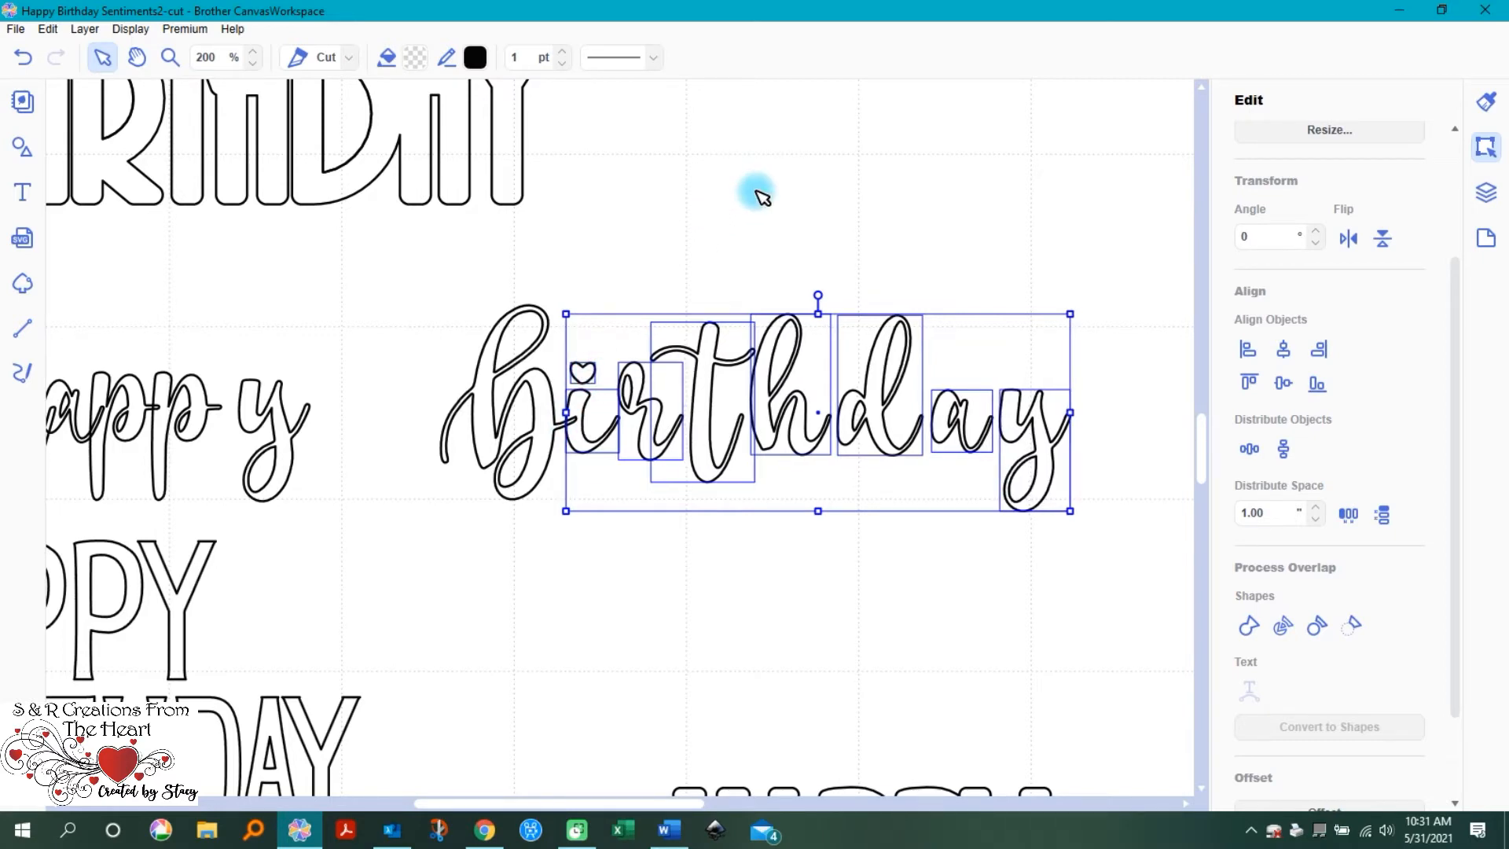
pyautogui.press('Left')
pyautogui.press('Left')
pyautogui.press('Left')
pyautogui.press('Left')
pyautogui.press('Left')
pyautogui.press('Left')
pyautogui.press('Left')
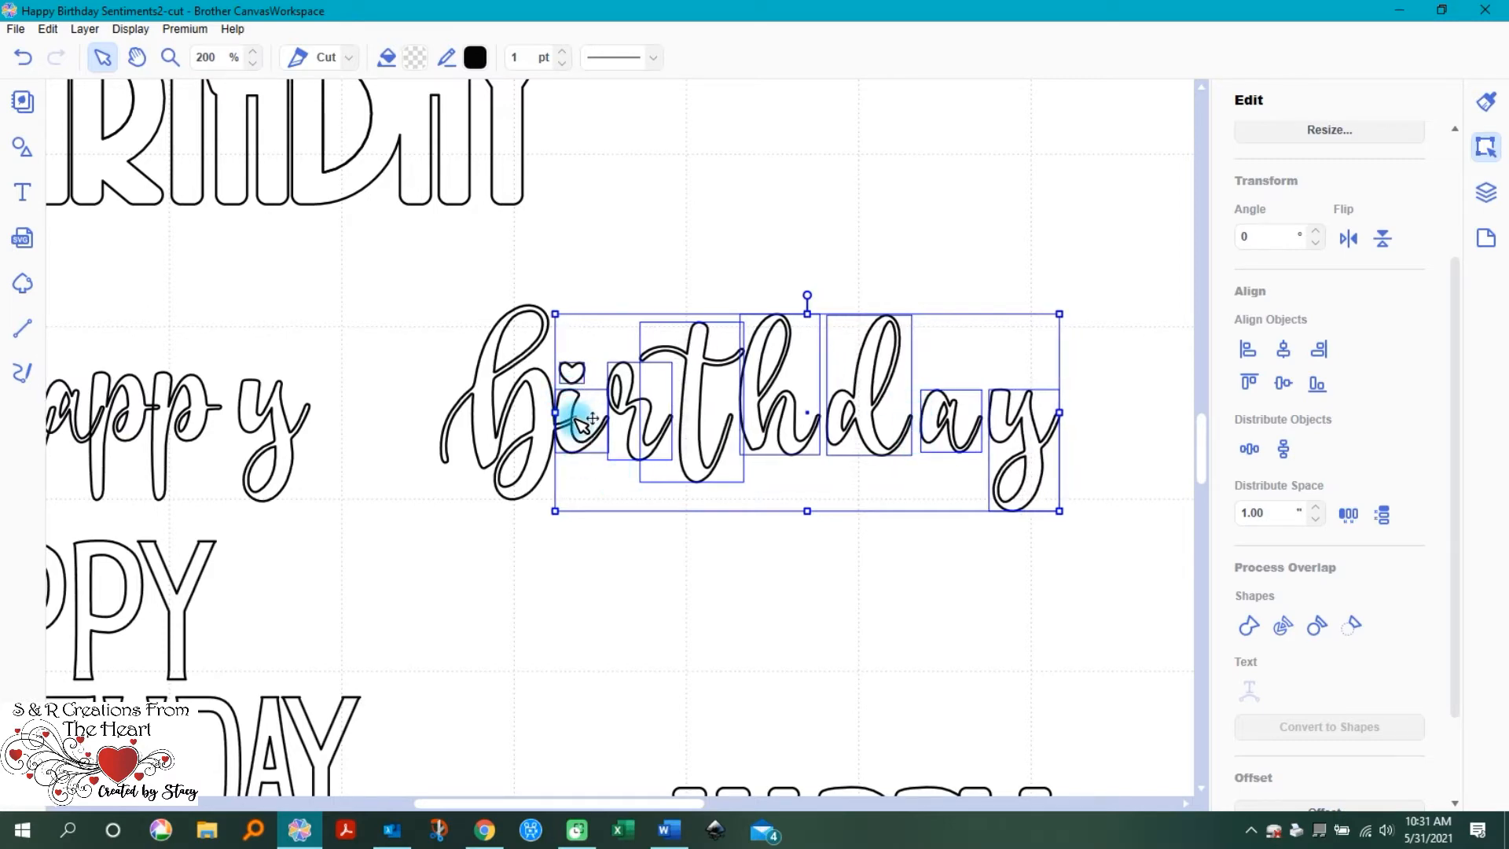
pyautogui.press('Left')
pyautogui.press('Left')
pyautogui.press('Right')
pyautogui.press('Right')
pyautogui.press('Right')
pyautogui.press('Right')
pyautogui.press('Right')
pyautogui.press('Right')
pyautogui.press('Right')
pyautogui.press('Right')
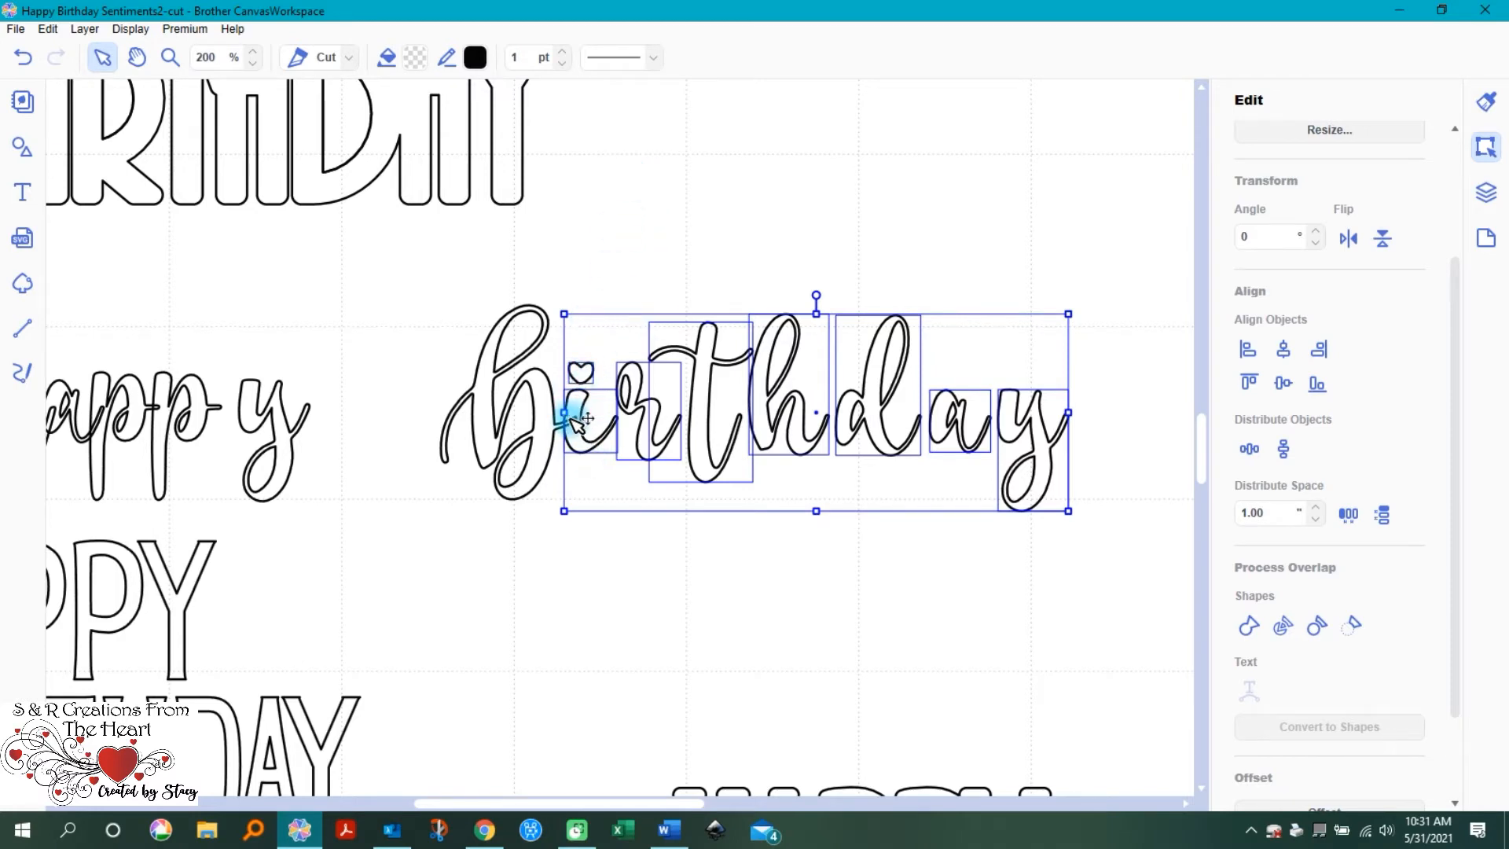
pyautogui.press('Left')
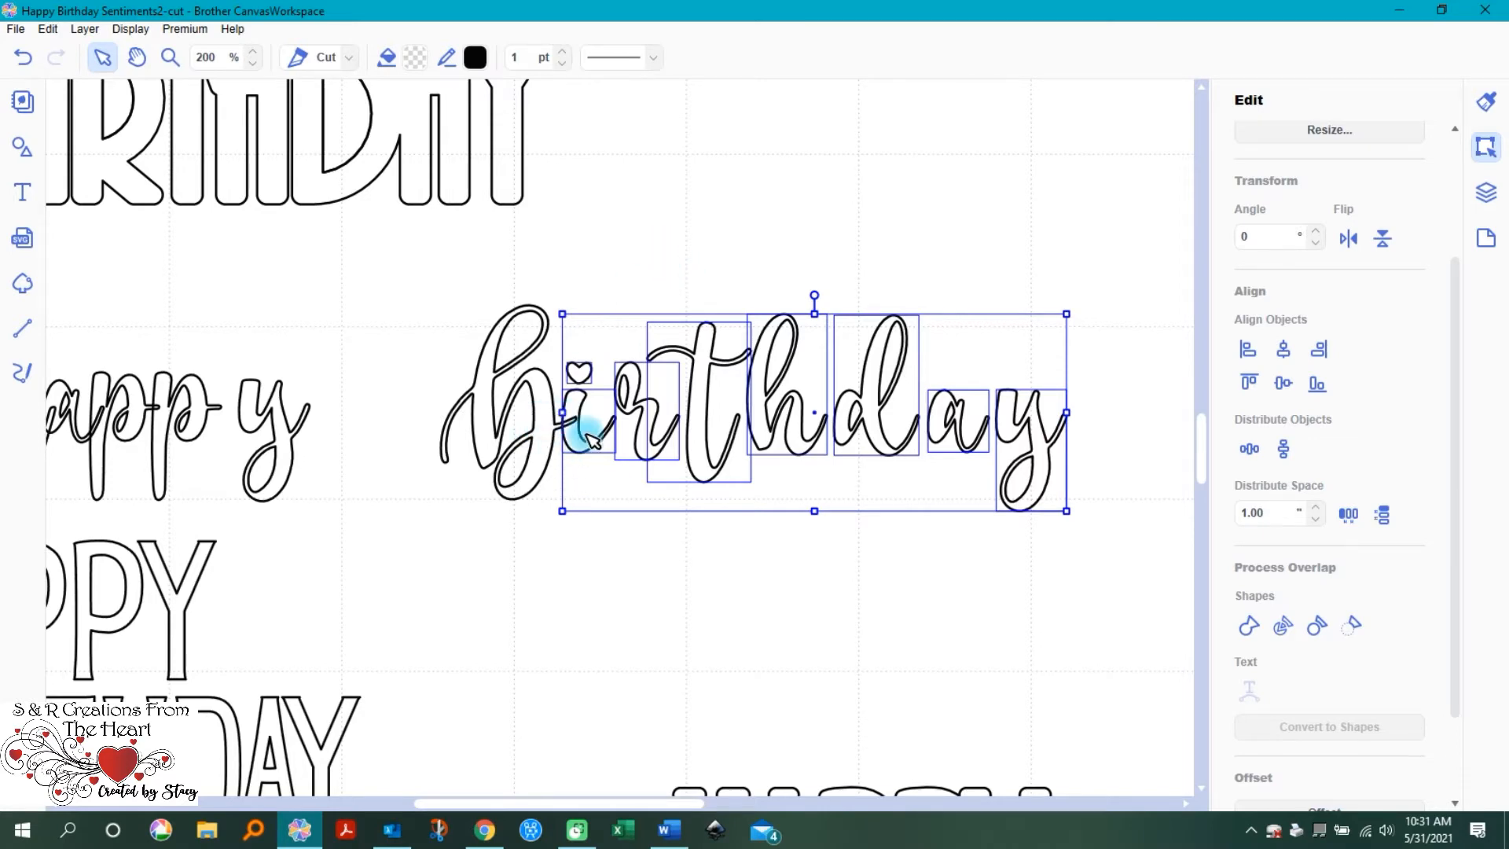
pyautogui.click(667, 219)
# Step: Lower the heart-shaped dot in the script birthday until it overlaps the top of the i's body
pyautogui.click(579, 375)
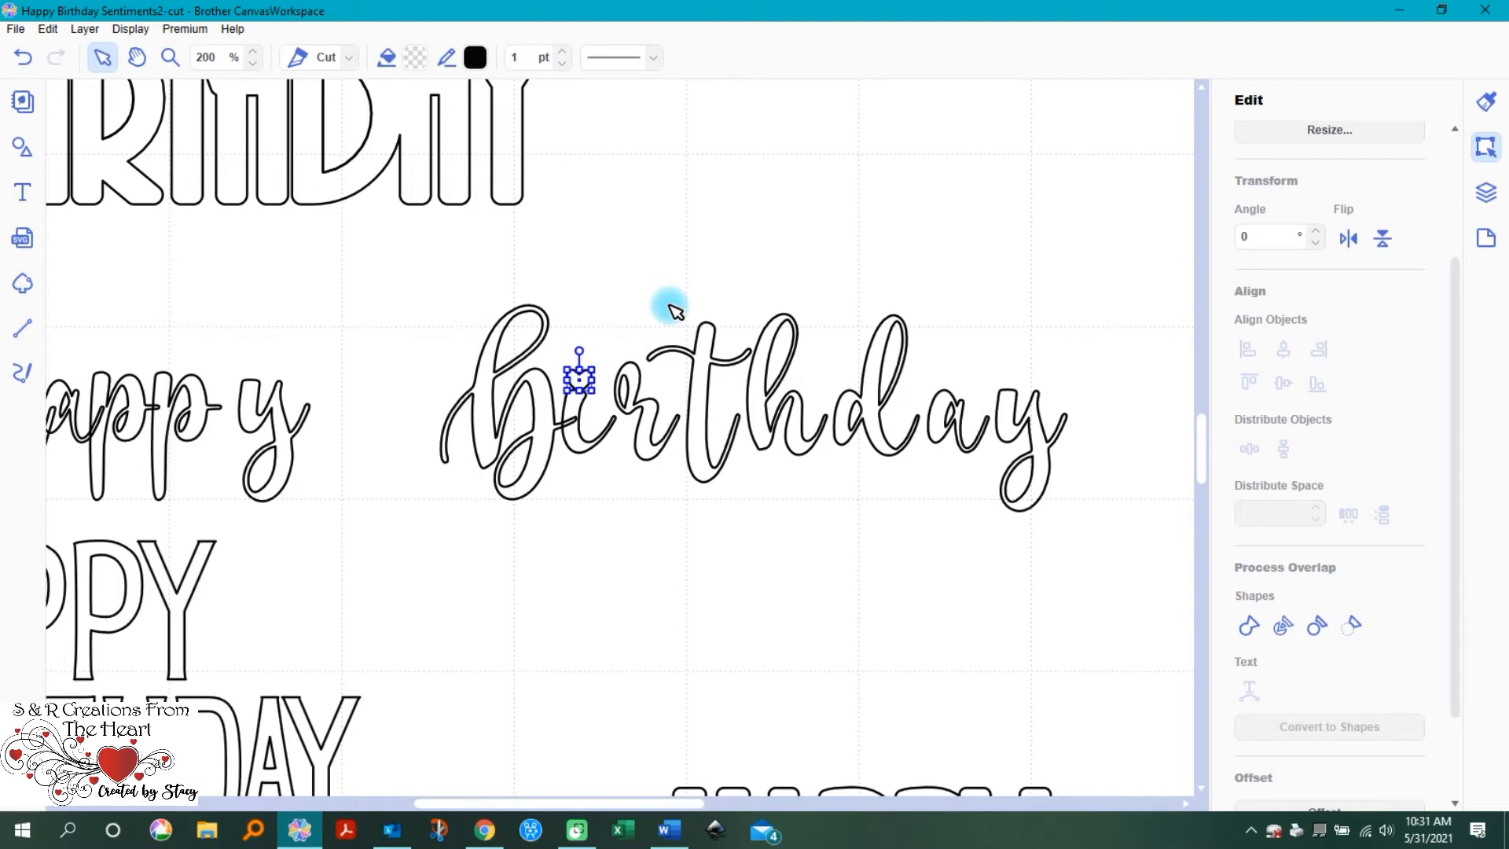
pyautogui.click(673, 277)
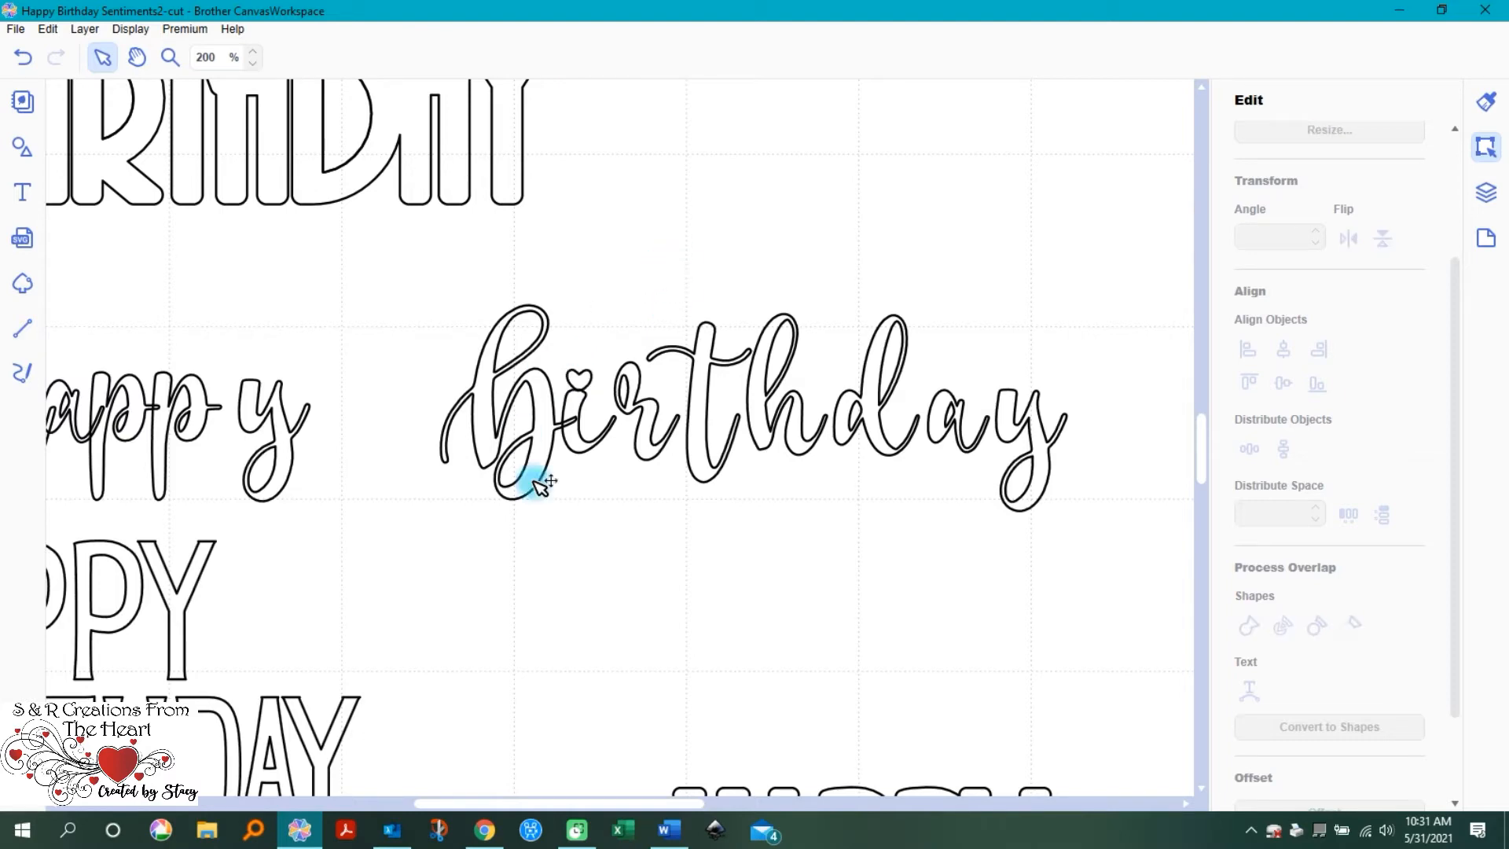
pyautogui.click(581, 379)
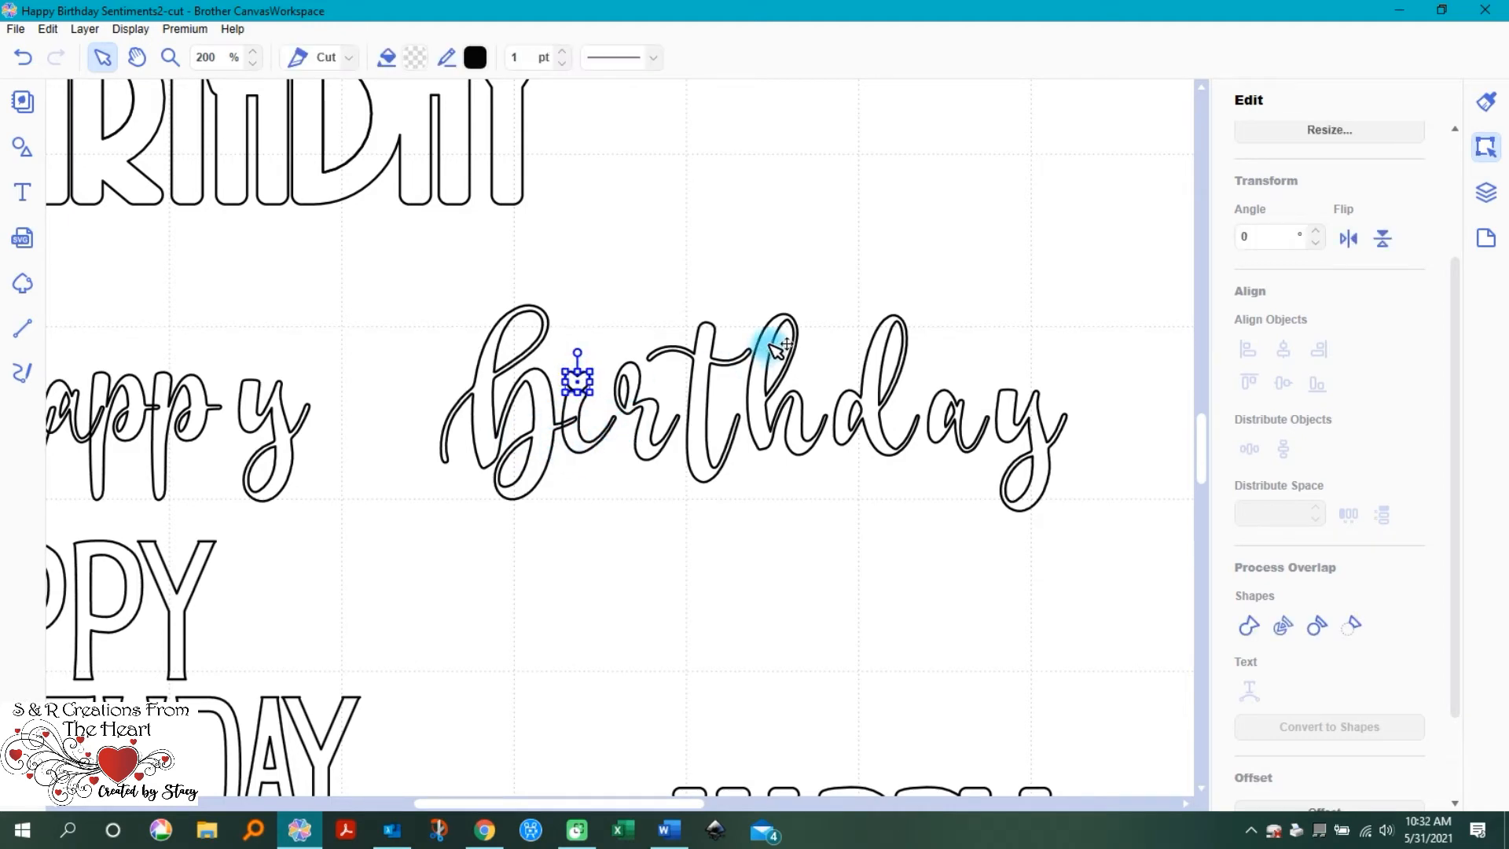
pyautogui.click(704, 240)
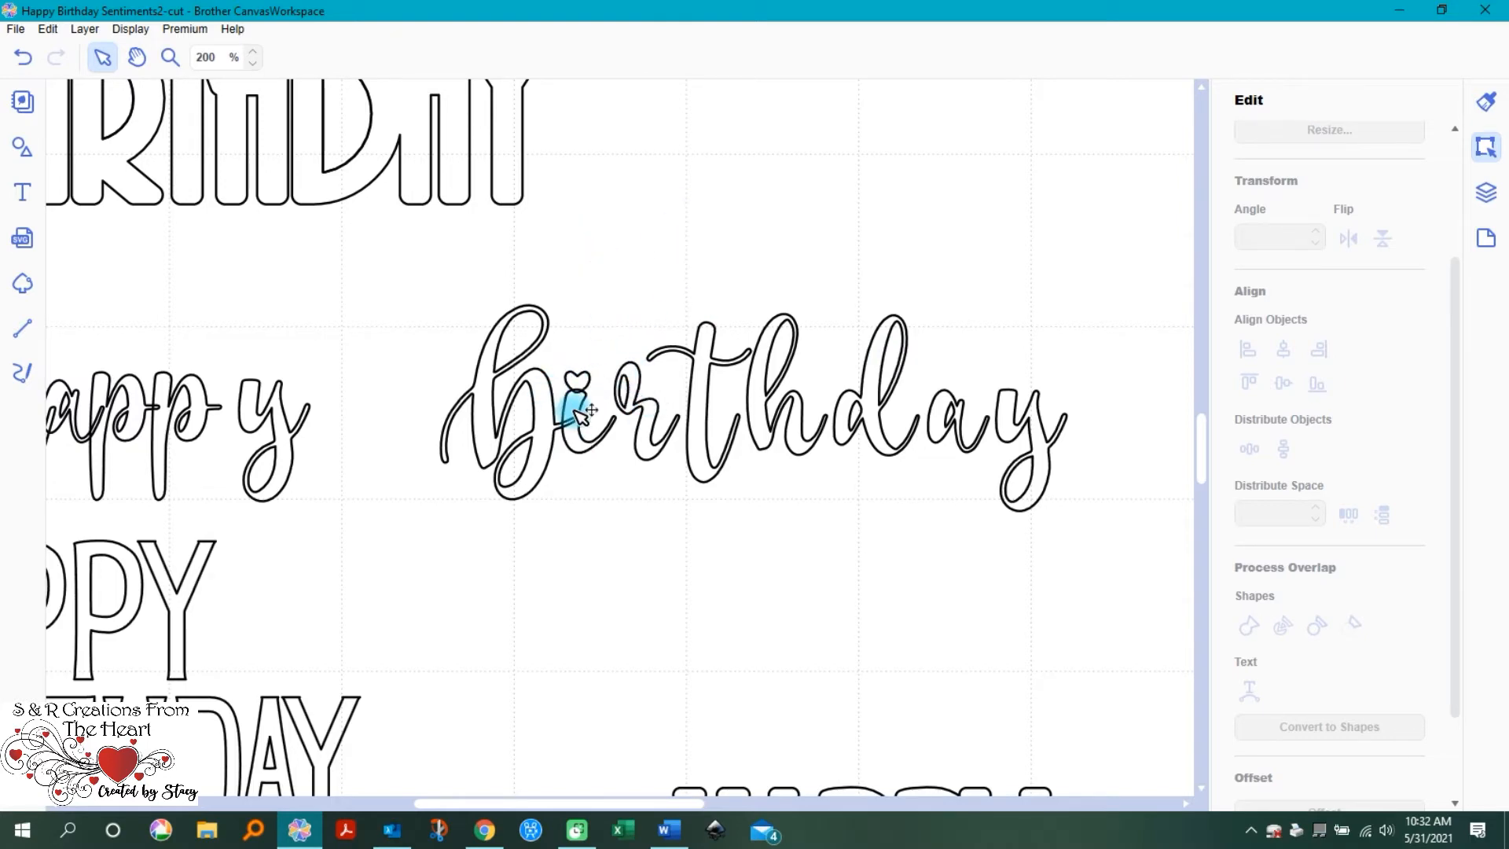
pyautogui.click(641, 375)
pyautogui.click(691, 247)
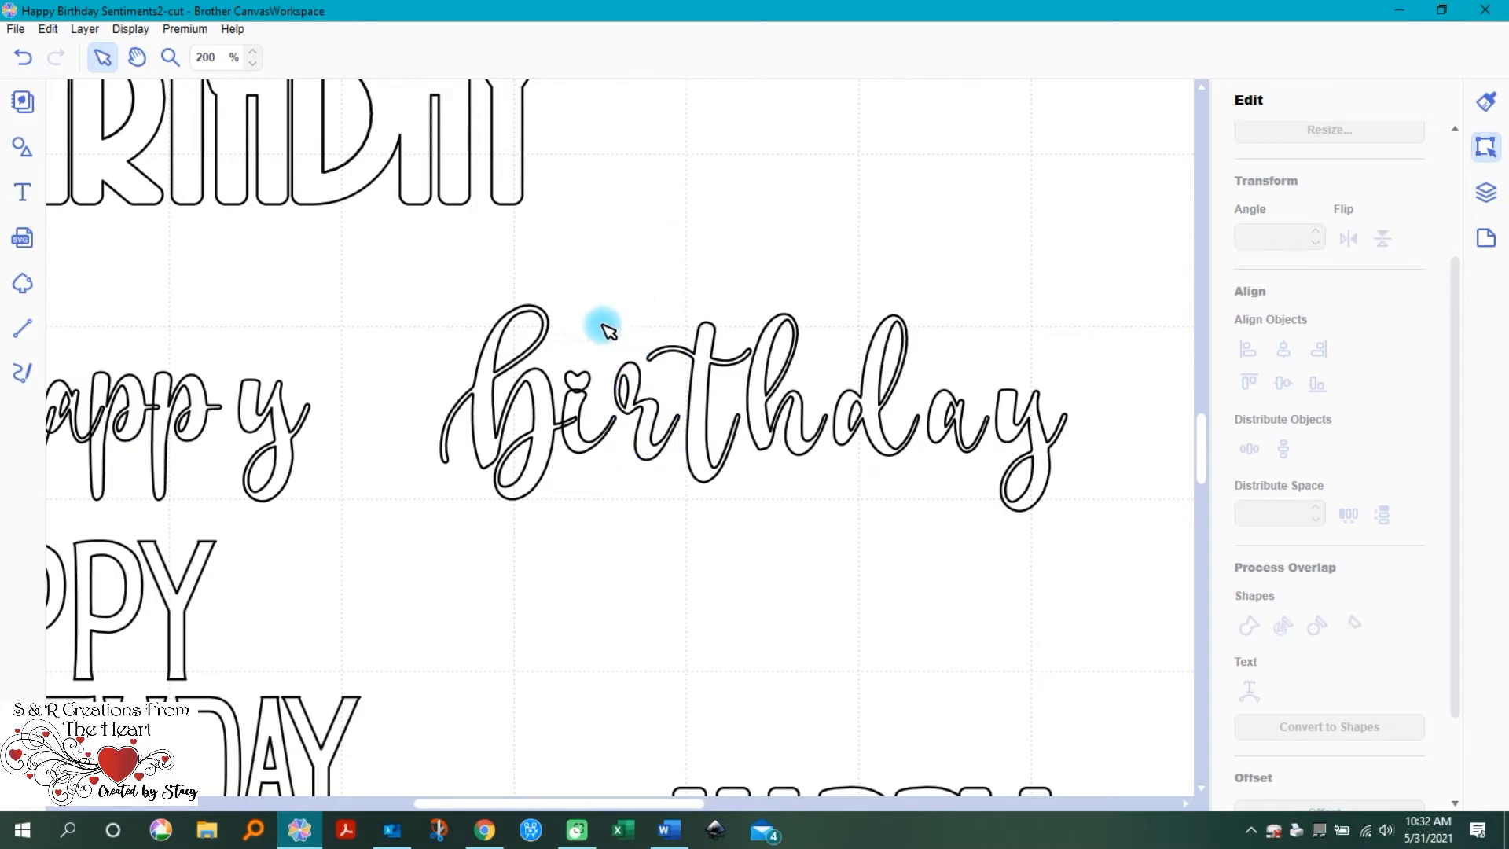
# Step: Nudge the letters rthday of the script birthday left and slightly down together until the r overlaps the end of the i
pyautogui.moveTo(660, 301); pyautogui.dragTo(1112, 495)
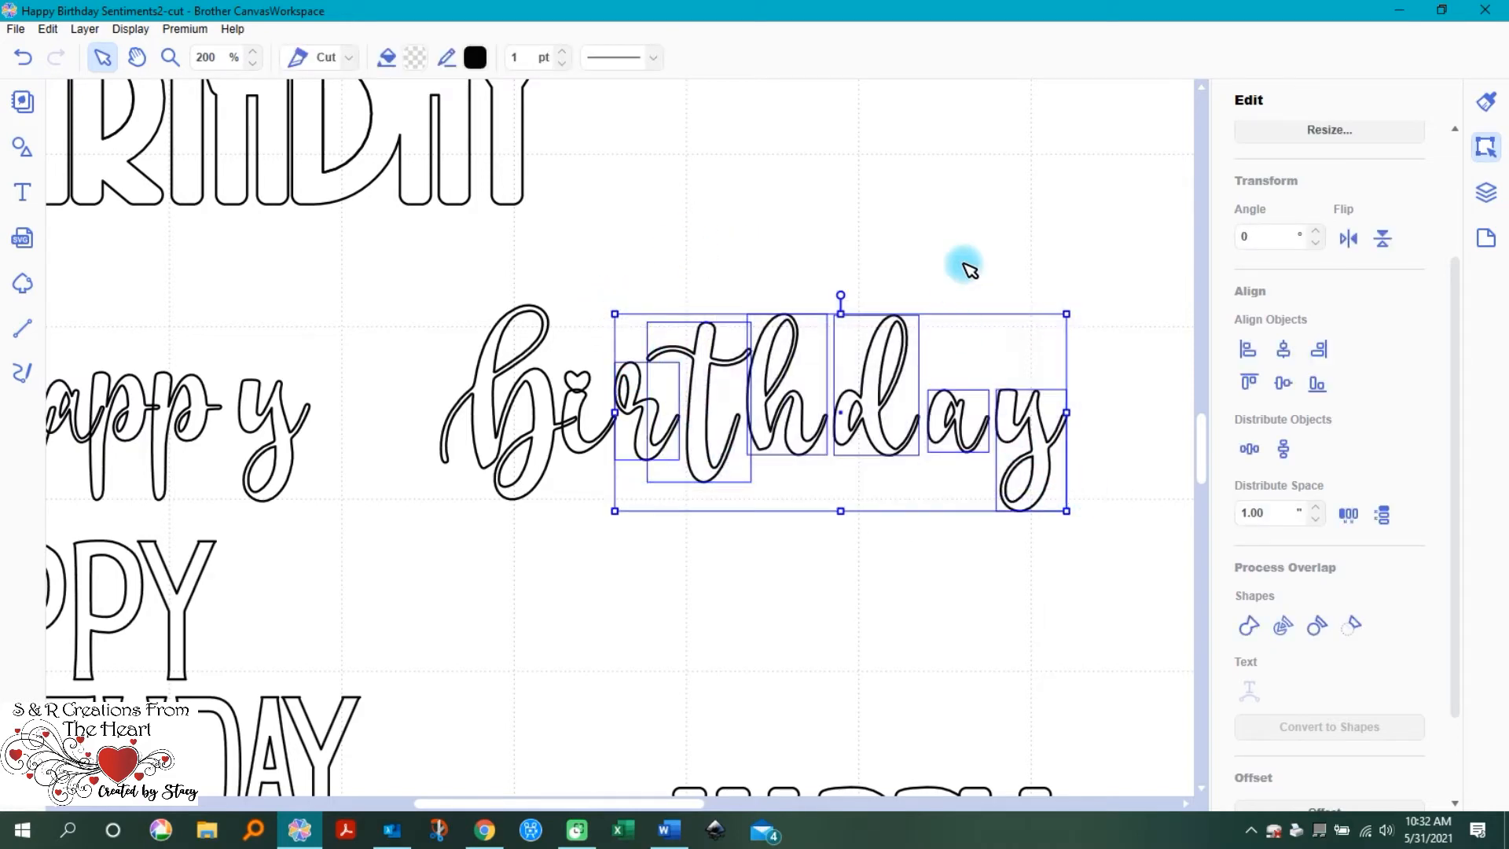
pyautogui.press('Left')
pyautogui.press('Left')
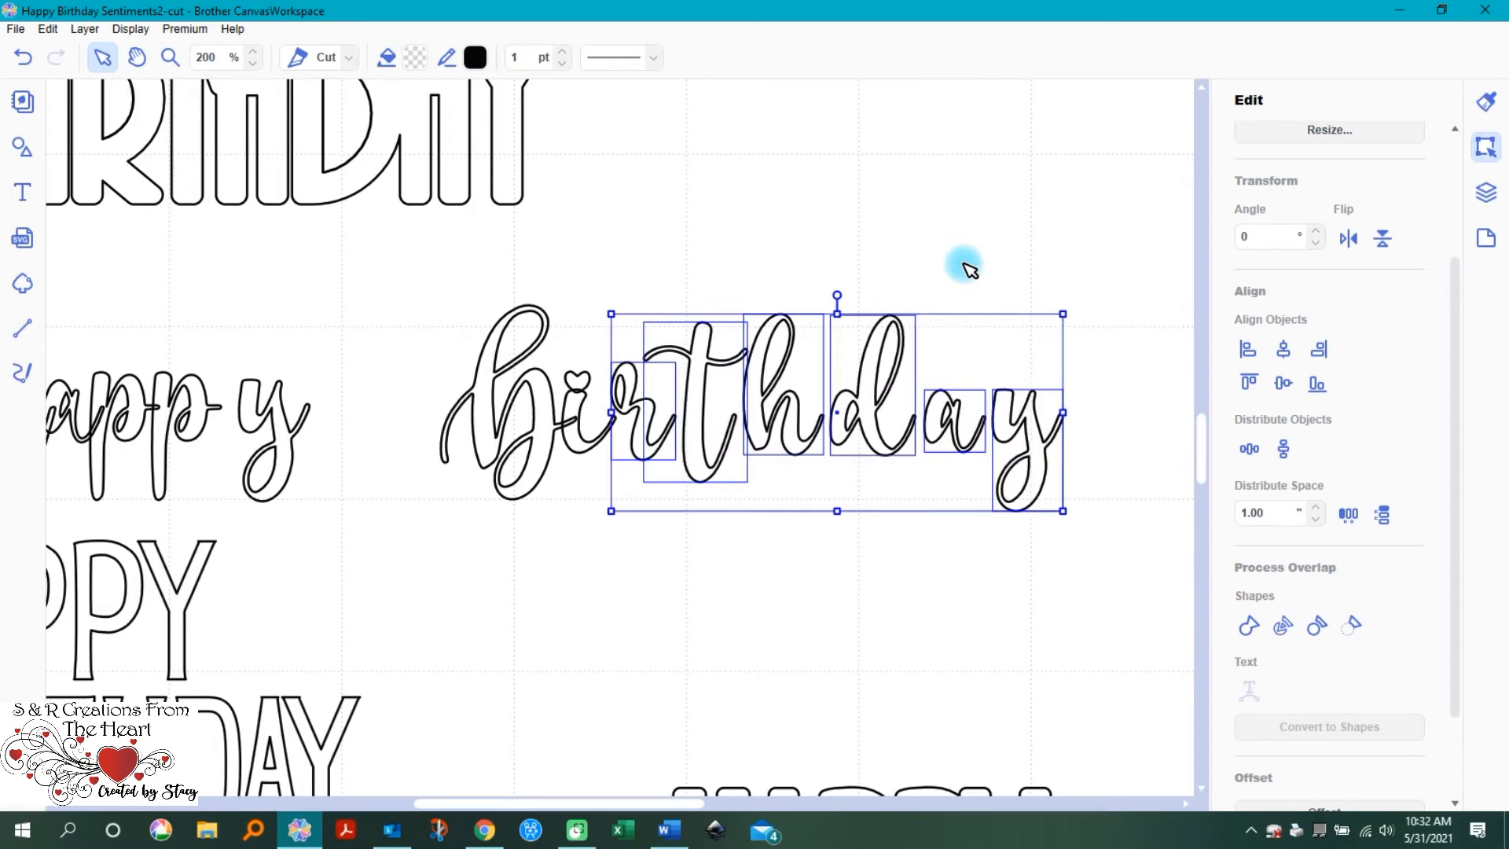
pyautogui.press('Down')
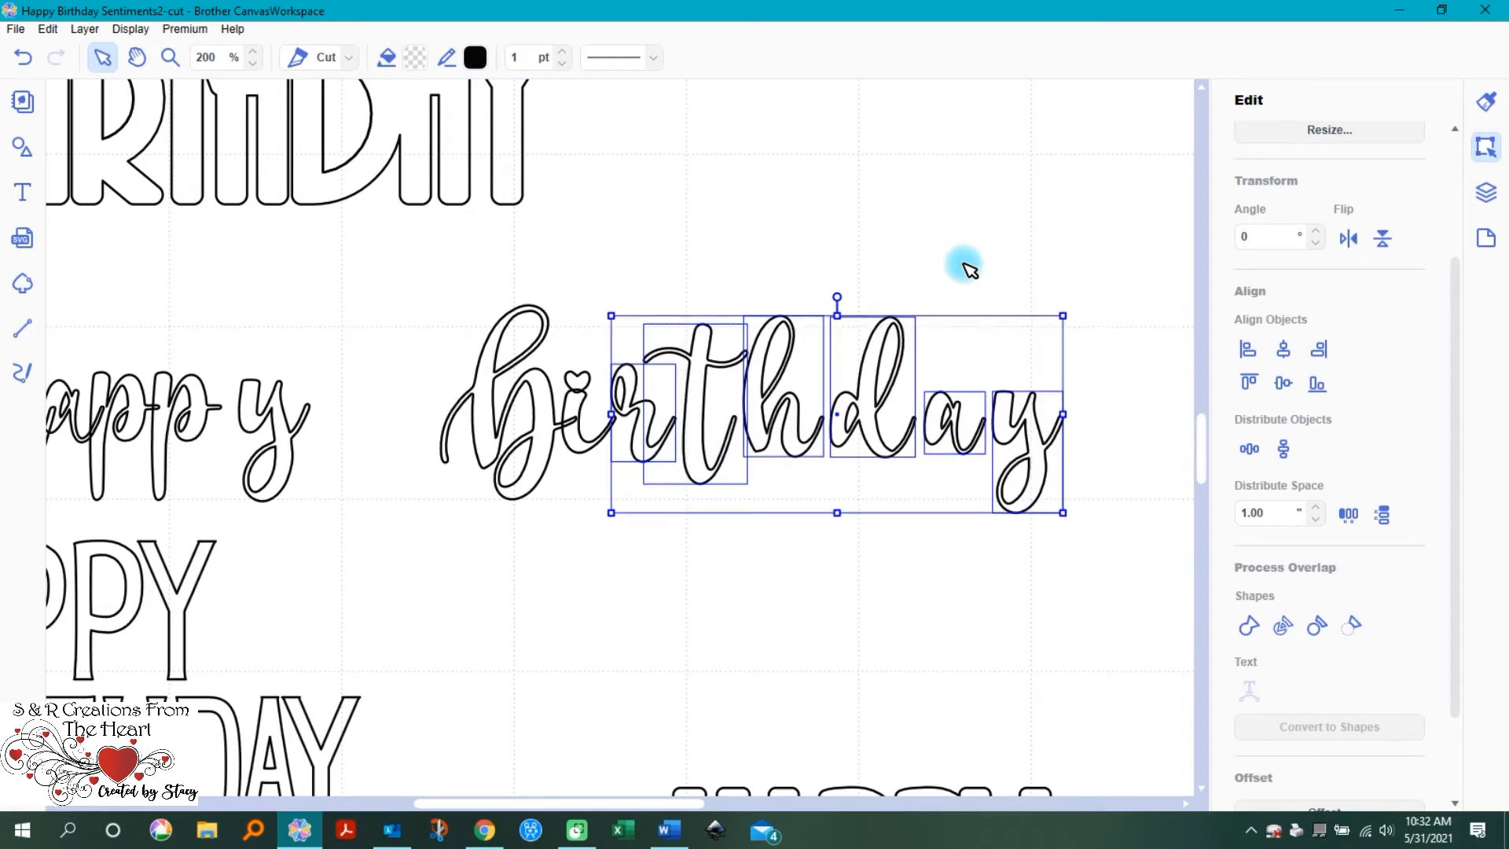
pyautogui.press('Down')
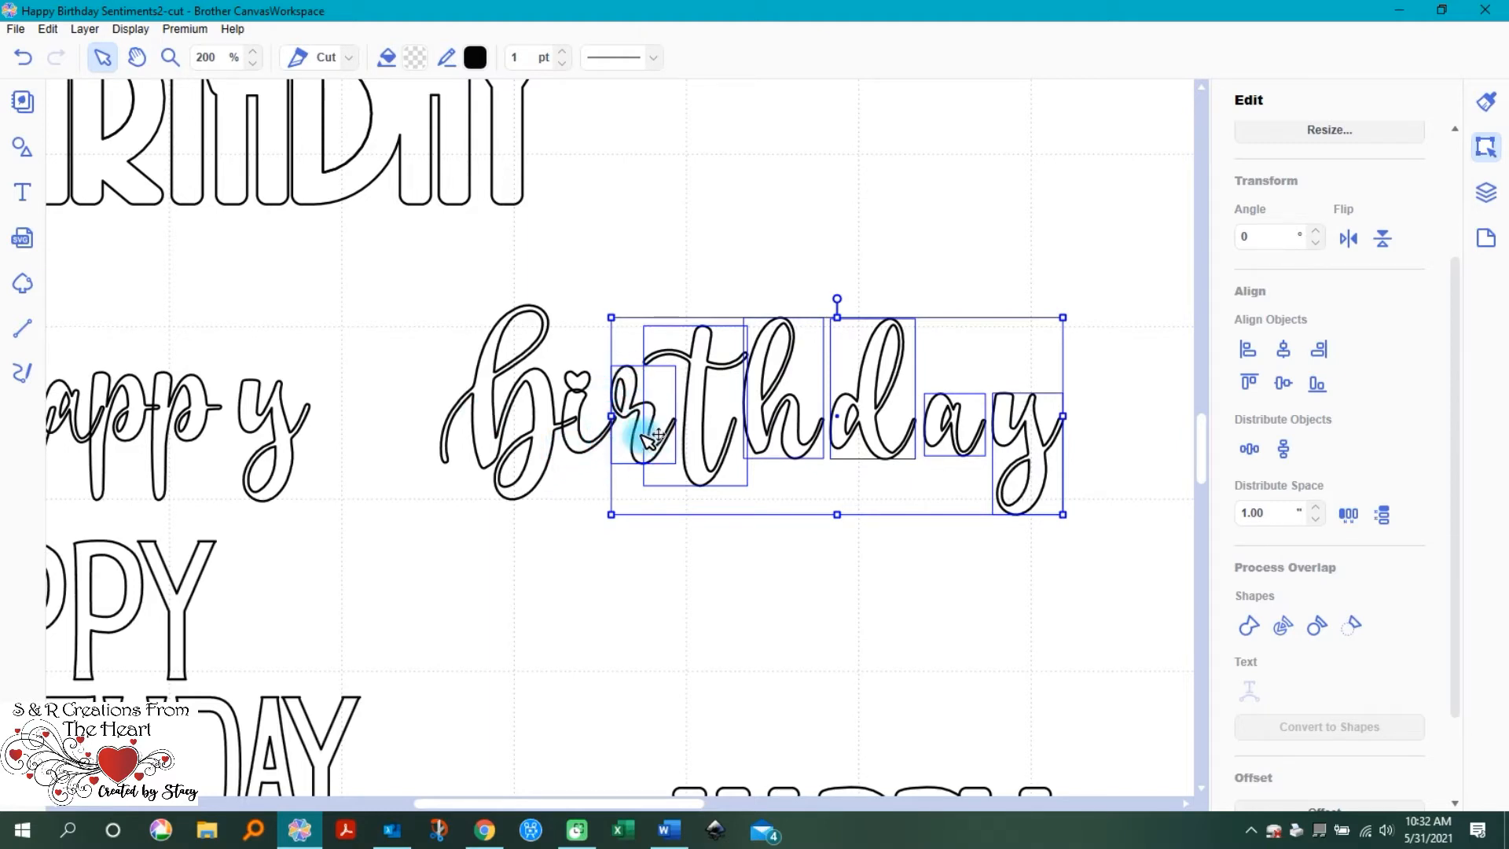
pyautogui.press('Down')
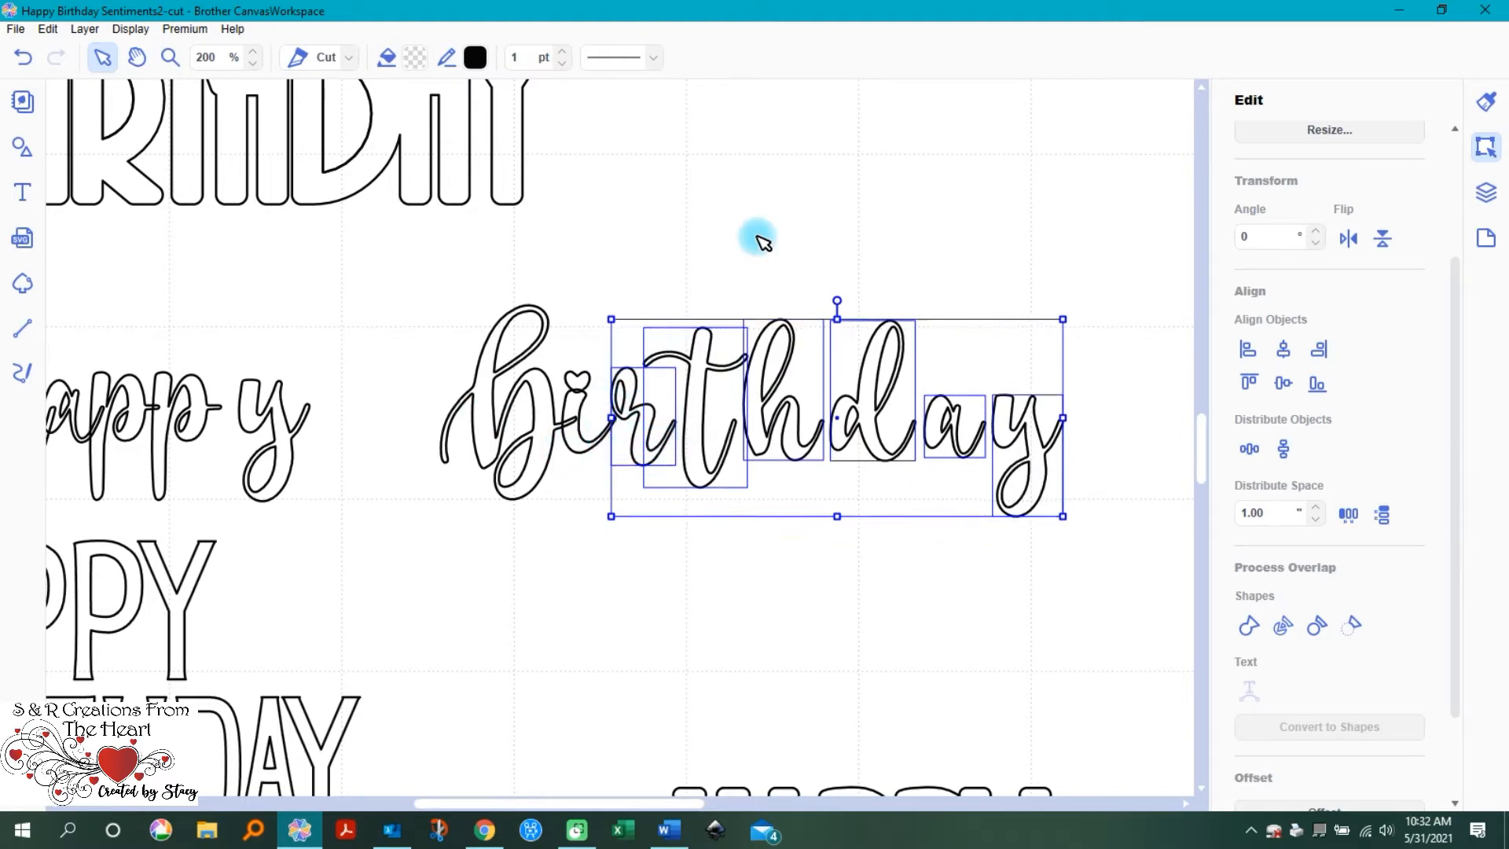
pyautogui.press('Down')
pyautogui.press('Down')
pyautogui.press('Down')
pyautogui.press('Down')
pyautogui.press('Down')
pyautogui.press('Down')
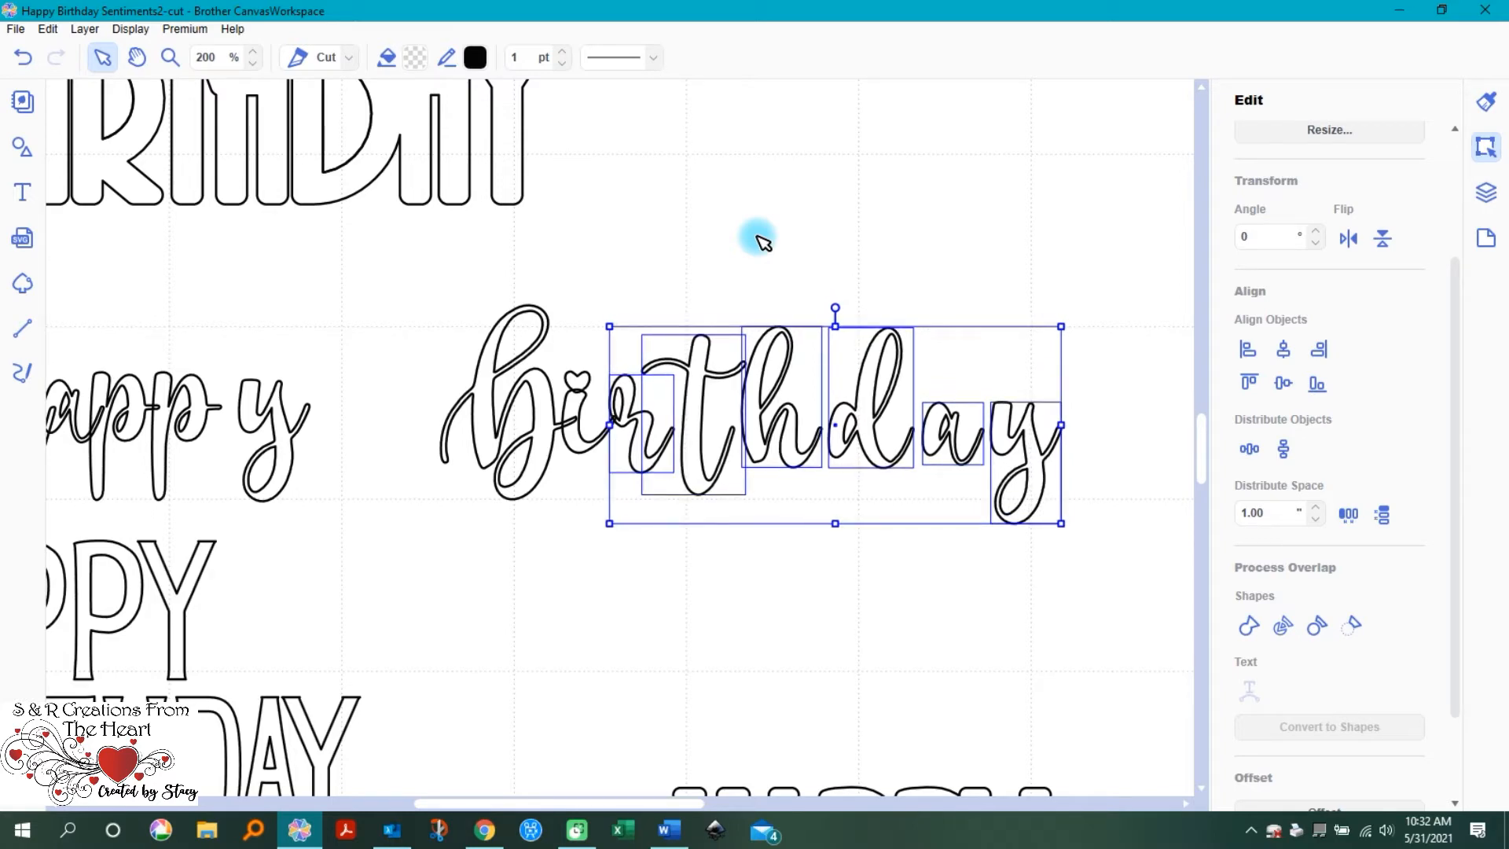
pyautogui.press('Up')
pyautogui.press('Up')
pyautogui.press('Up')
pyautogui.press('Up')
pyautogui.press('Left')
pyautogui.press('Left')
pyautogui.press('Left')
pyautogui.press('Left')
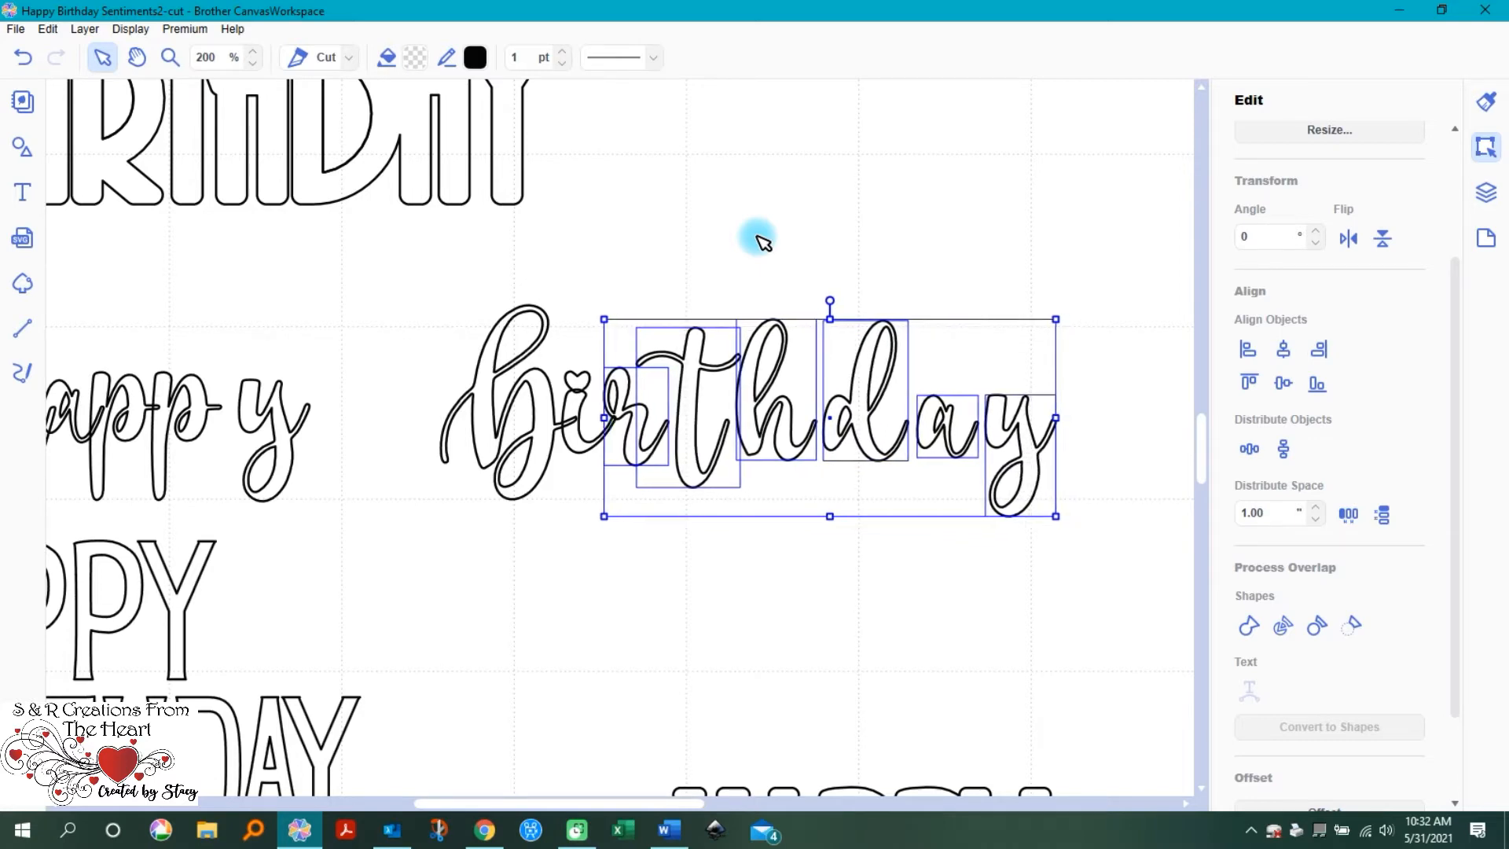
pyautogui.press('Up')
pyautogui.press('Down')
pyautogui.press('Down')
pyautogui.press('Left')
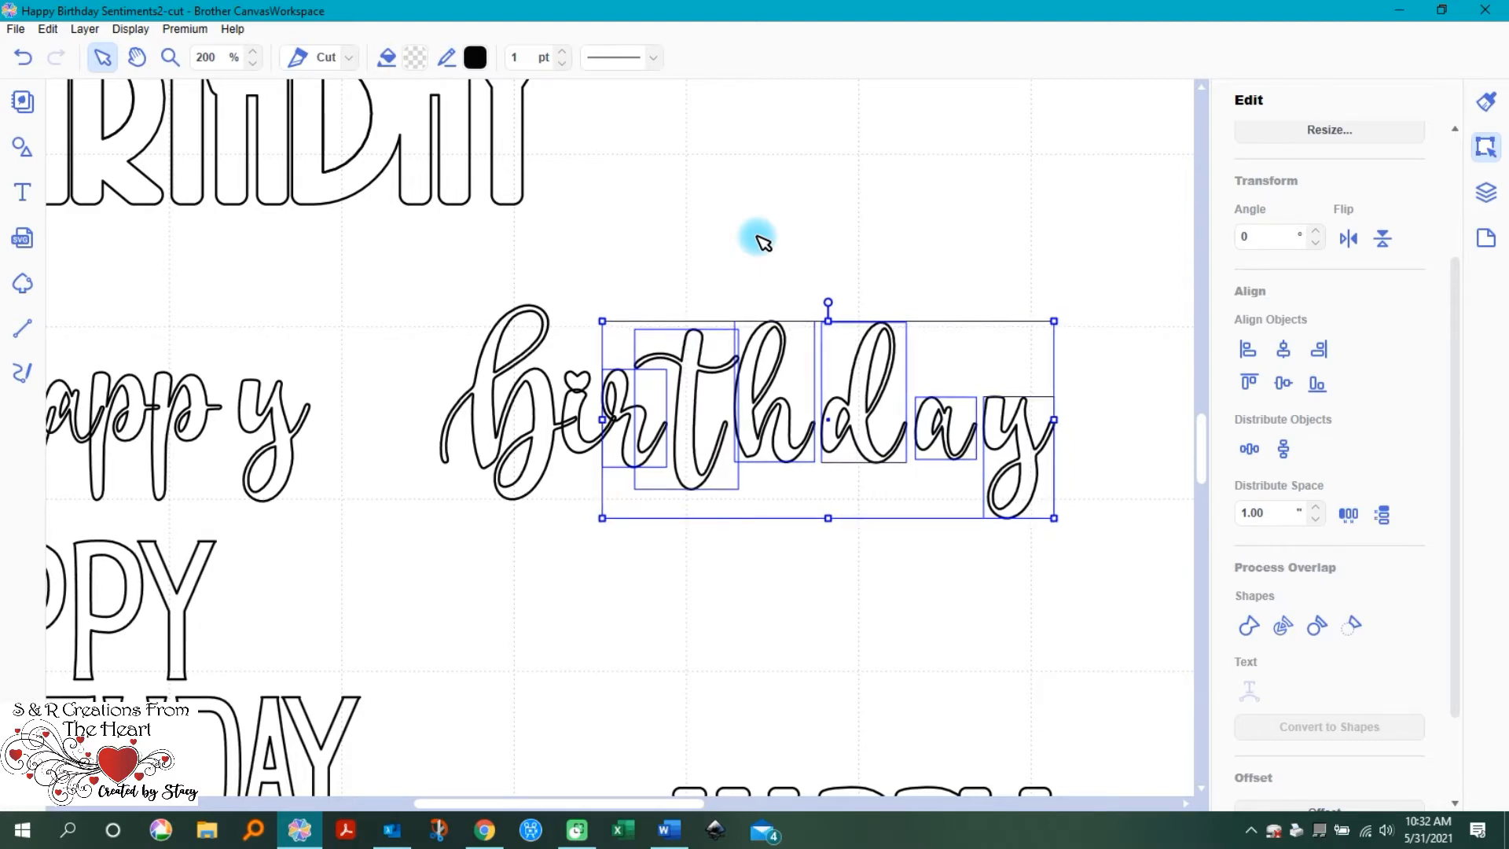
pyautogui.press('Left')
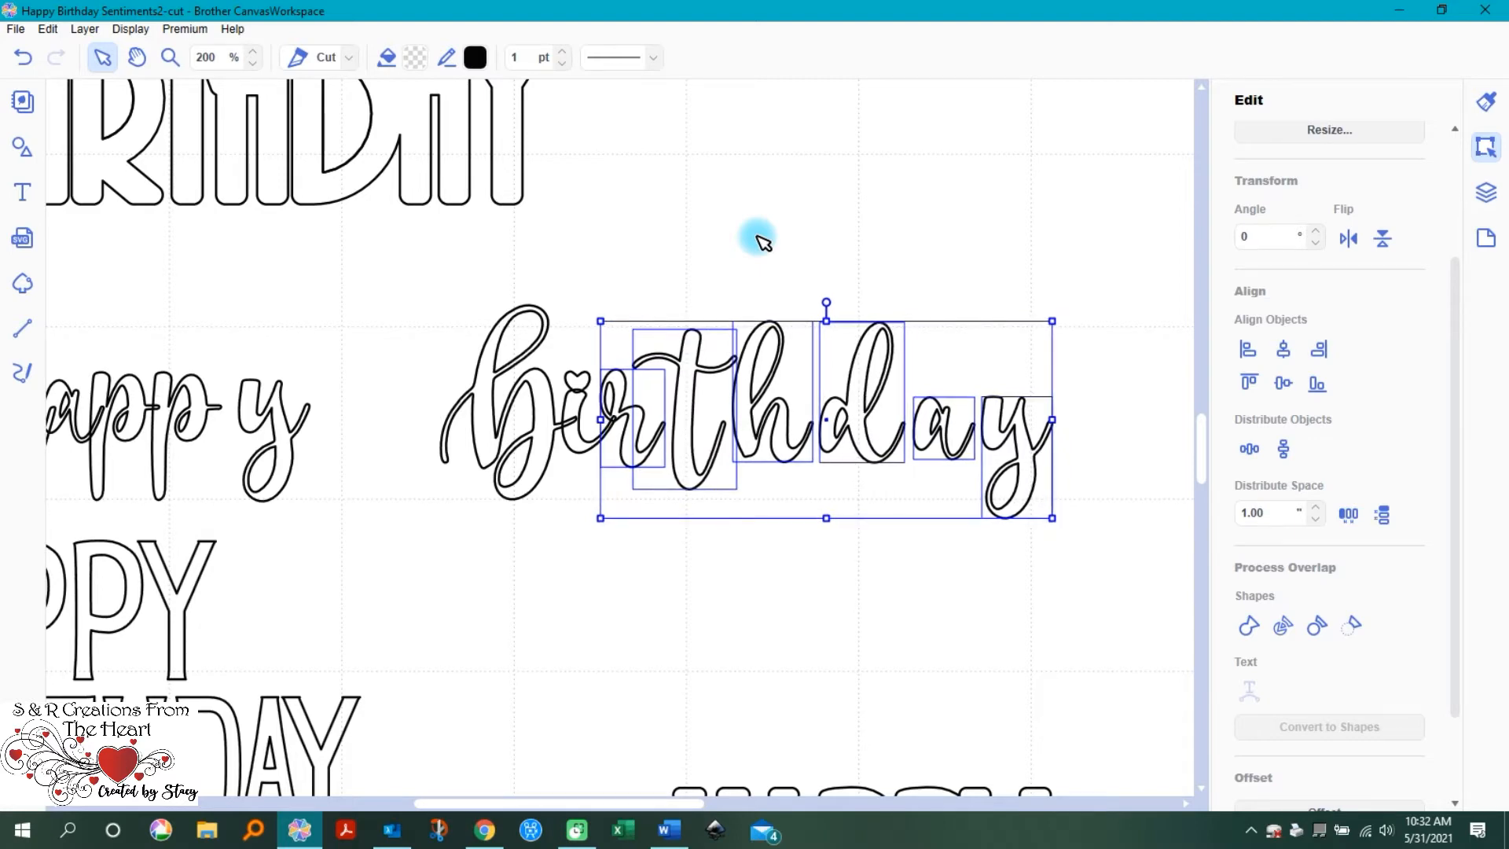
pyautogui.click(720, 260)
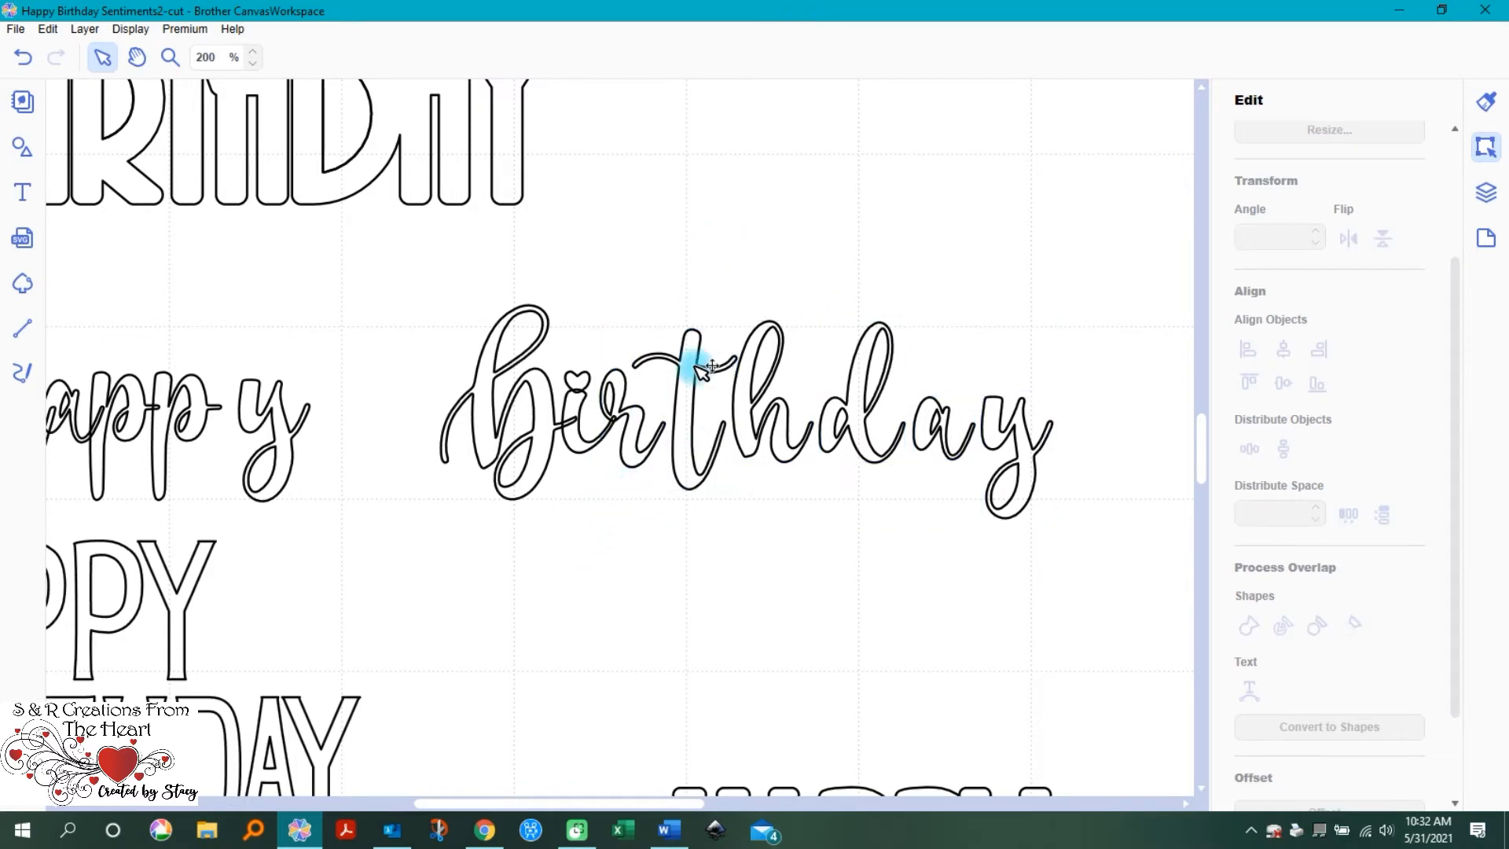
# Step: Nudge the letters thday of the script birthday left and slightly down together until the t's crossbar and stem overlap the r
pyautogui.moveTo(662, 269); pyautogui.dragTo(978, 503)
pyautogui.moveTo(1145, 451); pyautogui.dragTo(698, 434)
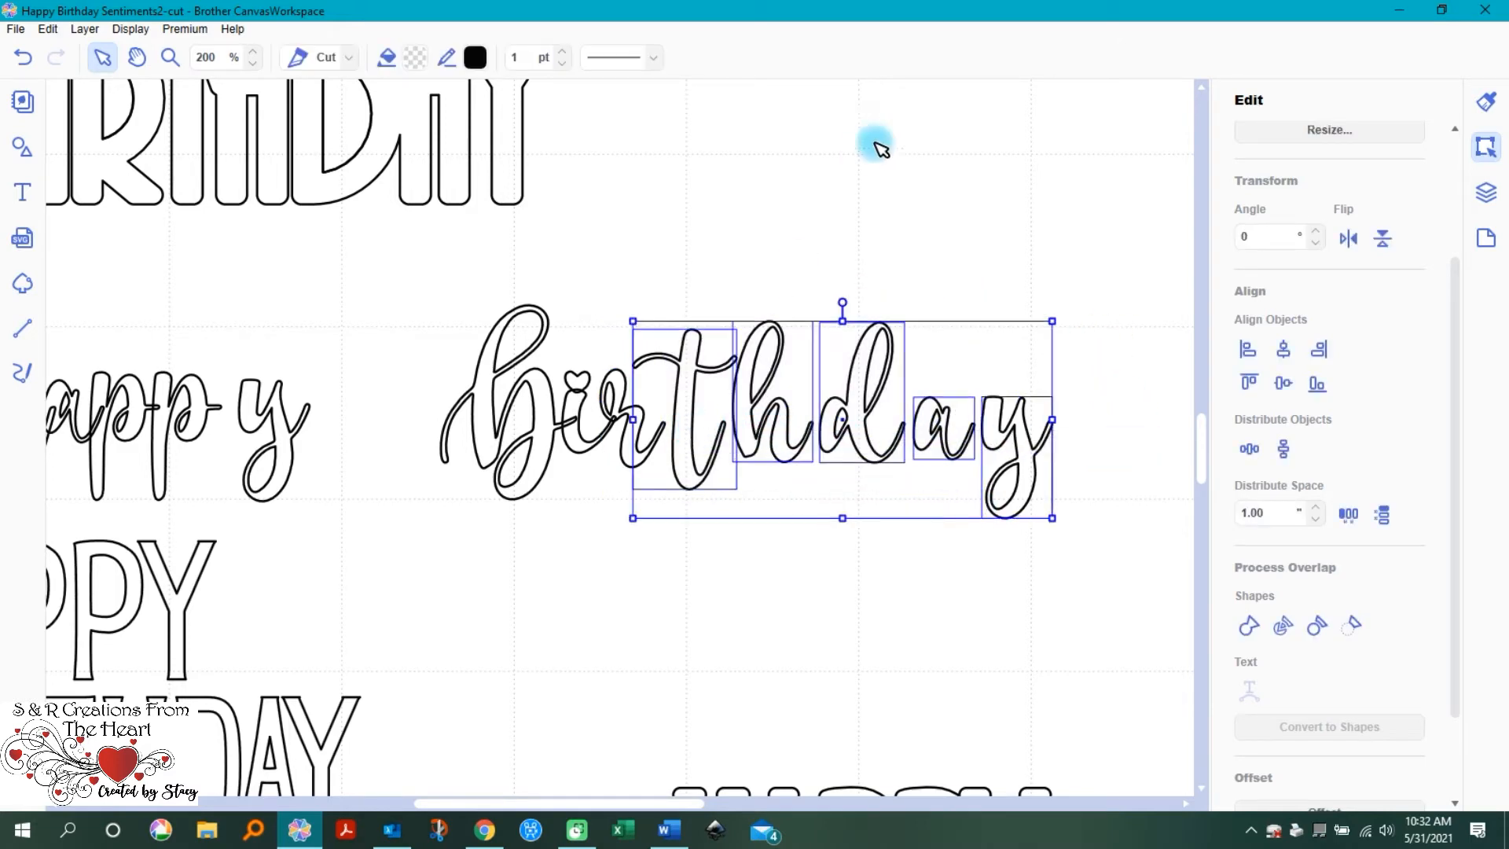
pyautogui.press('Left')
pyautogui.press('Left')
pyautogui.press('Left')
pyautogui.press('Left')
pyautogui.press('Left')
pyautogui.press('Left')
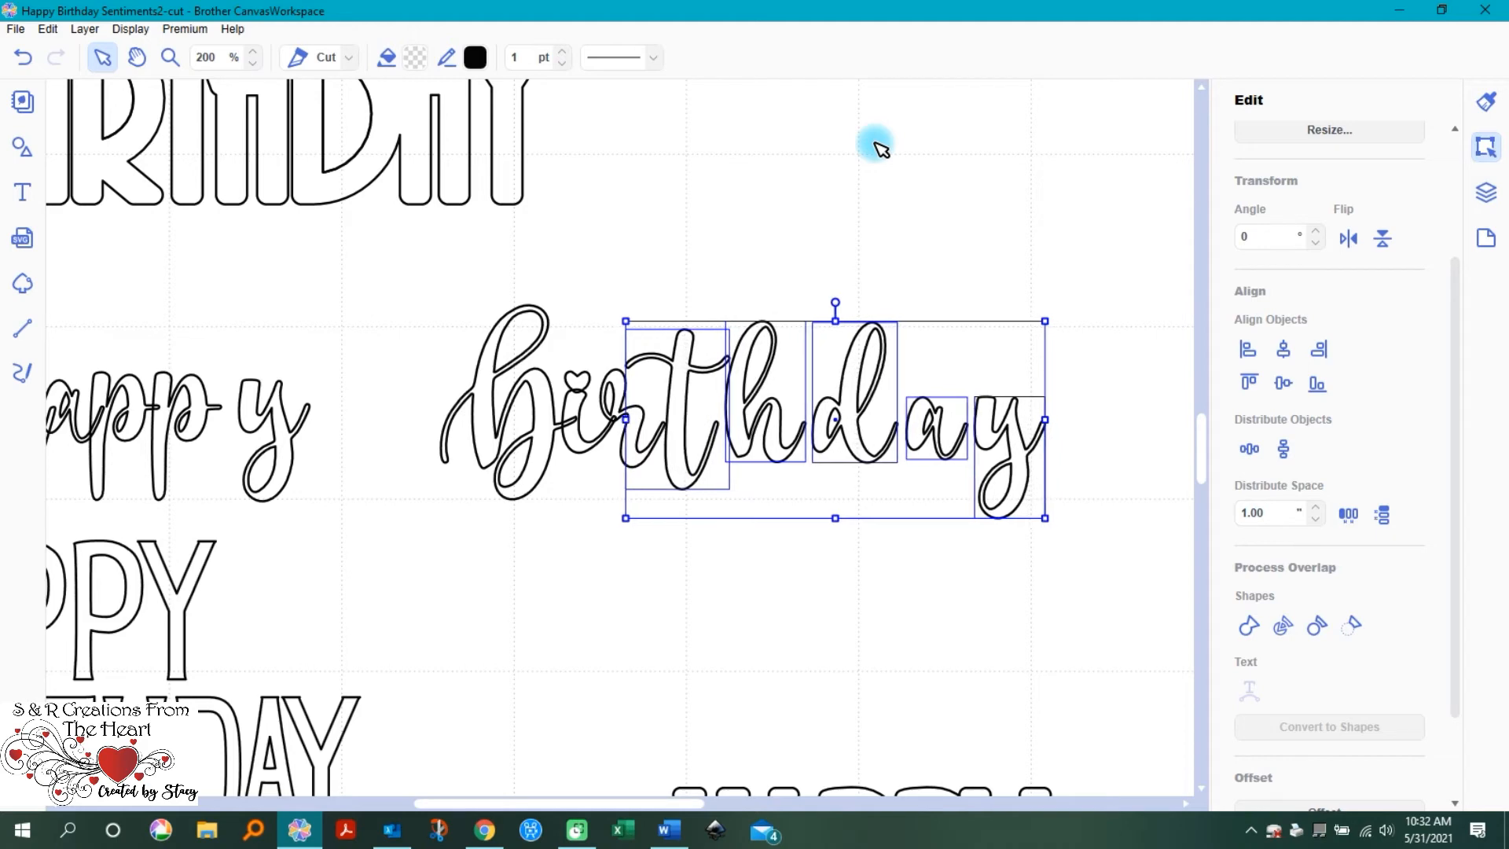
pyautogui.press('Left')
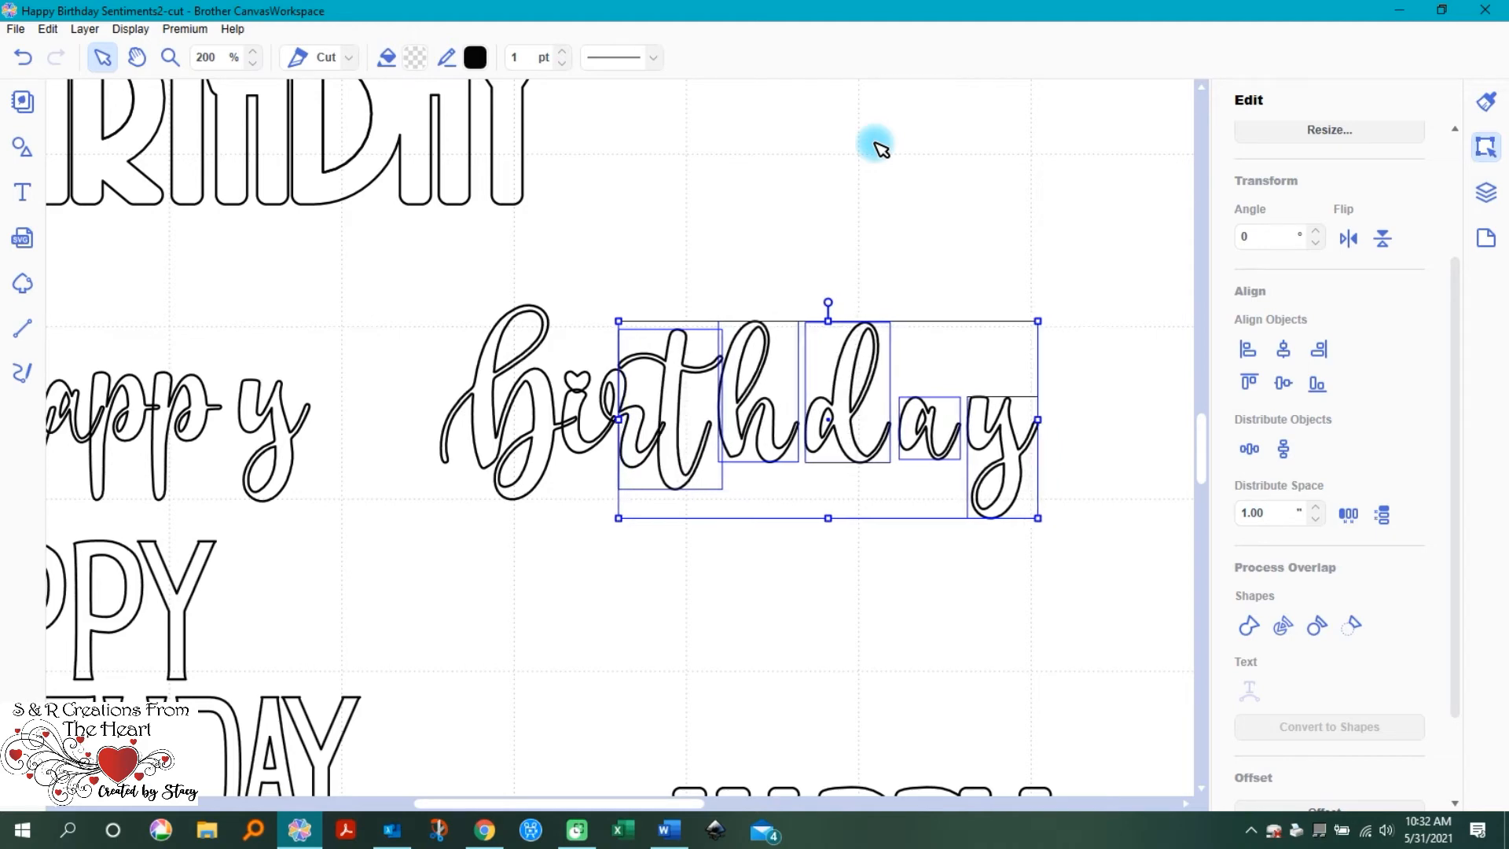
pyautogui.press('Up')
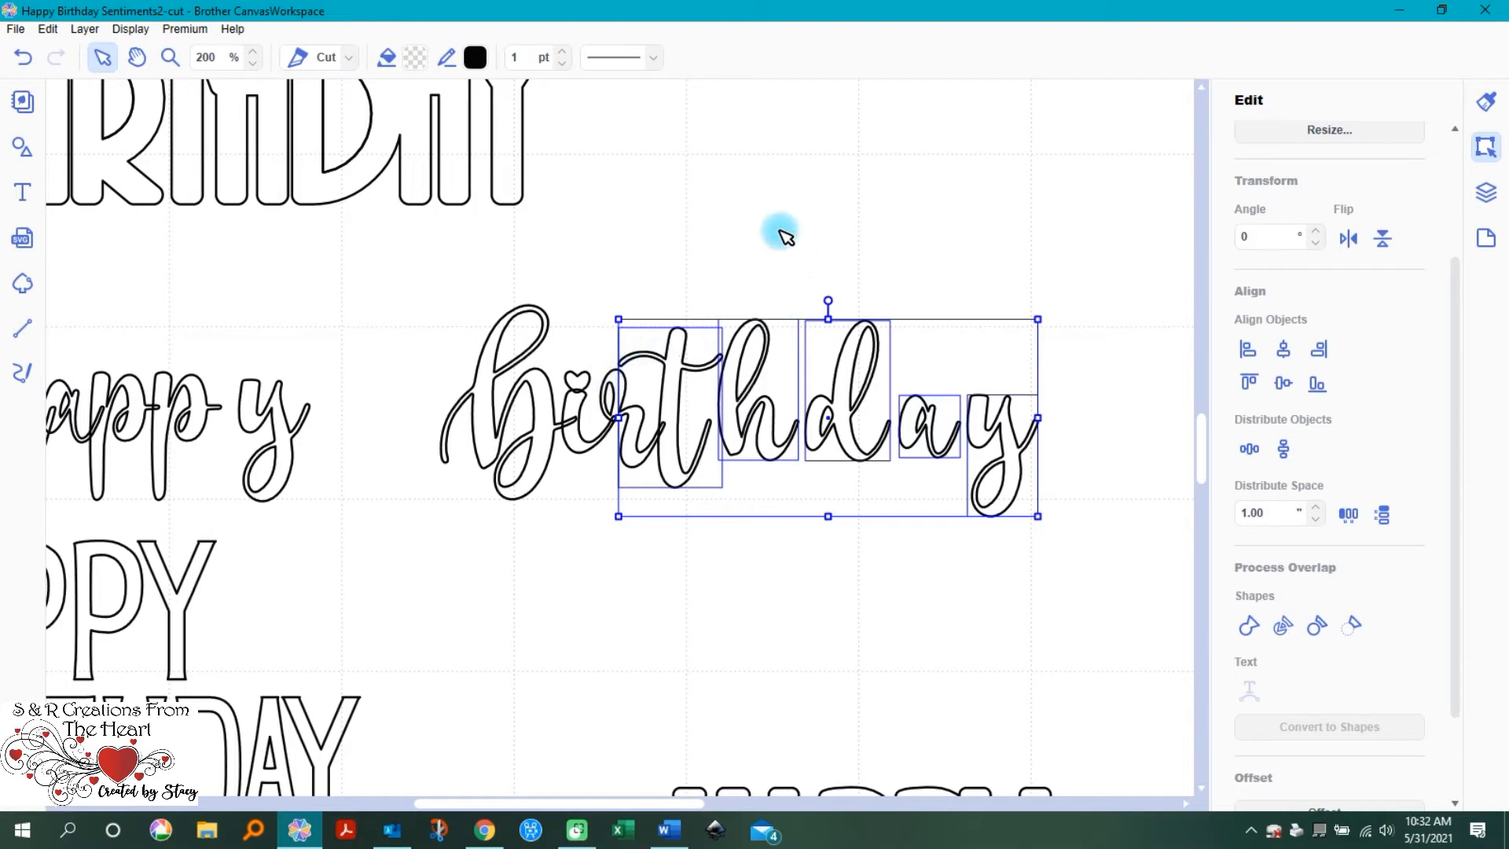
pyautogui.press('Down')
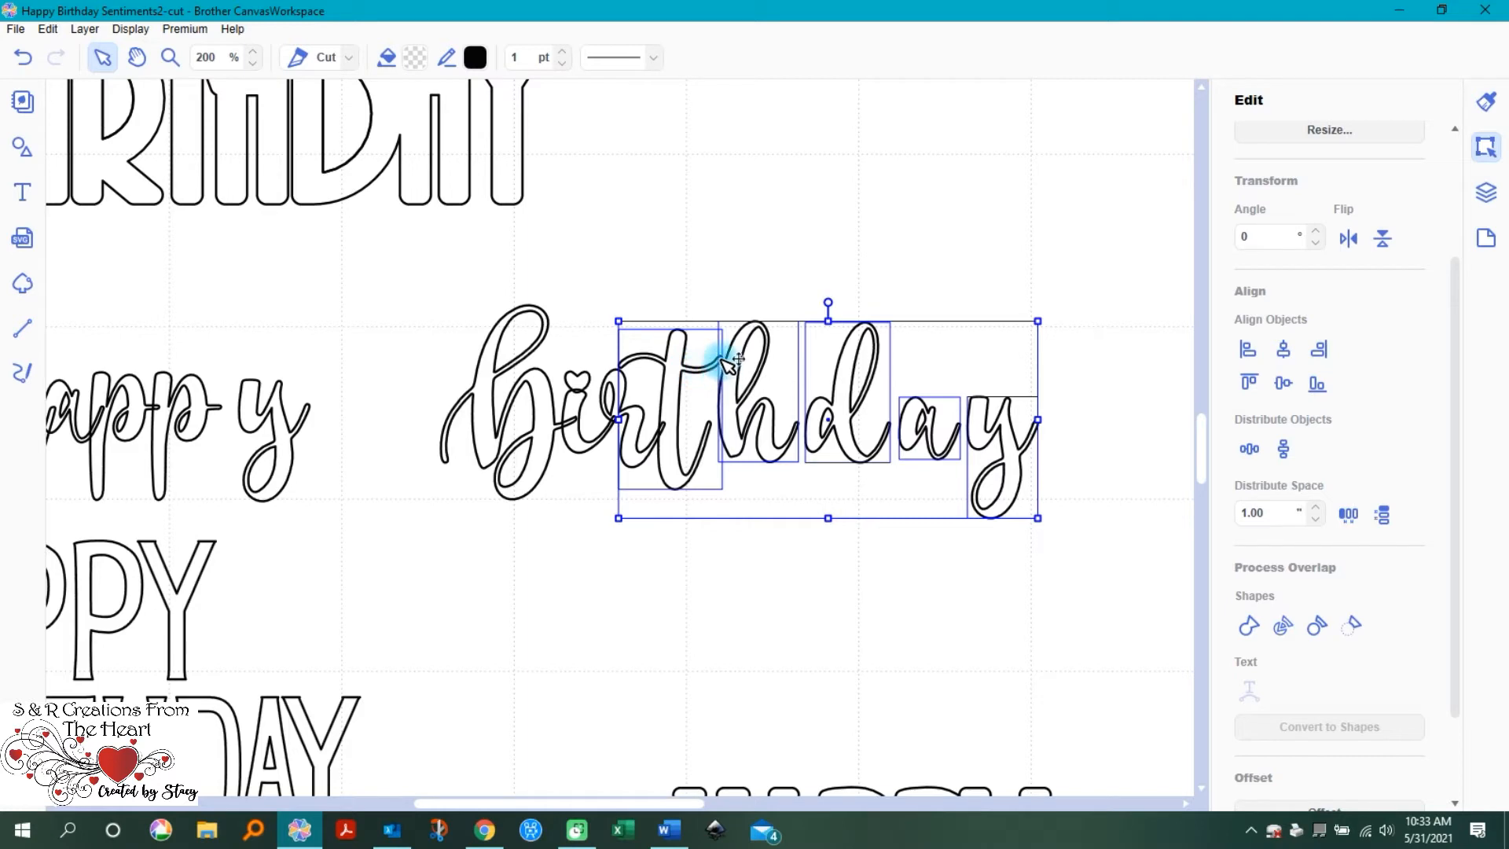
pyautogui.press('Down')
pyautogui.press('Down')
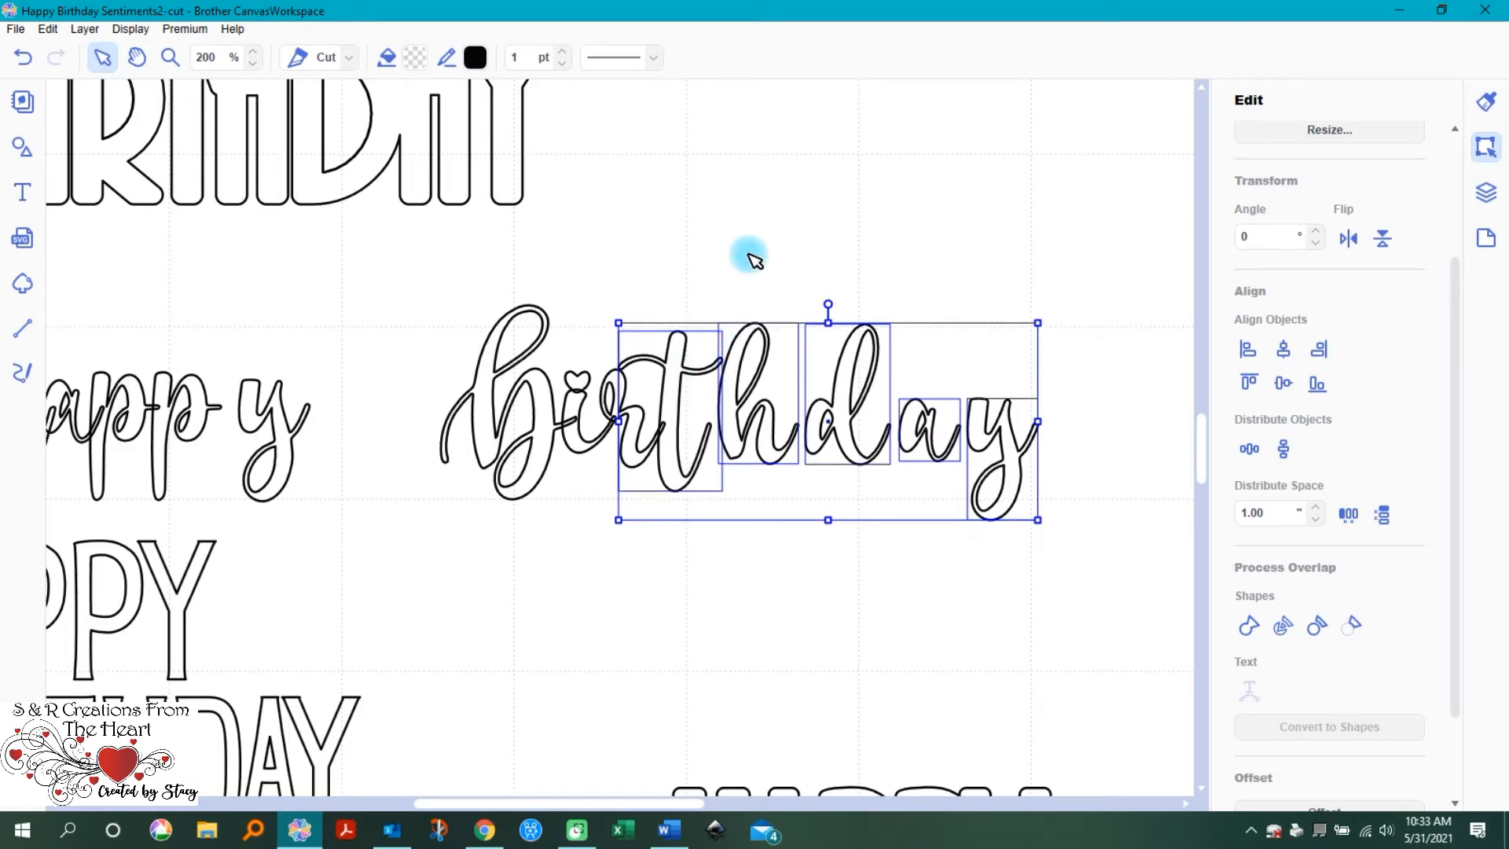
# Step: Lower thday slightly in the script birthday, and nudge hday left and down until the h overlaps the t
pyautogui.press('Down')
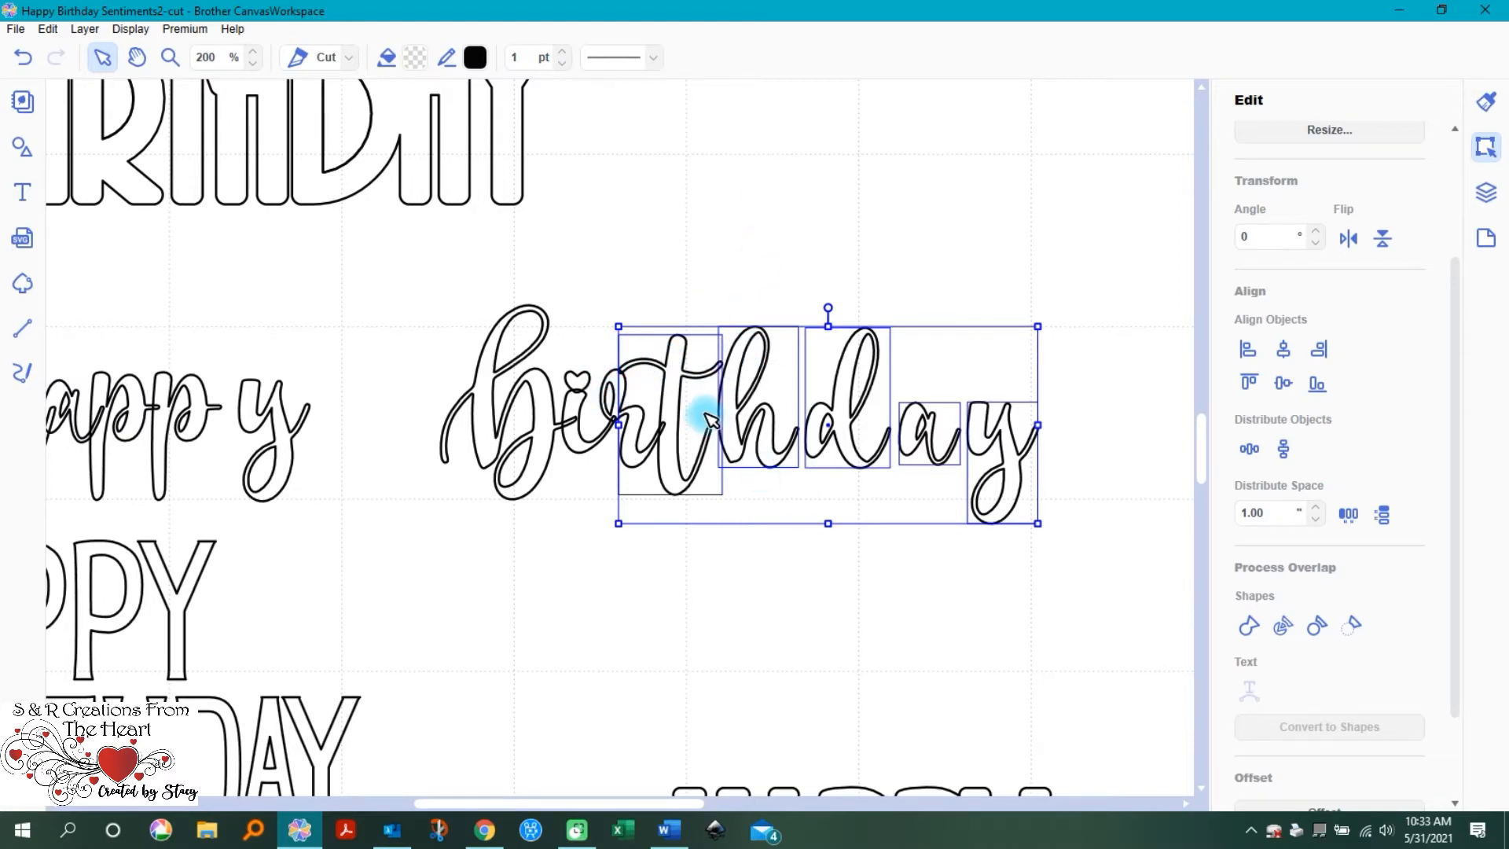
pyautogui.click(766, 283)
pyautogui.moveTo(1127, 447); pyautogui.dragTo(757, 426)
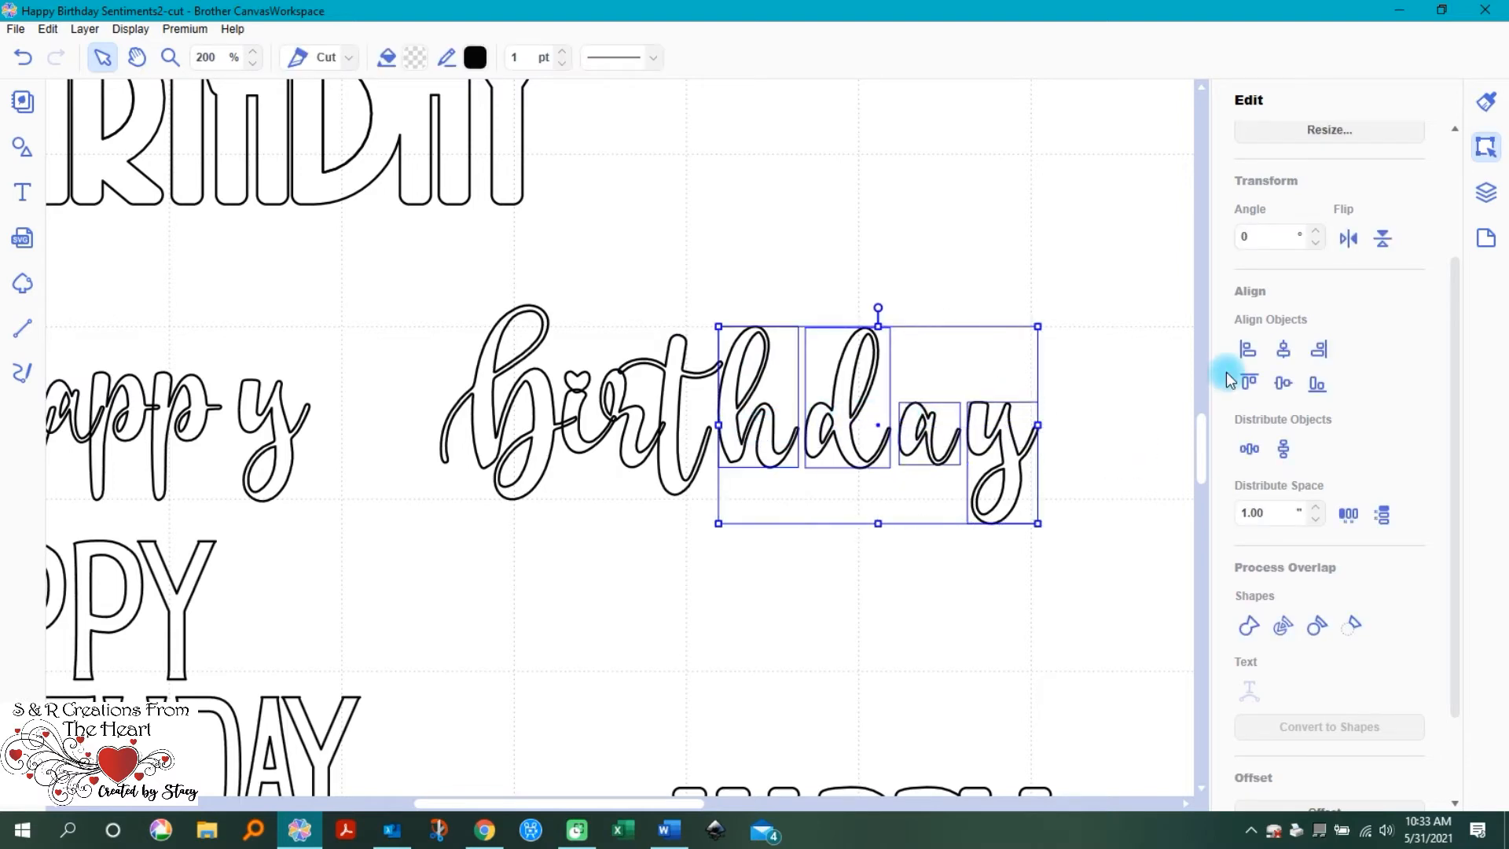
pyautogui.press('Left')
pyautogui.press('Left')
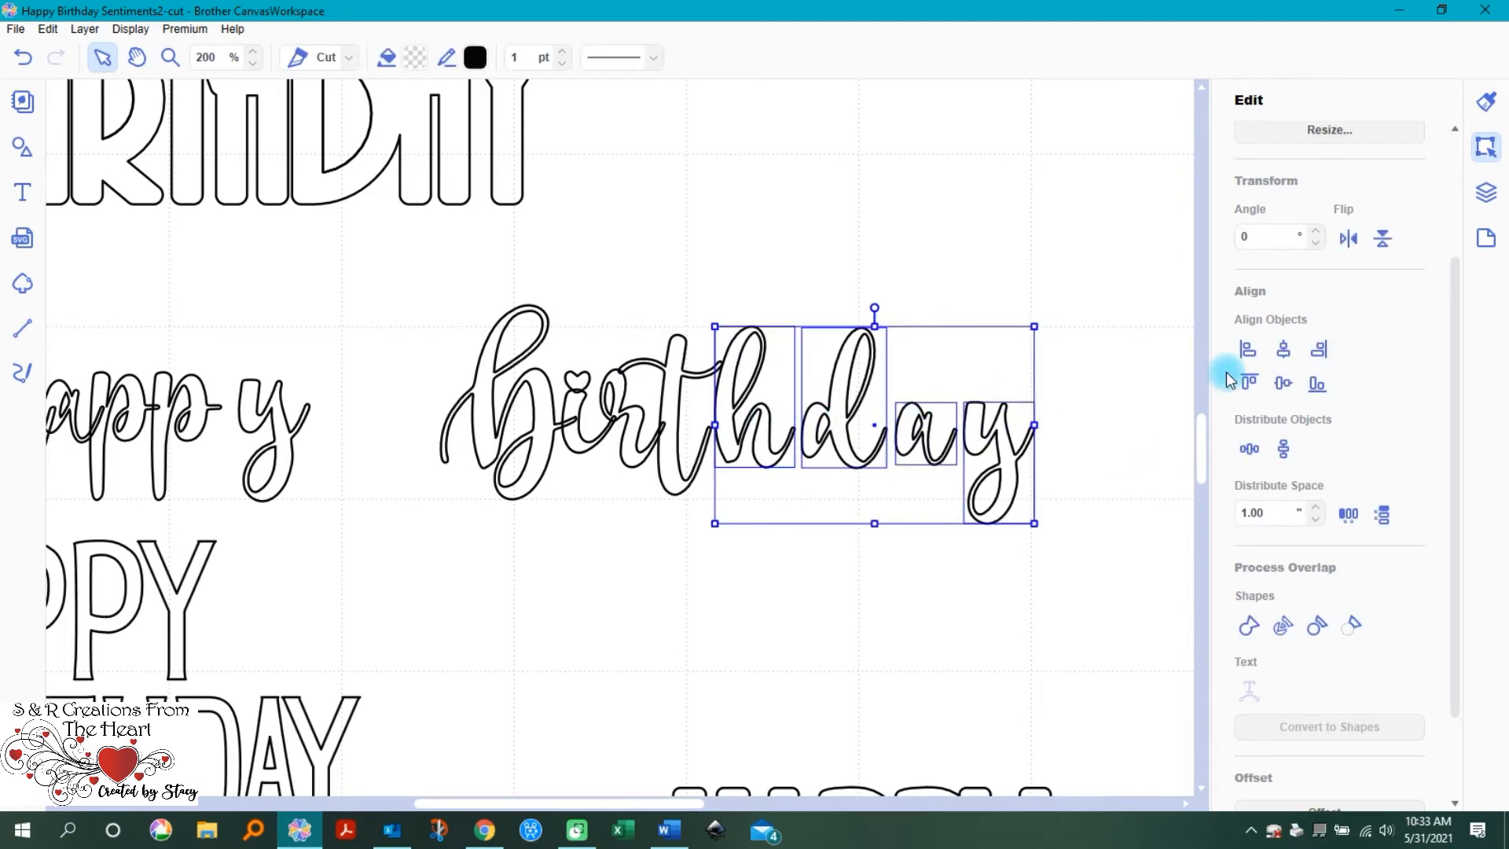
pyautogui.press('Left')
pyautogui.press('Left')
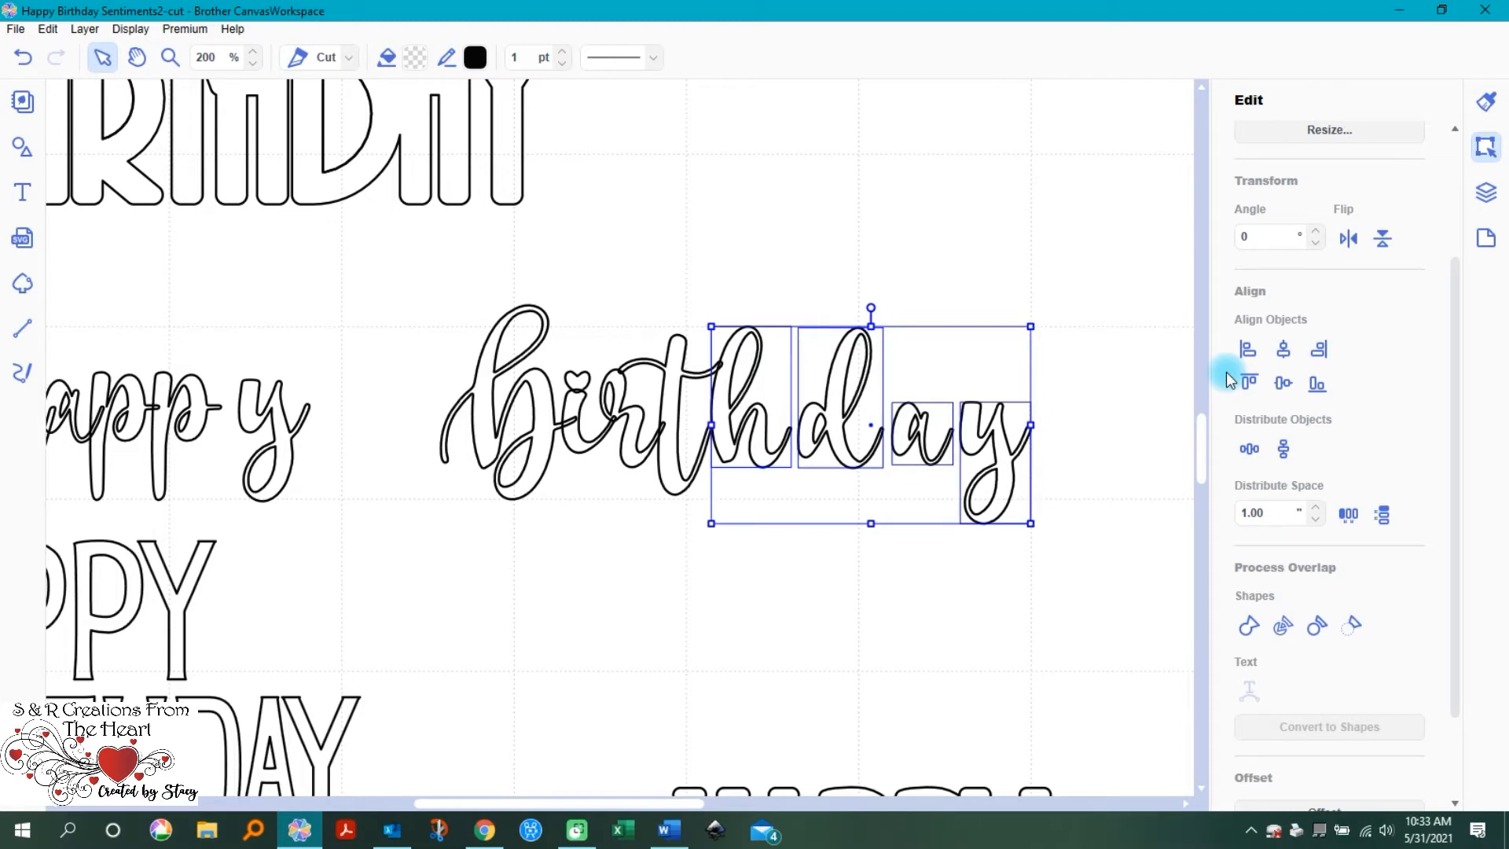
pyautogui.press('Left')
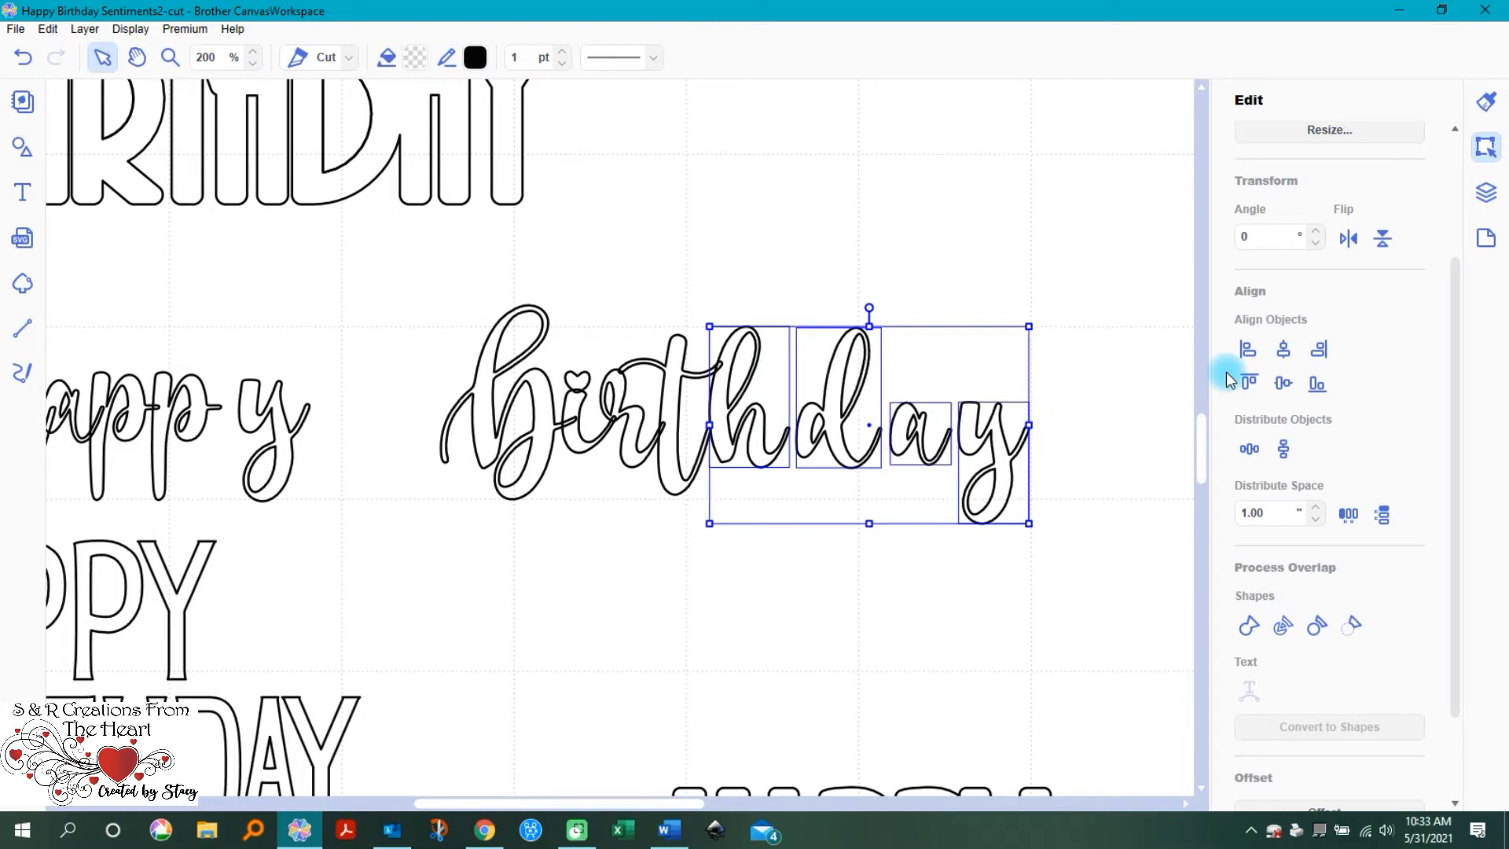
pyautogui.press('Down')
pyautogui.press('Down')
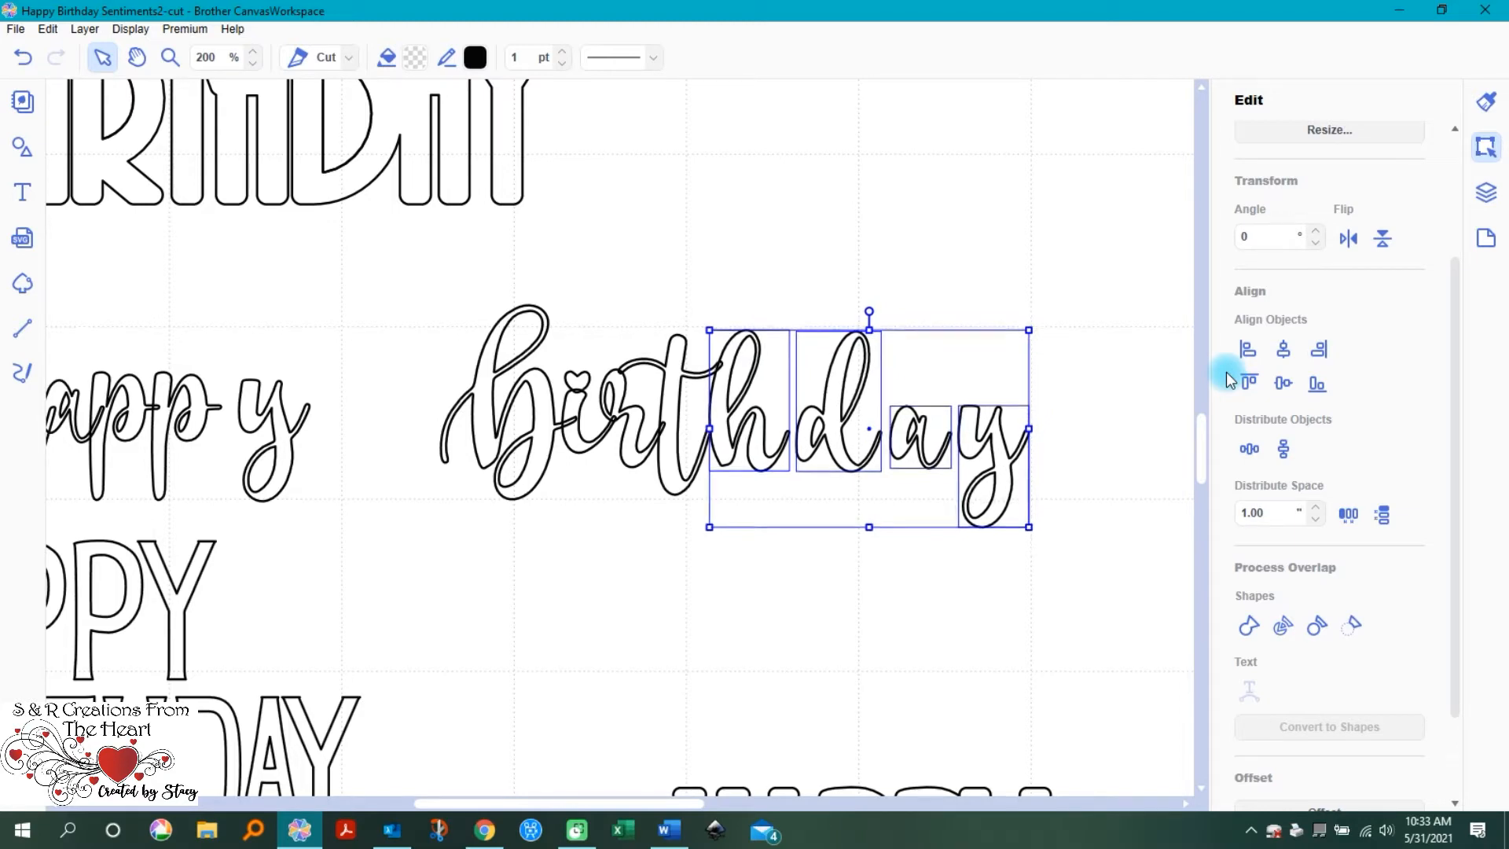
pyautogui.press('Down')
pyautogui.press('Left')
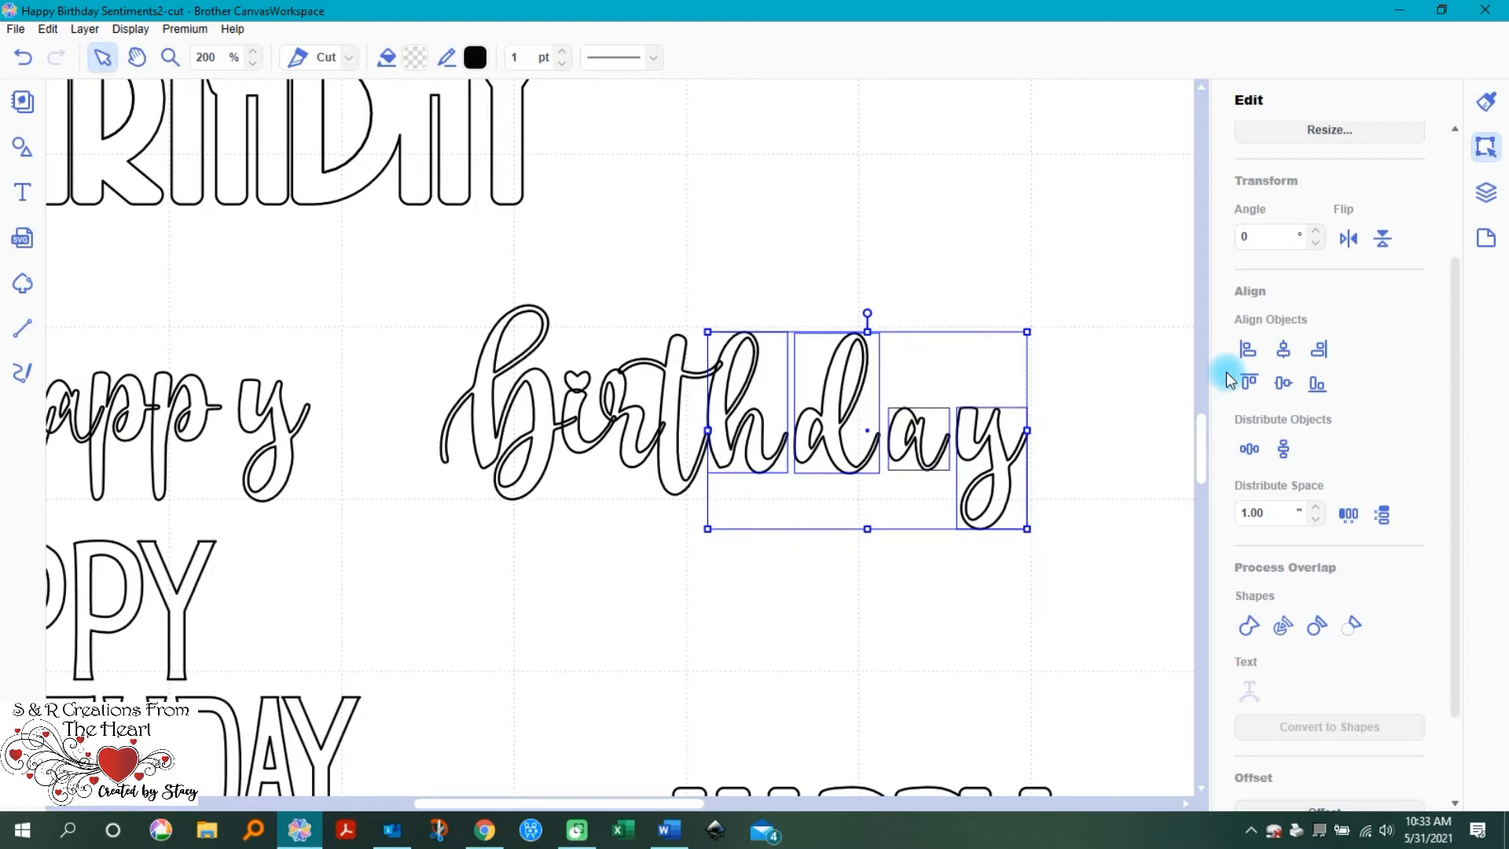
pyautogui.press('Left')
pyautogui.click(1142, 243)
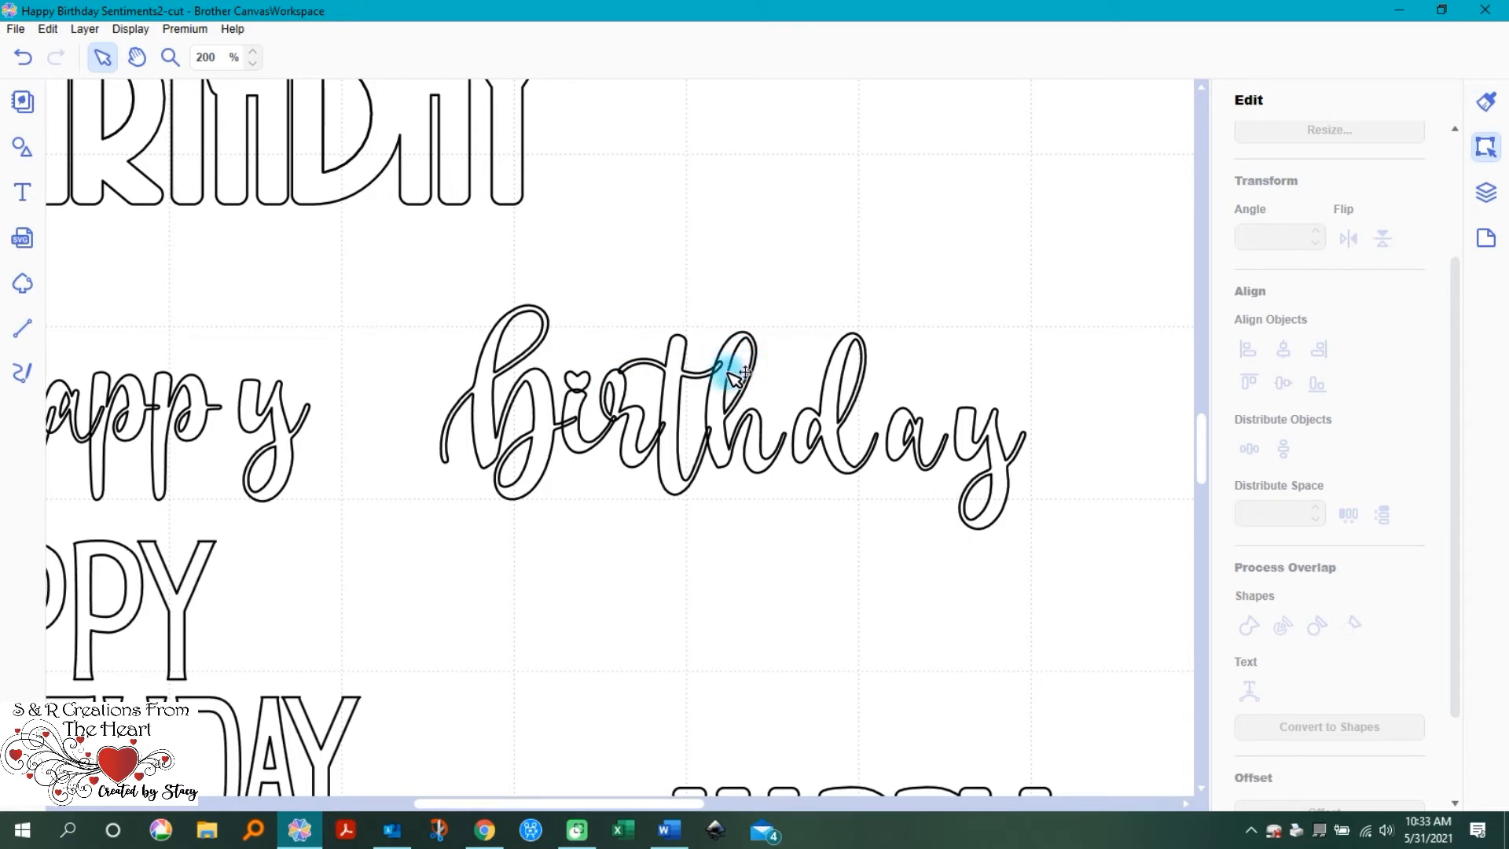
# Step: Nudge the letters day of the script birthday left together until the d overlaps the end of the h
pyautogui.moveTo(1089, 428); pyautogui.dragTo(861, 434)
pyautogui.press('Left')
pyautogui.press('Left')
pyautogui.press('Left')
pyautogui.press('Left')
pyautogui.press('Left')
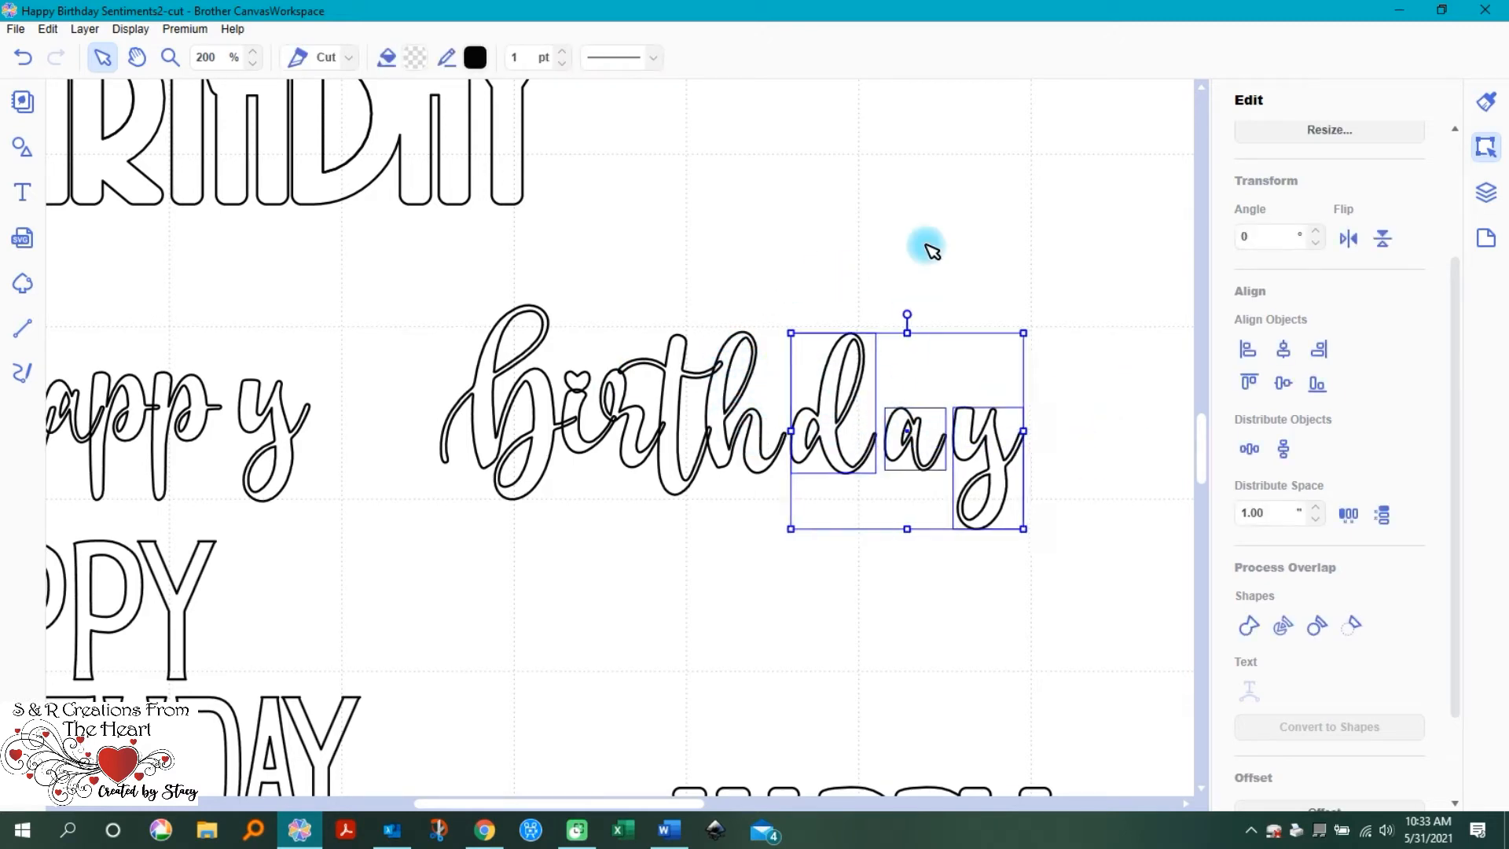
pyautogui.press('Left')
pyautogui.press('Left')
pyautogui.press('Left')
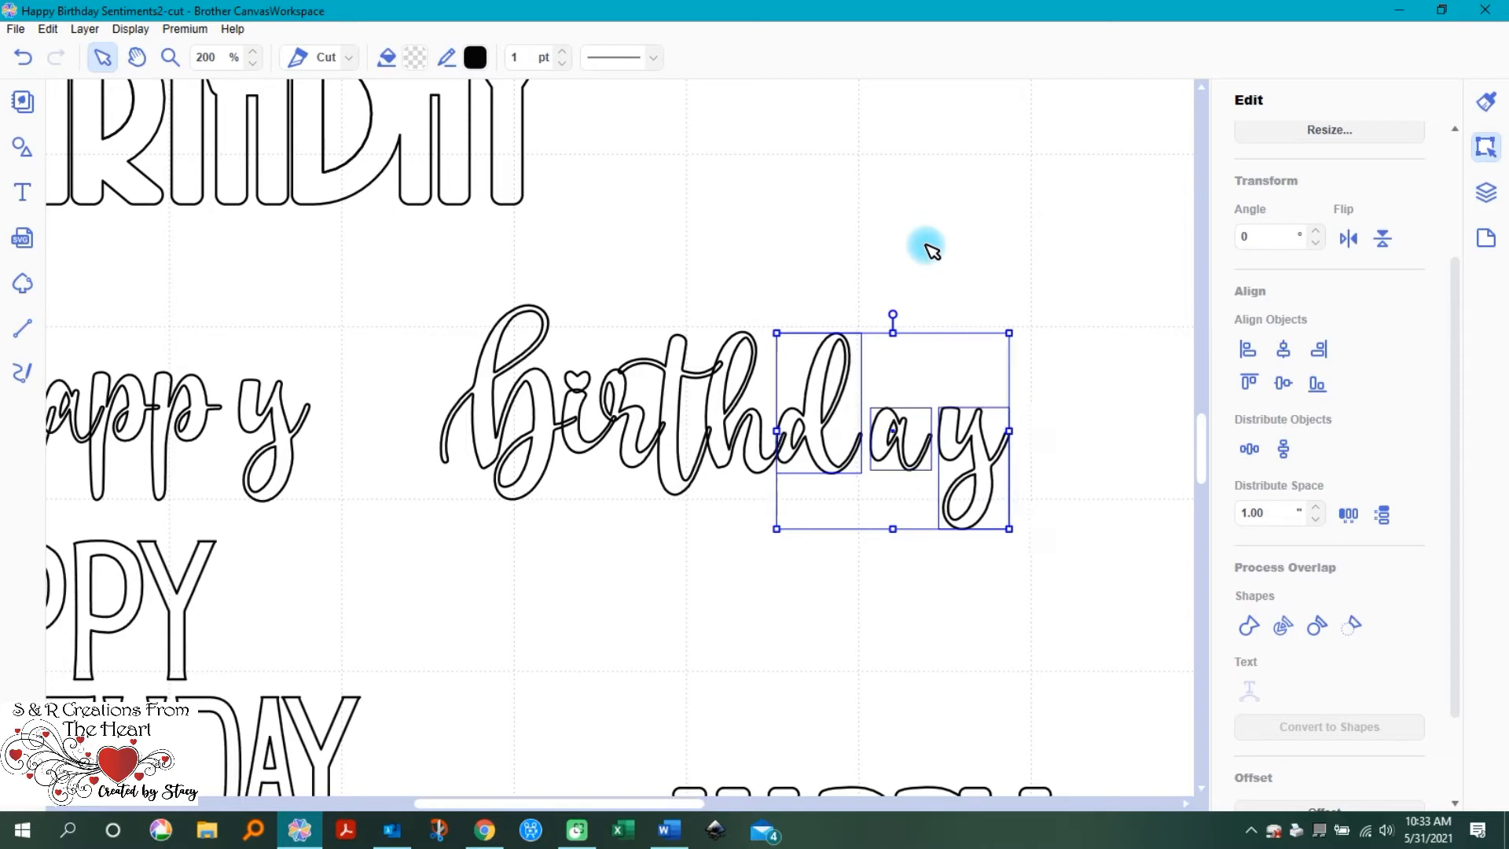
pyautogui.click(879, 229)
# Step: Nudge the letters ay of the script birthday left together until the a overlaps the end of the d
pyautogui.moveTo(1093, 438); pyautogui.dragTo(883, 430)
pyautogui.press('Left')
pyautogui.press('Left')
pyautogui.press('Left')
pyautogui.press('Left')
pyautogui.press('Left')
pyautogui.press('Left')
pyautogui.press('Left')
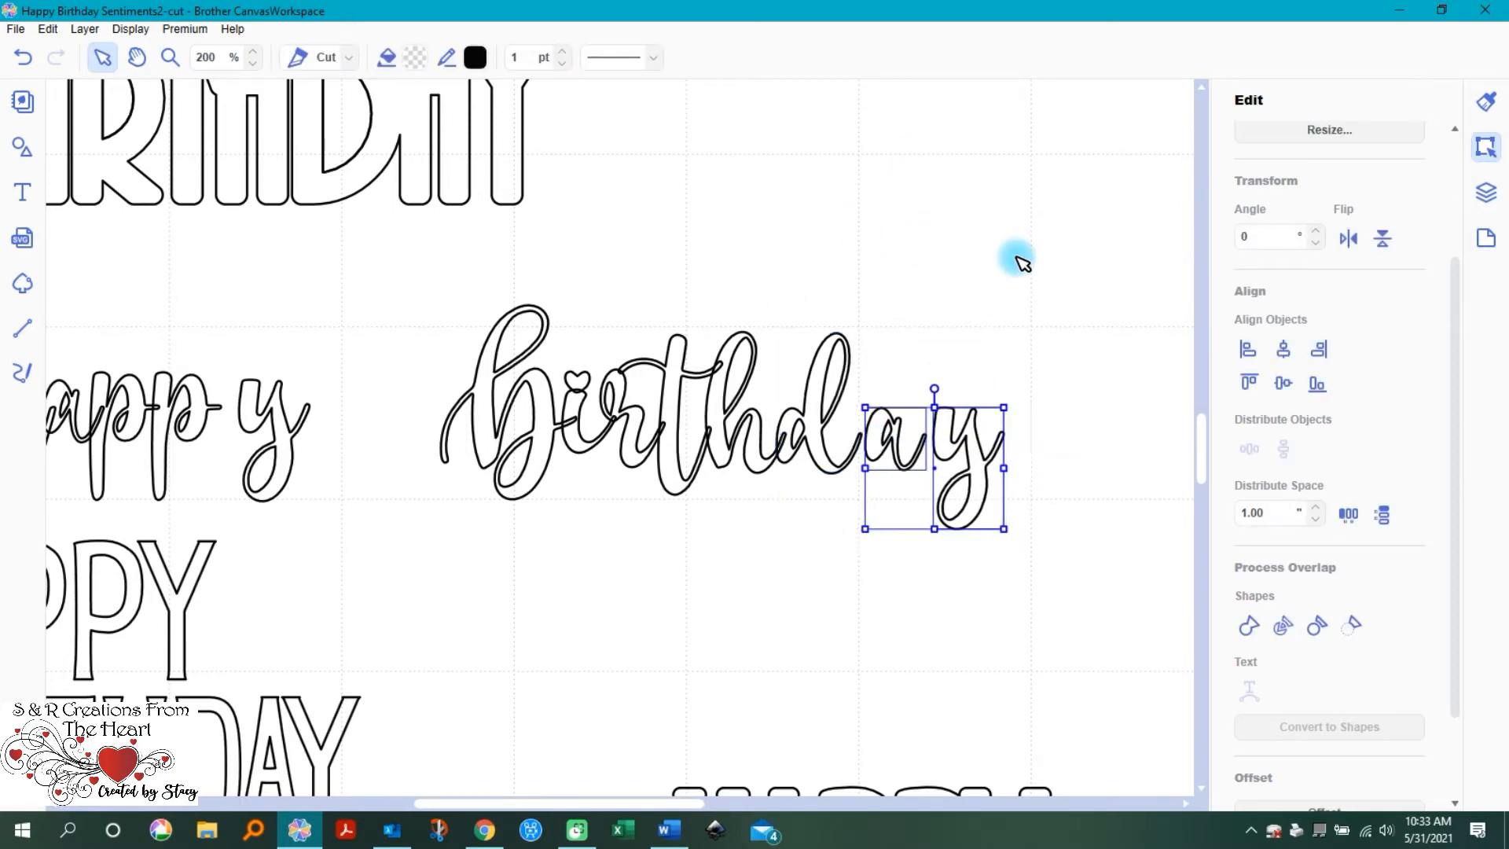
pyautogui.press('Left')
pyautogui.press('Left')
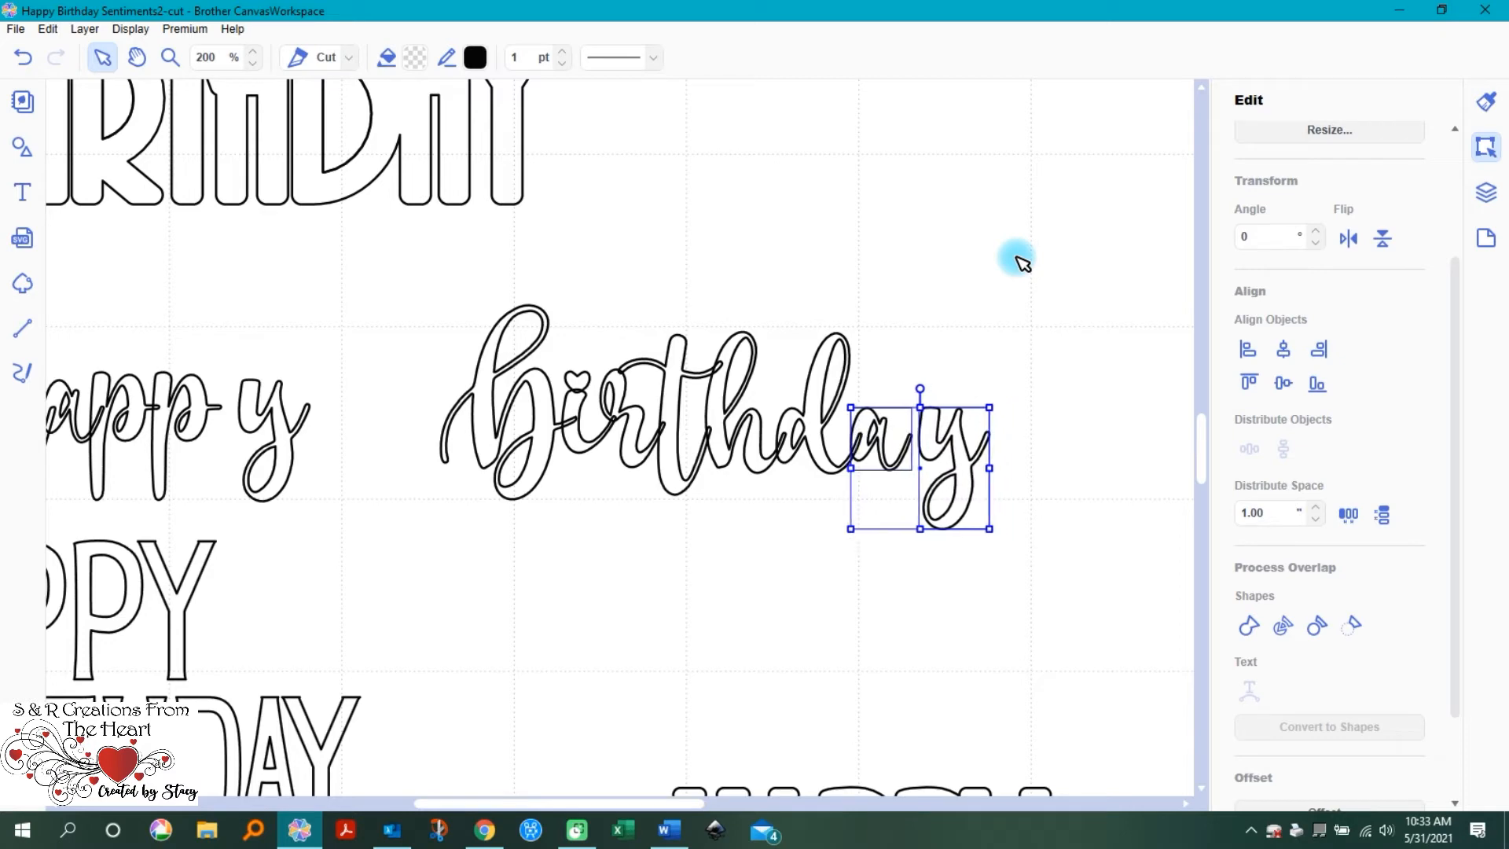
pyautogui.click(973, 376)
# Step: Nudge the final y of the script birthday left until it overlaps the end of the a
pyautogui.click(960, 437)
pyautogui.press('Left')
pyautogui.press('Left')
pyautogui.press('Left')
pyautogui.press('Left')
pyautogui.press('Left')
pyautogui.press('Left')
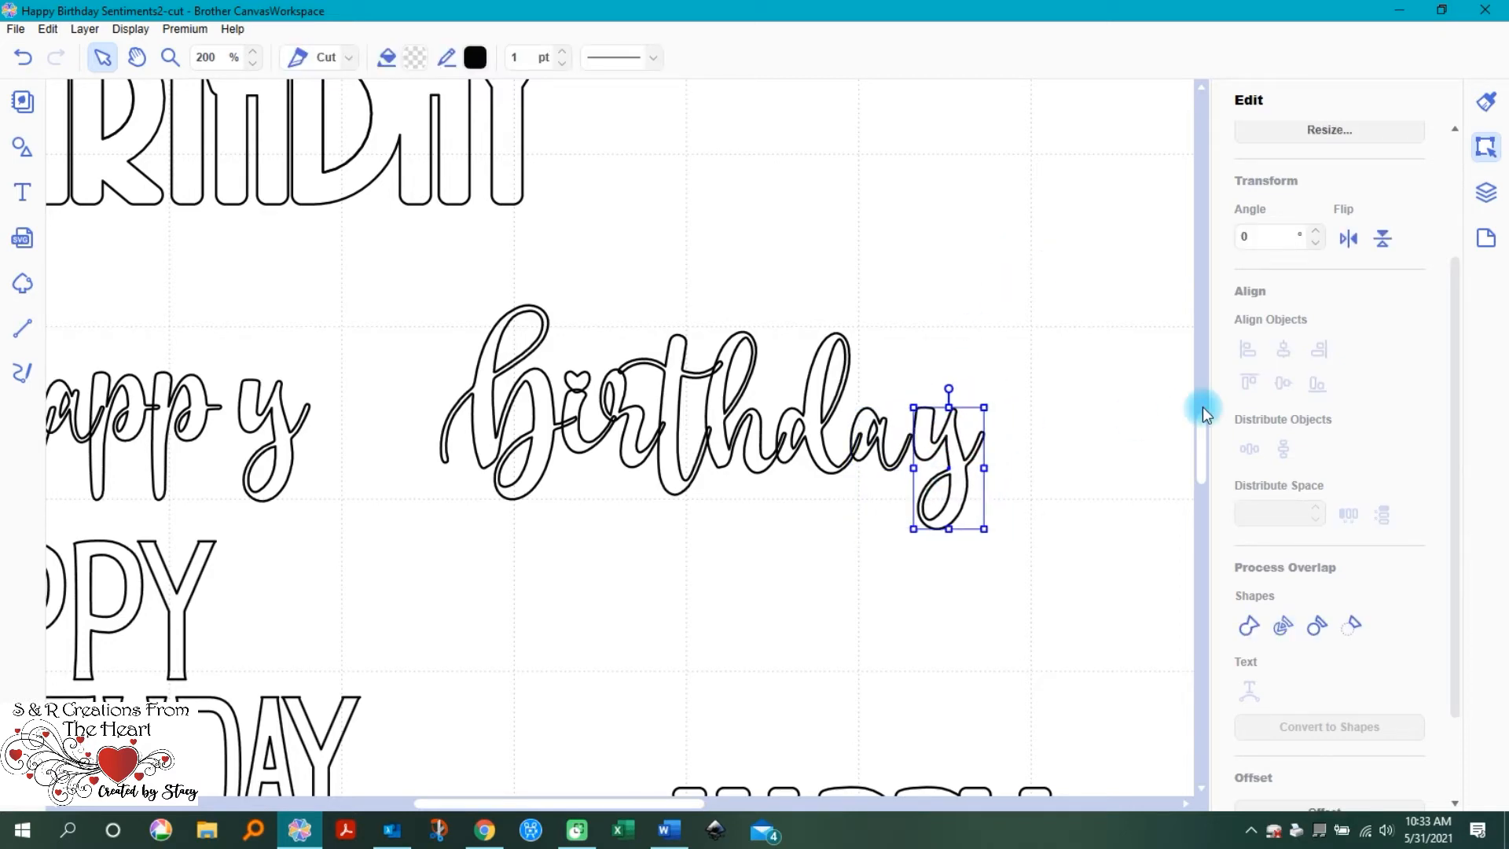
pyautogui.press('Left')
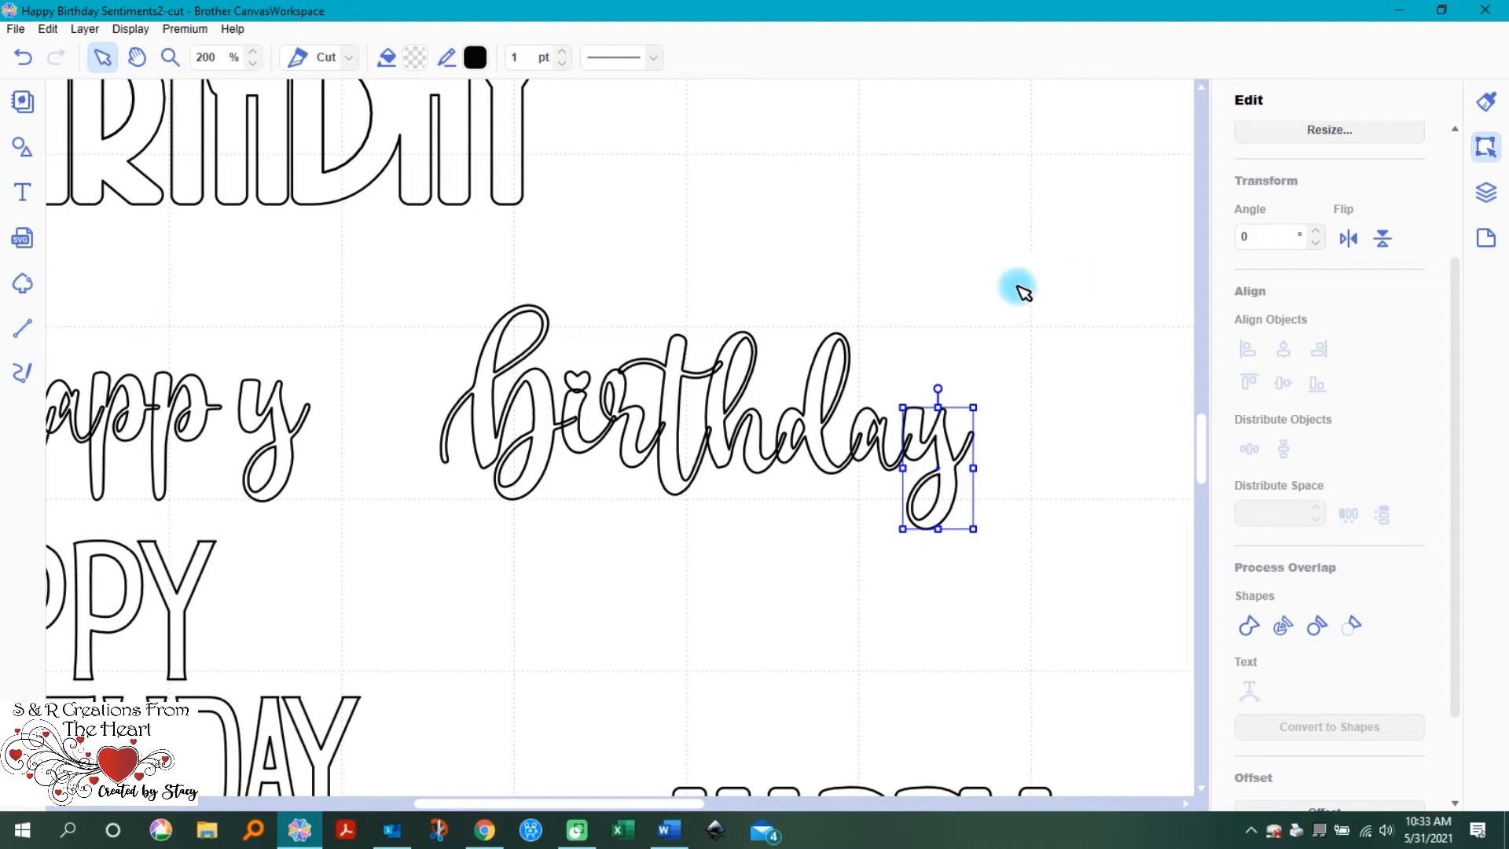
pyautogui.click(877, 316)
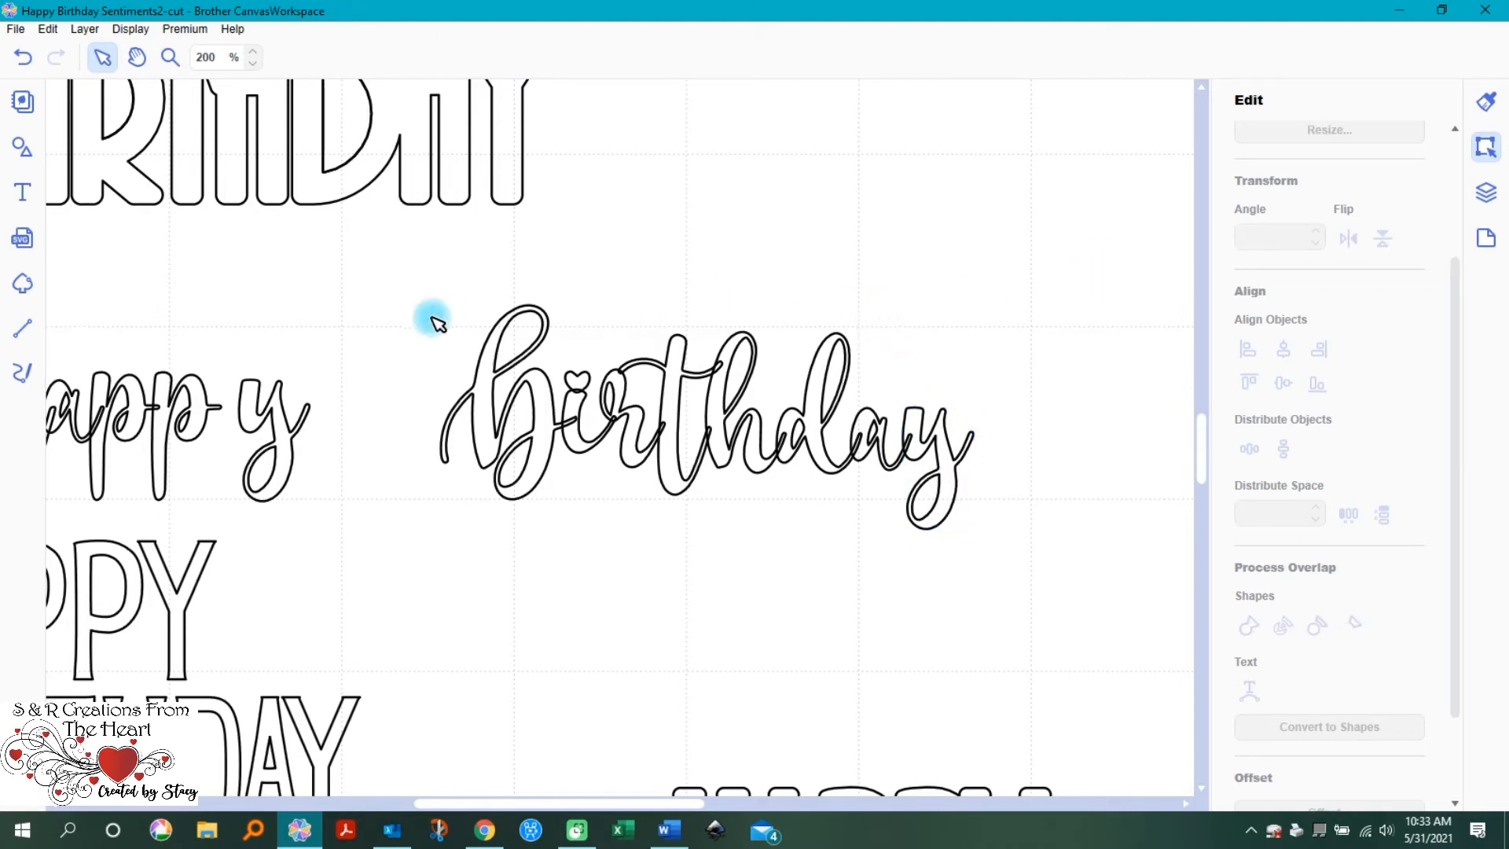
# Step: Weld all the overlapping letters and the heart dot of the script birthday into one shape
pyautogui.moveTo(415, 268); pyautogui.dragTo(1017, 539)
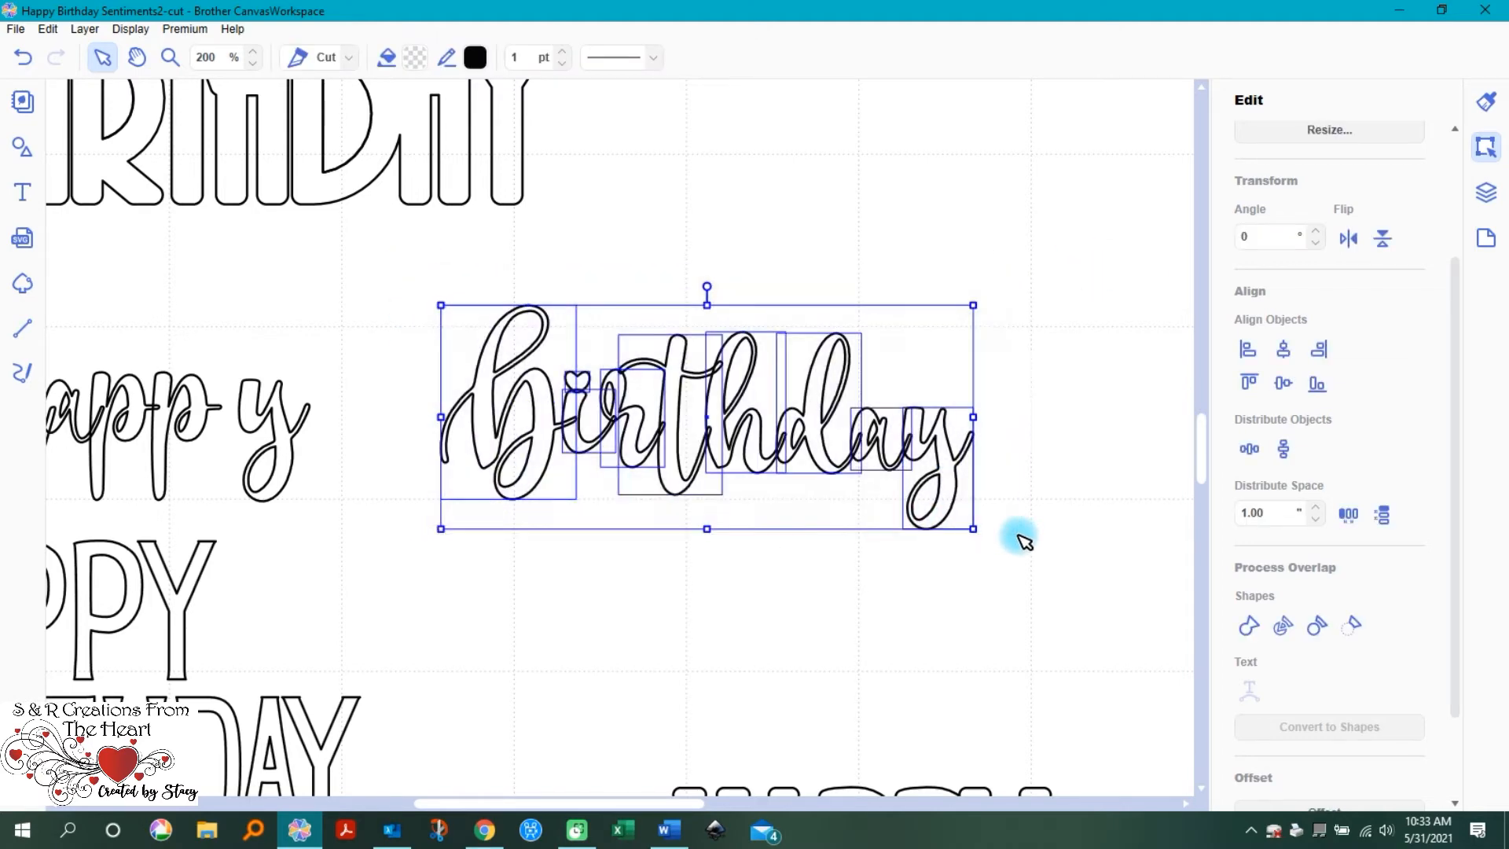
pyautogui.scroll(-1, 1297, 621)
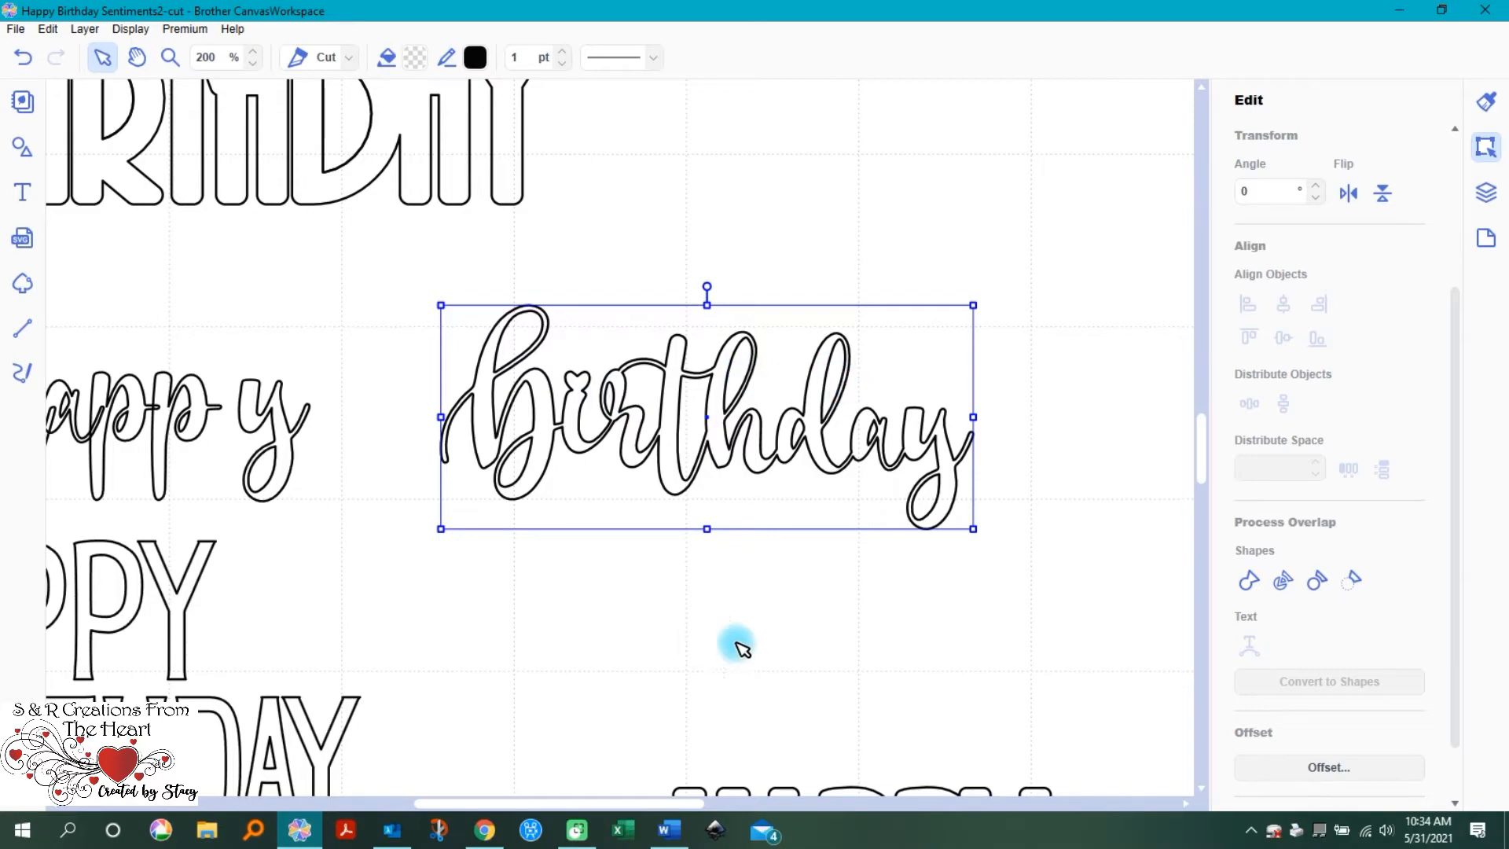
pyautogui.scroll(-5, 757, 636)
pyautogui.scroll(-1, 872, 547)
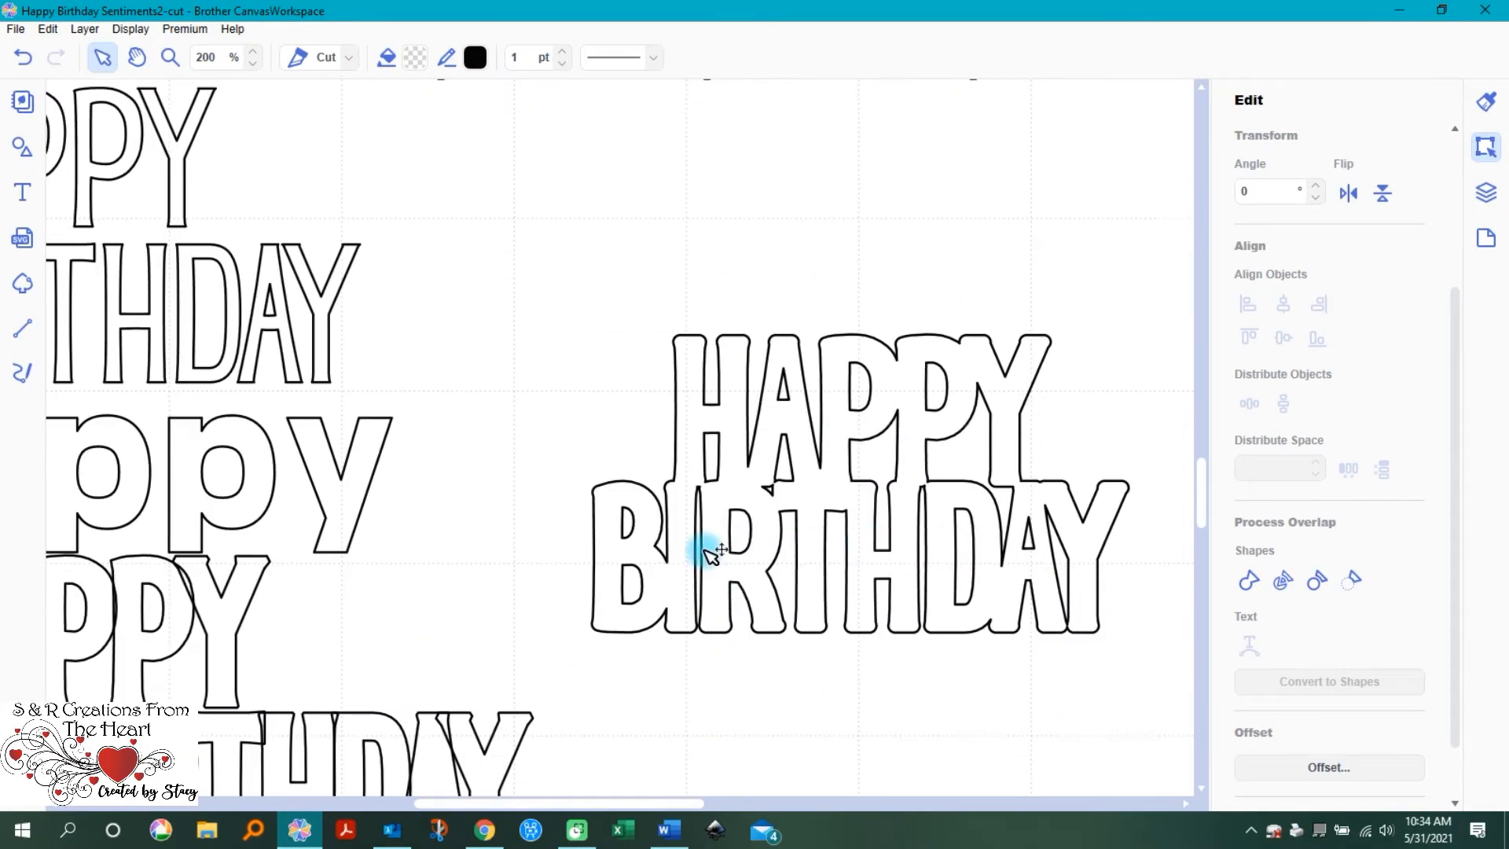
pyautogui.scroll(5, 512, 455)
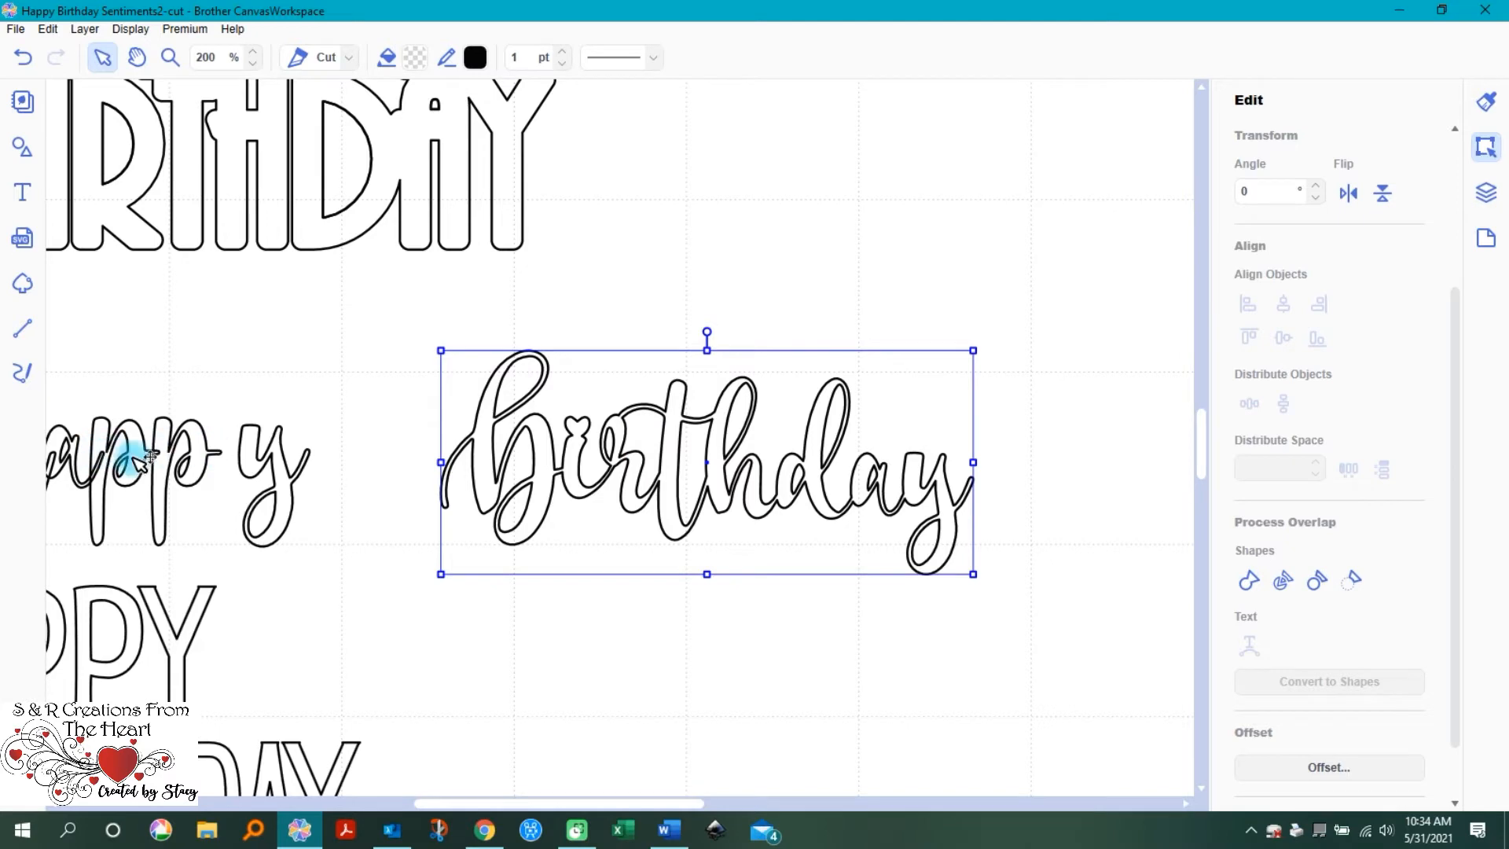
# Step: Move the y of the script happy left until it overlaps the connecting stroke of the second p
pyautogui.moveTo(506, 802); pyautogui.dragTo(434, 809)
pyautogui.click(394, 452)
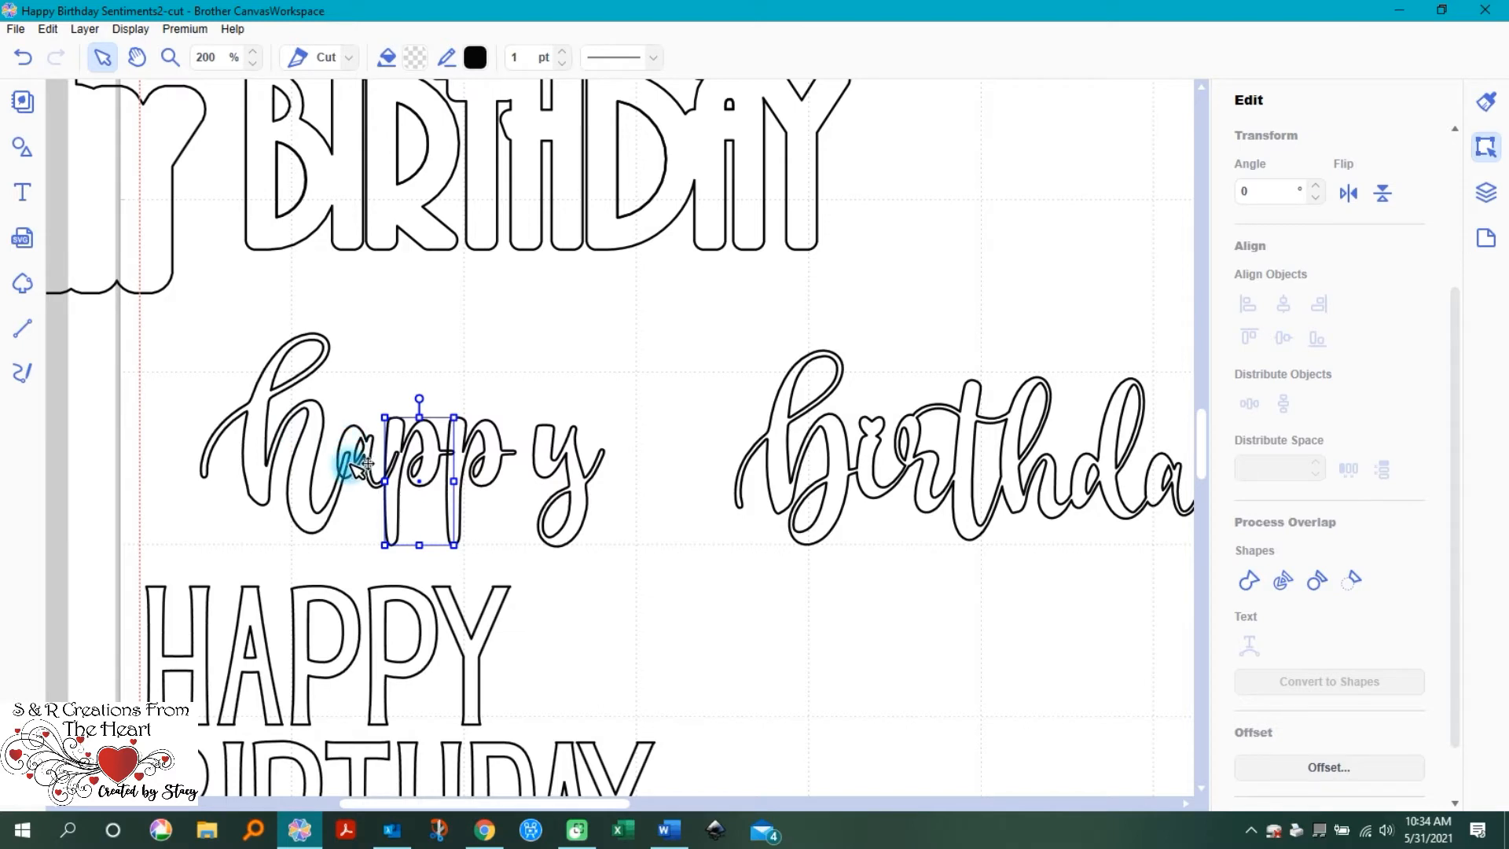
pyautogui.click(554, 359)
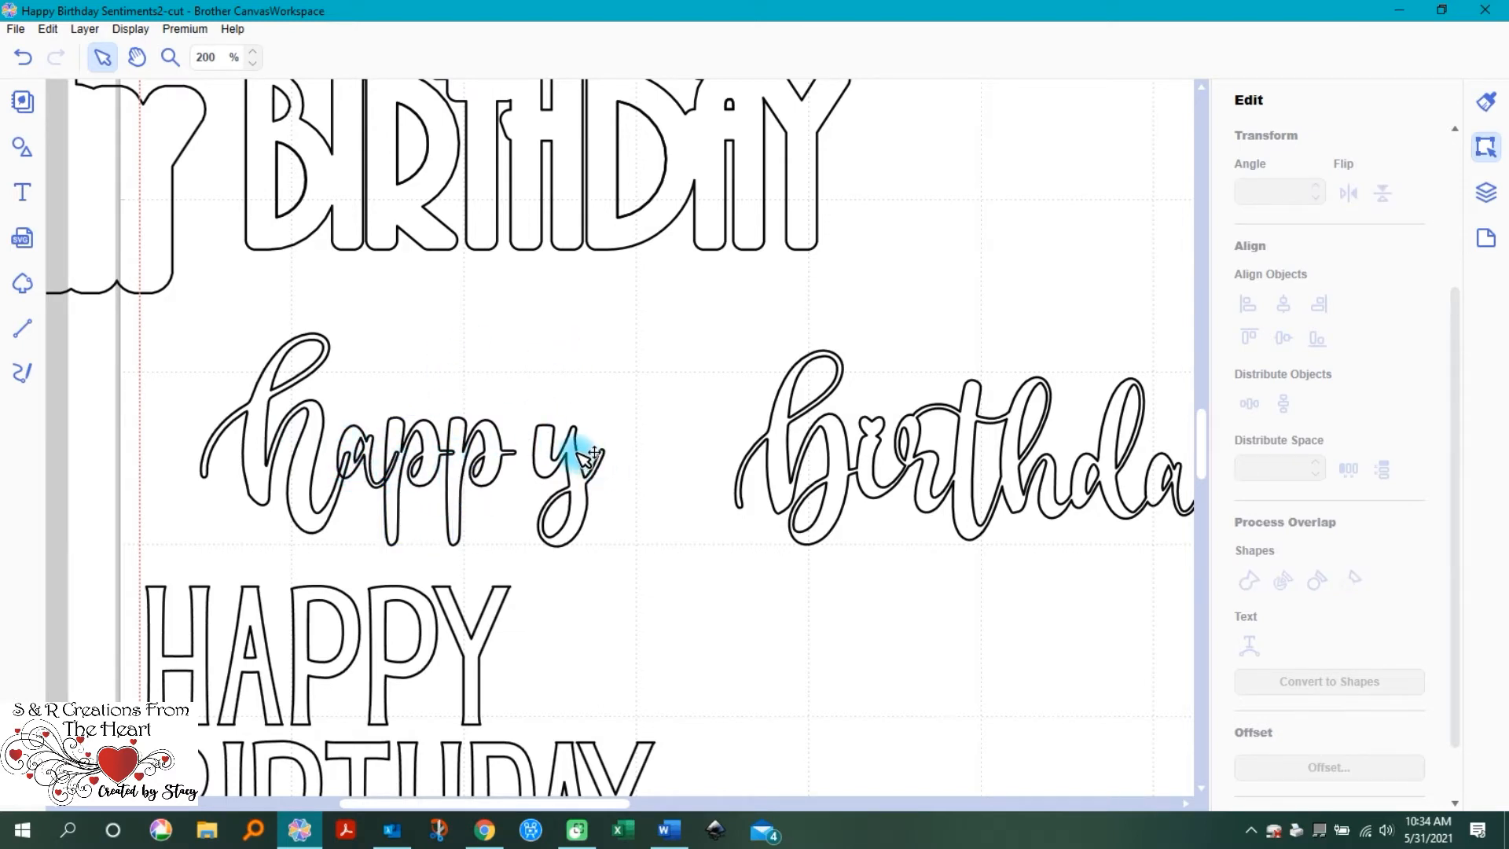
pyautogui.click(574, 494)
pyautogui.moveTo(556, 484); pyautogui.dragTo(543, 482)
pyautogui.click(599, 461)
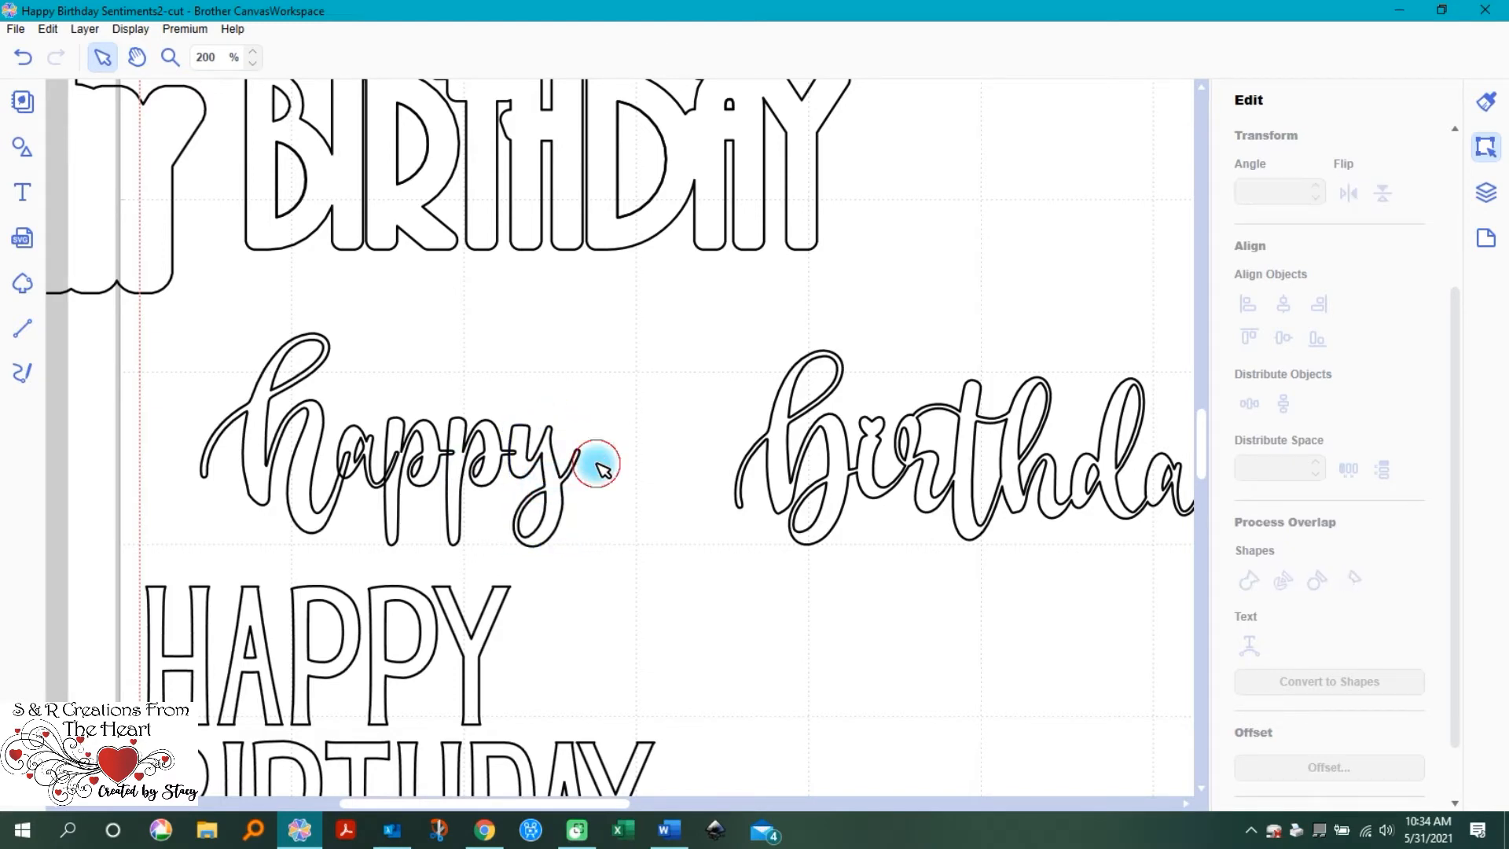
# Step: Weld the five letters of the script happy into one shape and clear the selection
pyautogui.moveTo(189, 337); pyautogui.dragTo(460, 549)
pyautogui.keyDown('shift'); pyautogui.click(533, 528); pyautogui.keyUp('shift')
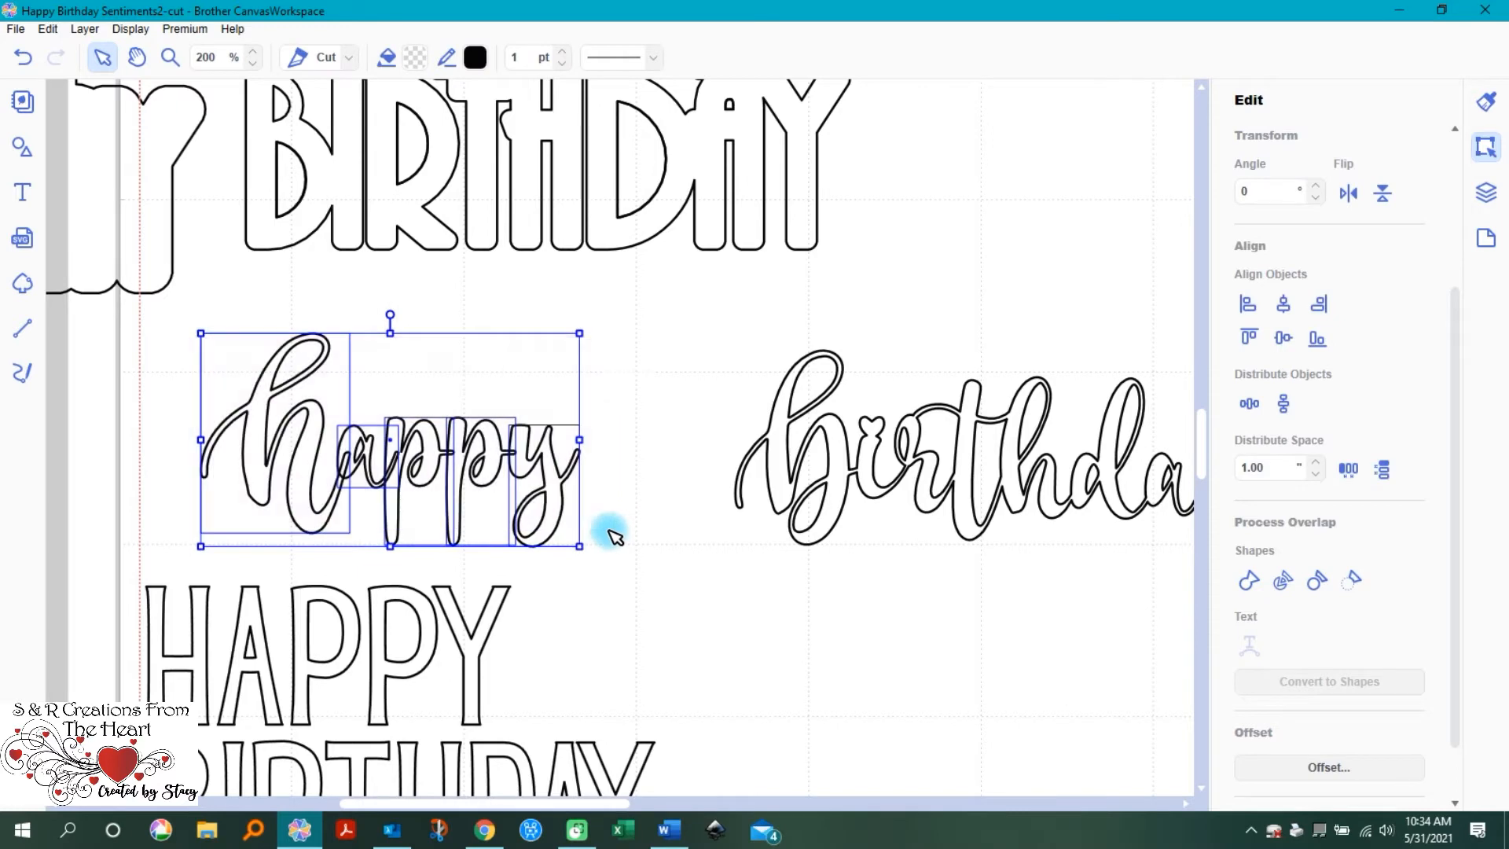
pyautogui.click(1250, 582)
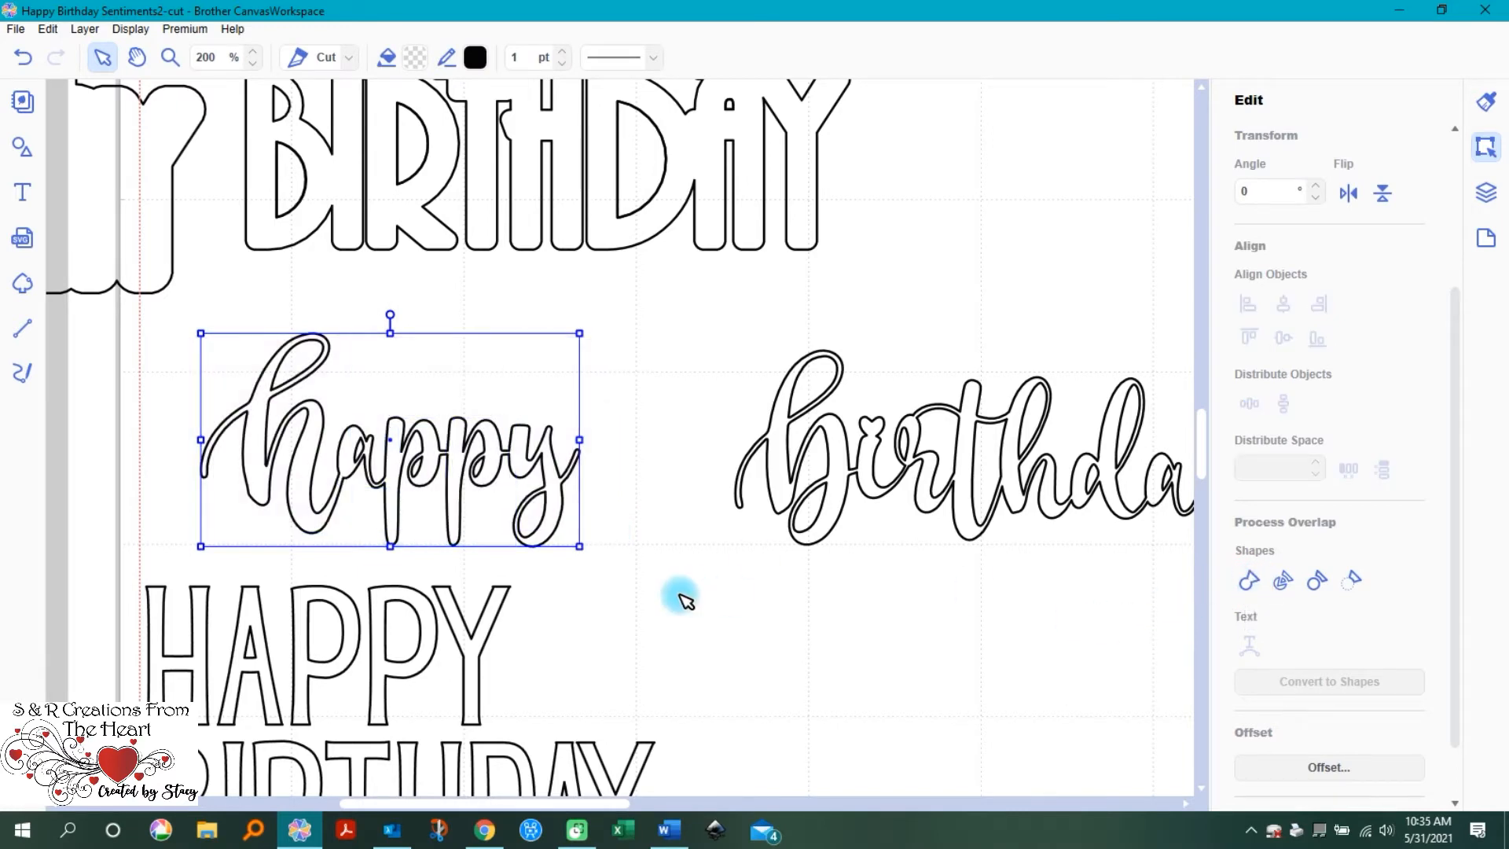
pyautogui.click(411, 441)
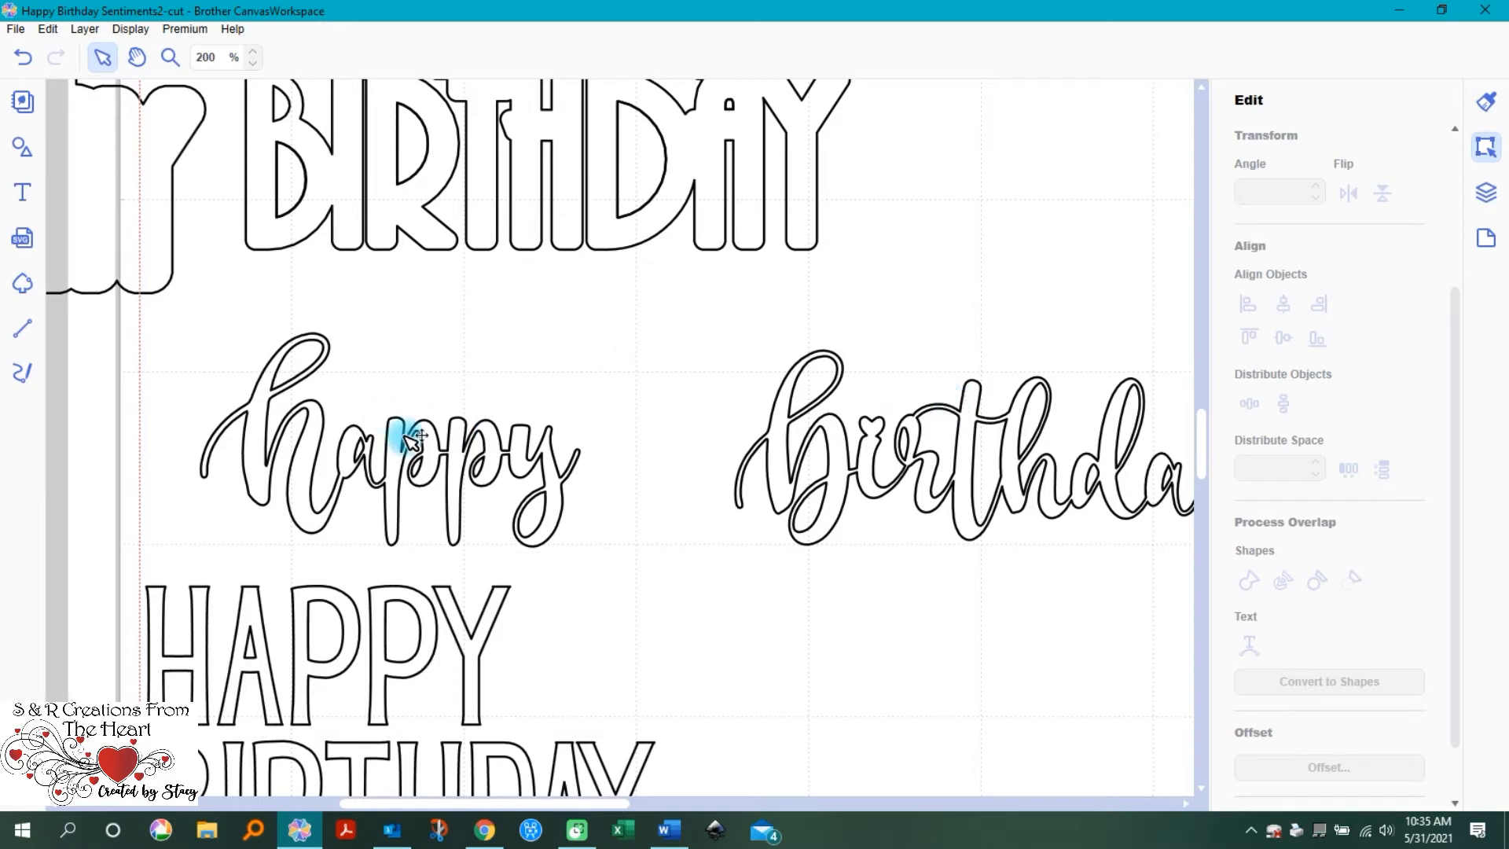
# Step: Stack the script happy above the script birthday so the y's tail overlaps the top of the d
pyautogui.moveTo(394, 432); pyautogui.dragTo(989, 318)
pyautogui.moveTo(965, 519); pyautogui.dragTo(790, 635)
pyautogui.moveTo(886, 327); pyautogui.dragTo(742, 440)
pyautogui.click(766, 444)
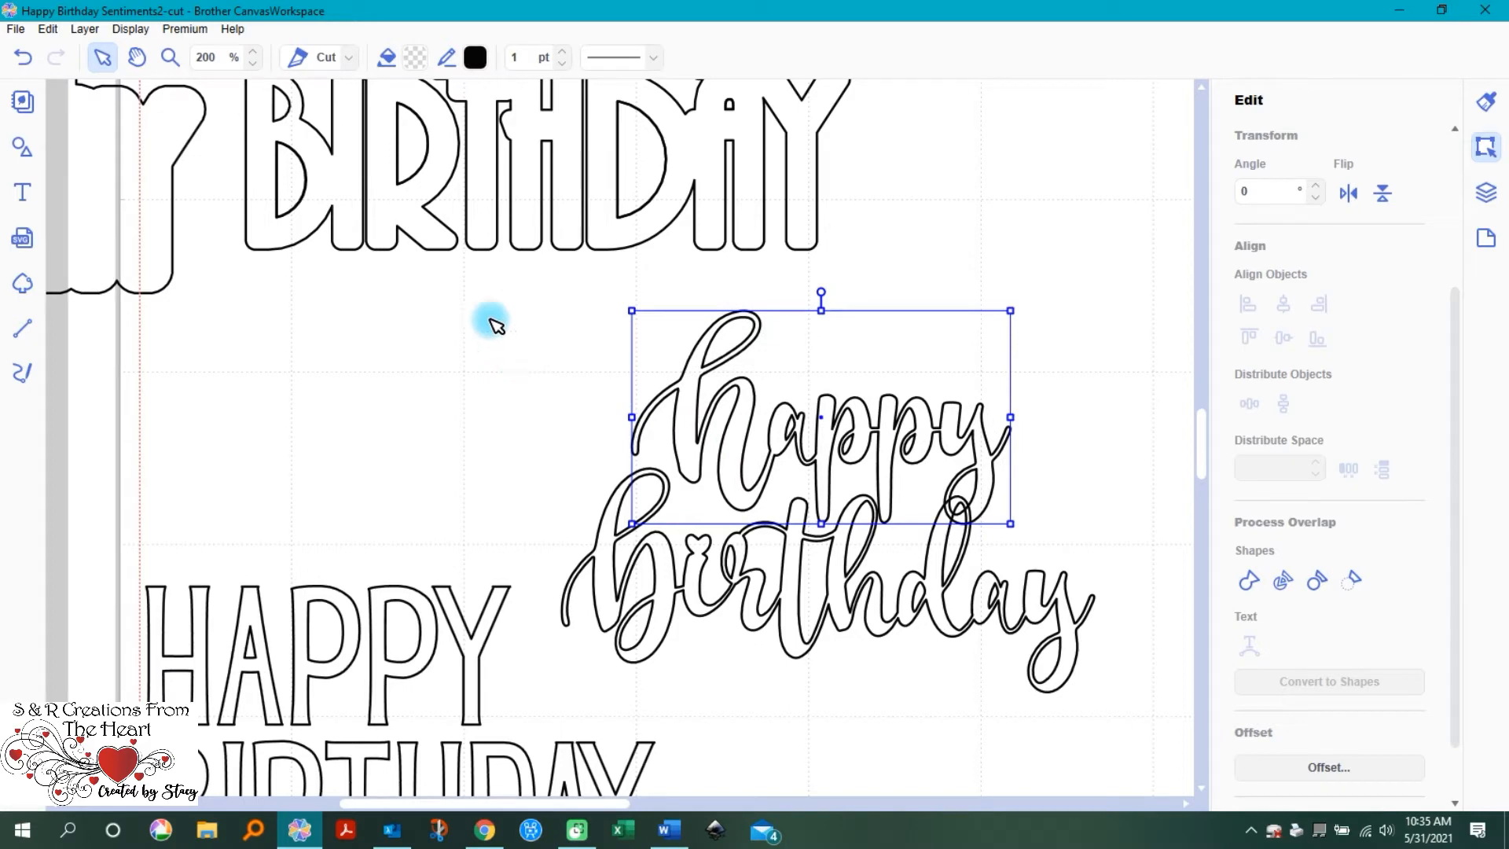
# Step: Align the script words happy and birthday to each other by their horizontal centers
pyautogui.moveTo(507, 313); pyautogui.dragTo(847, 643)
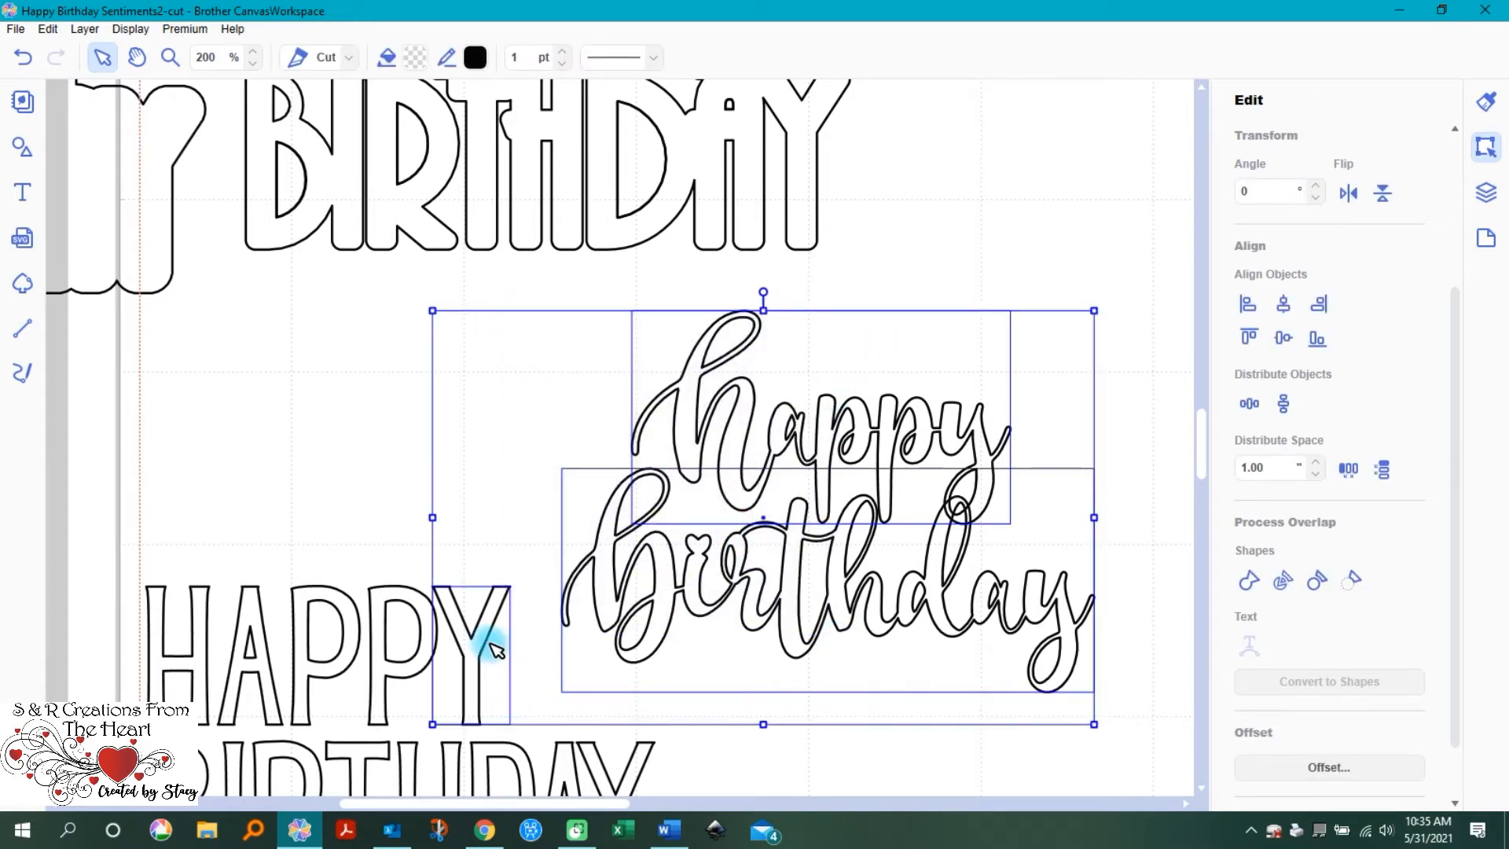
pyautogui.click(1037, 246)
pyautogui.moveTo(1038, 347); pyautogui.dragTo(975, 549)
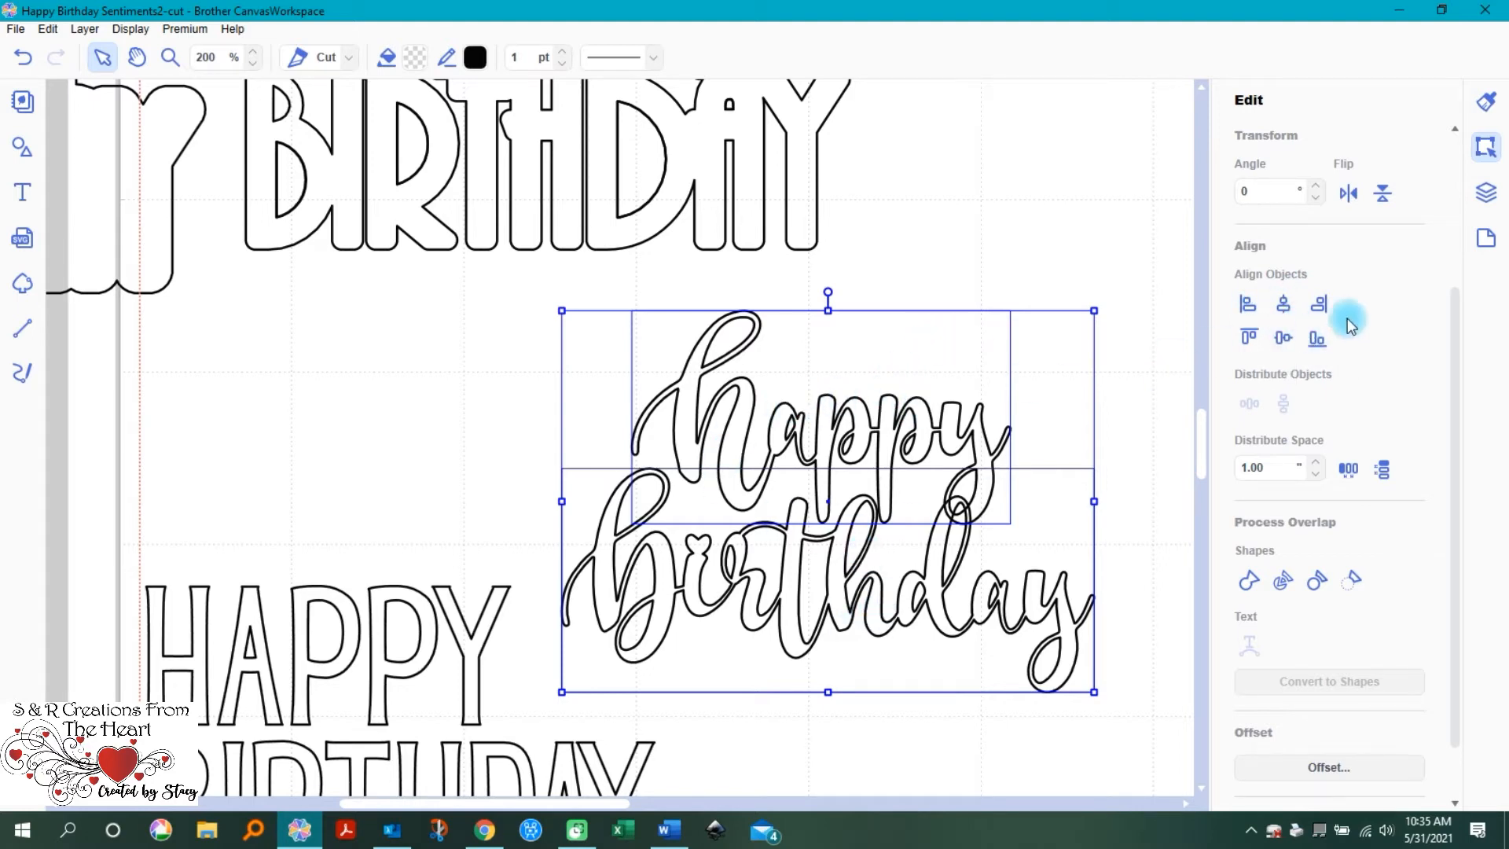
pyautogui.click(1282, 309)
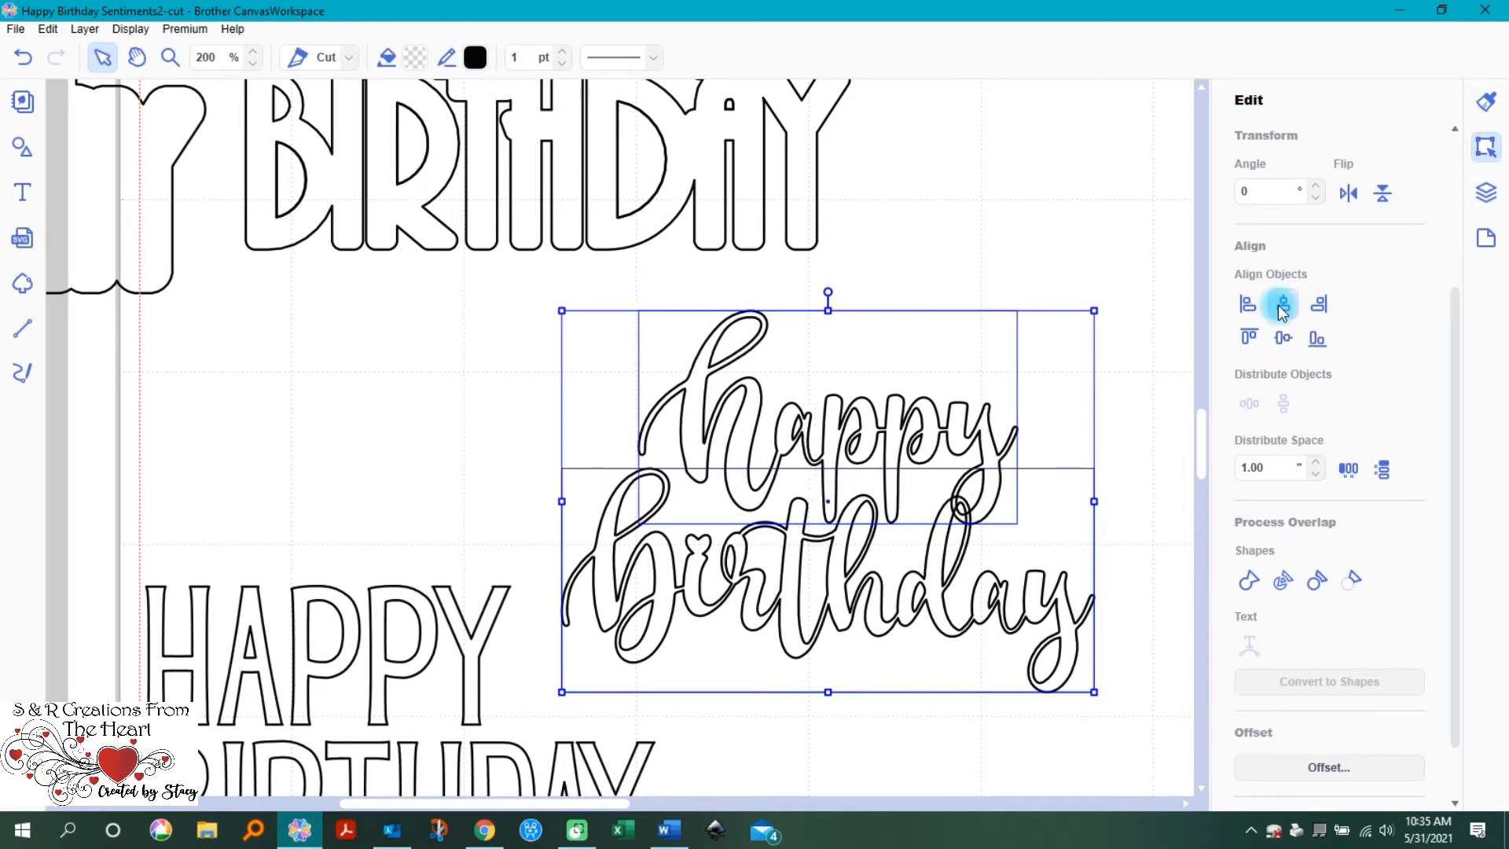
pyautogui.click(893, 261)
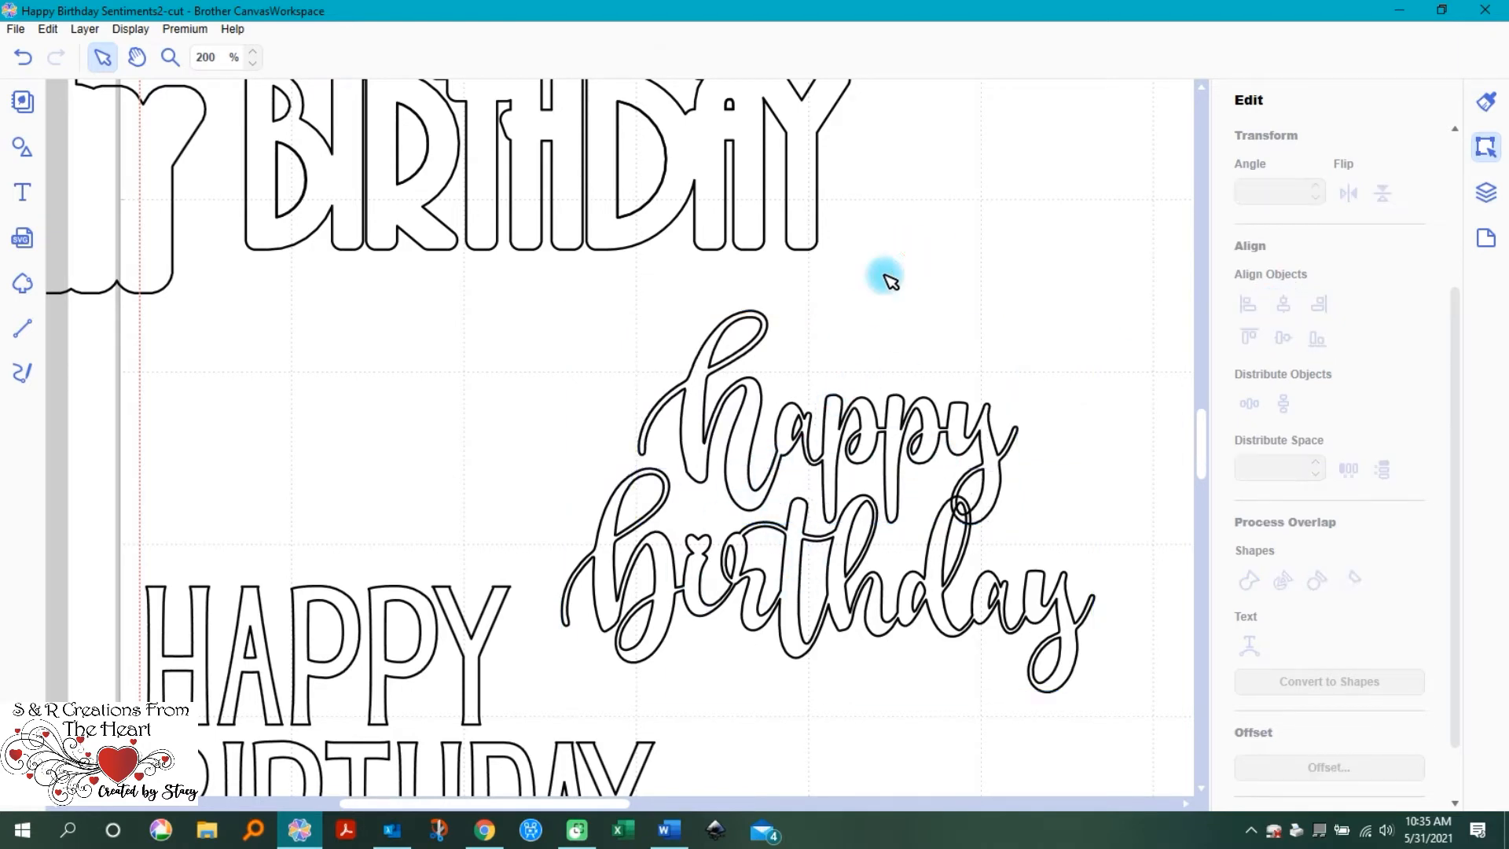
# Step: Nudge the script happy down so its p descenders and y tail overlap further into birthday
pyautogui.click(879, 436)
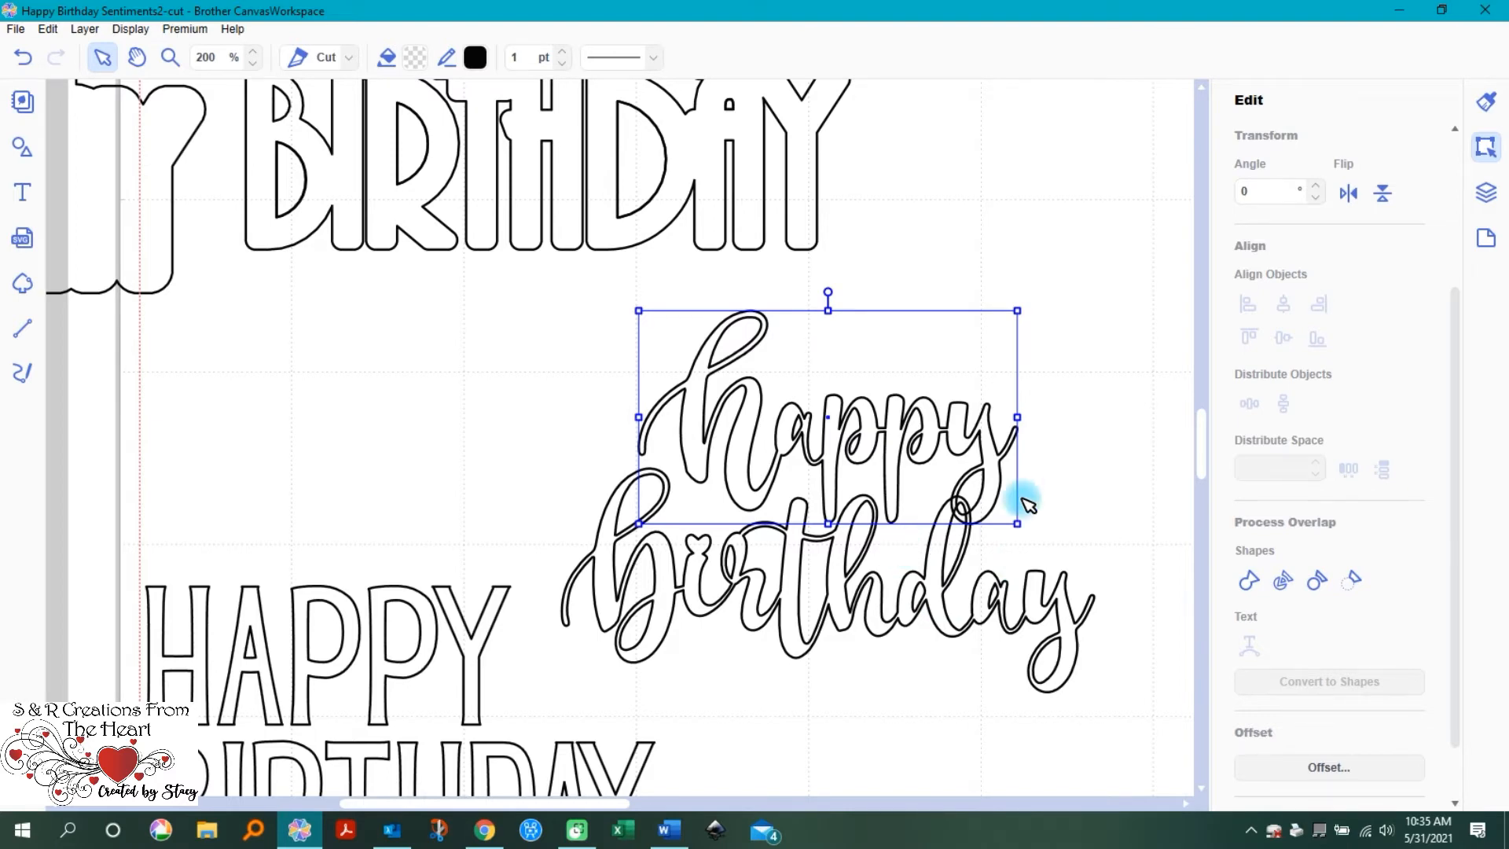
pyautogui.click(917, 449)
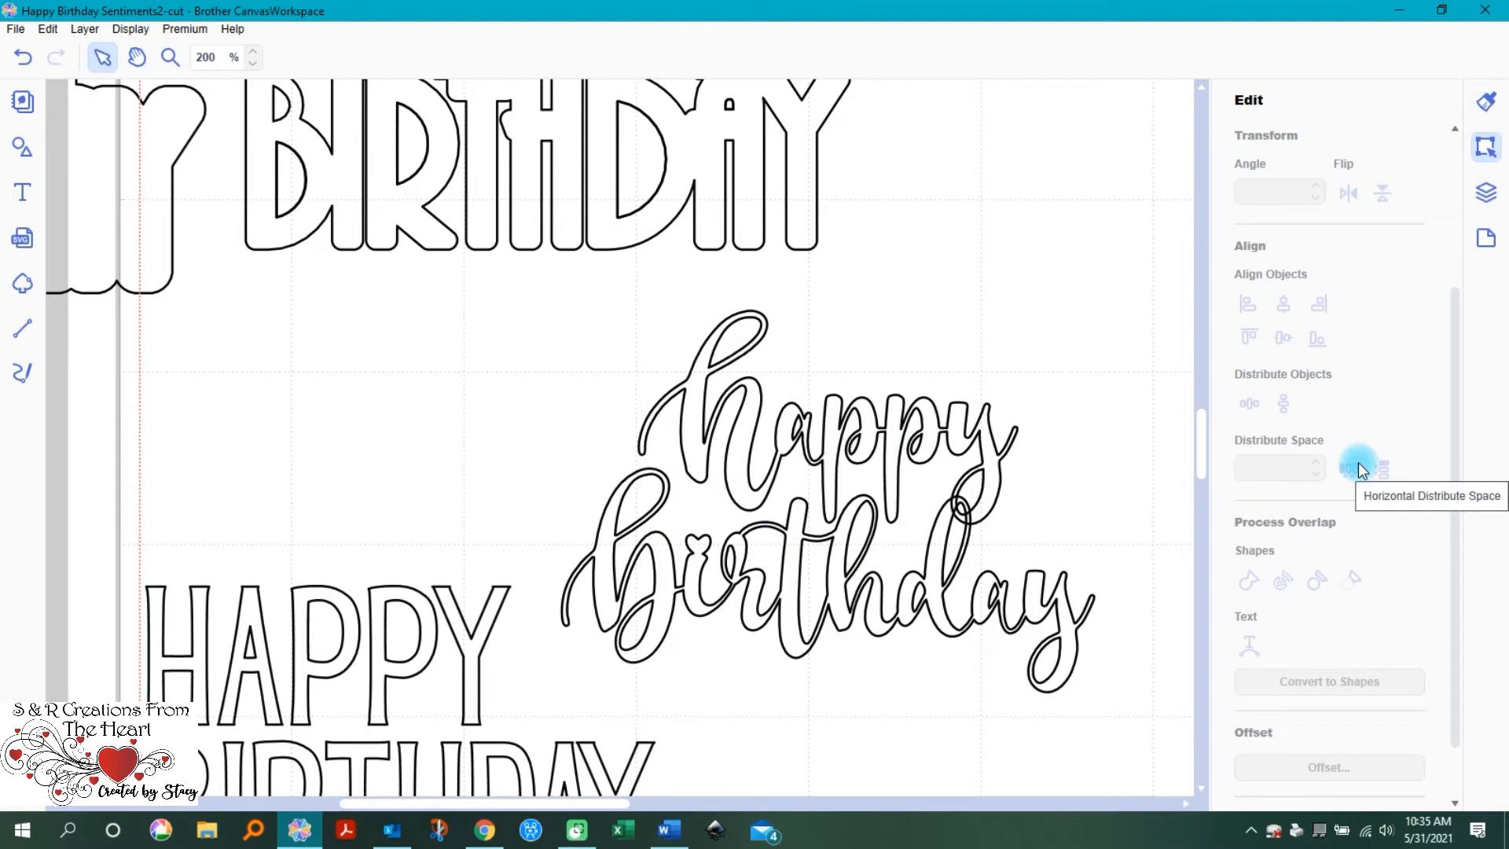
pyautogui.click(876, 431)
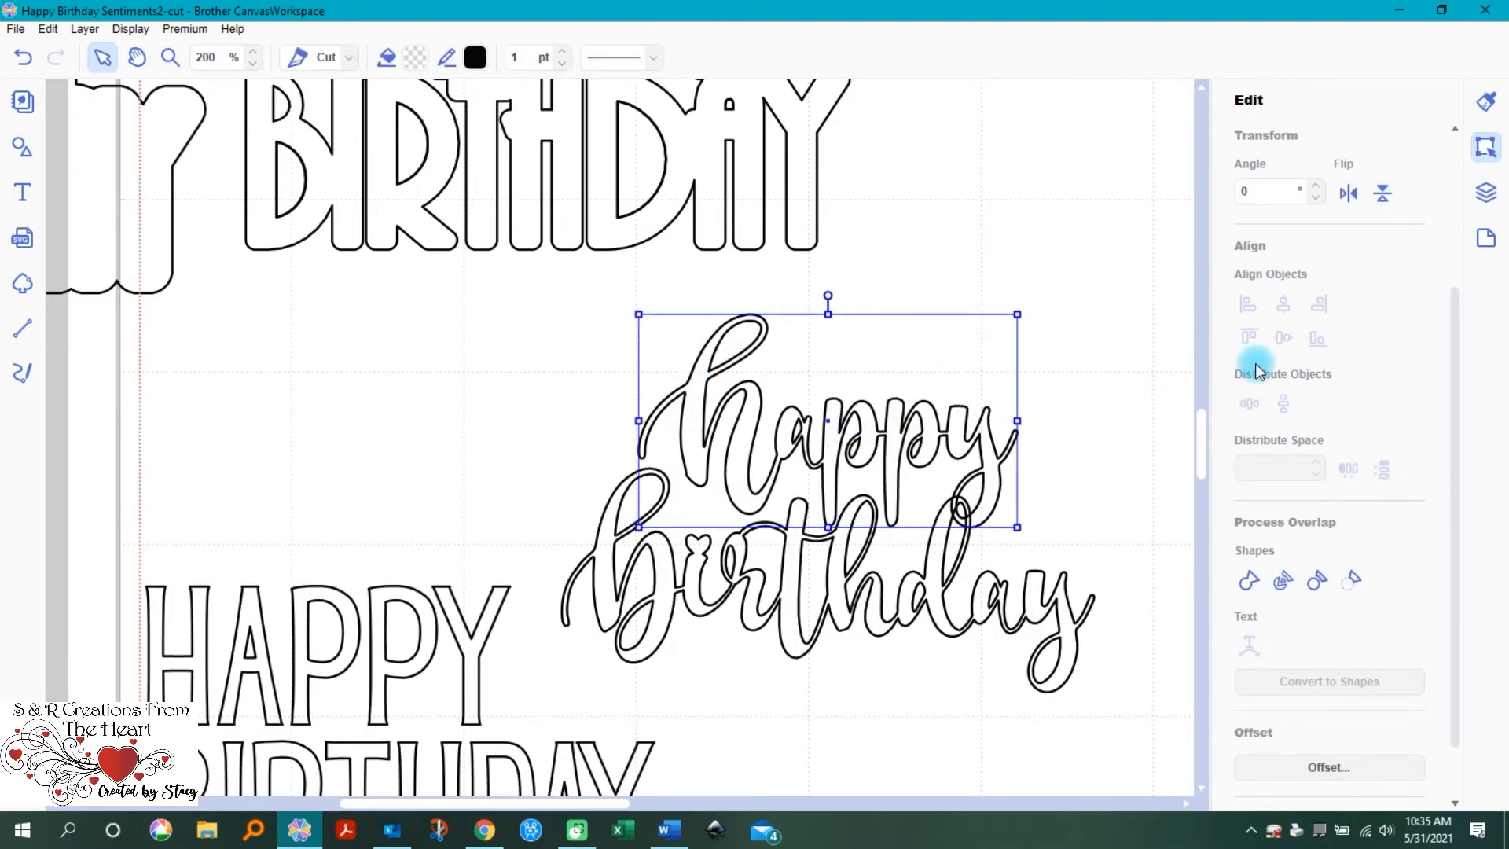
pyautogui.press('Down')
pyautogui.press('Down')
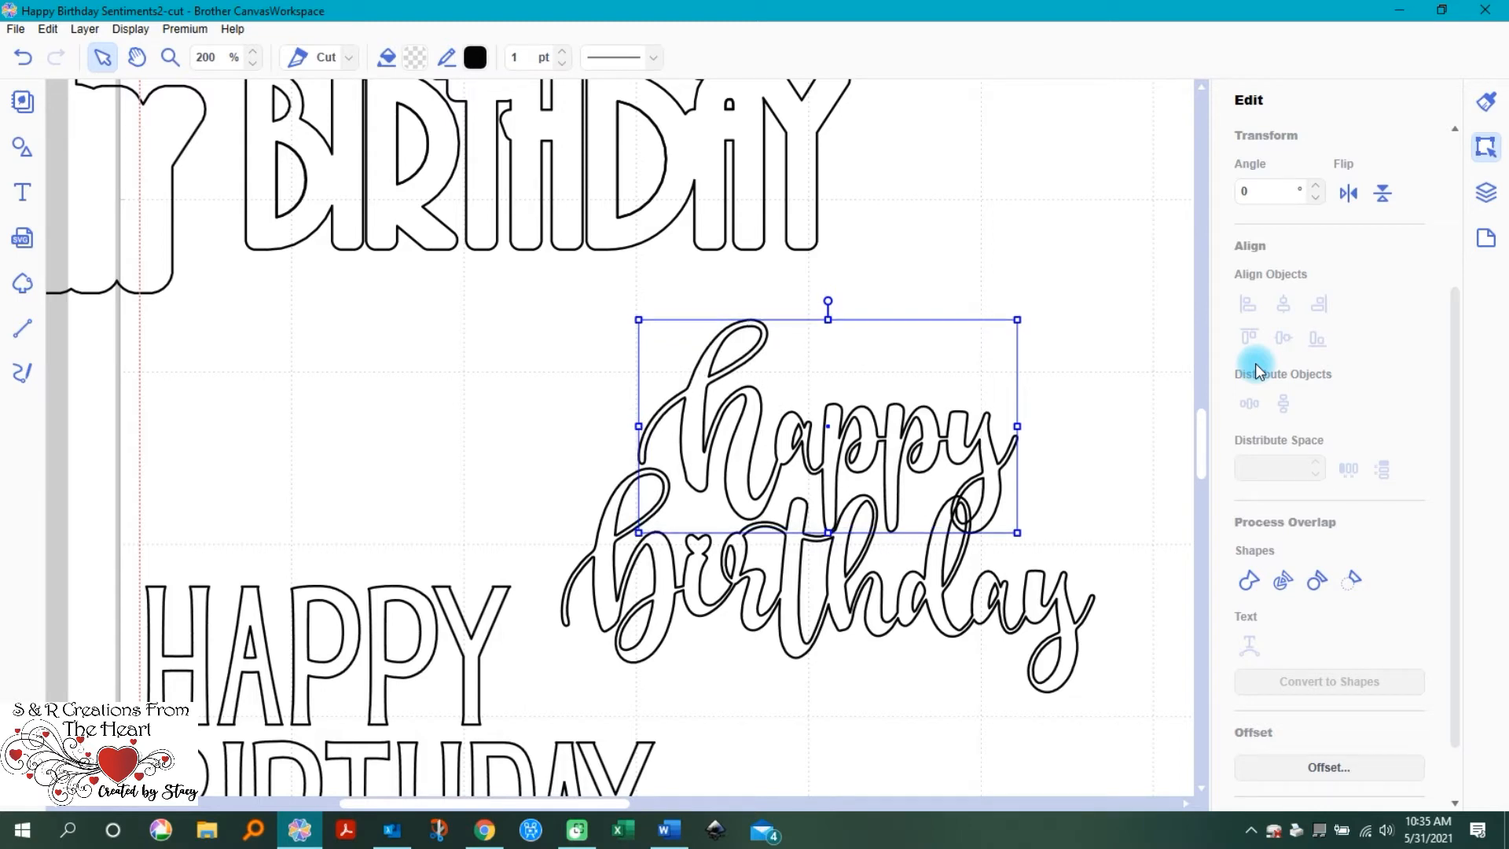
pyautogui.press('Down')
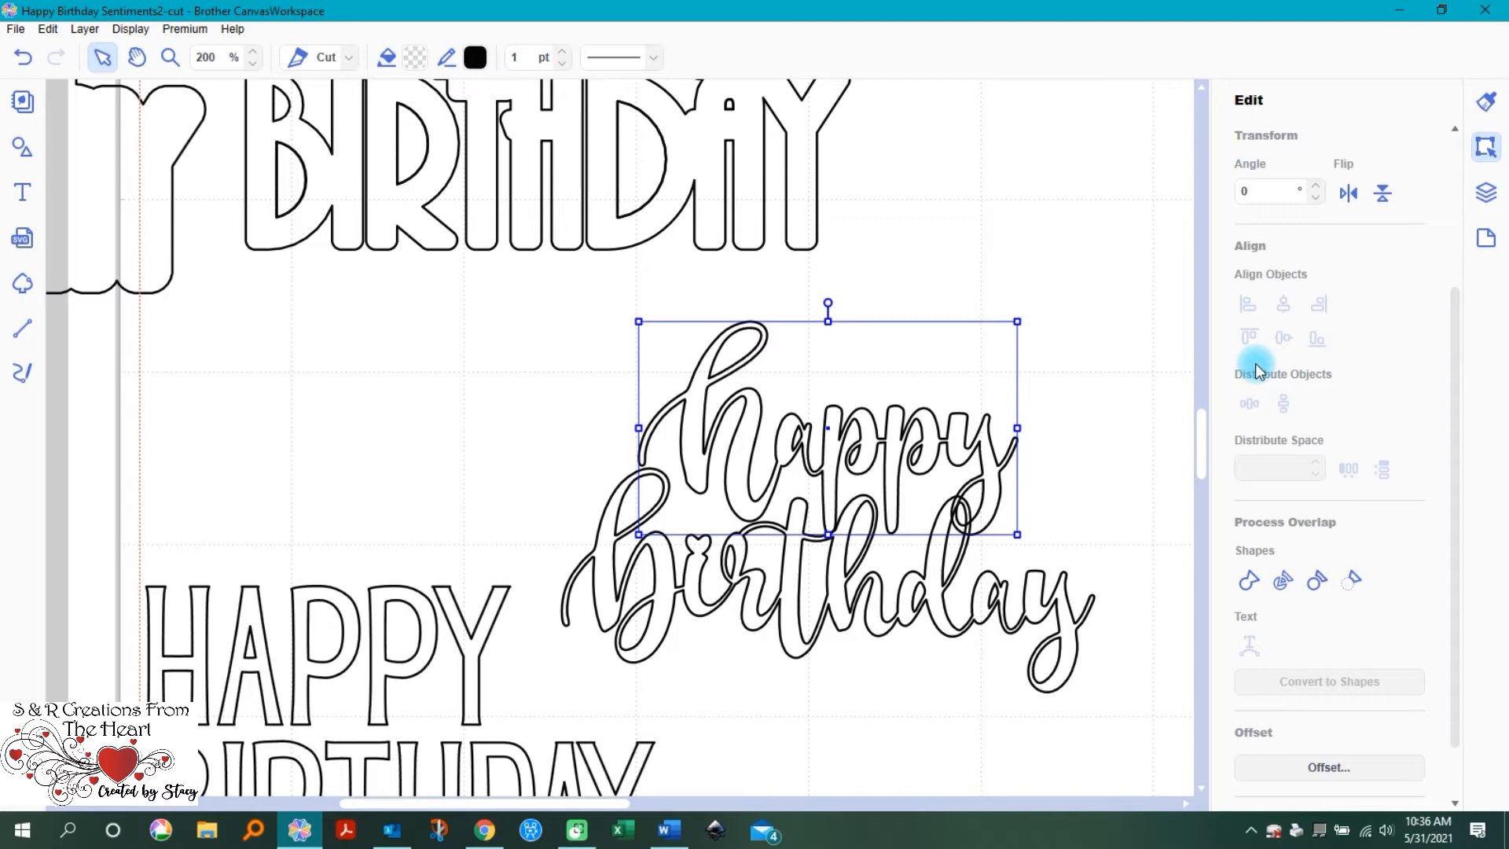
# Step: Try nudging the script happy sideways, ending further left over birthday, to find a better overlap of the descenders
pyautogui.press('Right')
pyautogui.press('Right')
pyautogui.press('Right')
pyautogui.press('Left')
pyautogui.press('Left')
pyautogui.press('Left')
pyautogui.press('Left')
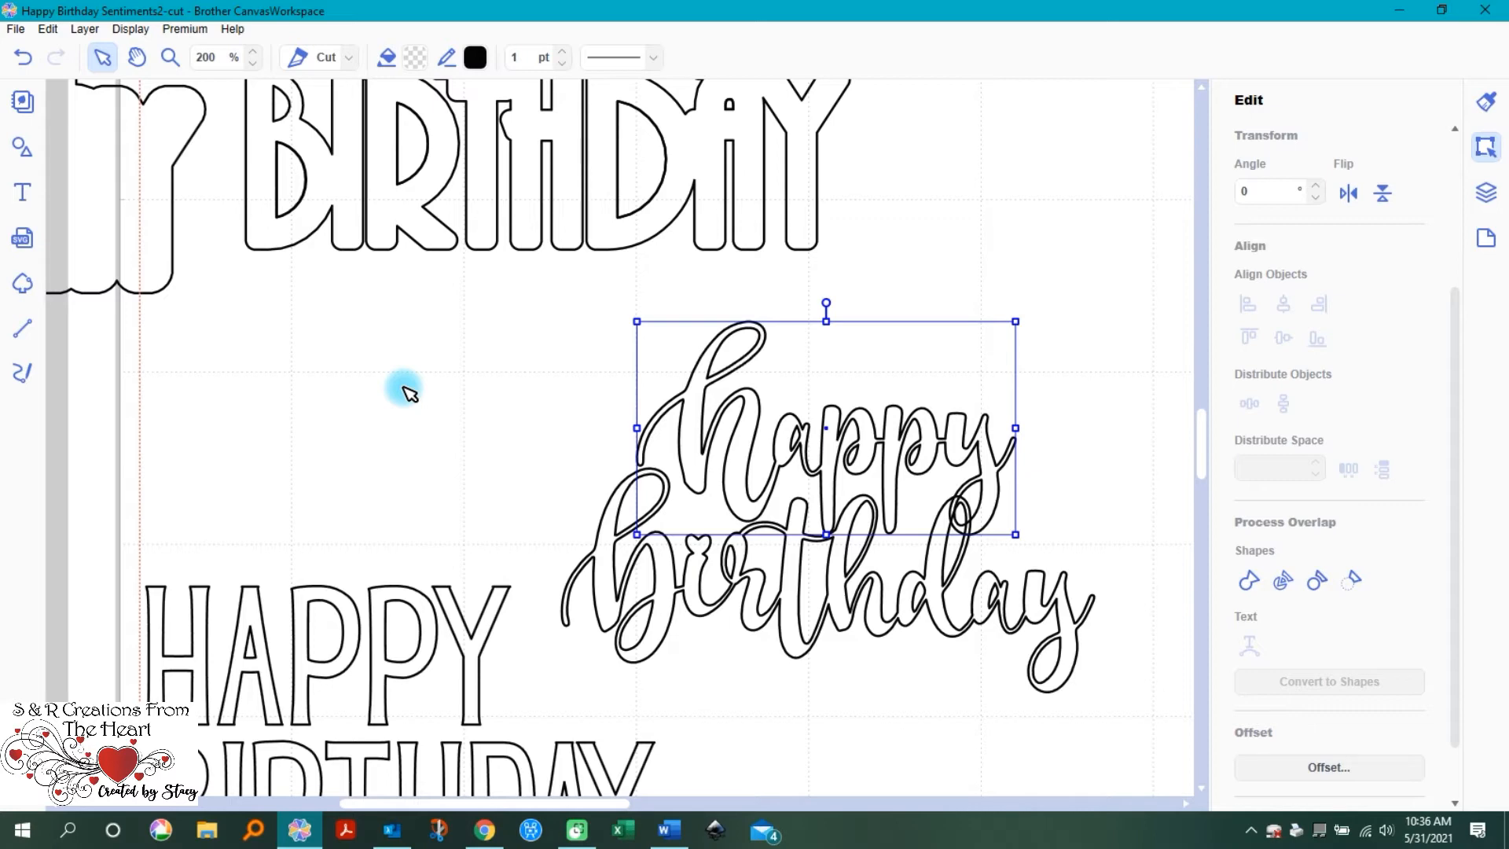
pyautogui.press('Left')
pyautogui.press('Left')
pyautogui.press('Left')
pyautogui.press('Left')
pyautogui.press('Left')
pyautogui.press('Left')
pyautogui.press('Left')
pyautogui.press('Left')
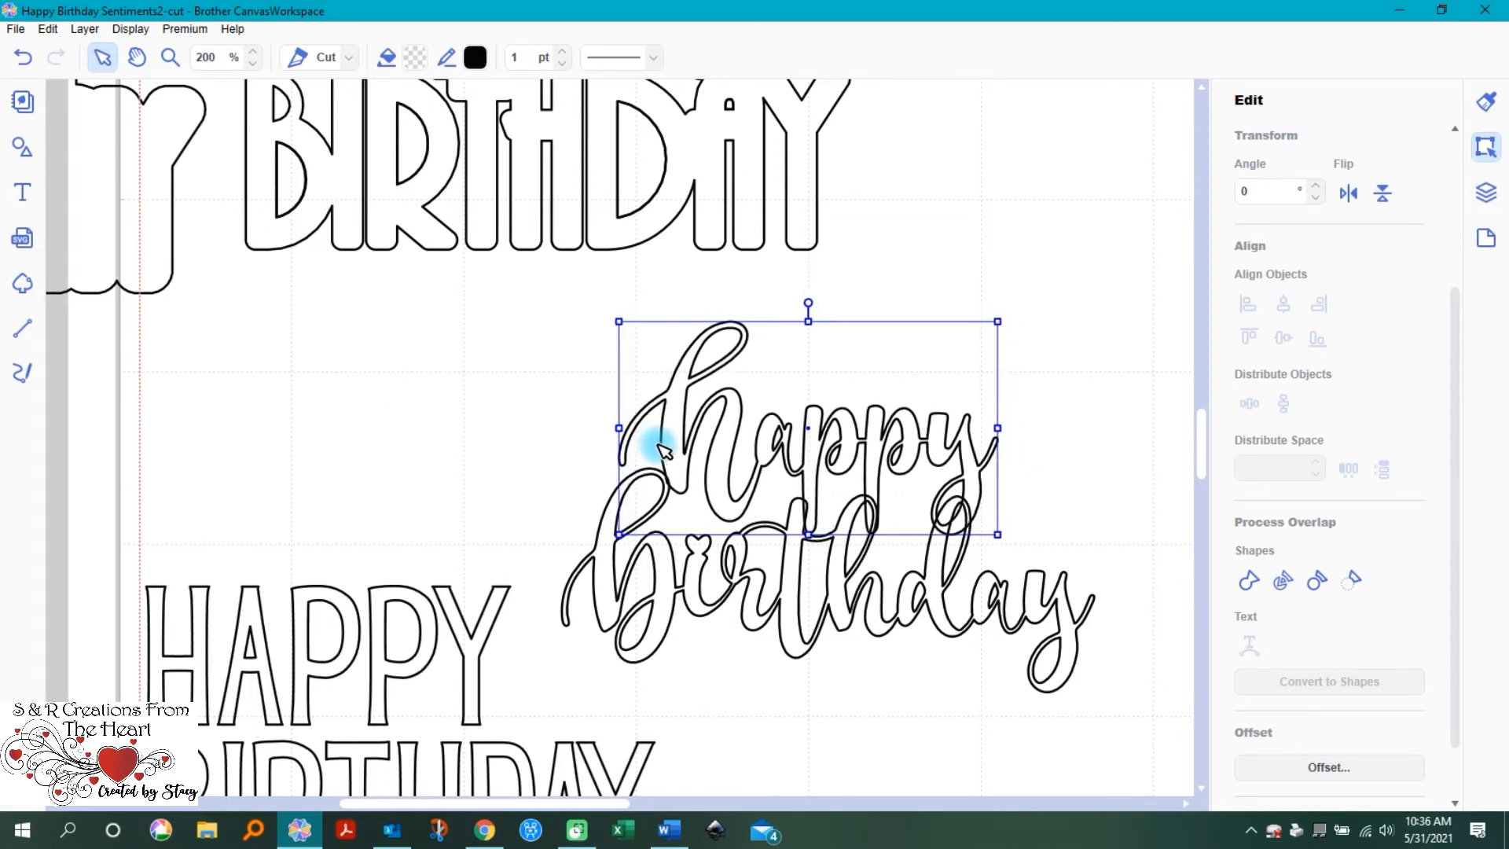
# Step: Align the script words happy and birthday by their left edges and clear the selection
pyautogui.click(576, 387)
pyautogui.moveTo(577, 338); pyautogui.dragTo(829, 562)
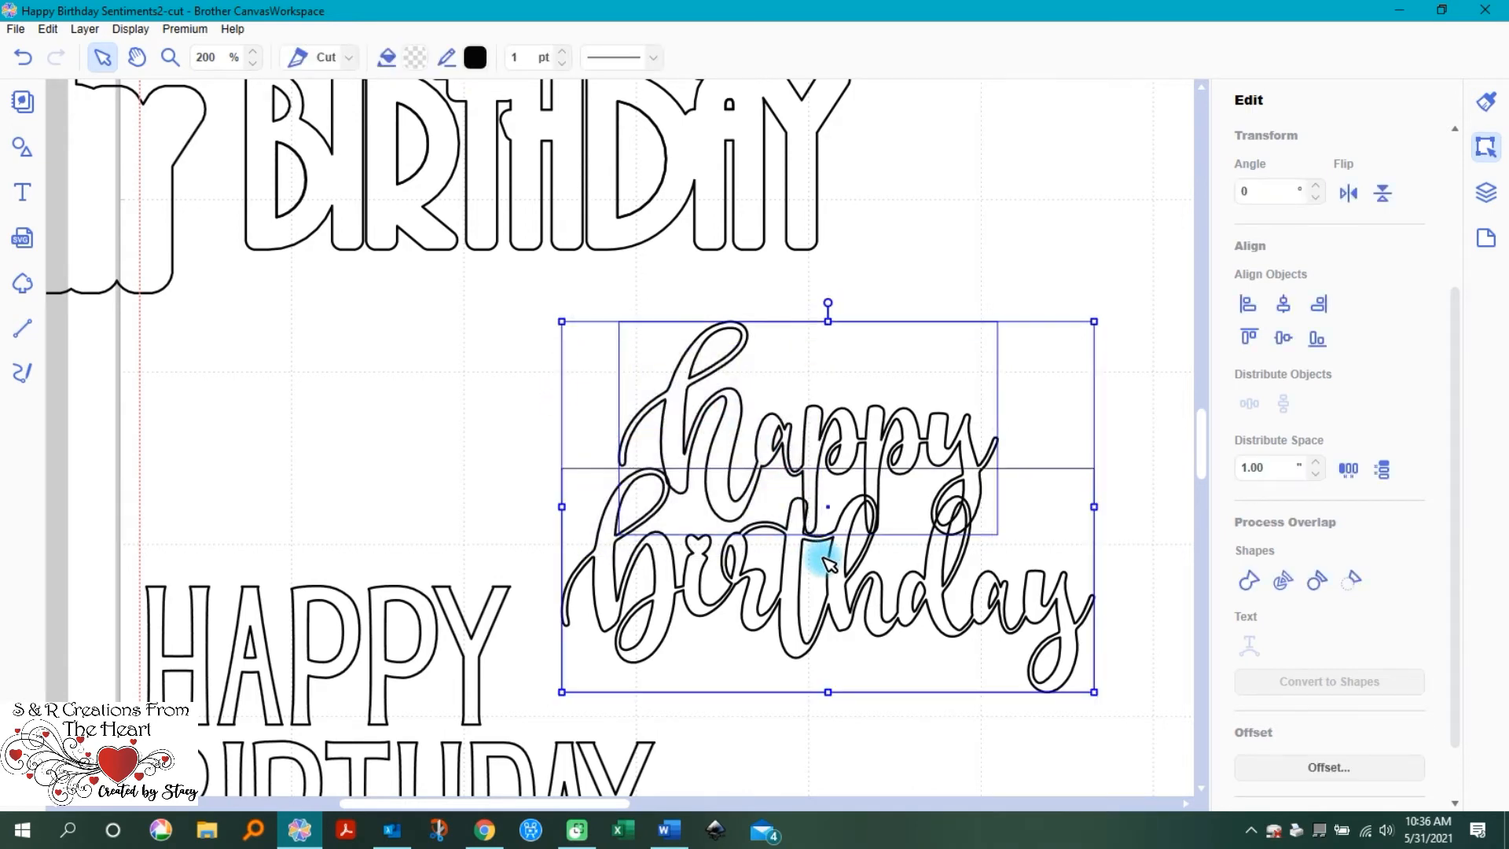
pyautogui.click(1249, 305)
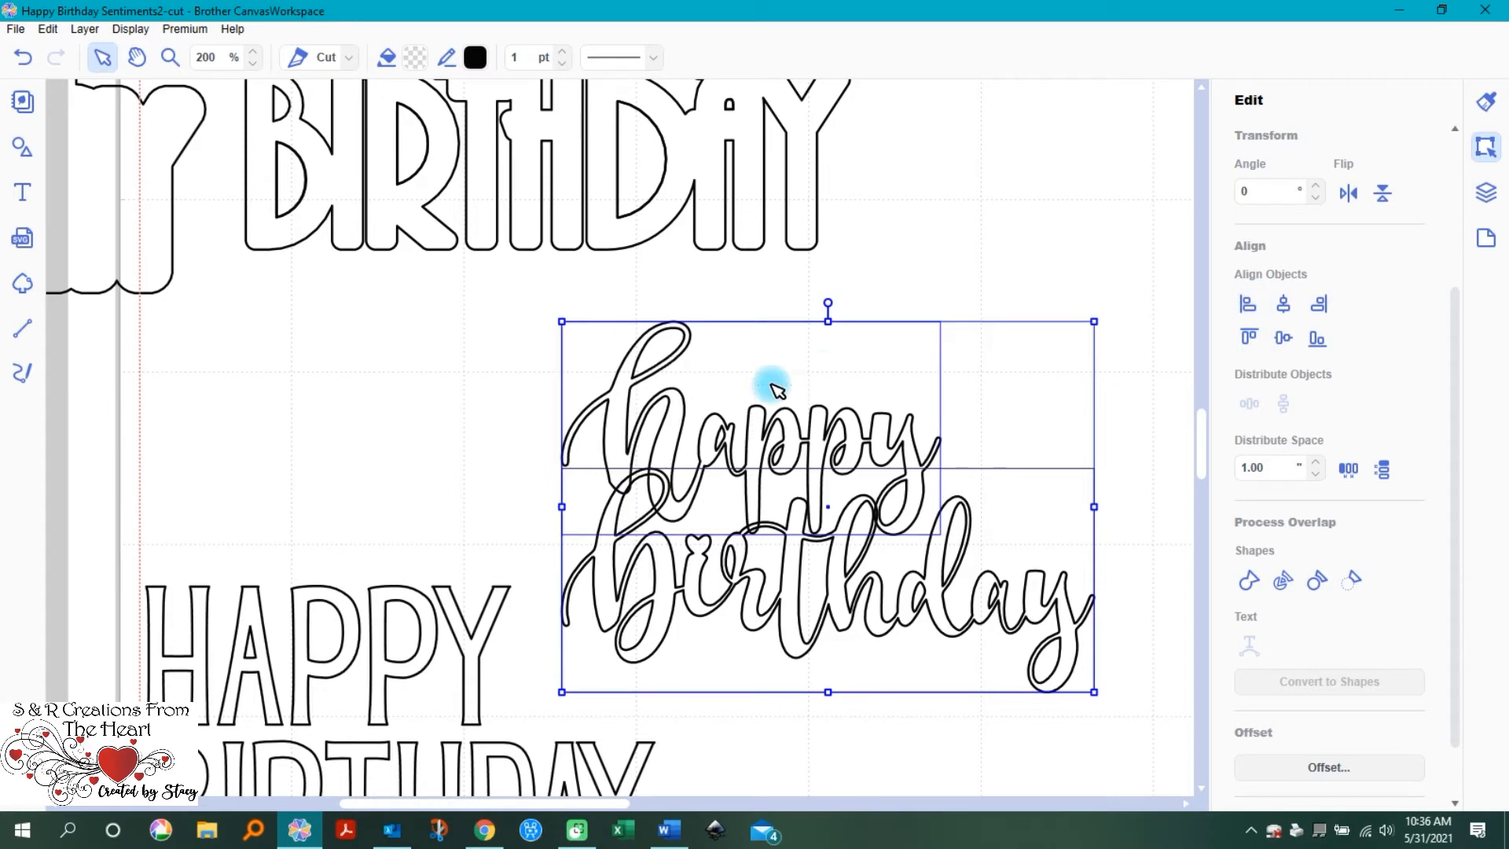
pyautogui.click(458, 415)
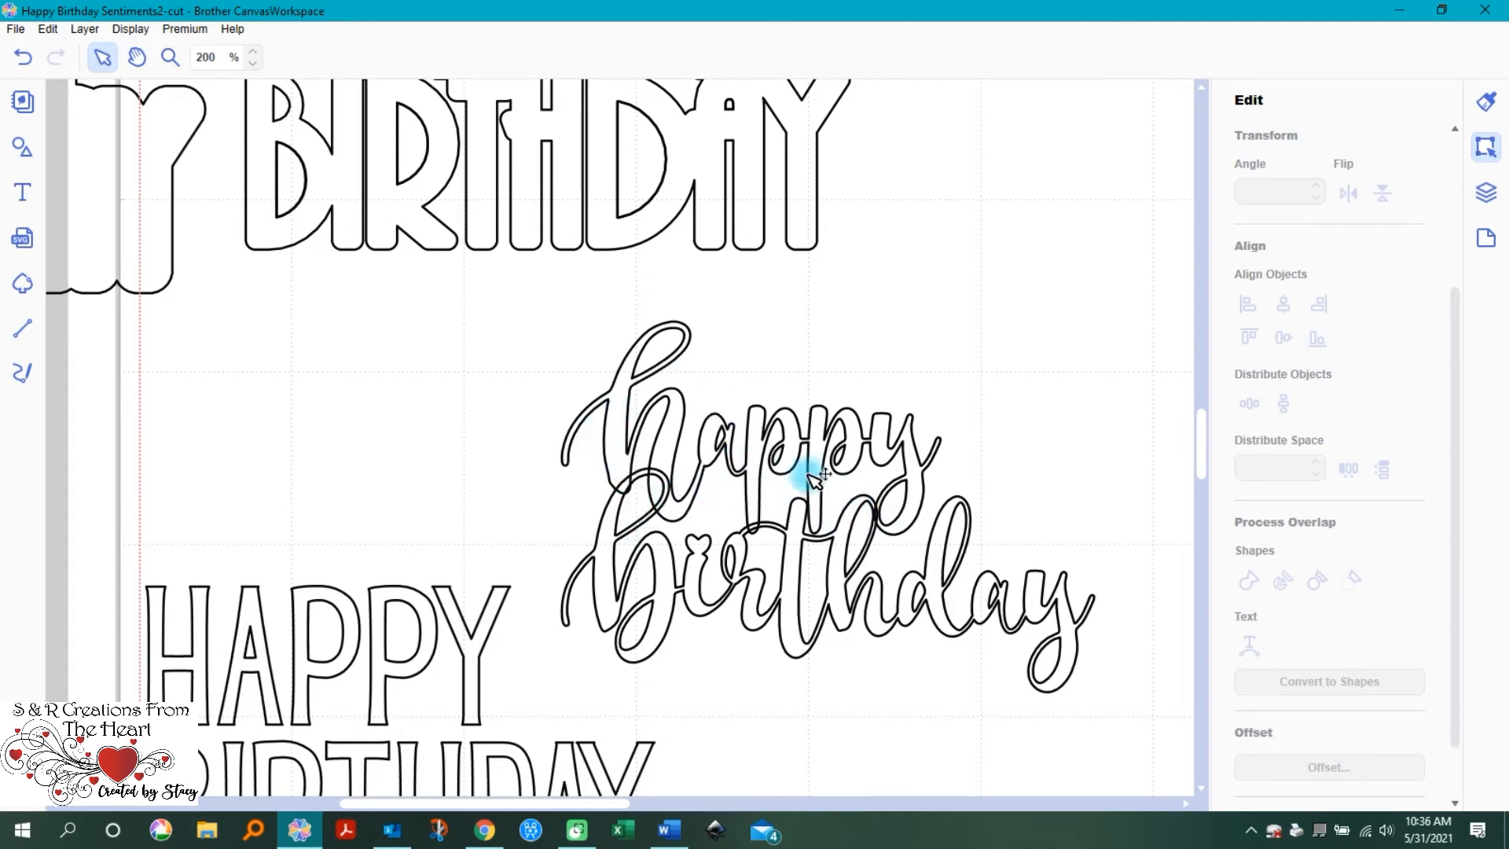
# Step: Nudge the script happy slightly up and right so its descenders overlap the t, h and d of birthday
pyautogui.click(773, 423)
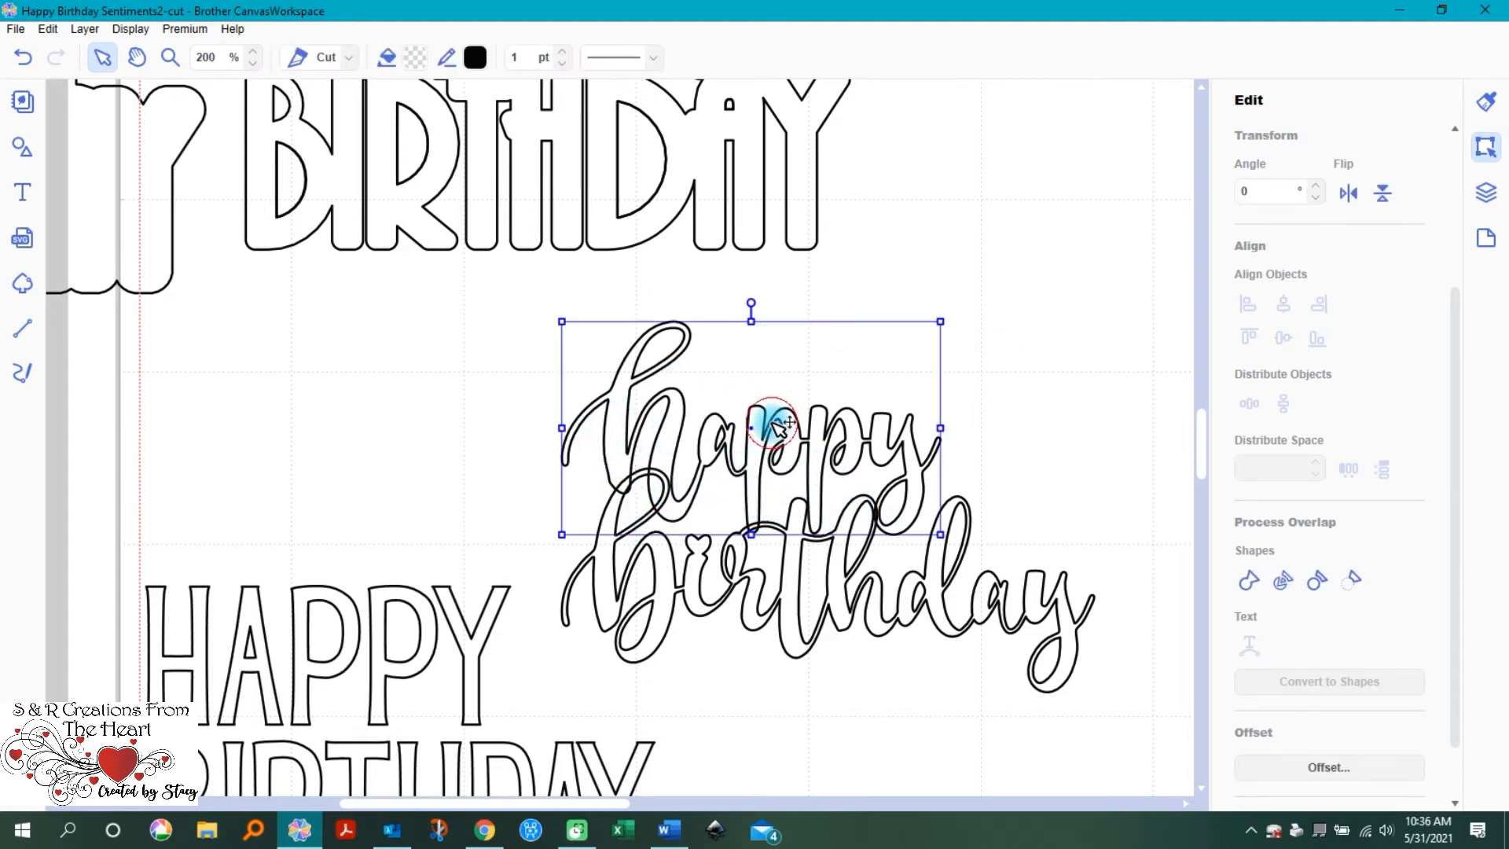
pyautogui.click(1275, 342)
pyautogui.click(1275, 339)
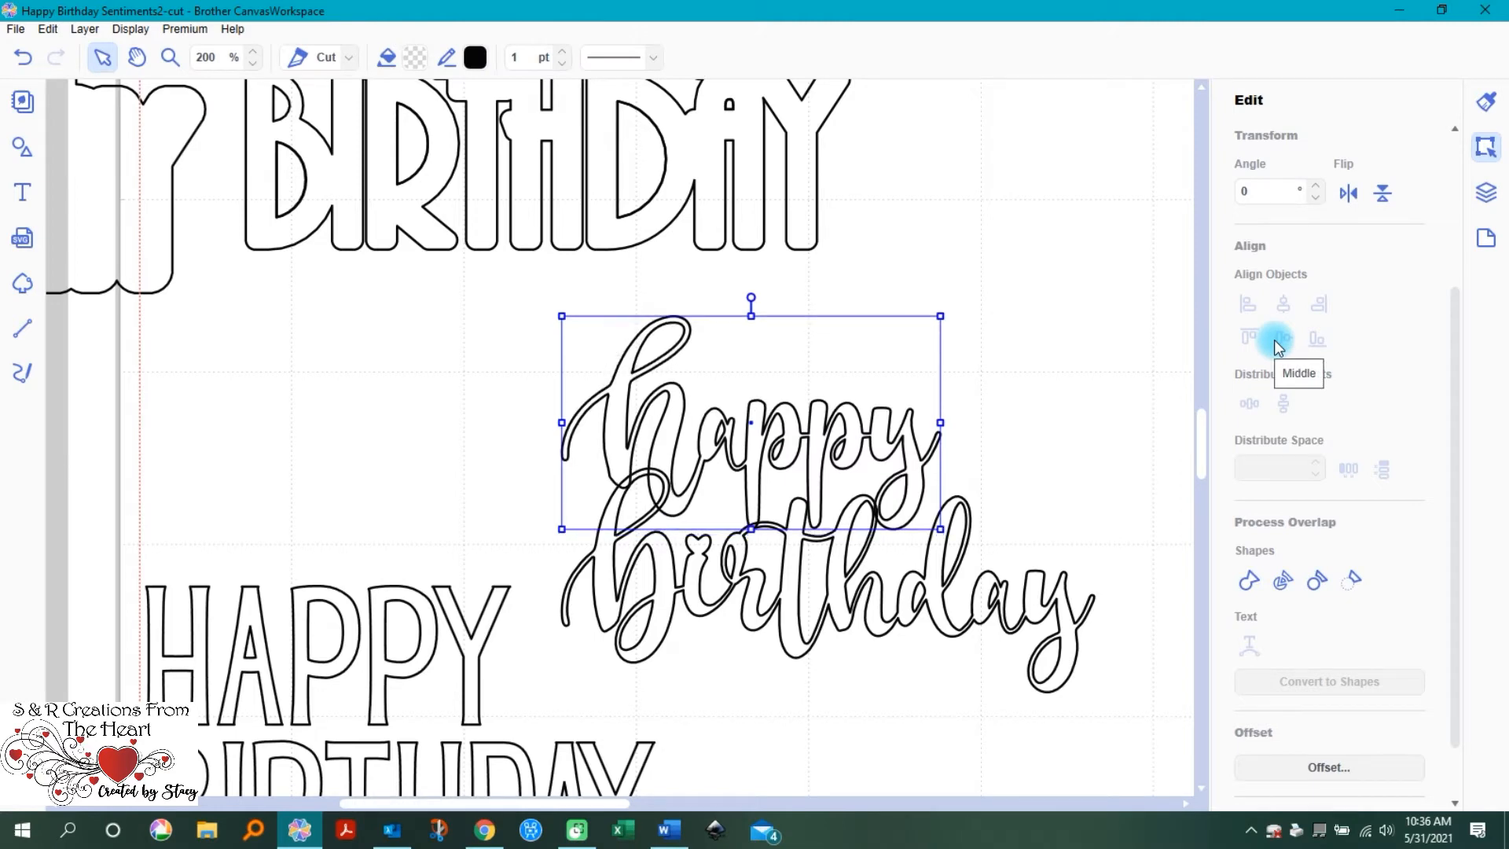
pyautogui.click(1275, 340)
pyautogui.press('Right')
pyautogui.press('Right')
pyautogui.press('Right')
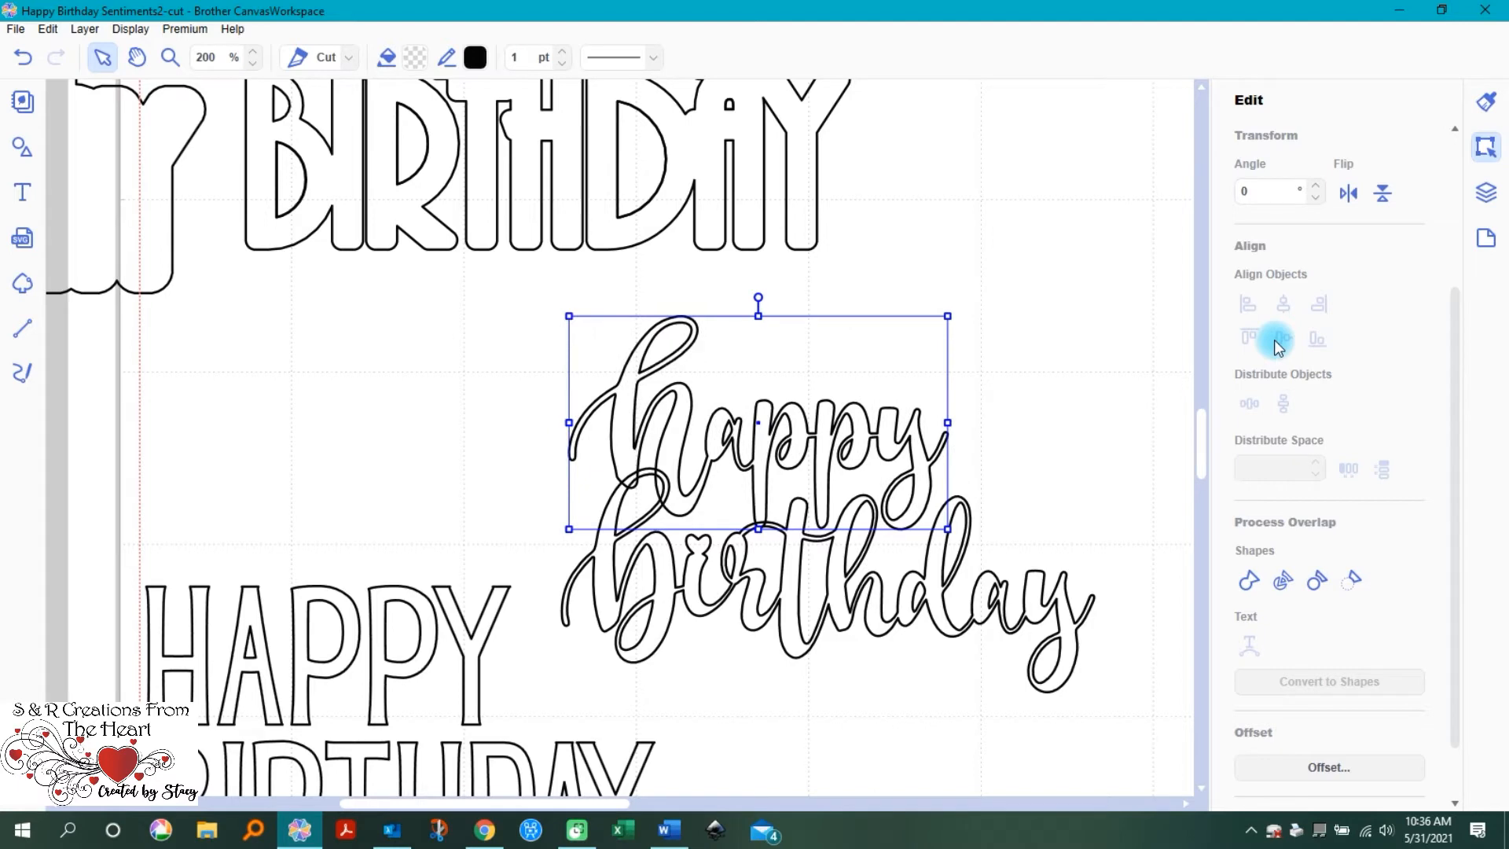
pyautogui.press('Right')
pyautogui.press('Right')
pyautogui.press('Right')
pyautogui.press('Right')
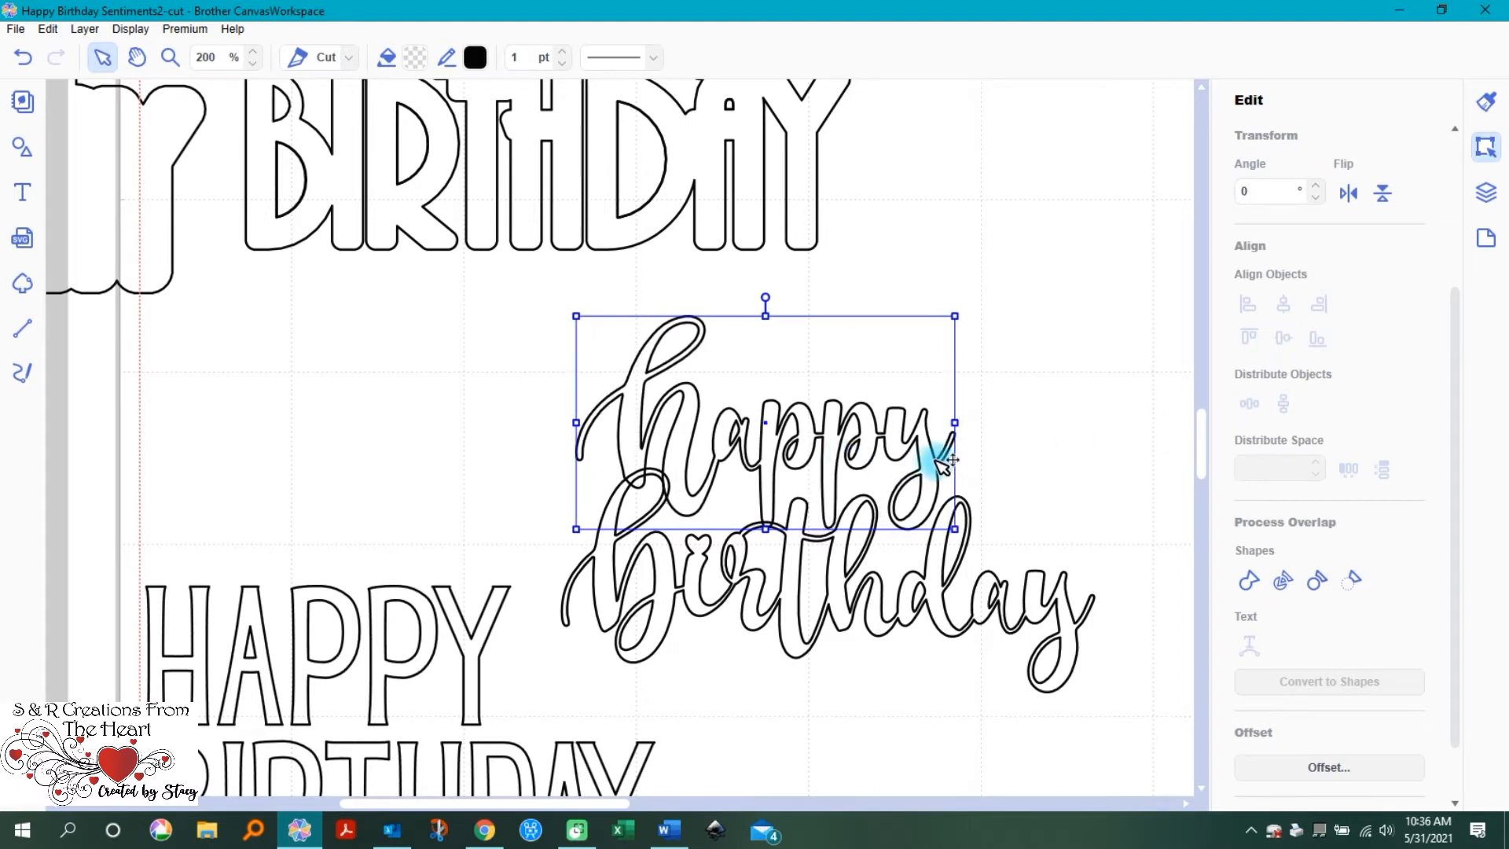
pyautogui.press('Right')
pyautogui.press('Right')
pyautogui.press('Right')
pyautogui.press('Right')
pyautogui.press('Right')
pyautogui.press('Right')
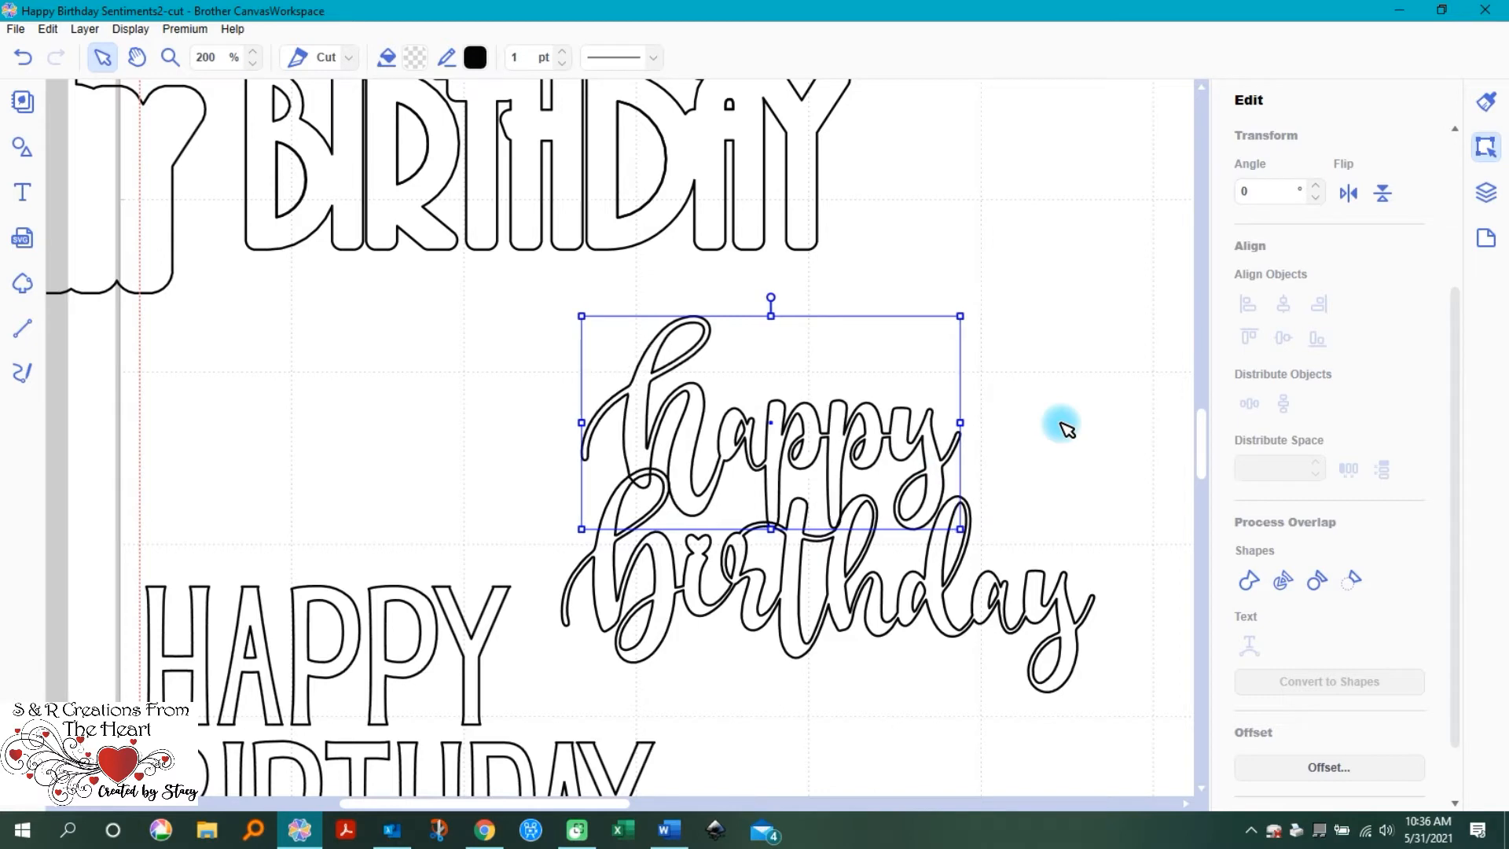
pyautogui.press('Right')
pyautogui.press('Right')
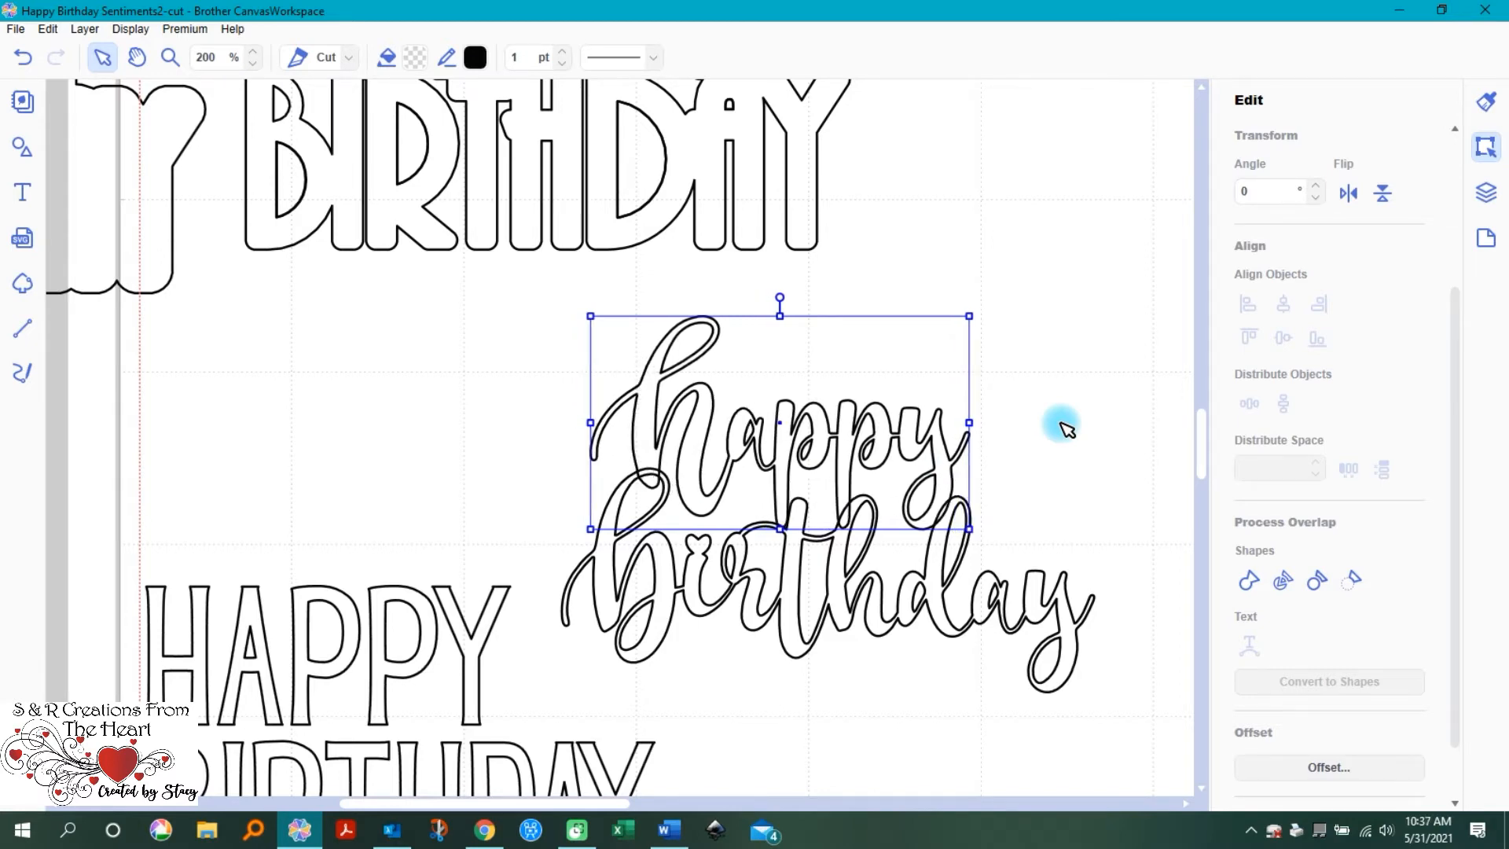
pyautogui.press('Right')
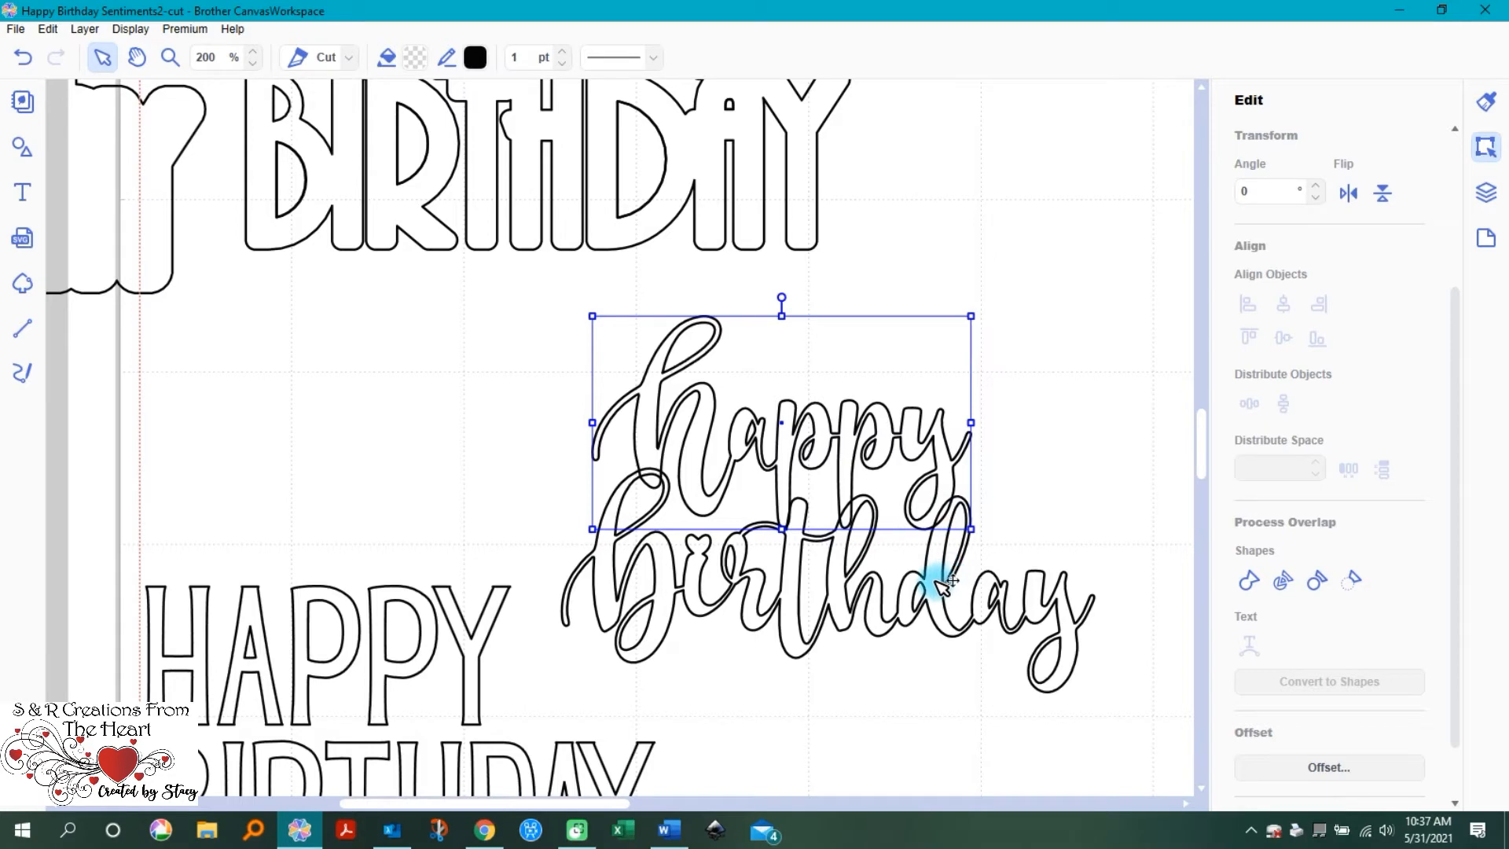
# Step: Weld the stacked script words happy and birthday into one shape
pyautogui.click(1059, 357)
pyautogui.moveTo(548, 304); pyautogui.dragTo(812, 620)
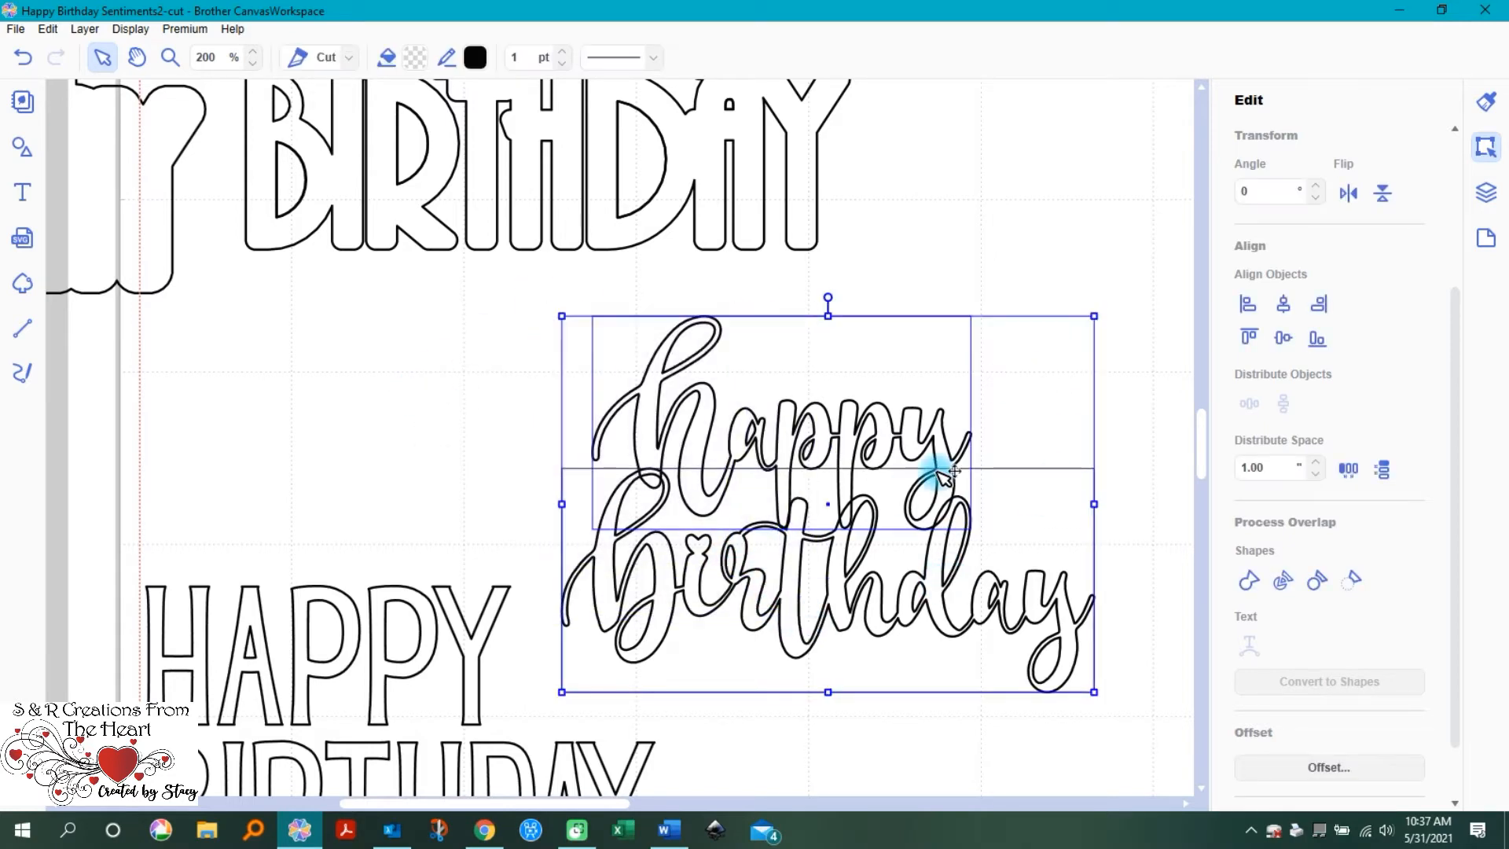
pyautogui.click(1248, 583)
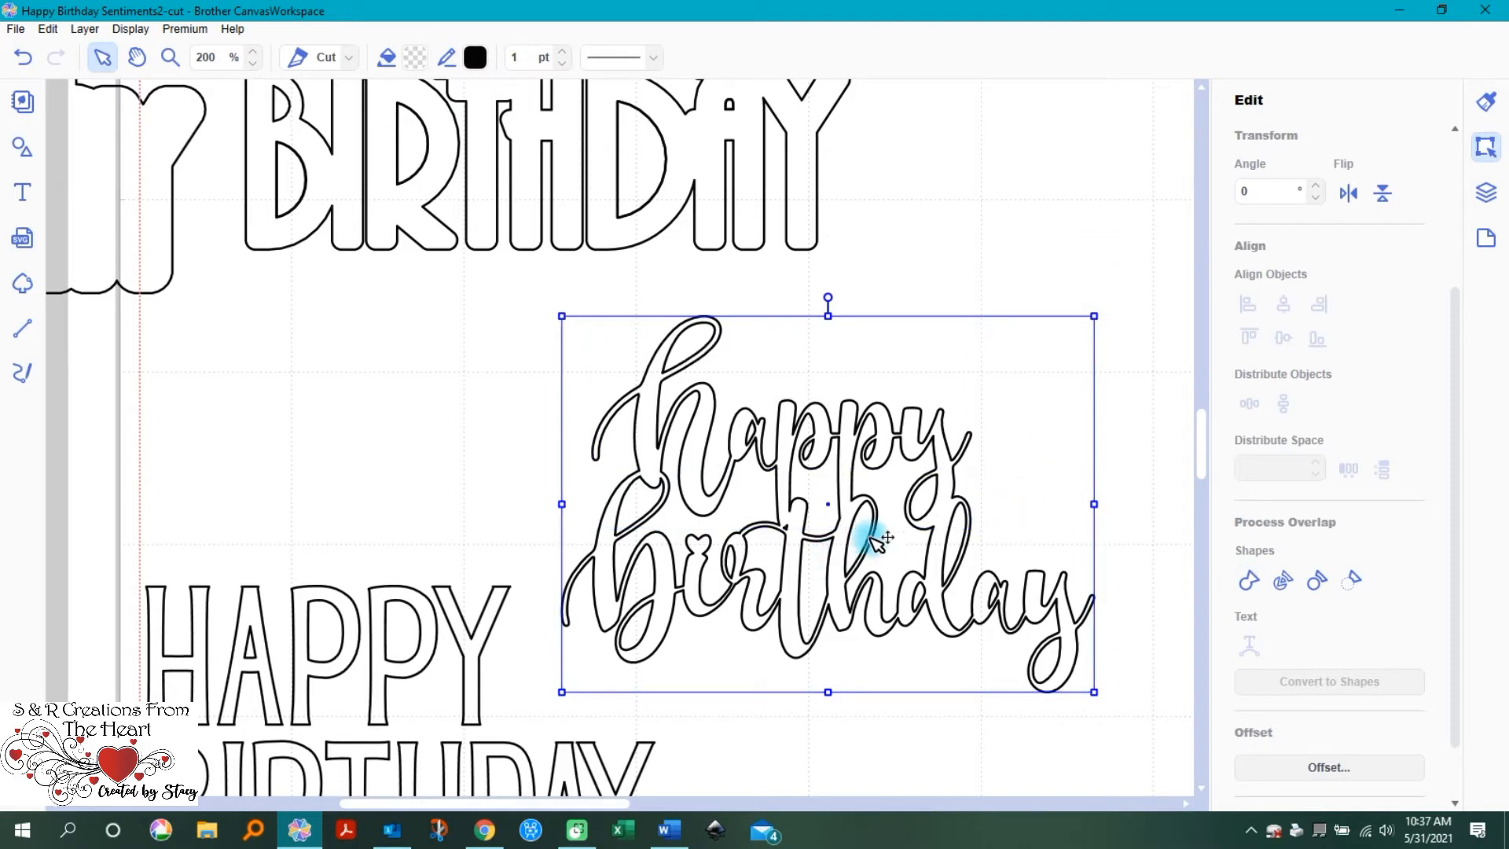
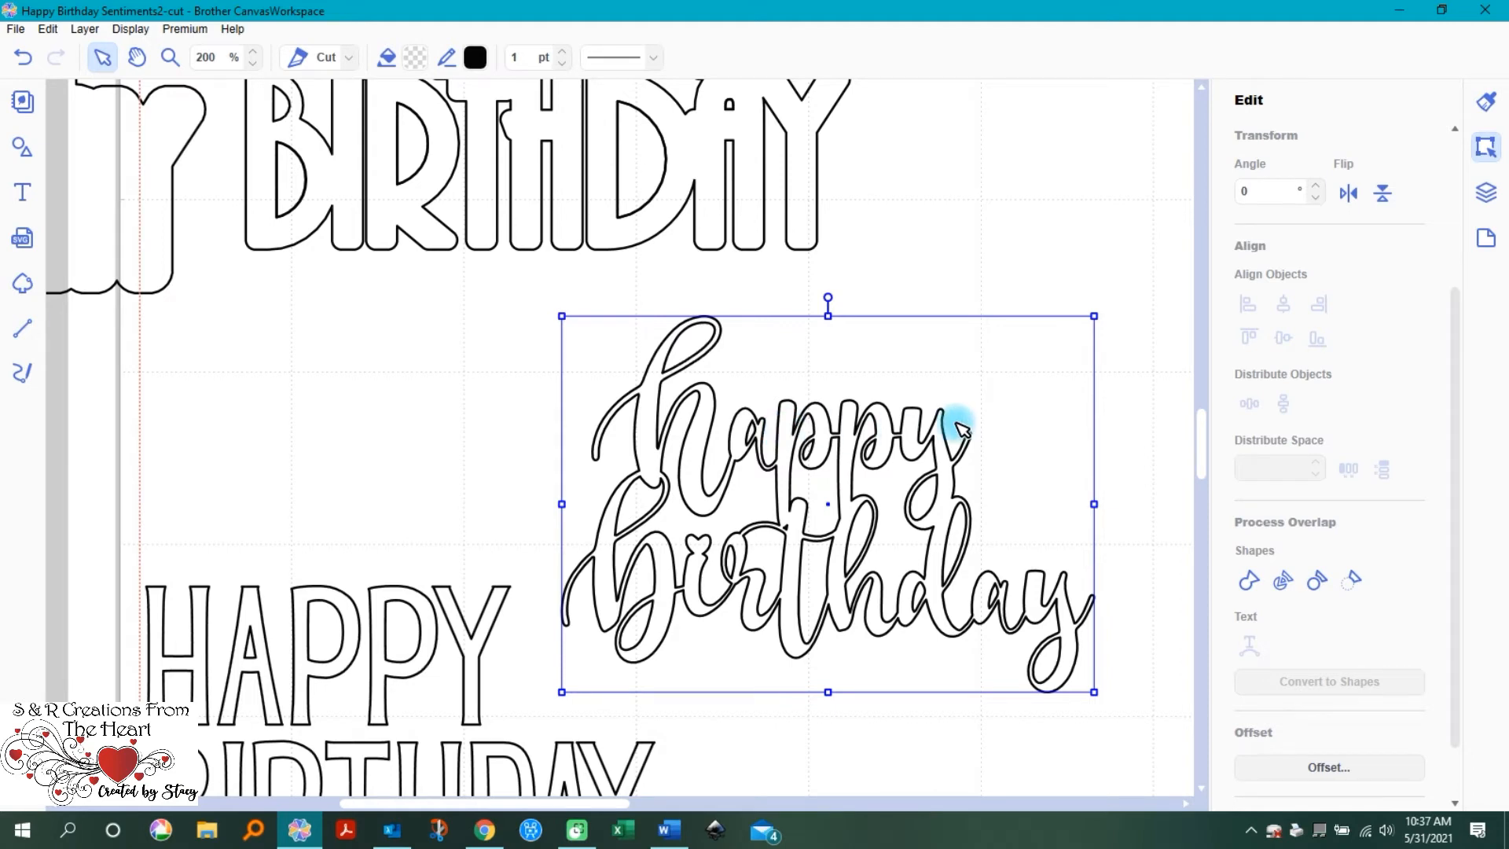
# Step: Clear the selection and save the sentiments file under its existing name
pyautogui.scroll(-3, 1015, 467)
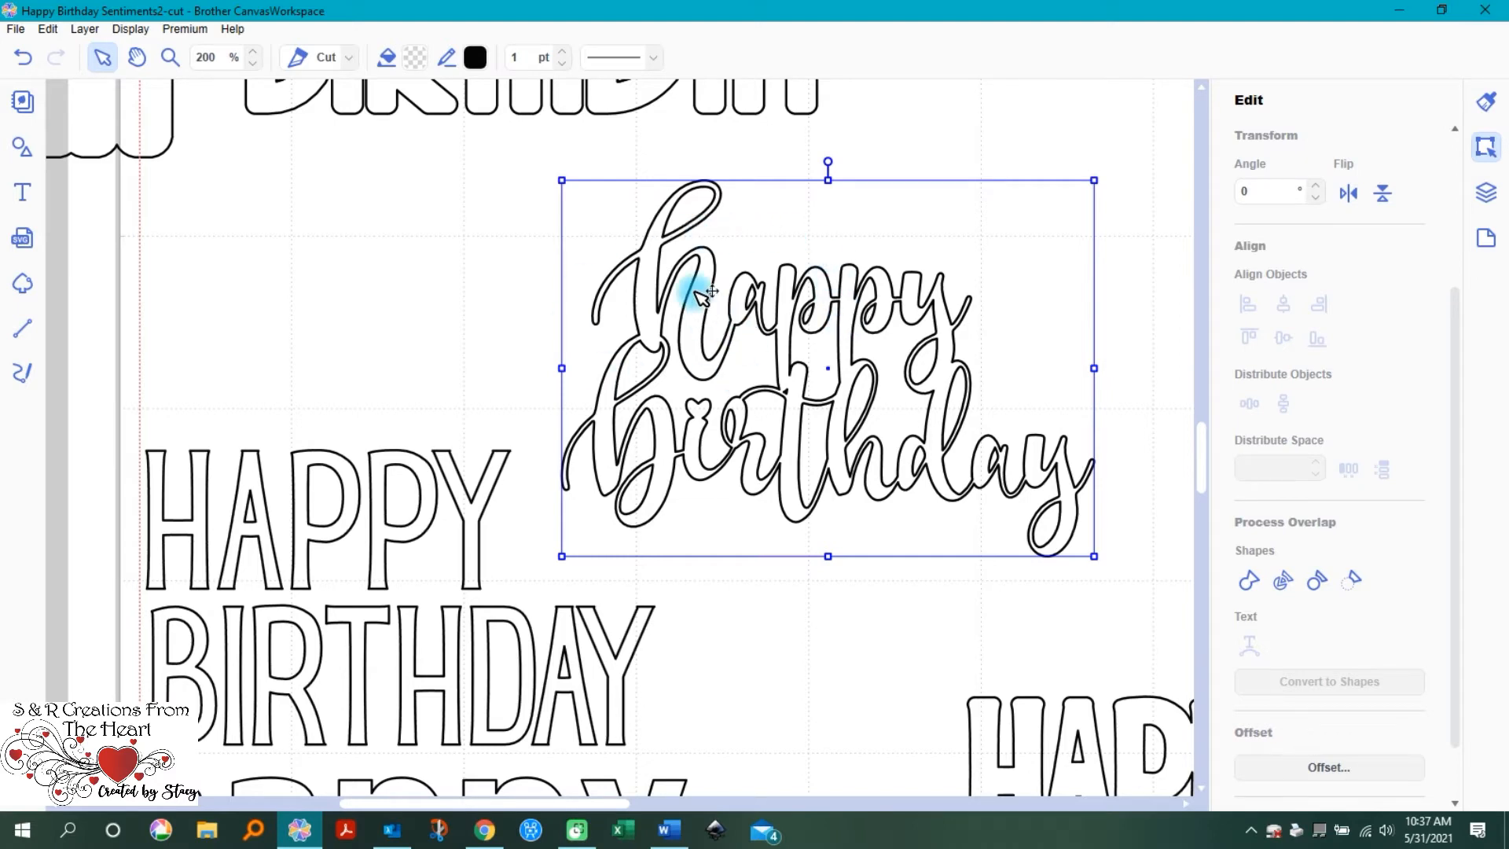
pyautogui.click(495, 262)
pyautogui.click(15, 29)
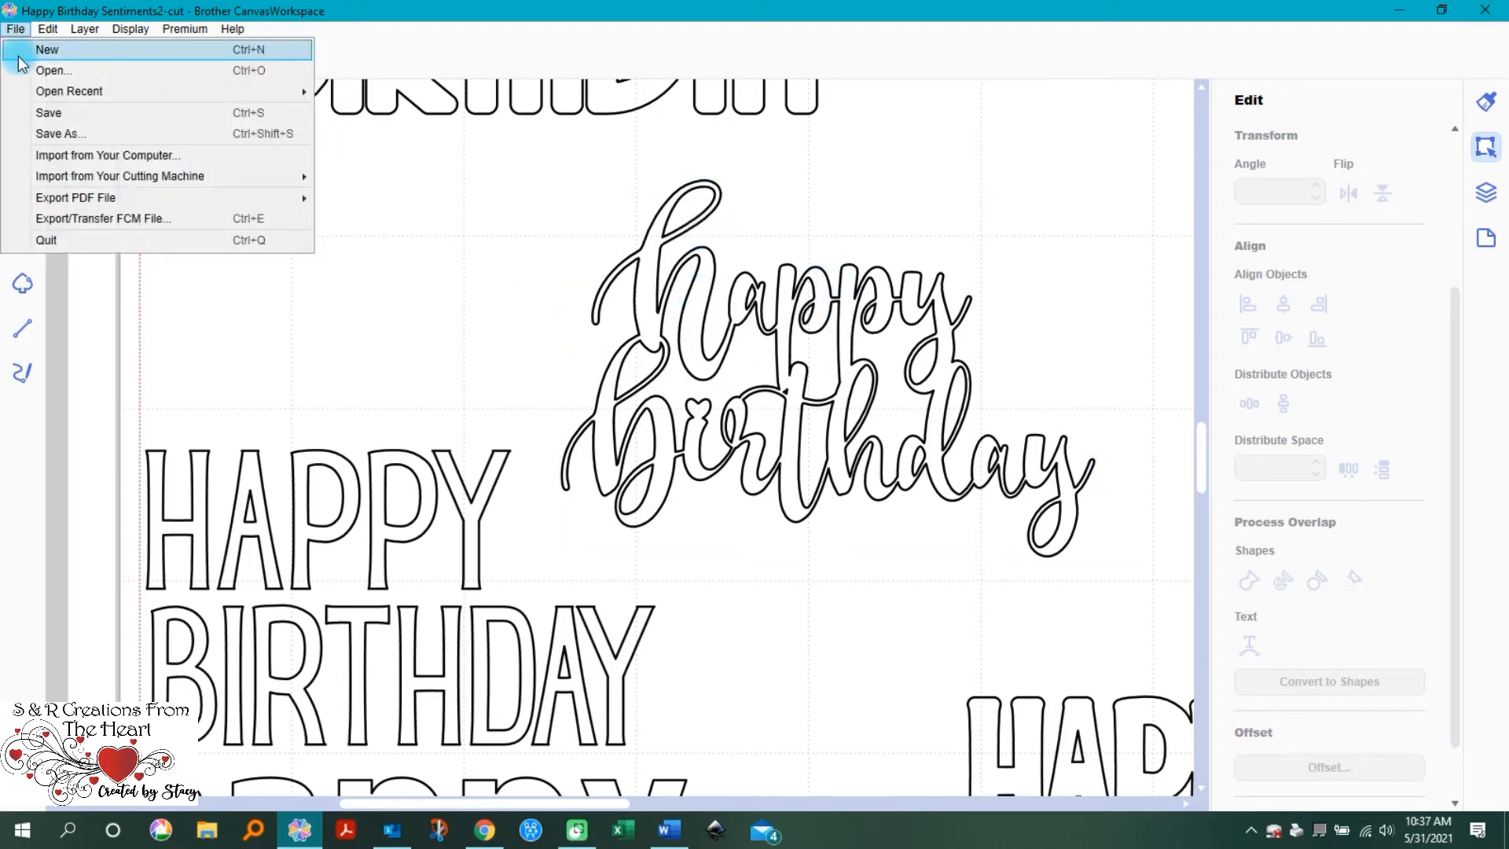
pyautogui.click(47, 112)
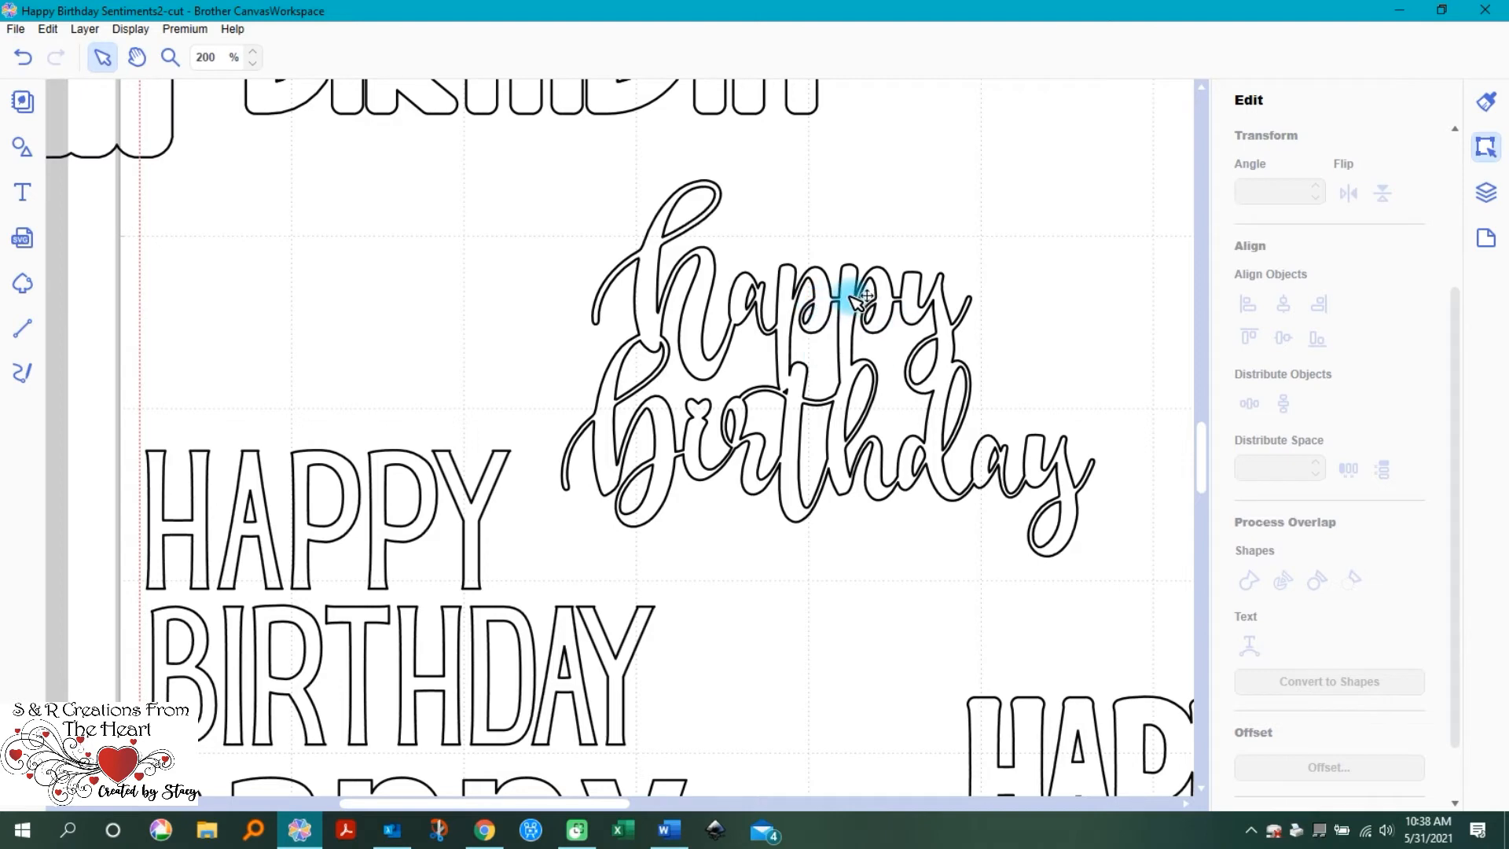
# Step: Shift the welded script phrase up and right, and give it a 0.16" outward, round-cornered offset line around the outer edge only
pyautogui.moveTo(751, 307); pyautogui.dragTo(809, 272)
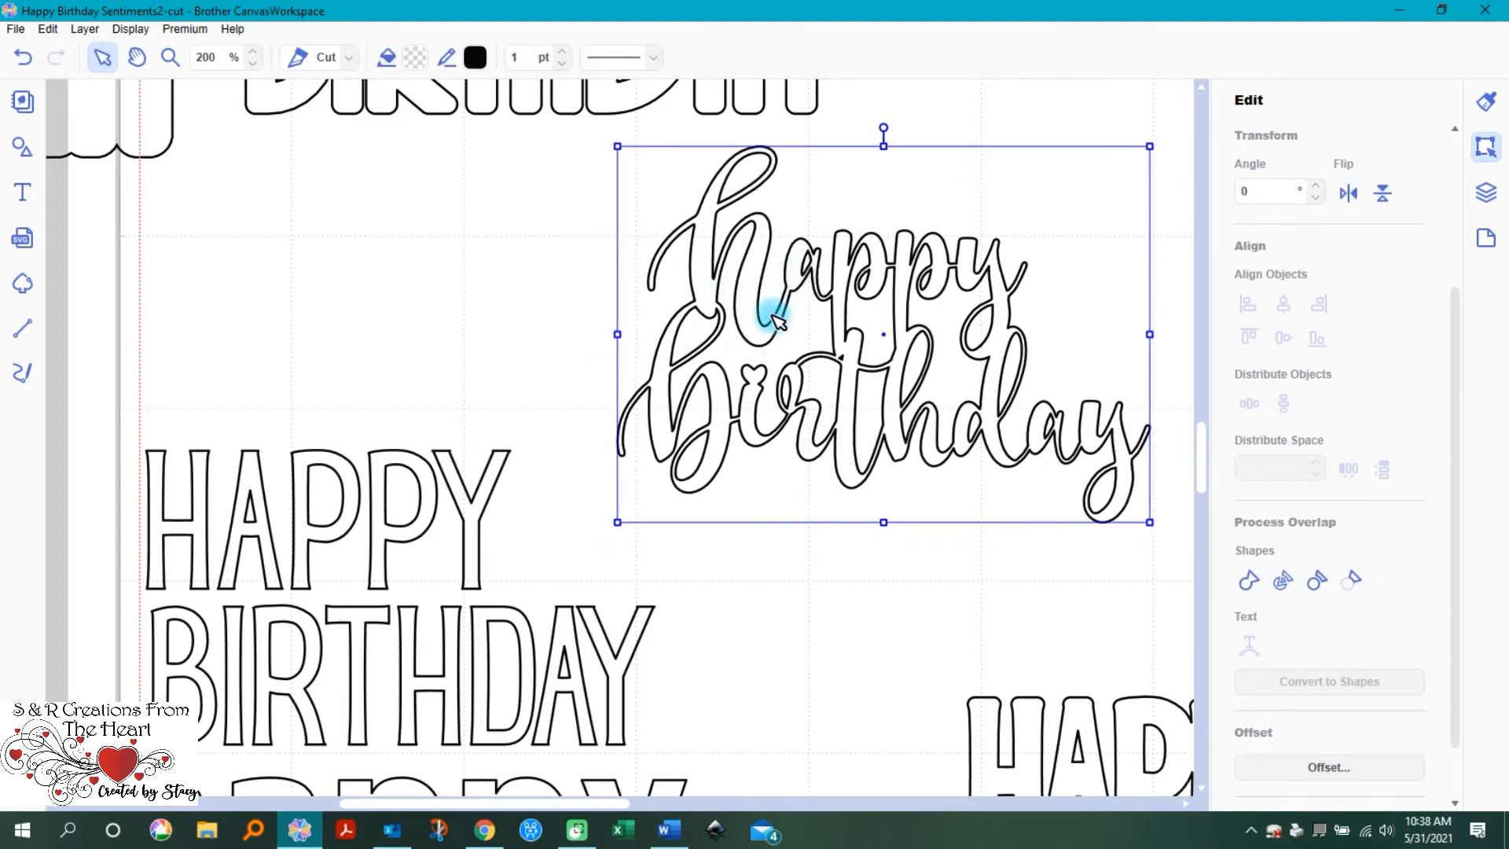
pyautogui.scroll(-4, 1145, 432)
pyautogui.scroll(4, 1169, 471)
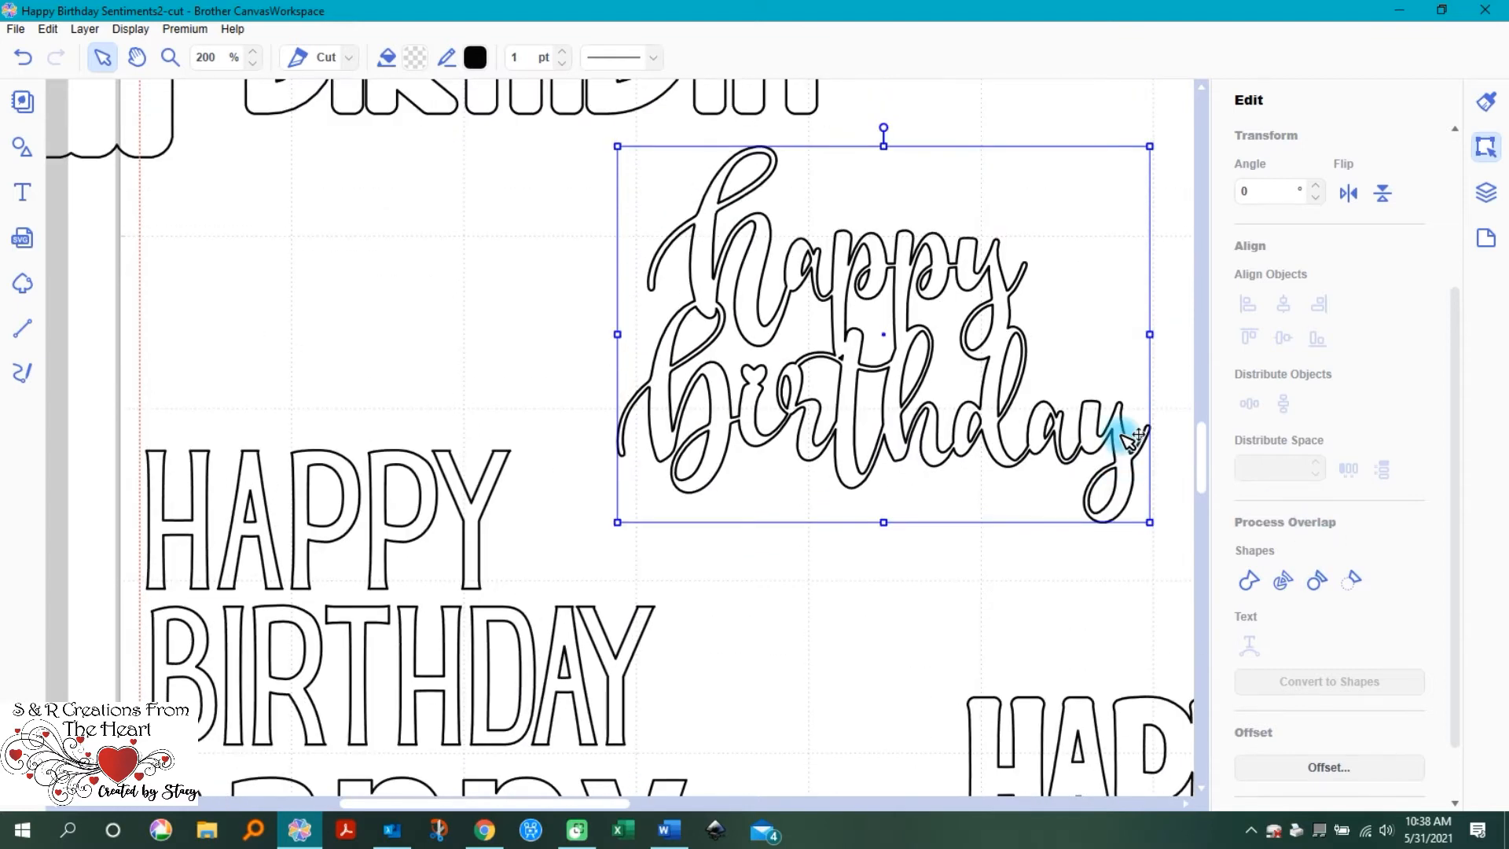
pyautogui.scroll(-1, 1385, 598)
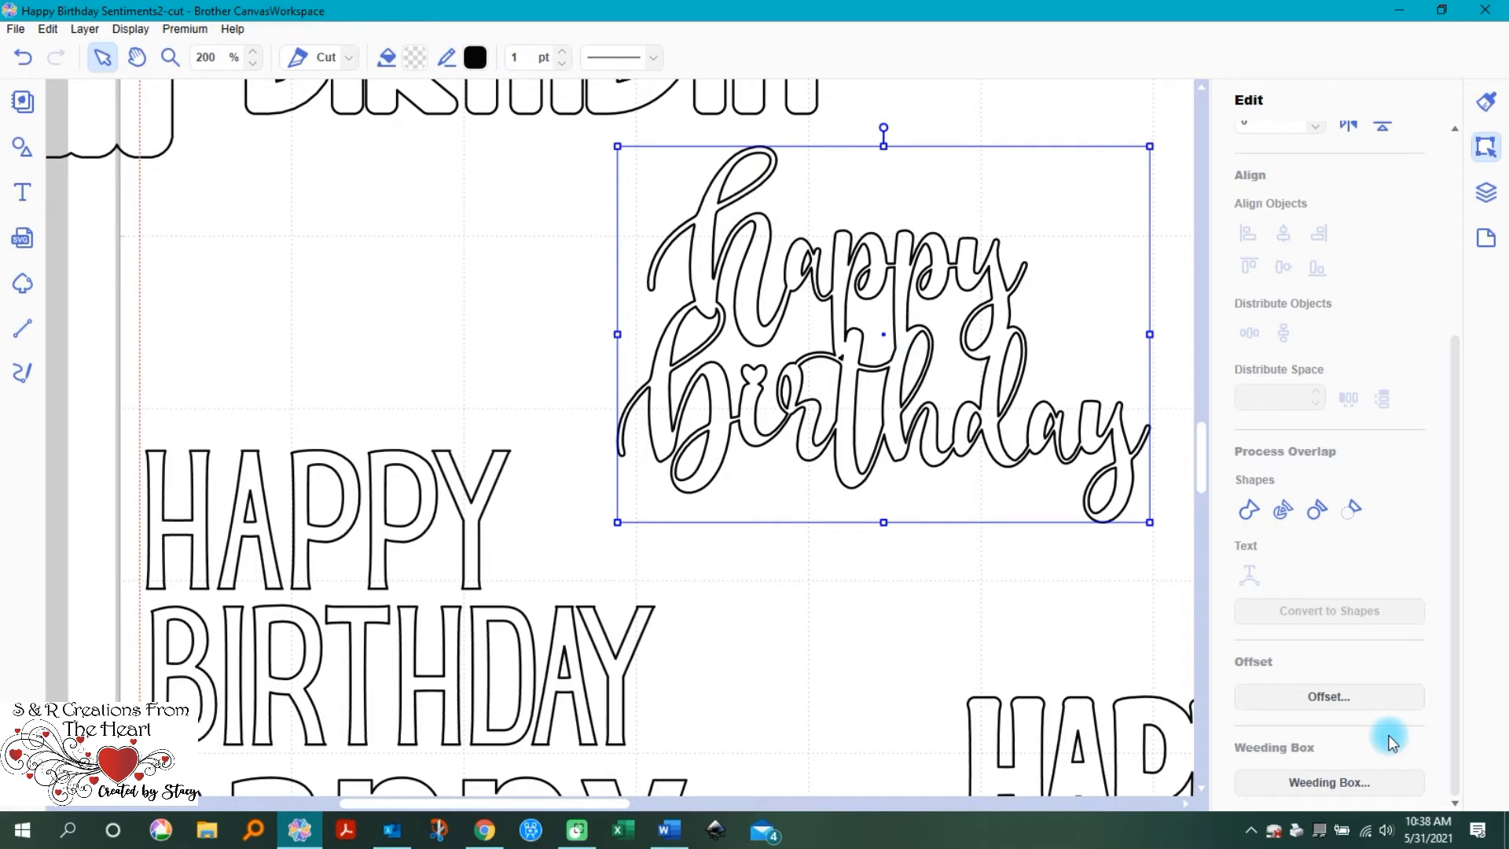
pyautogui.click(1344, 697)
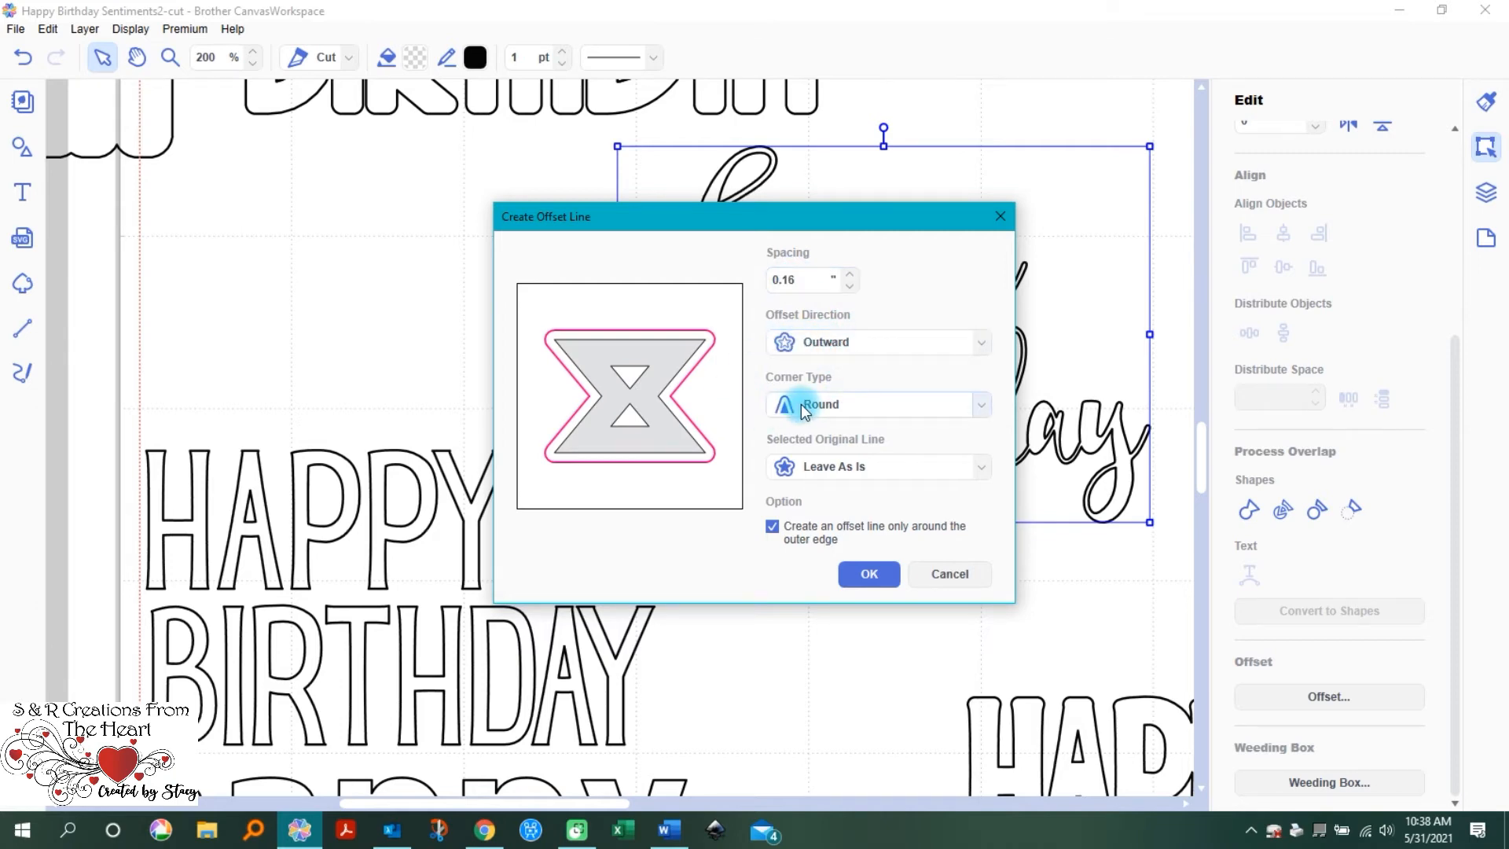
pyautogui.moveTo(847, 217); pyautogui.dragTo(815, 434)
pyautogui.moveTo(649, 491); pyautogui.dragTo(832, 188)
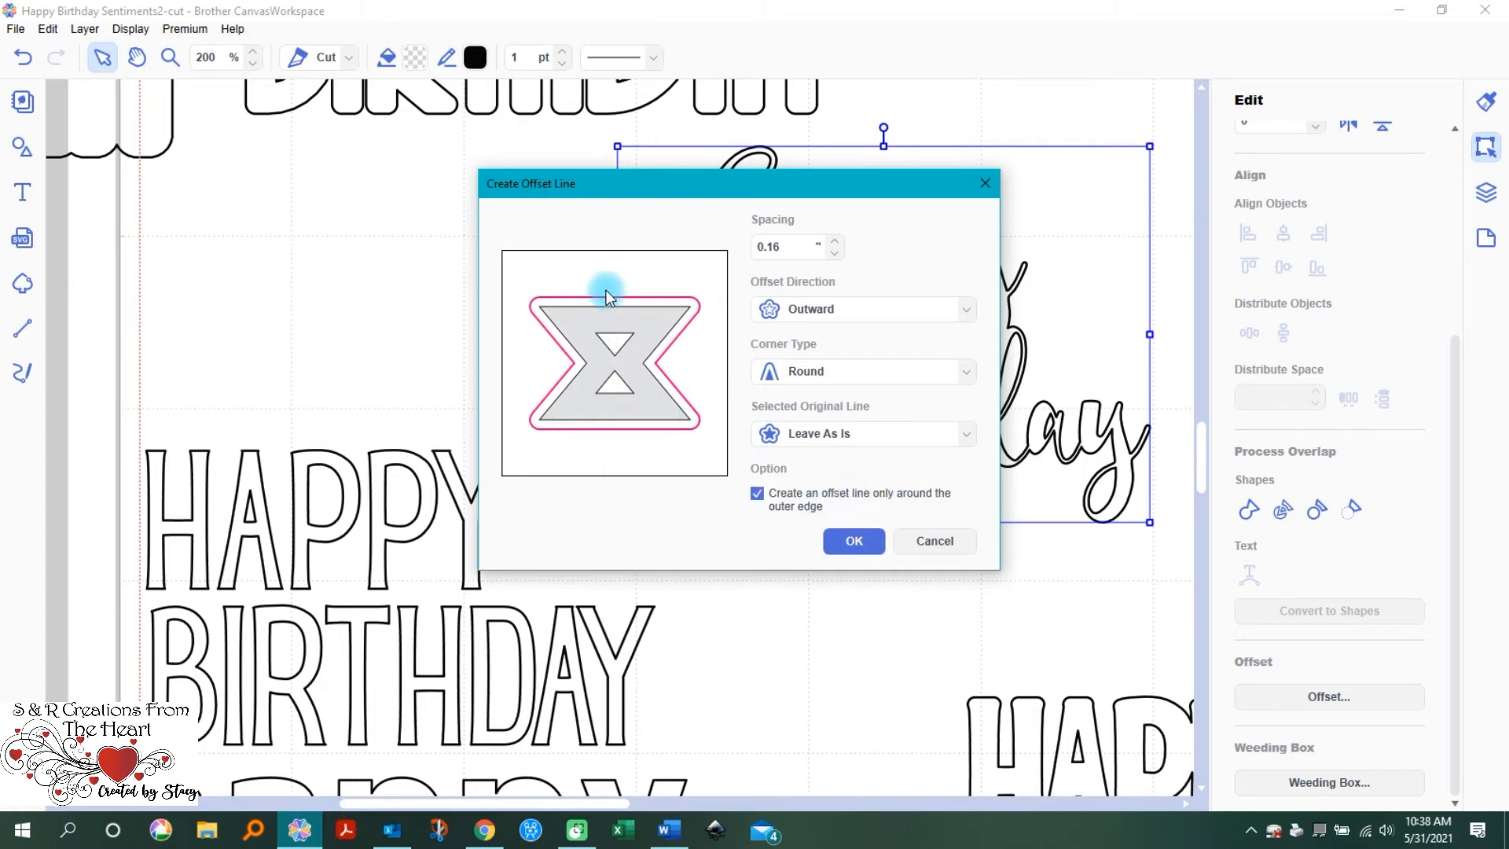
pyautogui.click(835, 548)
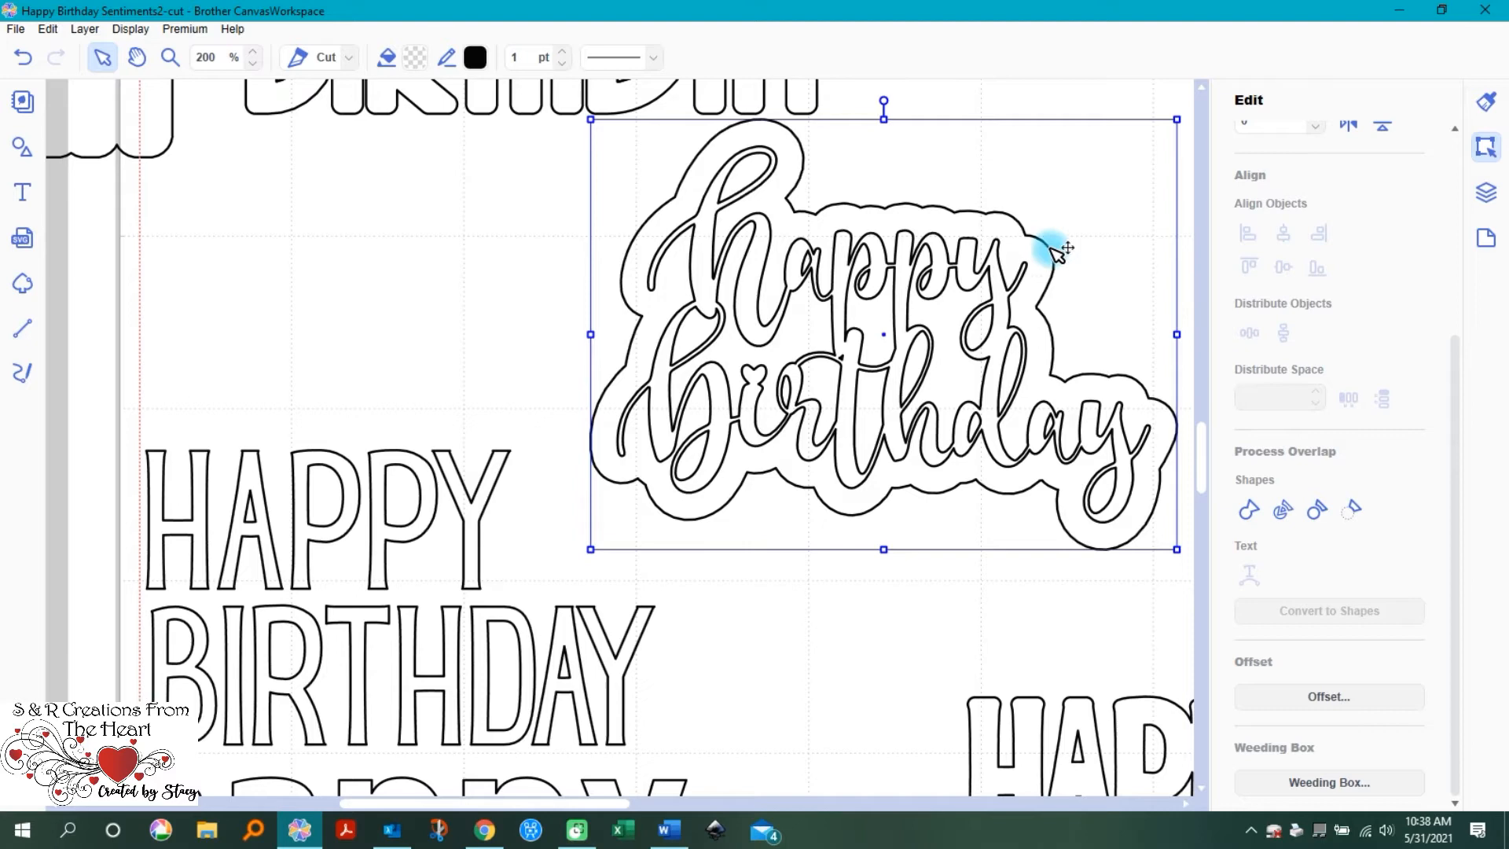
# Step: Move the offset outline off the script phrase into the blank area to its right
pyautogui.moveTo(921, 231); pyautogui.dragTo(1144, 236)
pyautogui.moveTo(590, 800); pyautogui.dragTo(705, 801)
pyautogui.moveTo(775, 428); pyautogui.dragTo(1119, 408)
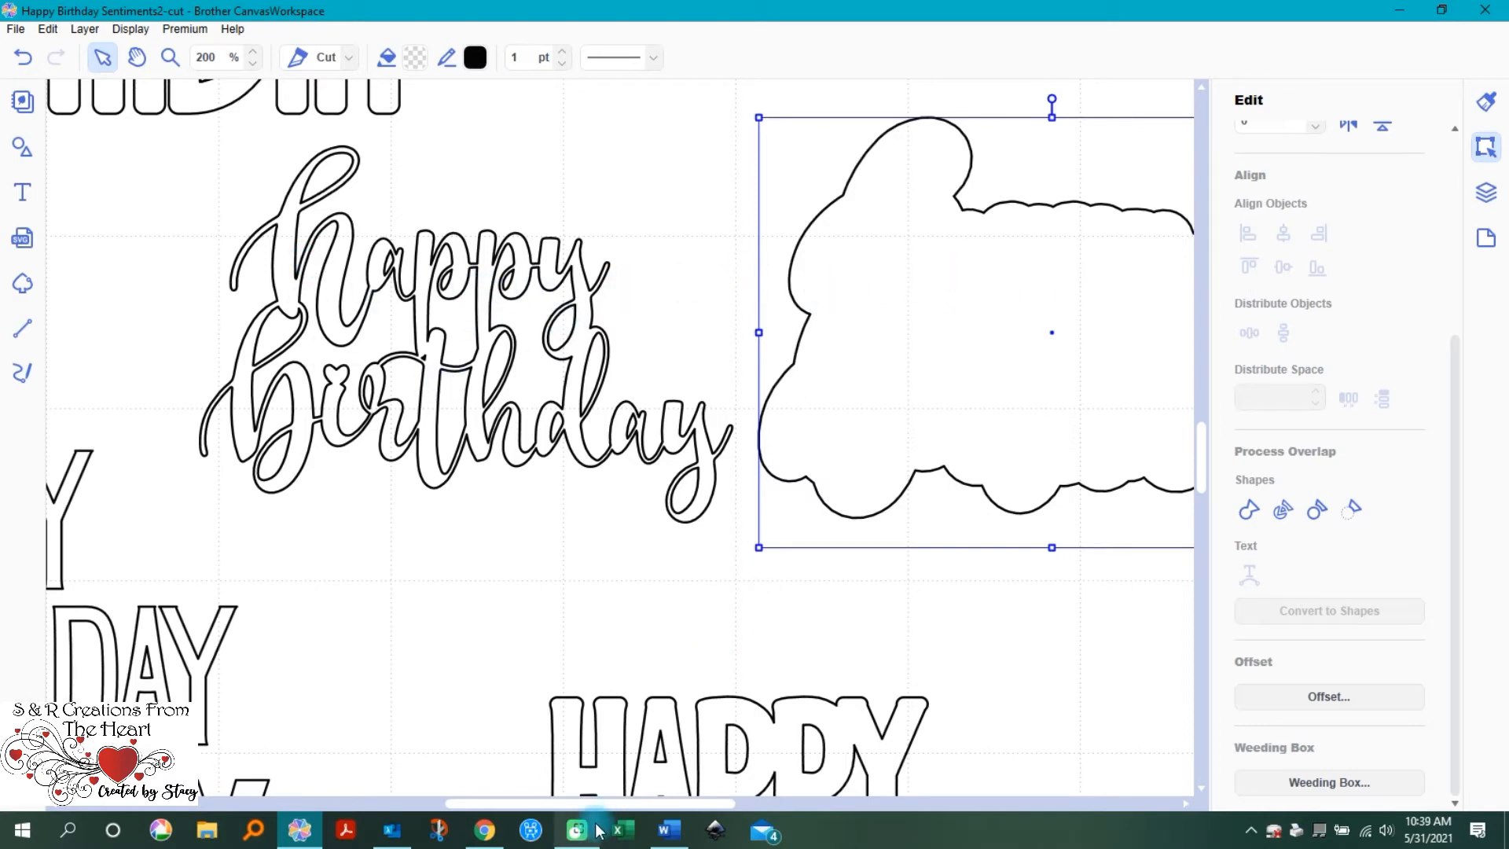
# Step: Examine the jagged offset outline beside the first stacked HAPPY BIRTHDAY phrase at close range
pyautogui.click(253, 62)
pyautogui.click(253, 63)
pyautogui.click(252, 63)
pyautogui.click(252, 64)
pyautogui.click(252, 64)
pyautogui.click(253, 65)
pyautogui.click(252, 64)
pyautogui.click(252, 65)
pyautogui.click(252, 65)
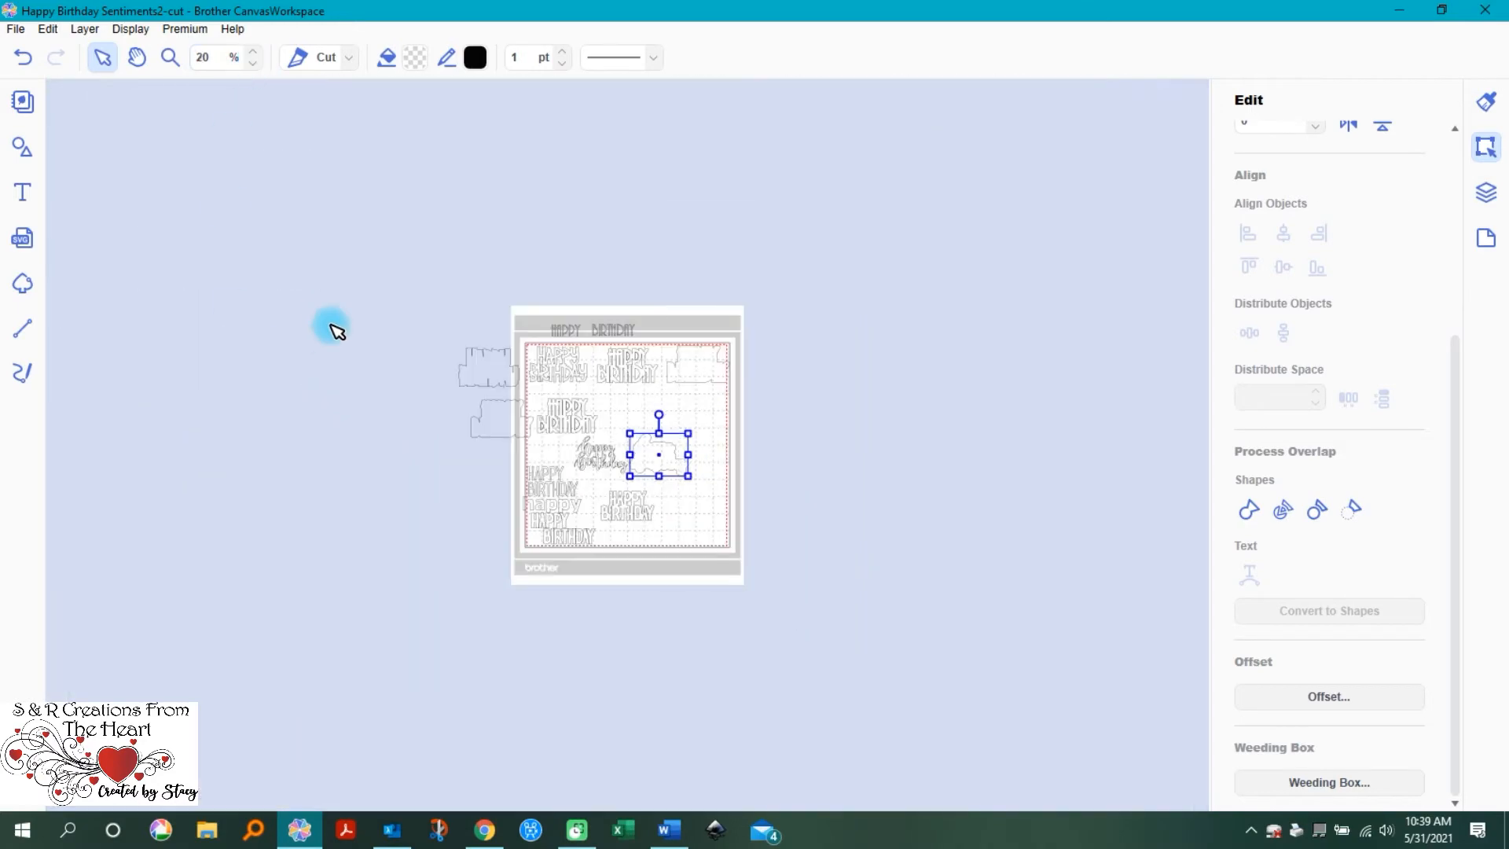
pyautogui.click(170, 57)
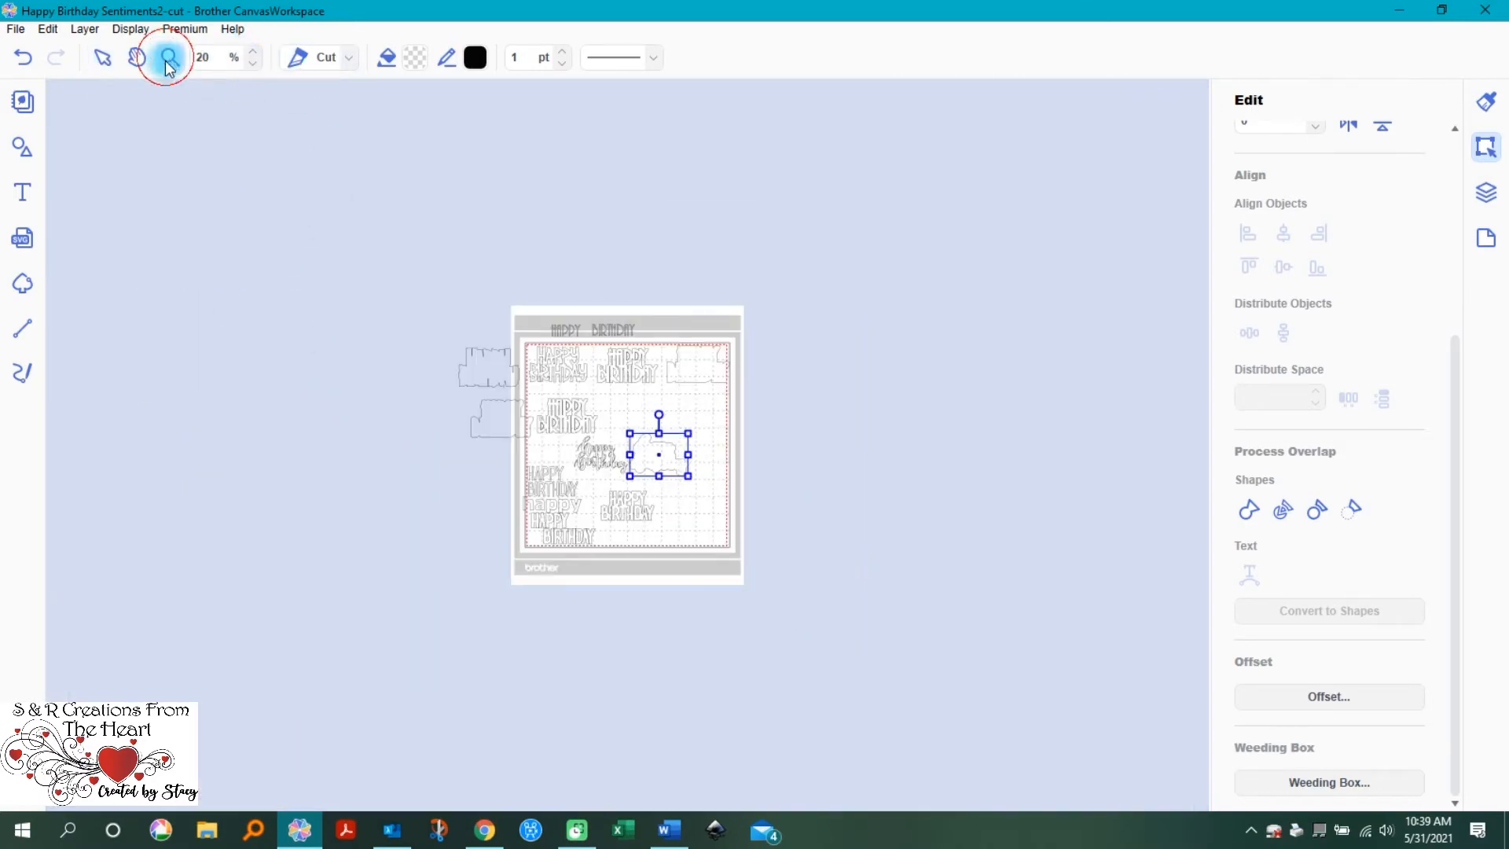
pyautogui.click(482, 383)
pyautogui.click(447, 409)
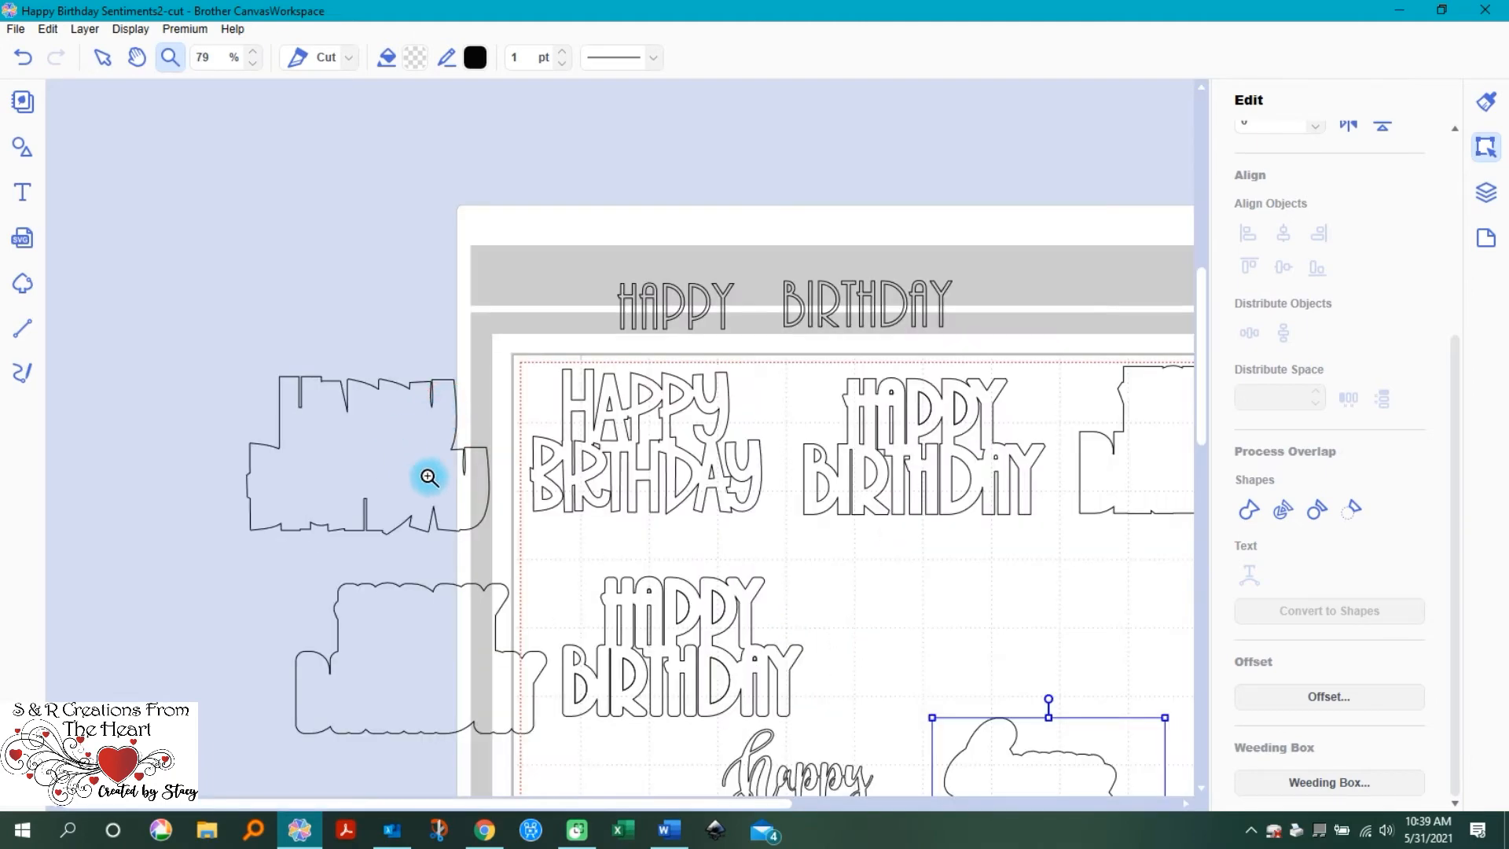
pyautogui.click(460, 477)
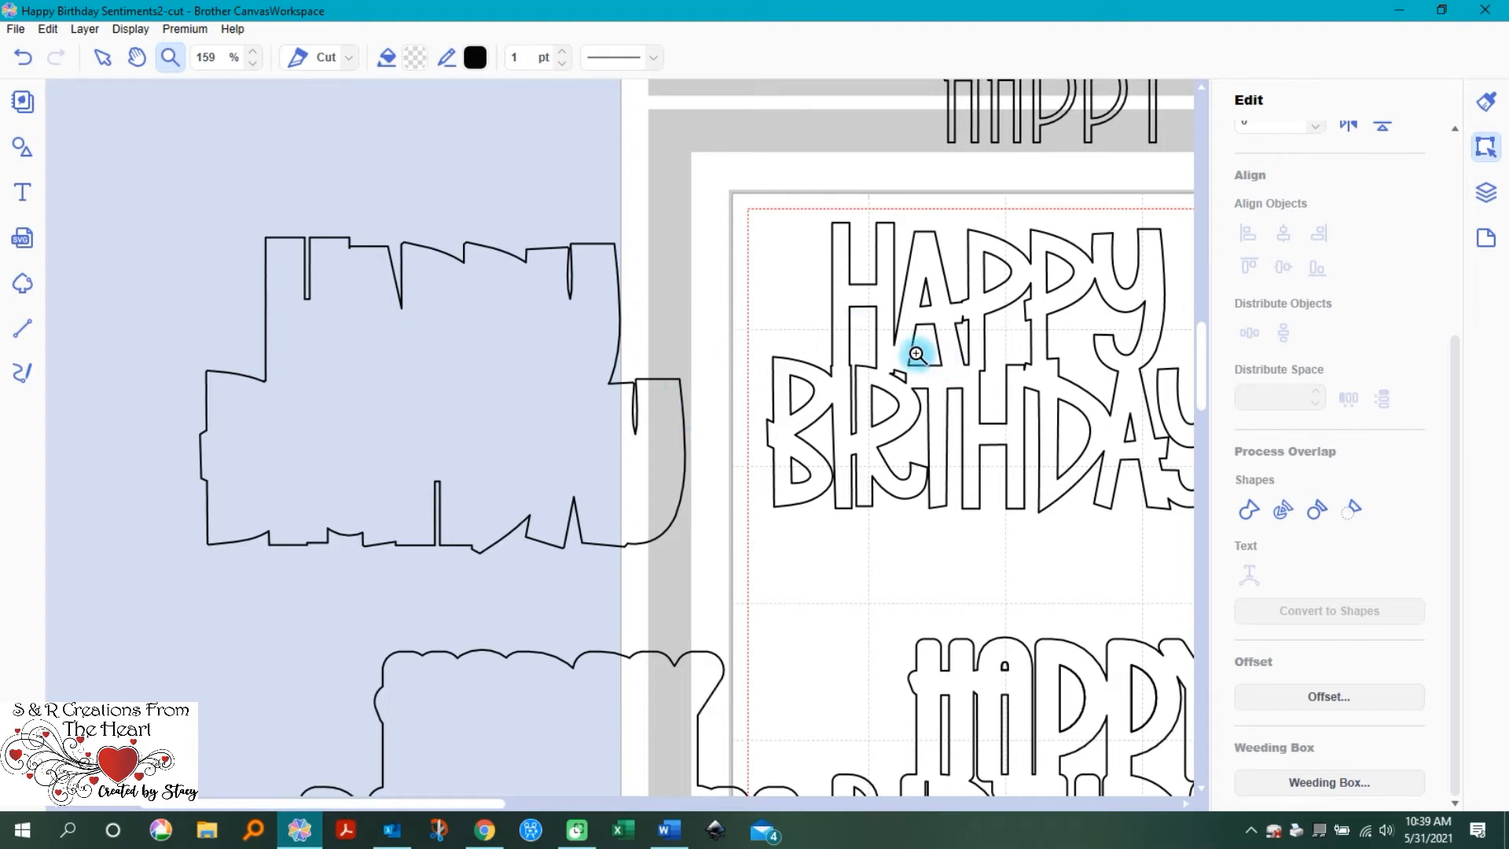
pyautogui.moveTo(474, 805); pyautogui.dragTo(519, 810)
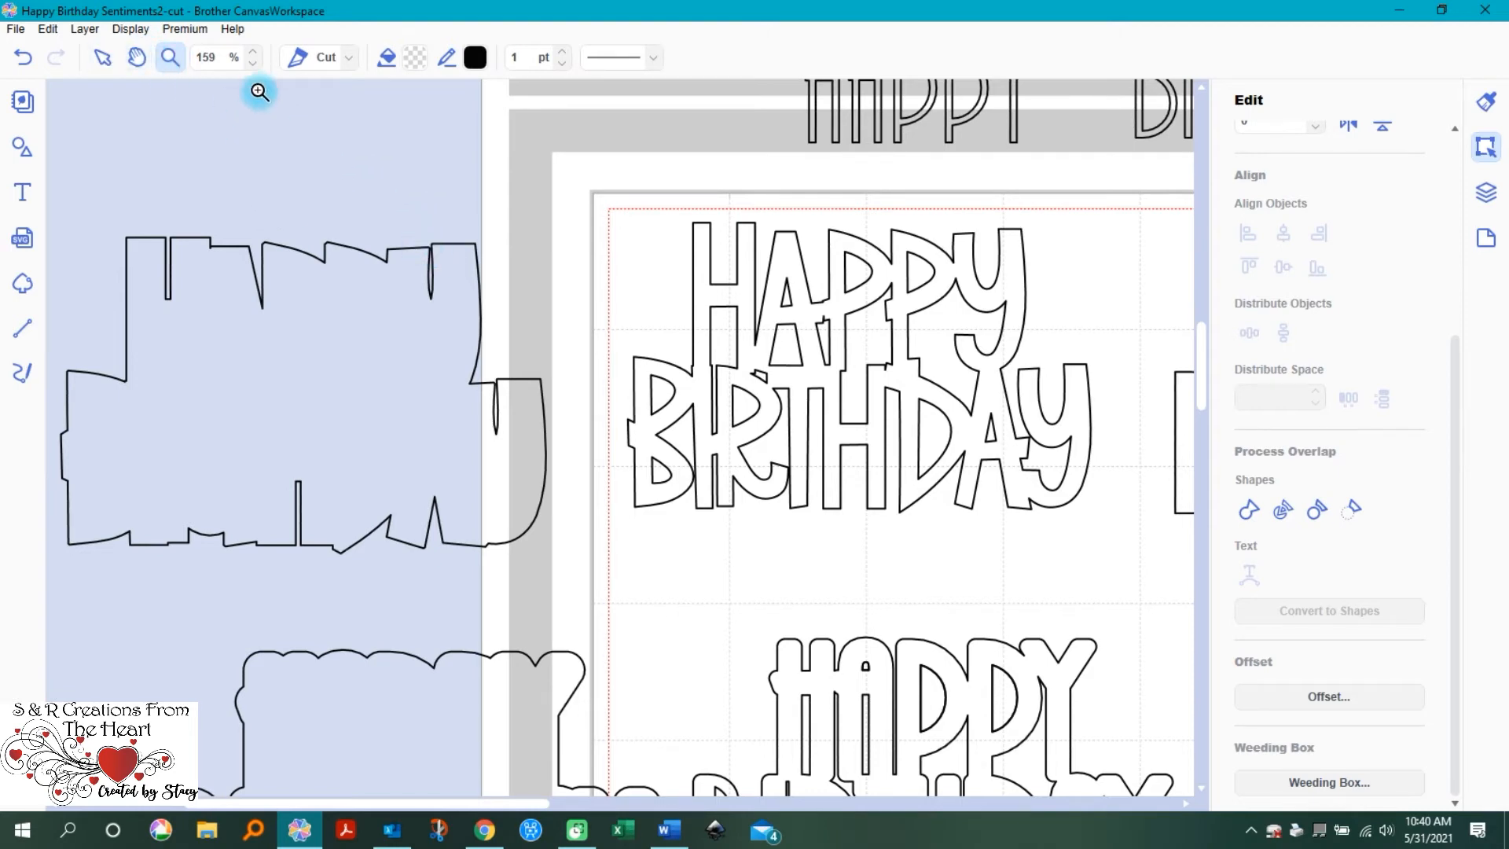
# Step: Bring the welded script phrase and its offset outline back together in the blank area at the right side of the mat
pyautogui.click(253, 63)
pyautogui.click(254, 63)
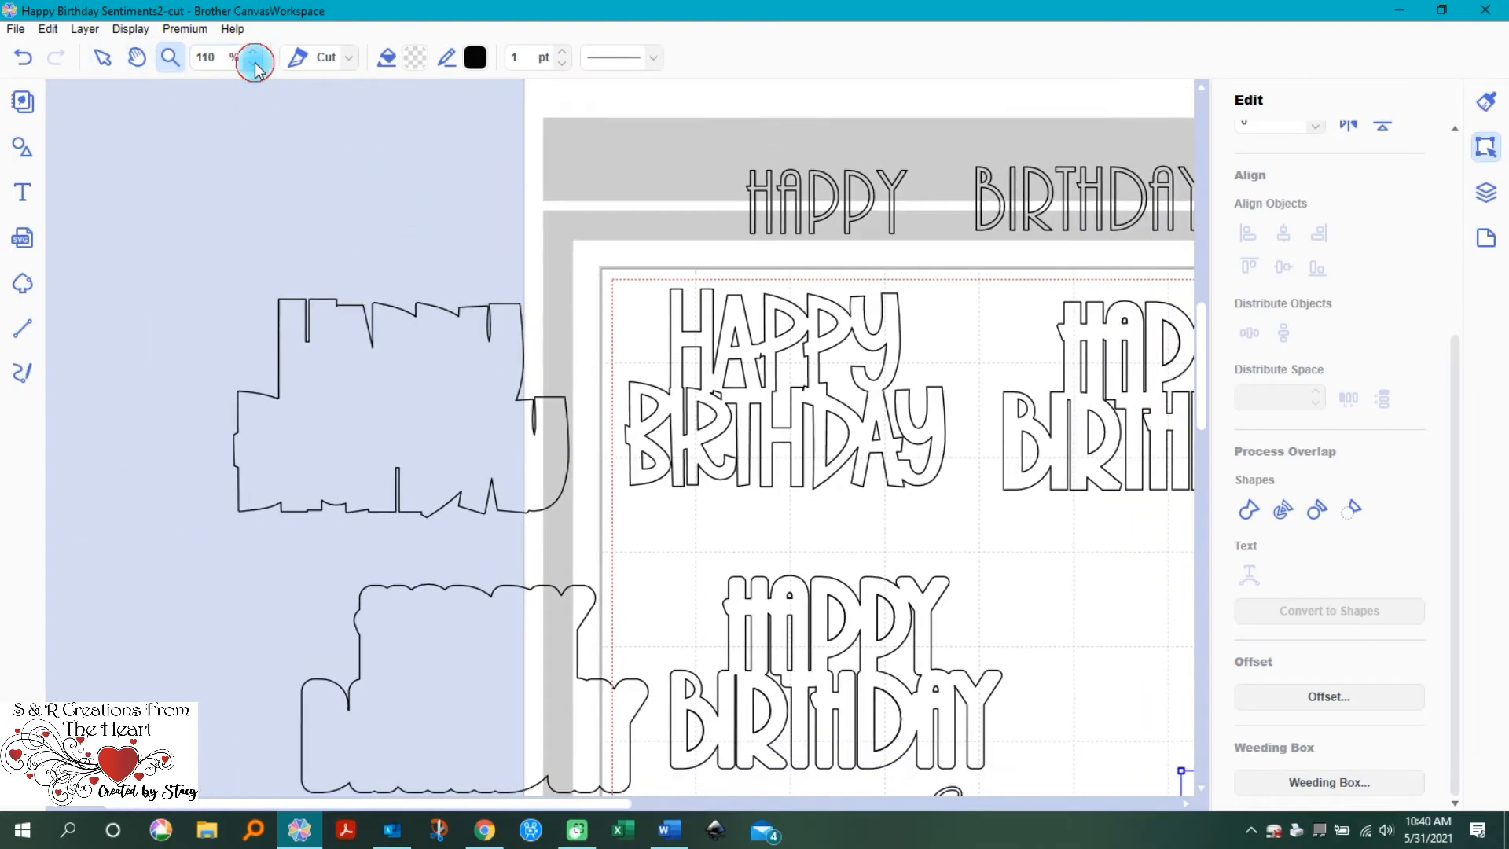
pyautogui.click(253, 63)
pyautogui.scroll(-5, 657, 548)
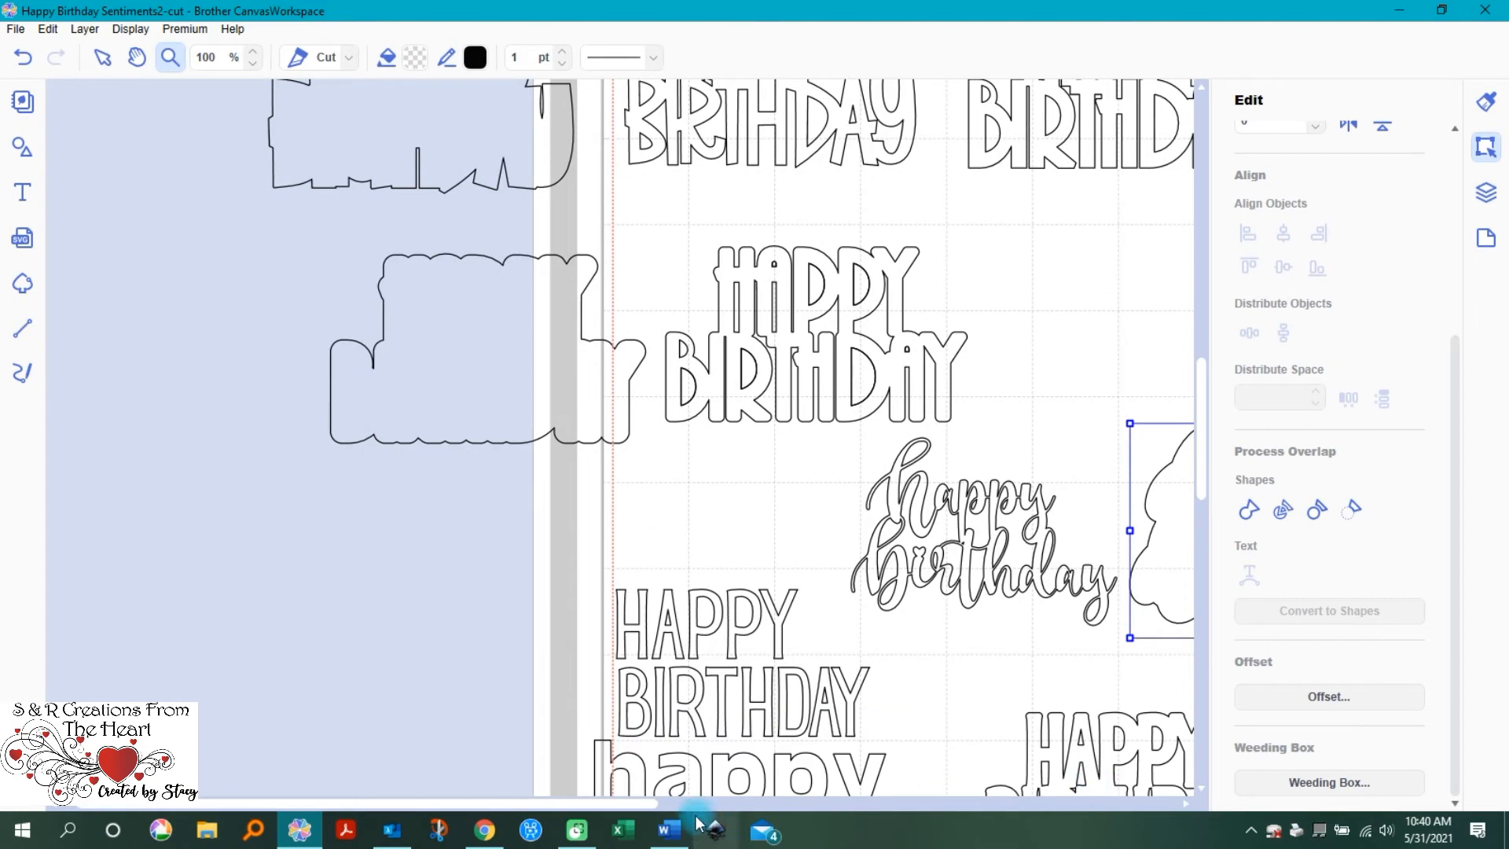
pyautogui.moveTo(497, 806); pyautogui.dragTo(675, 796)
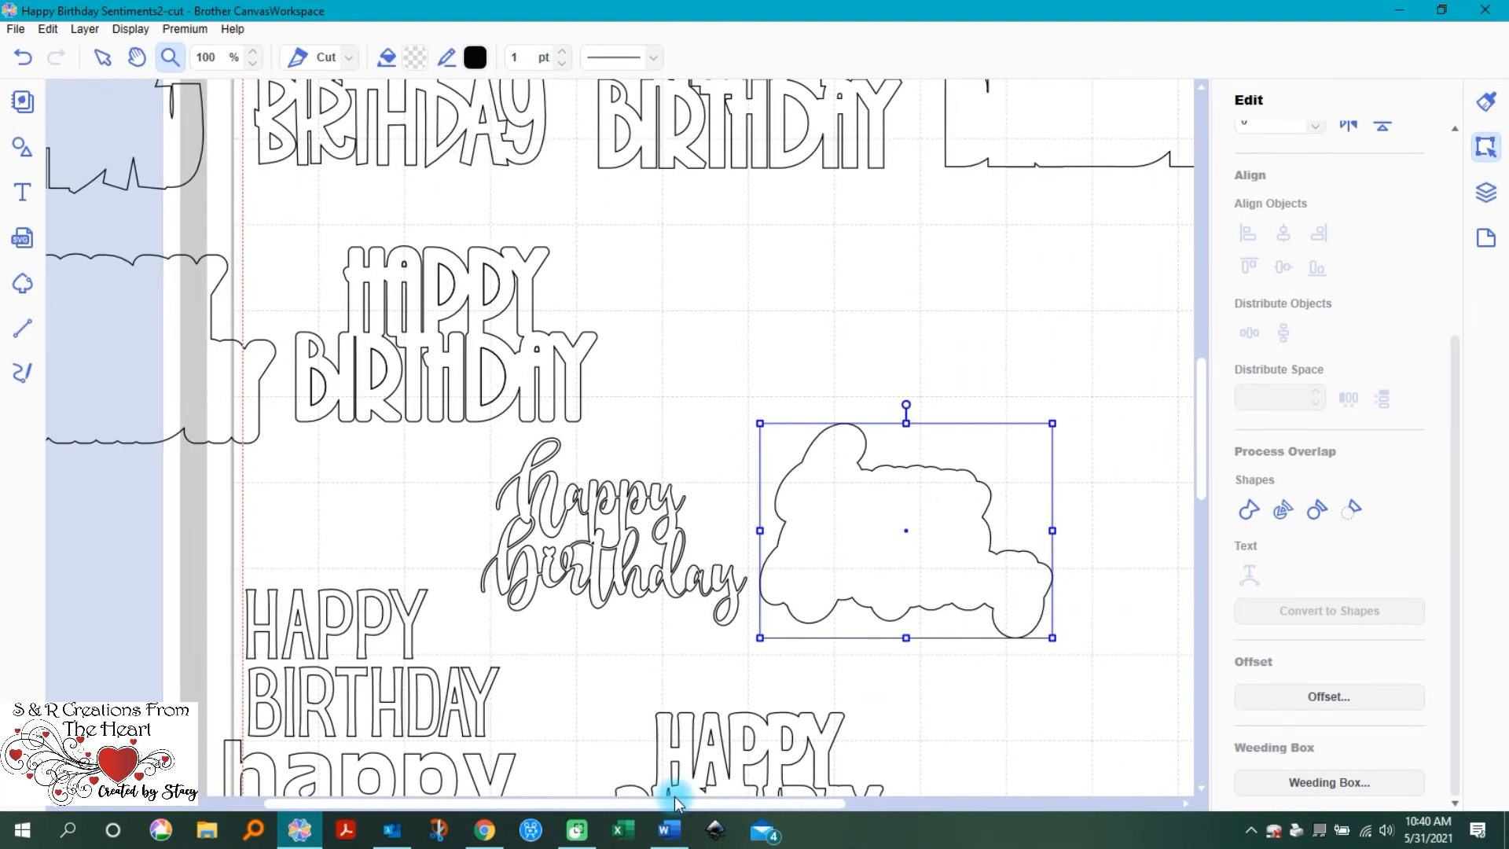
pyautogui.click(102, 57)
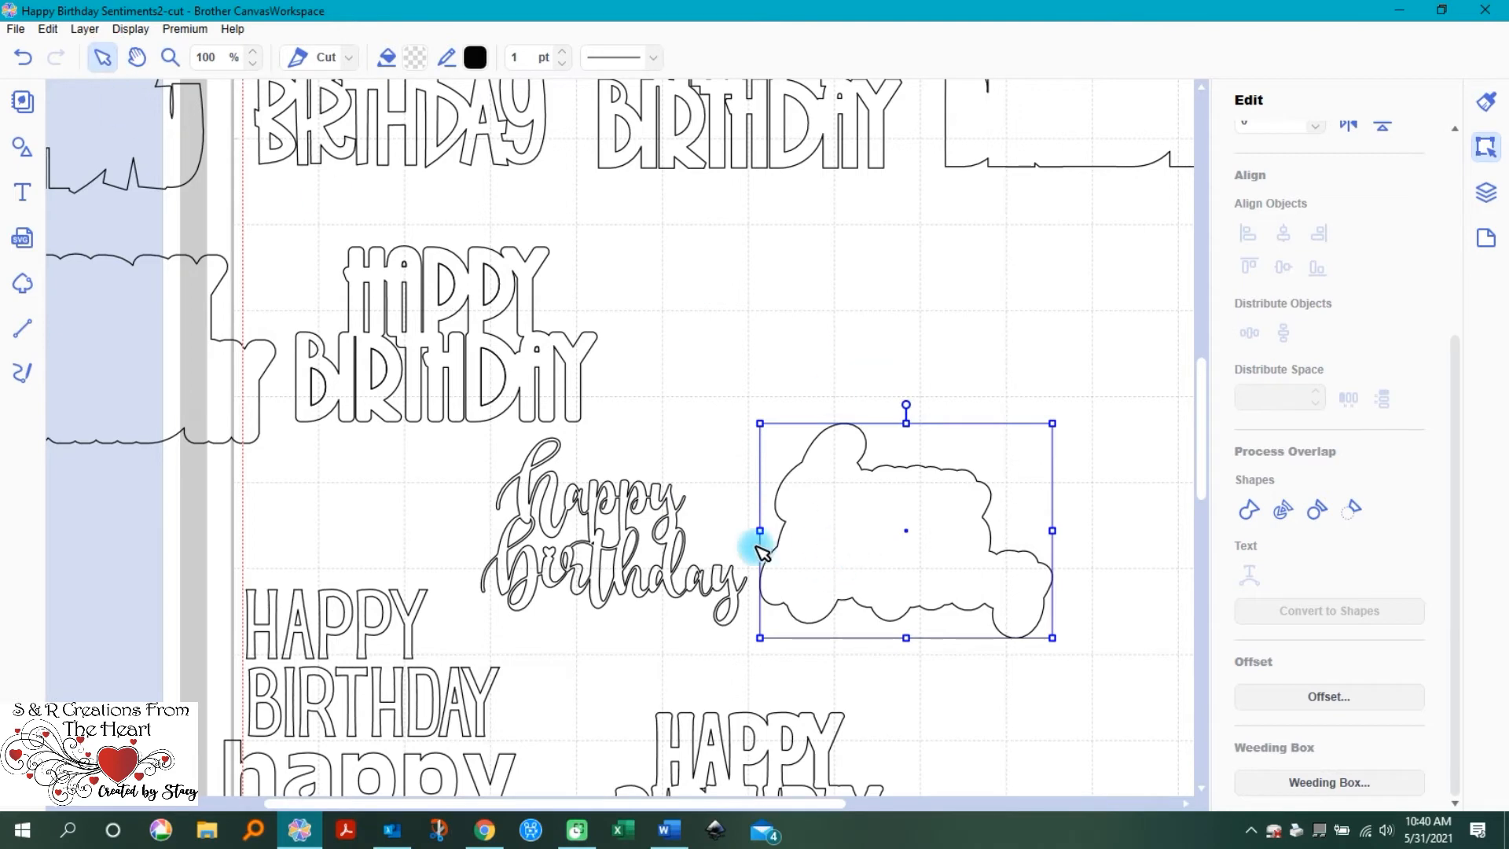
pyautogui.moveTo(631, 503); pyautogui.dragTo(1118, 501)
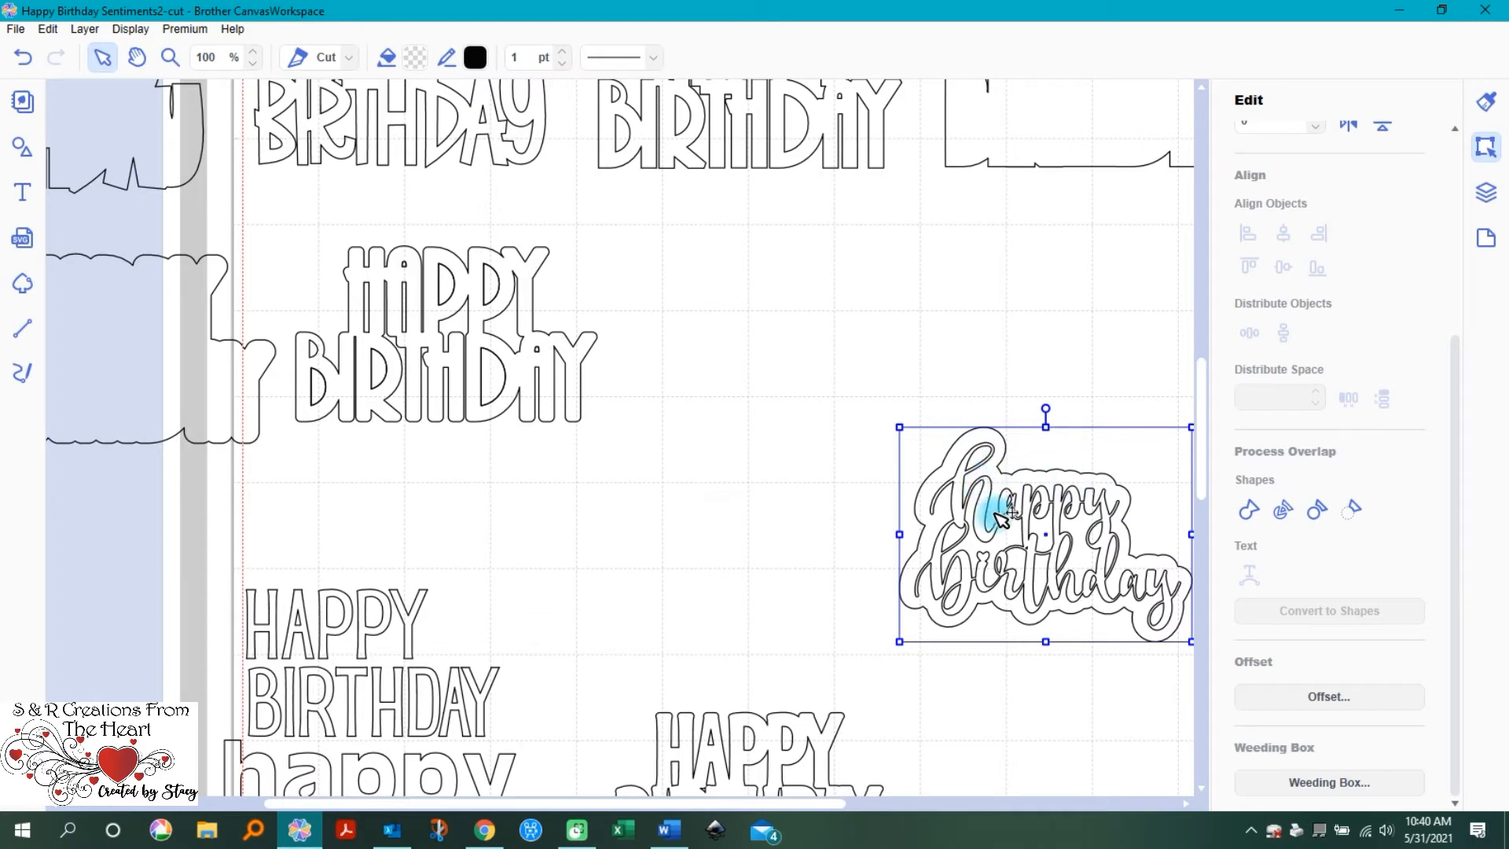
# Step: Move the offset outline off the script phrase toward the left so it only partly overlaps the lettering, and deselect it
pyautogui.moveTo(1066, 479); pyautogui.dragTo(933, 464)
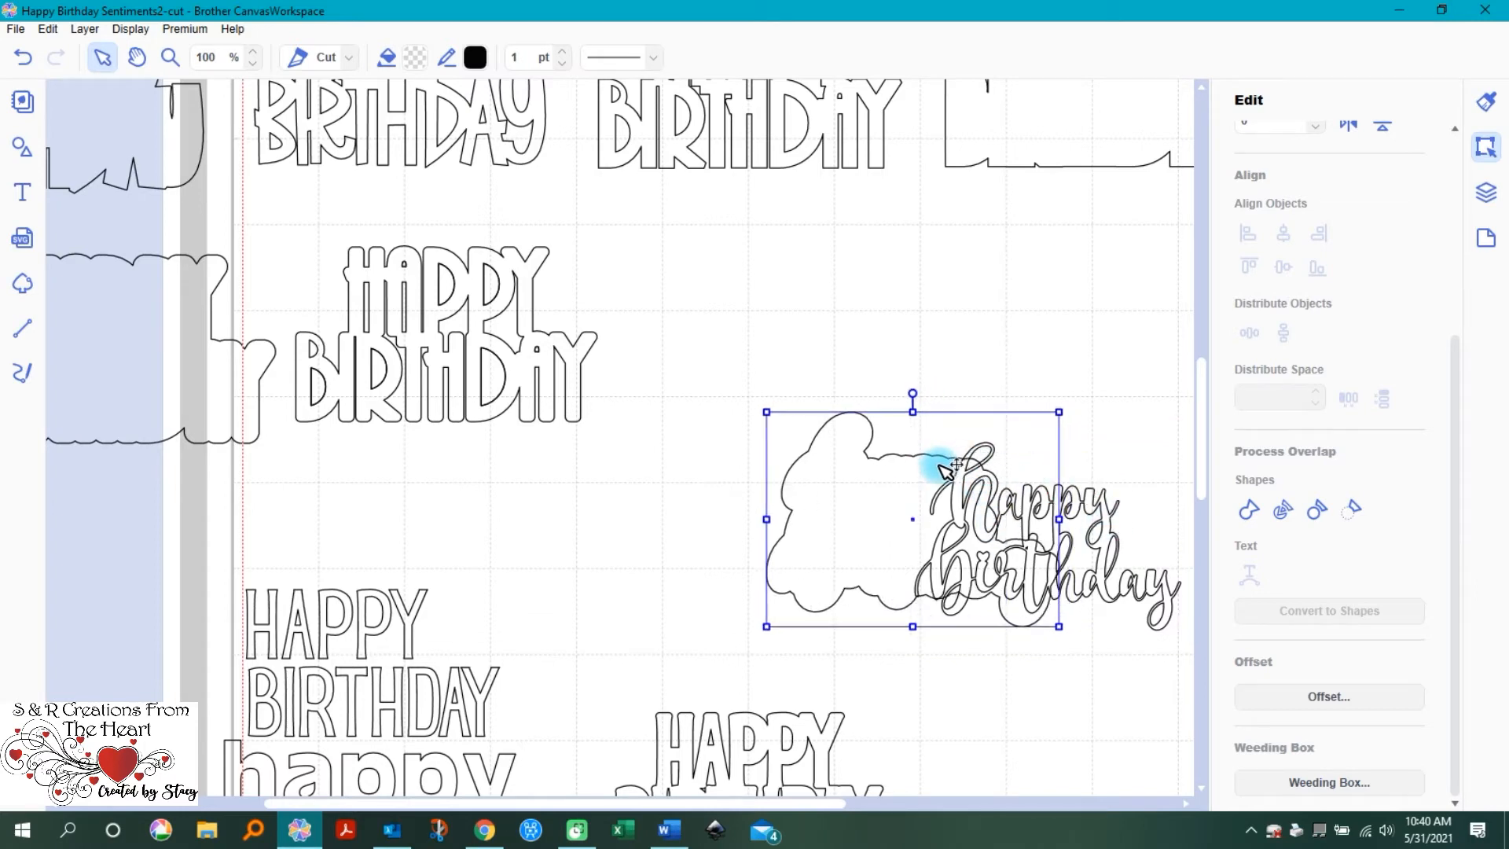
pyautogui.click(1104, 446)
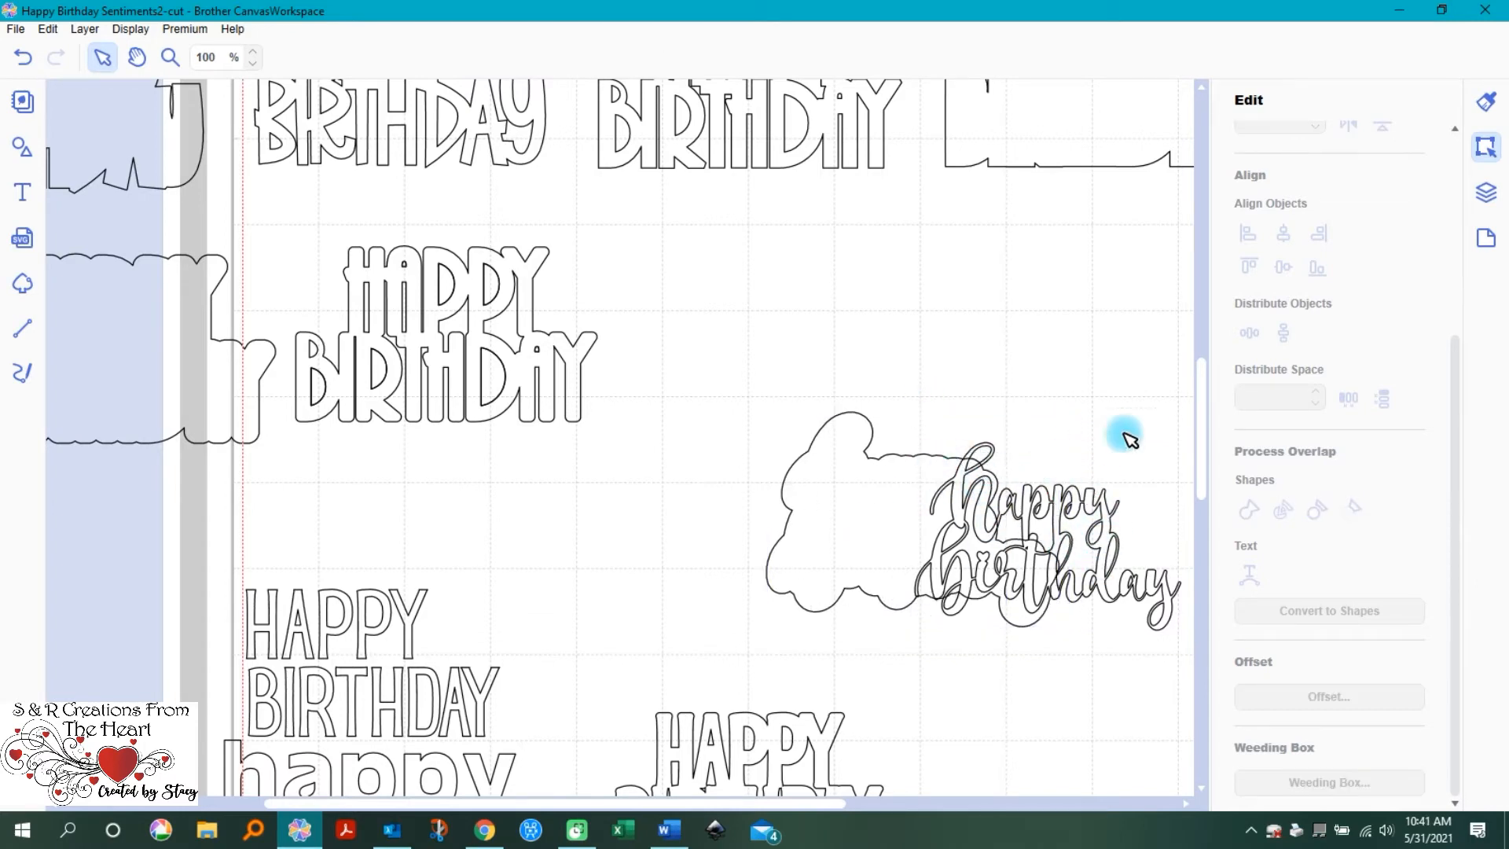
# Step: Delete the stray plain "happy" text lying between the two lower stacked HAPPY BIRTHDAY phrases
pyautogui.scroll(-4, 989, 541)
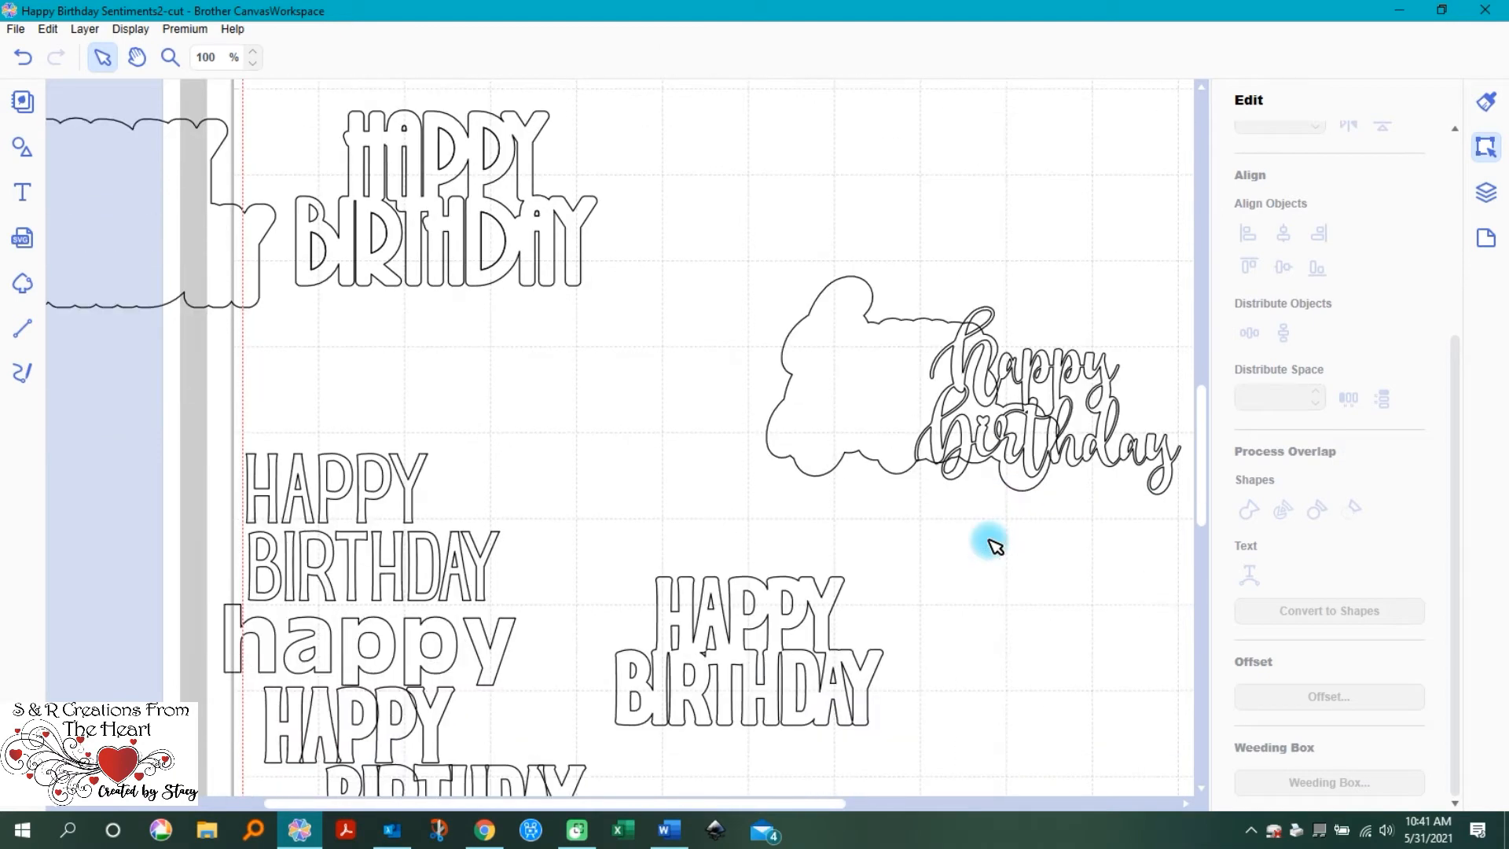
pyautogui.click(412, 519)
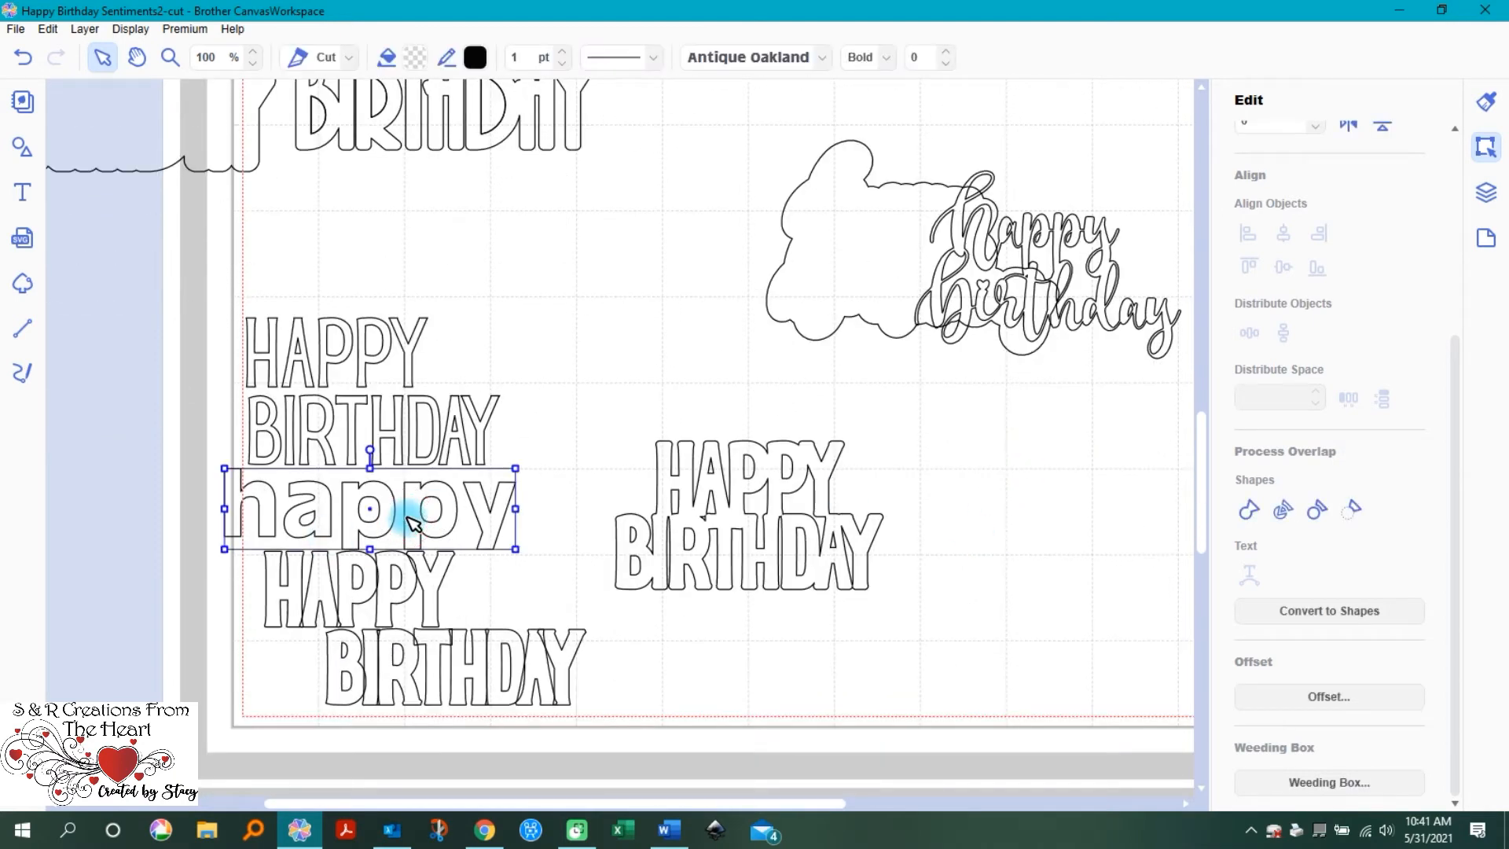
pyautogui.press('Delete')
pyautogui.scroll(1, 566, 424)
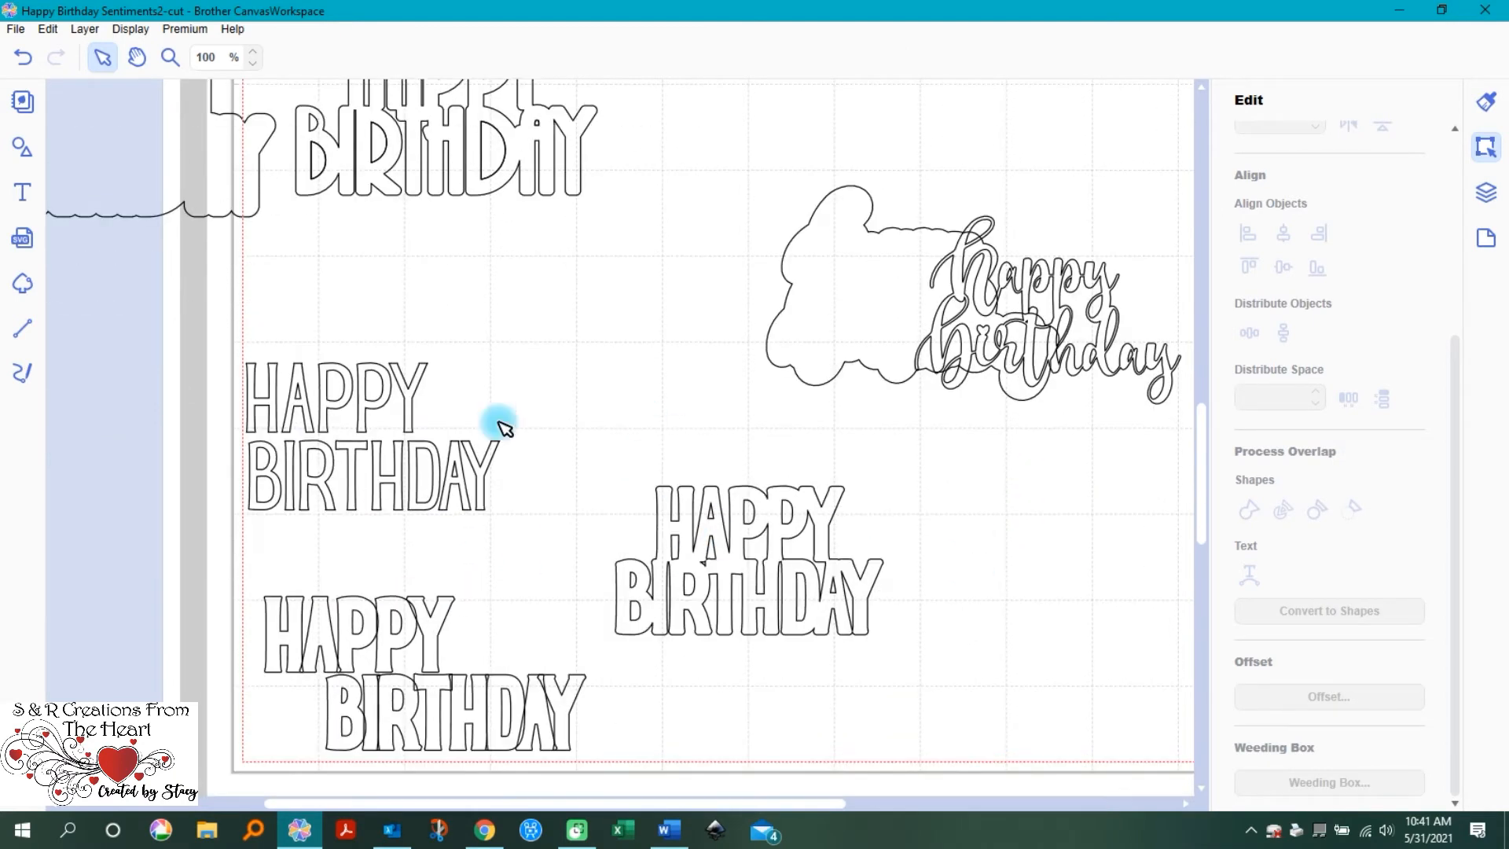
# Step: Compare individual letters in the thin and bold lower HAPPY BIRTHDAY phrases, and switch to the font list in the Word document
pyautogui.click(365, 384)
pyautogui.click(318, 473)
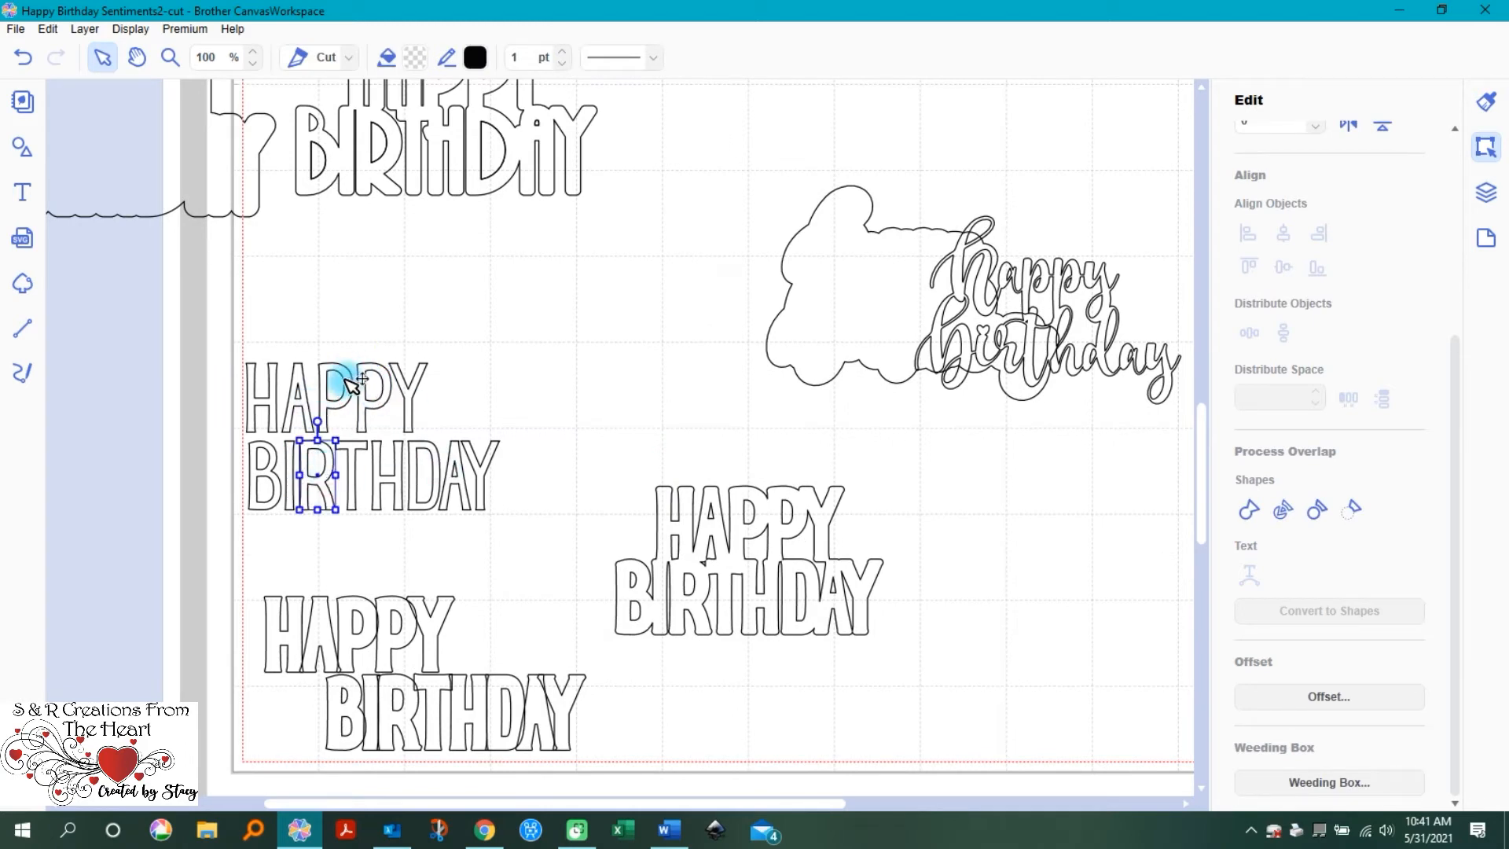
pyautogui.click(359, 601)
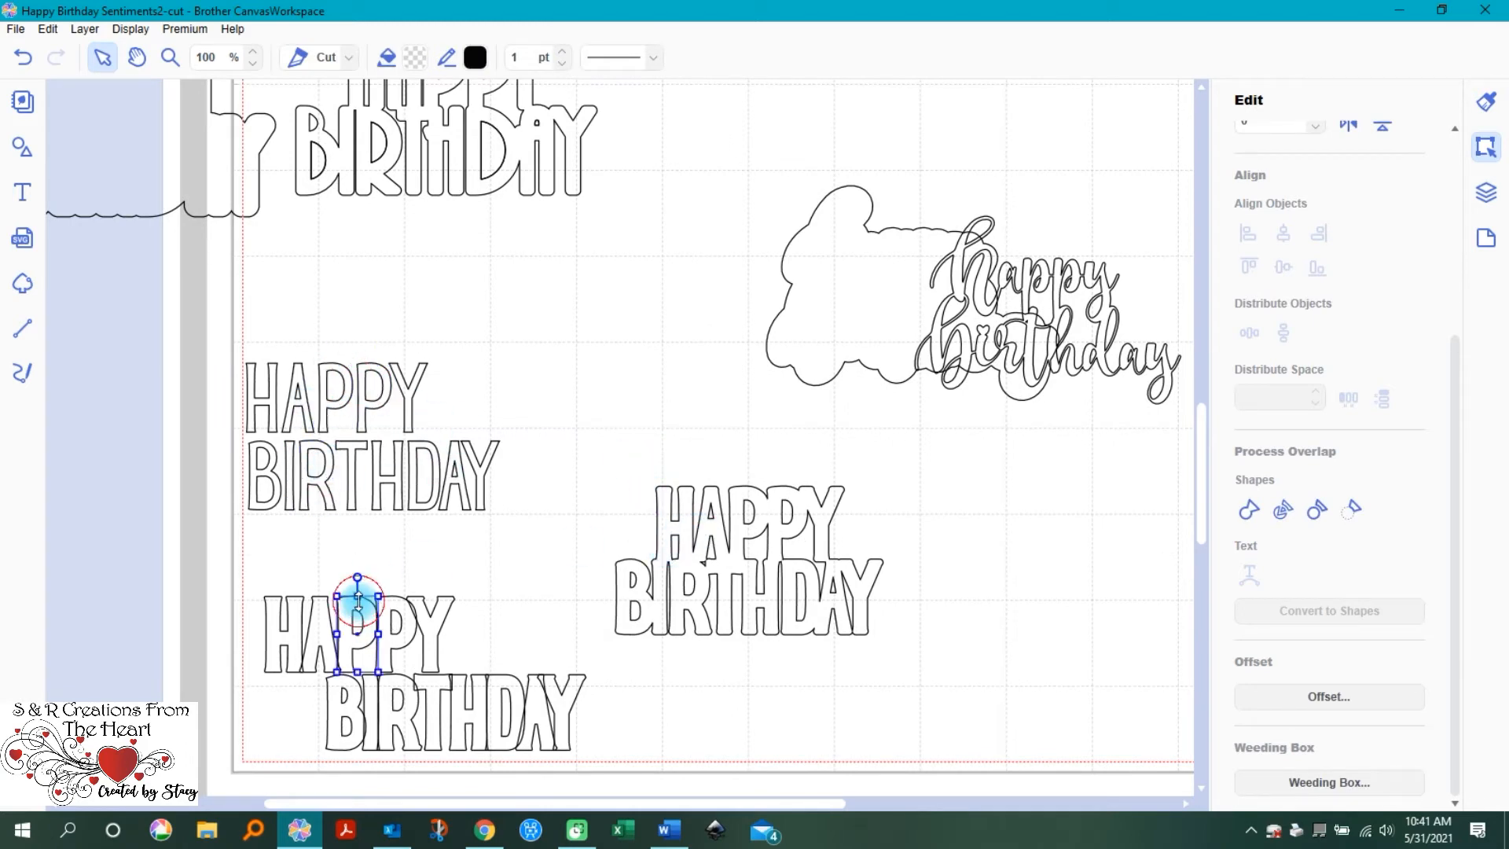
pyautogui.click(333, 386)
pyautogui.click(336, 386)
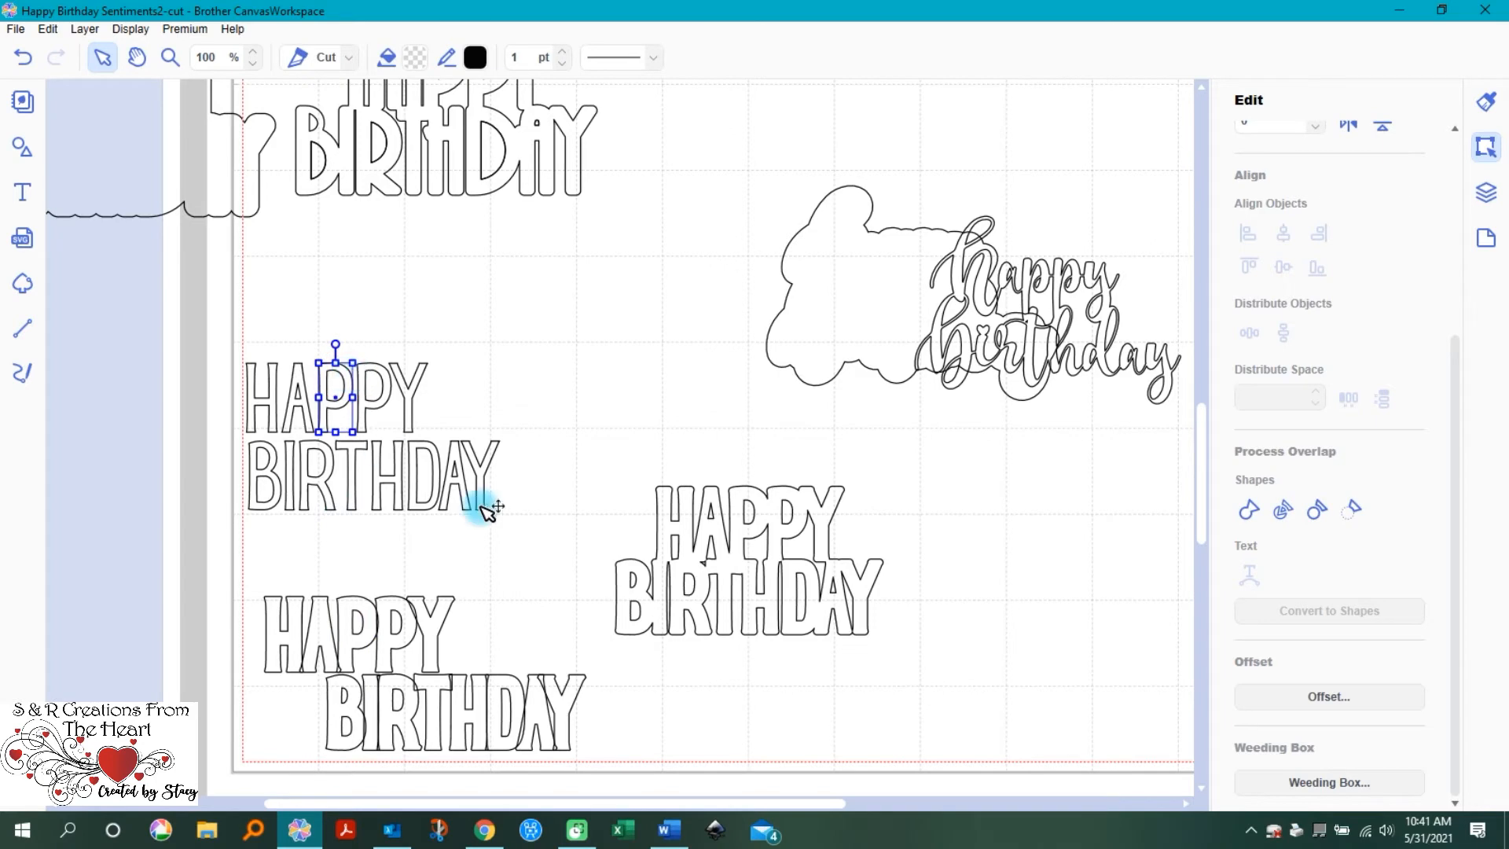
pyautogui.scroll(-1, 505, 694)
pyautogui.click(667, 830)
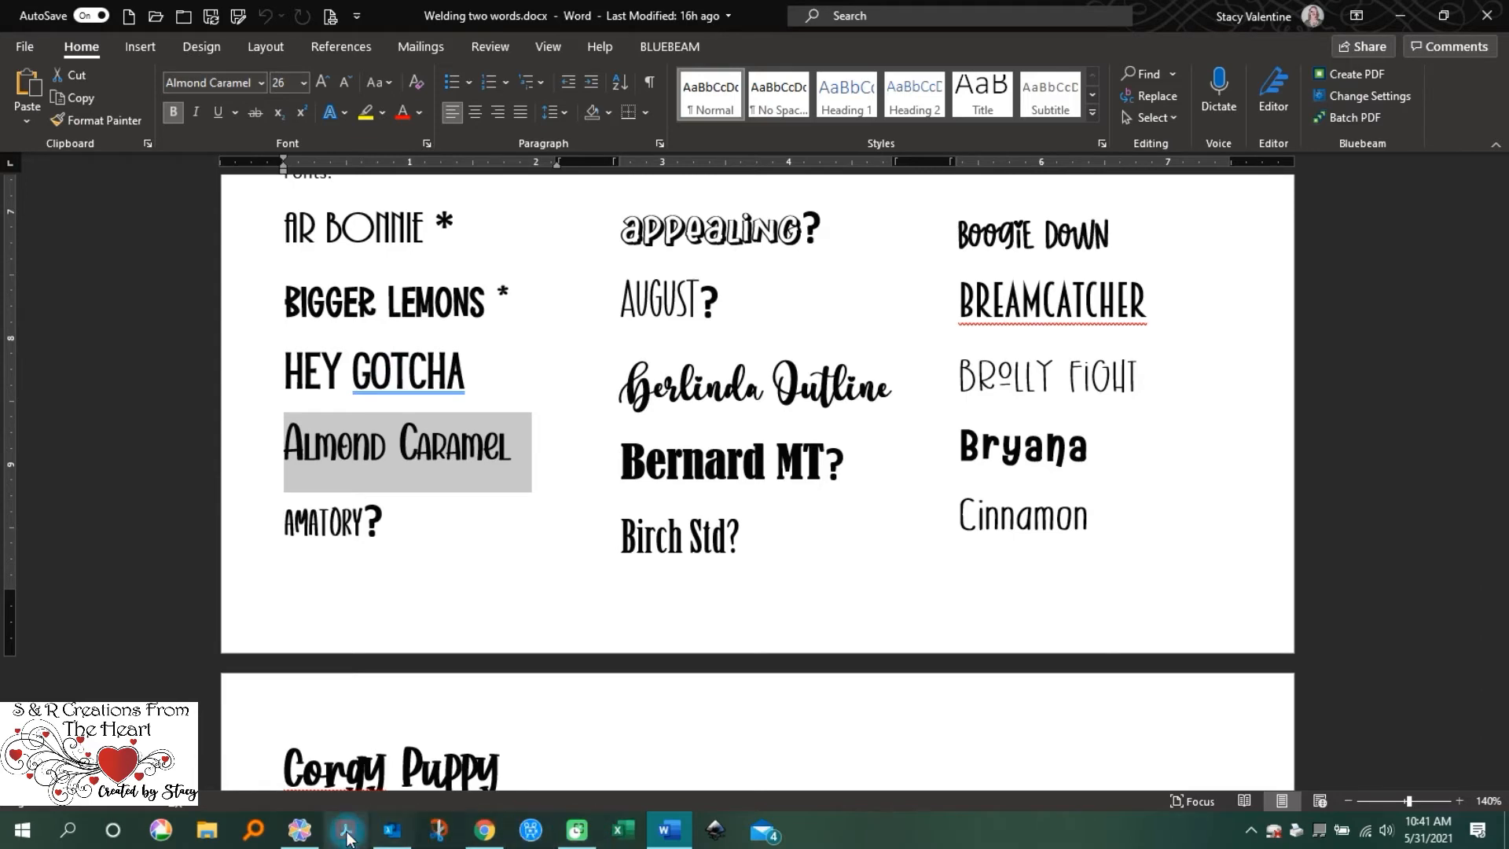
# Step: Switch to Brother CanvasWorkspace and add the text "Happy" in the empty space above the thin-outlined HAPPY BIRTHDAY
pyautogui.click(299, 831)
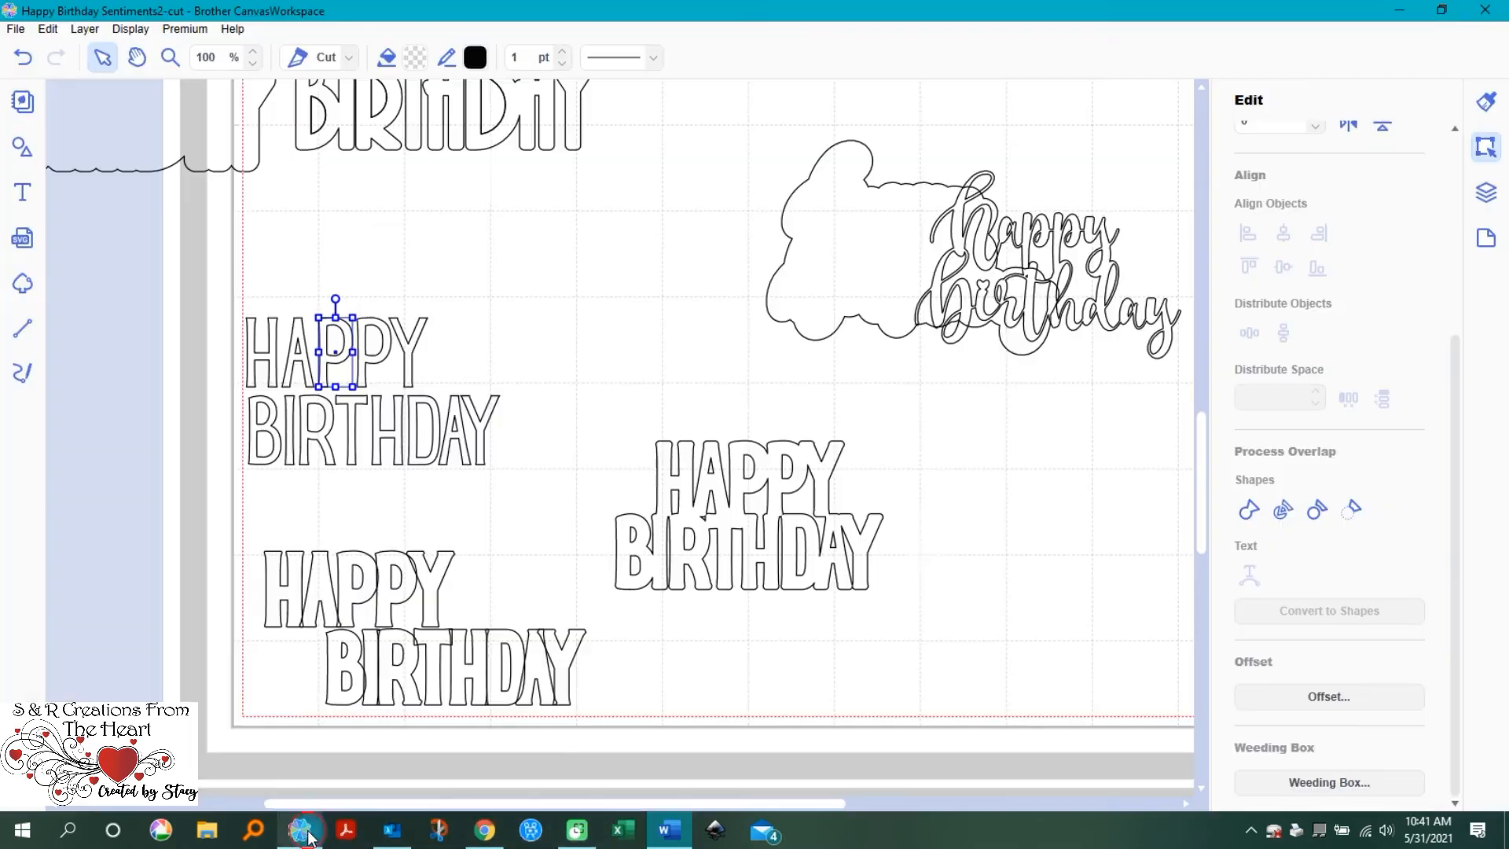
pyautogui.click(27, 195)
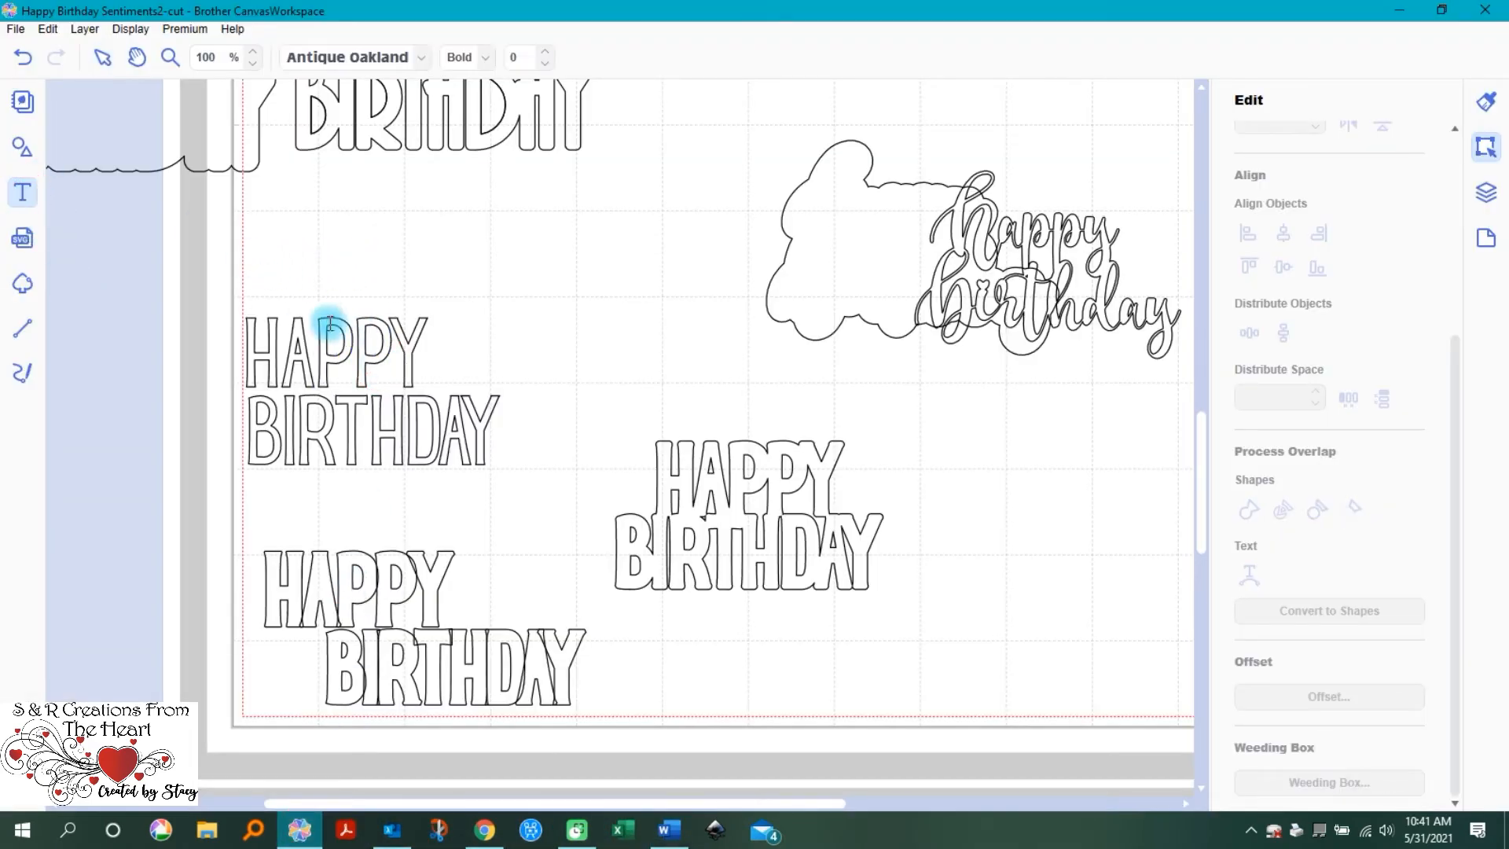
pyautogui.click(277, 218)
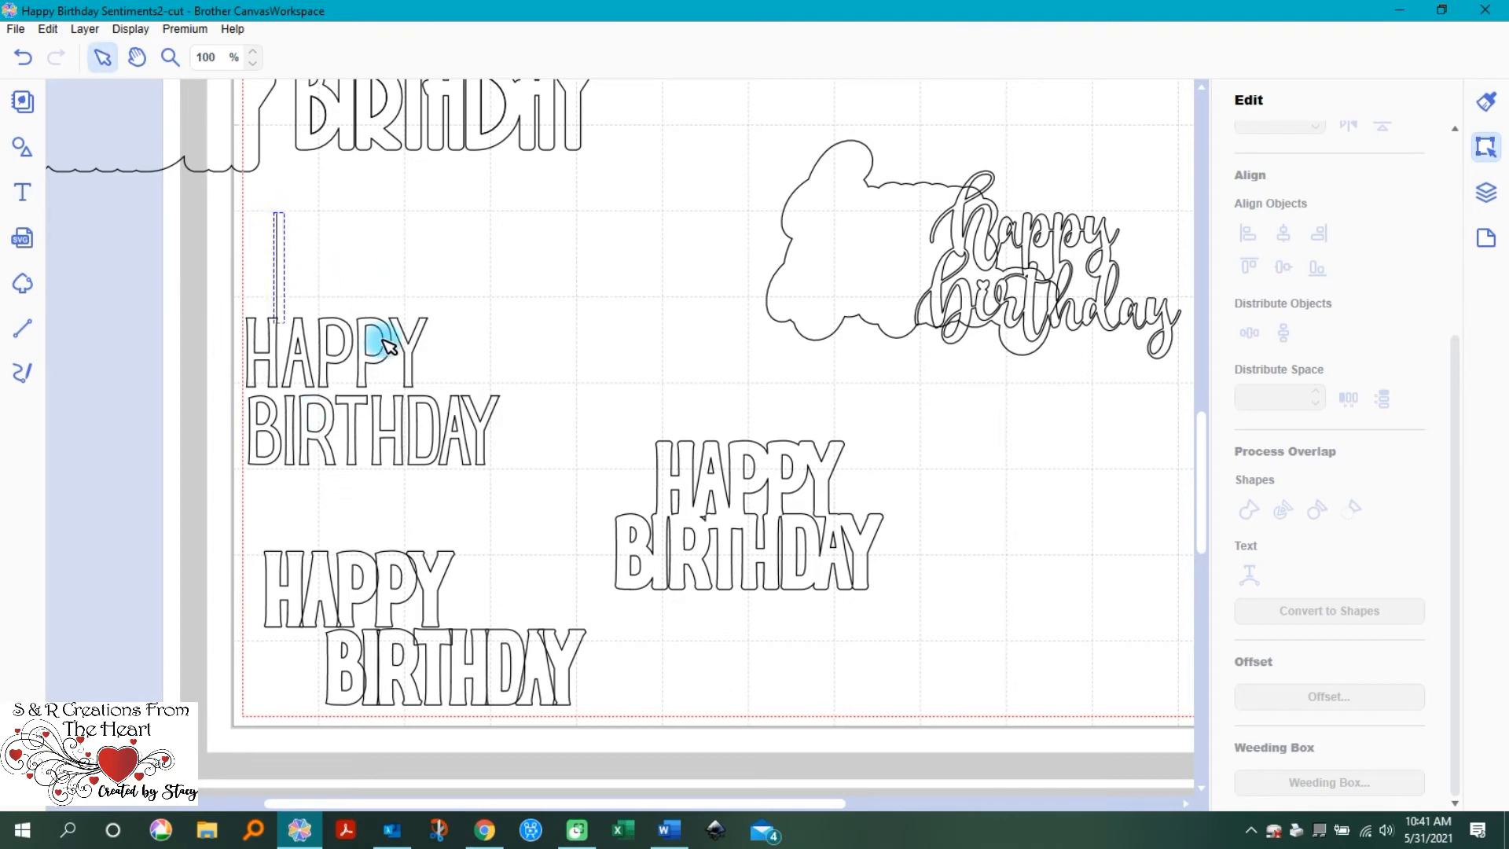
pyautogui.write('Happy')
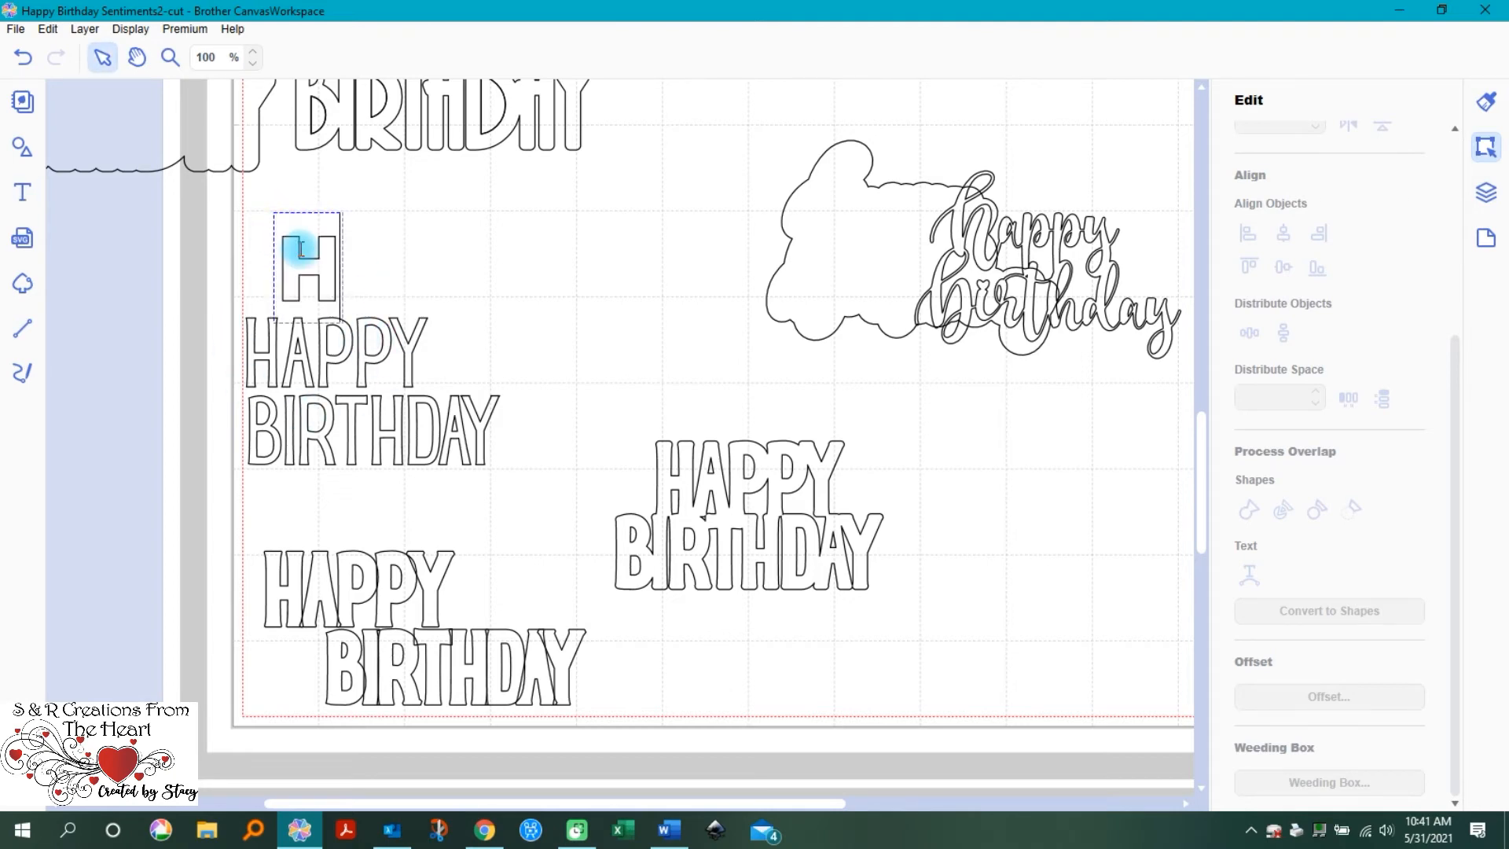
pyautogui.click(610, 273)
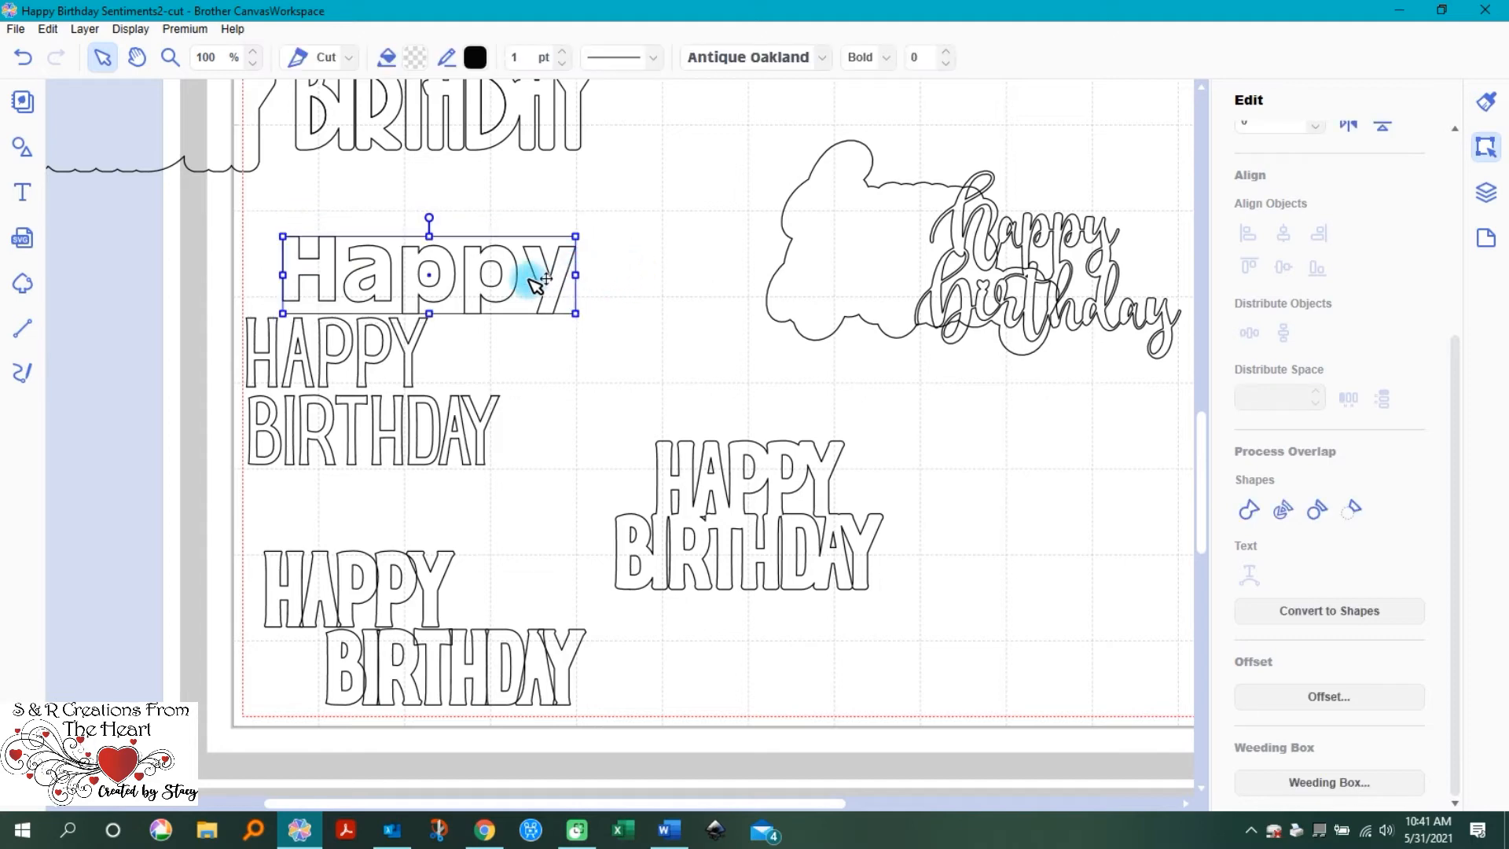
# Step: Set the font of the new Happy text to HEY GOTCHA and move the word up, clear of the sentiment below it
pyautogui.click(1485, 100)
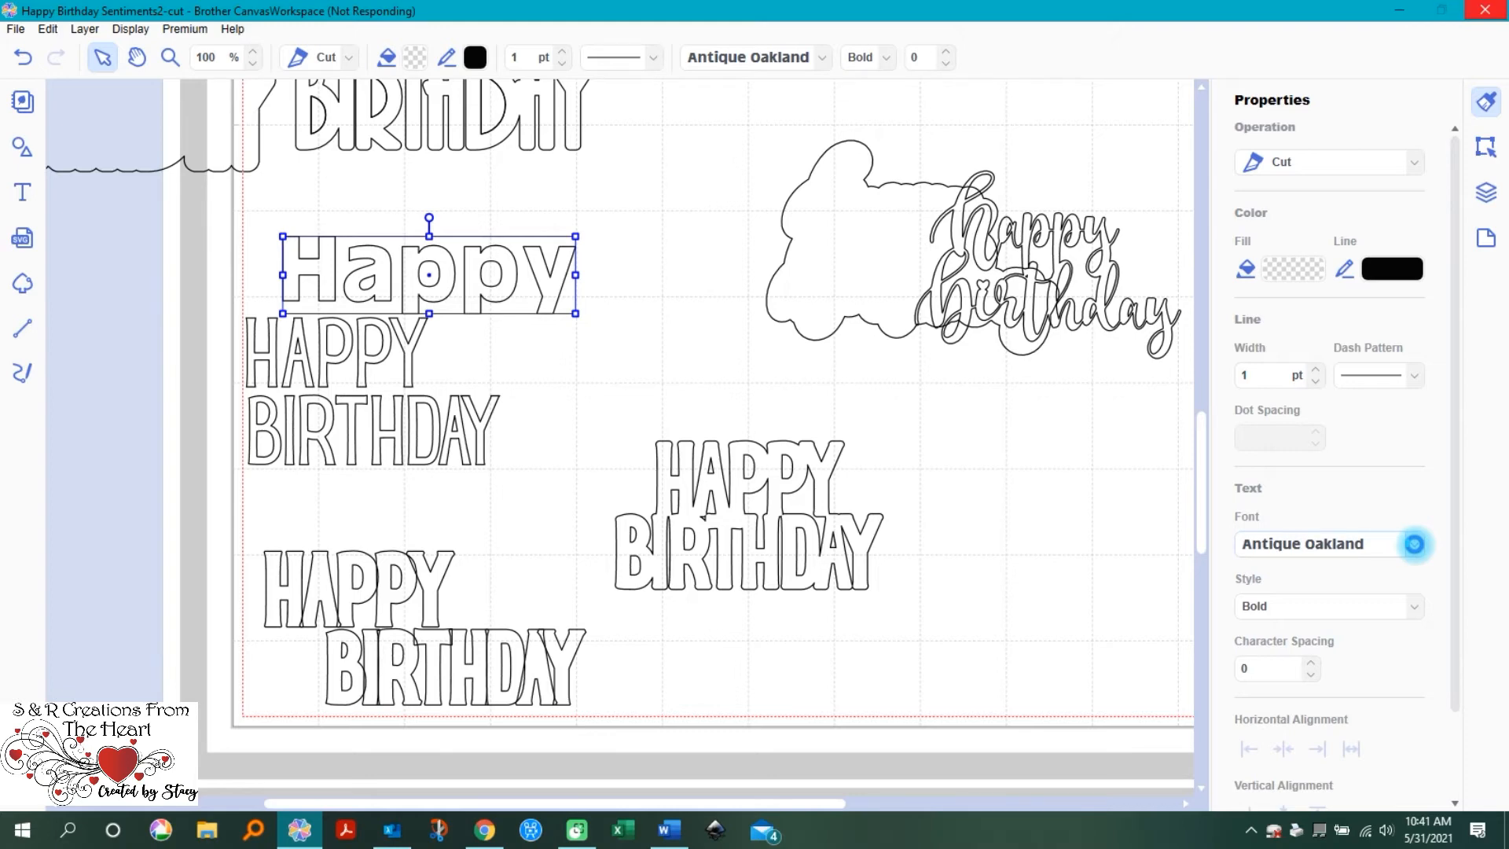
pyautogui.click(1413, 548)
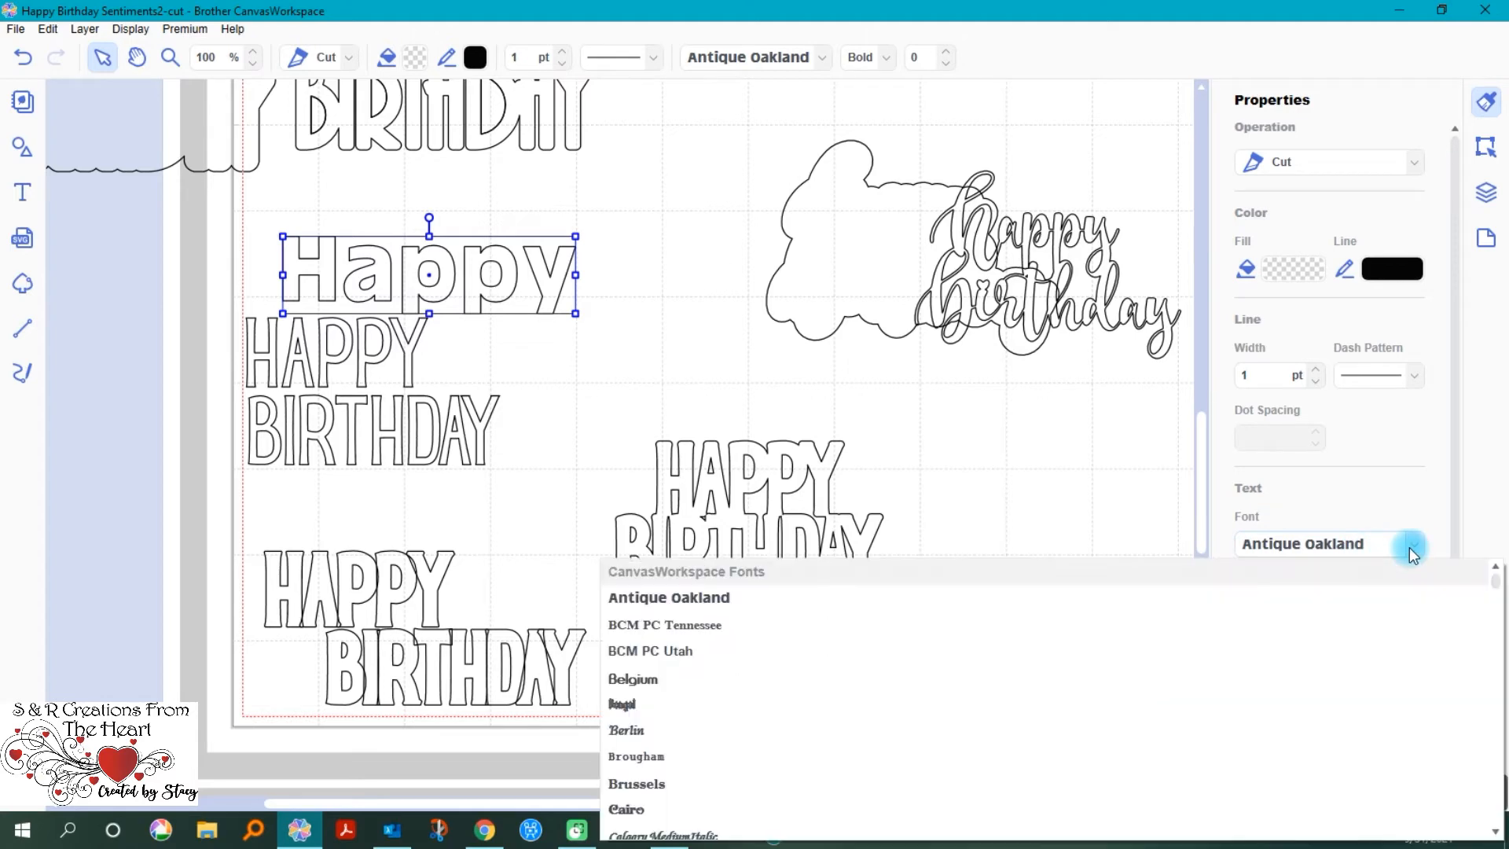
pyautogui.scroll(-3, 770, 641)
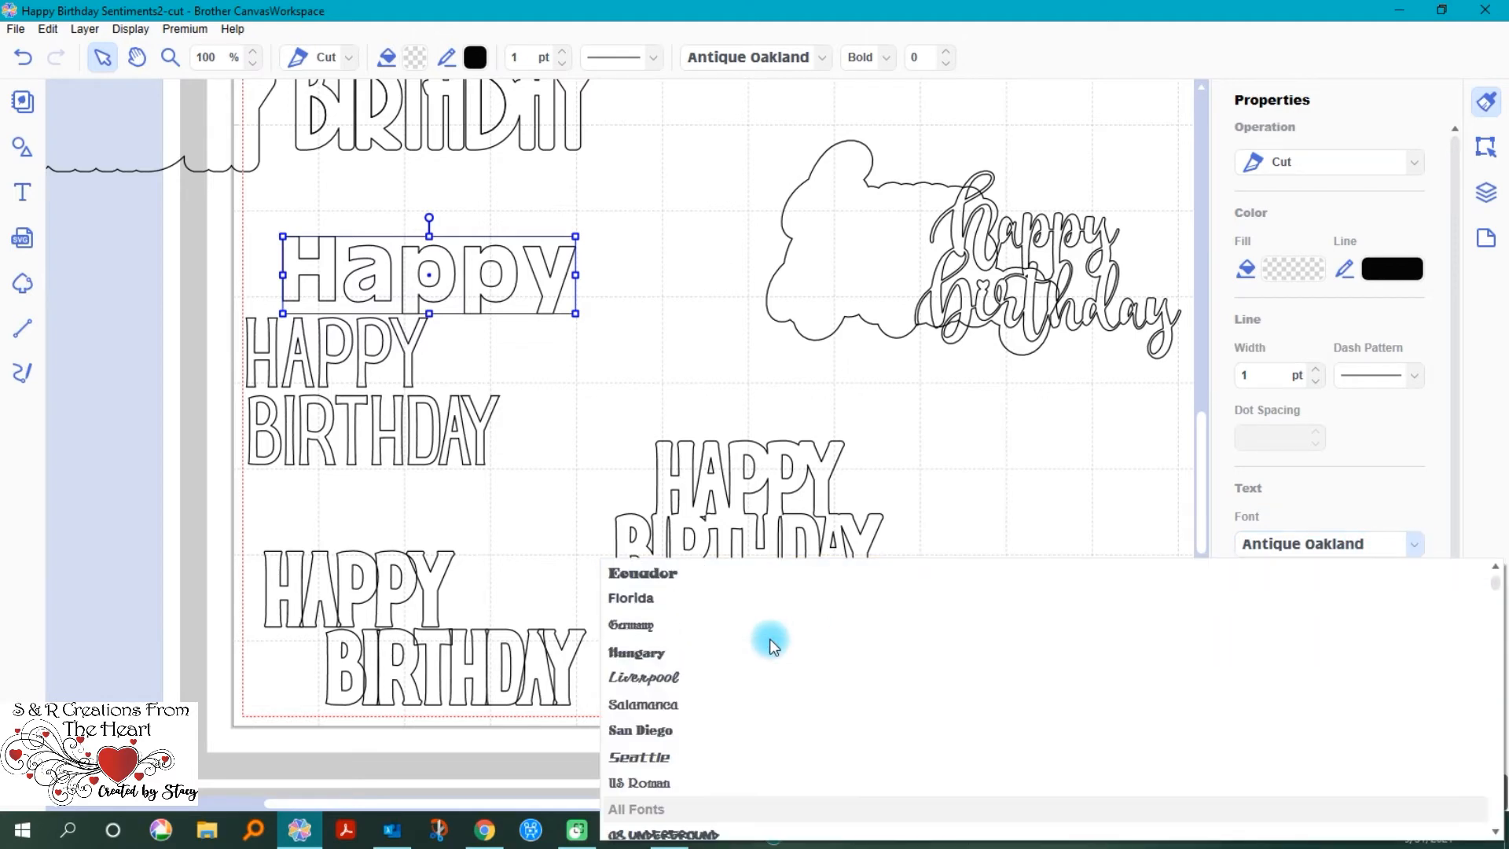
pyautogui.scroll(3, 770, 638)
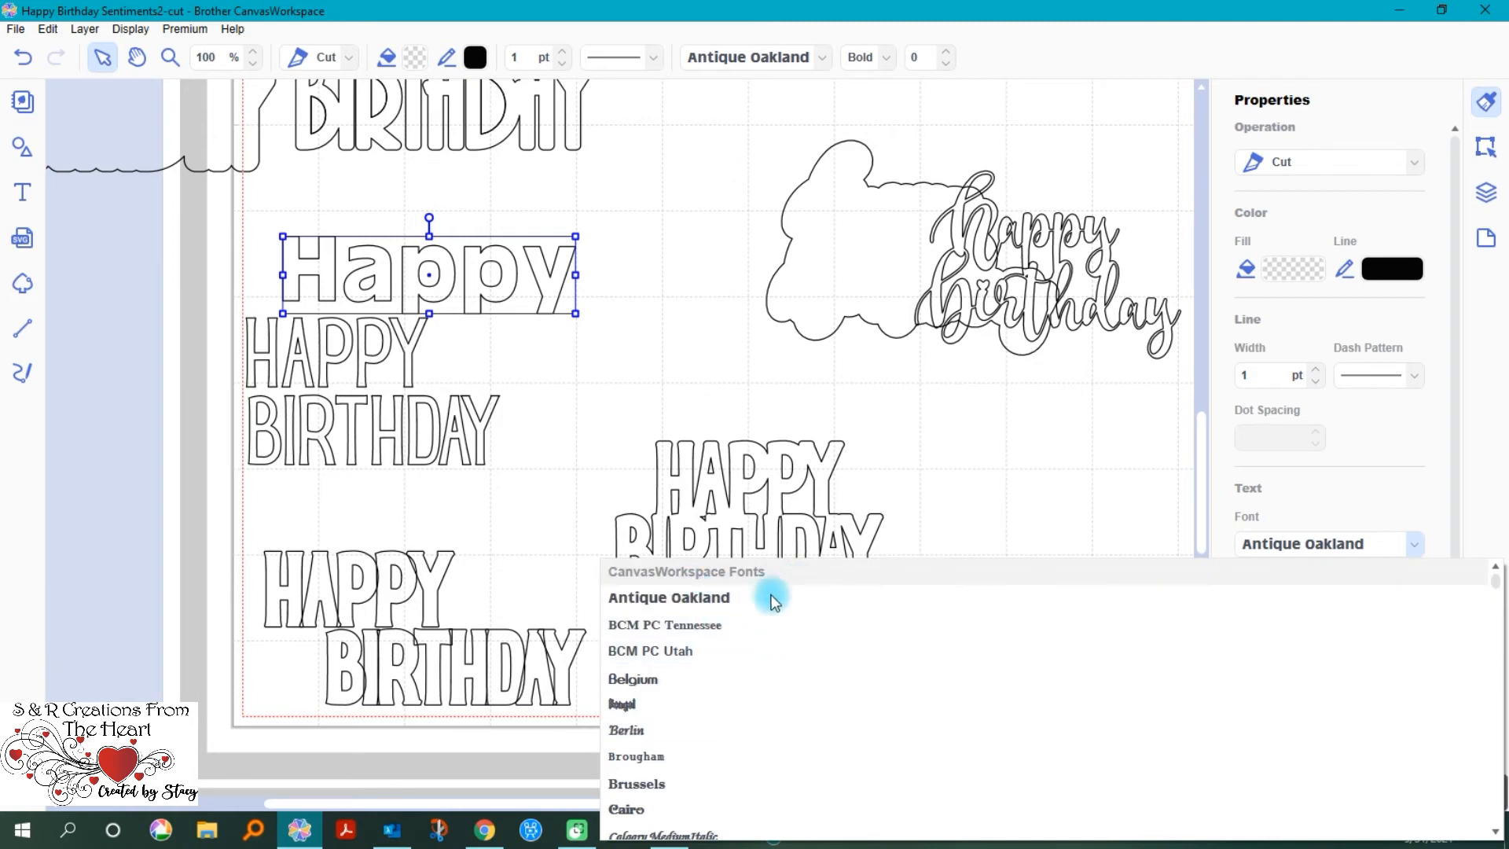
pyautogui.scroll(-5, 767, 686)
pyautogui.scroll(-6, 764, 686)
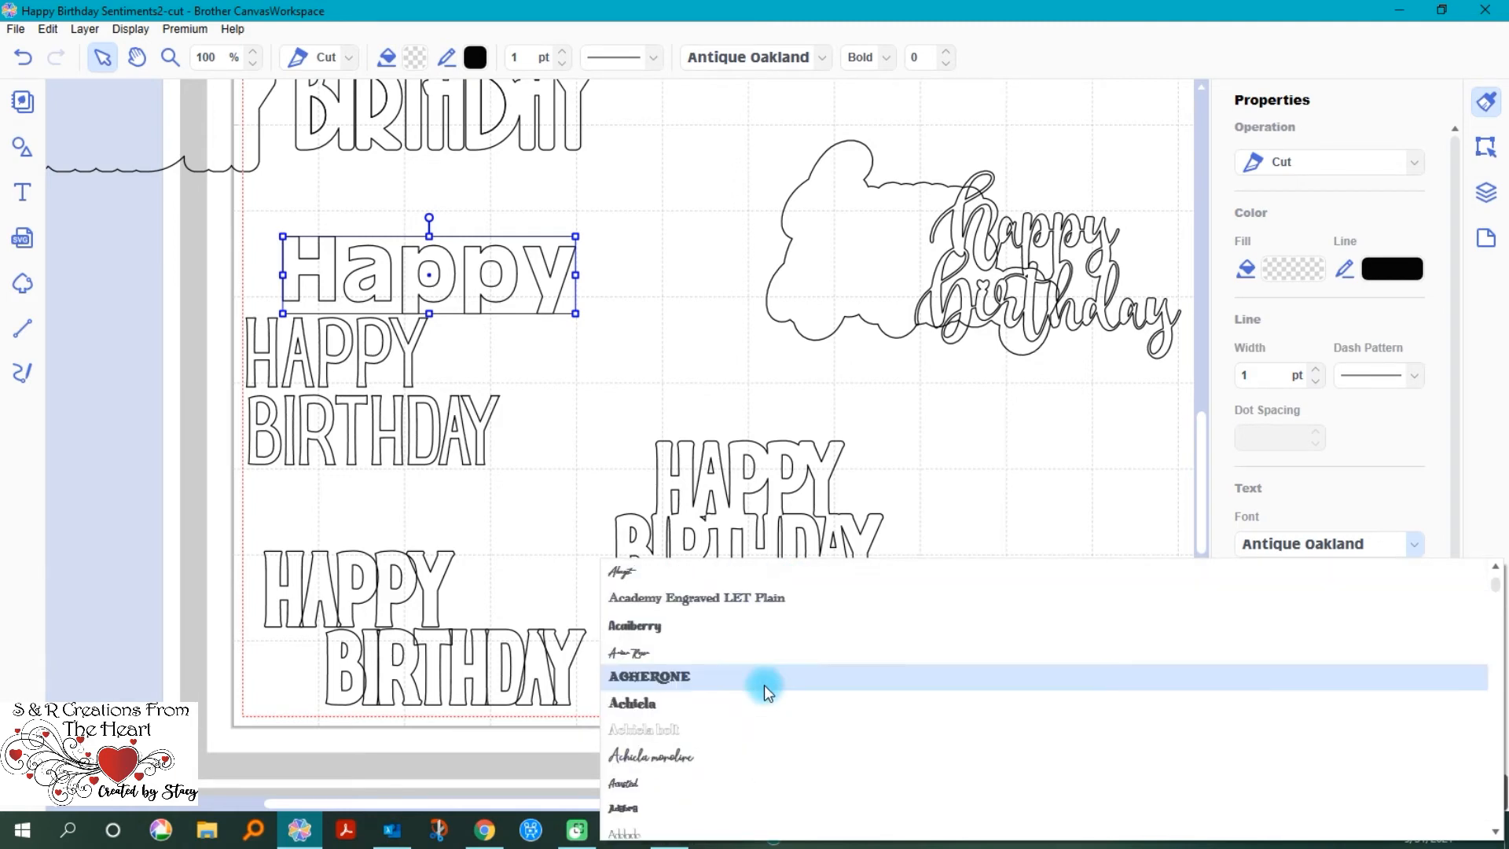
pyautogui.scroll(-6, 764, 686)
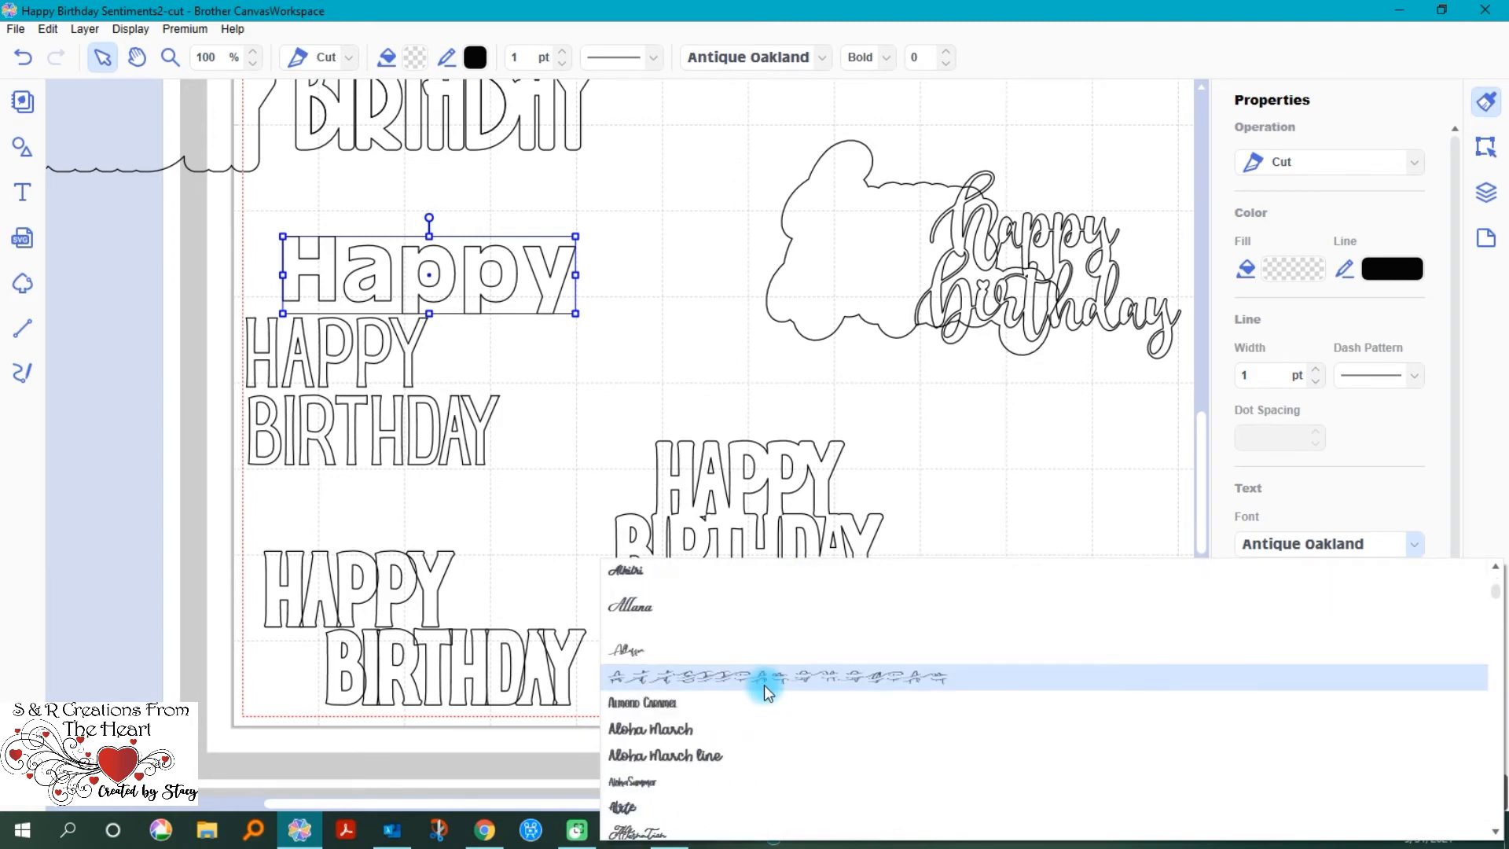
pyautogui.scroll(-6, 764, 685)
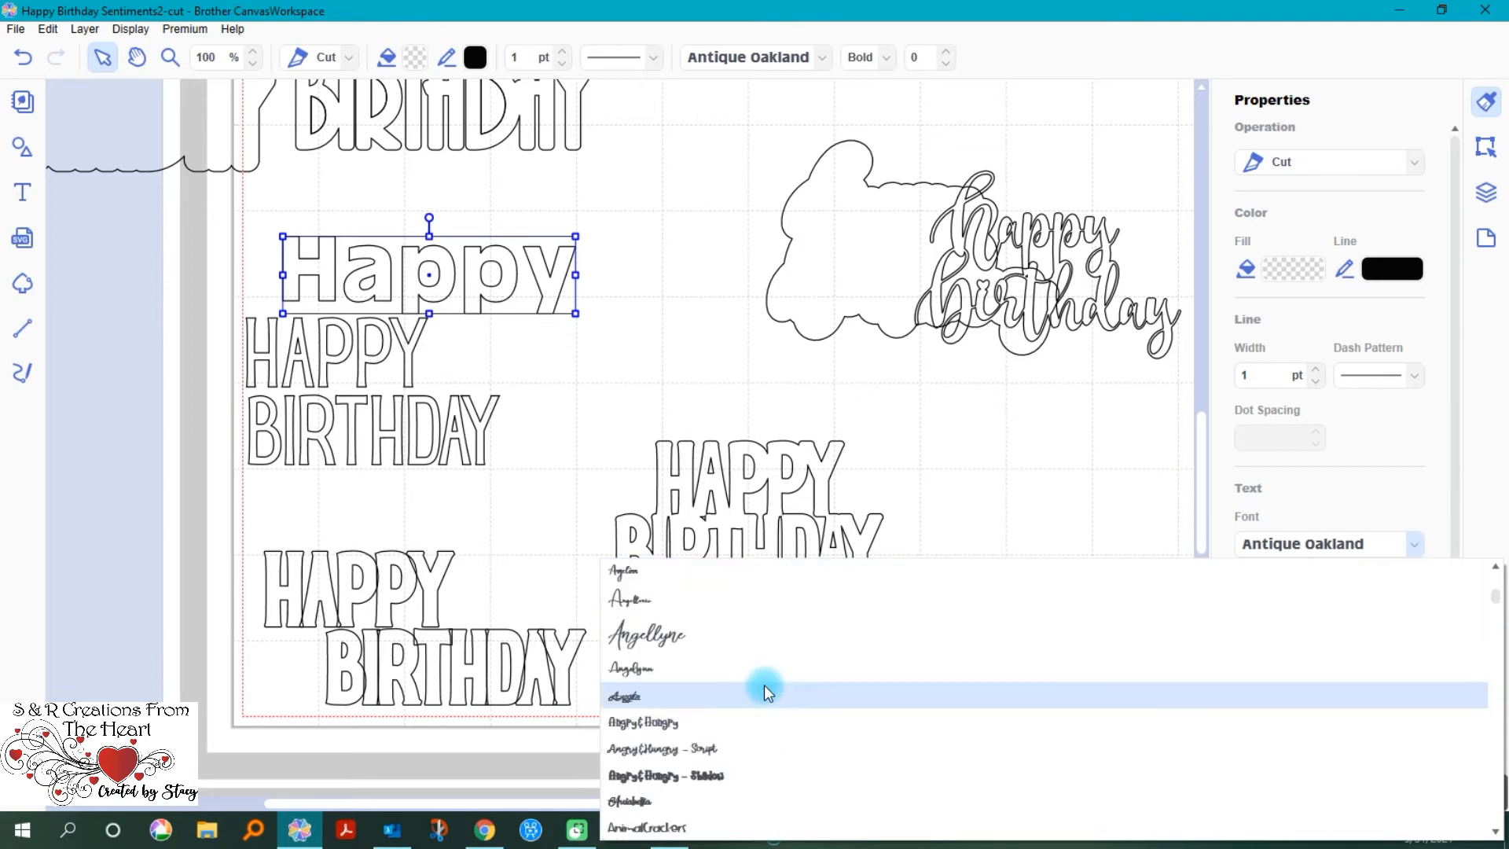
pyautogui.scroll(-6, 764, 685)
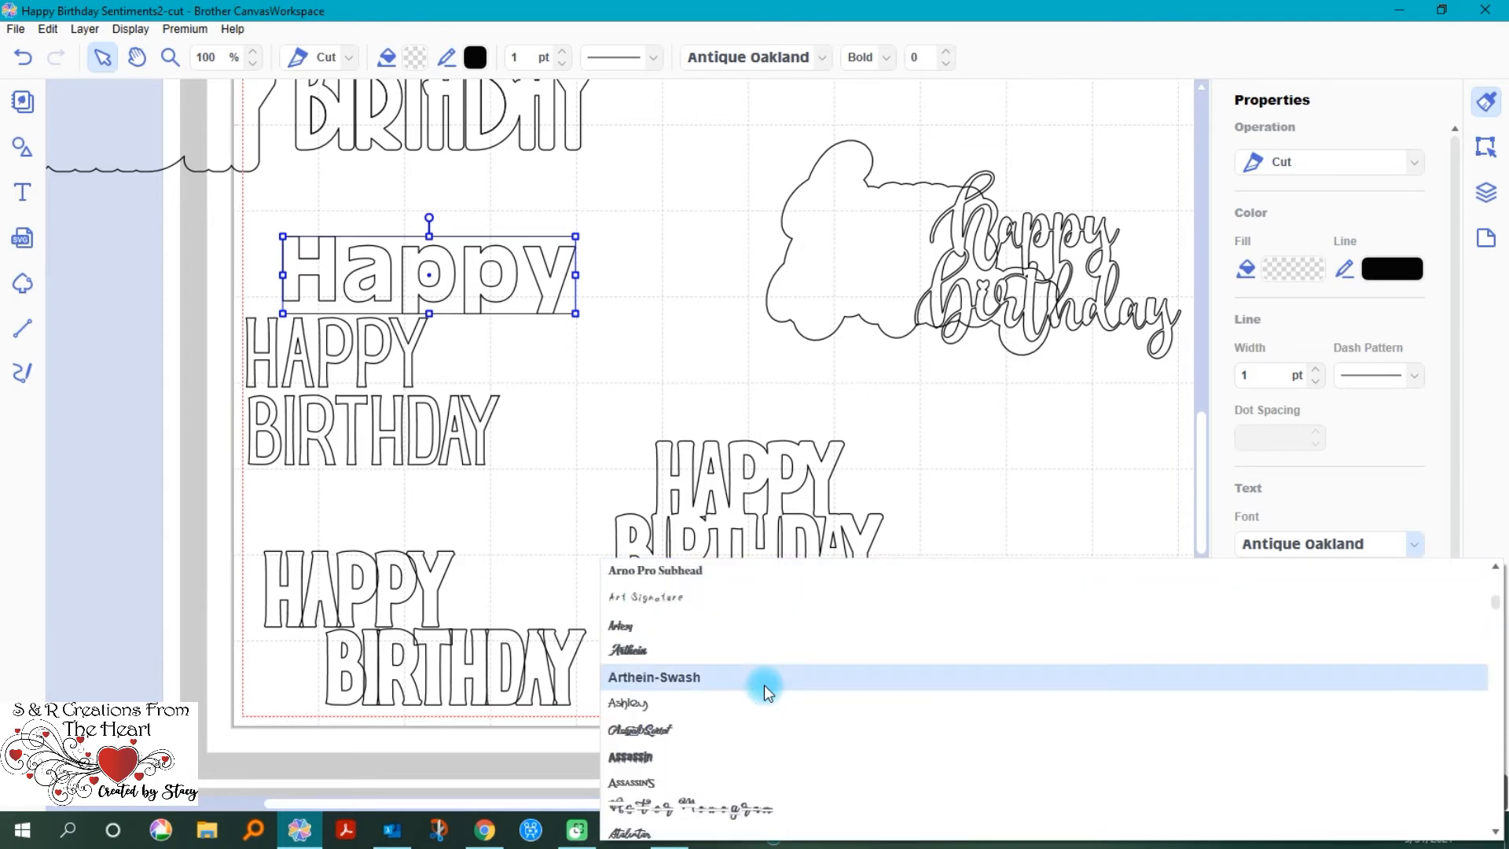
pyautogui.scroll(-6, 764, 686)
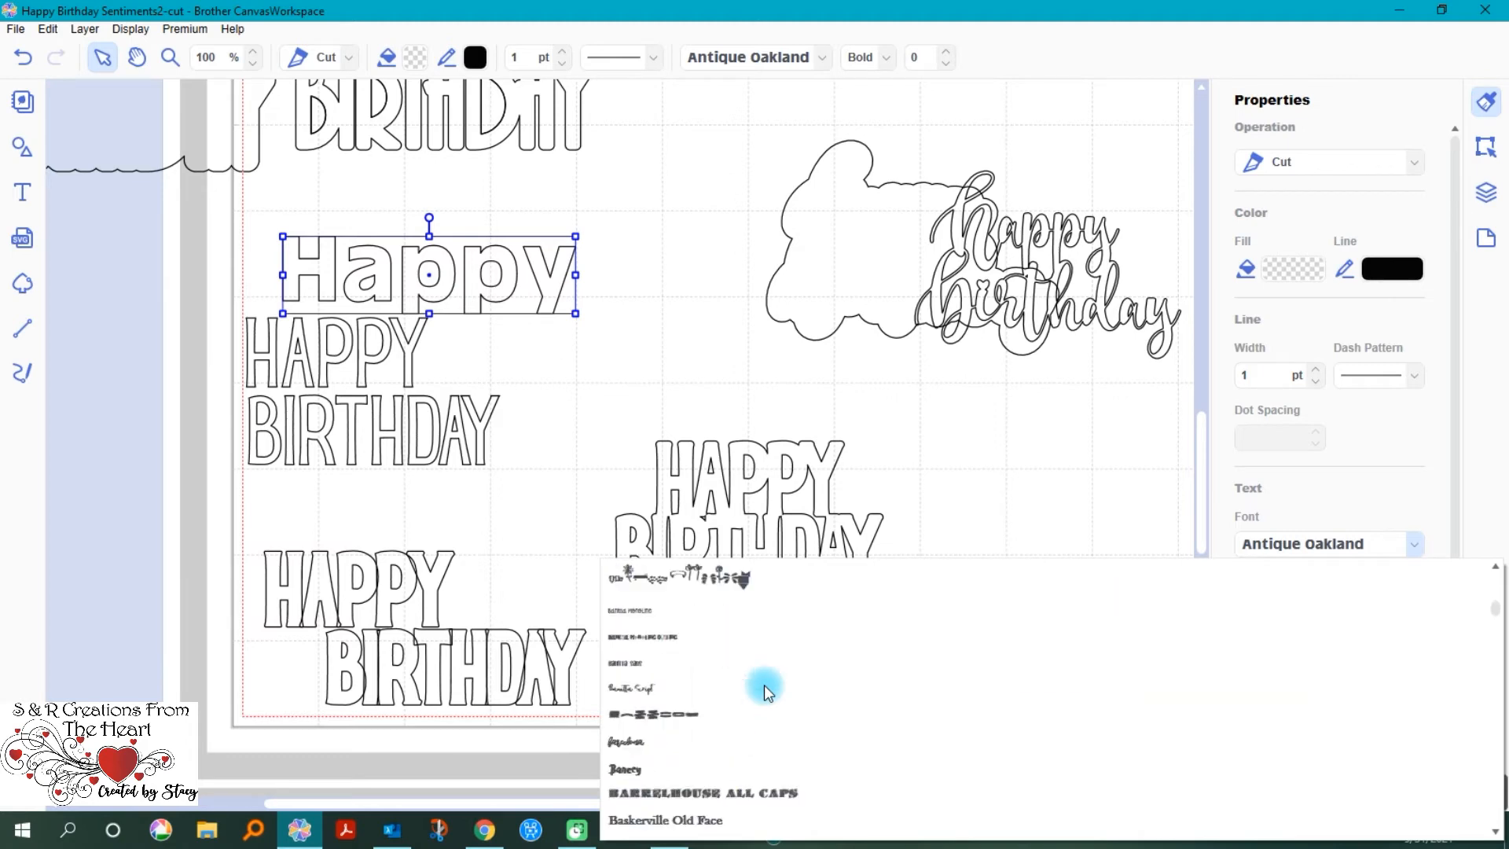
pyautogui.moveTo(1499, 616); pyautogui.dragTo(1499, 708)
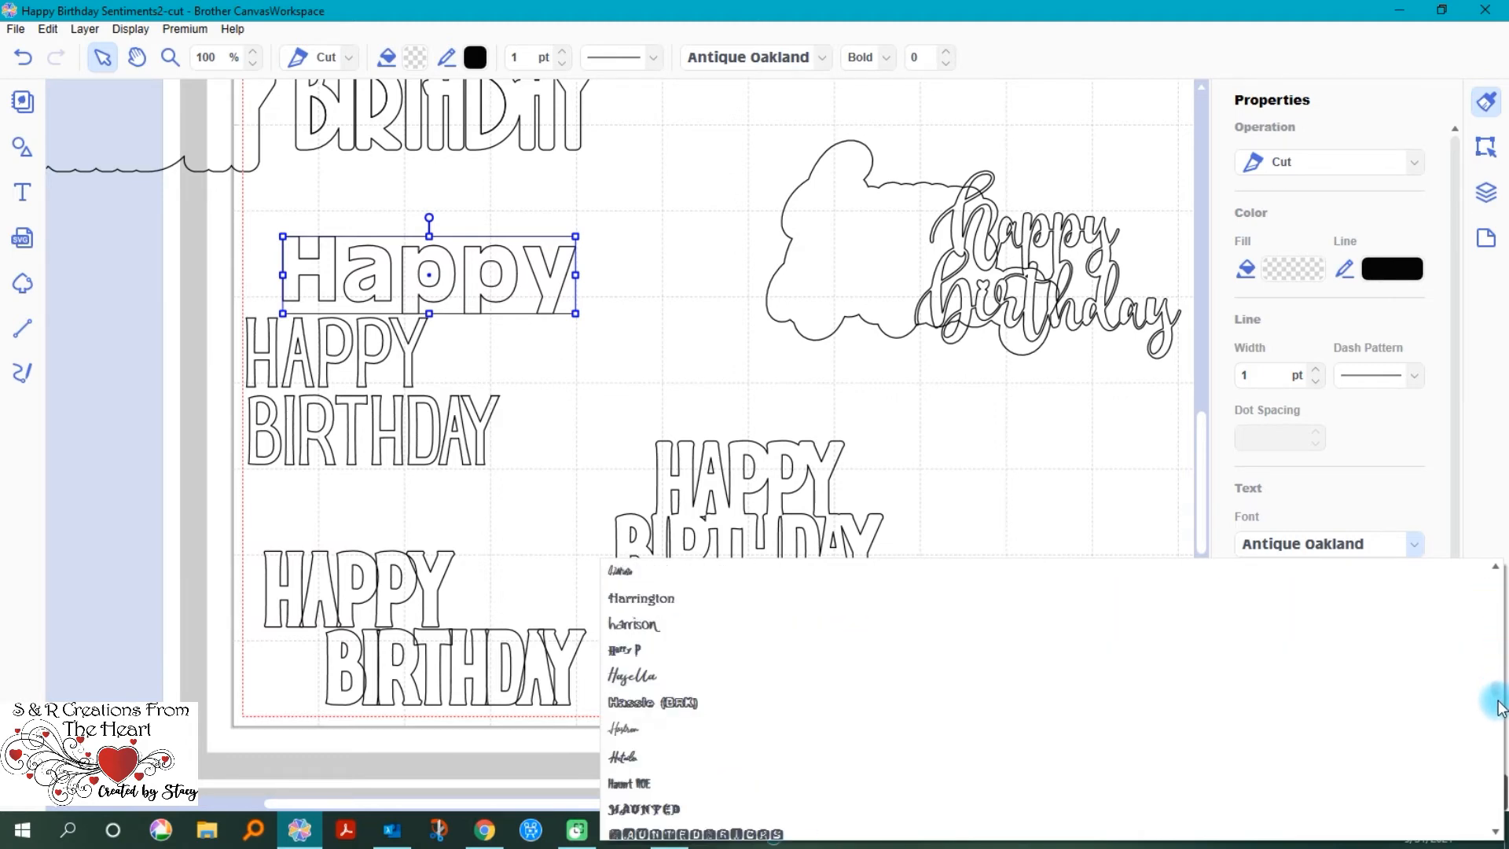
pyautogui.scroll(8, 884, 696)
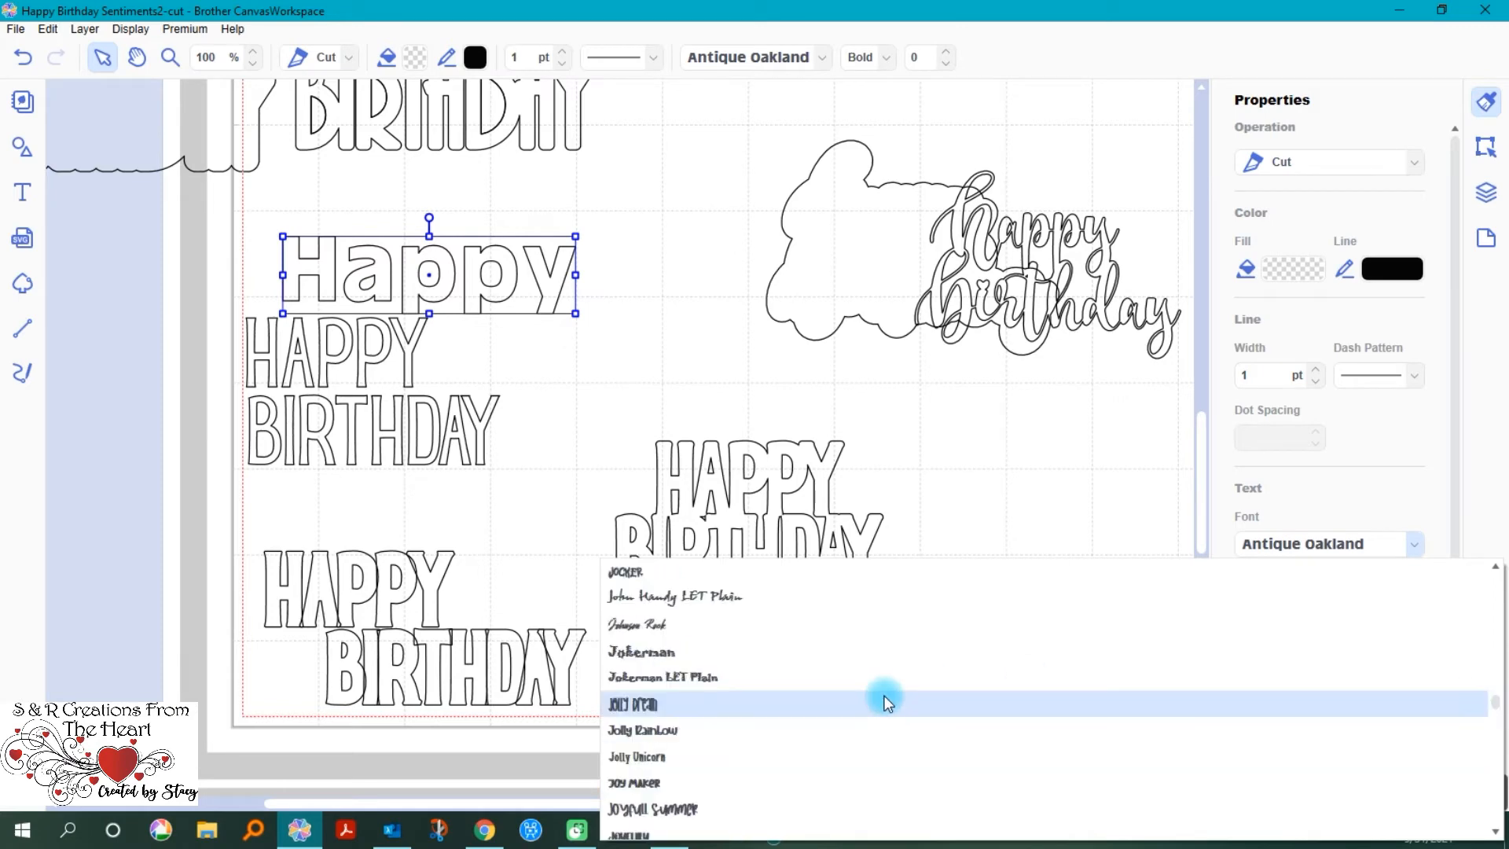
pyautogui.scroll(2, 884, 695)
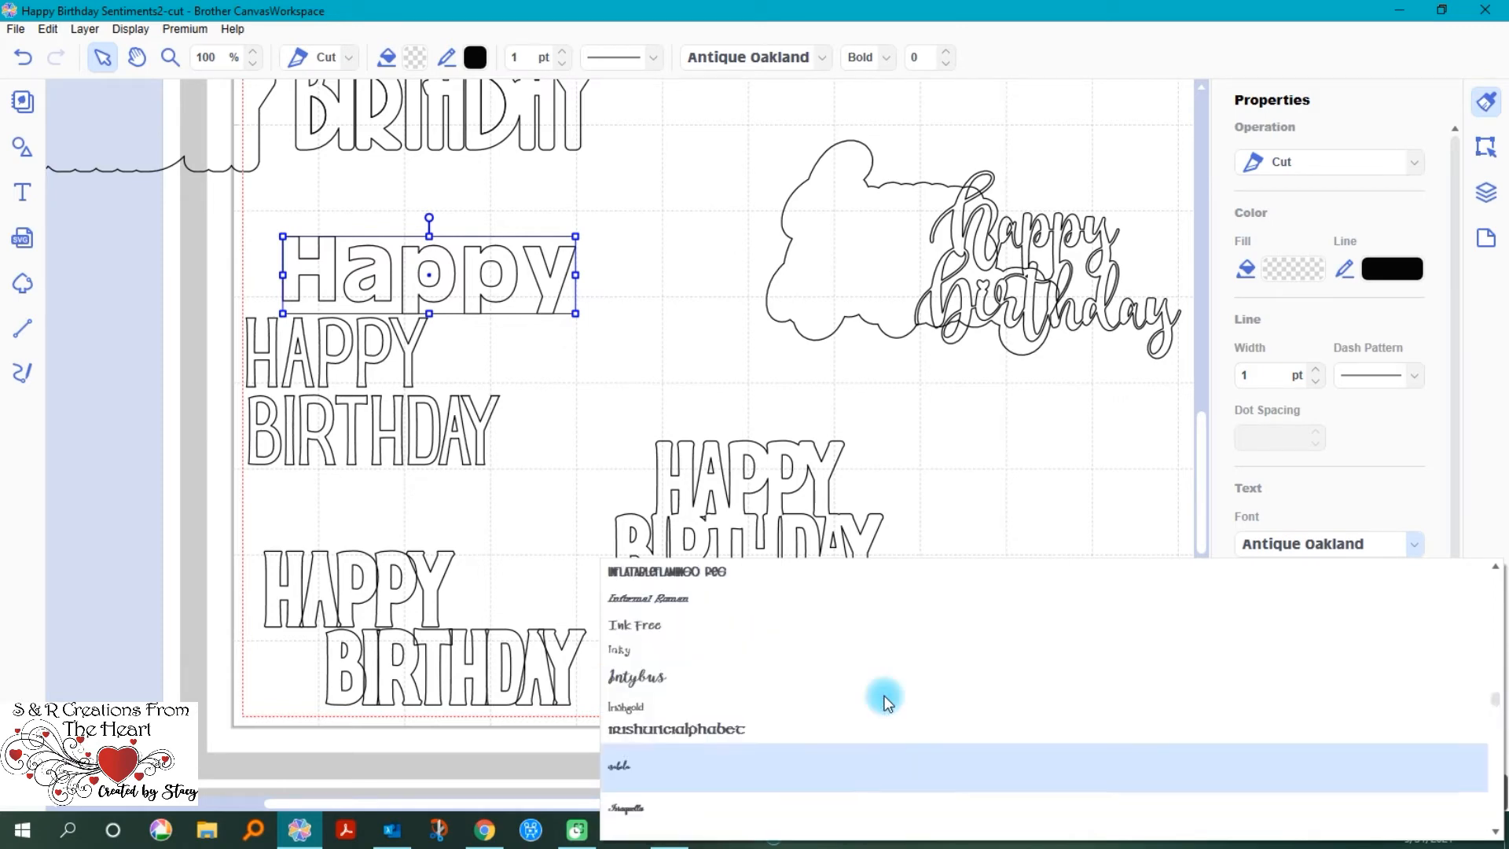
pyautogui.scroll(-4, 884, 696)
pyautogui.scroll(-6, 884, 699)
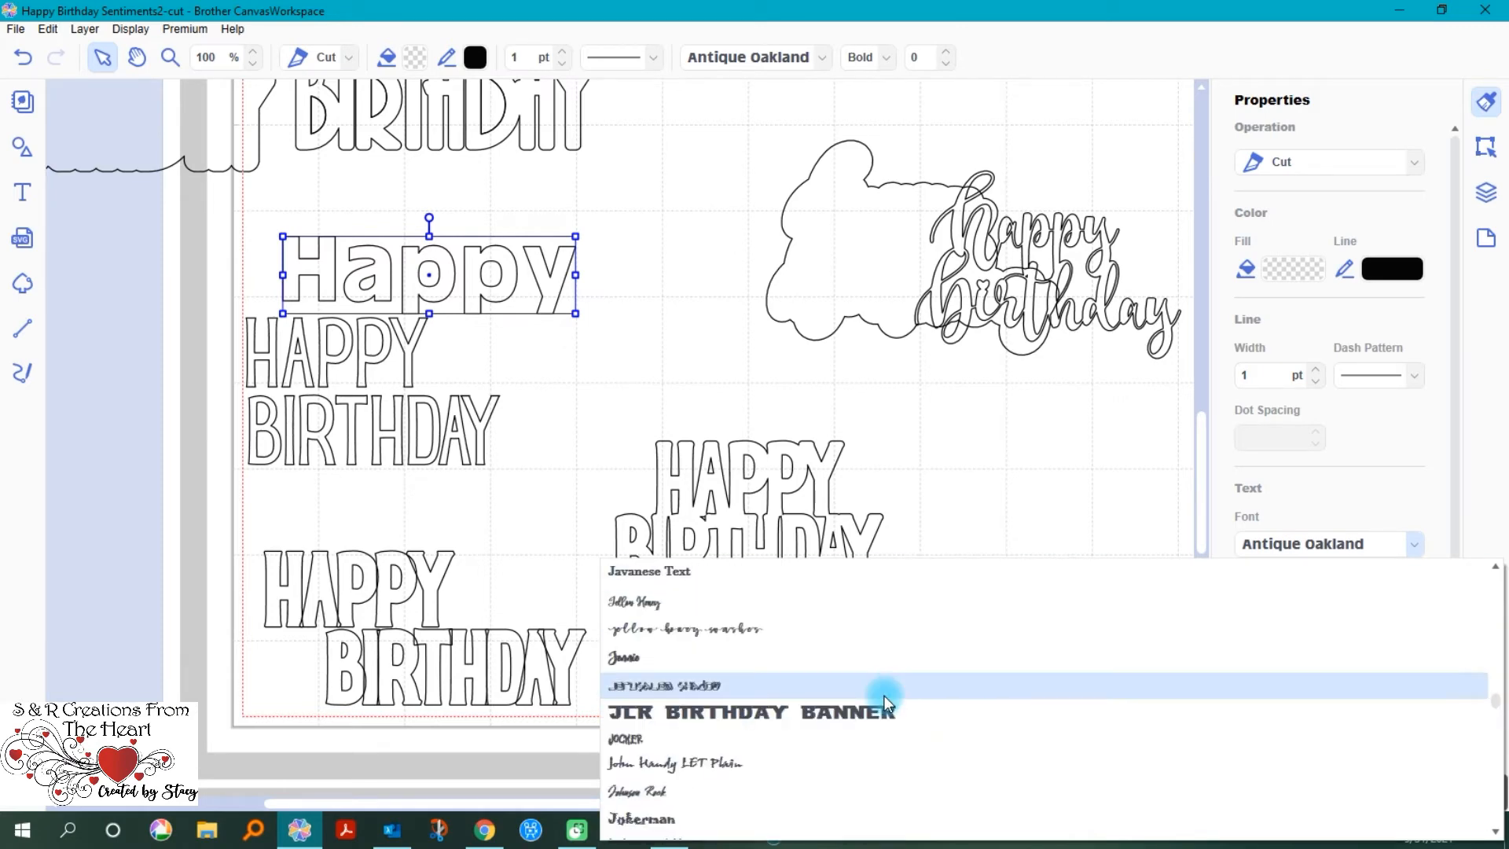
pyautogui.scroll(-3, 887, 702)
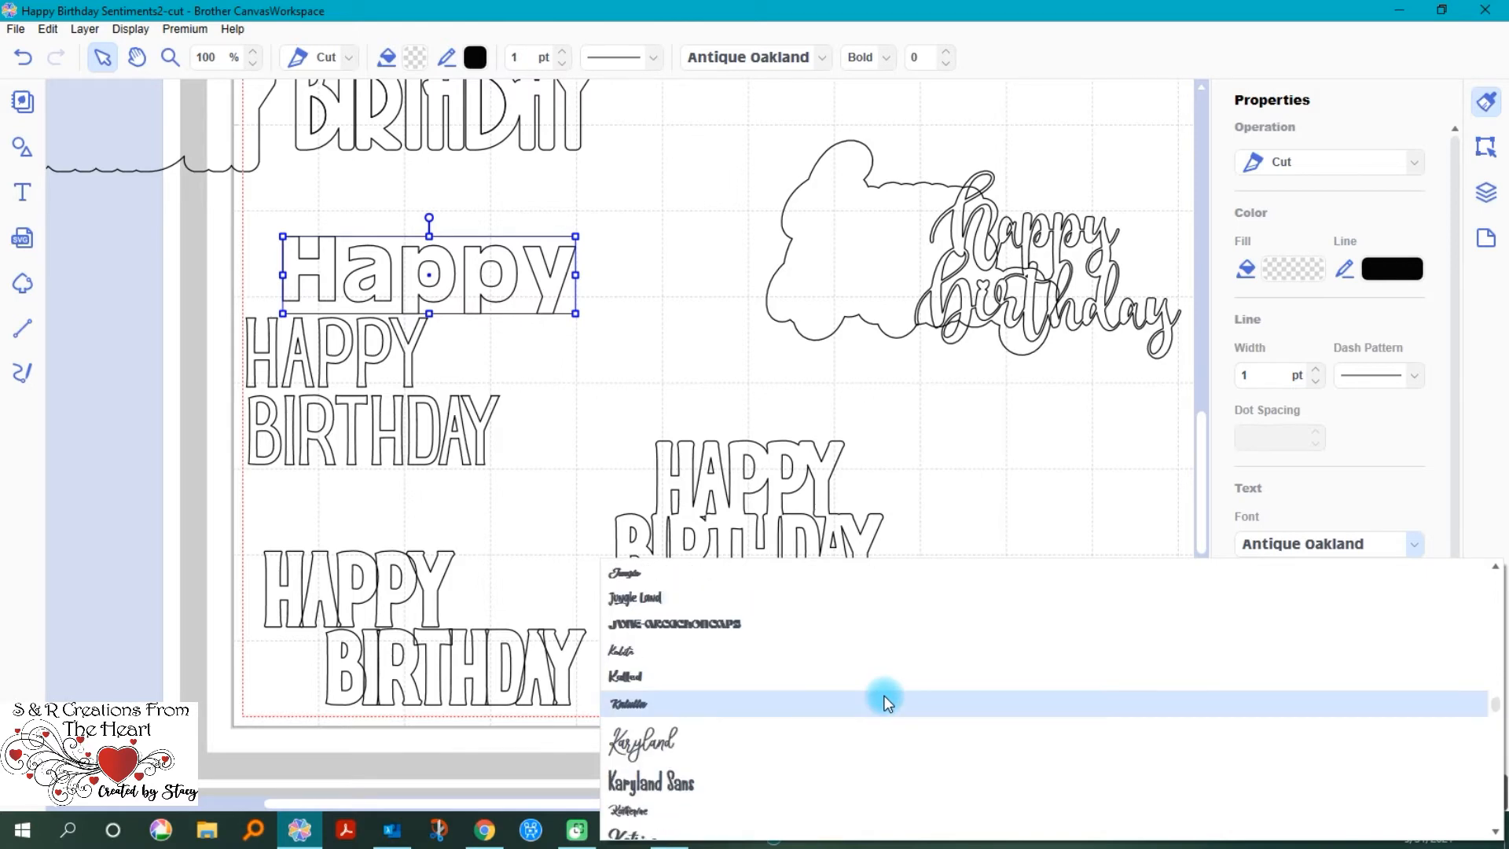
pyautogui.scroll(6, 887, 702)
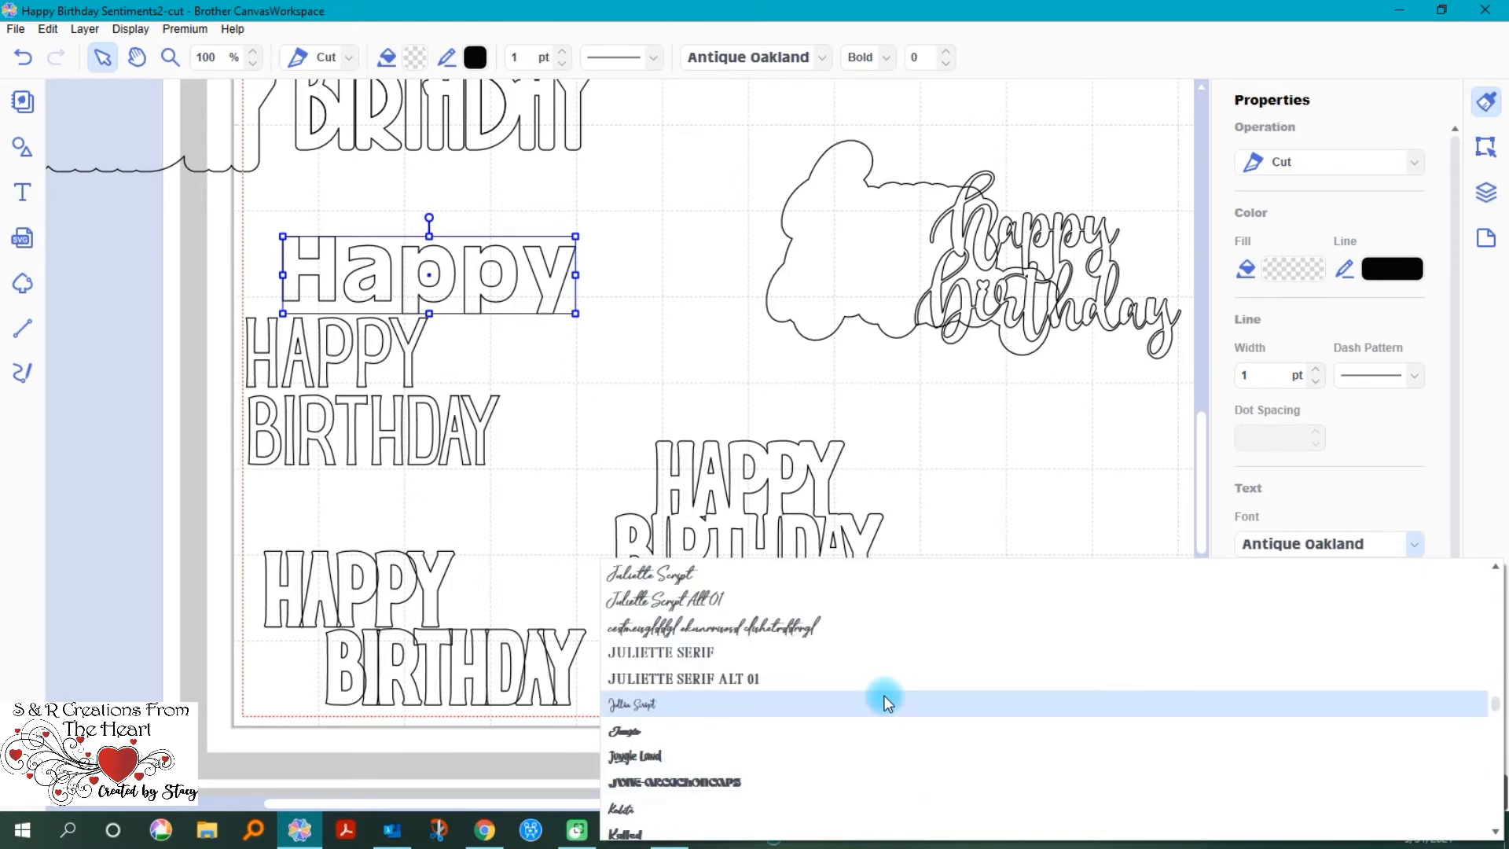
pyautogui.scroll(3, 884, 698)
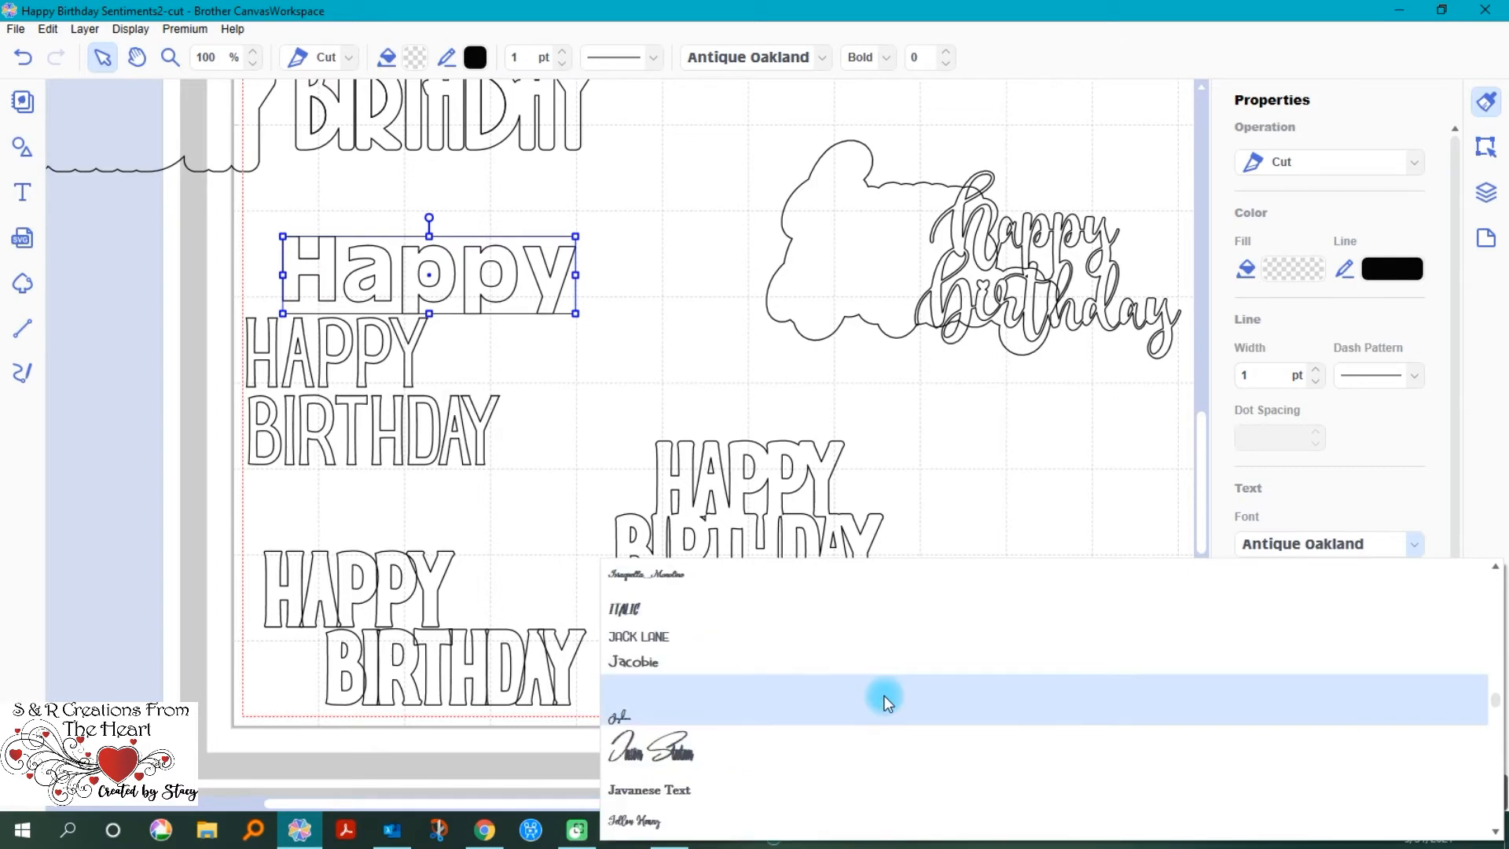
pyautogui.scroll(3, 887, 702)
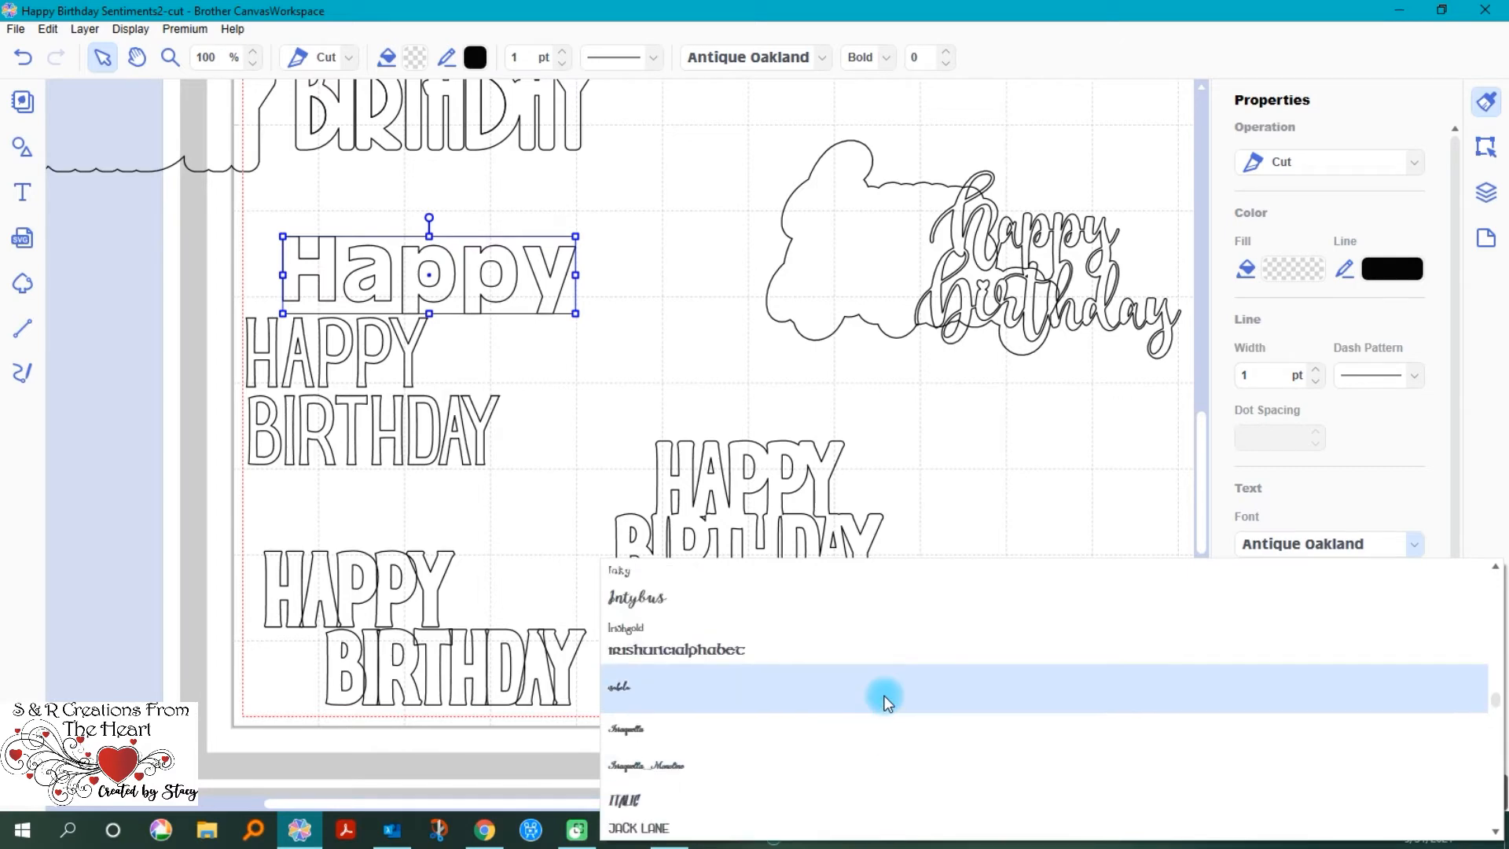
pyautogui.scroll(10, 871, 687)
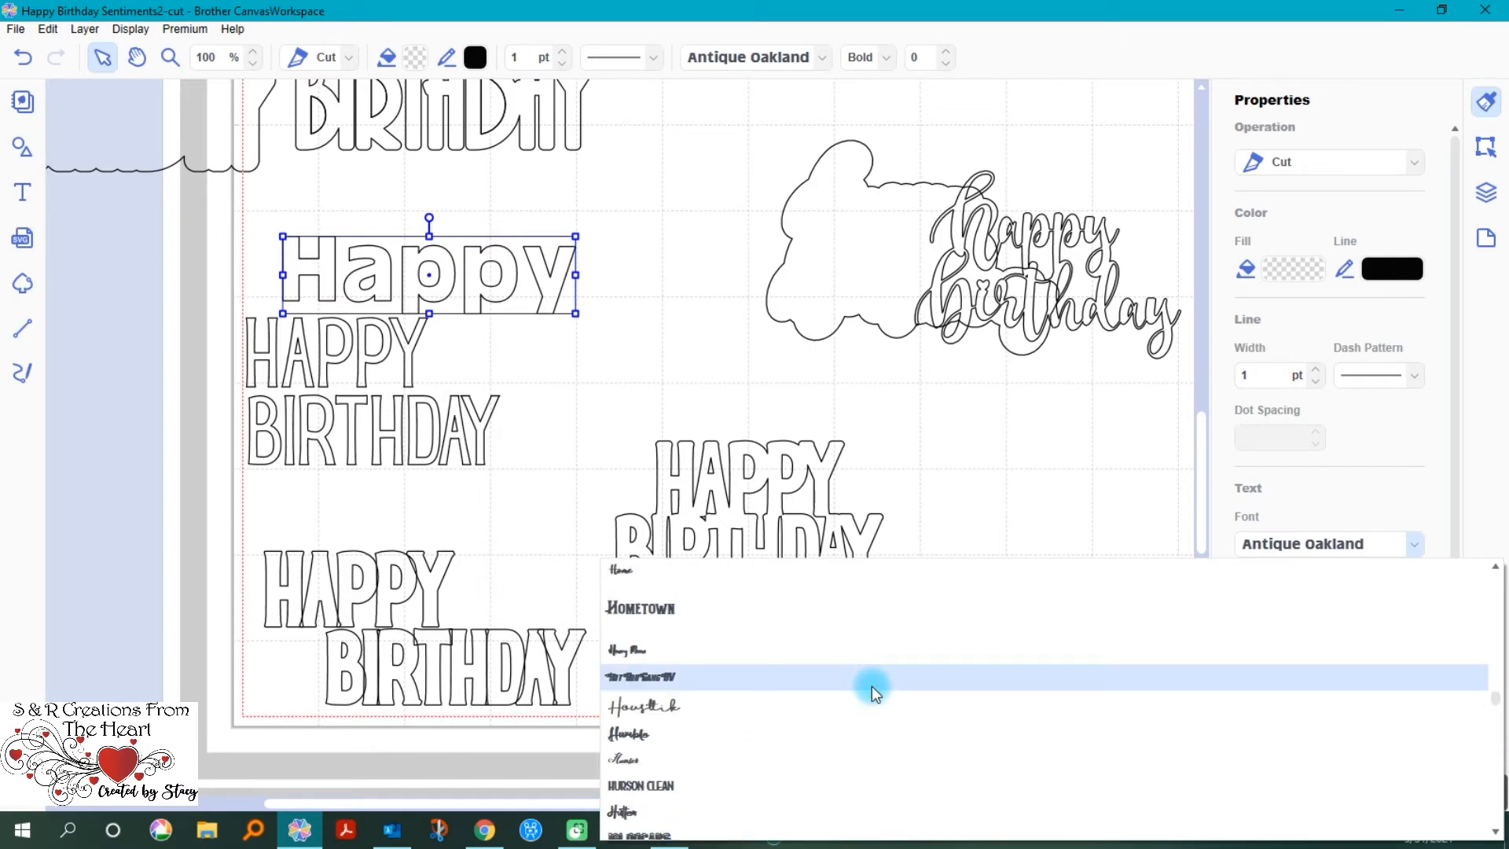
pyautogui.scroll(8, 871, 688)
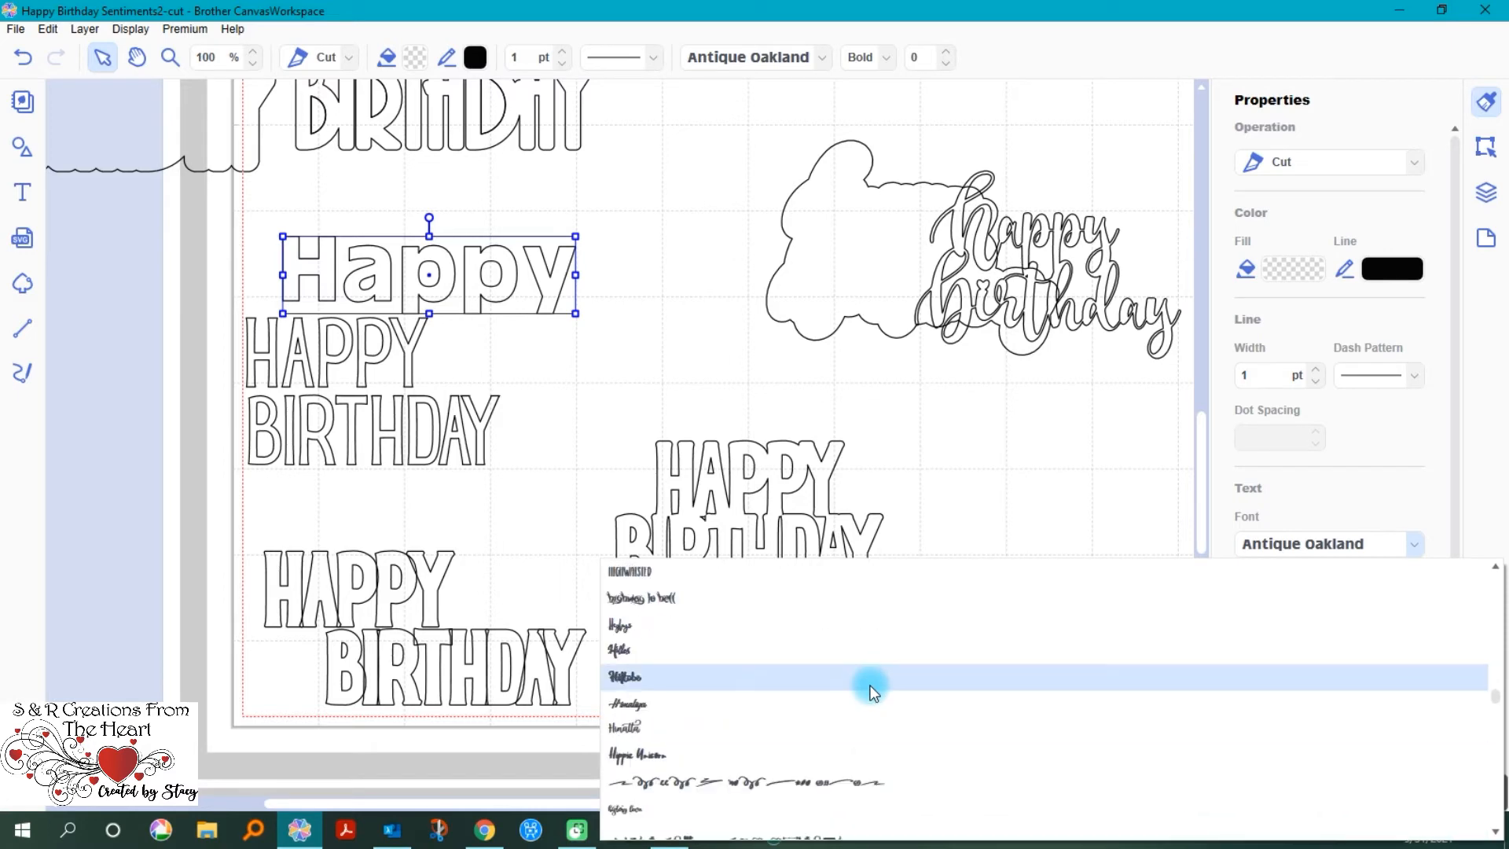
pyautogui.scroll(2, 871, 687)
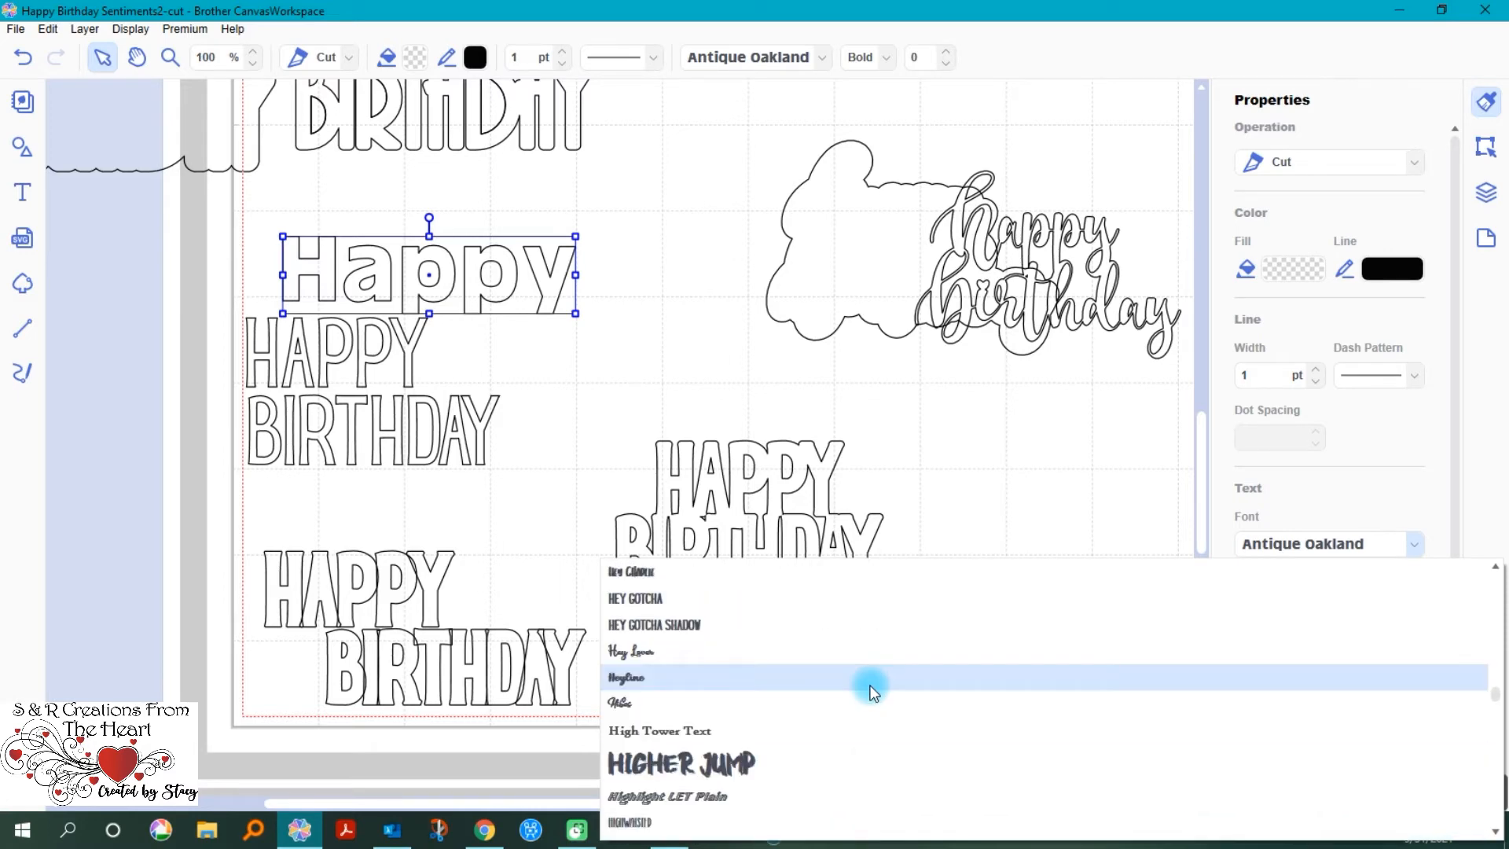
pyautogui.click(650, 596)
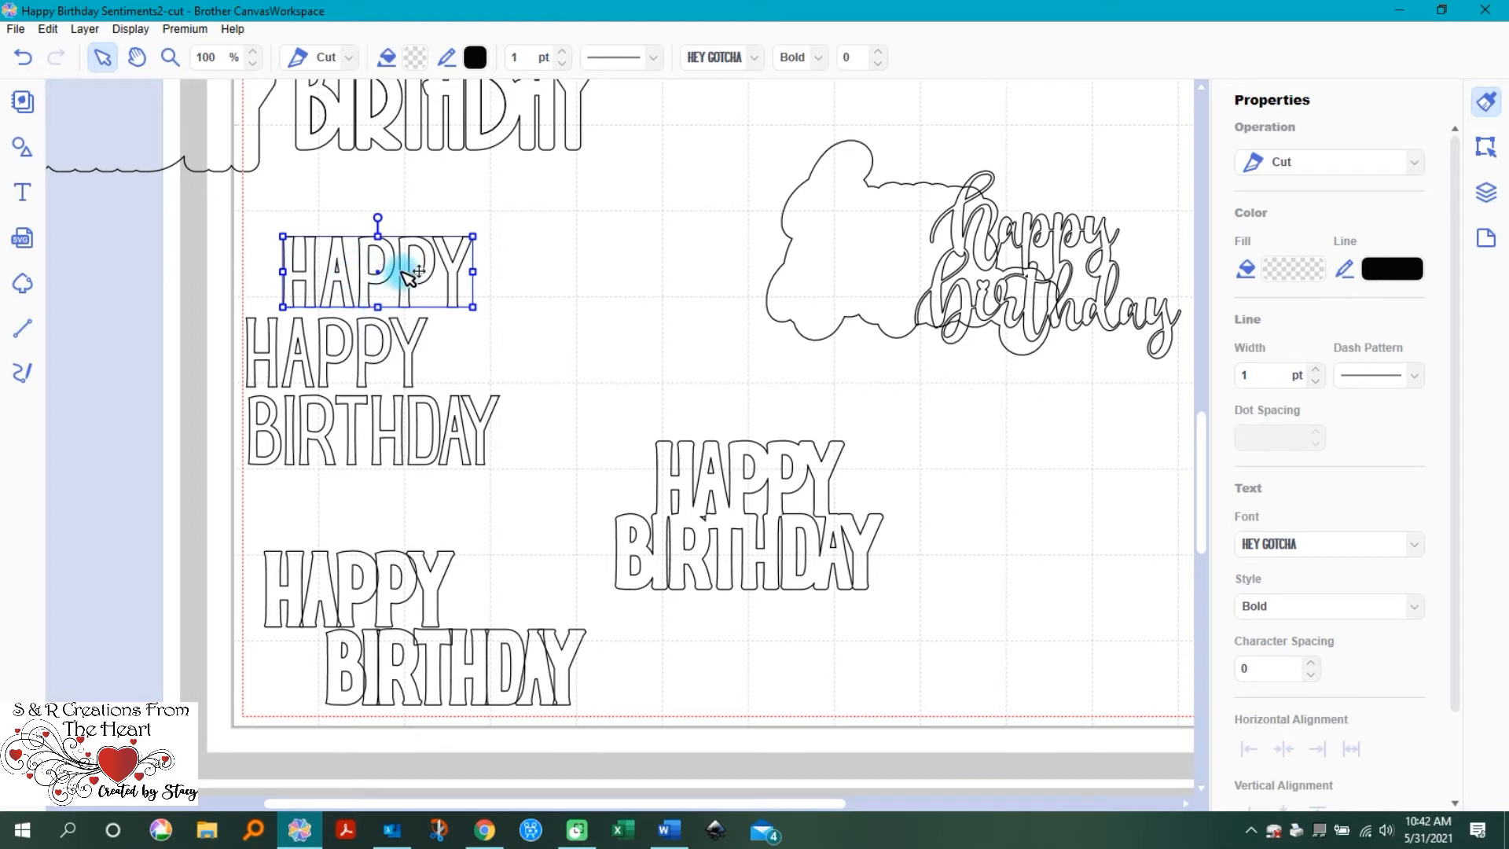
pyautogui.moveTo(393, 269); pyautogui.dragTo(502, 227)
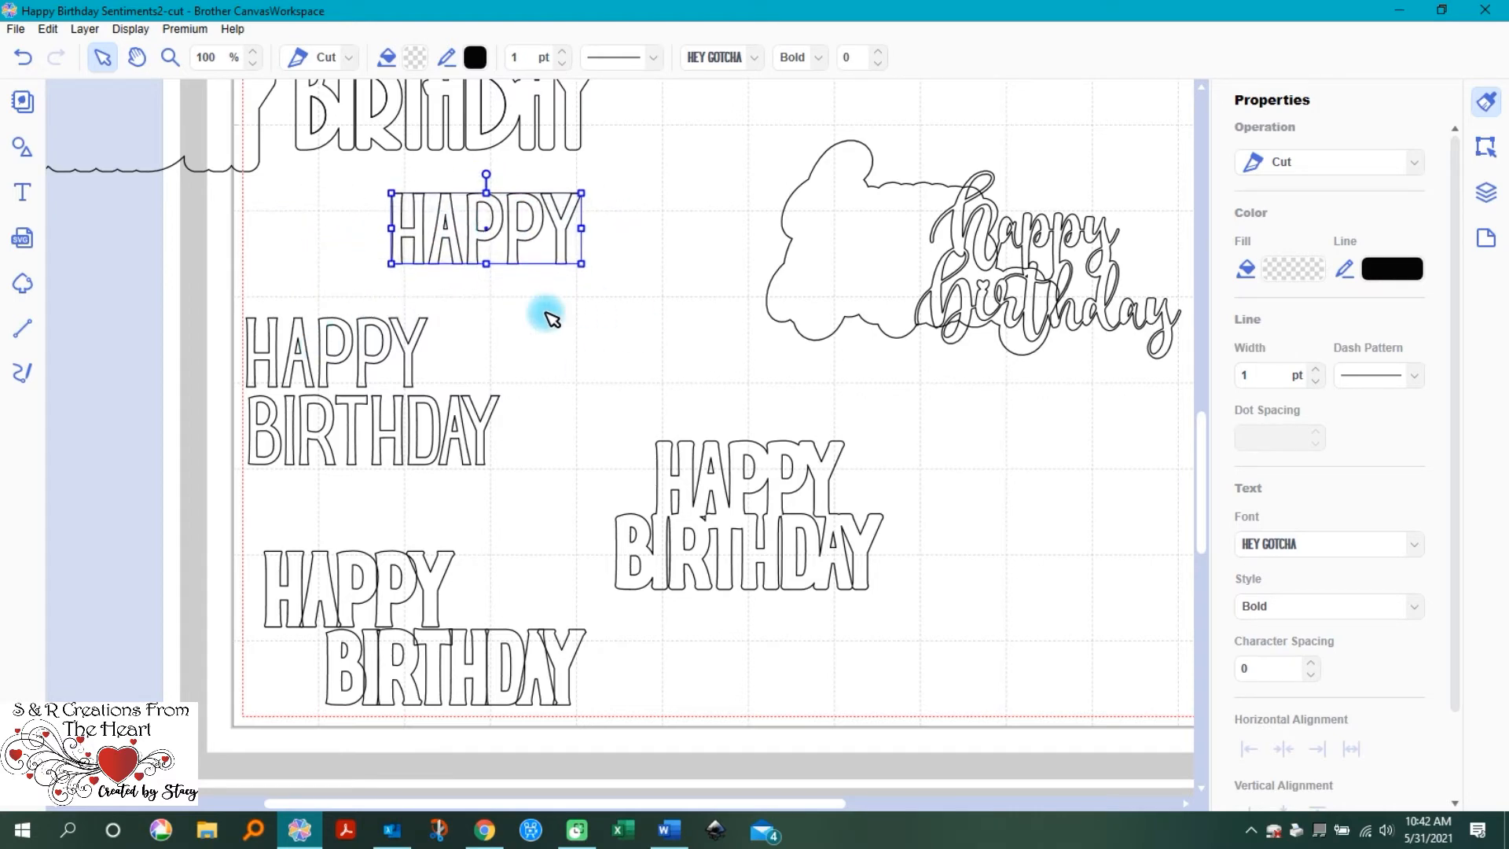
pyautogui.click(617, 239)
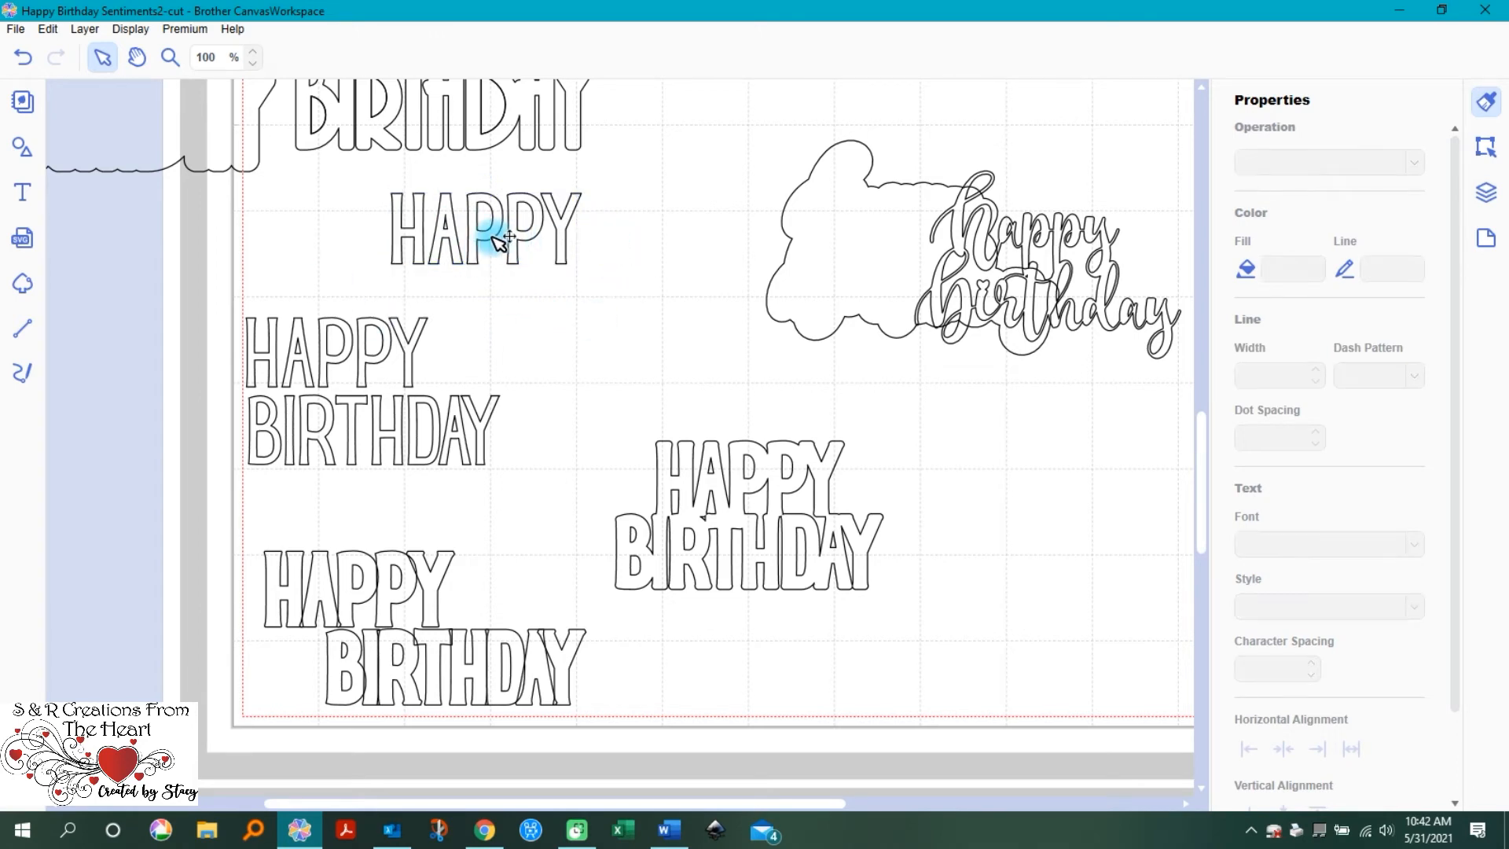
# Step: Create an outward 0.04" offset line with Bevel corners on the new HAPPY text, not limited to the outer edge, leaving the original line as is
pyautogui.click(424, 235)
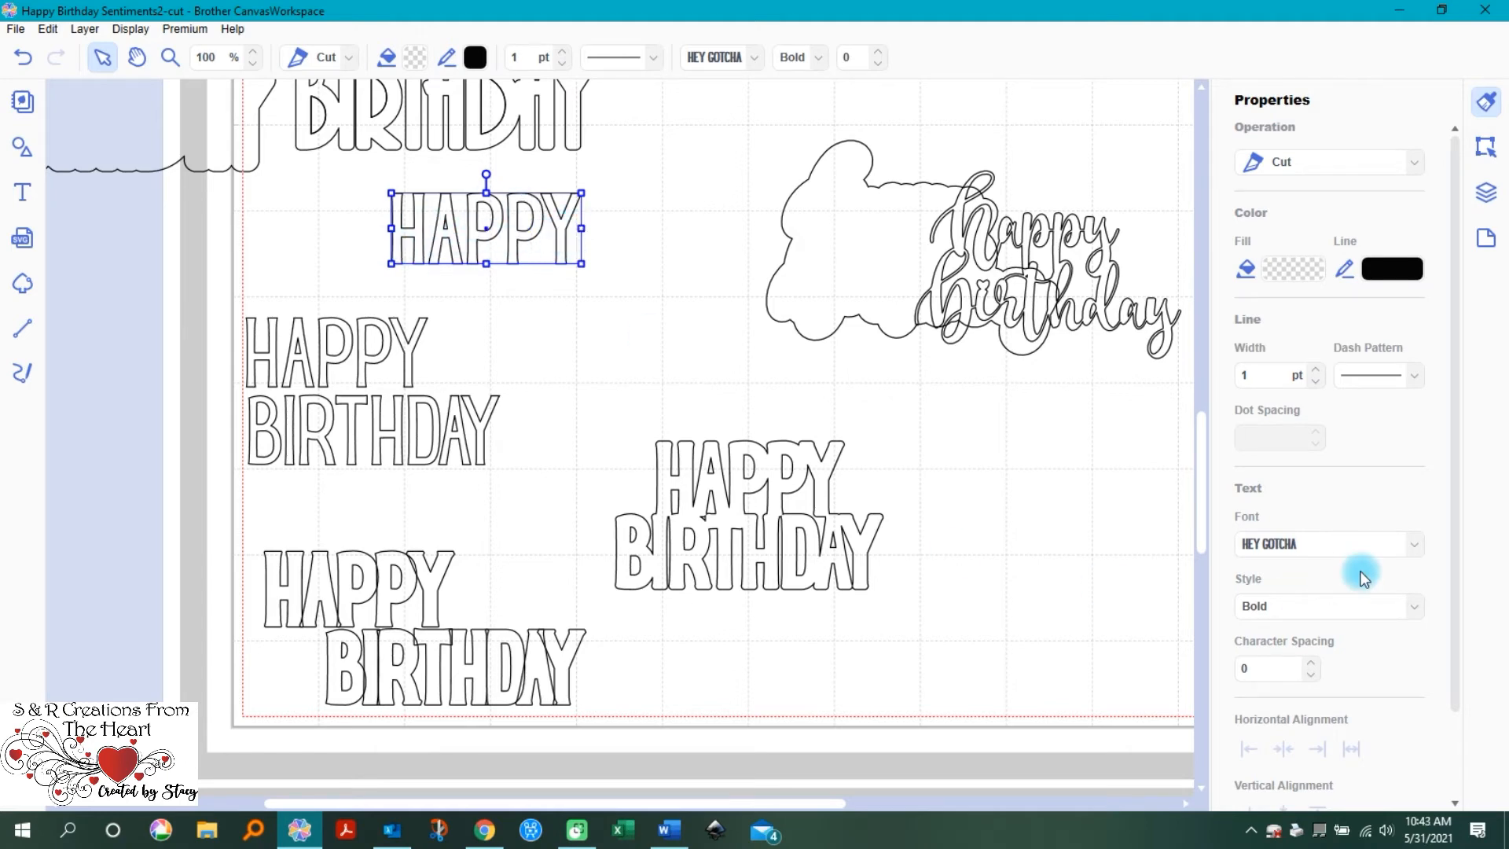
pyautogui.click(1484, 147)
pyautogui.scroll(-5, 1324, 630)
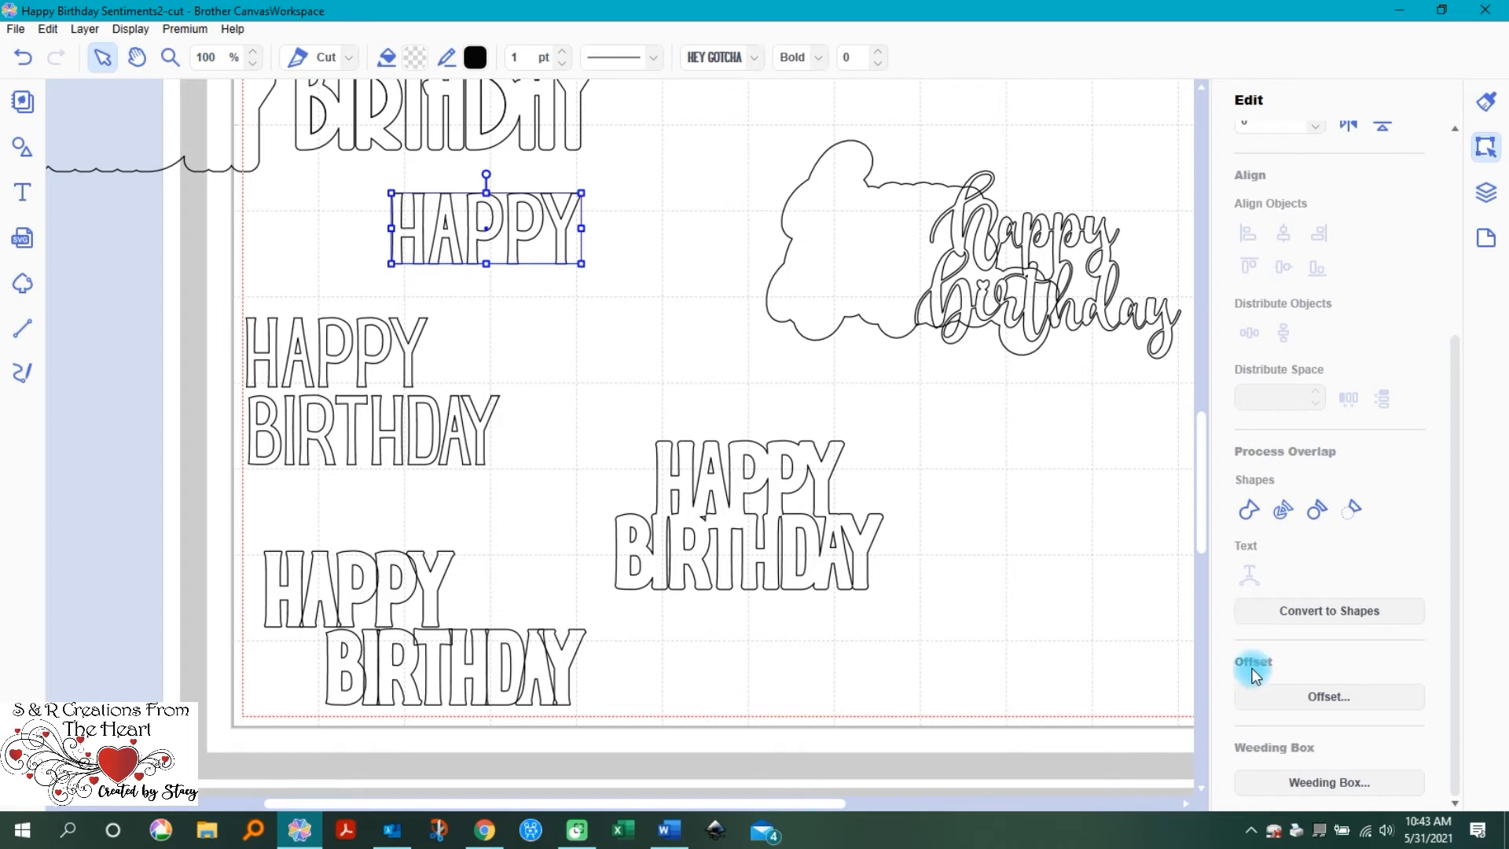
pyautogui.click(1353, 697)
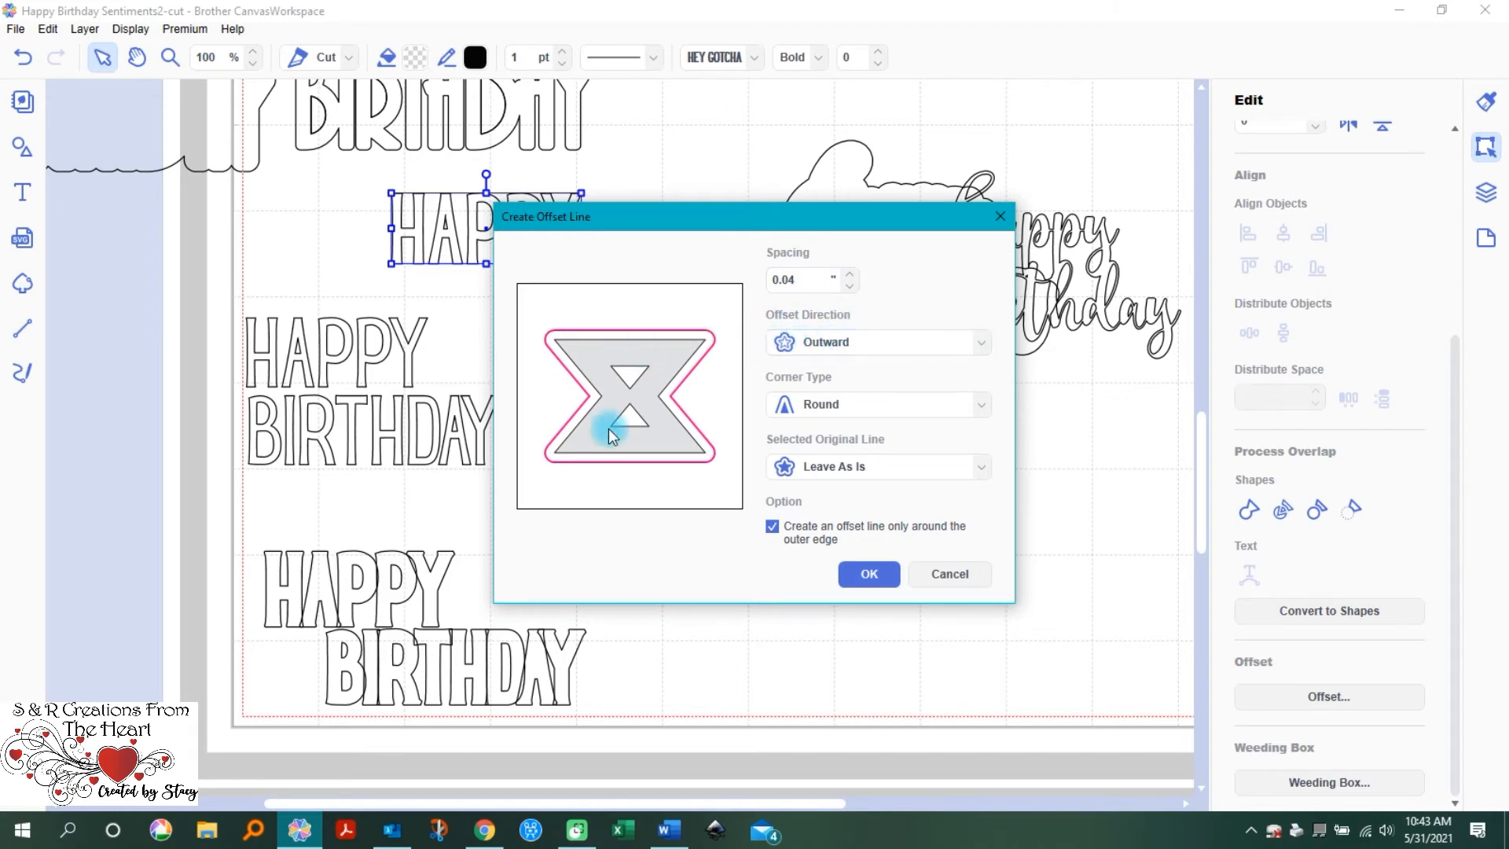
pyautogui.click(826, 406)
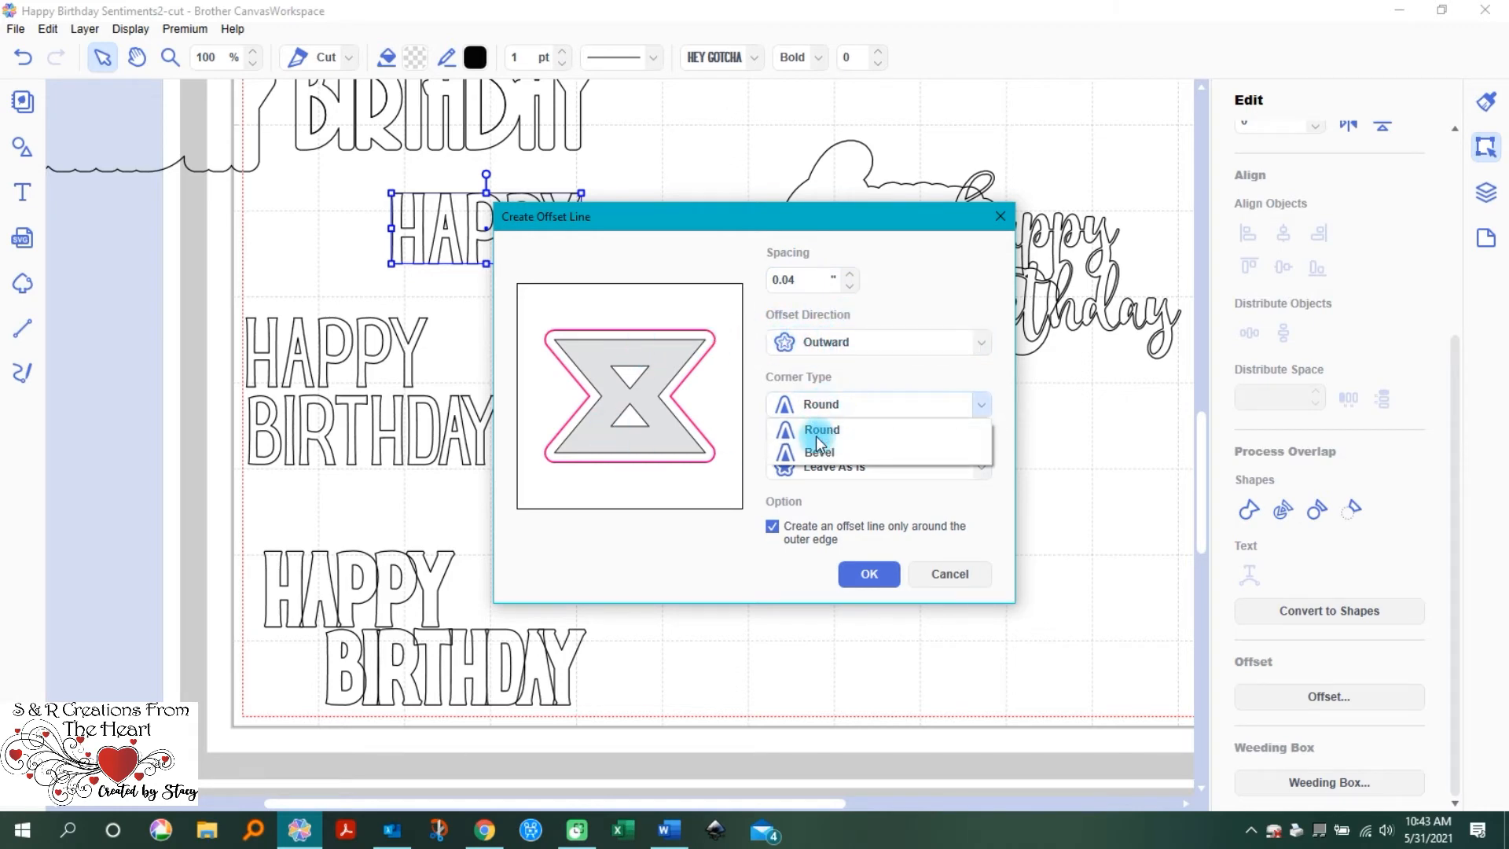
pyautogui.click(823, 449)
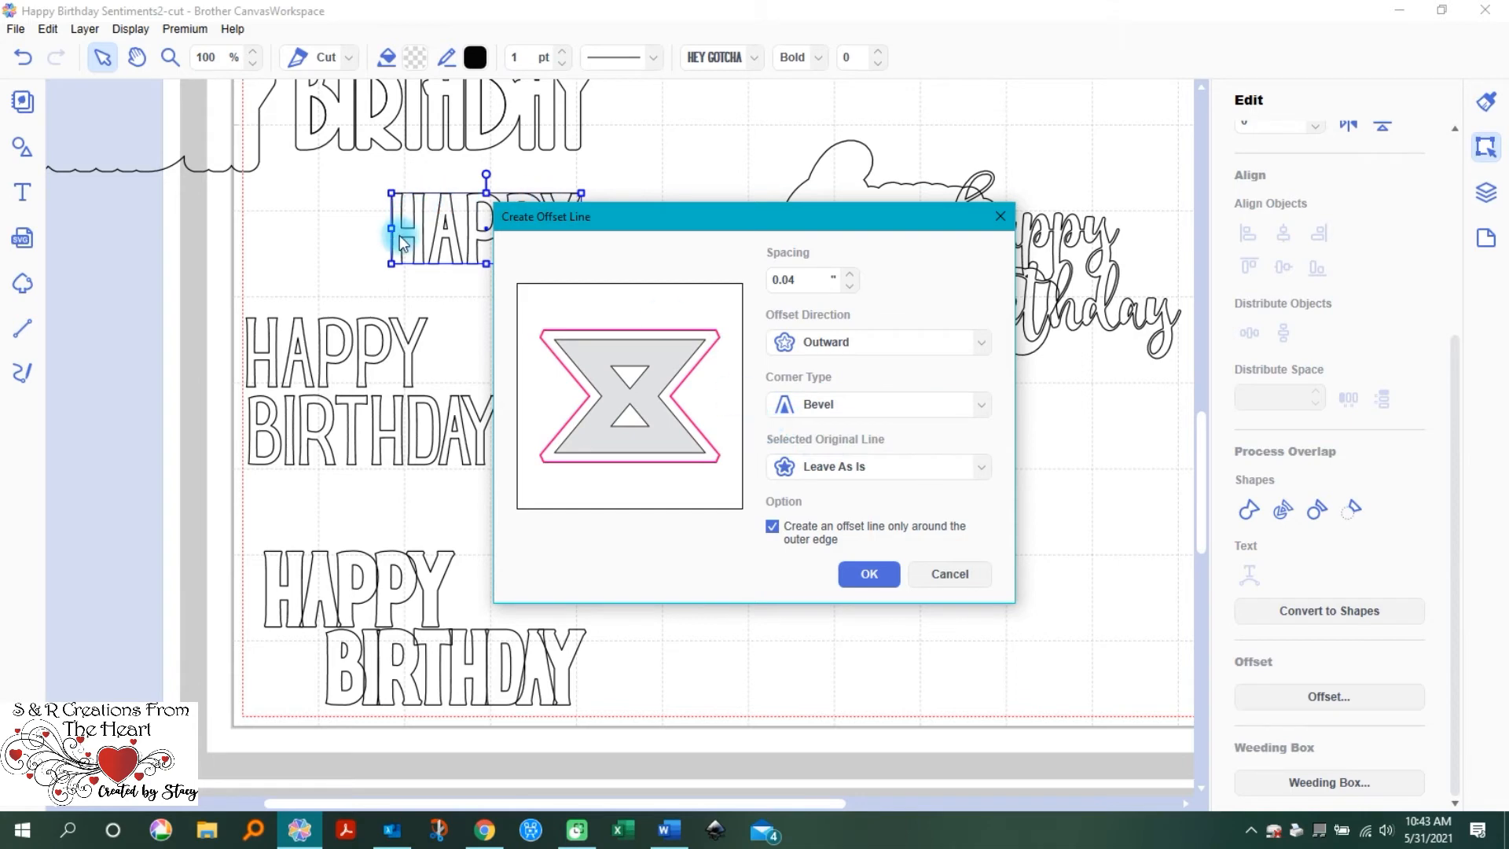
pyautogui.click(866, 528)
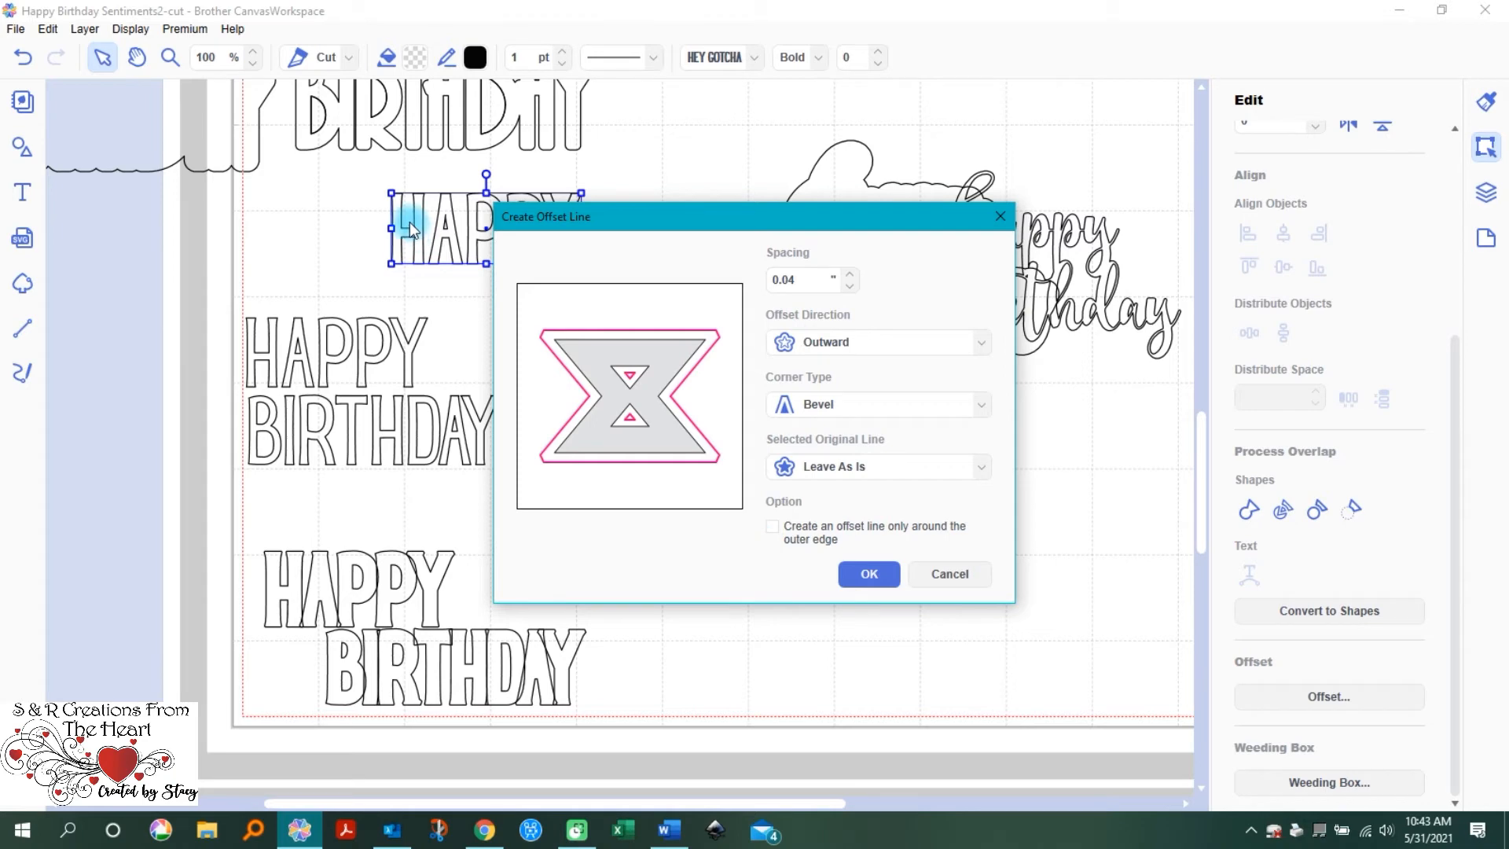
pyautogui.click(869, 573)
pyautogui.click(859, 337)
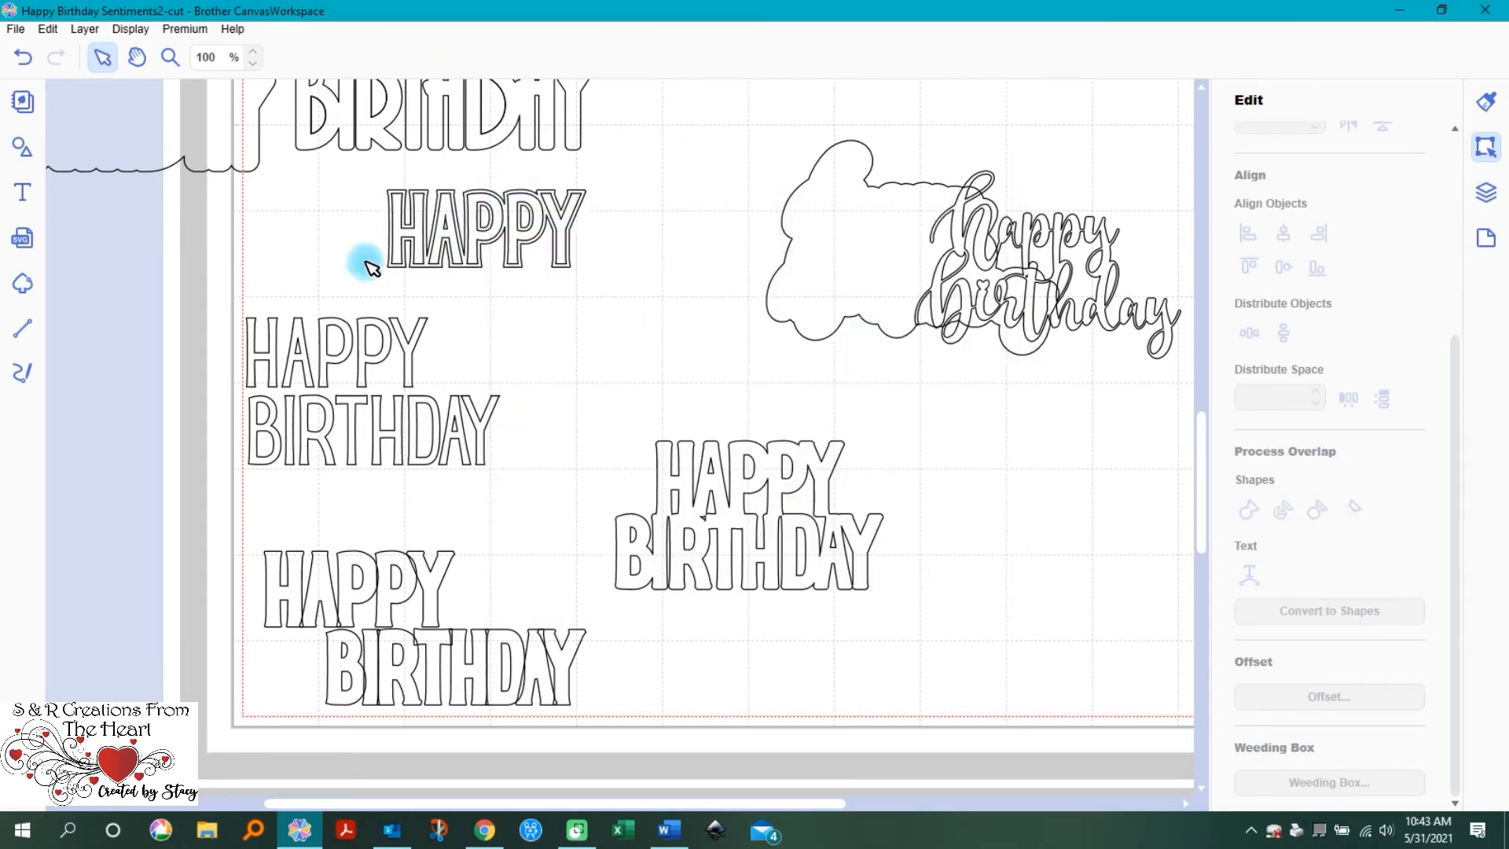
# Step: Pull the HAPPY offset outline off its original text and change the wording of that original text to BIRTHDAY
pyautogui.click(462, 238)
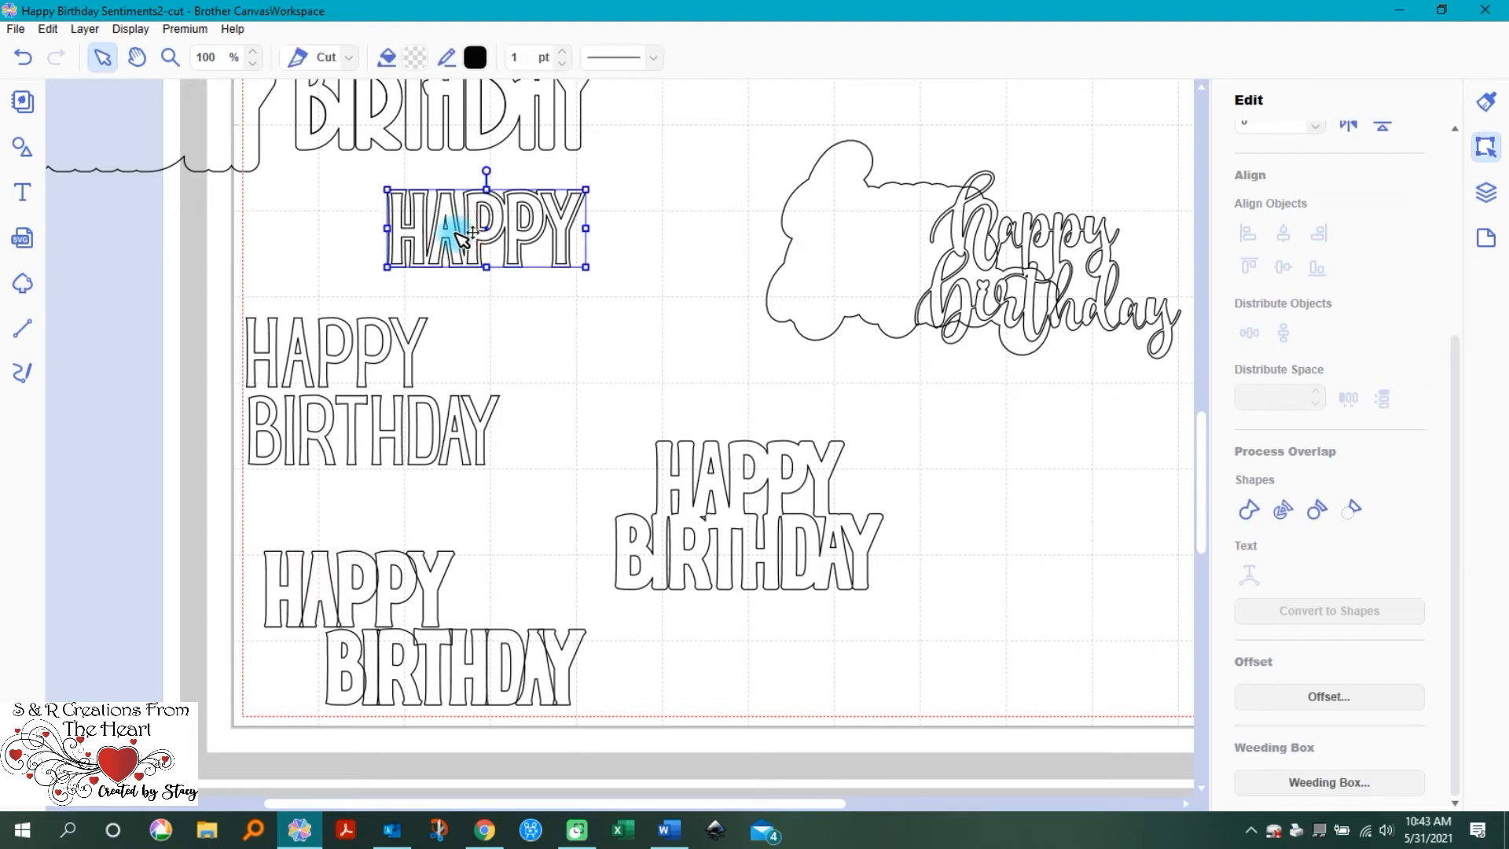
pyautogui.moveTo(462, 238); pyautogui.dragTo(624, 352)
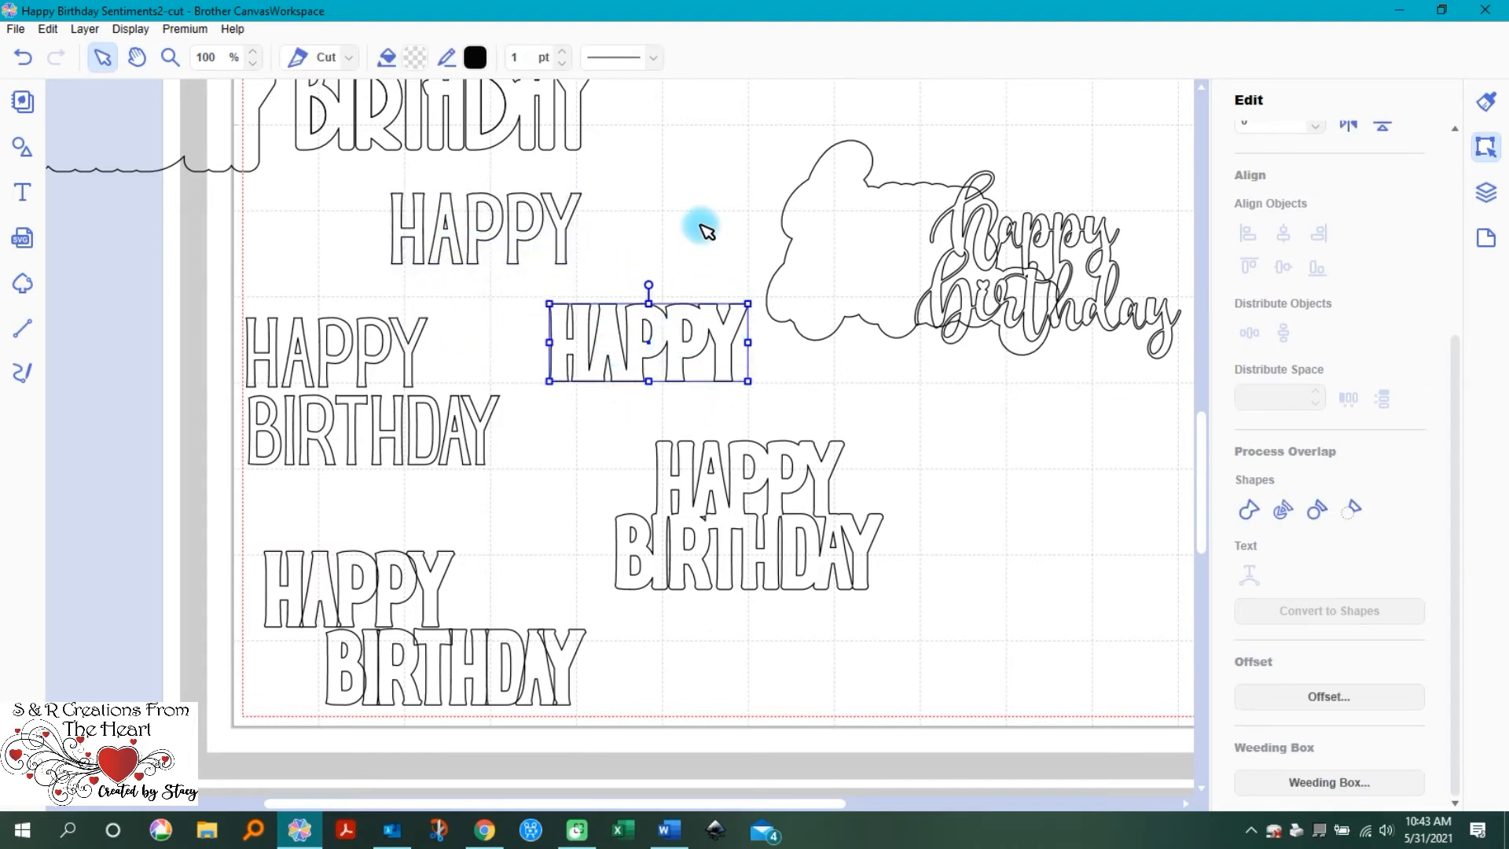
pyautogui.click(449, 235)
pyautogui.doubleClick(410, 229)
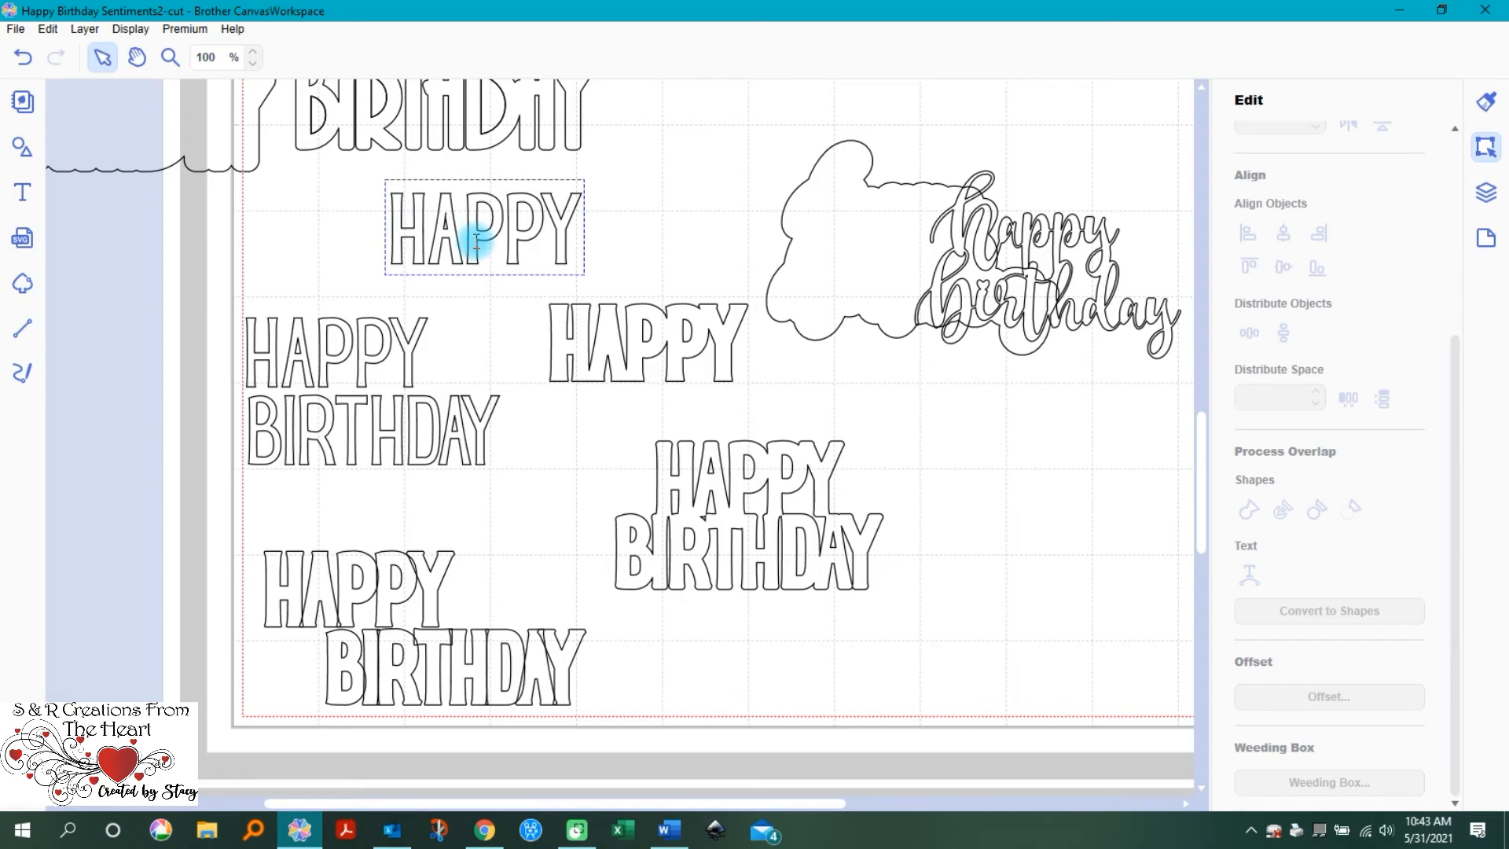
pyautogui.write('BIRTHDAY')
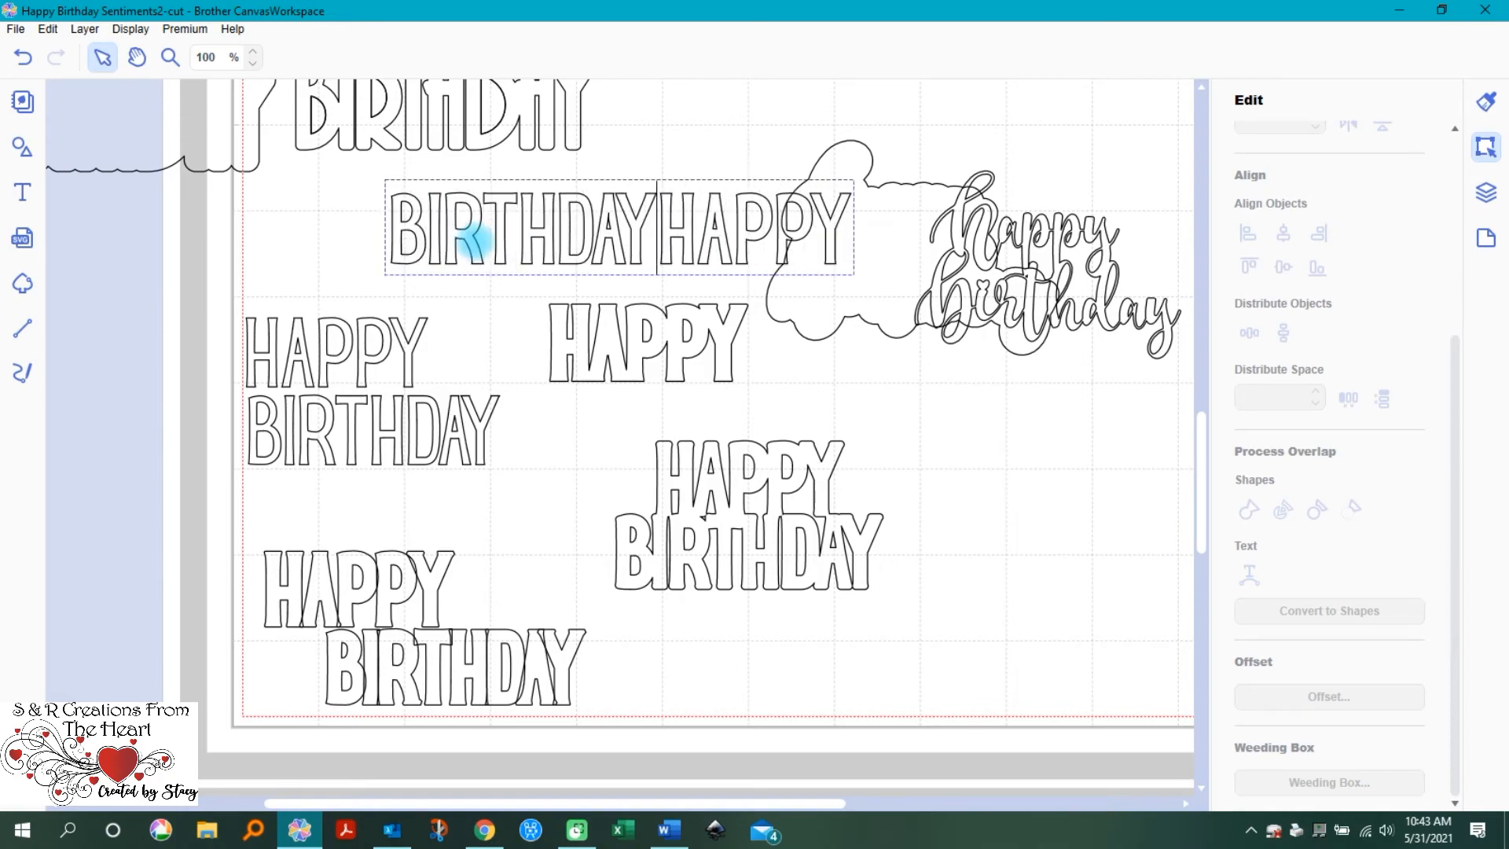
pyautogui.press('Delete')
pyautogui.press('Delete')
pyautogui.press('Delete')
pyautogui.press('Delete')
pyautogui.press('Delete')
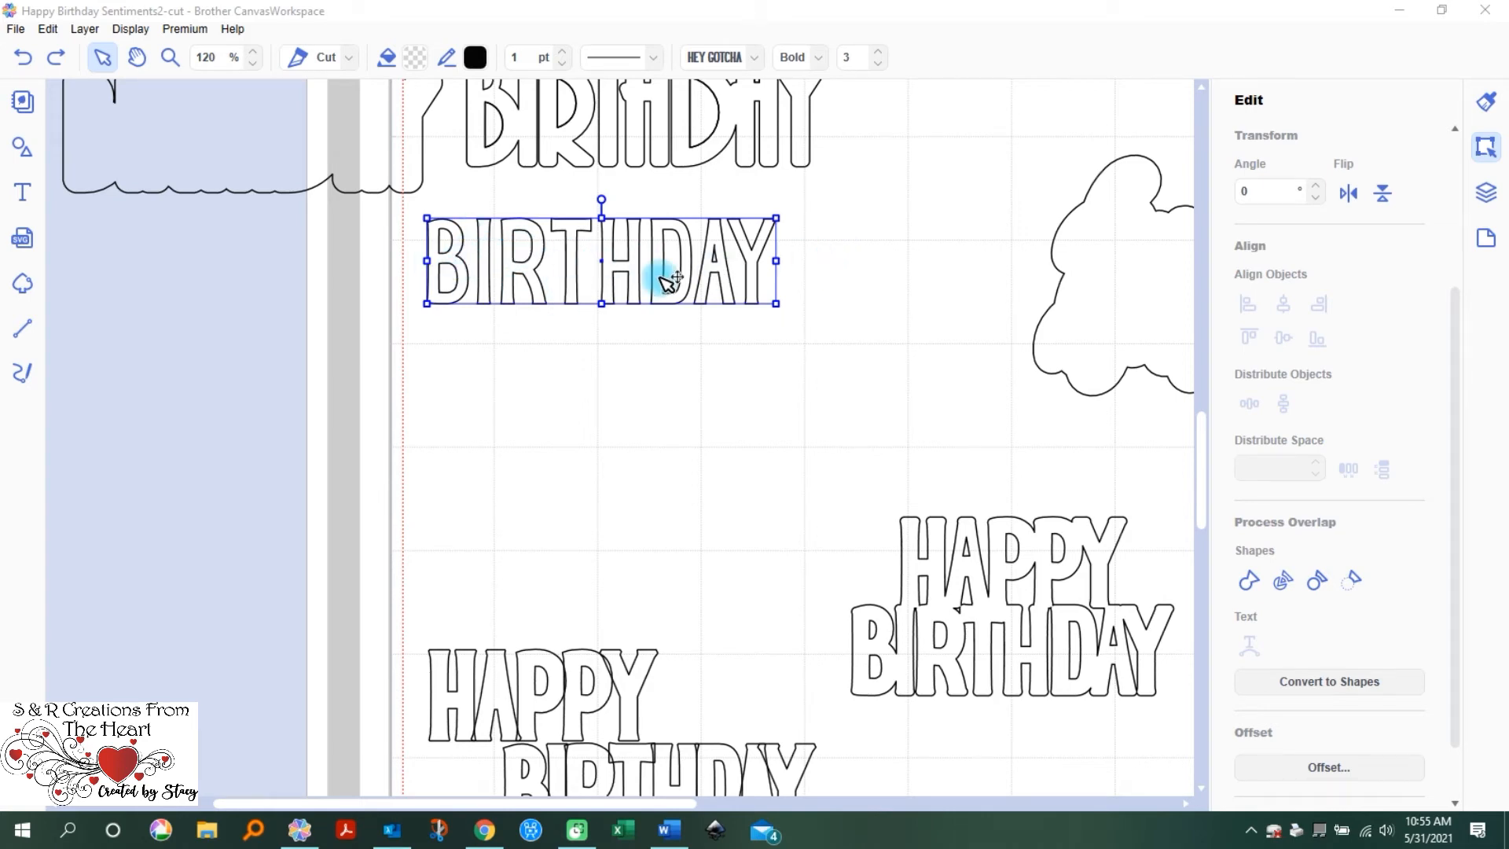
# Step: Duplicate the BIRTHDAY text and place the copy directly below it, above the existing HAPPY outline
pyautogui.rightClick(579, 250)
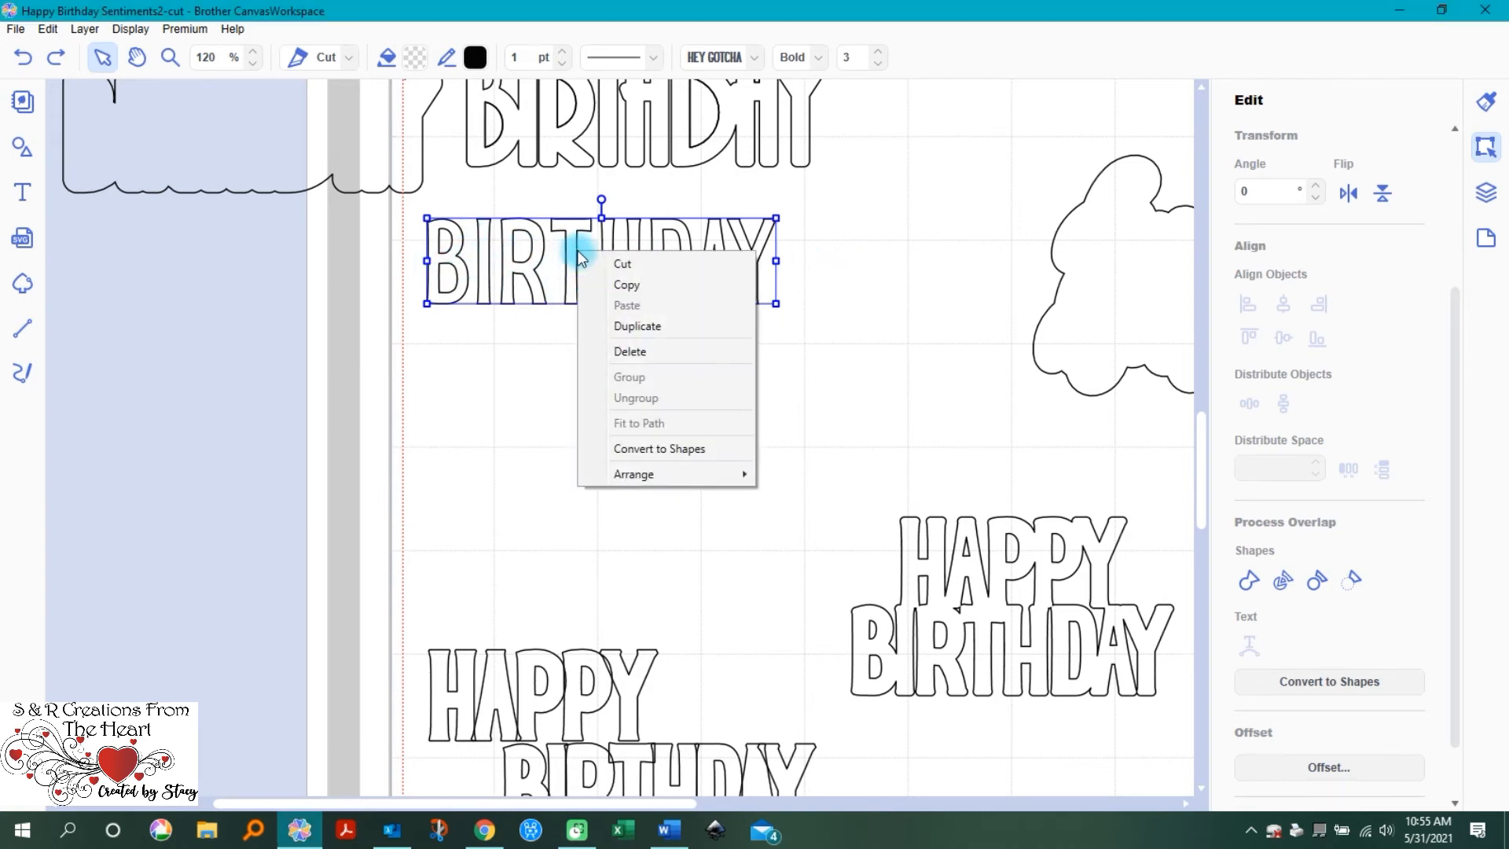
pyautogui.click(638, 327)
pyautogui.moveTo(640, 323); pyautogui.dragTo(619, 440)
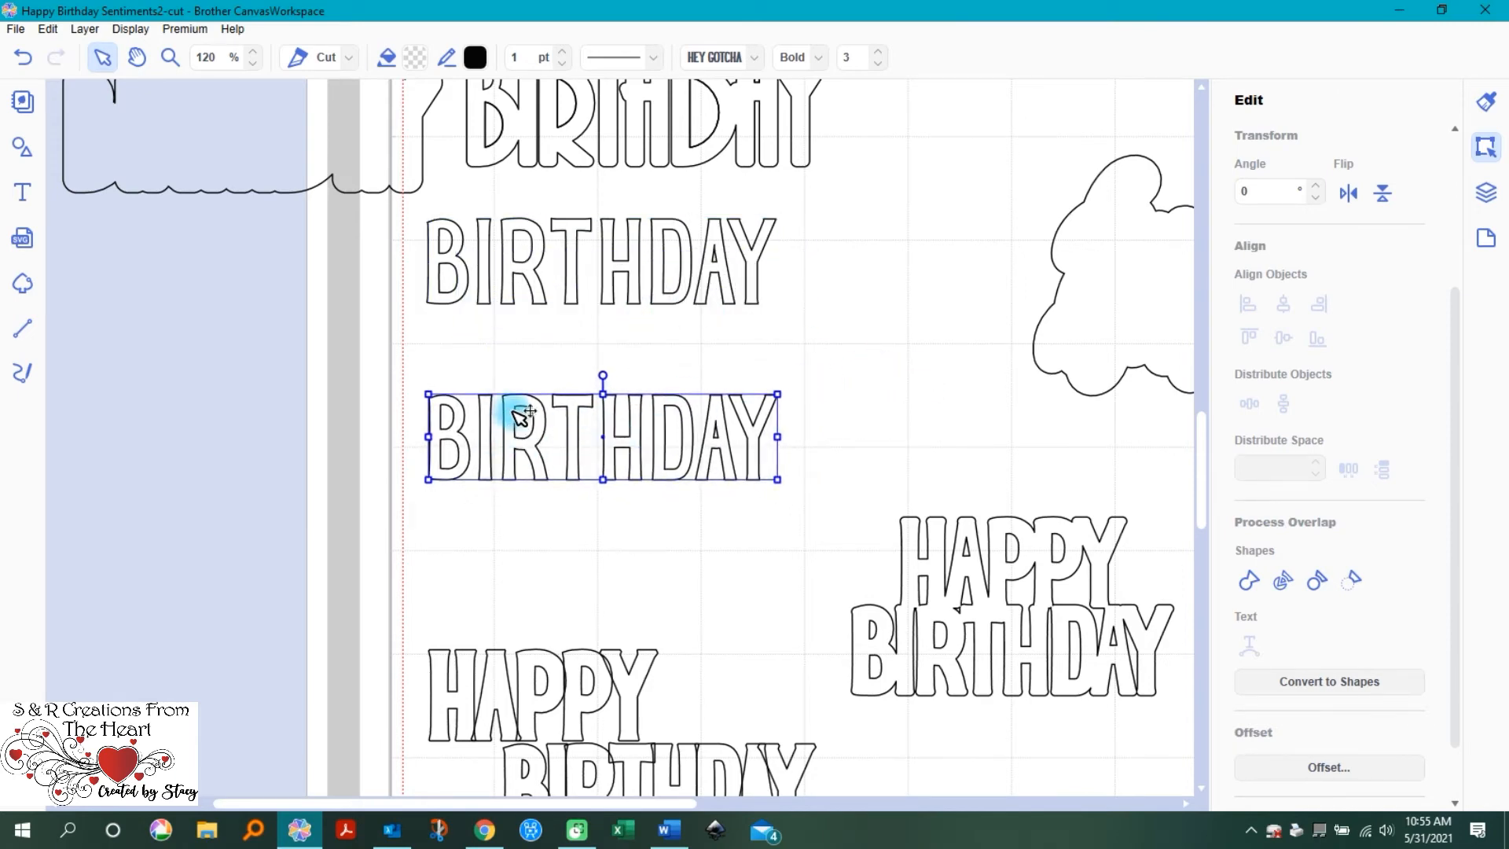
# Step: Divide the lower BIRTHDAY copy into separate letters and check that the letters select individually
pyautogui.click(1286, 583)
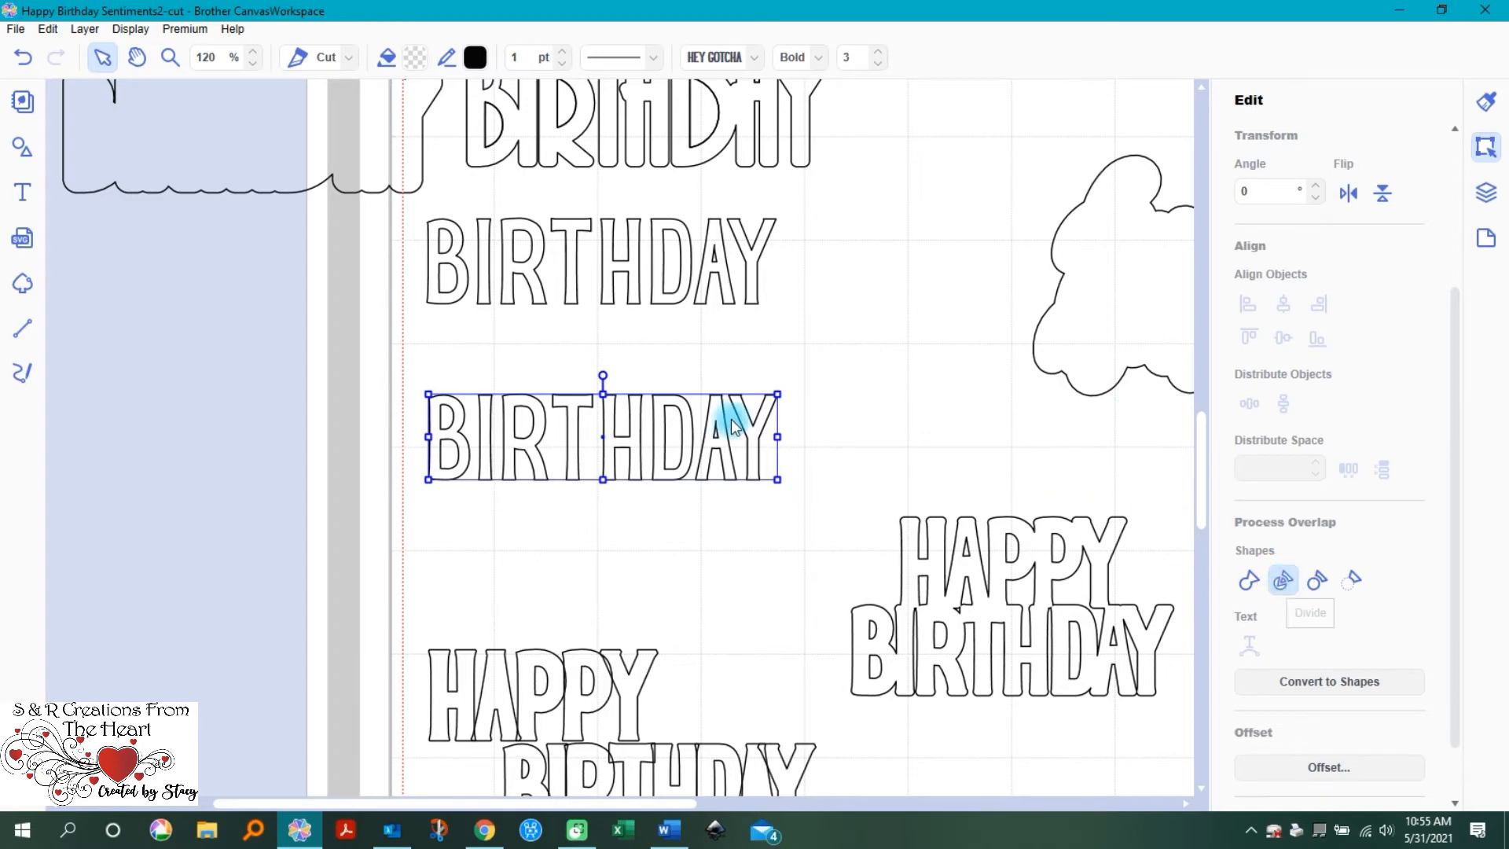
pyautogui.click(474, 455)
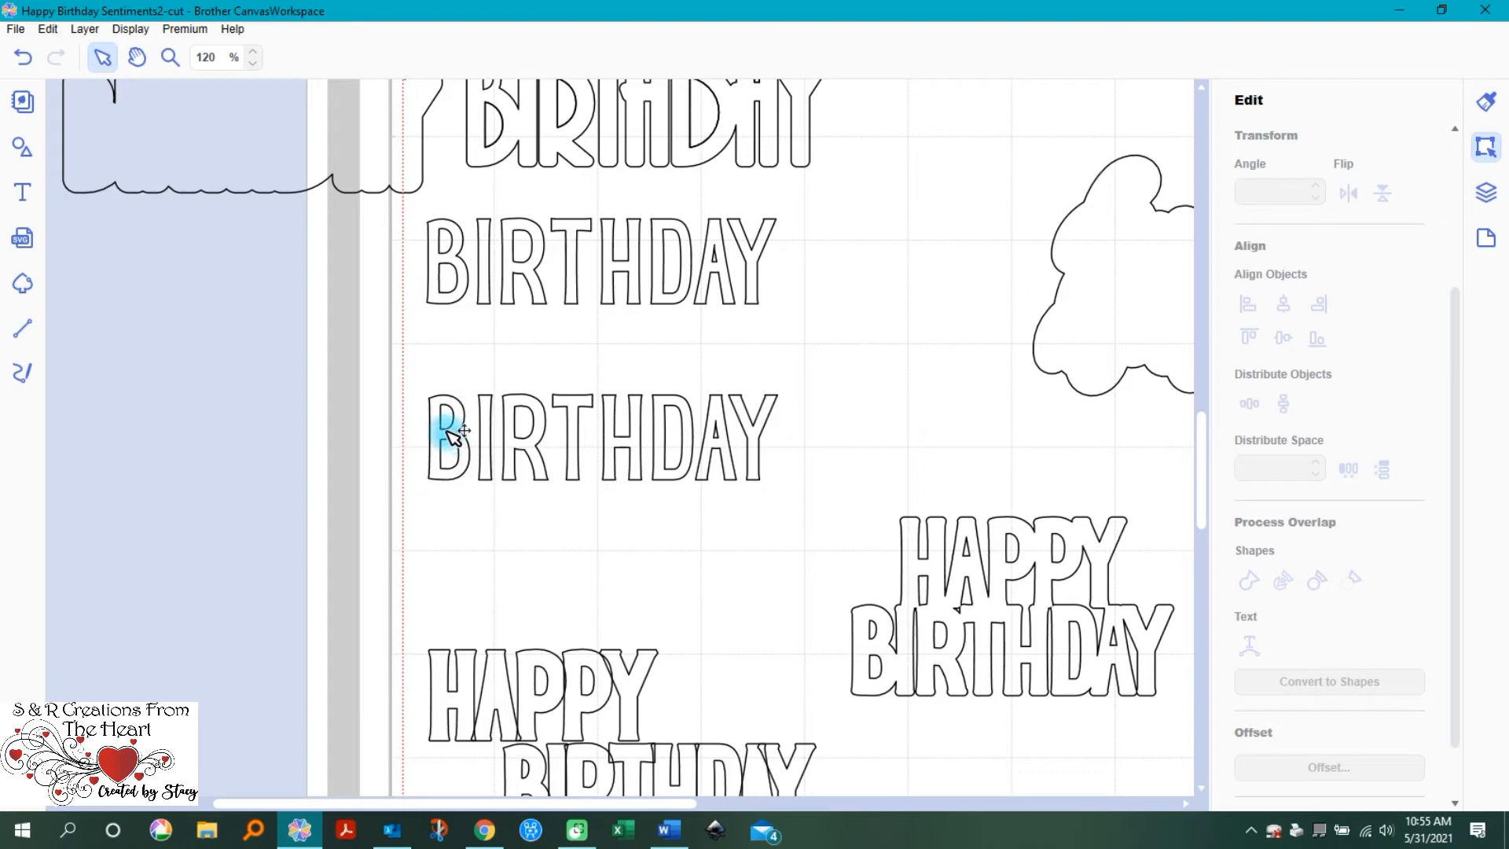
pyautogui.click(452, 434)
pyautogui.click(483, 432)
pyautogui.click(532, 440)
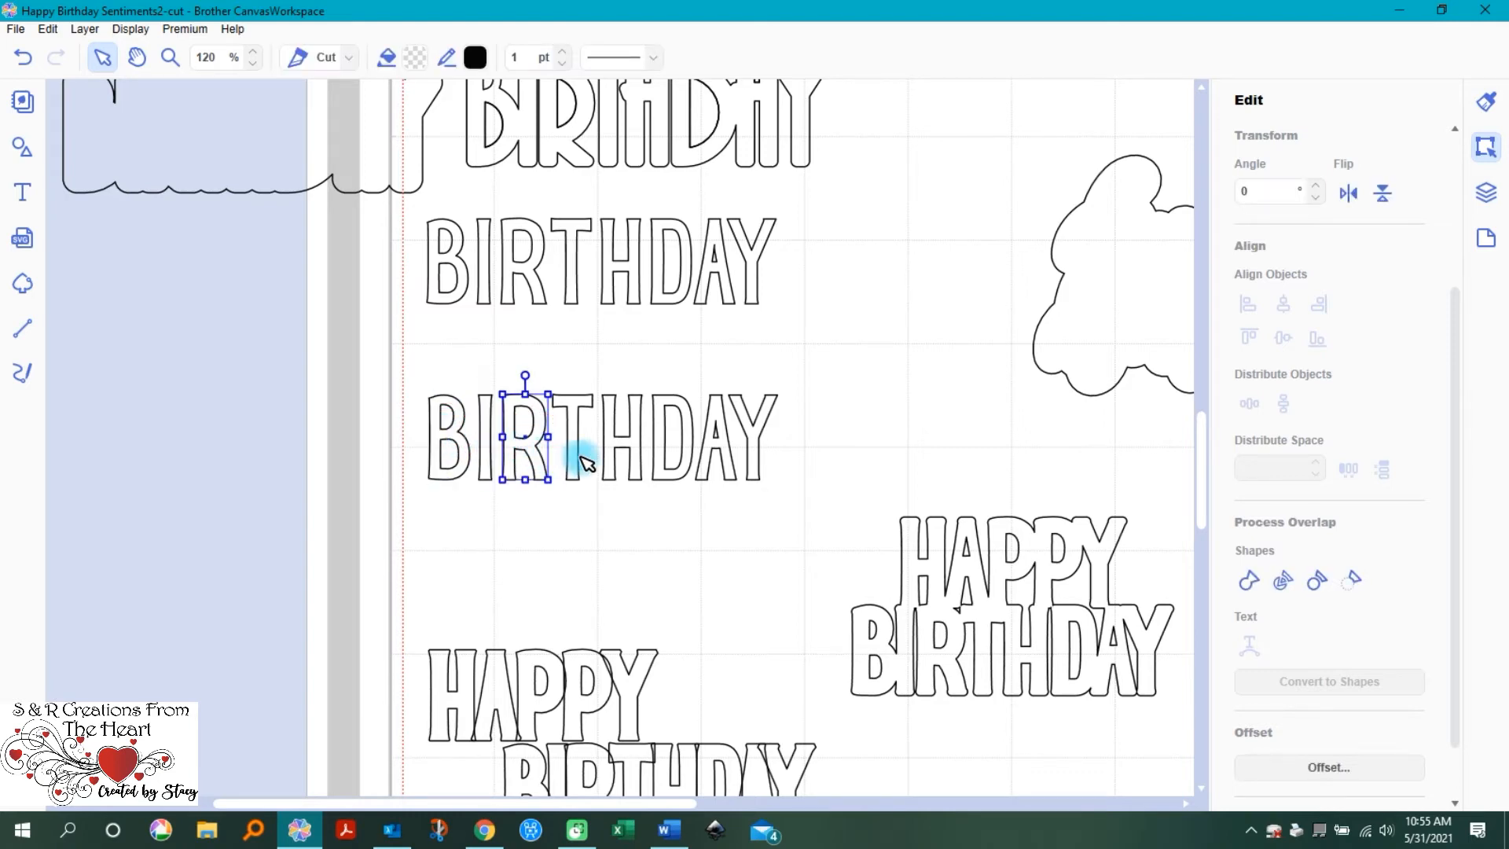
pyautogui.click(580, 445)
pyautogui.click(627, 441)
pyautogui.click(573, 541)
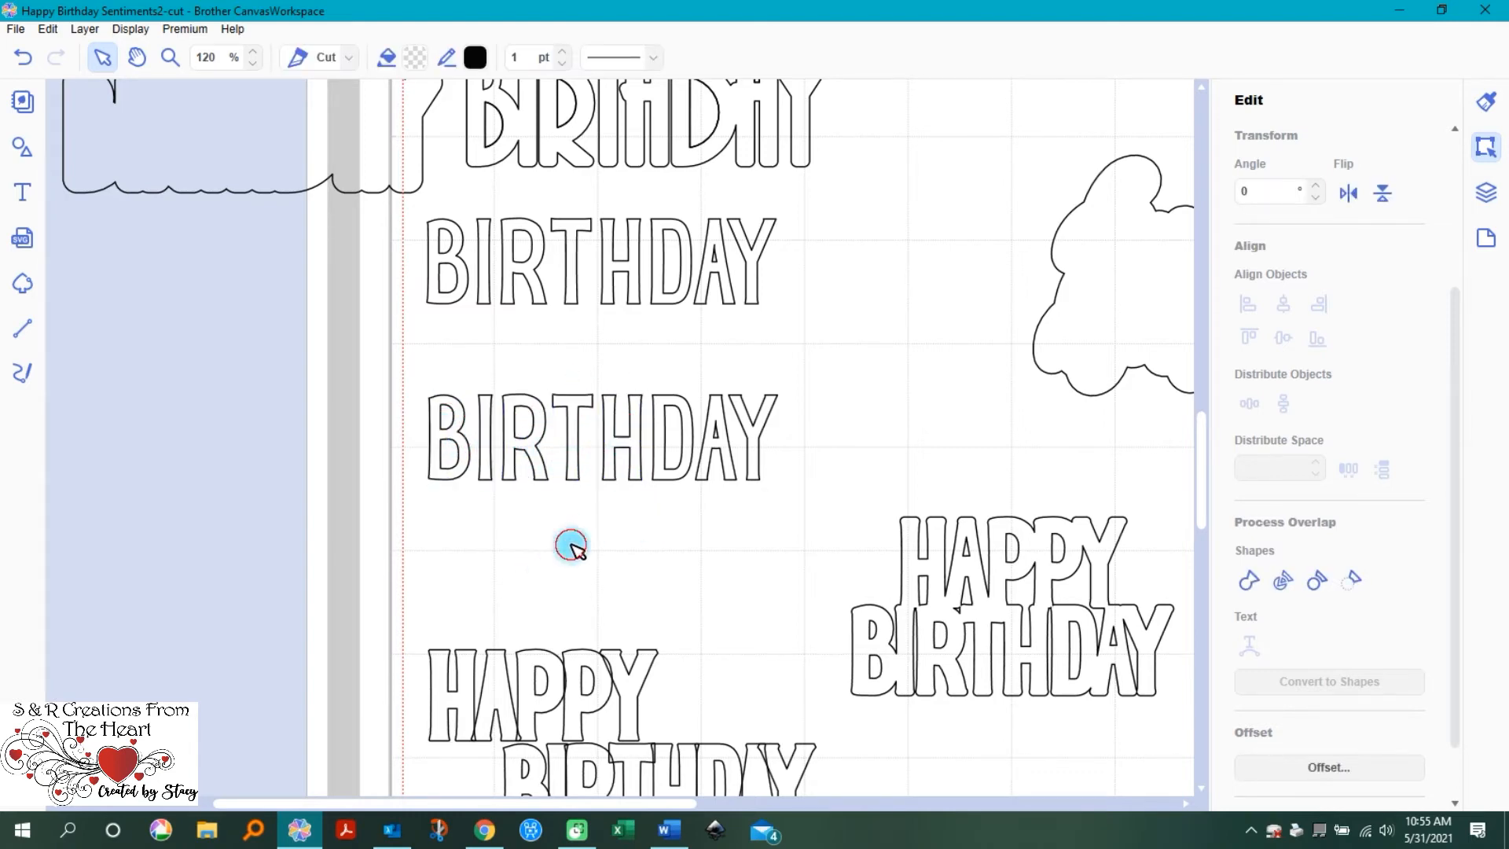
# Step: Create an outward 0.04" offset line with Bevel corners on all the divided BIRTHDAY letters, not limited to the outer edge, leaving the originals as is
pyautogui.moveTo(411, 375); pyautogui.dragTo(828, 495)
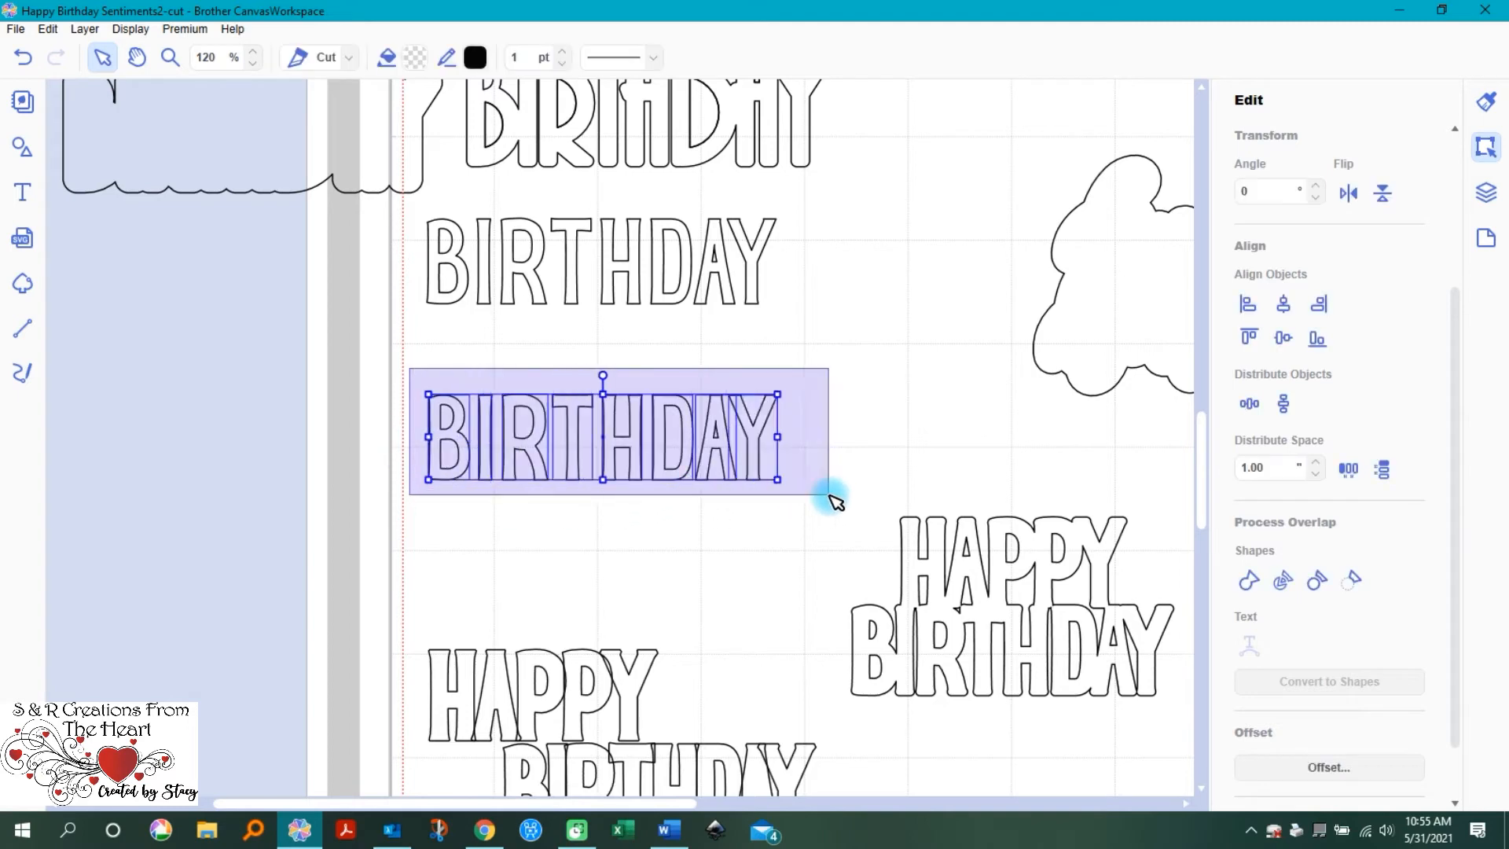
pyautogui.scroll(-2, 1399, 578)
pyautogui.click(1319, 697)
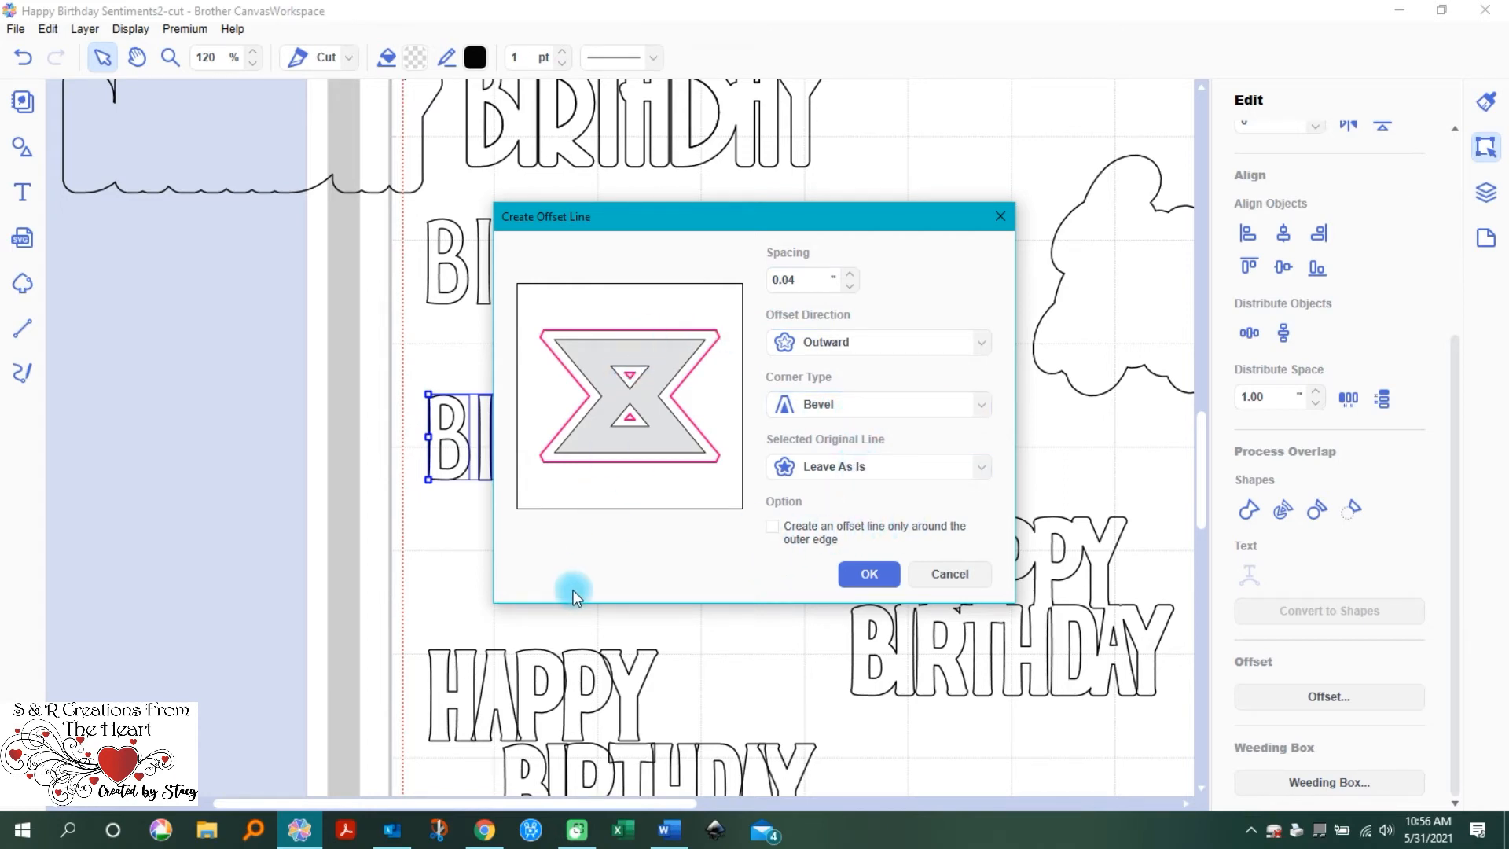
pyautogui.click(869, 575)
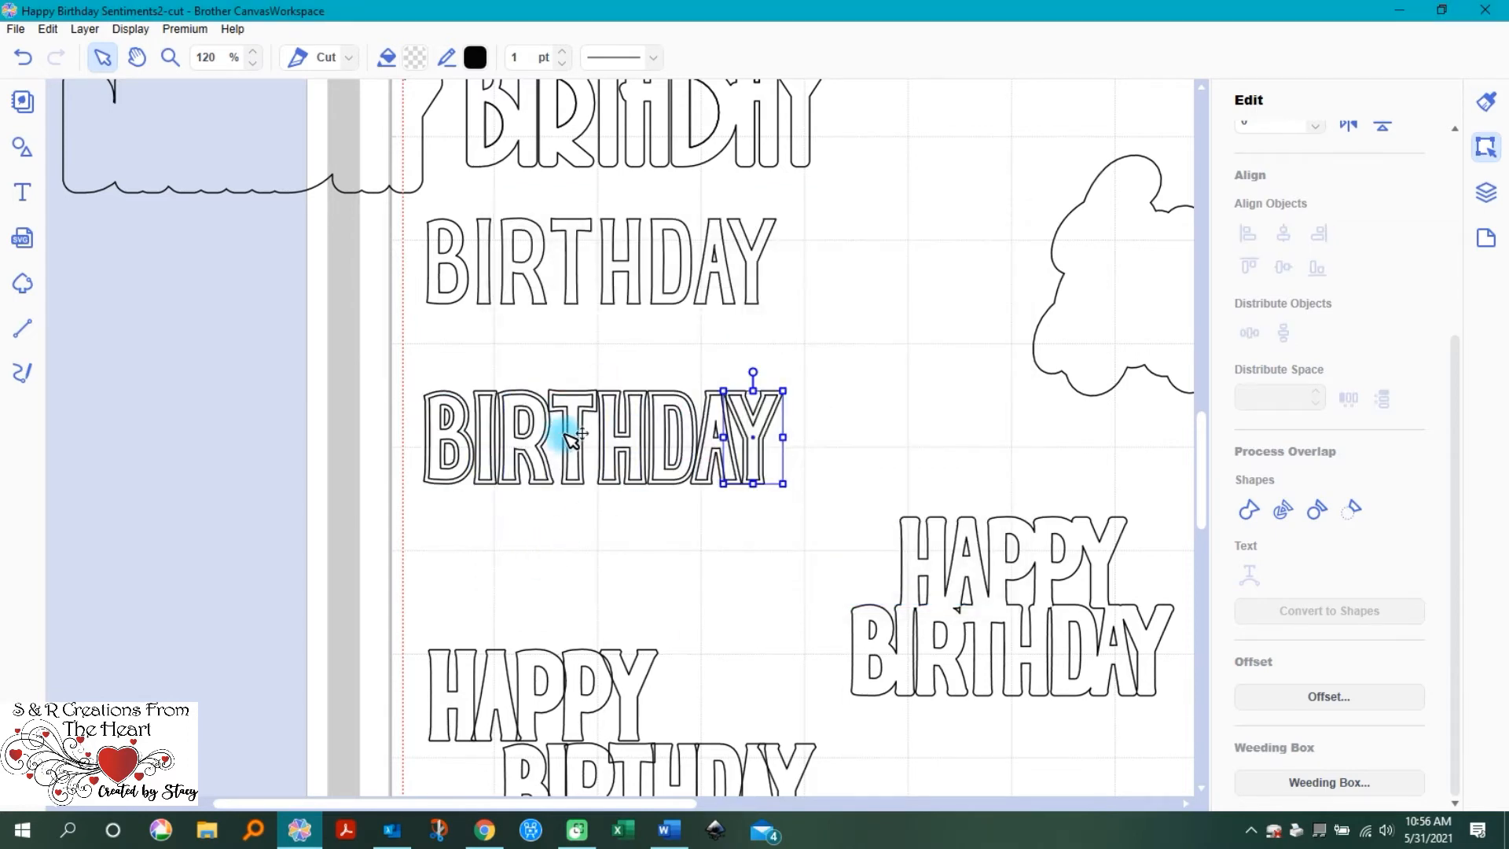
# Step: Select all the offset letters of BIRTHDAY together and move them down, clear of the thin original letters
pyautogui.moveTo(579, 425); pyautogui.dragTo(582, 484)
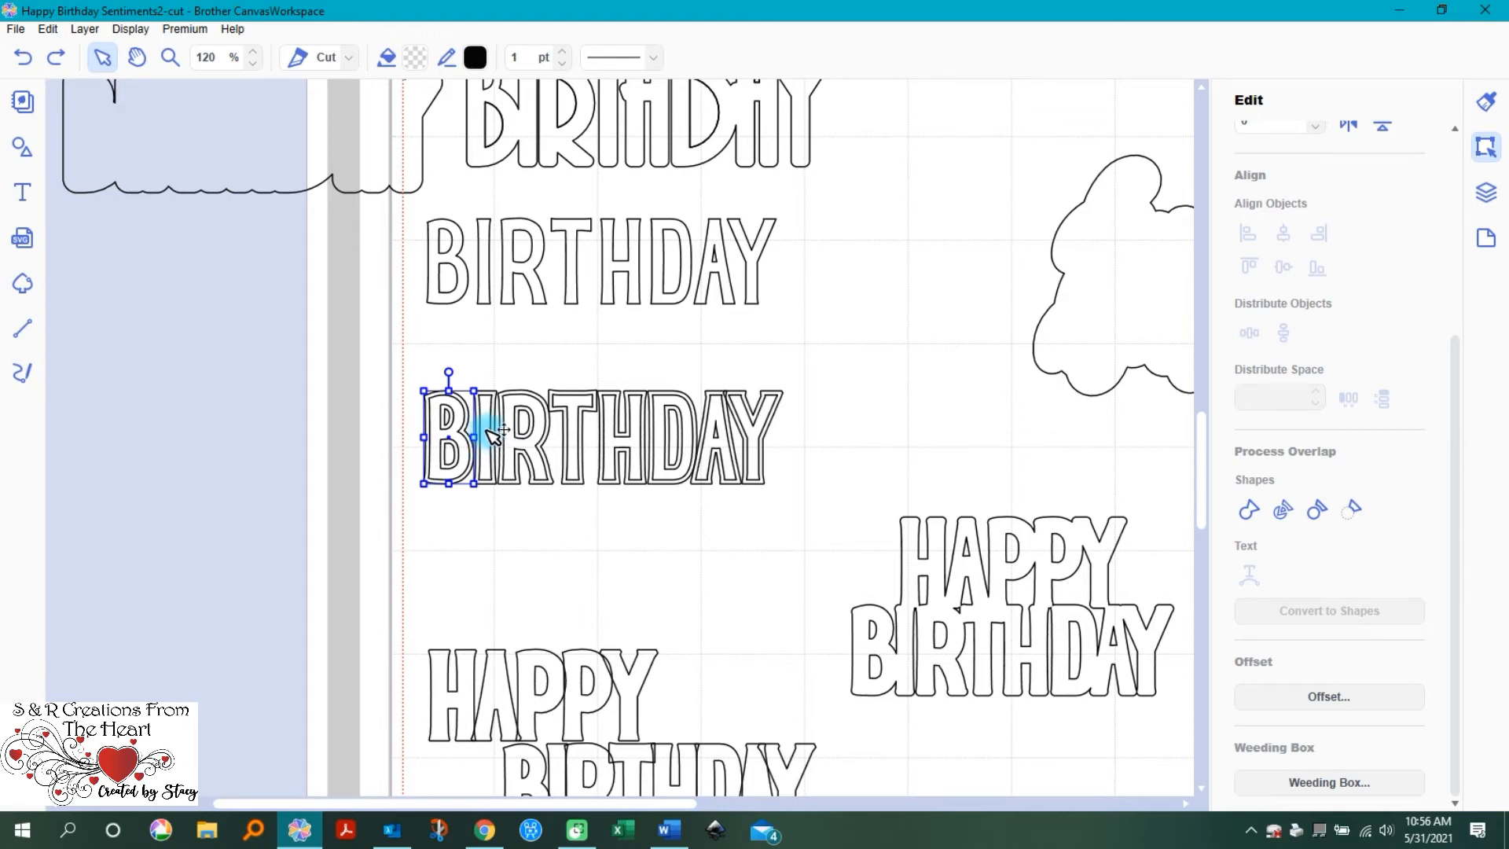
pyautogui.keyDown('shift'); pyautogui.click(493, 433); pyautogui.keyUp('shift')
pyautogui.keyDown('shift'); pyautogui.click(527, 444); pyautogui.keyUp('shift')
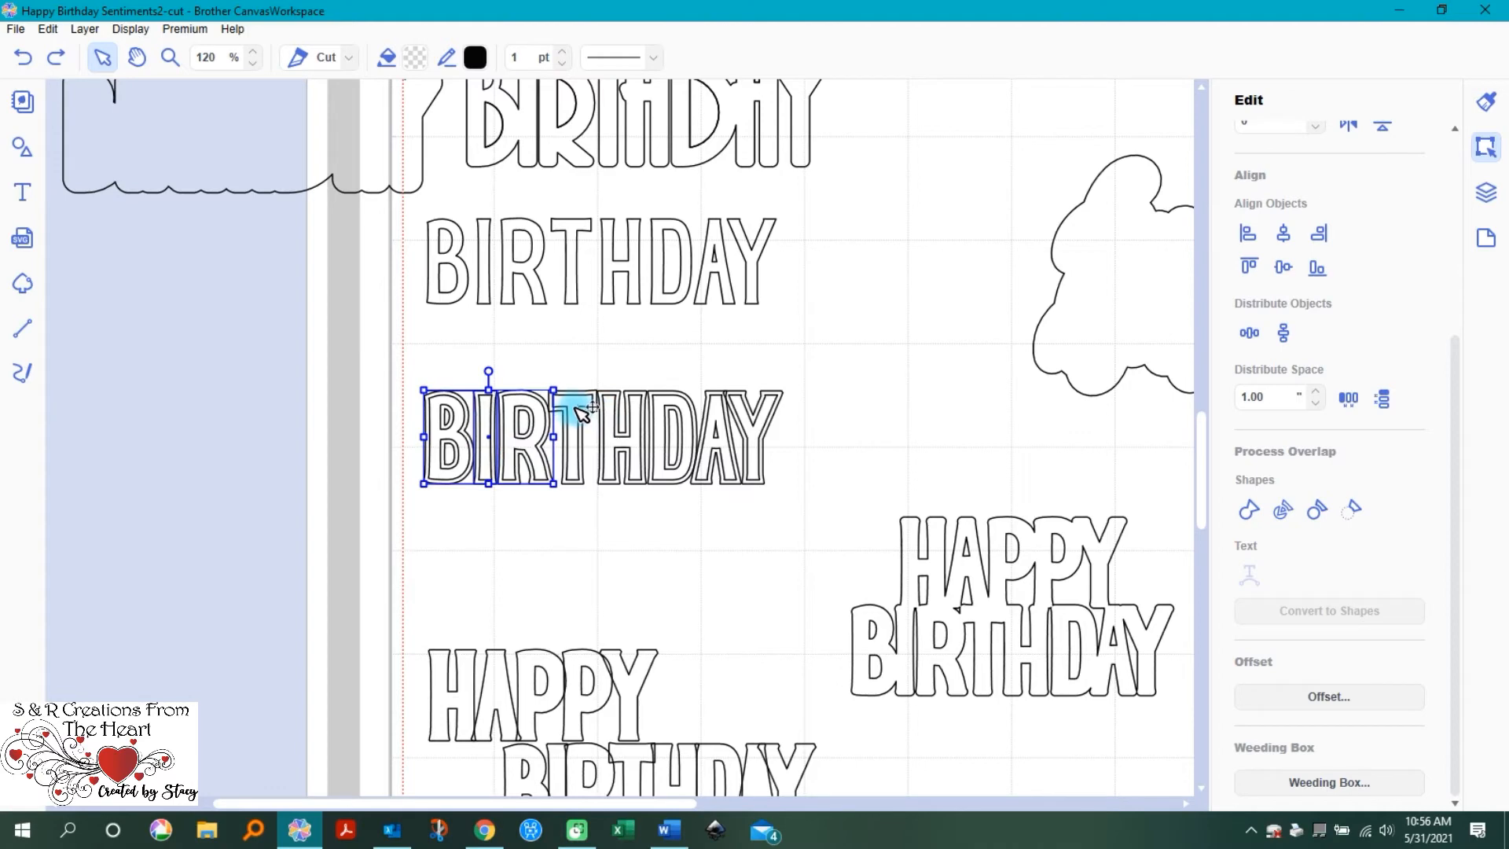
pyautogui.keyDown('shift'); pyautogui.click(576, 445); pyautogui.keyUp('shift')
pyautogui.keyDown('shift'); pyautogui.click(619, 441); pyautogui.keyUp('shift')
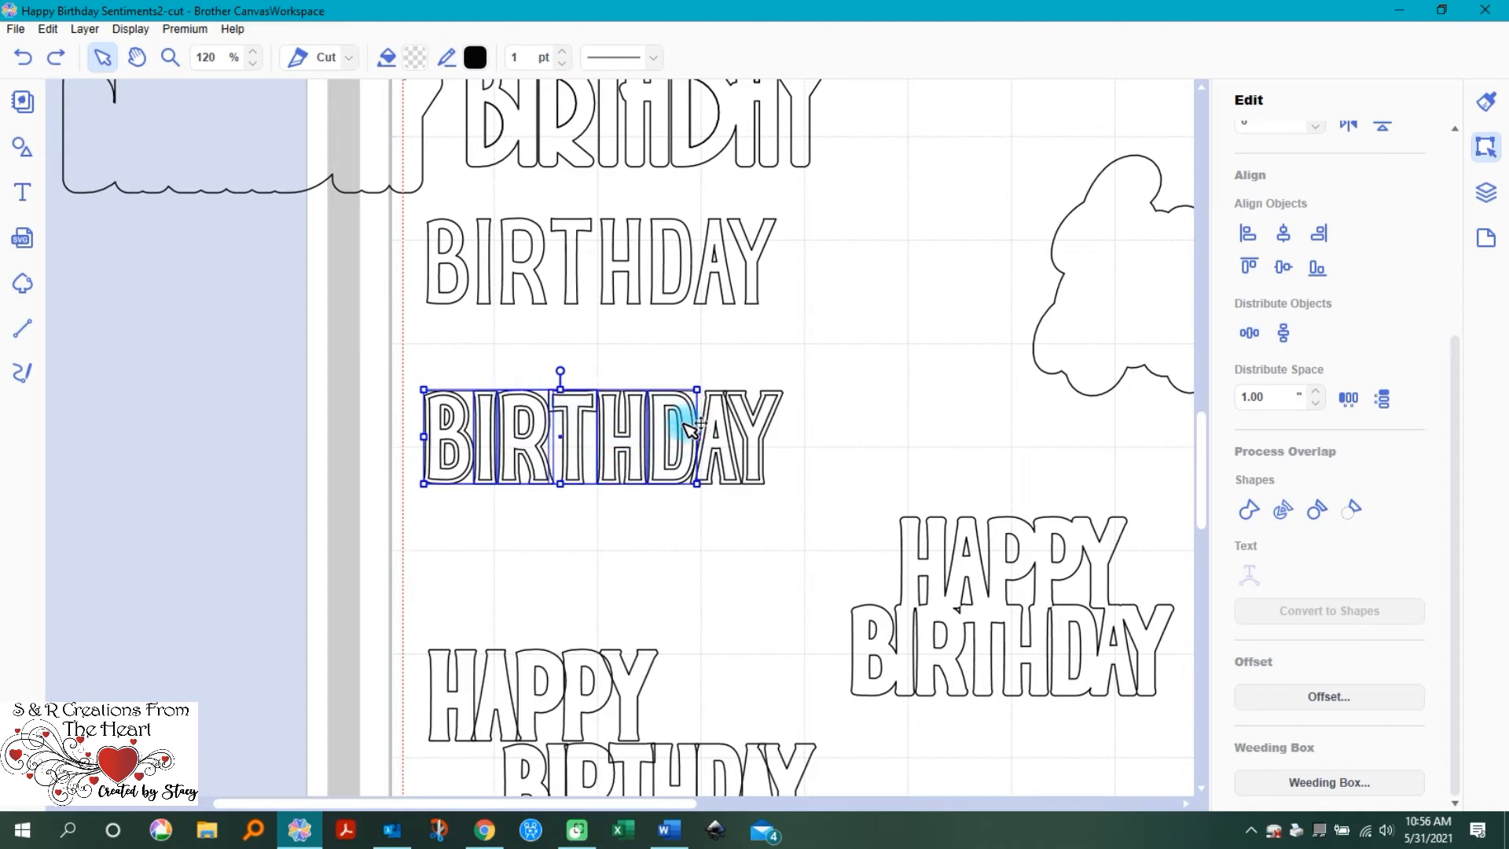
pyautogui.keyDown('shift'); pyautogui.click(719, 451); pyautogui.keyUp('shift')
pyautogui.keyDown('shift'); pyautogui.click(757, 433); pyautogui.keyUp('shift')
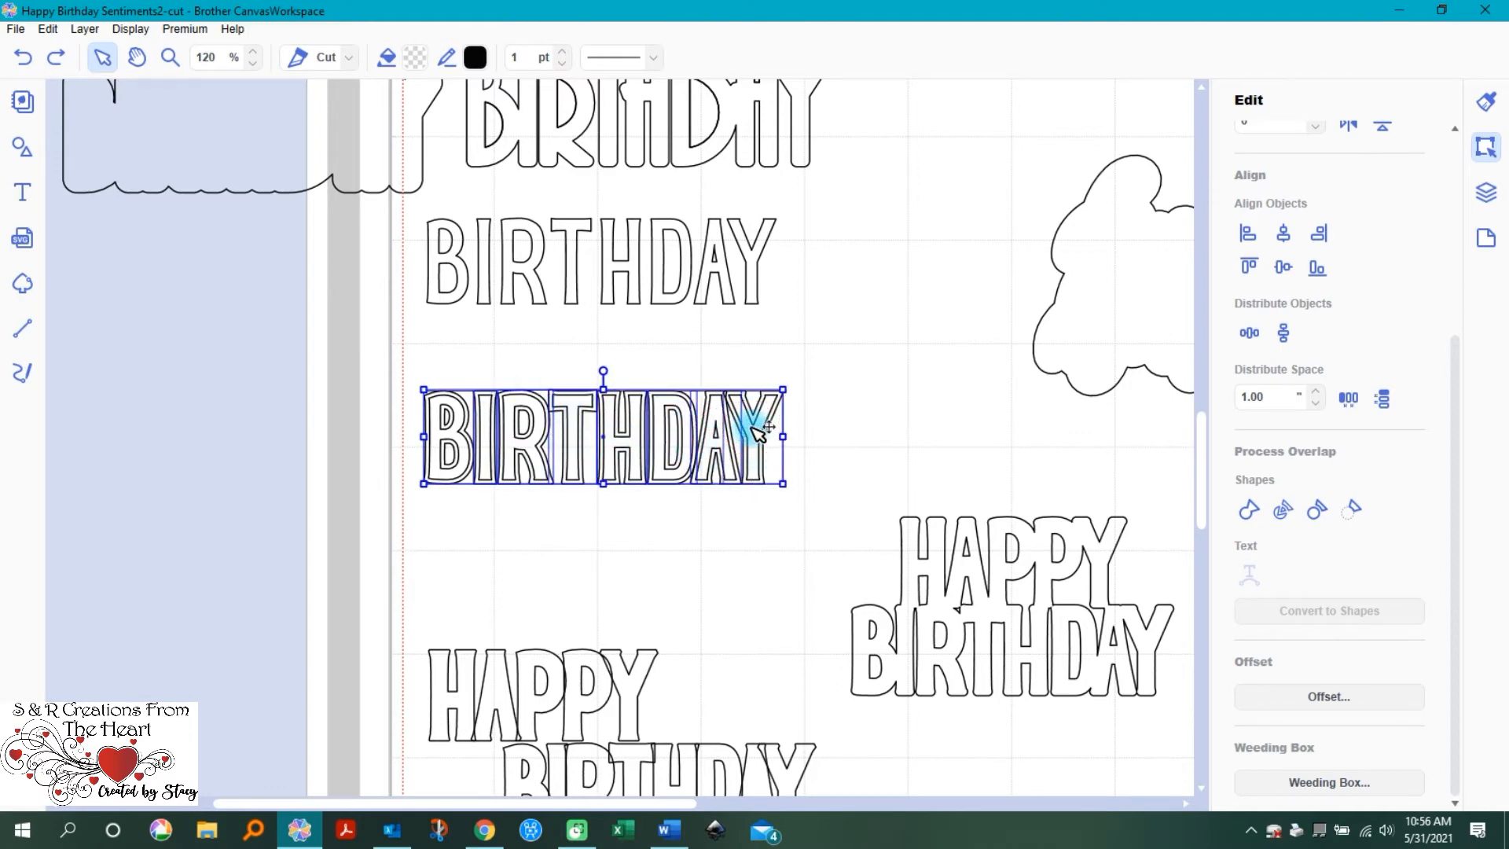
pyautogui.moveTo(643, 446); pyautogui.dragTo(638, 578)
pyautogui.click(856, 439)
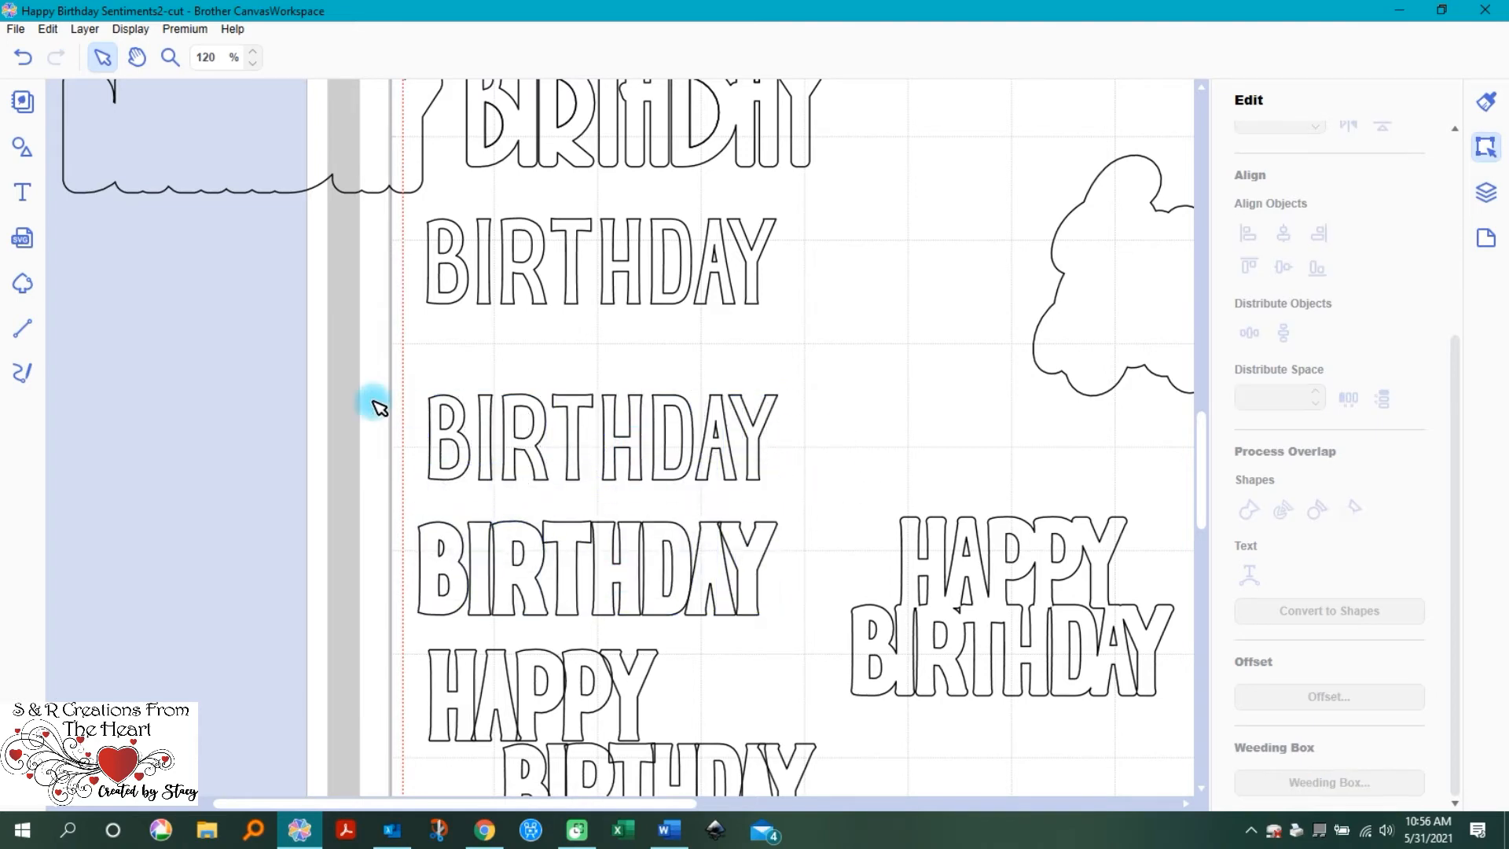
# Step: Move all the thin divided BIRTHDAY letters up, close beneath the original BIRTHDAY text
pyautogui.moveTo(410, 389); pyautogui.dragTo(774, 468)
pyautogui.click(712, 436)
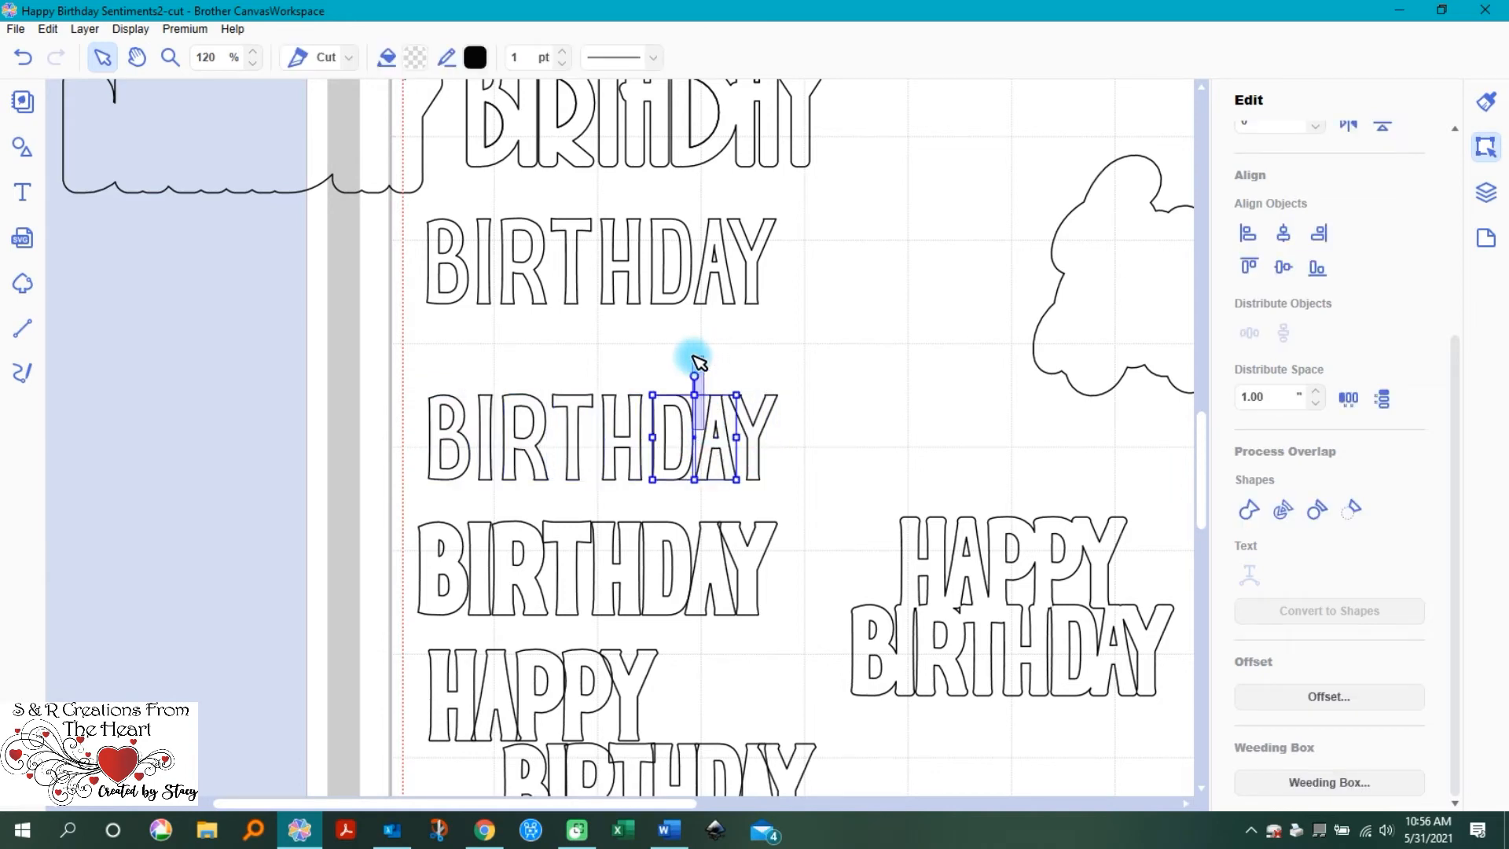
pyautogui.click(865, 378)
pyautogui.moveTo(428, 385); pyautogui.dragTo(743, 359)
pyautogui.scroll(-1, 834, 503)
pyautogui.scroll(-1, 835, 504)
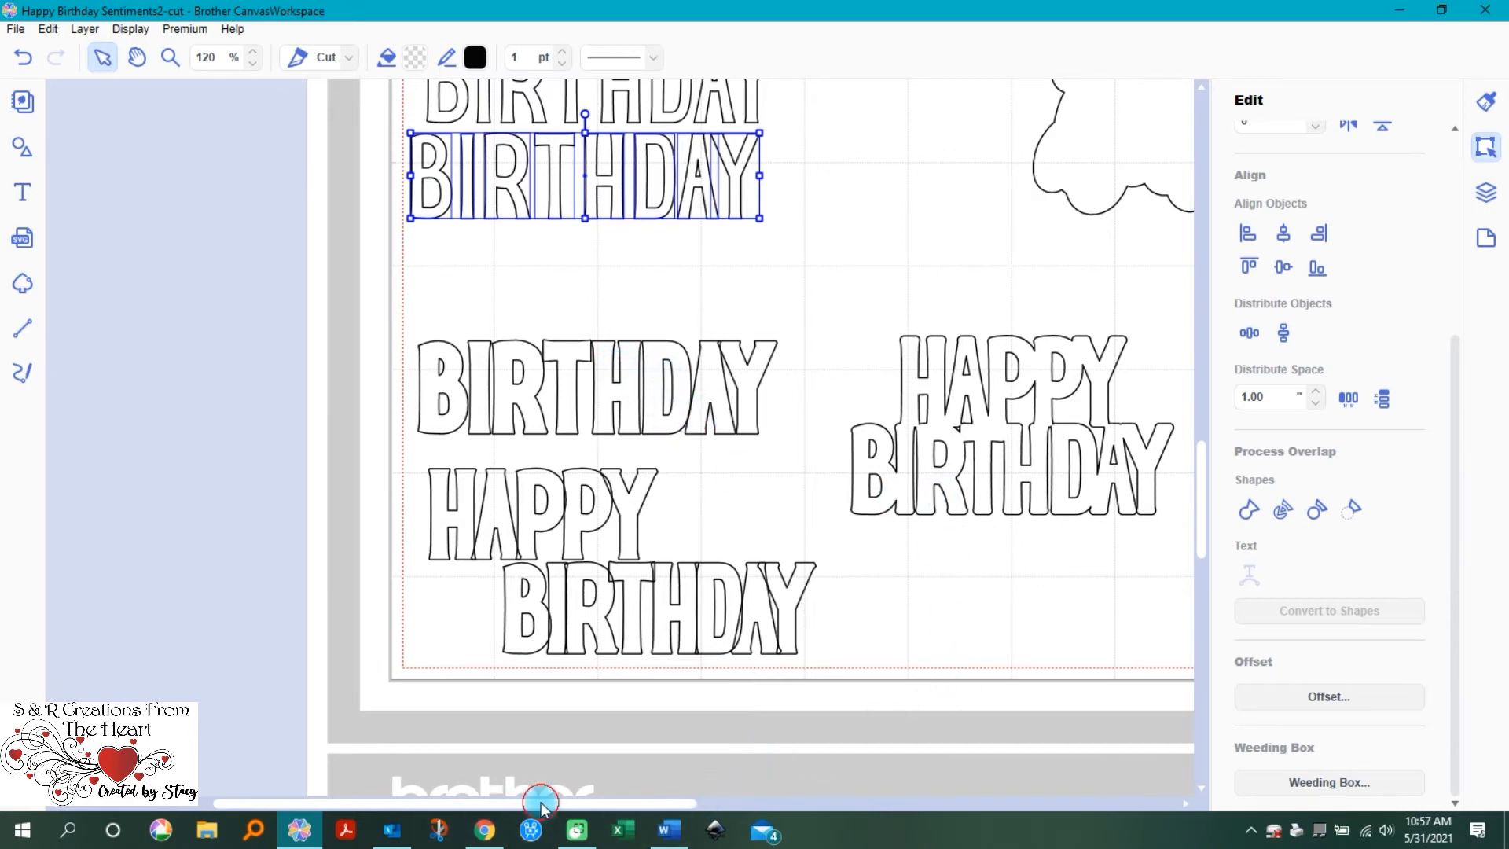
# Step: Place the thick BIRTHDAY letters beneath the thick HAPPY near the mat's right edge, and shift the welded HAPPY BIRTHDAY sentiment to the left
pyautogui.moveTo(539, 802); pyautogui.dragTo(736, 800)
pyautogui.moveTo(405, 393); pyautogui.dragTo(930, 467)
pyautogui.moveTo(621, 381); pyautogui.dragTo(257, 293)
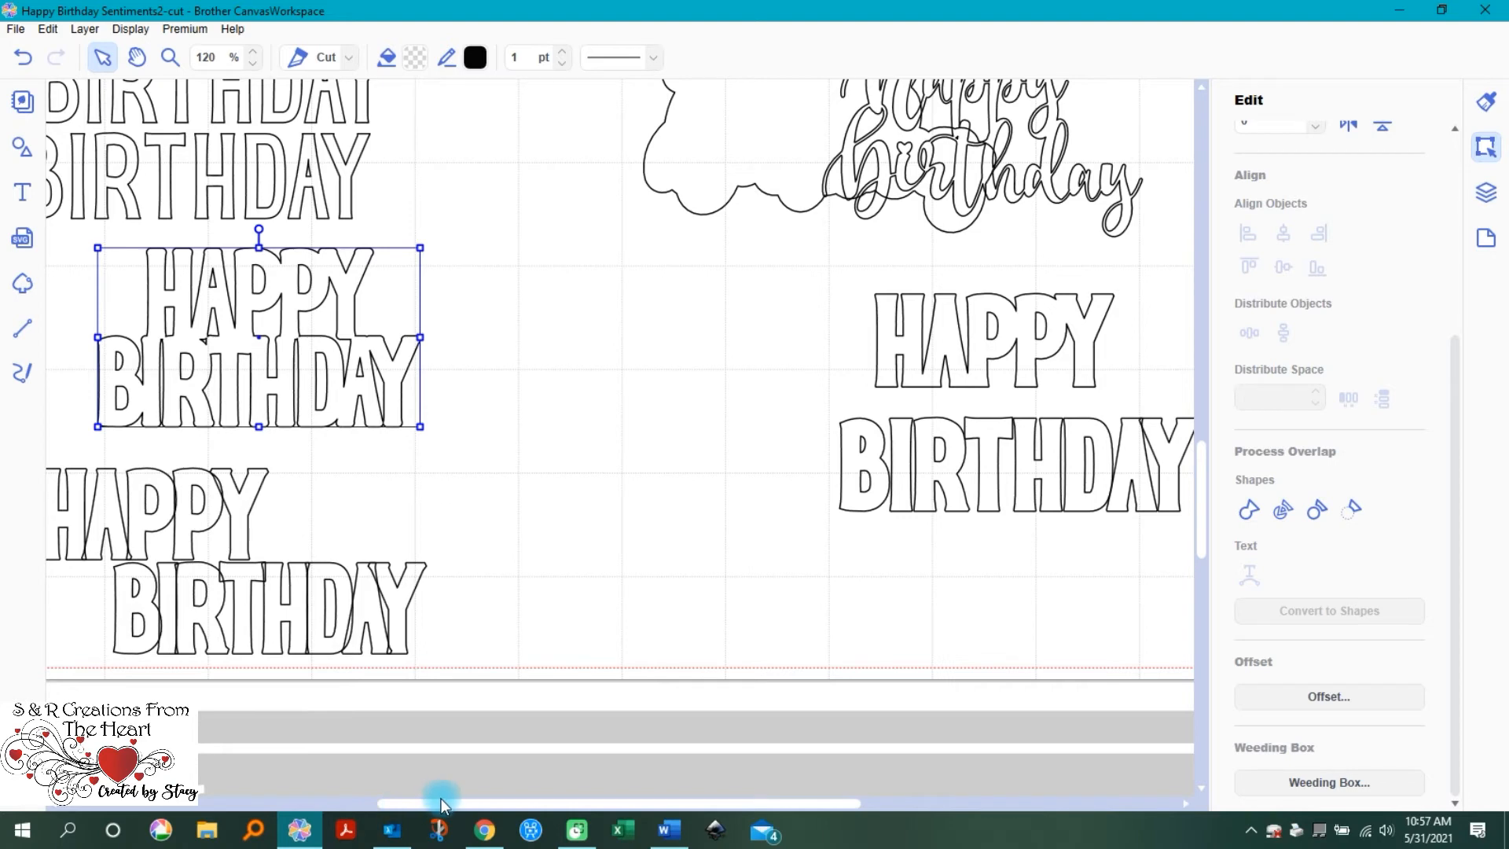
# Step: Examine the thick BIRTHDAY beneath HAPPY letter by letter to see where neighbouring letters meet
pyautogui.moveTo(477, 809); pyautogui.dragTo(586, 809)
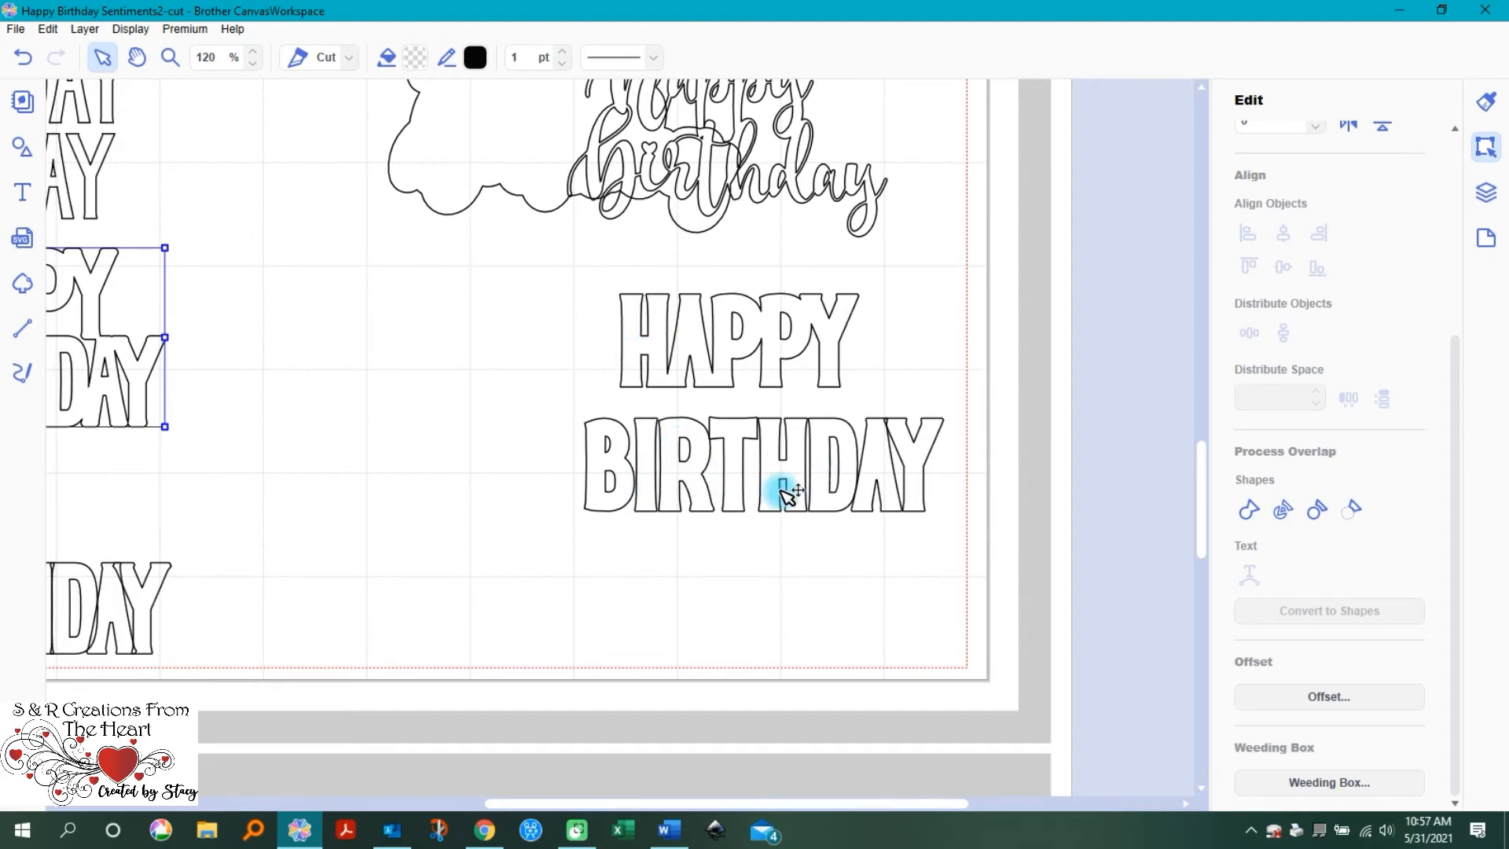
pyautogui.click(615, 468)
pyautogui.click(648, 470)
pyautogui.click(683, 472)
pyautogui.click(731, 472)
pyautogui.click(785, 472)
pyautogui.click(831, 474)
pyautogui.click(871, 475)
pyautogui.click(921, 468)
pyautogui.click(595, 577)
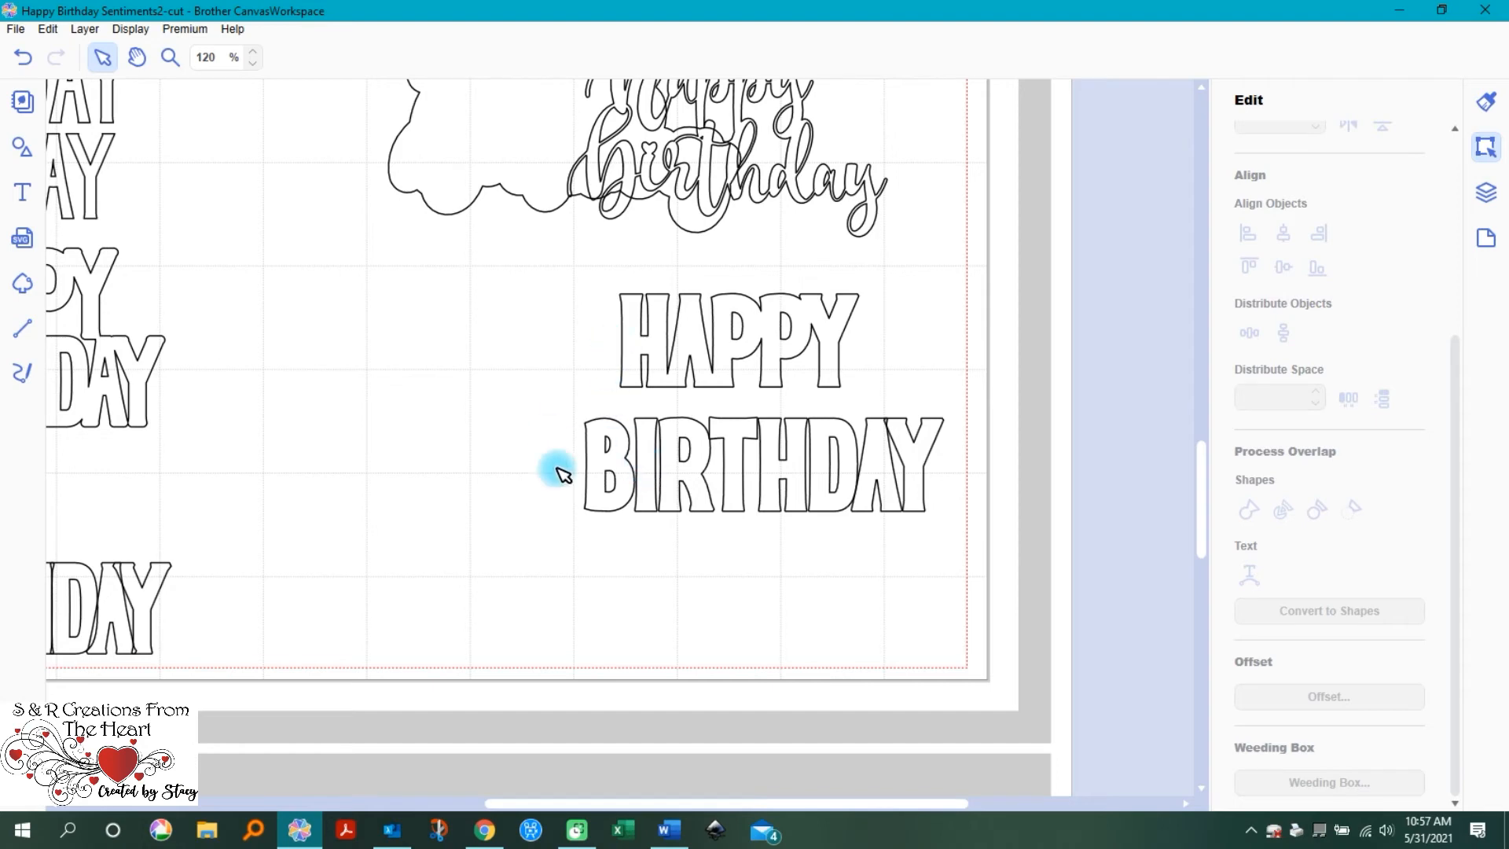
# Step: Nudge the letters IRTHDAY of the thick BIRTHDAY slightly left so that the I overlaps the B
pyautogui.click(643, 456)
pyautogui.moveTo(968, 470); pyautogui.dragTo(648, 465)
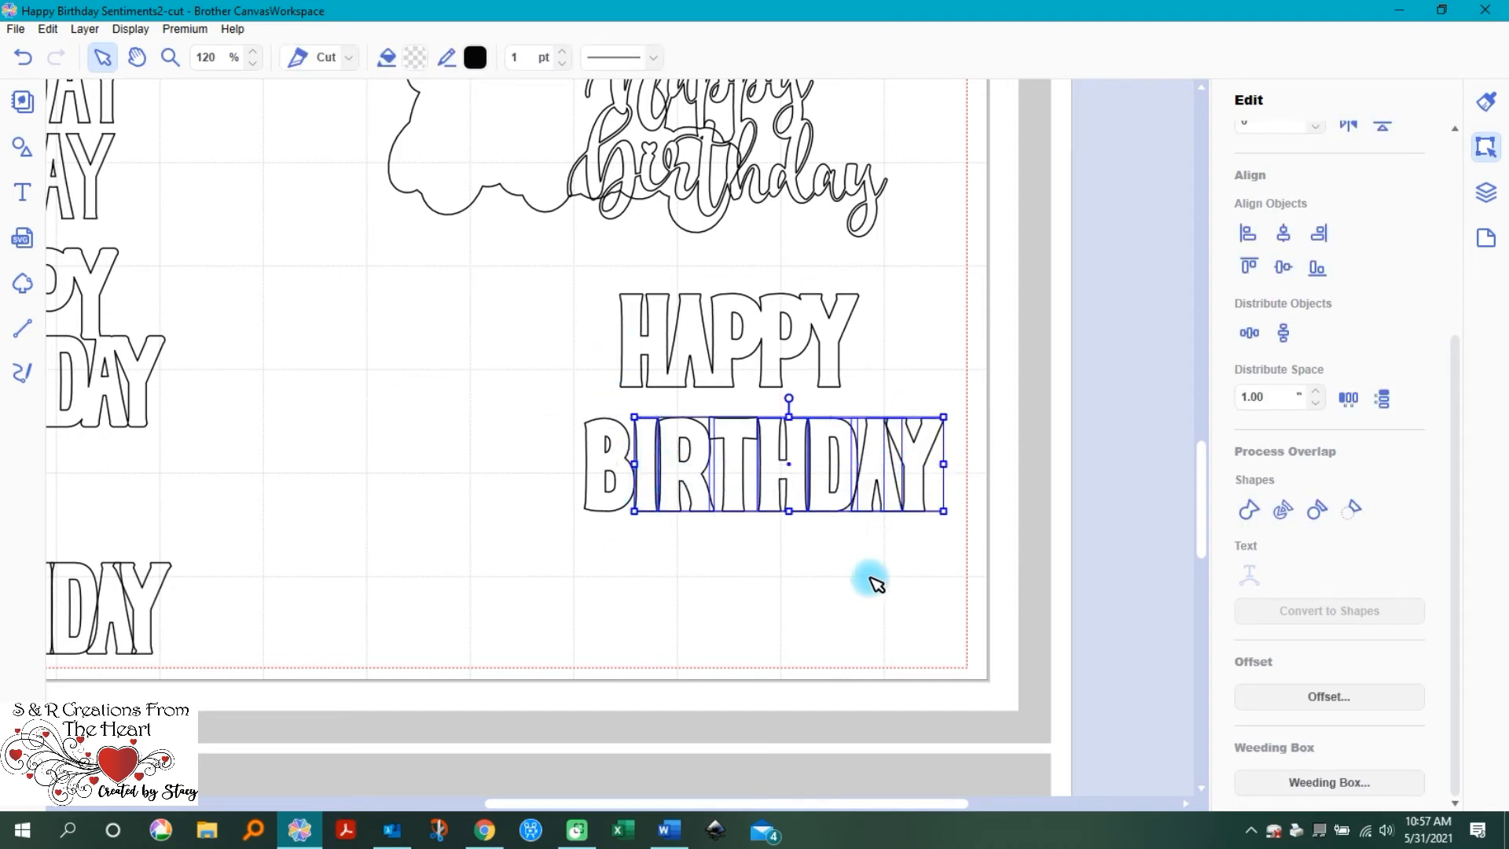
pyautogui.press('Left')
pyautogui.press('Left')
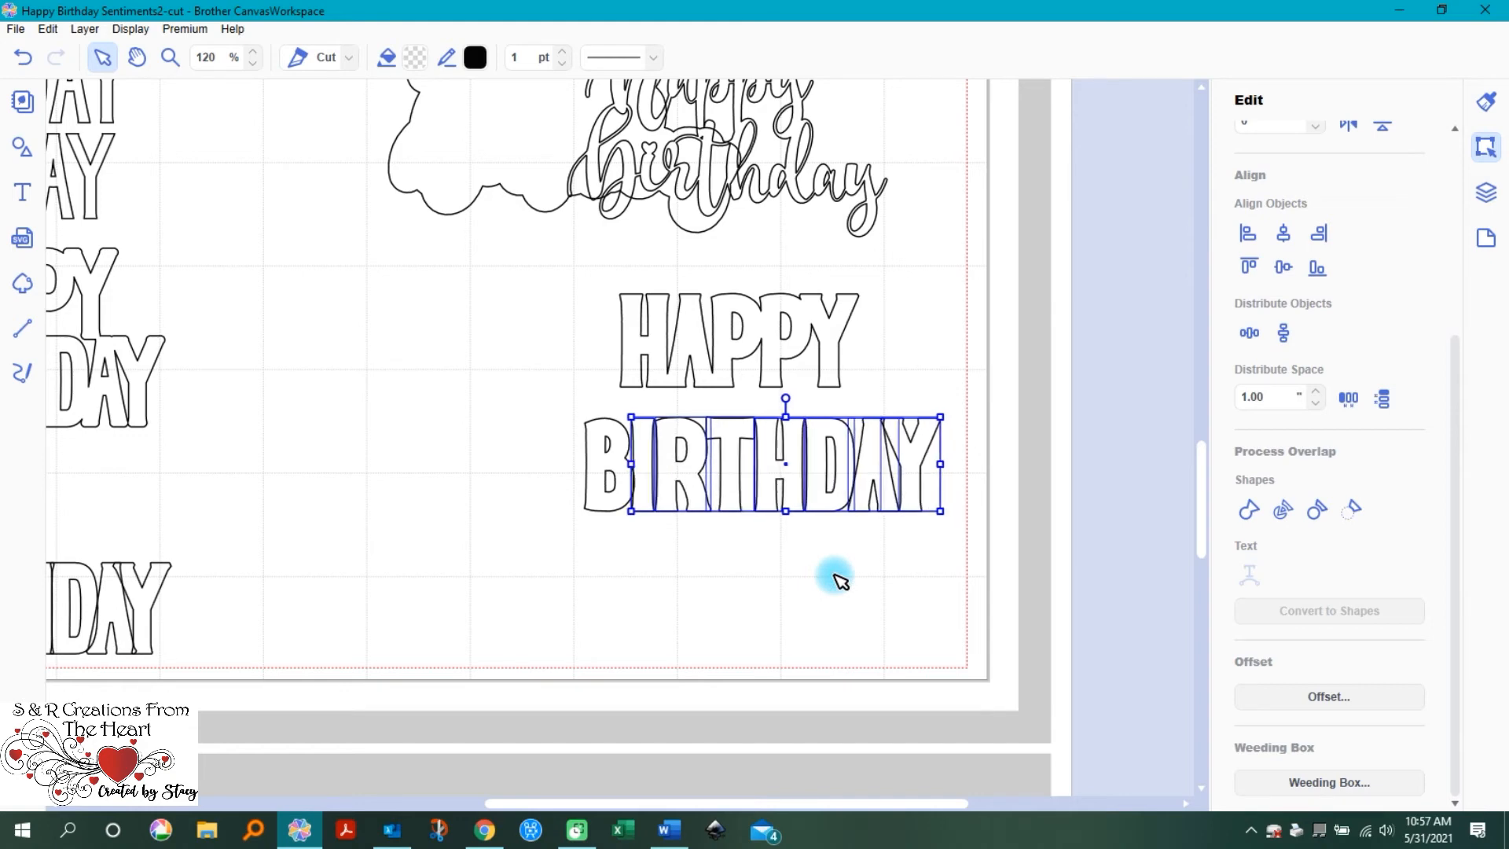
pyautogui.click(708, 590)
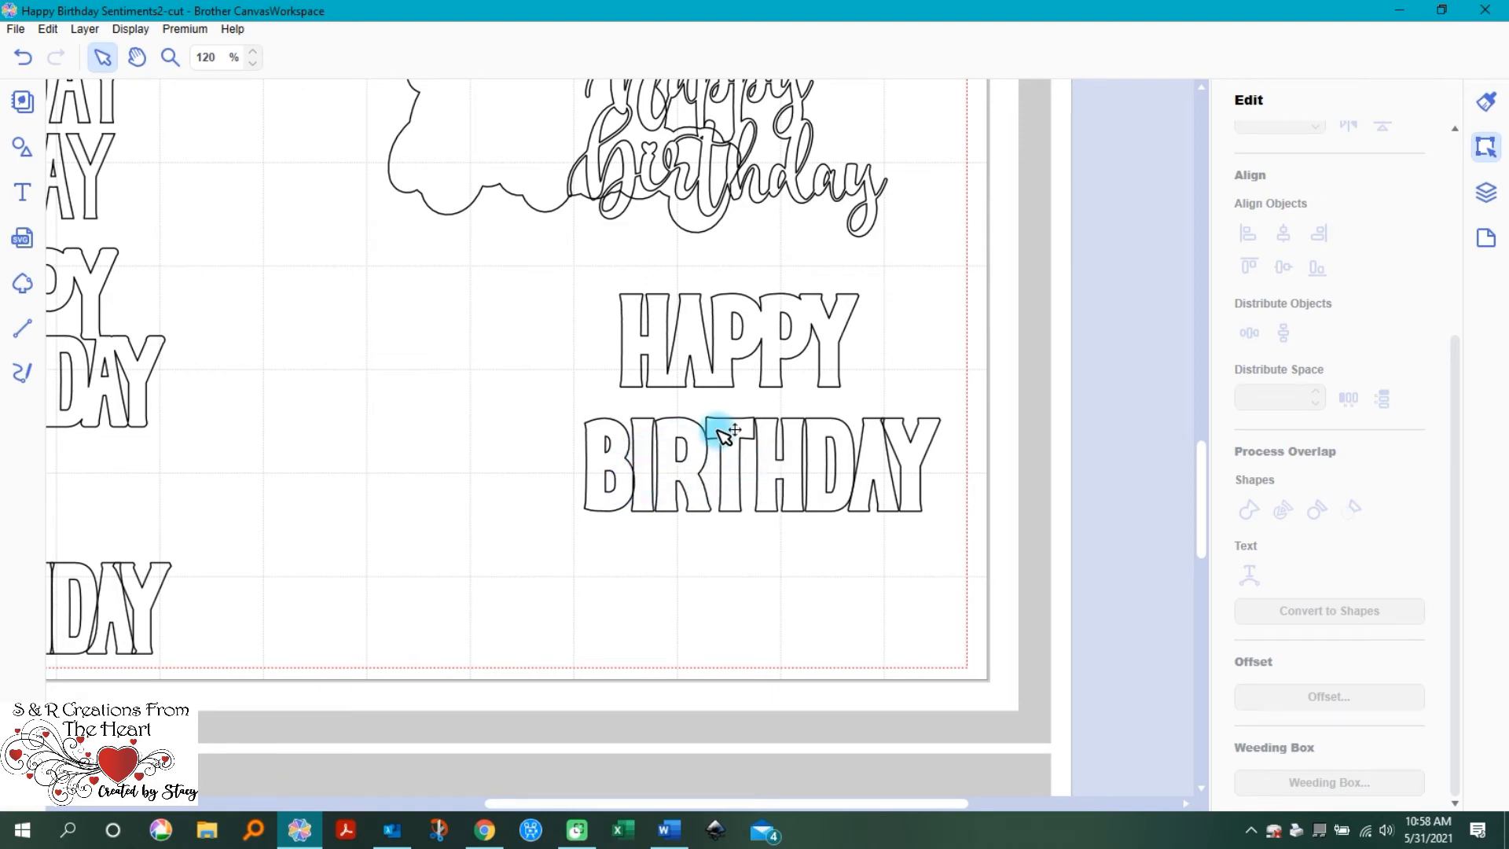
# Step: Nudge the letters THDAY of the thick BIRTHDAY slightly left so that the T overlaps the R
pyautogui.moveTo(962, 464); pyautogui.dragTo(708, 464)
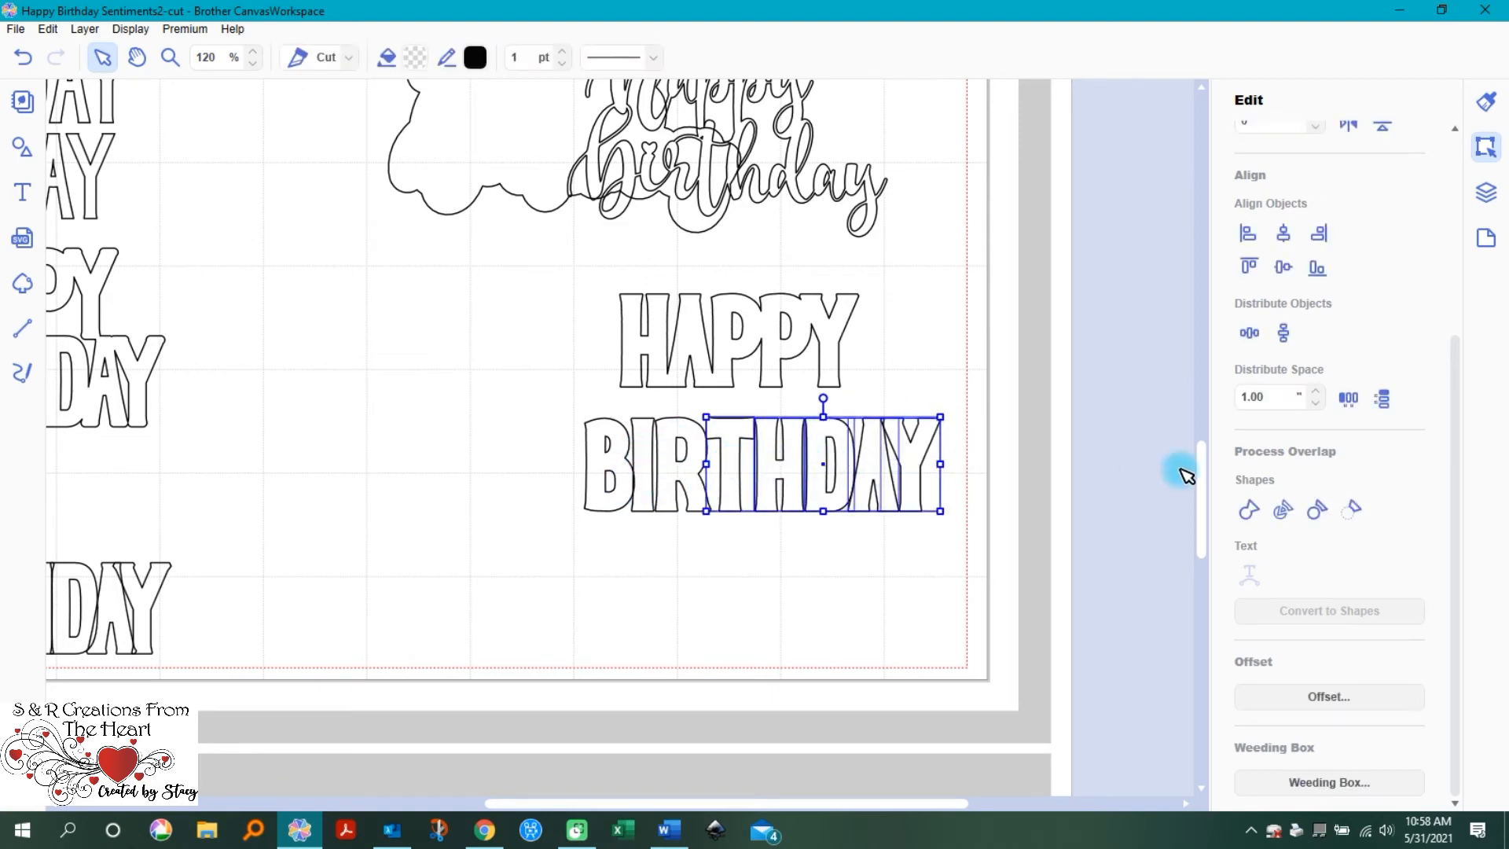
pyautogui.press('Left')
pyautogui.press('Left')
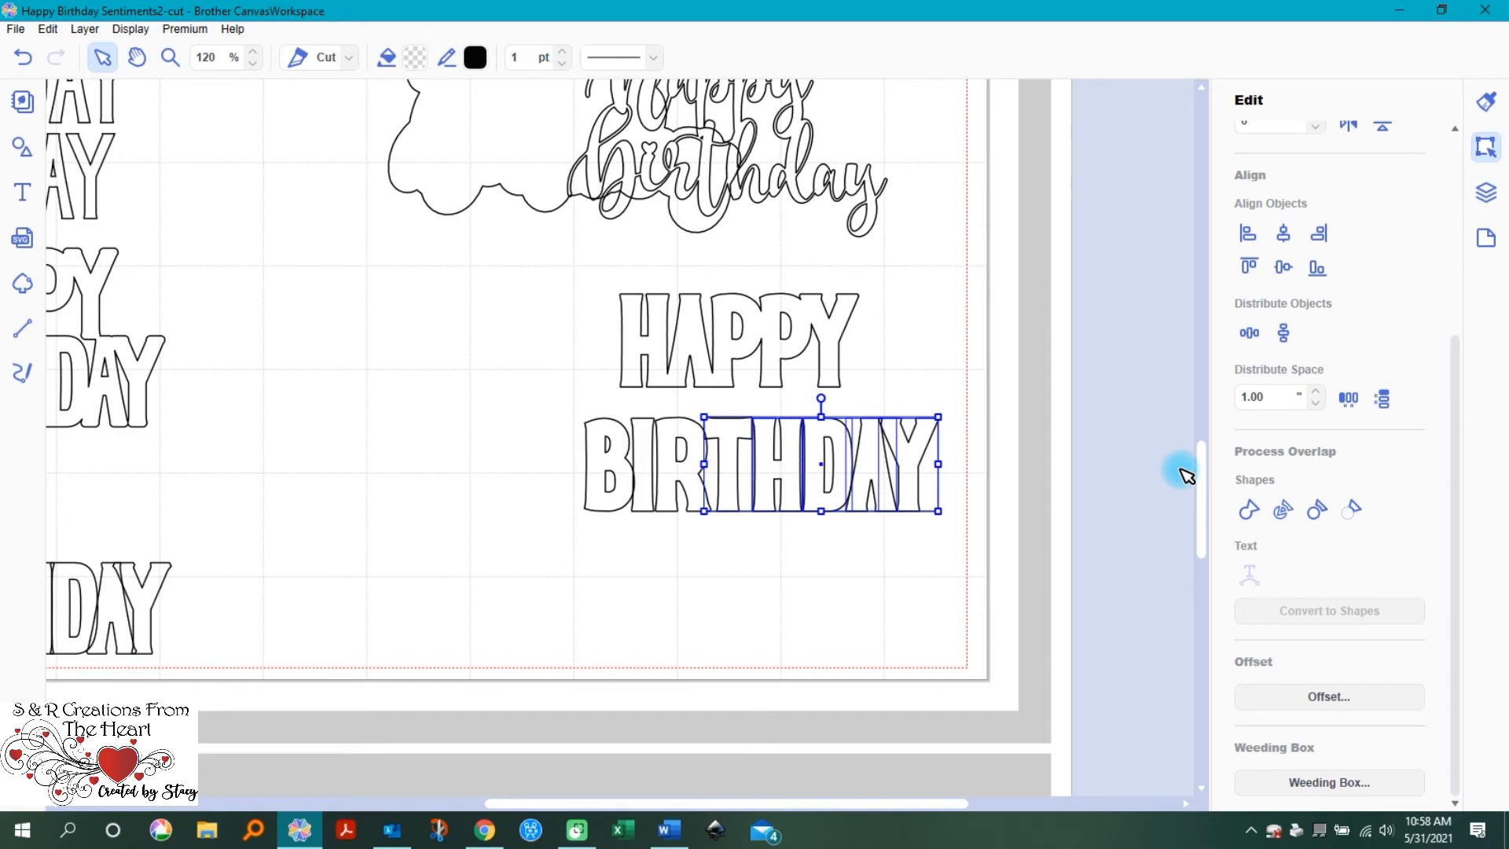
pyautogui.click(809, 583)
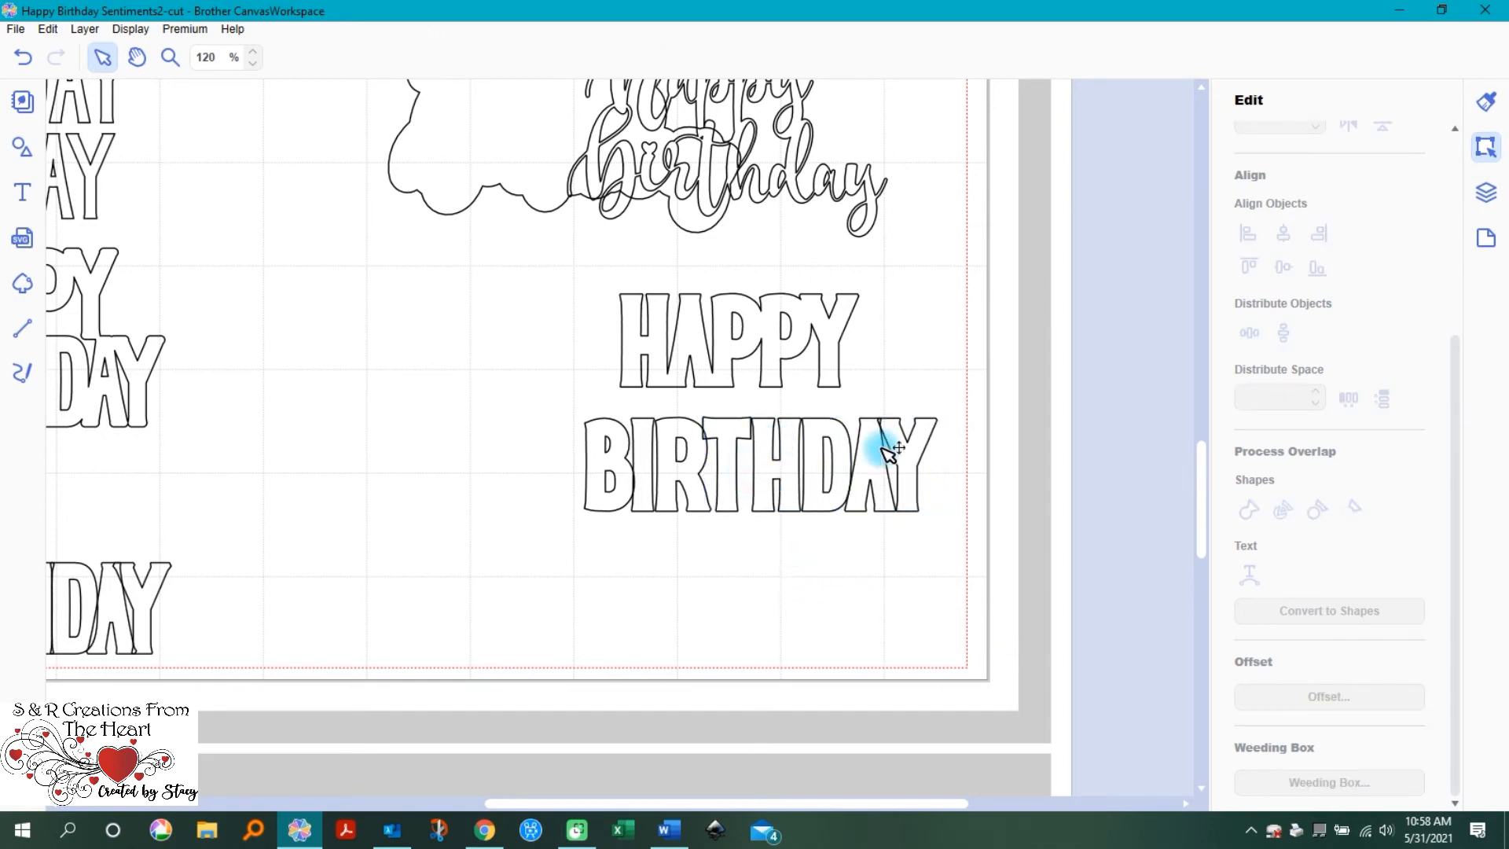
# Step: Nudge the letters HDAY of the thick BIRTHDAY slightly left so that the H overlaps the T
pyautogui.moveTo(960, 468); pyautogui.dragTo(781, 482)
pyautogui.press('Left')
pyautogui.press('Left')
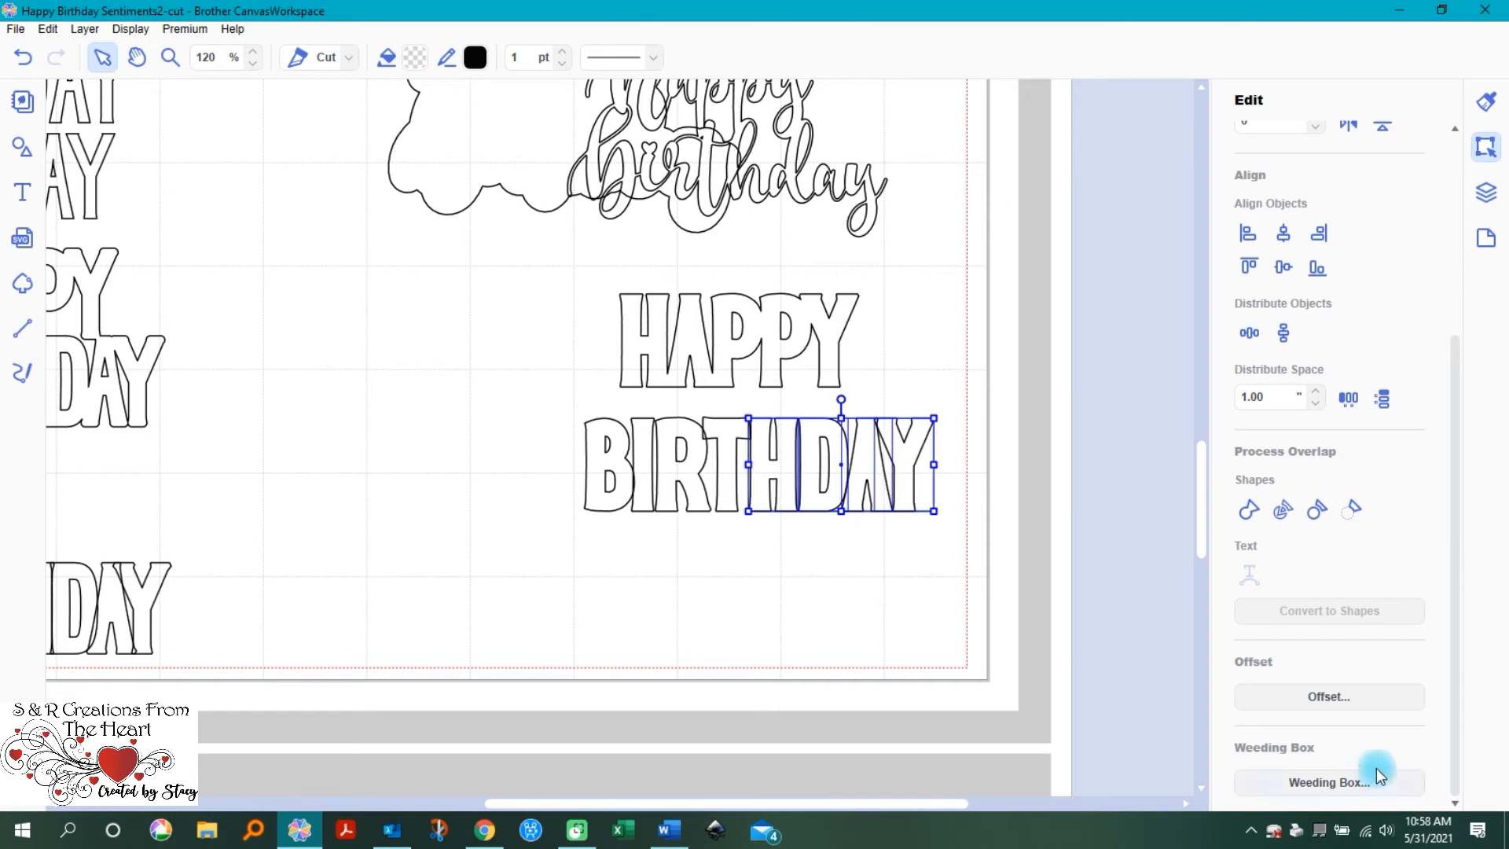
pyautogui.click(899, 576)
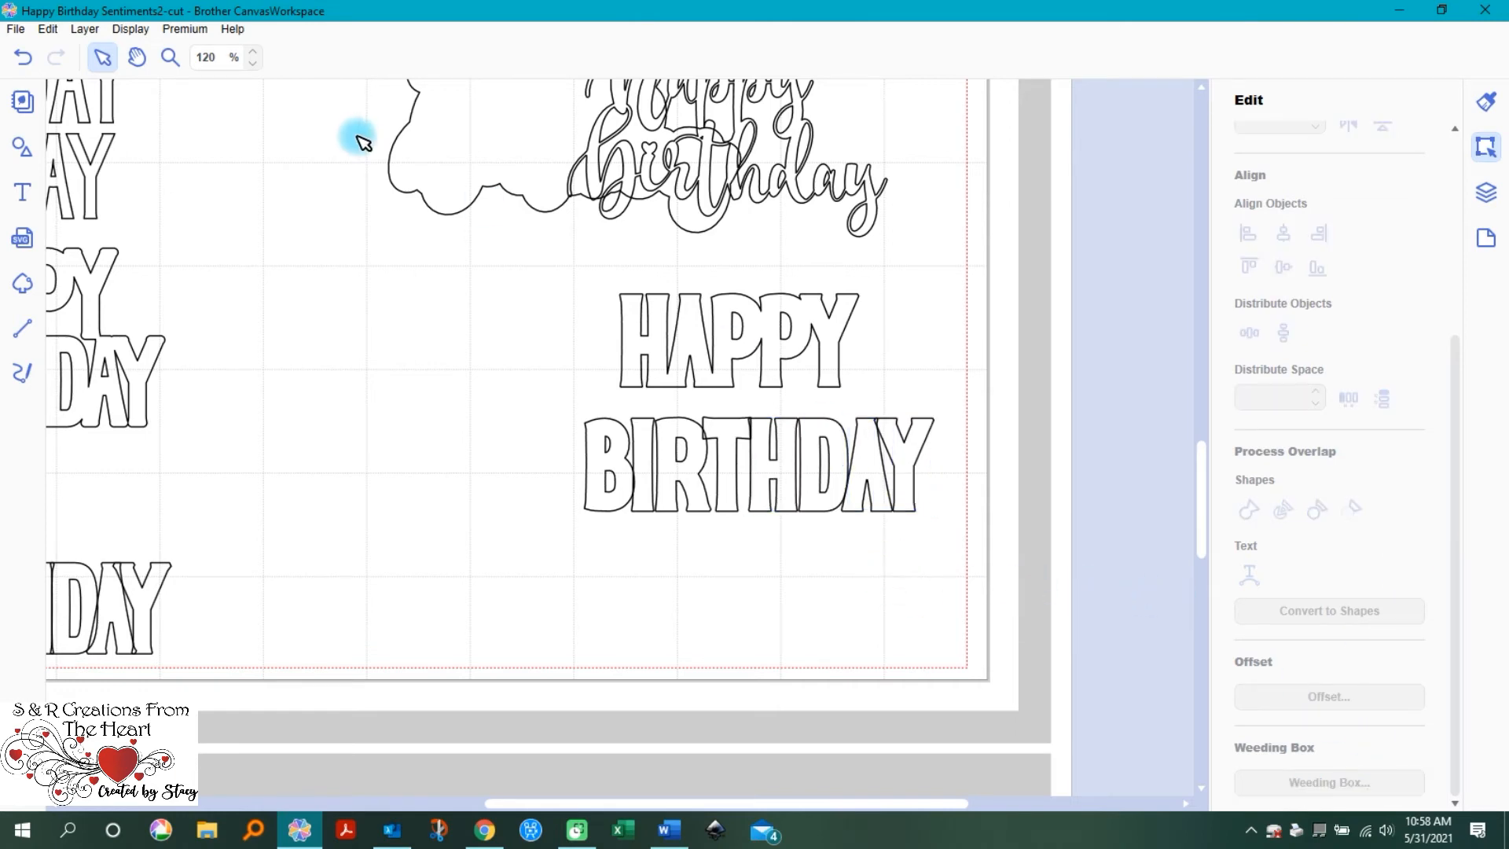
# Step: Nudge the letters HDAY of the thick BIRTHDAY slightly further left to deepen the H's overlap with the T
pyautogui.click(172, 57)
pyautogui.click(775, 439)
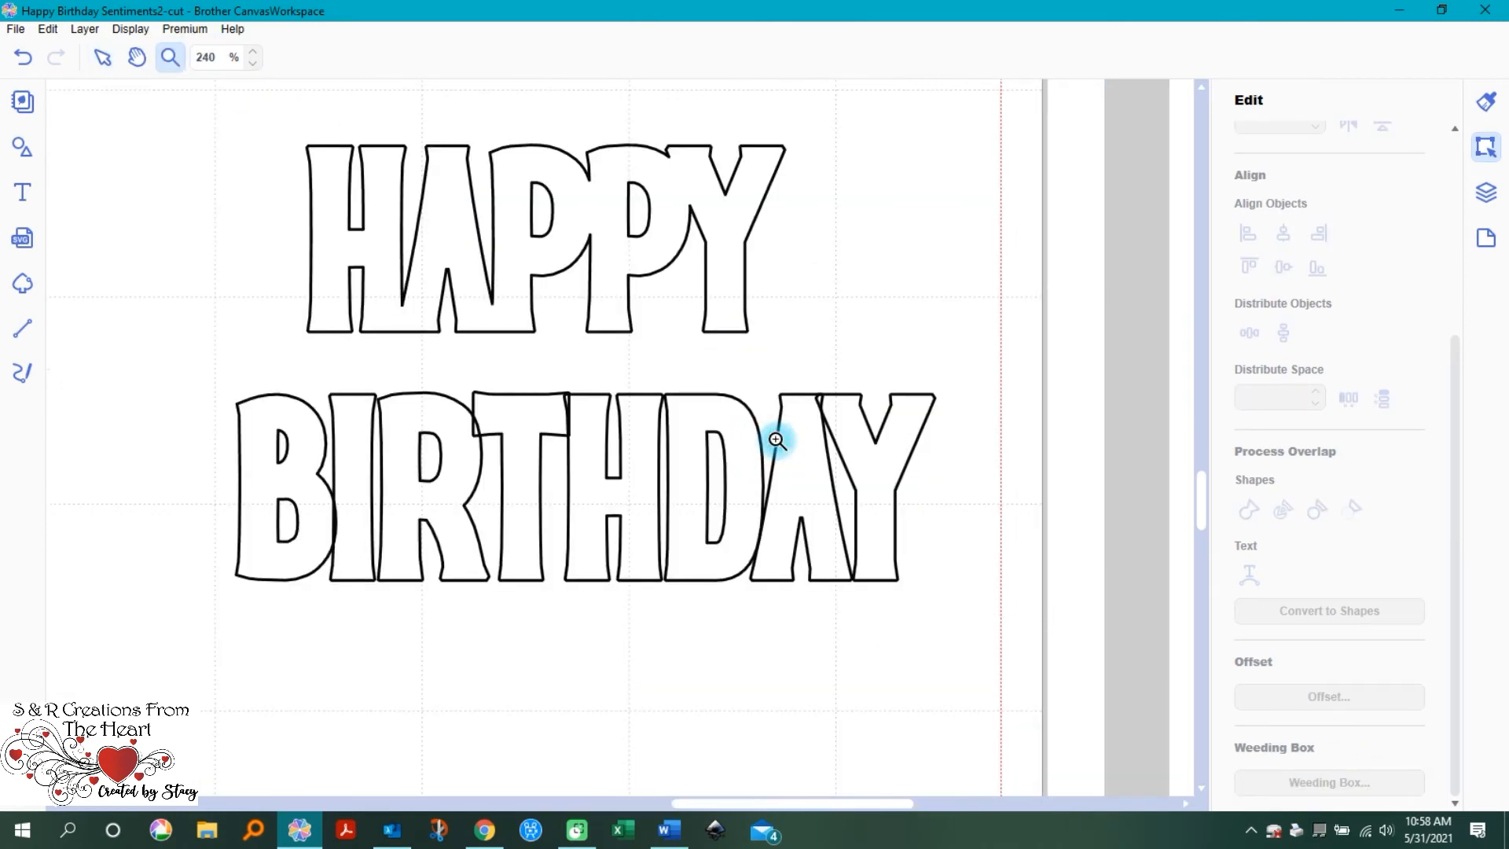
pyautogui.click(103, 57)
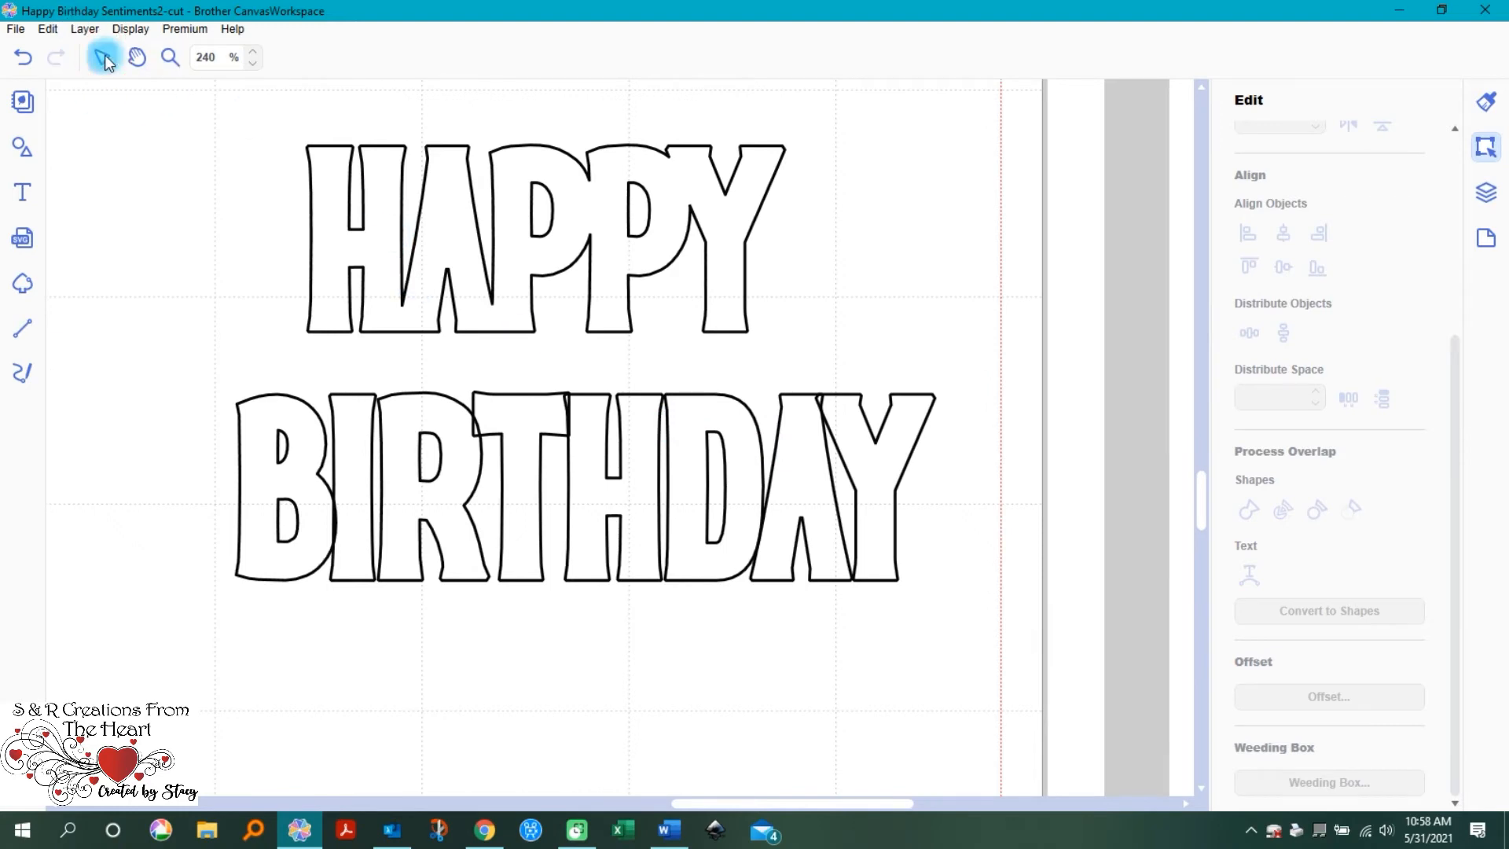
pyautogui.click(591, 459)
pyautogui.moveTo(960, 503); pyautogui.dragTo(660, 493)
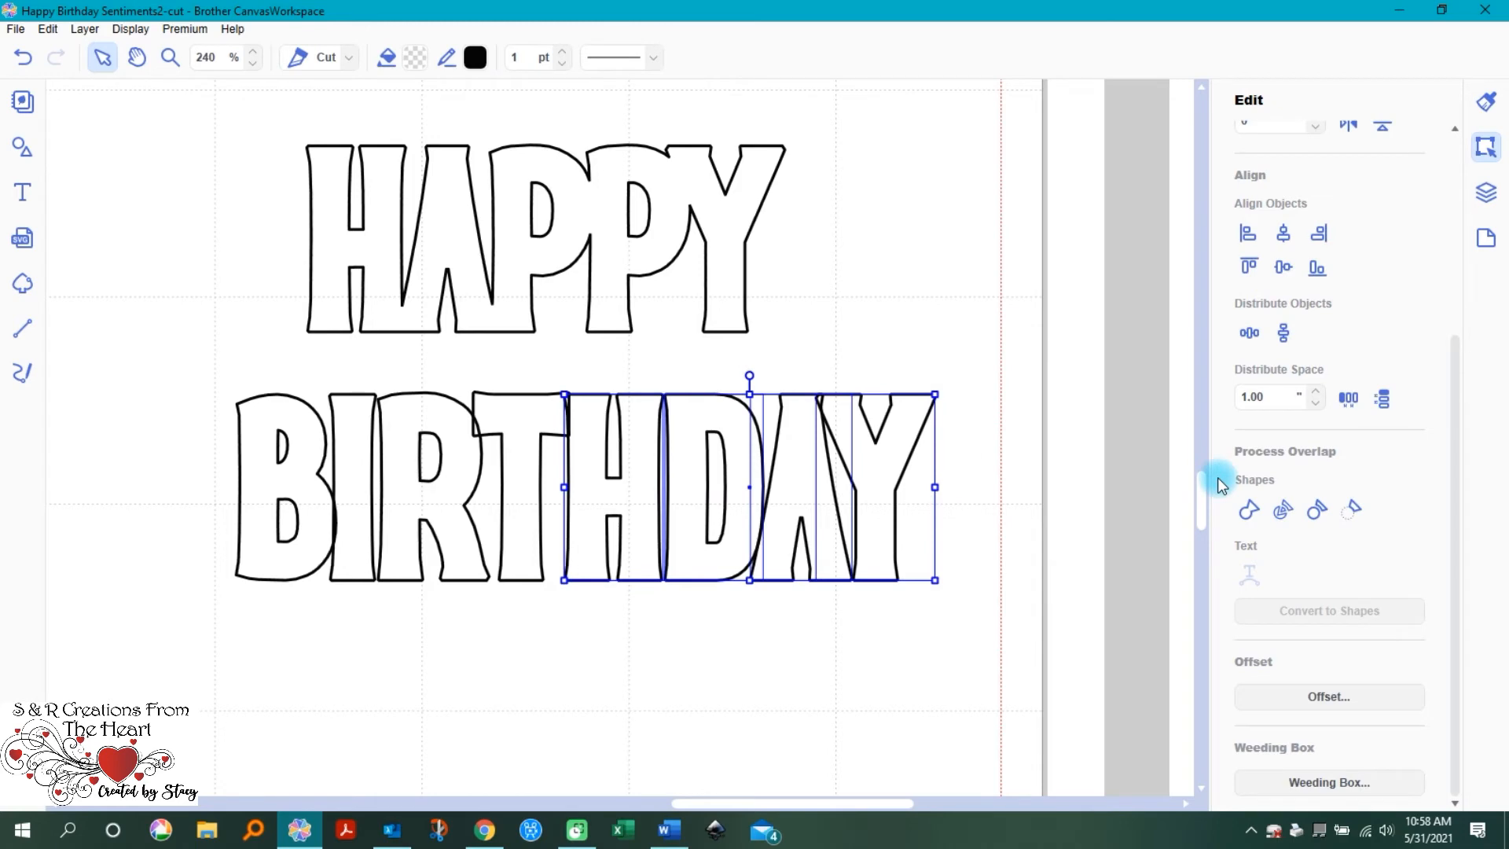
pyautogui.click(921, 670)
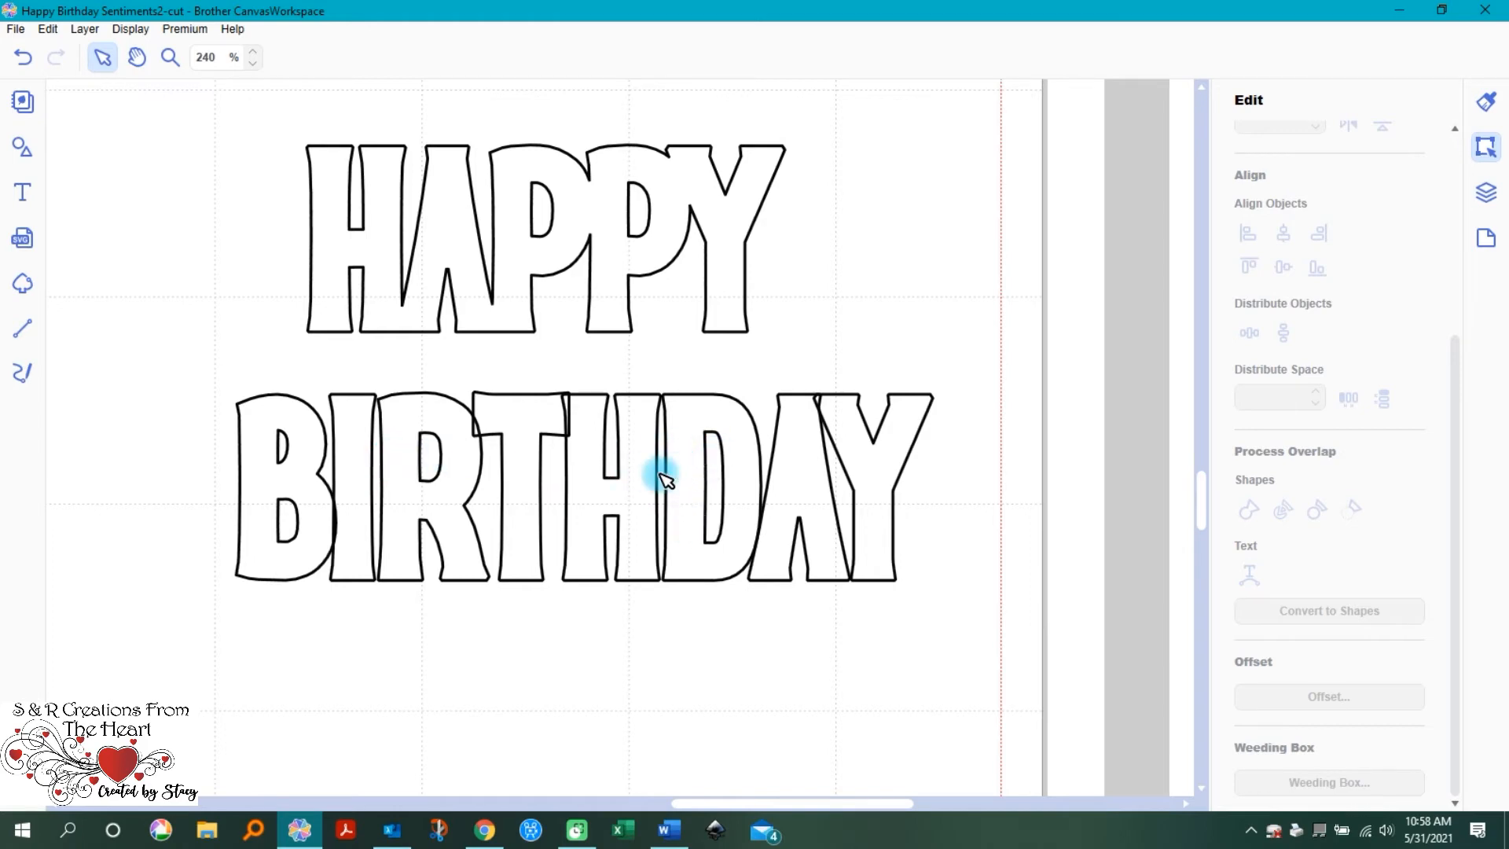
# Step: Nudge the letters AY of the thick BIRTHDAY slightly left so that the A overlaps the D
pyautogui.moveTo(926, 482); pyautogui.dragTo(802, 482)
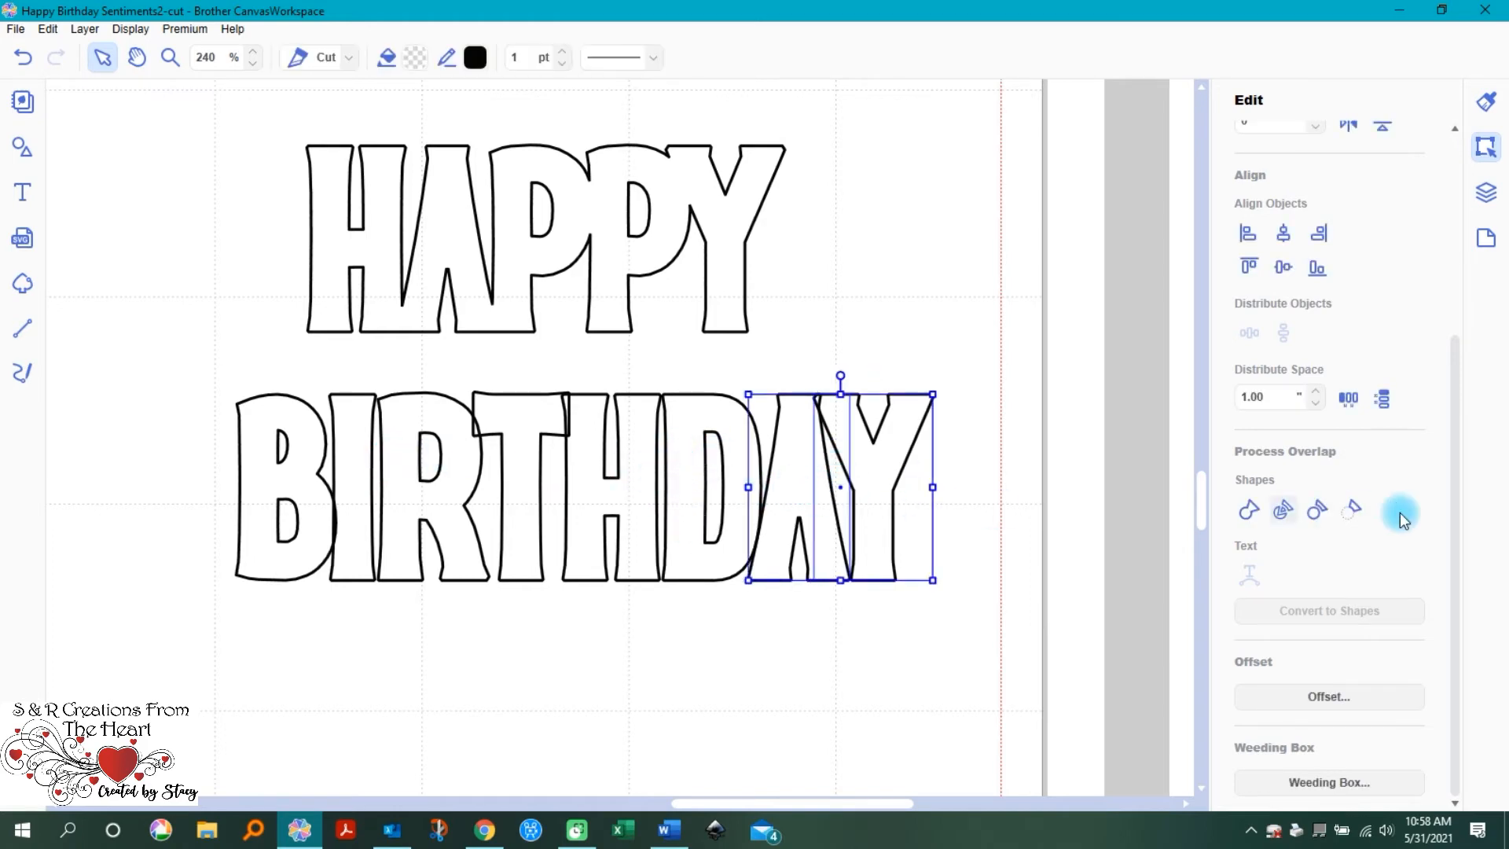
pyautogui.press('Left')
pyautogui.press('Left')
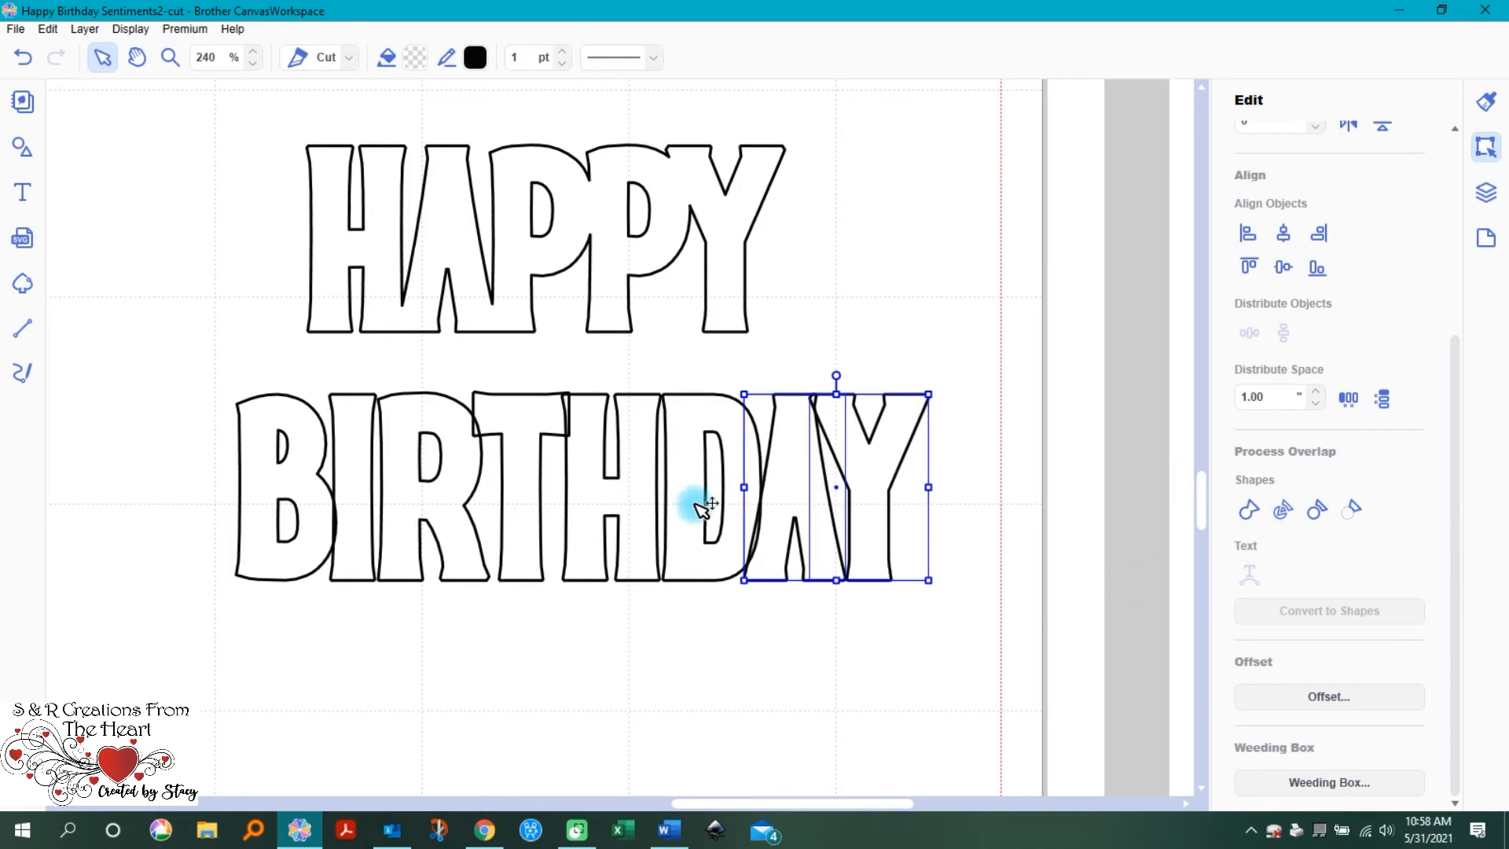
pyautogui.click(785, 597)
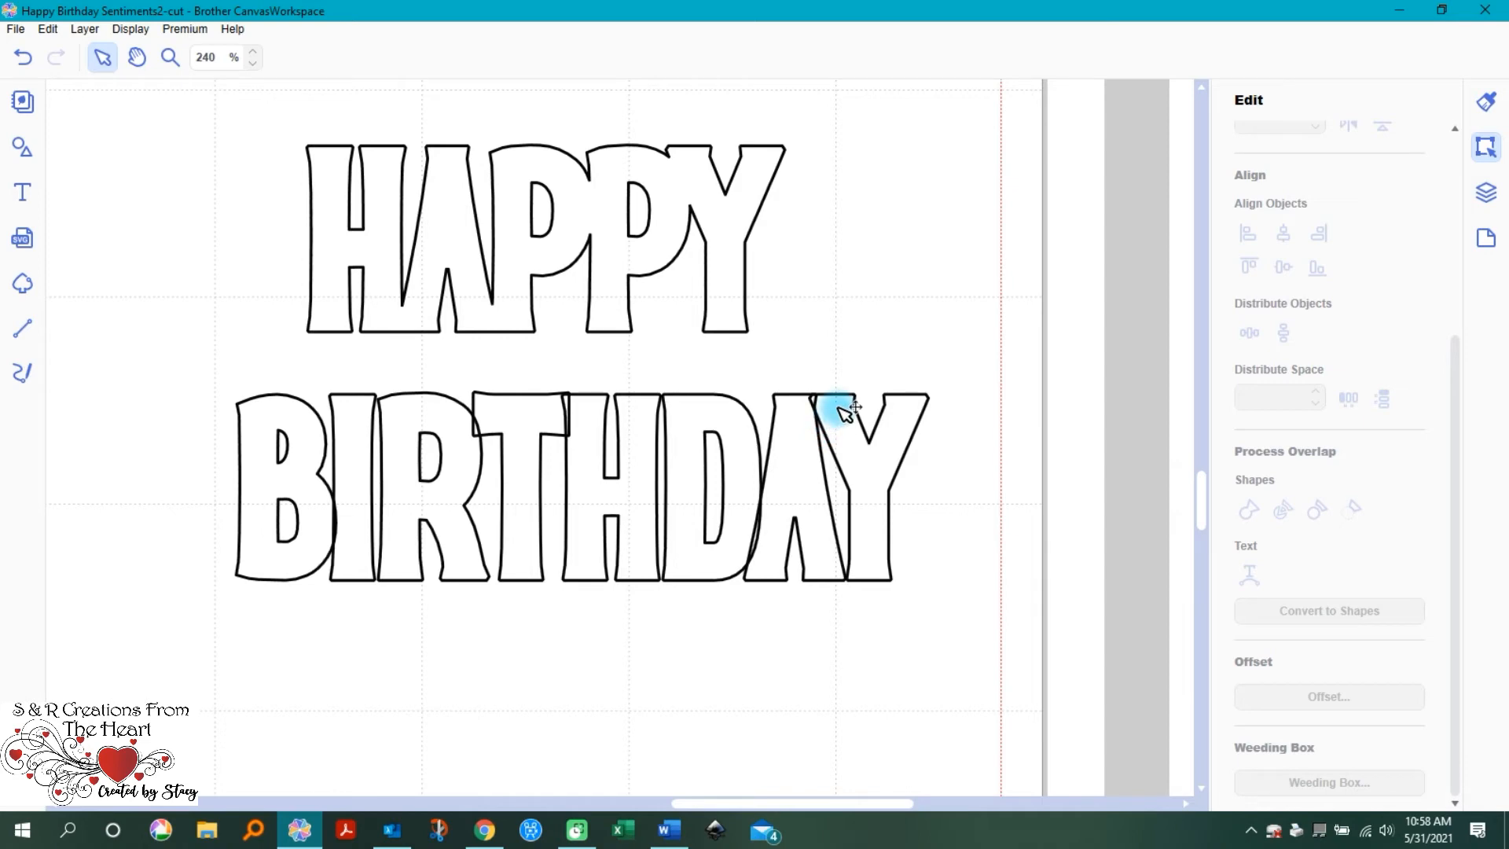
# Step: Try the Y of the thick BIRTHDAY slightly closer to the A and return it to its previous position
pyautogui.click(881, 478)
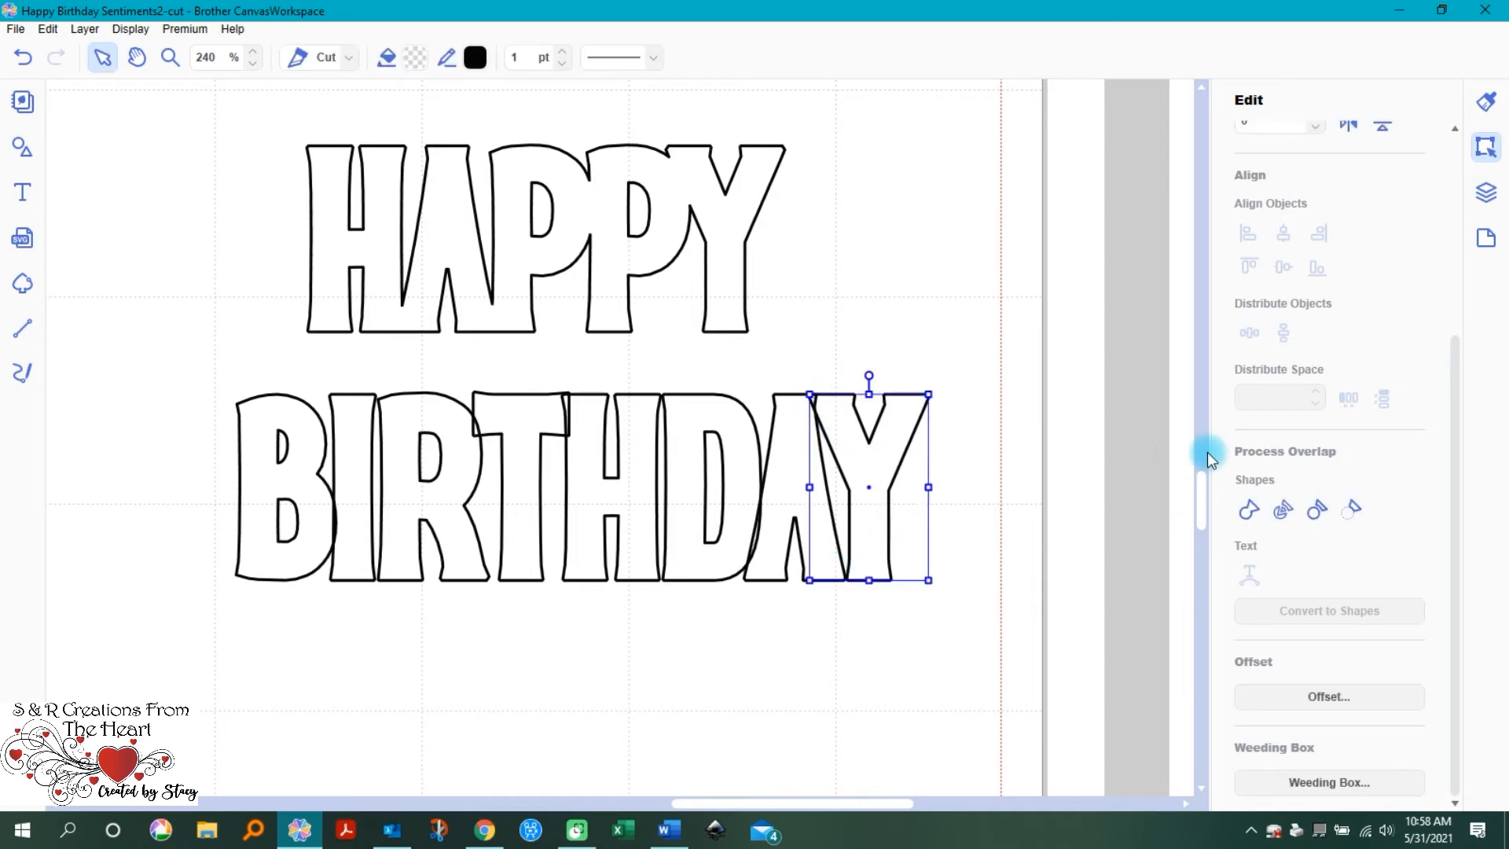
pyautogui.click(945, 633)
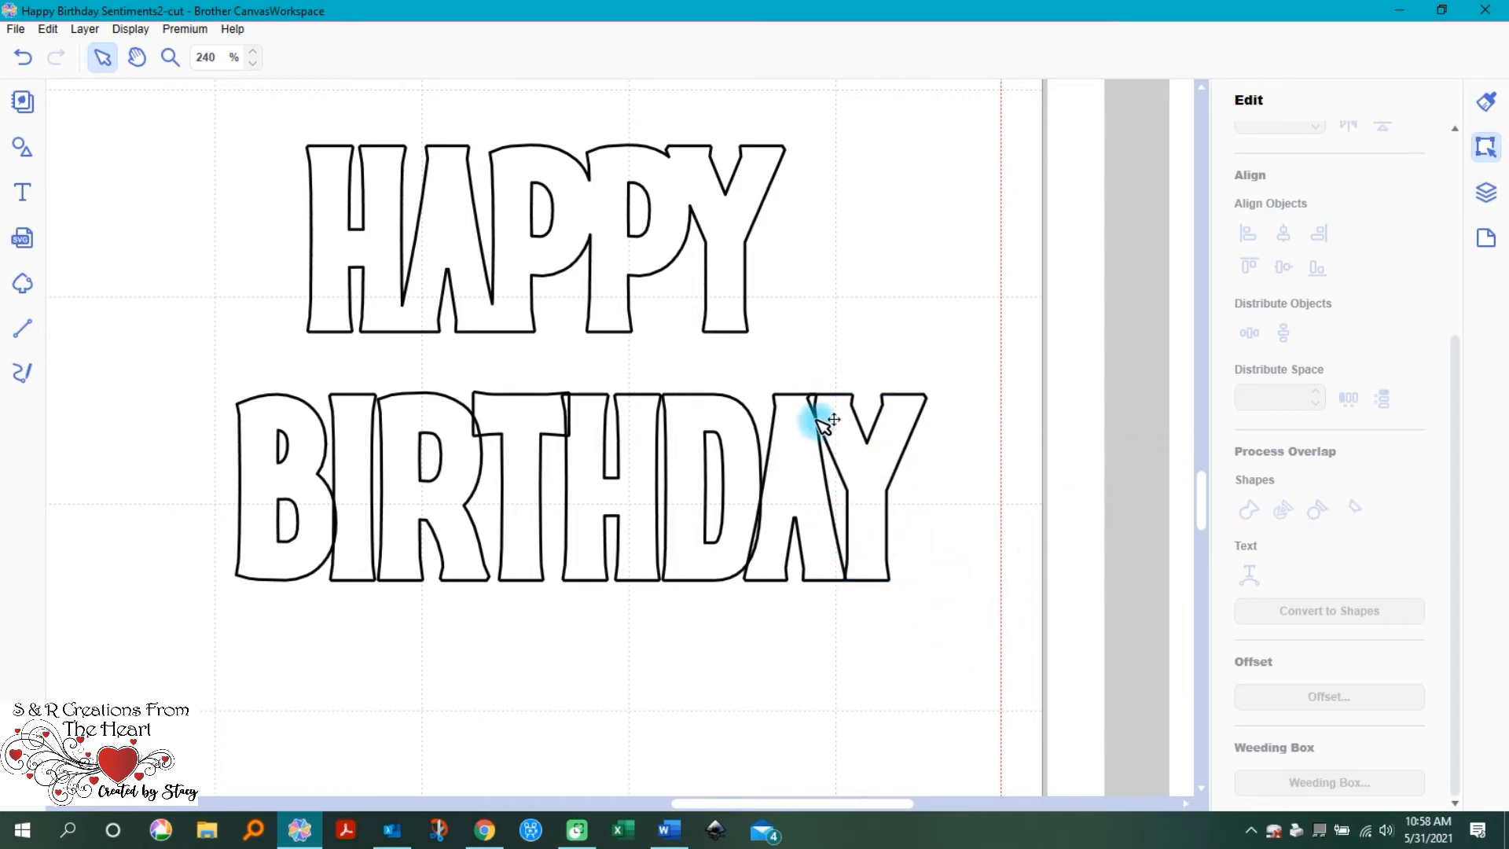
pyautogui.click(871, 441)
pyautogui.press('Right')
pyautogui.click(933, 281)
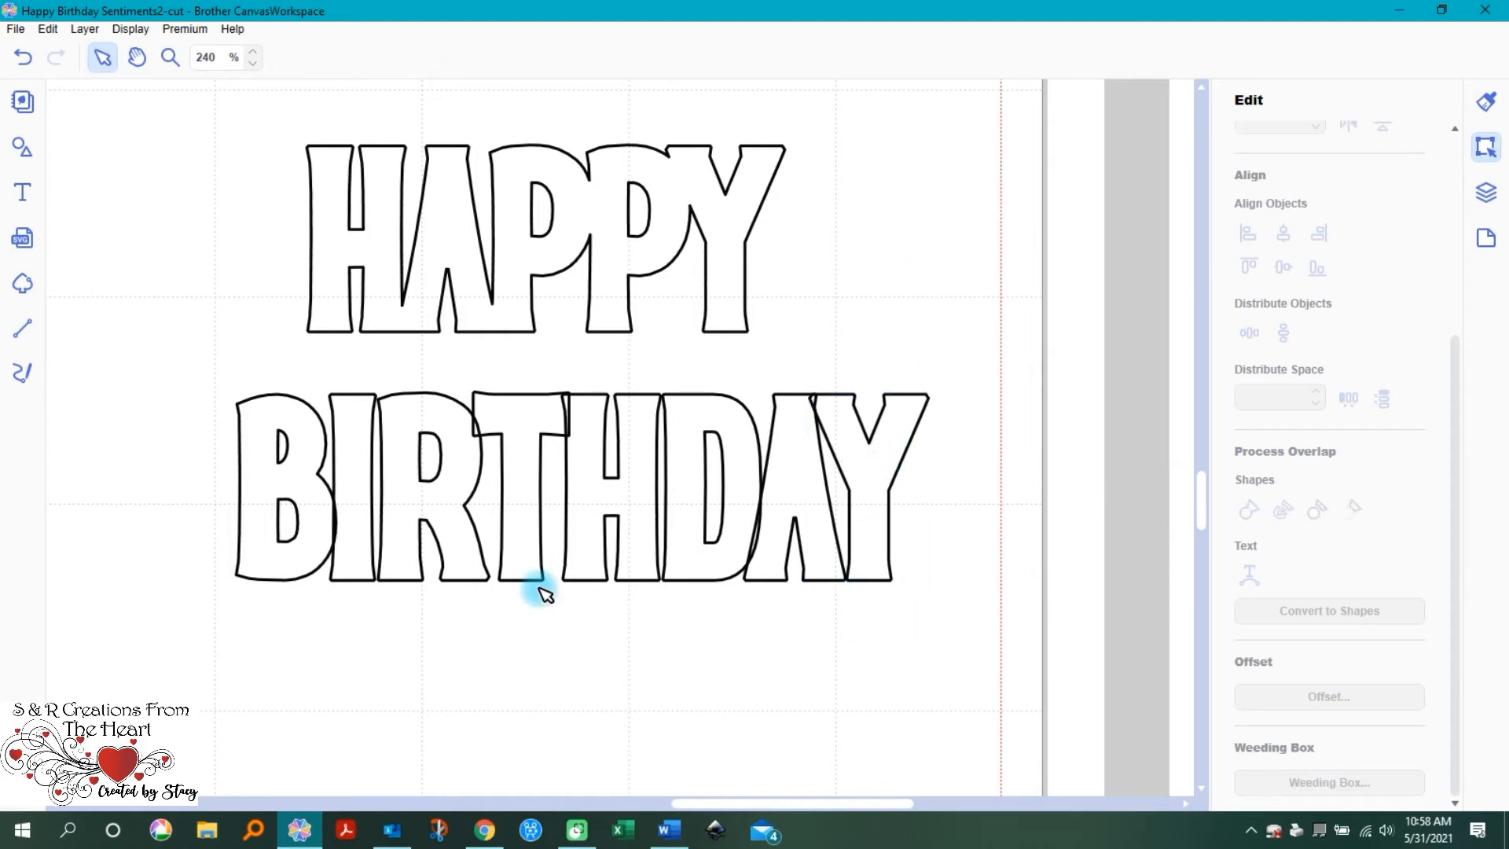
# Step: Try to weld all the overlapping letters of BIRTHDAY while their inner openings are still grouped, and undo the weld
pyautogui.moveTo(154, 376); pyautogui.dragTo(944, 599)
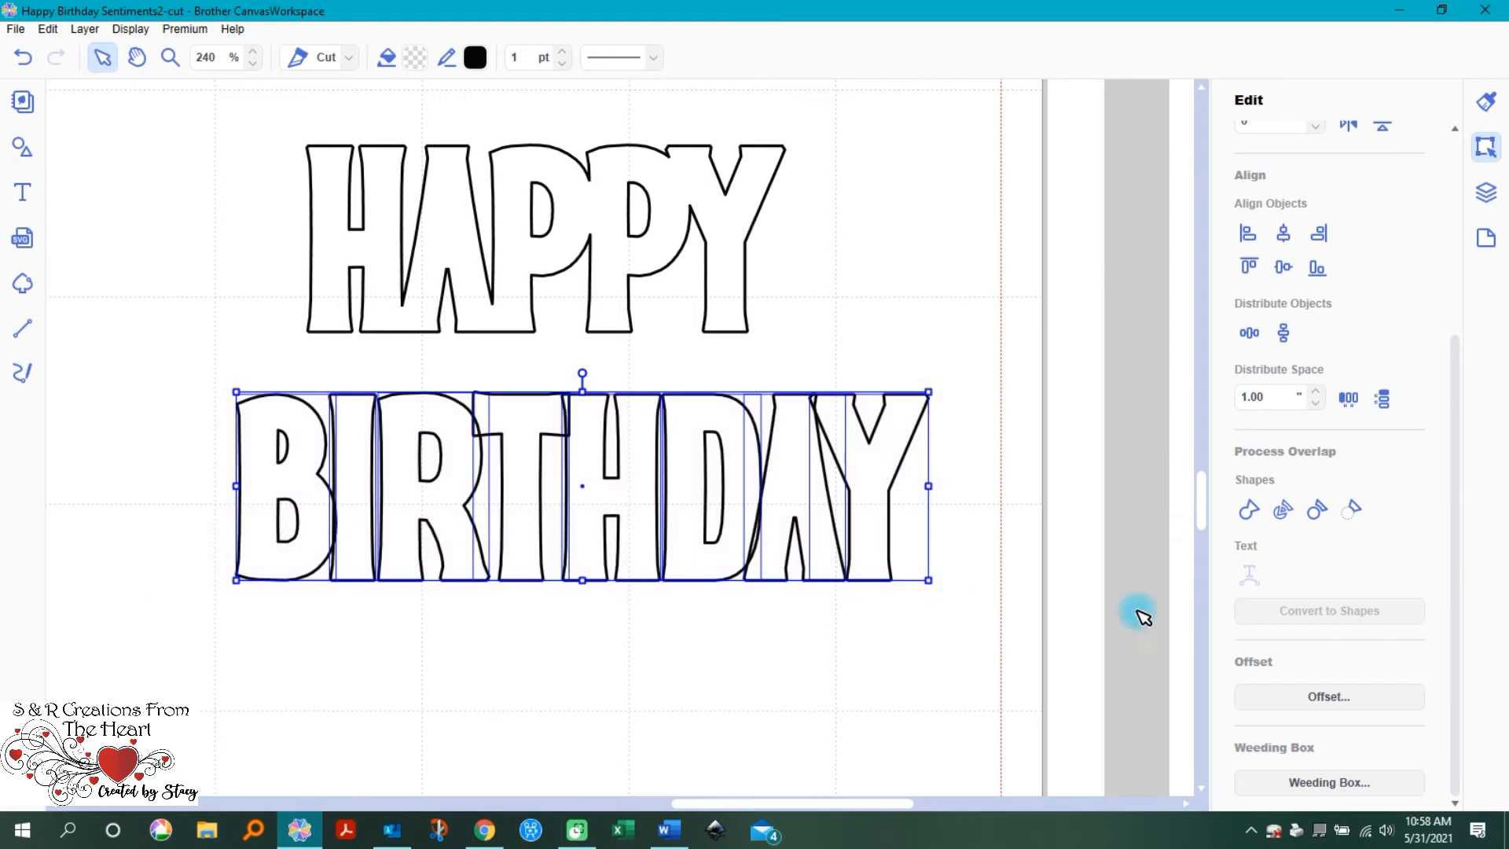
pyautogui.click(1249, 509)
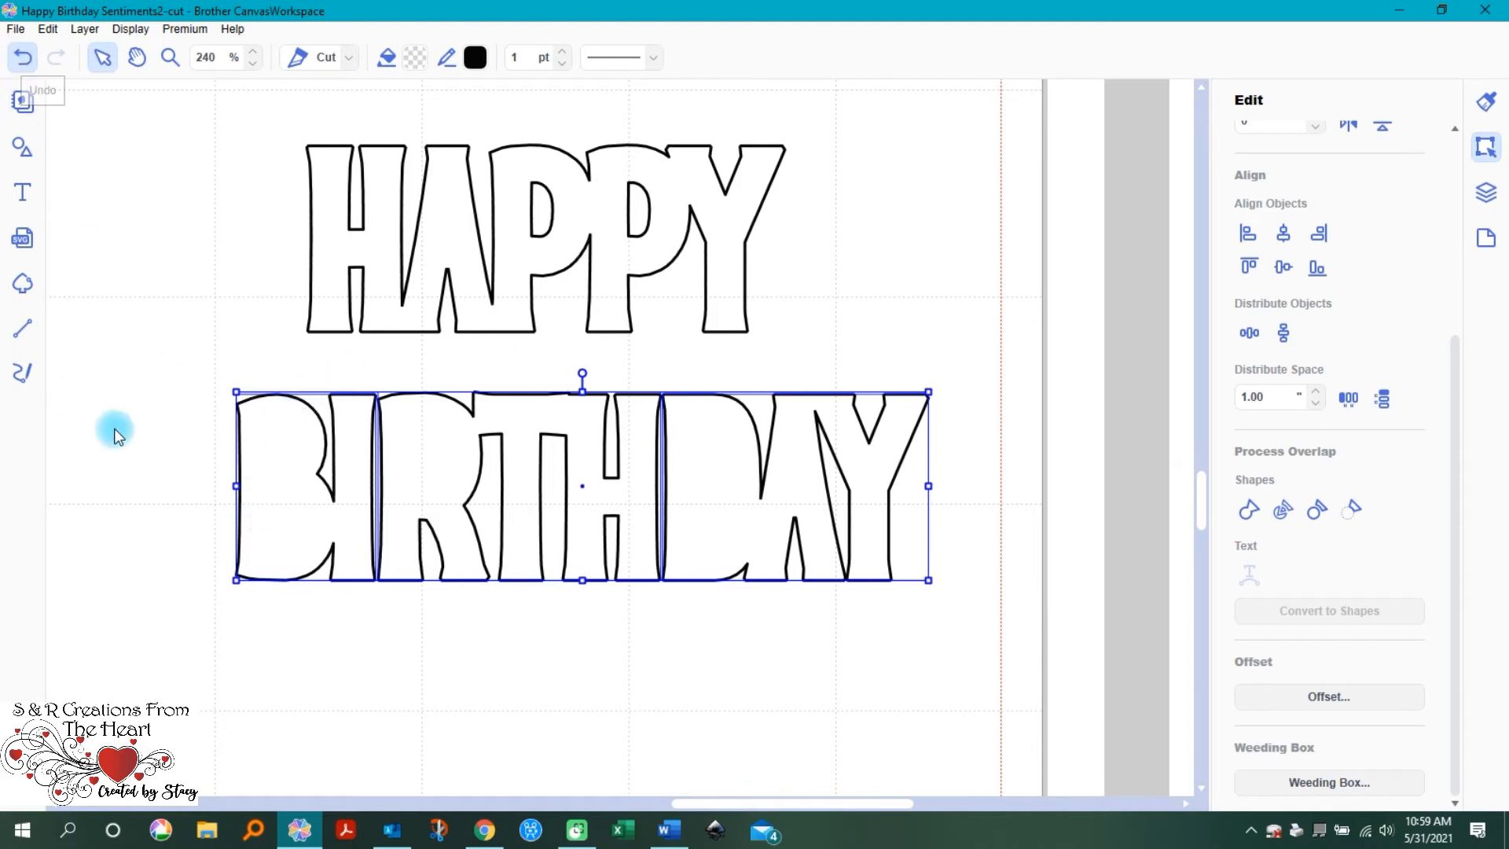
pyautogui.hotkey('ctrl', 'z')
# Step: Save the sentiments file under its existing name
pyautogui.click(14, 29)
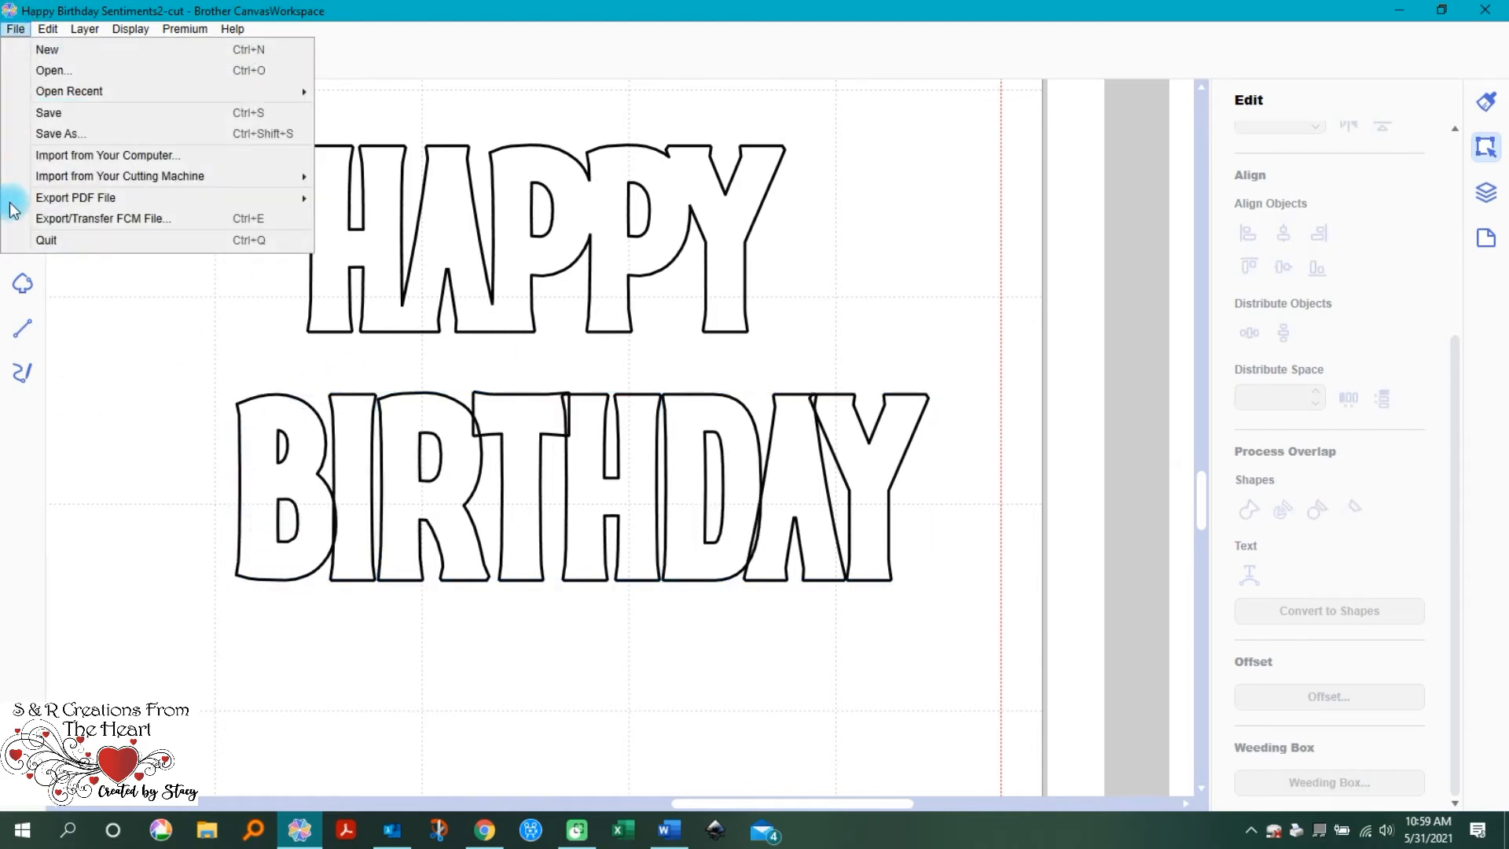
pyautogui.click(55, 112)
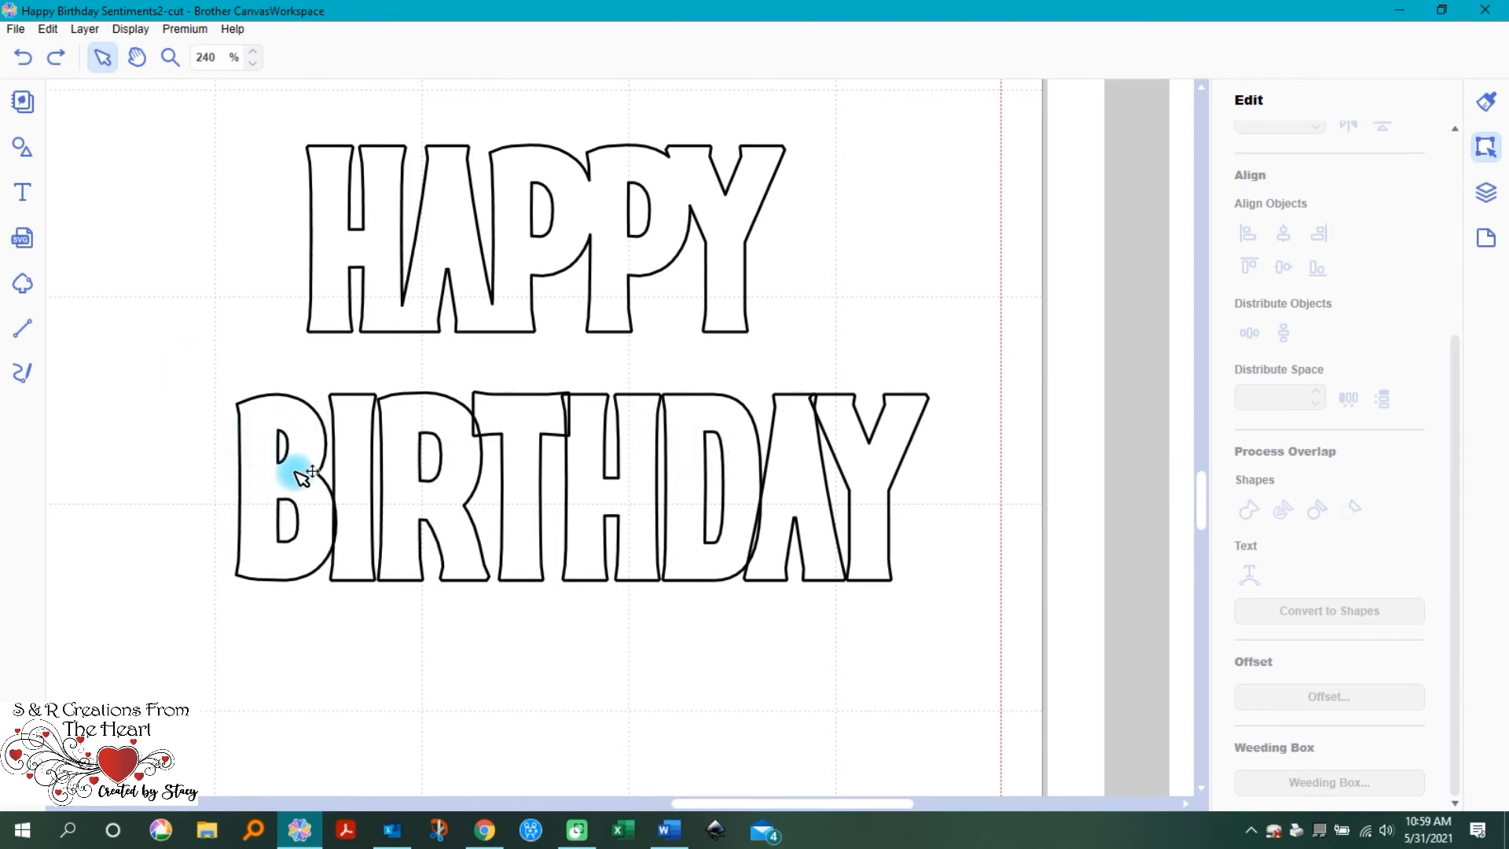
# Step: Ungroup the B of the thick BIRTHDAY to separate its inner openings from its outline
pyautogui.click(267, 434)
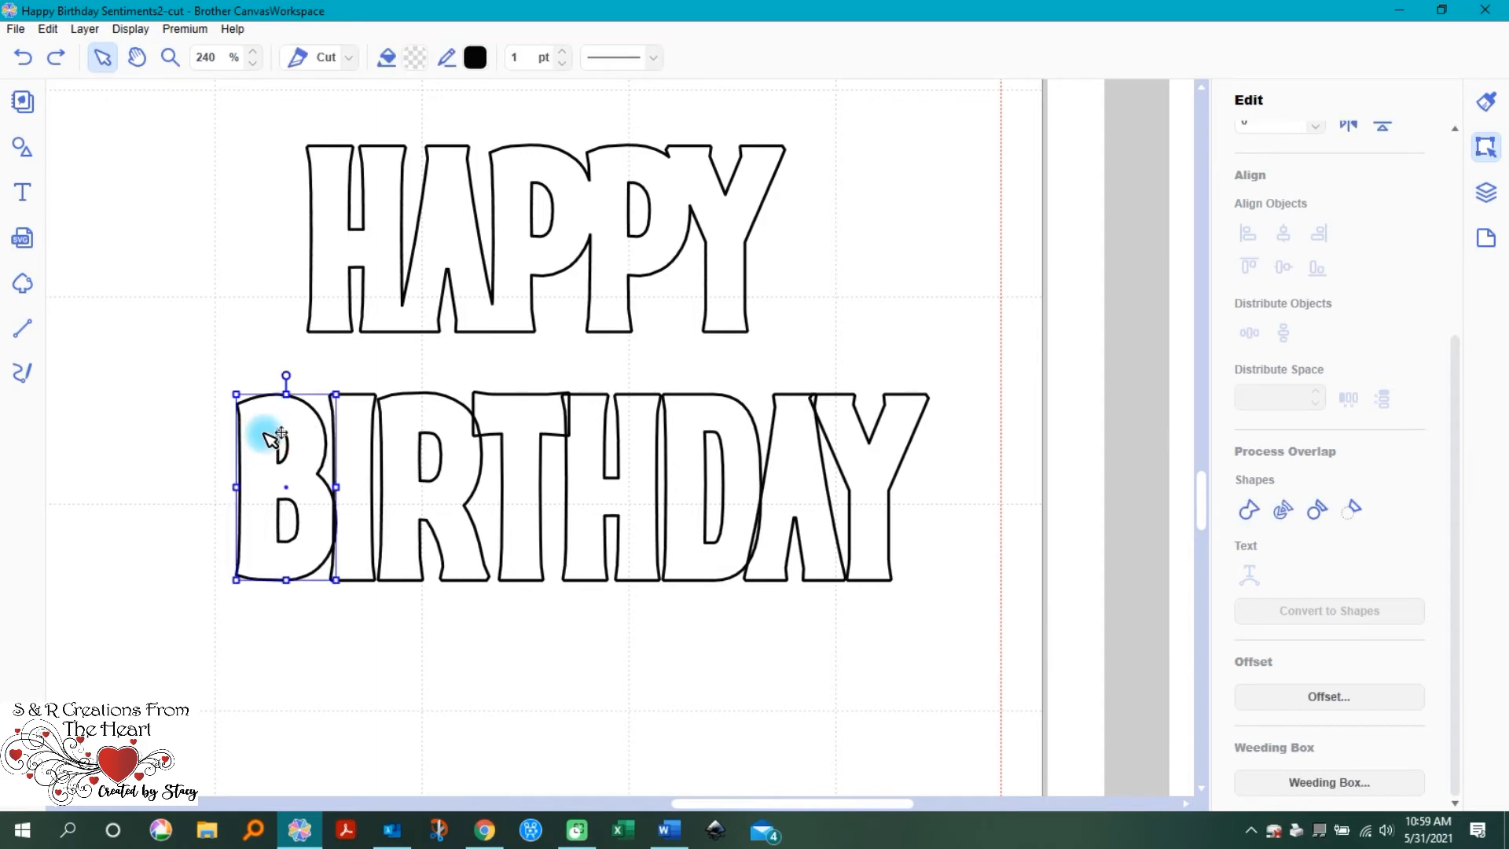
pyautogui.rightClick(265, 432)
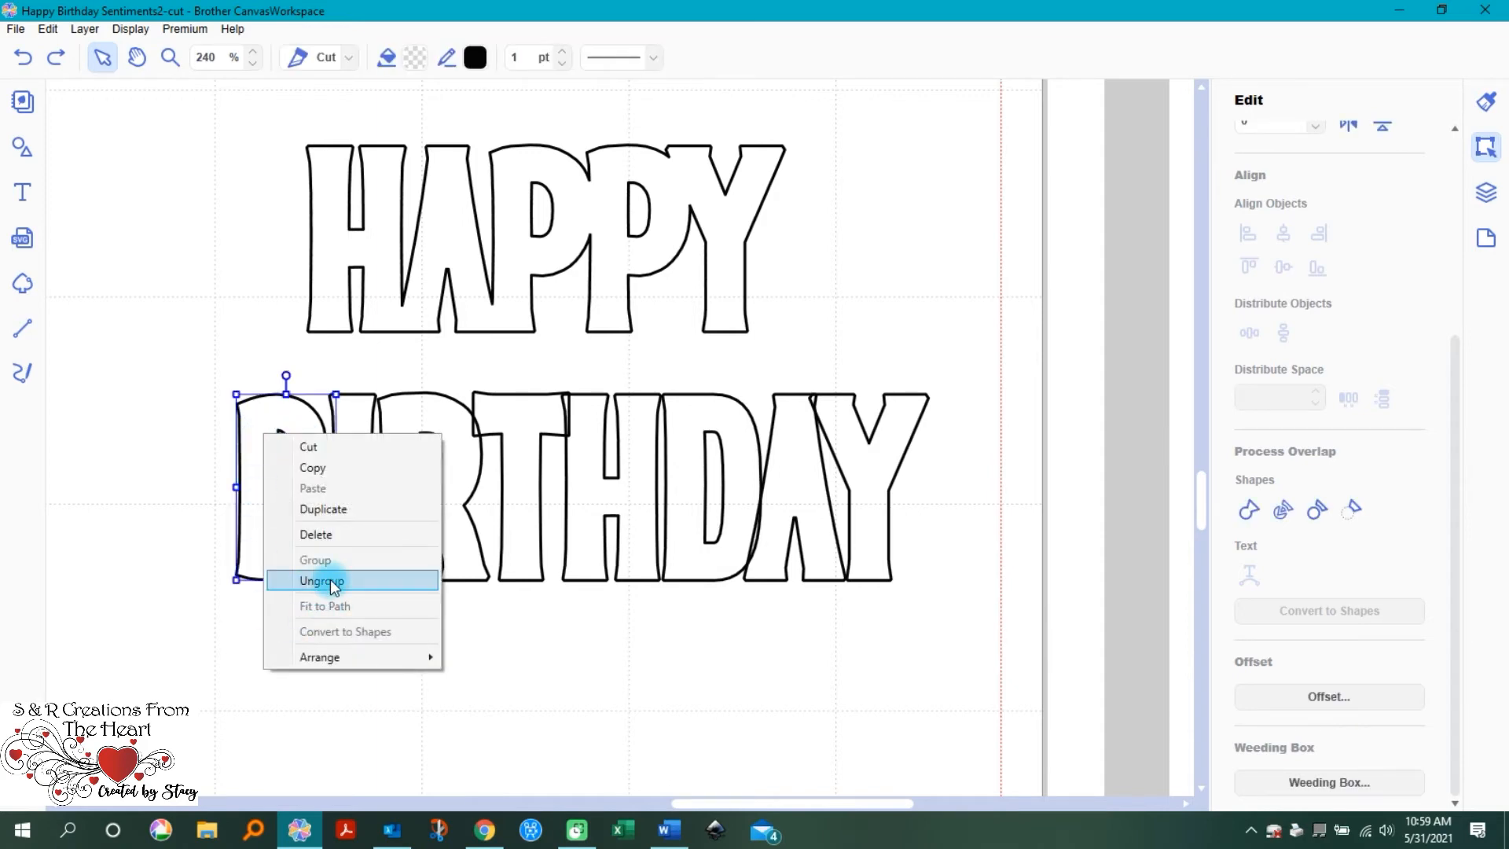
pyautogui.click(119, 519)
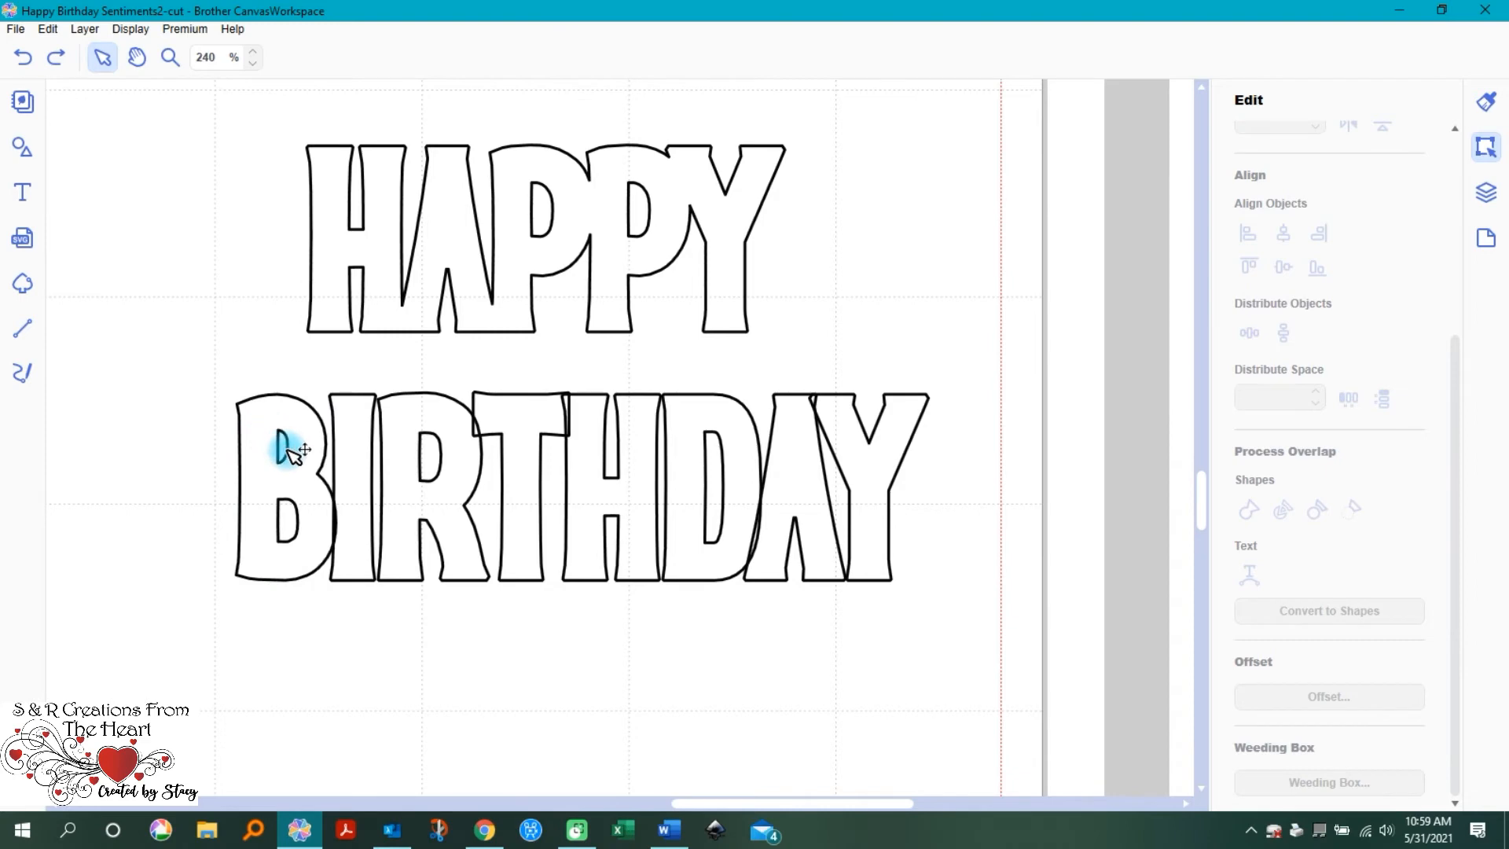
pyautogui.click(293, 515)
pyautogui.rightClick(283, 485)
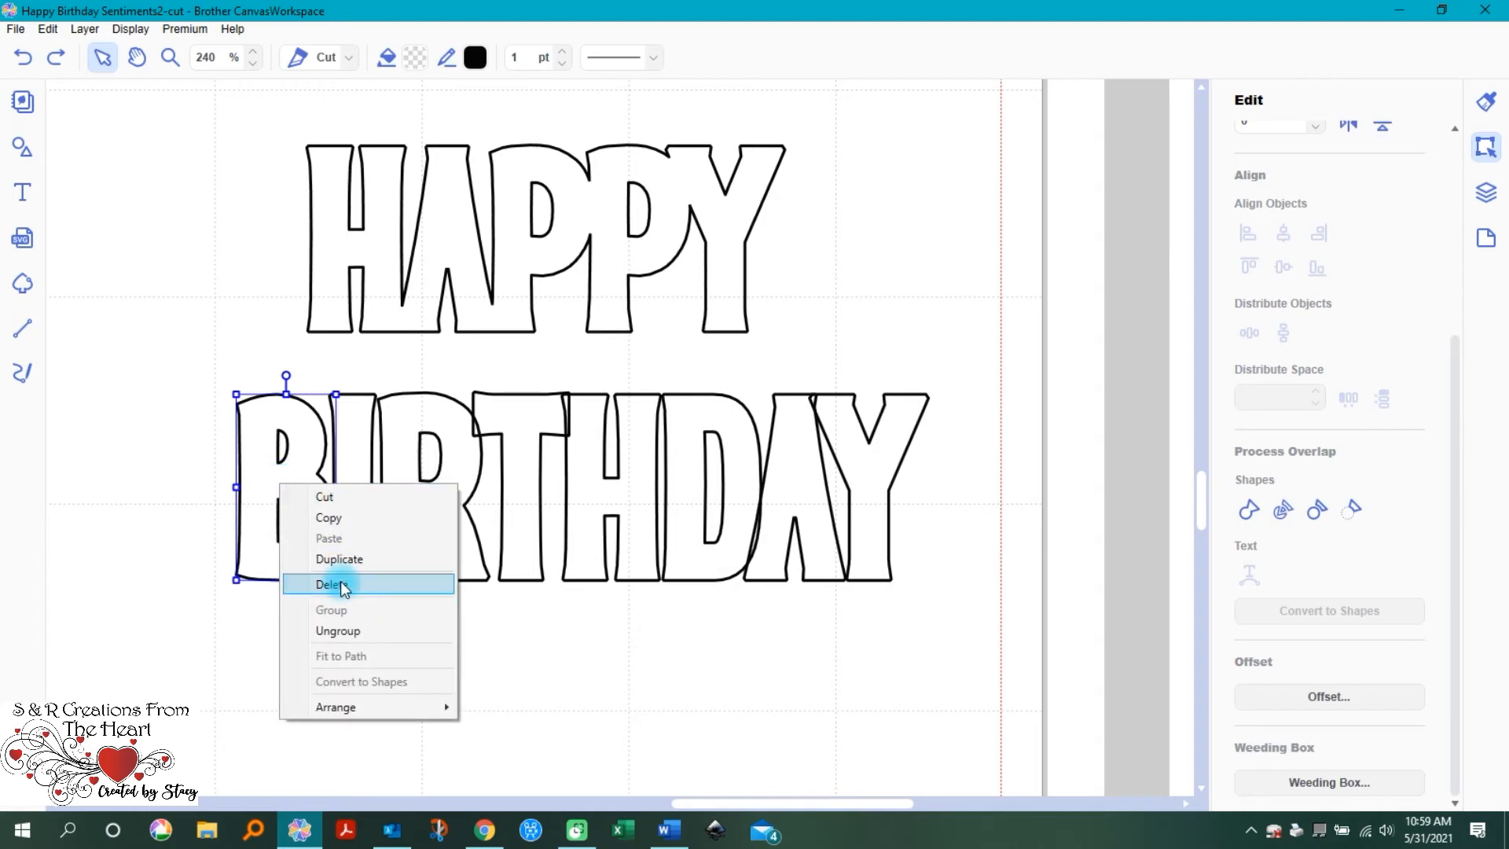
pyautogui.click(332, 627)
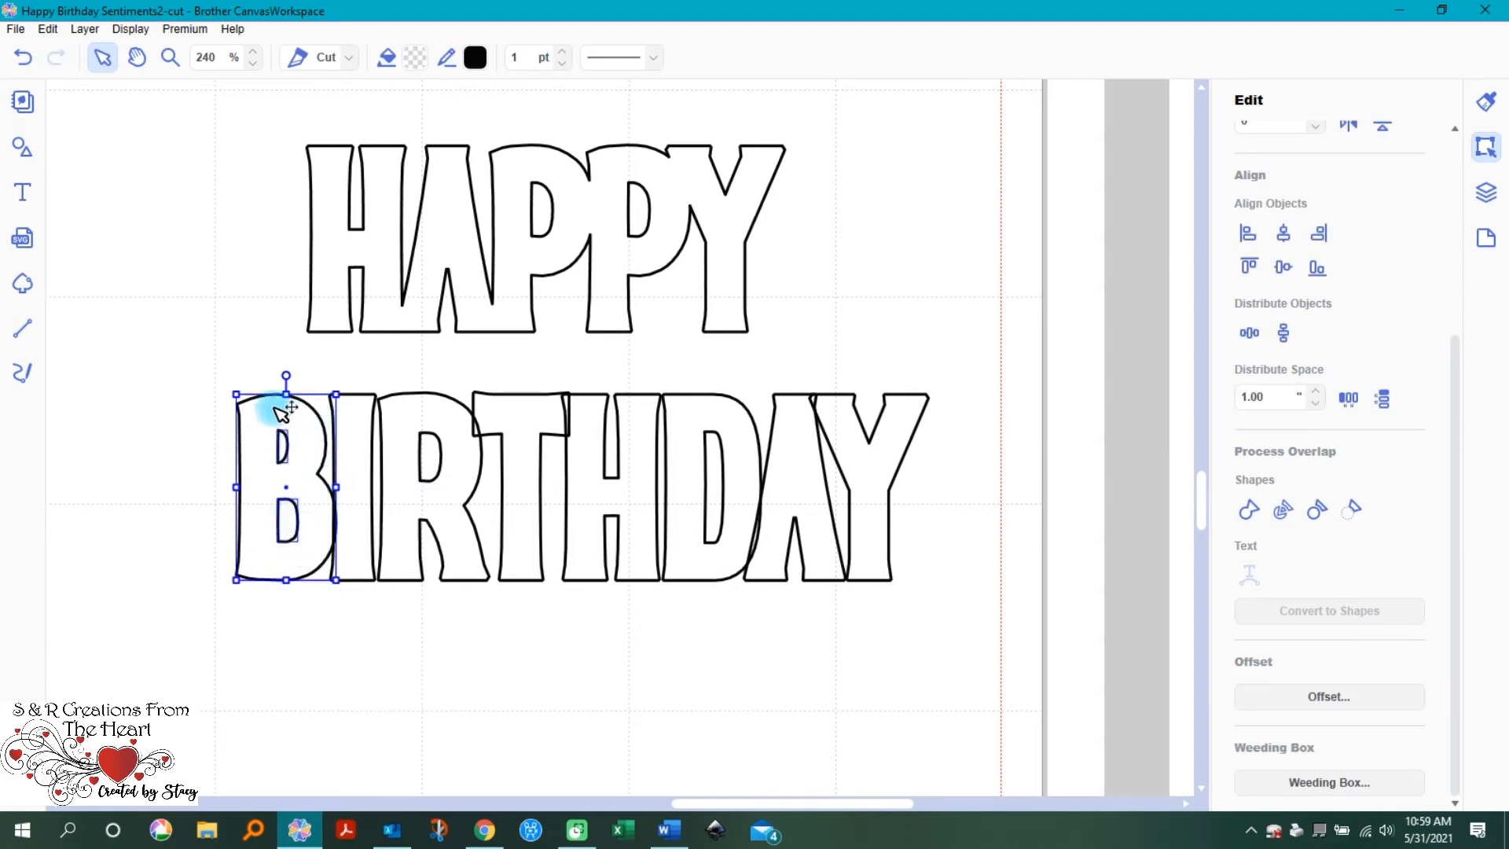
# Step: Ungroup the R and the D of the thick BIRTHDAY to separate their inner openings from their outlines
pyautogui.click(431, 446)
pyautogui.rightClick(432, 446)
pyautogui.click(492, 597)
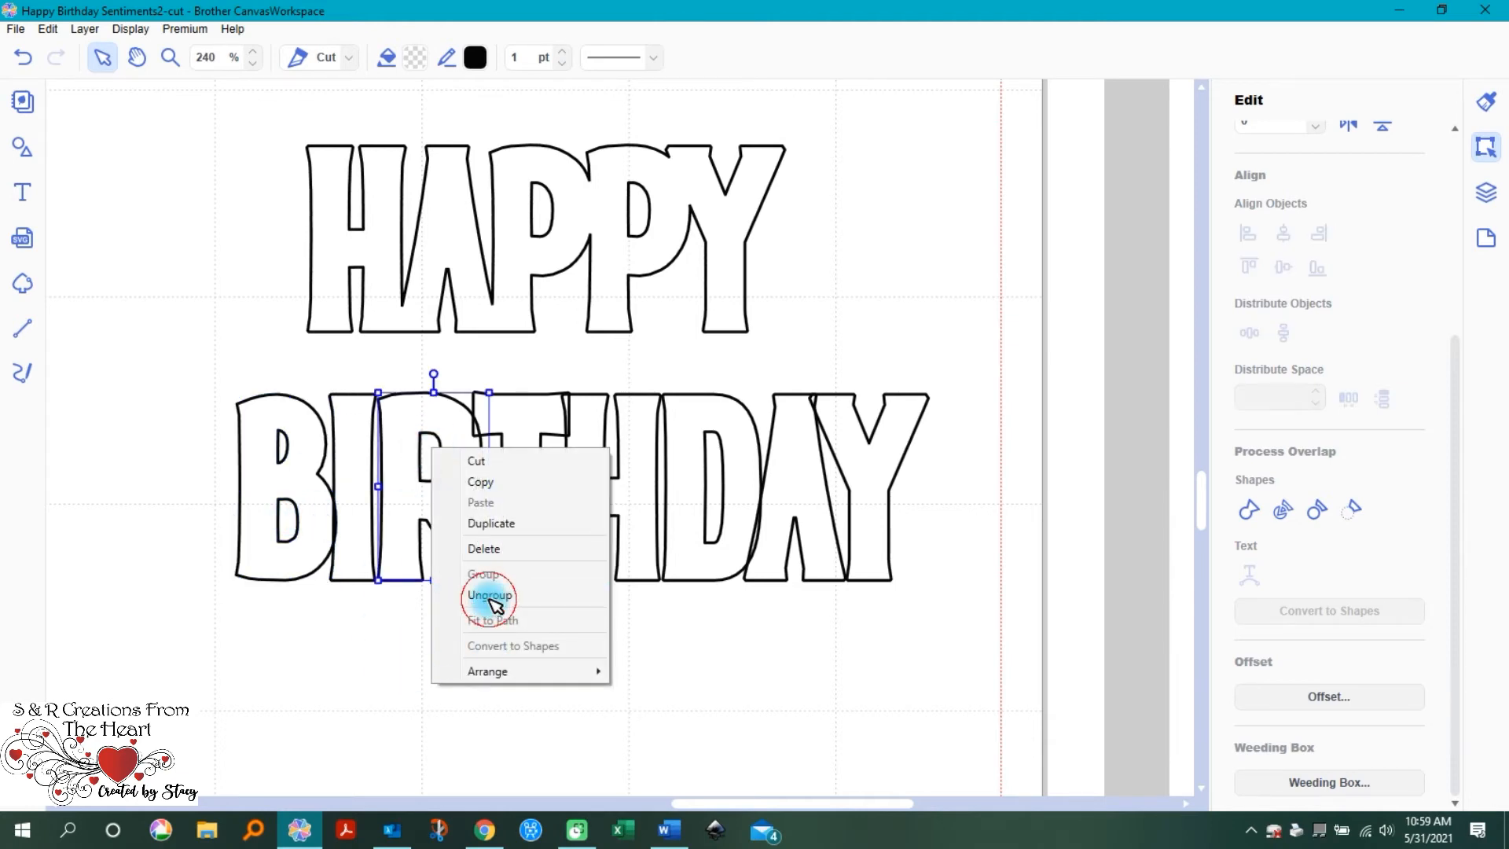
pyautogui.click(725, 477)
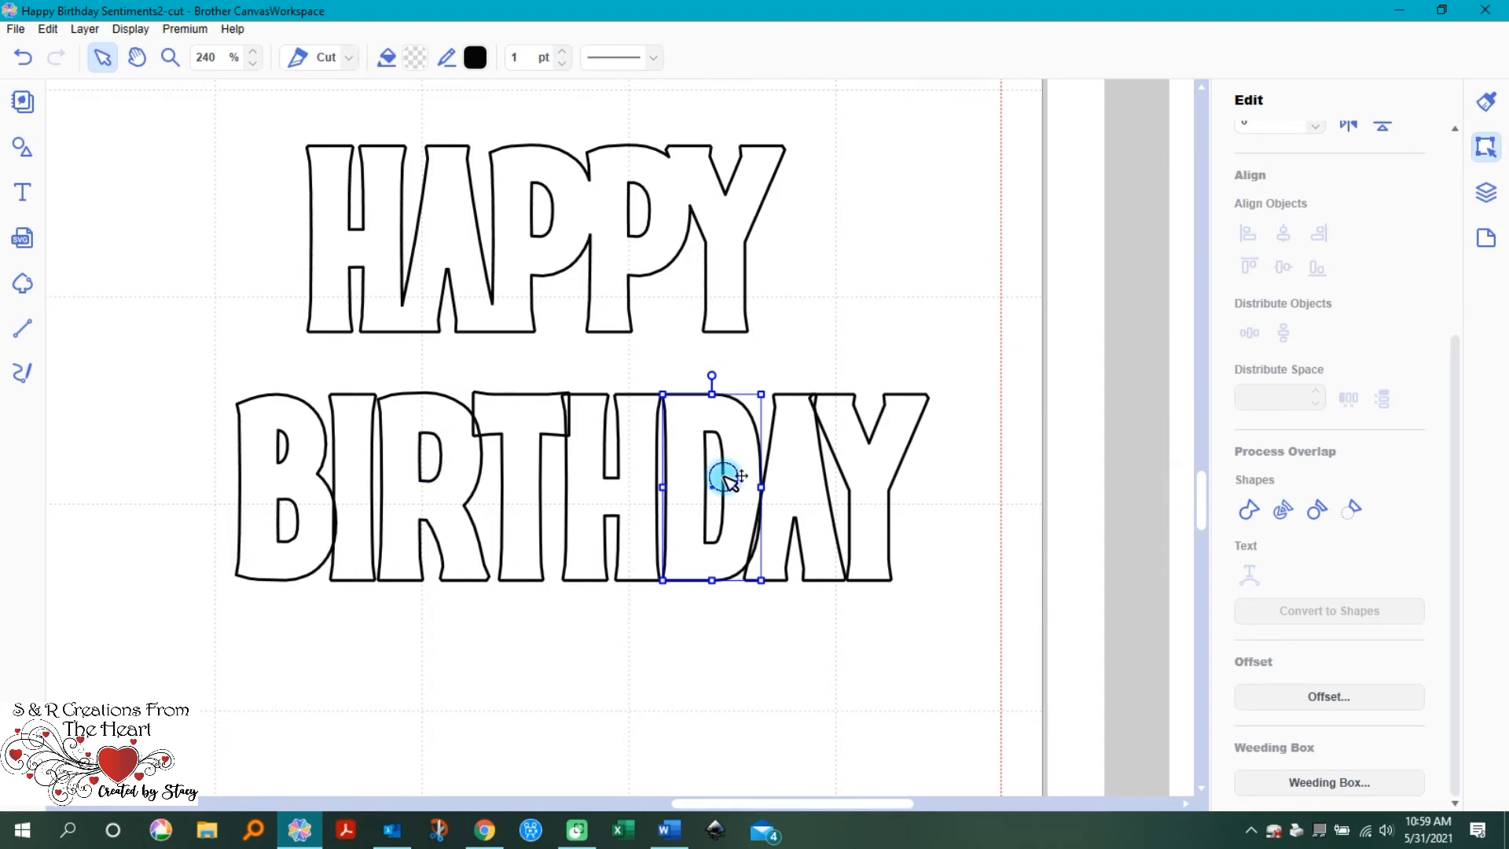
pyautogui.rightClick(725, 477)
pyautogui.click(786, 624)
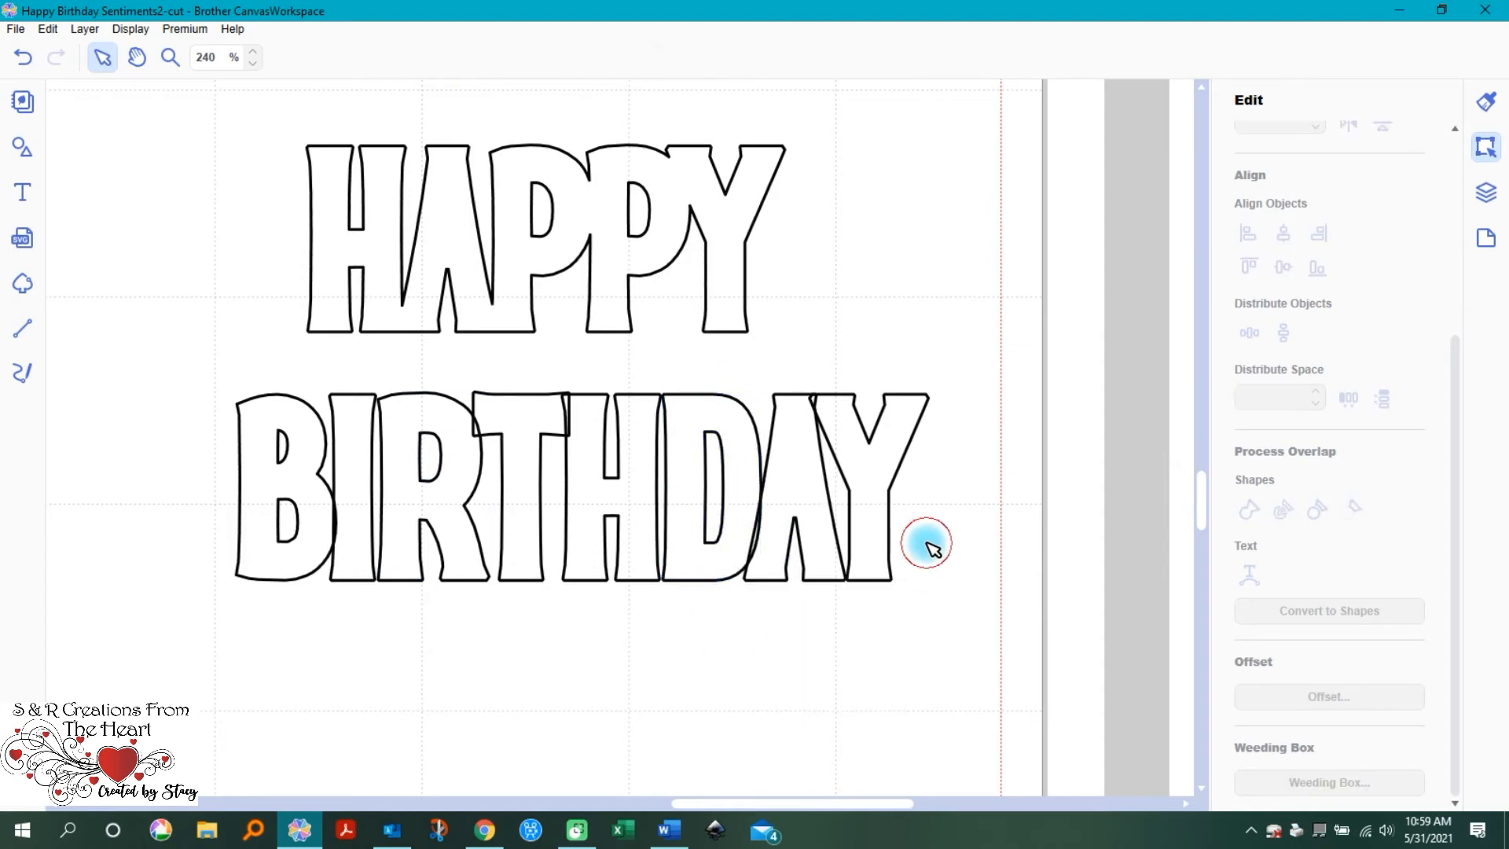
# Step: Weld all the letters of the thick BIRTHDAY together, with the inner openings of B, R and D kept
pyautogui.moveTo(169, 362); pyautogui.dragTo(983, 610)
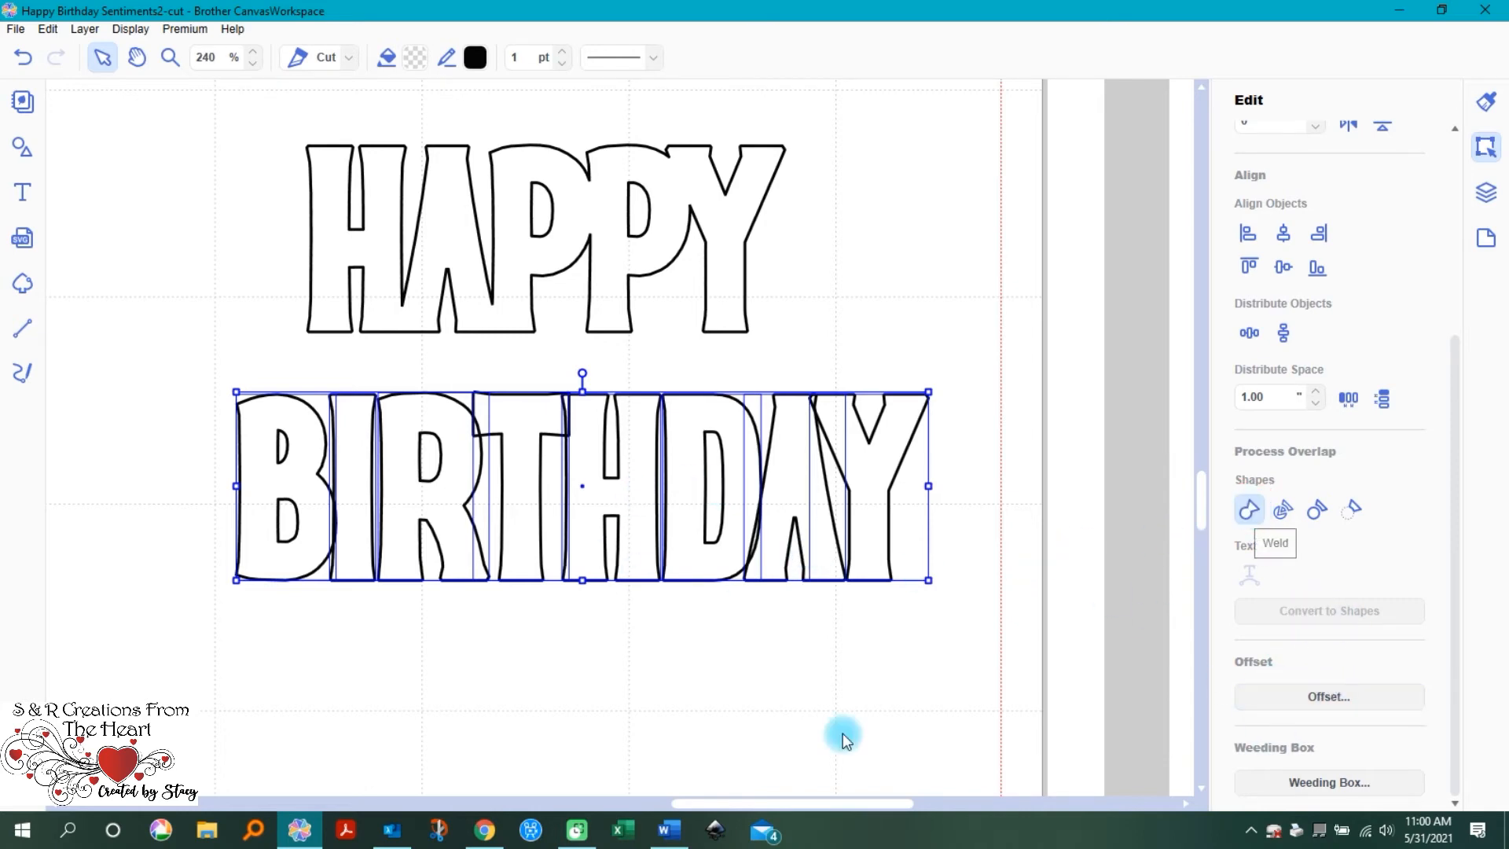
pyautogui.click(656, 668)
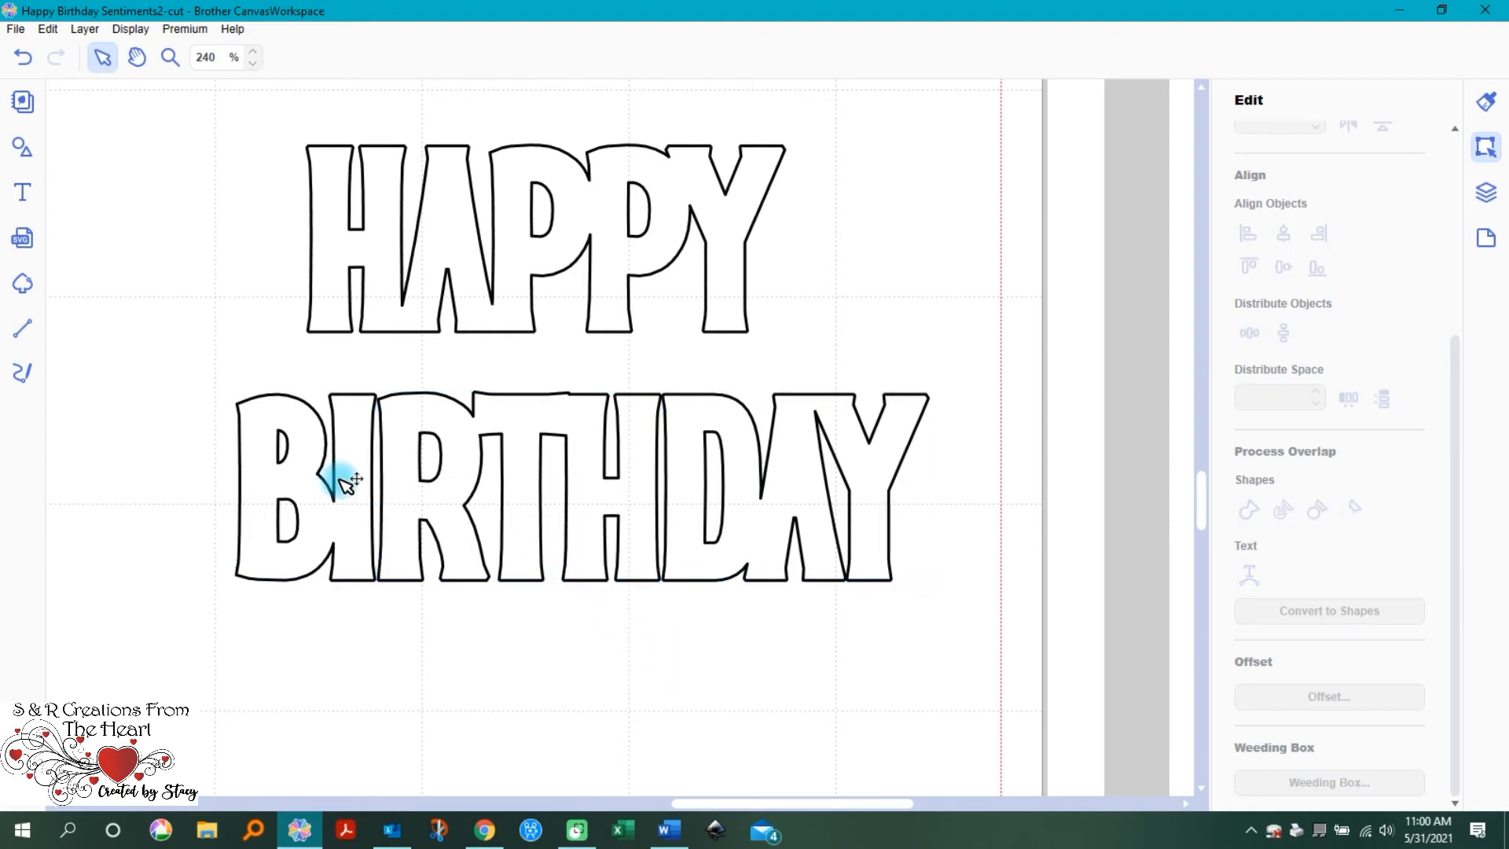
# Step: Move the welded BI outline away from the B's loose inner openings and undo the move
pyautogui.moveTo(364, 484); pyautogui.dragTo(298, 615)
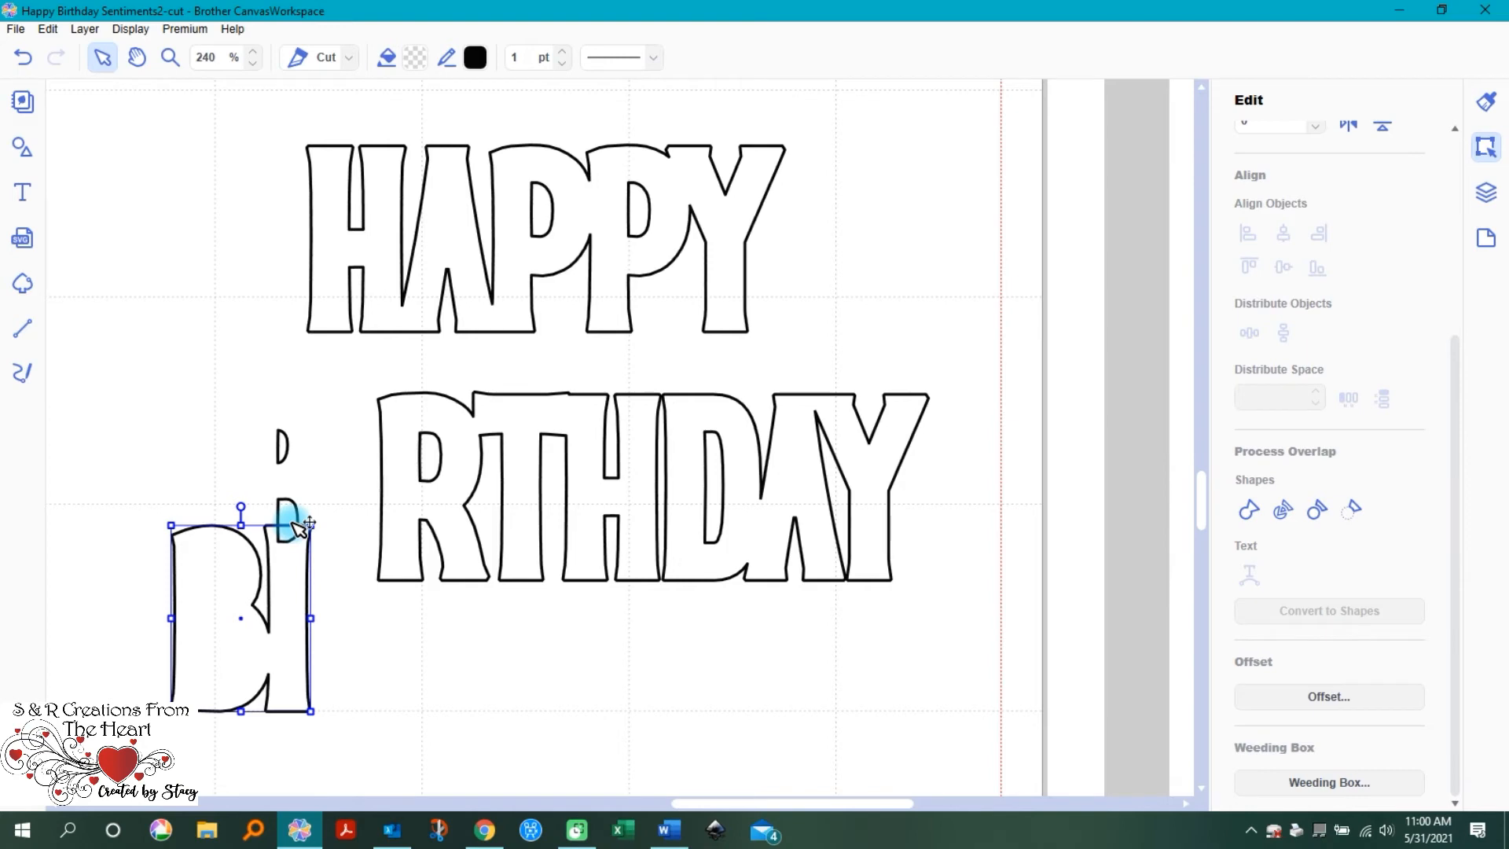
pyautogui.hotkey('ctrl', 'z')
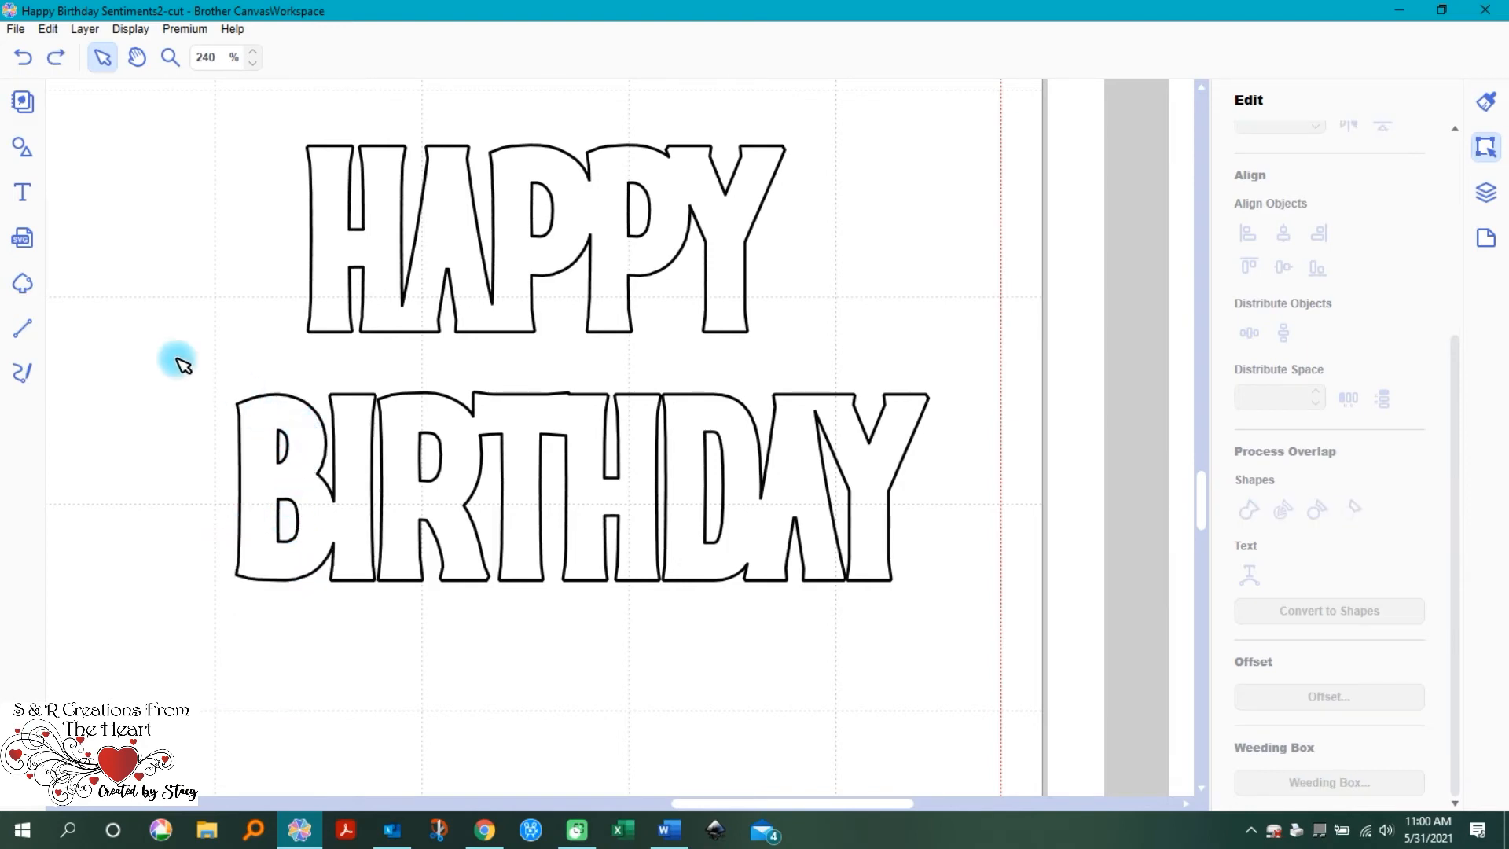
# Step: Group all the parts of the welded BIRTHDAY and shift the word slightly up and left beneath HAPPY
pyautogui.moveTo(178, 361); pyautogui.dragTo(950, 606)
pyautogui.rightClick(845, 456)
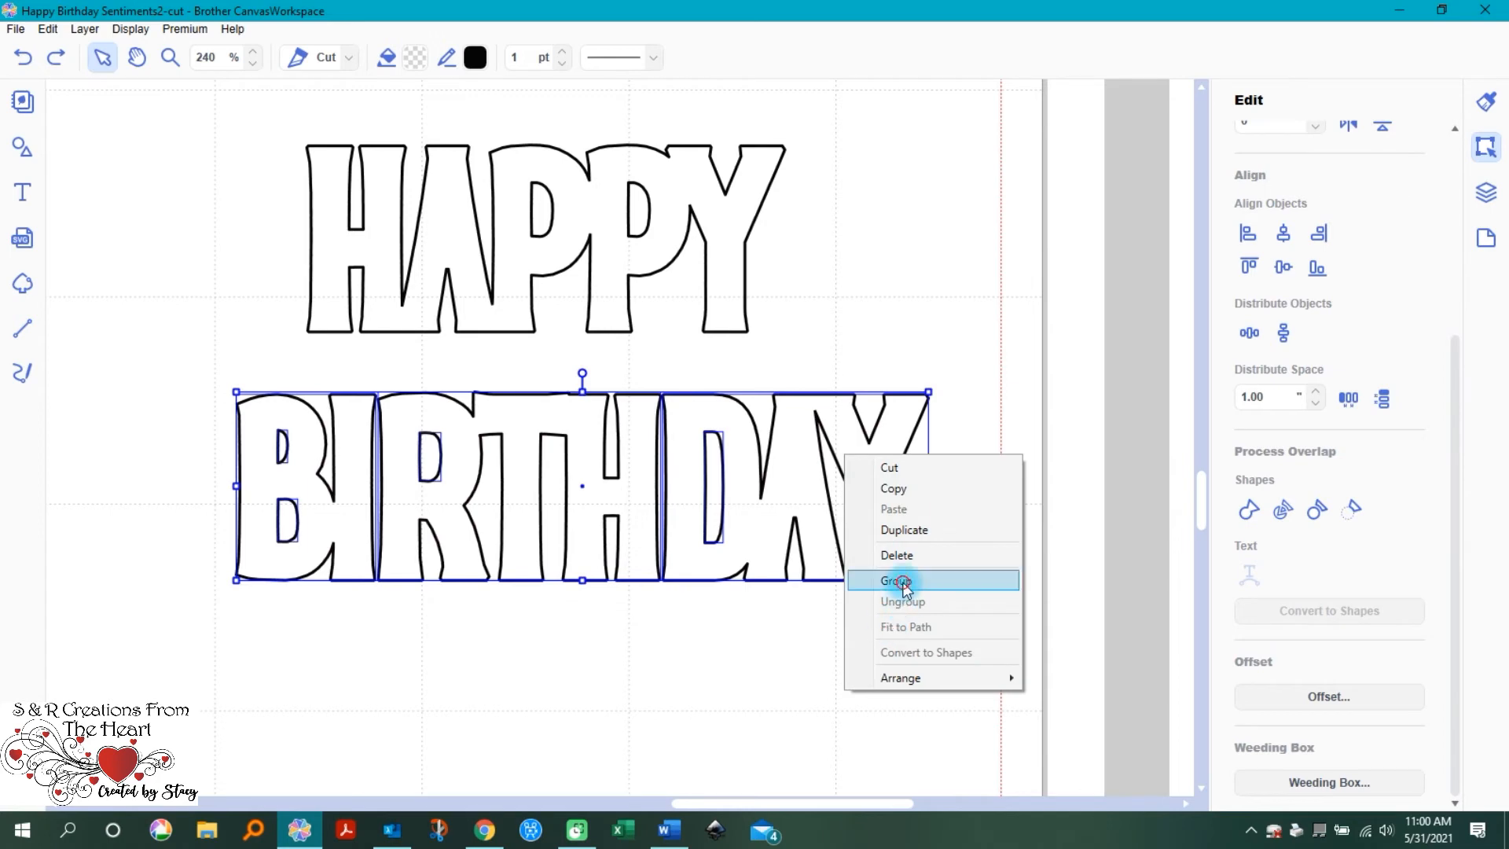
pyautogui.click(645, 674)
pyautogui.moveTo(591, 453); pyautogui.dragTo(549, 458)
pyautogui.click(663, 655)
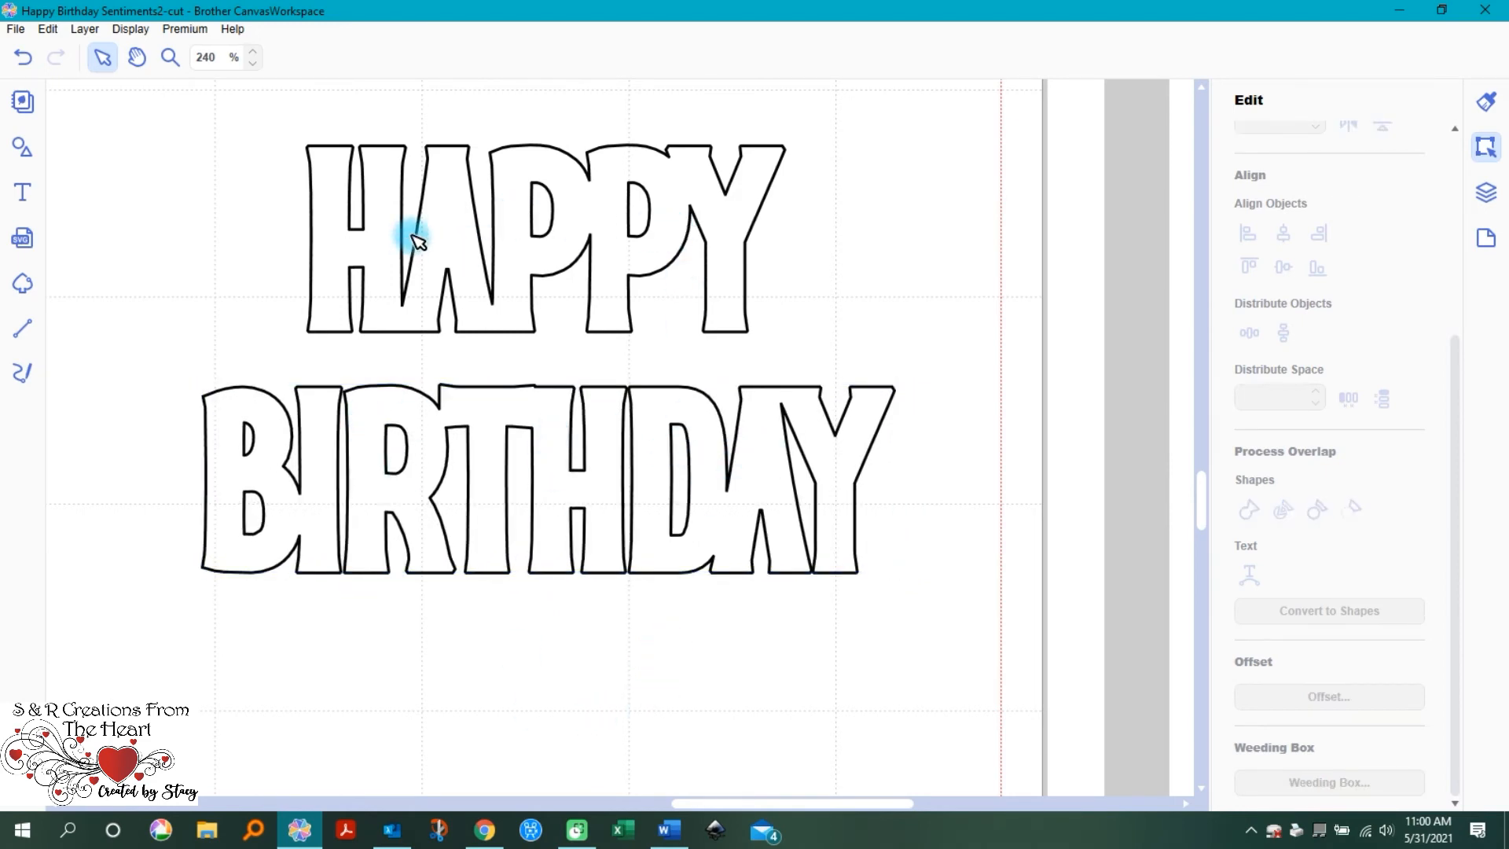
# Step: Compare the welded HAPPY with the earlier sentiments and examine the A's inner opening in the unthickened HEY GOTCHA BIRTHDAY up close
pyautogui.click(453, 230)
pyautogui.moveTo(691, 800); pyautogui.dragTo(529, 803)
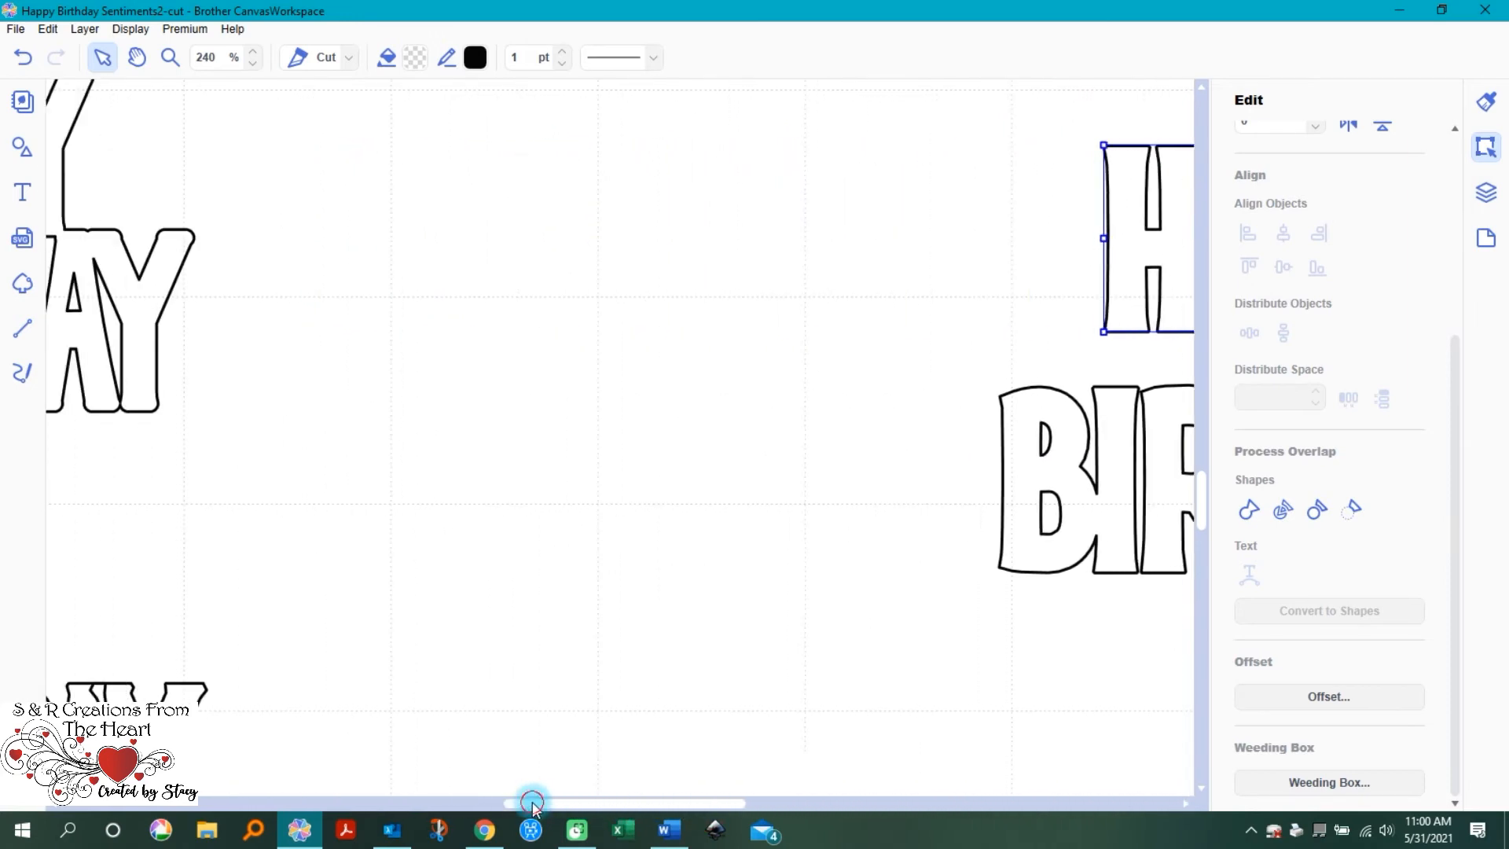
pyautogui.moveTo(727, 808); pyautogui.dragTo(583, 799)
pyautogui.scroll(5, 706, 460)
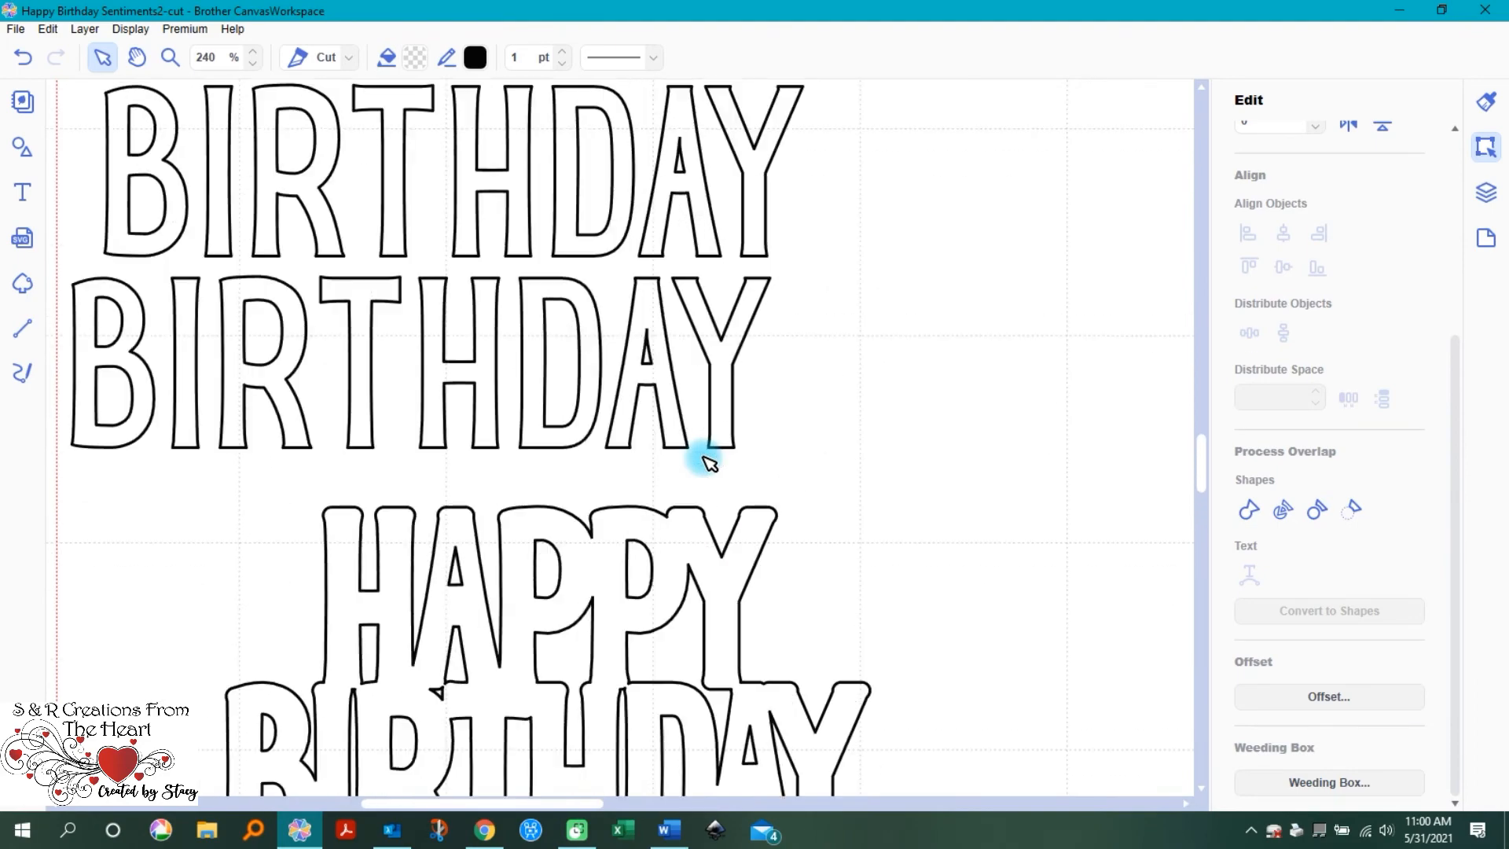
pyautogui.scroll(1, 942, 299)
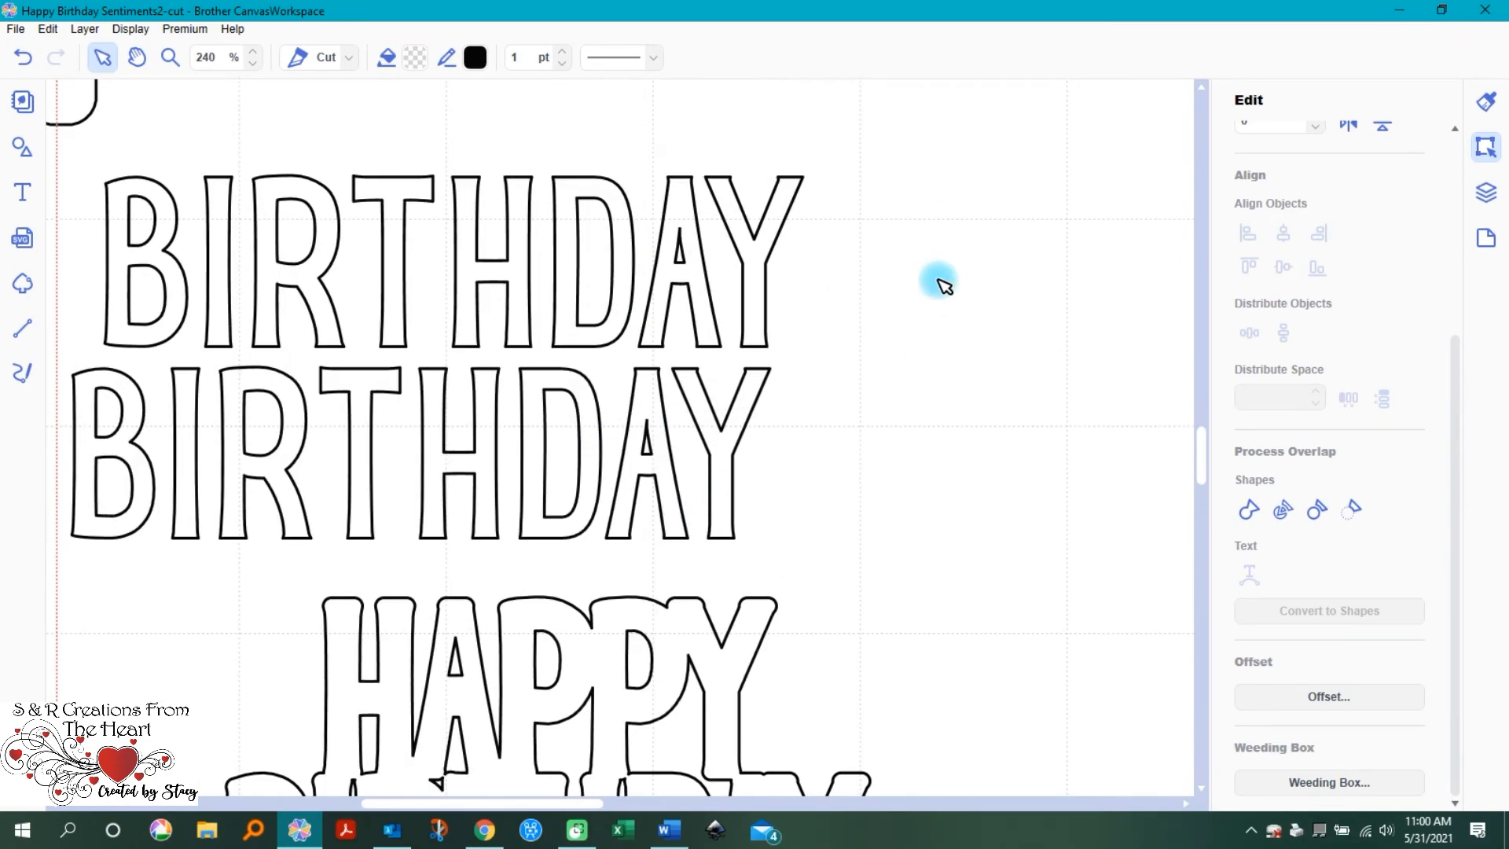
pyautogui.scroll(-4, 711, 330)
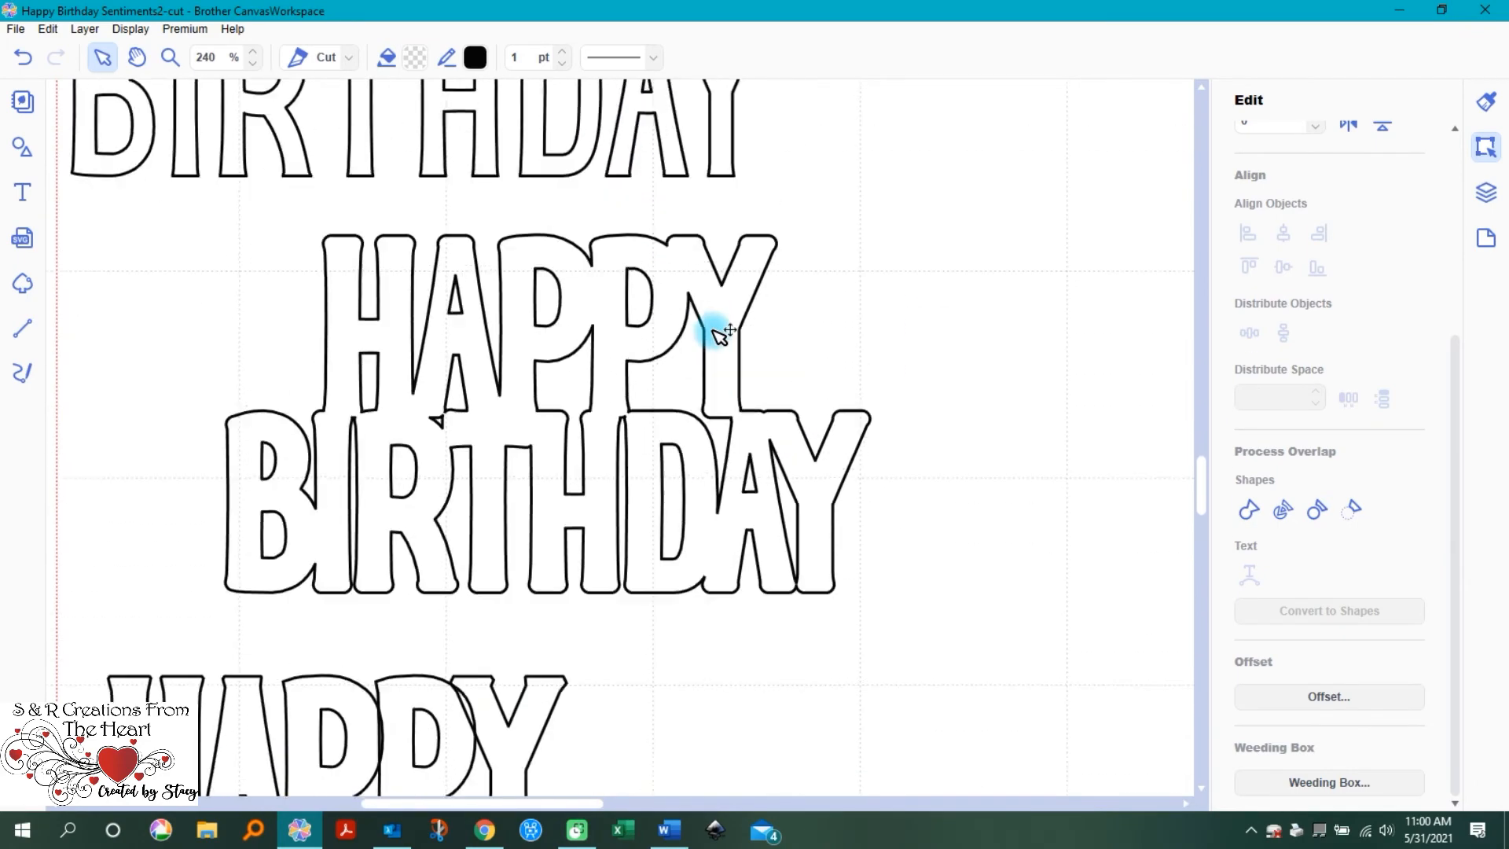
pyautogui.scroll(4, 711, 327)
pyautogui.click(688, 263)
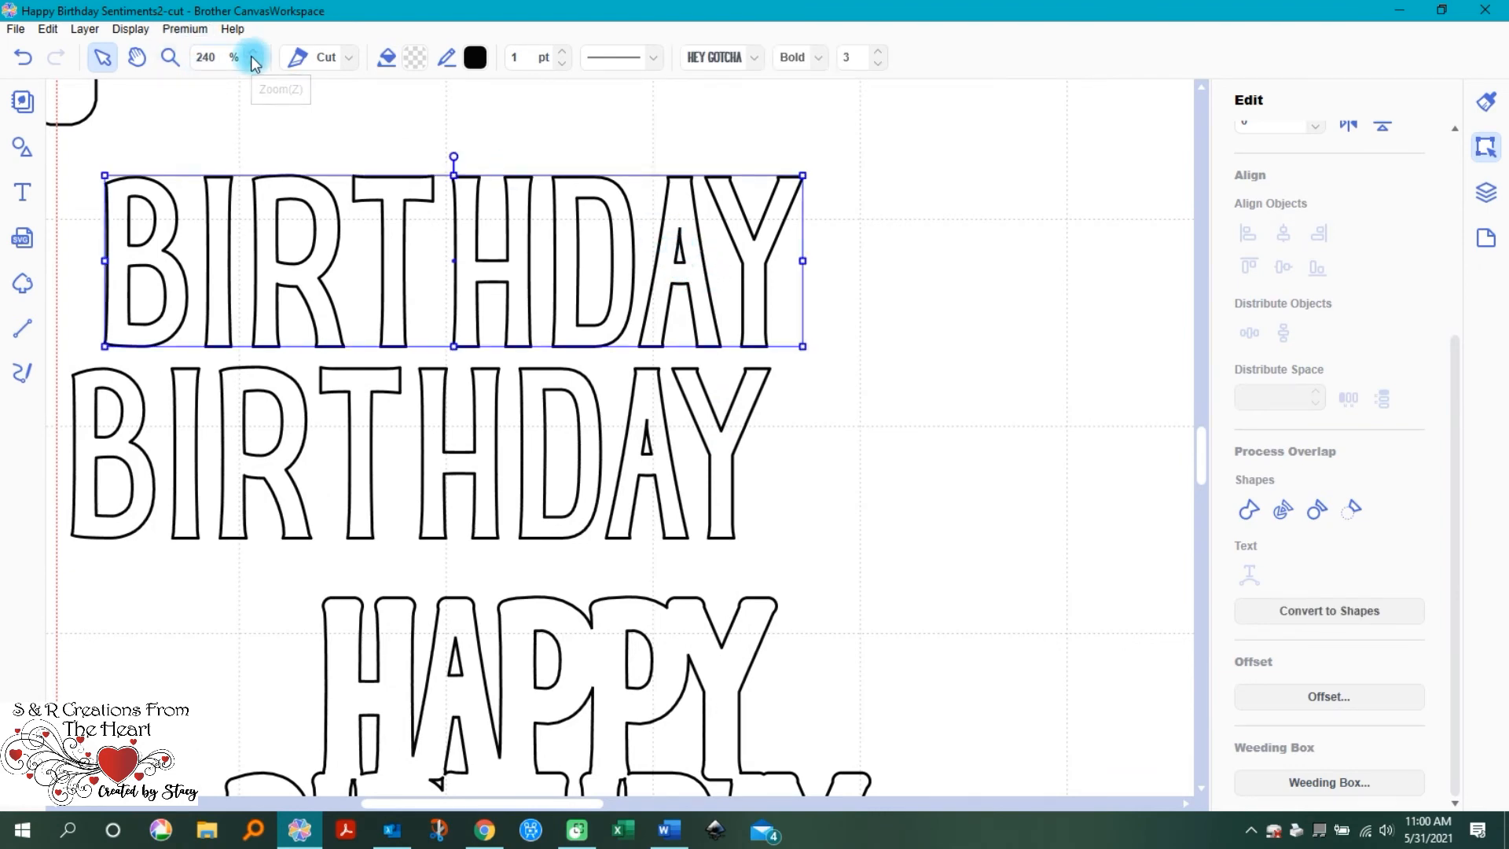
pyautogui.click(180, 68)
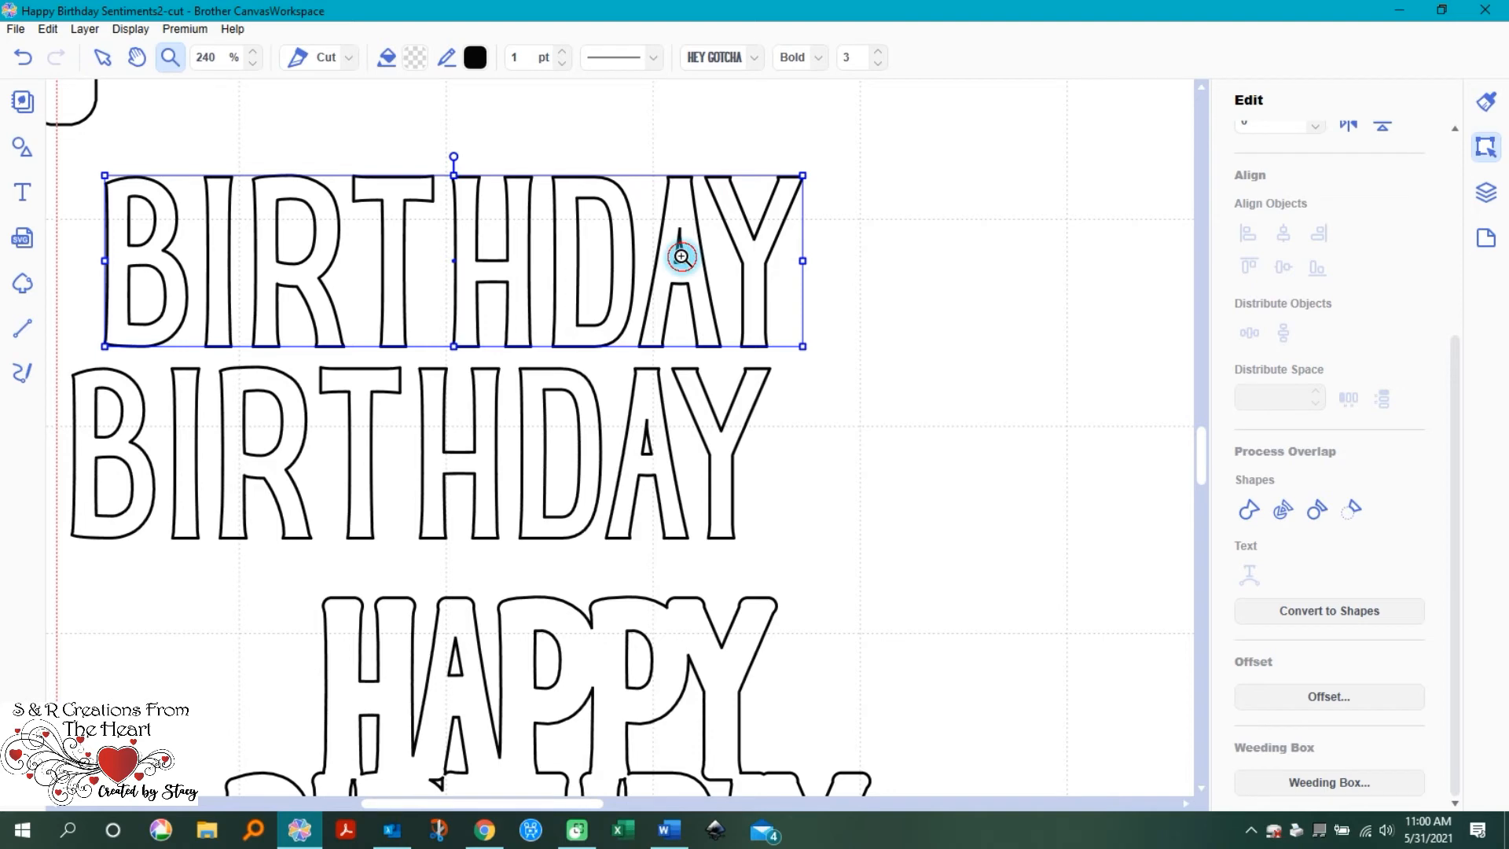
pyautogui.click(681, 258)
pyautogui.click(610, 424)
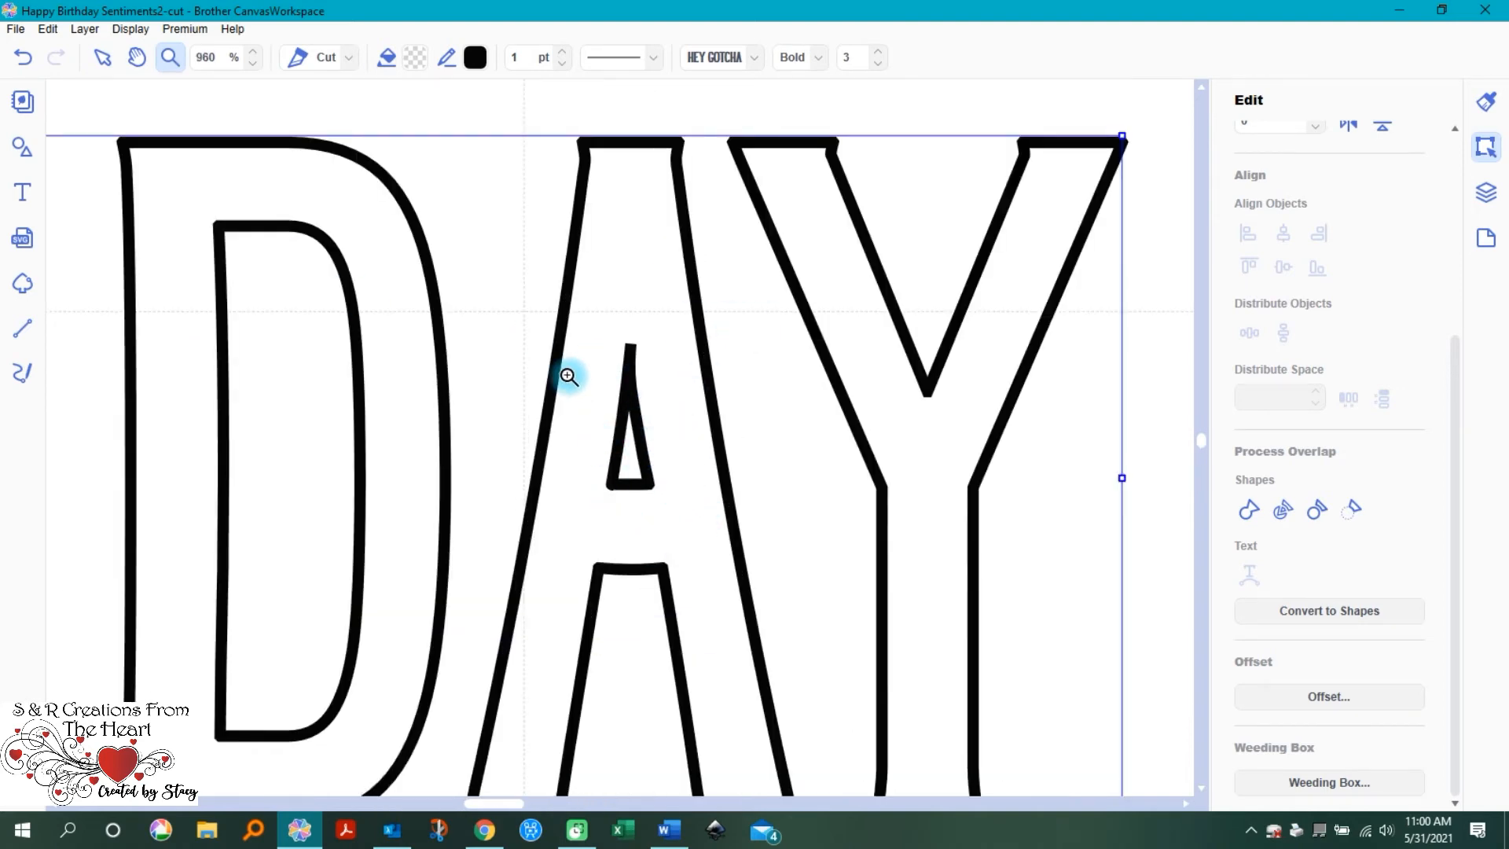
# Step: Trace the A's inner opening in the unthickened BIRTHDAY as a closed three-point triangle and move the traced triangle out of the letter
pyautogui.click(22, 328)
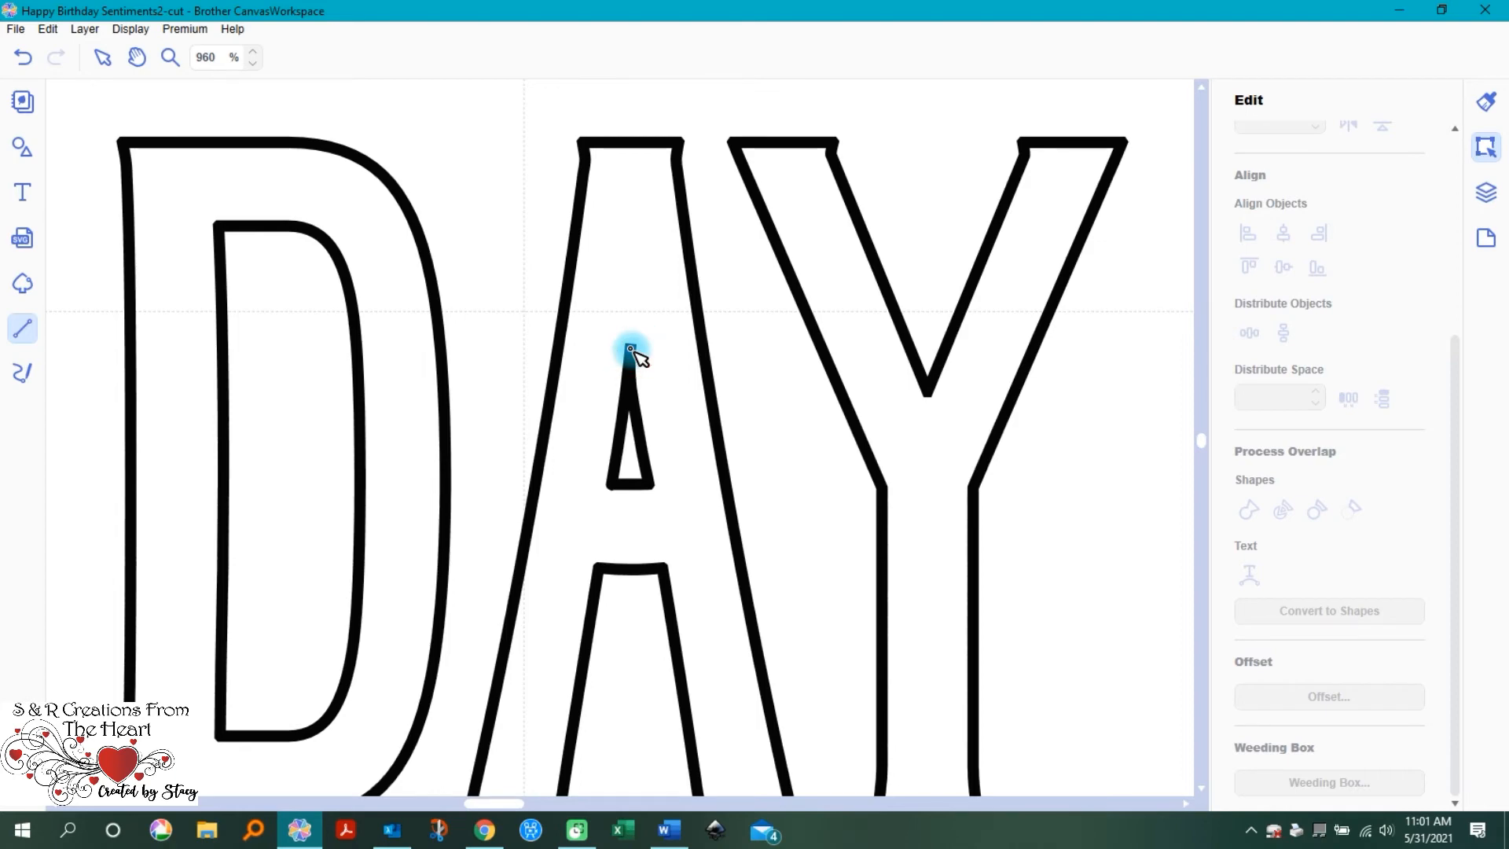
pyautogui.moveTo(627, 354)
pyautogui.mouseDown()
pyautogui.moveTo(377, 448)
pyautogui.moveTo(516, 479)
pyautogui.moveTo(564, 355)
pyautogui.moveTo(607, 496)
pyautogui.moveTo(619, 485)
pyautogui.mouseUp()
pyautogui.click(614, 484)
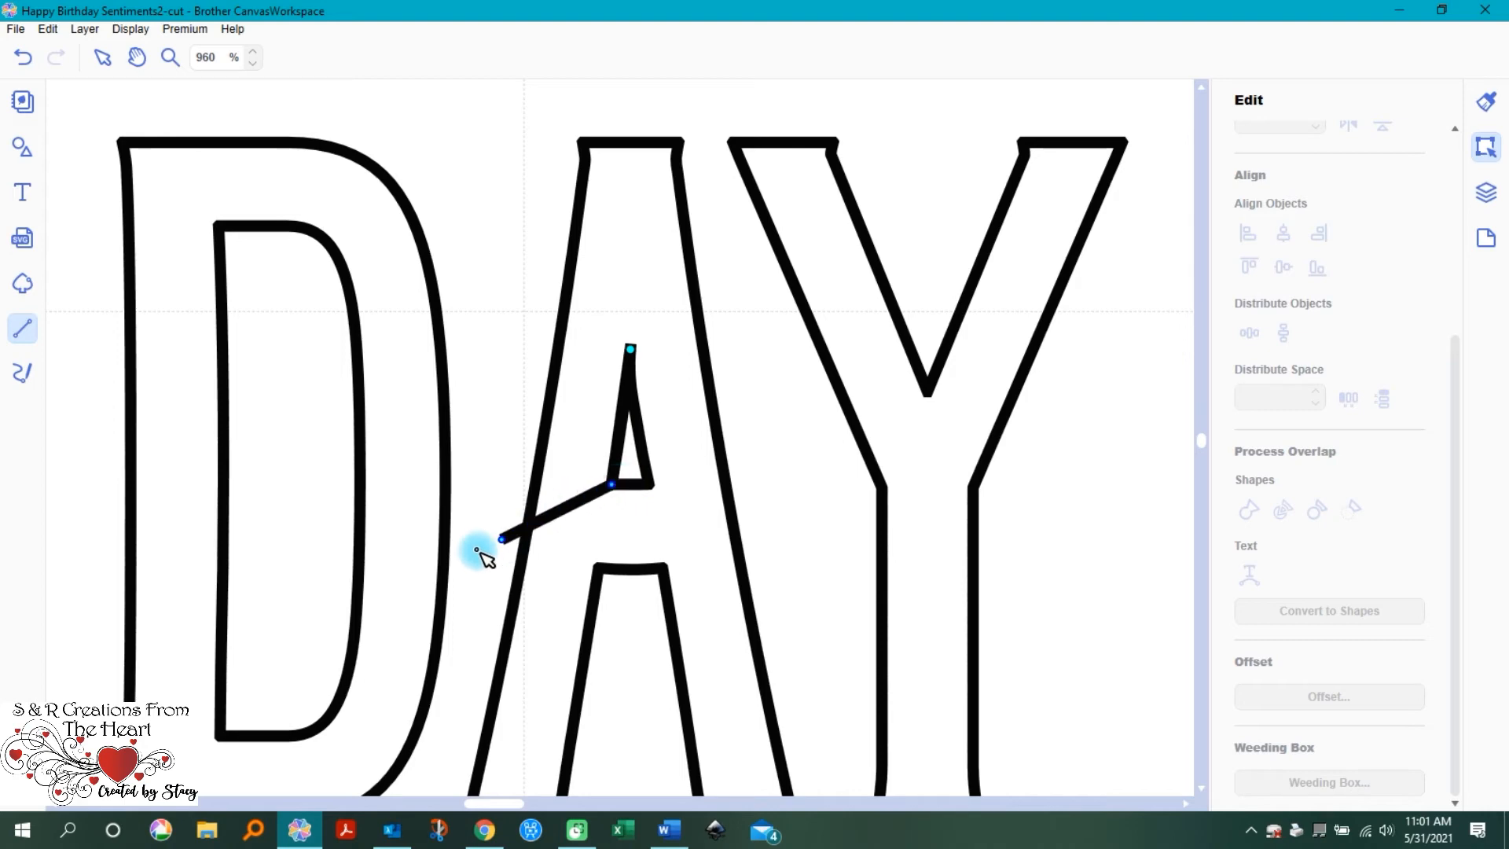
pyautogui.click(653, 484)
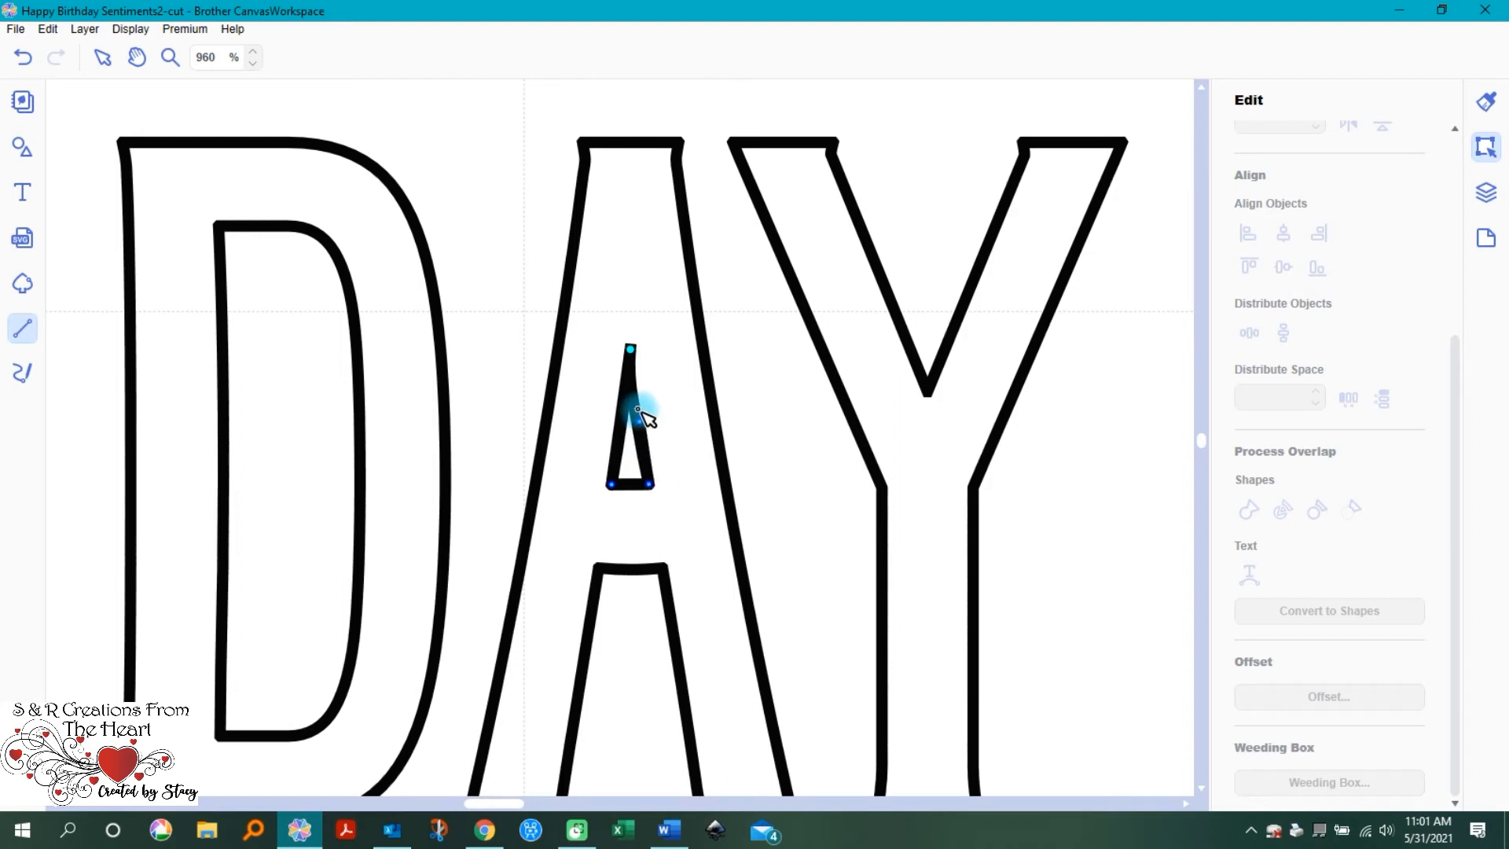
pyautogui.click(633, 349)
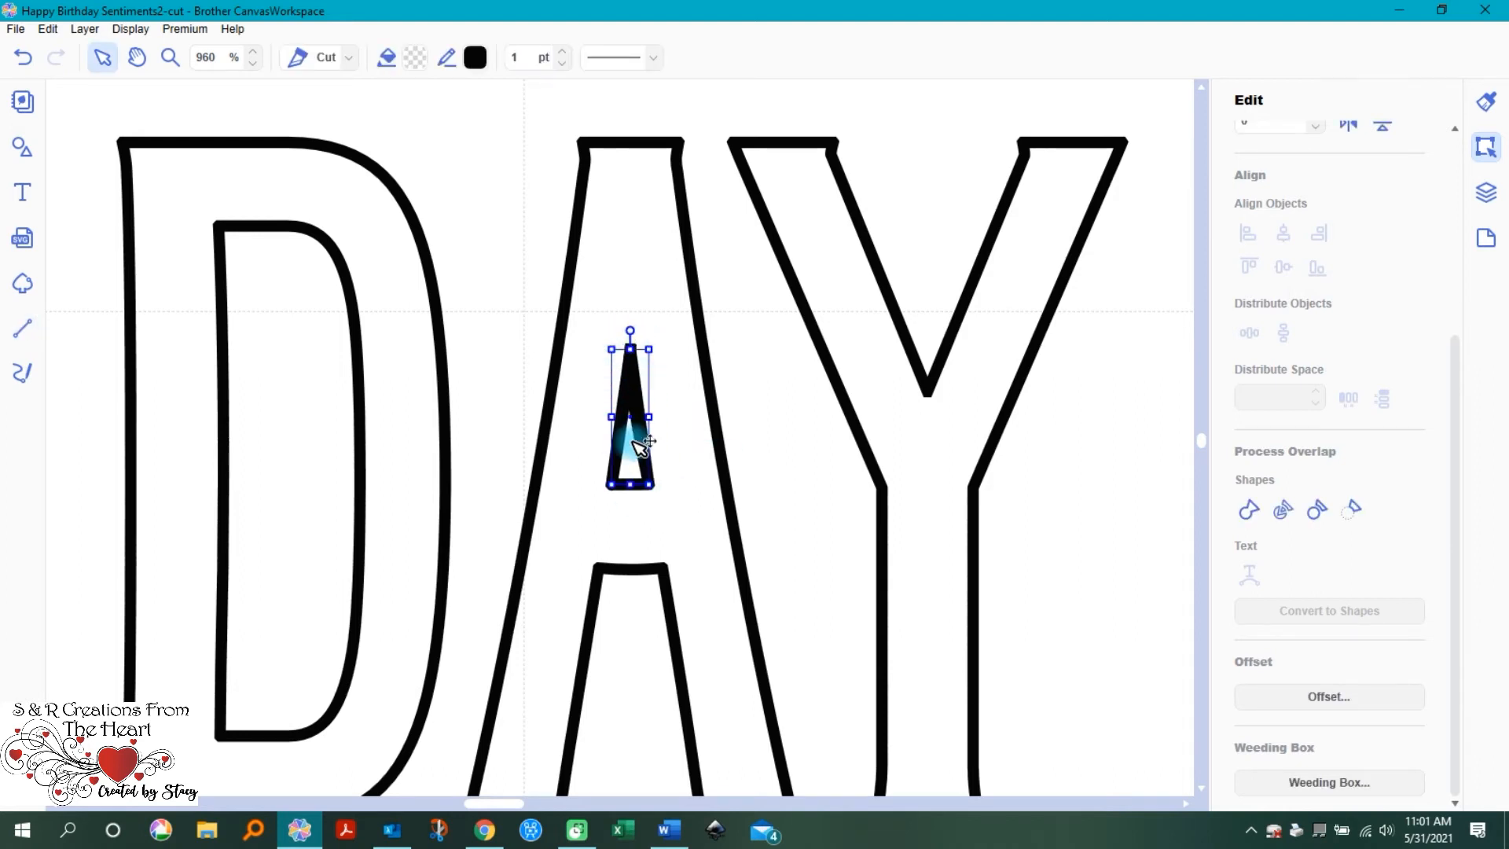
pyautogui.moveTo(659, 384); pyautogui.dragTo(826, 410)
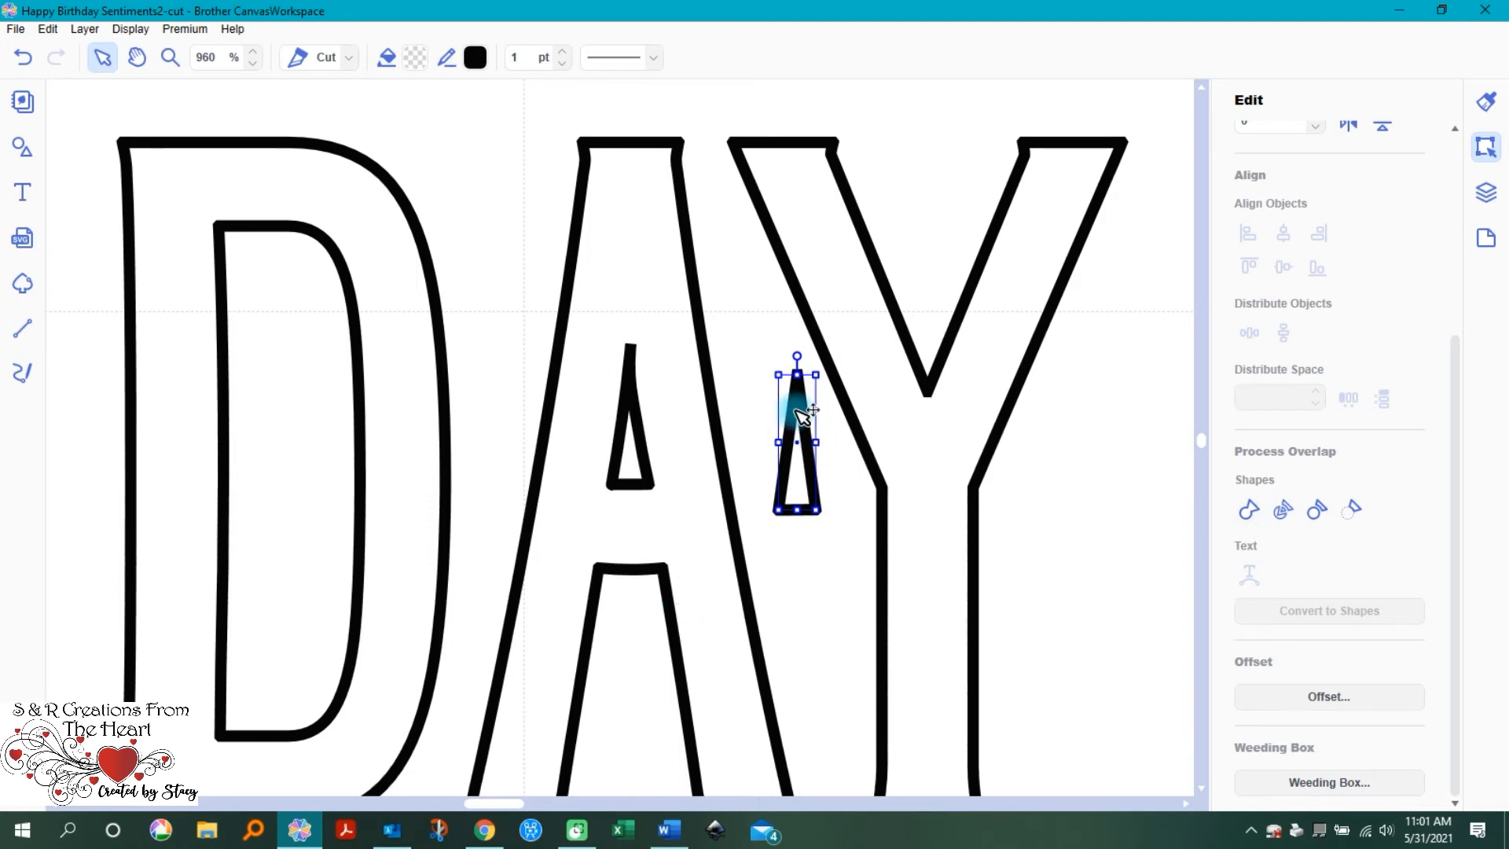
# Step: Move the traced triangle from the unthickened BIRTHDAY onto the A of the welded HAPPY
pyautogui.click(251, 67)
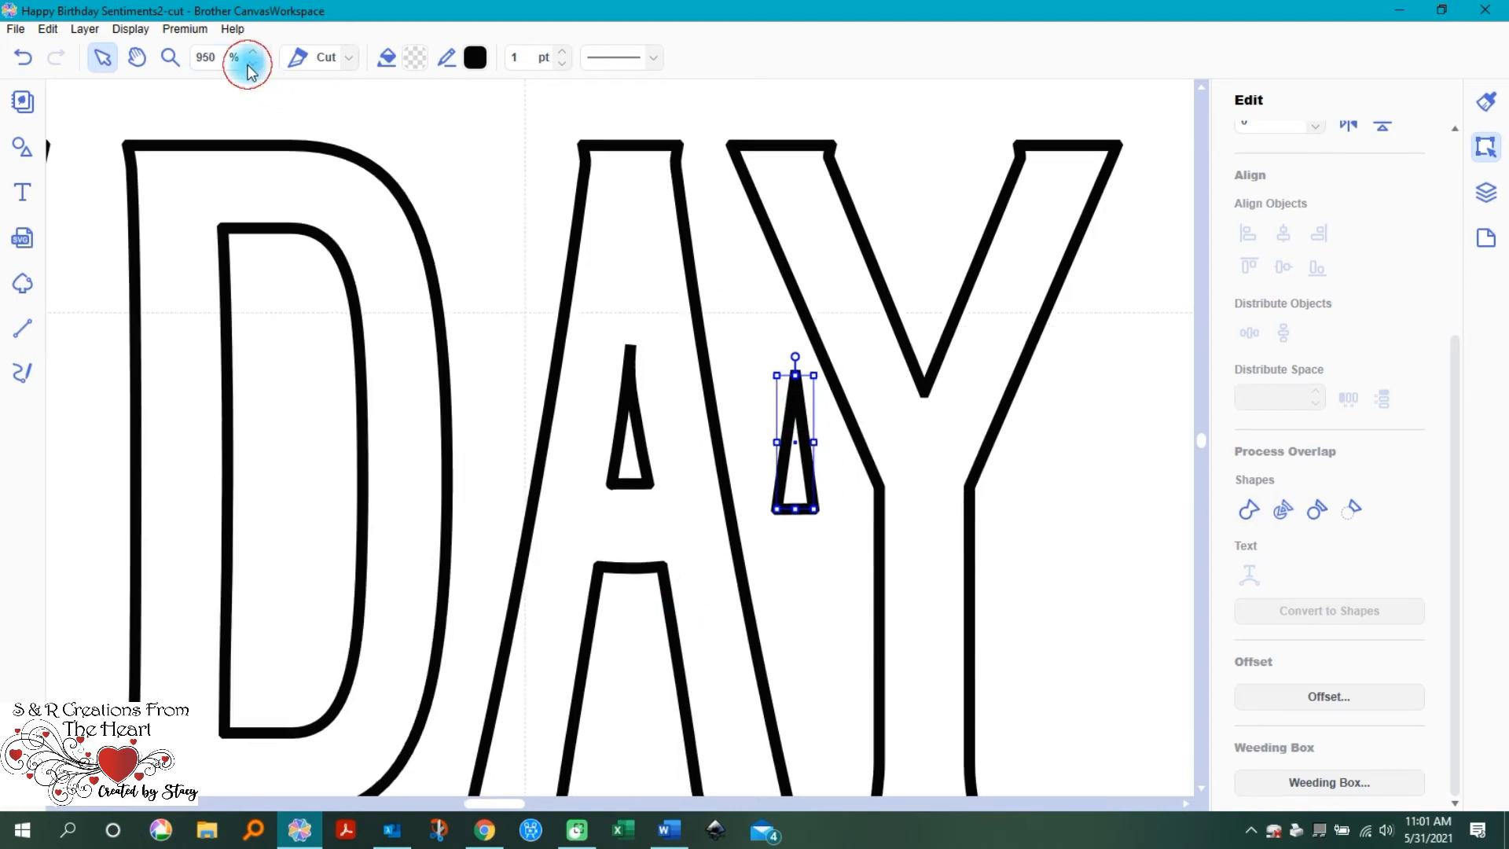
pyautogui.click(251, 67)
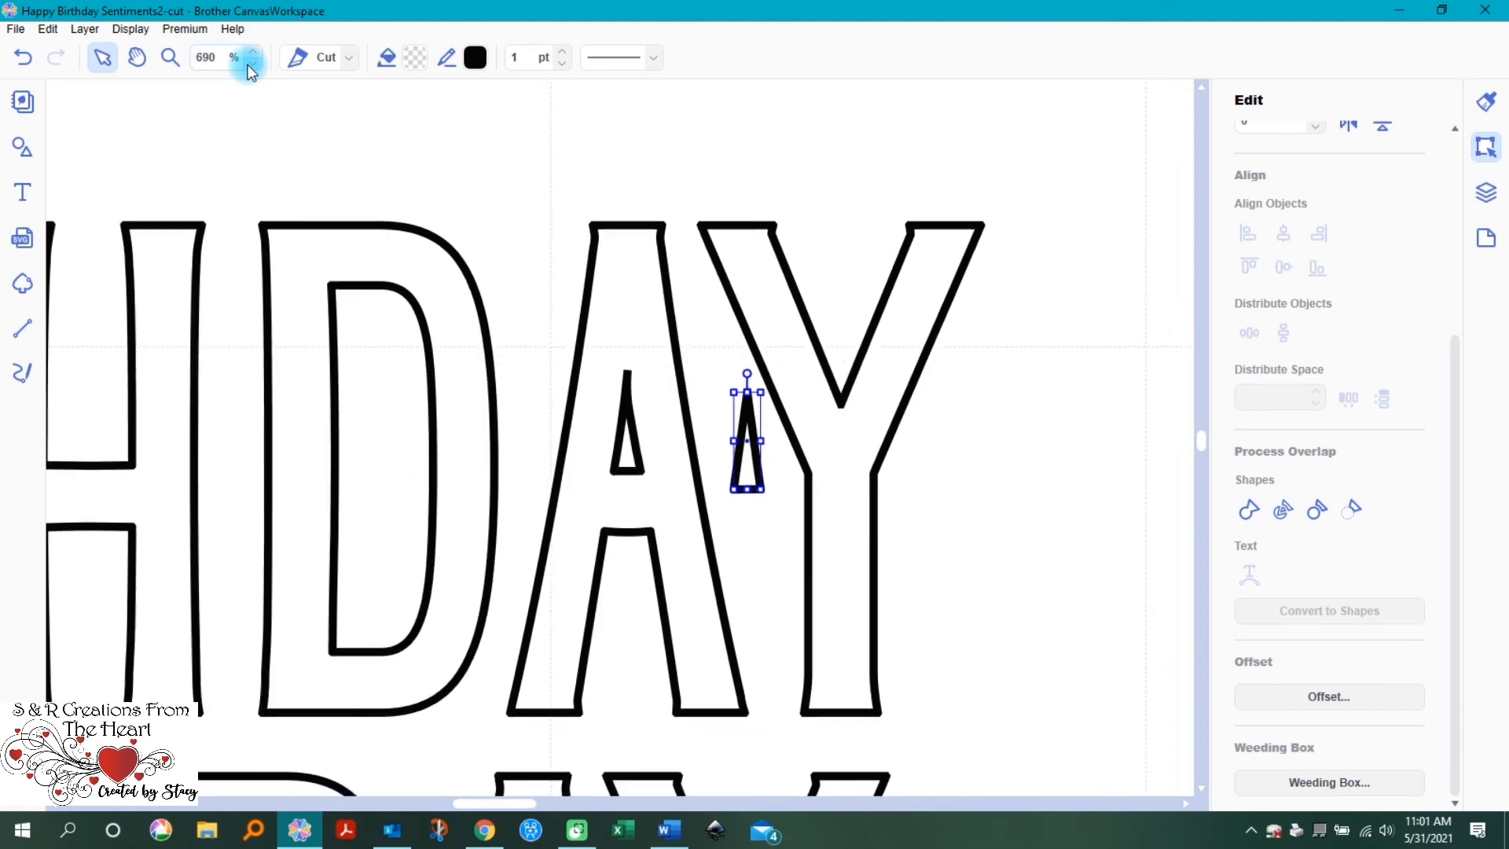
pyautogui.click(251, 67)
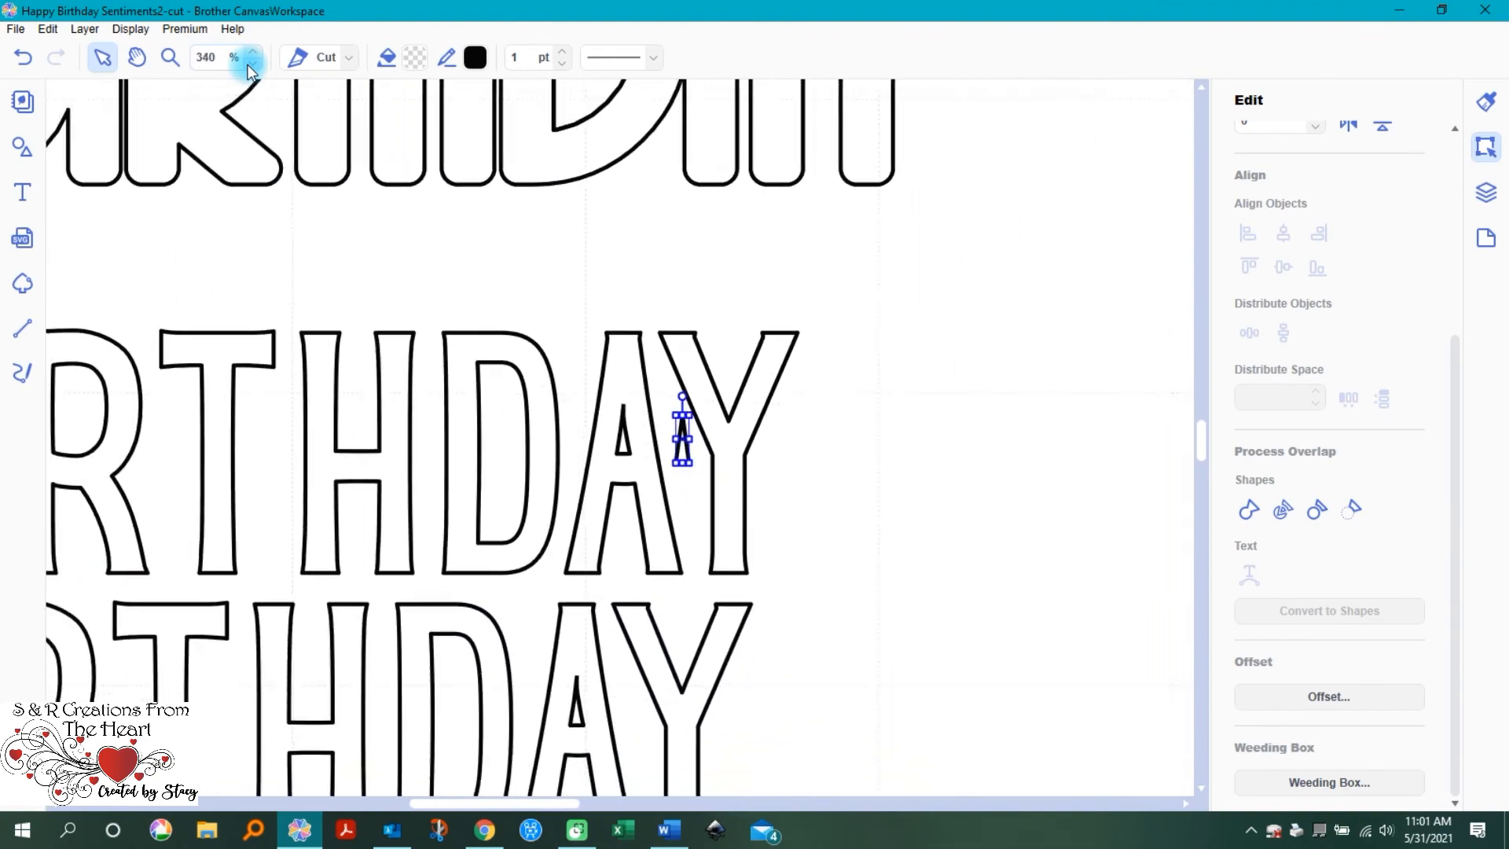
pyautogui.click(249, 67)
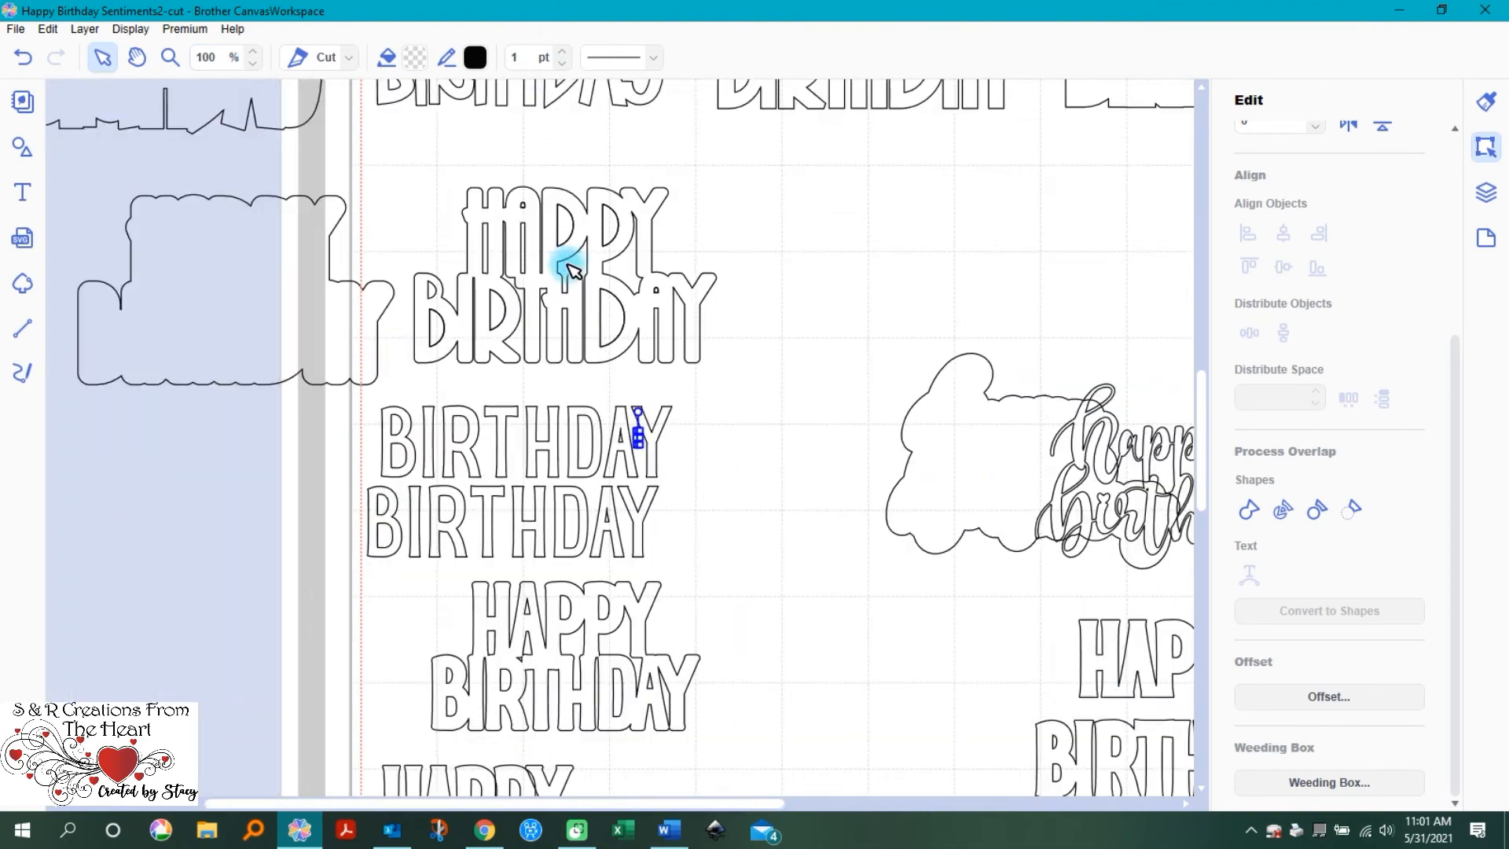
pyautogui.click(803, 450)
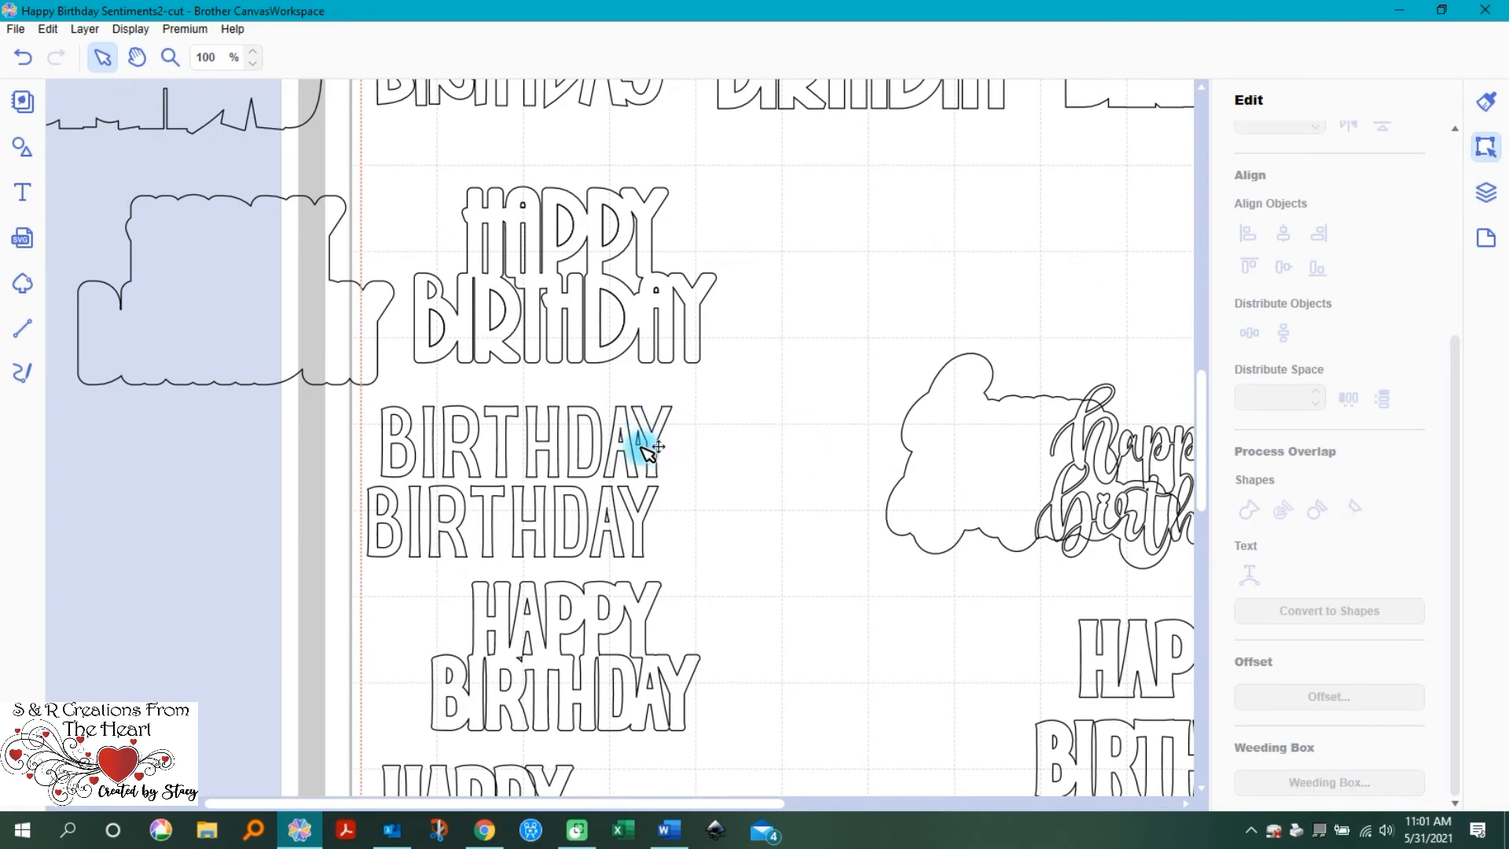
pyautogui.moveTo(649, 444); pyautogui.dragTo(1124, 659)
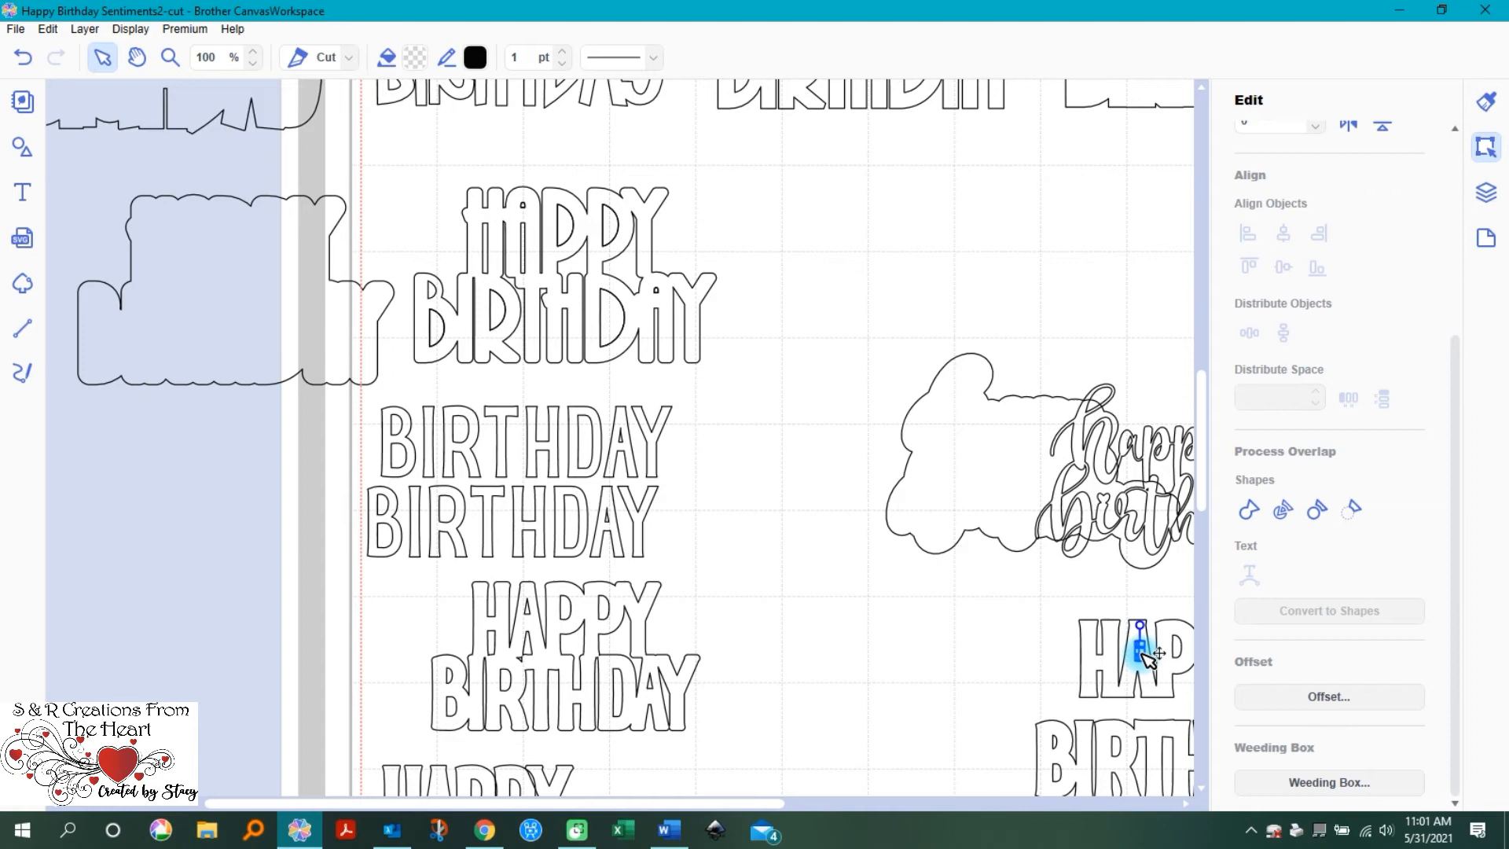
# Step: Fine-tune the triangle's position so it sits centred inside the A of the welded HAPPY as its inner opening
pyautogui.scroll(-5, 1006, 707)
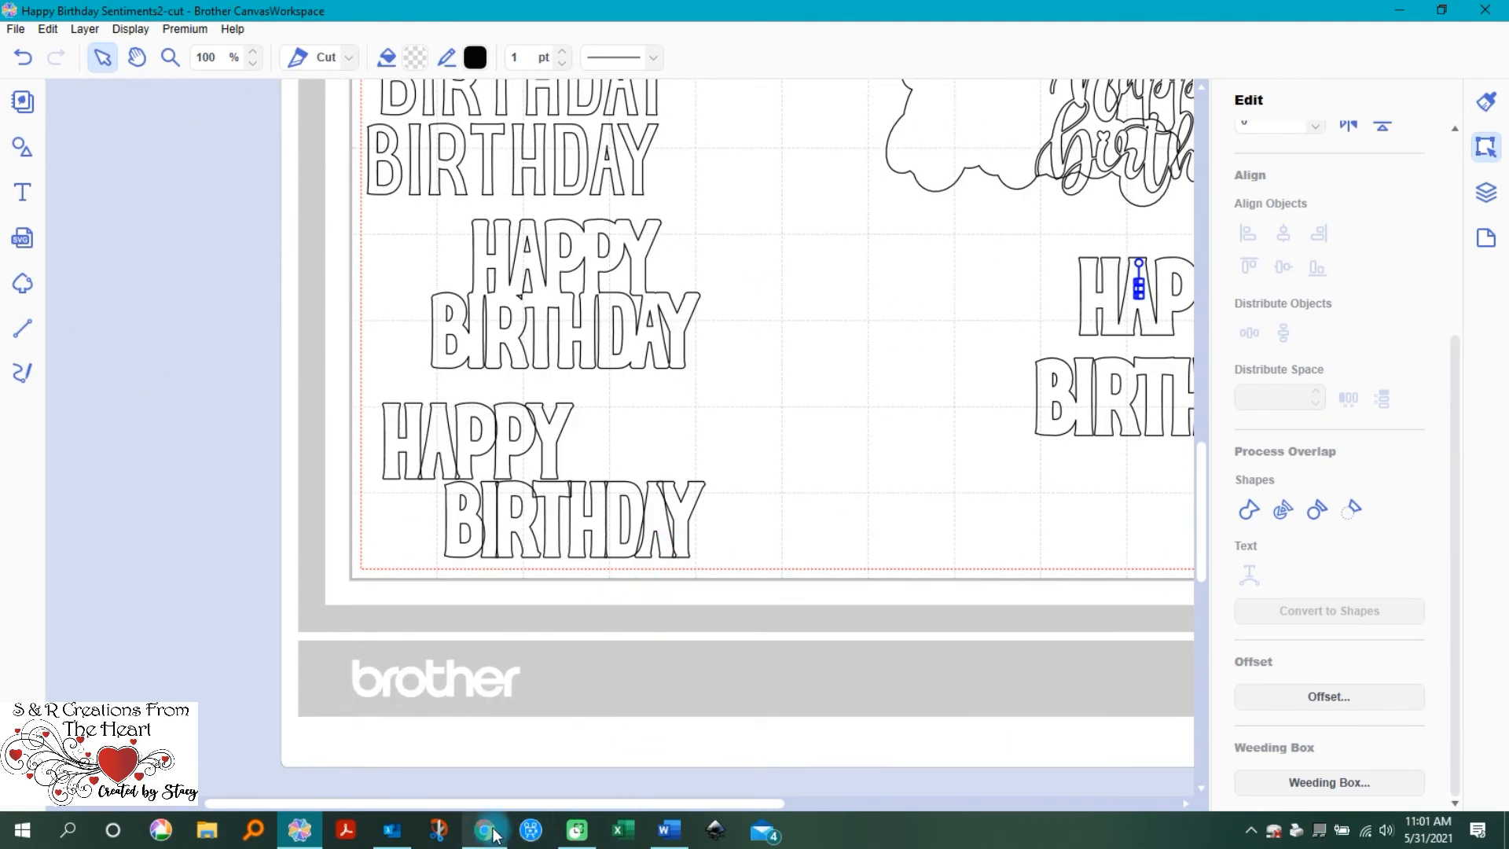
pyautogui.moveTo(485, 803); pyautogui.dragTo(717, 790)
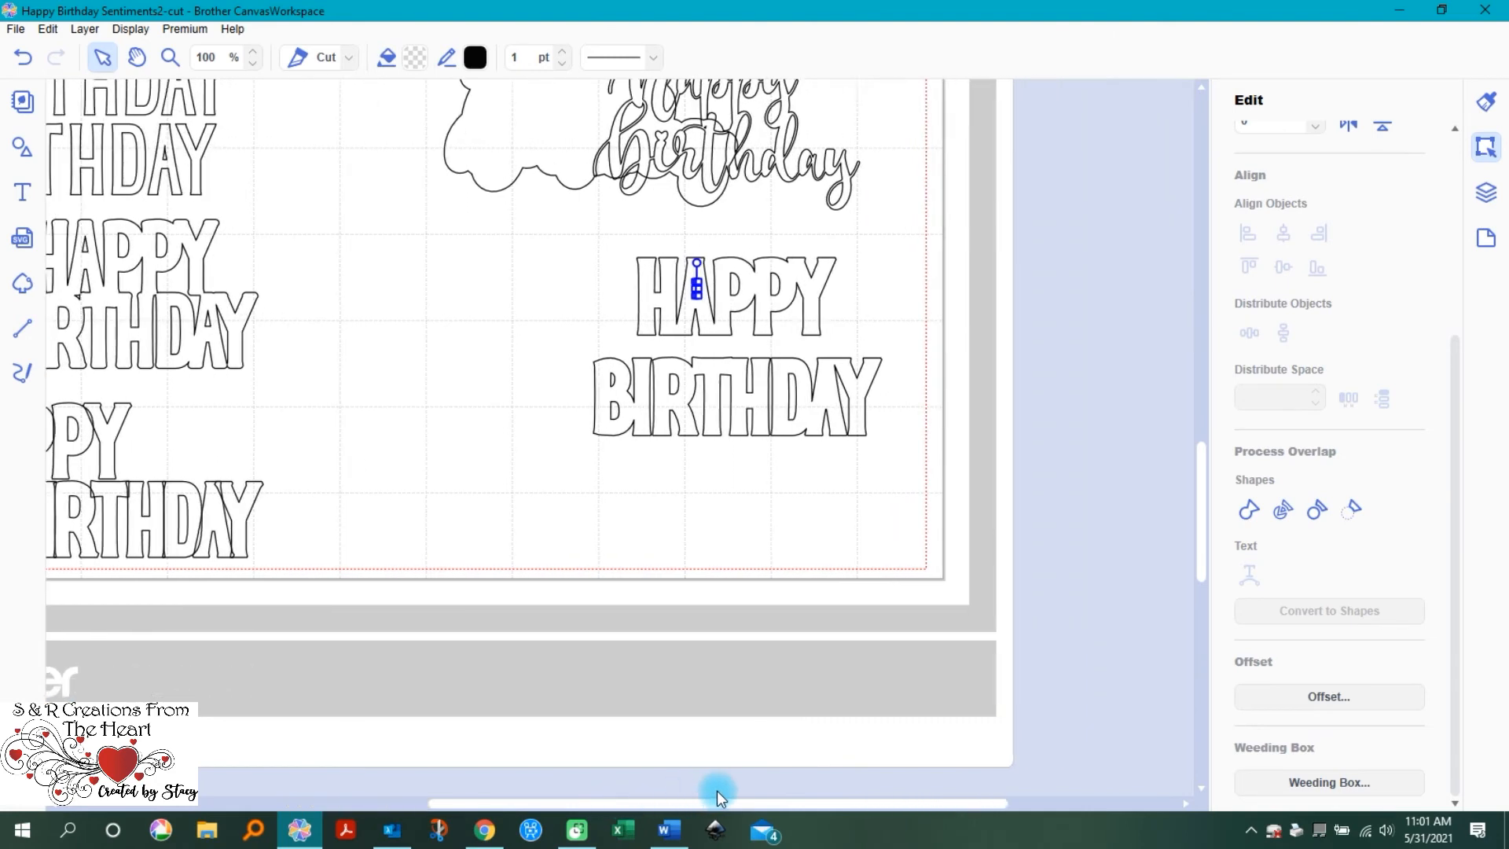
pyautogui.scroll(2, 807, 350)
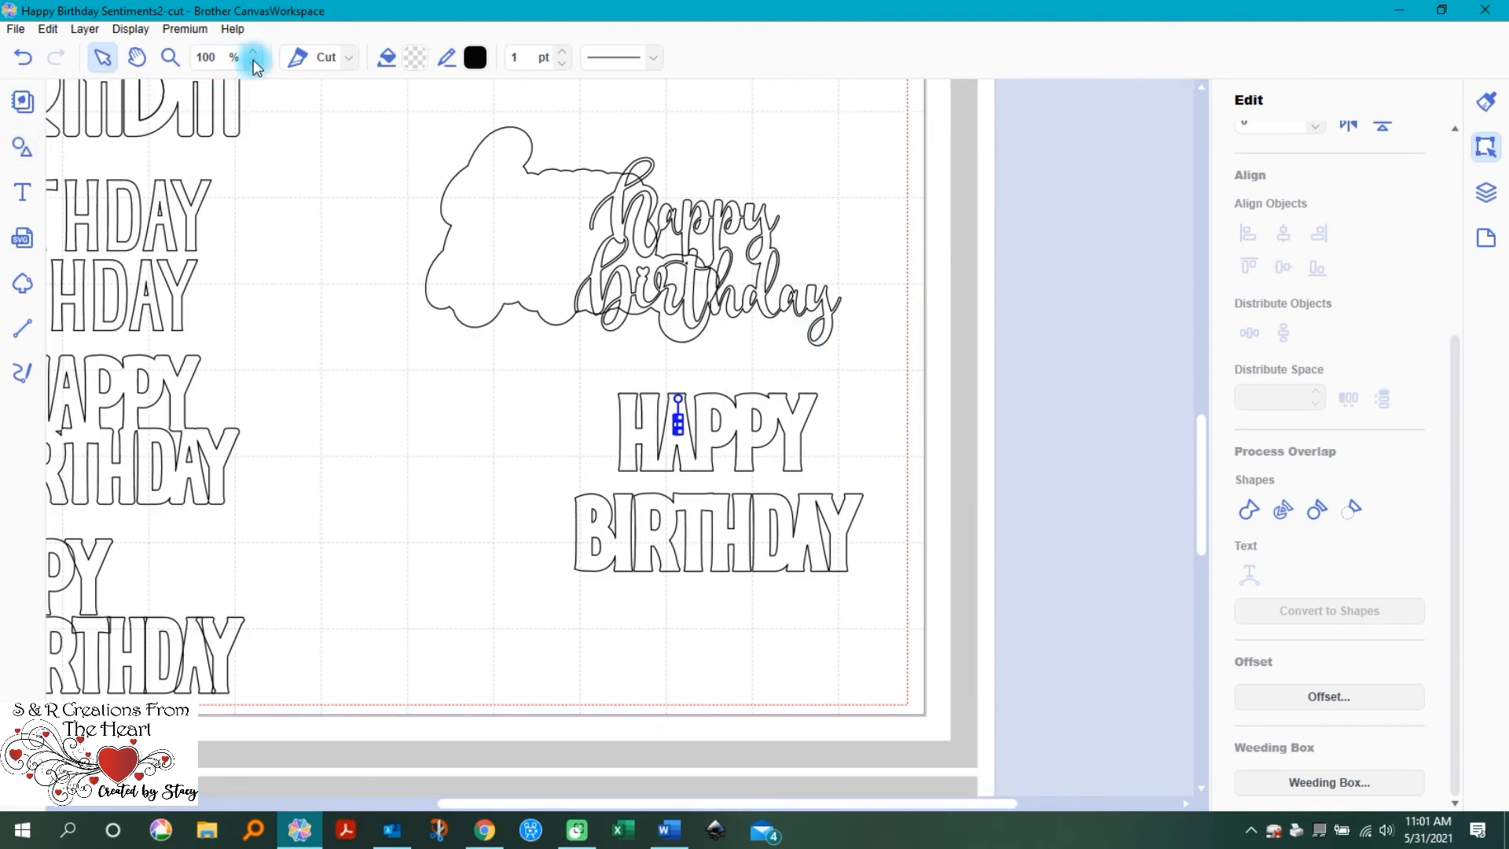
pyautogui.click(170, 58)
pyautogui.click(736, 453)
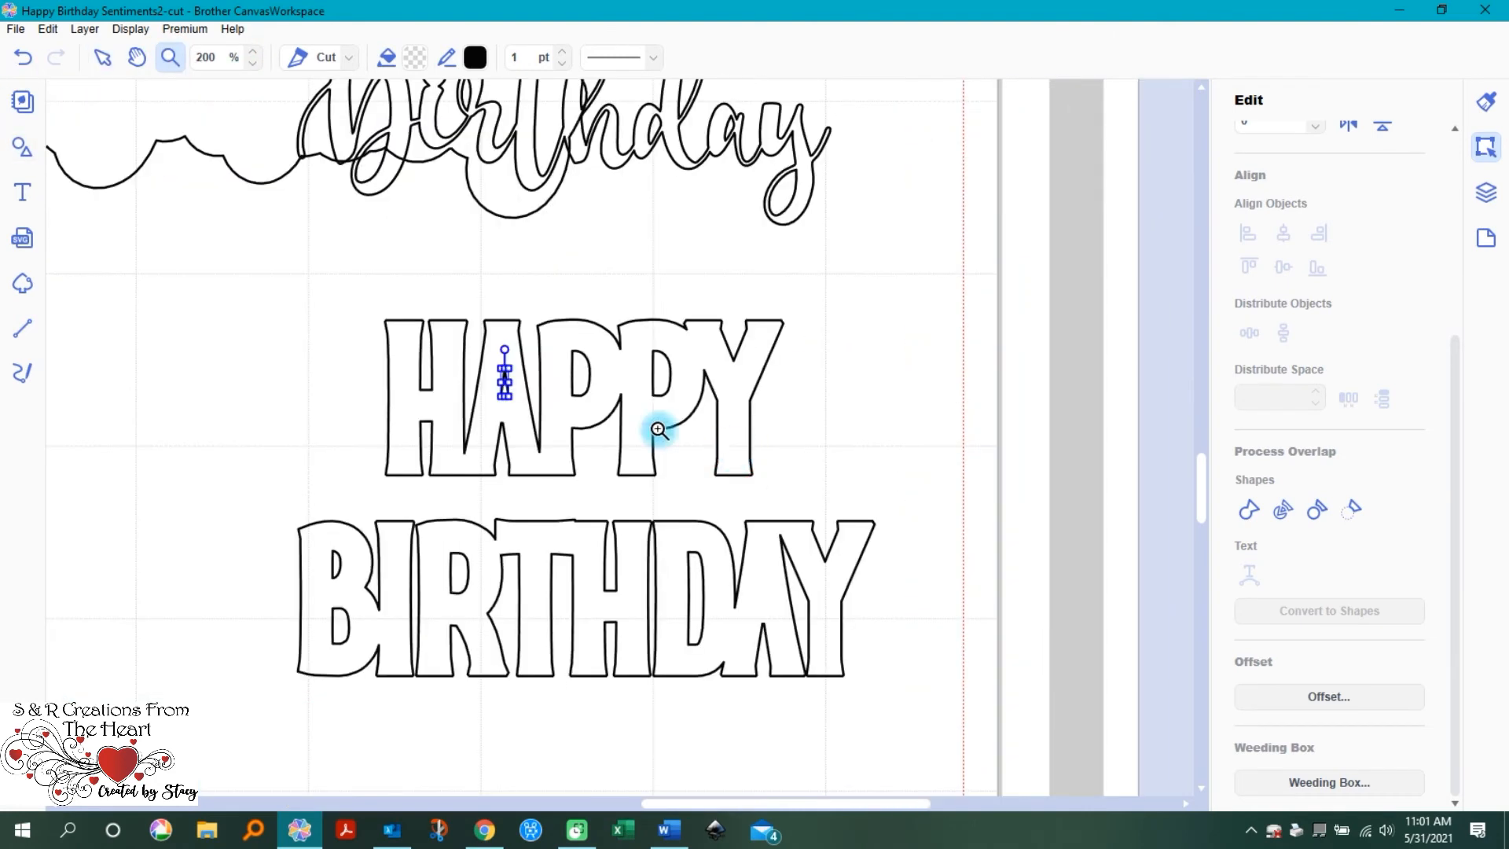
pyautogui.click(493, 401)
pyautogui.click(102, 58)
pyautogui.click(731, 213)
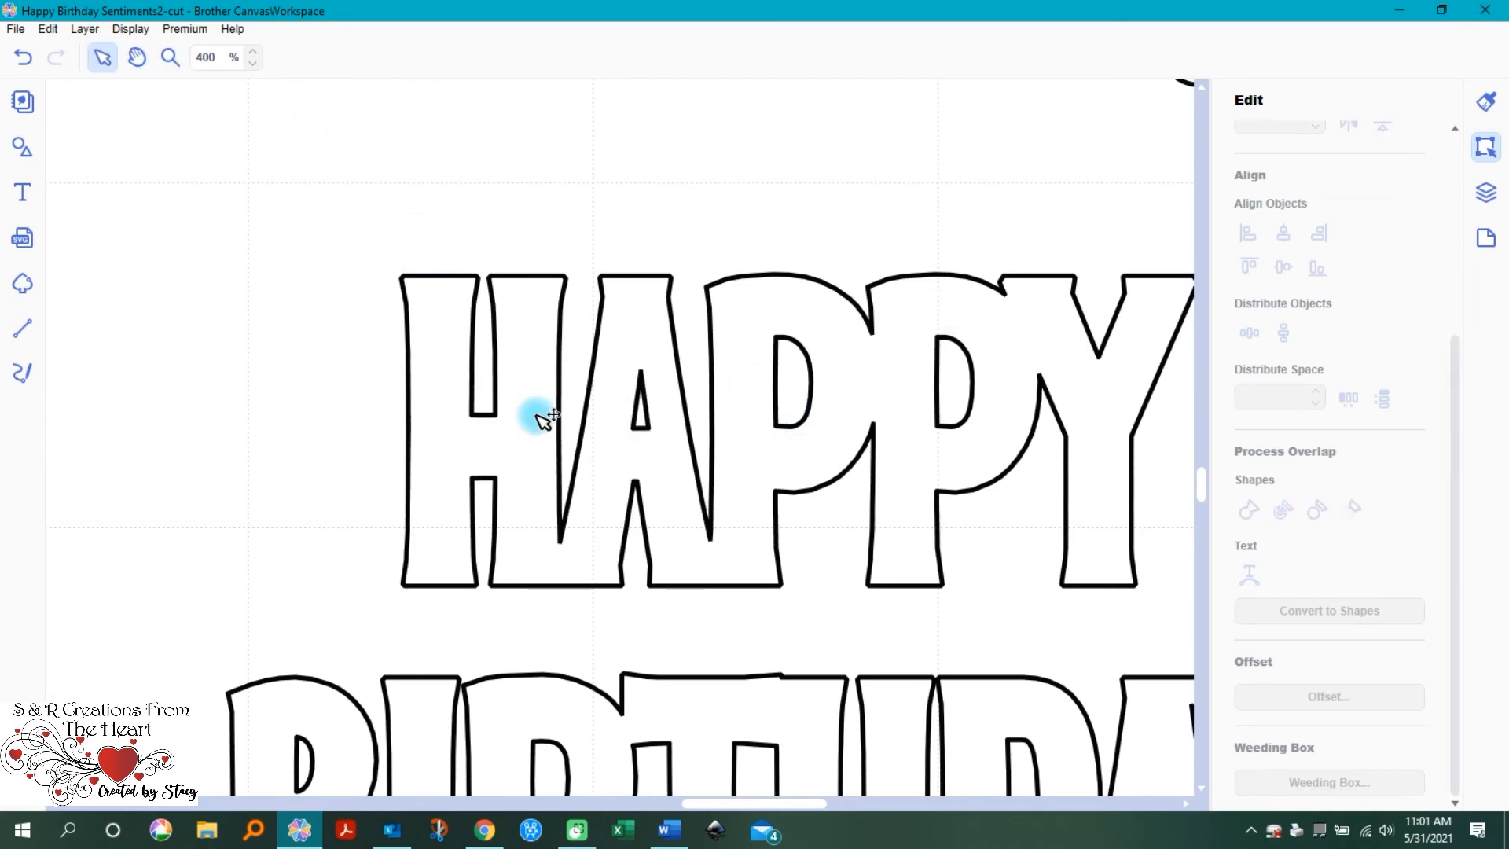
pyautogui.click(639, 412)
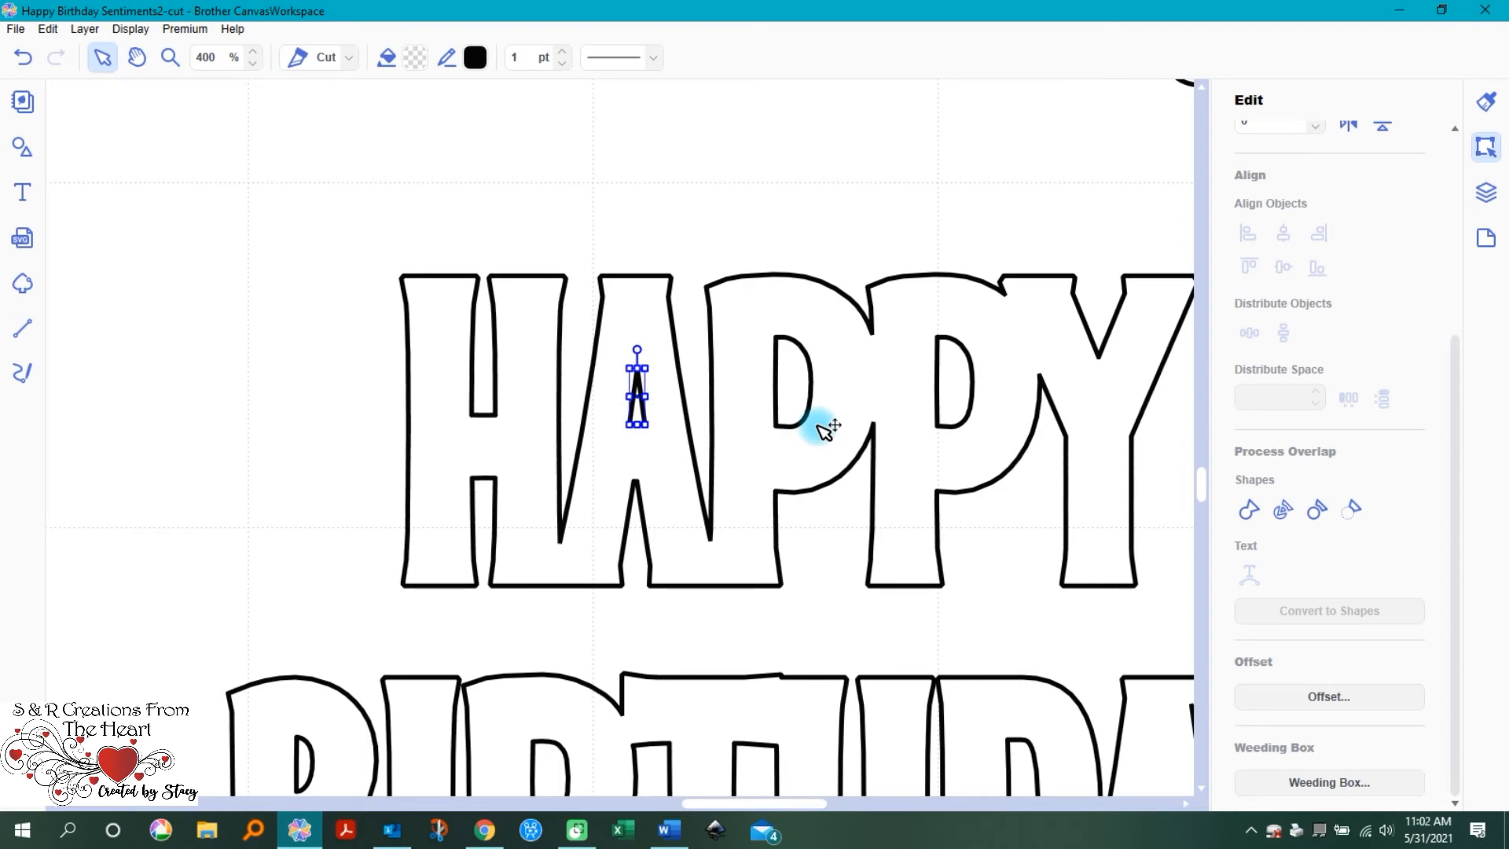
pyautogui.click(717, 223)
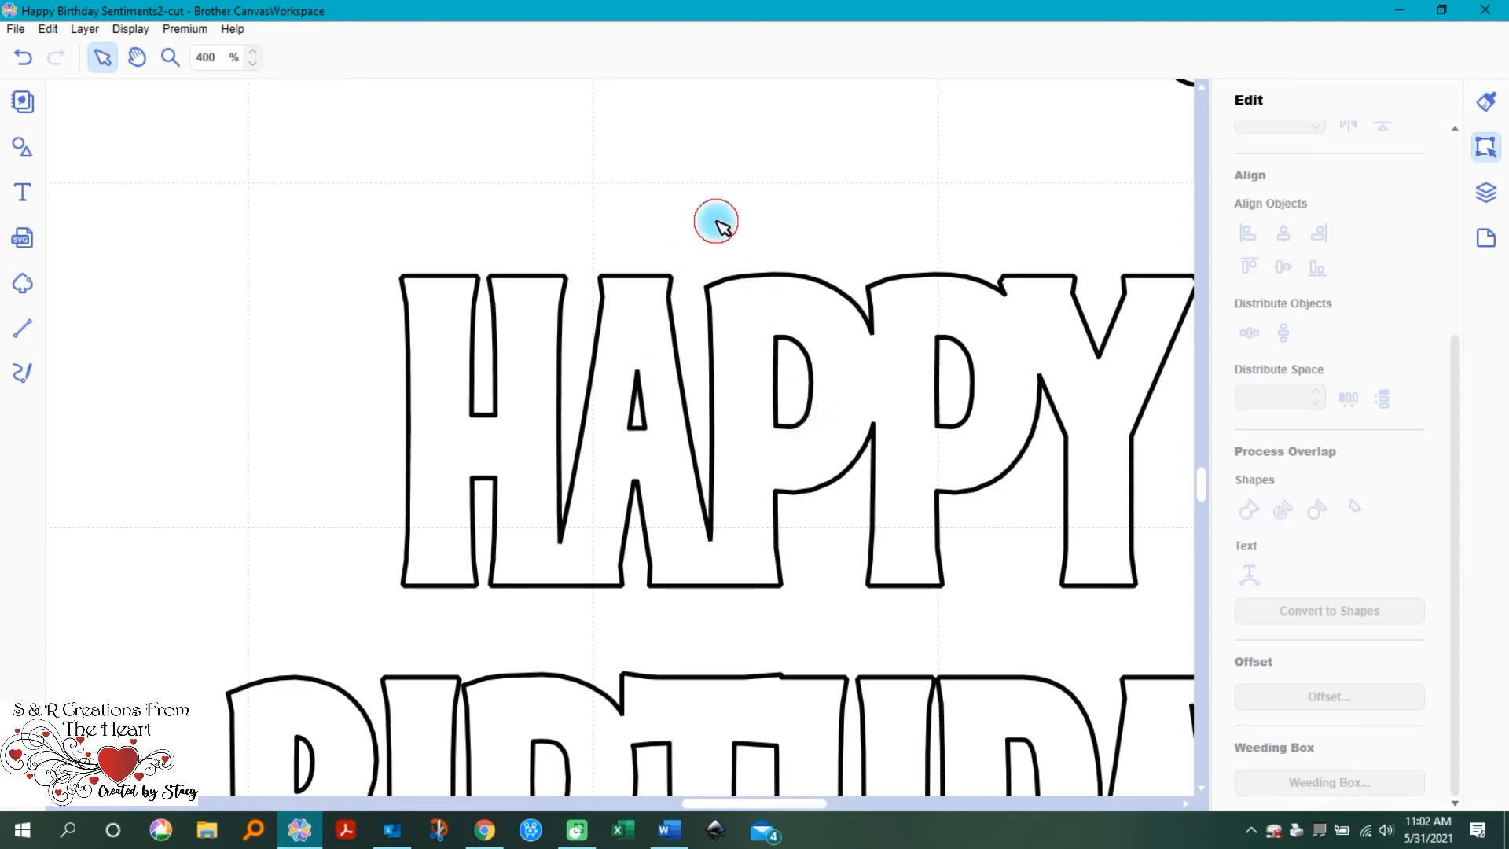
# Step: Duplicate the triangle and place the copy inside the A of the welded BIRTHDAY as its inner opening
pyautogui.click(641, 415)
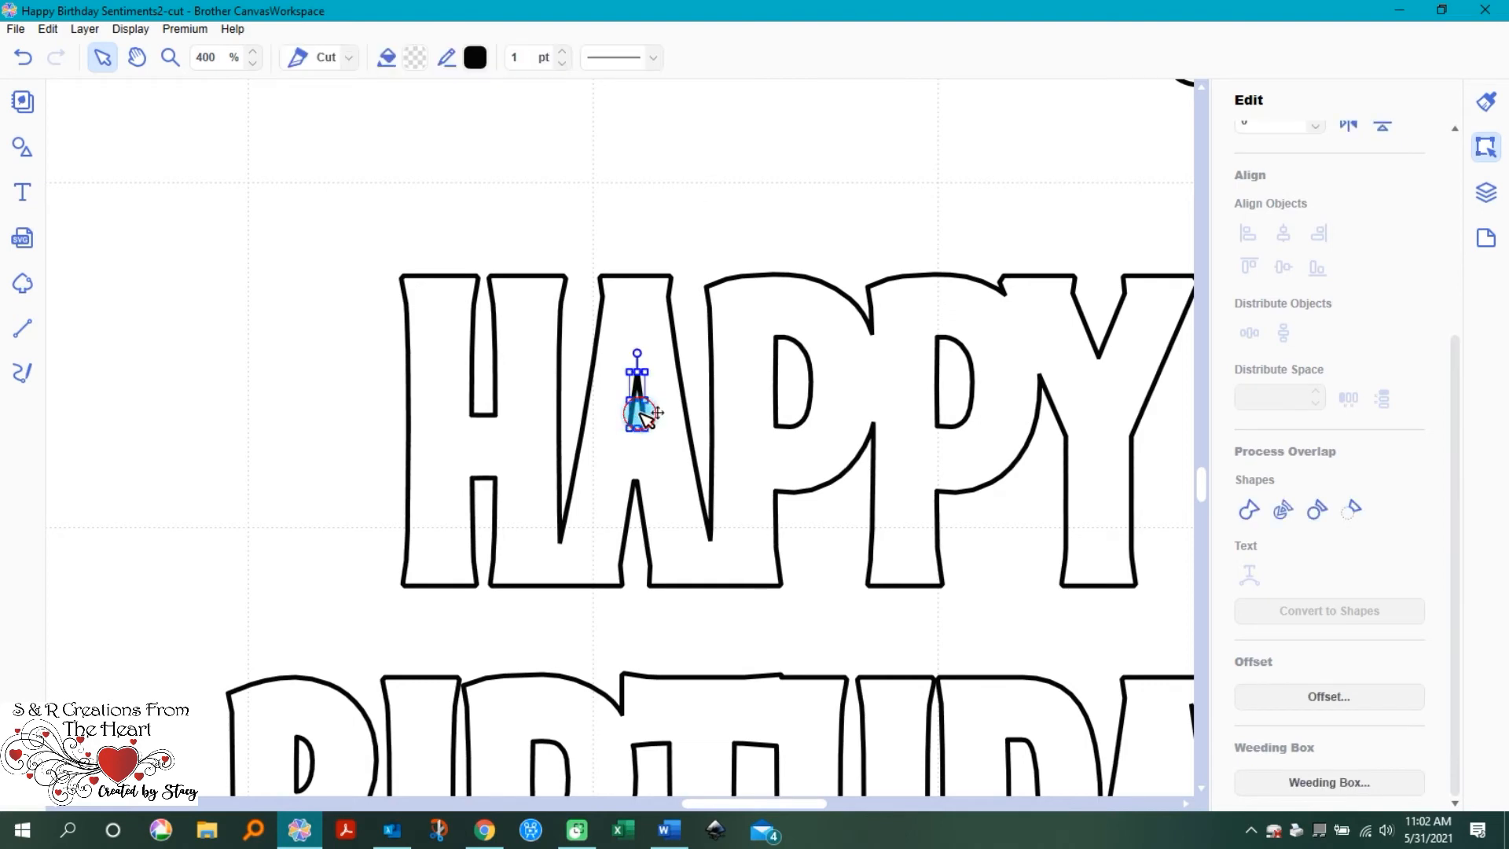
pyautogui.rightClick(639, 415)
pyautogui.click(712, 490)
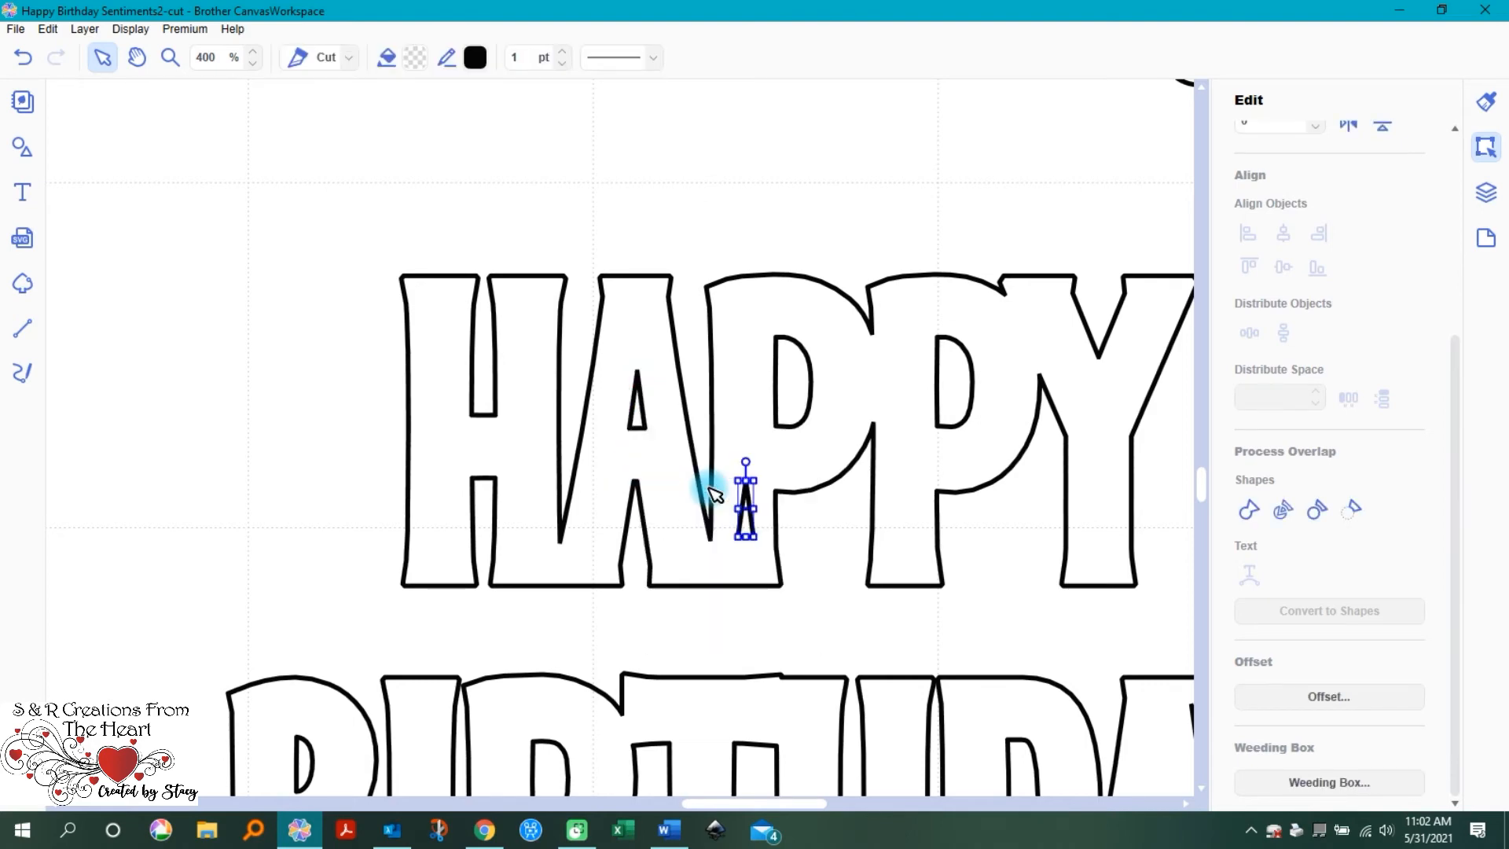
pyautogui.moveTo(751, 519); pyautogui.dragTo(1026, 635)
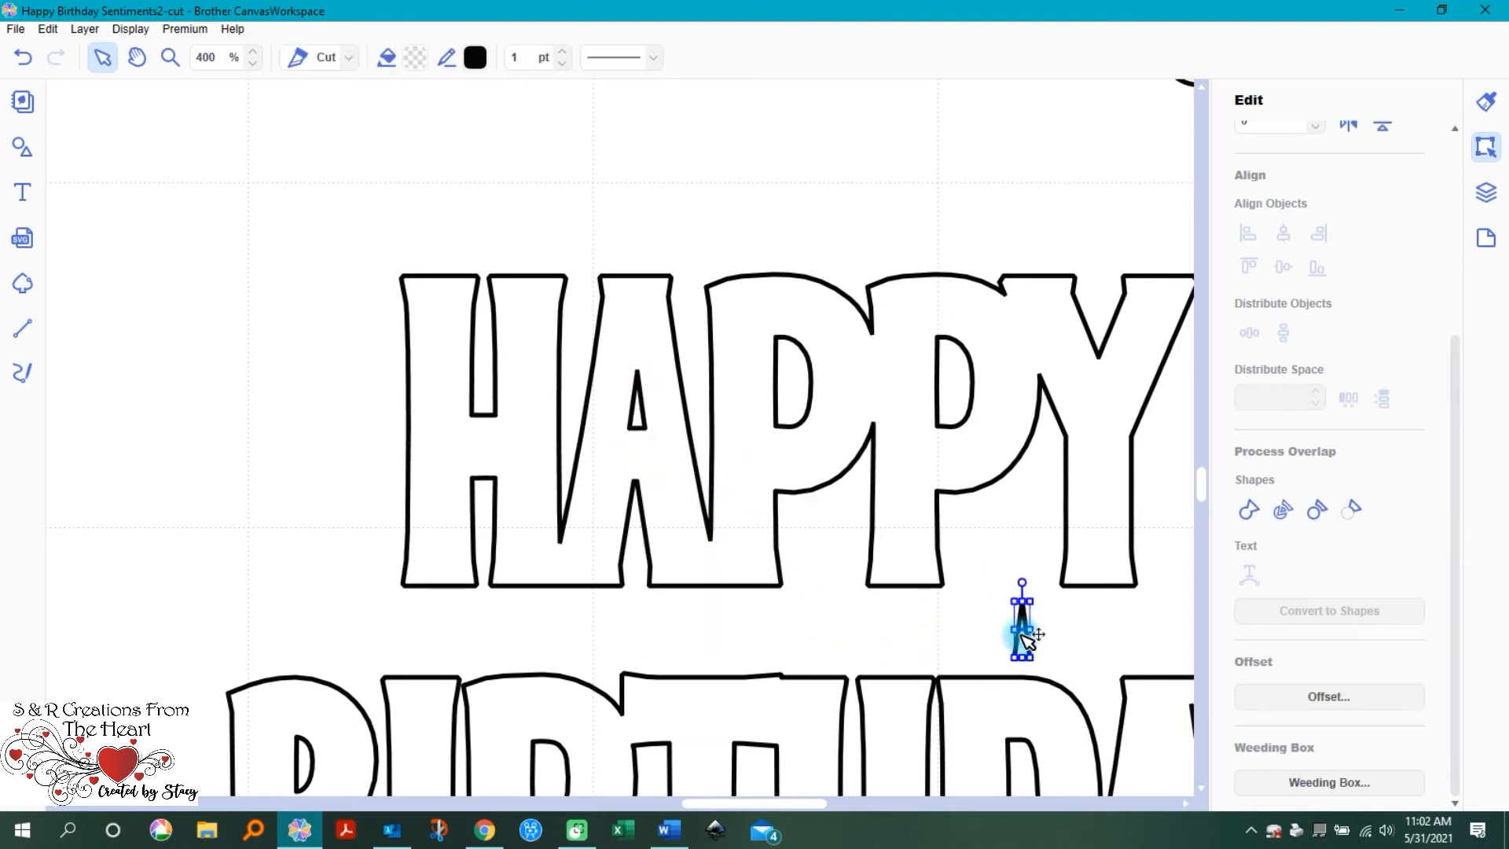
pyautogui.scroll(-5, 1116, 677)
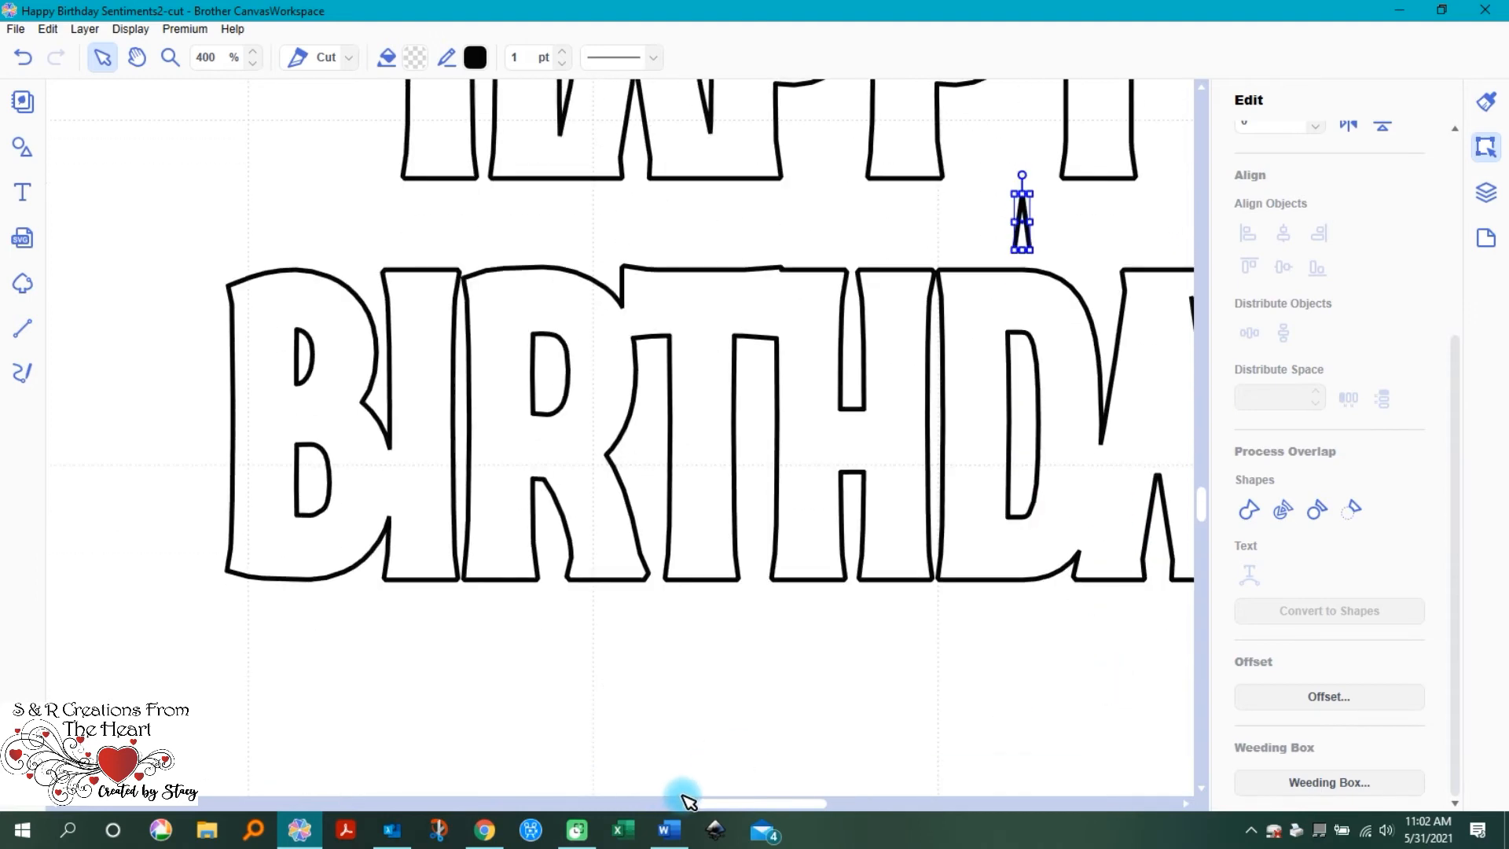
pyautogui.moveTo(715, 803); pyautogui.dragTo(817, 809)
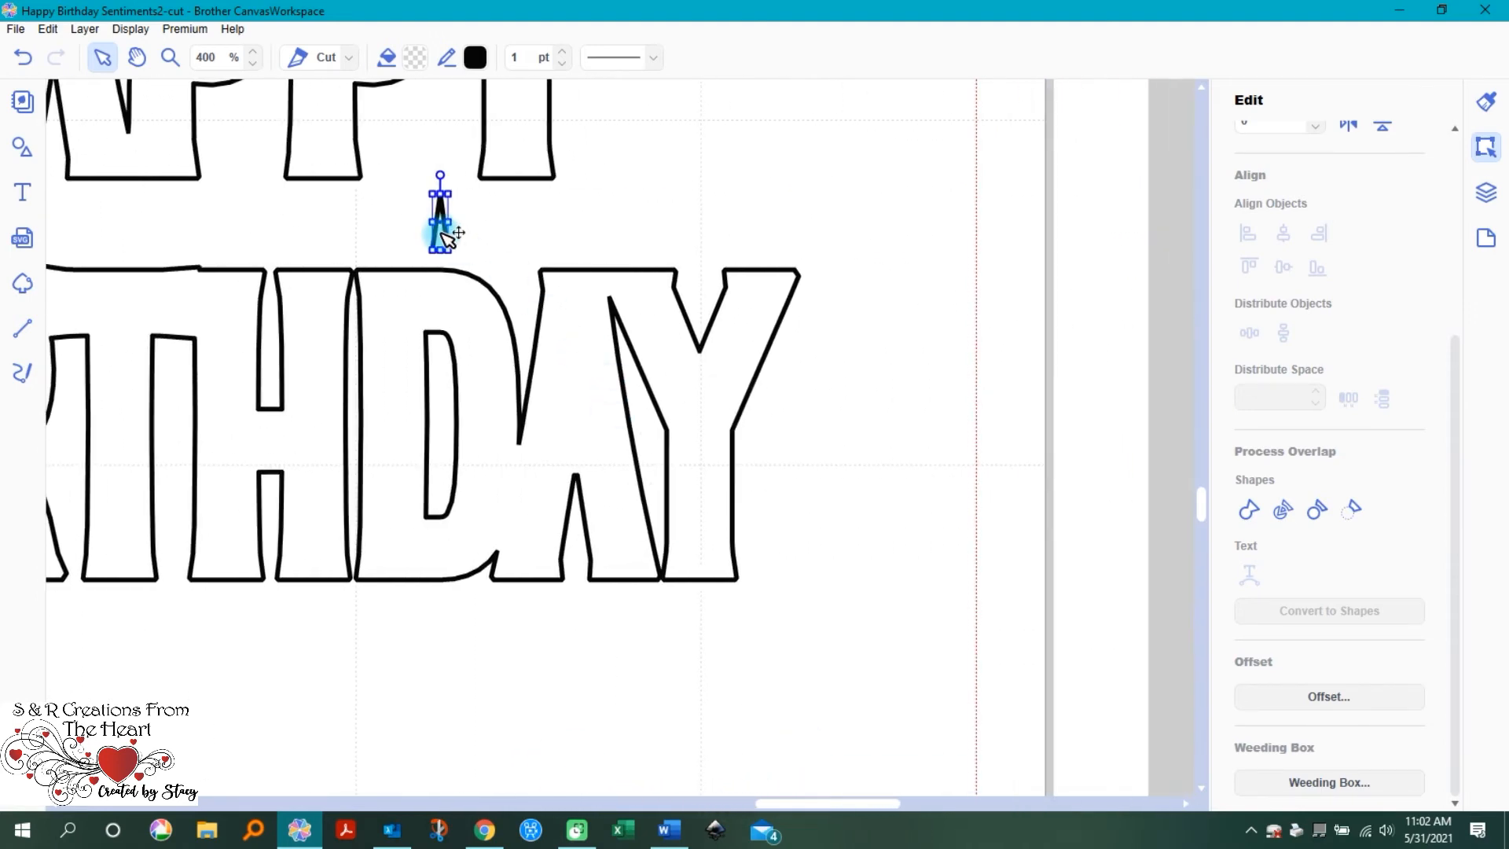
pyautogui.moveTo(445, 230); pyautogui.dragTo(584, 399)
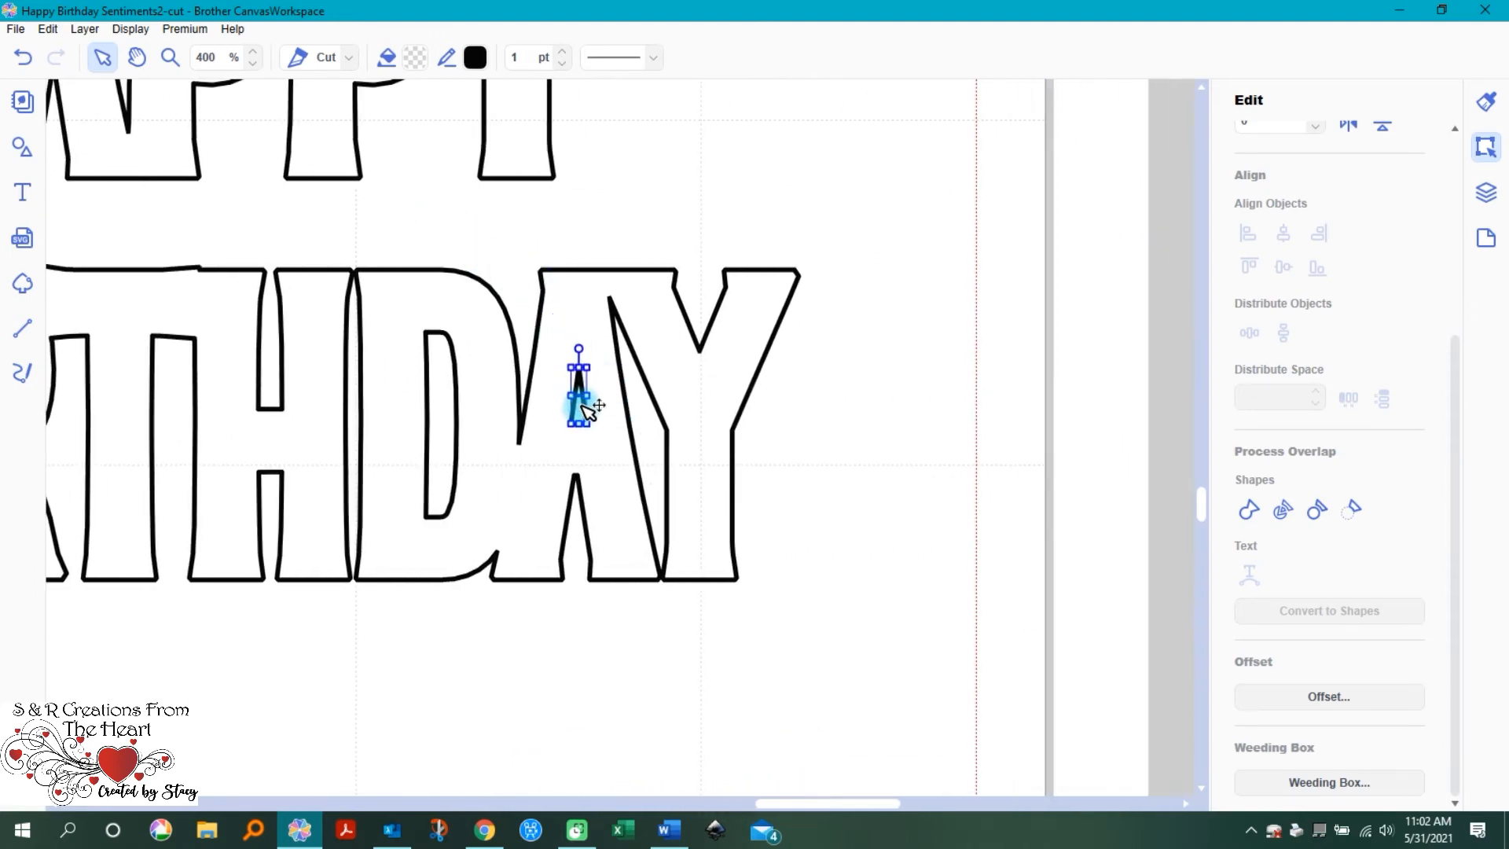
pyautogui.click(889, 416)
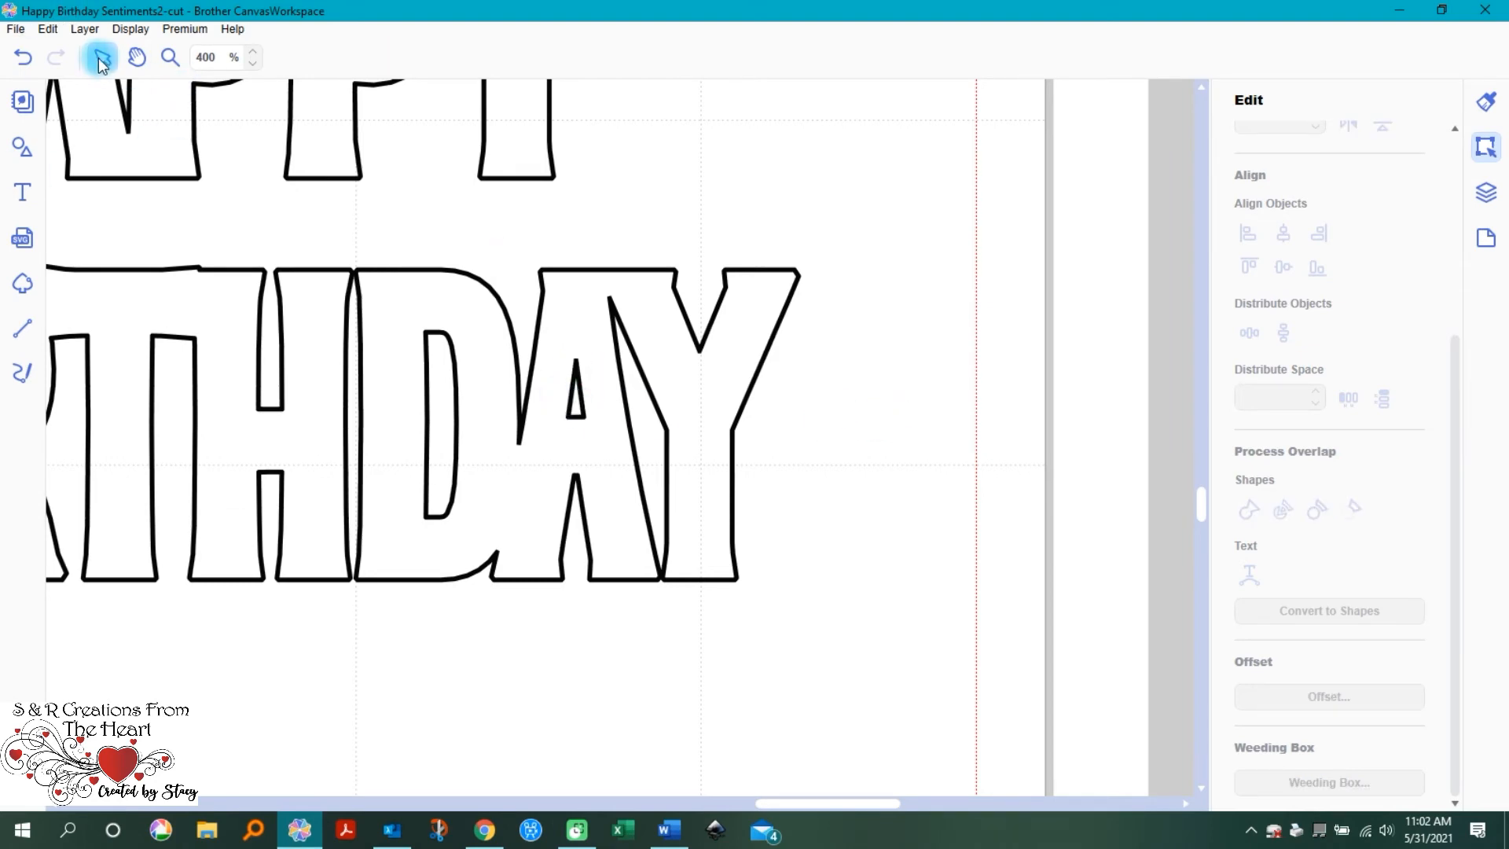
# Step: Move the welded HAPPY outline away from the A's loose triangle and undo the move
pyautogui.click(255, 63)
pyautogui.click(256, 62)
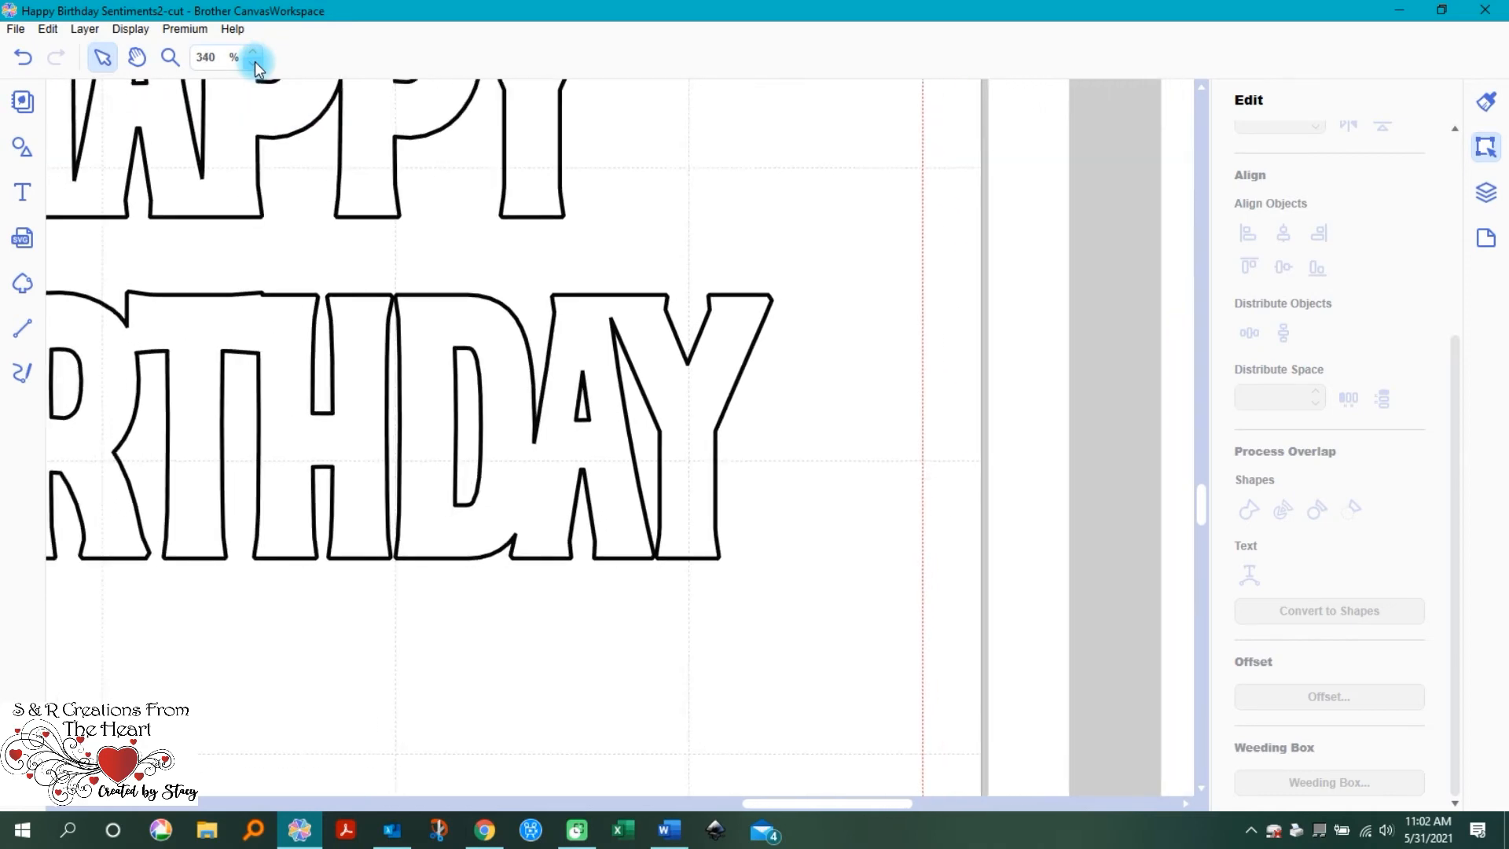
pyautogui.click(256, 63)
pyautogui.click(256, 63)
pyautogui.click(255, 63)
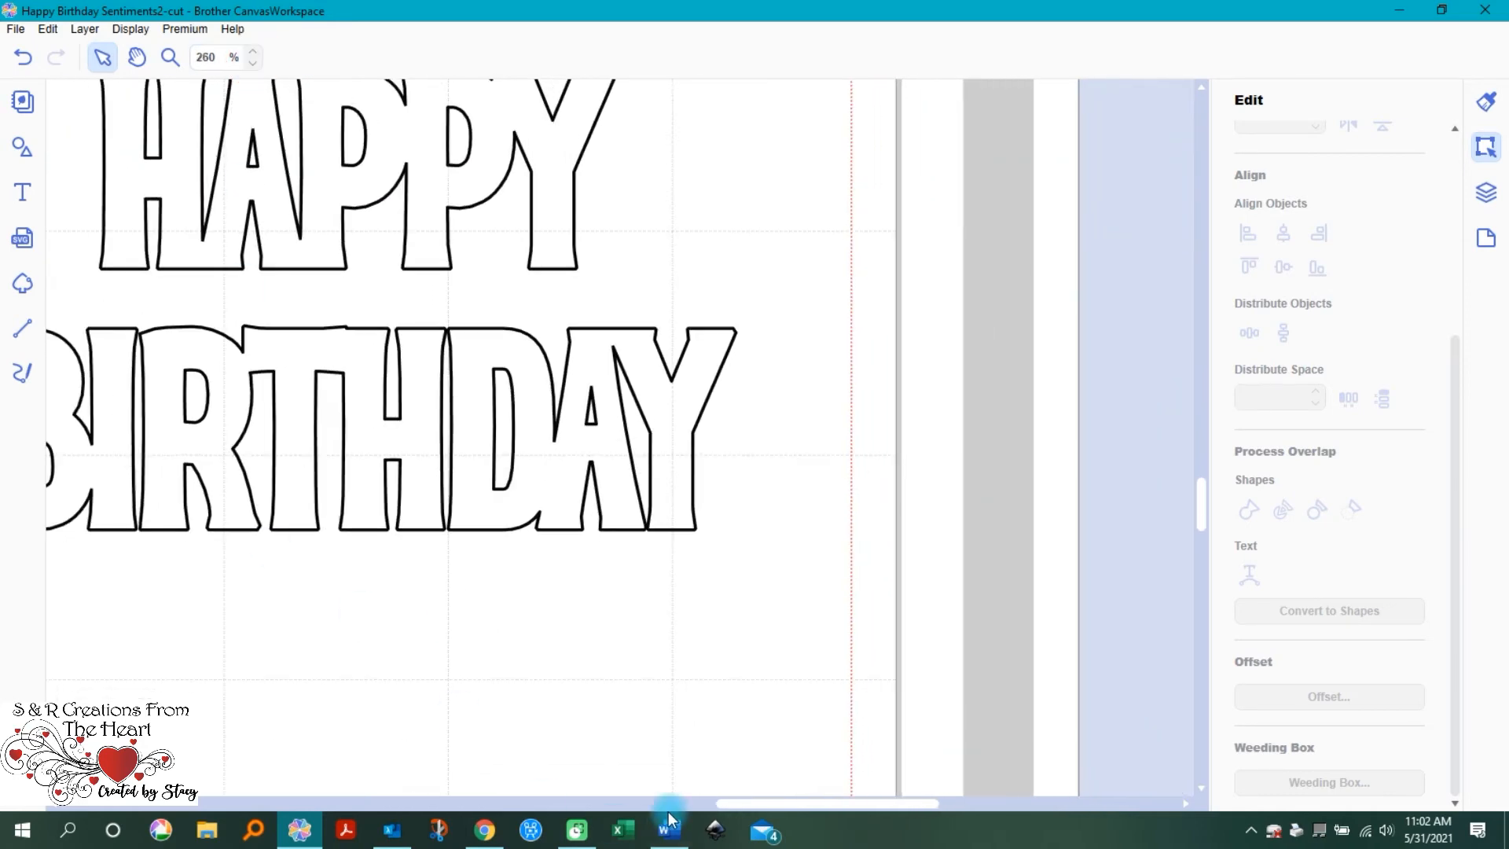
pyautogui.moveTo(757, 805); pyautogui.dragTo(702, 808)
pyautogui.scroll(1, 702, 808)
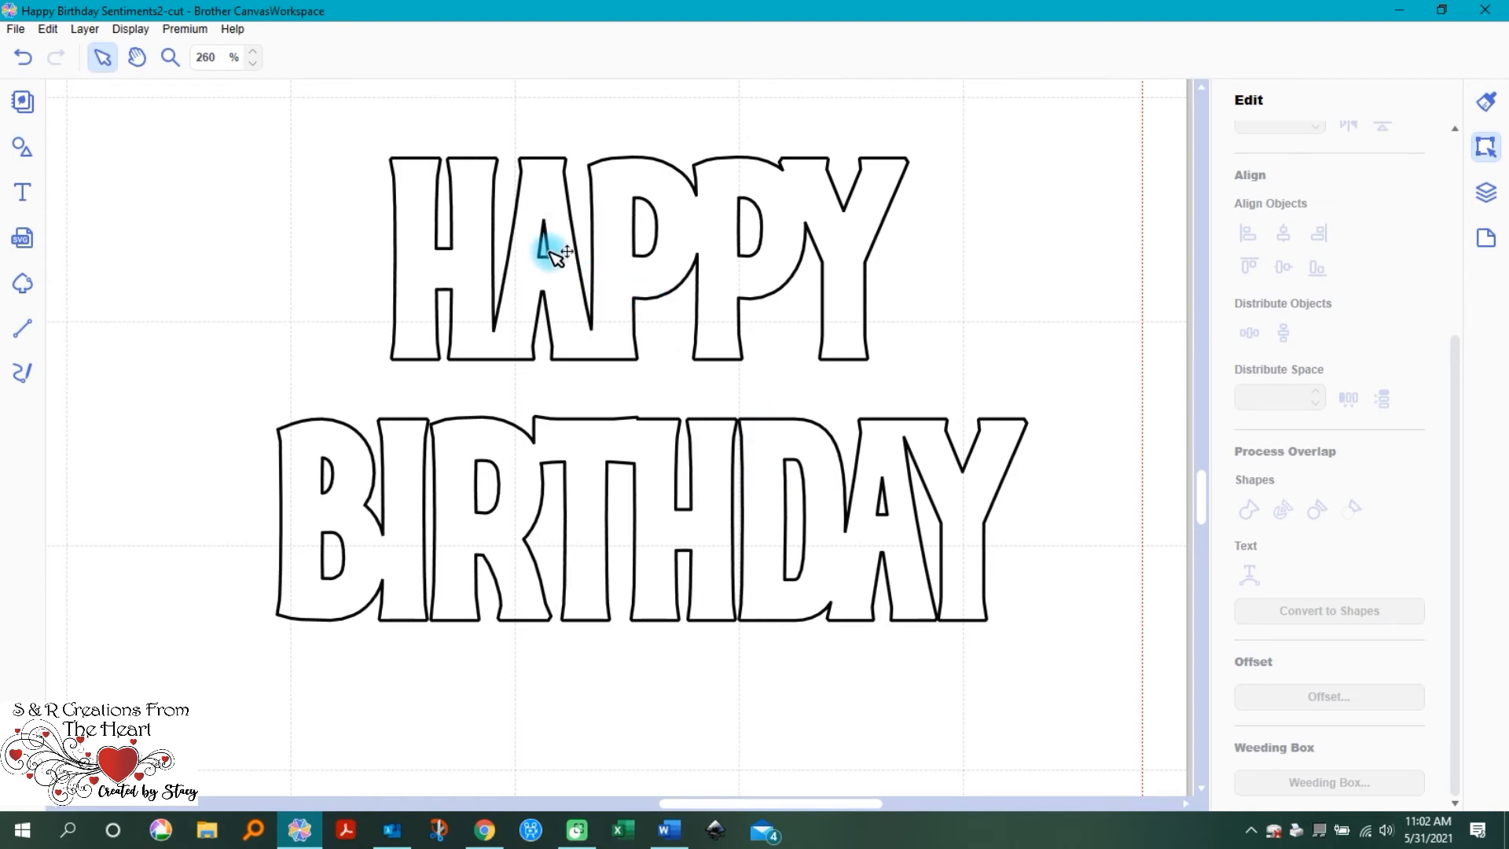
pyautogui.moveTo(467, 260); pyautogui.dragTo(274, 254)
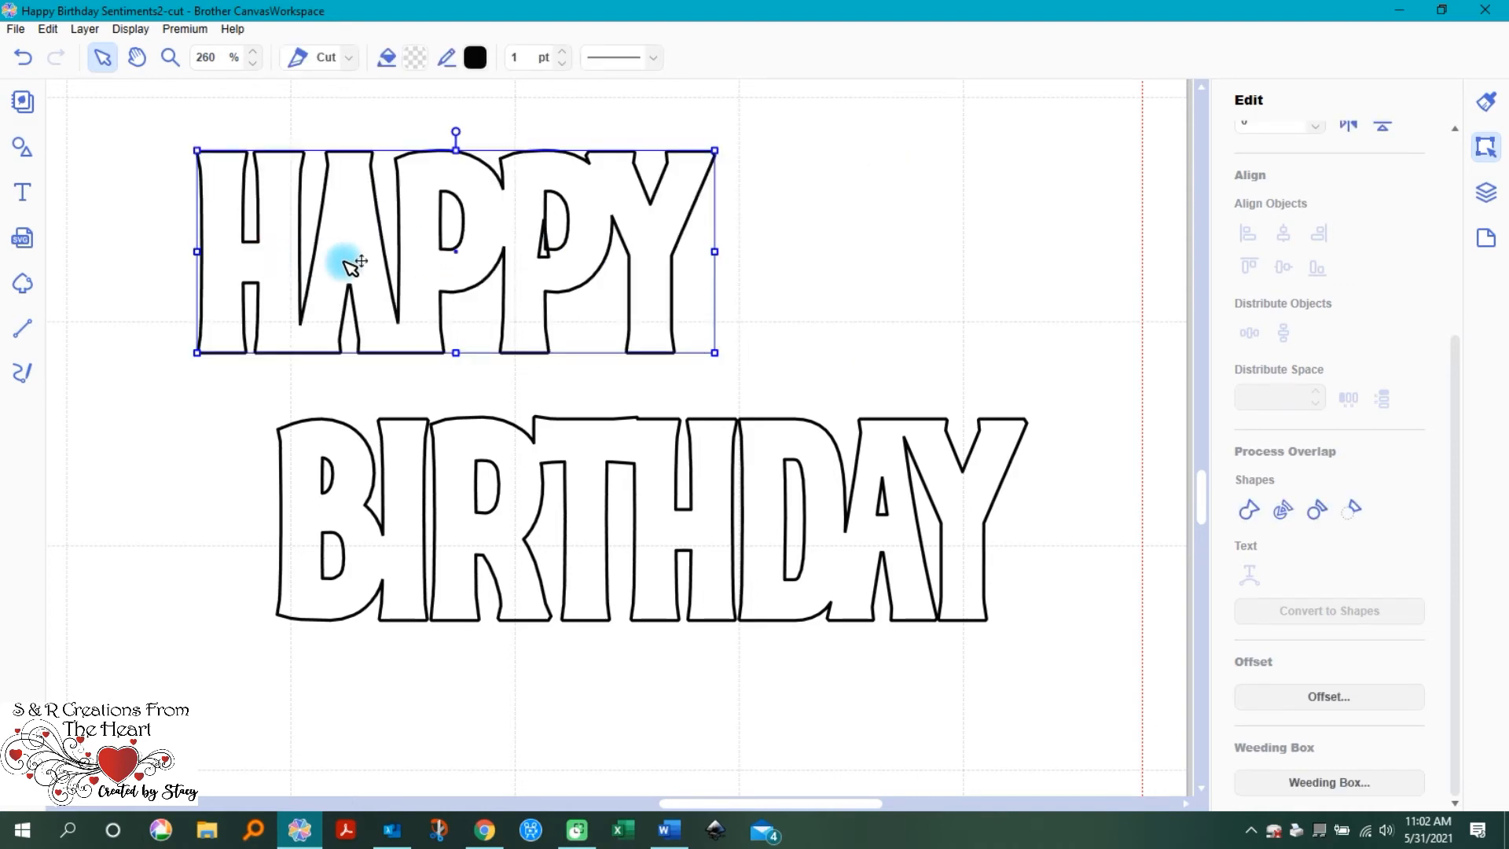
pyautogui.hotkey('ctrl', 'z')
# Step: Group the welded HAPPY with its A triangle and shift the word slightly up and left
pyautogui.moveTo(347, 122); pyautogui.dragTo(986, 370)
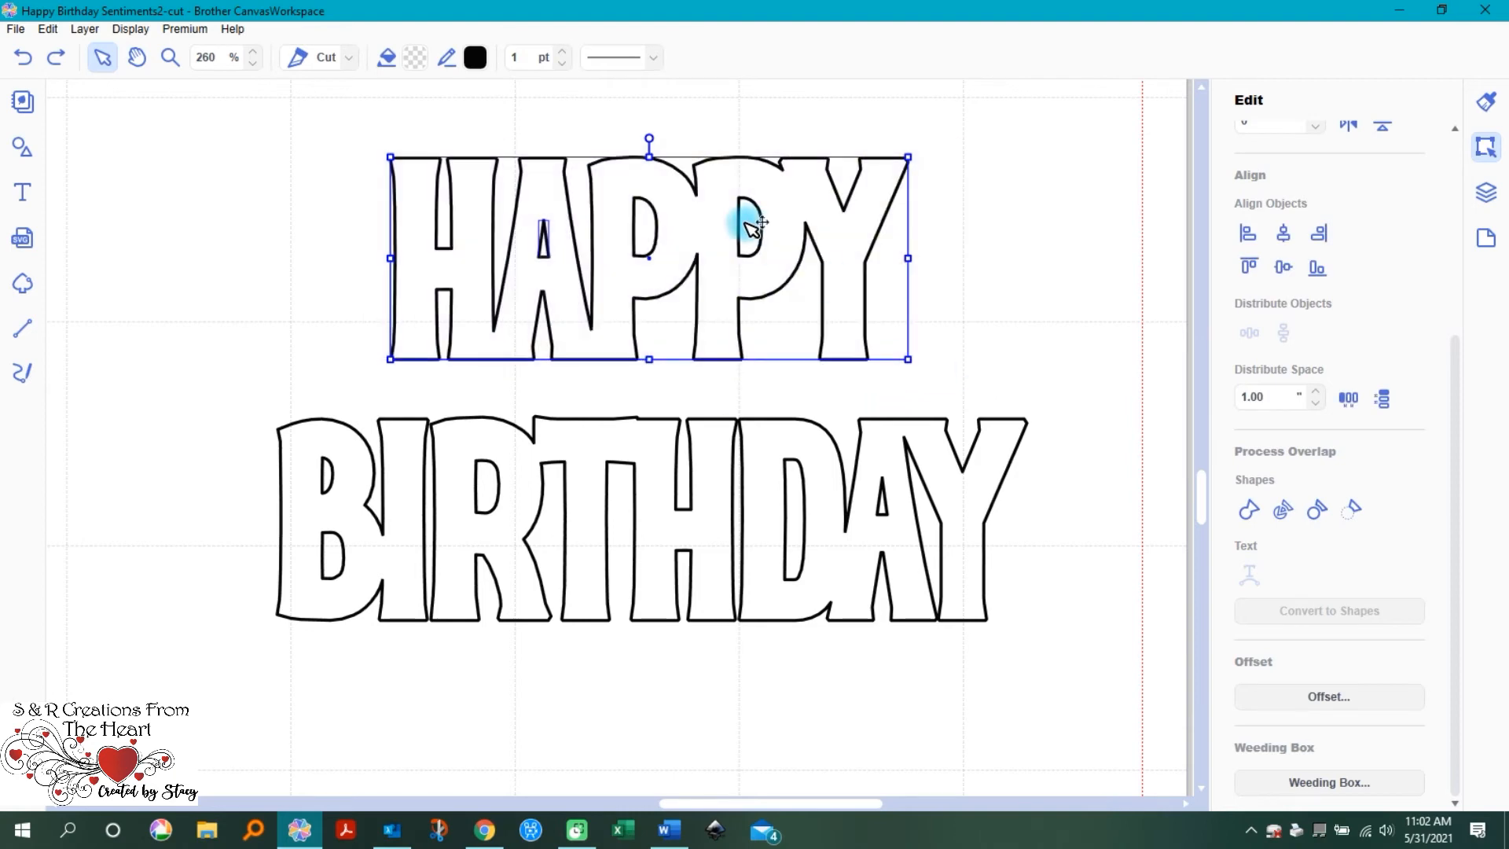
pyautogui.rightClick(673, 245)
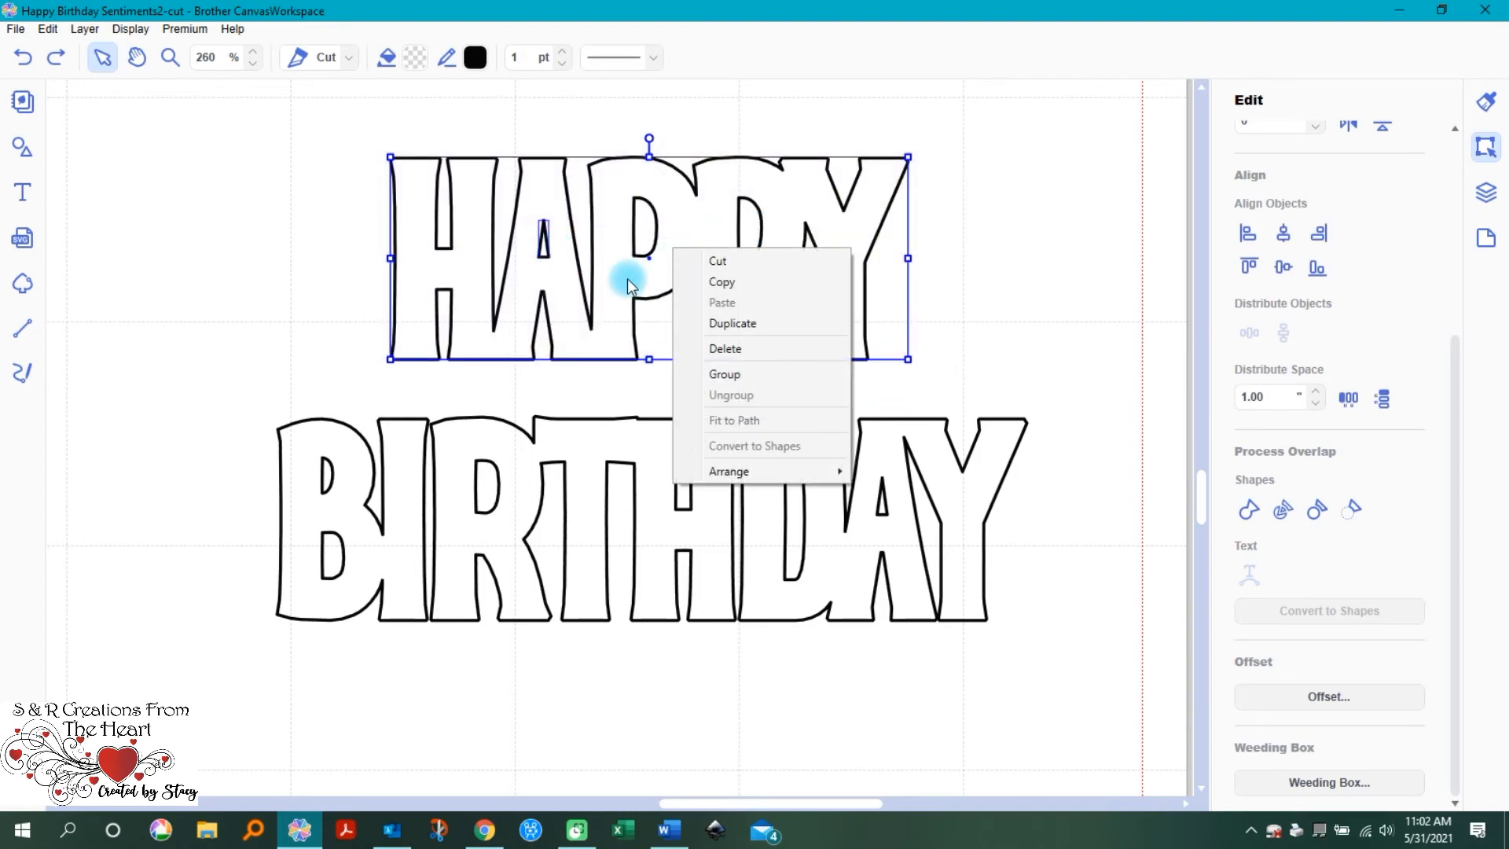
pyautogui.click(725, 375)
pyautogui.moveTo(852, 236)
pyautogui.mouseDown()
pyautogui.moveTo(684, 330)
pyautogui.moveTo(842, 223)
pyautogui.mouseUp()
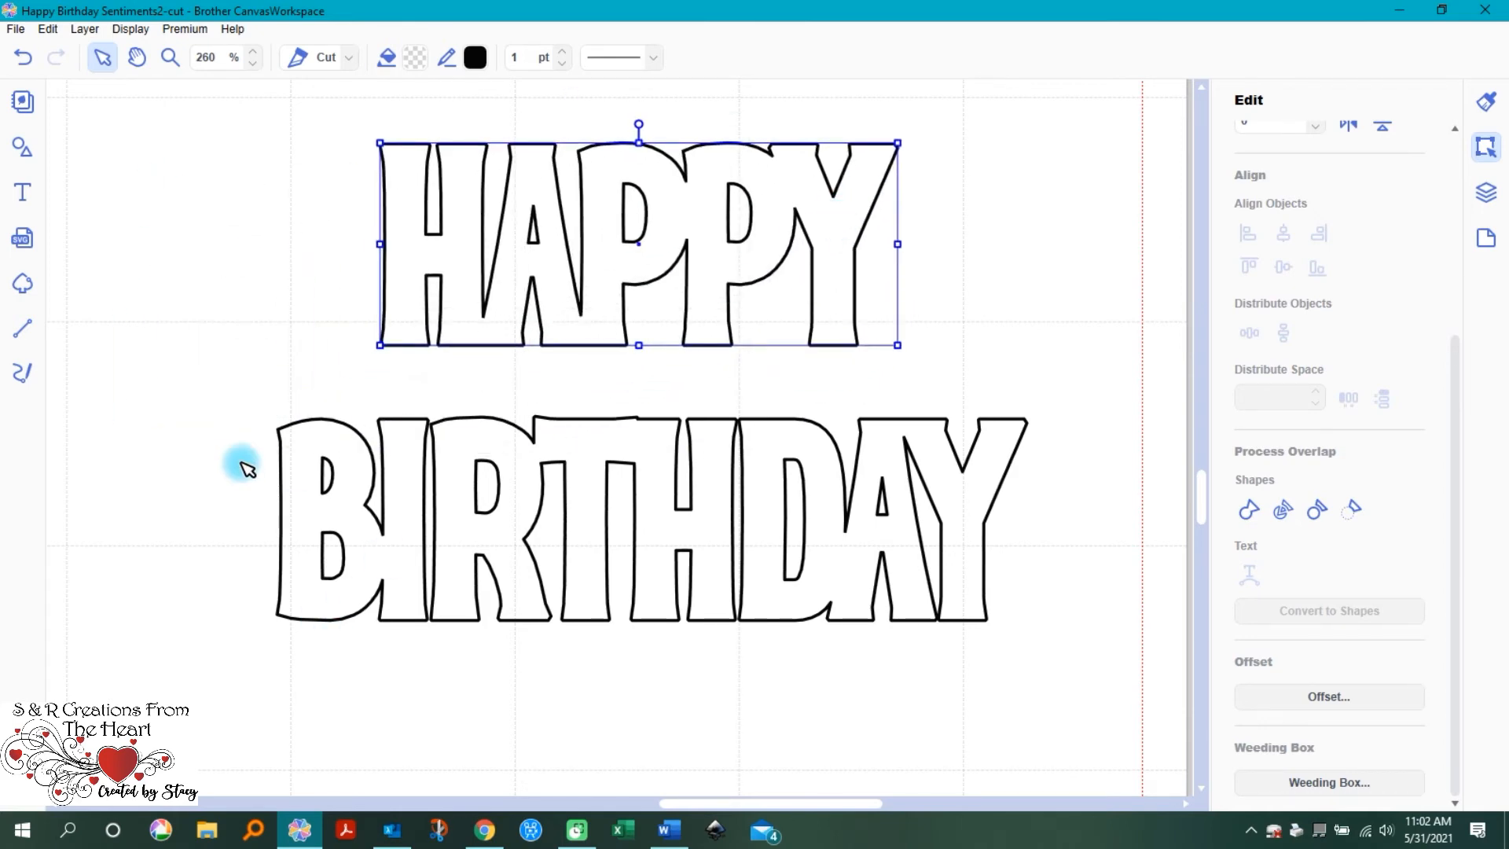
# Step: Group the welded BIRTHDAY with the triangle inside its A
pyautogui.click(195, 385)
pyautogui.moveTo(194, 385); pyautogui.dragTo(1045, 659)
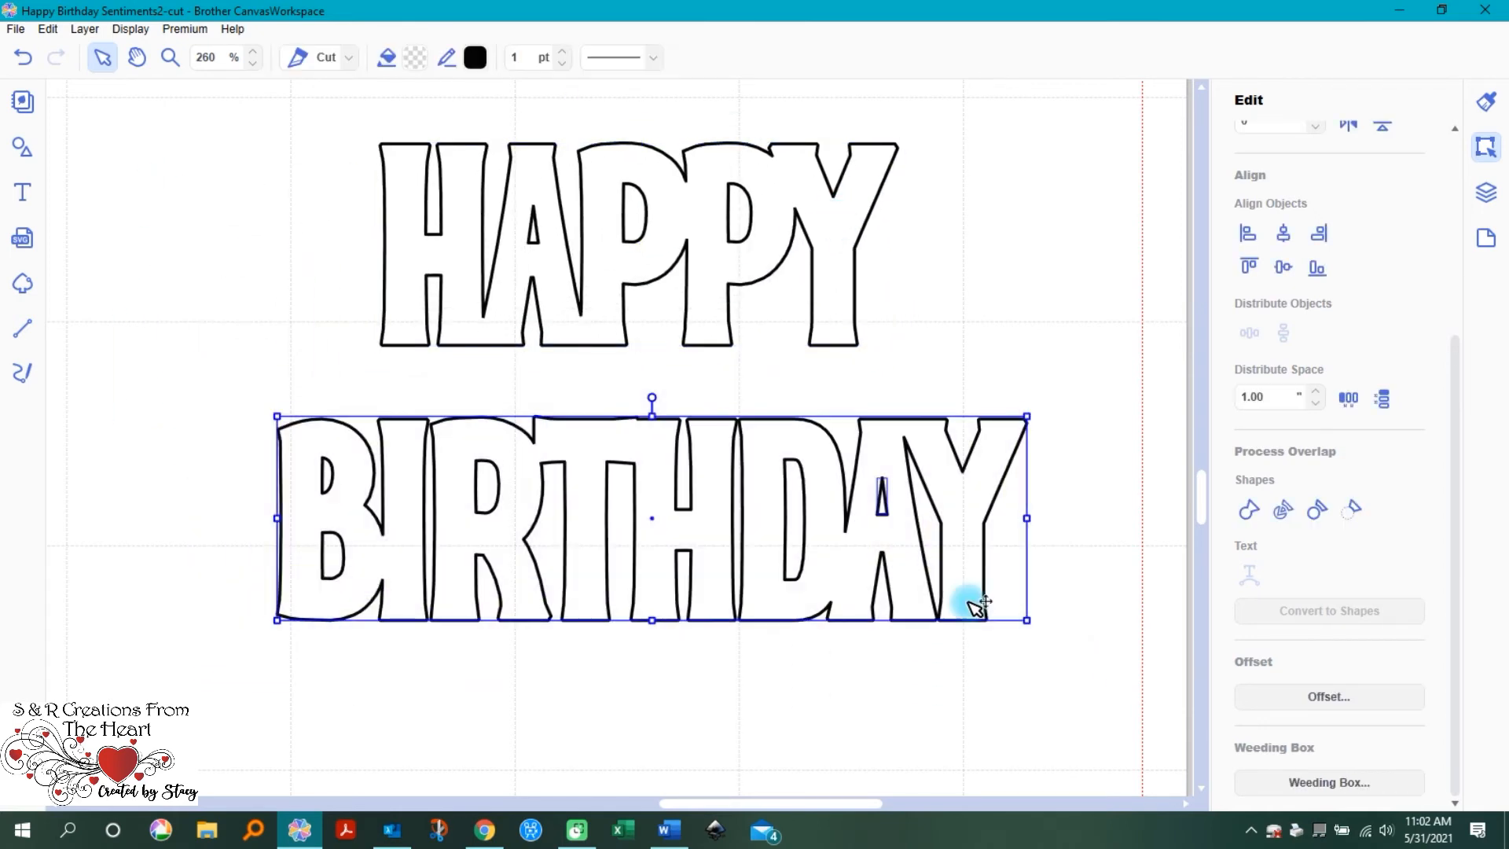
pyautogui.rightClick(865, 552)
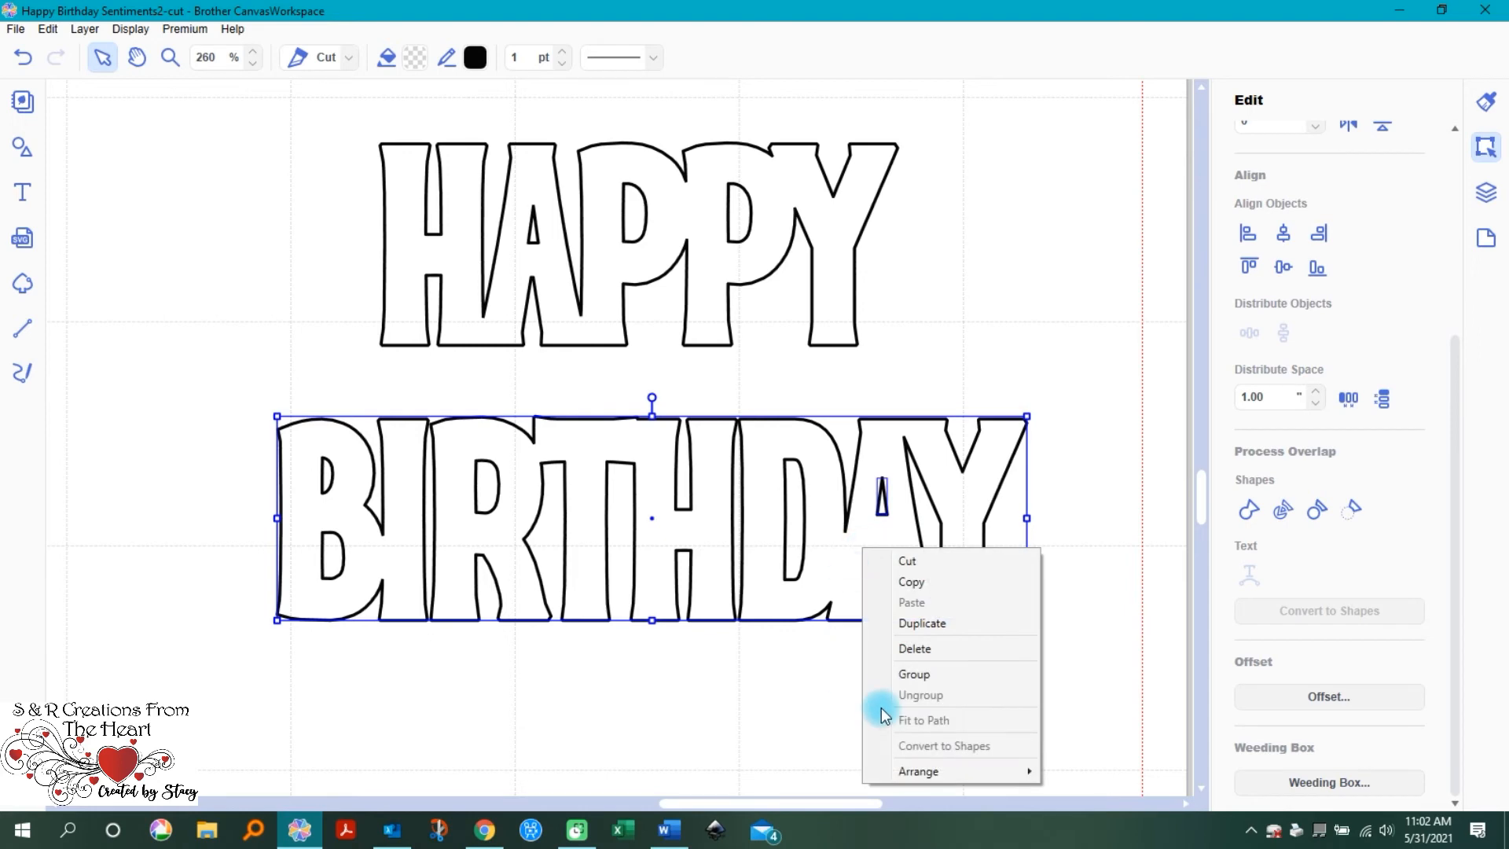
pyautogui.click(914, 675)
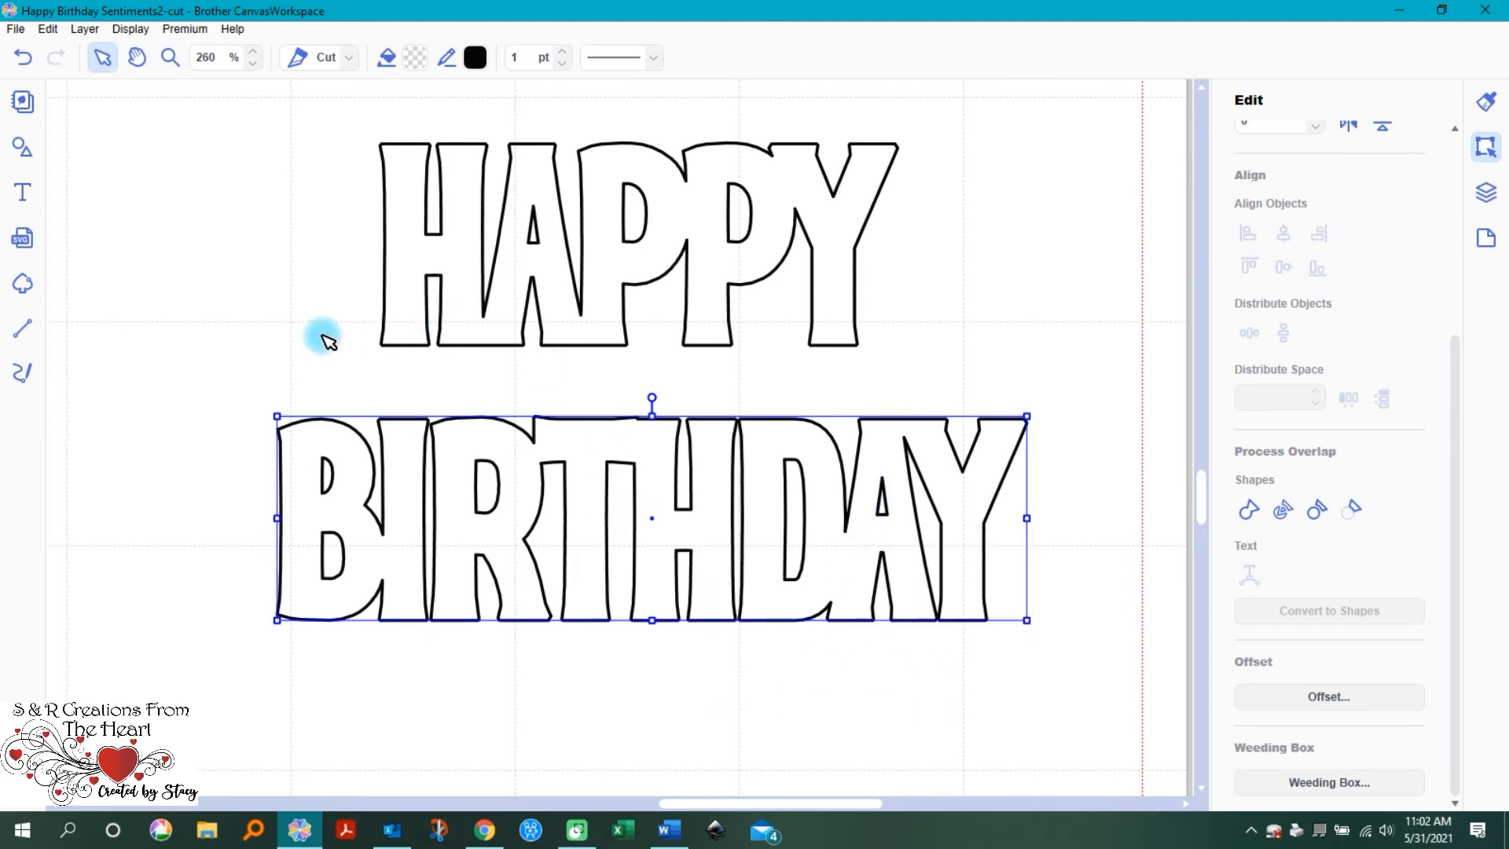
# Step: Move HAPPY down until it overlaps the tops of the BIRTHDAY letters and center-align both words horizontally
pyautogui.click(284, 340)
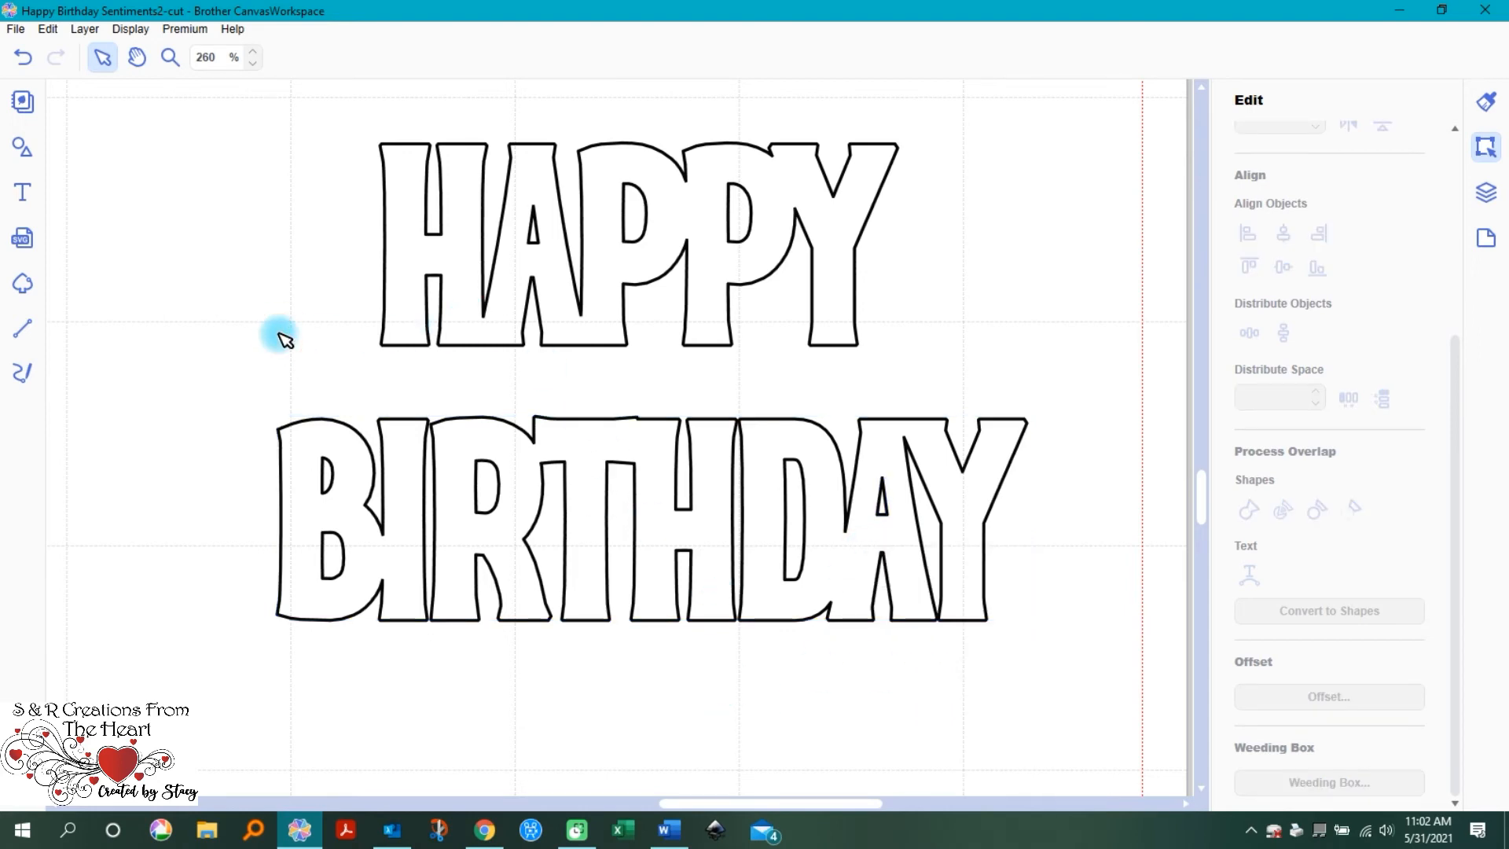
pyautogui.moveTo(485, 315); pyautogui.dragTo(487, 414)
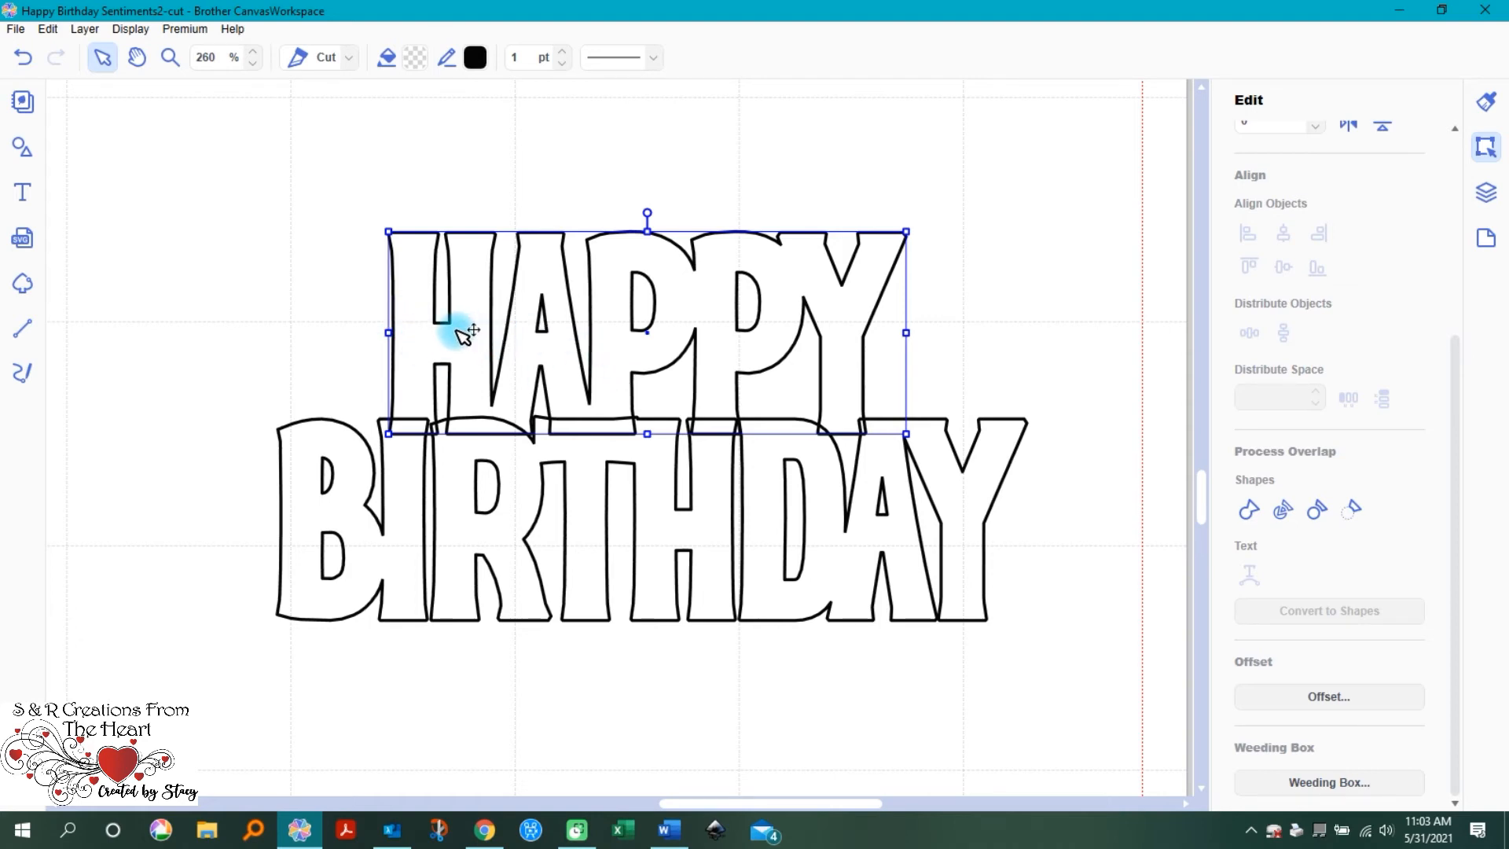
pyautogui.click(182, 188)
pyautogui.moveTo(181, 189); pyautogui.dragTo(836, 651)
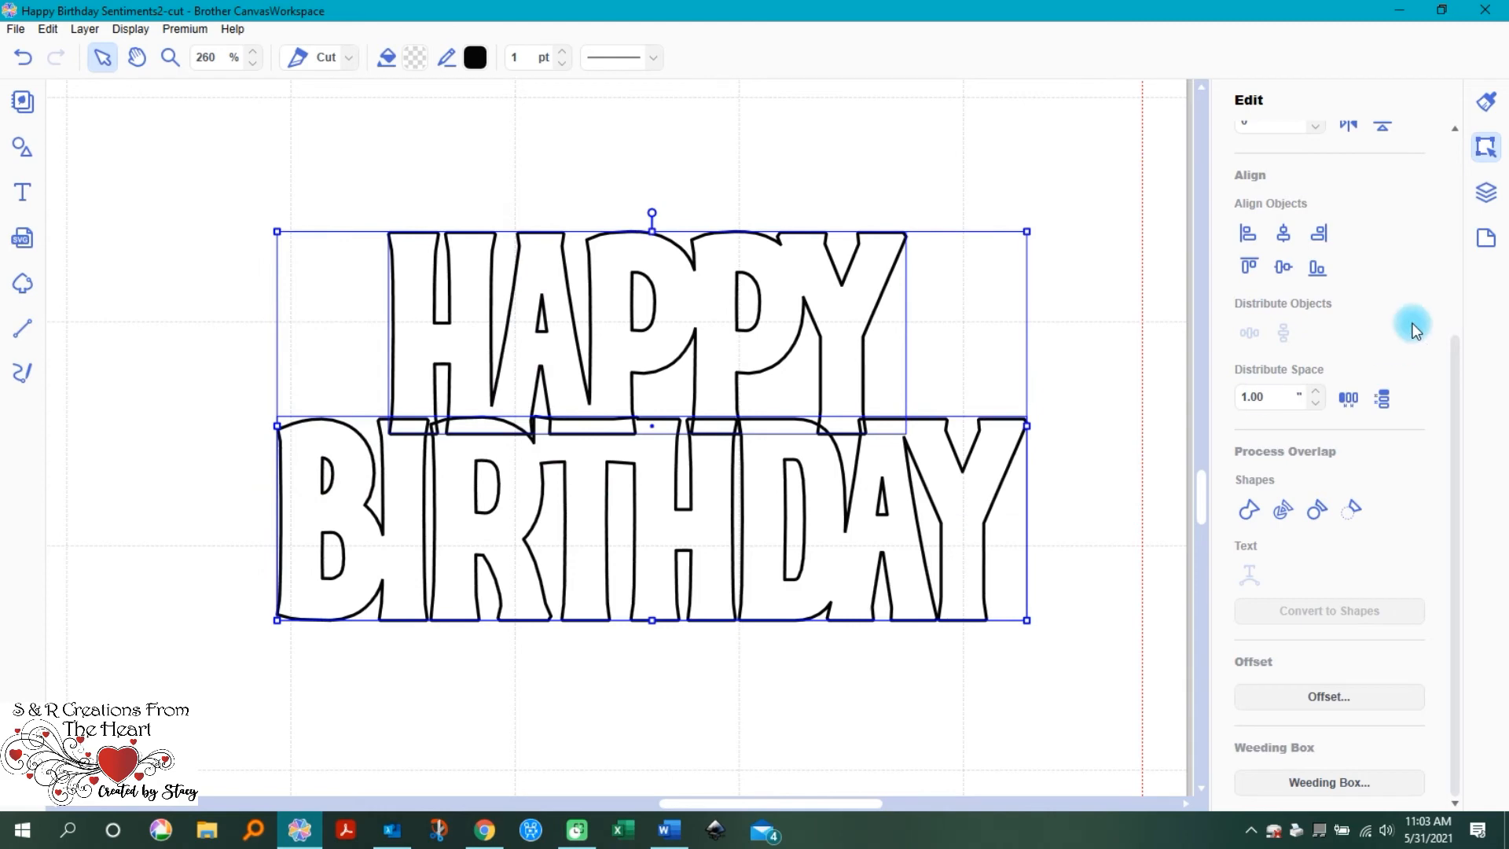
pyautogui.click(1287, 234)
pyautogui.click(886, 145)
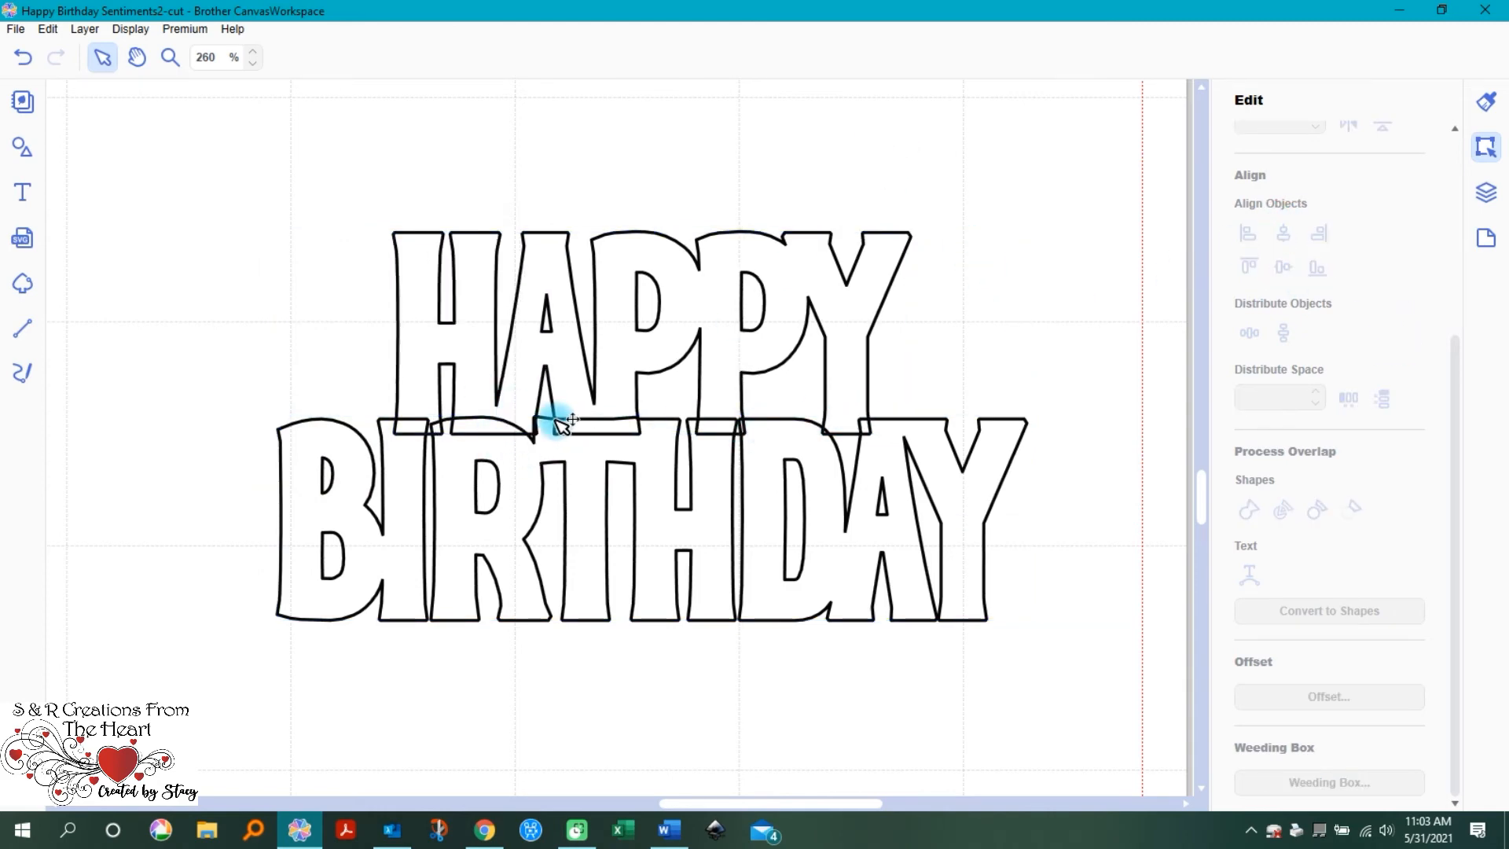
# Step: Nudge HAPPY slightly upward so its base only narrowly overlaps the top of BIRTHDAY
pyautogui.click(724, 377)
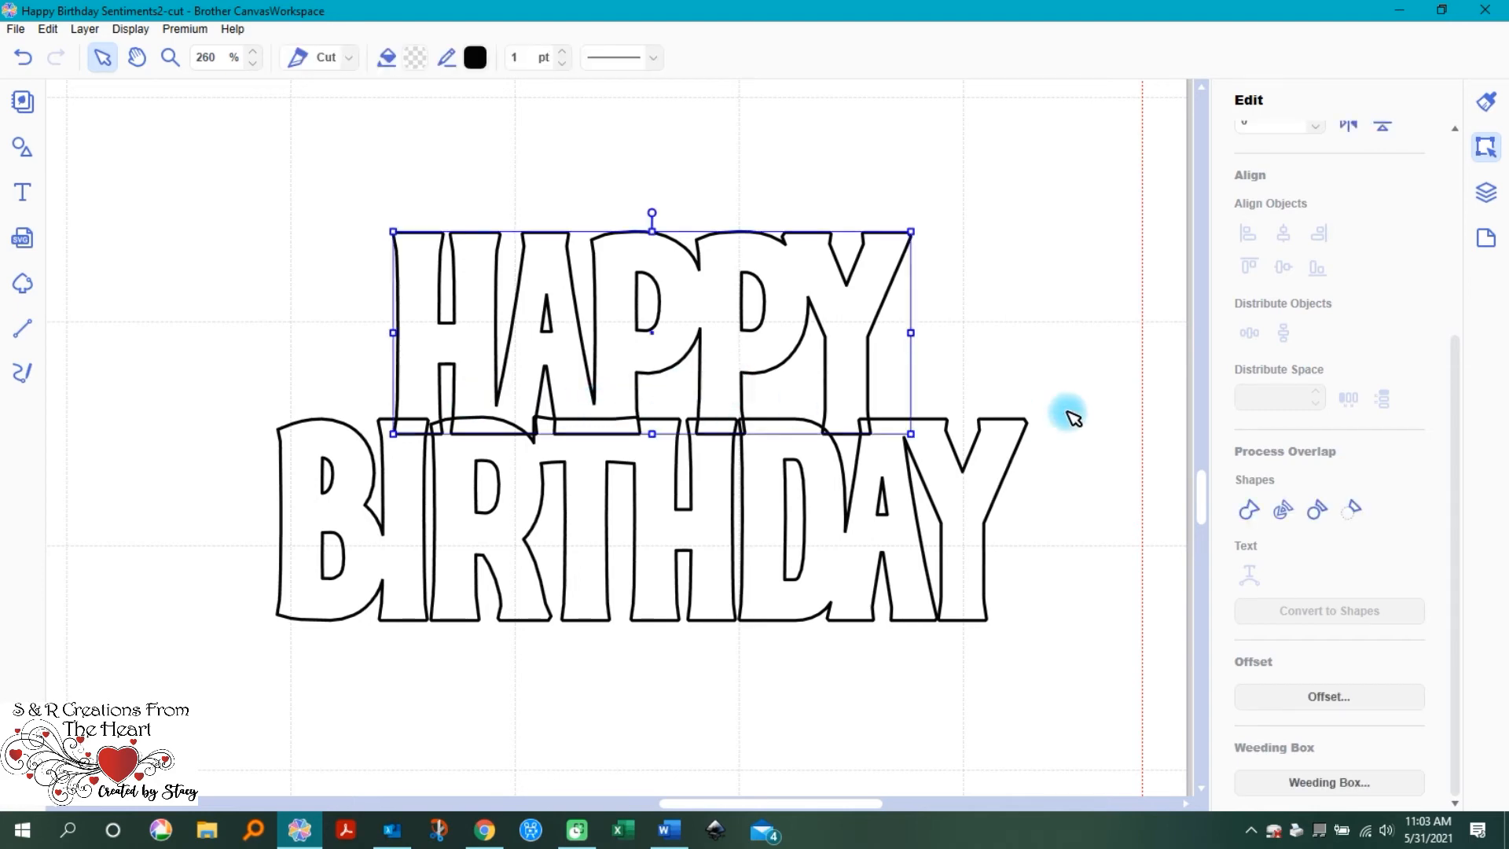
pyautogui.press('Up')
pyautogui.press('Up')
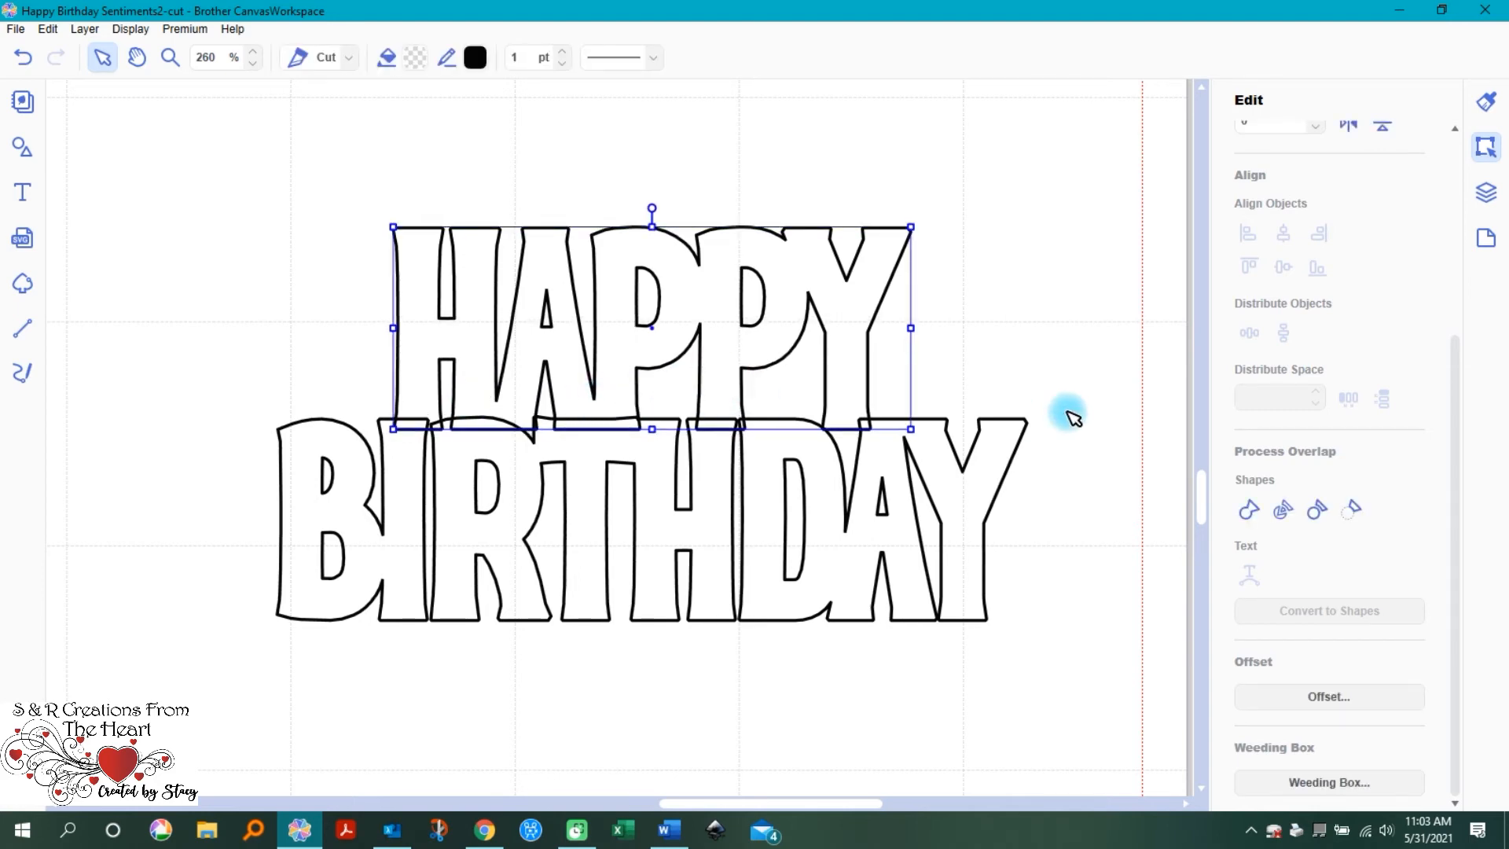
pyautogui.press('Up')
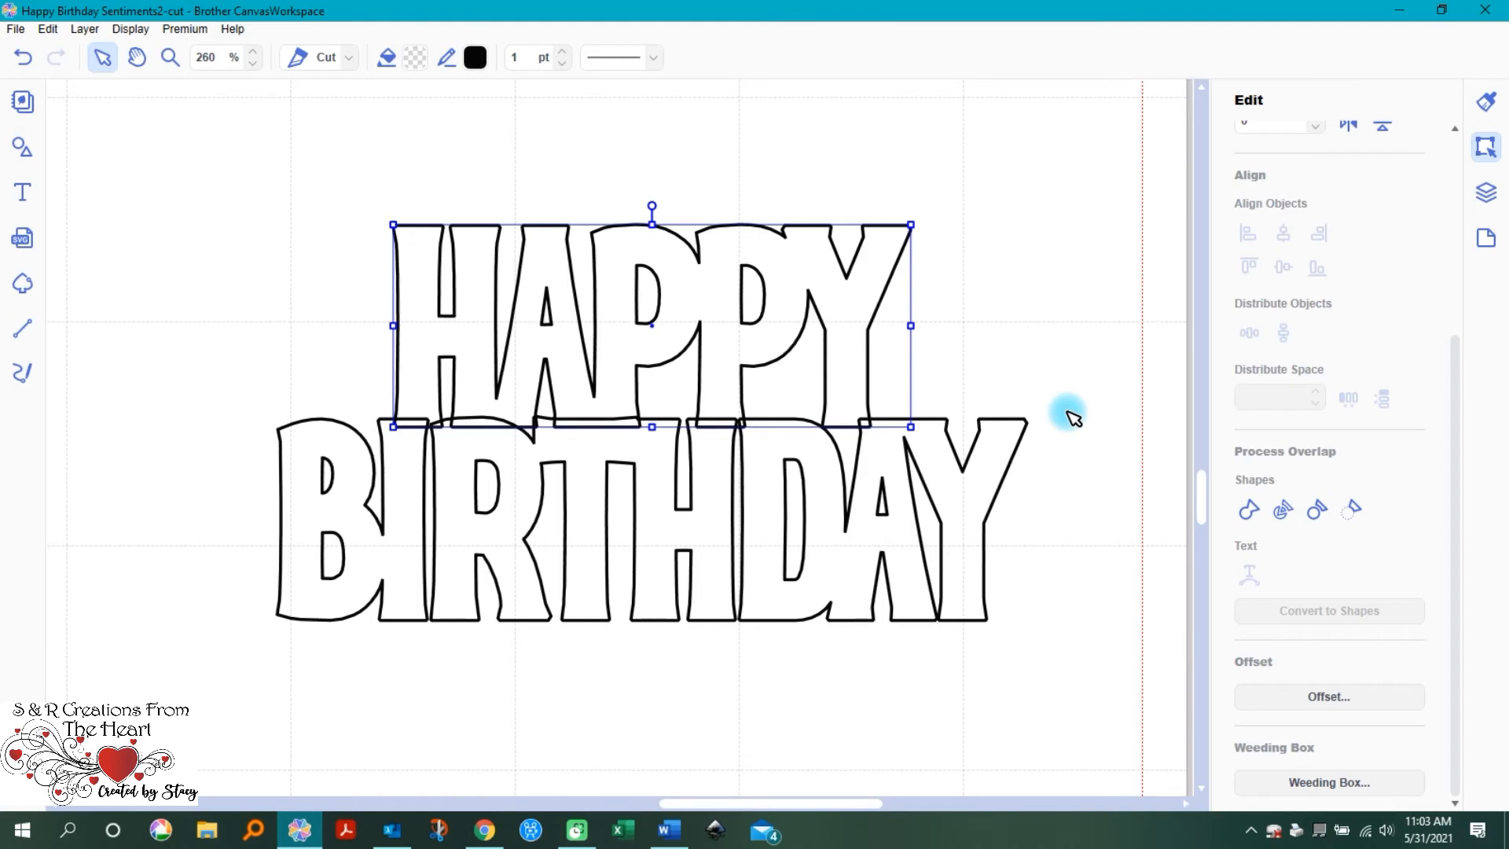
pyautogui.press('Down')
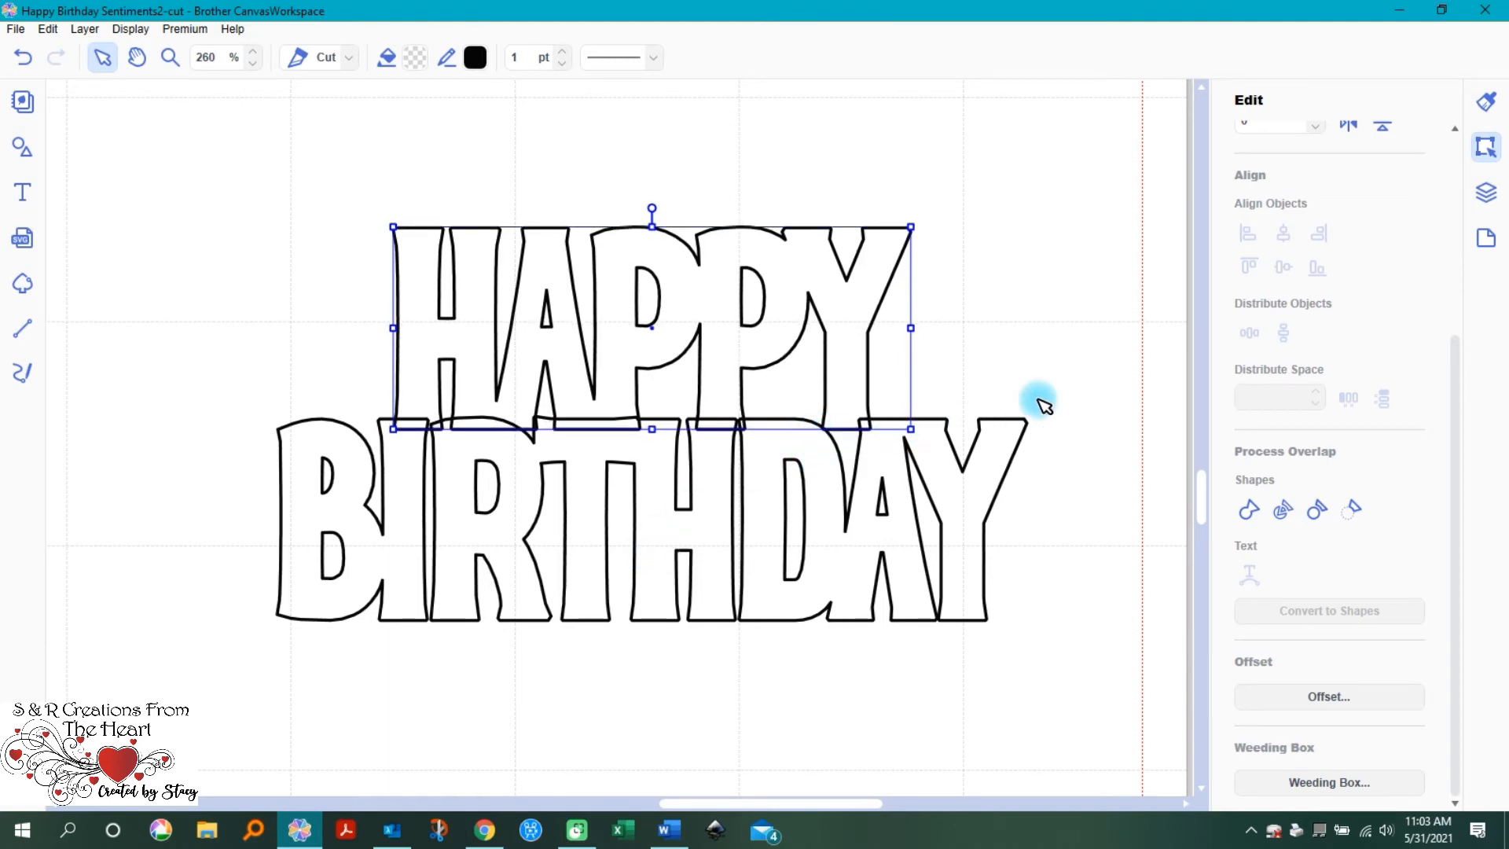
# Step: Try nudging HAPPY slightly left over BIRTHDAY and return it to its centered position
pyautogui.press('Left')
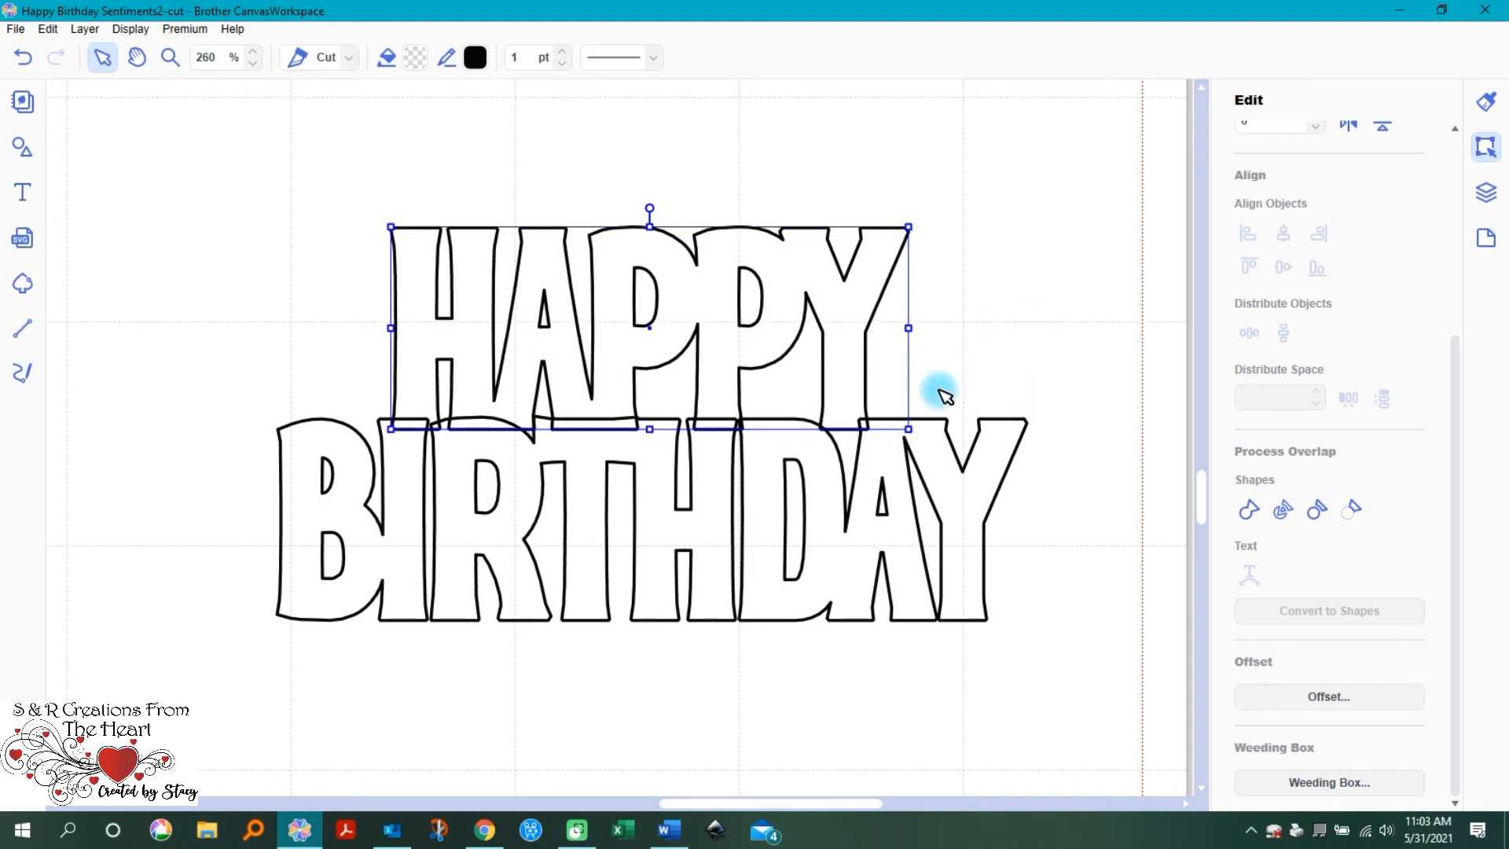
pyautogui.press('Left')
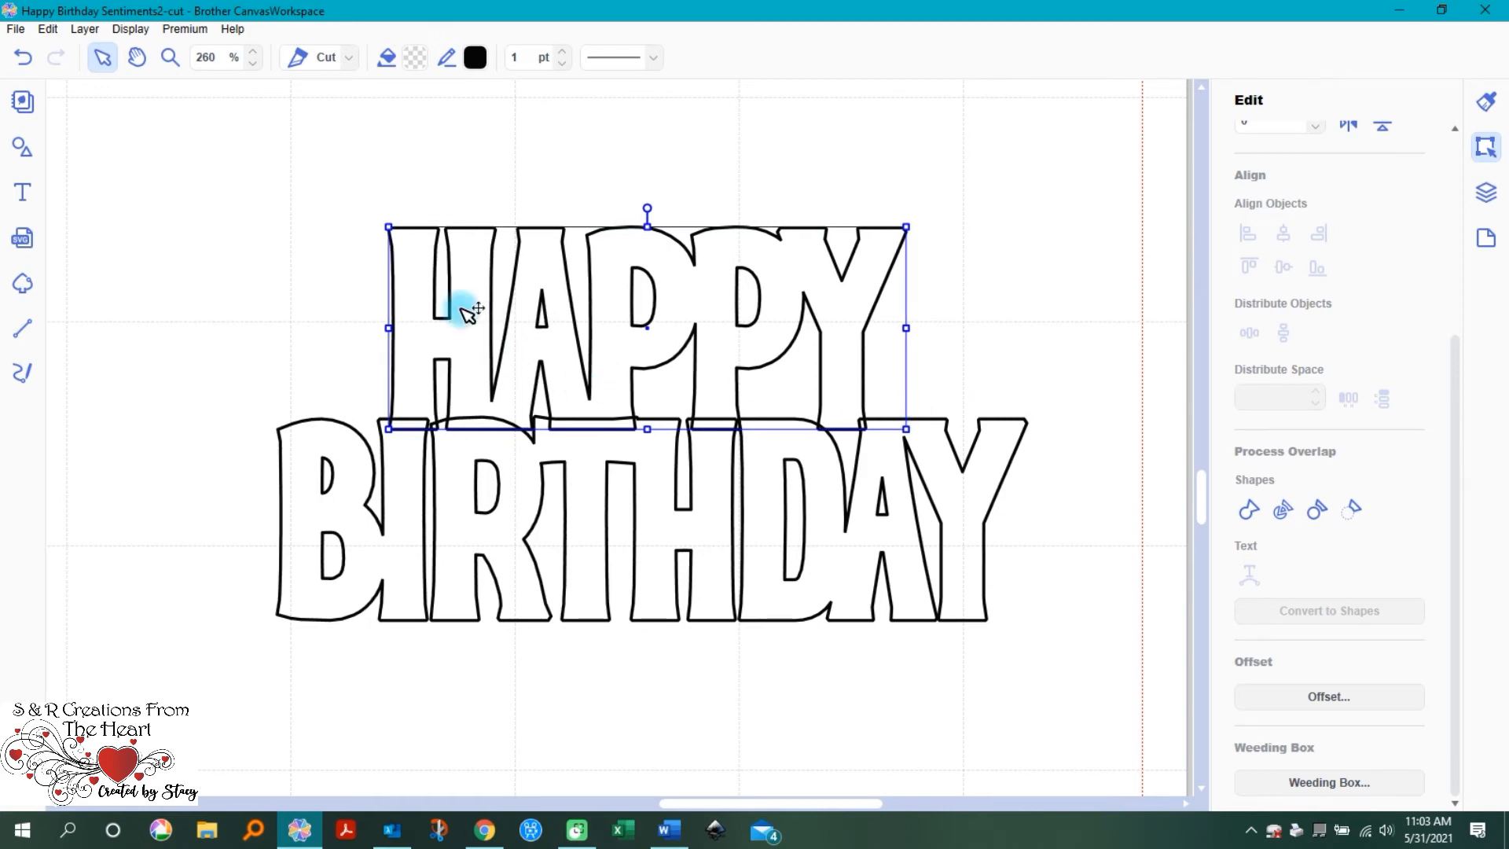
pyautogui.click(1010, 376)
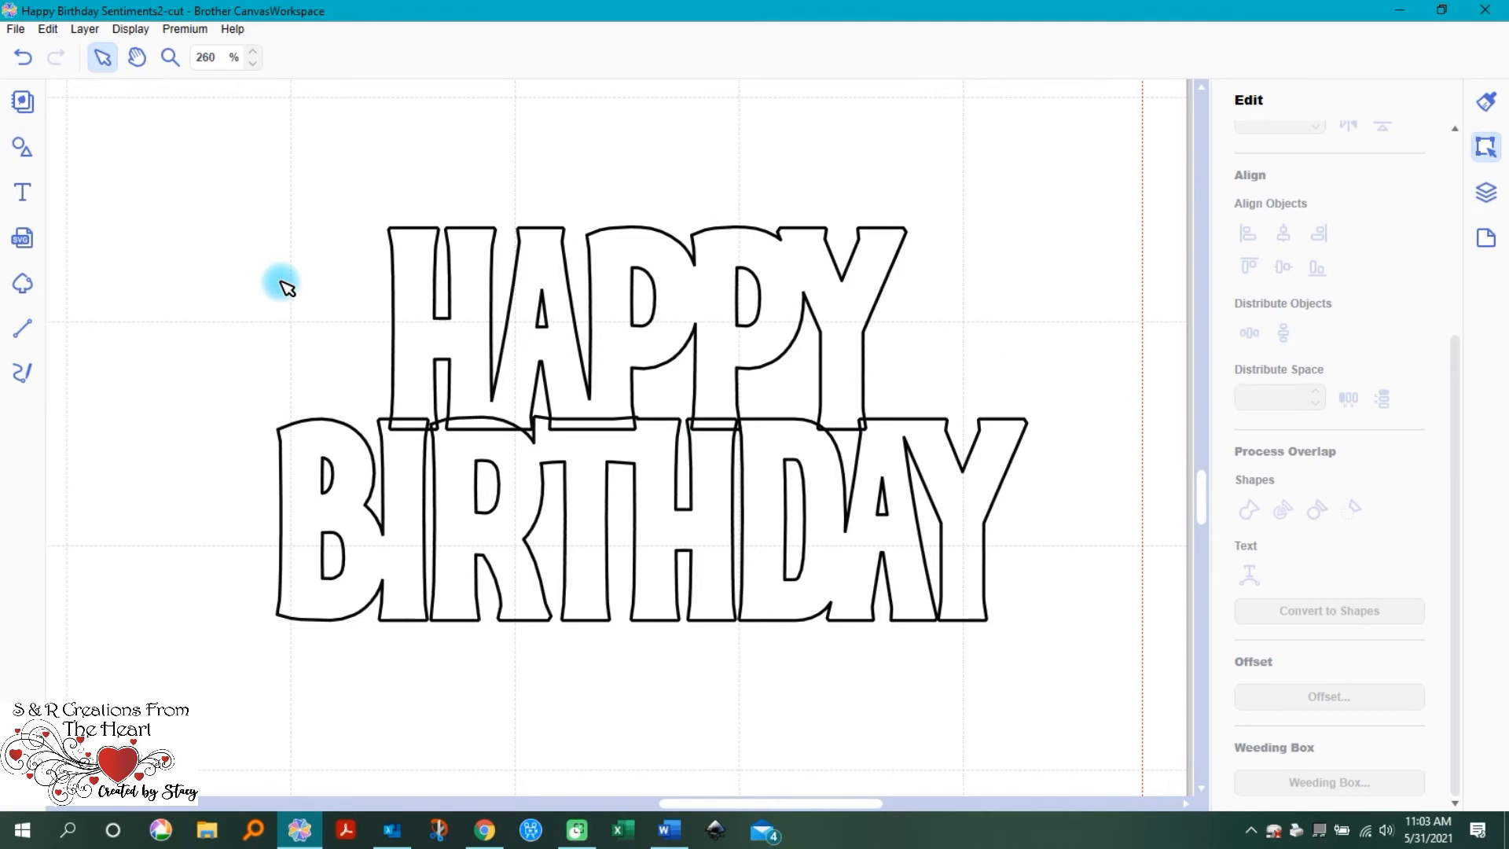
pyautogui.moveTo(166, 196); pyautogui.dragTo(1069, 685)
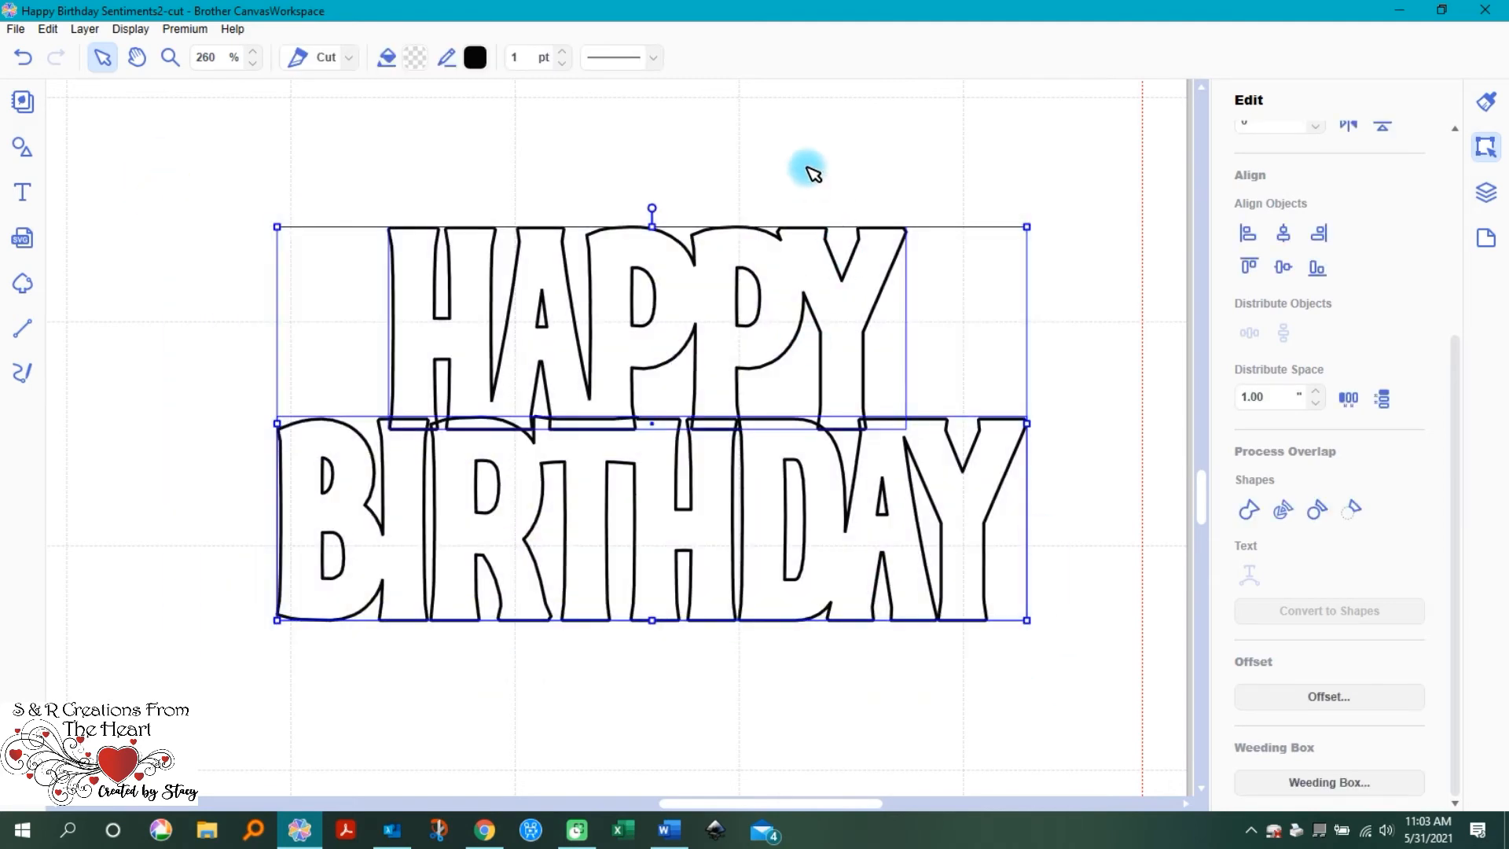
pyautogui.click(814, 175)
pyautogui.click(841, 346)
pyautogui.press('Right')
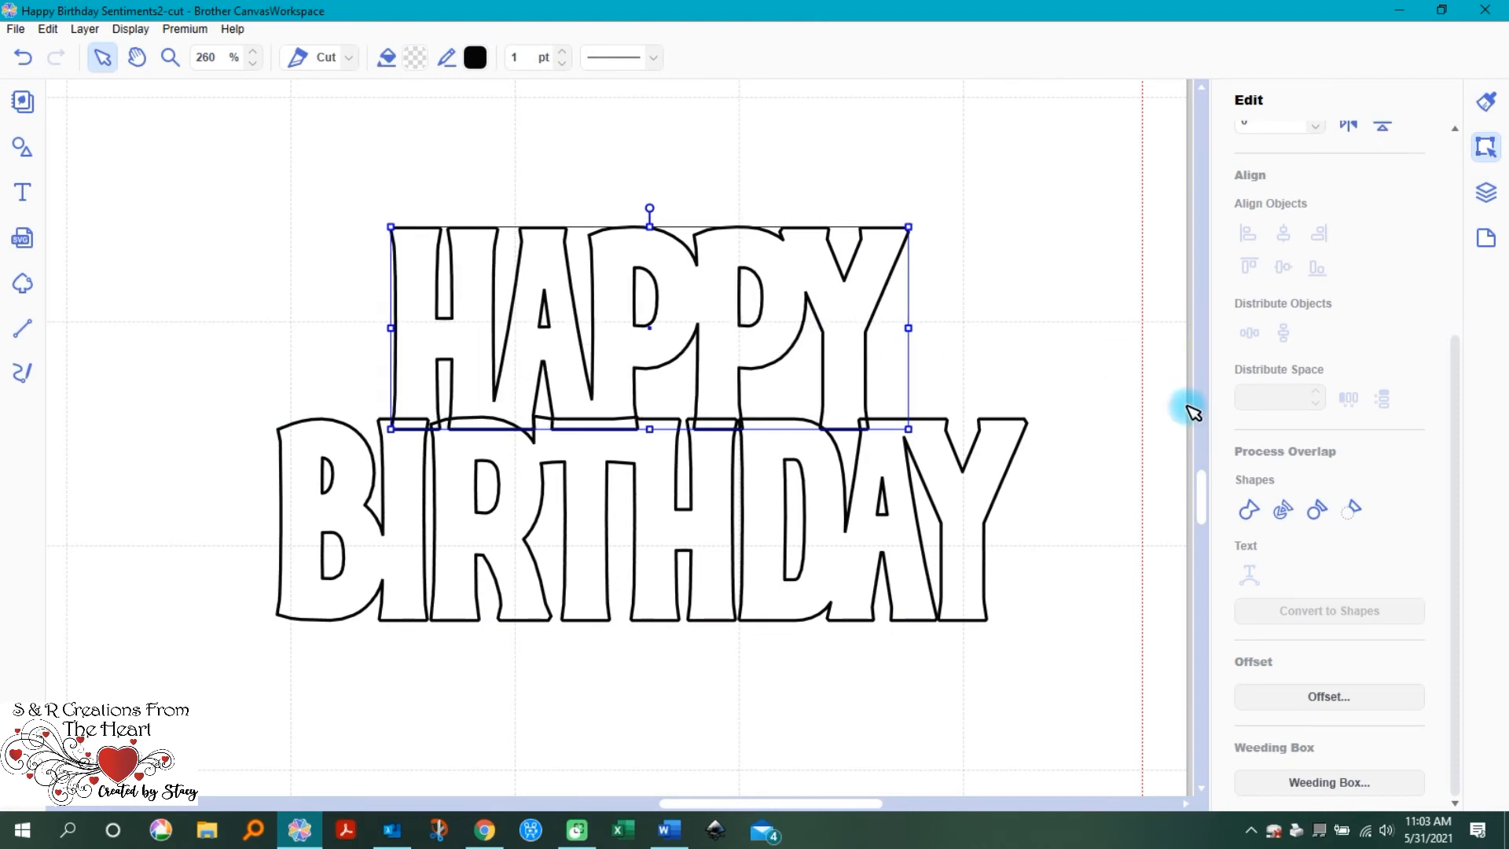
pyautogui.doubleClick(863, 335)
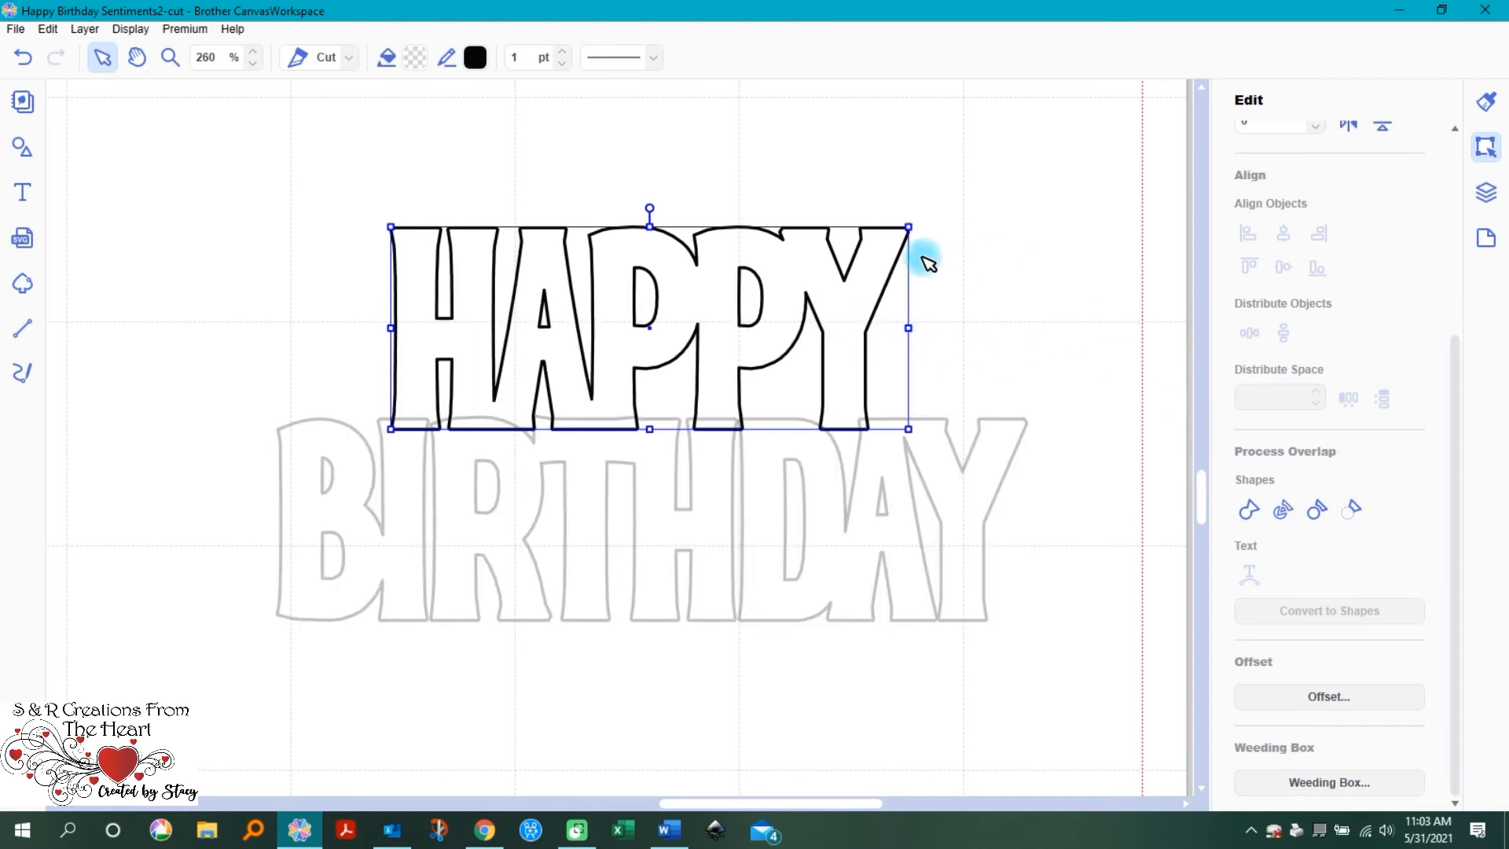
pyautogui.click(993, 278)
pyautogui.click(798, 350)
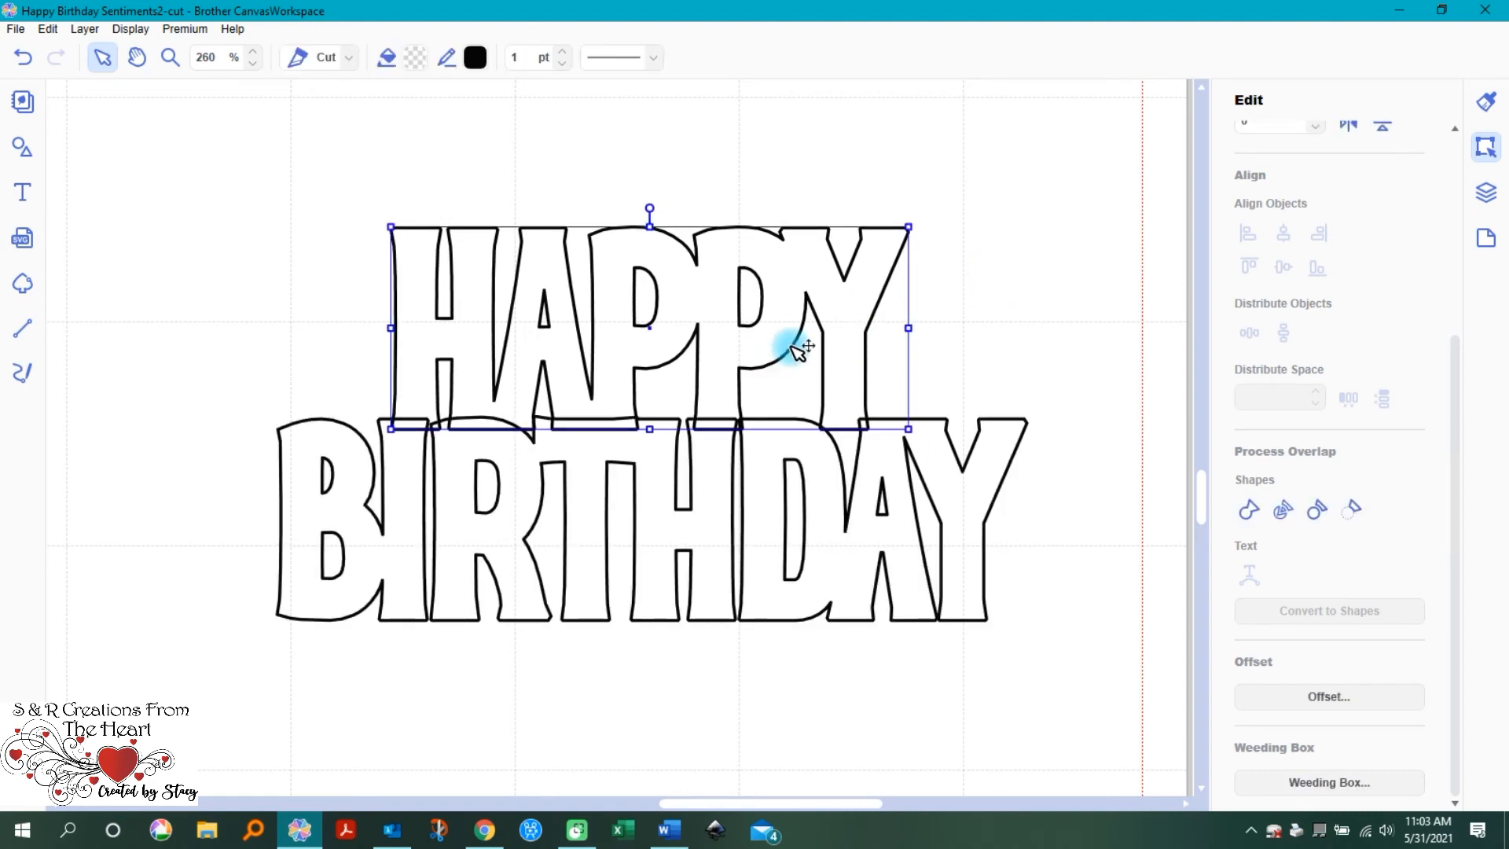
pyautogui.click(1070, 324)
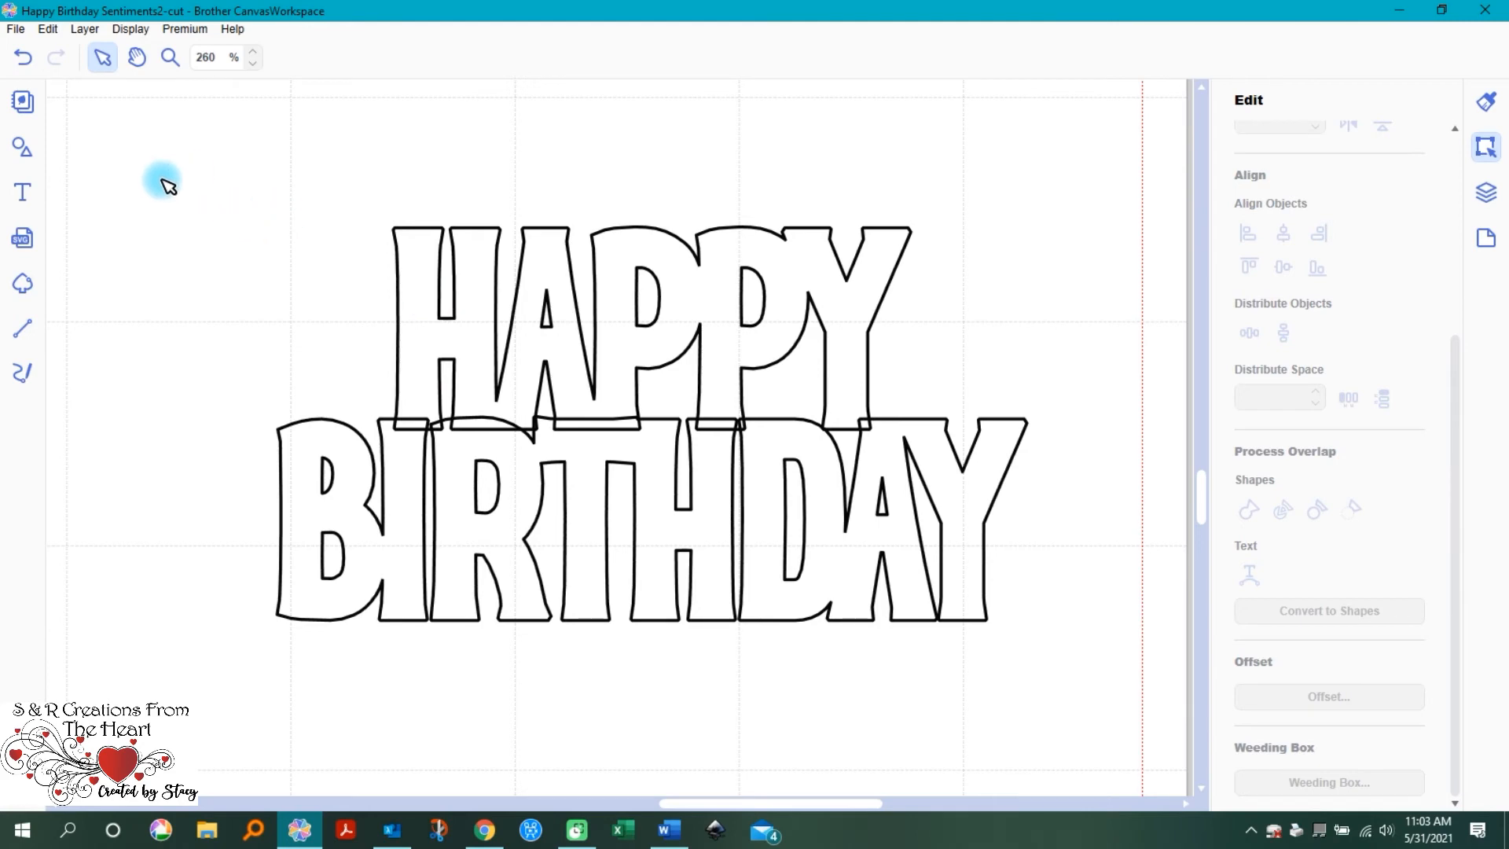
# Step: Try to weld HAPPY and BIRTHDAY into one outline and undo the weld
pyautogui.moveTo(204, 194)
pyautogui.mouseDown()
pyautogui.moveTo(652, 579)
pyautogui.moveTo(1096, 667)
pyautogui.mouseUp()
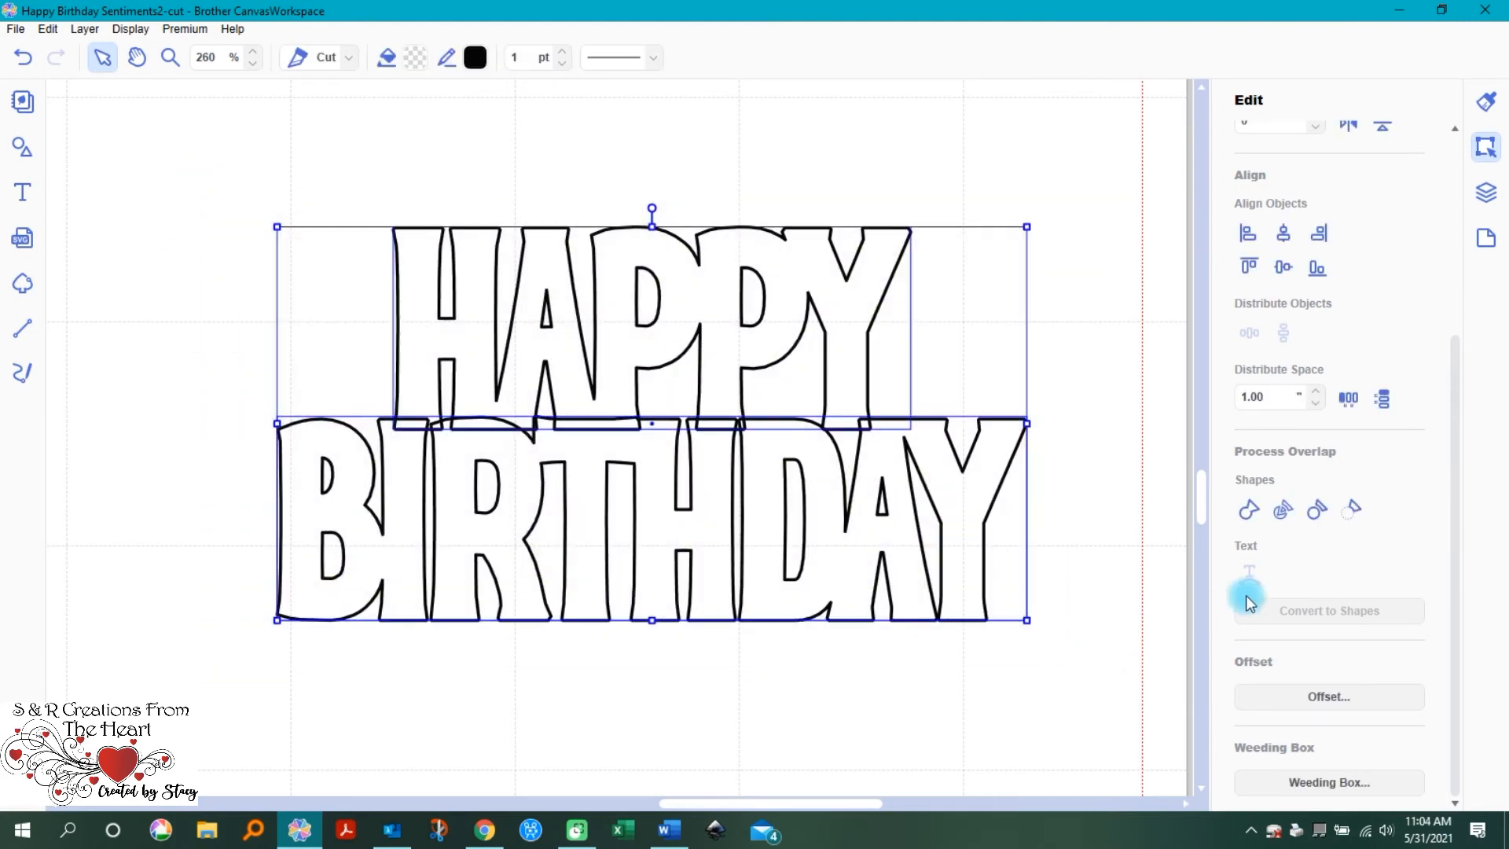
pyautogui.click(1249, 511)
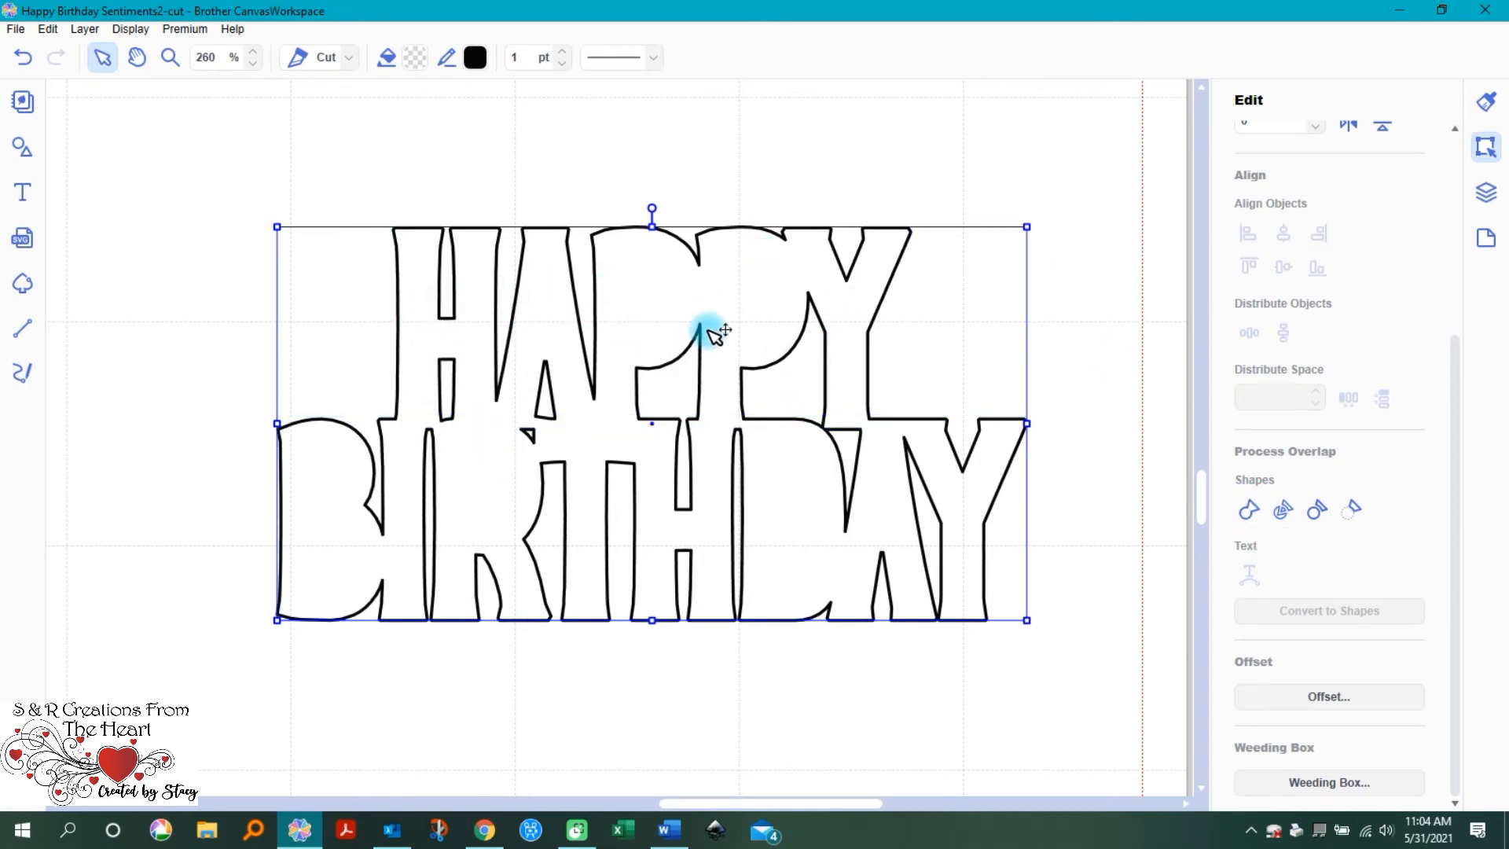
pyautogui.click(1095, 341)
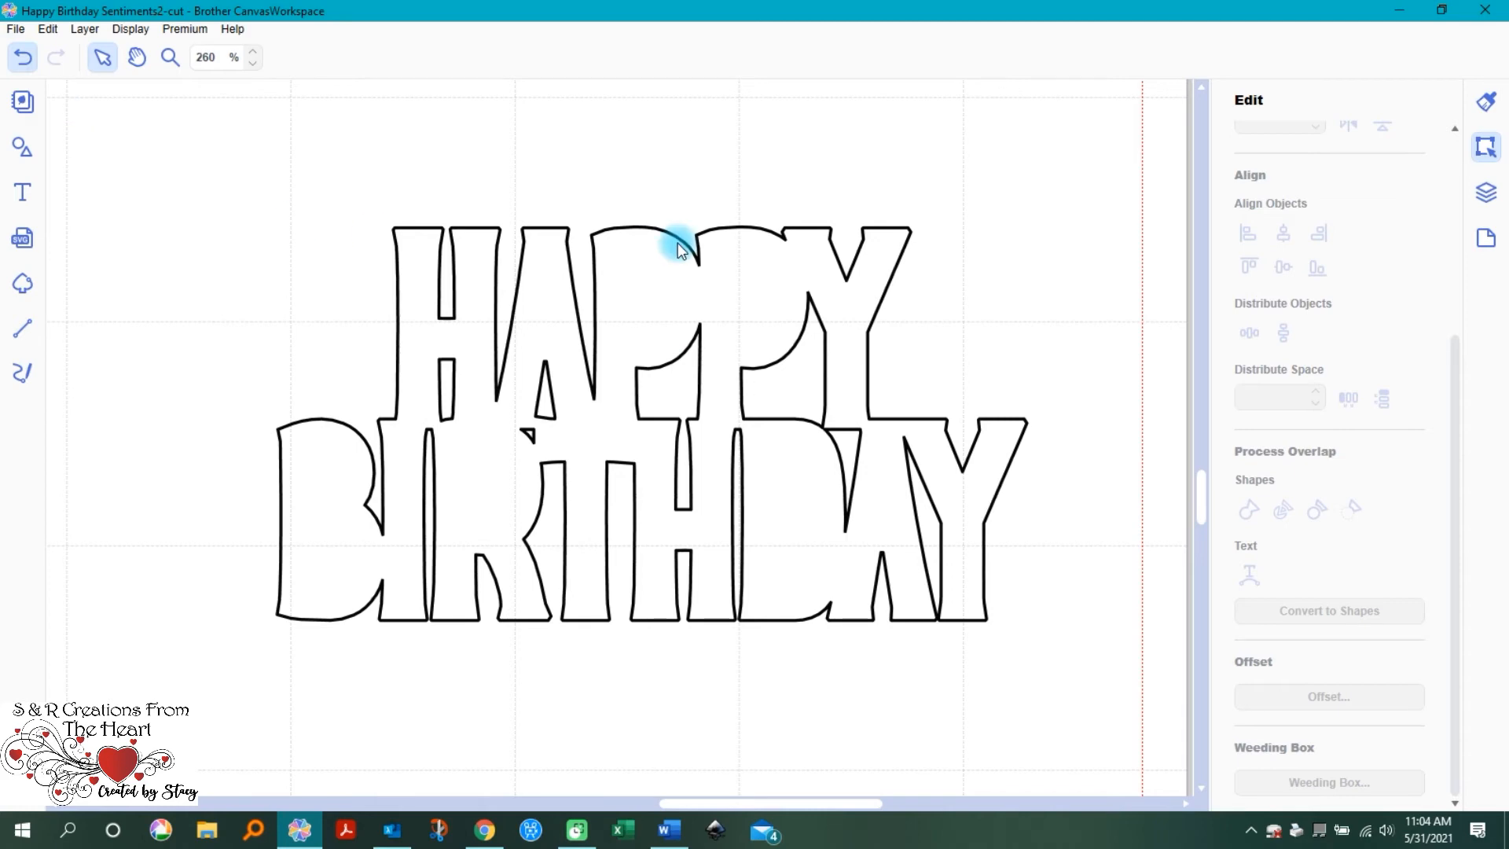
pyautogui.hotkey('ctrl', 'z')
# Step: Ungroup HAPPY and BIRTHDAY to separate the A triangles from the word outlines
pyautogui.moveTo(167, 152)
pyautogui.mouseDown()
pyautogui.moveTo(768, 573)
pyautogui.moveTo(1112, 684)
pyautogui.mouseUp()
pyautogui.rightClick(709, 305)
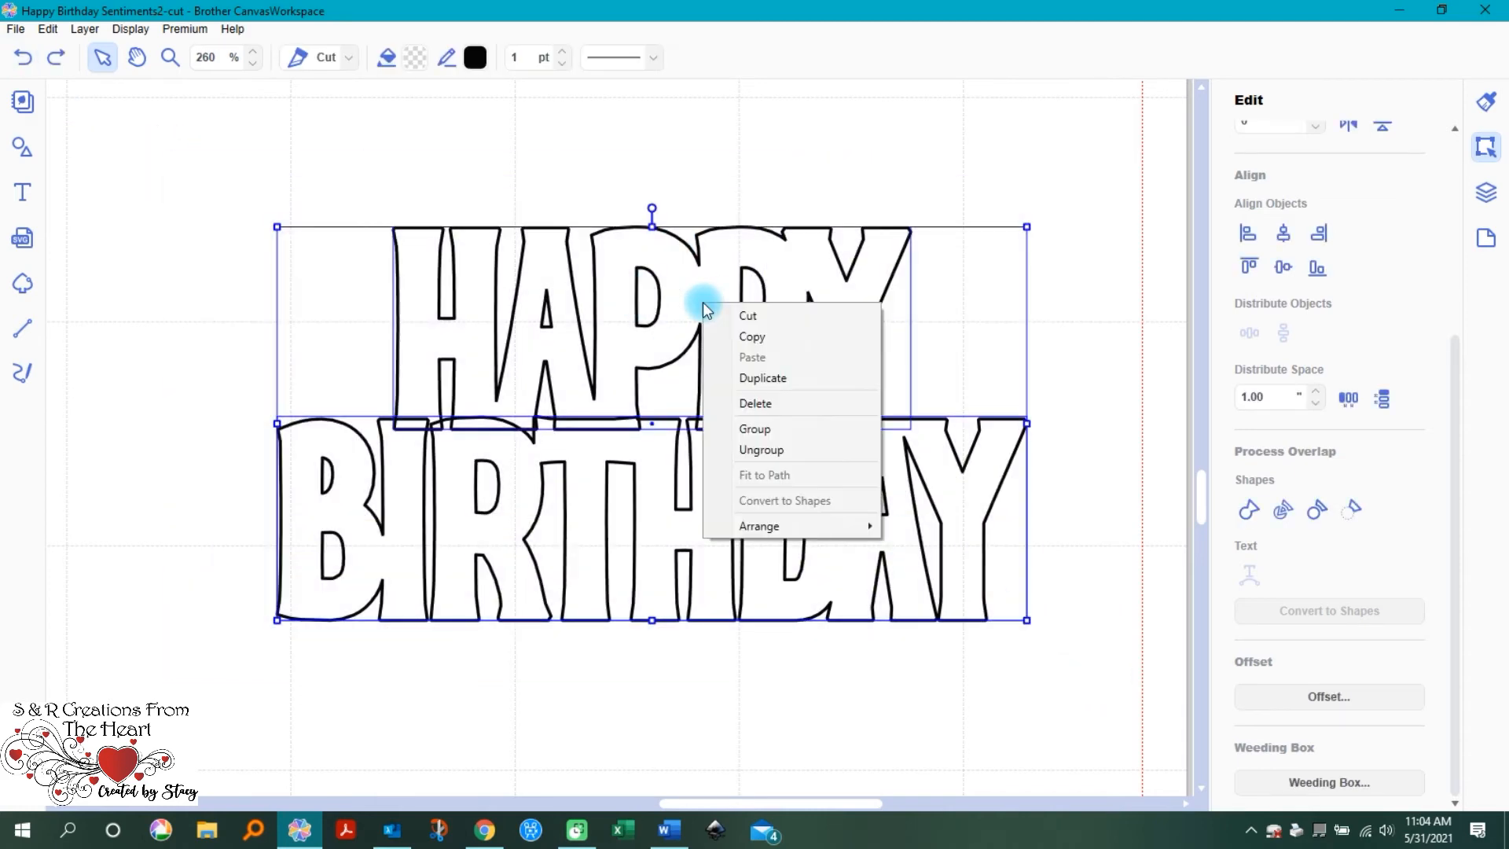
pyautogui.click(768, 449)
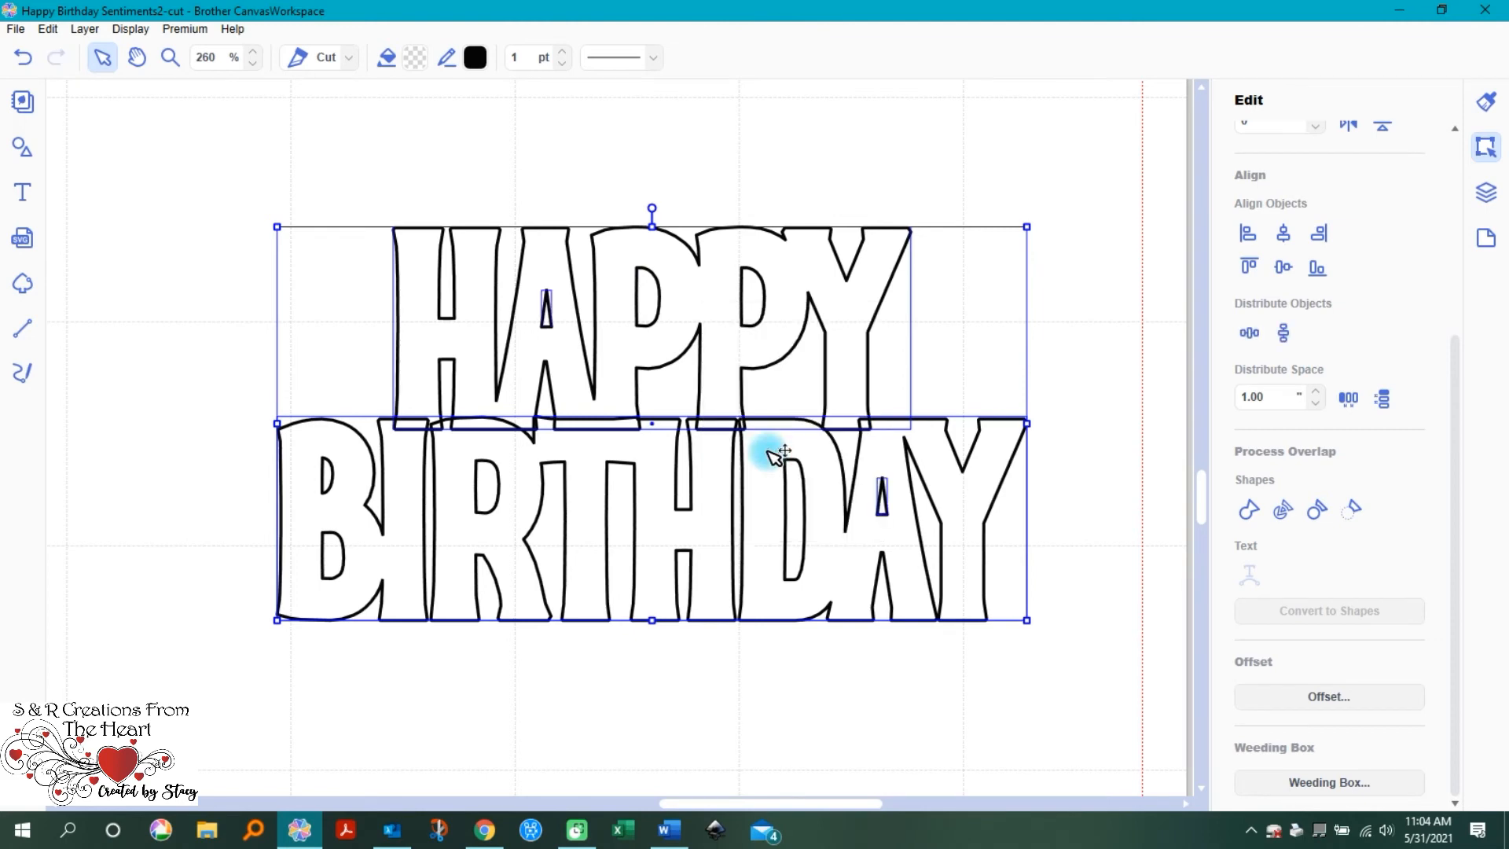
pyautogui.click(808, 167)
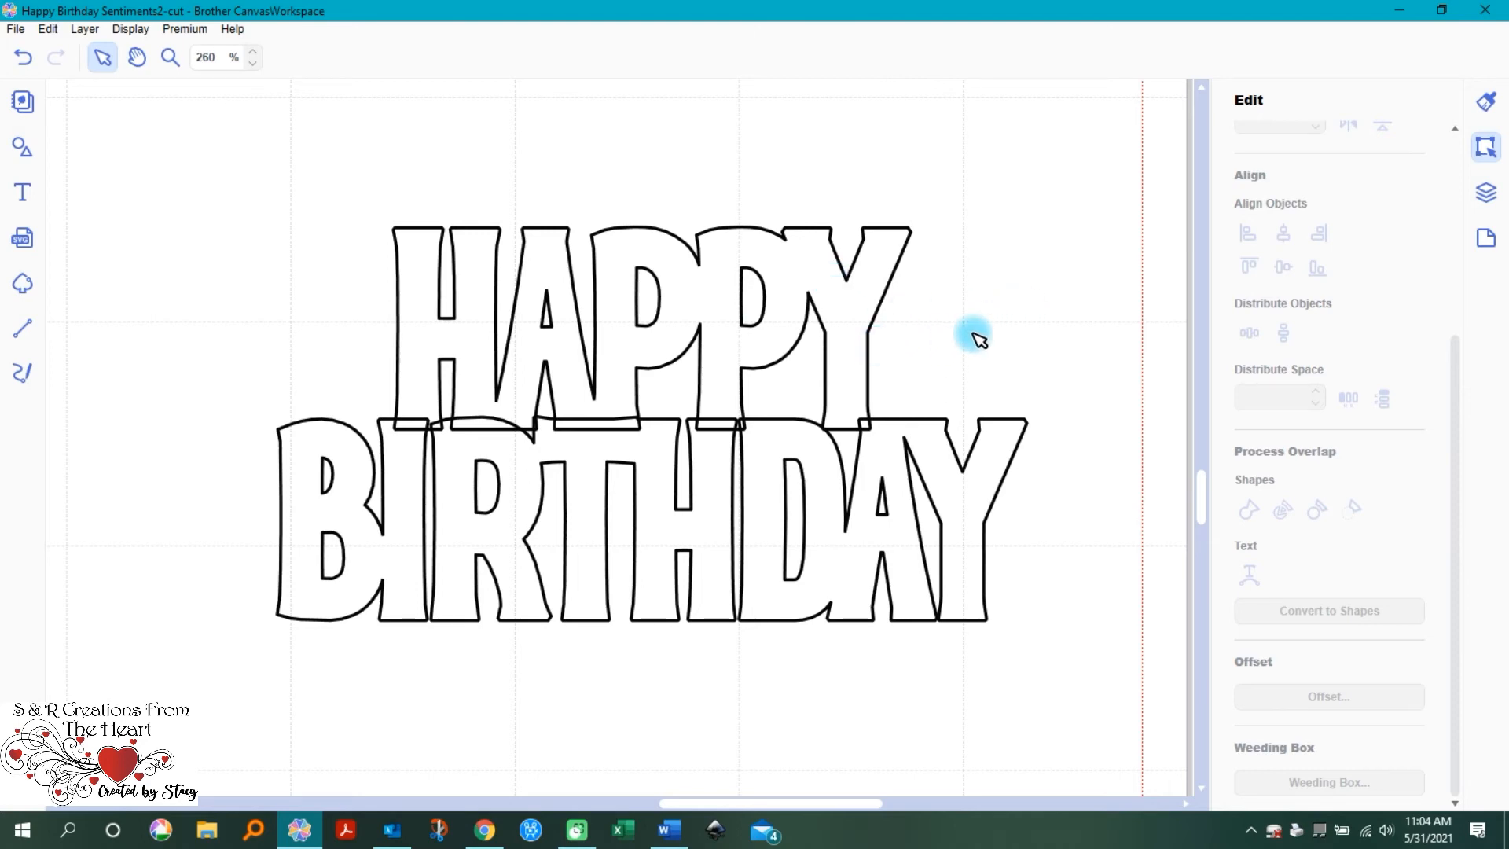
# Step: Check which inner openings of the letters in HAPPY and BIRTHDAY can be selected separately from their word outlines
pyautogui.click(547, 313)
pyautogui.click(644, 297)
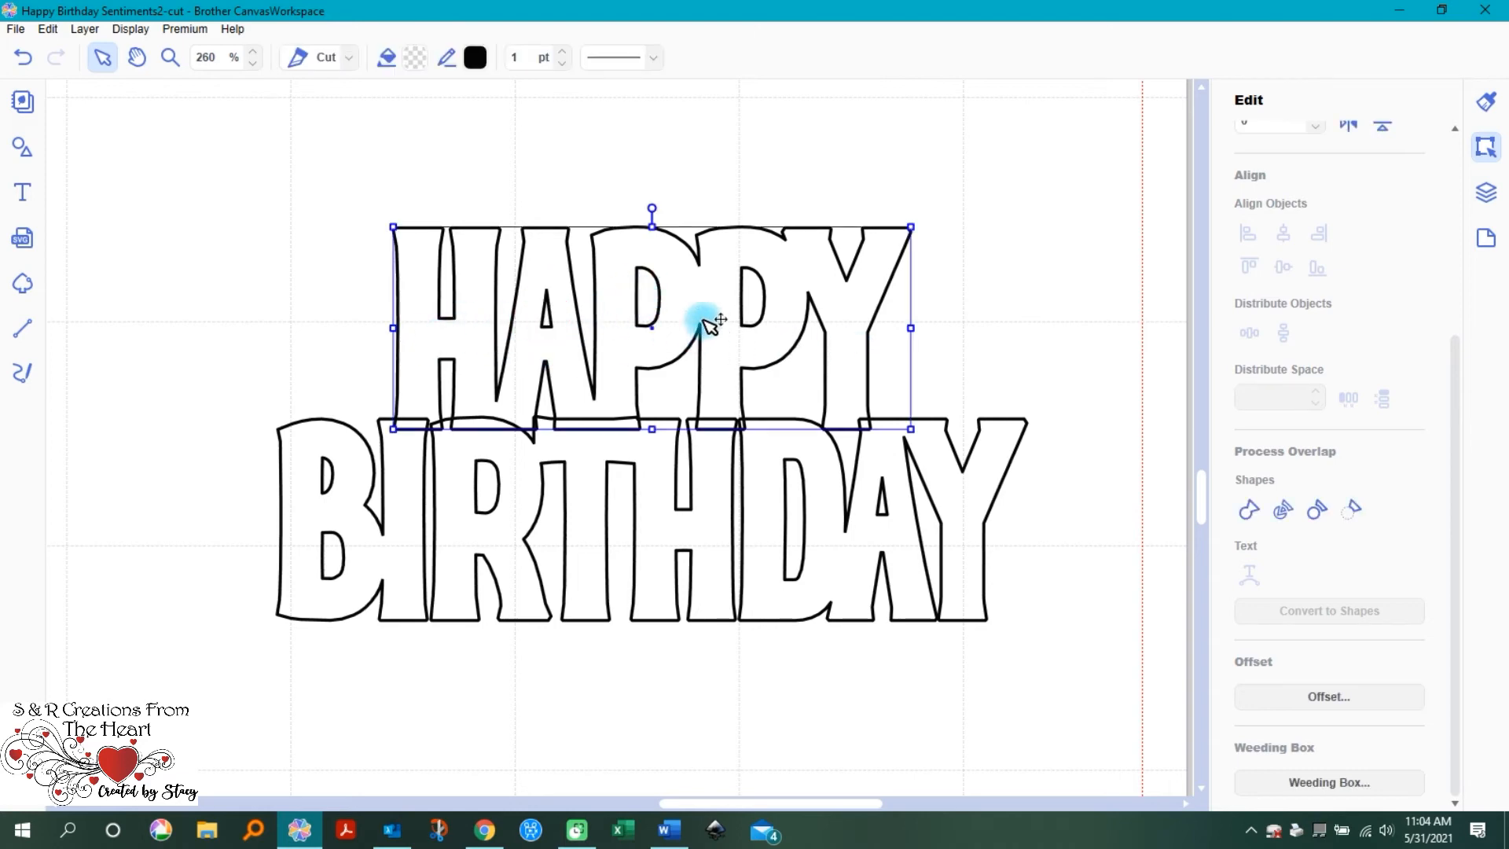
pyautogui.doubleClick(641, 304)
pyautogui.click(753, 299)
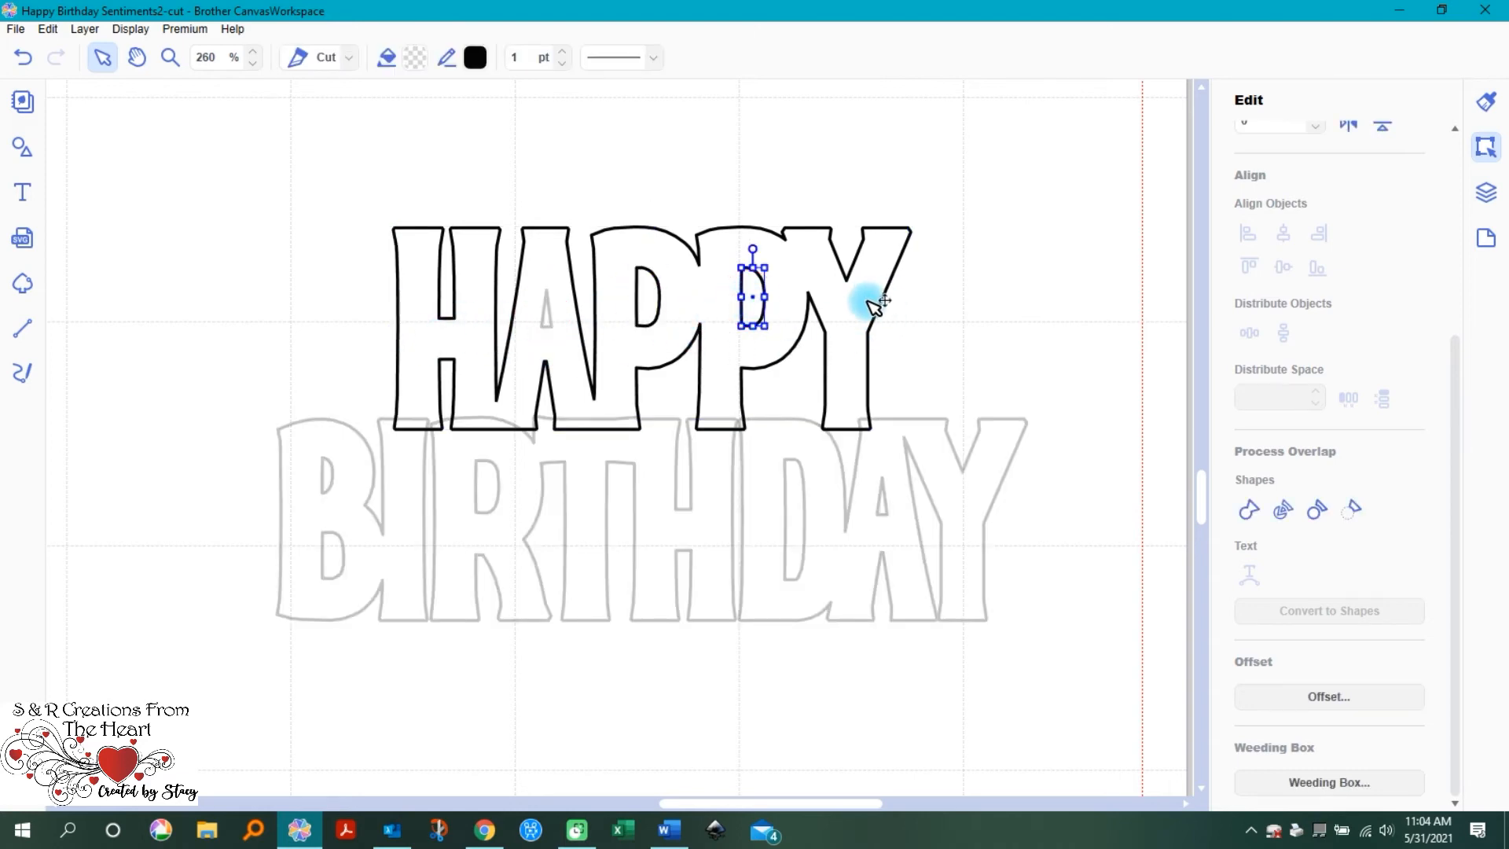
pyautogui.click(981, 350)
pyautogui.click(882, 494)
pyautogui.click(796, 509)
pyautogui.doubleClick(796, 510)
pyautogui.click(791, 306)
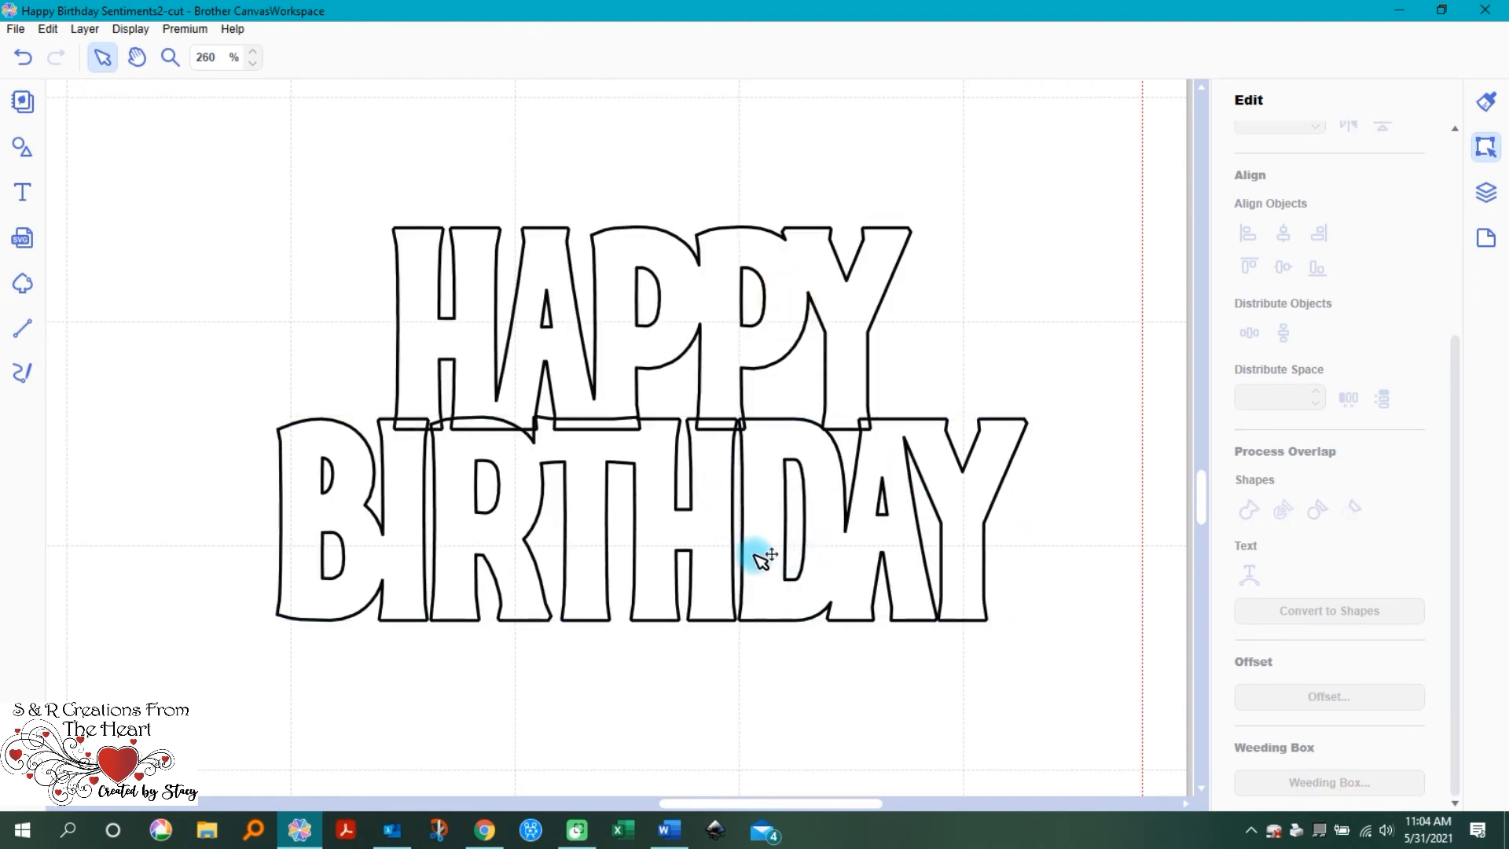
pyautogui.click(499, 502)
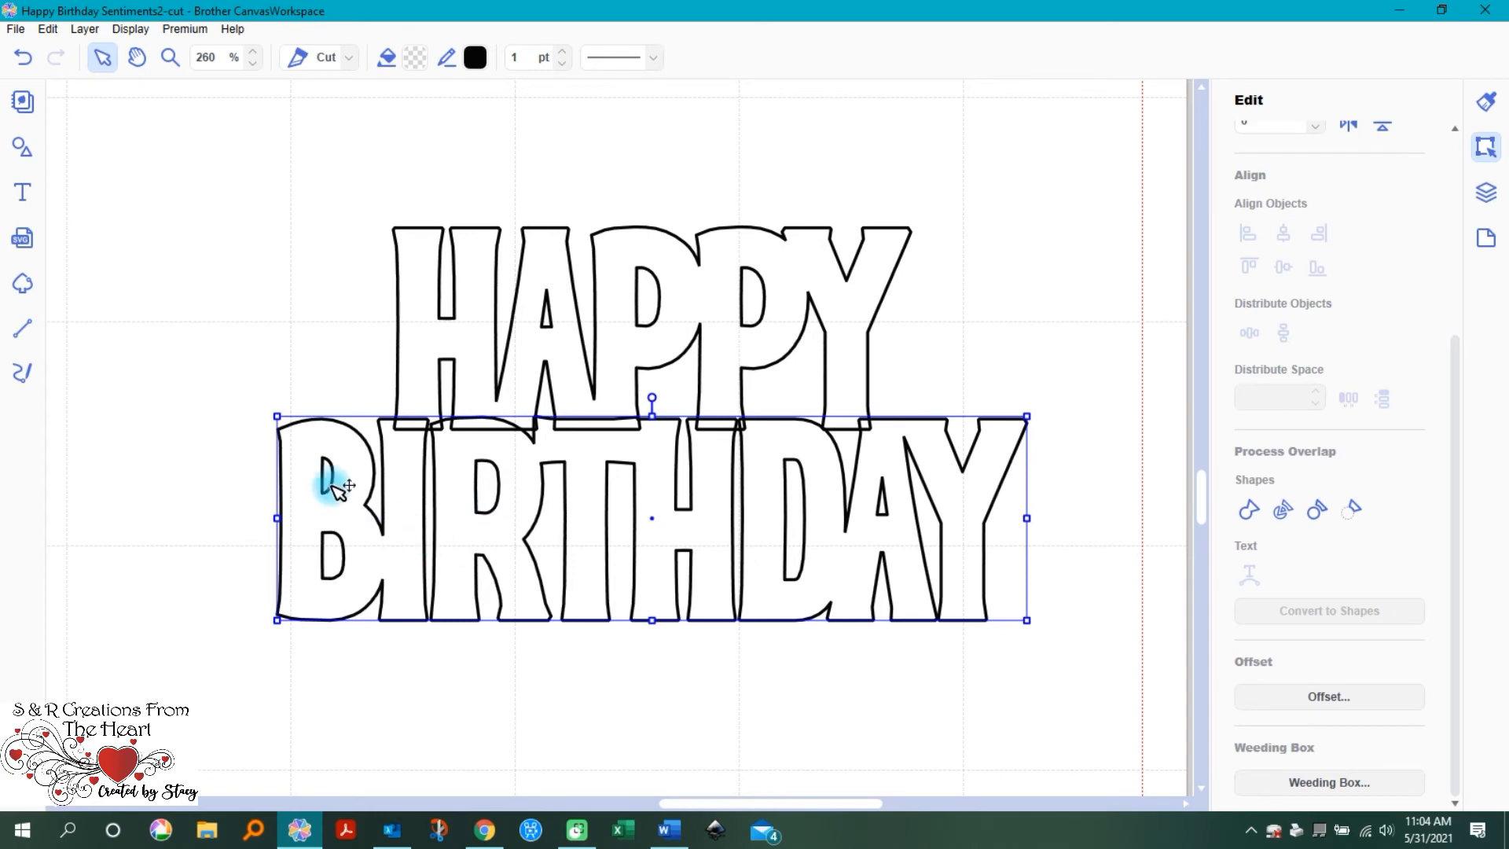
pyautogui.doubleClick(328, 478)
pyautogui.doubleClick(329, 563)
pyautogui.click(481, 479)
pyautogui.click(278, 215)
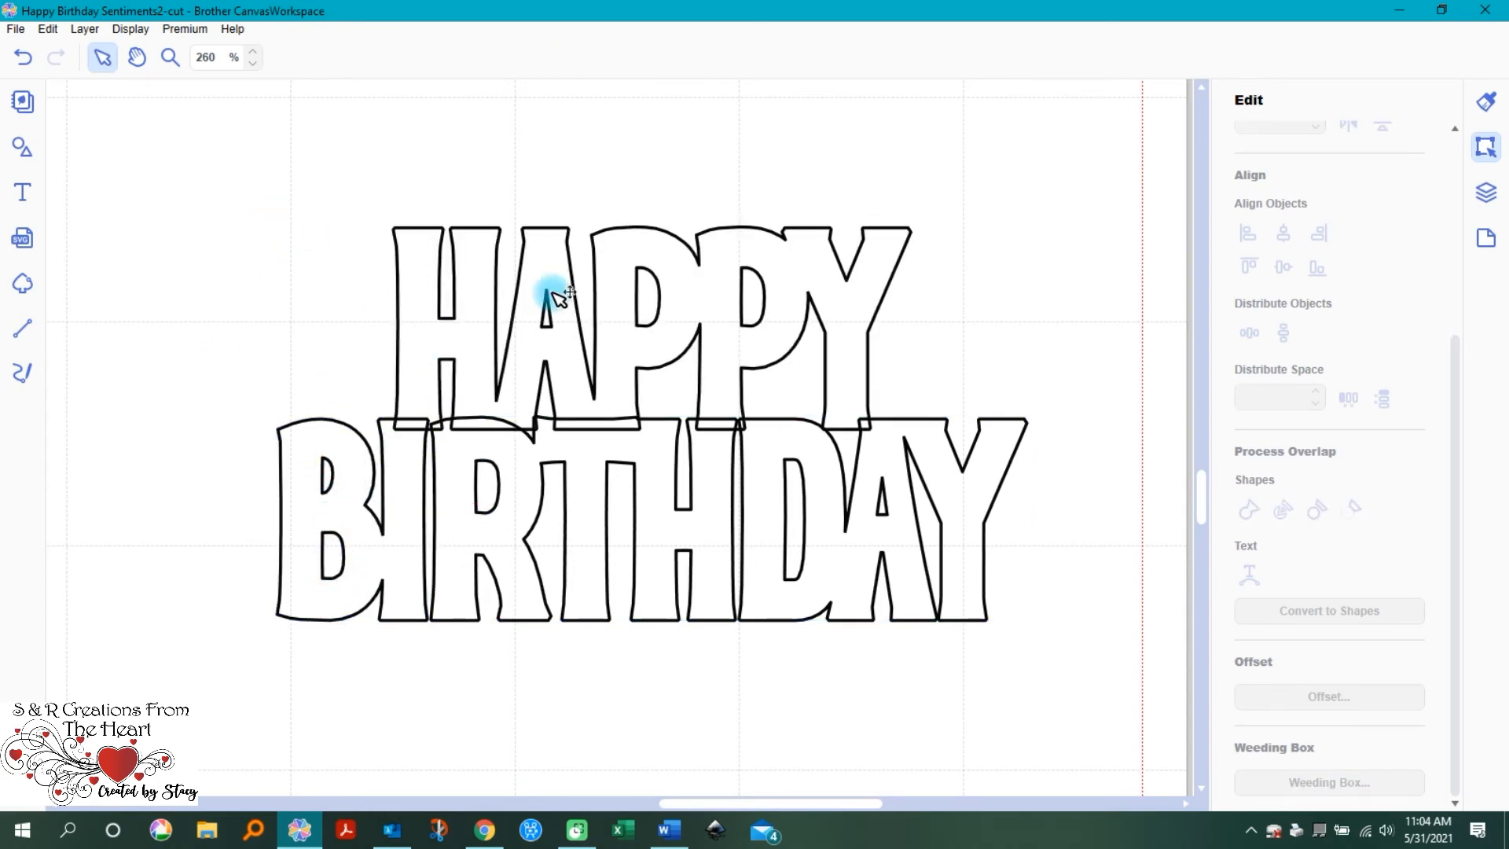
pyautogui.click(411, 336)
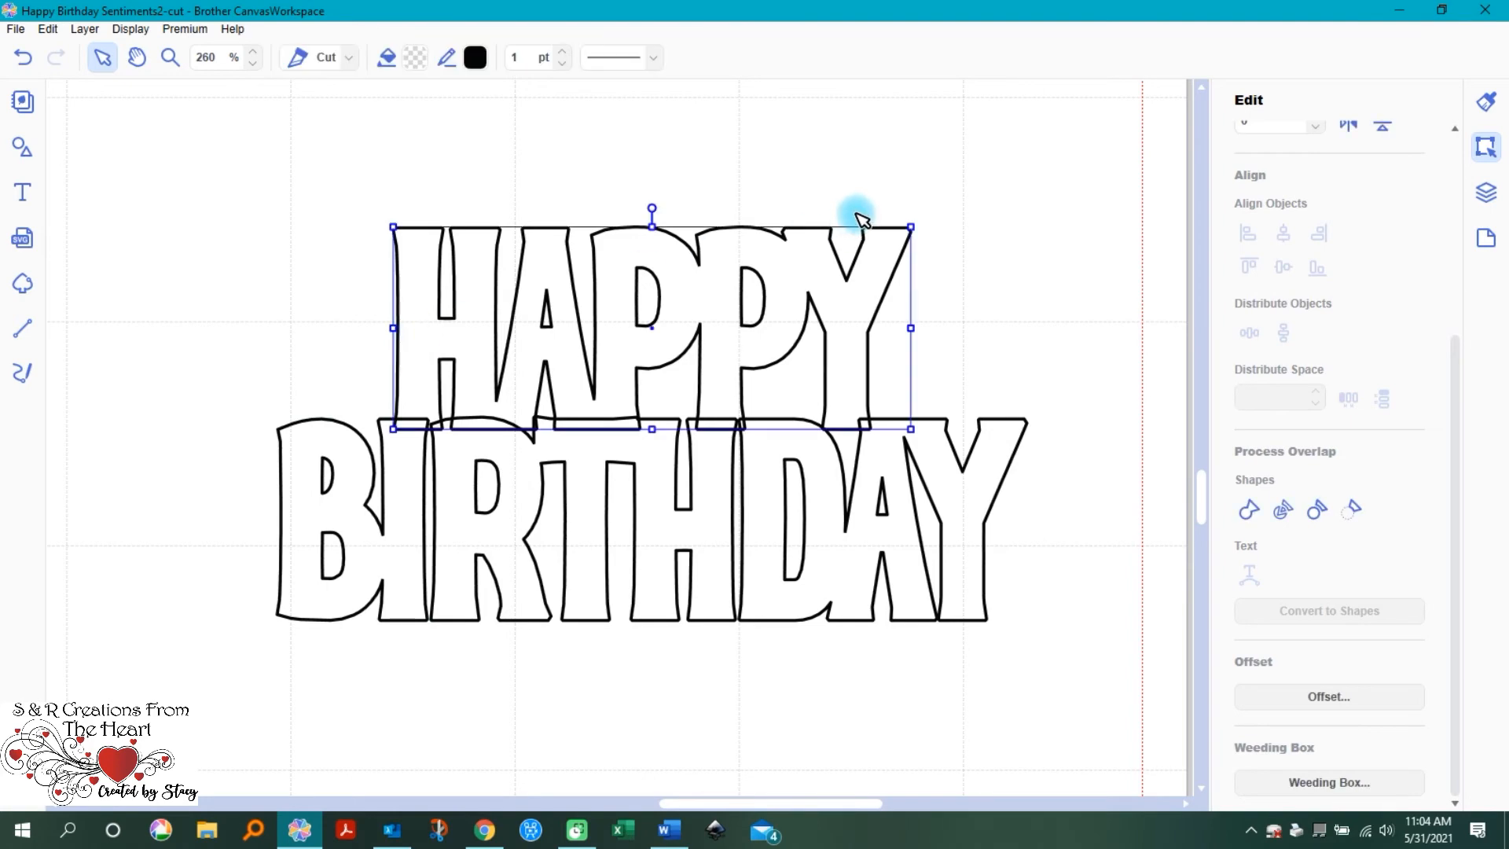
# Step: Try to exclude the two inner openings of the B from a selection of both words, then clear the selection
pyautogui.moveTo(211, 178); pyautogui.dragTo(1142, 667)
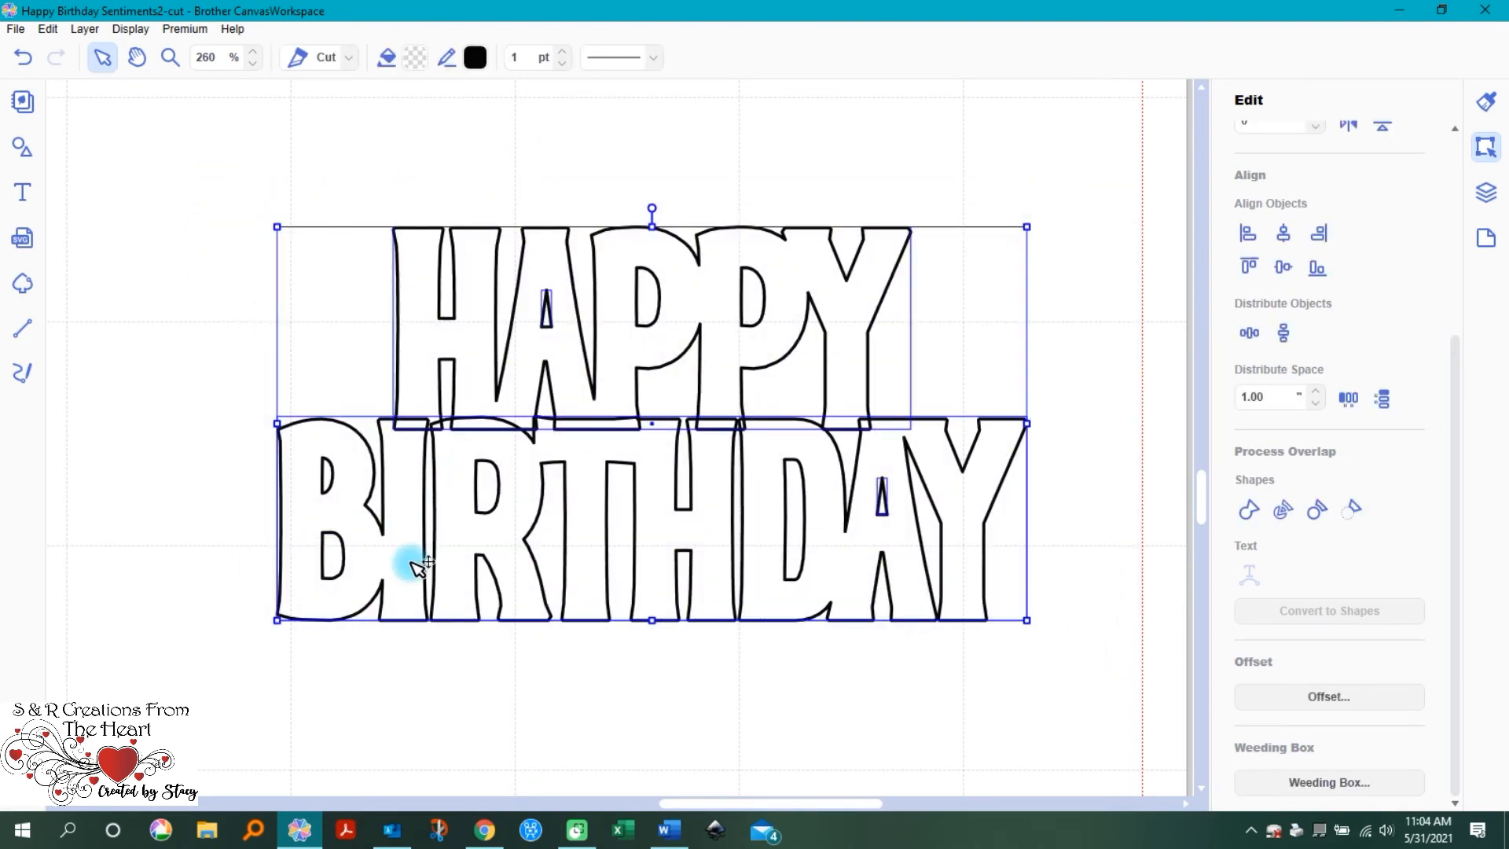
pyautogui.keyDown('ctrl'); pyautogui.click(332, 476); pyautogui.keyUp('ctrl')
pyautogui.keyDown('ctrl'); pyautogui.click(334, 553); pyautogui.keyUp('ctrl')
pyautogui.keyDown('ctrl'); pyautogui.click(329, 474); pyautogui.keyUp('ctrl')
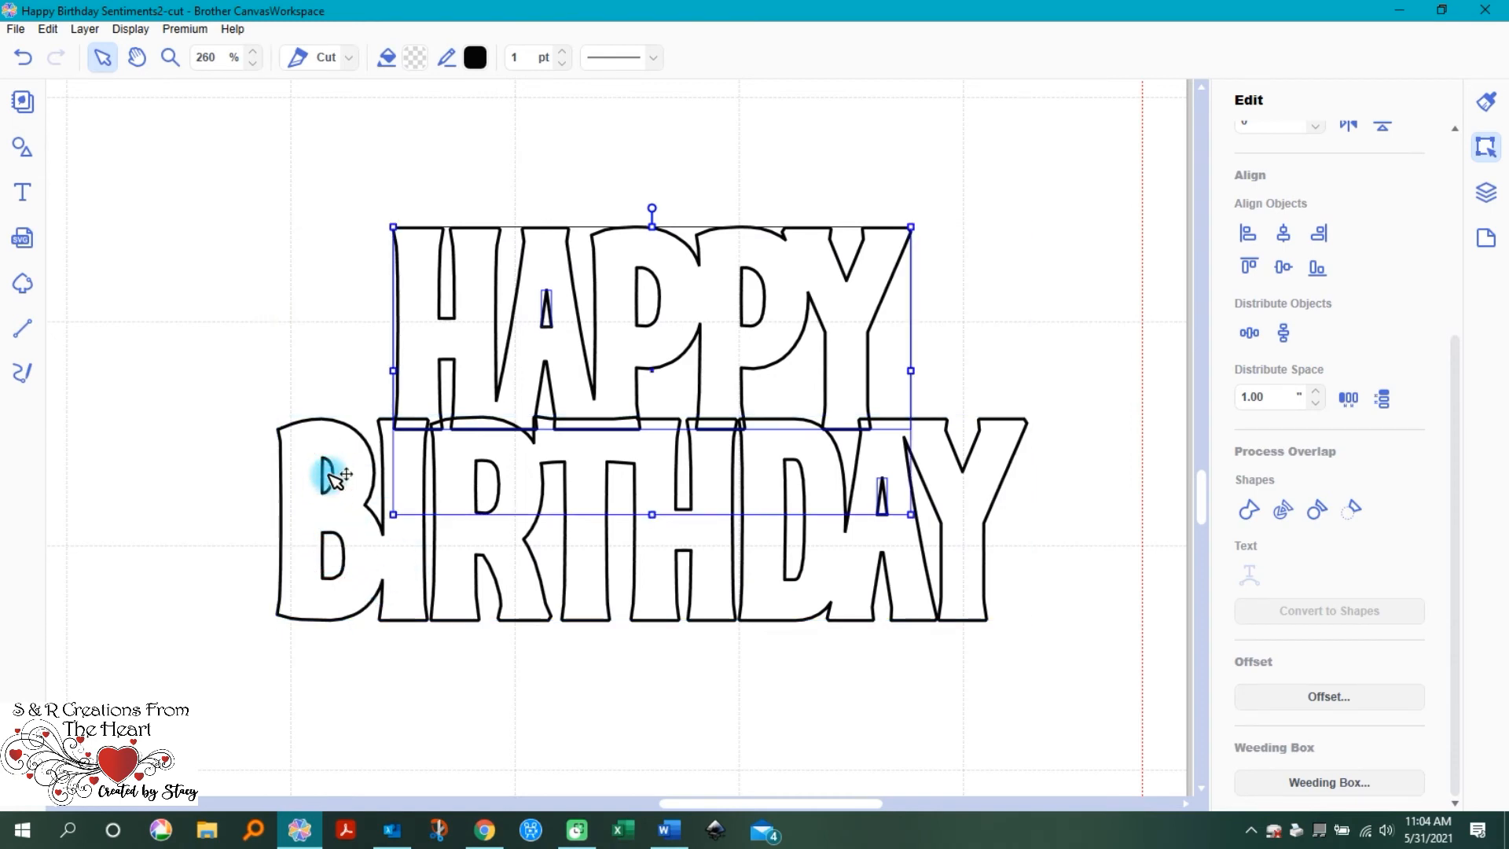
pyautogui.keyDown('ctrl'); pyautogui.click(336, 553); pyautogui.keyUp('ctrl')
pyautogui.keyDown('ctrl'); pyautogui.click(319, 469); pyautogui.keyUp('ctrl')
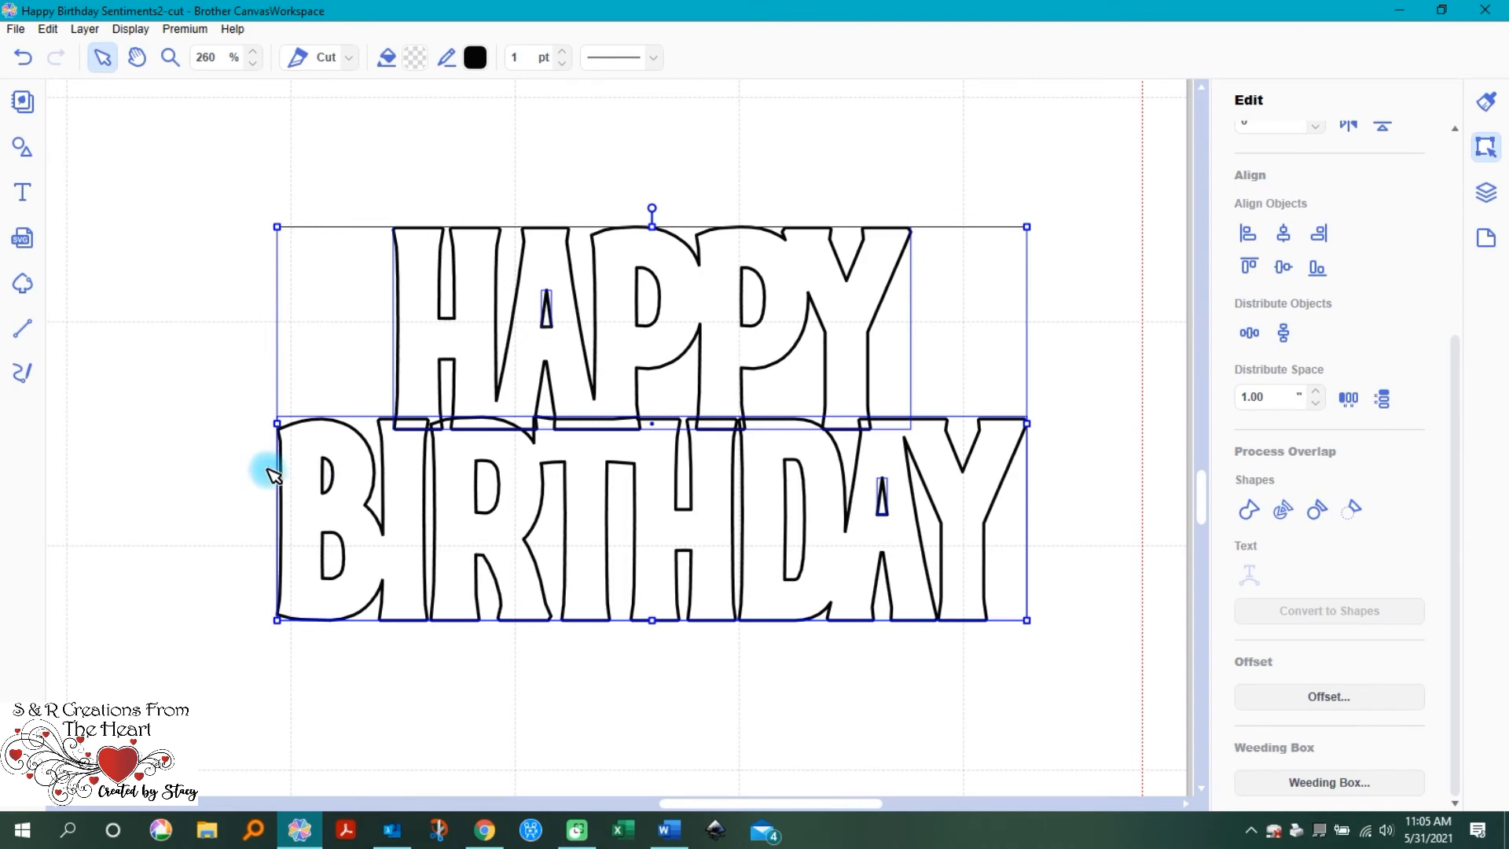
pyautogui.click(198, 441)
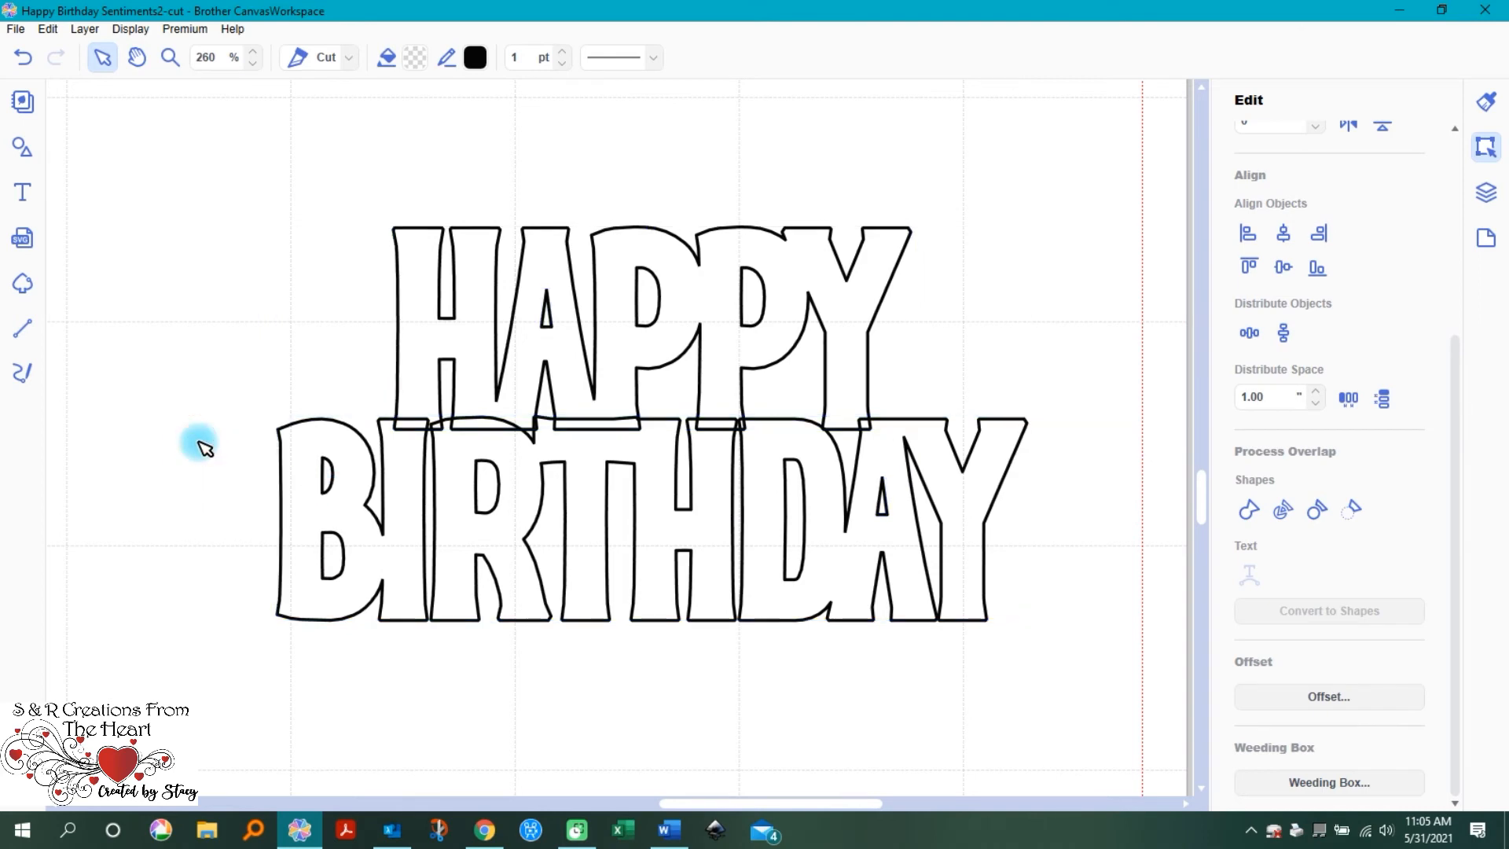
# Step: Ungroup the BIRTHDAY outline so its letter sections and the inner openings of B, R and D become separate shapes
pyautogui.click(328, 518)
pyautogui.click(305, 446)
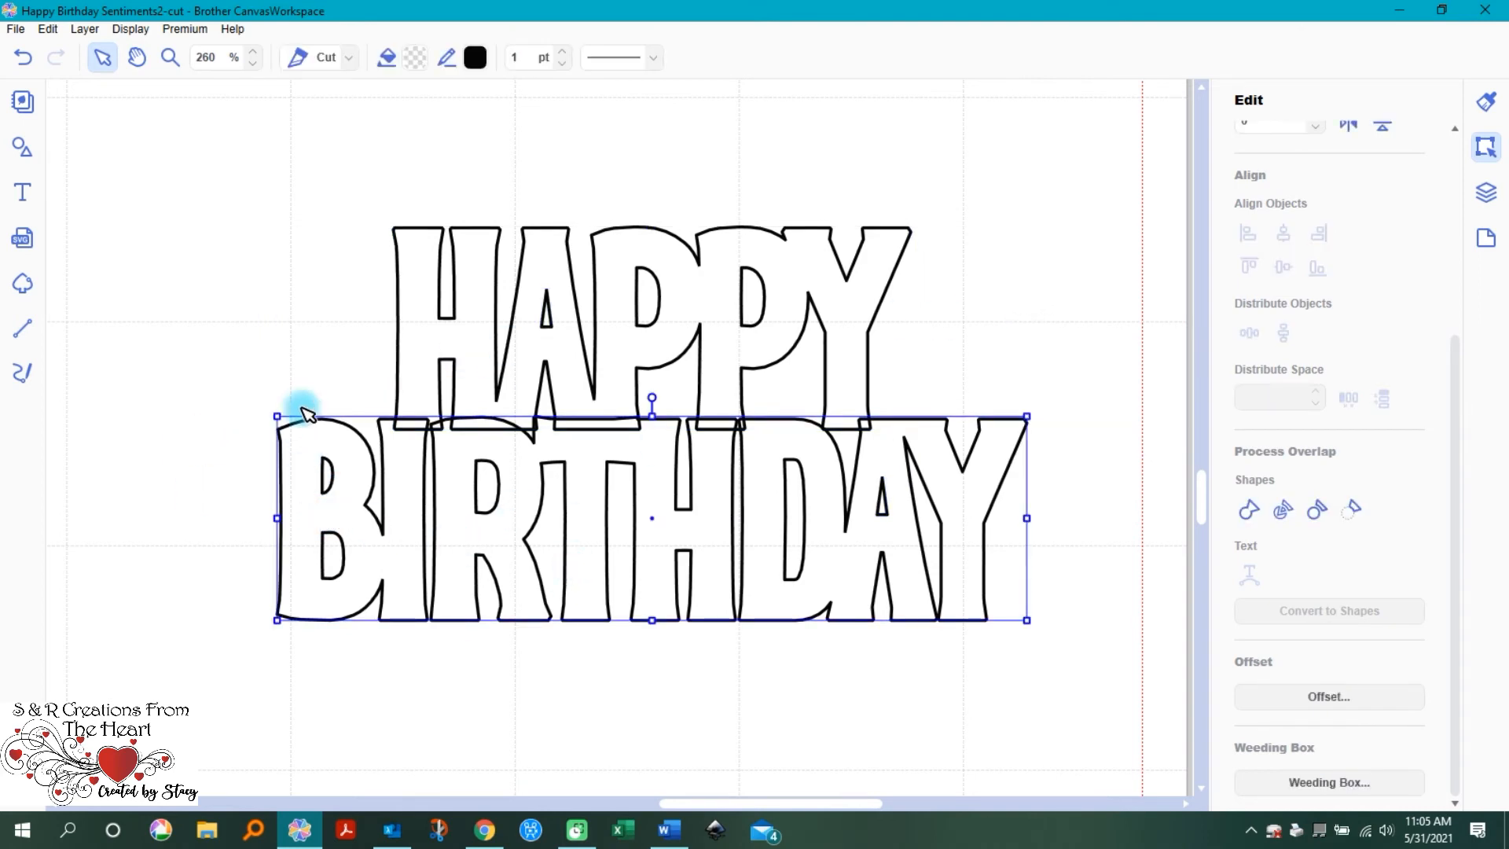
pyautogui.click(182, 299)
pyautogui.click(320, 513)
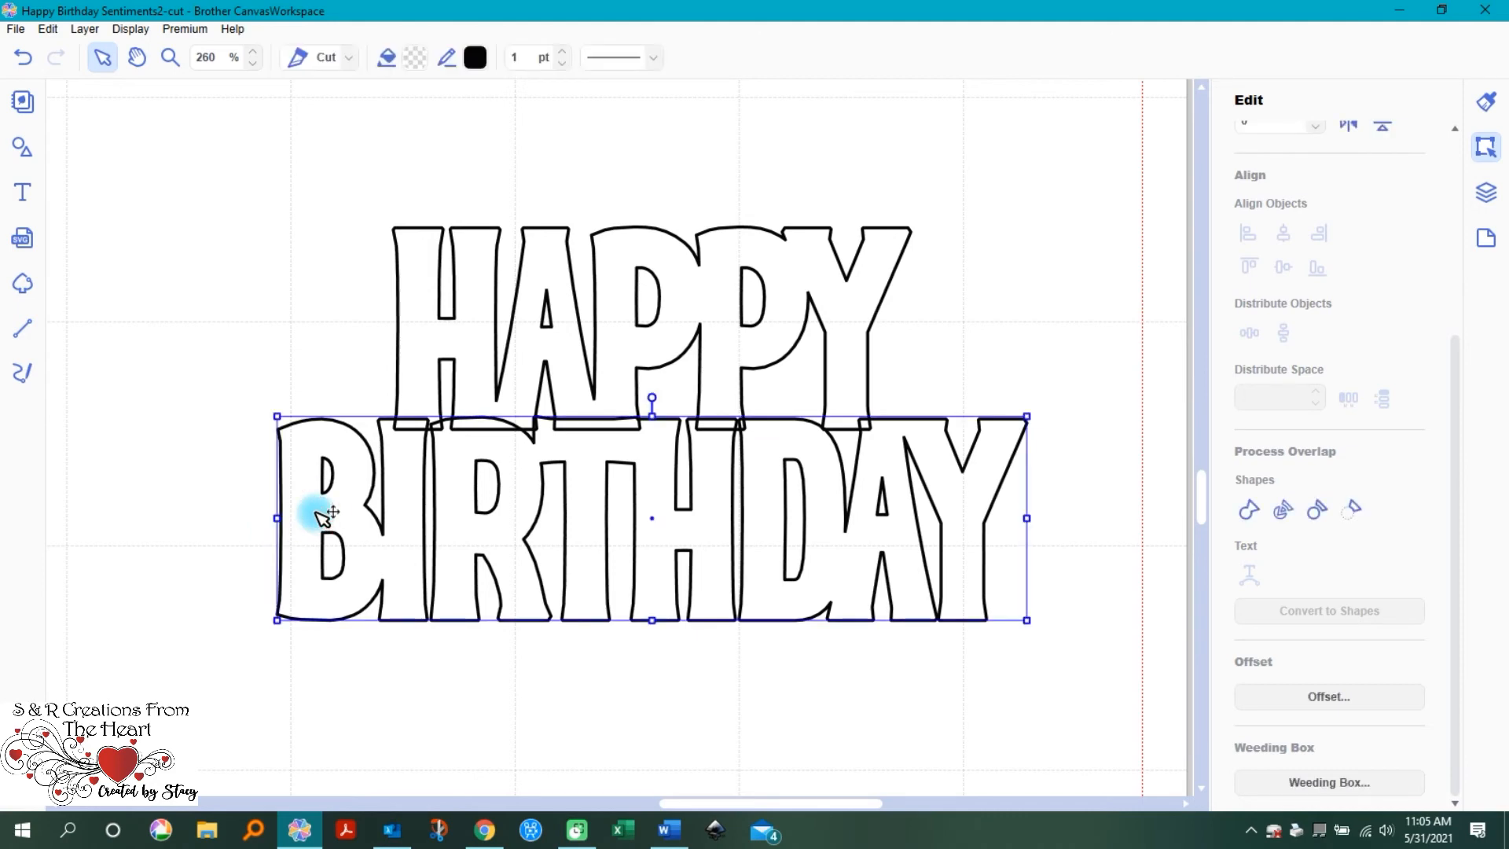
pyautogui.rightClick(320, 511)
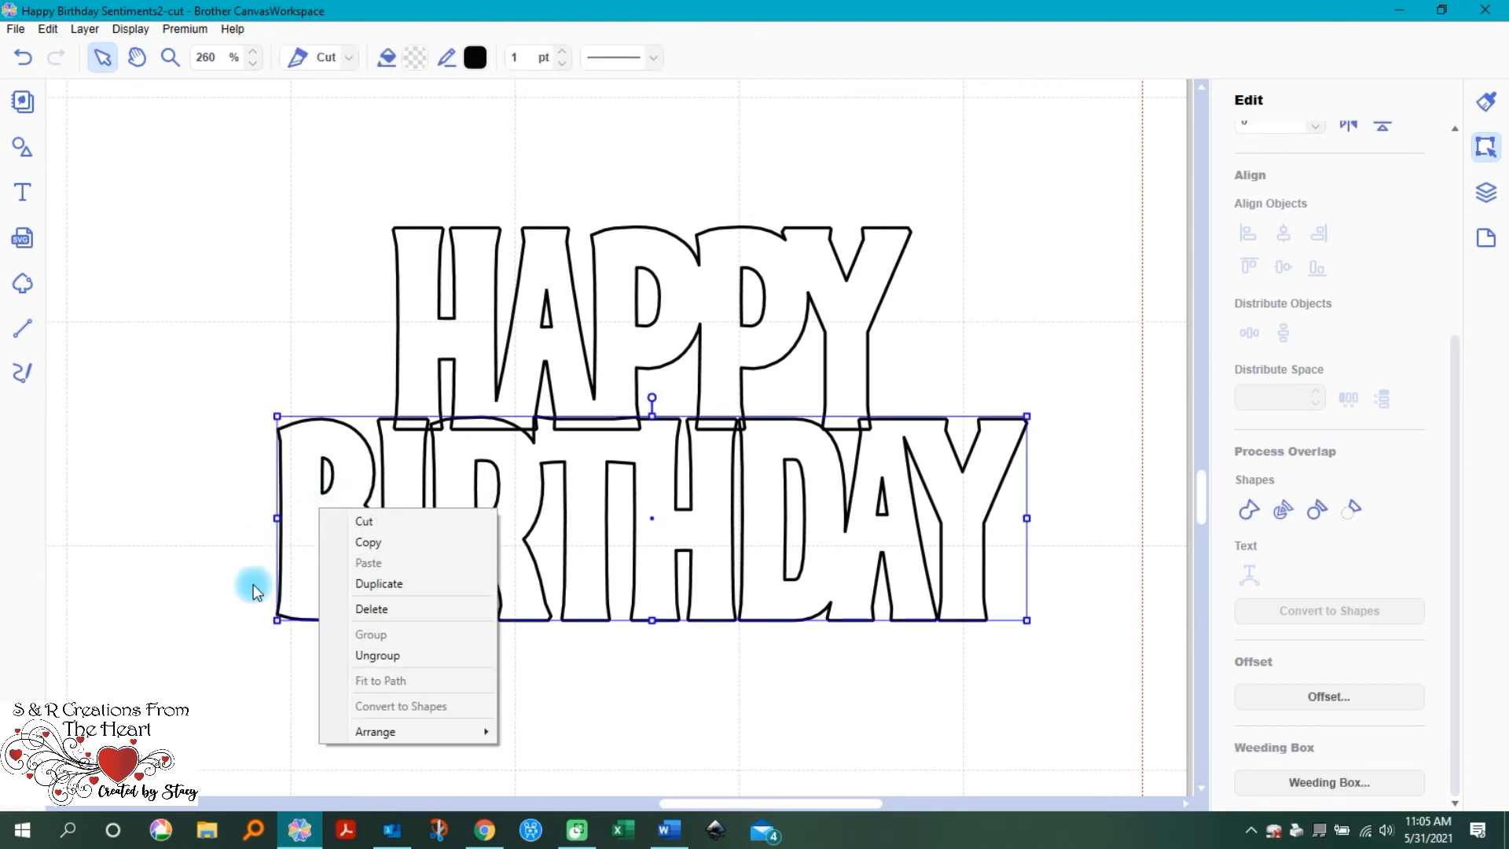
pyautogui.click(375, 656)
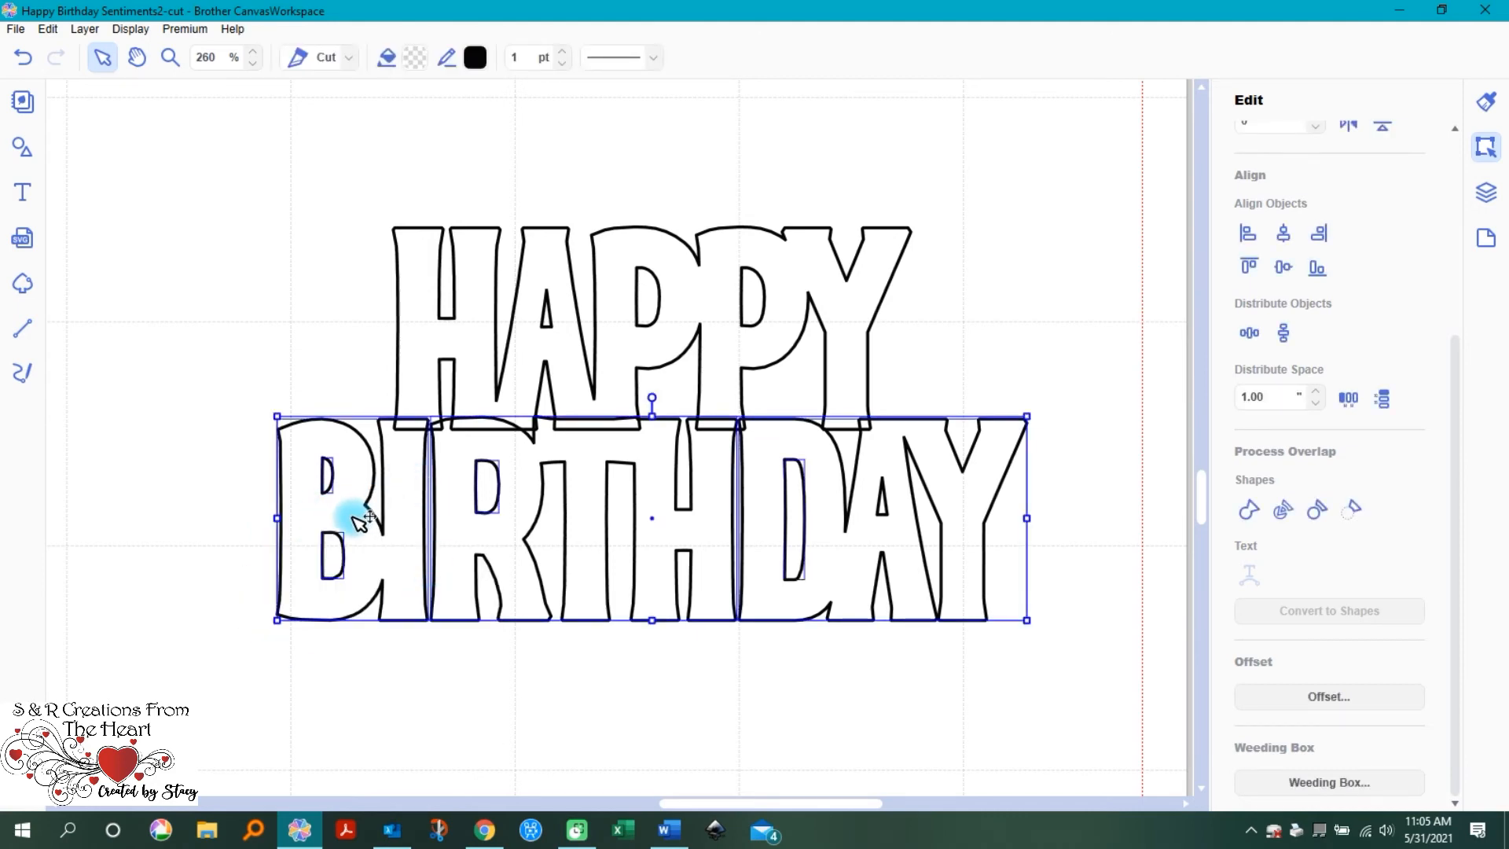
pyautogui.click(889, 503)
pyautogui.click(906, 531)
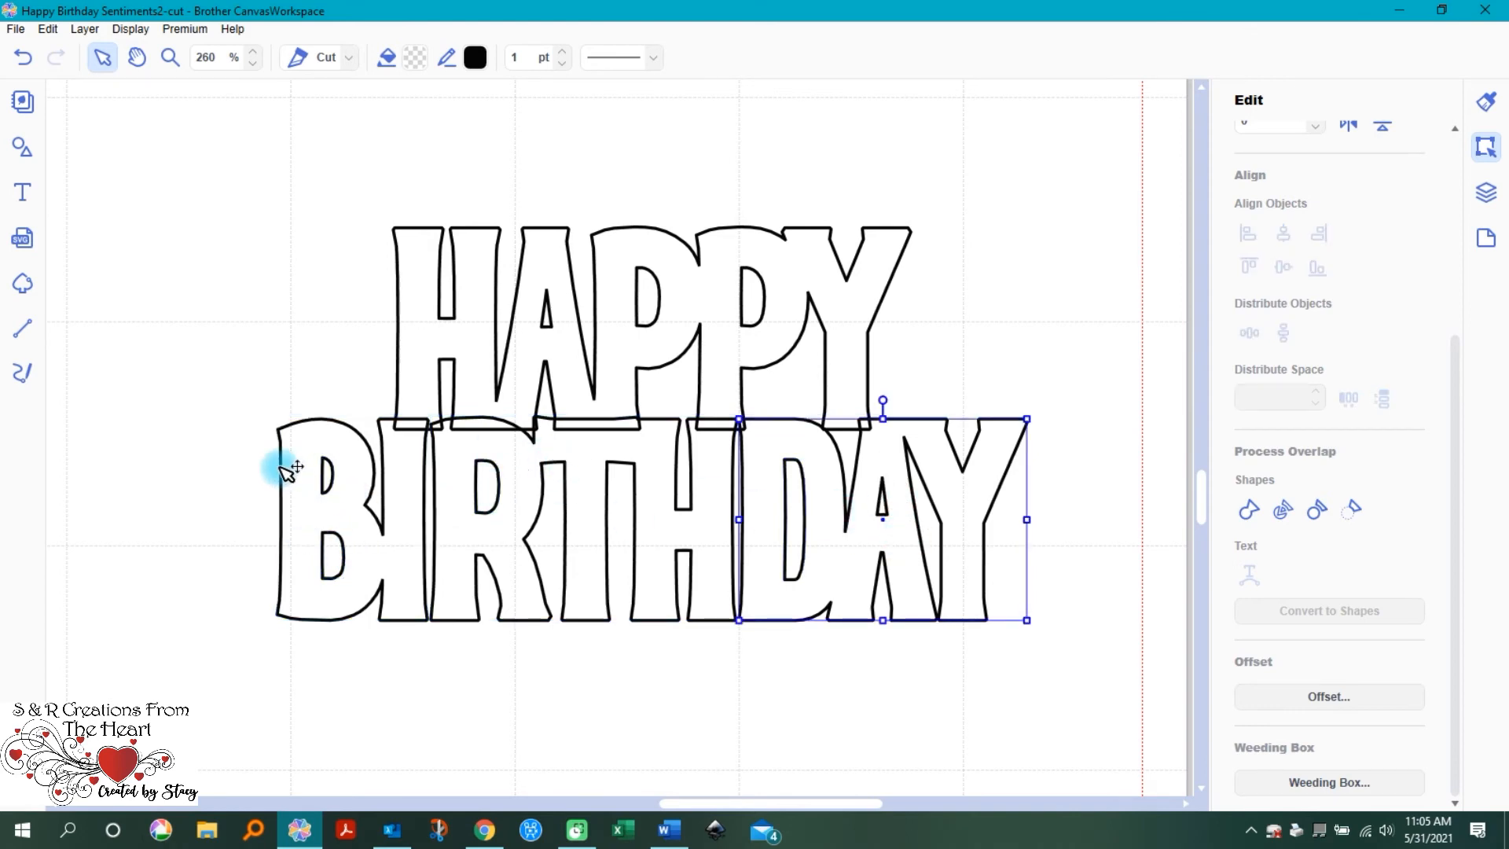
pyautogui.click(209, 436)
# Step: Ungroup the HAPPY outline to separate the inner openings of both P letters
pyautogui.moveTo(252, 156); pyautogui.dragTo(1121, 684)
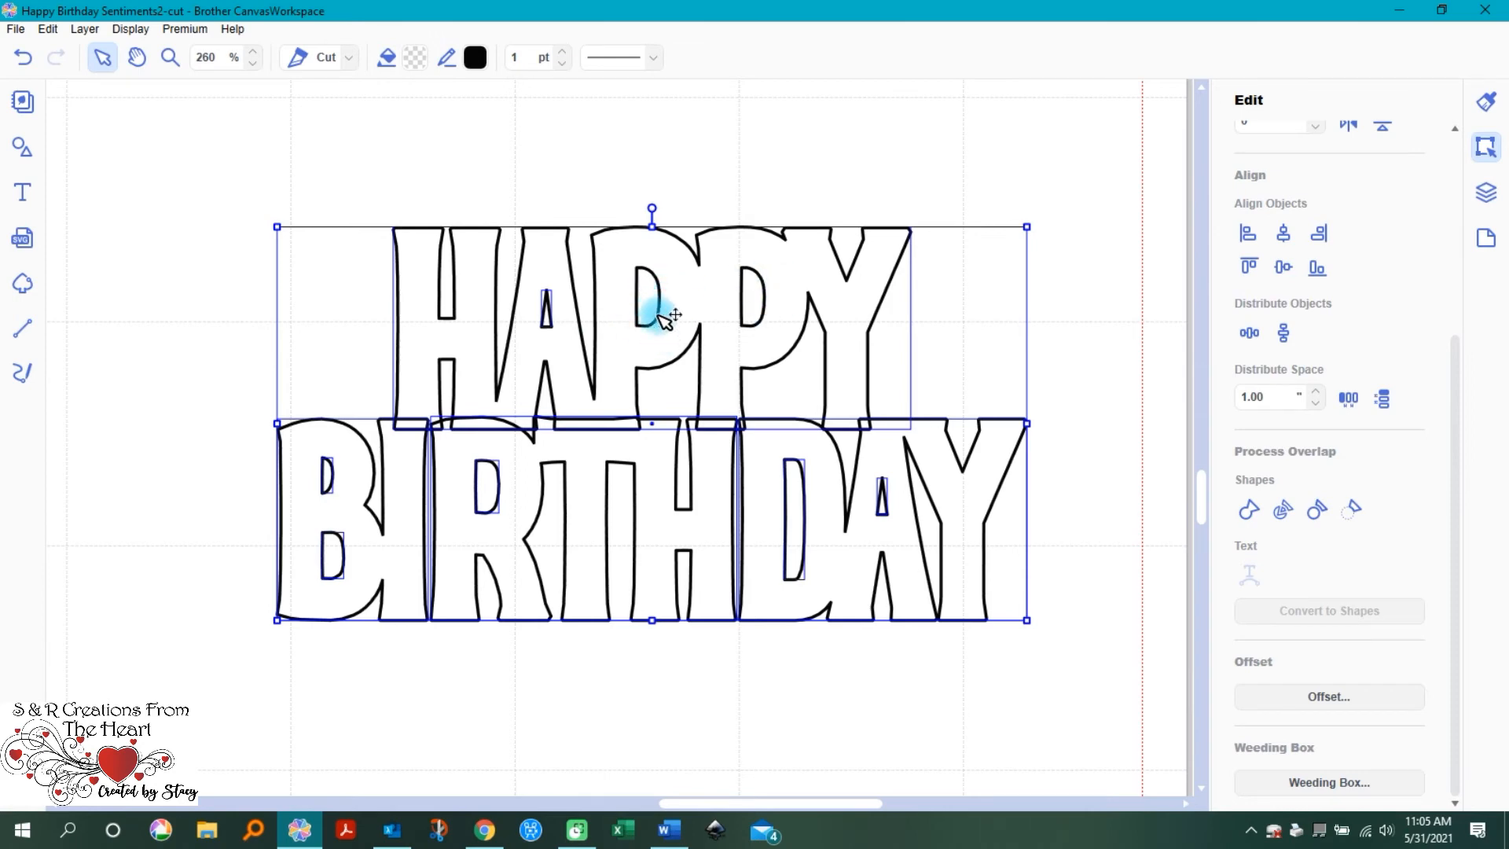
pyautogui.click(200, 276)
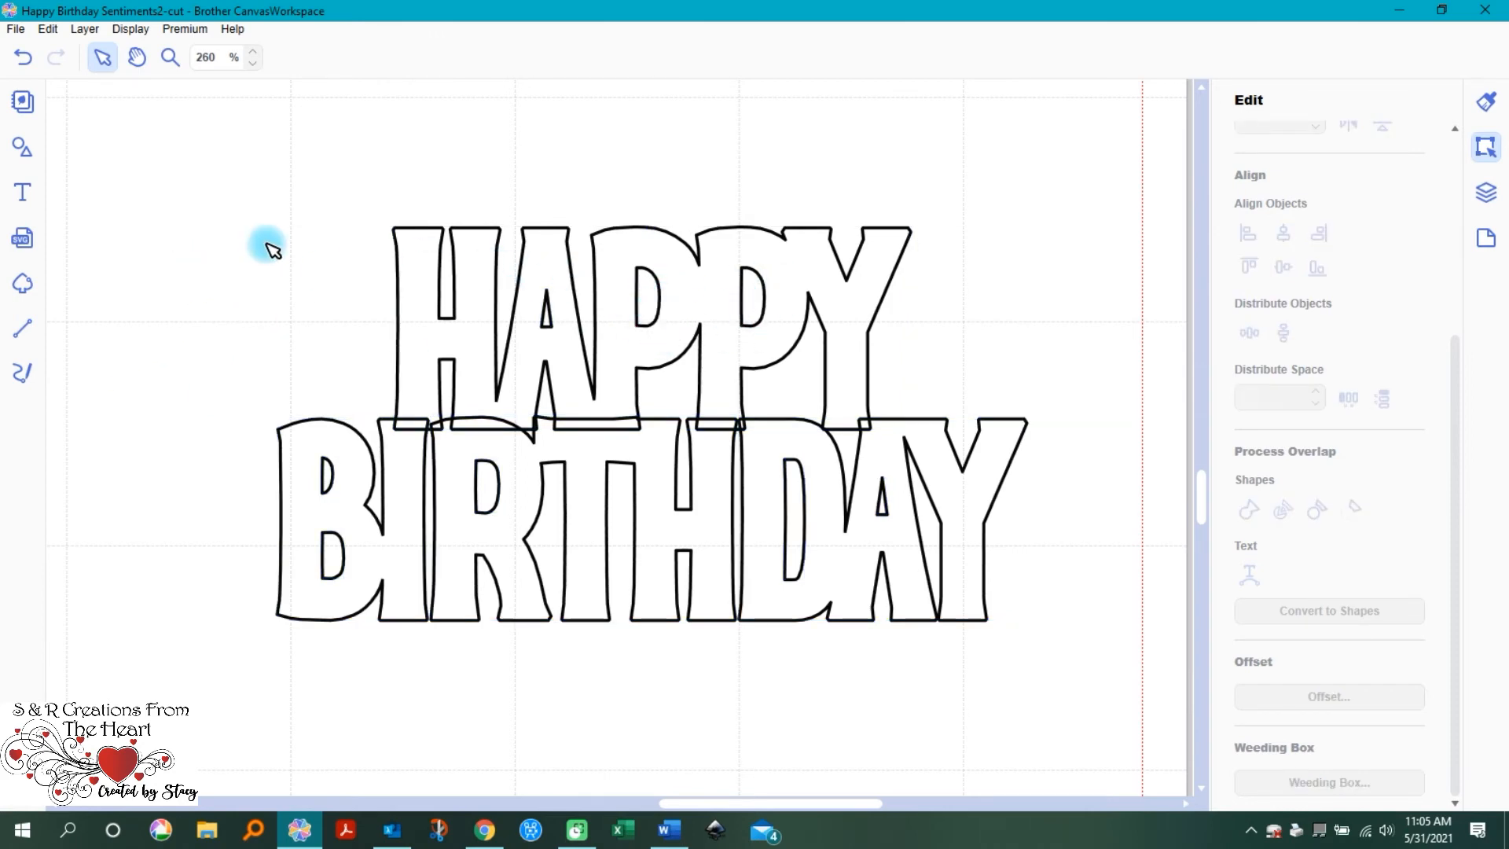
pyautogui.click(408, 280)
pyautogui.rightClick(409, 280)
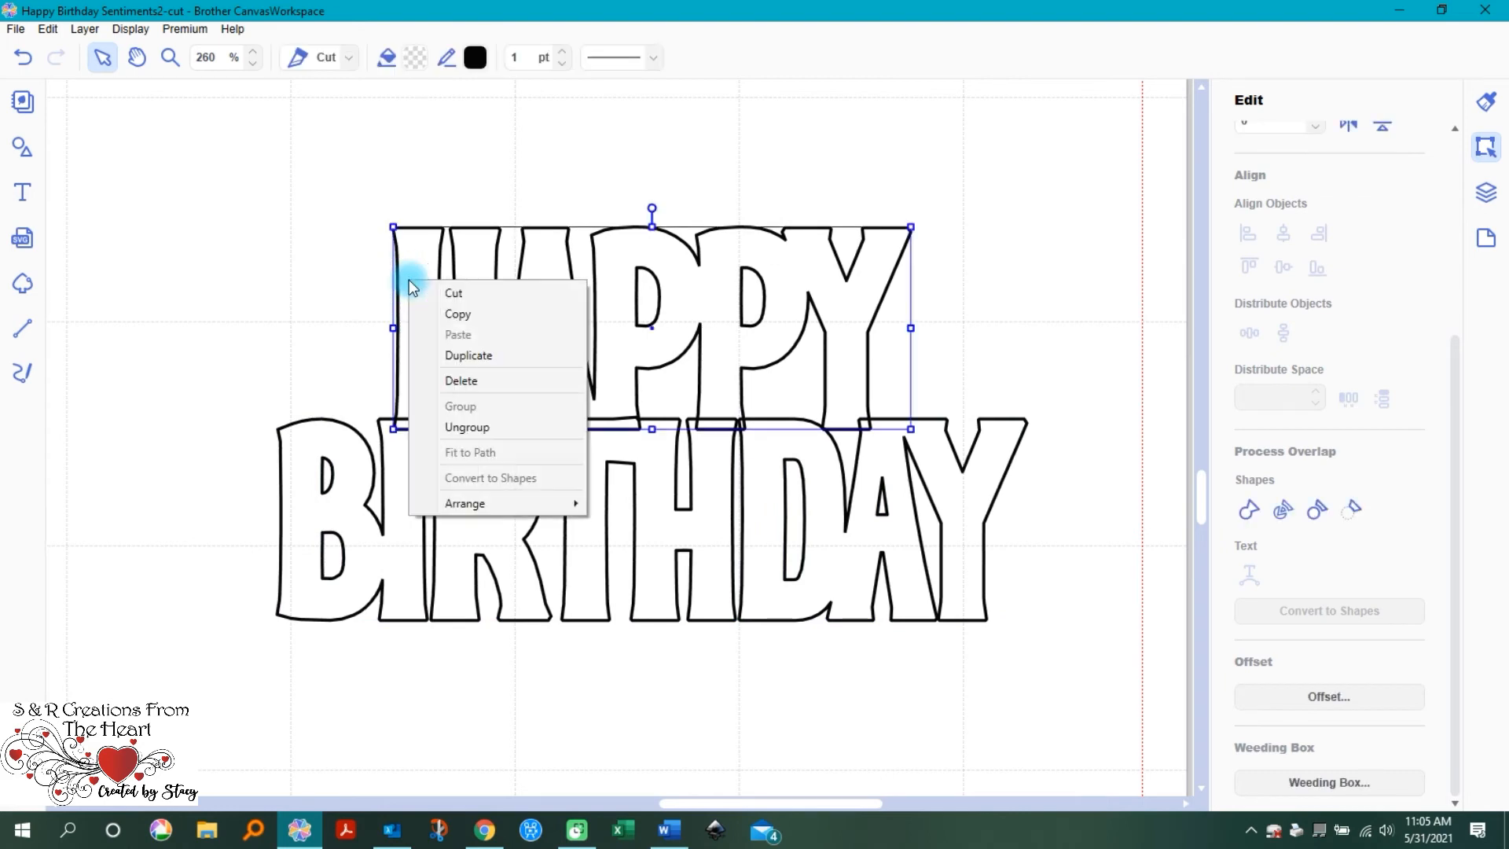
pyautogui.click(472, 427)
pyautogui.click(330, 302)
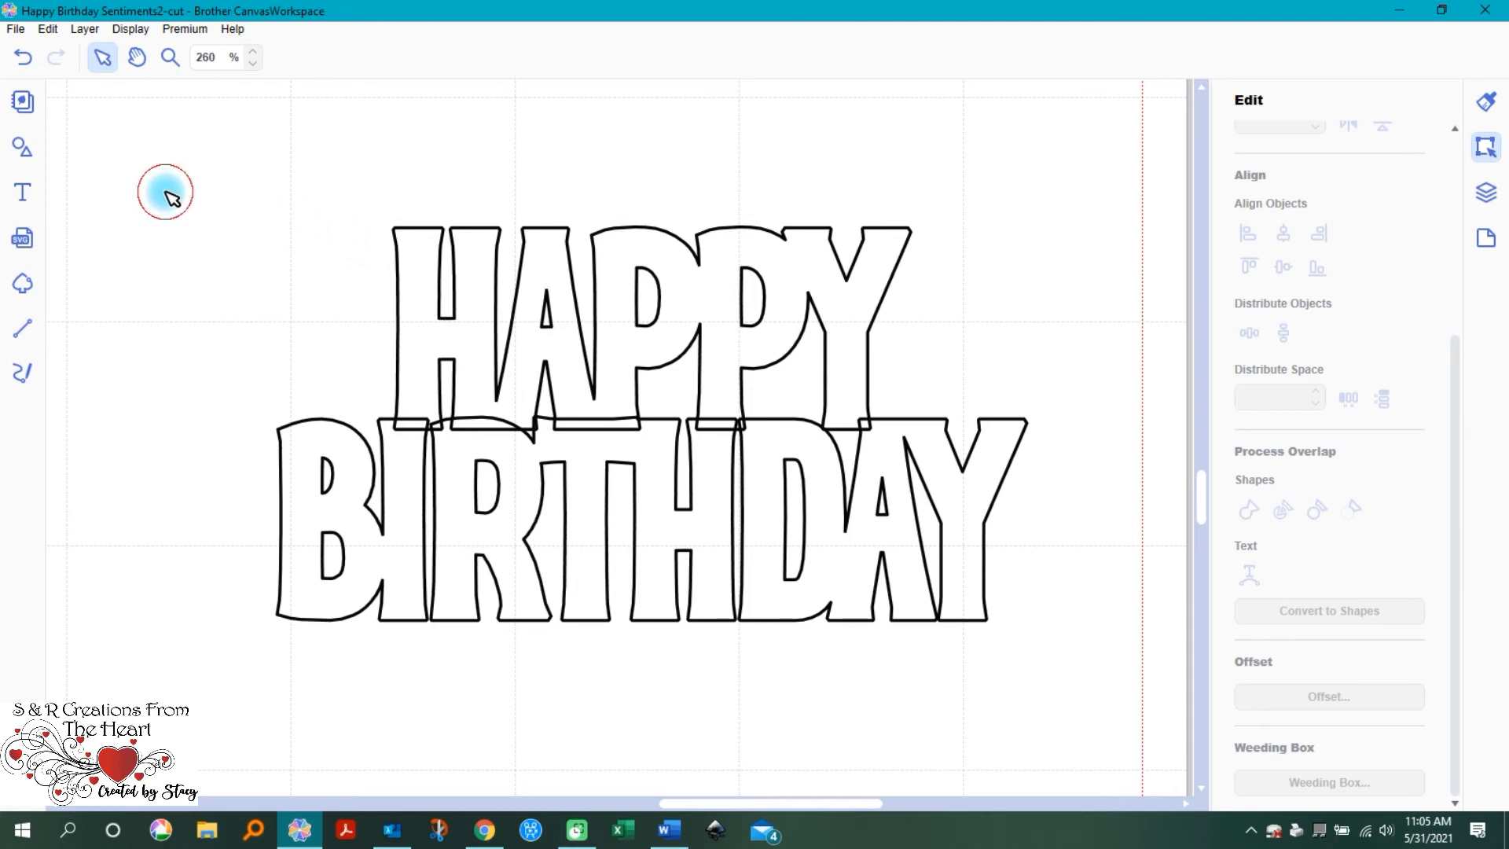
# Step: Try to exclude the B's upper inner opening from a selection of both words, then try to select the B's openings individually
pyautogui.moveTo(173, 189); pyautogui.dragTo(1105, 698)
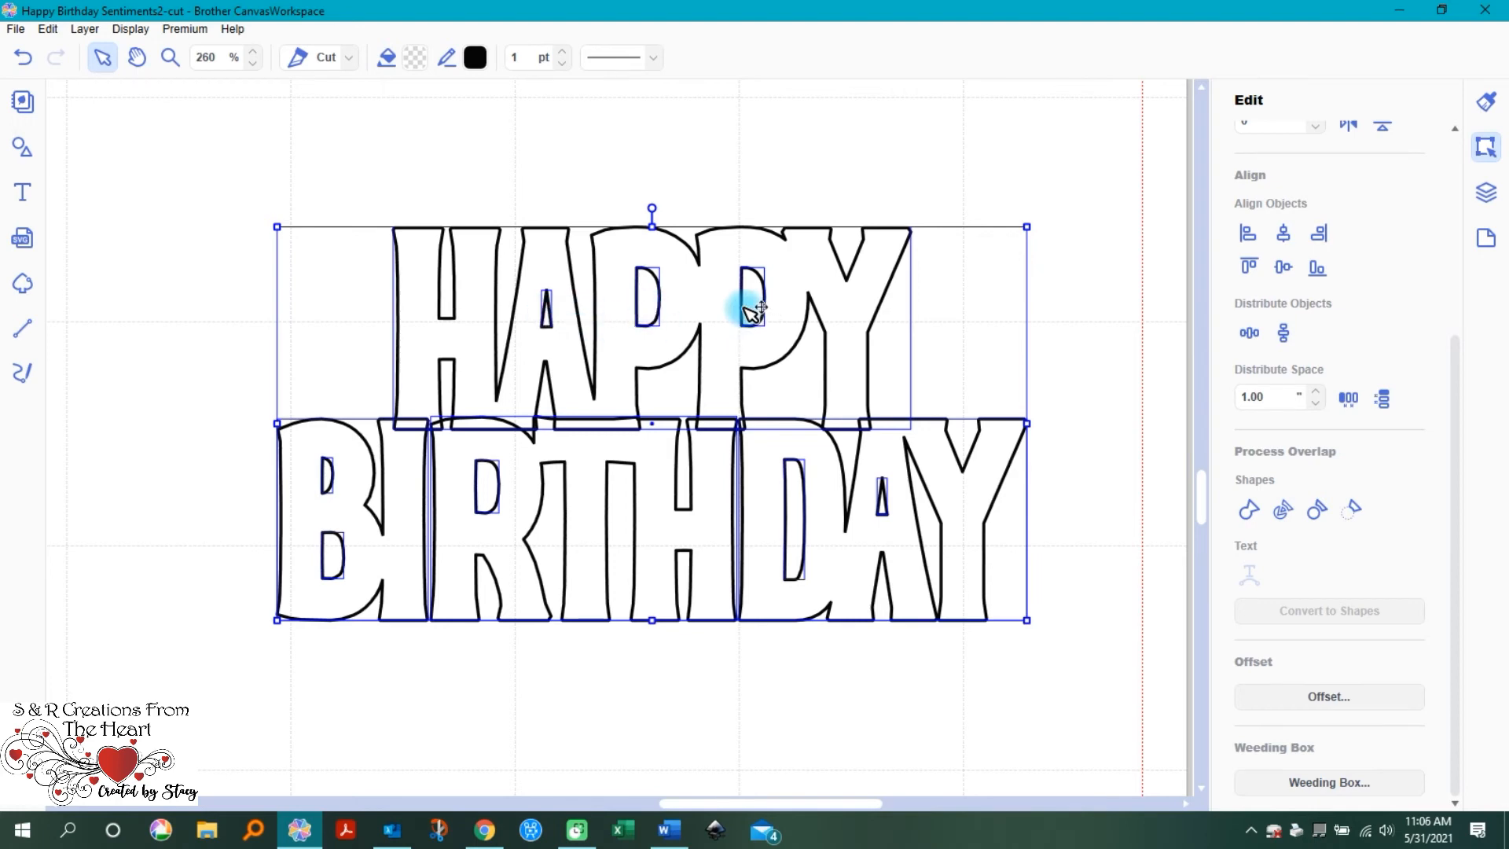
pyautogui.keyDown('shift'); pyautogui.click(334, 481); pyautogui.keyUp('shift')
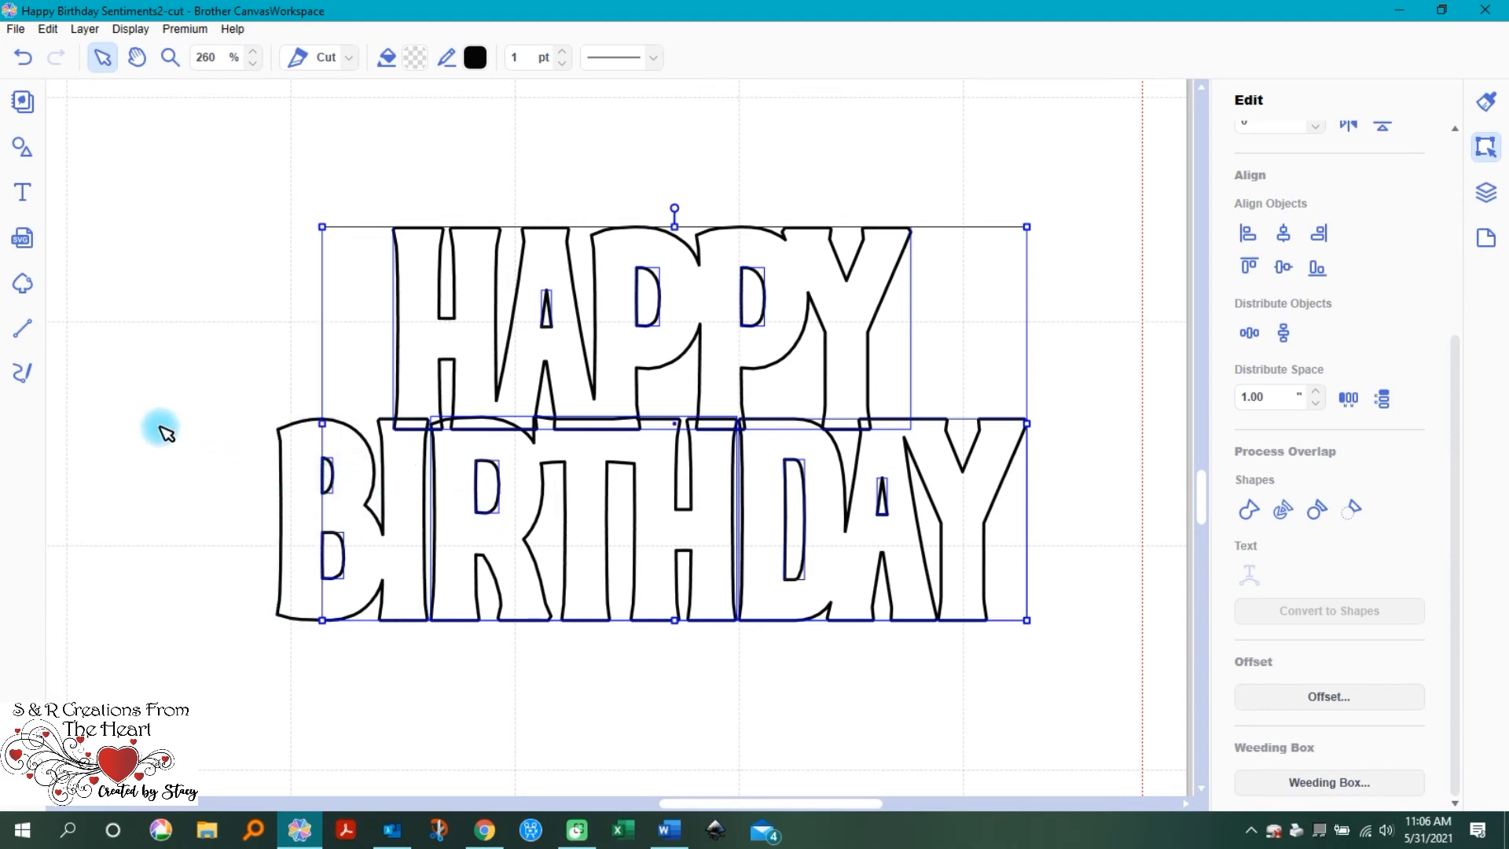
pyautogui.click(164, 430)
pyautogui.click(343, 500)
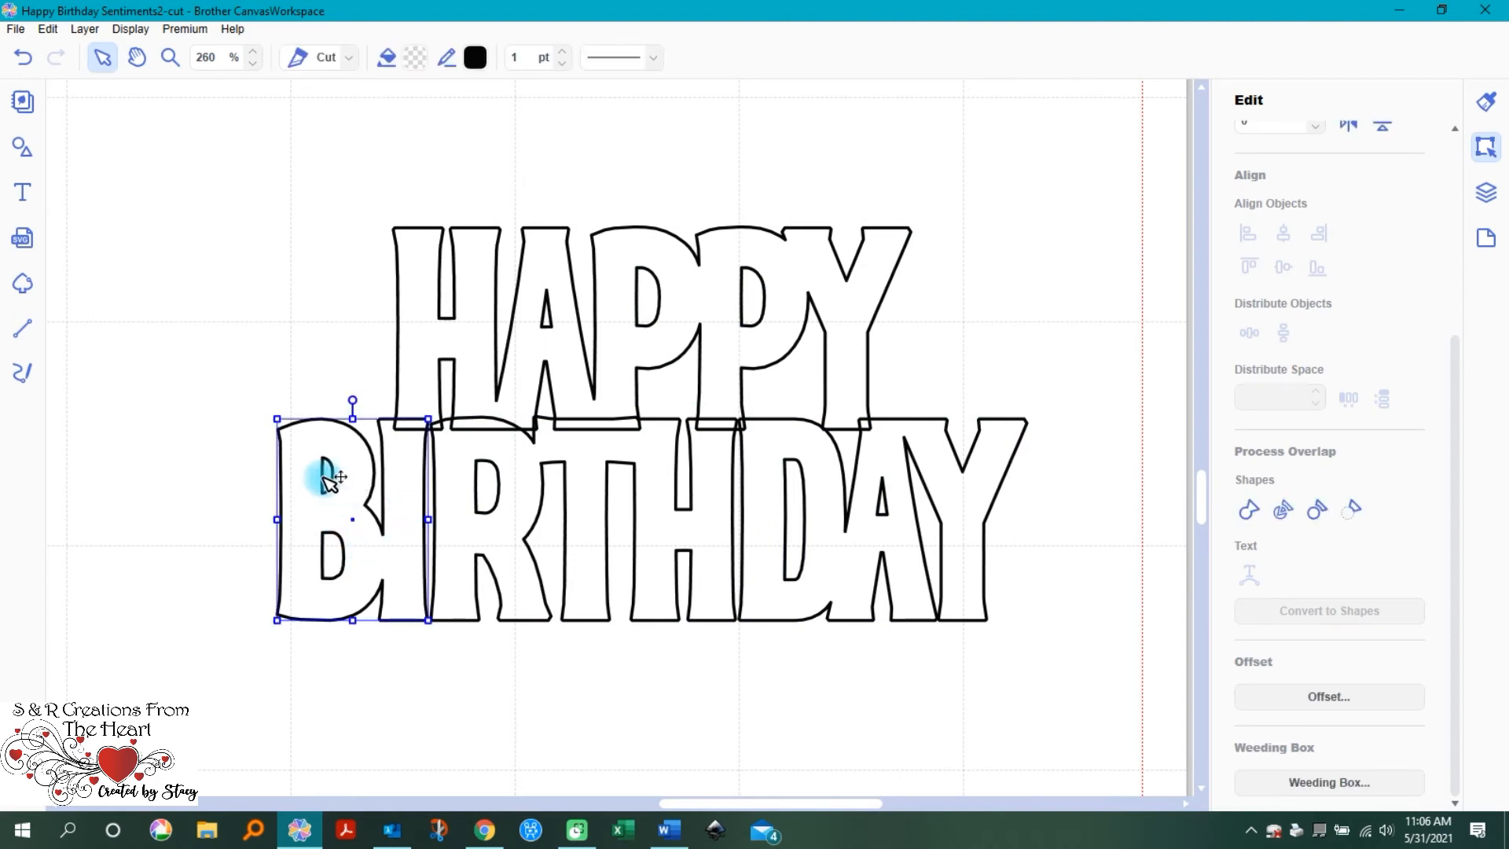
pyautogui.doubleClick(331, 477)
pyautogui.click(331, 477)
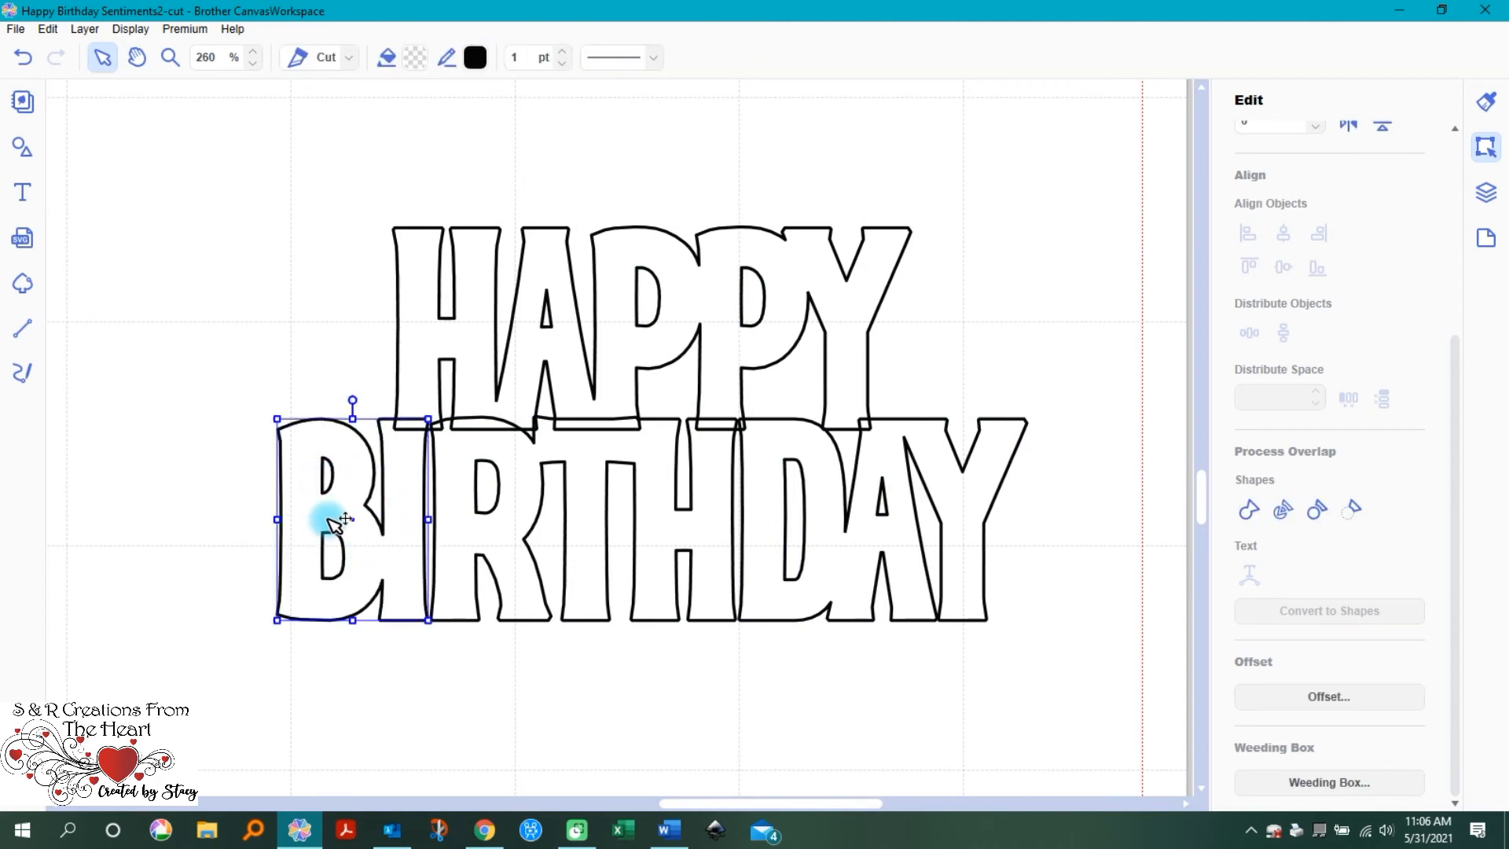
pyautogui.click(191, 458)
pyautogui.click(337, 511)
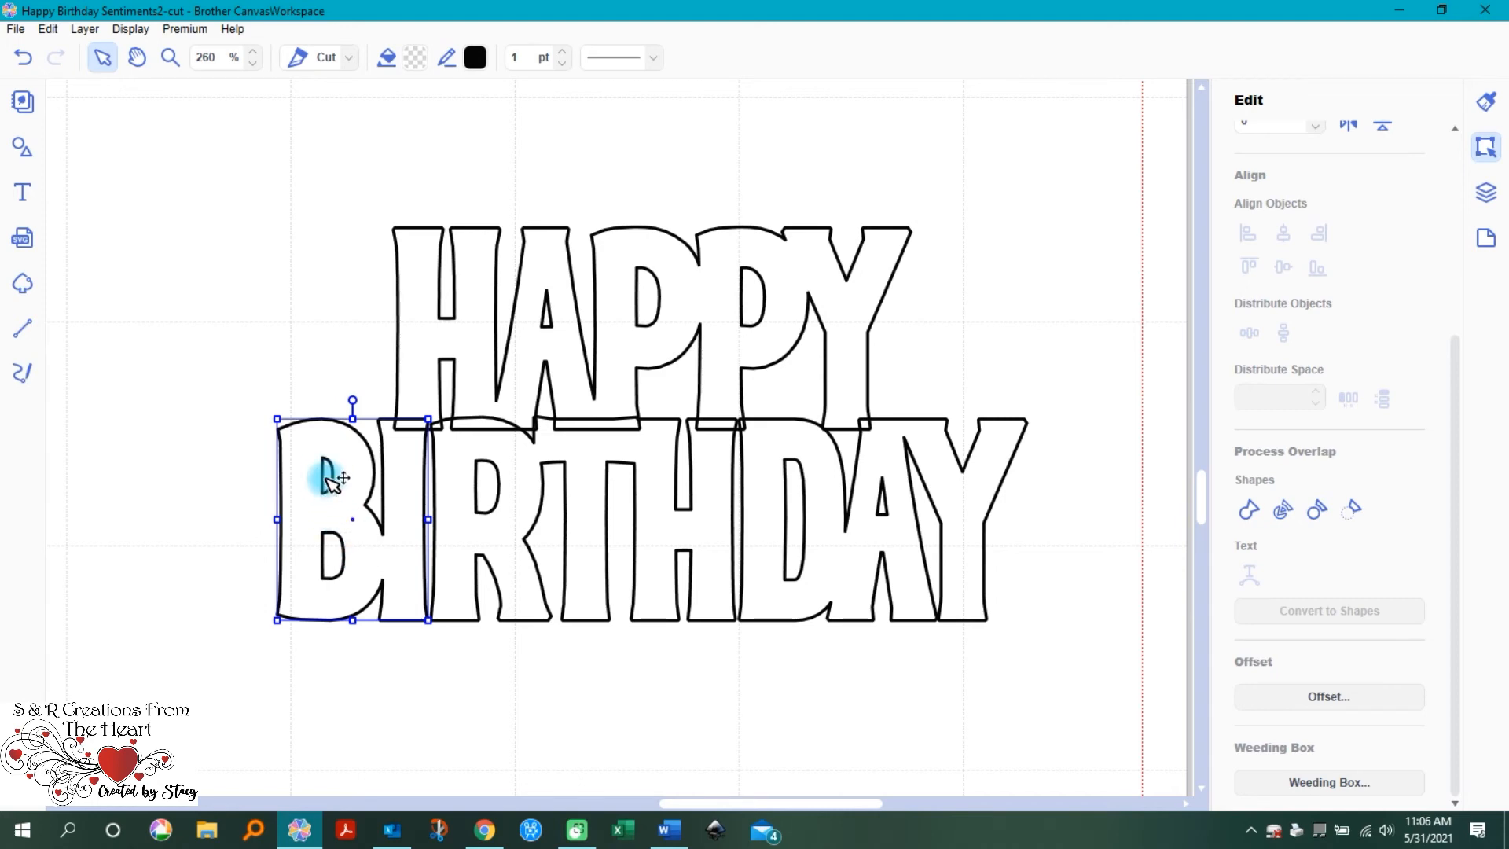
pyautogui.click(348, 569)
# Step: Send the BI outline of BIRTHDAY to the back and check that both inner openings of the B can be selected
pyautogui.rightClick(348, 492)
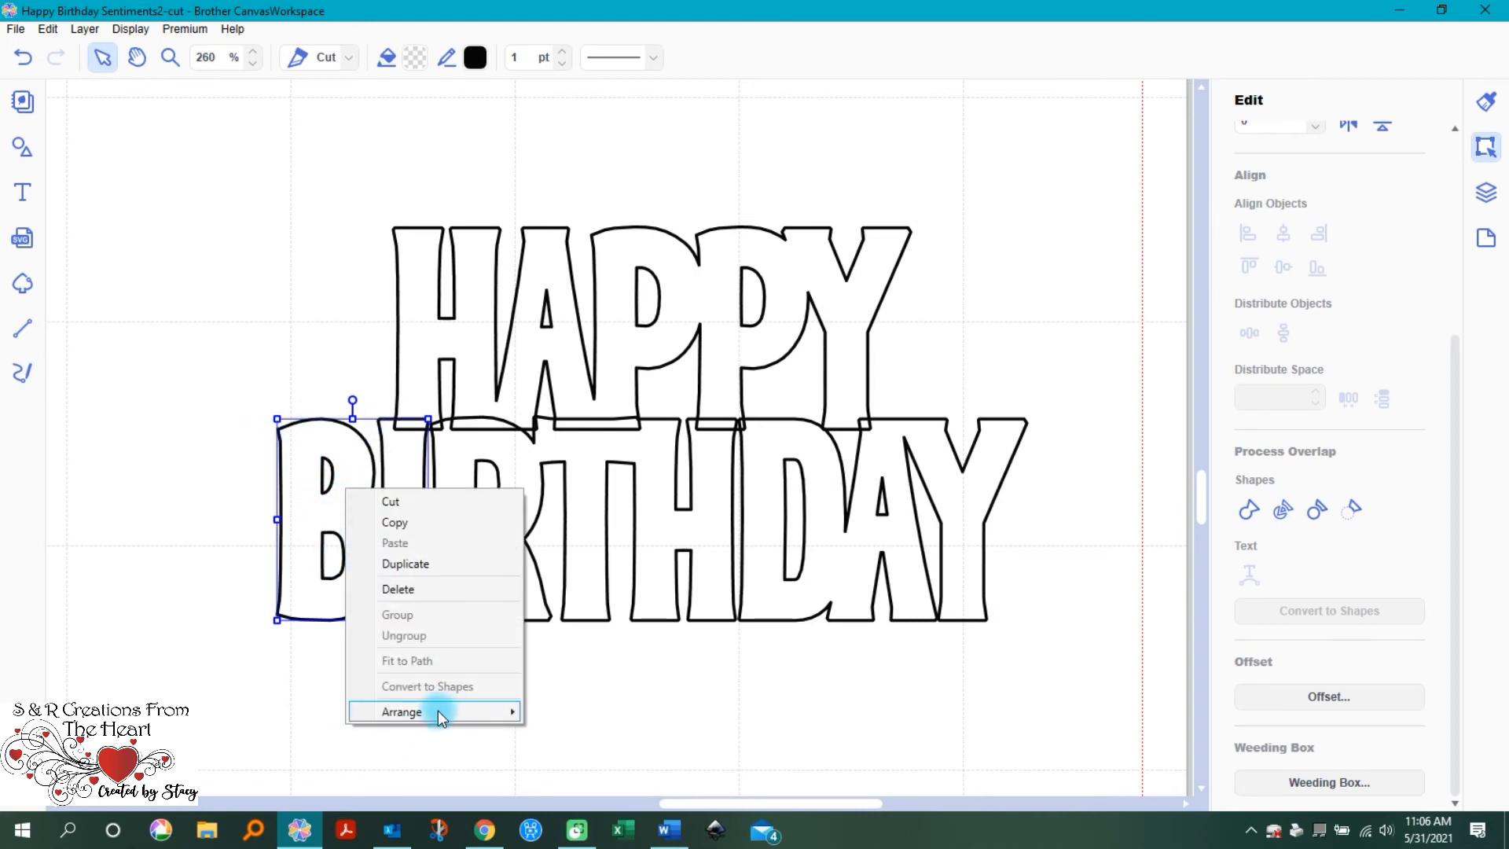
pyautogui.moveTo(433, 712)
pyautogui.click(606, 774)
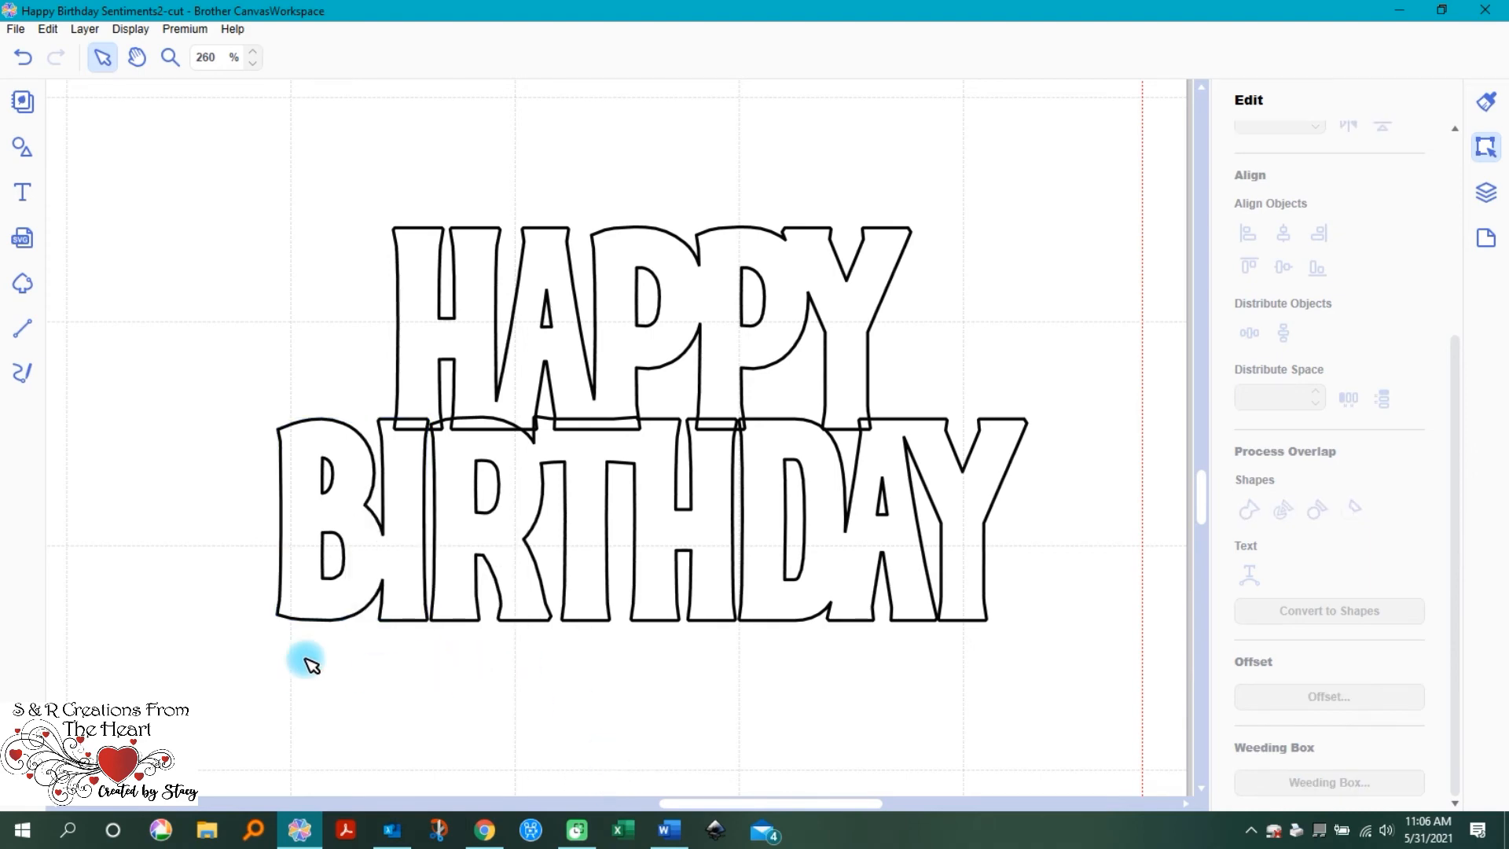
pyautogui.click(330, 476)
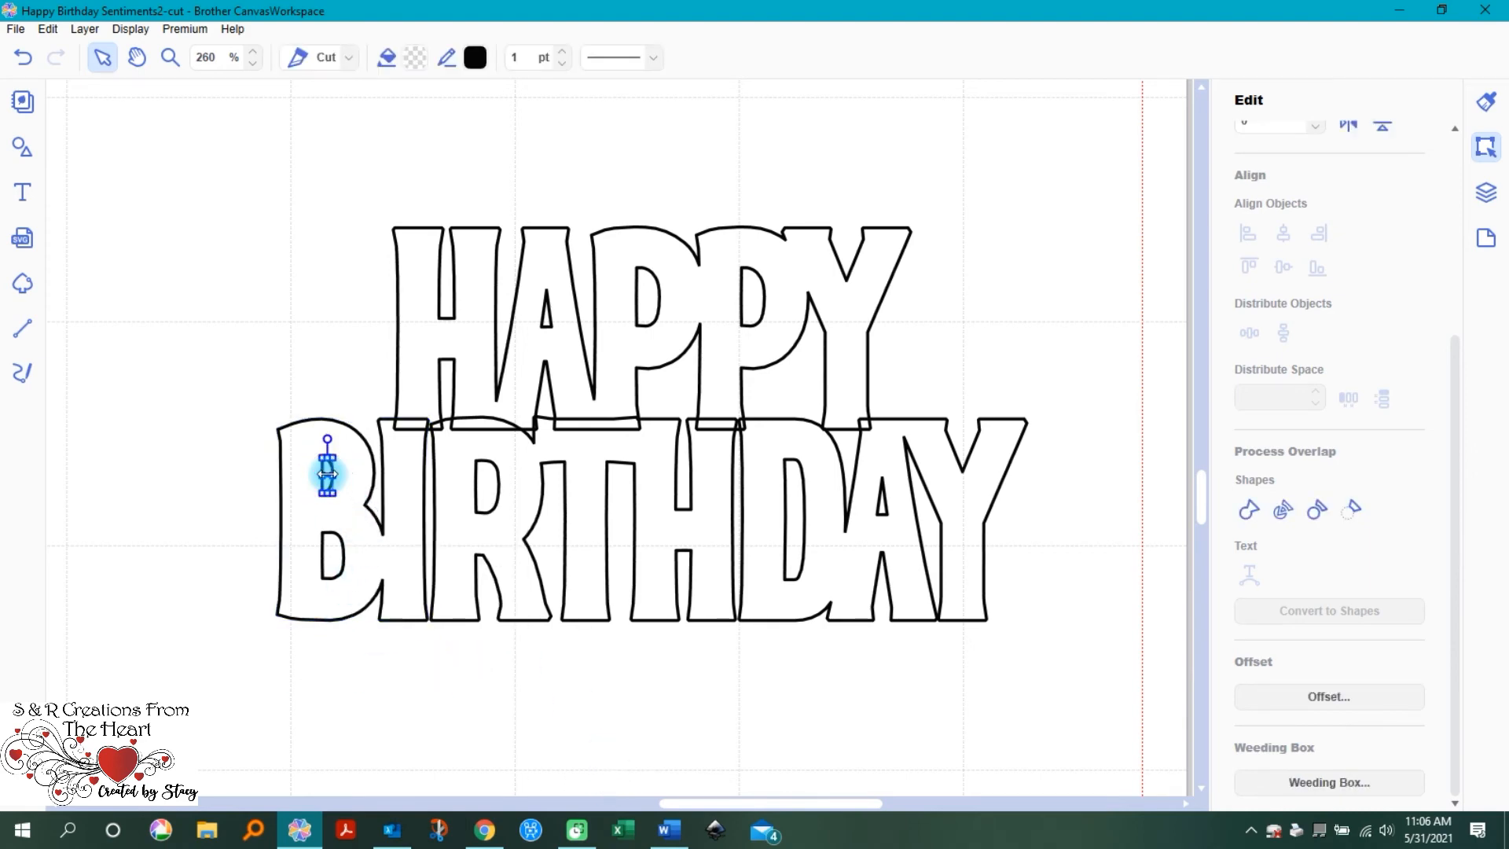
pyautogui.click(327, 542)
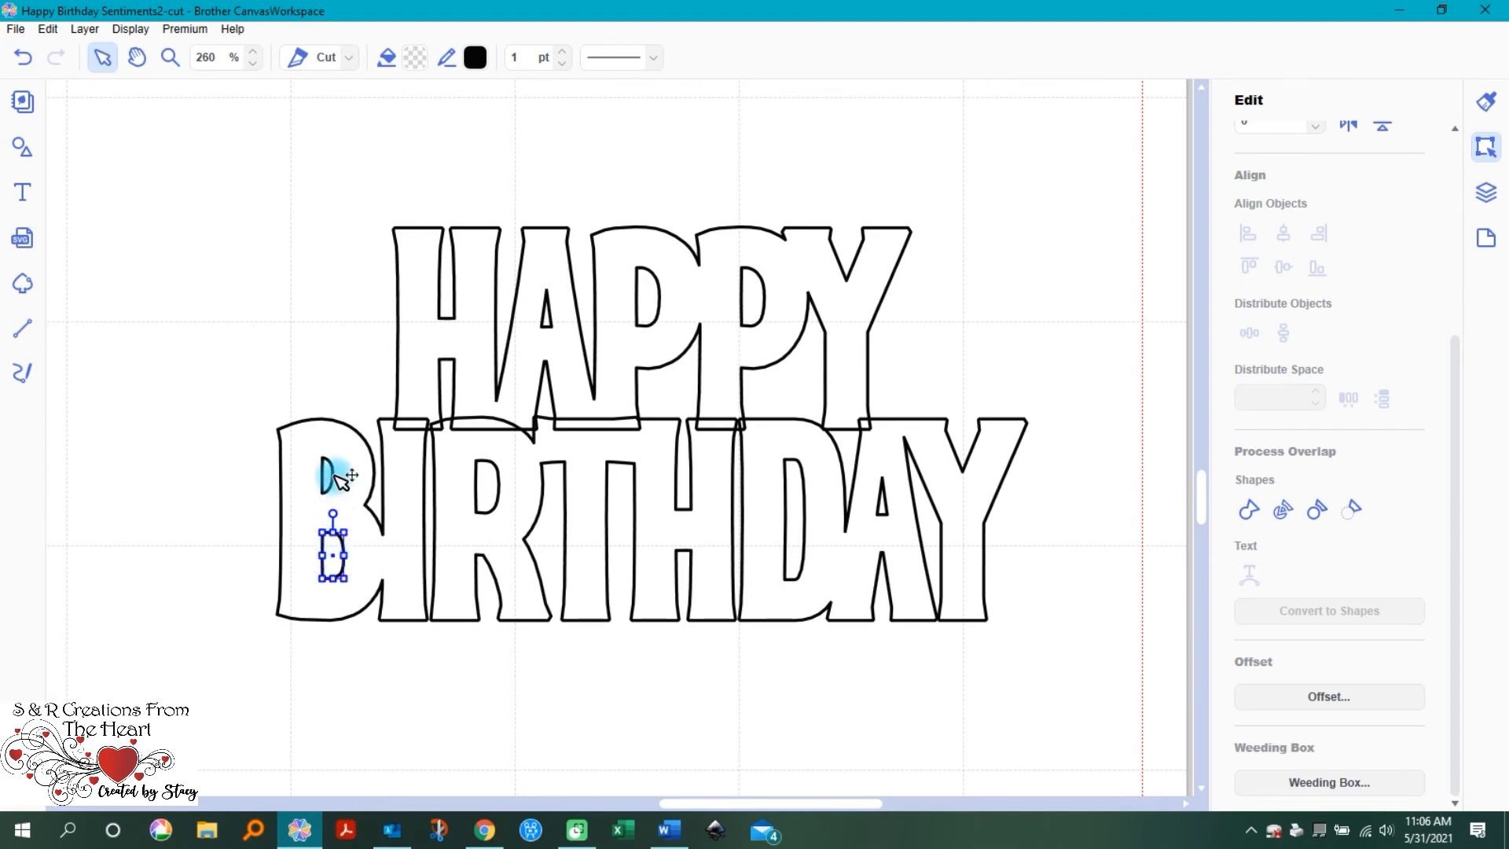
# Step: Send the RTH outline of BIRTHDAY to the back and select the R's inner opening
pyautogui.click(482, 495)
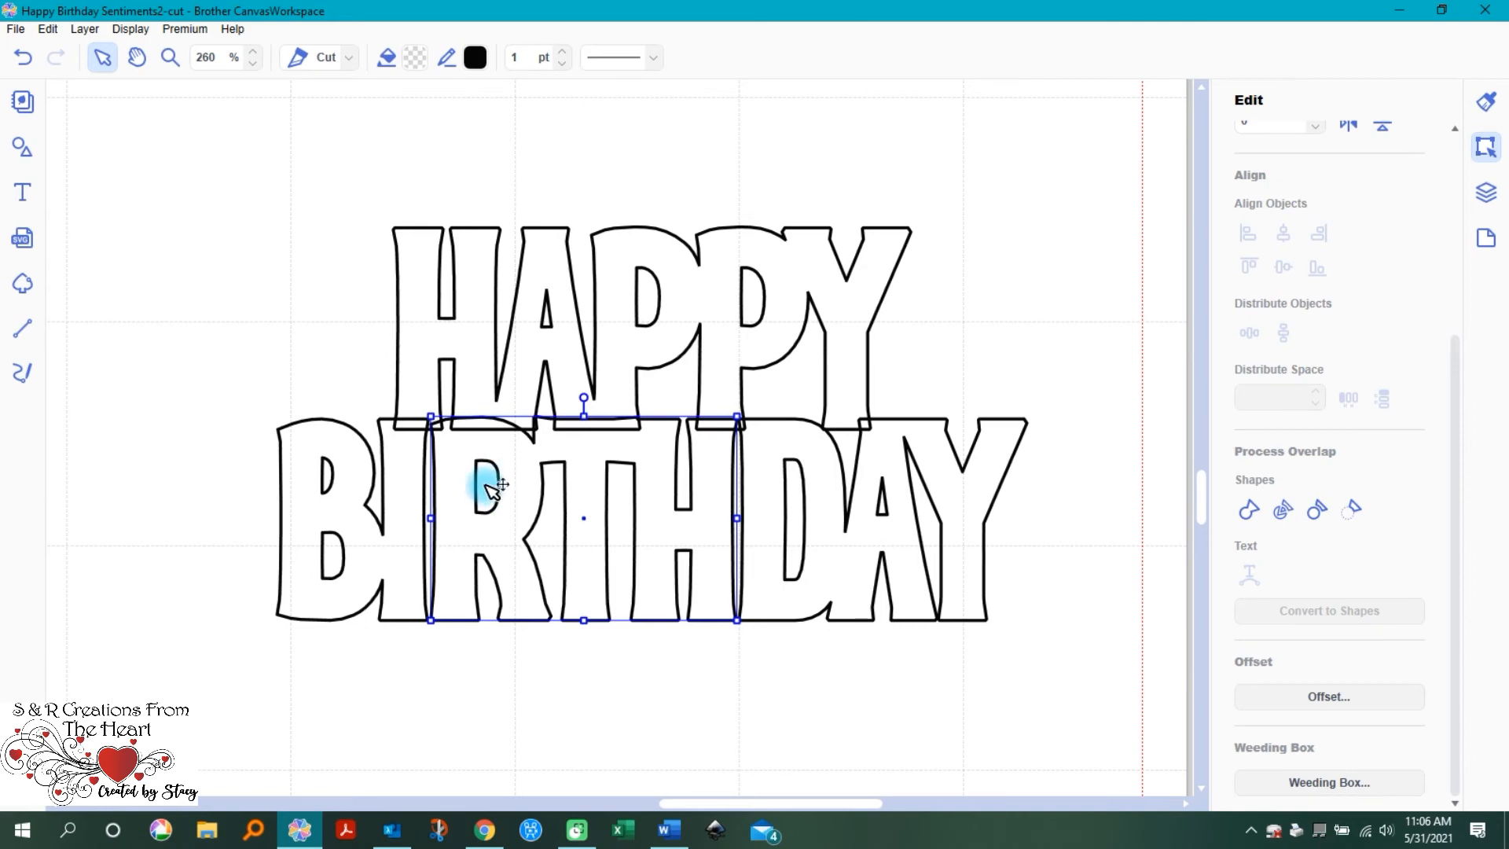
pyautogui.rightClick(488, 487)
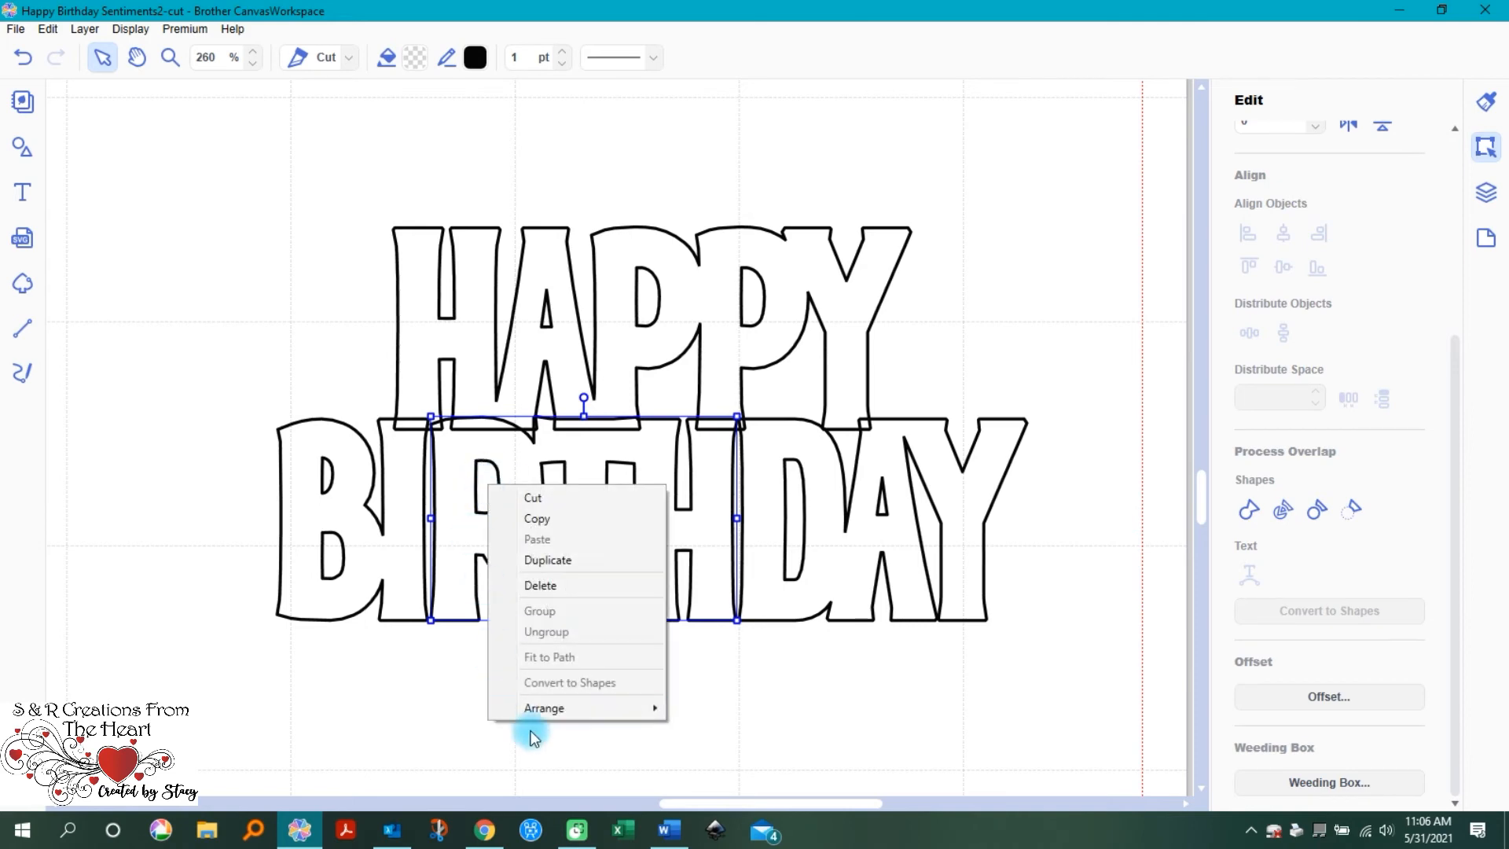
pyautogui.moveTo(542, 708)
pyautogui.click(734, 772)
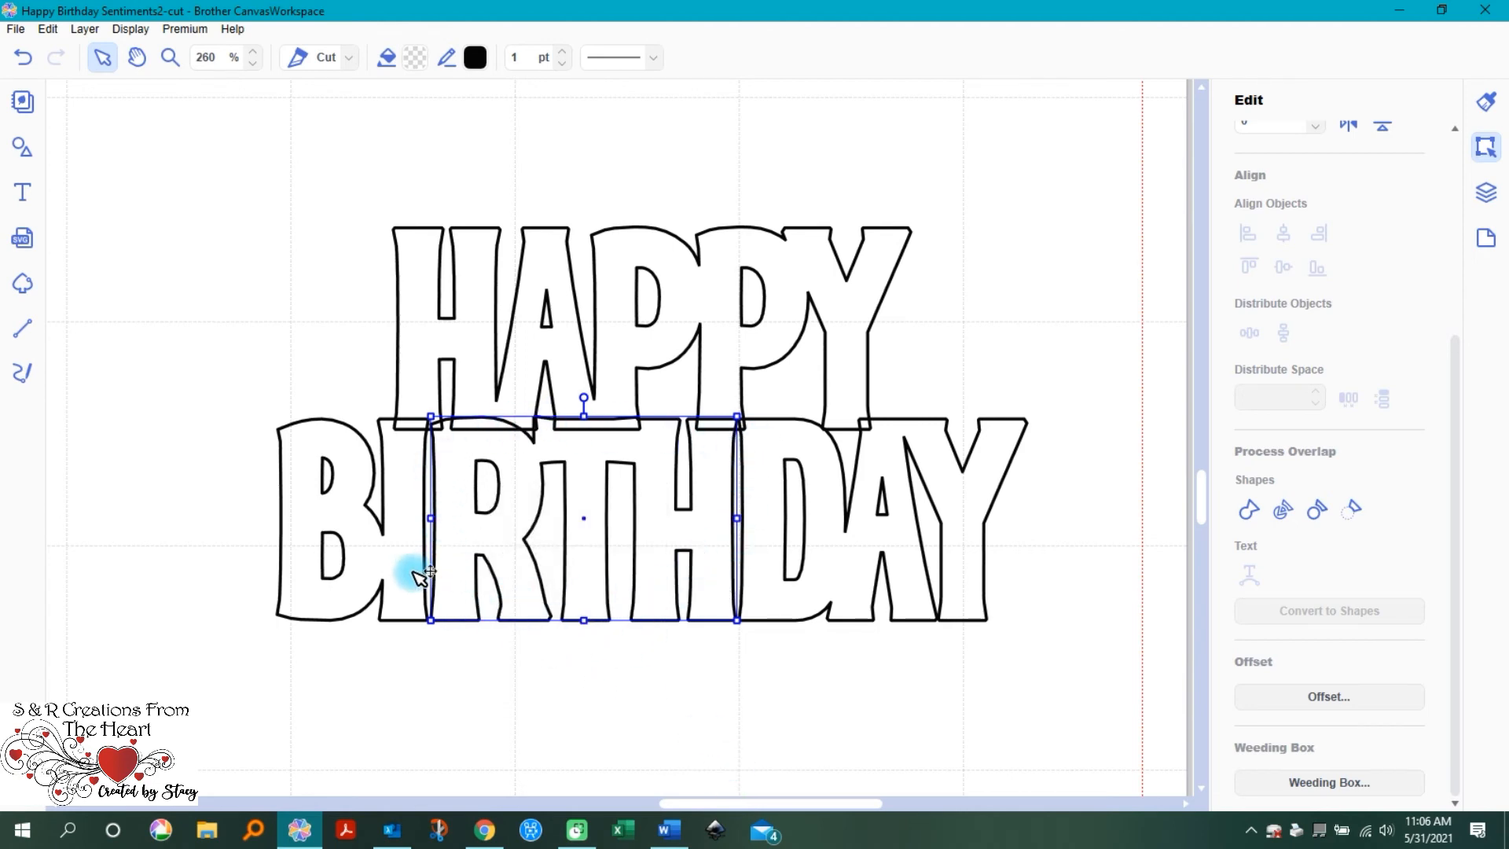
pyautogui.click(492, 486)
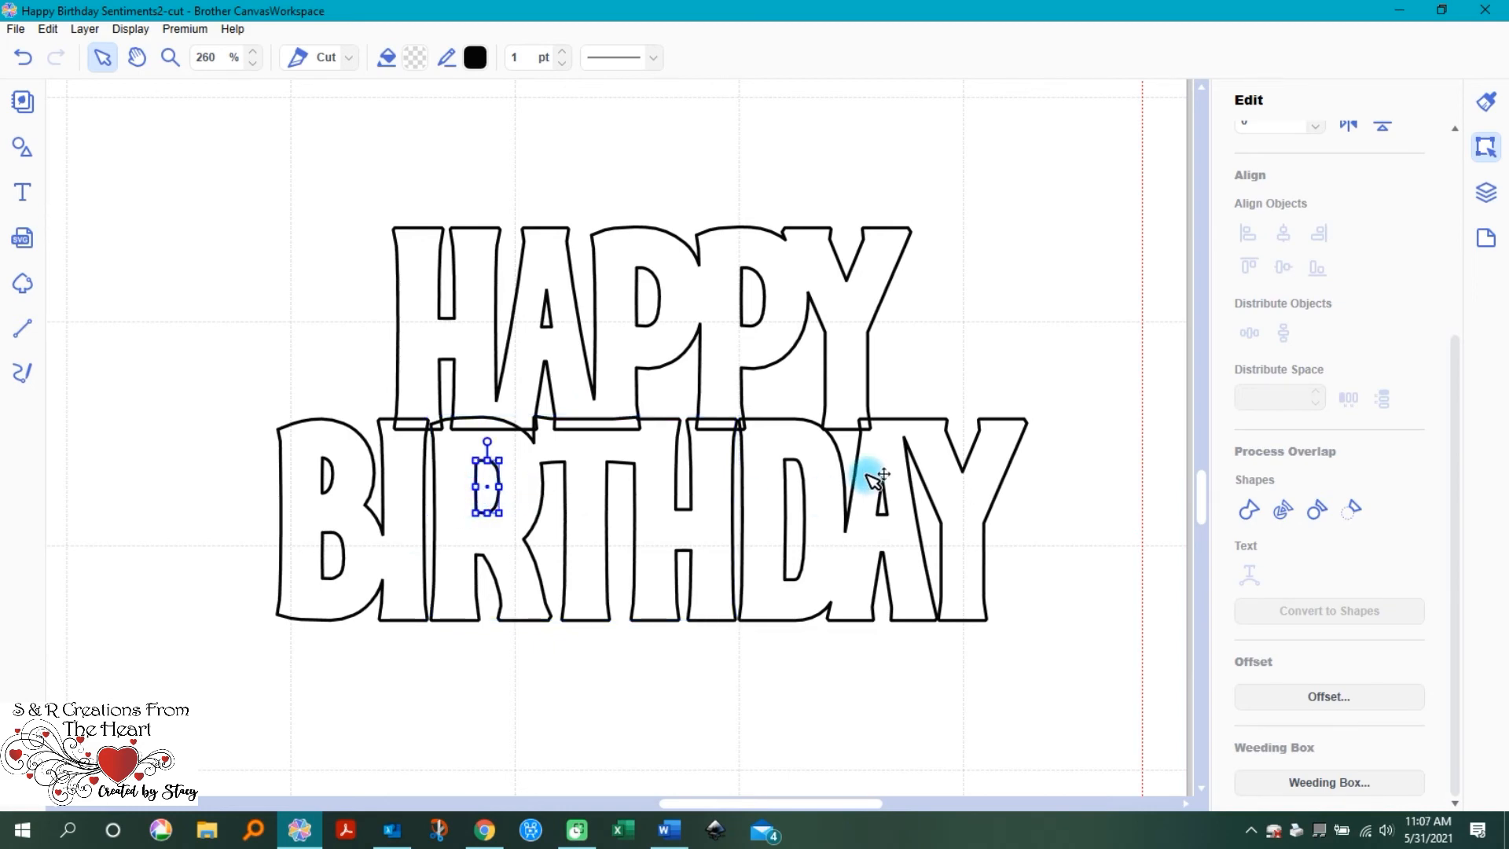
# Step: Send the DAY outline of BIRTHDAY to the back and select the D's inner opening
pyautogui.click(800, 508)
pyautogui.rightClick(804, 509)
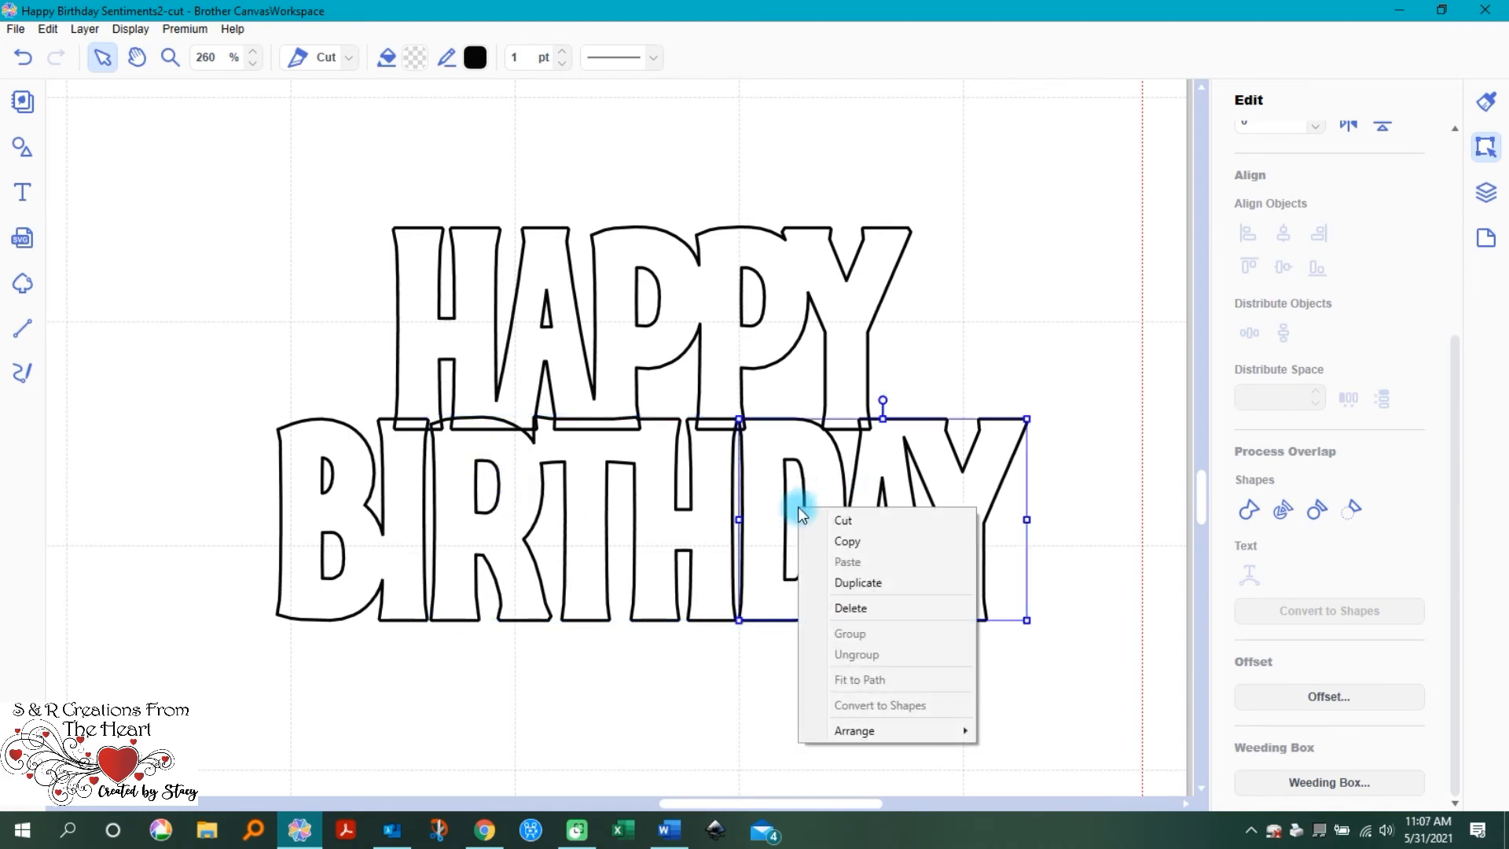
pyautogui.moveTo(861, 730)
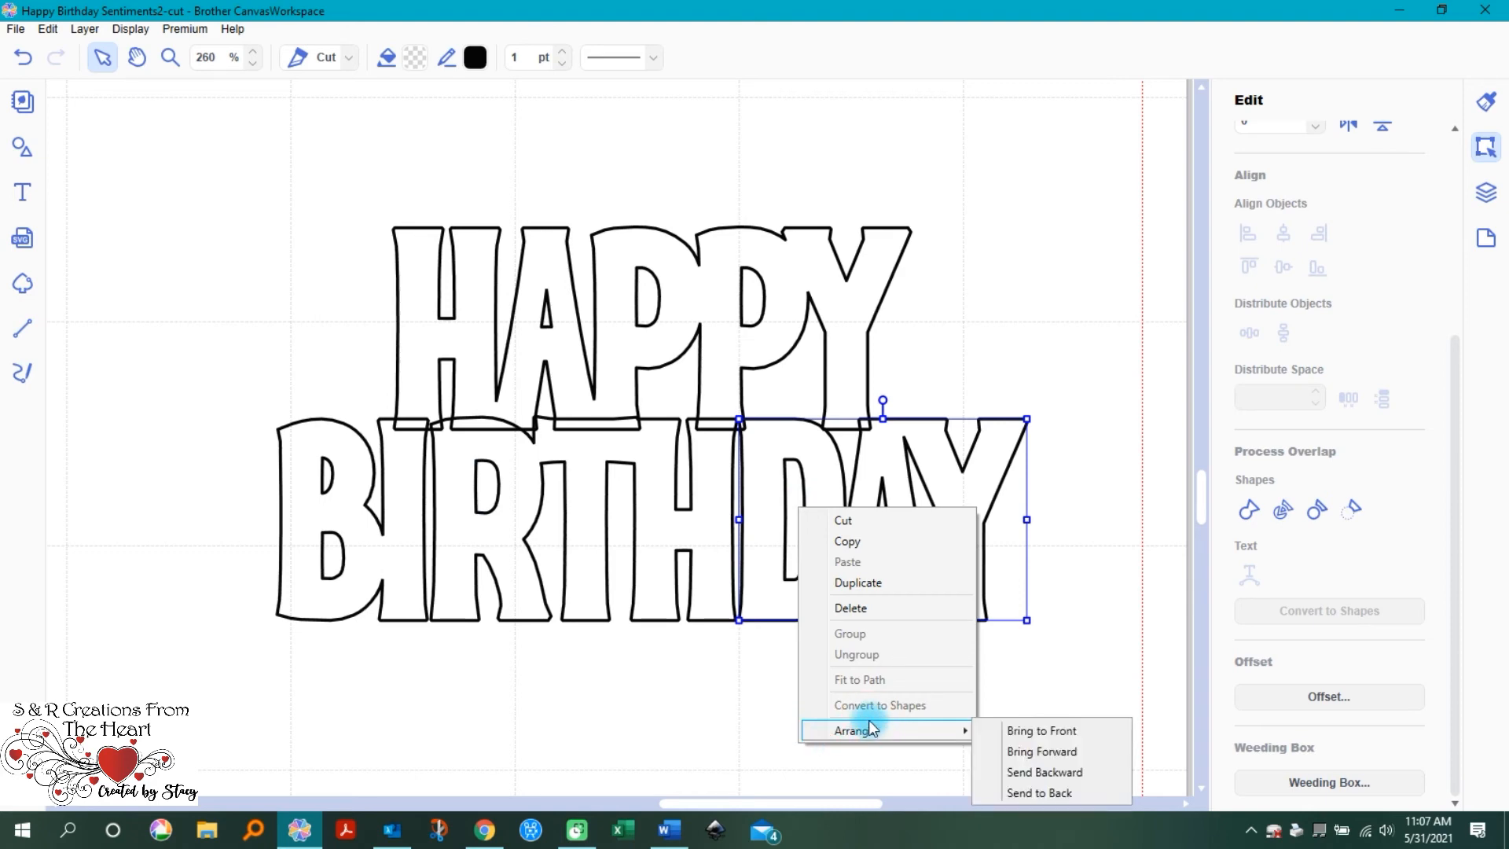
pyautogui.click(1049, 794)
pyautogui.click(796, 519)
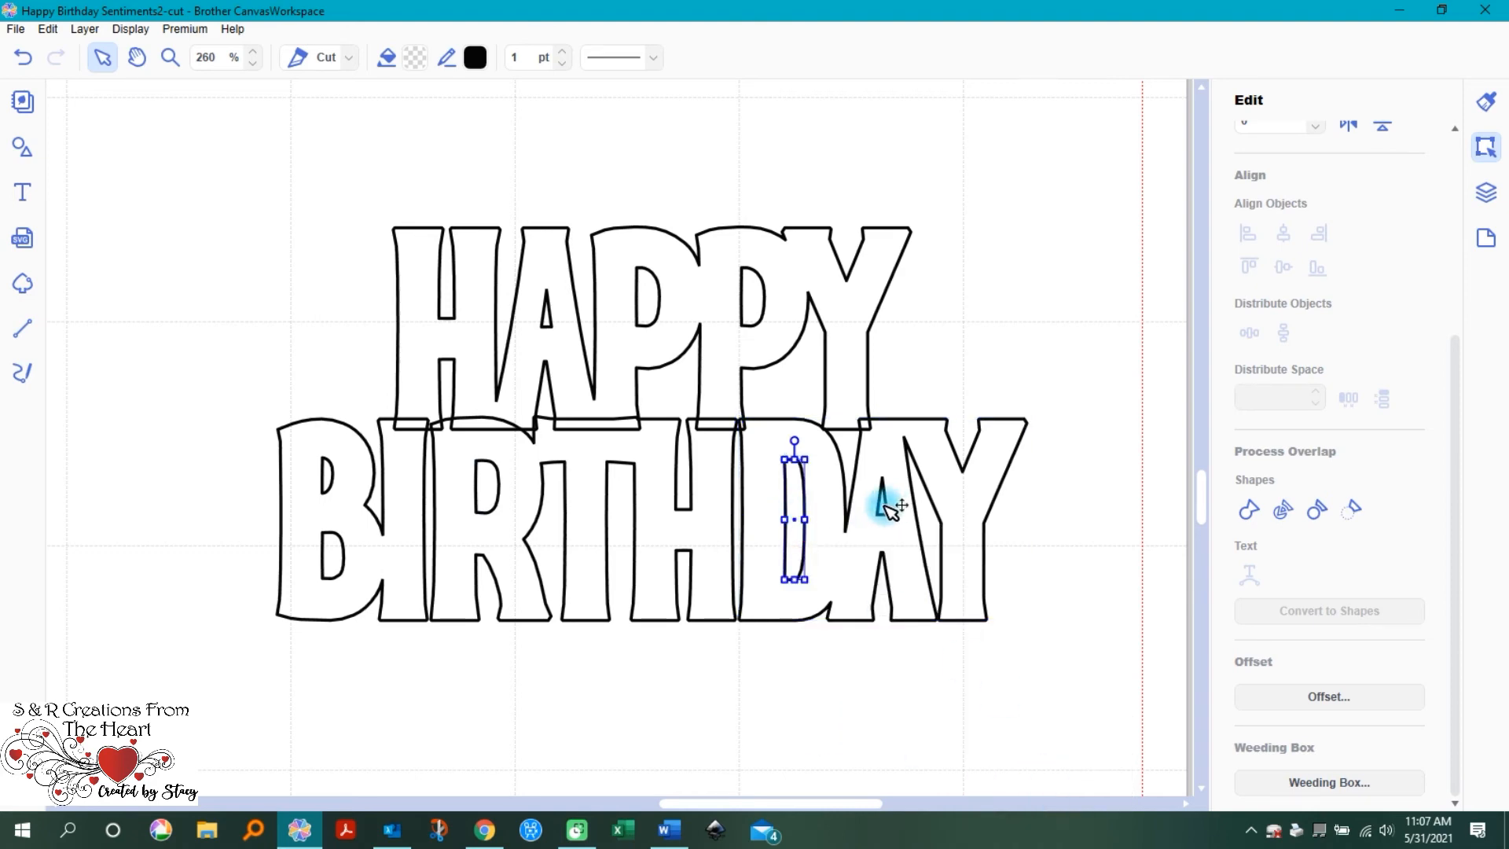
pyautogui.click(800, 506)
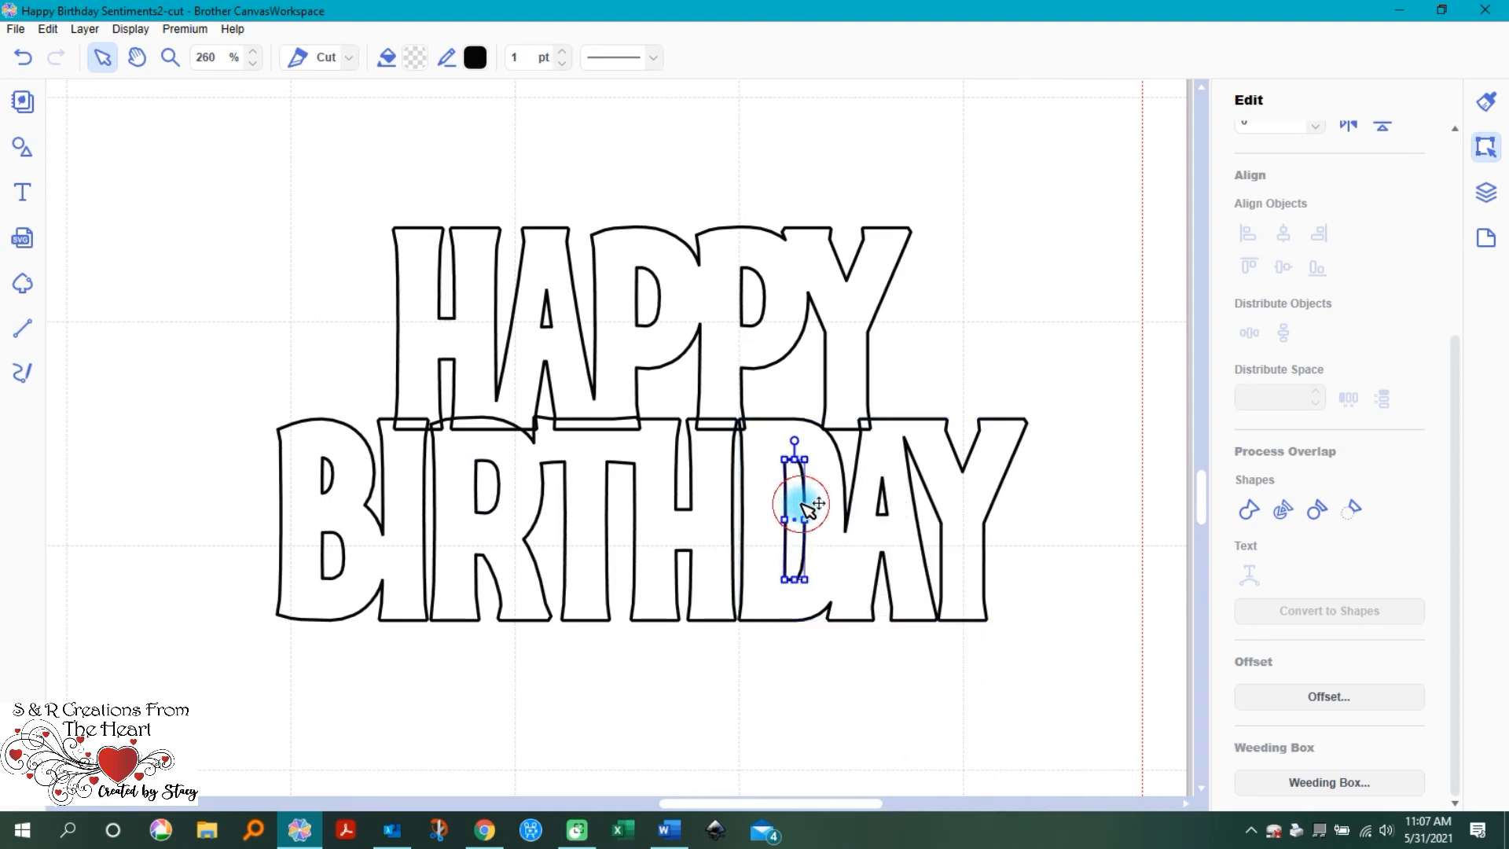
# Step: Check that the inner openings of the A and both P letters in HAPPY can be selected separately, then clear the selection
pyautogui.click(476, 344)
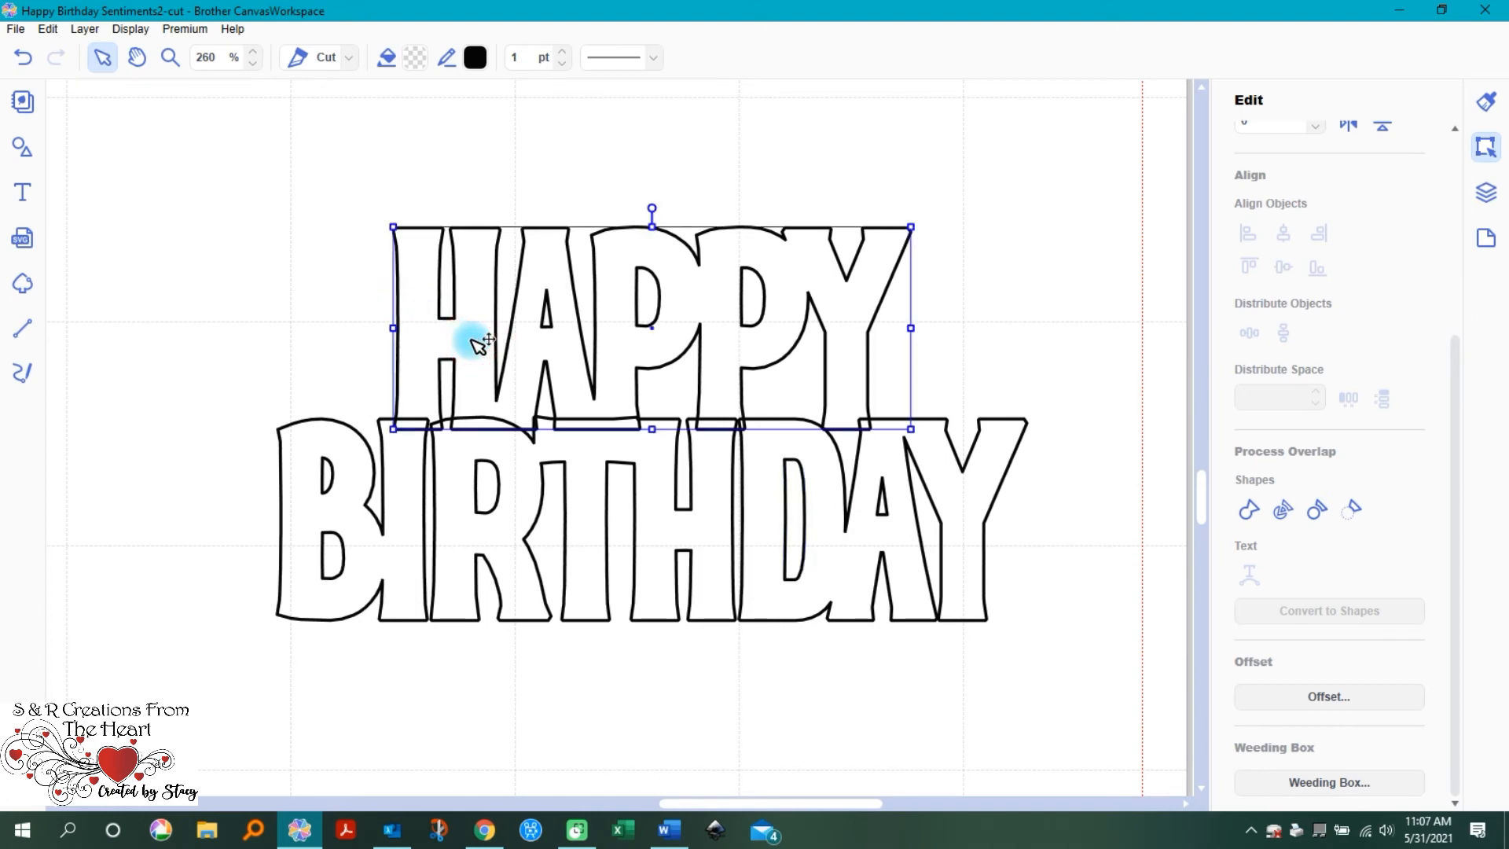
pyautogui.click(552, 317)
pyautogui.click(665, 300)
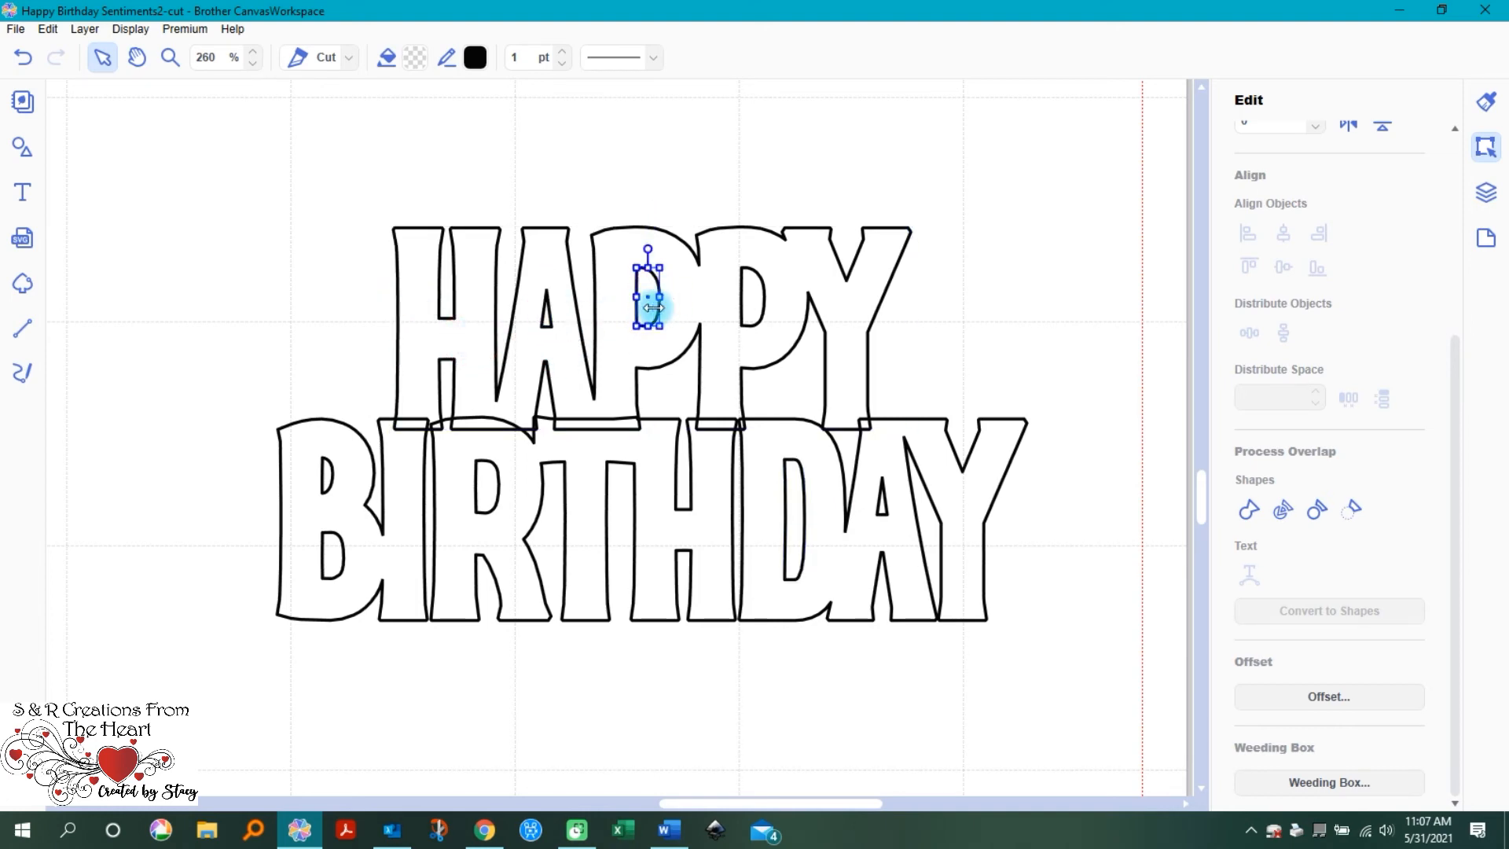
pyautogui.click(753, 299)
pyautogui.click(759, 301)
pyautogui.click(1031, 294)
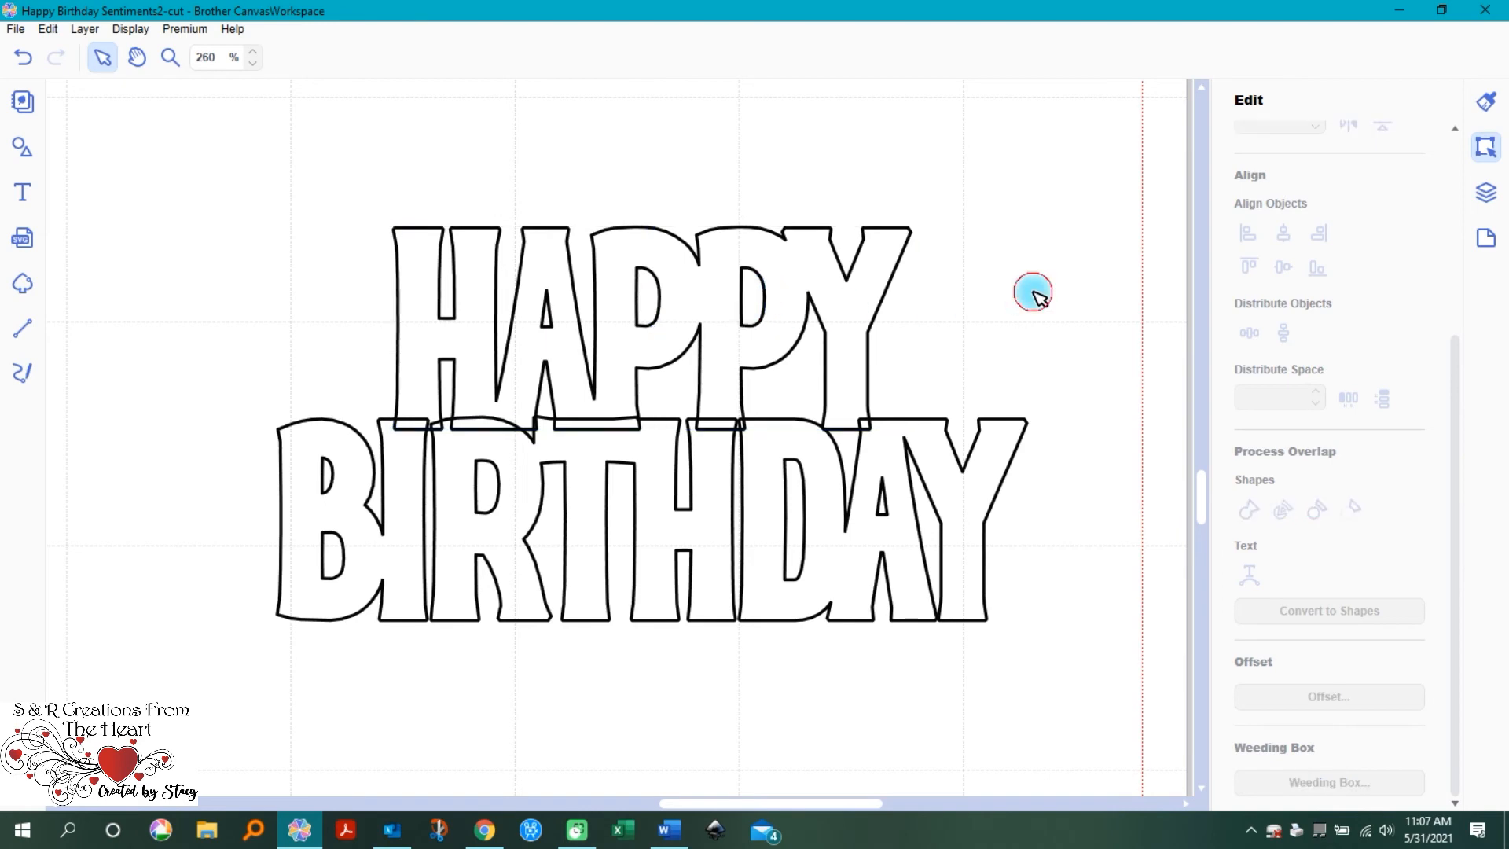
# Step: Weld HAPPY and BIRTHDAY into one outline, leaving all inner openings of the A, P, B, R and D letters out of the selection
pyautogui.moveTo(173, 206); pyautogui.dragTo(1075, 690)
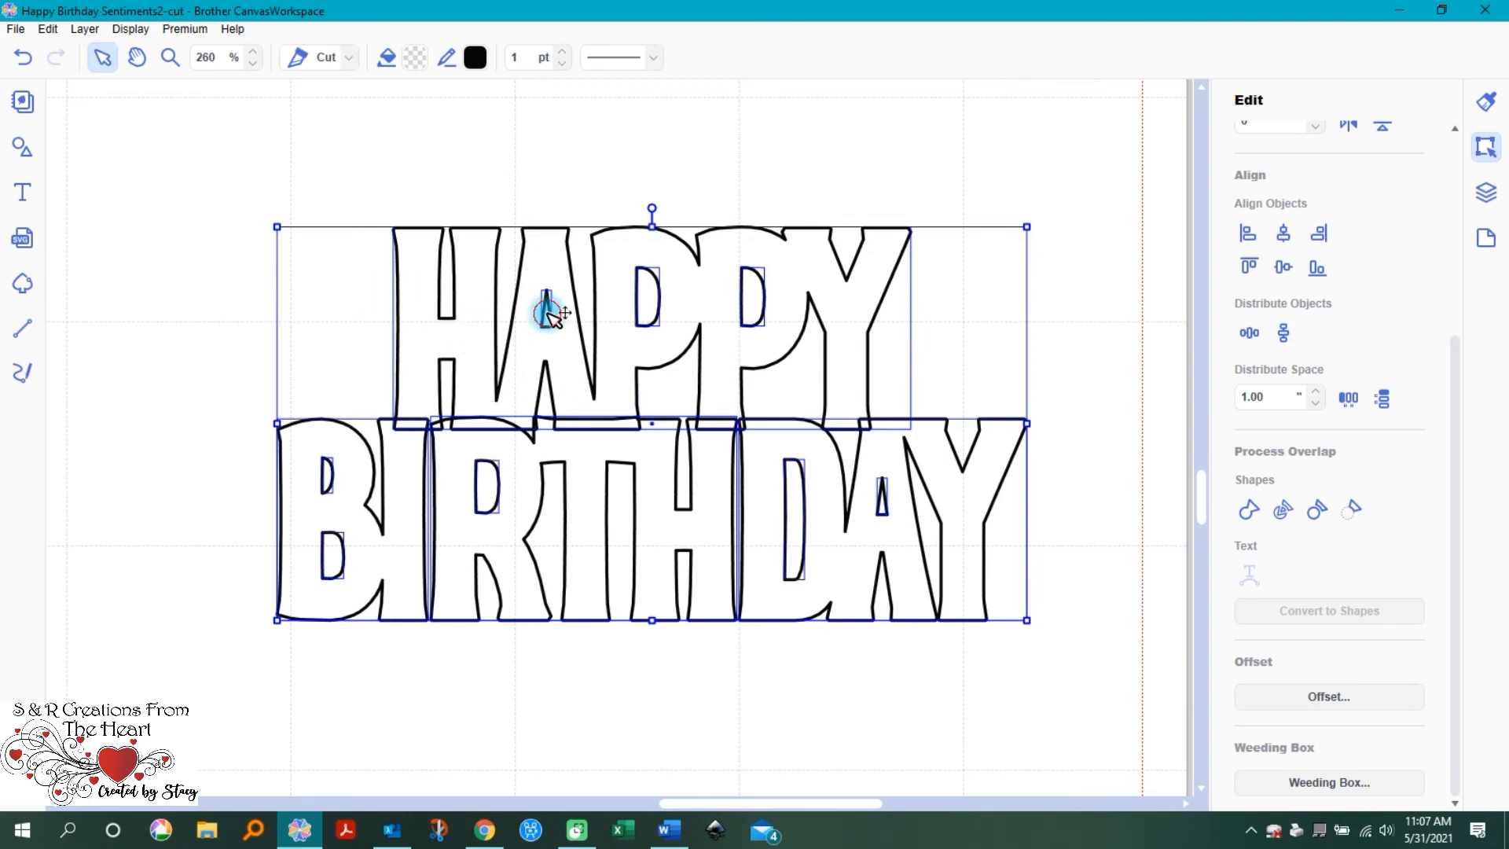
pyautogui.keyDown('shift'); pyautogui.click(655, 296); pyautogui.keyUp('shift')
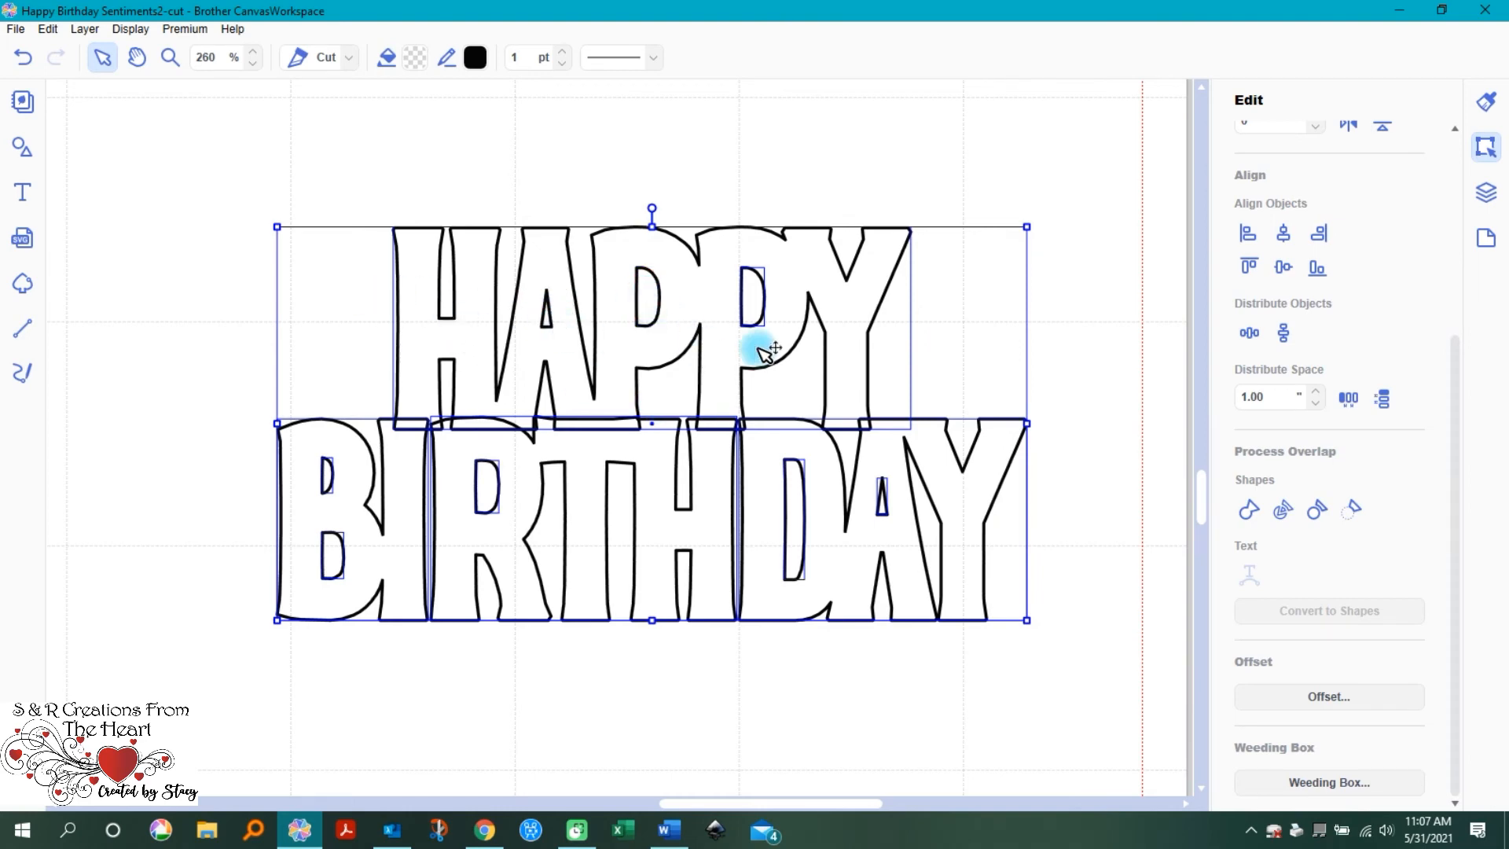
pyautogui.keyDown('shift'); pyautogui.click(750, 291); pyautogui.keyUp('shift')
pyautogui.keyDown('shift'); pyautogui.click(885, 503); pyautogui.keyUp('shift')
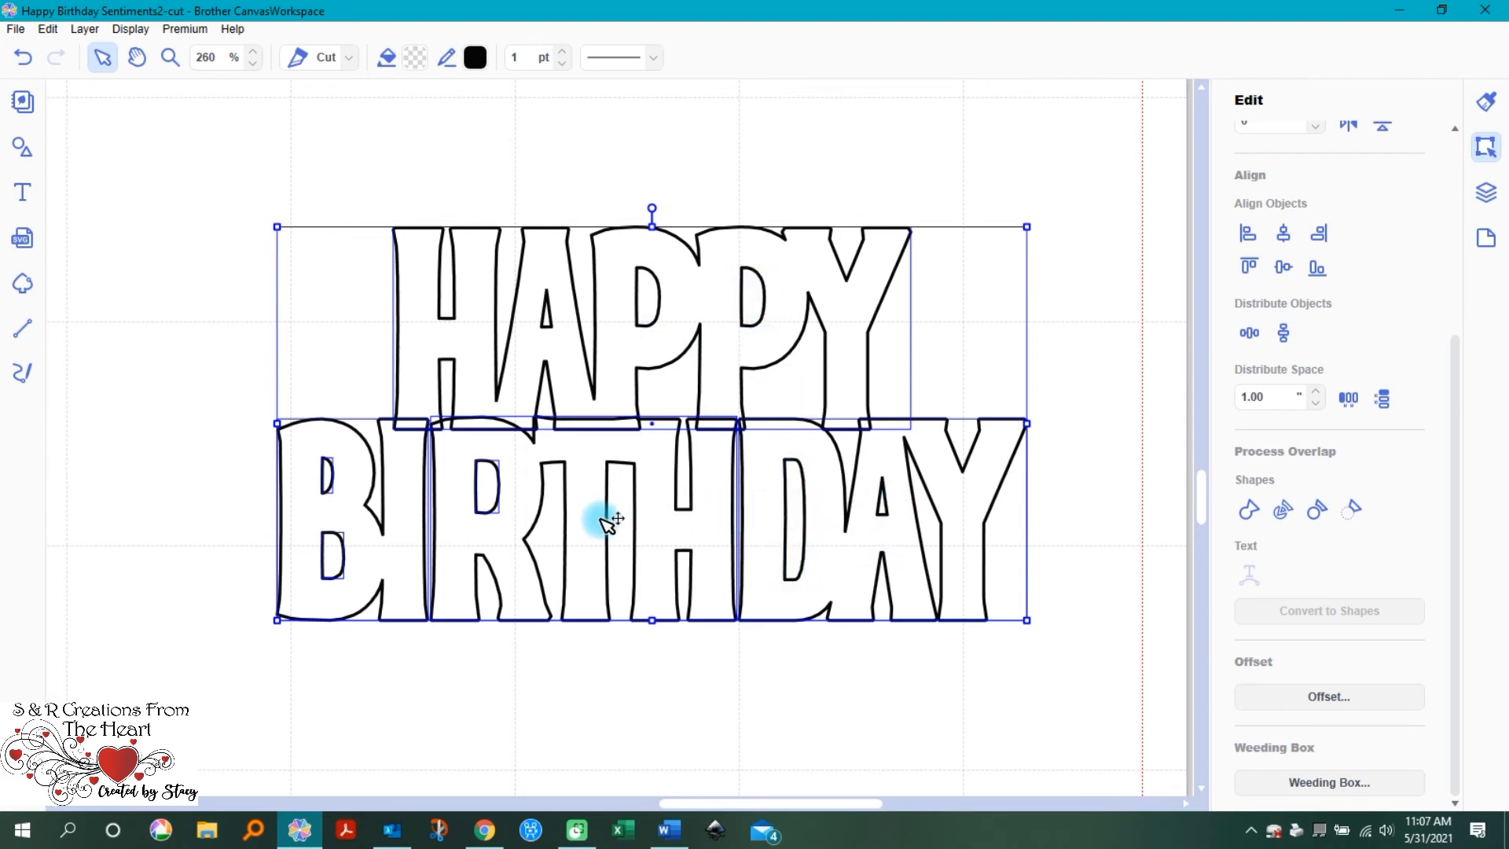
pyautogui.keyDown('shift'); pyautogui.click(334, 477); pyautogui.keyUp('shift')
pyautogui.keyDown('shift'); pyautogui.click(334, 558); pyautogui.keyUp('shift')
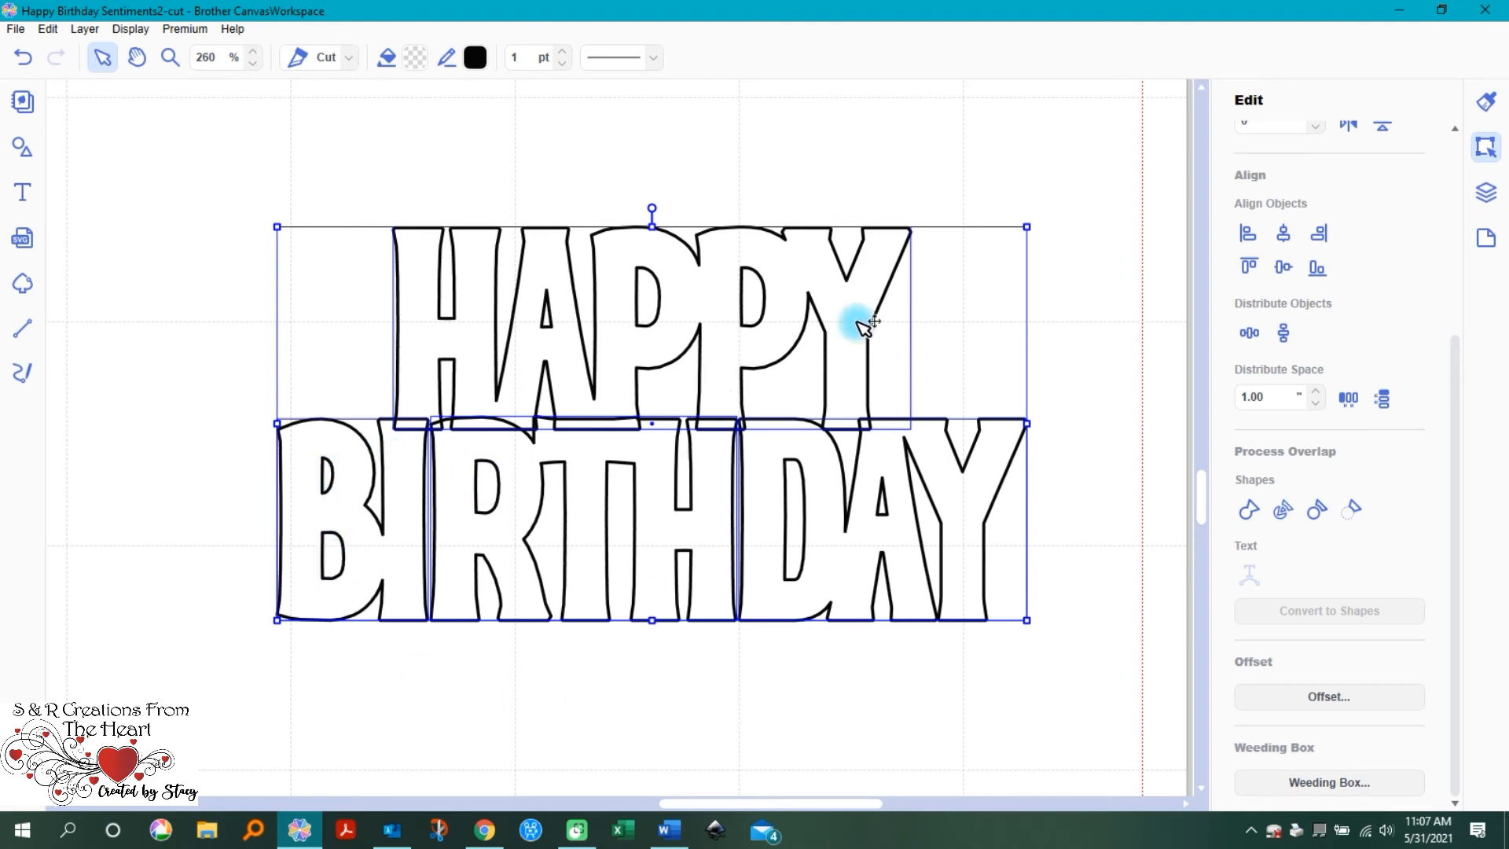
pyautogui.click(1250, 515)
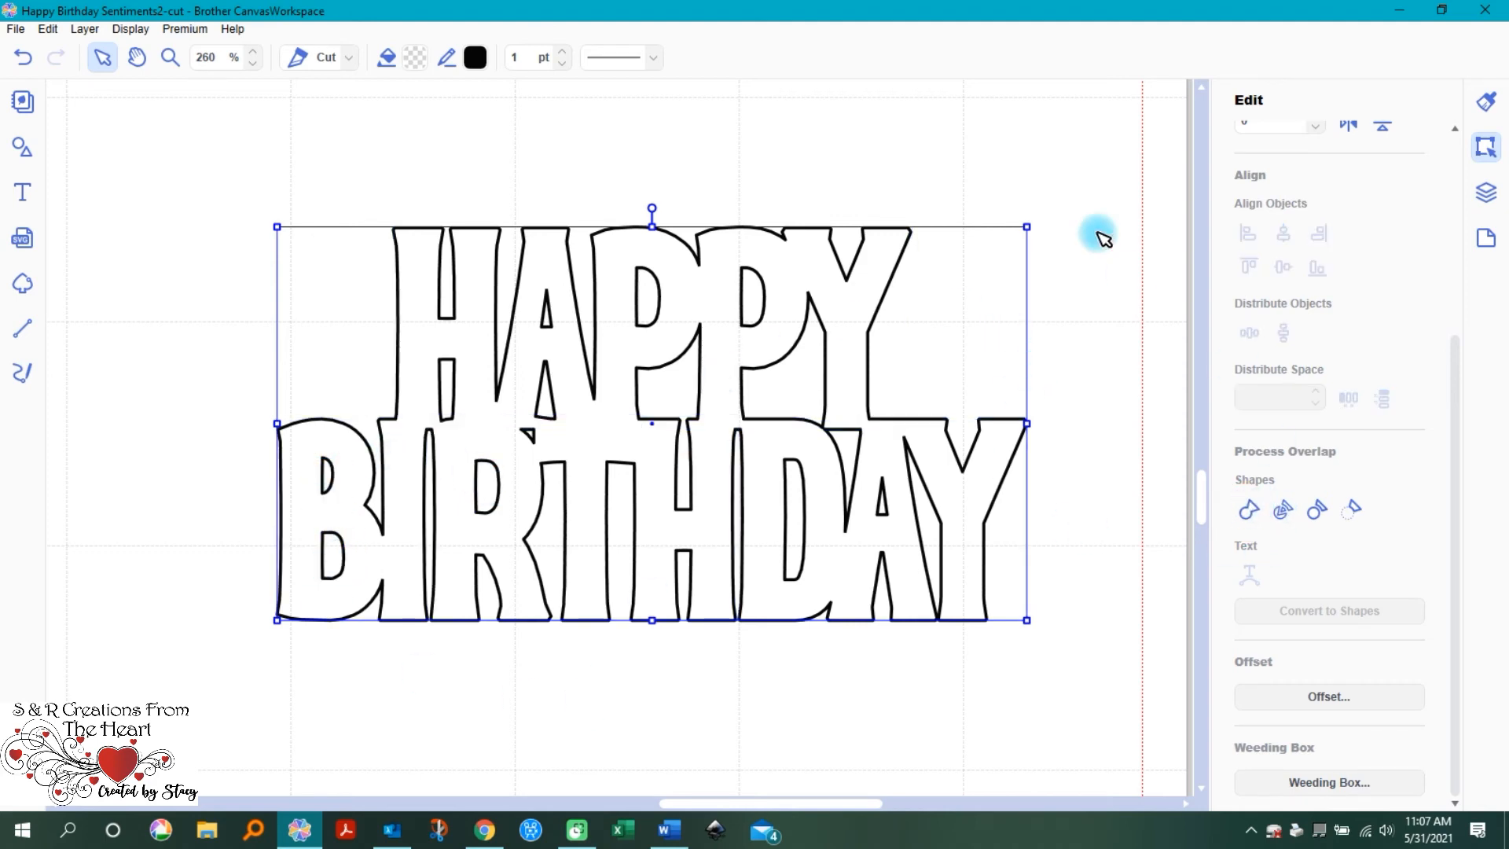
pyautogui.click(196, 294)
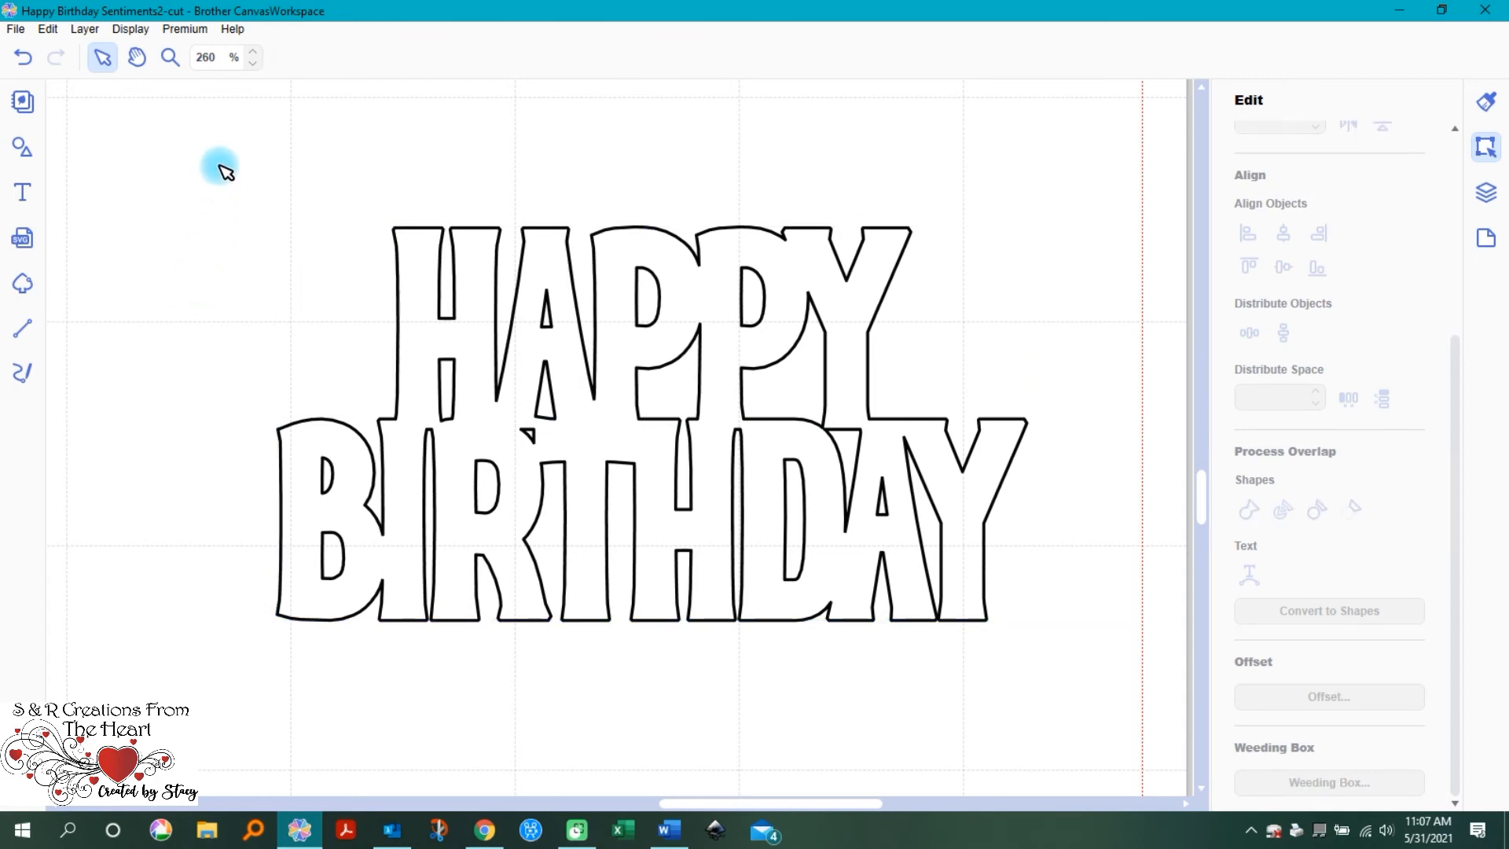
# Step: Try to move the welded HAPPY BIRTHDAY outline without grouping it with its inner openings, and undo the move
pyautogui.moveTo(194, 194); pyautogui.dragTo(683, 464)
pyautogui.click(738, 202)
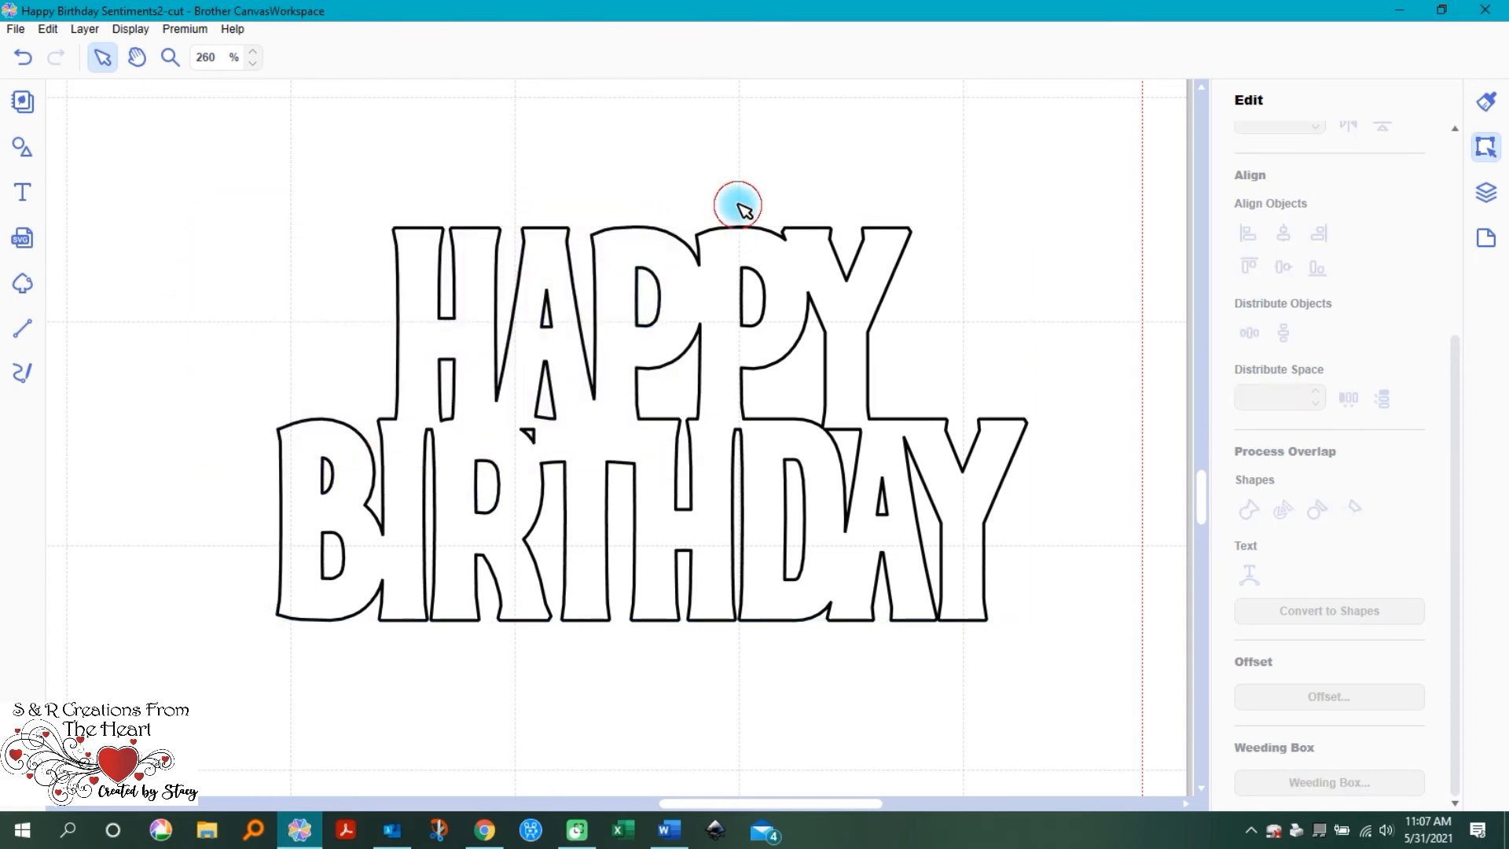
pyautogui.click(697, 310)
pyautogui.moveTo(697, 310); pyautogui.dragTo(511, 607)
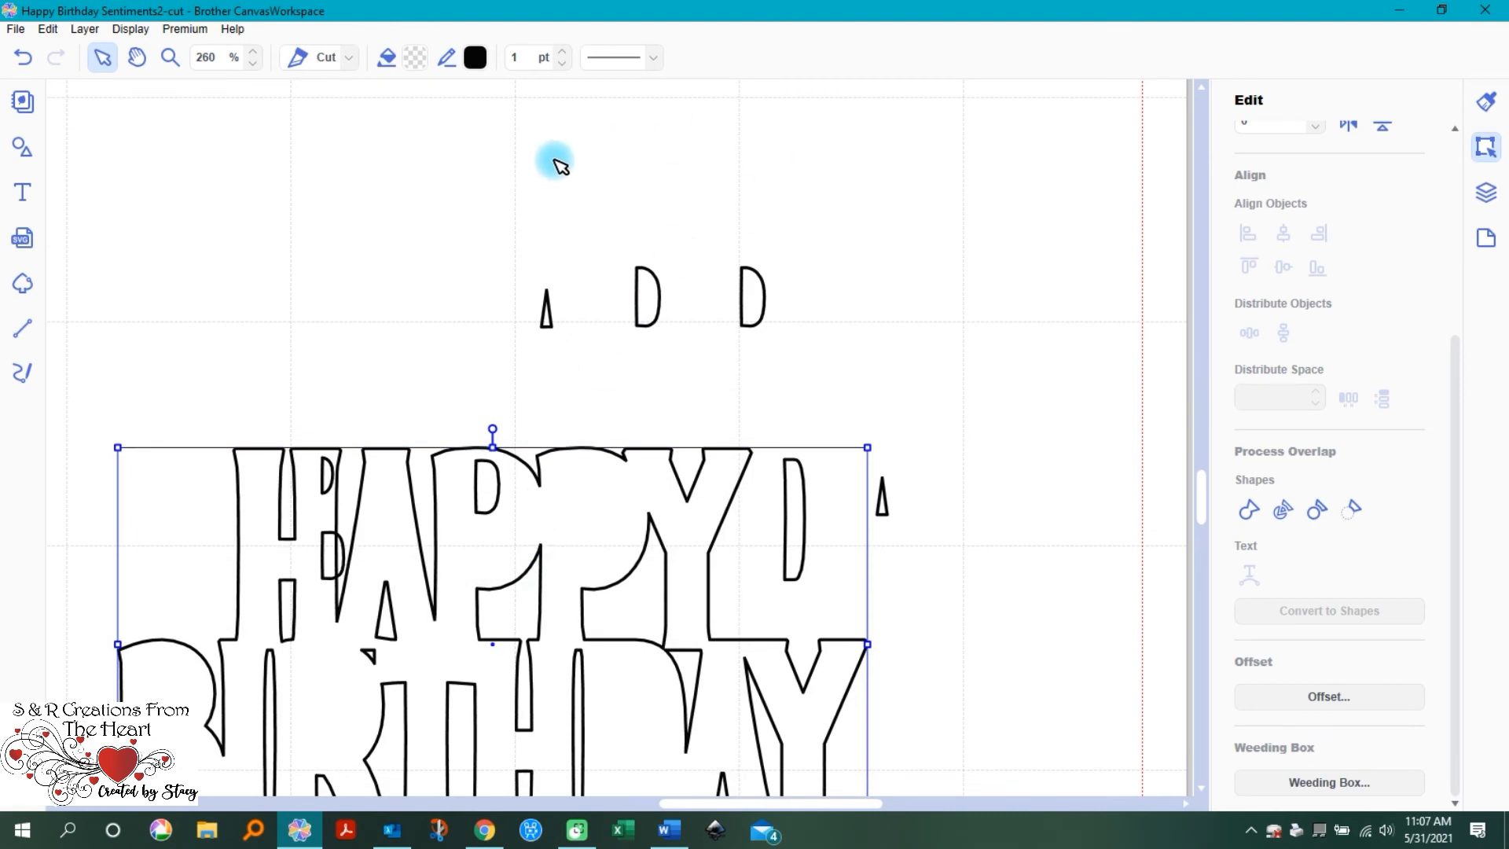
pyautogui.hotkey('ctrl', 'z')
# Step: Group the welded HAPPY BIRTHDAY outline with all its inner openings and shift the group slightly as one object
pyautogui.moveTo(143, 163); pyautogui.dragTo(1110, 672)
pyautogui.rightClick(904, 450)
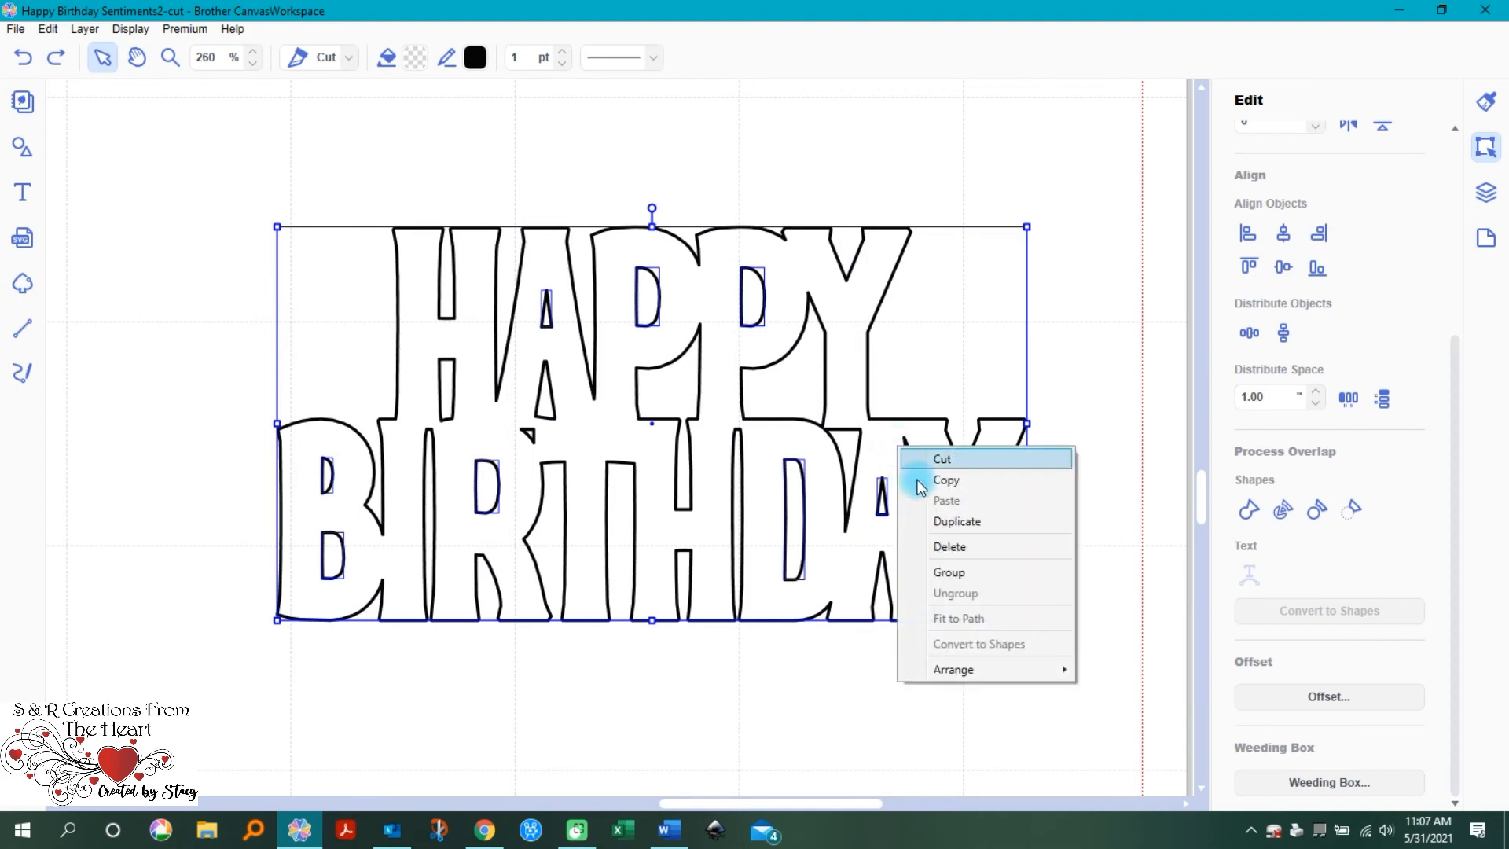
pyautogui.click(970, 580)
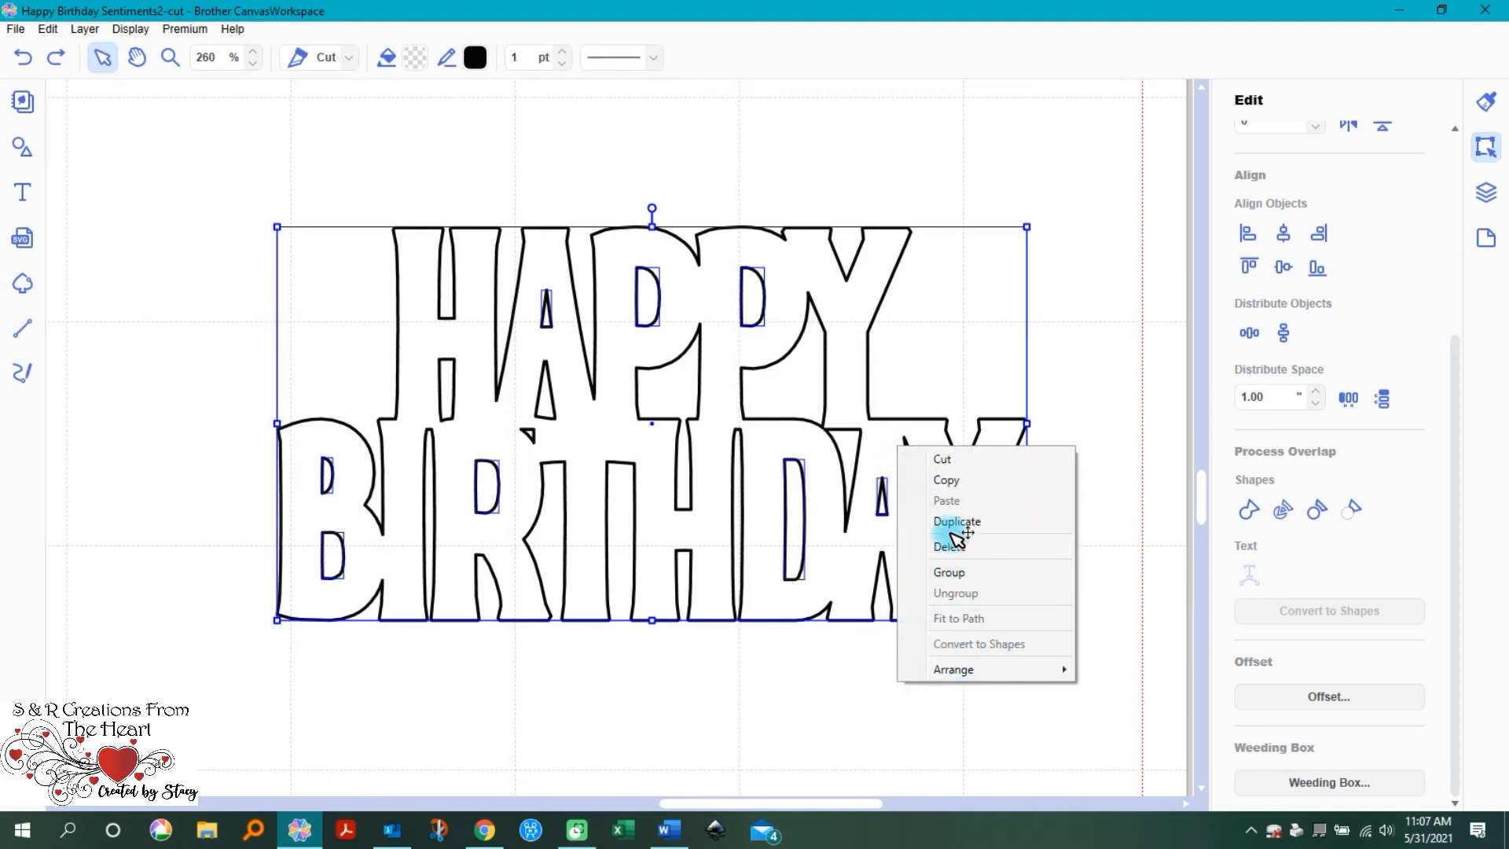
pyautogui.click(130, 340)
pyautogui.moveTo(542, 314)
pyautogui.mouseDown()
pyautogui.moveTo(414, 327)
pyautogui.moveTo(573, 279)
pyautogui.moveTo(533, 303)
pyautogui.mouseUp()
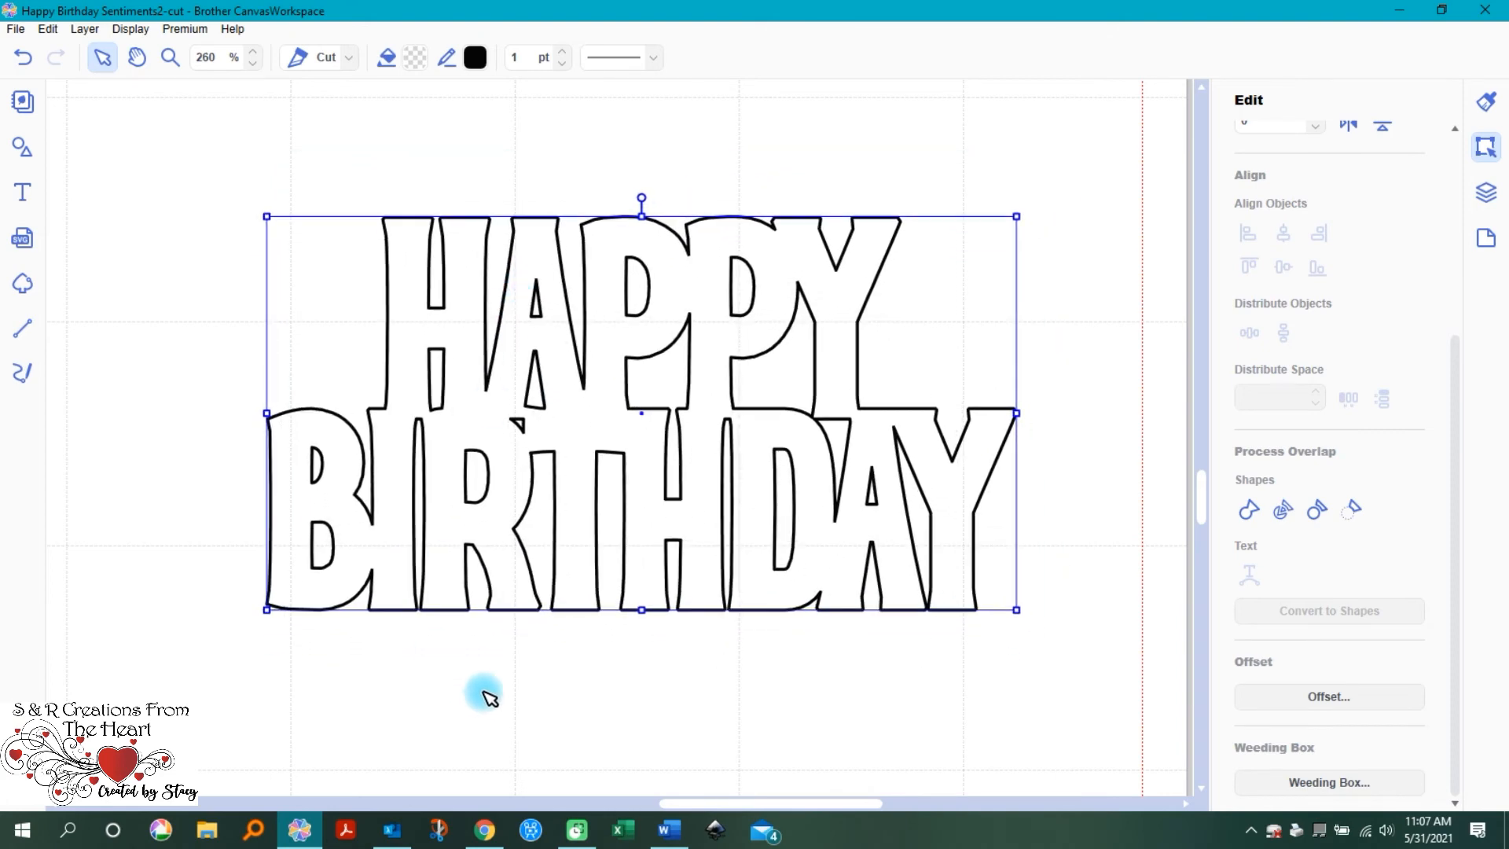
pyautogui.click(533, 652)
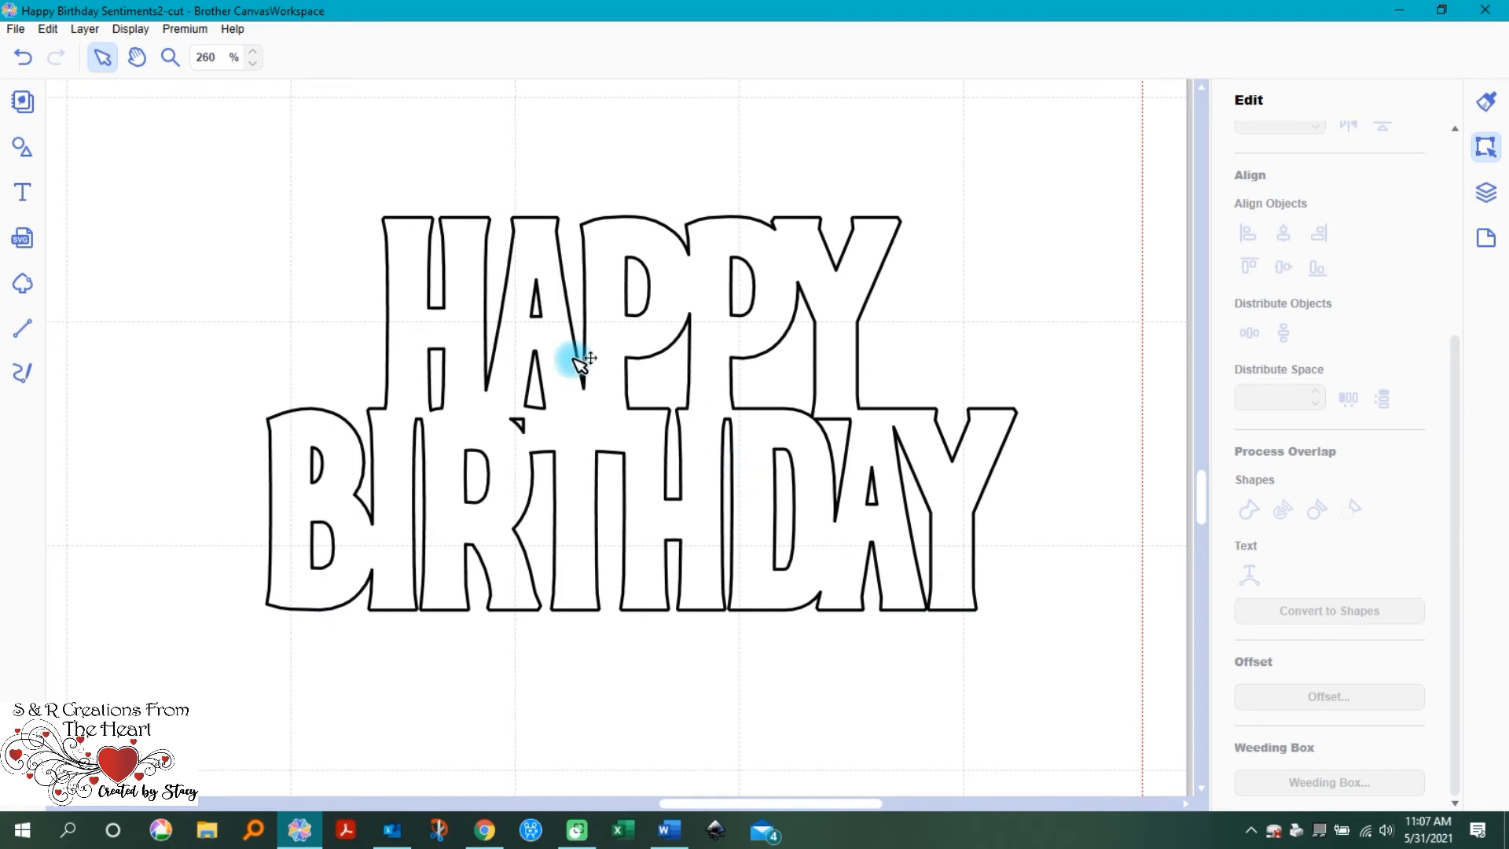
# Step: Try an outward 0.16" offset of the grouped wording with Bevel corners, only around the outer edge
pyautogui.click(617, 327)
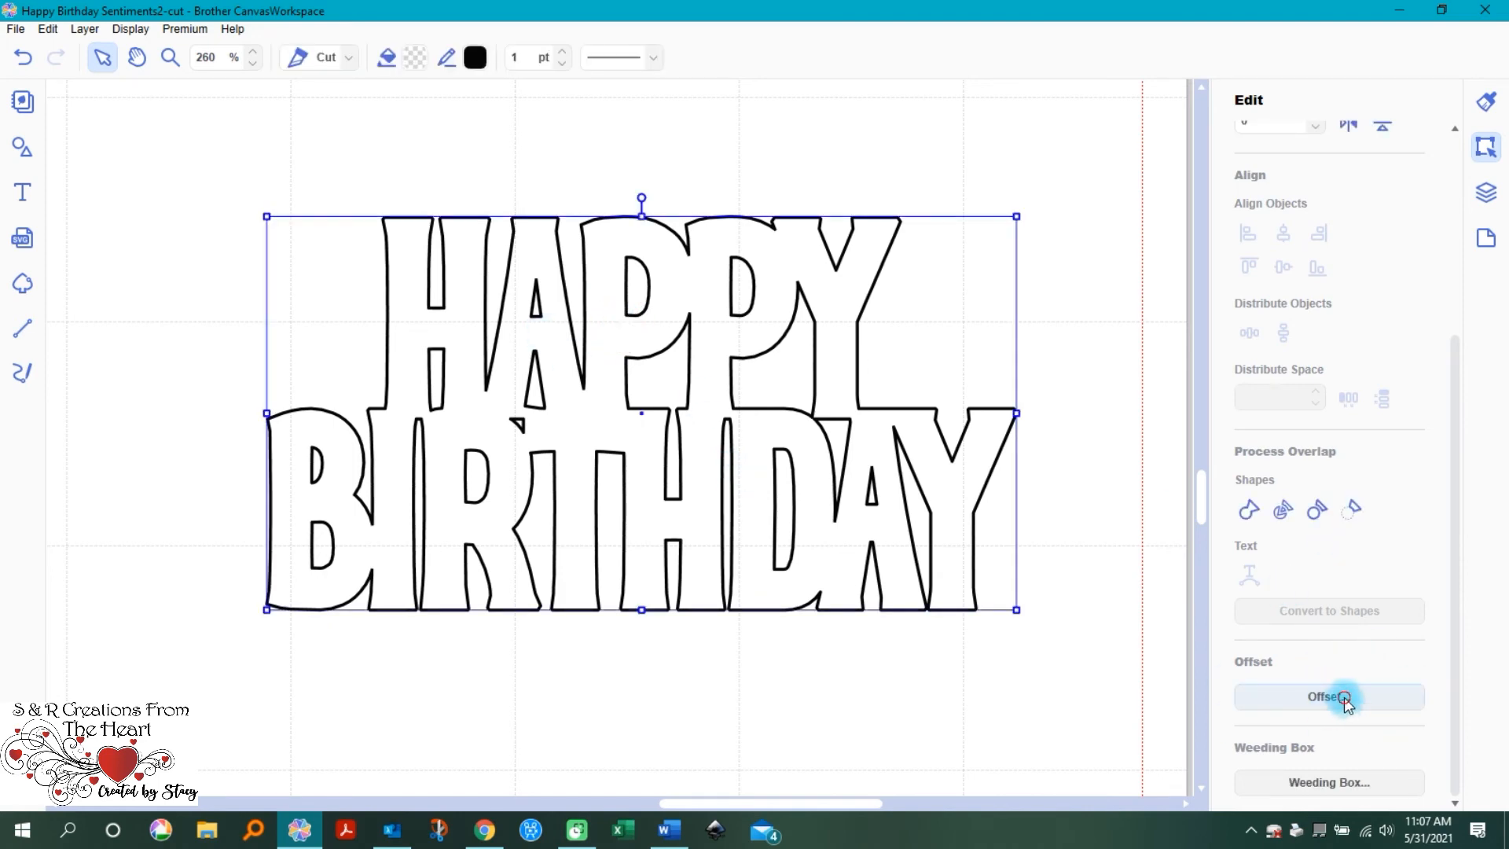
pyautogui.click(1346, 699)
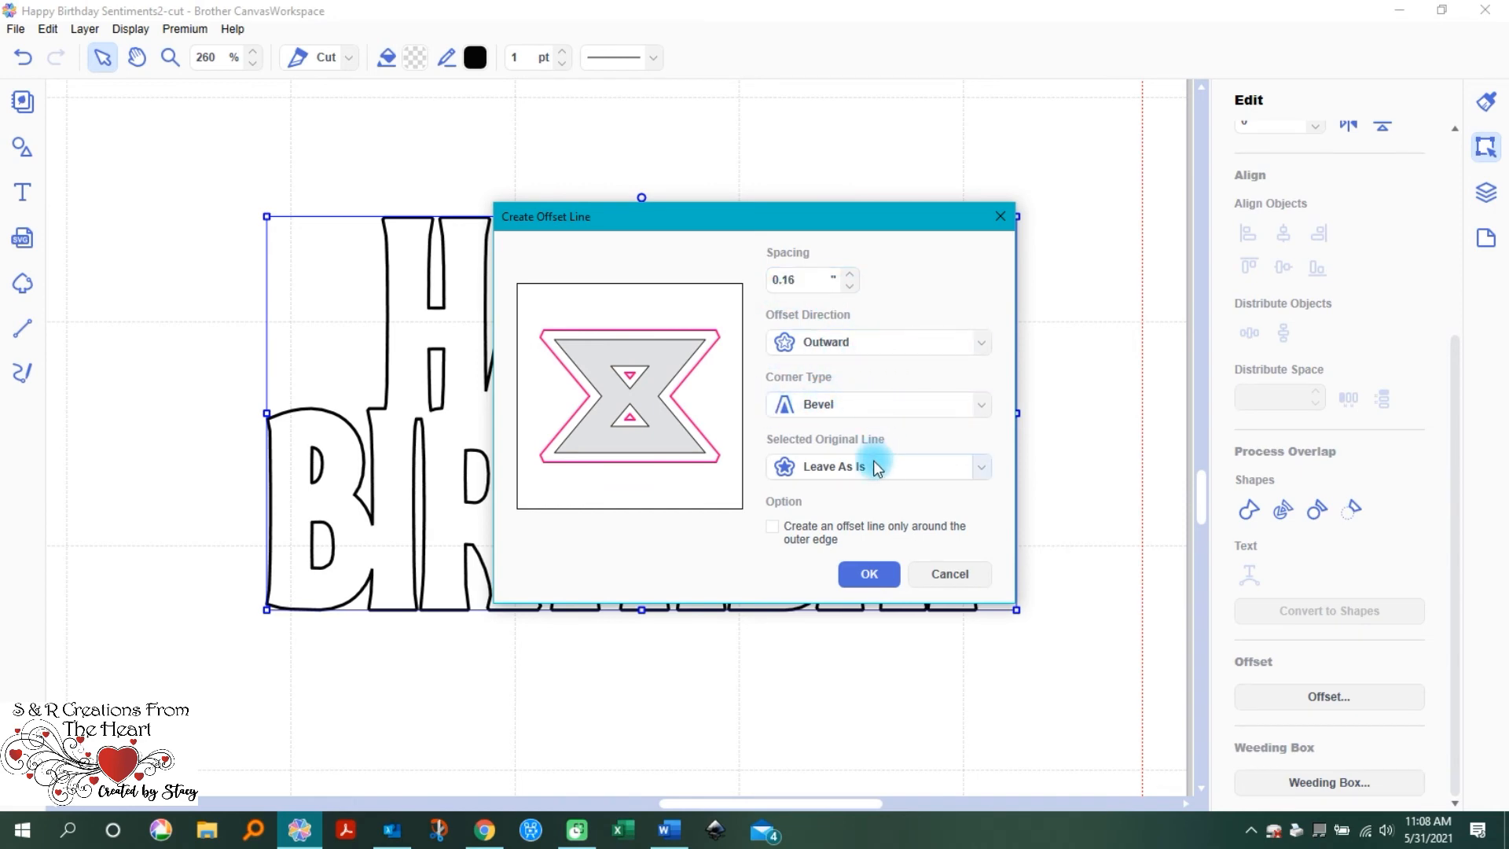
pyautogui.click(828, 409)
pyautogui.click(827, 449)
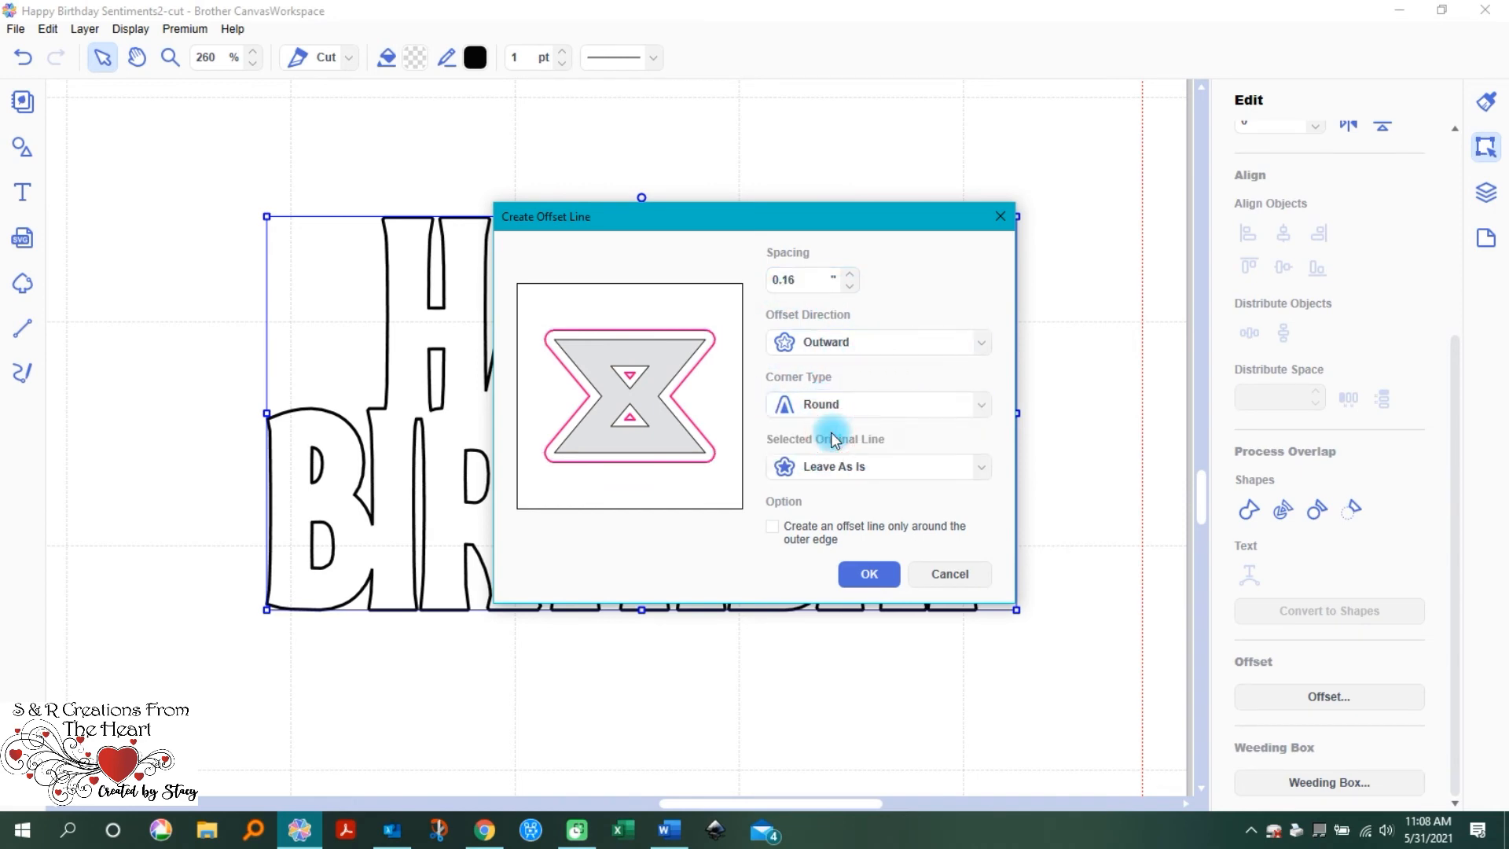
pyautogui.click(833, 405)
pyautogui.click(820, 452)
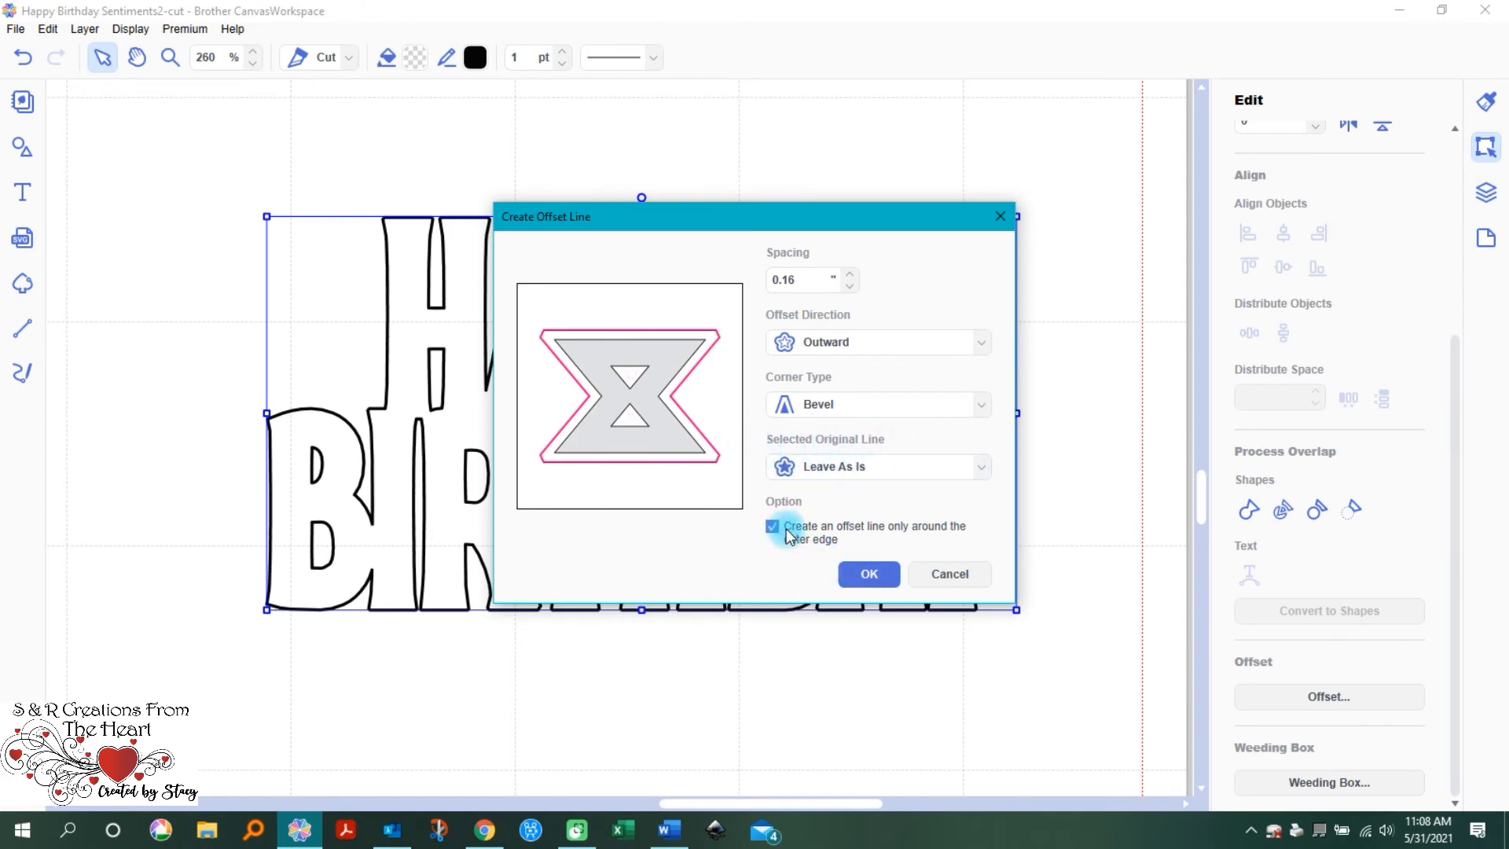
pyautogui.click(869, 573)
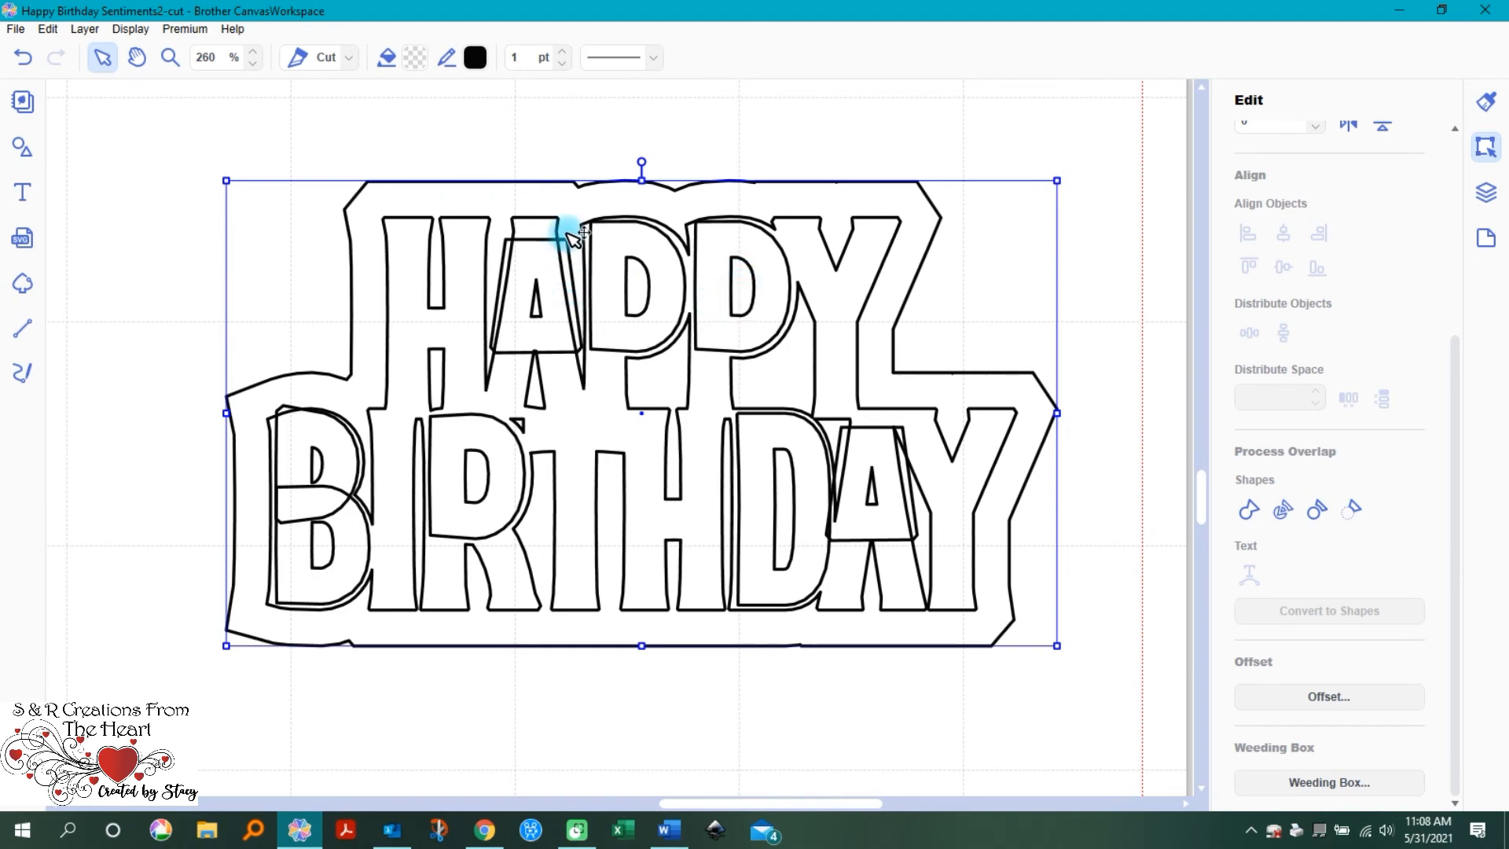
# Step: Move the beveled outer offset line below the wording to inspect it, and undo both the move and the offset
pyautogui.scroll(-1, 625, 206)
pyautogui.scroll(-1, 628, 211)
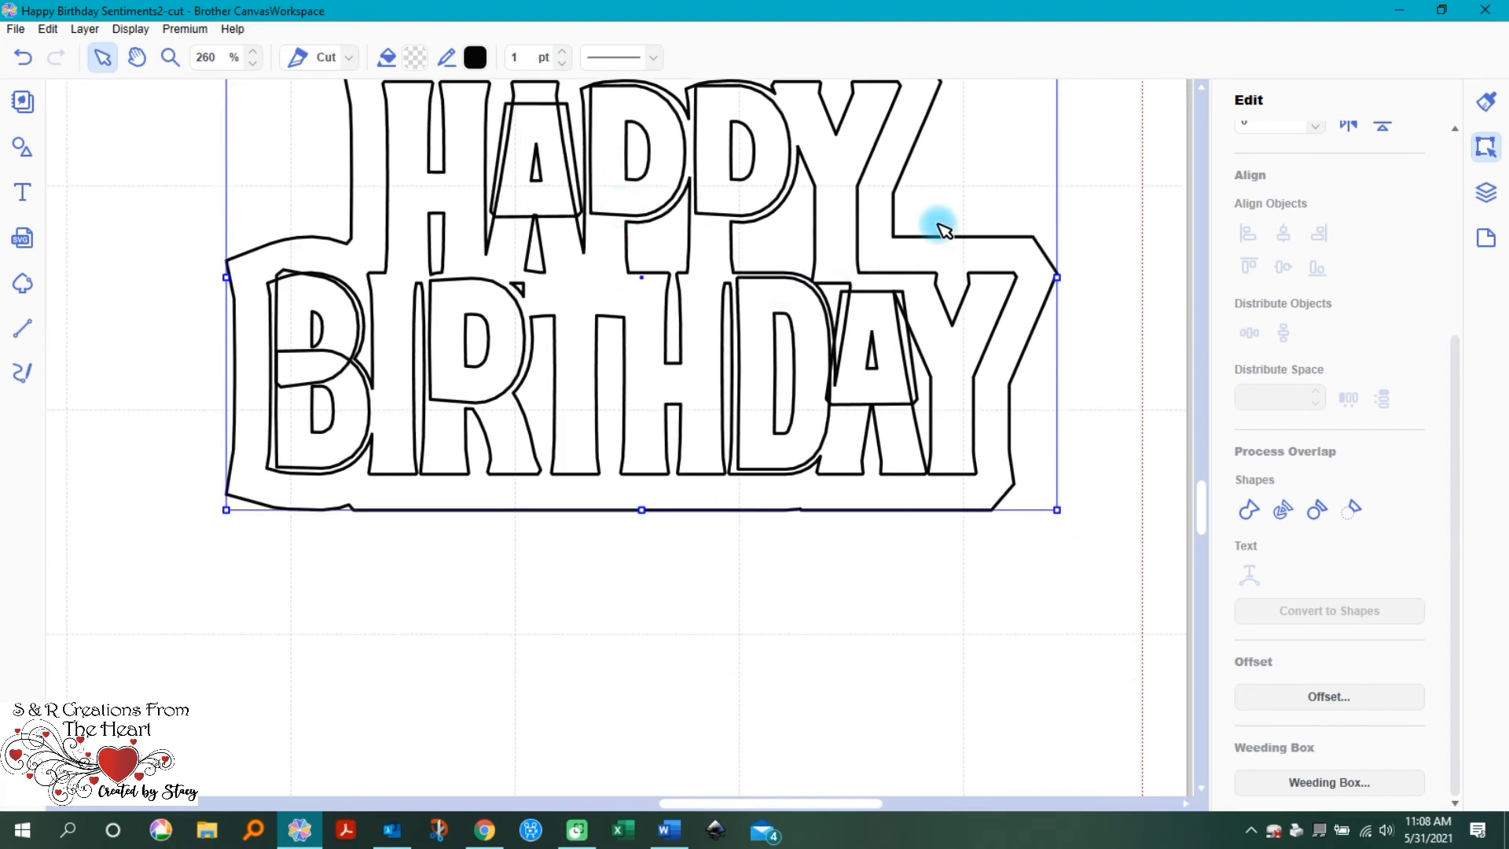
pyautogui.moveTo(971, 259); pyautogui.dragTo(955, 723)
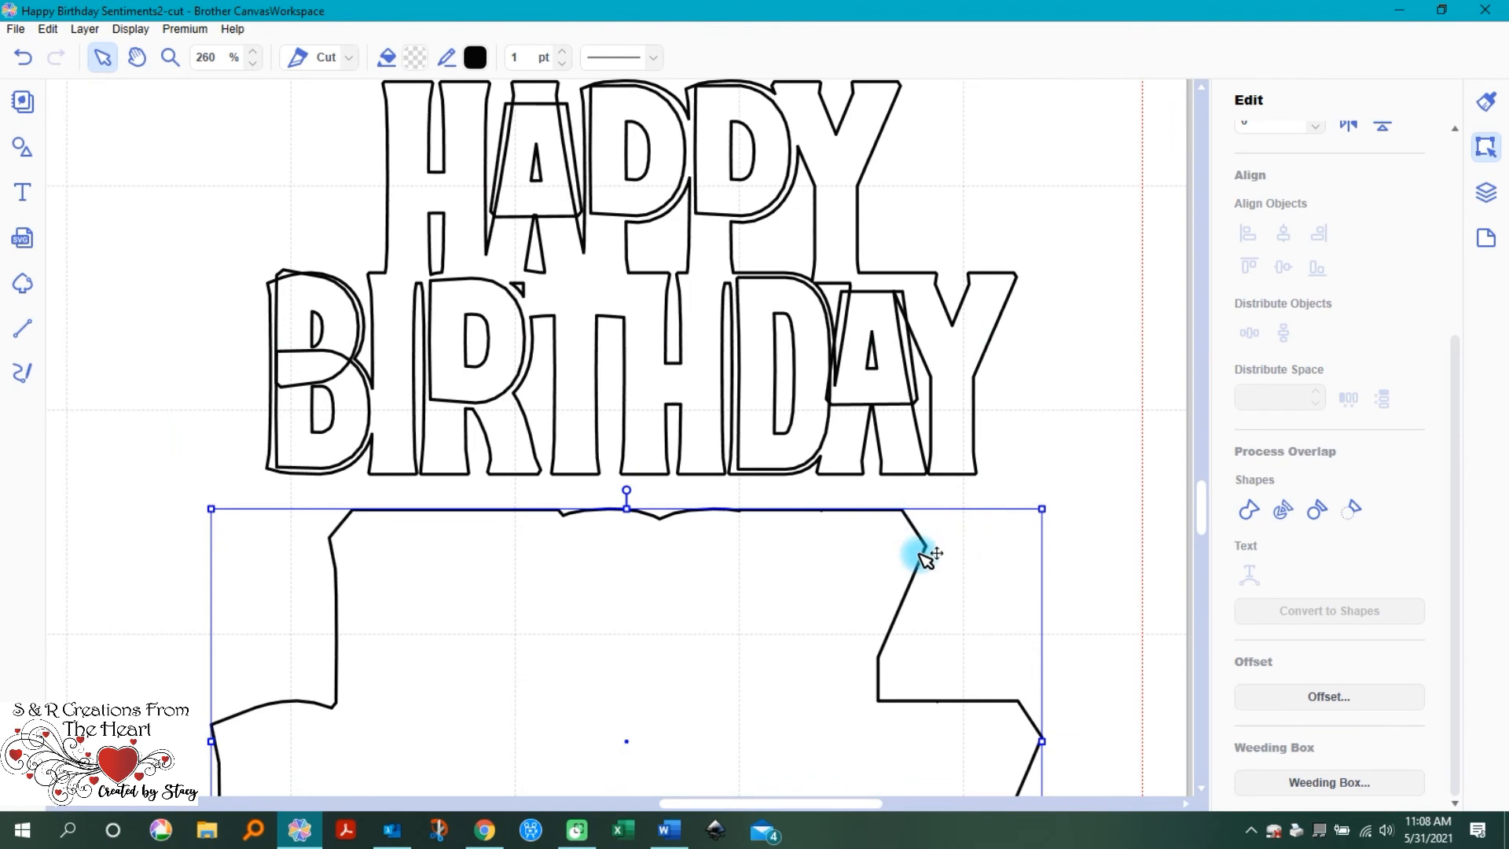
pyautogui.scroll(-8, 948, 681)
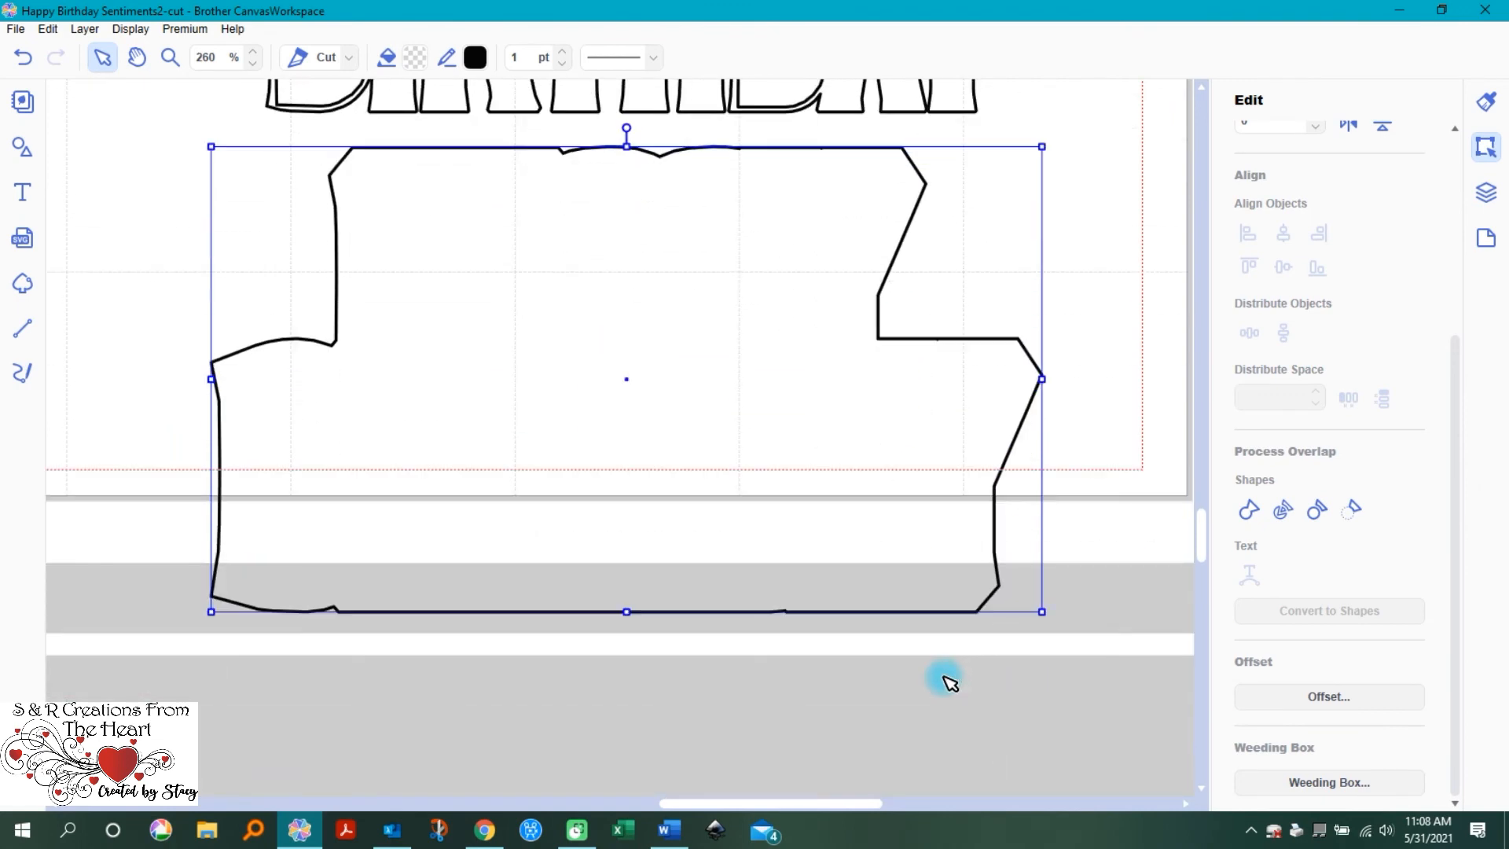
pyautogui.scroll(10, 947, 681)
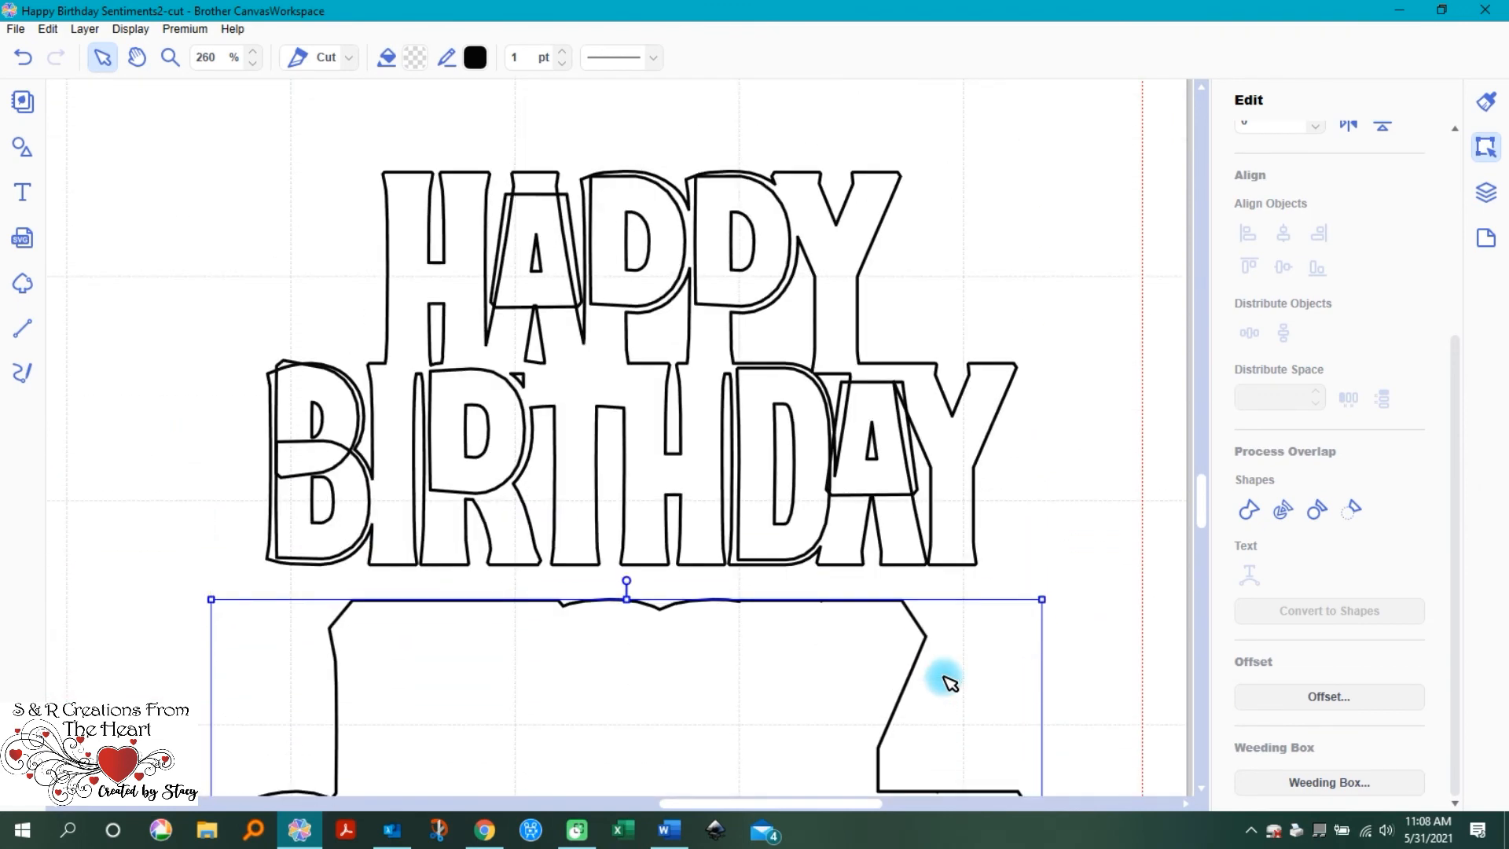
pyautogui.scroll(-2, 948, 680)
pyautogui.scroll(-2, 953, 739)
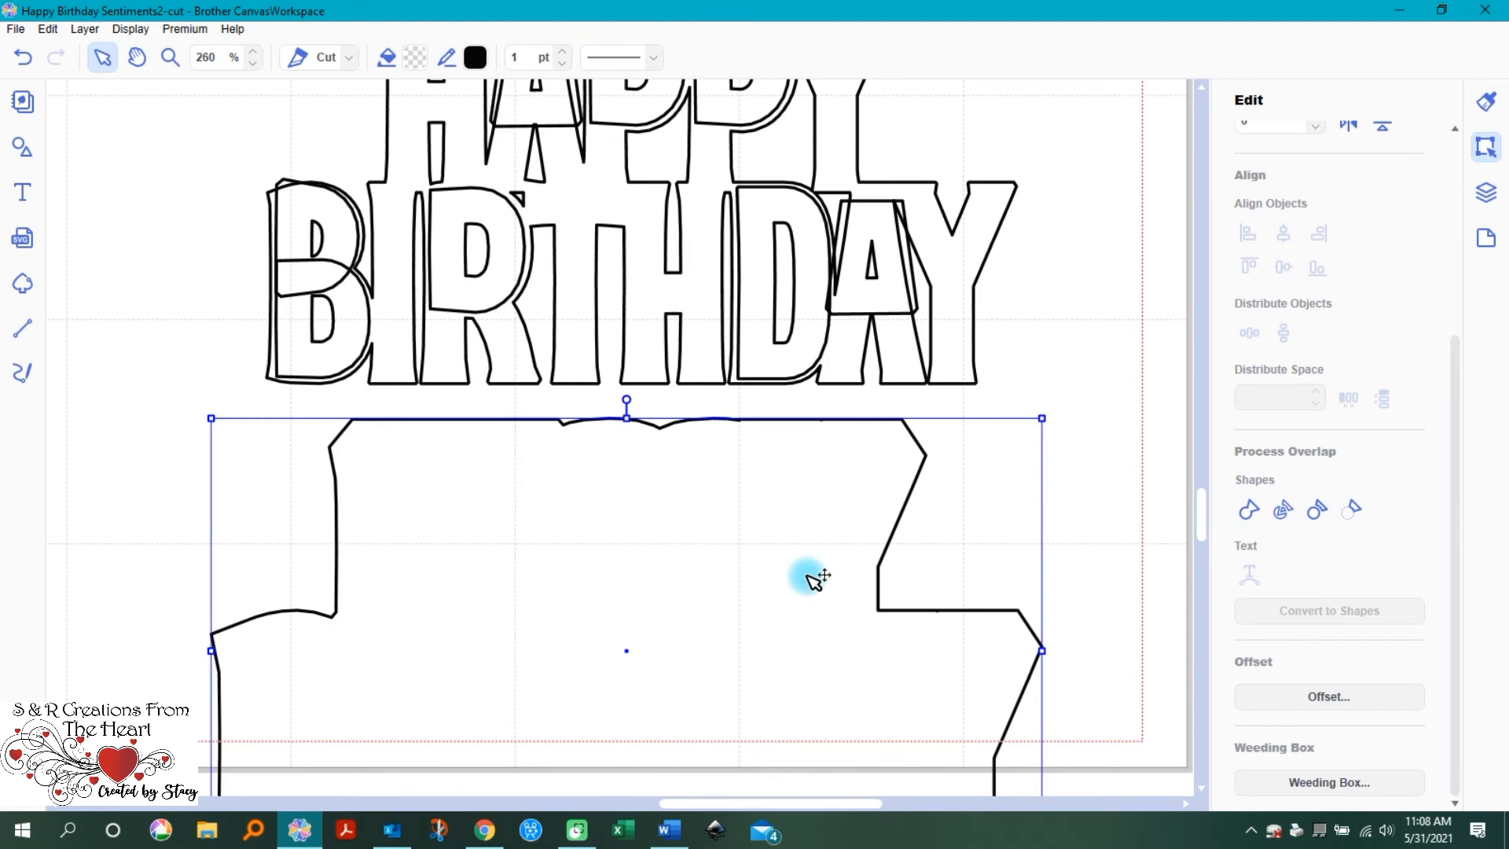
pyautogui.hotkey('ctrl', 'z')
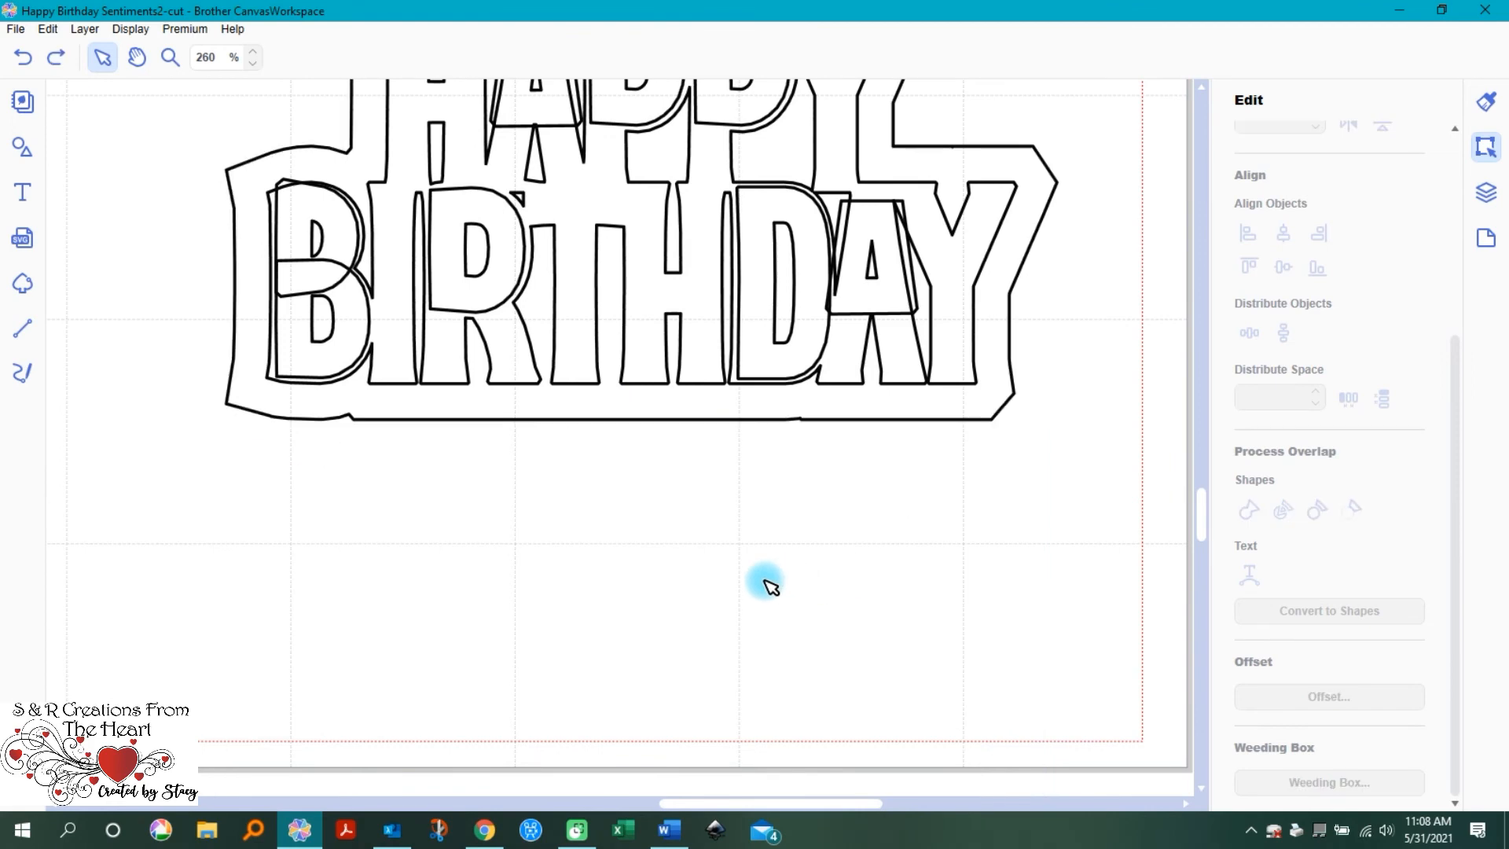
pyautogui.hotkey('ctrl', 'z')
pyautogui.scroll(7, 606, 532)
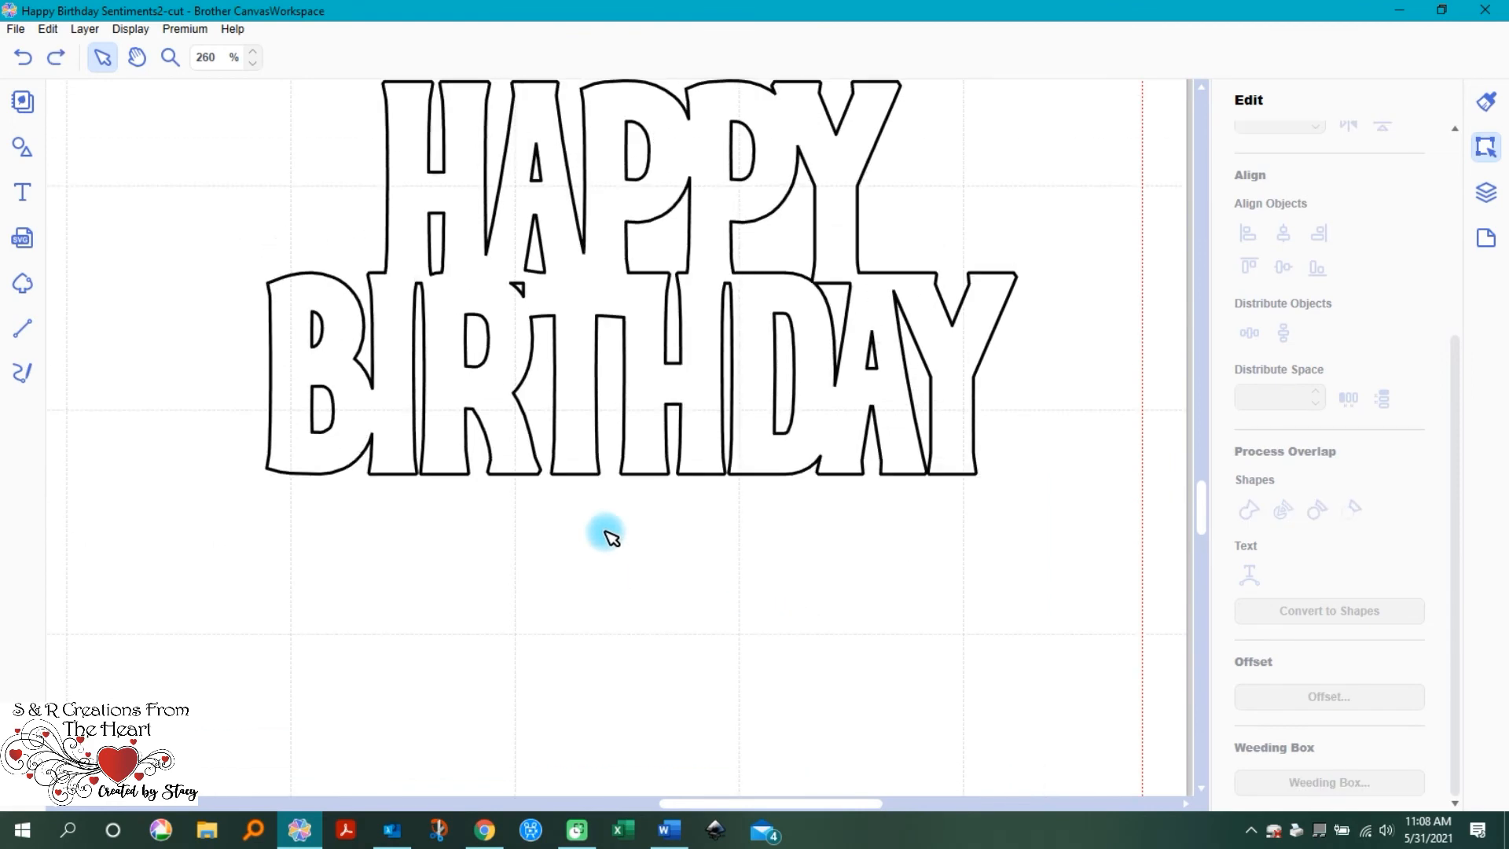
# Step: Create an outward 0.16" offset of the grouped wording with Round corners, only around the outer edge, leaving the original line as is
pyautogui.scroll(-3, 639, 487)
pyautogui.moveTo(195, 134); pyautogui.dragTo(1046, 657)
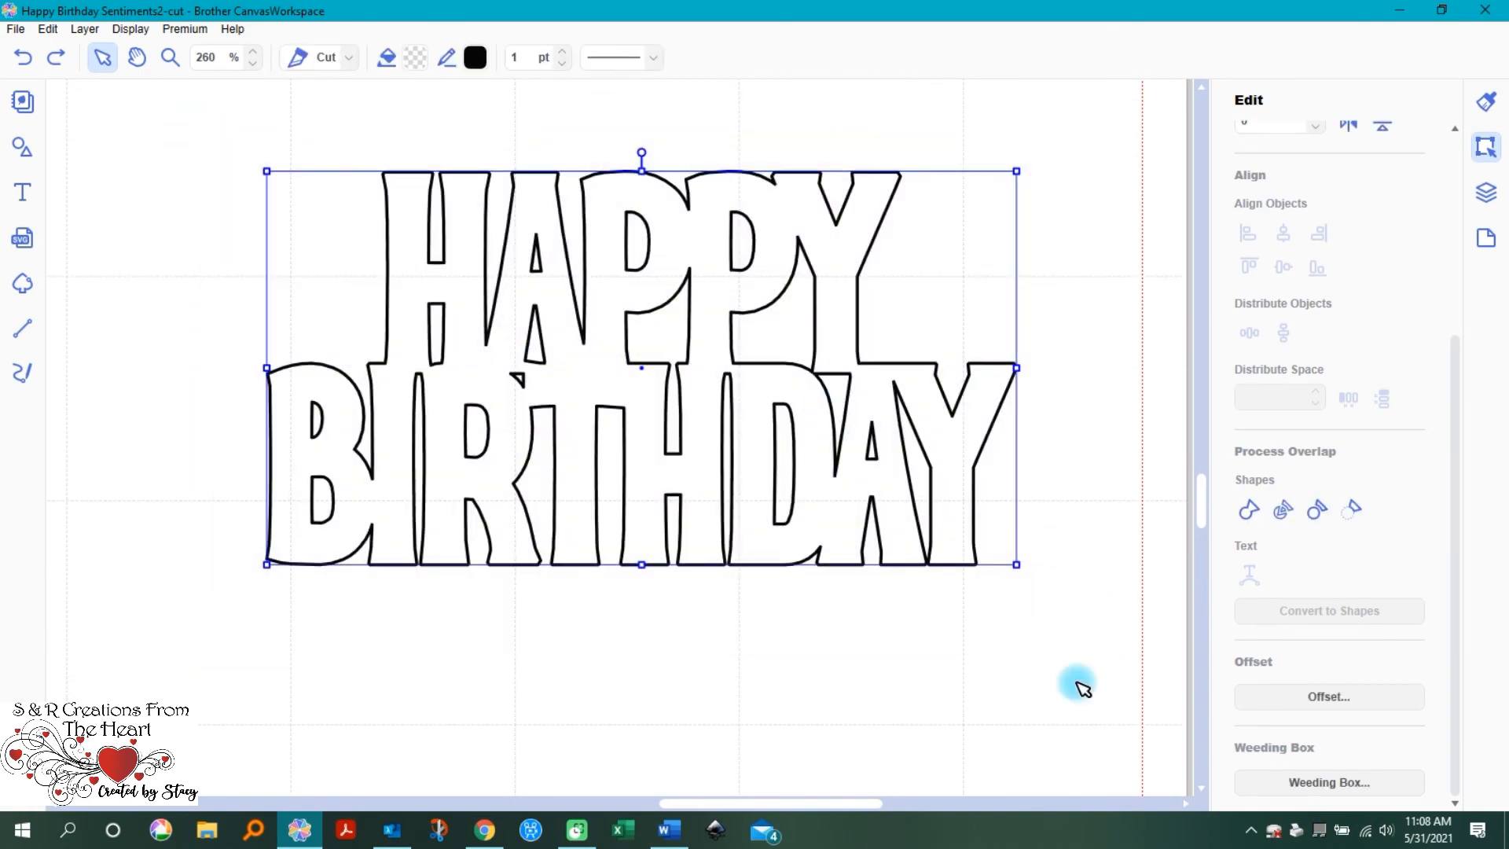
pyautogui.click(1349, 696)
pyautogui.click(797, 535)
pyautogui.click(818, 415)
pyautogui.click(815, 425)
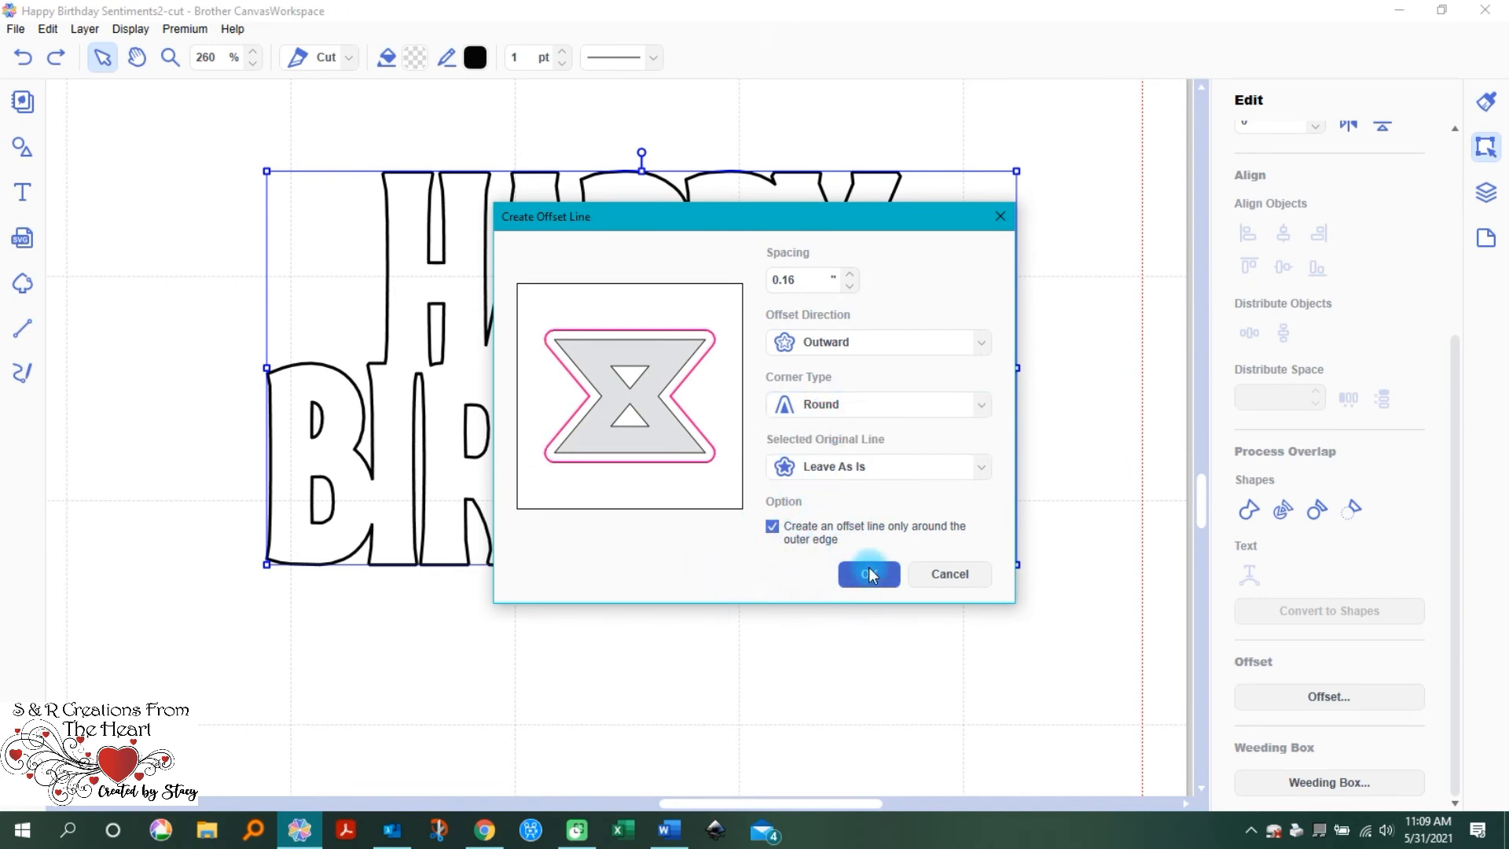
pyautogui.click(869, 573)
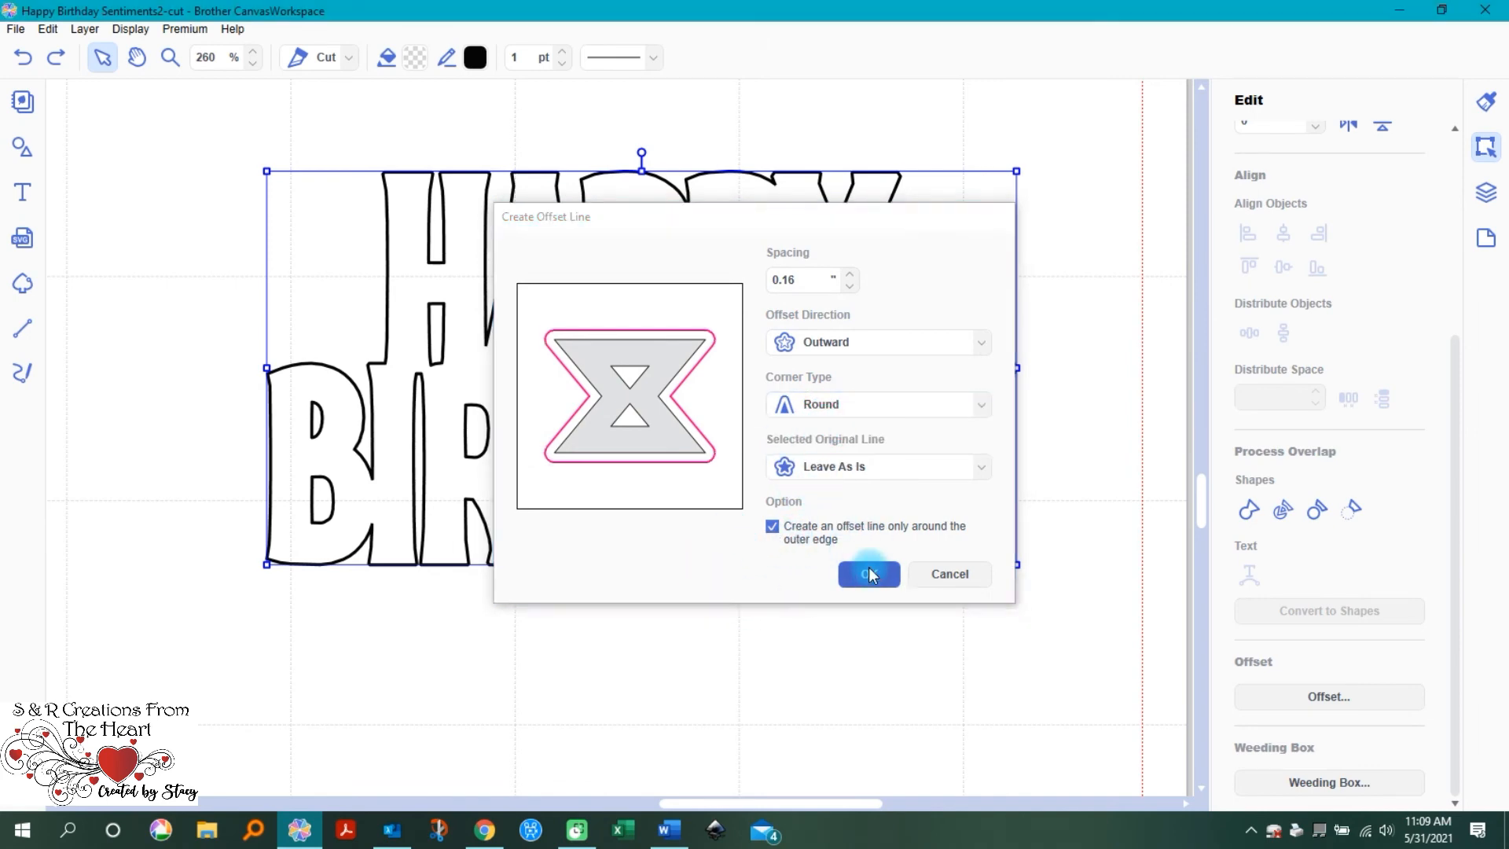
# Step: Move the rounded outer offset outline clear of the wording, placing it below BIRTHDAY
pyautogui.click(568, 694)
pyautogui.click(388, 162)
pyautogui.moveTo(314, 228); pyautogui.dragTo(370, 677)
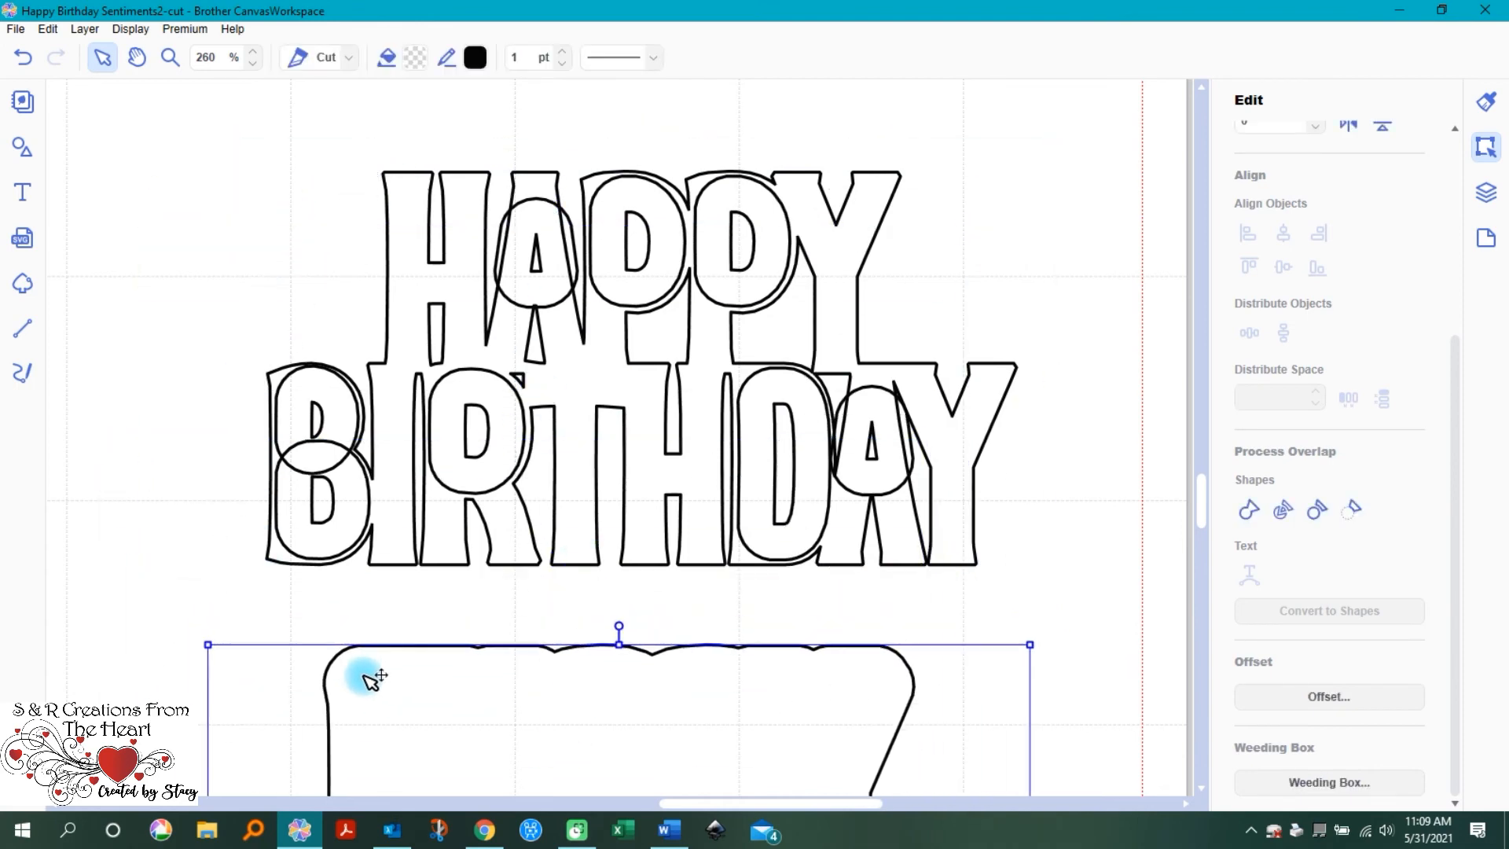
# Step: Delete the rounded offset shapes around the inner openings of the A, P, P, B, R, D and A letters
pyautogui.click(555, 223)
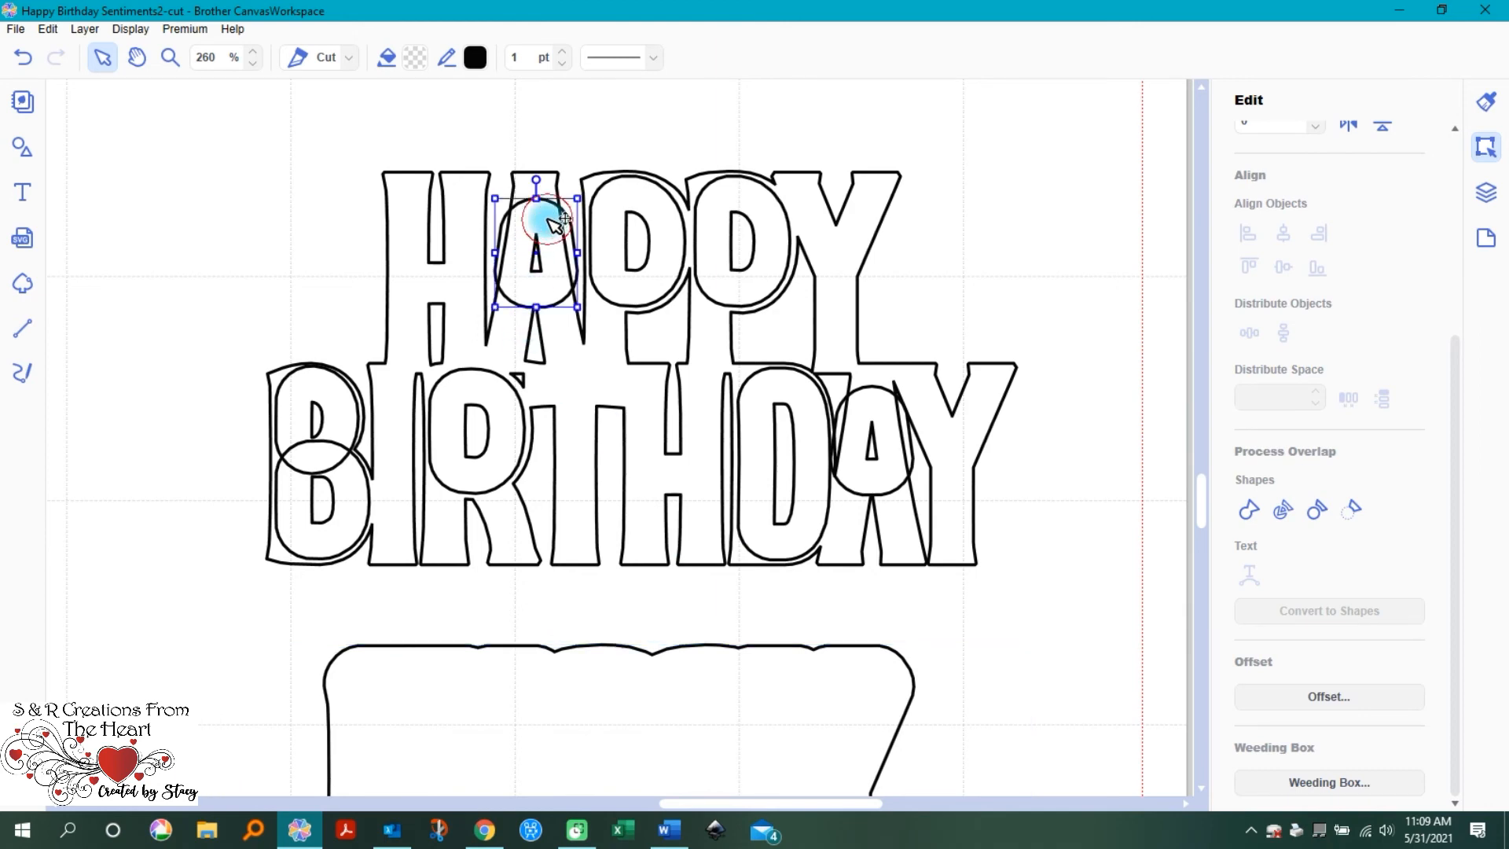
pyautogui.keyDown('shift'); pyautogui.click(629, 218); pyautogui.keyUp('shift')
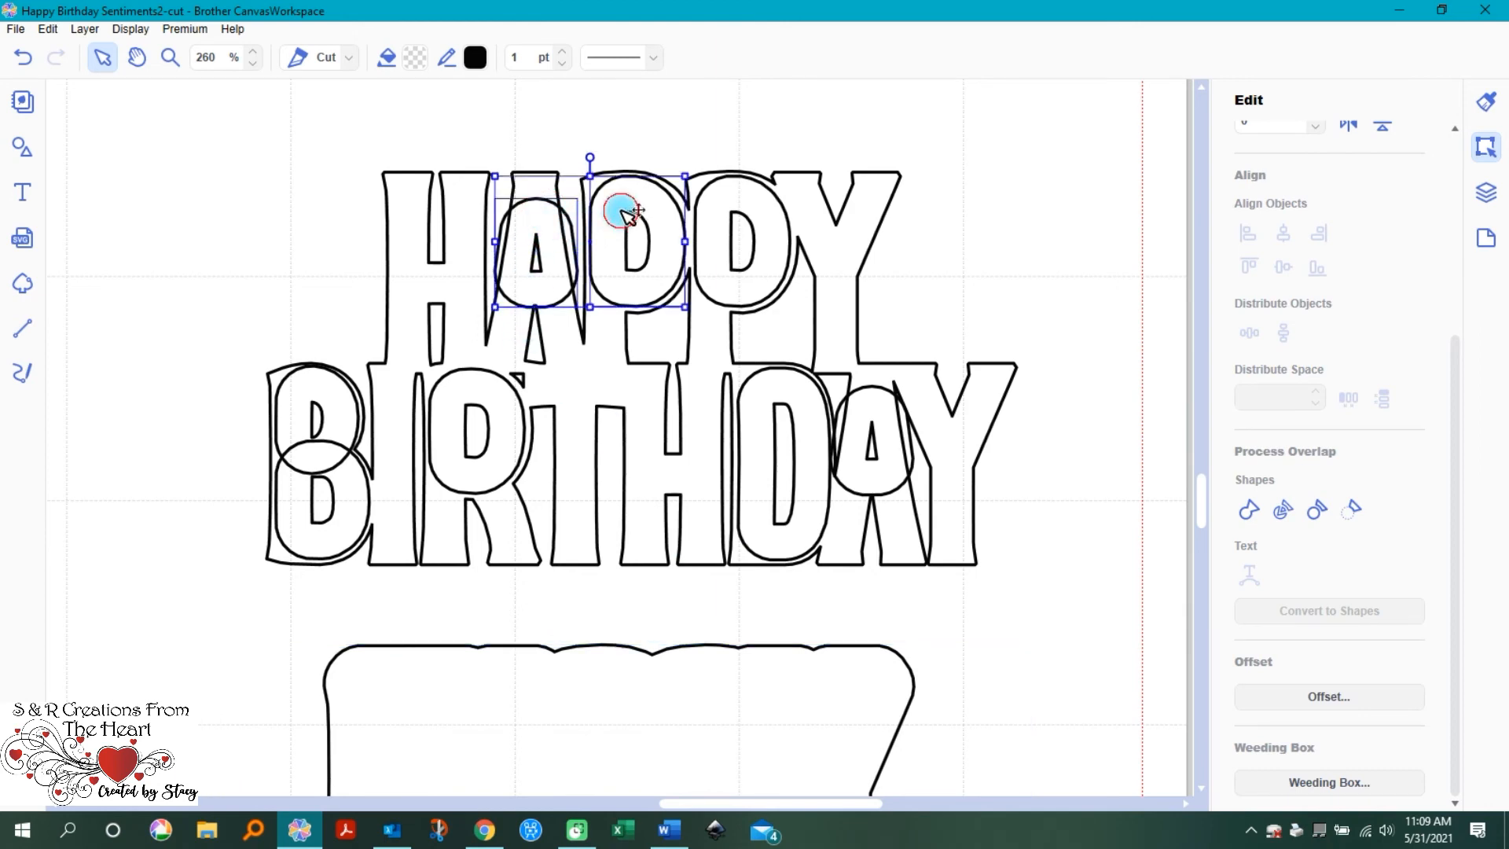
pyautogui.keyDown('shift'); pyautogui.click(751, 206); pyautogui.keyUp('shift')
pyautogui.keyDown('shift'); pyautogui.click(865, 445); pyautogui.keyUp('shift')
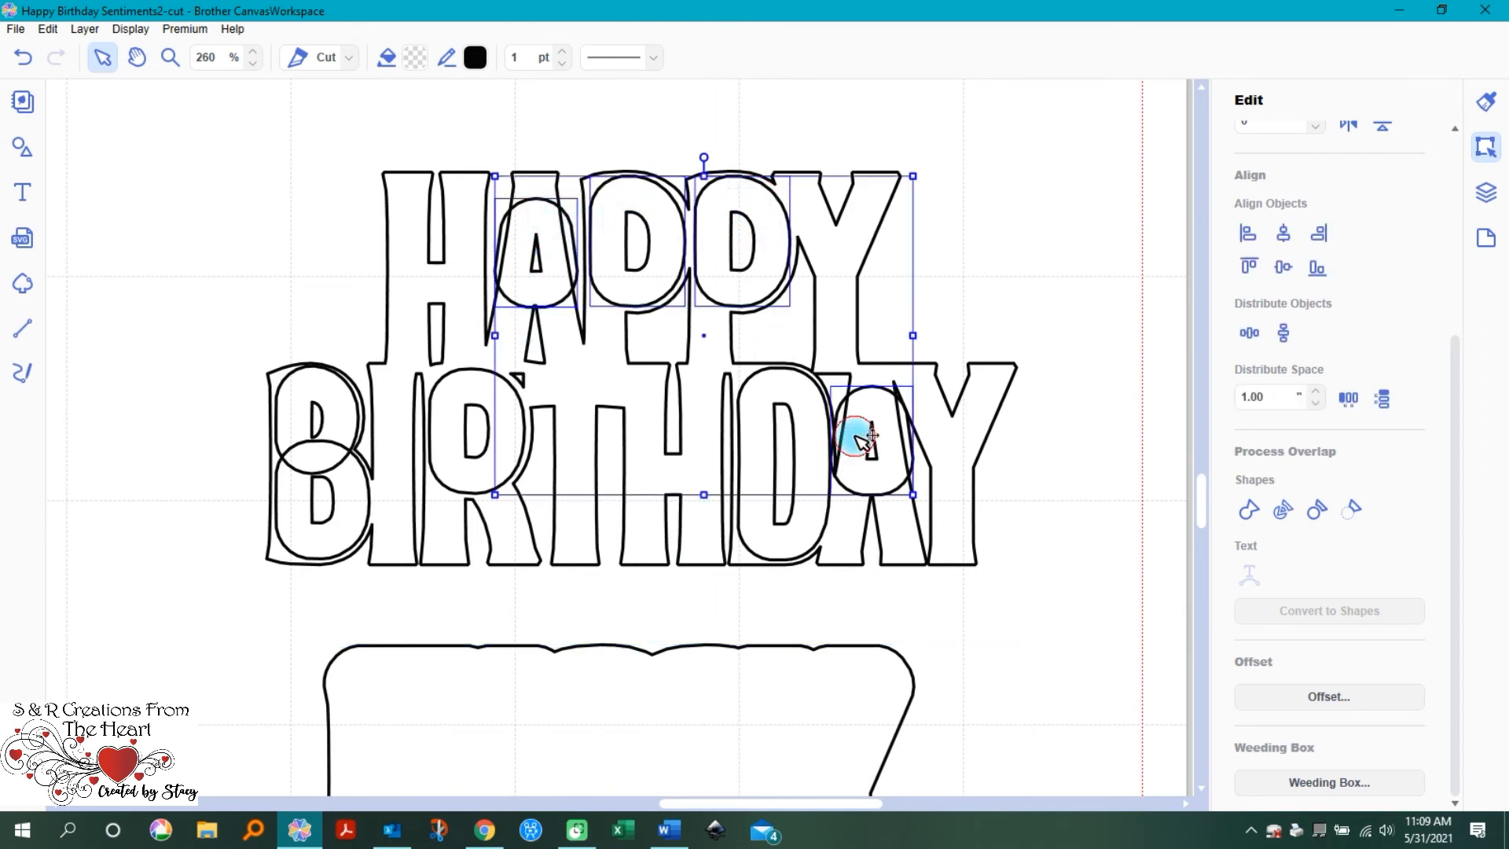
pyautogui.keyDown('shift'); pyautogui.click(813, 422); pyautogui.keyUp('shift')
pyautogui.keyDown('shift'); pyautogui.click(512, 421); pyautogui.keyUp('shift')
pyautogui.keyDown('shift'); pyautogui.click(351, 408); pyautogui.keyUp('shift')
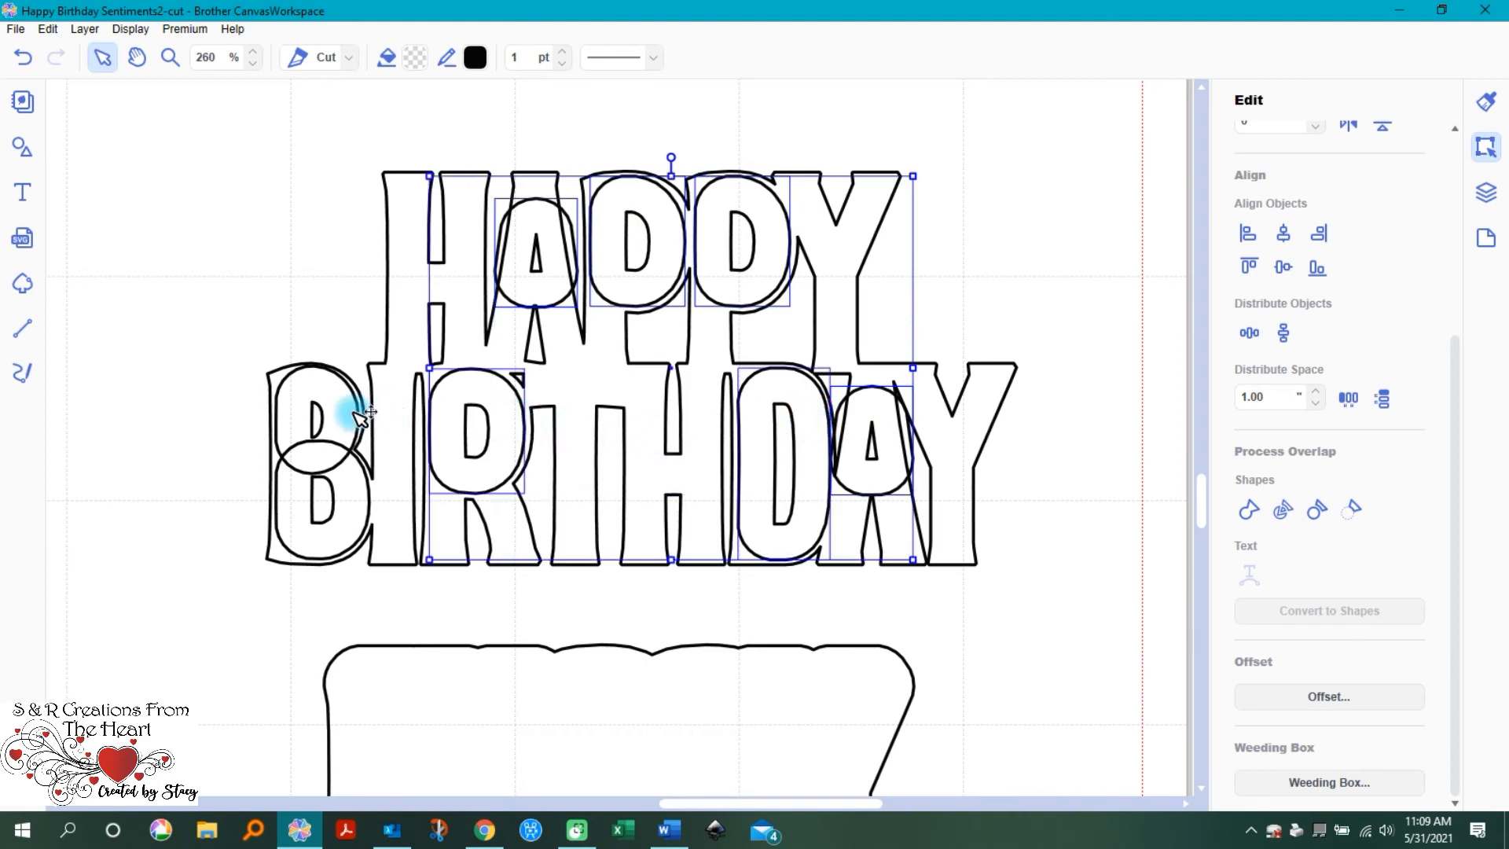
pyautogui.keyDown('shift'); pyautogui.click(351, 507); pyautogui.keyUp('shift')
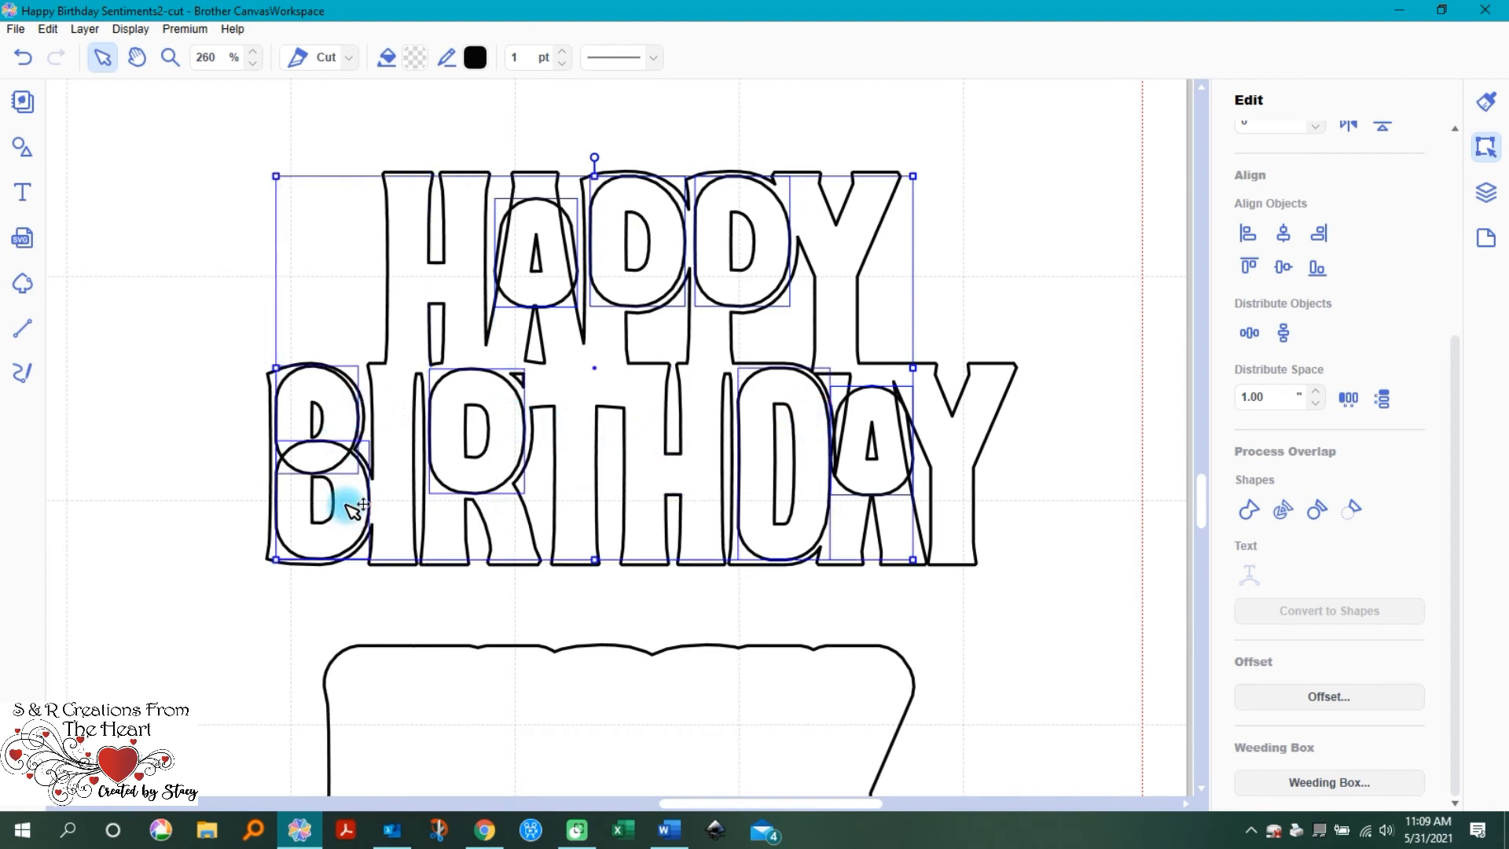
pyautogui.press('Delete')
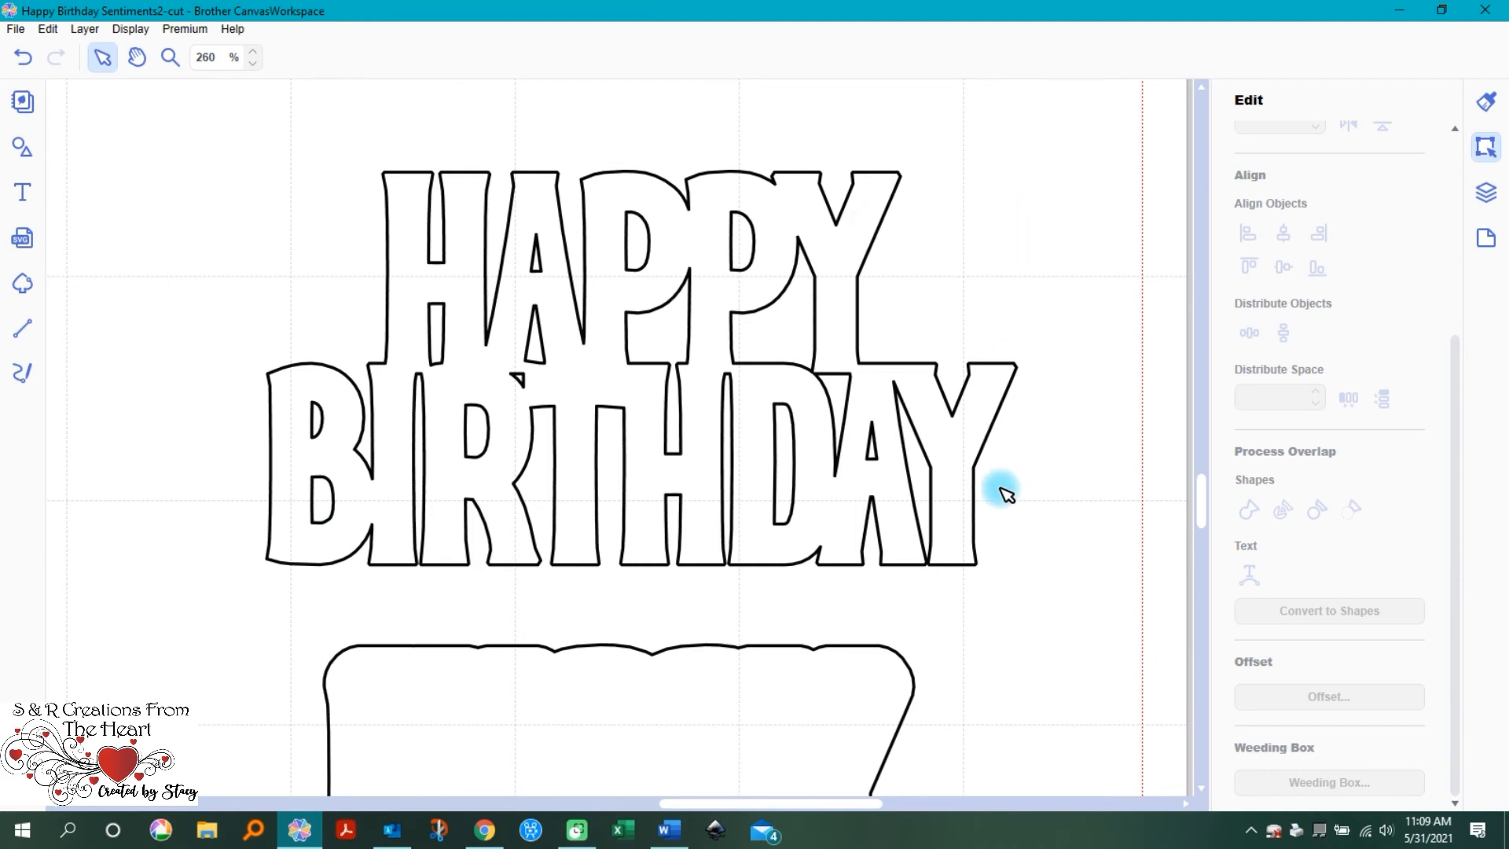
# Step: Move the rounded offset outline back up so it surrounds the HAPPY BIRTHDAY wording with an even border, and clear the selection
pyautogui.click(434, 285)
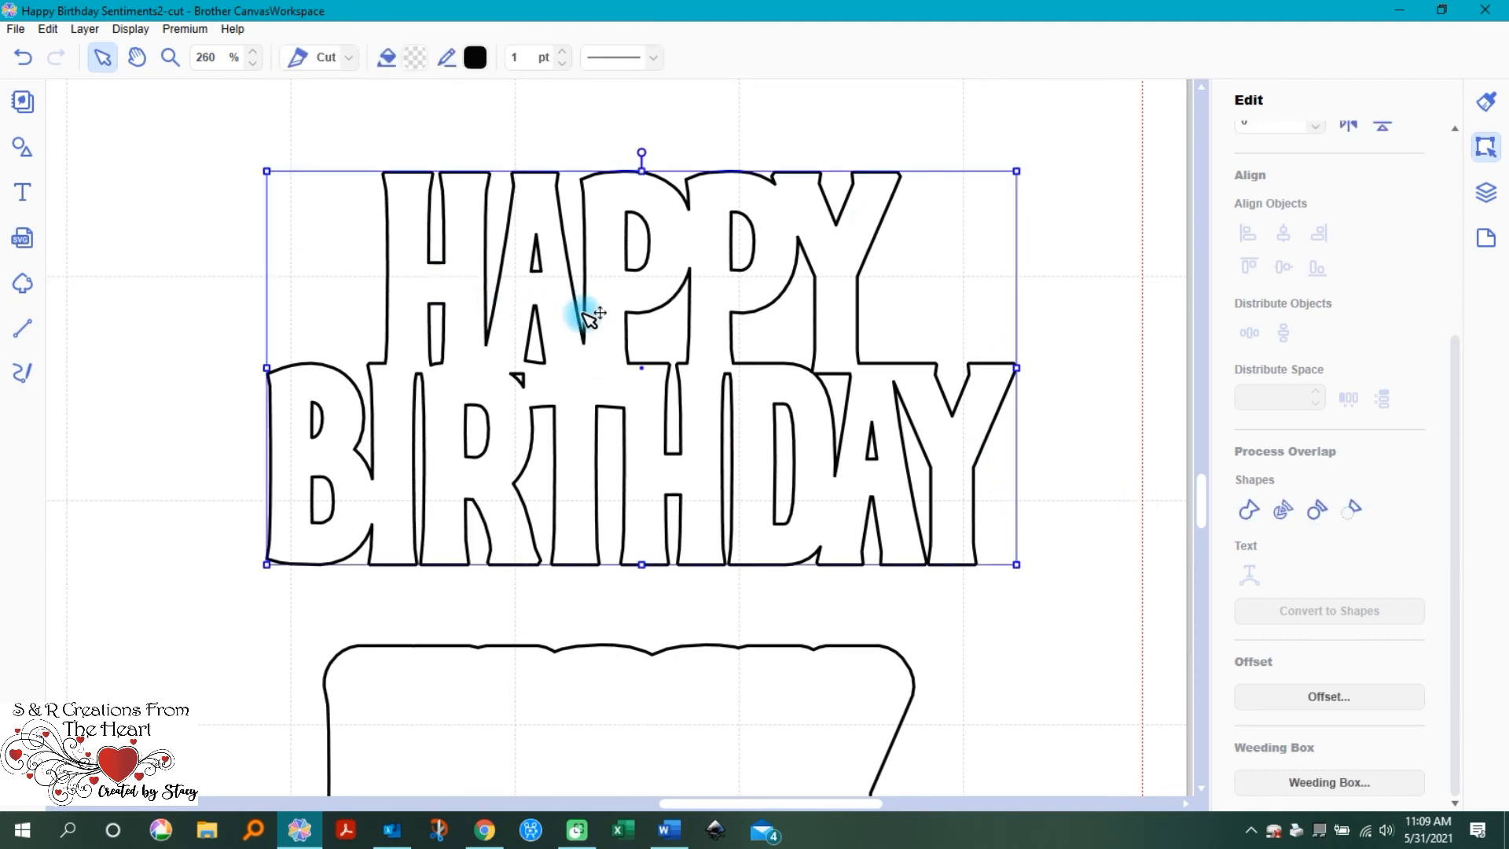
pyautogui.click(927, 301)
pyautogui.scroll(-4, 1140, 424)
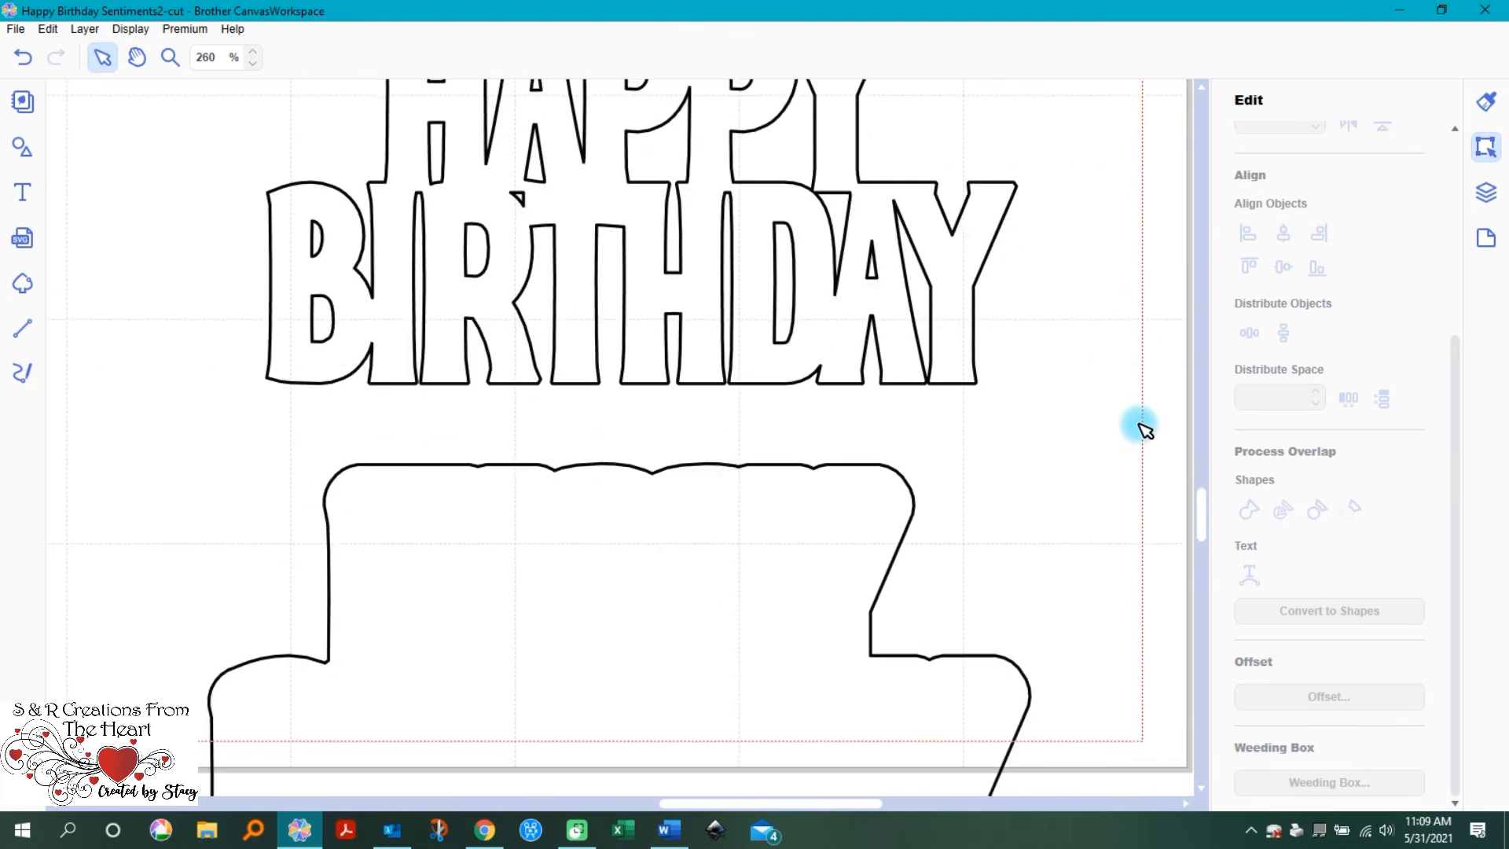
pyautogui.scroll(3, 597, 328)
pyautogui.scroll(1, 598, 329)
pyautogui.moveTo(488, 742); pyautogui.dragTo(564, 212)
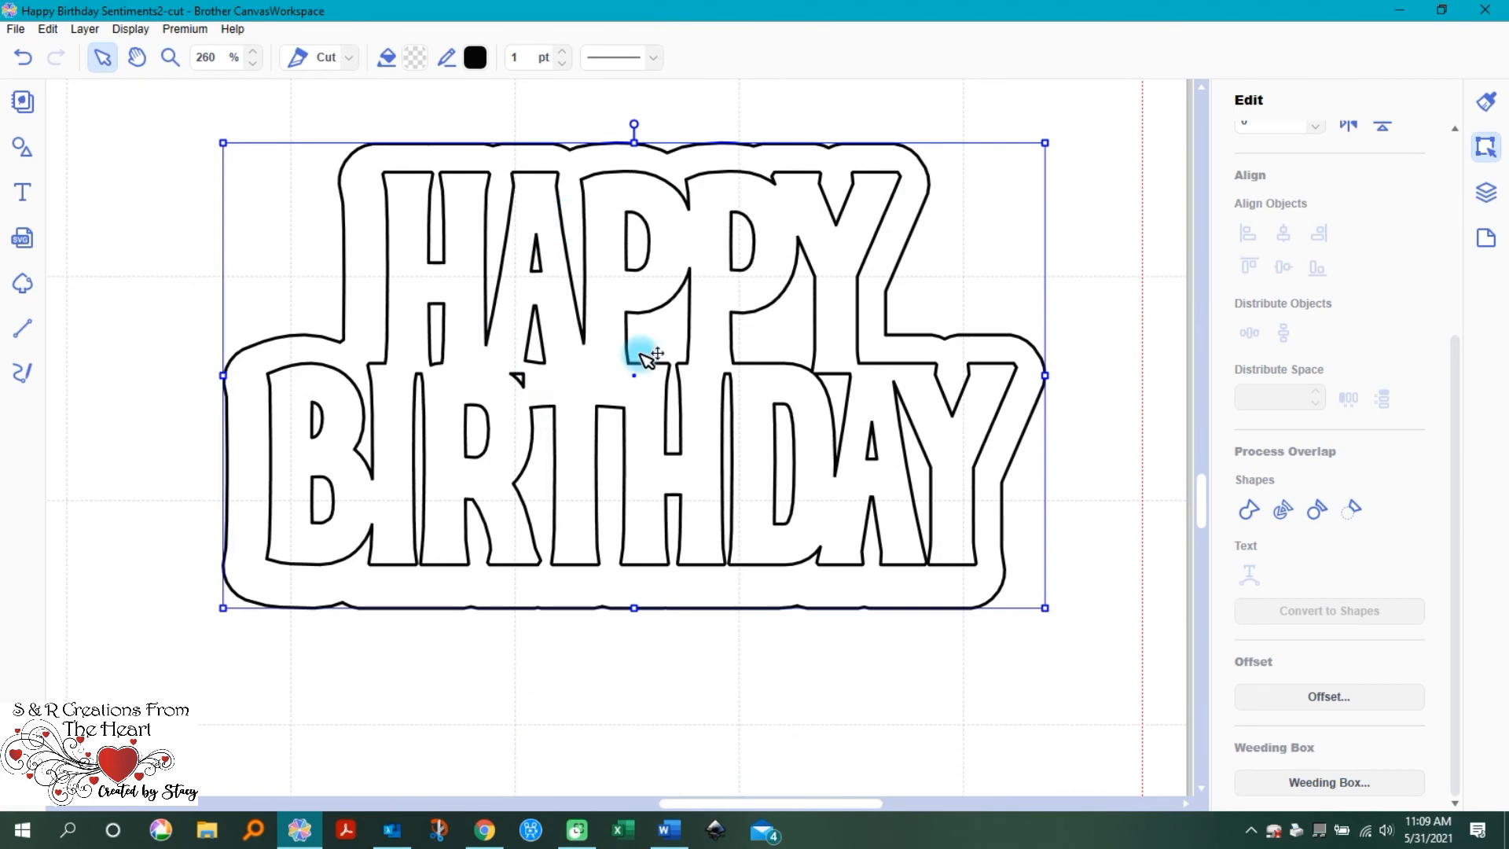
pyautogui.click(753, 753)
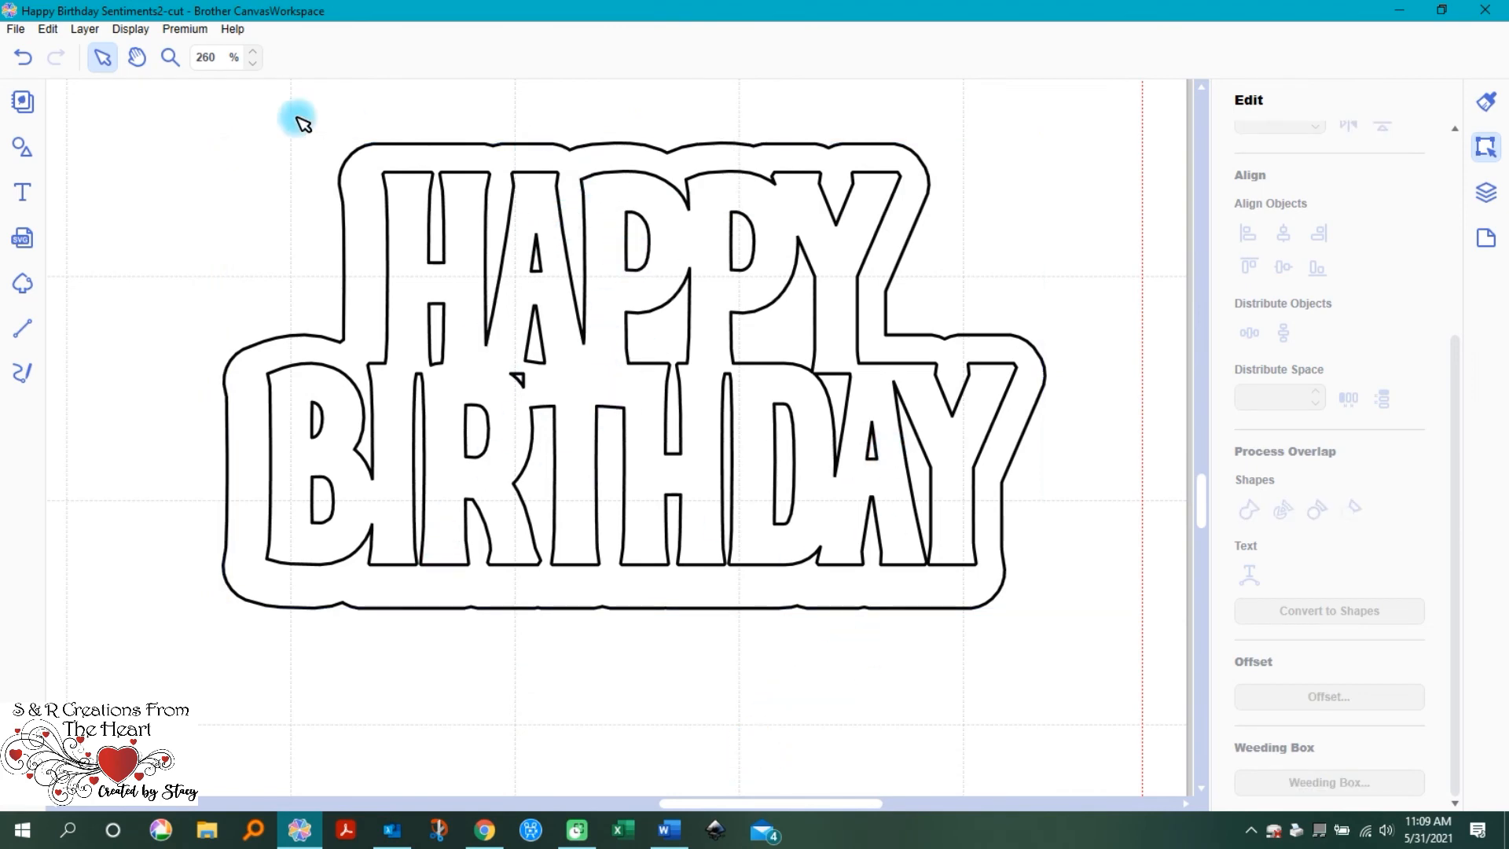
# Step: Review all the Happy Birthday layouts on the mat at 60% zoom
pyautogui.click(253, 63)
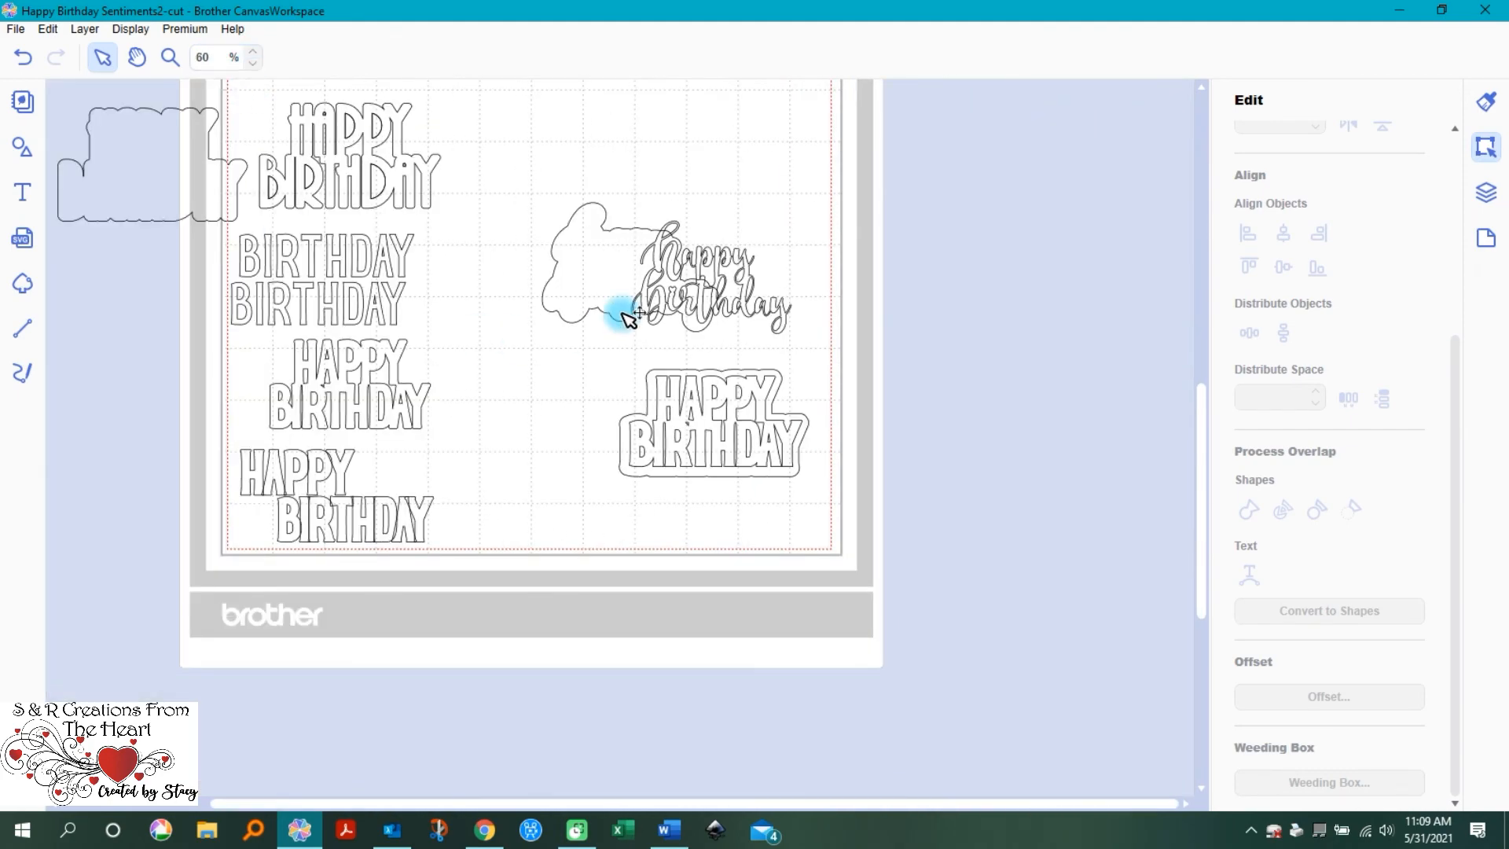
pyautogui.scroll(3, 625, 316)
pyautogui.scroll(1, 625, 318)
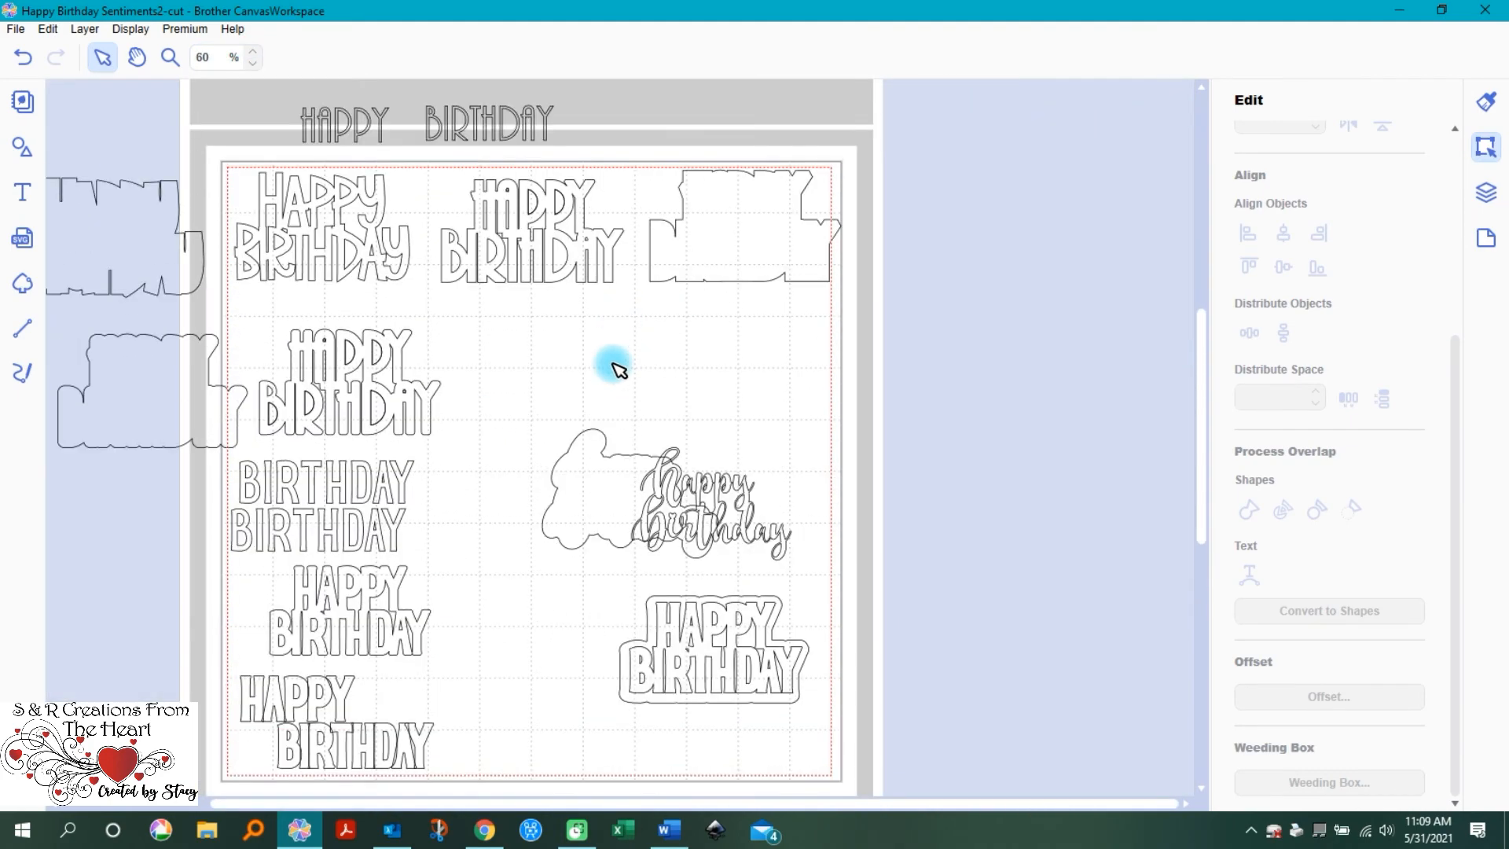
pyautogui.scroll(-2, 731, 650)
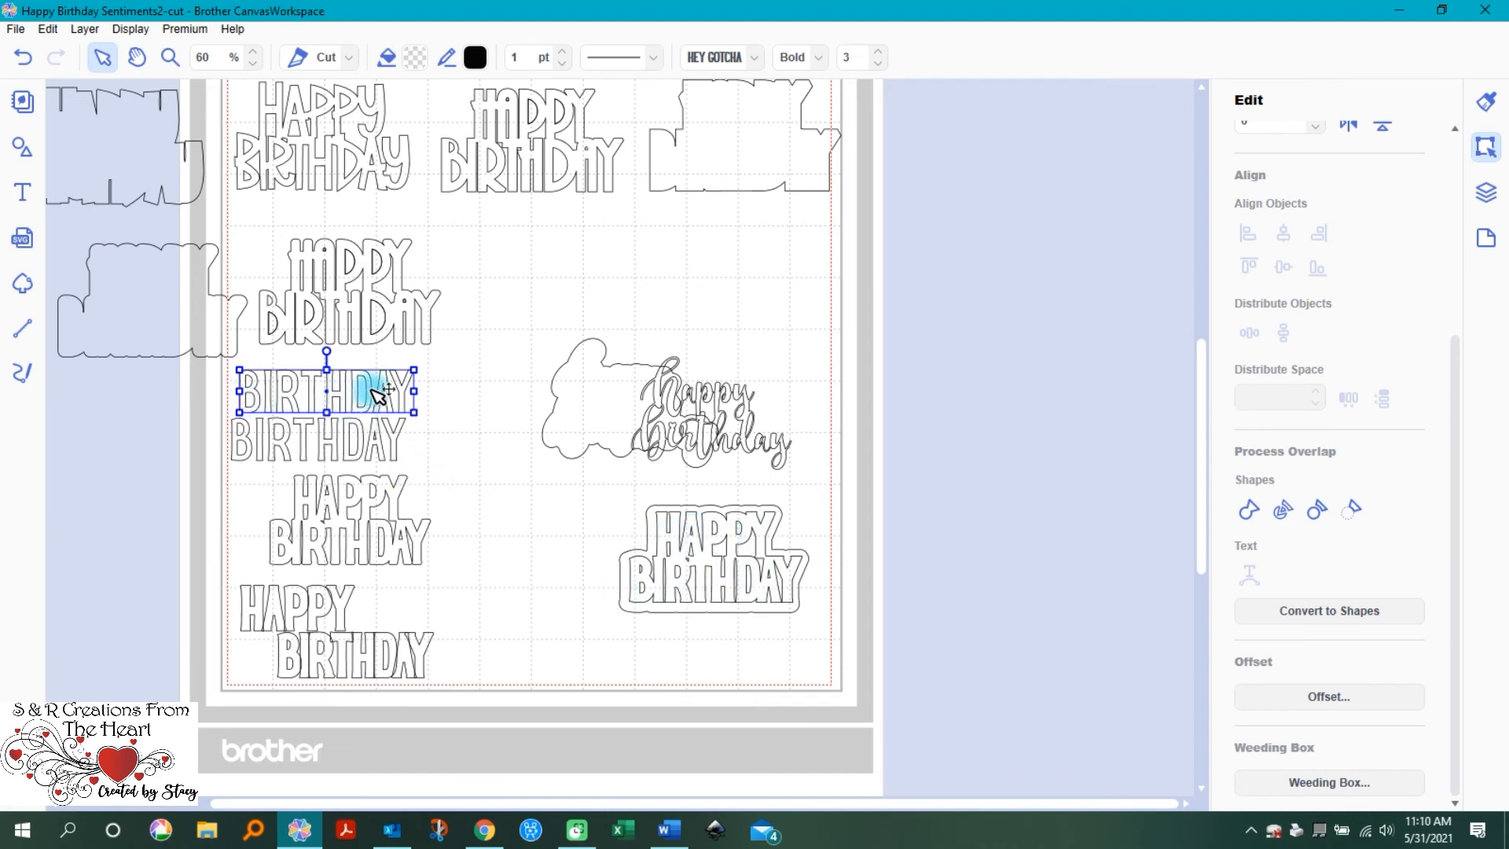
# Step: Move the stacked HAPPY BIRTHDAY wording into open mat space and create a 0.16" outward offset with round corners around it
pyautogui.moveTo(338, 513); pyautogui.dragTo(499, 527)
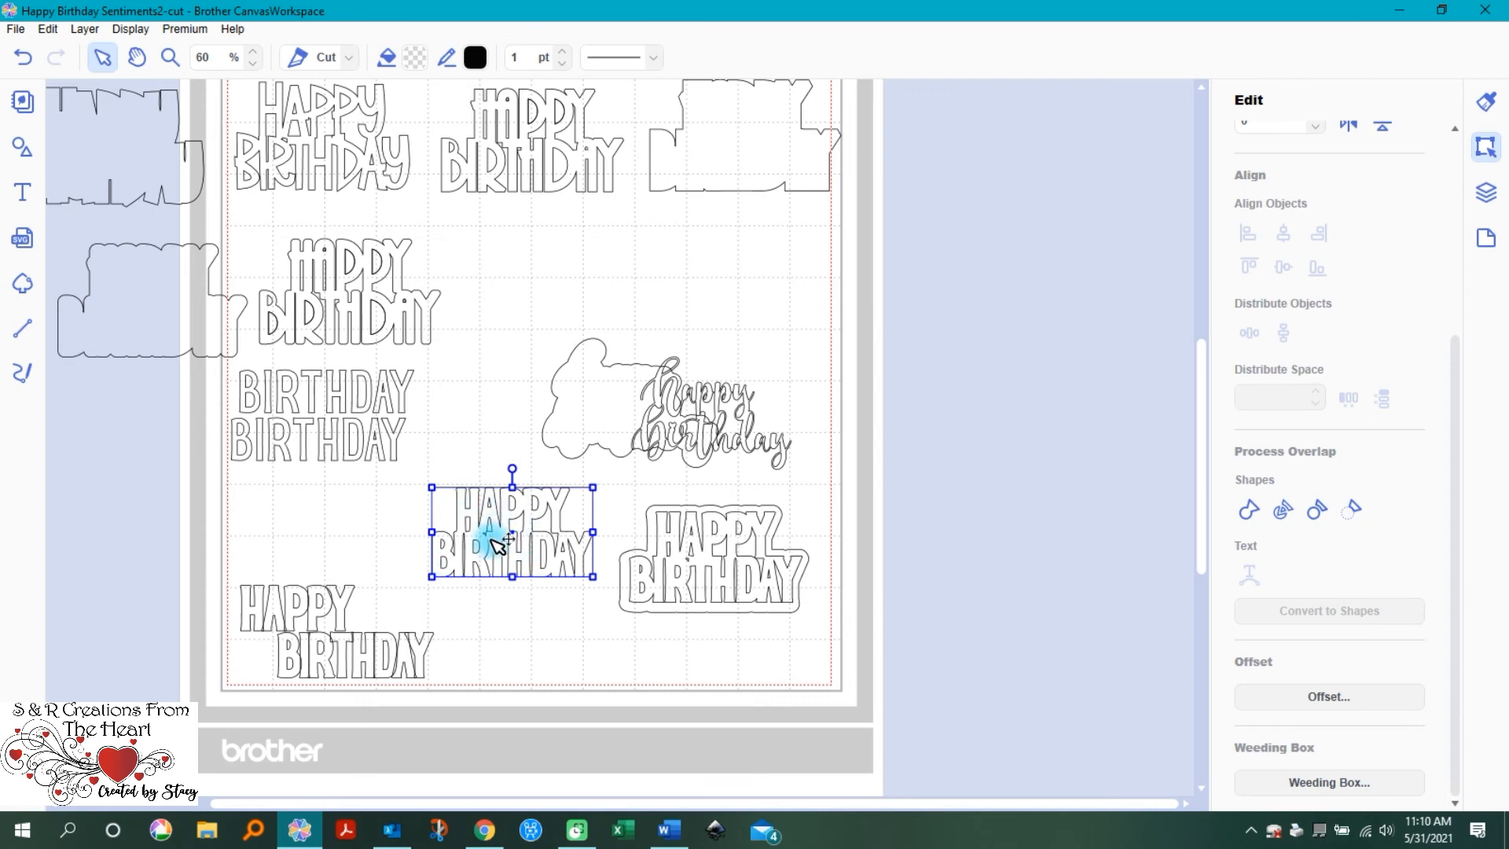
pyautogui.click(1317, 697)
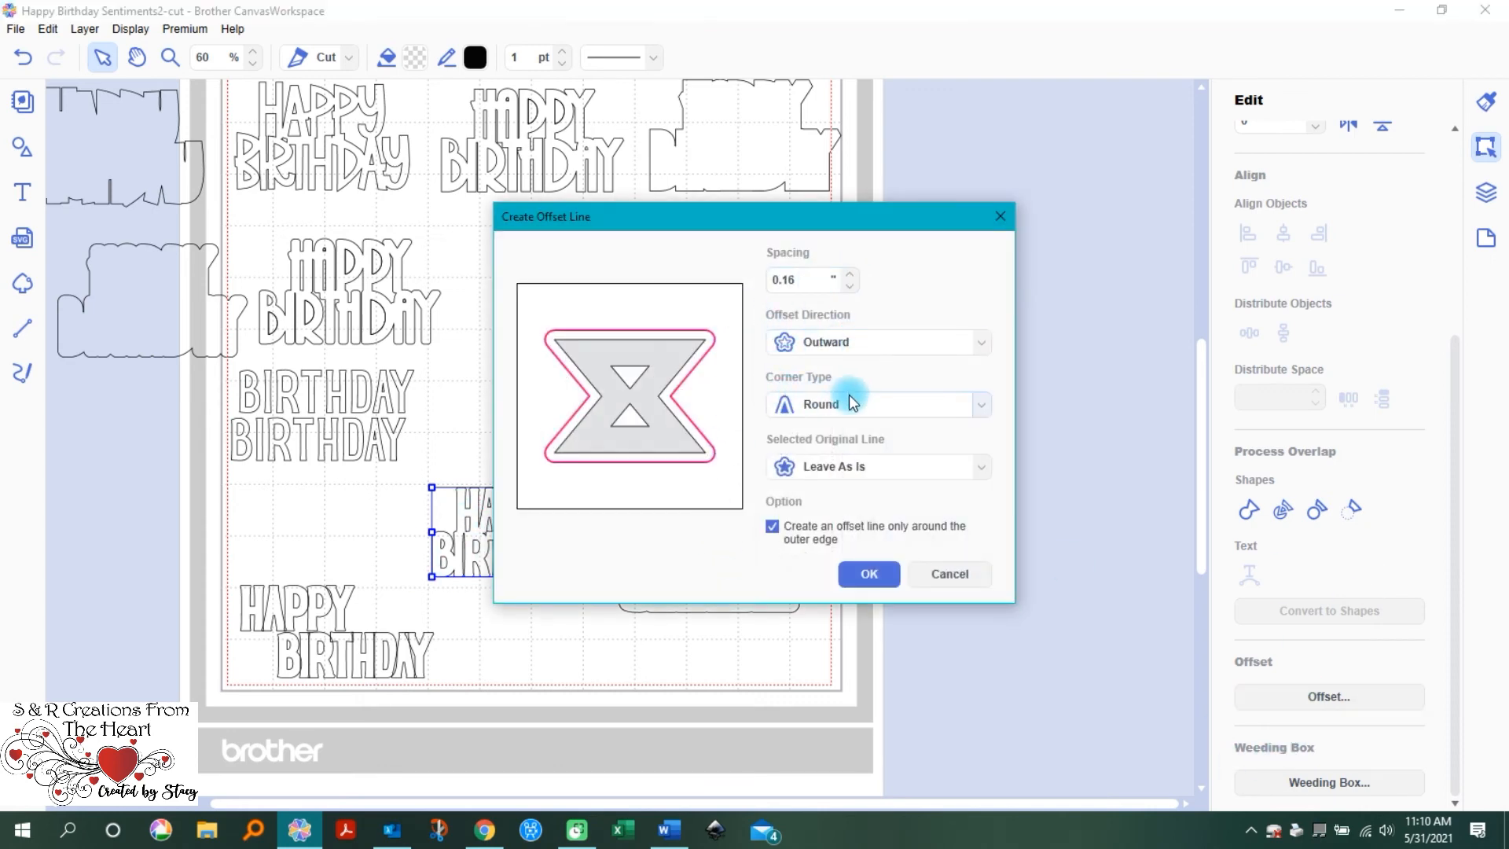
pyautogui.click(873, 572)
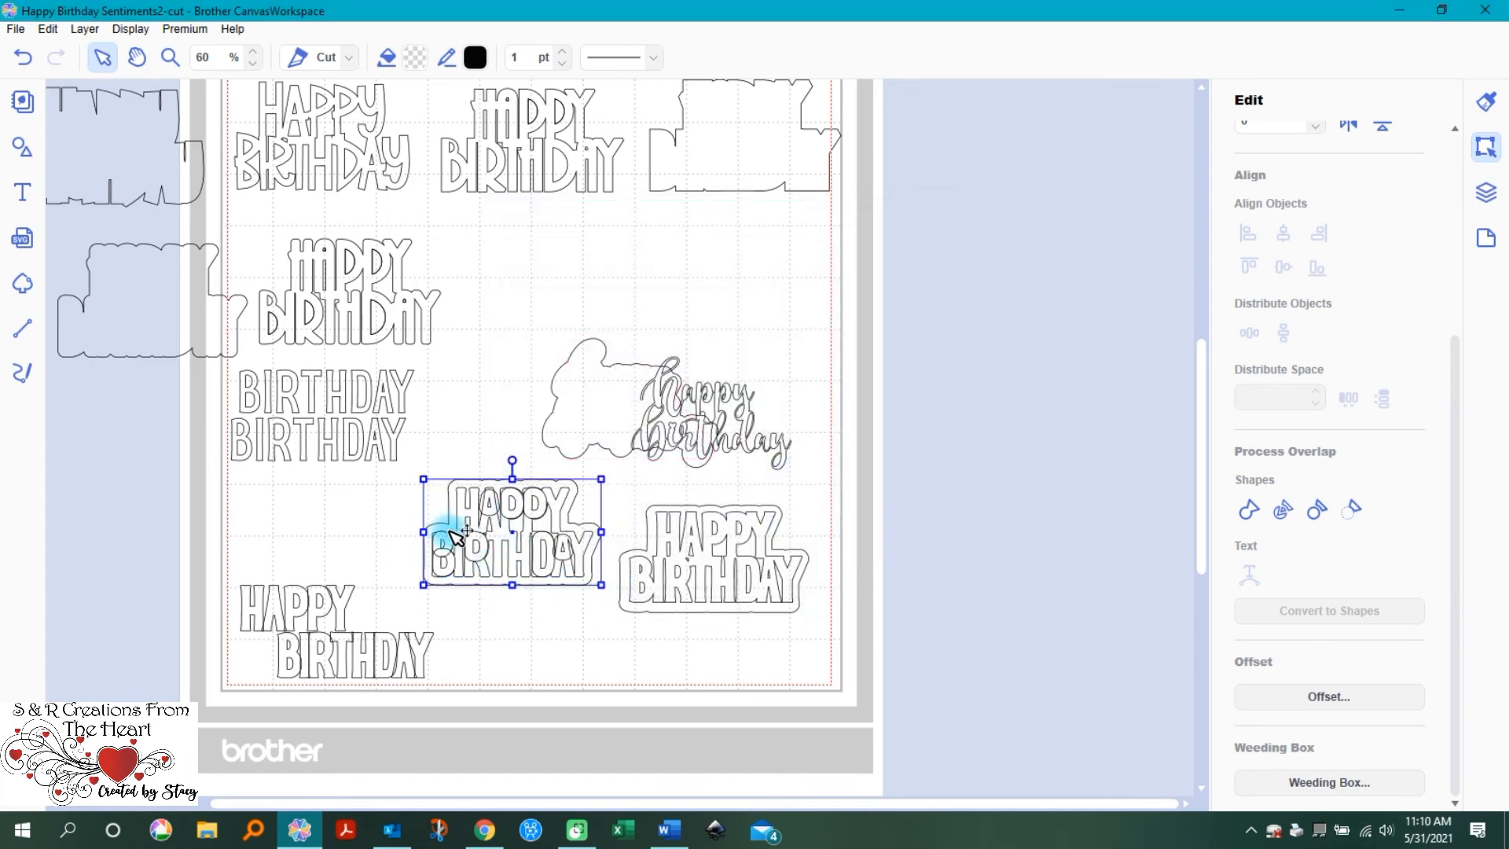
# Step: Move the rounded outline below the stacked wording and delete the offset shapes around the letters' inner openings
pyautogui.moveTo(470, 525); pyautogui.dragTo(478, 656)
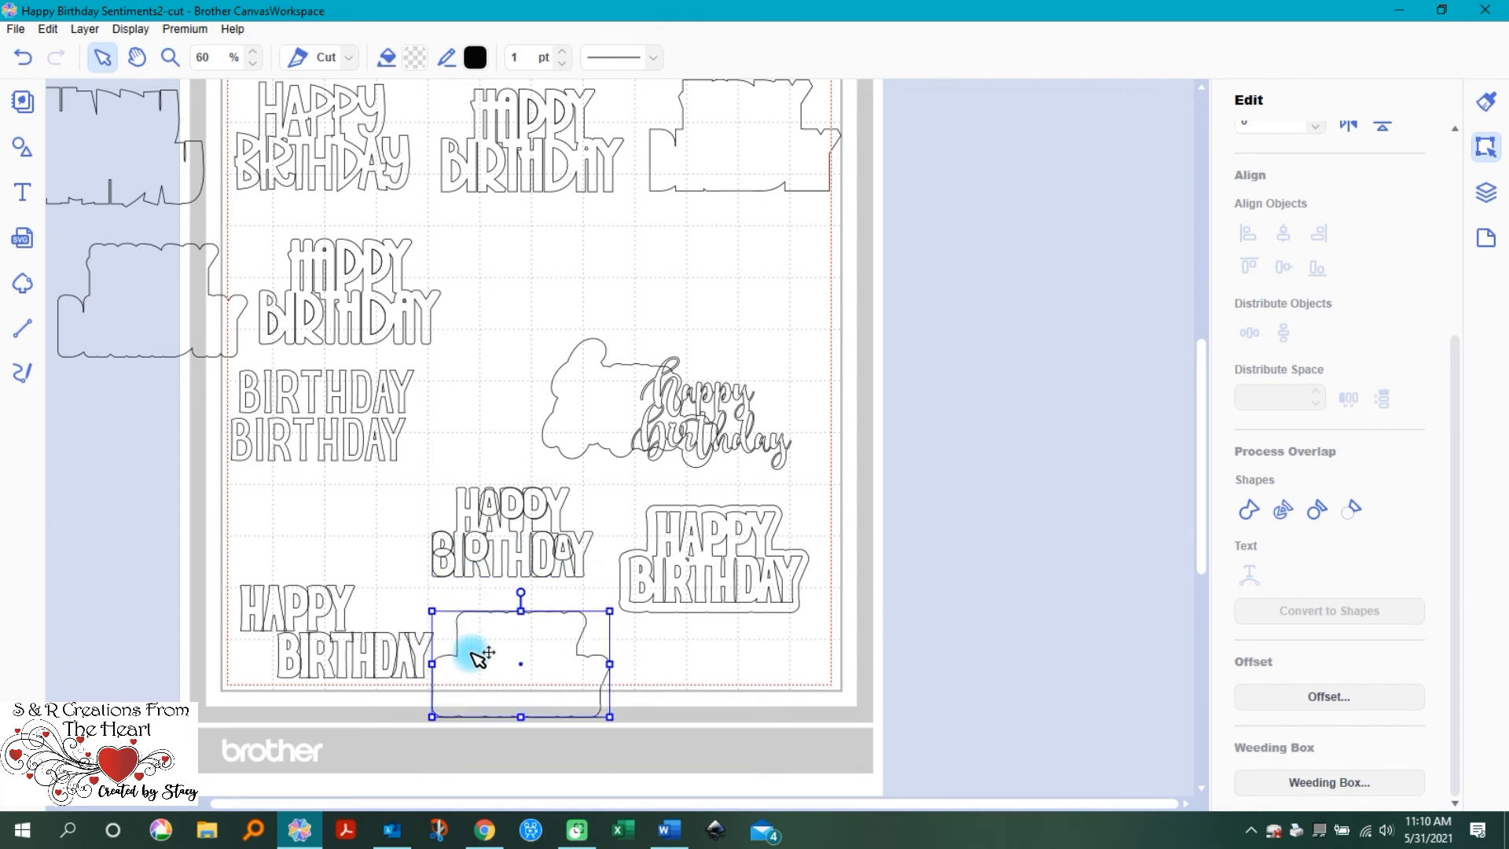
pyautogui.click(499, 512)
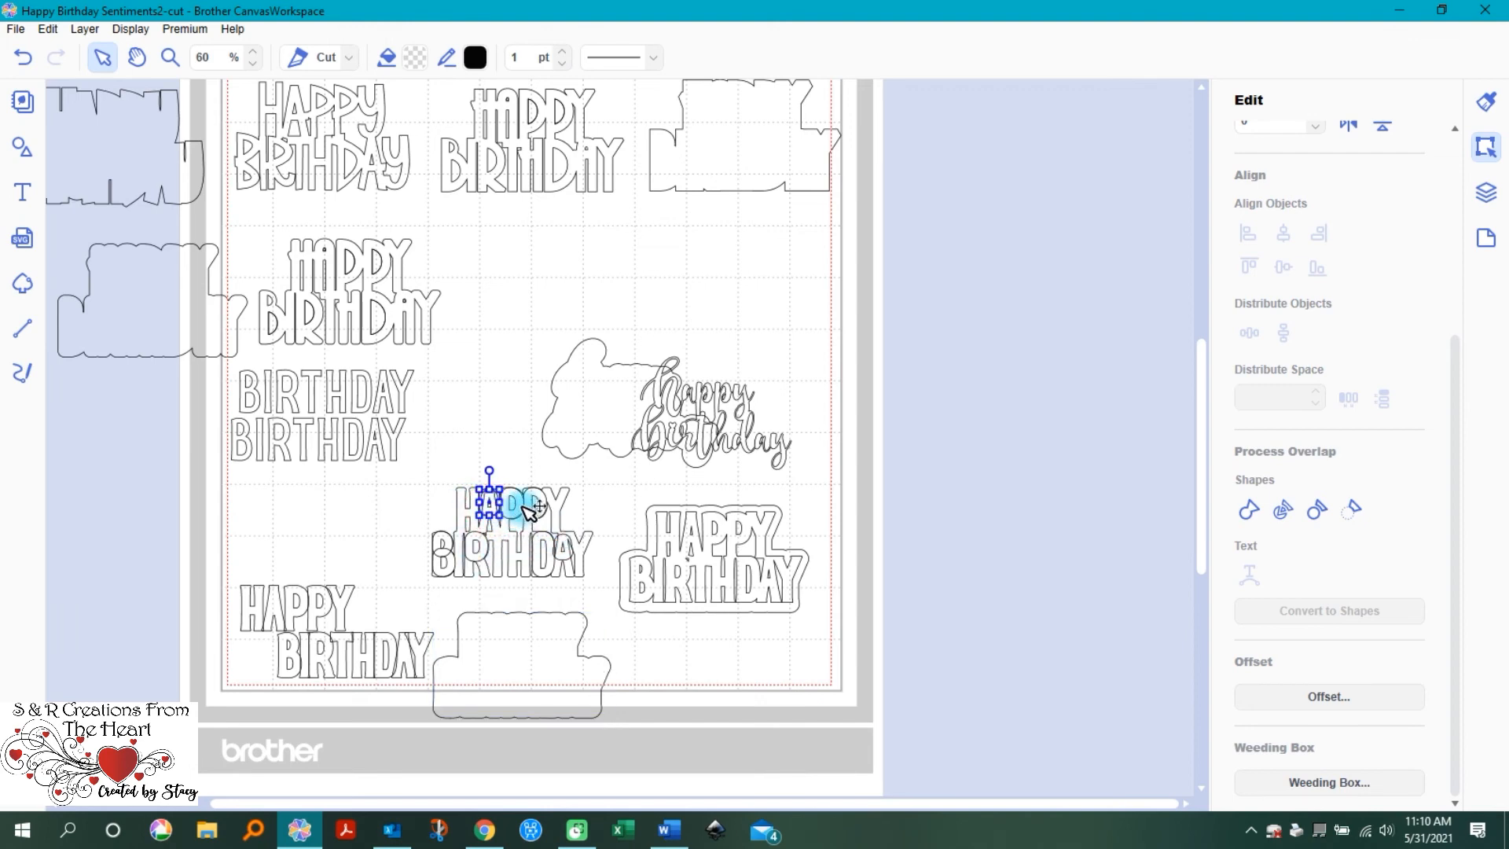
pyautogui.keyDown('shift'); pyautogui.click(519, 511); pyautogui.keyUp('shift')
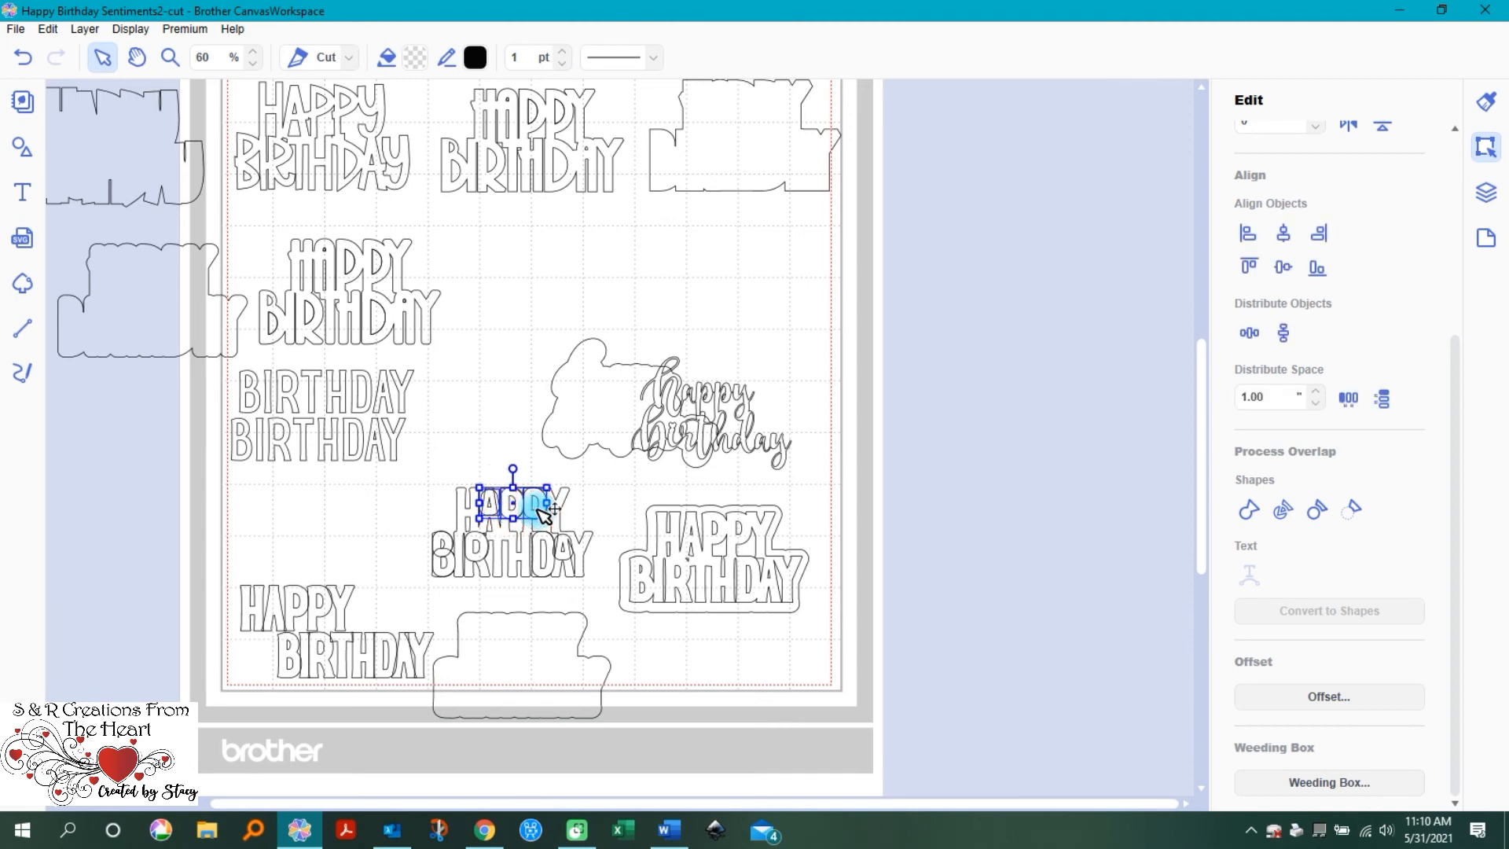
pyautogui.click(541, 507)
pyautogui.click(442, 564)
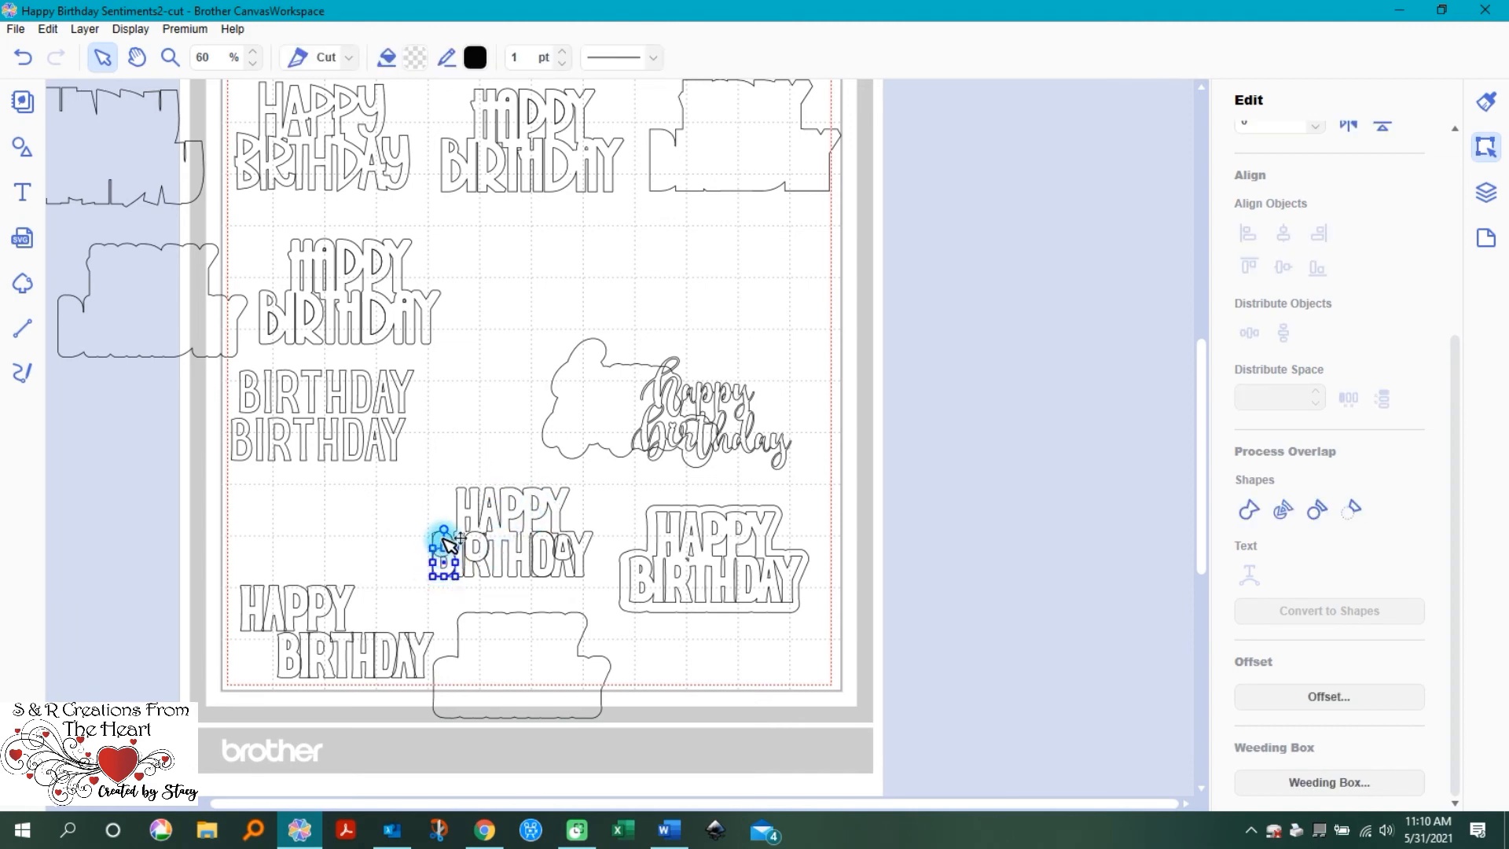
pyautogui.keyDown('shift'); pyautogui.click(486, 550); pyautogui.keyUp('shift')
pyautogui.keyDown('shift'); pyautogui.click(568, 548); pyautogui.keyUp('shift')
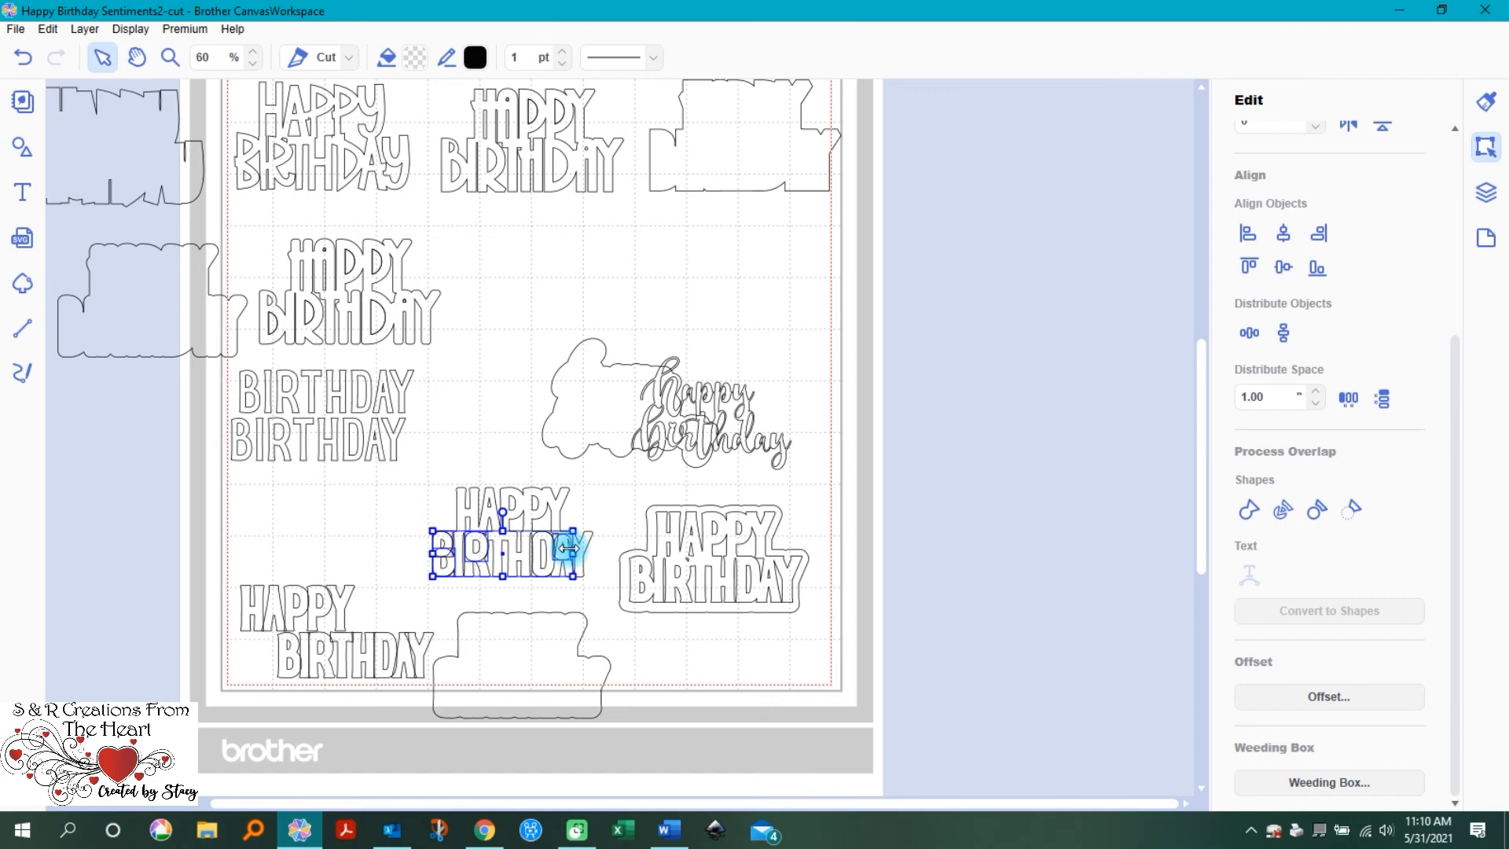
pyautogui.click(559, 548)
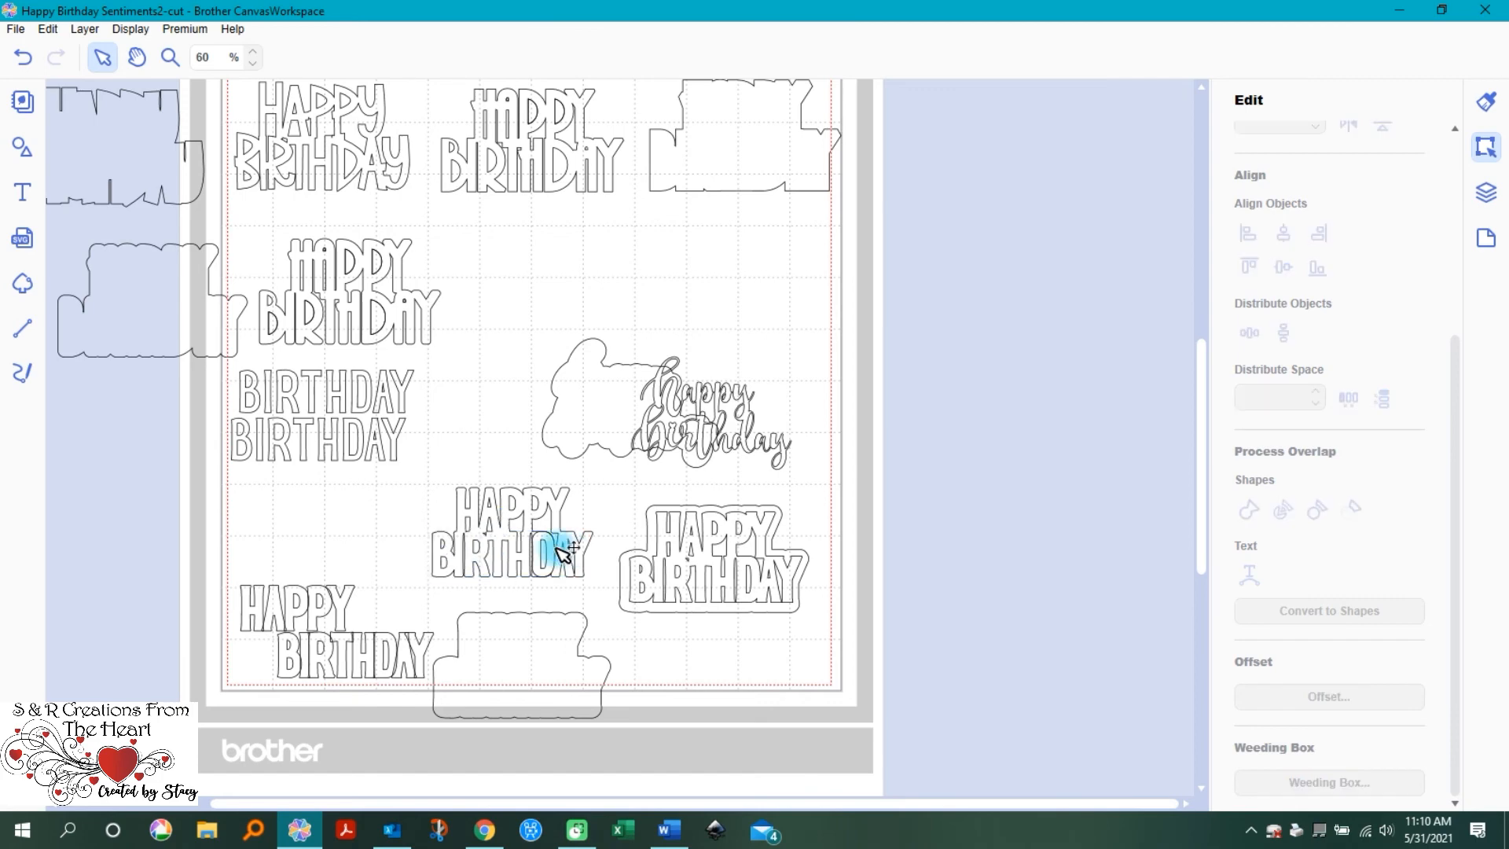
# Step: Compare the stacked wording's size with the first HAPPY BIRTHDAY sentiment on the mat, and set its height to 2.00" with the aspect ratio maintained
pyautogui.click(500, 541)
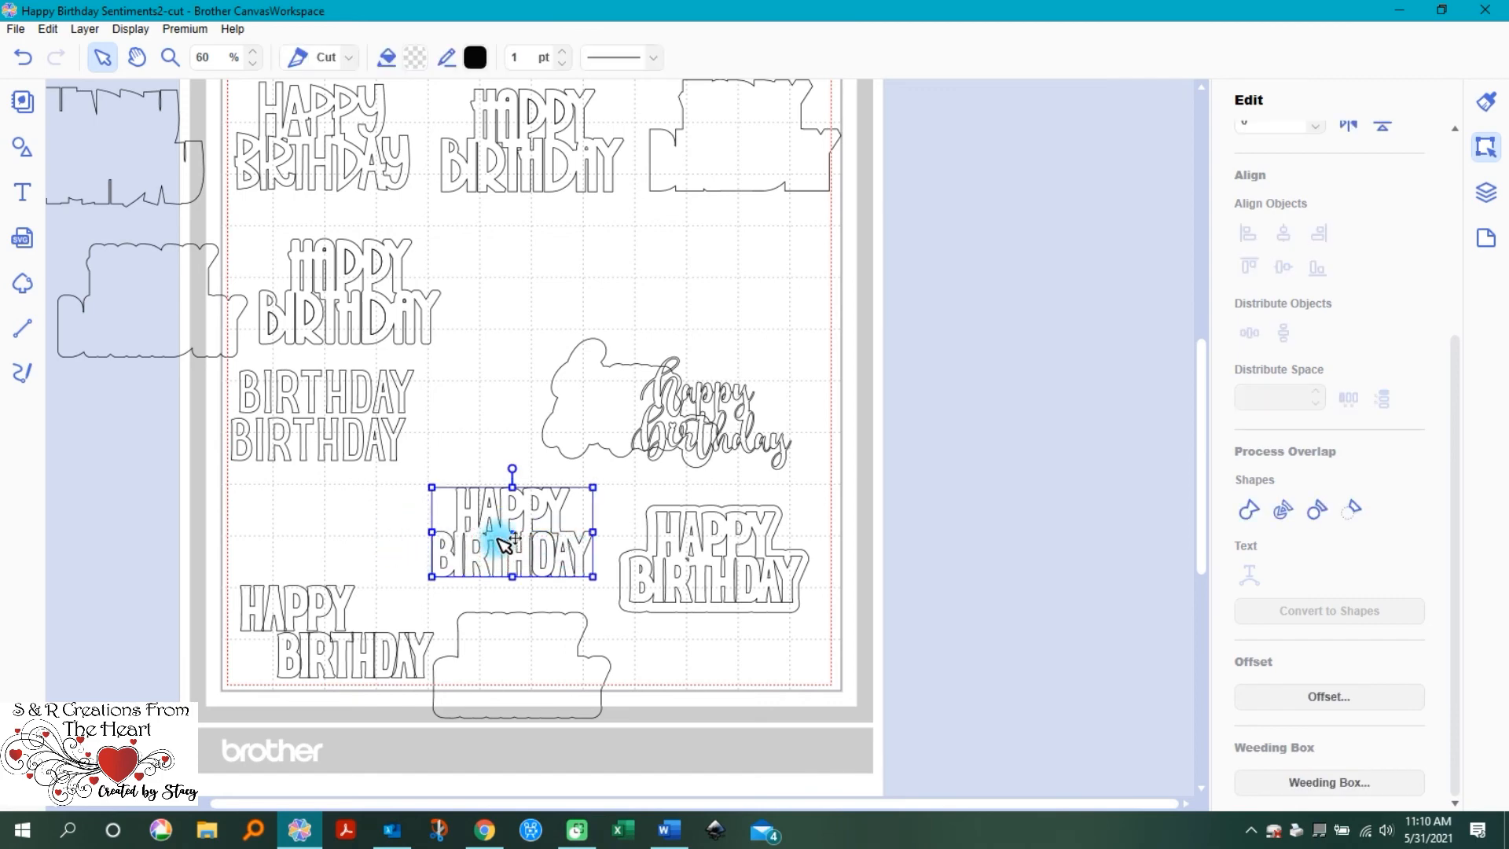
pyautogui.click(1485, 101)
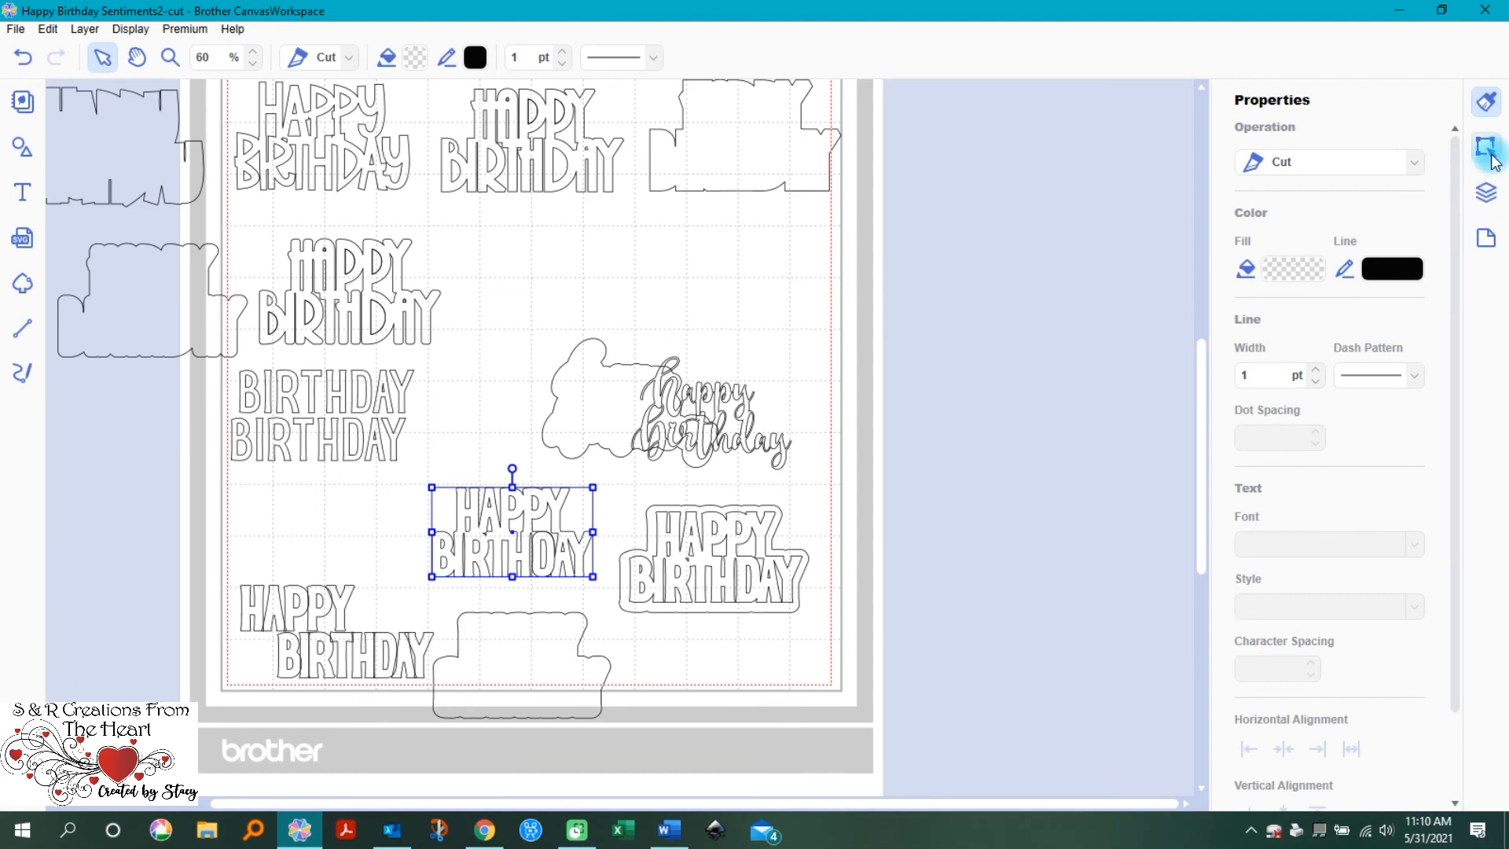
pyautogui.click(1486, 146)
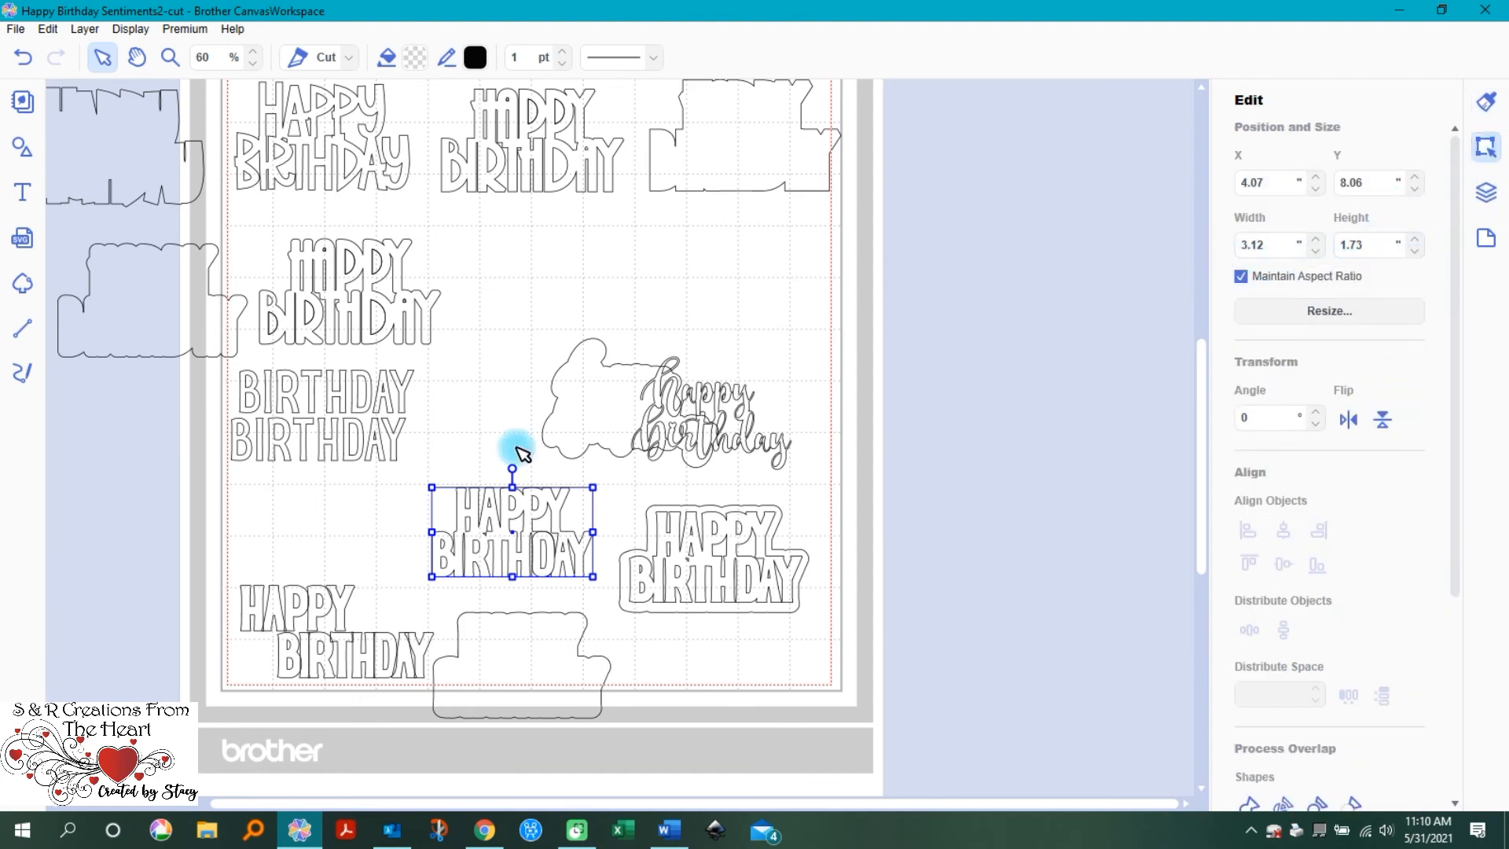
pyautogui.click(334, 173)
pyautogui.click(1353, 243)
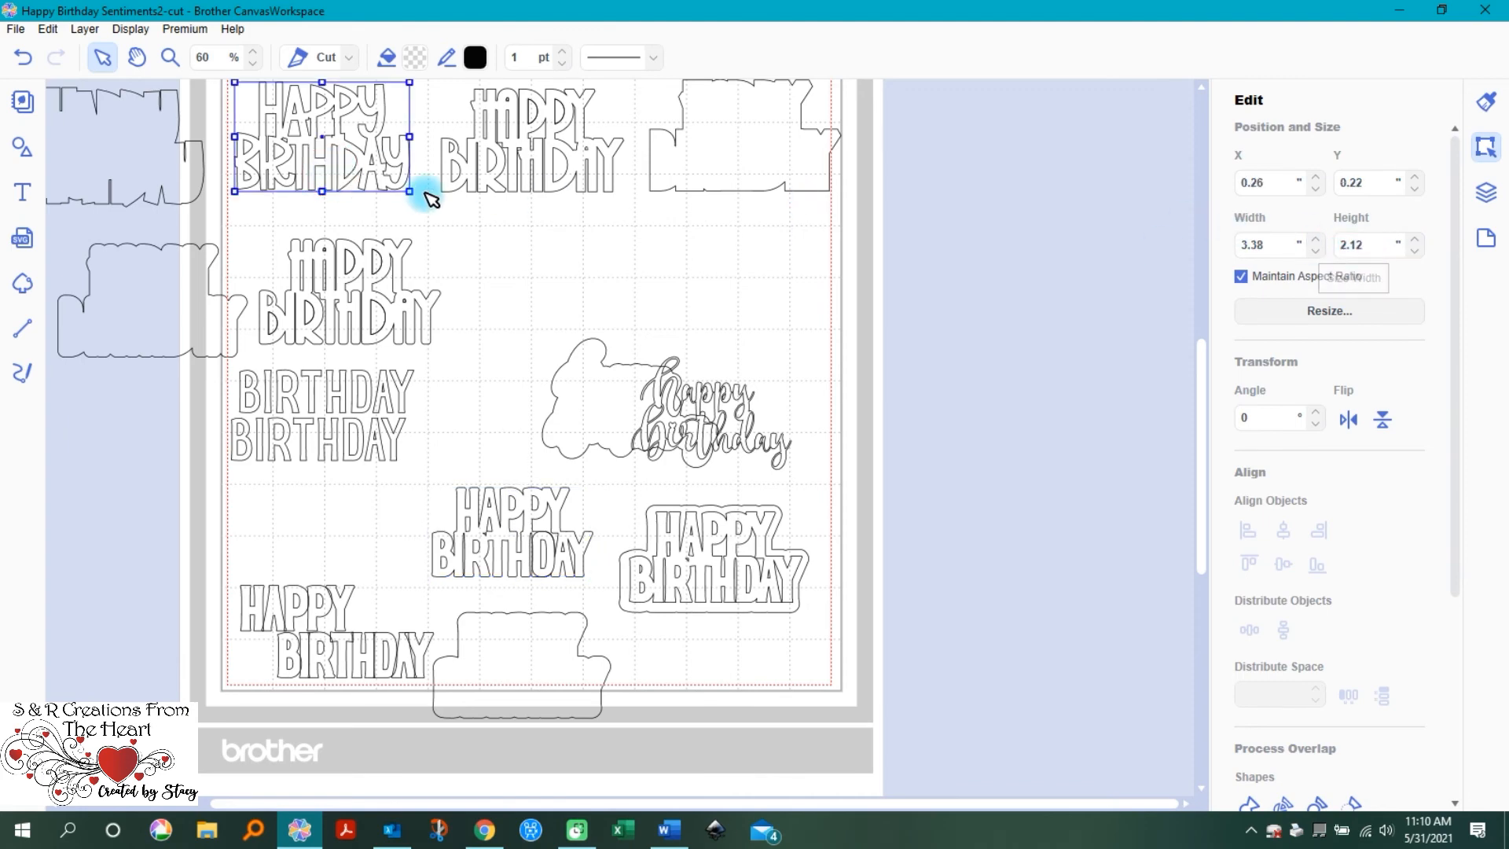
pyautogui.scroll(1, 334, 169)
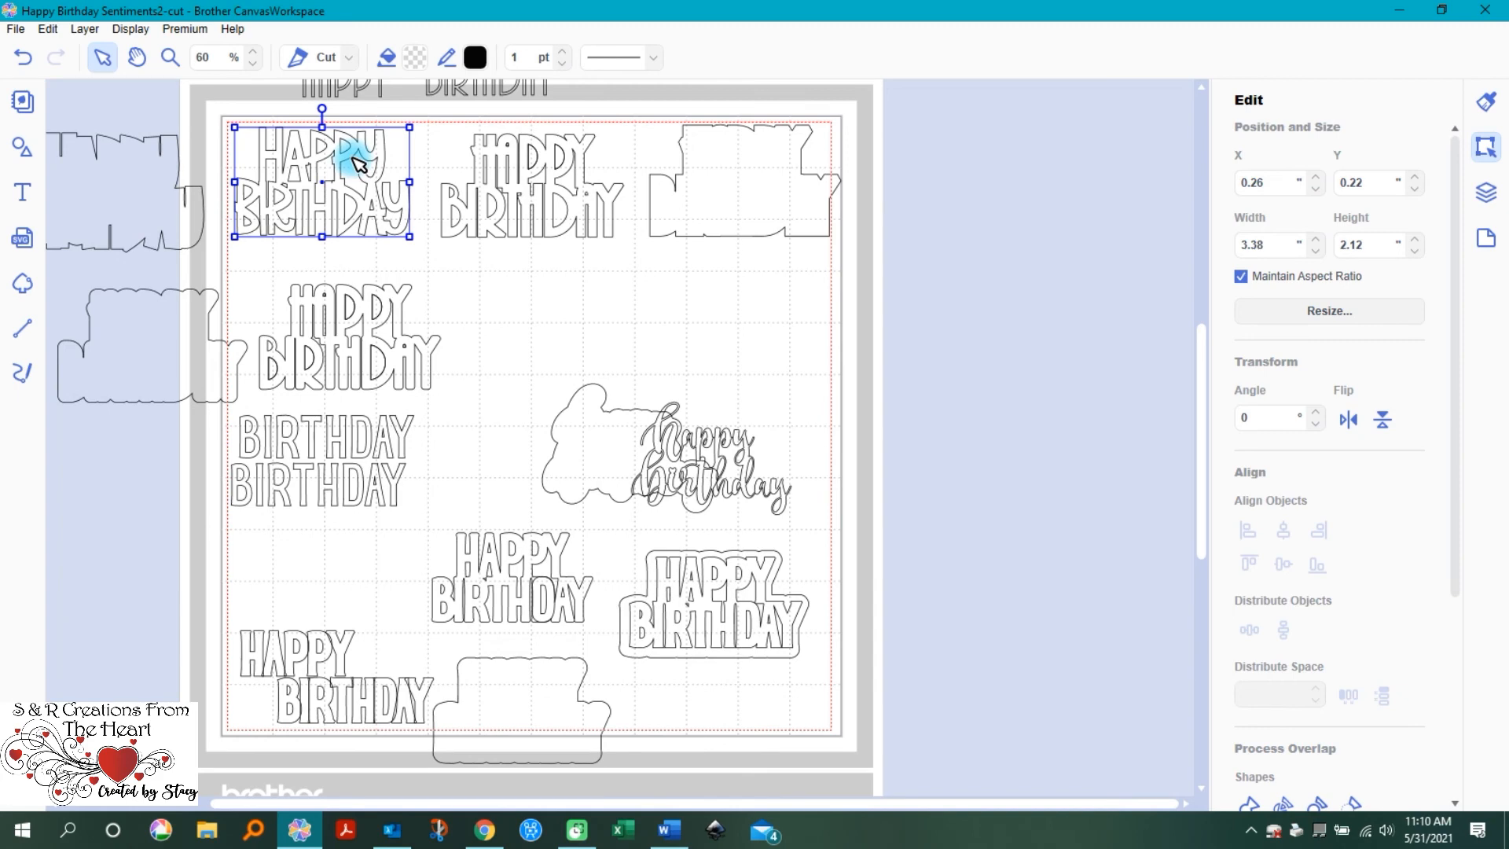
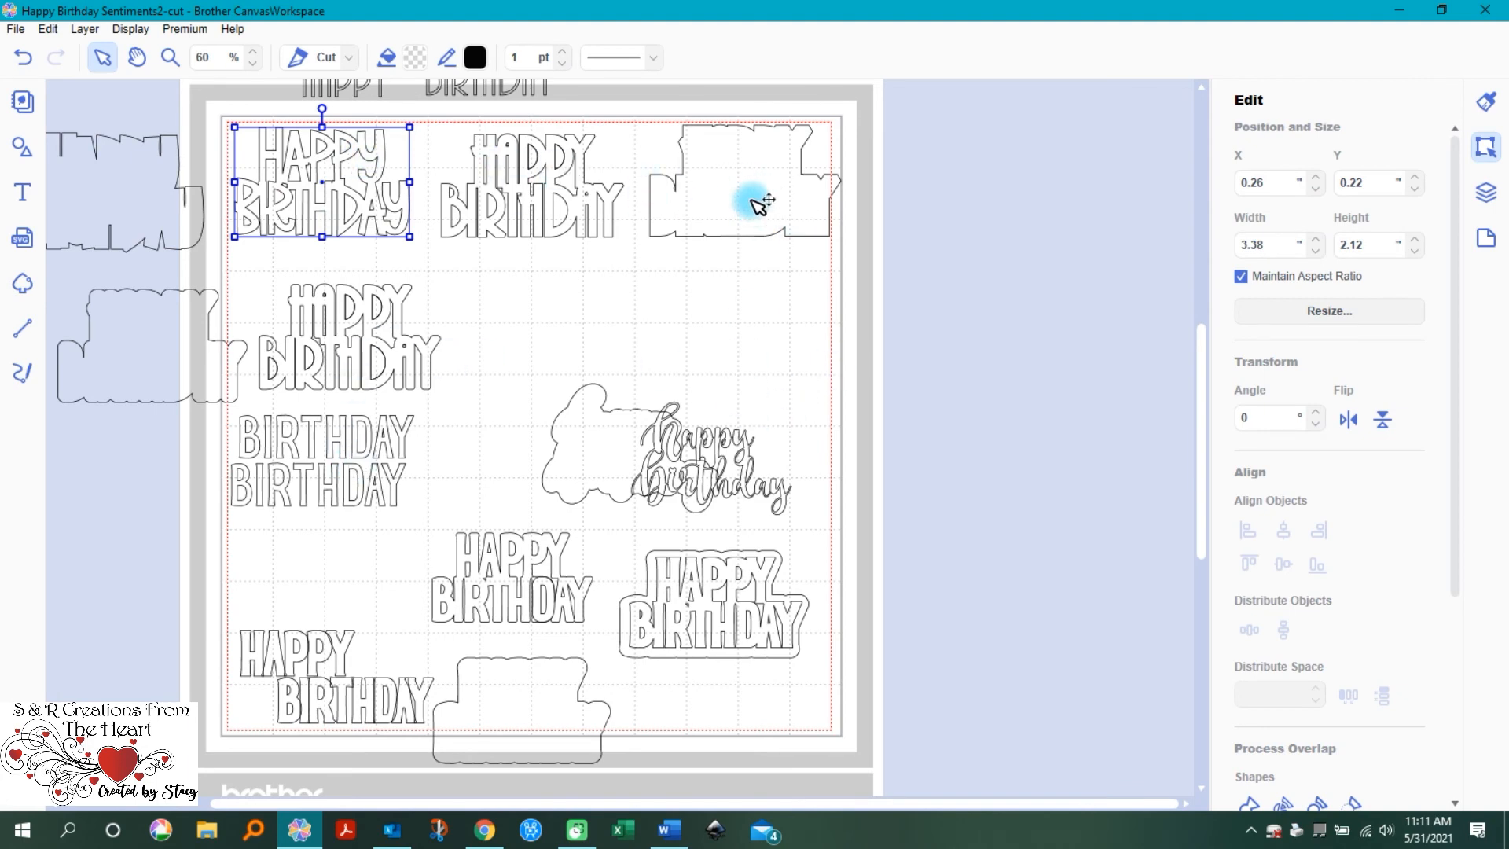
pyautogui.scroll(-1, 786, 355)
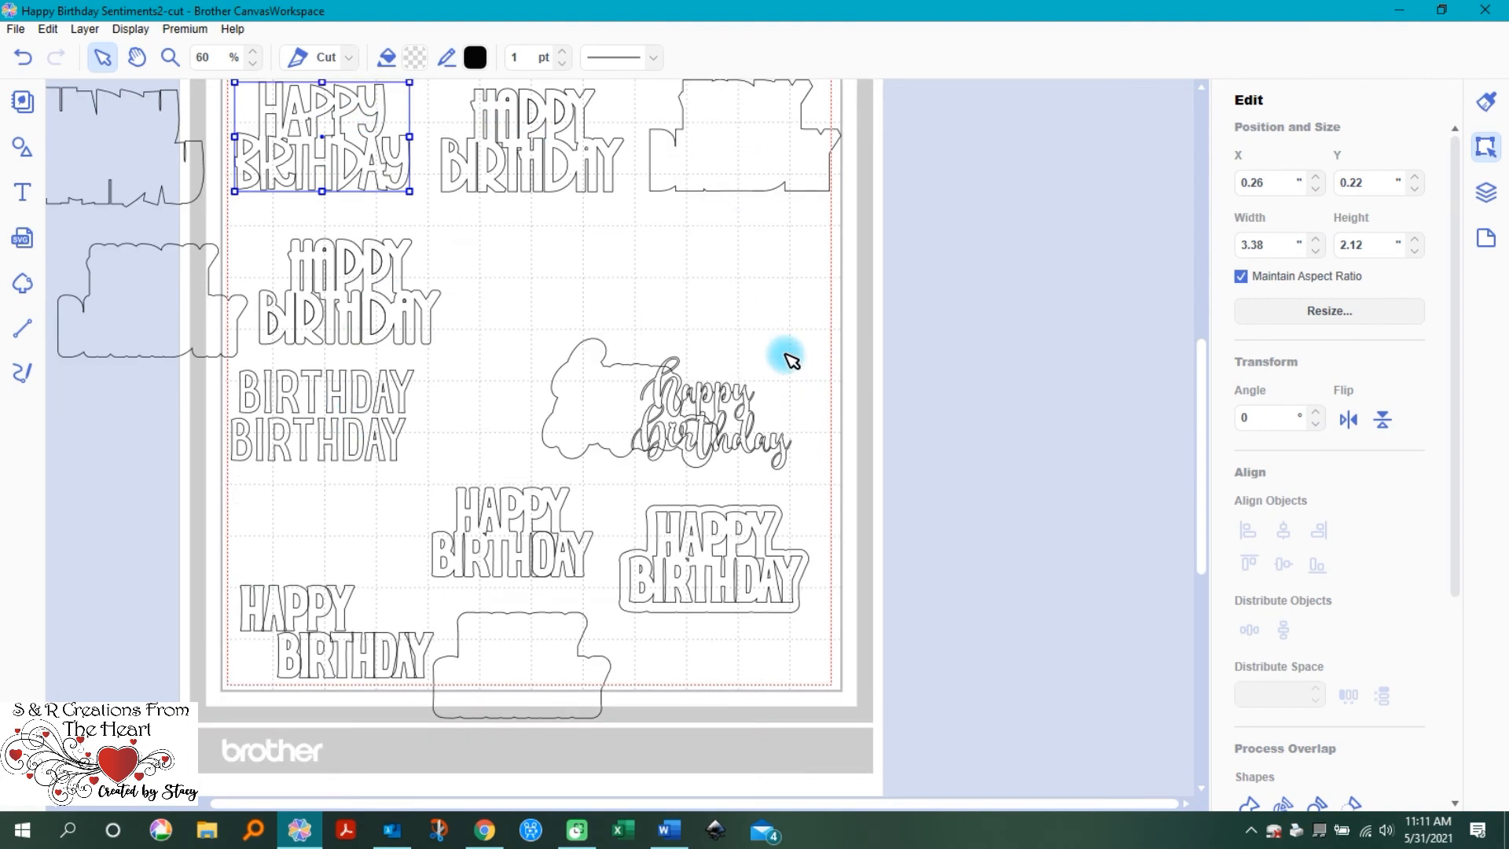
pyautogui.scroll(-3, 790, 360)
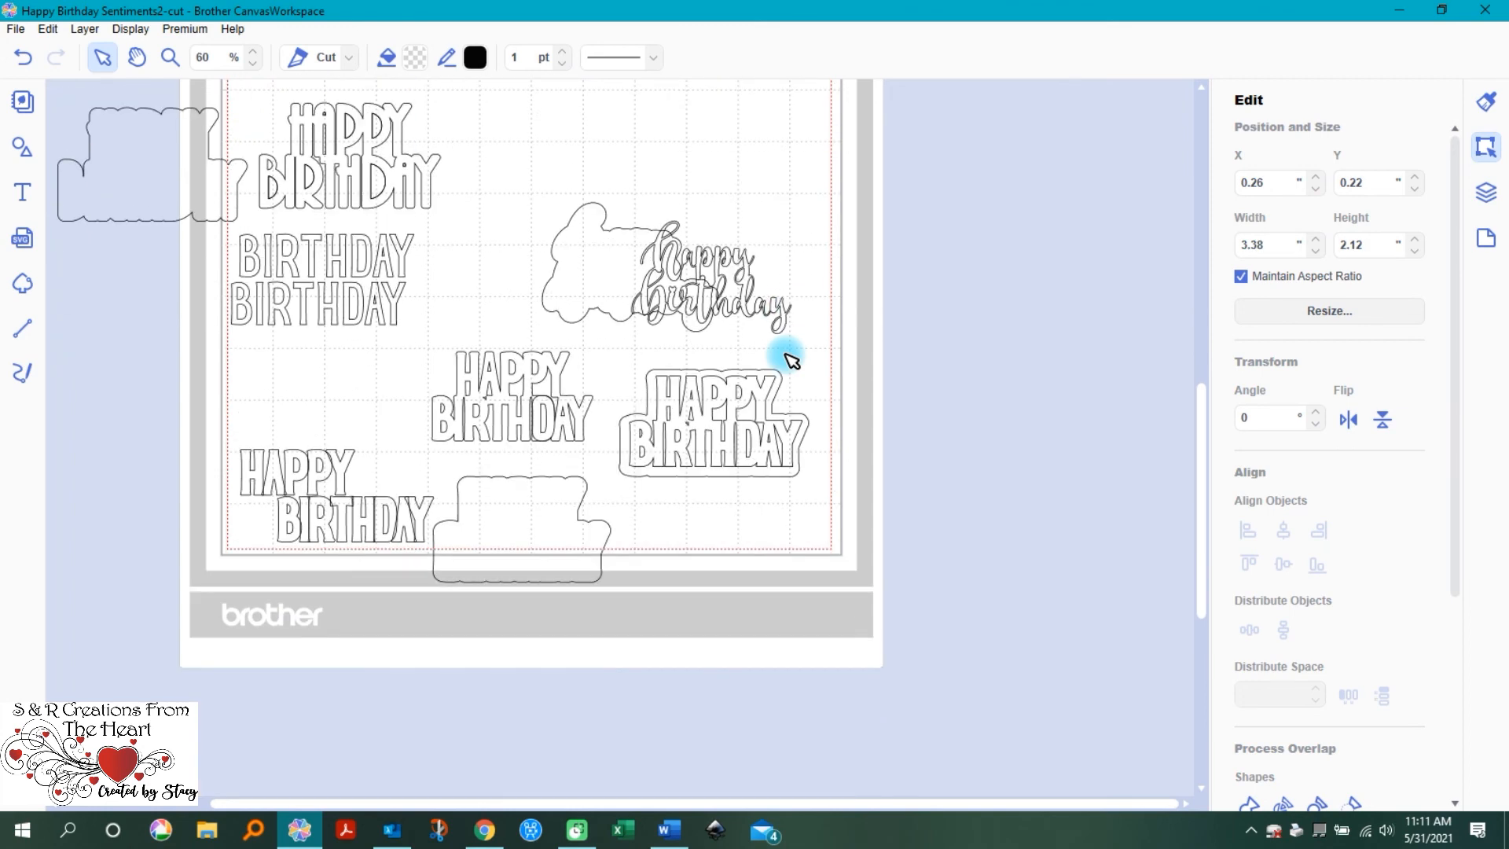
pyautogui.click(534, 381)
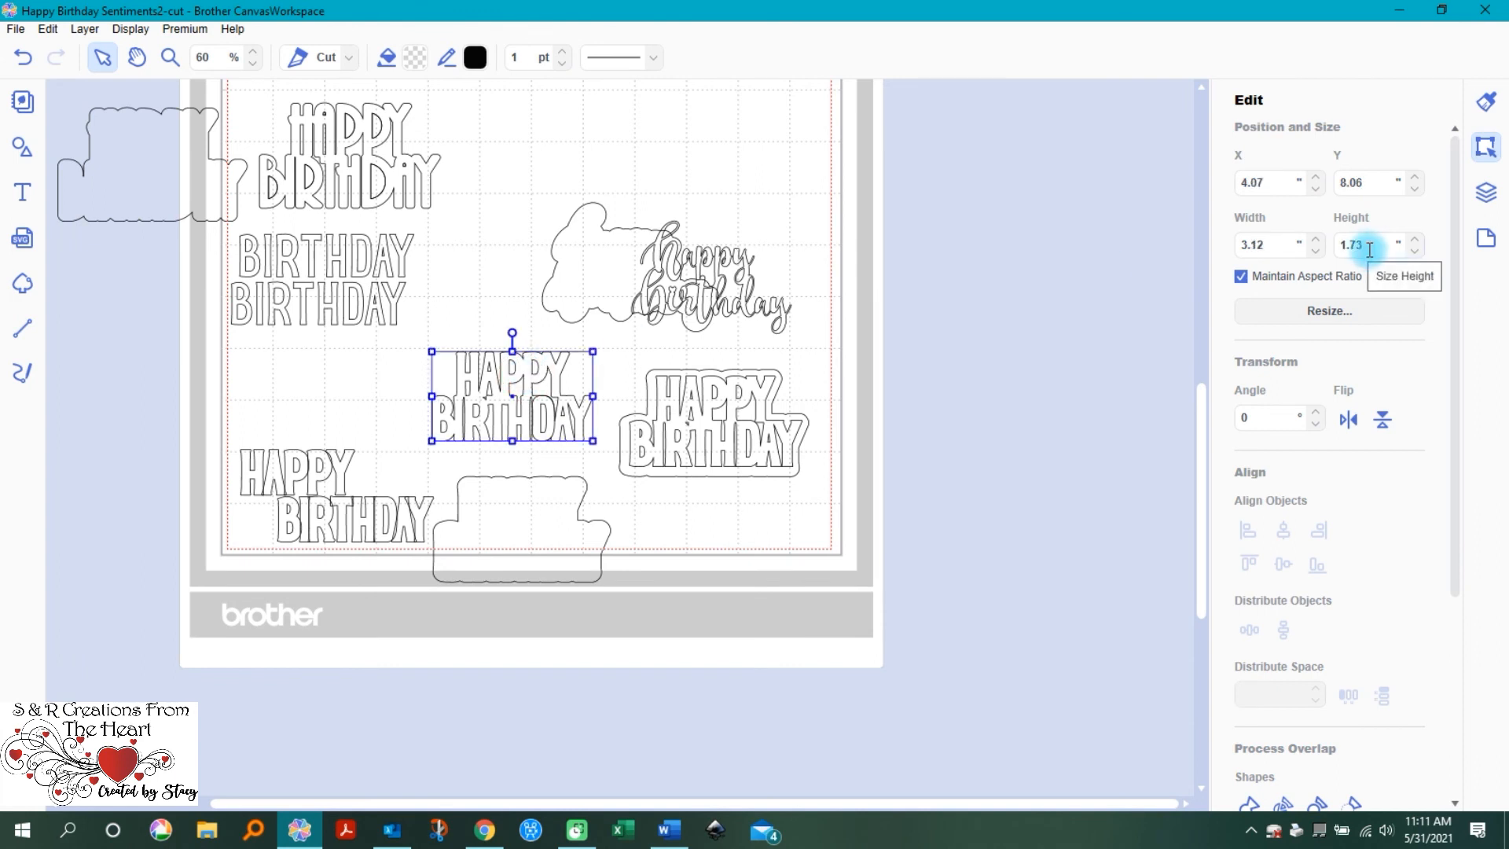
pyautogui.moveTo(1375, 246); pyautogui.dragTo(1332, 245)
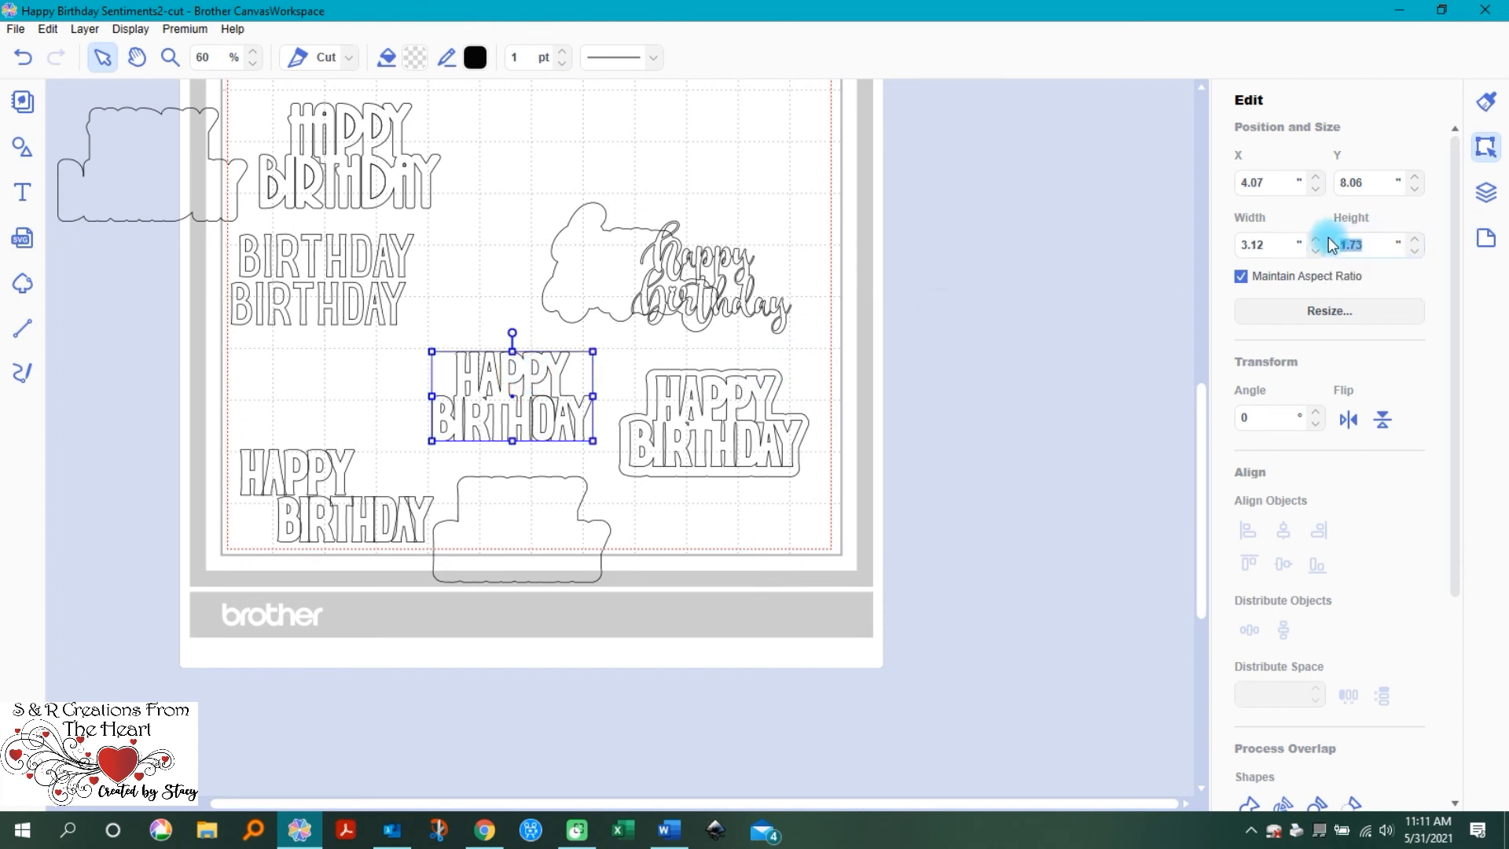
pyautogui.press('Return')
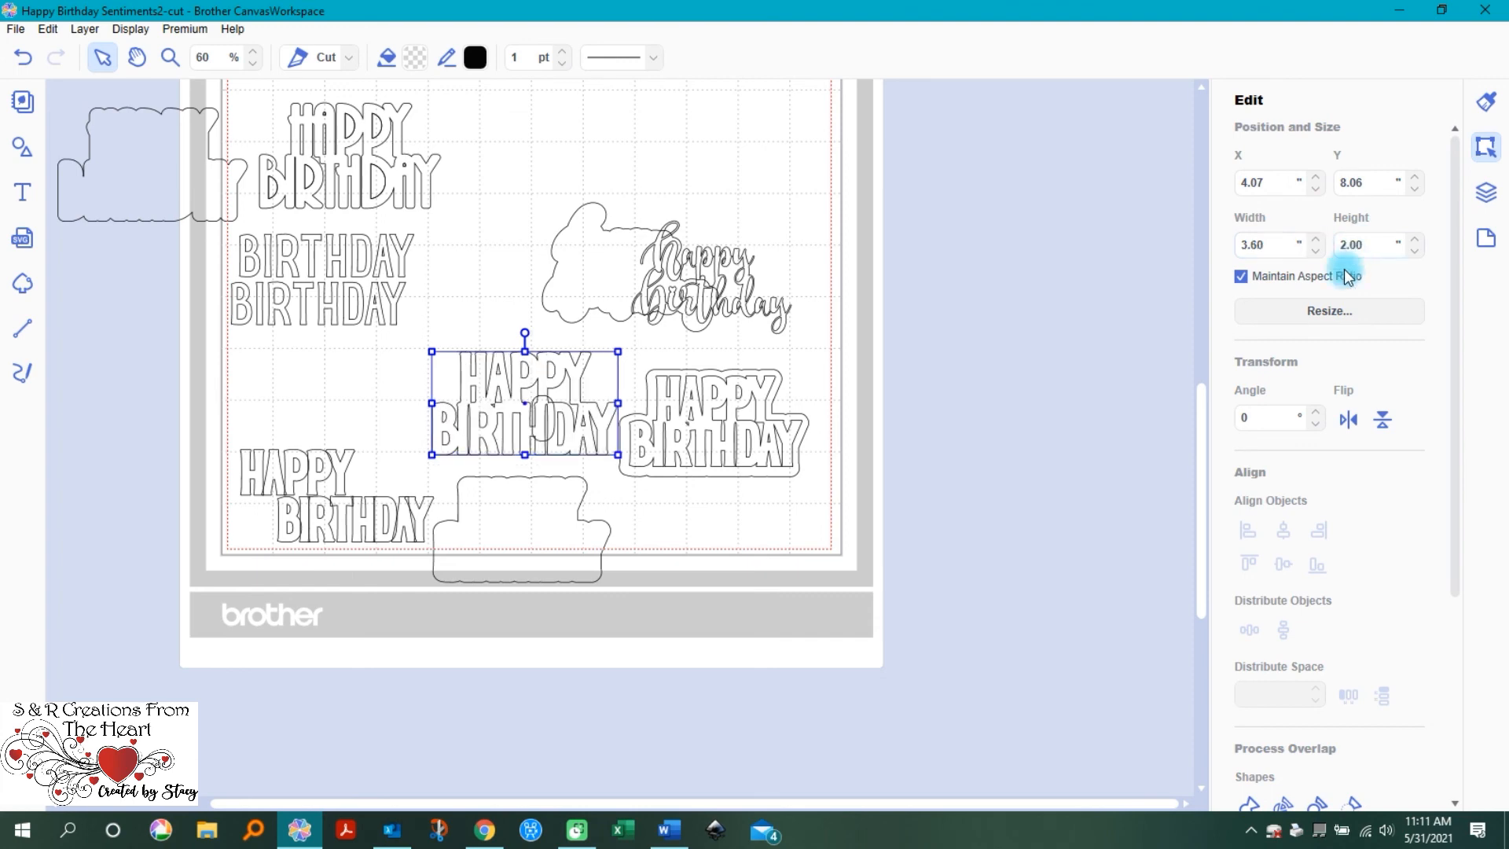
# Step: Try fitting the old rounded outline around the enlarged wording, and delete it along with the leftover offset shape over the D of BIRTHDAY
pyautogui.click(545, 431)
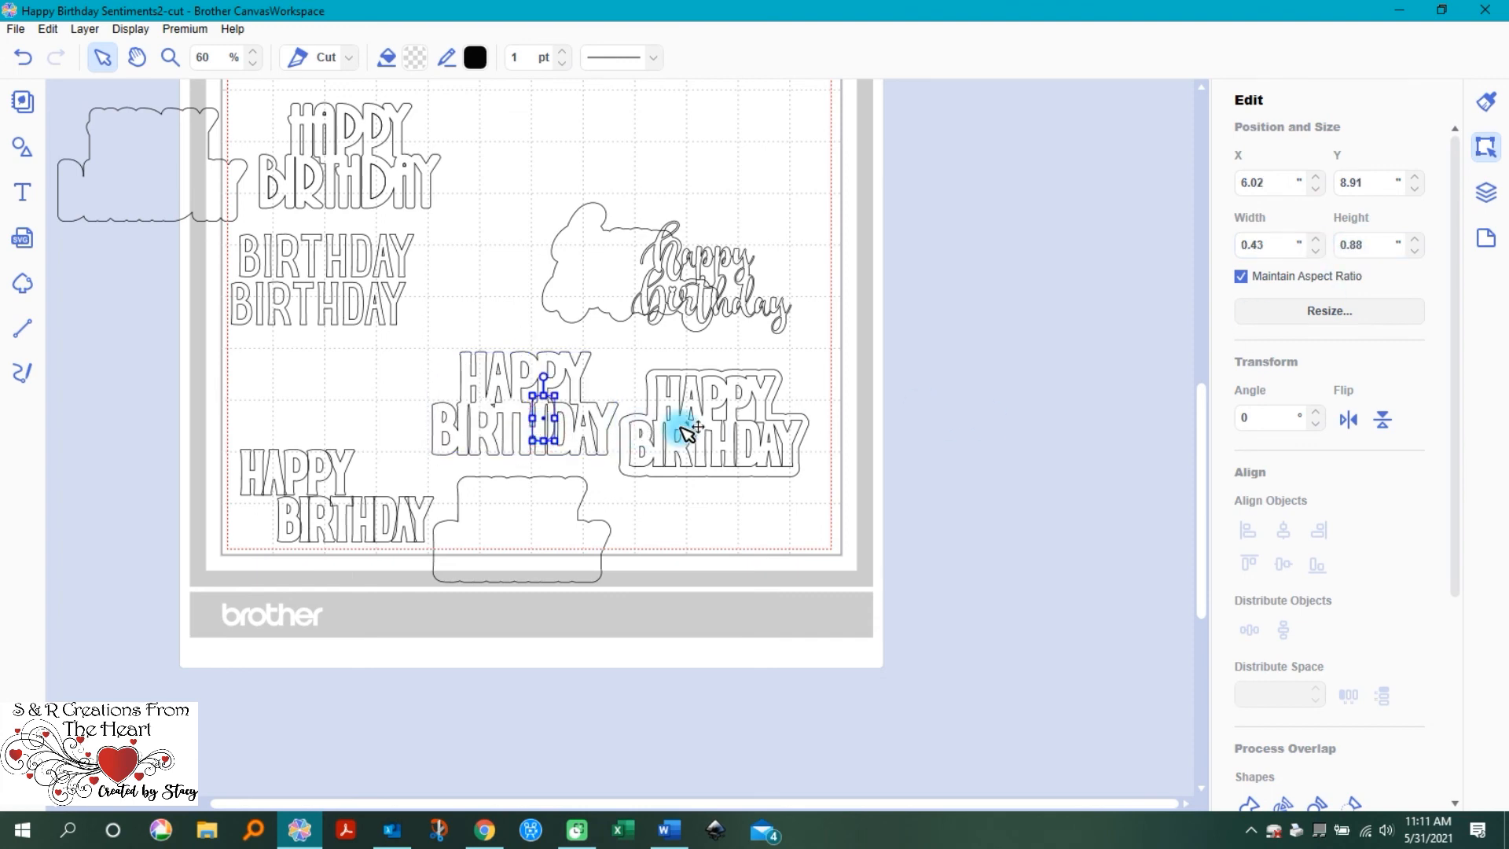
pyautogui.click(688, 432)
pyautogui.click(515, 522)
pyautogui.moveTo(530, 419); pyautogui.dragTo(517, 373)
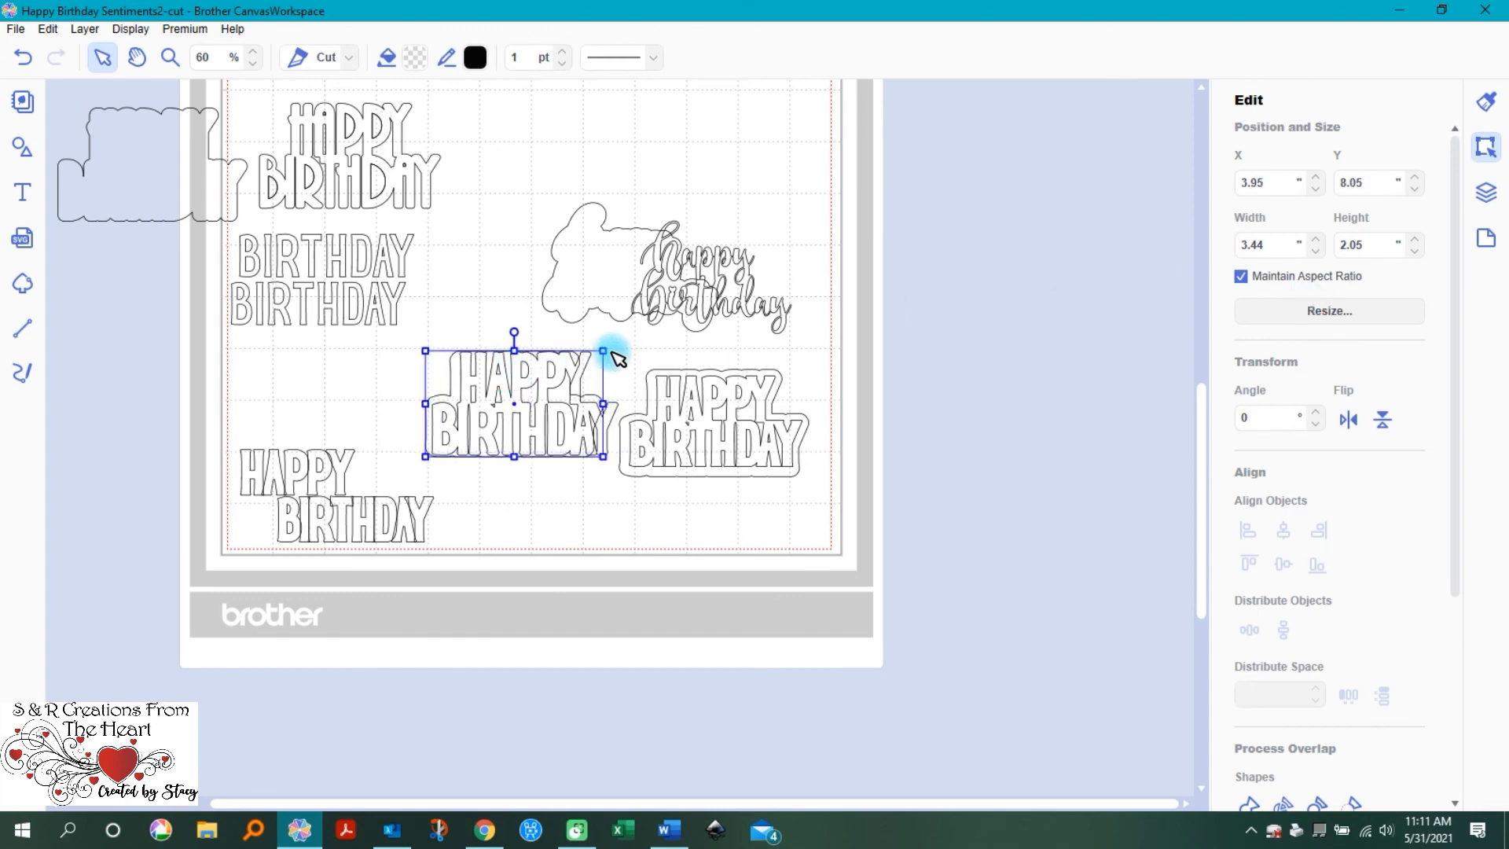
pyautogui.moveTo(604, 351); pyautogui.dragTo(568, 361)
pyautogui.press('Delete')
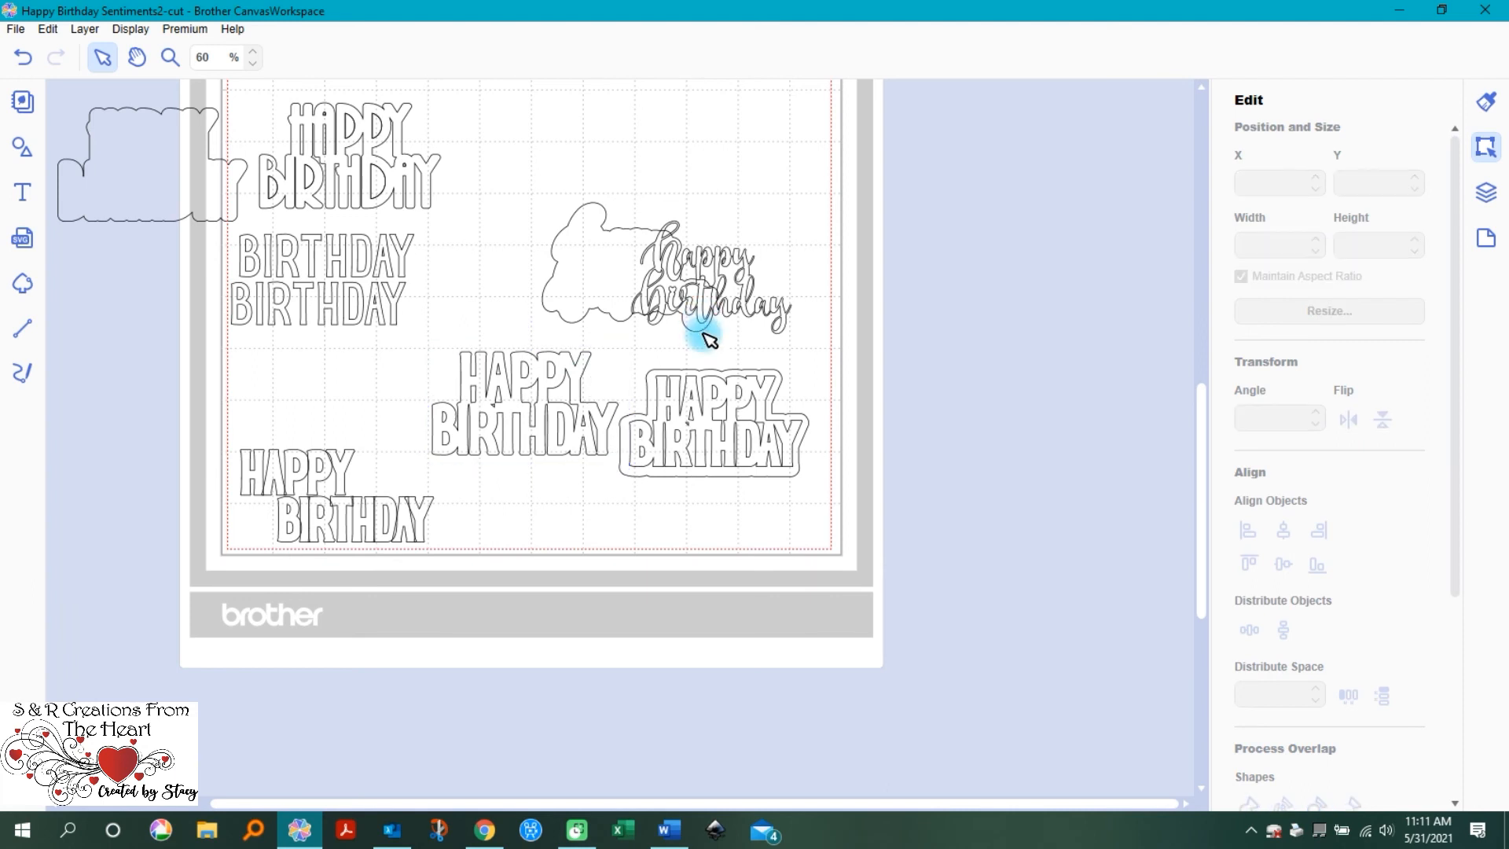
# Step: Create a 0.16" outward offset with round corners around the enlarged HAPPY BIRTHDAY wording, leaving the original line as is
pyautogui.click(527, 385)
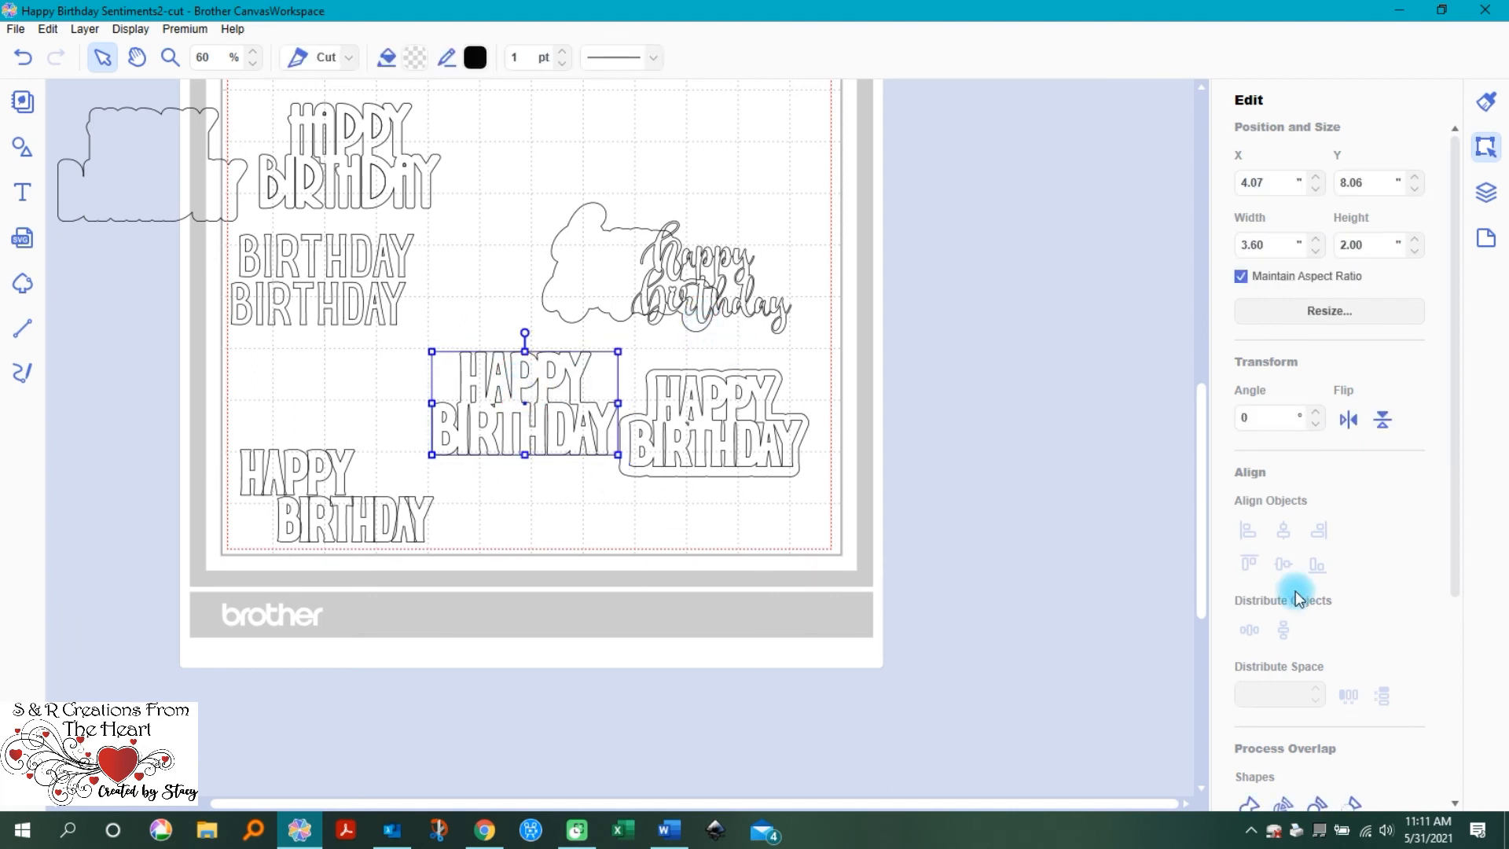
pyautogui.scroll(-2, 1392, 689)
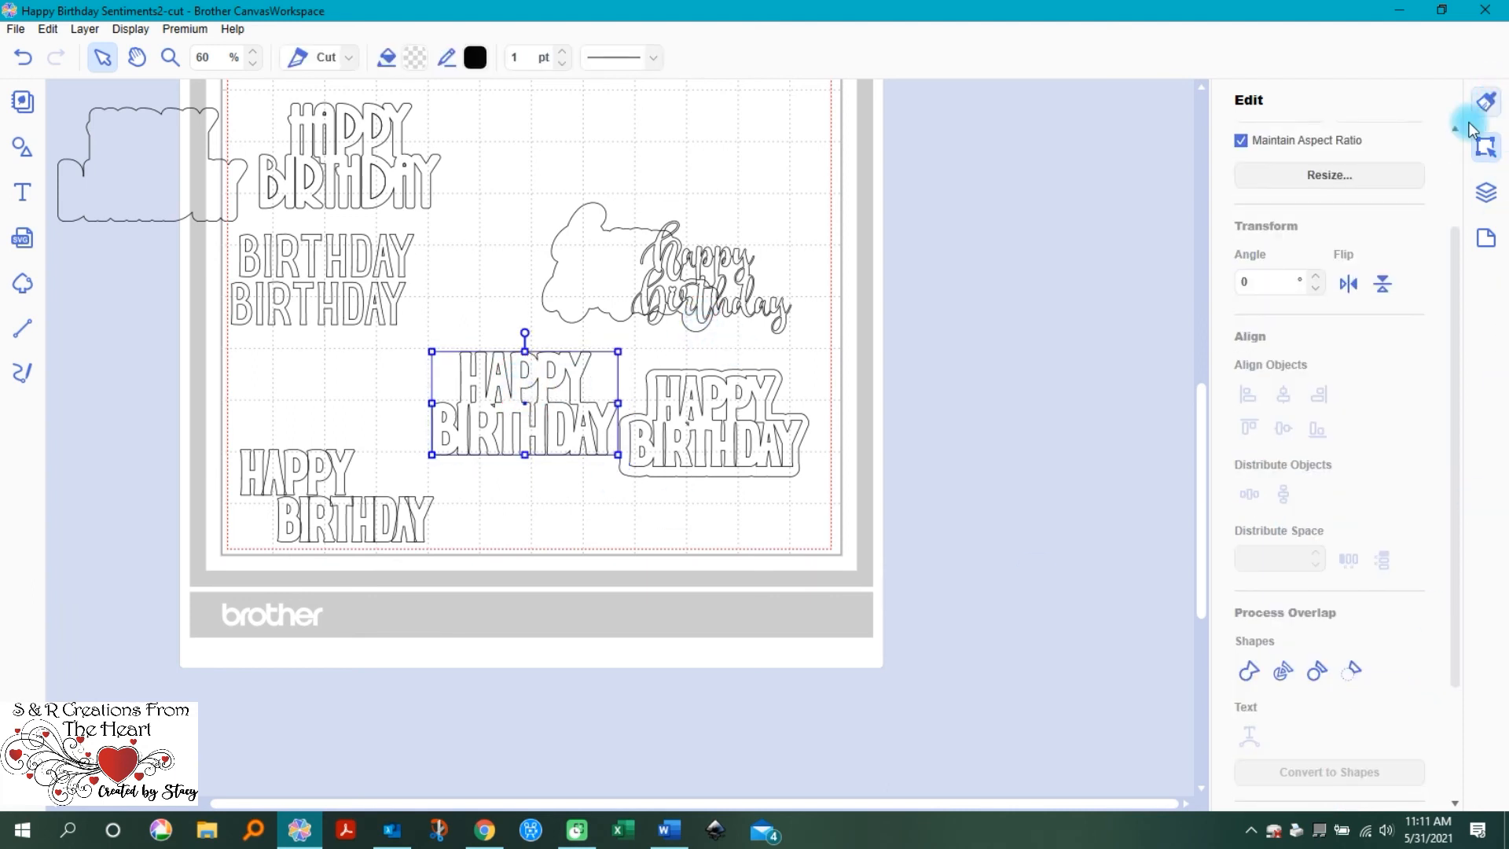
pyautogui.scroll(-3, 1223, 613)
pyautogui.click(1362, 698)
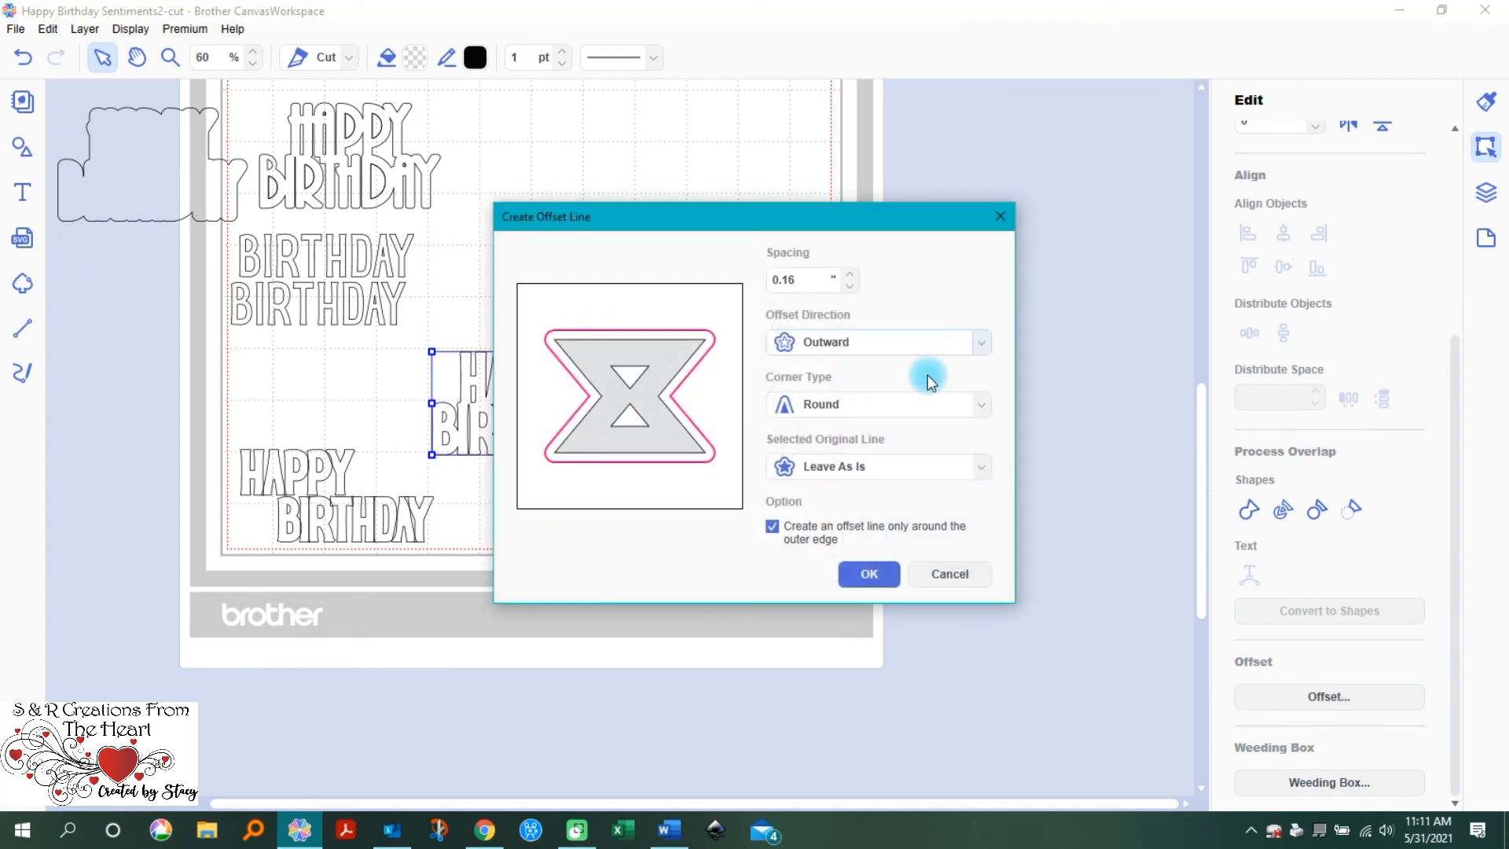
pyautogui.click(869, 573)
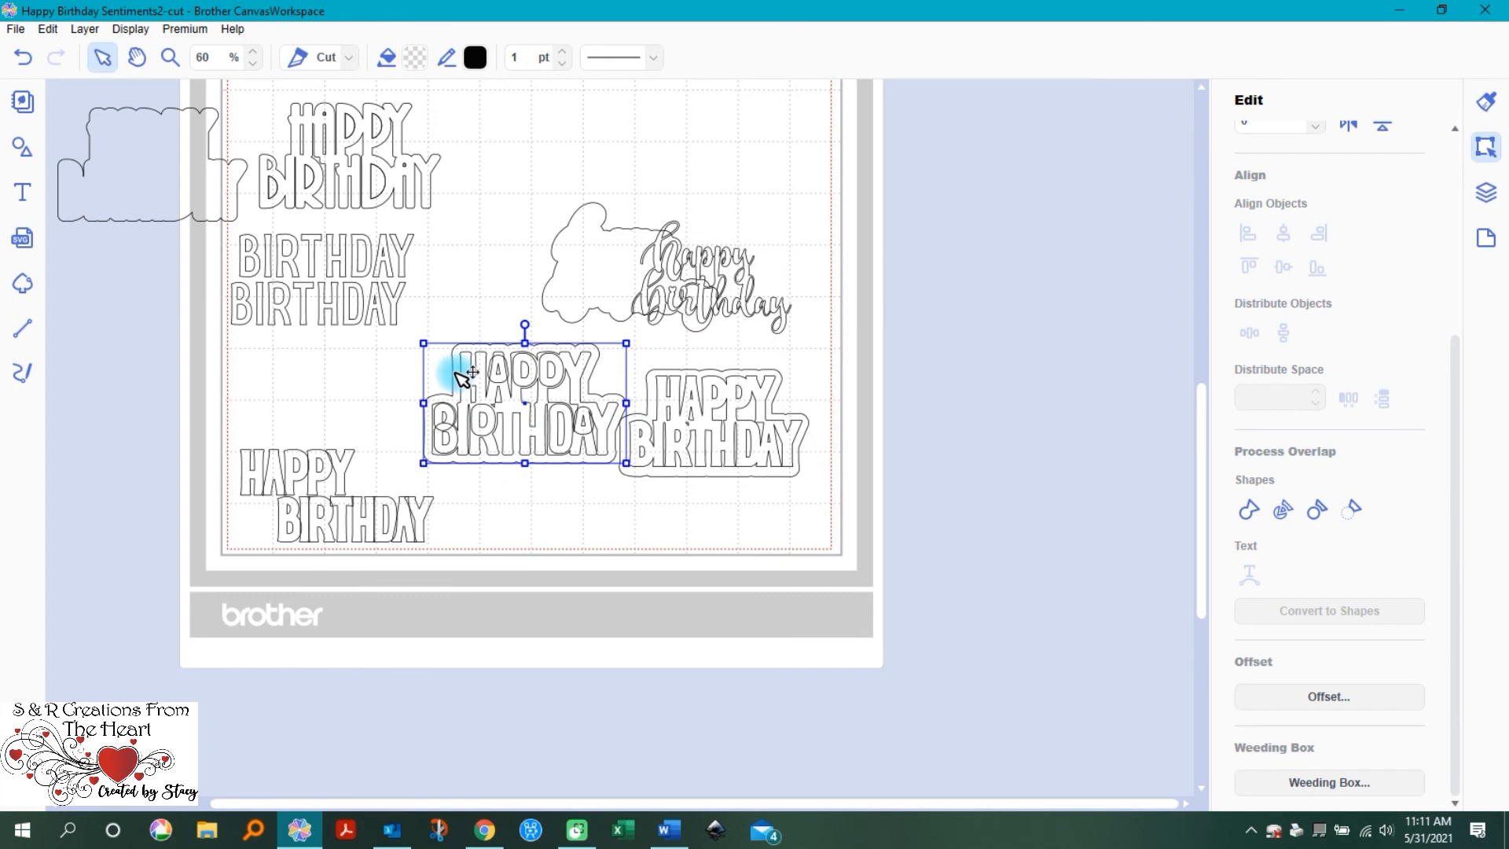
# Step: Move the new rounded outline below the enlarged wording and delete the offset shapes around the A, P, P, B, R, D and A openings
pyautogui.moveTo(469, 359); pyautogui.dragTo(498, 546)
pyautogui.click(503, 363)
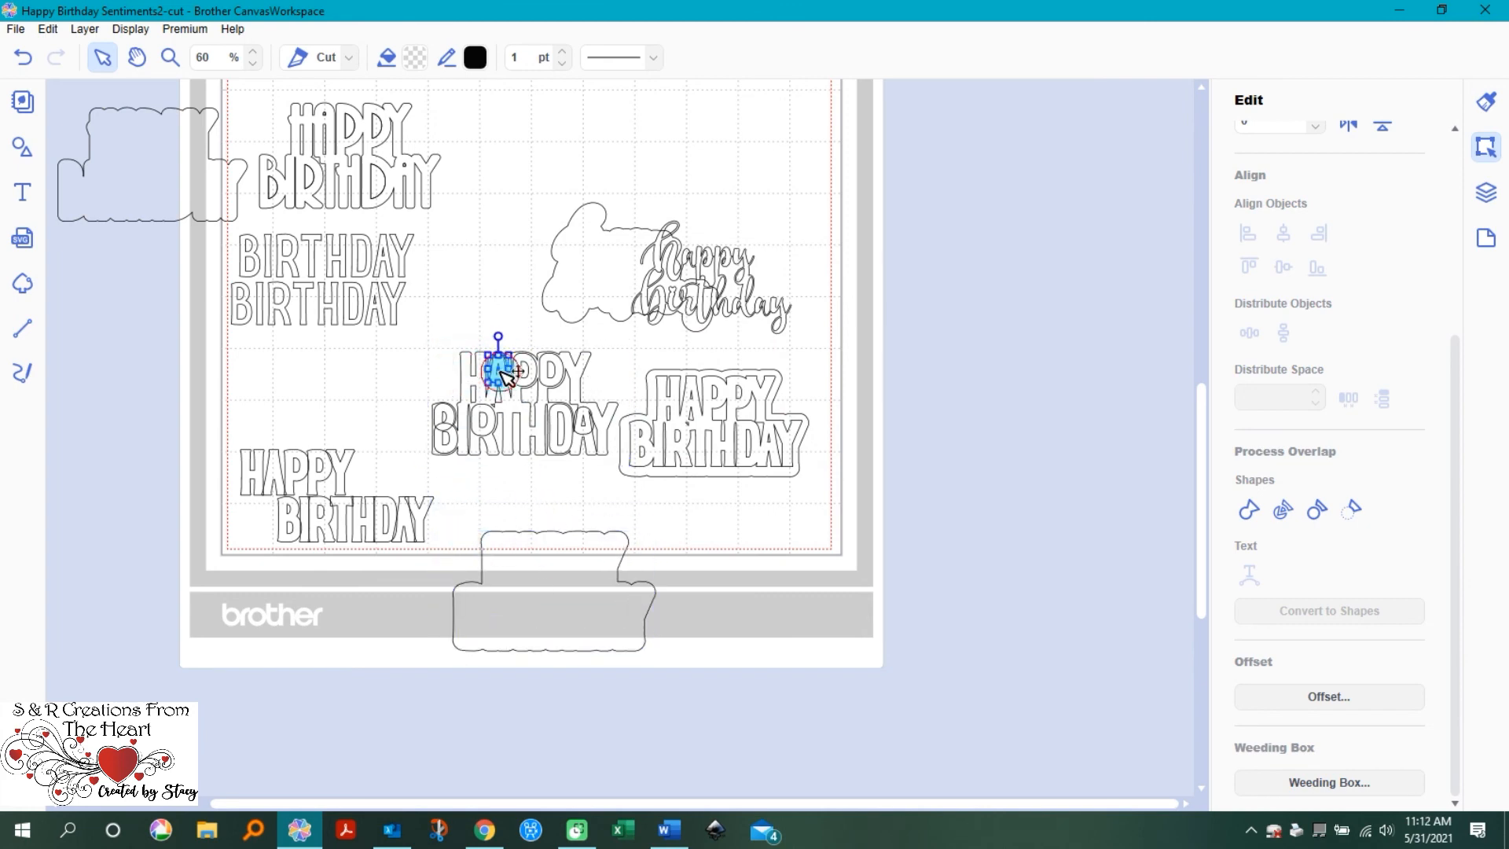
pyautogui.keyDown('shift'); pyautogui.click(539, 383); pyautogui.keyUp('shift')
pyautogui.keyDown('shift'); pyautogui.click(564, 379); pyautogui.keyUp('shift')
pyautogui.keyDown('shift'); pyautogui.click(585, 432); pyautogui.keyUp('shift')
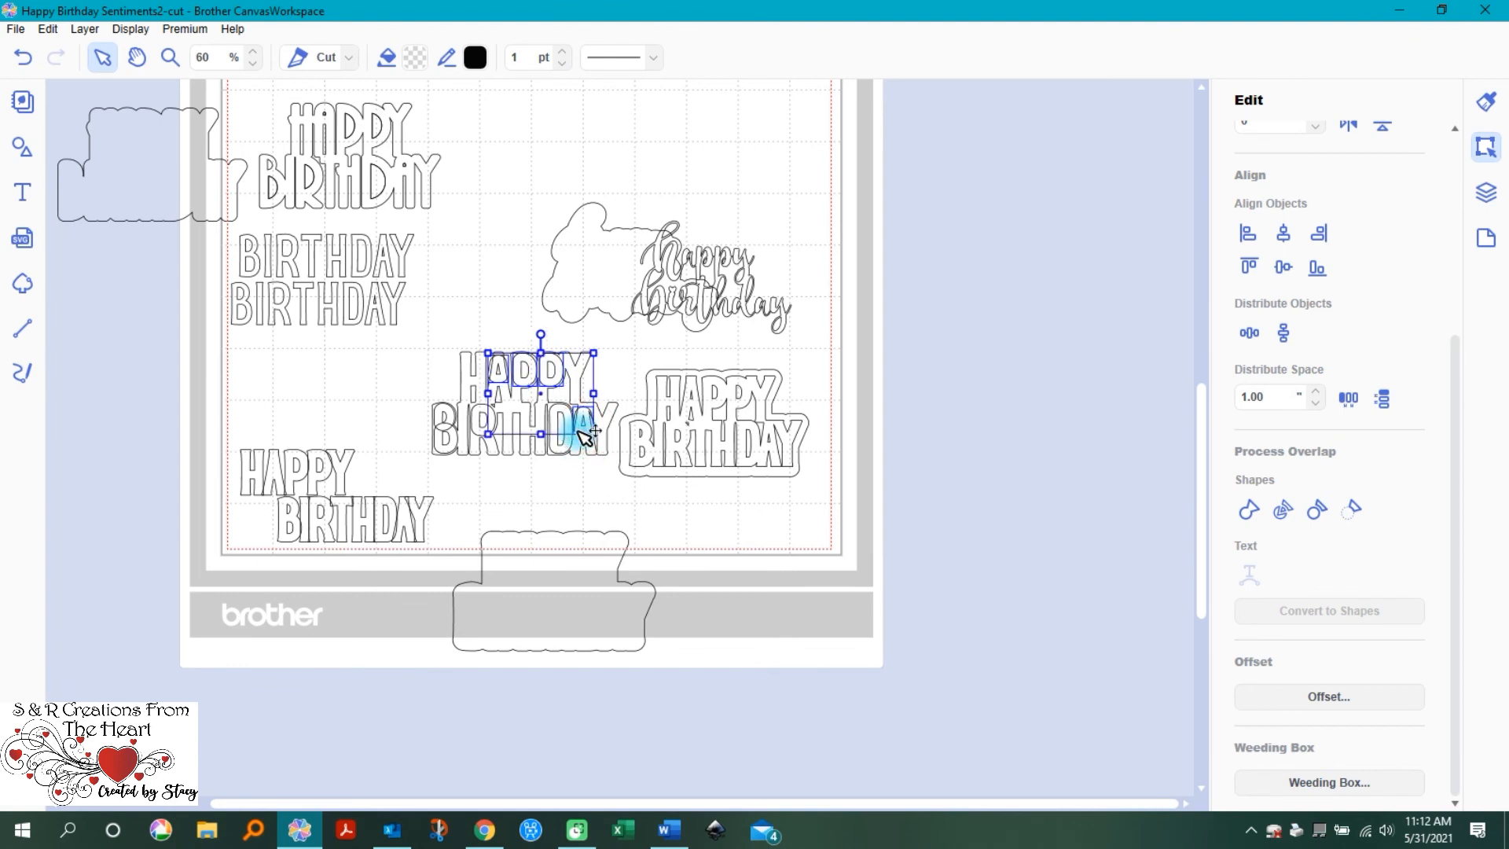
pyautogui.keyDown('shift'); pyautogui.click(562, 423); pyautogui.keyUp('shift')
pyautogui.keyDown('shift'); pyautogui.click(482, 422); pyautogui.keyUp('shift')
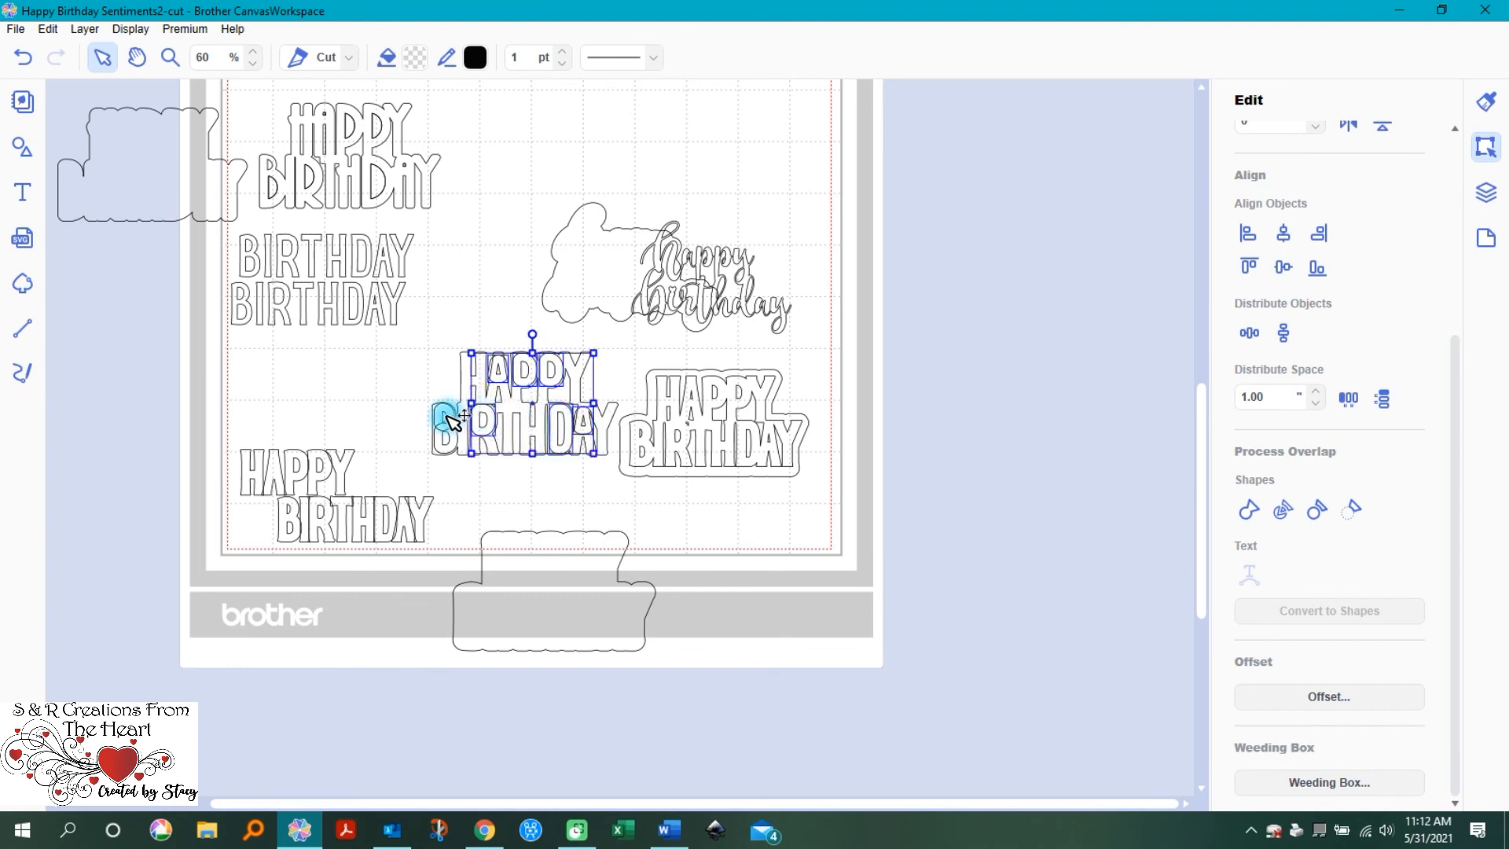
pyautogui.keyDown('shift'); pyautogui.click(446, 442); pyautogui.keyUp('shift')
pyautogui.click(387, 431)
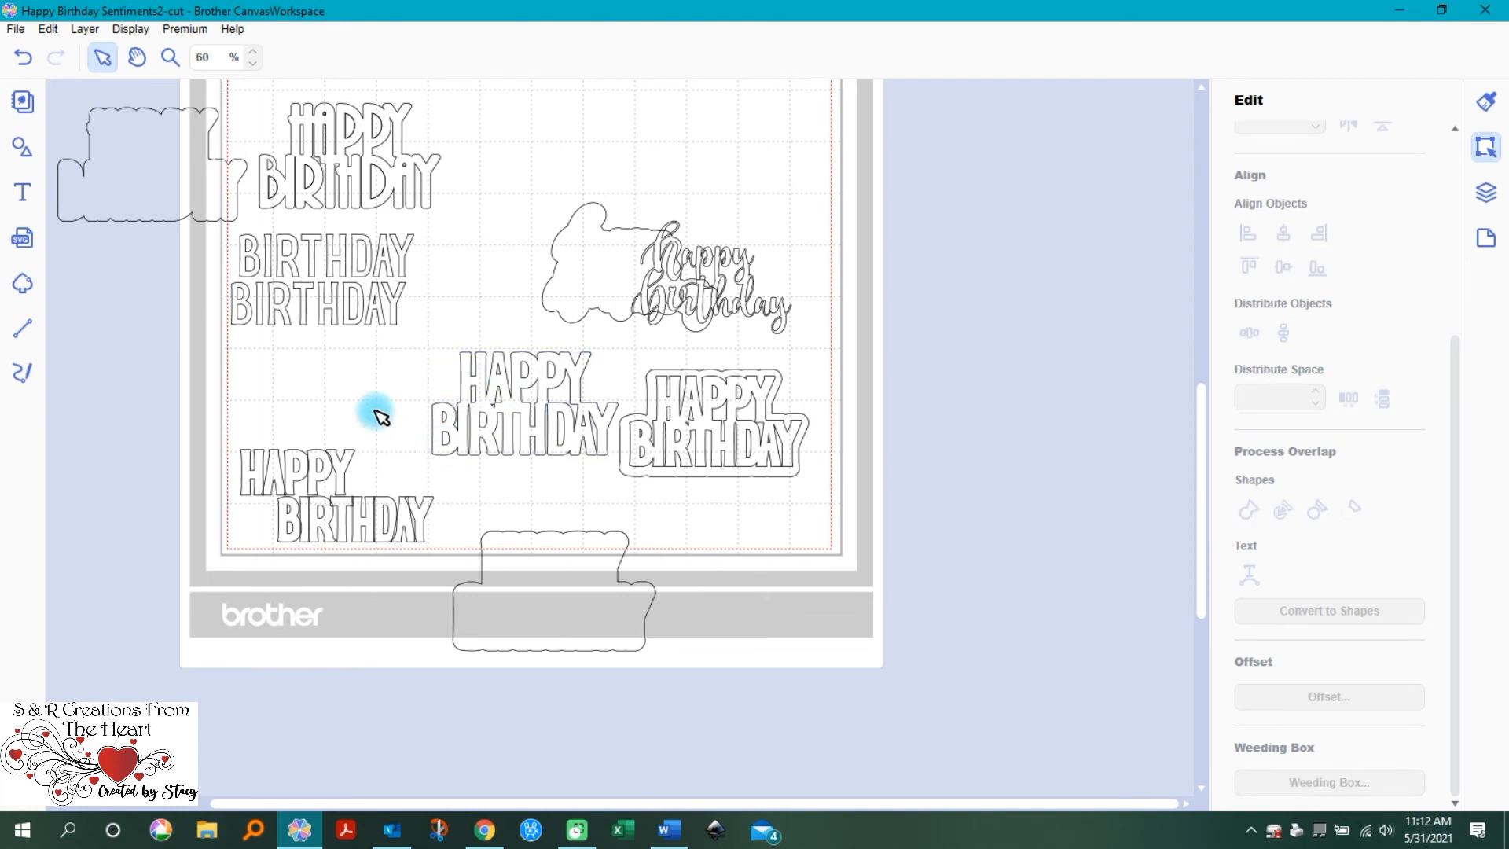
# Step: Move the enlarged HAPPY BIRTHDAY wording down into its rounded outline with an even border, and clear the selection
pyautogui.click(529, 422)
pyautogui.moveTo(531, 493); pyautogui.dragTo(566, 605)
pyautogui.click(538, 425)
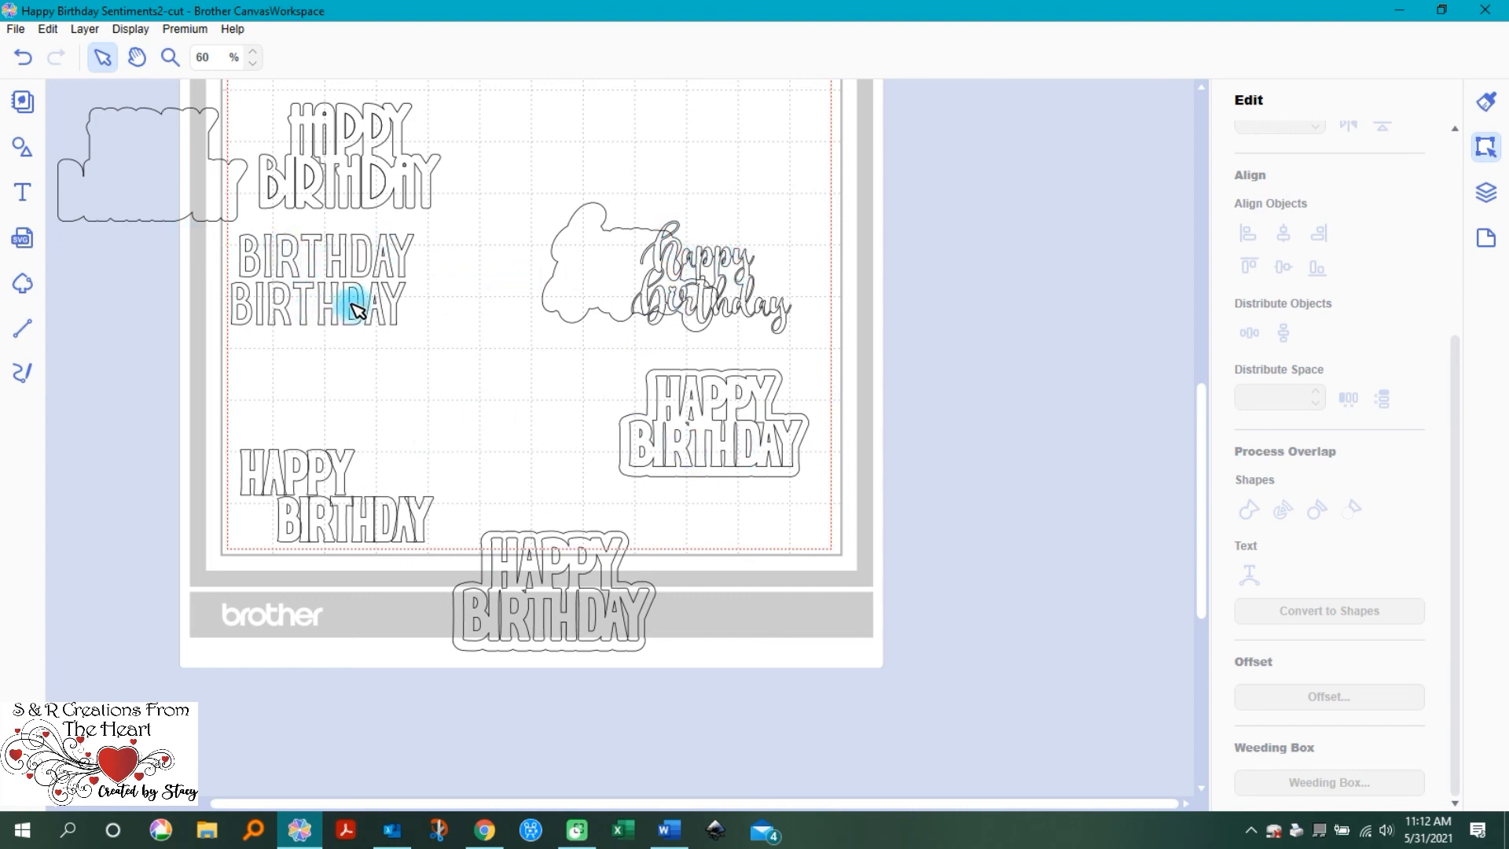
# Step: Delete the staggered HAPPY BIRTHDAY copy near the mat's lower edge and the separate HAPPY and BIRTHDAY words above the mat
pyautogui.moveTo(223, 423); pyautogui.dragTo(437, 537)
pyautogui.press('Delete')
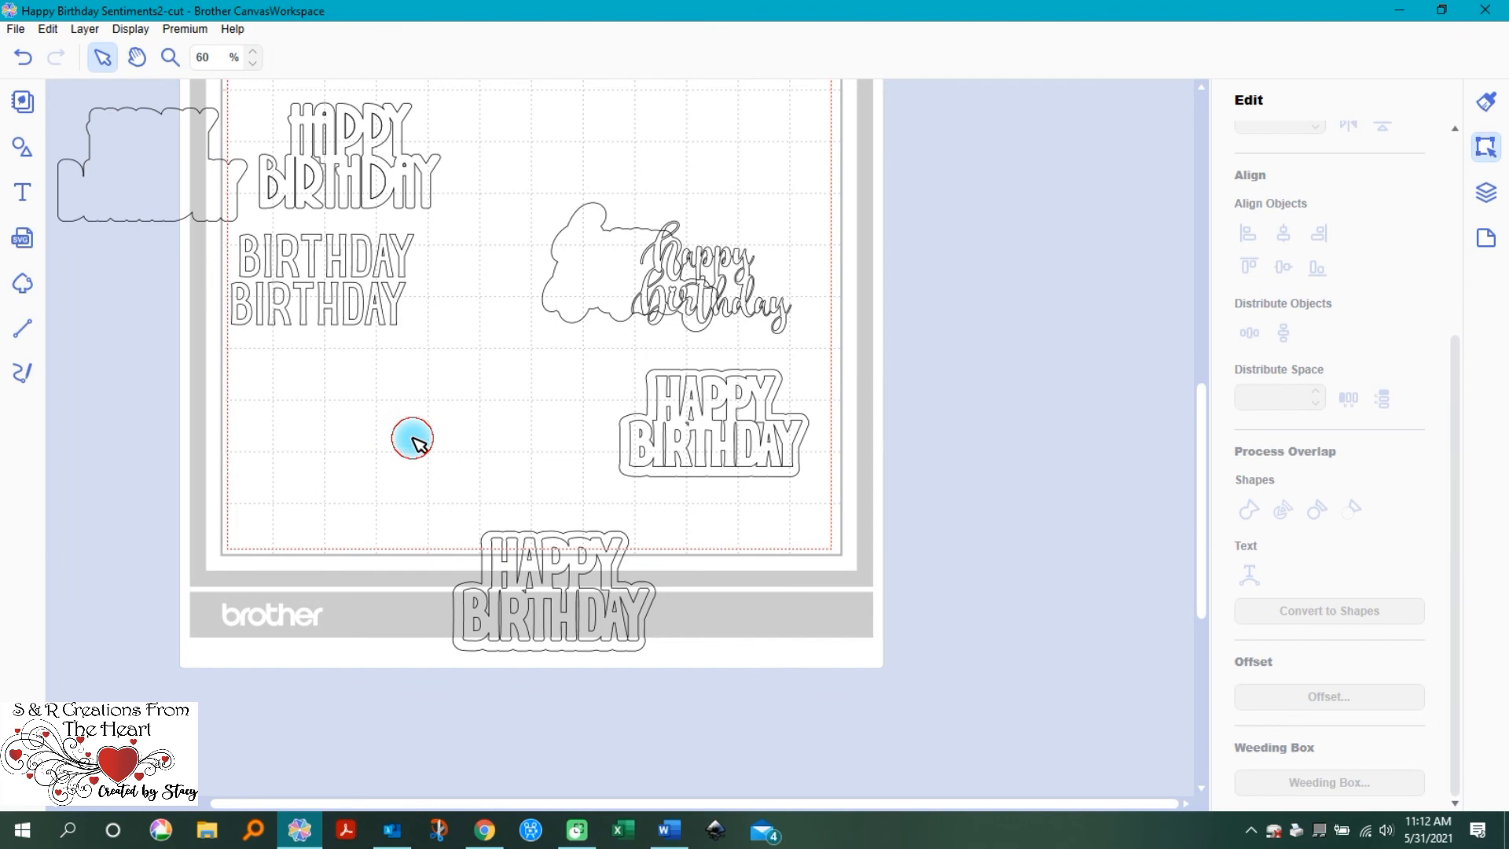
pyautogui.scroll(3, 432, 175)
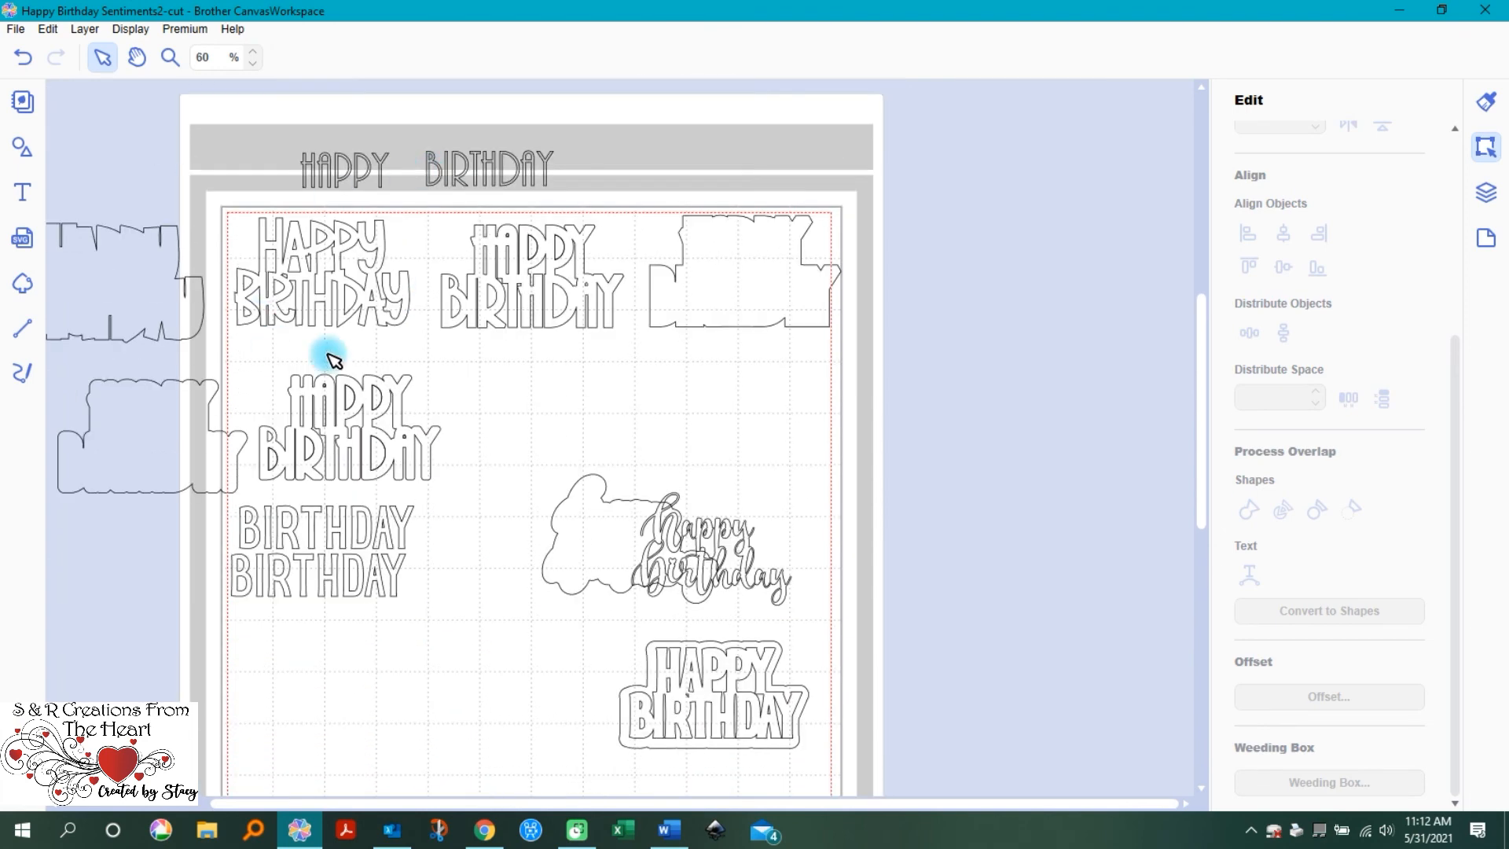
pyautogui.moveTo(292, 141); pyautogui.dragTo(556, 189)
pyautogui.press('Delete')
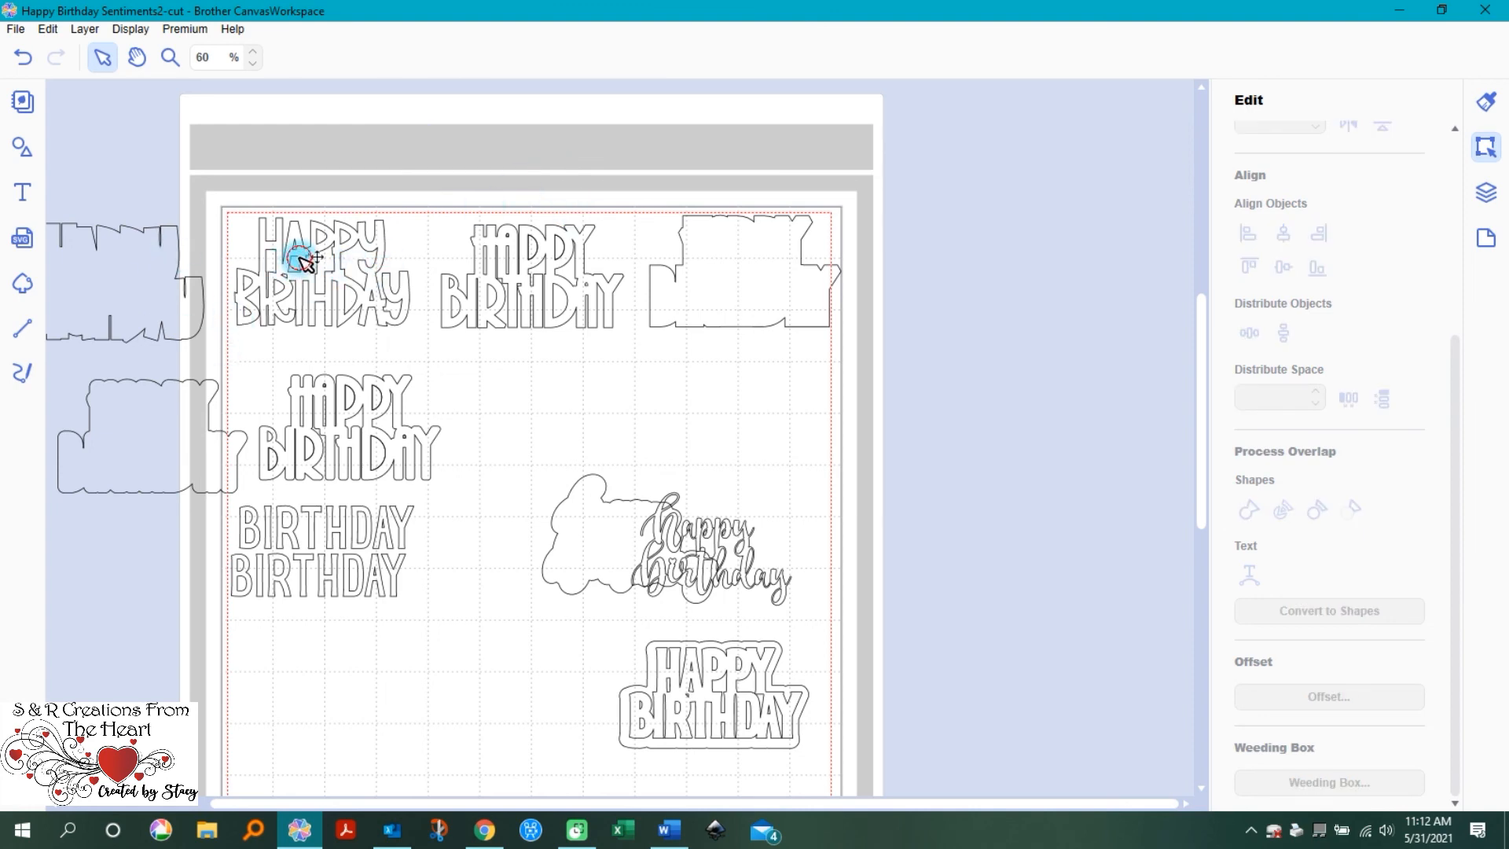
# Step: Move the outline in the mat's third column down a row, and place the middle HAPPY BIRTHDAY wording directly above it
pyautogui.click(330, 270)
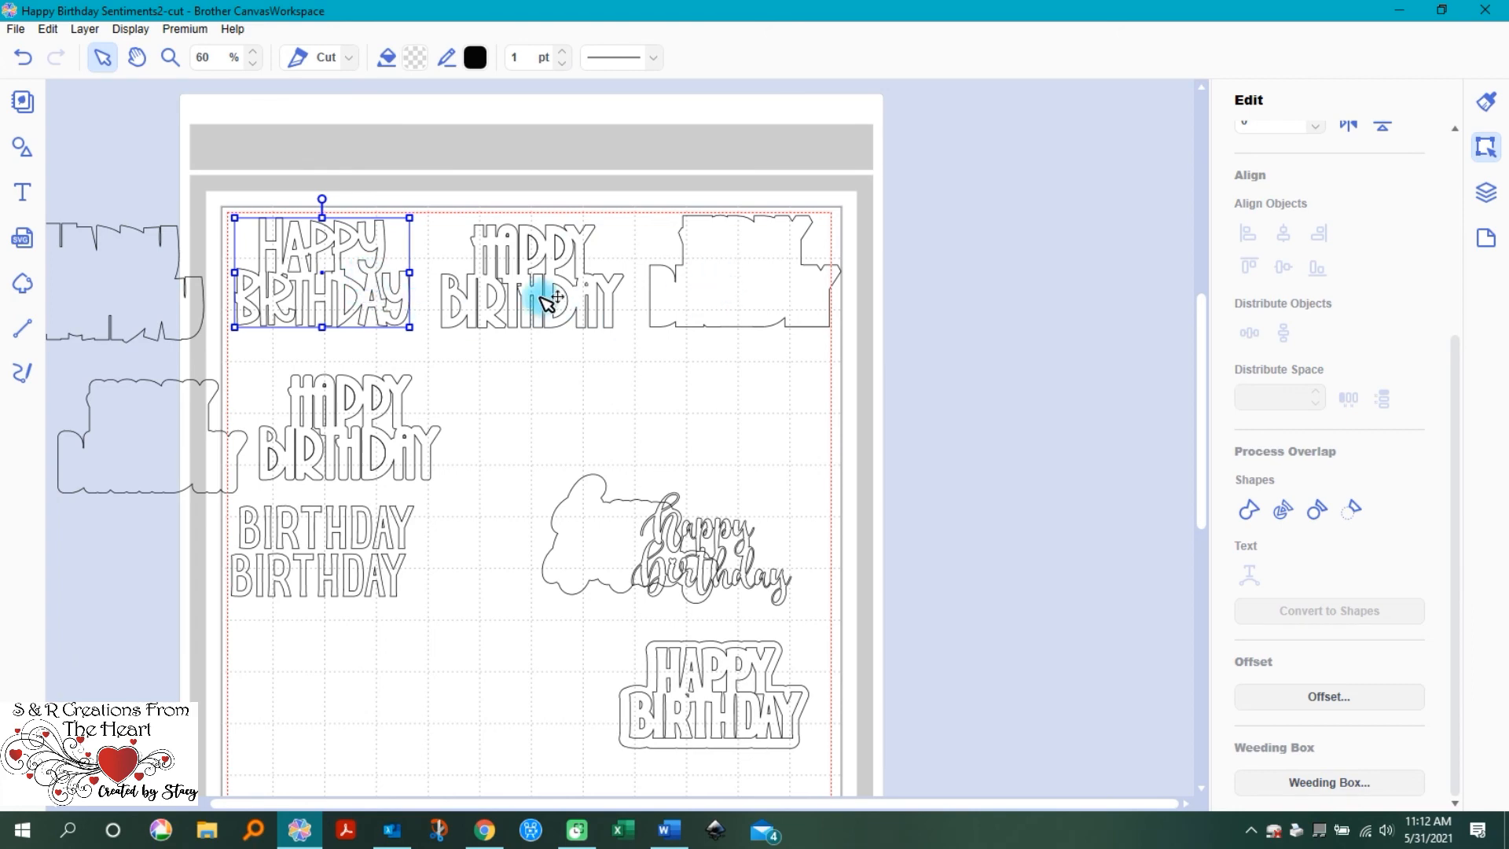
pyautogui.click(748, 276)
pyautogui.moveTo(748, 276); pyautogui.dragTo(721, 421)
pyautogui.click(573, 275)
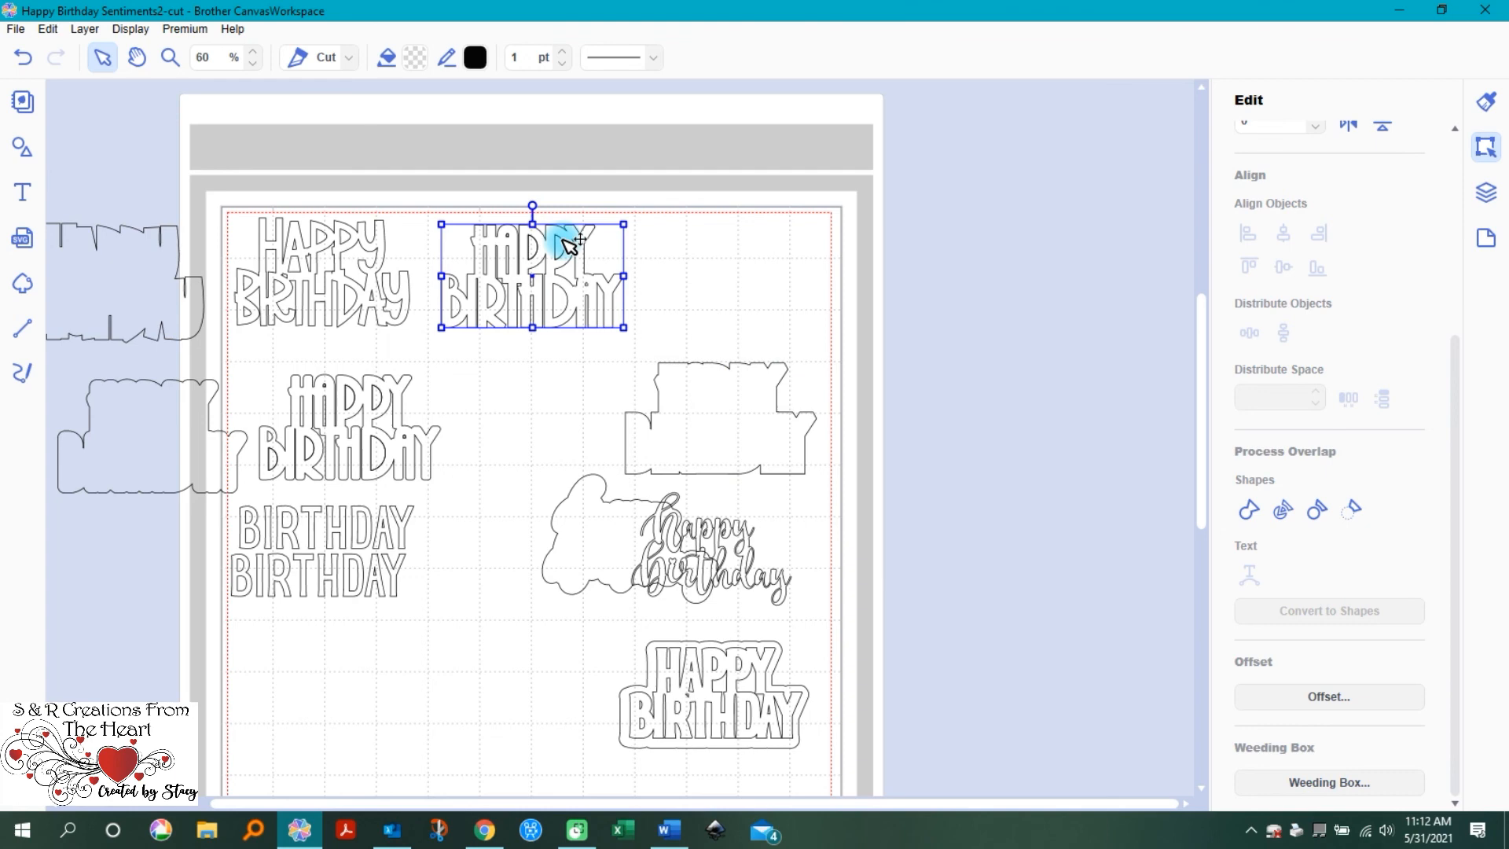
pyautogui.moveTo(576, 277); pyautogui.dragTo(764, 280)
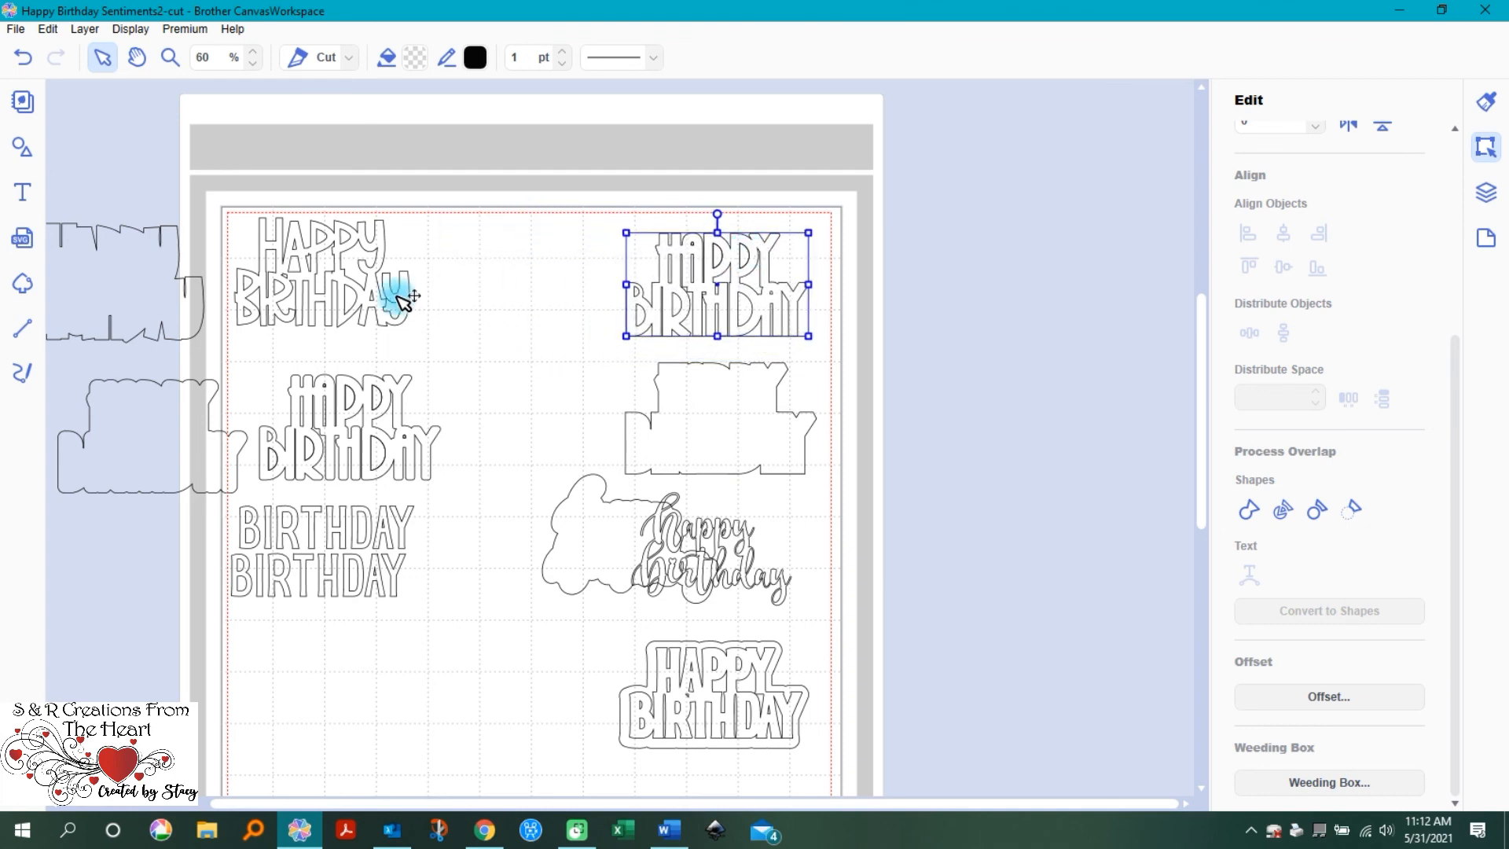
# Step: Move the second-row HAPPY BIRTHDAY wording up to the middle of the top row, and place the rounded and jagged outlines beneath their matching wordings
pyautogui.click(336, 432)
pyautogui.moveTo(336, 431); pyautogui.dragTo(518, 282)
pyautogui.click(162, 432)
pyautogui.moveTo(162, 431); pyautogui.dragTo(560, 412)
pyautogui.moveTo(154, 279); pyautogui.dragTo(341, 407)
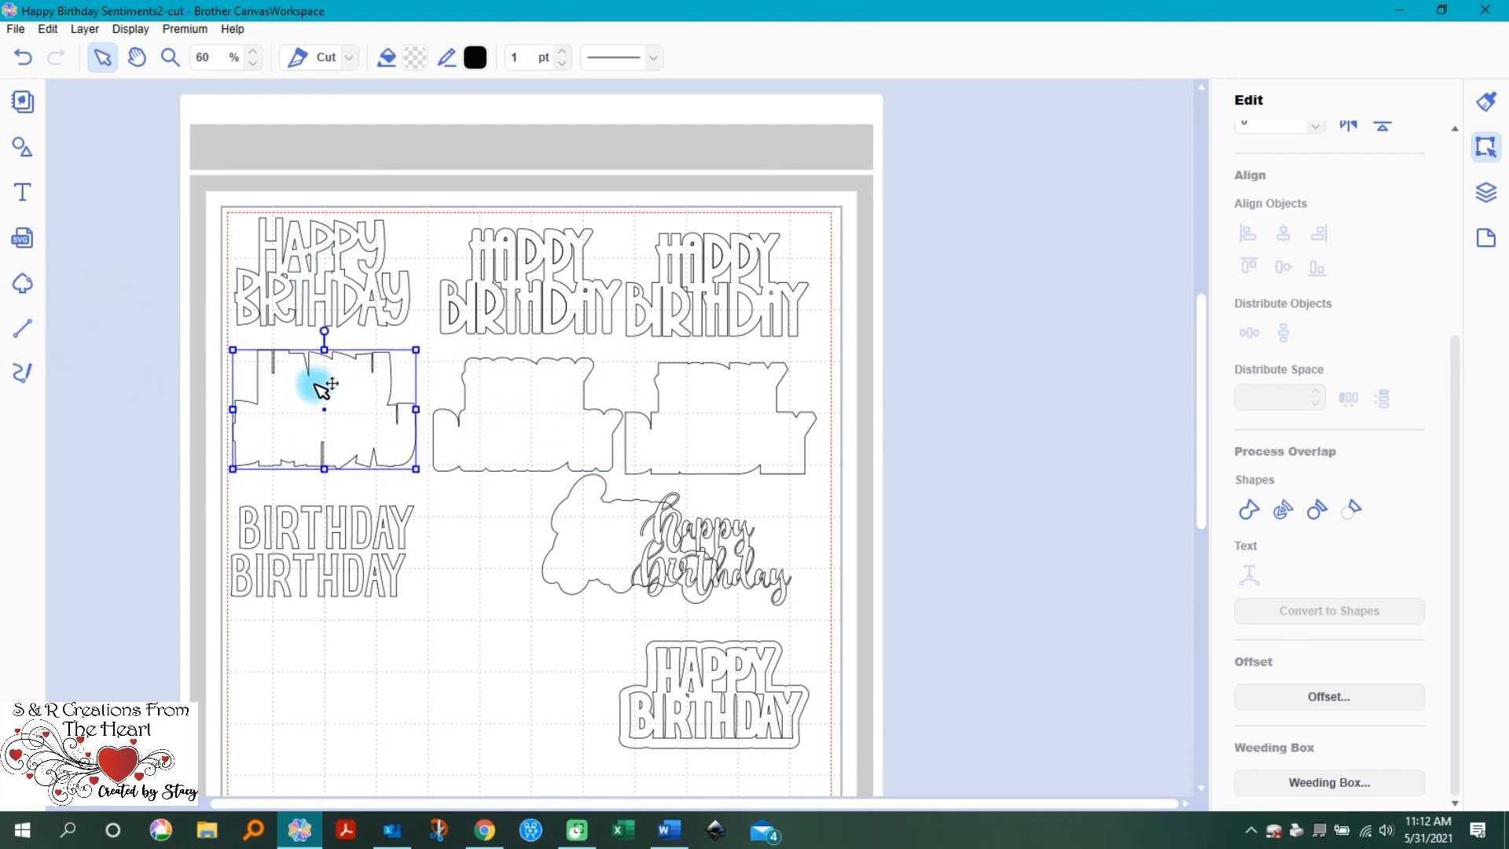
# Step: Move the two leftover BIRTHDAY words off the mat, and move the HAPPY BIRTHDAY design with its rounded outline into their place
pyautogui.scroll(-3, 441, 556)
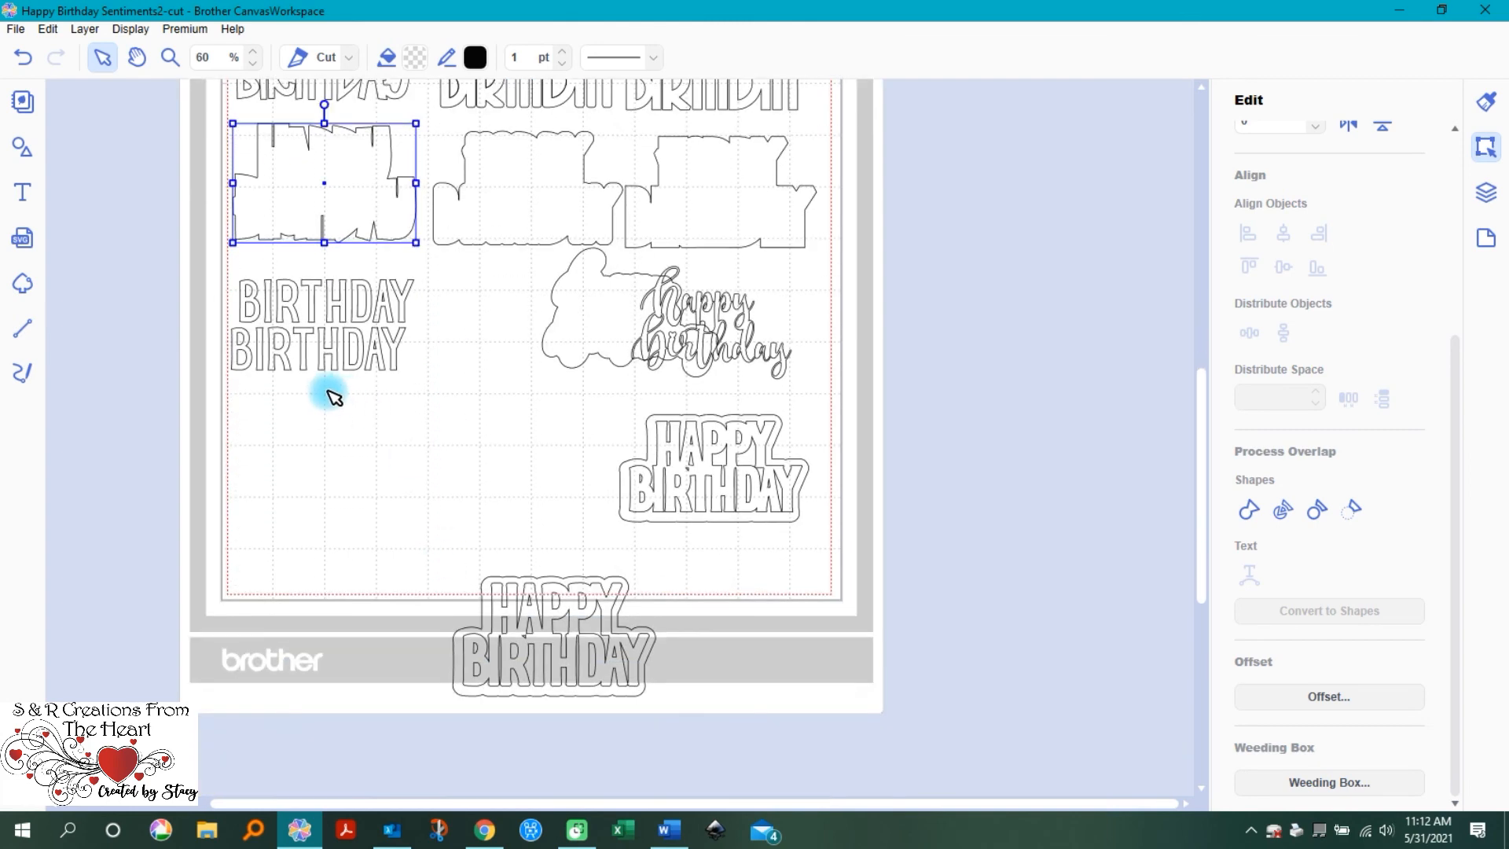
pyautogui.moveTo(209, 267); pyautogui.dragTo(483, 416)
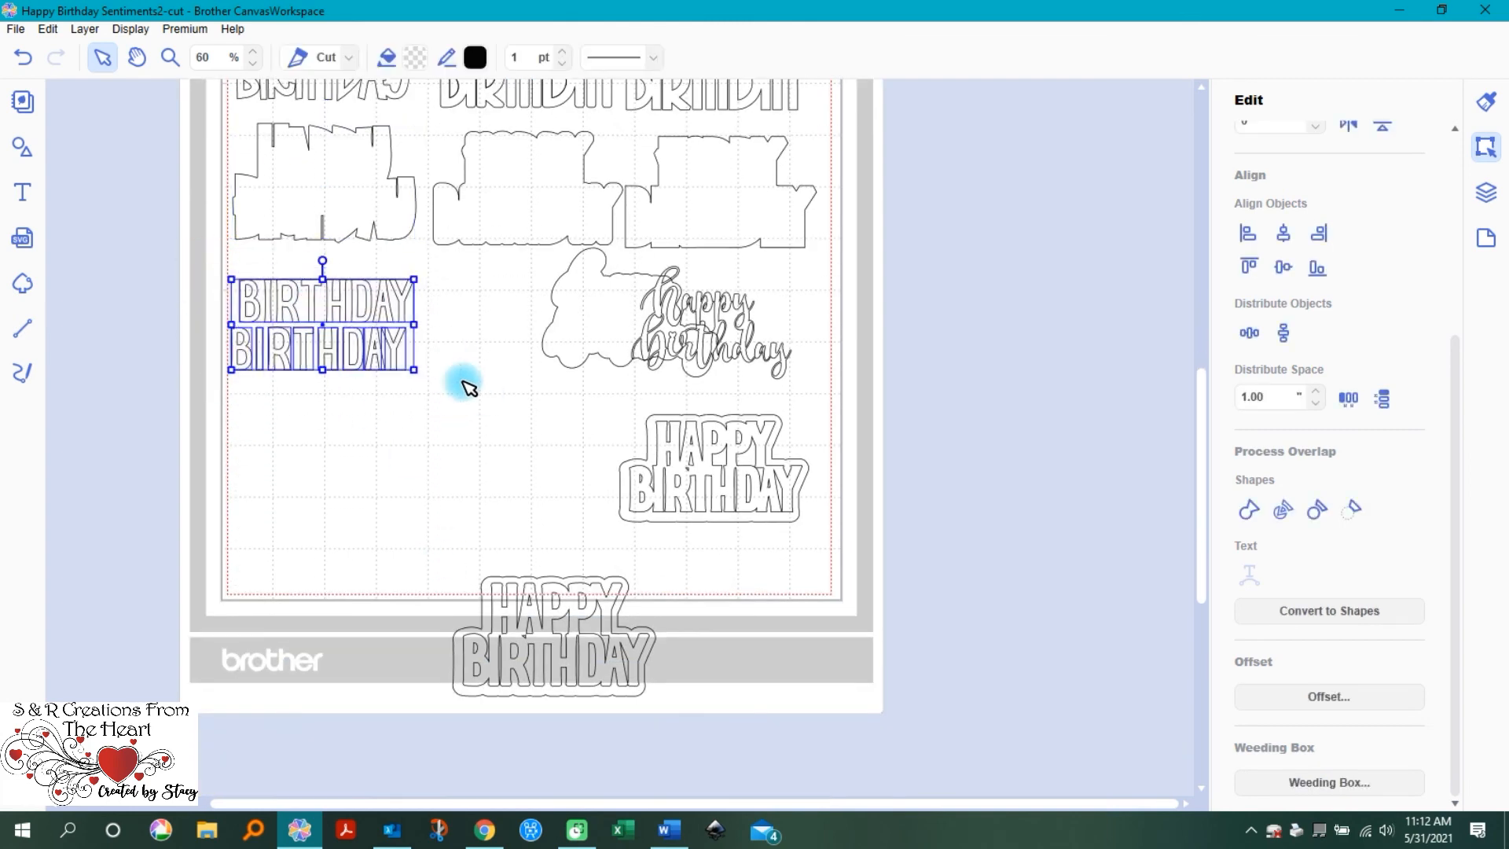
pyautogui.moveTo(358, 295); pyautogui.dragTo(84, 360)
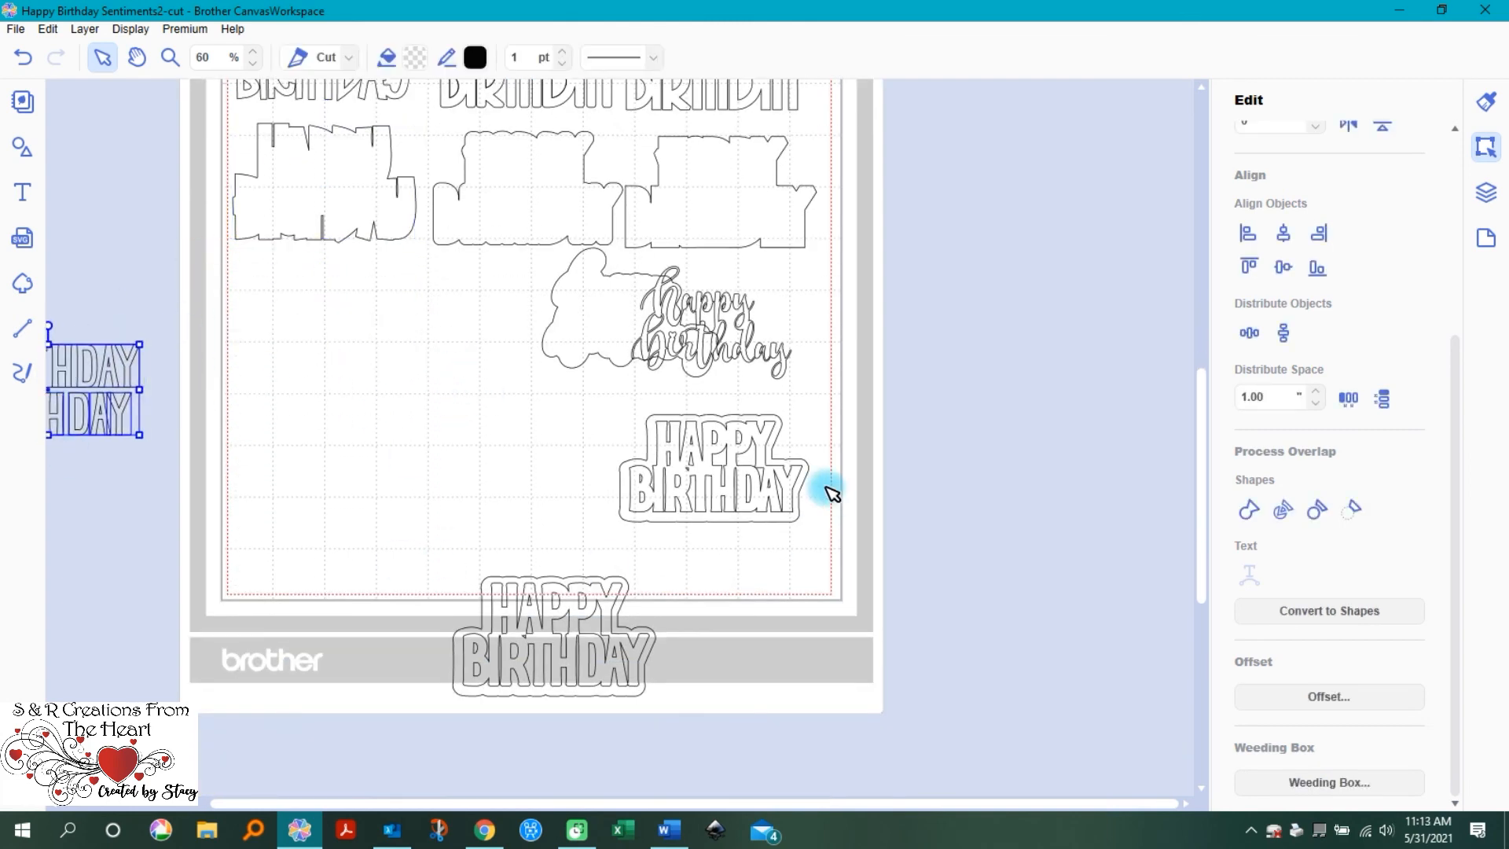
pyautogui.moveTo(573, 414); pyautogui.dragTo(813, 532)
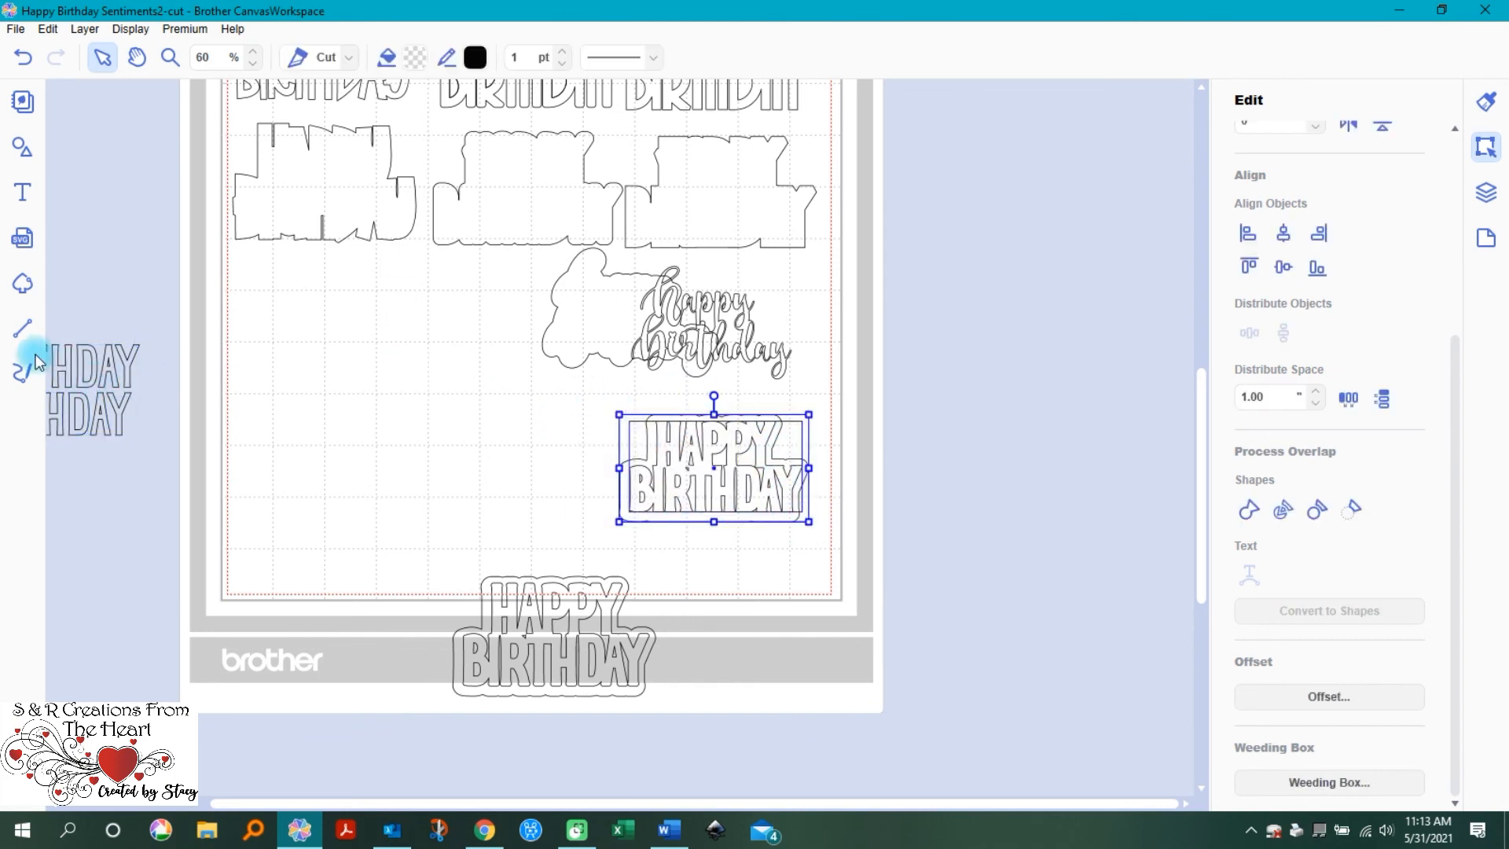
pyautogui.moveTo(647, 456); pyautogui.dragTo(362, 310)
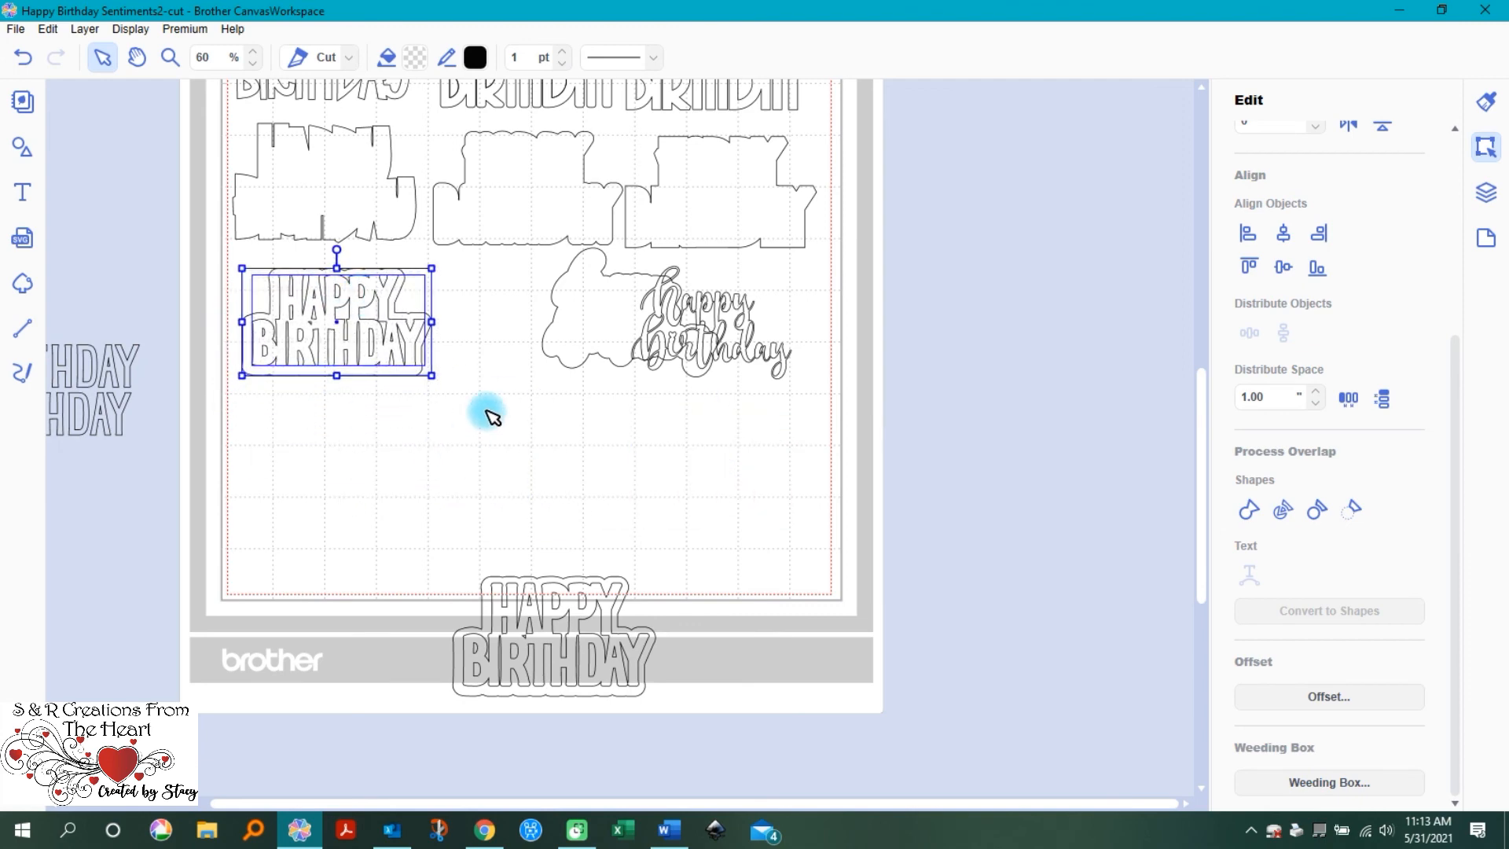
# Step: Check the font list in the Welding two words document in Word and return to CanvasWorkspace
pyautogui.scroll(2, 488, 415)
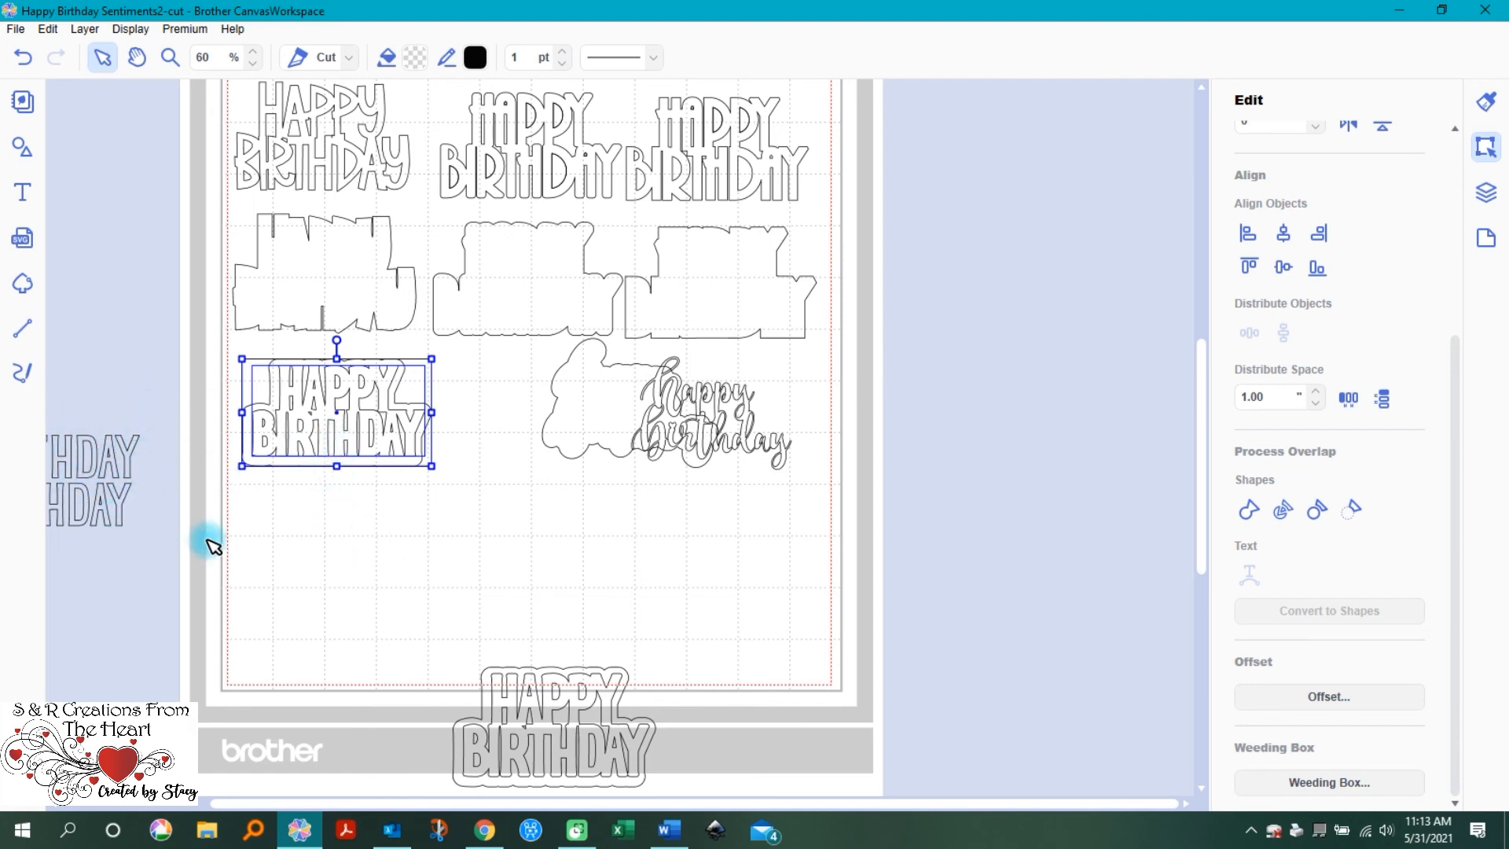
pyautogui.click(498, 483)
pyautogui.click(681, 833)
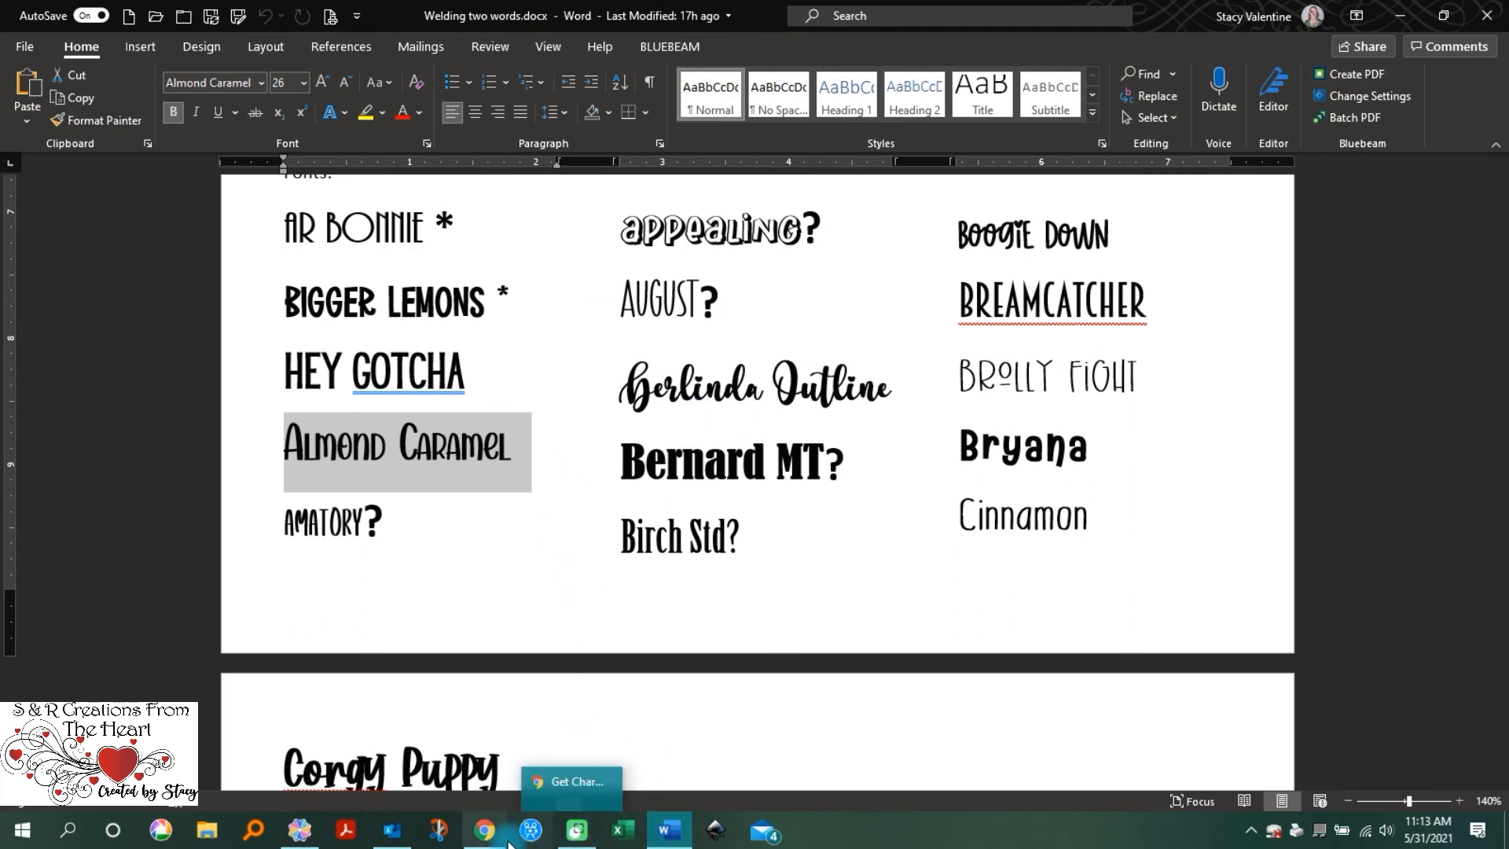
pyautogui.click(283, 728)
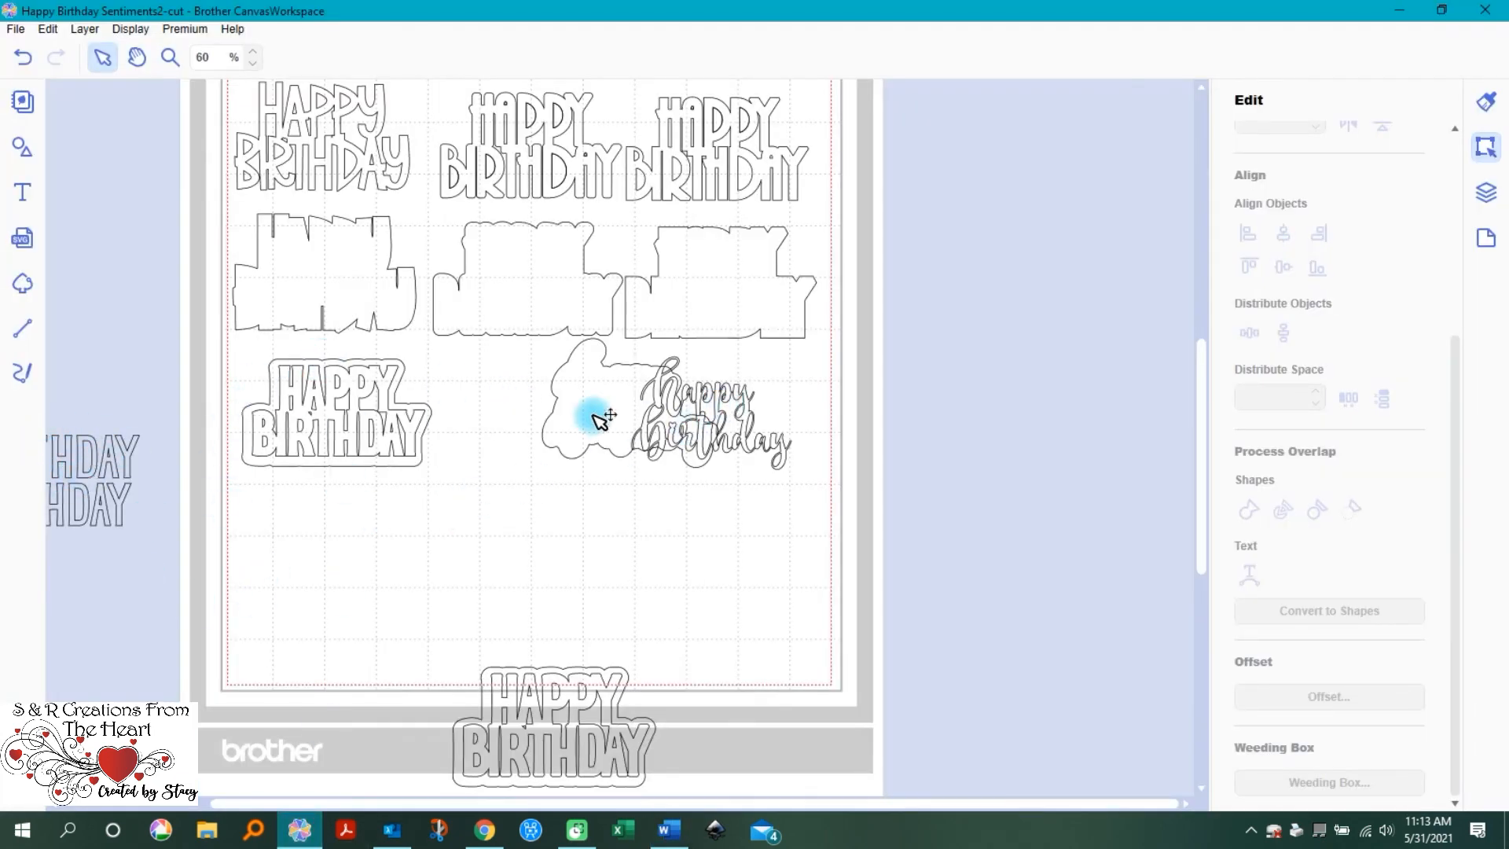
# Step: Move the first-column rounded outline below its wording, and arrange the script happy birthday above its own outline in the middle column
pyautogui.moveTo(313, 417); pyautogui.dragTo(323, 536)
pyautogui.moveTo(590, 401); pyautogui.dragTo(530, 504)
pyautogui.moveTo(668, 405); pyautogui.dragTo(494, 404)
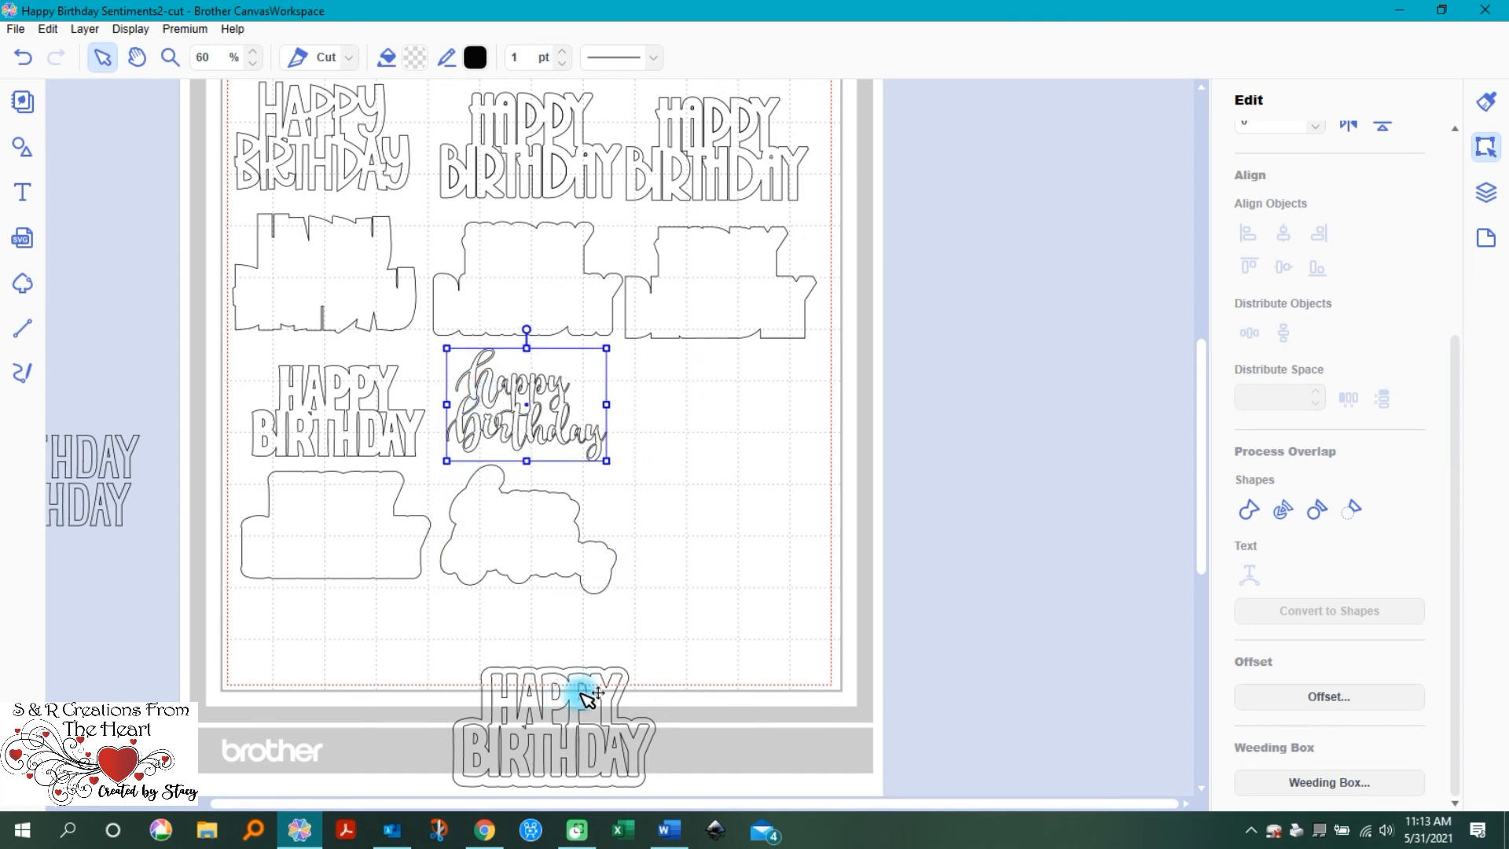
# Step: Move the larger design's rounded outline from the mat's lower edge into the third column, and place its HAPPY BIRTHDAY wording below it
pyautogui.moveTo(591, 692); pyautogui.dragTo(757, 373)
pyautogui.moveTo(589, 702); pyautogui.dragTo(757, 511)
pyautogui.scroll(3, 727, 283)
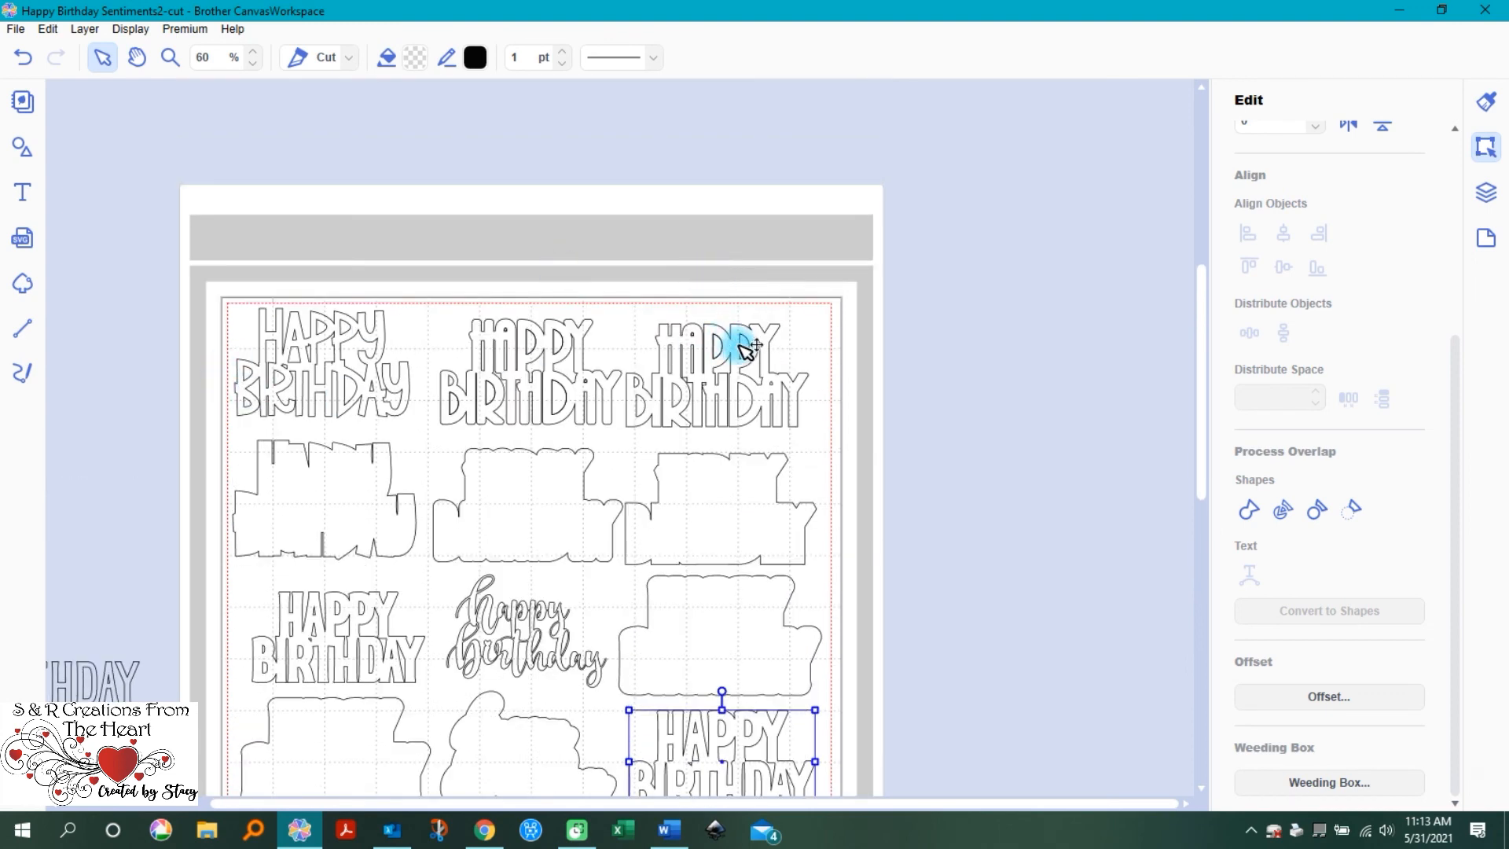
pyautogui.scroll(-2, 743, 350)
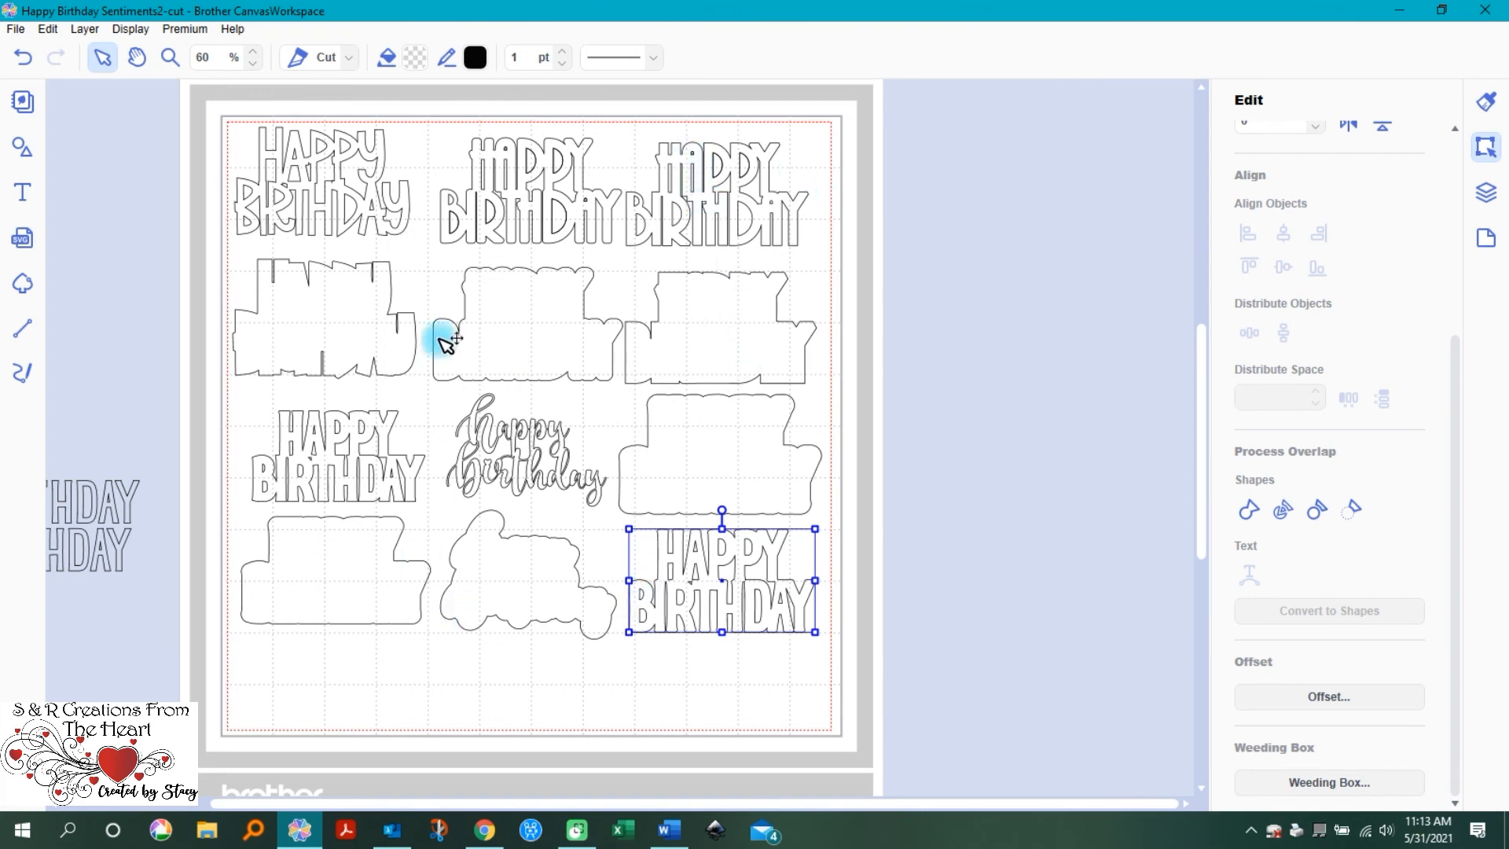
# Step: Set the artboard size to Letter (8.5" x 11")
pyautogui.scroll(4, 1443, 246)
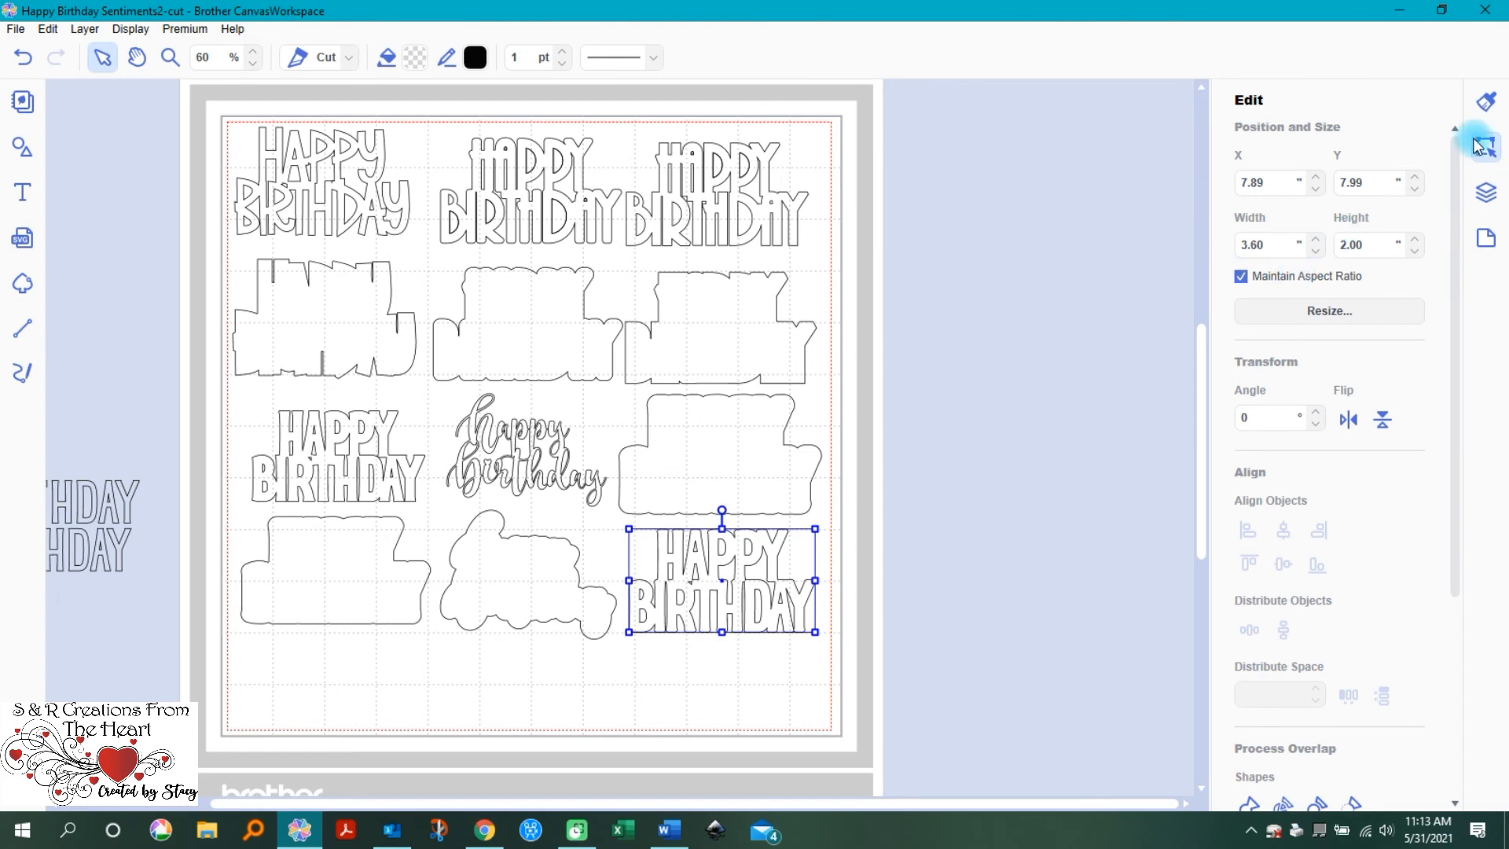
pyautogui.click(1486, 104)
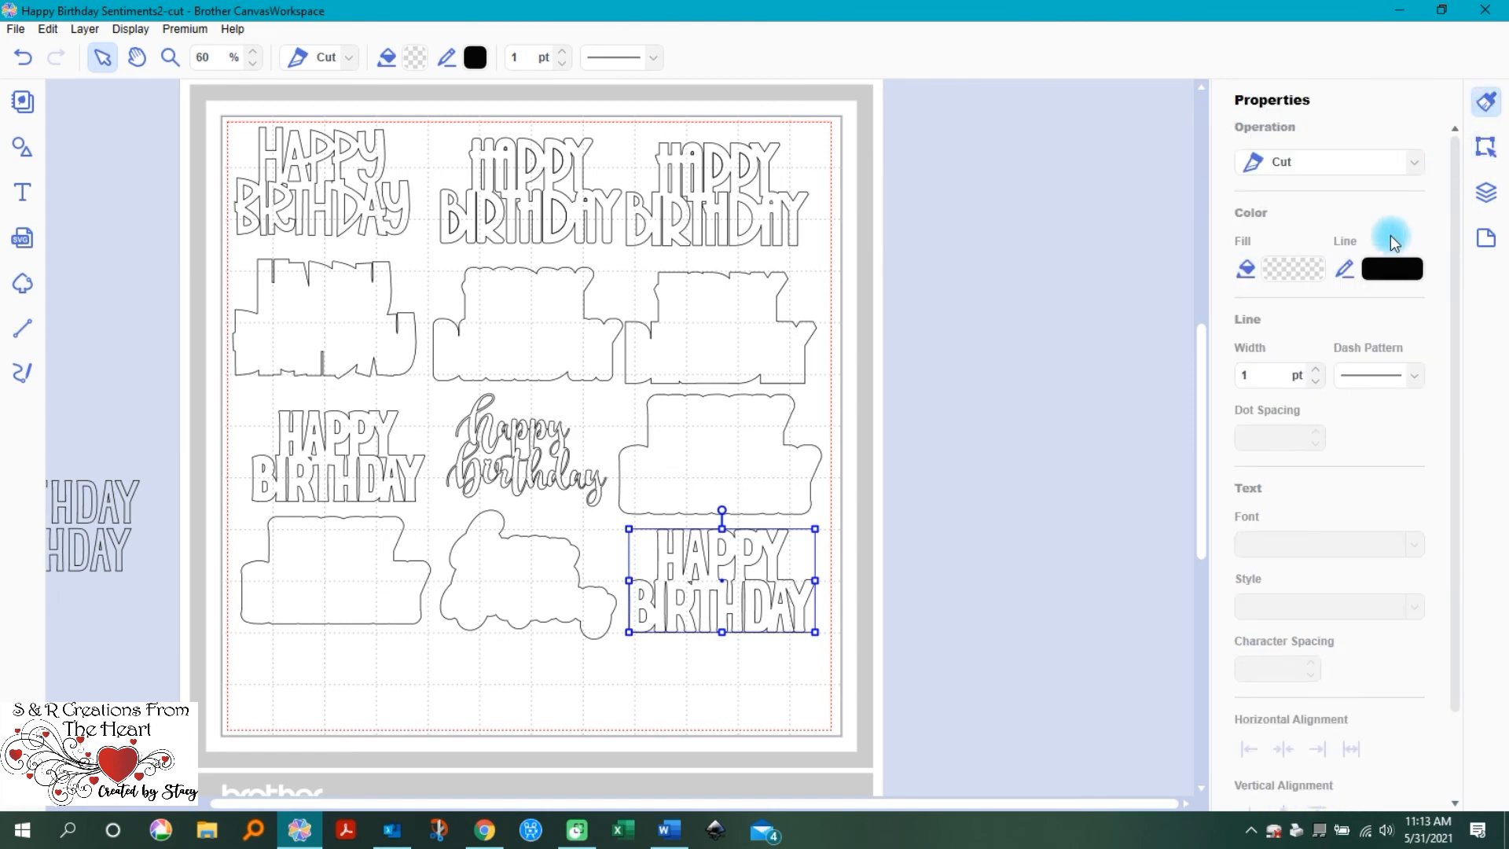
pyautogui.click(1486, 192)
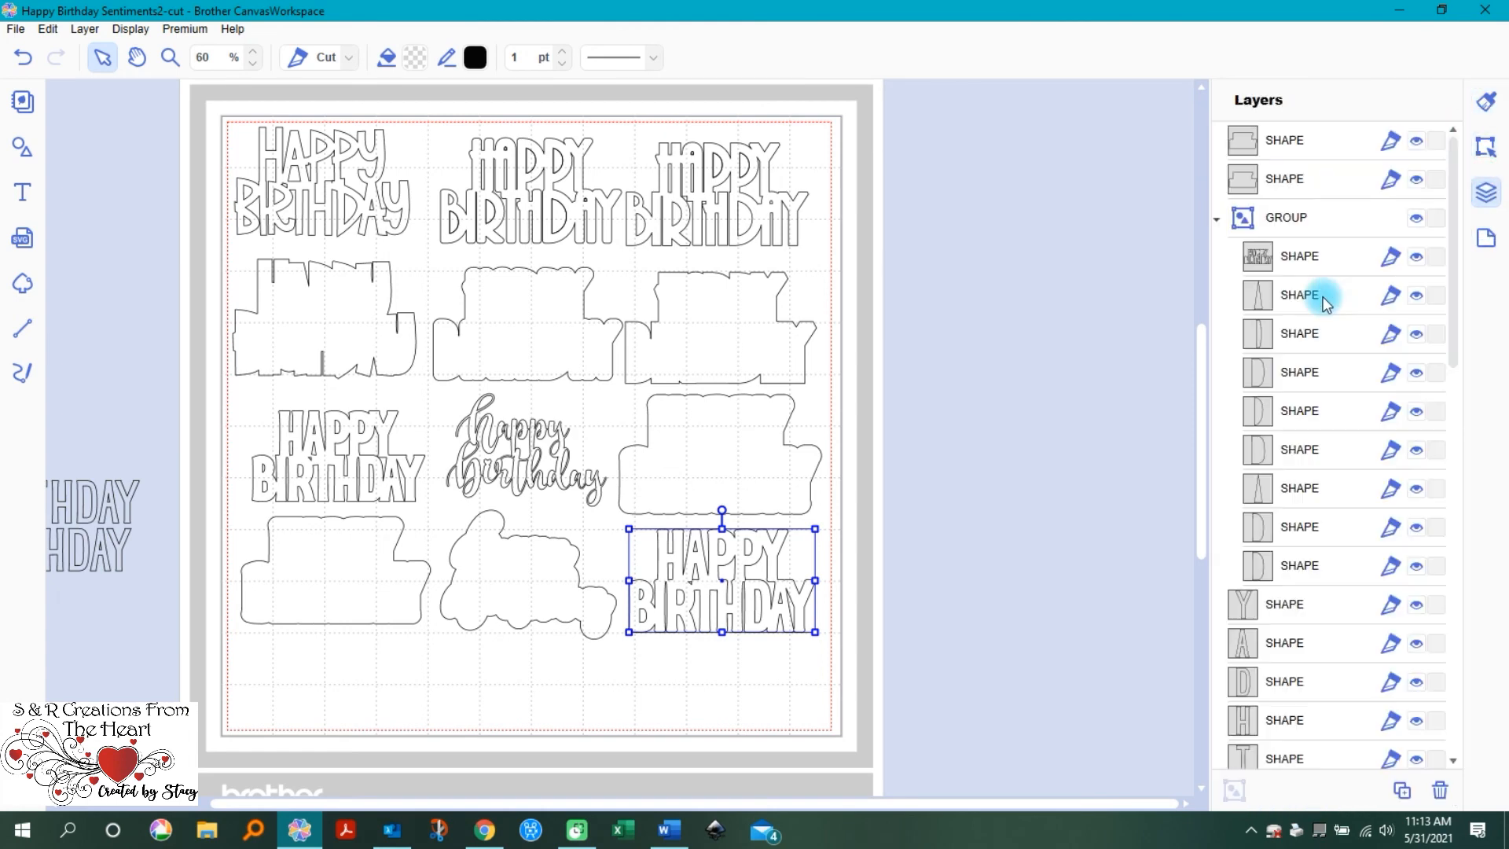
pyautogui.click(1486, 240)
pyautogui.click(1280, 184)
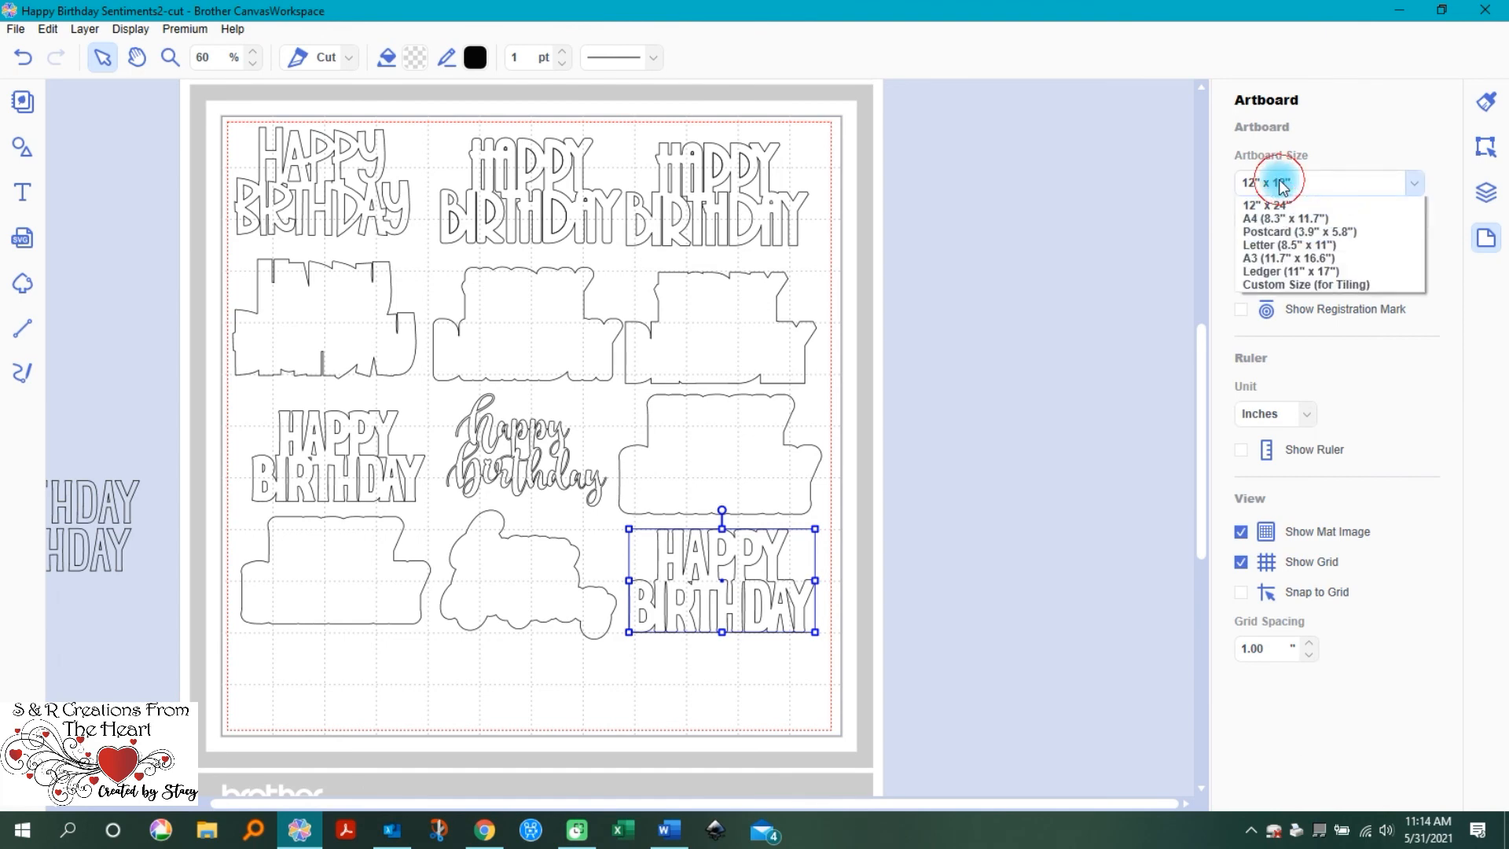
pyautogui.click(1267, 260)
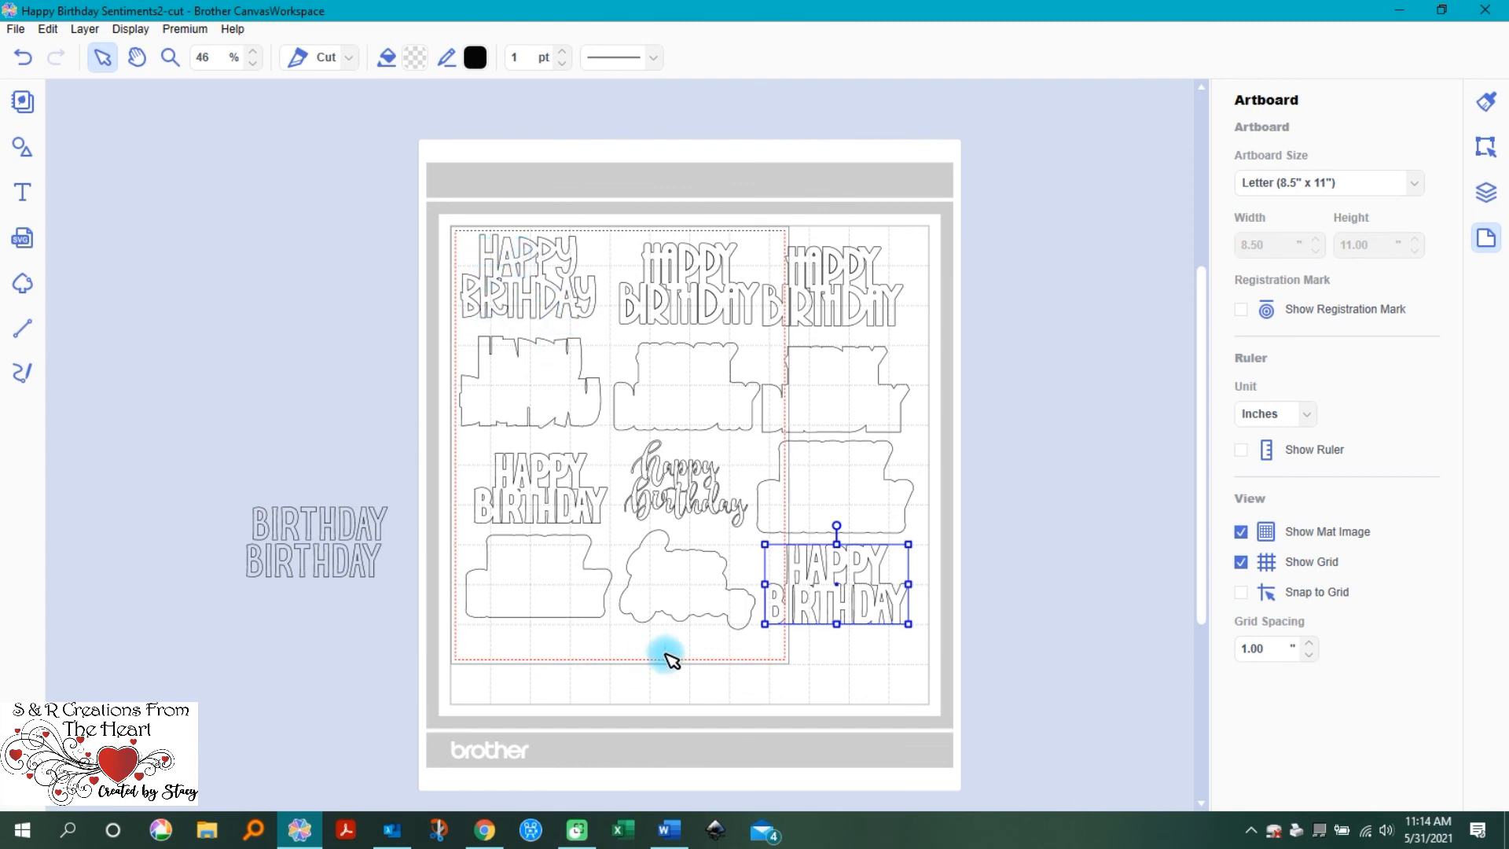
# Step: Review the font list in the Word document, return to CanvasWorkspace and examine the birthday wordings and outlines up close
pyautogui.click(666, 832)
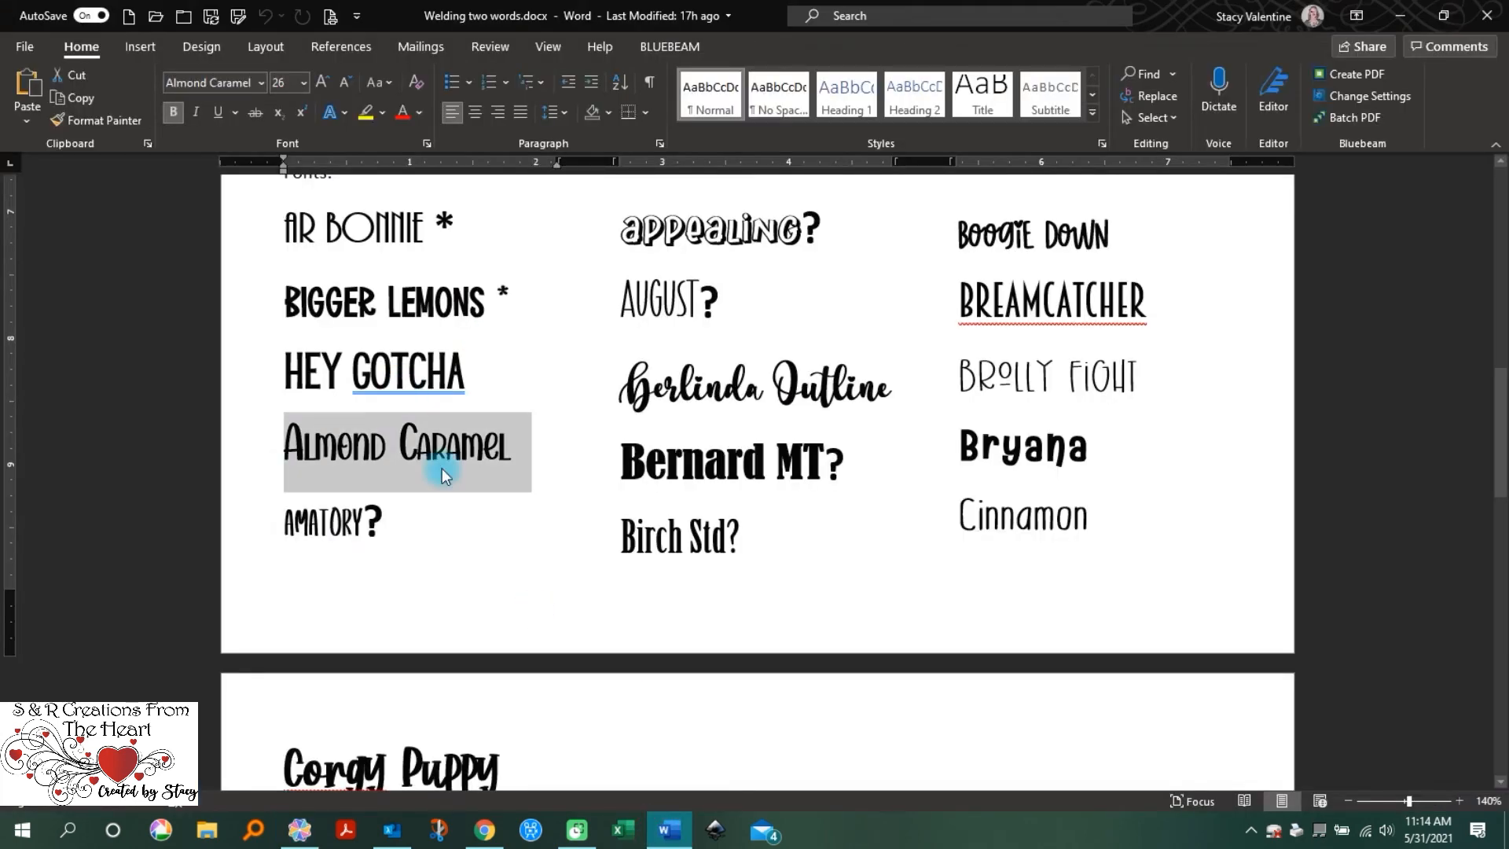
pyautogui.click(299, 830)
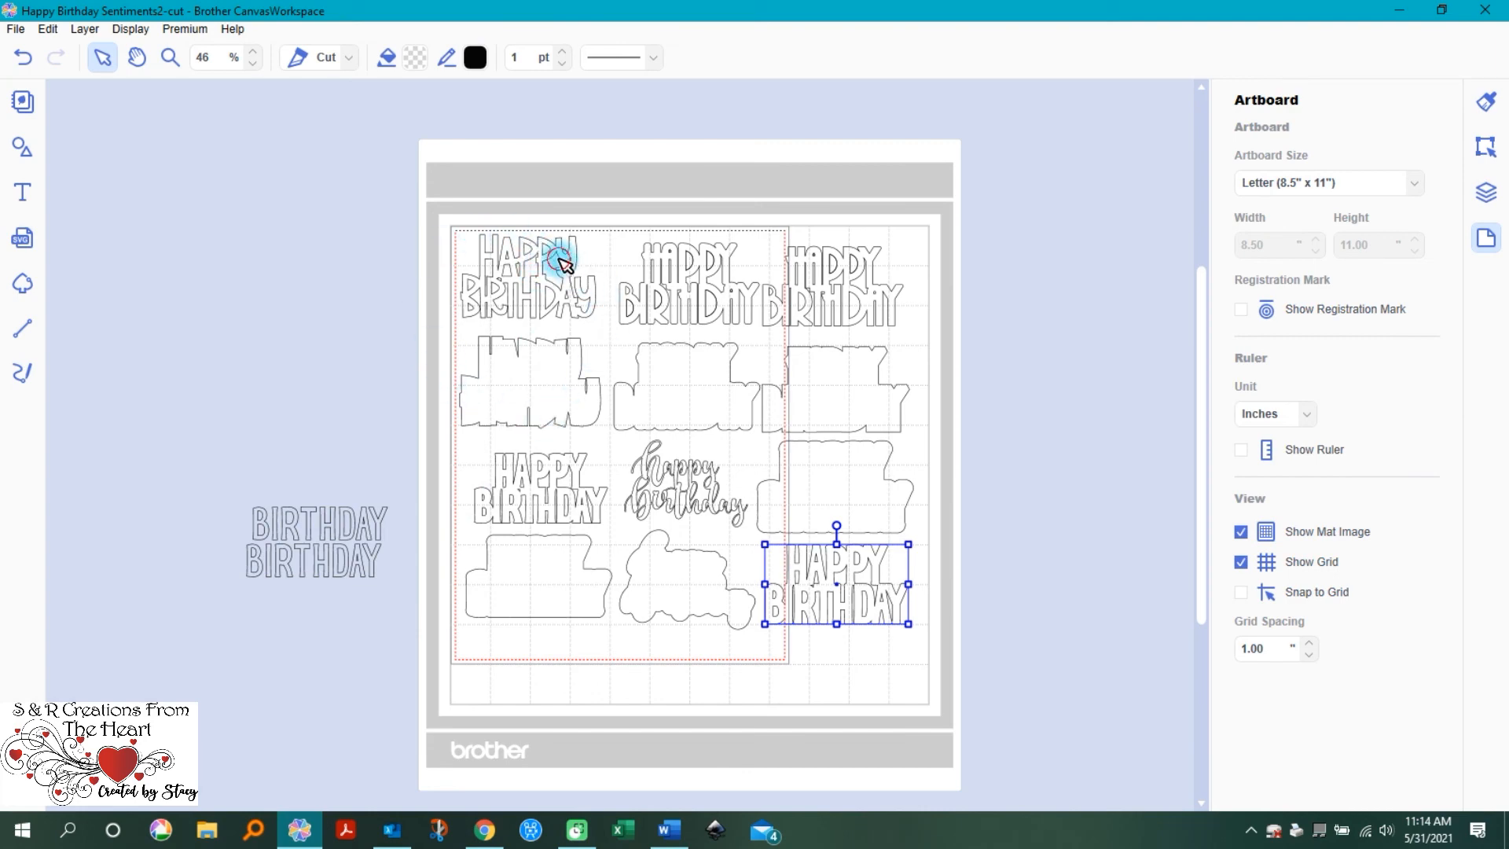
pyautogui.click(556, 324)
pyautogui.click(563, 366)
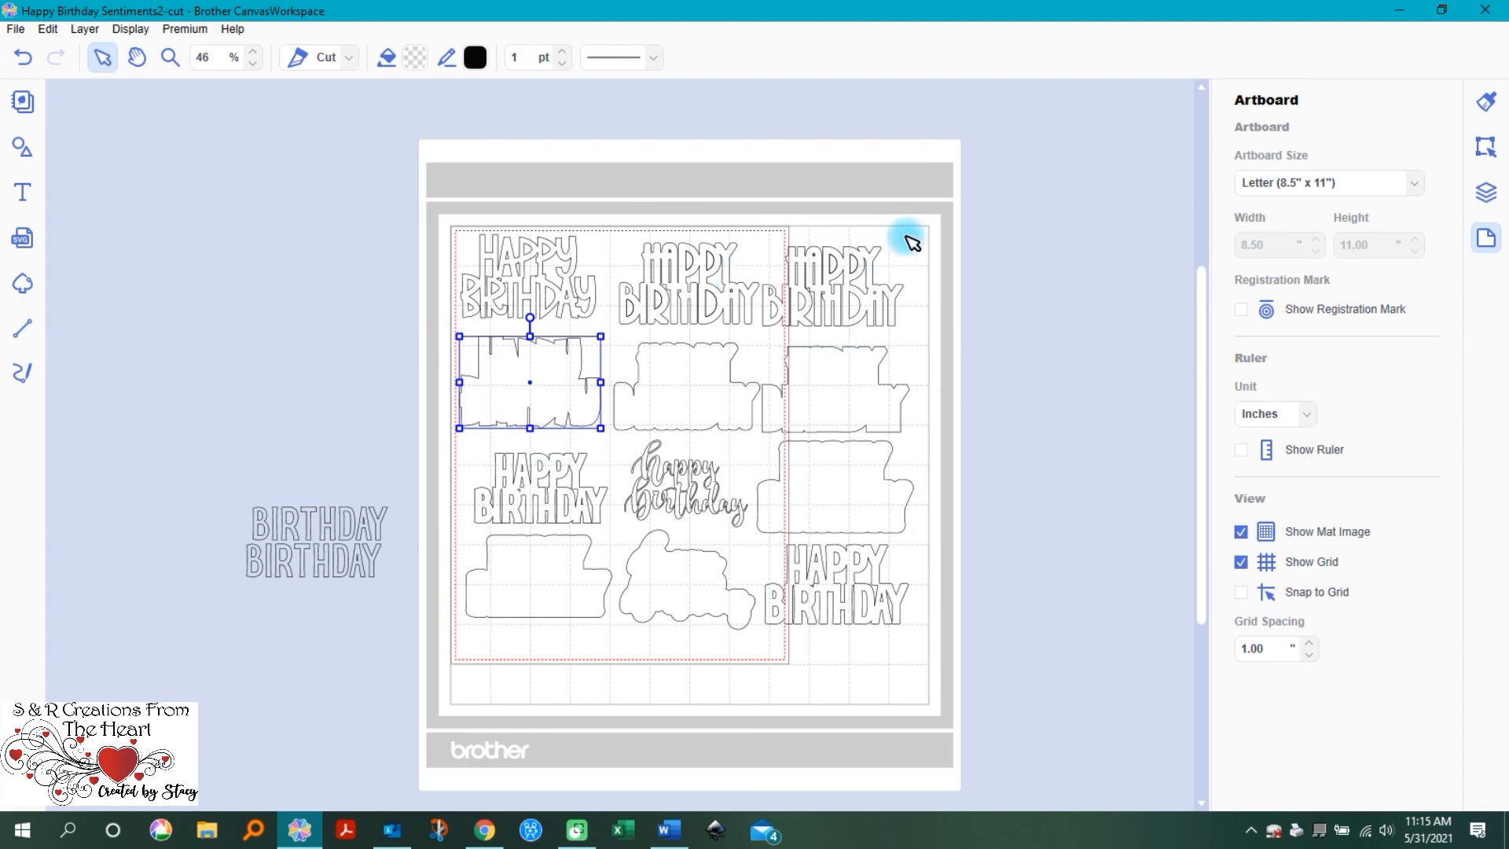
pyautogui.scroll(-2, 1095, 322)
pyautogui.scroll(1, 1095, 322)
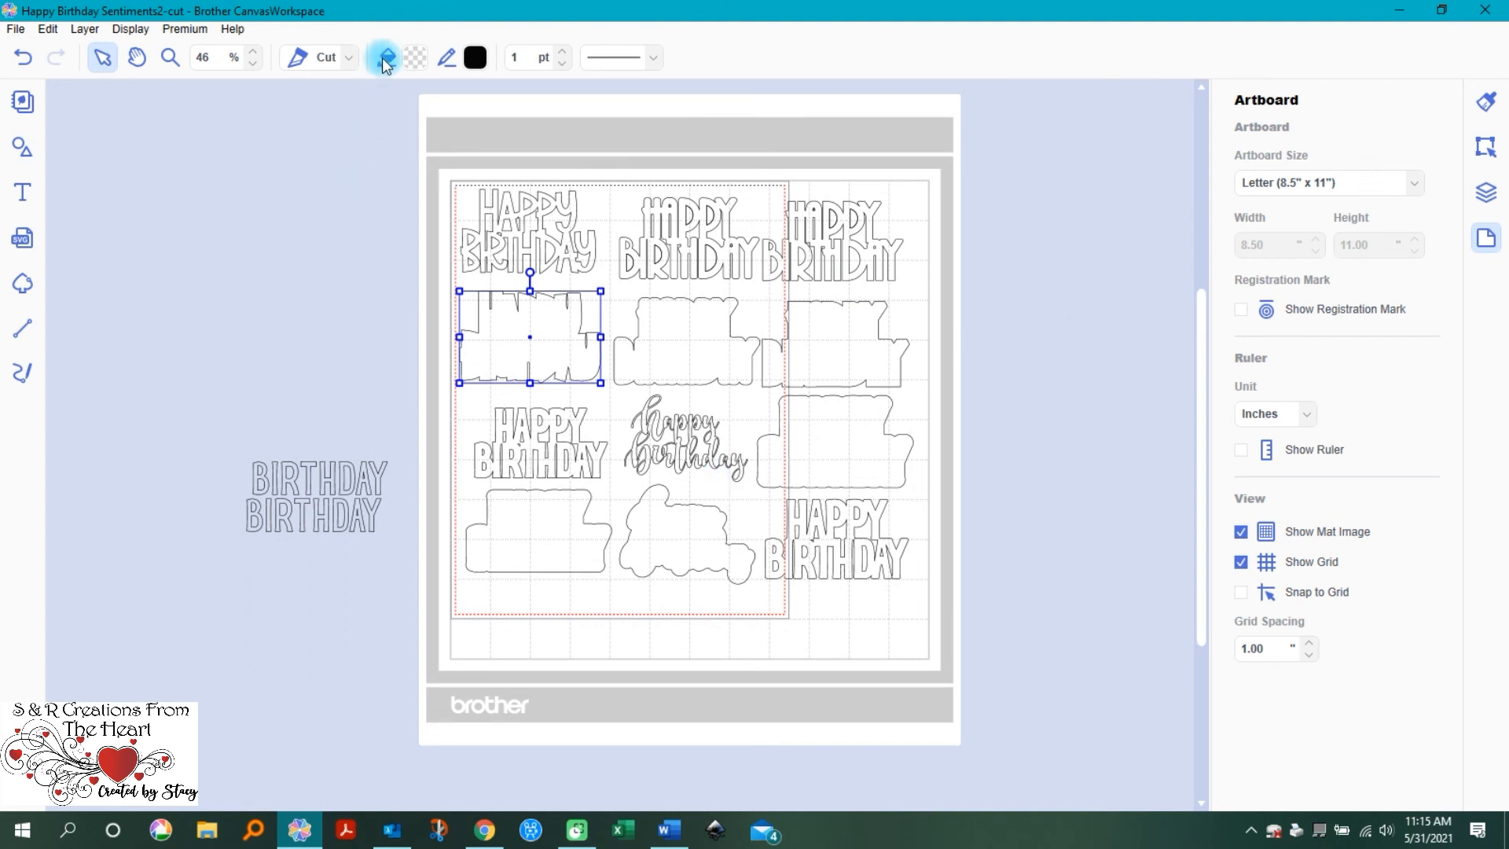
pyautogui.click(170, 58)
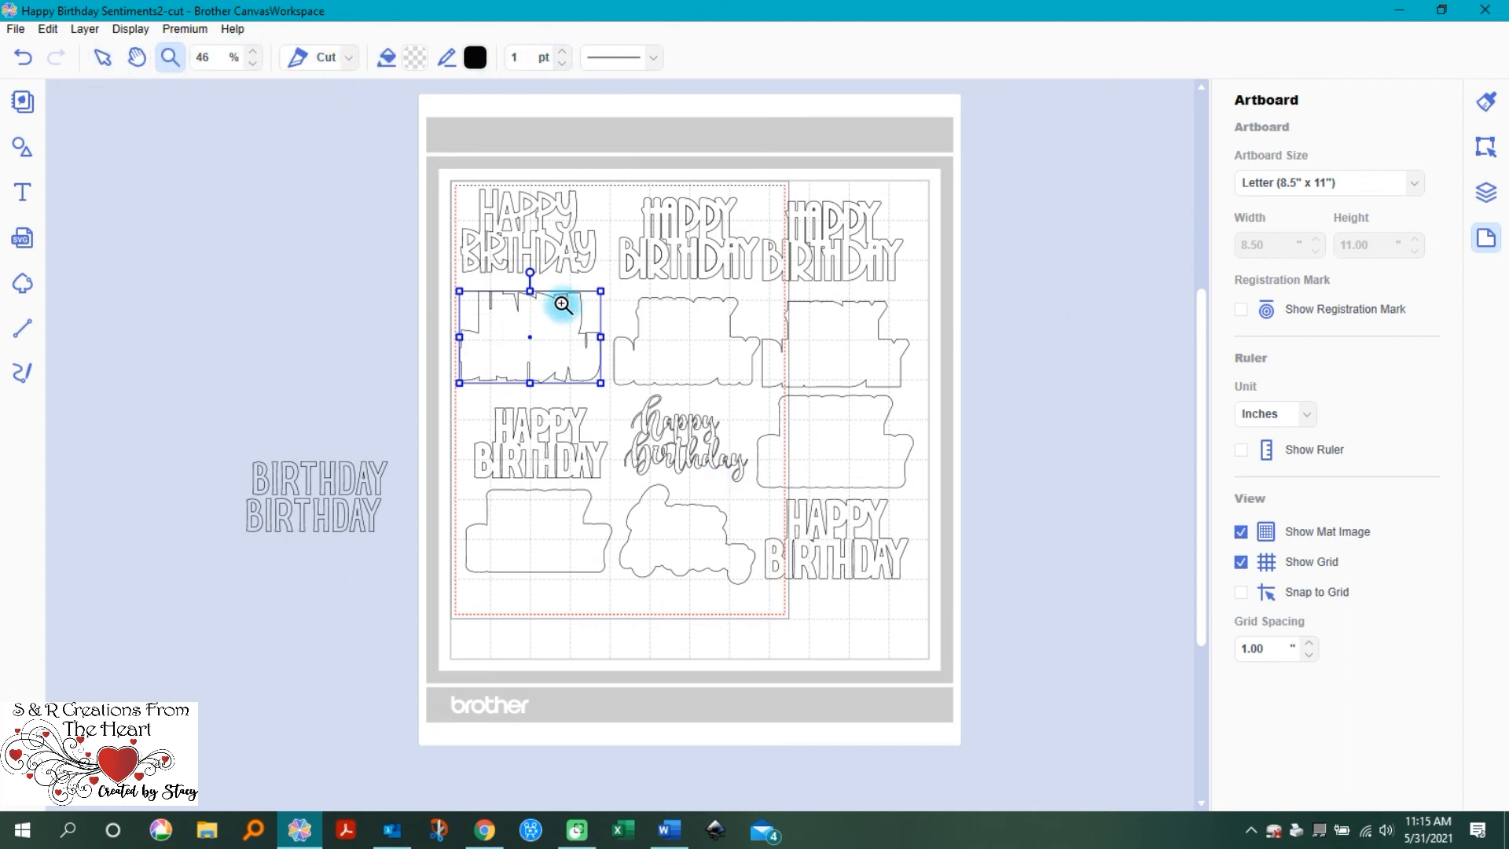
pyautogui.scroll(3, 543, 314)
pyautogui.scroll(-2, 589, 485)
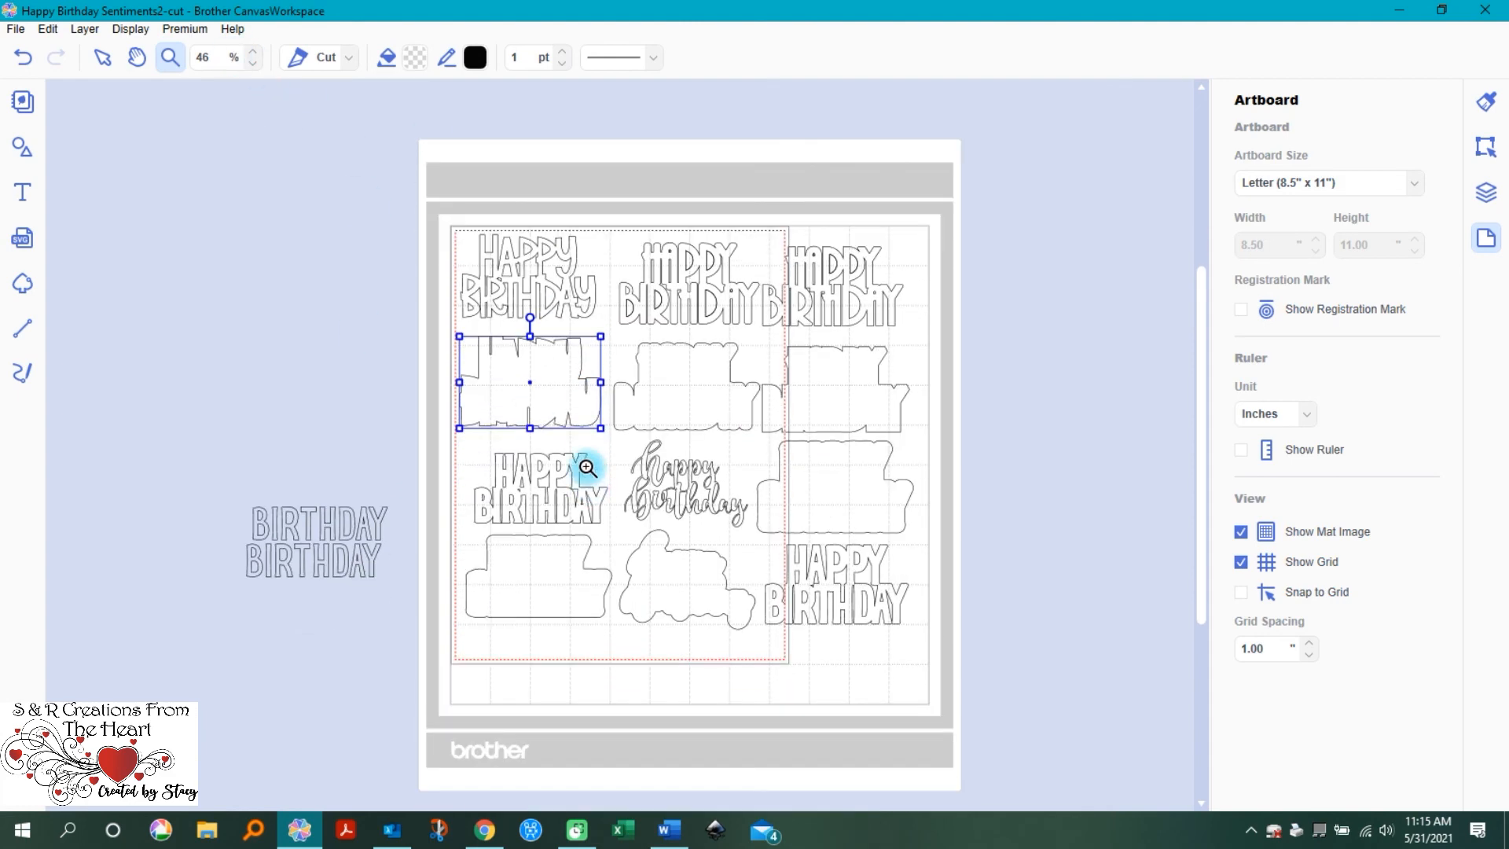
pyautogui.click(589, 485)
# Step: Save the current sentiments project under its existing name
pyautogui.click(102, 70)
pyautogui.click(15, 30)
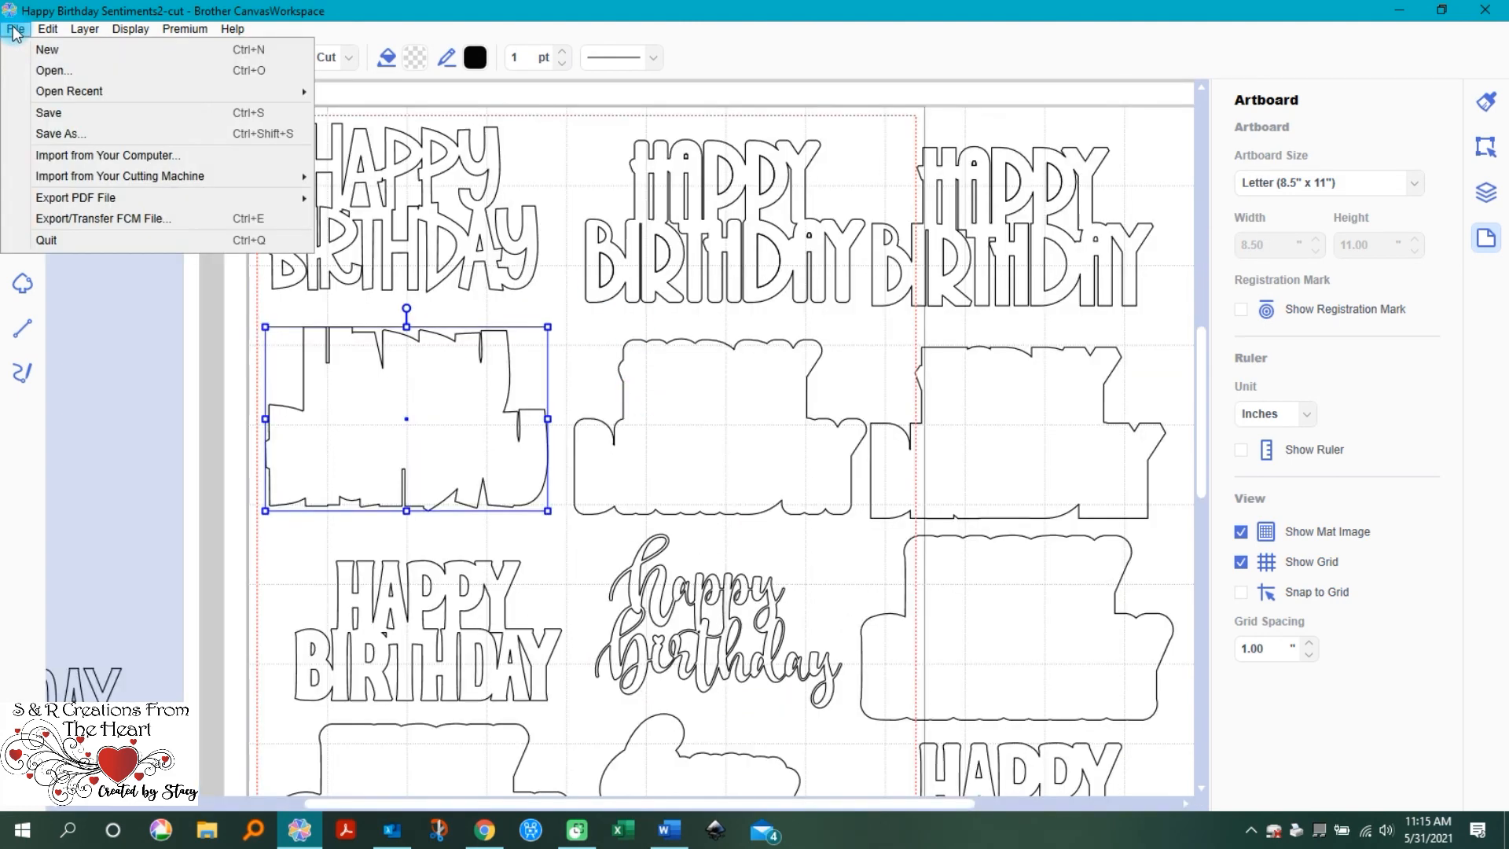
pyautogui.click(15, 29)
pyautogui.click(18, 29)
pyautogui.click(69, 115)
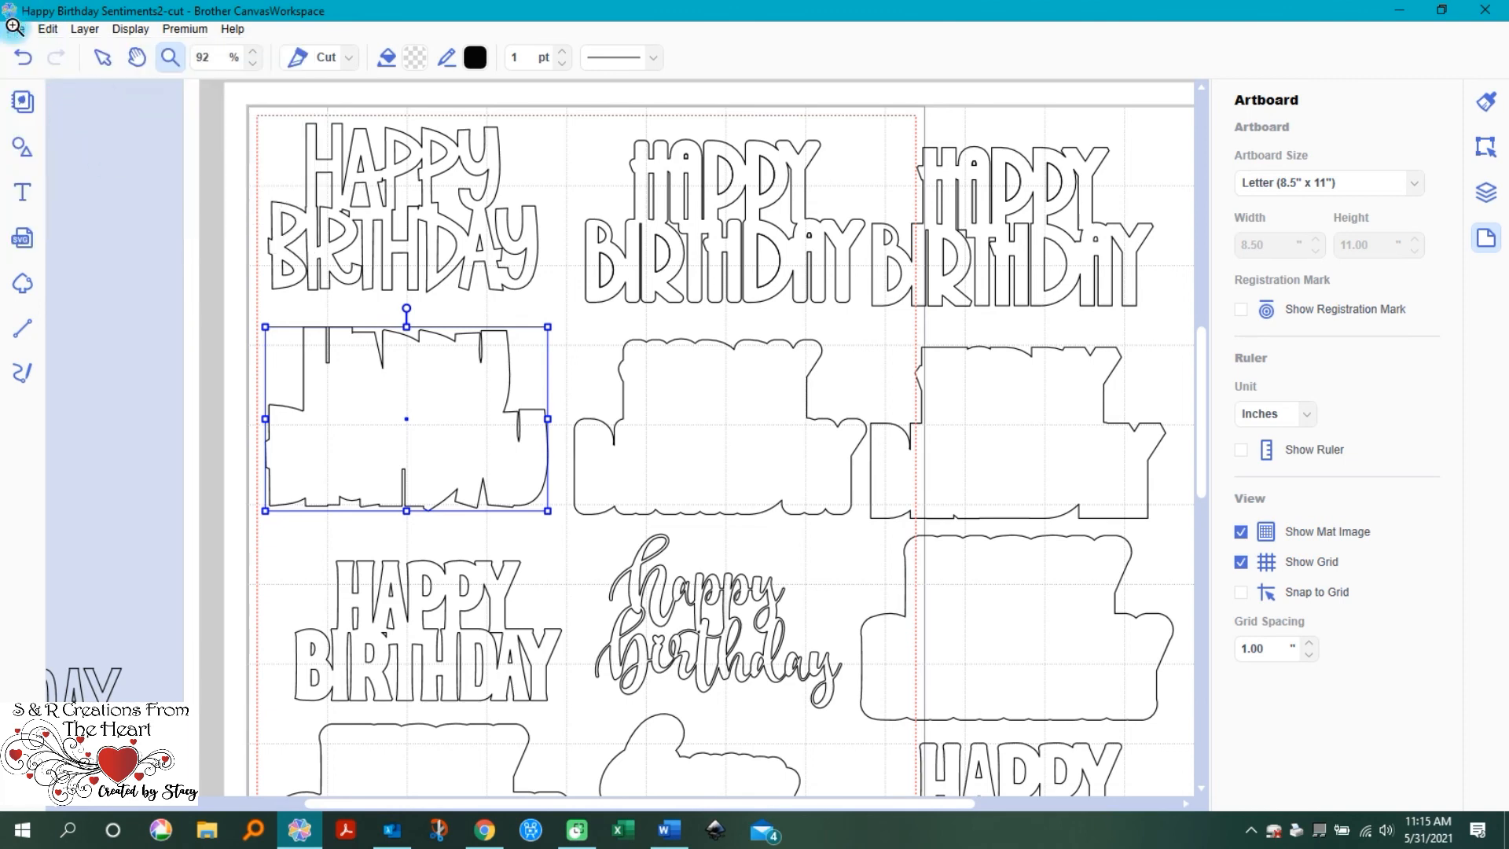
# Step: Try to export the layout as an FCM file
pyautogui.click(16, 30)
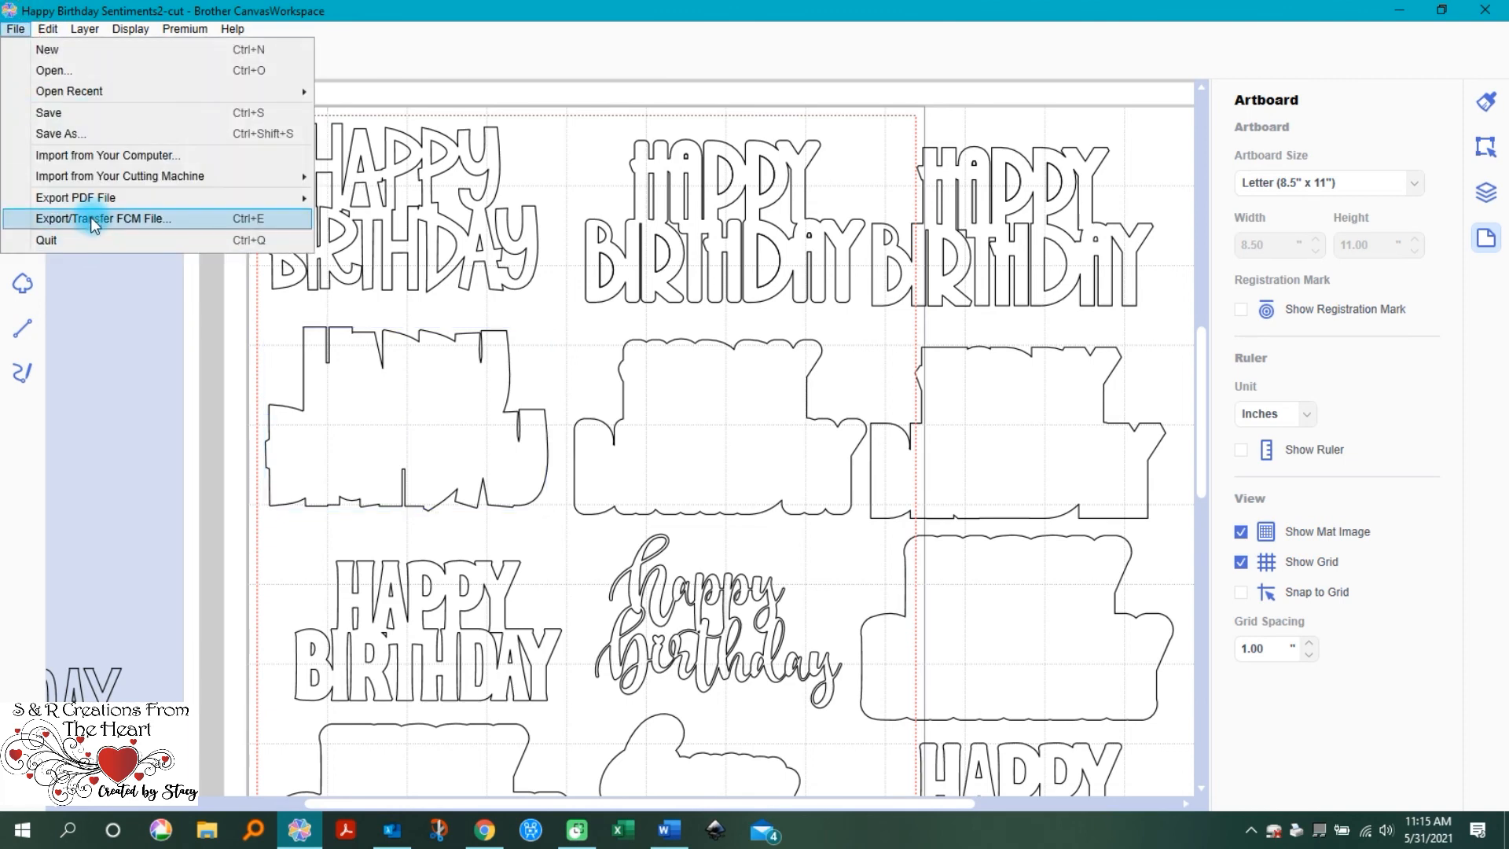
pyautogui.click(173, 214)
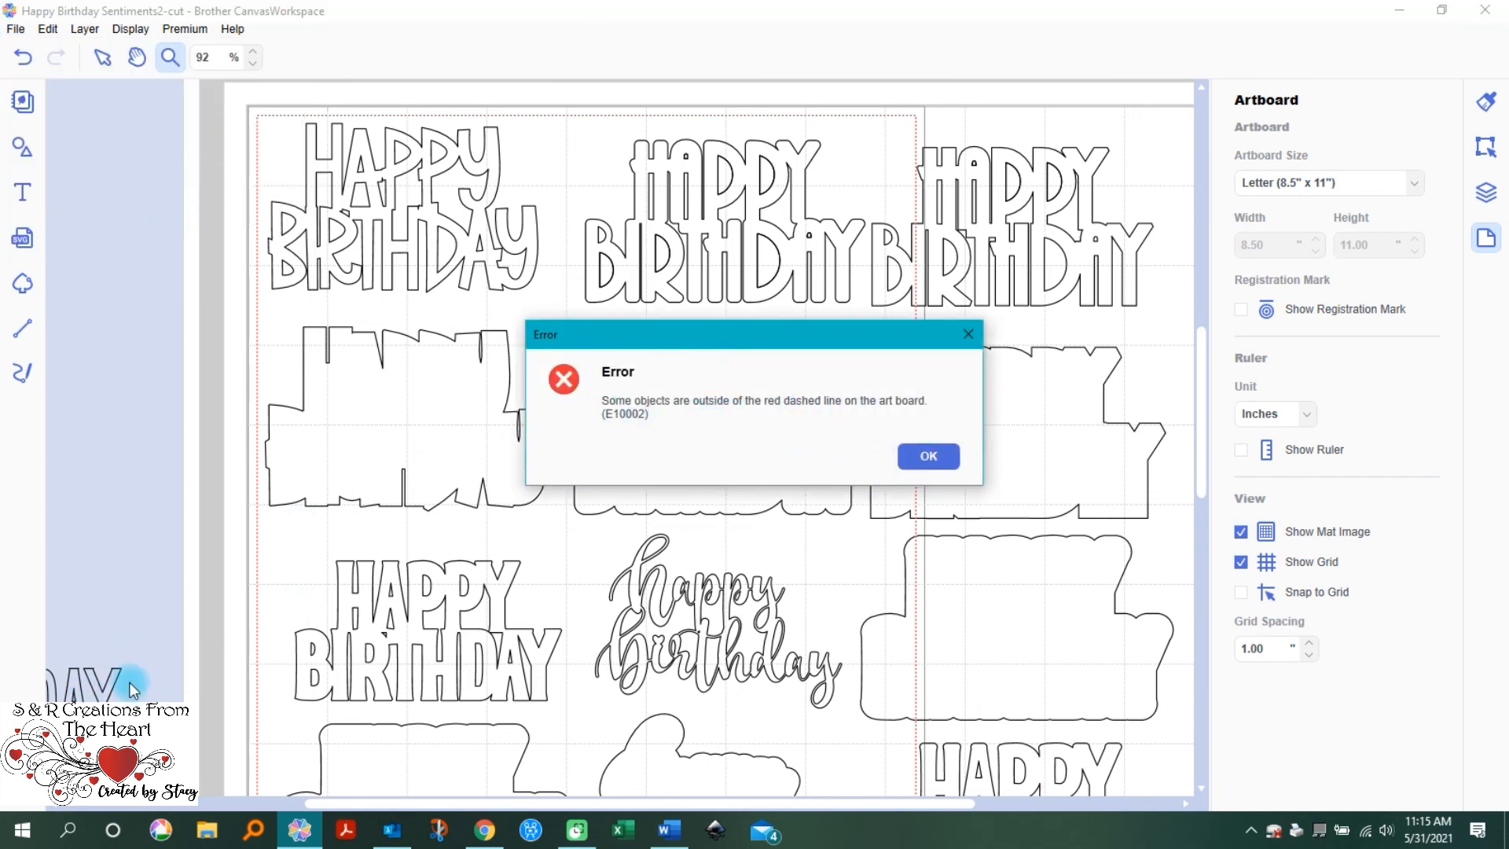
pyautogui.click(928, 456)
# Step: Delete the two leftover BIRTHDAY words outside the mat
pyautogui.scroll(-4, 330, 514)
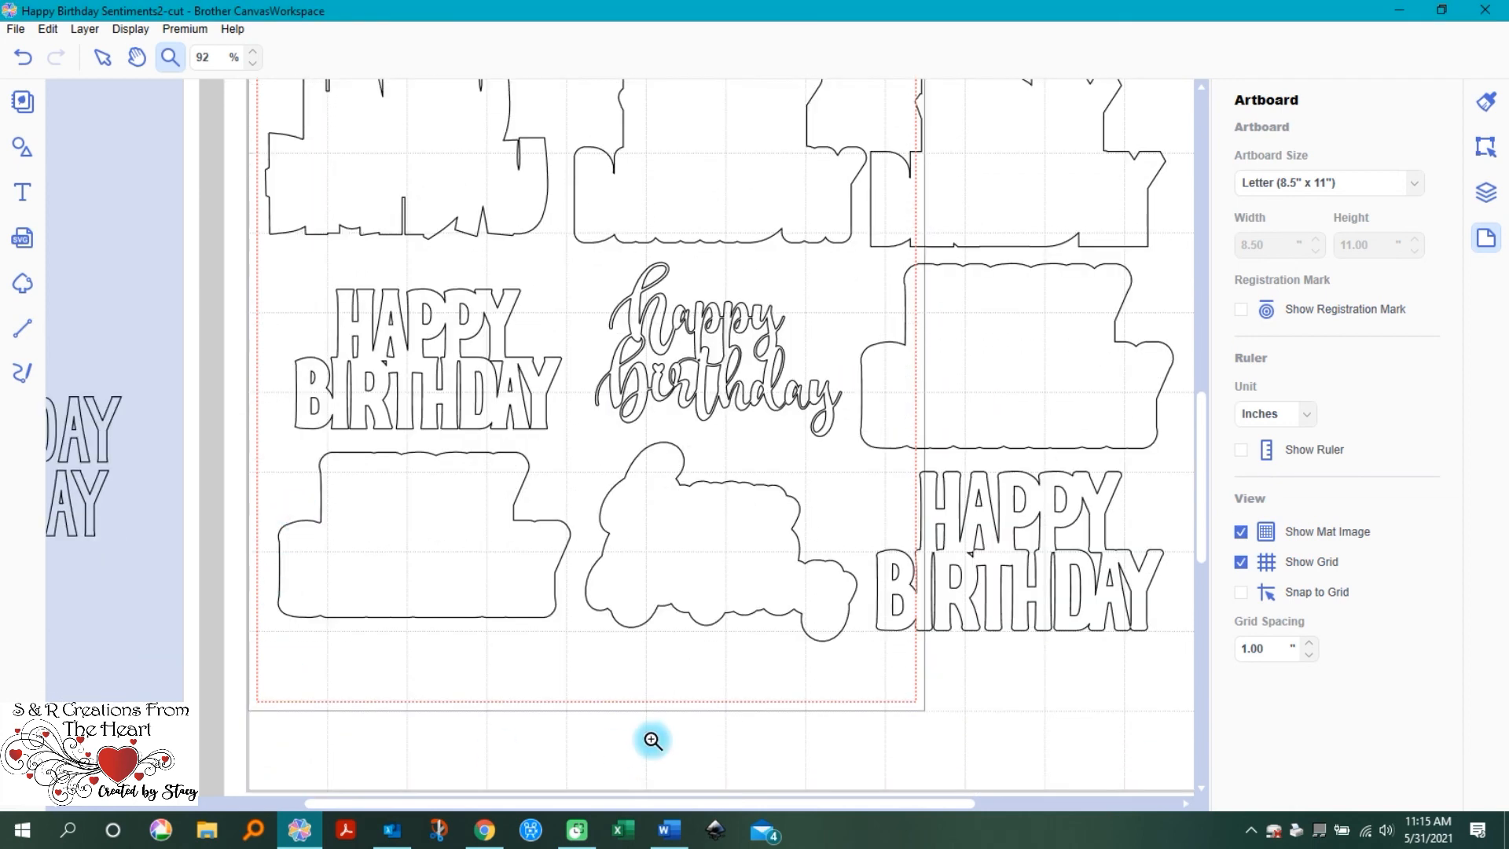
pyautogui.moveTo(606, 802); pyautogui.dragTo(380, 802)
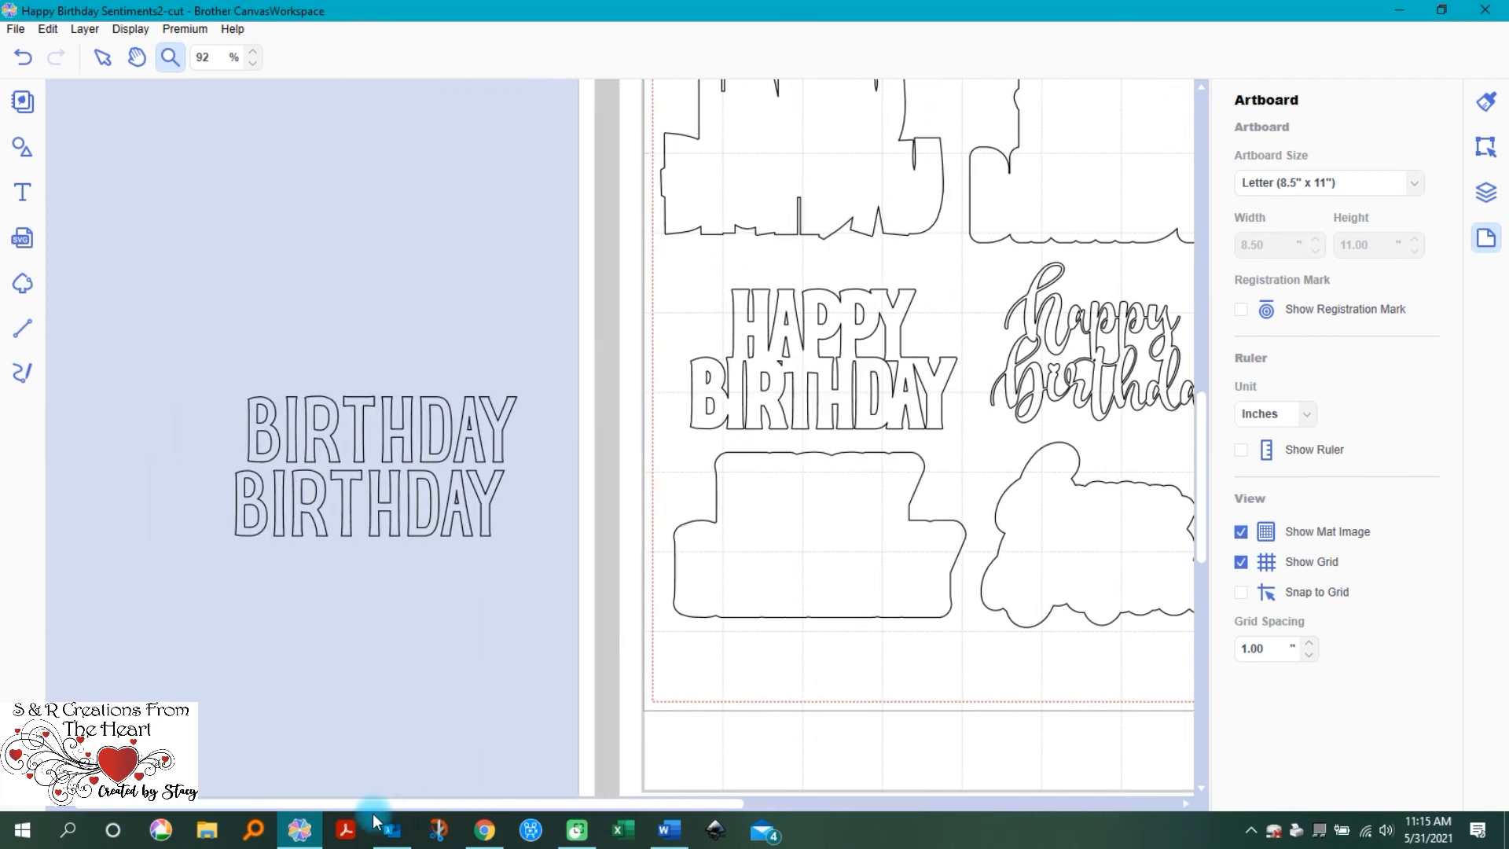
pyautogui.click(190, 367)
pyautogui.click(103, 59)
pyautogui.moveTo(411, 438); pyautogui.dragTo(1102, 805)
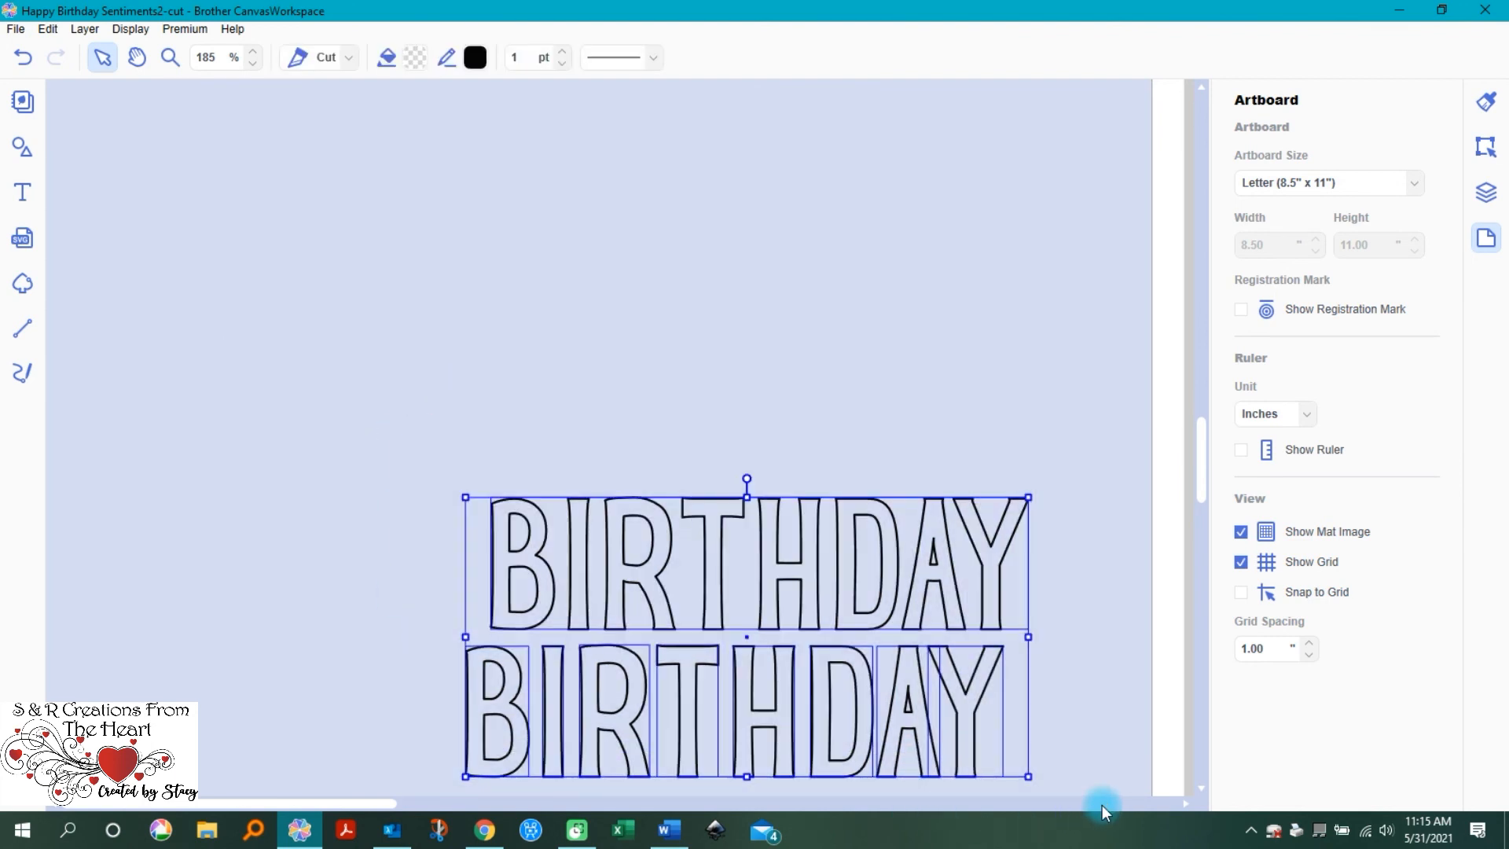
pyautogui.press('Delete')
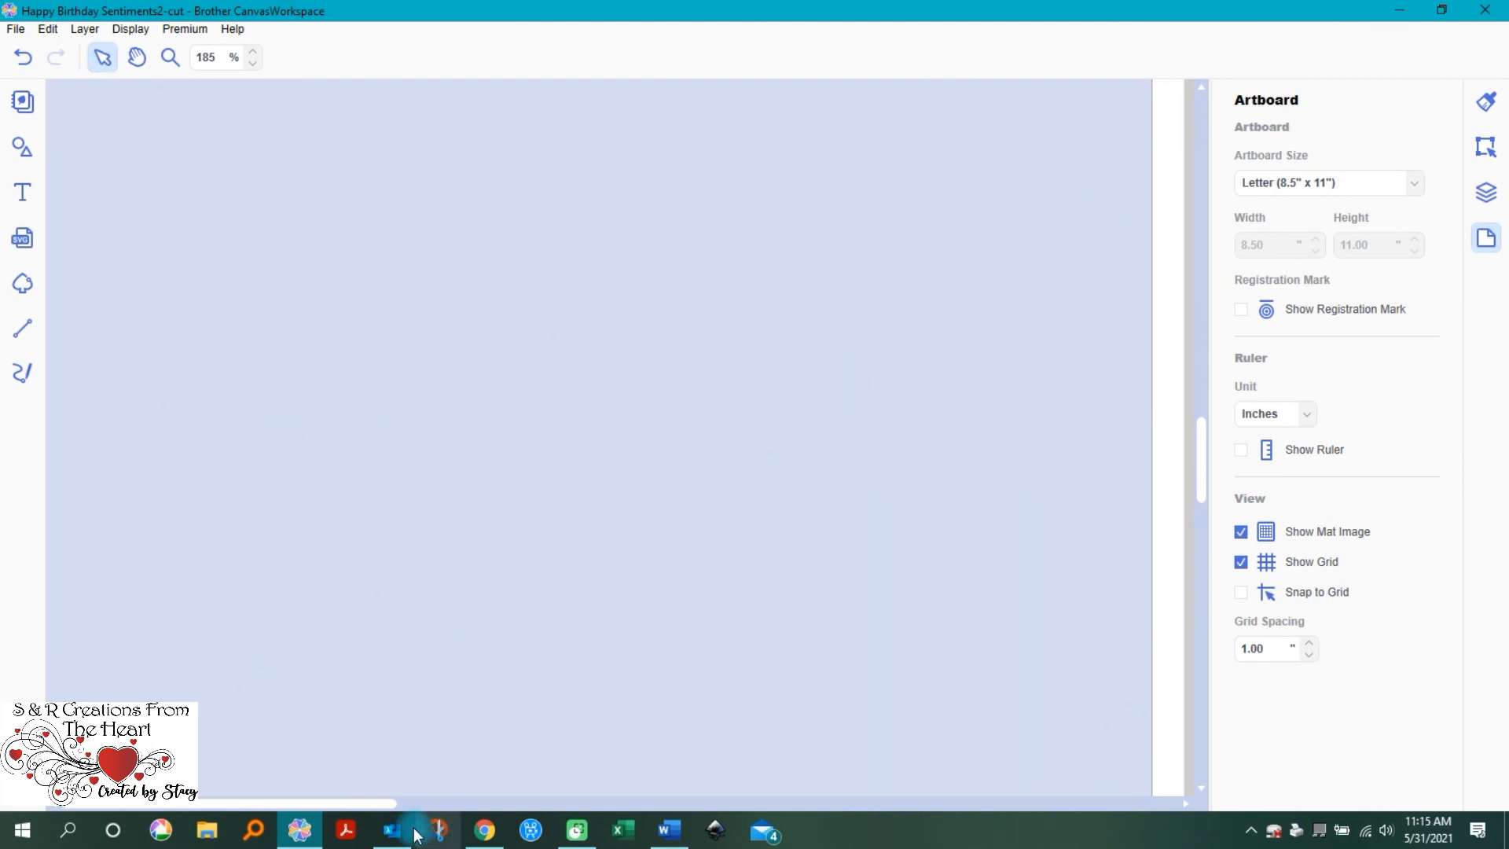
pyautogui.moveTo(384, 810); pyautogui.dragTo(692, 774)
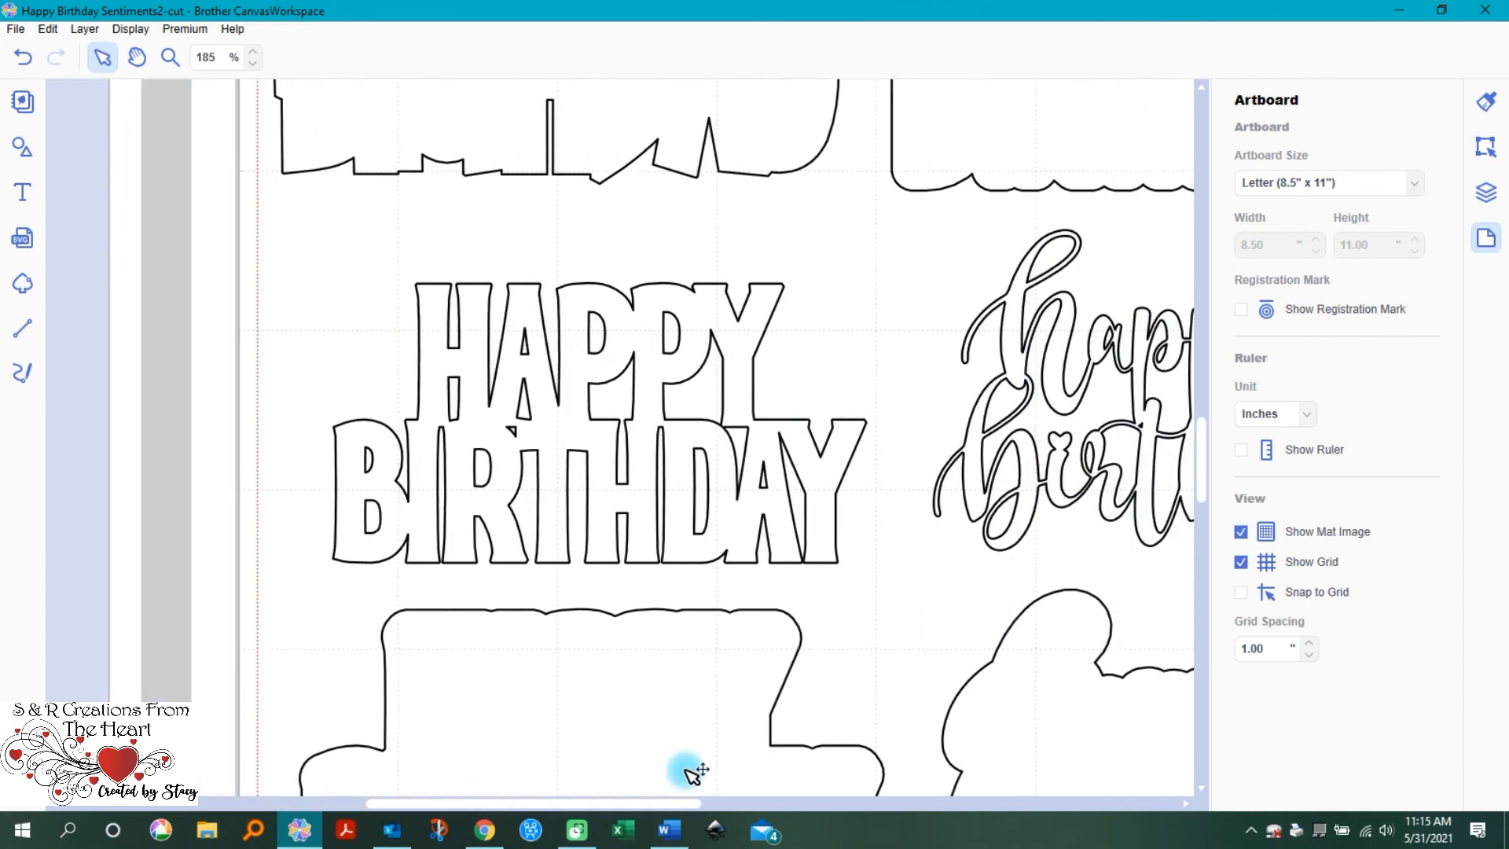
# Step: Try again to export the birthday sentiments layout as an FCM cutting file
pyautogui.click(251, 65)
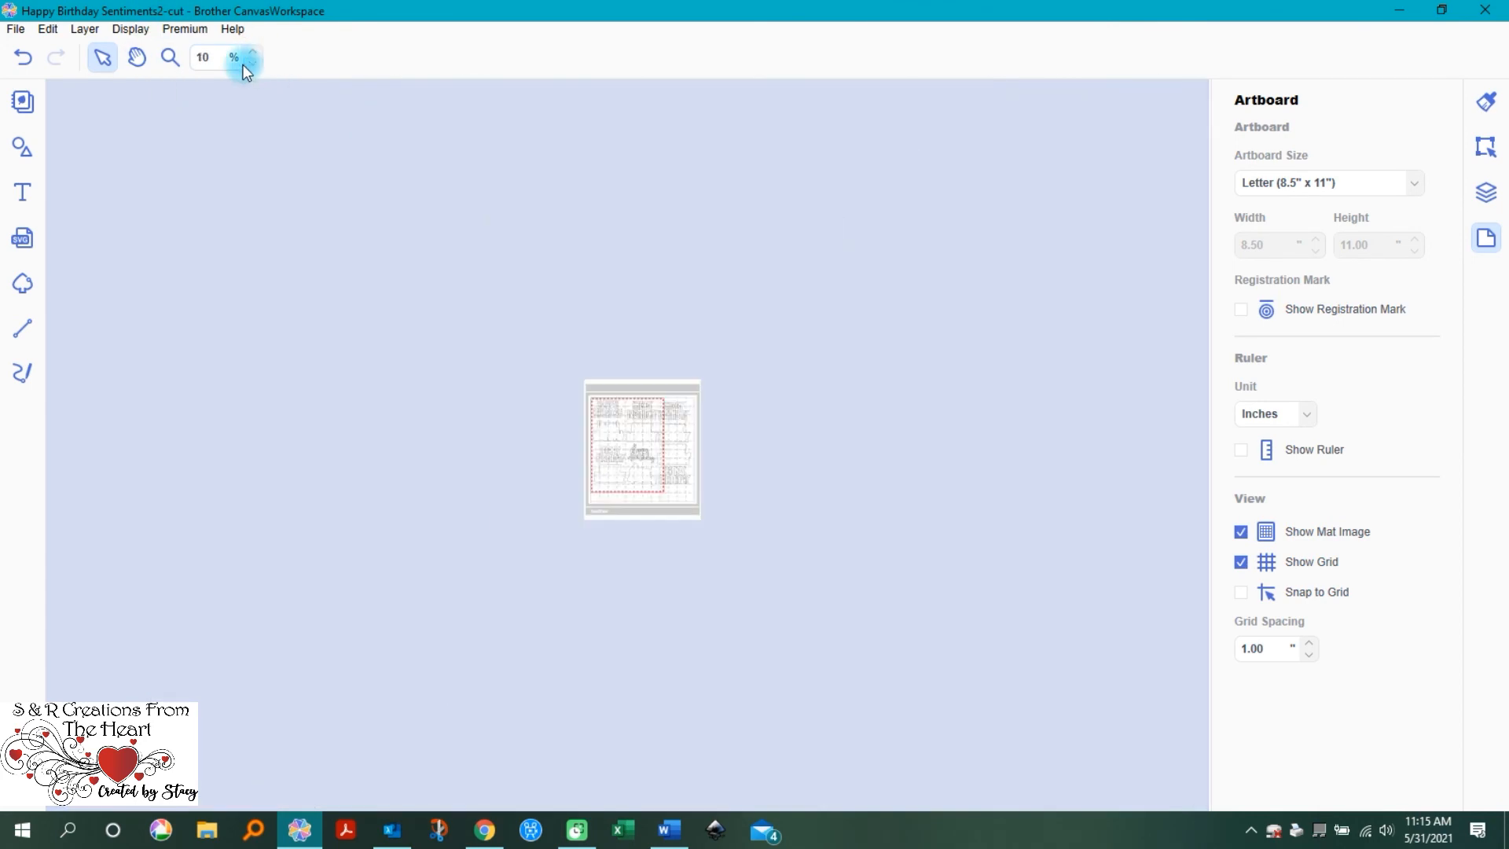
pyautogui.click(176, 58)
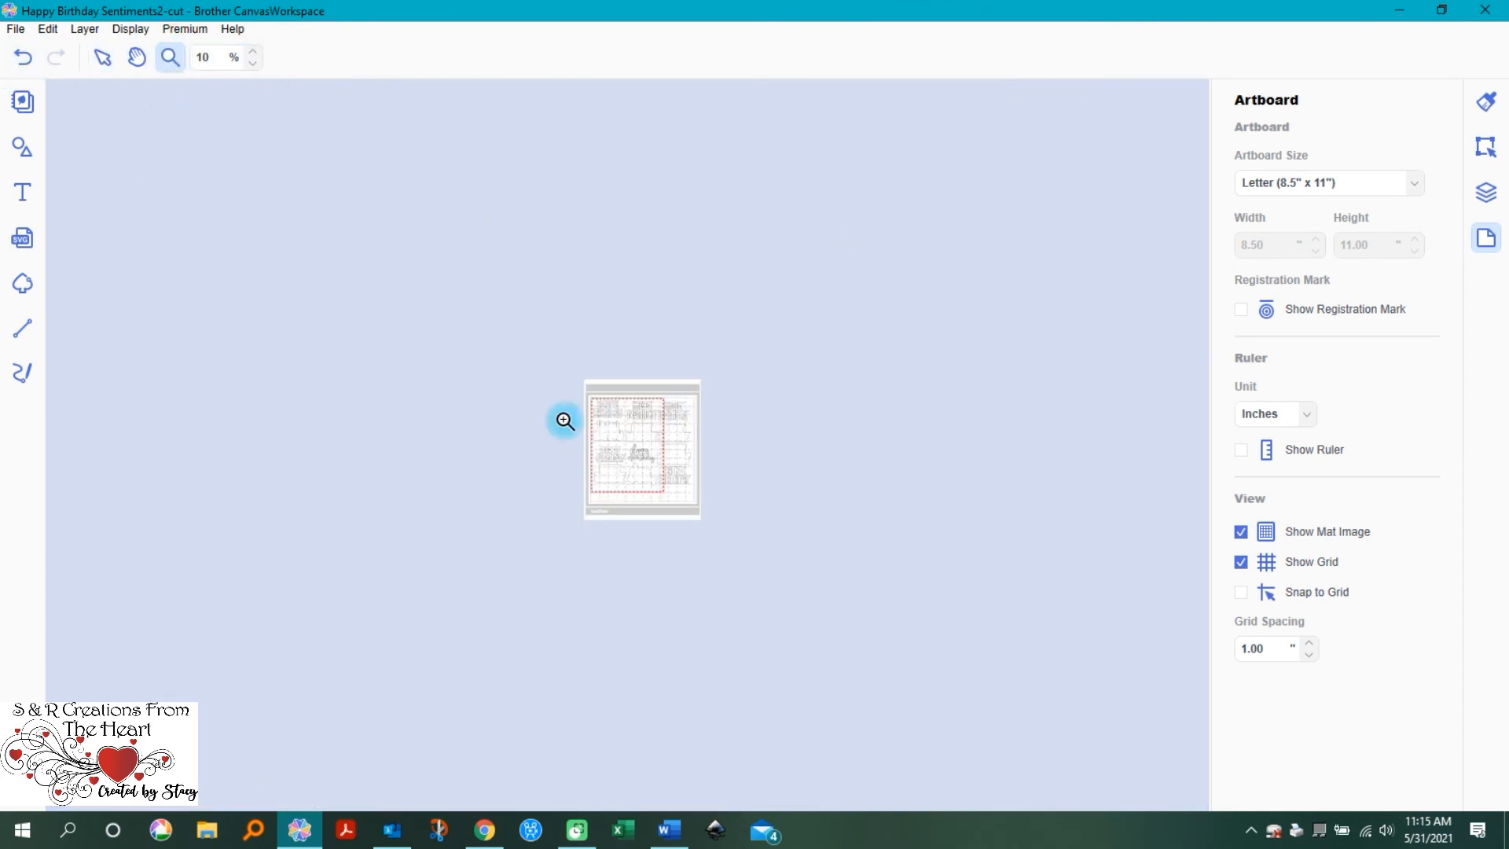
pyautogui.click(637, 448)
pyautogui.click(638, 449)
pyautogui.click(639, 449)
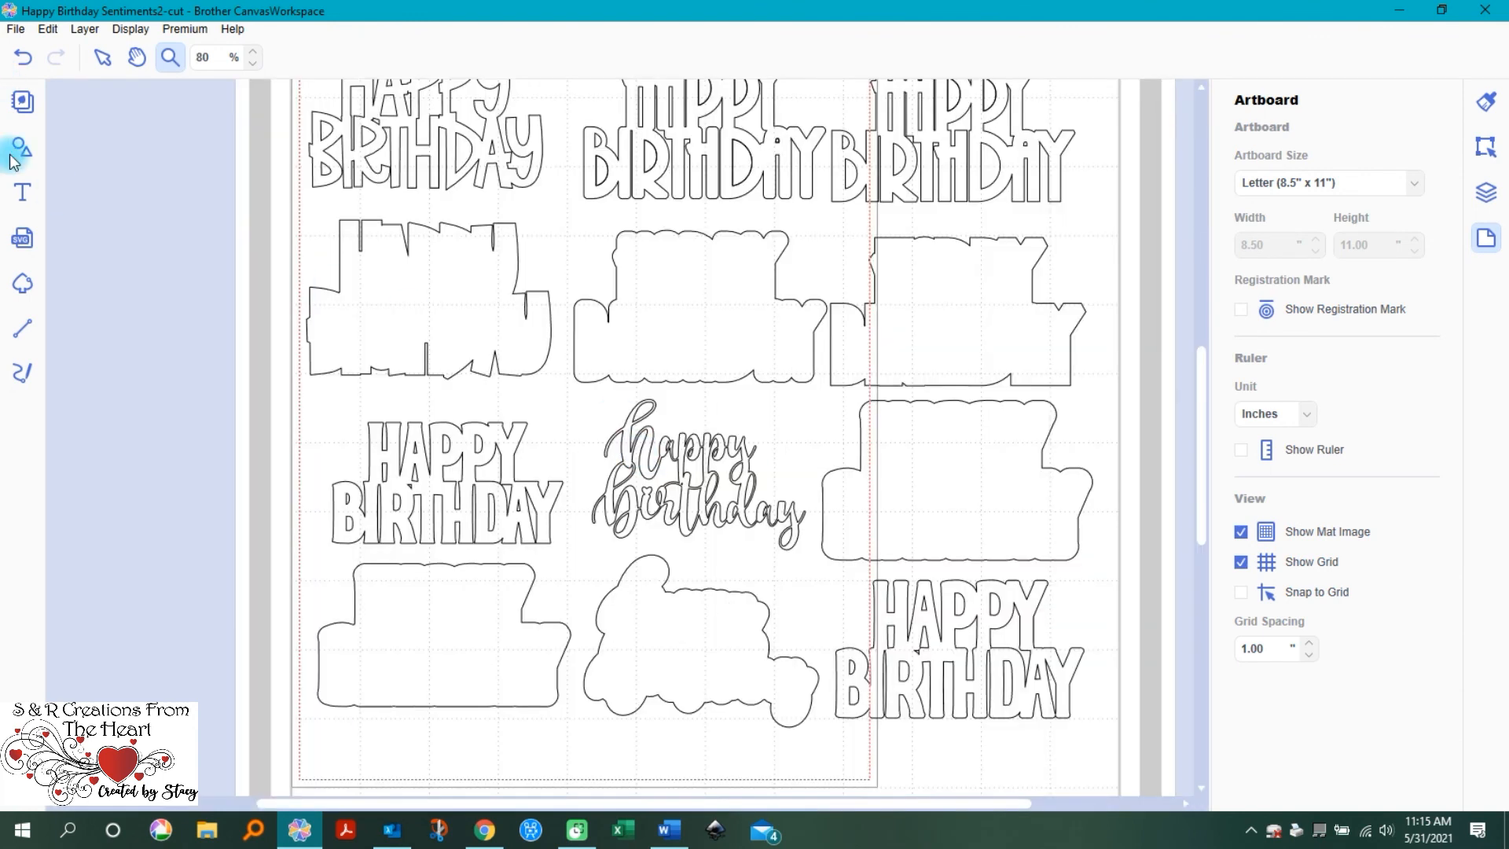
pyautogui.click(18, 30)
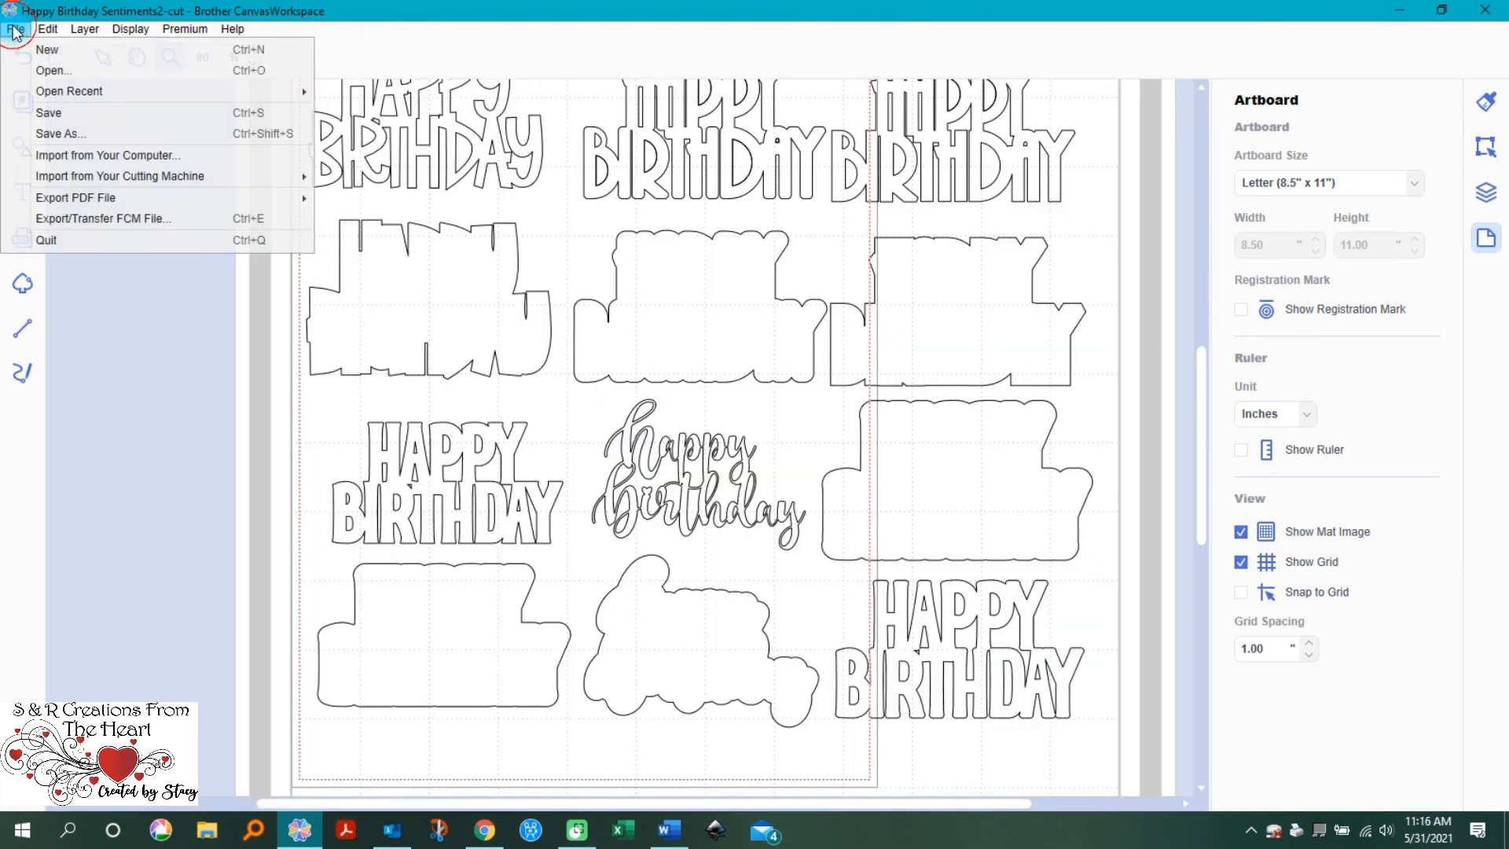
pyautogui.click(86, 218)
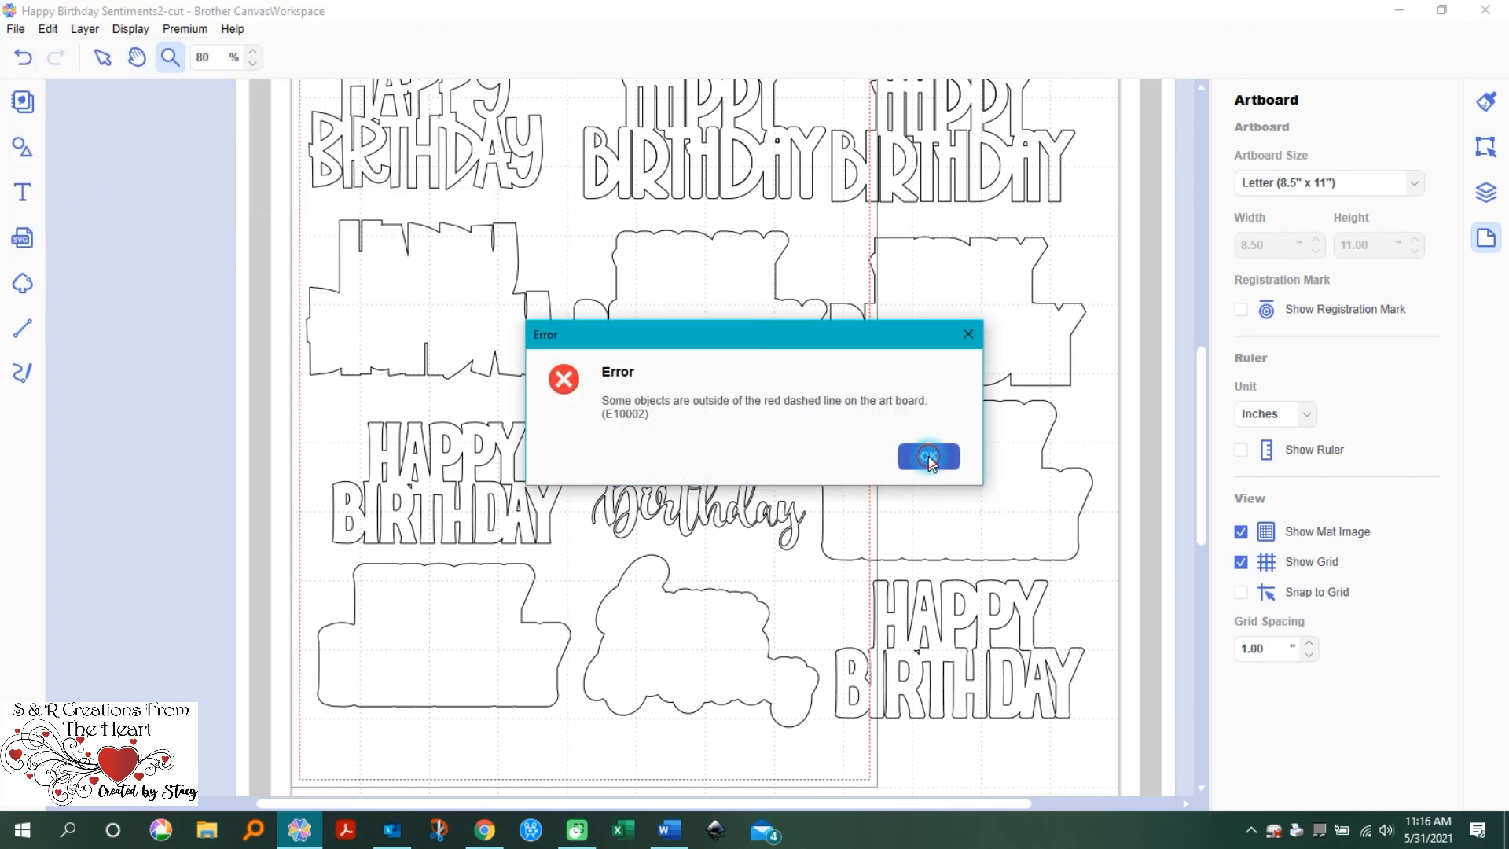
pyautogui.click(932, 456)
# Step: Set the artboard size to 12" x 12"
pyautogui.scroll(3, 892, 305)
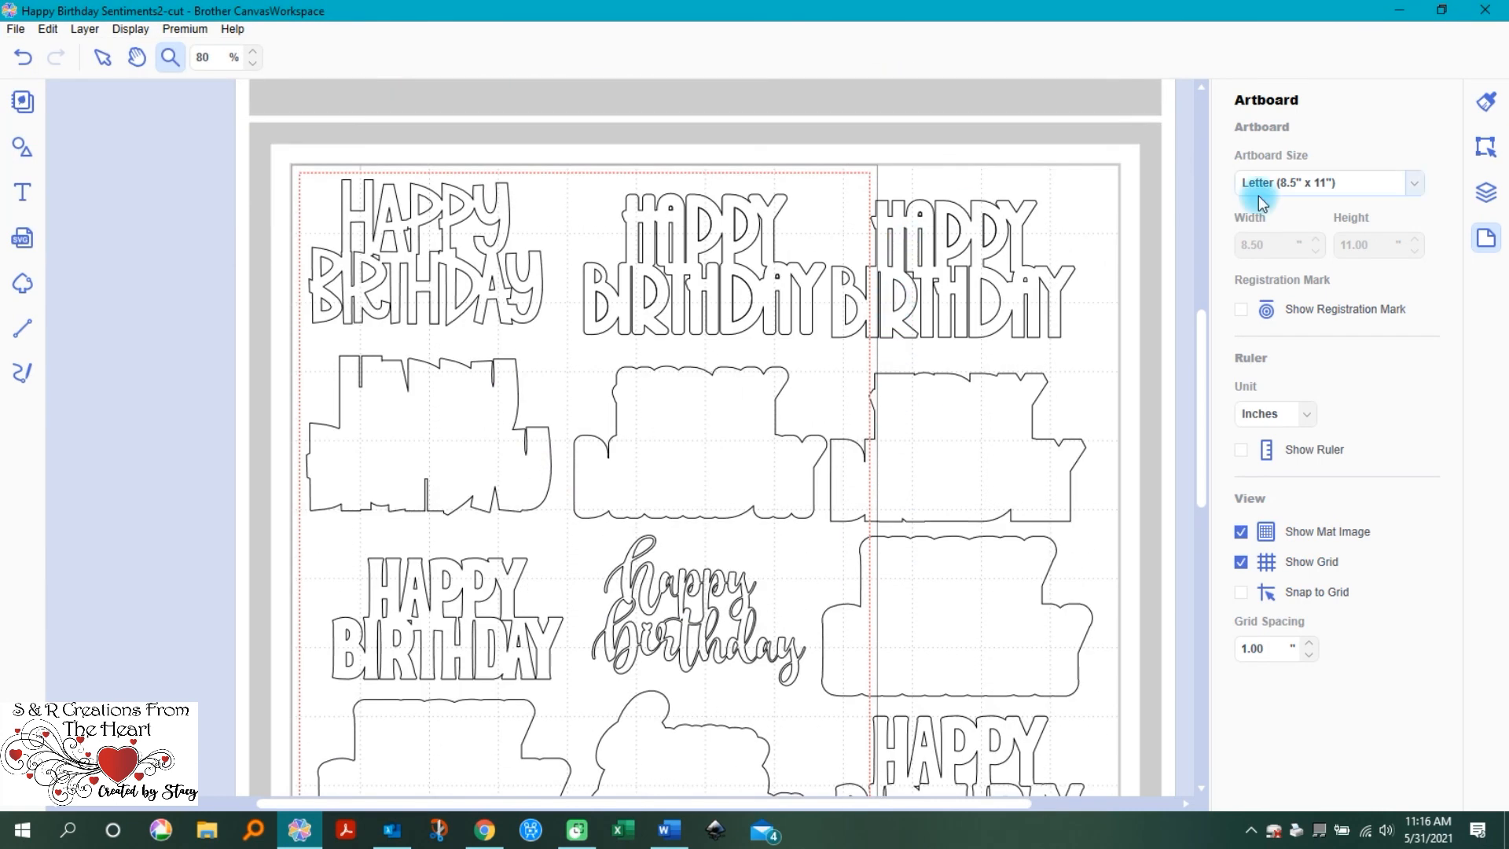
pyautogui.click(1342, 186)
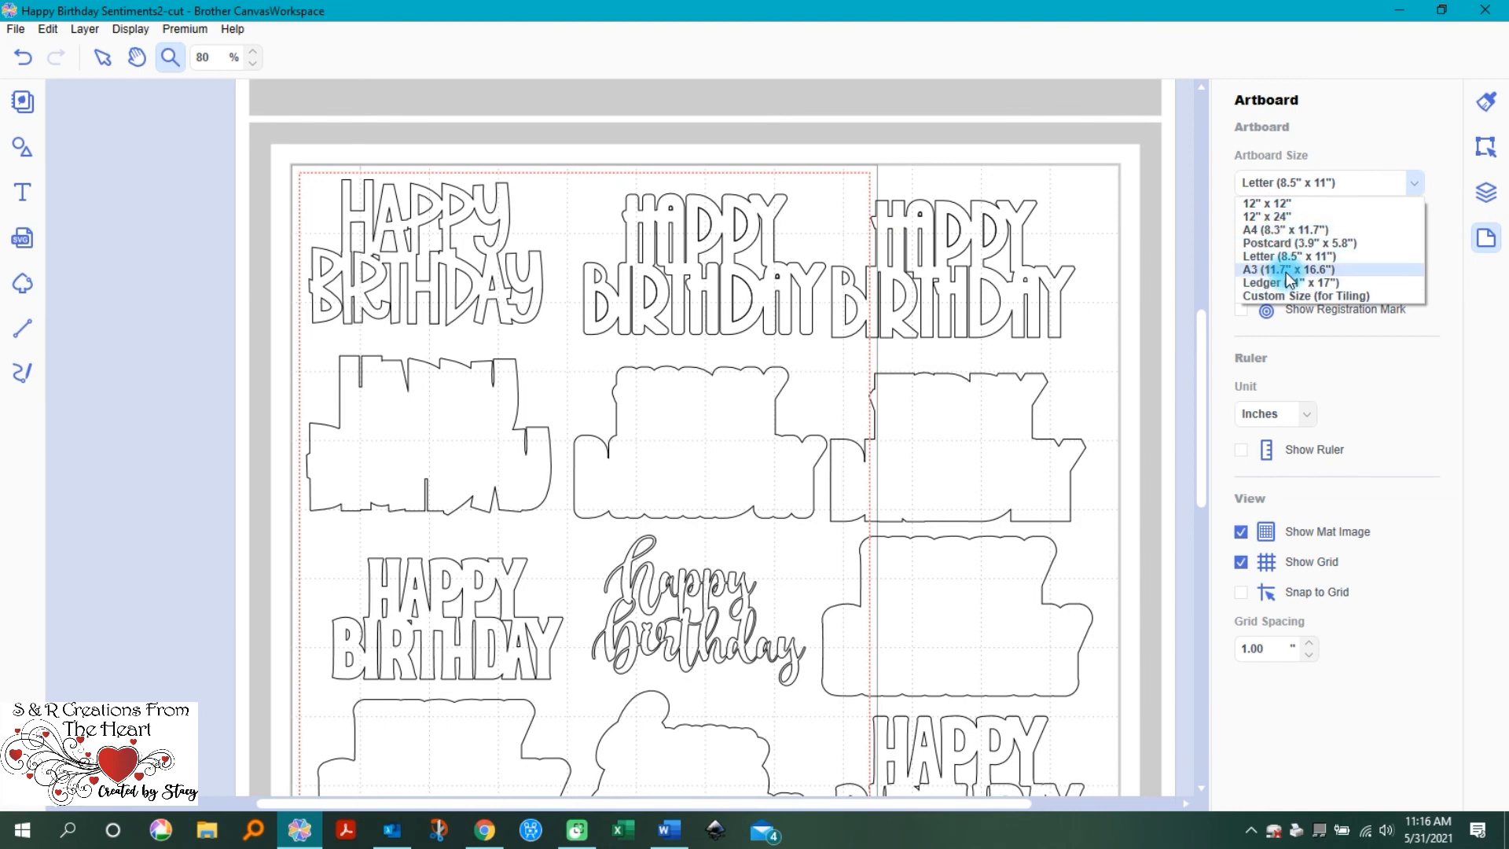
pyautogui.click(1267, 203)
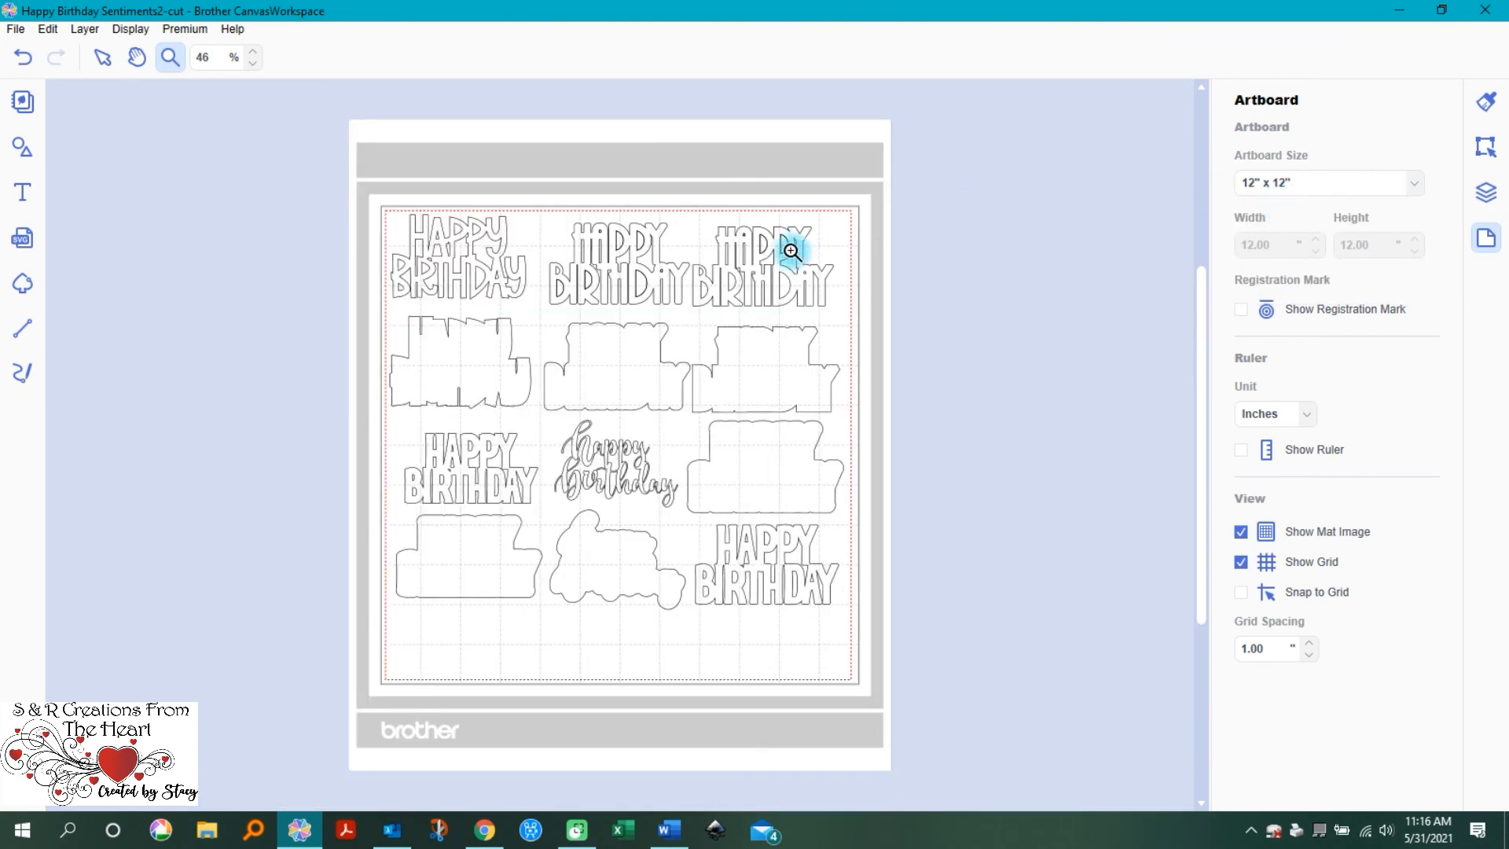
# Step: Transfer the sentiments layout as an FCM file via the Internet to the registered cutting machine
pyautogui.click(12, 30)
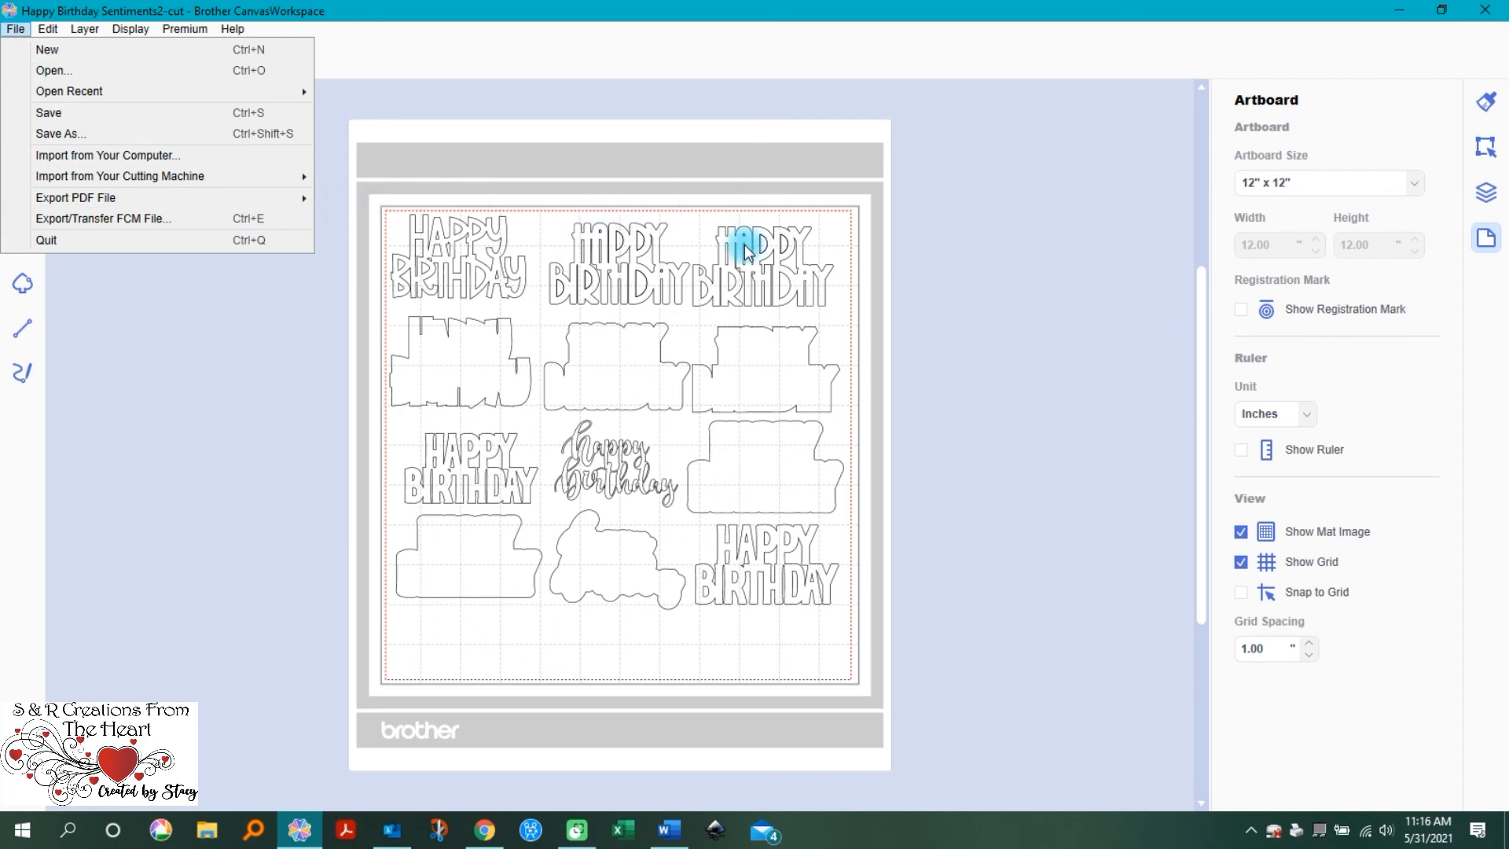
pyautogui.click(110, 218)
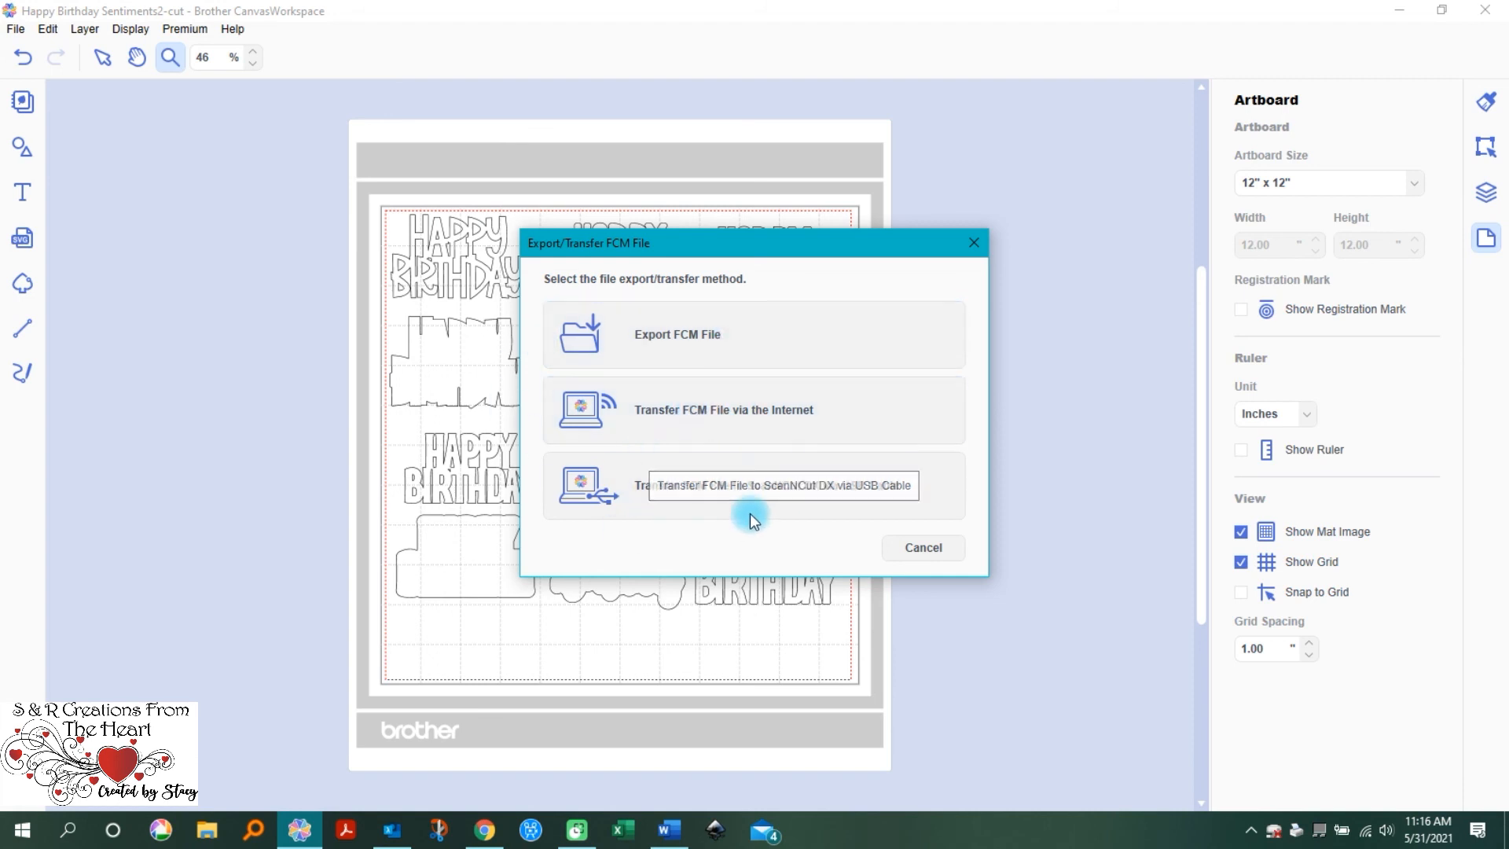
pyautogui.click(782, 409)
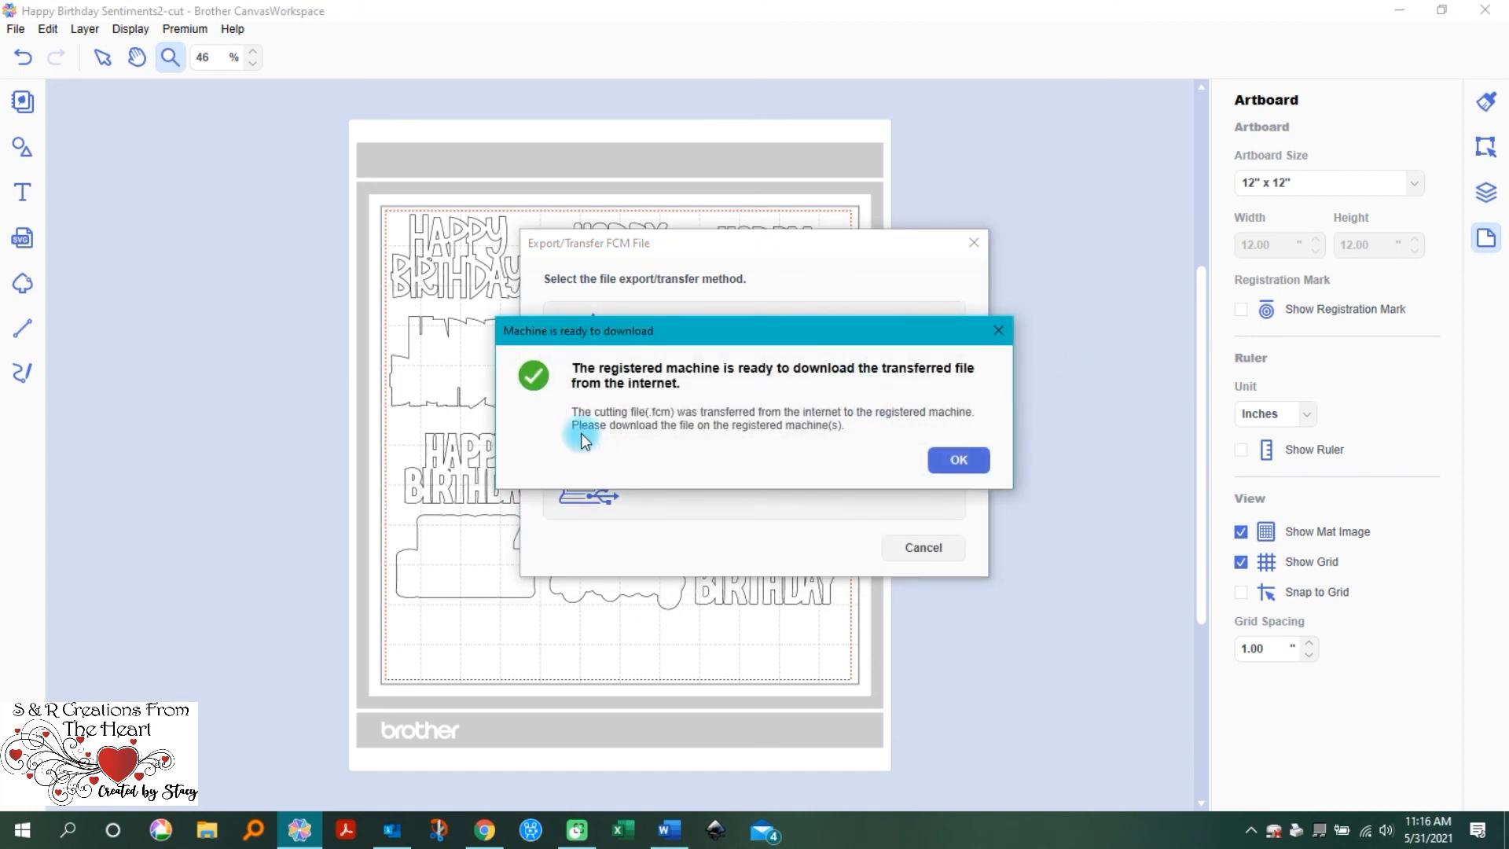
pyautogui.click(959, 460)
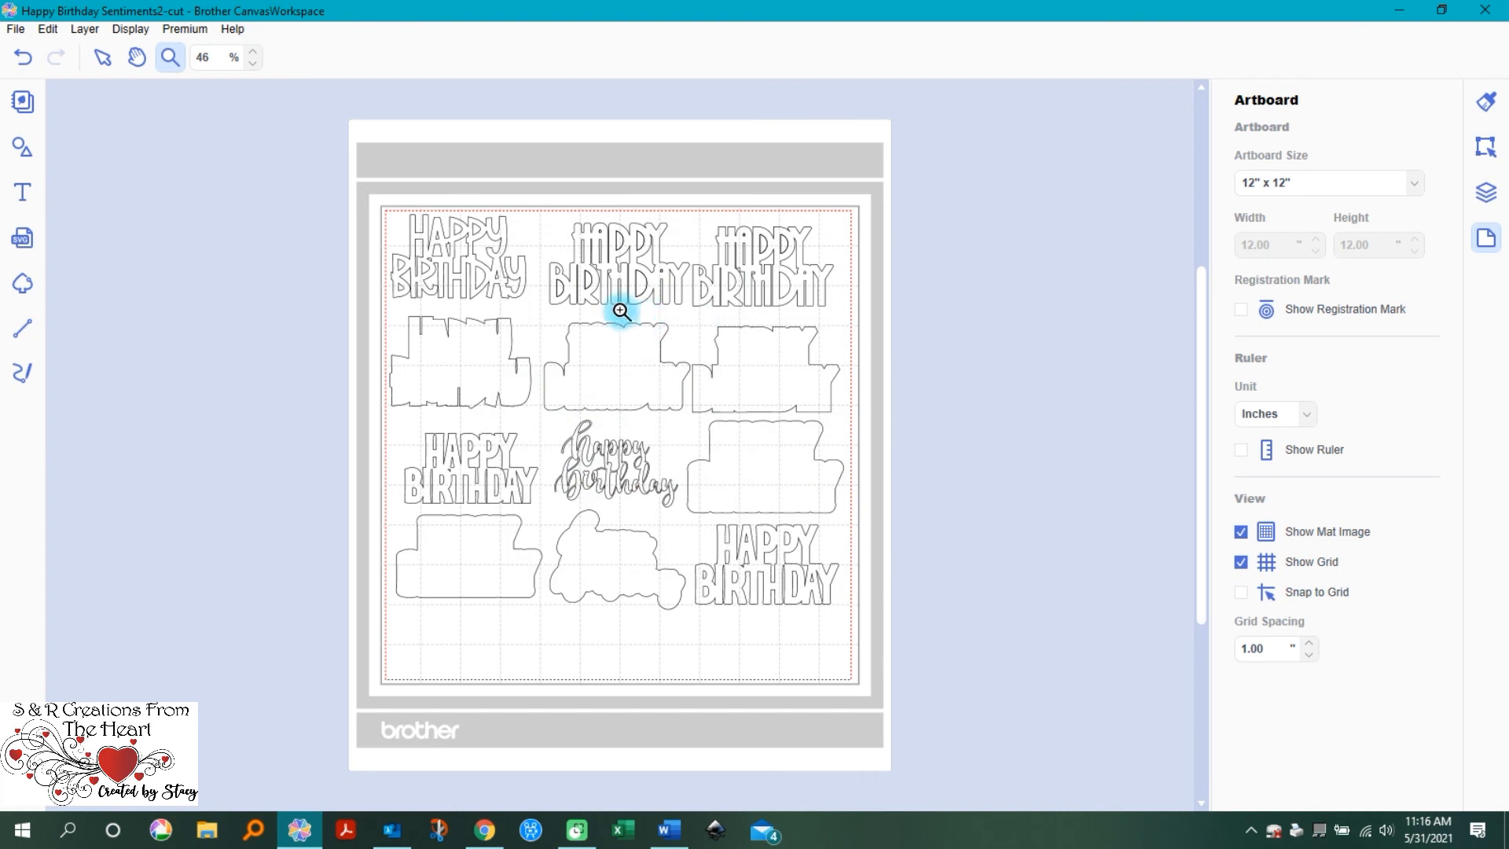